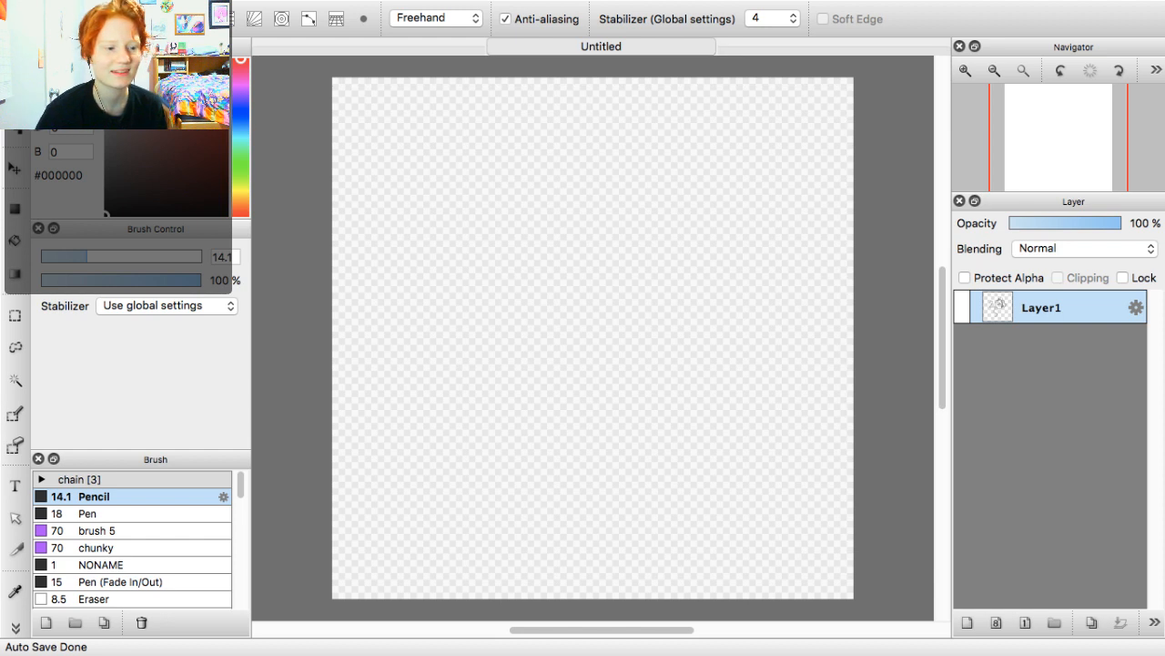
Add a new layer above Layer1 and turn Layer1's visibility back on
mouse_move(193, 68)
mouse_down()
mouse_move(167, 73)
mouse_move(187, 64)
mouse_up()
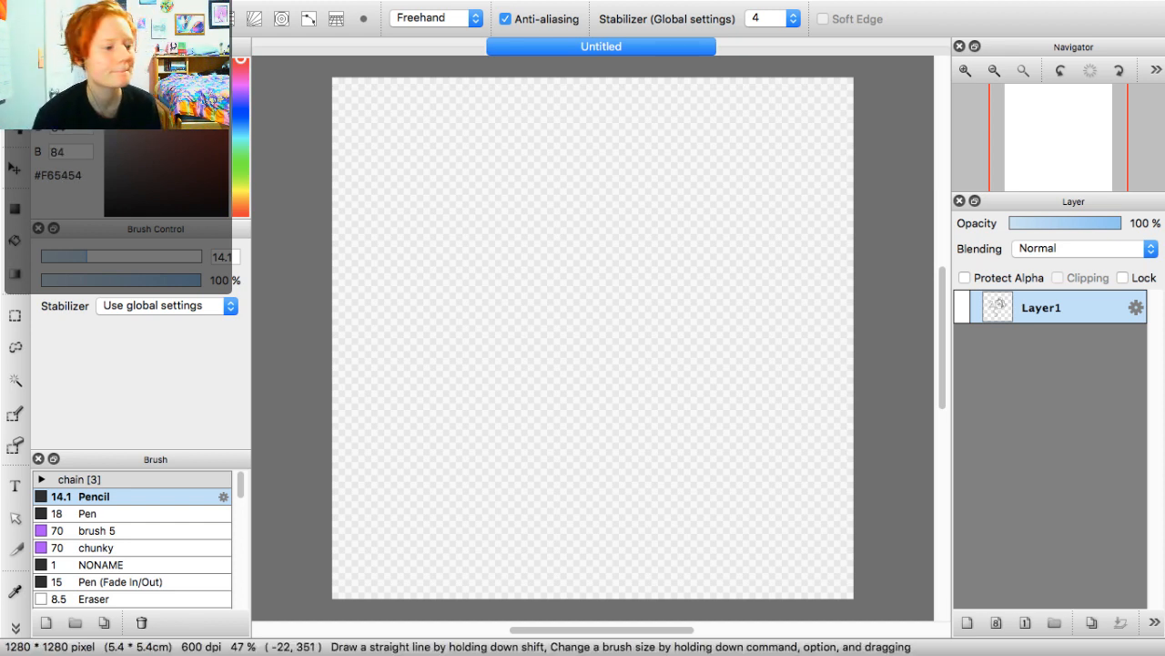
drag(187, 64, 182, 64)
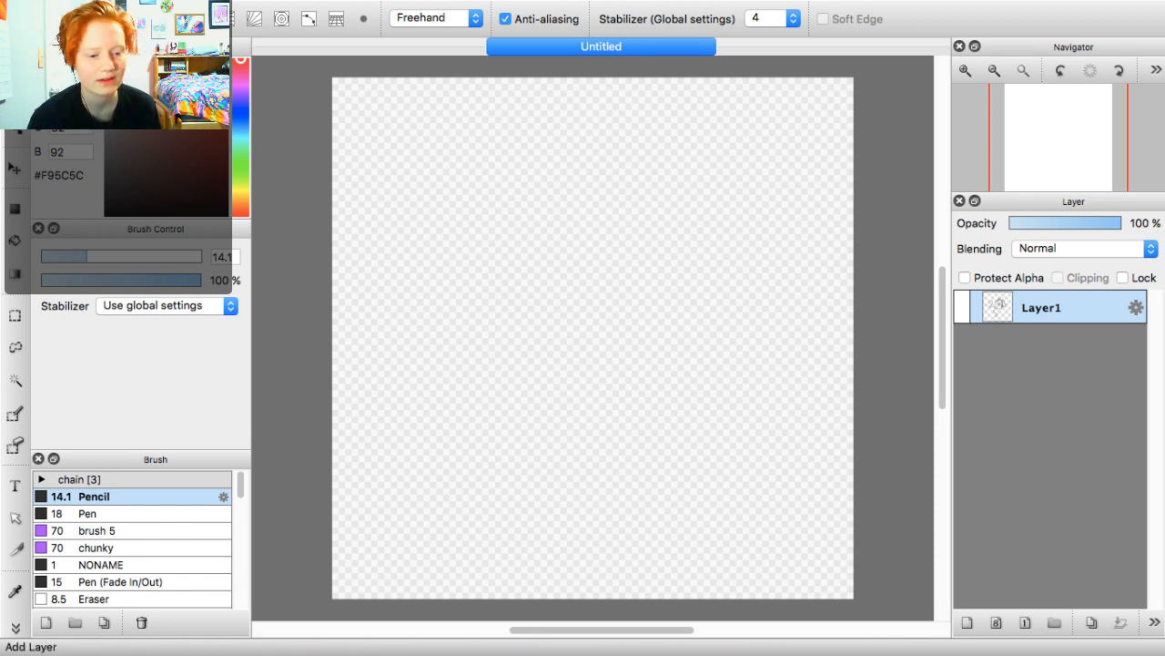
click(966, 622)
click(1074, 341)
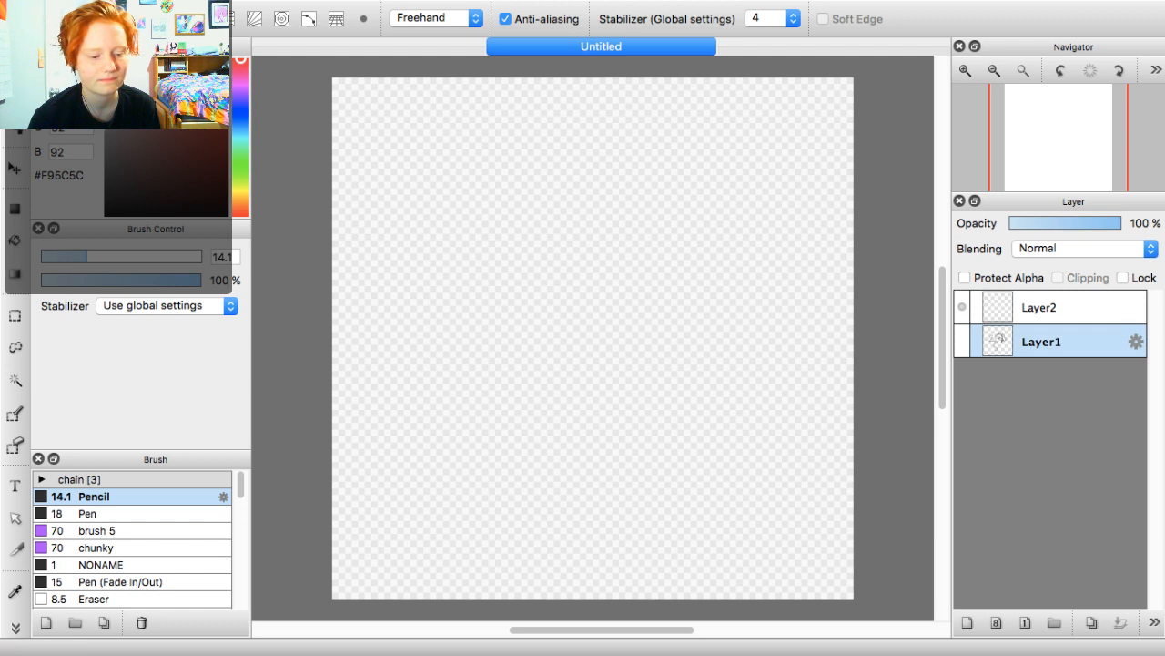
click(962, 342)
Cover the whole canvas on Layer1 with a filled rectangle in pale pink #F7C8C8
drag(153, 64, 128, 64)
click(15, 209)
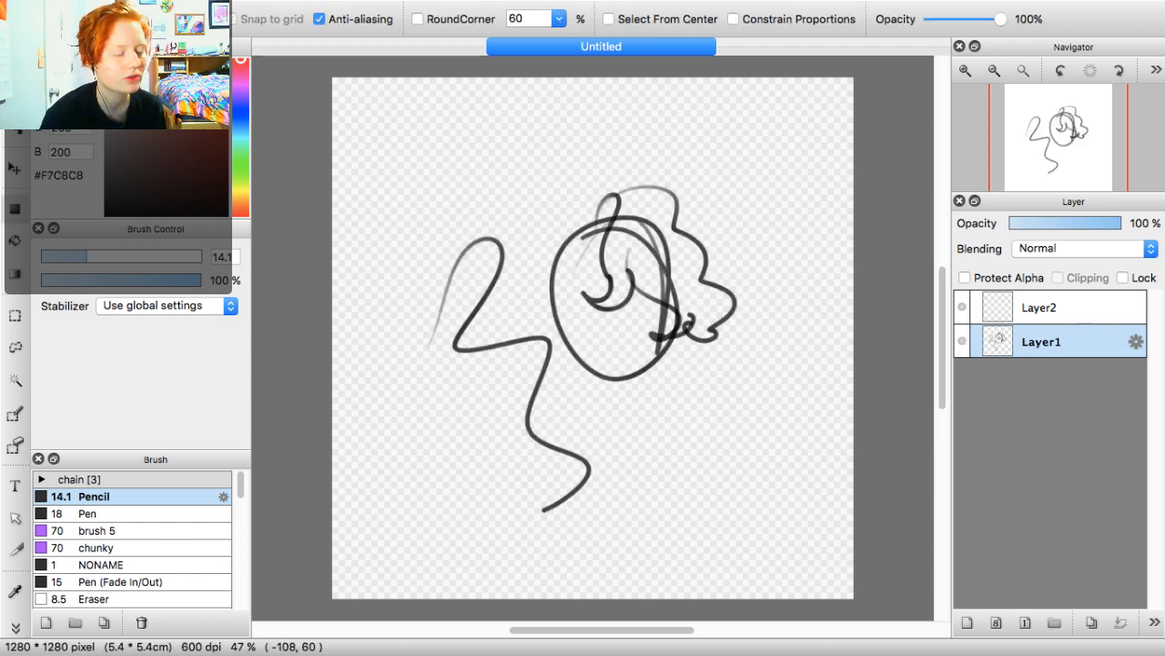
drag(304, 61, 914, 640)
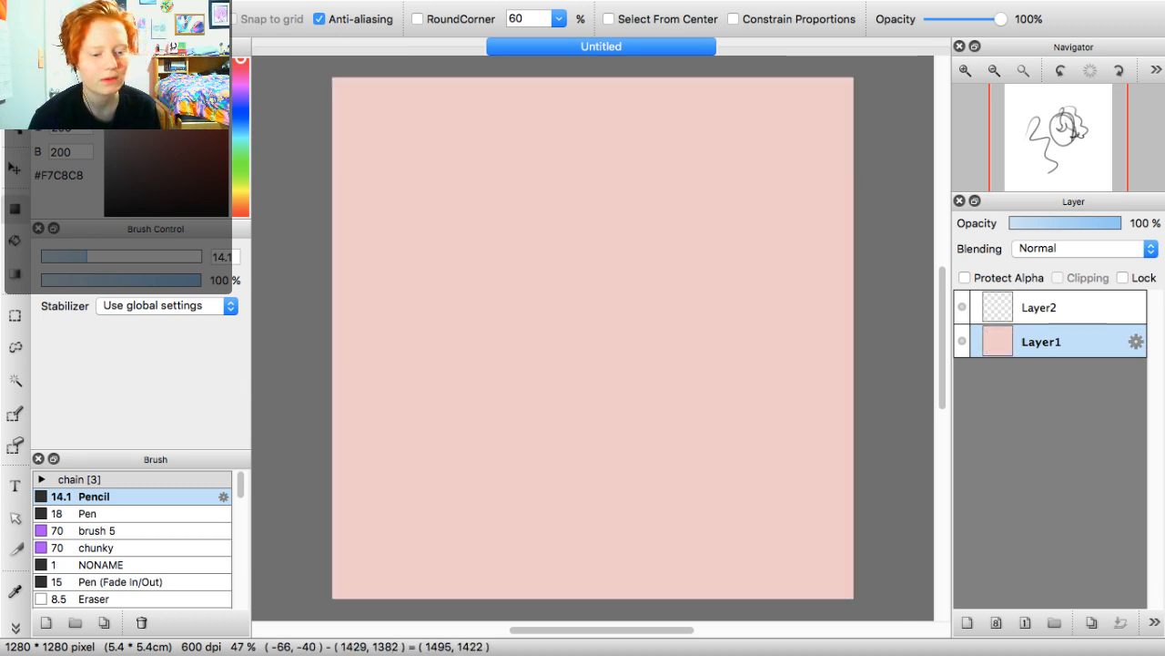
Sketch the head circle on the empty upper layer with the Pencil brush in darker pink #F2779A
click(1056, 309)
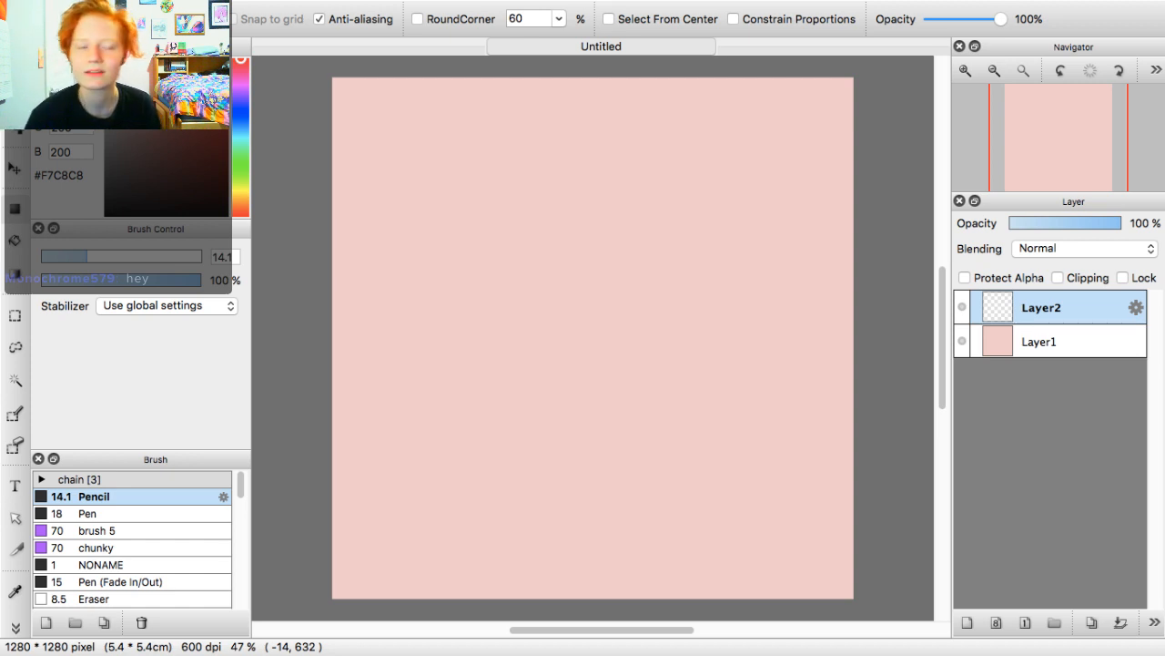
click(675, 46)
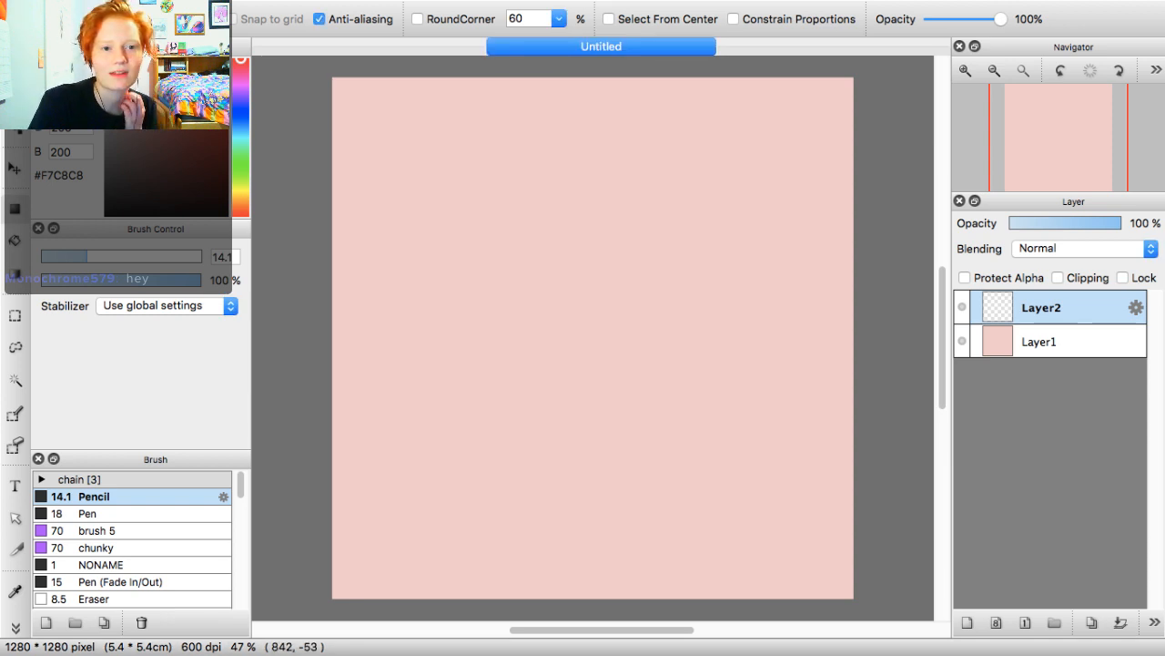
key(super+Tab)
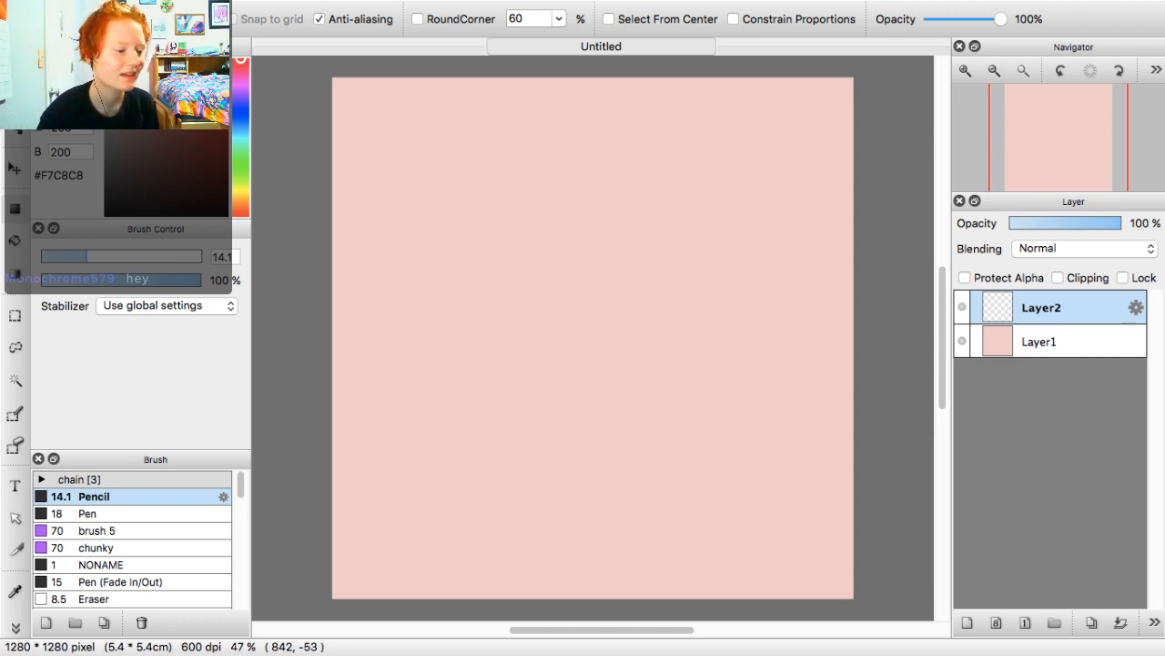
drag(171, 63, 168, 66)
drag(240, 63, 240, 66)
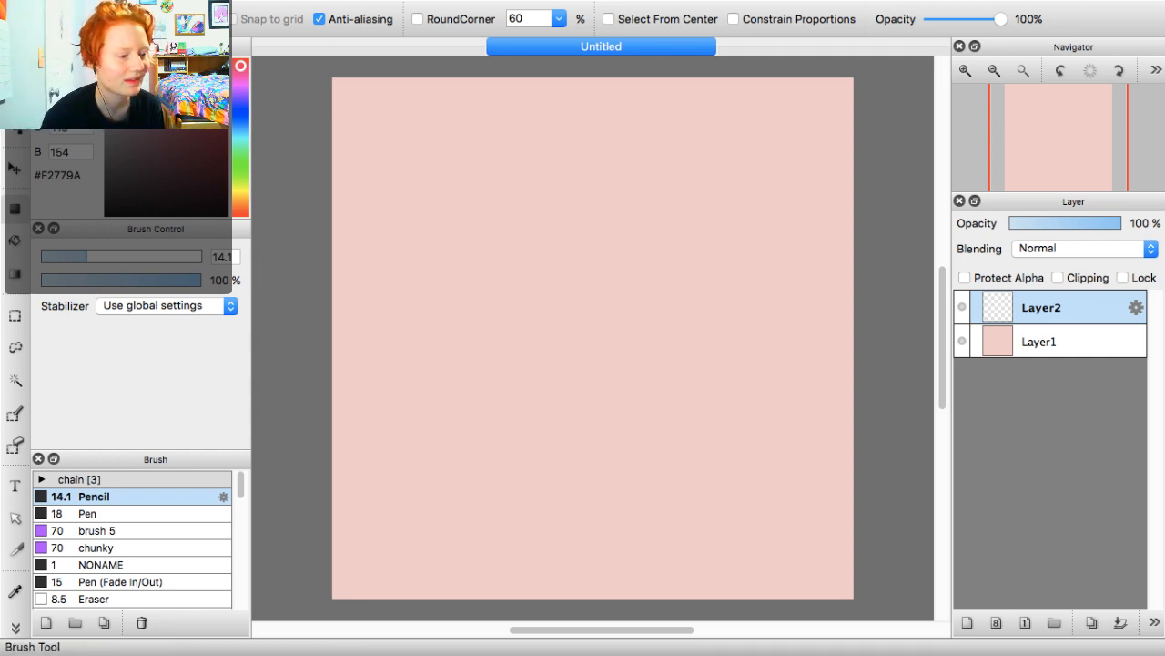
click(14, 64)
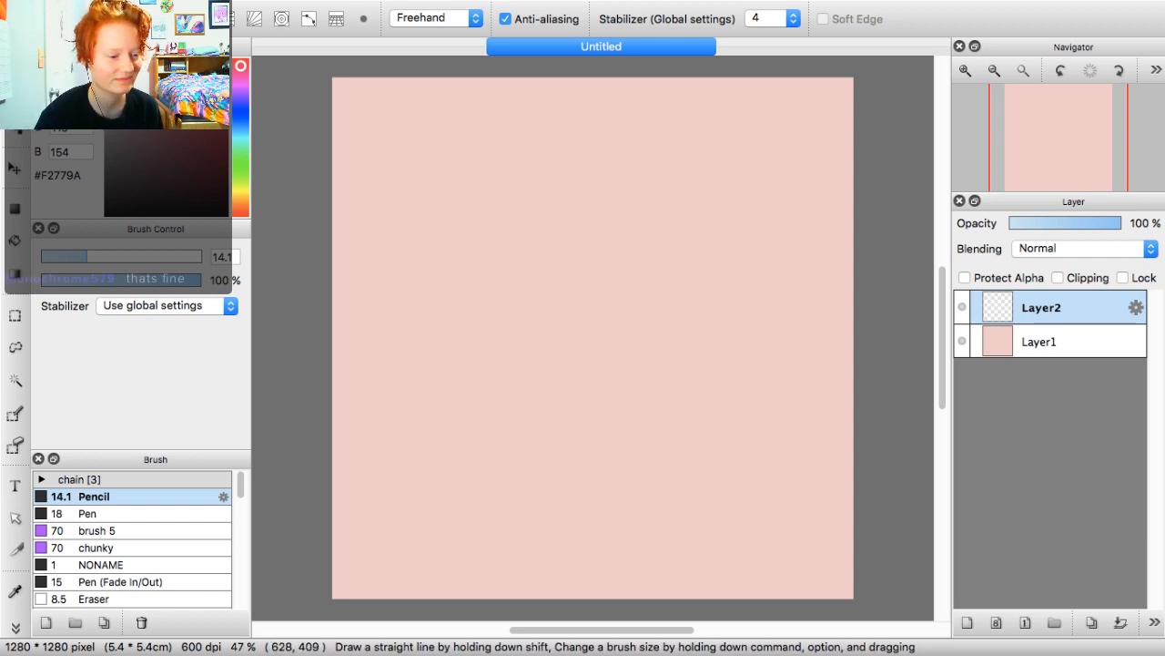
drag(621, 217, 519, 342)
drag(503, 293, 507, 314)
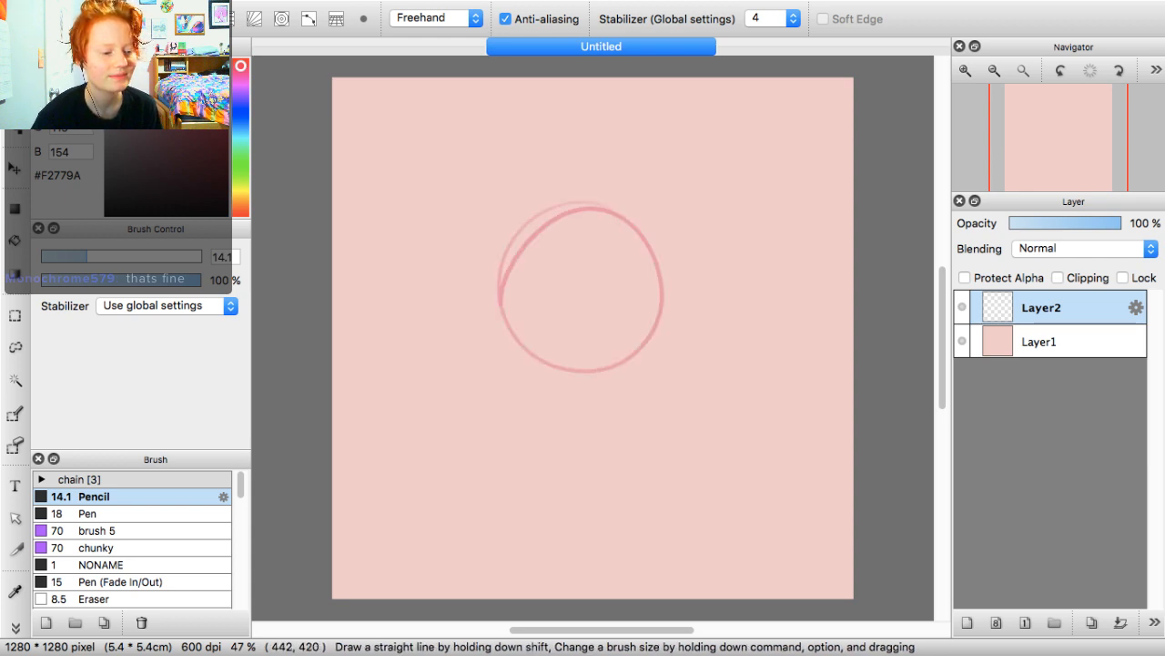
Sketch the sides of the face, the jaw and the chin around the head circle
drag(497, 257, 496, 358)
drag(499, 302, 504, 387)
mouse_move(490, 328)
mouse_down()
mouse_move(509, 390)
mouse_move(579, 416)
mouse_move(557, 420)
mouse_up()
drag(648, 355, 597, 417)
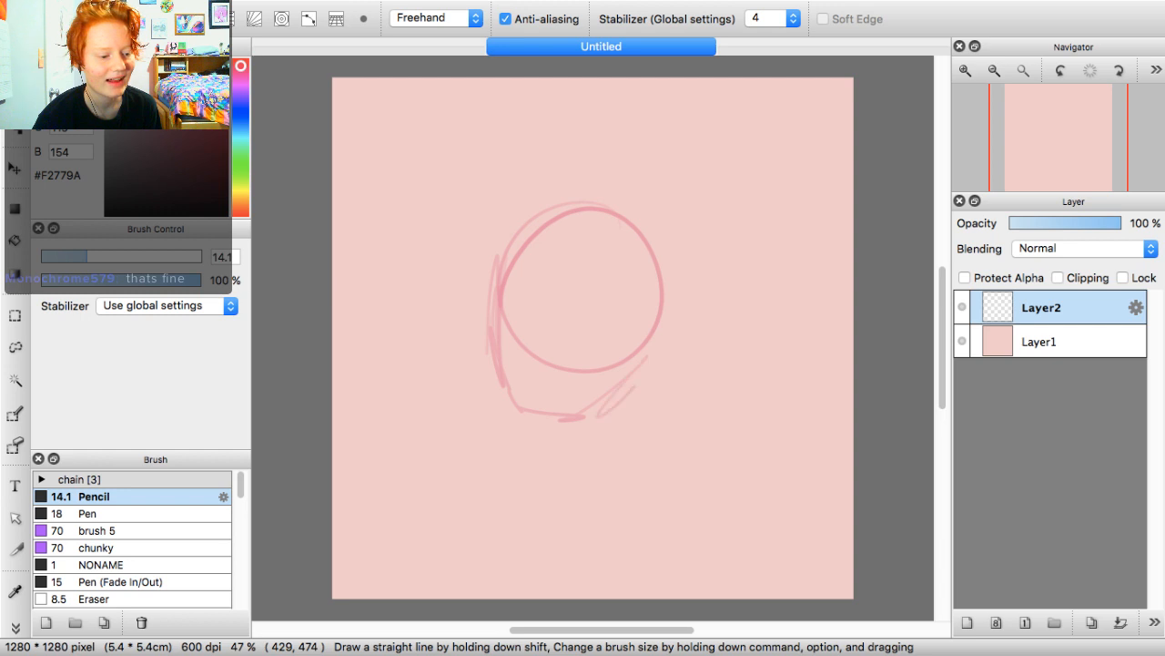
mouse_move(667, 272)
mouse_down()
mouse_move(638, 383)
mouse_move(548, 453)
mouse_up()
Sketch the neck, both shoulders and the upper arms down to the canvas's lower edge
mouse_move(543, 433)
mouse_down()
mouse_move(515, 474)
mouse_move(483, 474)
mouse_move(519, 457)
mouse_up()
mouse_move(534, 415)
mouse_down()
mouse_move(503, 480)
mouse_move(431, 512)
mouse_move(421, 550)
mouse_up()
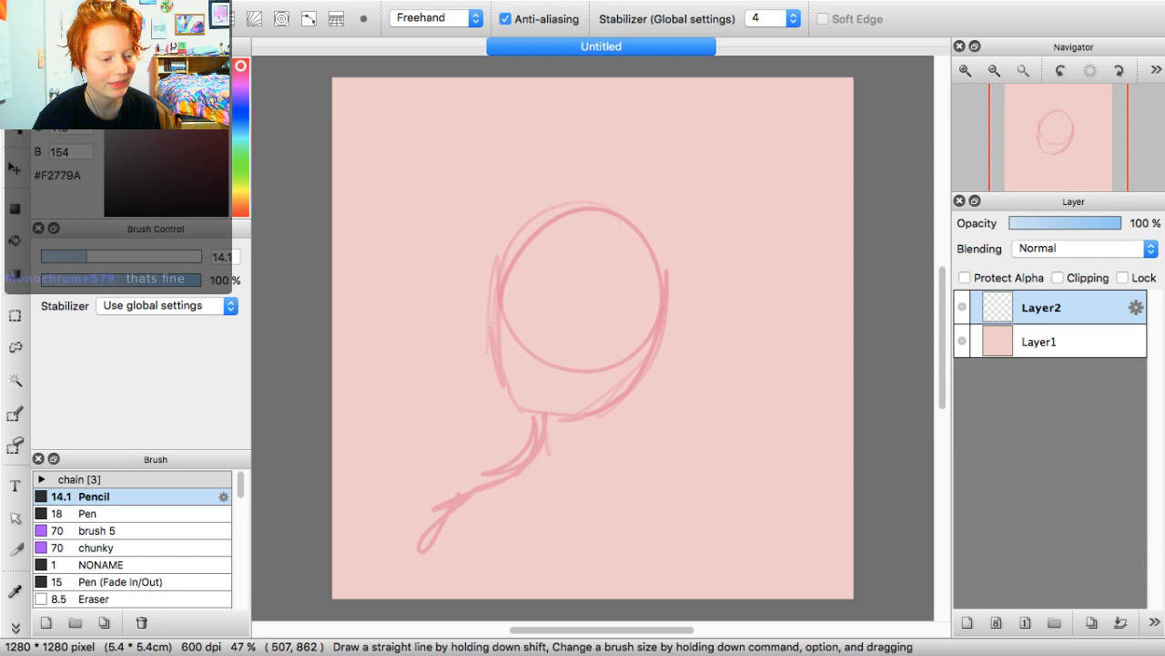
drag(536, 448, 424, 496)
drag(624, 387, 614, 459)
drag(628, 425, 637, 472)
drag(627, 443, 687, 505)
mouse_move(633, 466)
mouse_down()
mouse_move(720, 512)
mouse_move(720, 598)
mouse_up()
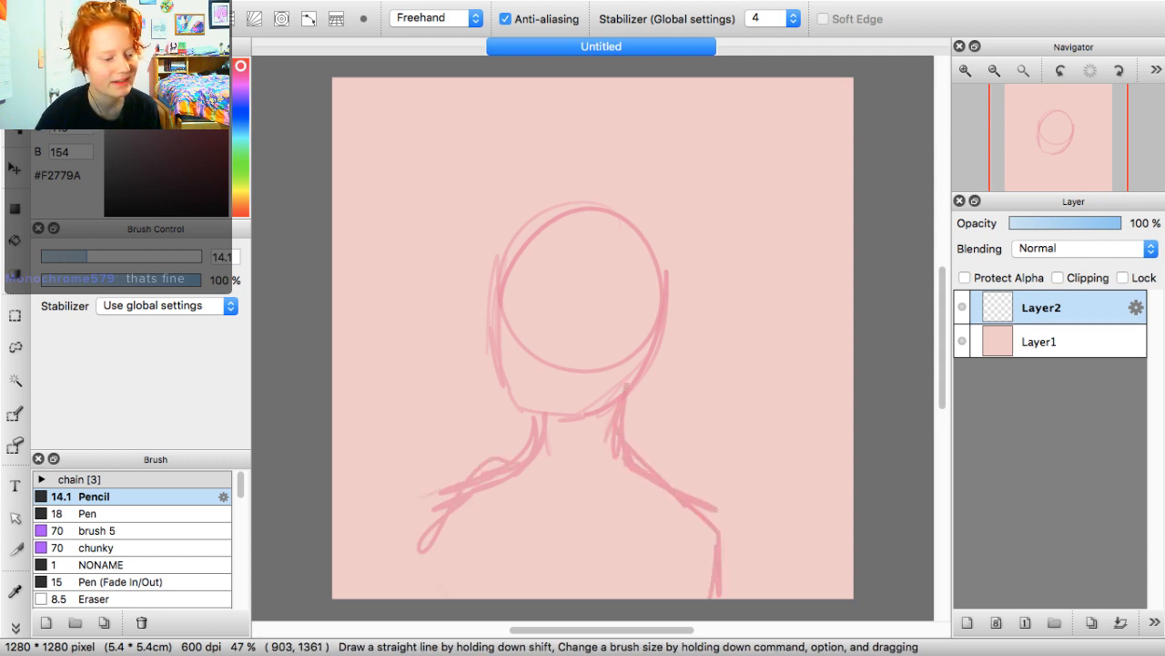
mouse_move(464, 479)
mouse_down()
mouse_move(419, 539)
mouse_move(439, 595)
mouse_up()
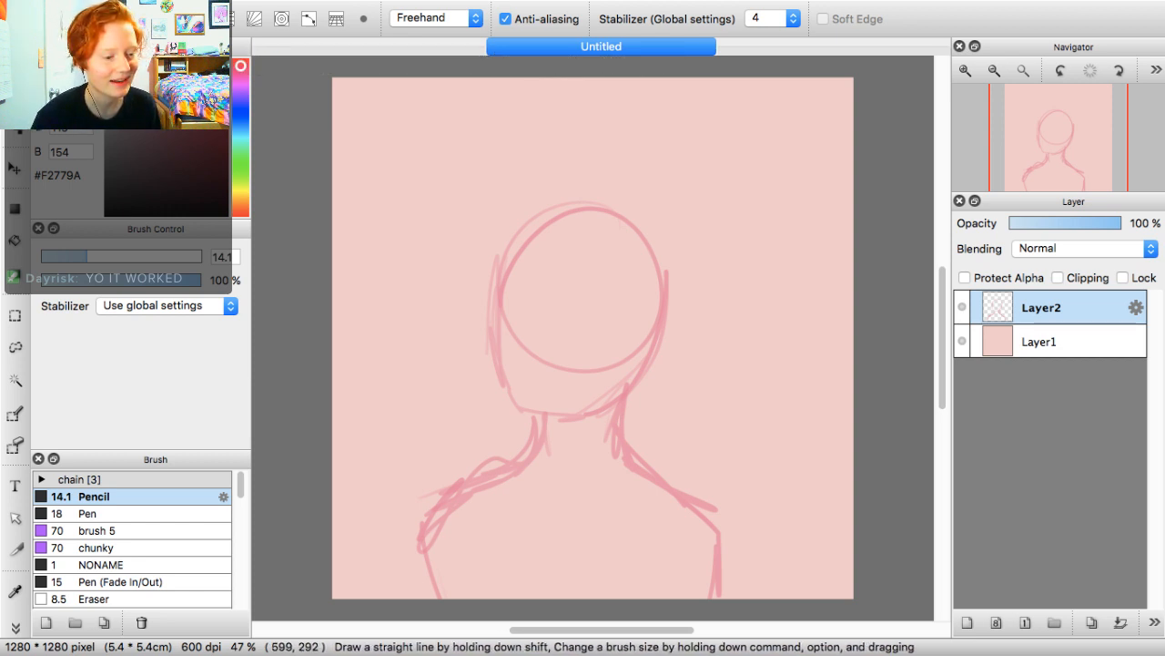
Sketch the hair on the figure's right-hand side, with a flipped outer lock and curled bangs over the face
mouse_move(559, 202)
mouse_down()
mouse_move(628, 165)
mouse_move(569, 219)
mouse_up()
mouse_move(583, 167)
mouse_down()
mouse_move(674, 181)
mouse_move(681, 264)
mouse_move(770, 295)
mouse_up()
drag(694, 311, 729, 375)
drag(754, 329, 734, 355)
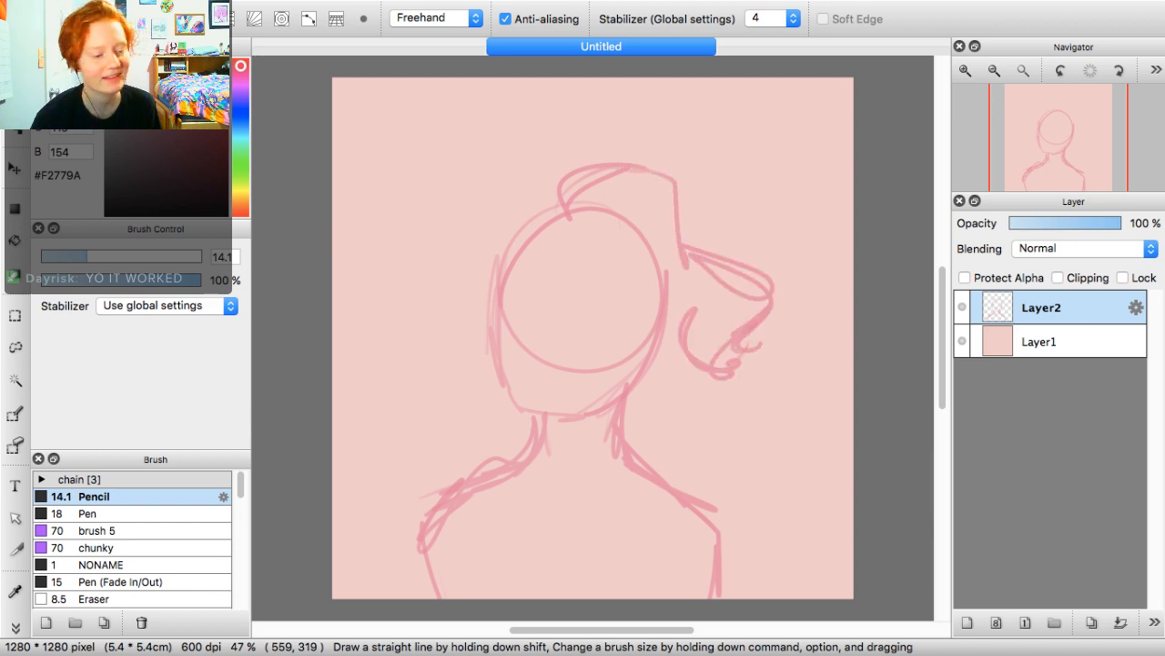
mouse_move(570, 202)
mouse_down()
mouse_move(616, 307)
mouse_move(590, 255)
mouse_move(563, 271)
mouse_move(646, 297)
mouse_move(666, 343)
mouse_move(652, 324)
mouse_move(678, 339)
mouse_up()
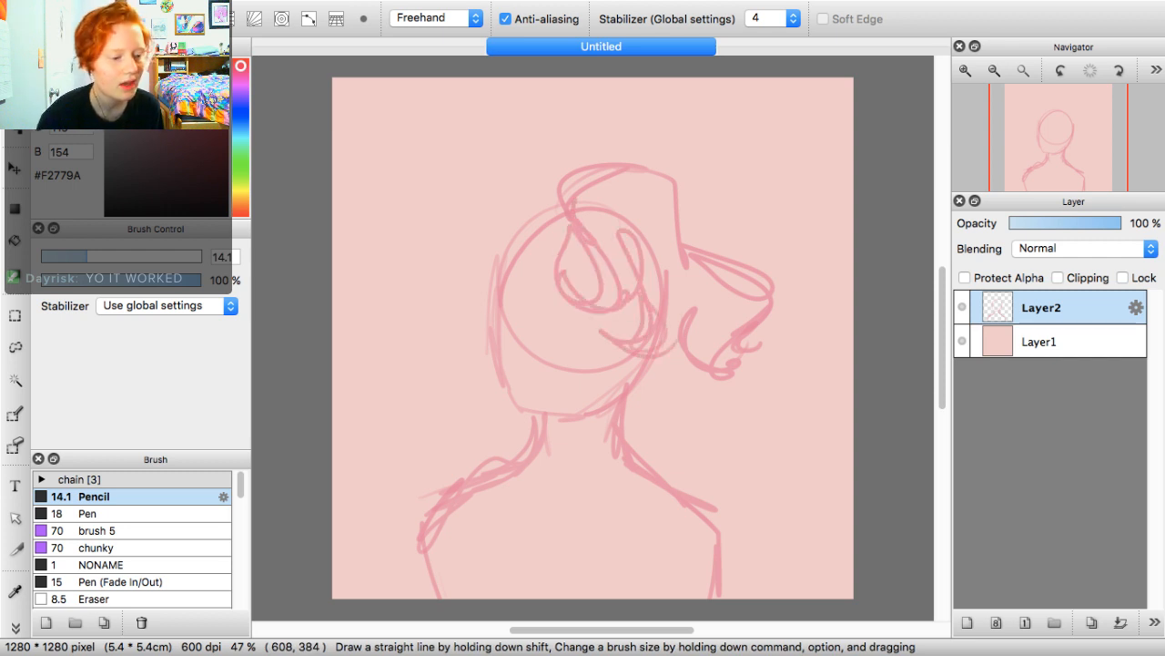
Sketch the left-hand hair with curled ends and inner bangs, and add a curved tuft on top of the head
mouse_move(555, 194)
mouse_down()
mouse_move(471, 218)
mouse_move(480, 211)
mouse_move(442, 287)
mouse_up()
drag(475, 235, 437, 344)
mouse_move(451, 288)
mouse_down()
mouse_move(460, 339)
mouse_move(412, 311)
mouse_move(426, 340)
mouse_up()
drag(462, 344, 495, 282)
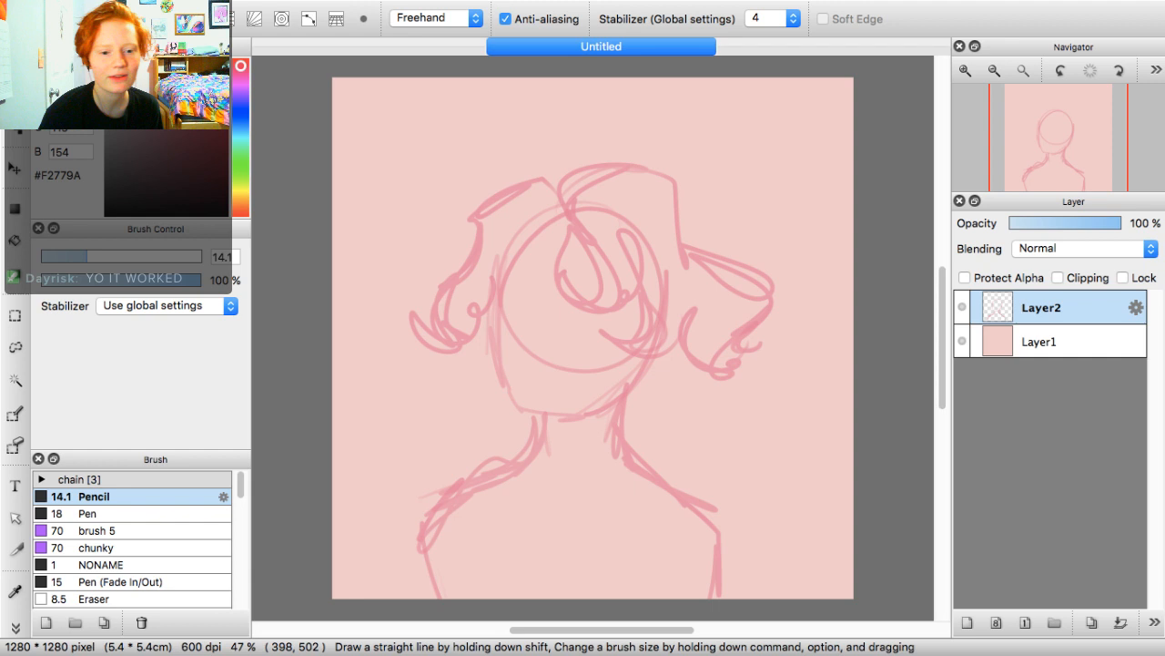
mouse_move(557, 225)
mouse_down()
mouse_move(521, 291)
mouse_move(543, 320)
mouse_up()
mouse_move(479, 260)
mouse_down()
mouse_move(516, 313)
mouse_move(470, 301)
mouse_up()
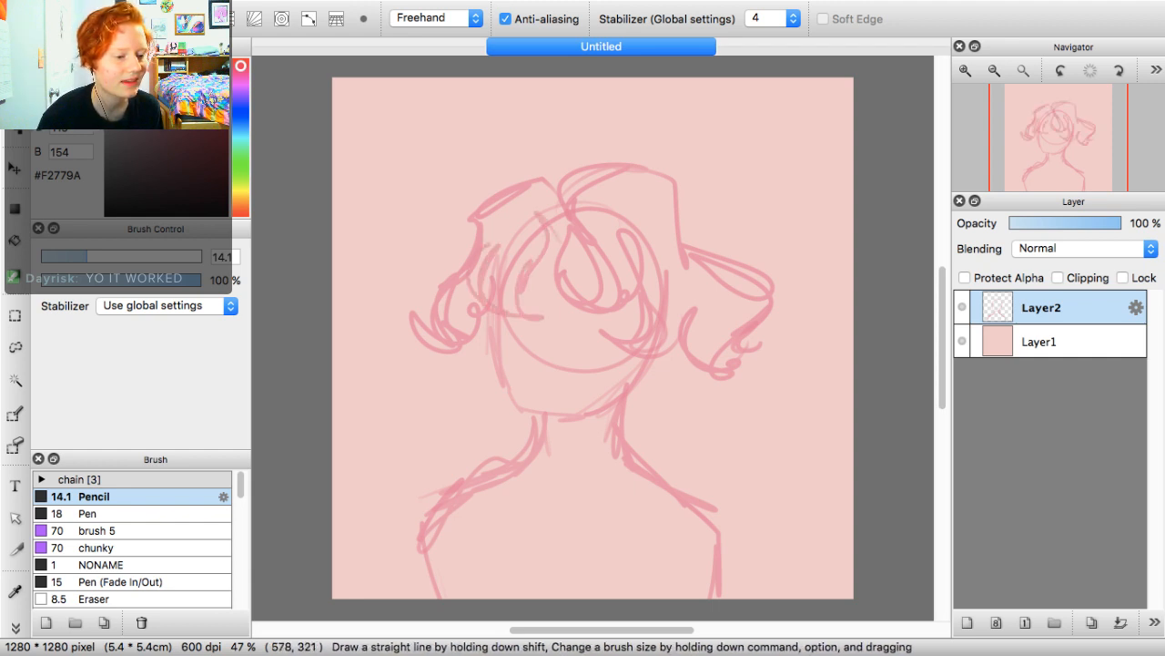
mouse_move(551, 188)
mouse_down()
mouse_move(574, 111)
mouse_move(552, 197)
mouse_move(597, 115)
mouse_move(557, 197)
mouse_up()
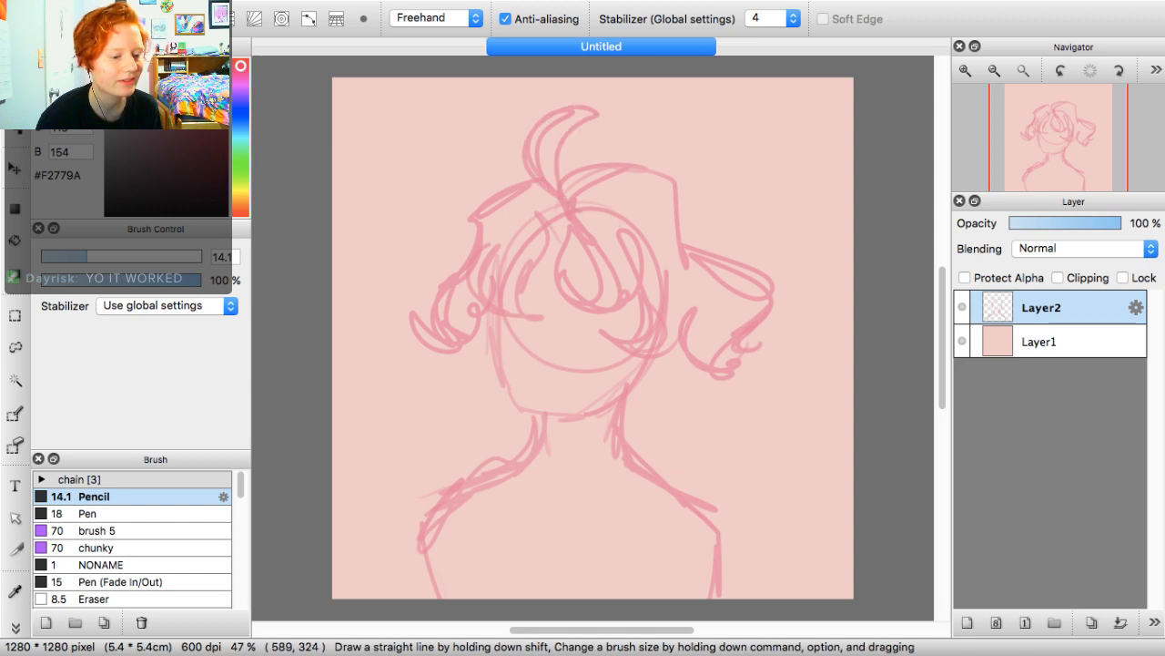
Erase the curled ends of the left-hand hair with the eraser enlarged to 82
click(73, 256)
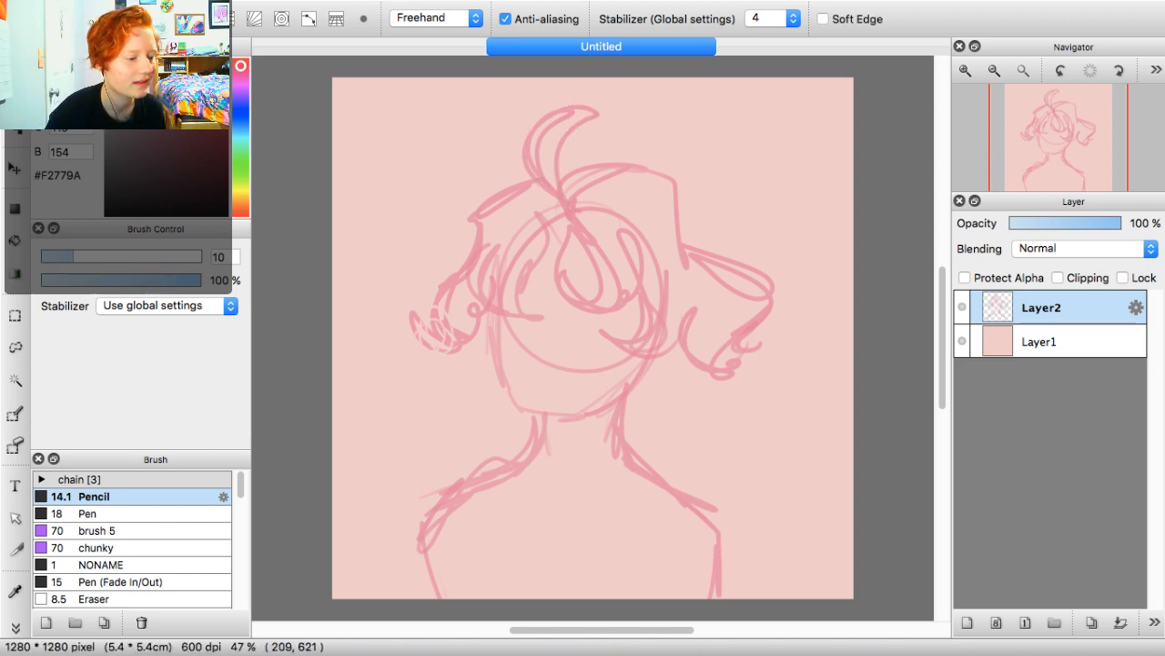
key(bracketright)
key(bracketright)
key(bracketright)
key(bracketright)
key(bracketright)
key(bracketright)
key(bracketright)
key(bracketright)
key(bracketright)
key(bracketright)
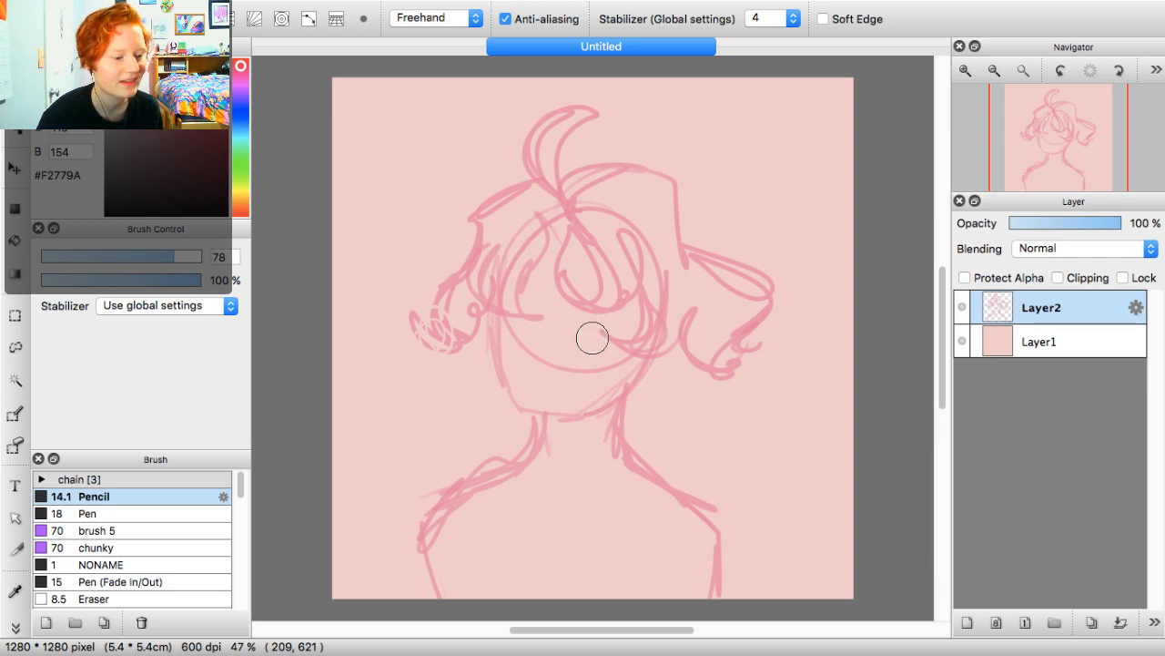
key(bracketright)
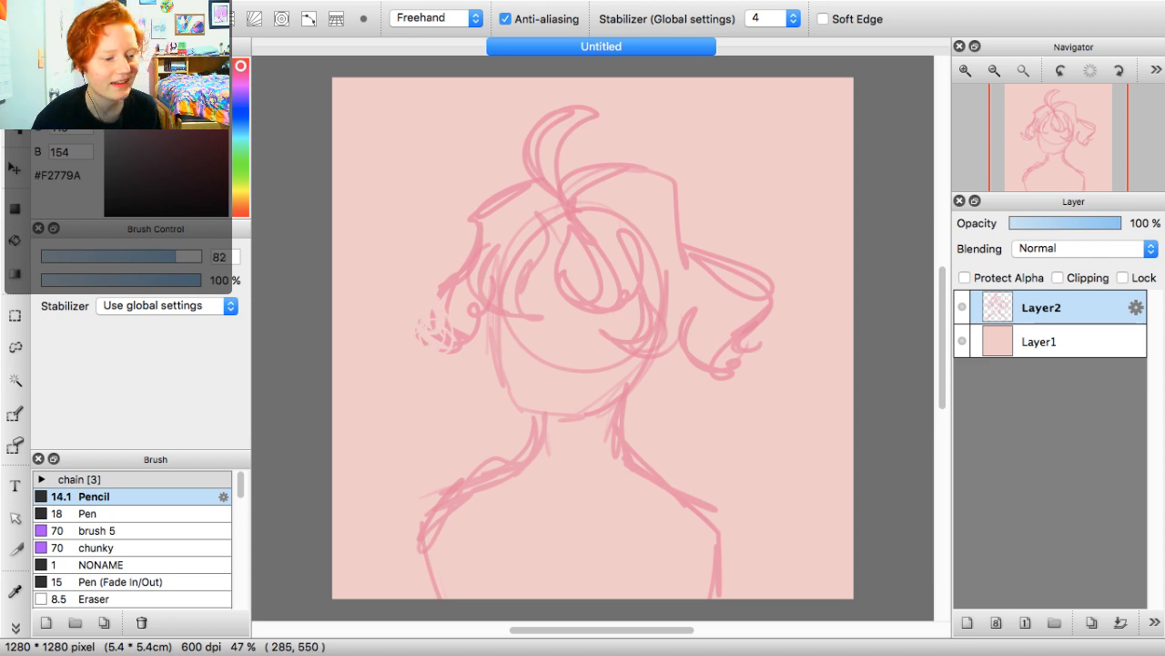
drag(449, 301, 450, 367)
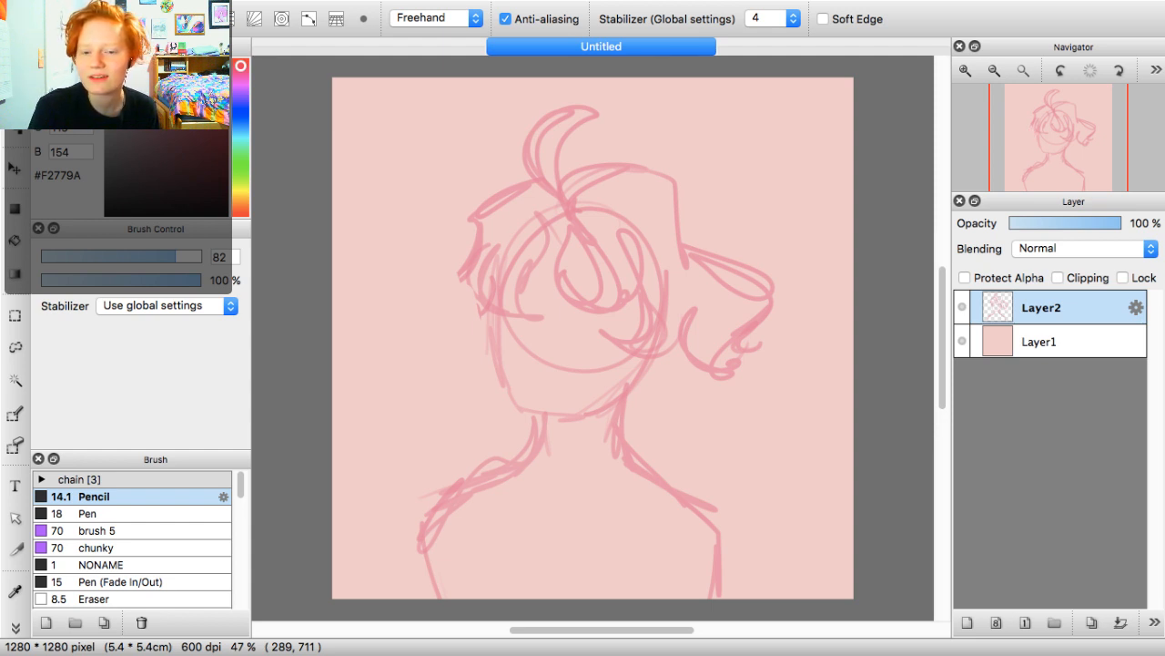
Remove most of the flipped outer lock and its curled ends from the right-hand hair
key(super+Tab)
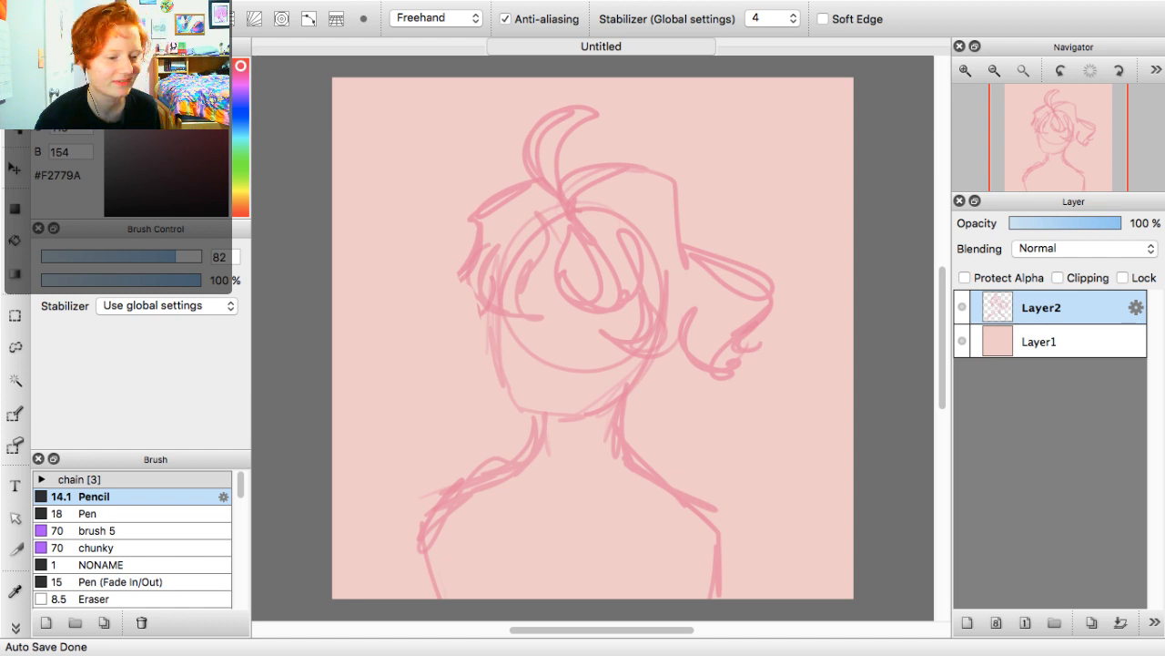
key(super+z)
key(super+z)
key(super+z)
key(super+z)
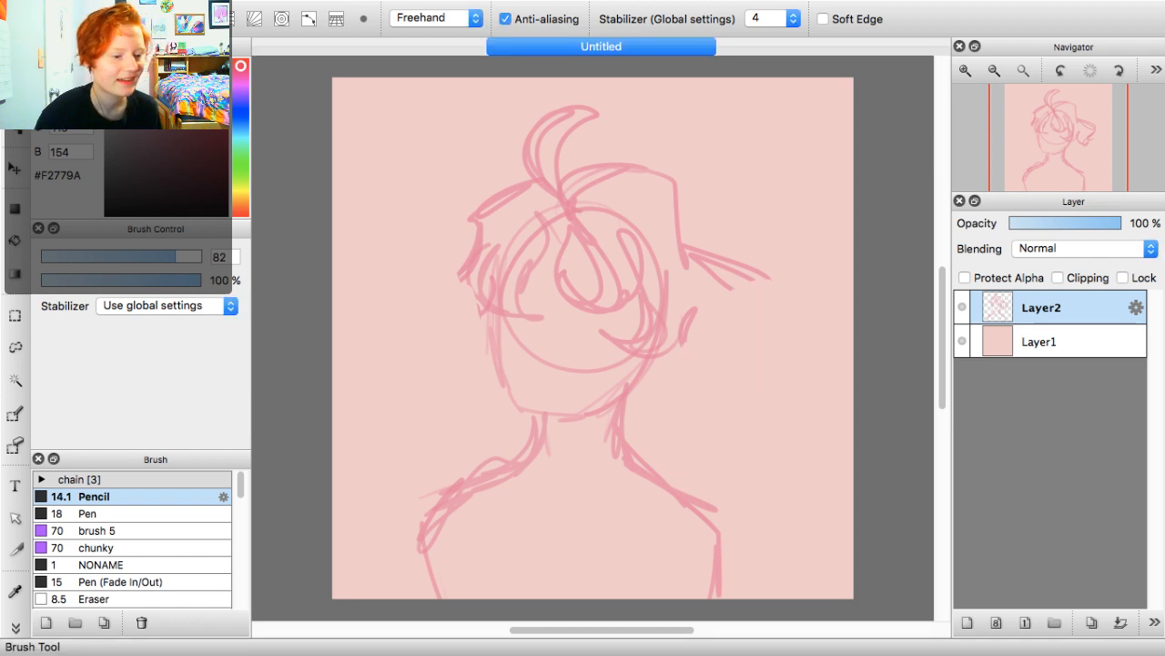
Redraw the hair on both sides of the head with the brush as shorter, layered locks
click(15, 69)
mouse_move(652, 281)
mouse_down()
mouse_move(683, 323)
mouse_move(680, 252)
mouse_move(694, 326)
mouse_move(681, 206)
mouse_move(719, 223)
mouse_move(731, 265)
mouse_up()
mouse_move(692, 213)
mouse_down()
mouse_move(736, 247)
mouse_move(732, 267)
mouse_up()
mouse_move(725, 271)
mouse_down()
mouse_move(763, 296)
mouse_move(749, 273)
mouse_move(724, 310)
mouse_up()
mouse_move(728, 304)
mouse_down()
mouse_move(711, 322)
mouse_move(696, 316)
mouse_up()
mouse_move(705, 265)
mouse_down()
mouse_move(712, 315)
mouse_move(719, 299)
mouse_up()
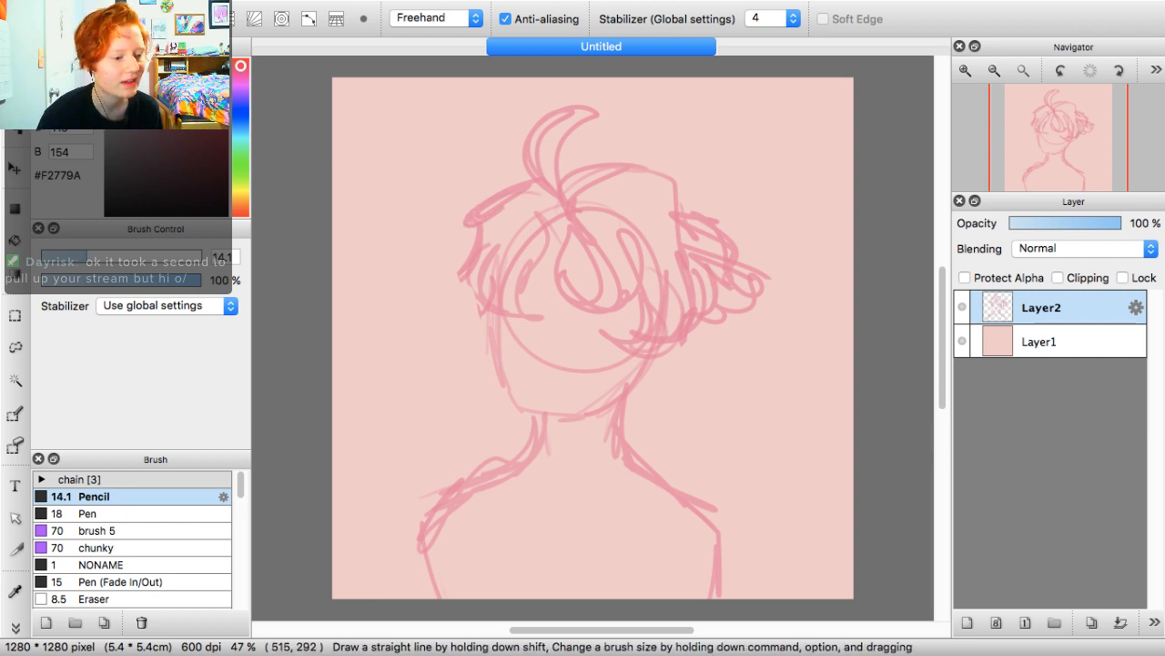
drag(539, 184, 452, 299)
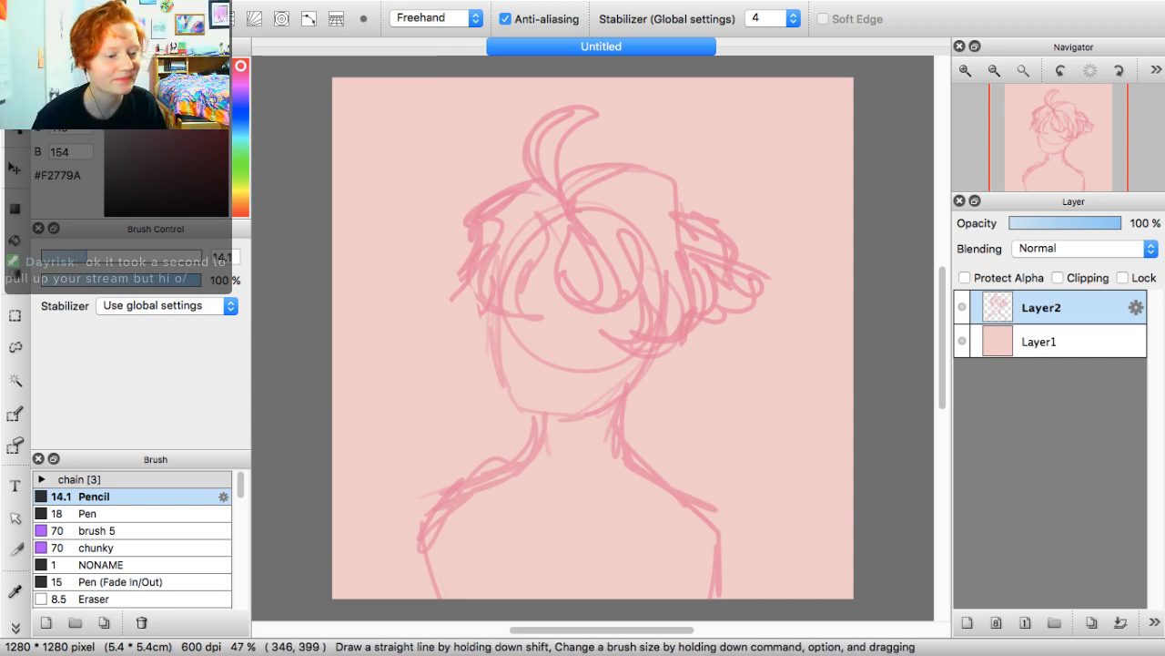
mouse_move(470, 224)
mouse_down()
mouse_move(483, 229)
mouse_move(417, 294)
mouse_move(431, 283)
mouse_move(476, 319)
mouse_up()
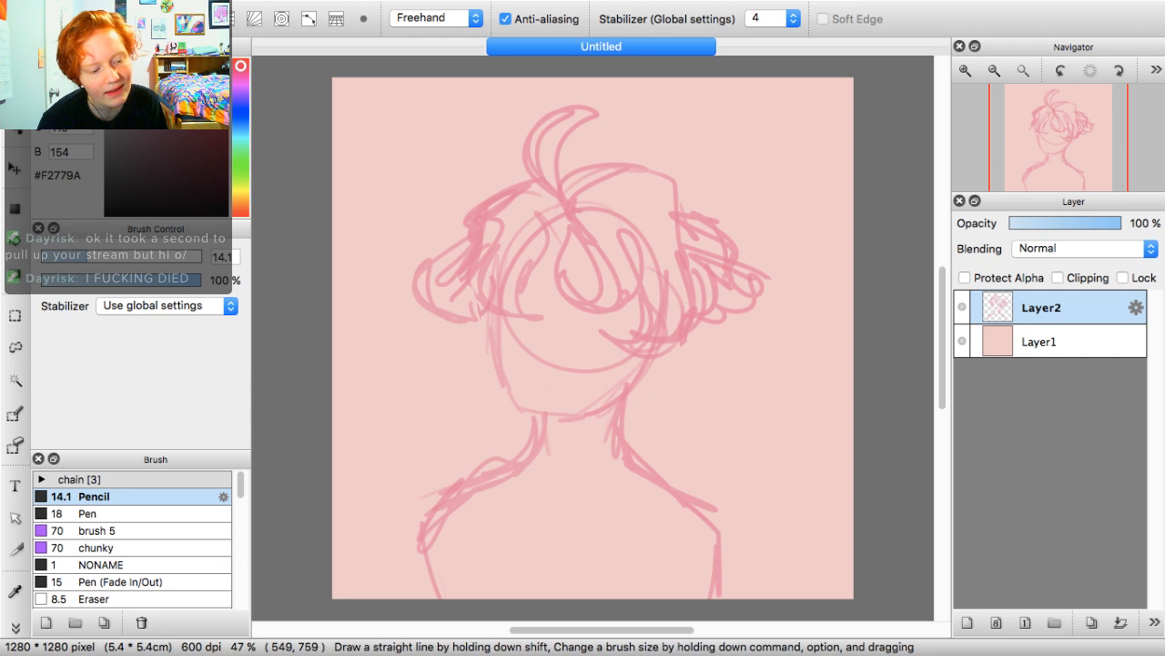
Sketch slightly smiling lips and a small nose on the lower part of the face
mouse_move(577, 376)
mouse_down()
mouse_move(603, 371)
mouse_move(533, 386)
mouse_up()
drag(528, 377, 548, 381)
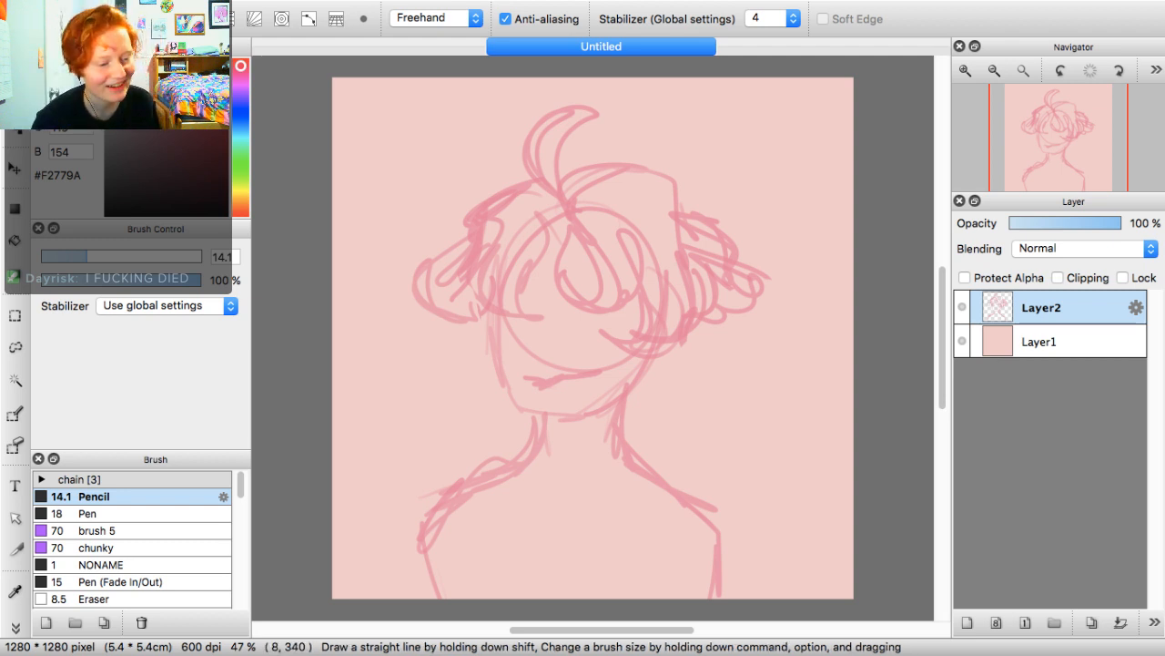
mouse_move(596, 377)
mouse_down()
mouse_move(536, 392)
mouse_move(529, 381)
mouse_move(539, 375)
mouse_up()
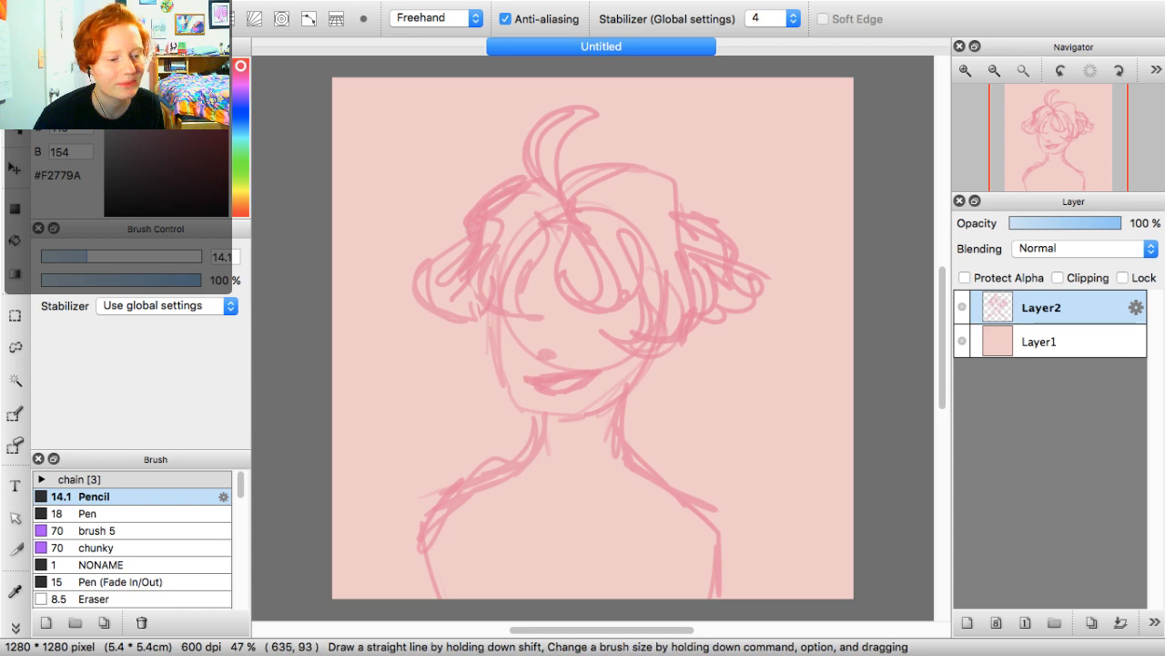
Extend the top curl and add tufts on both sides of the hair, and retrace the left edge of the face
drag(592, 115, 599, 160)
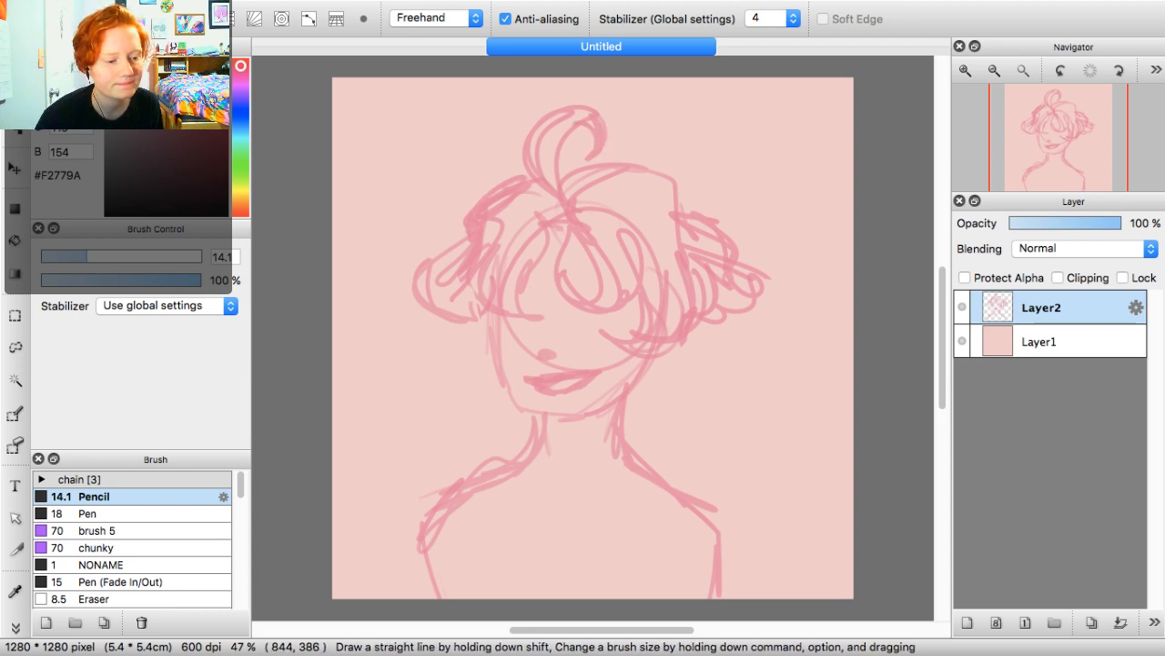
mouse_move(693, 197)
mouse_down()
mouse_move(668, 254)
mouse_move(720, 185)
mouse_move(738, 185)
mouse_move(691, 265)
mouse_up()
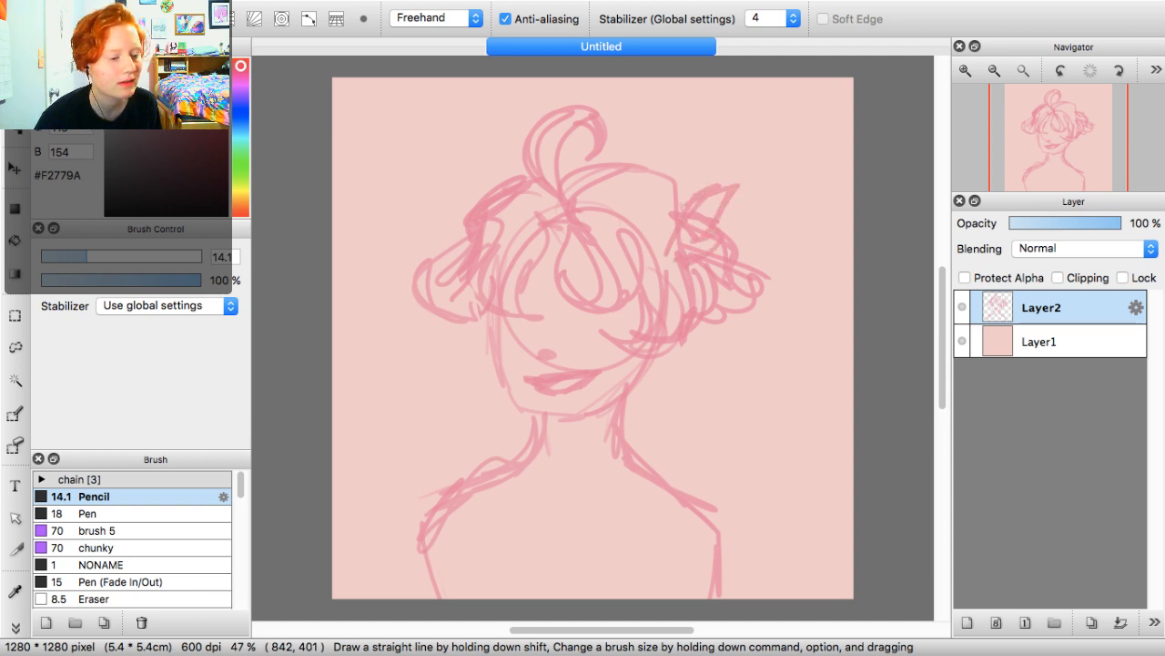
mouse_move(441, 193)
mouse_down()
mouse_move(455, 244)
mouse_move(424, 195)
mouse_move(464, 166)
mouse_up()
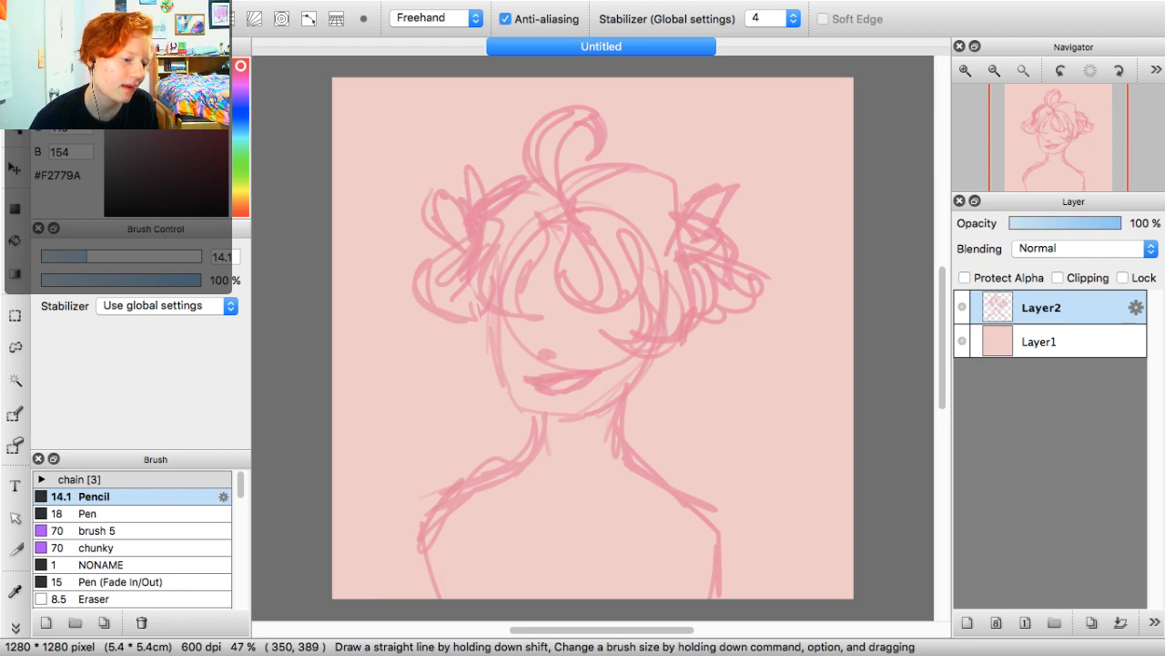
mouse_move(483, 315)
mouse_down()
mouse_move(493, 375)
mouse_move(542, 423)
mouse_up()
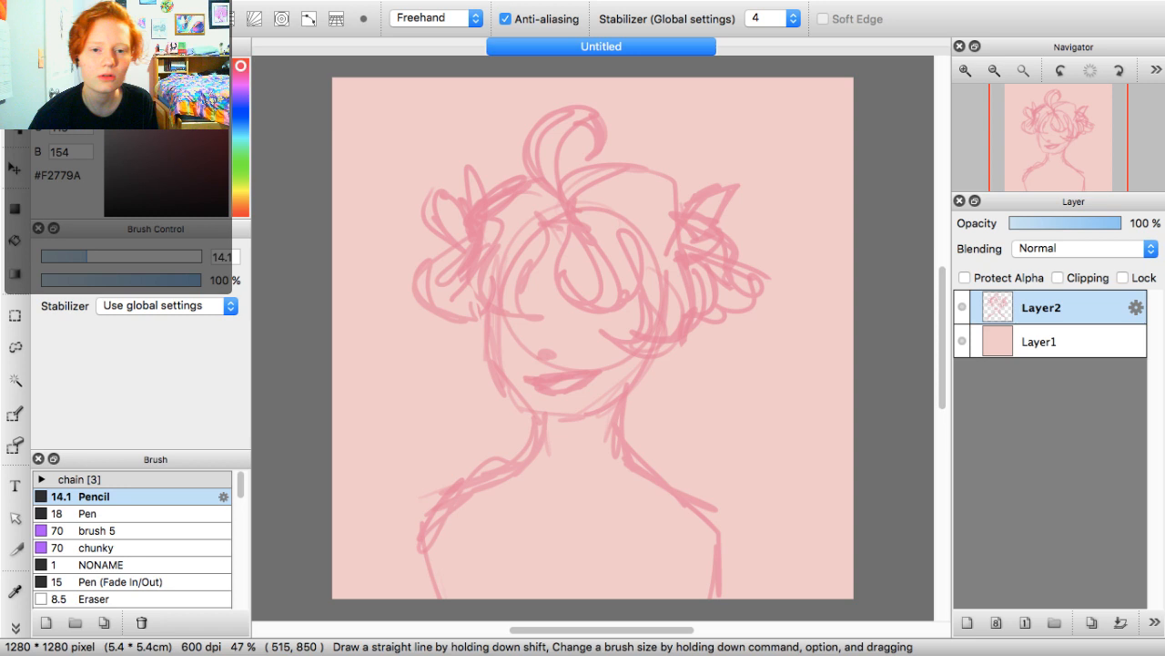
Sketch a hand resting against the left cheek and a raised, bent arm running down to the canvas's lower-left corner
mouse_move(507, 409)
mouse_down()
mouse_move(462, 353)
mouse_move(454, 375)
mouse_move(469, 323)
mouse_move(522, 409)
mouse_move(474, 439)
mouse_move(450, 369)
mouse_move(477, 420)
mouse_move(501, 435)
mouse_up()
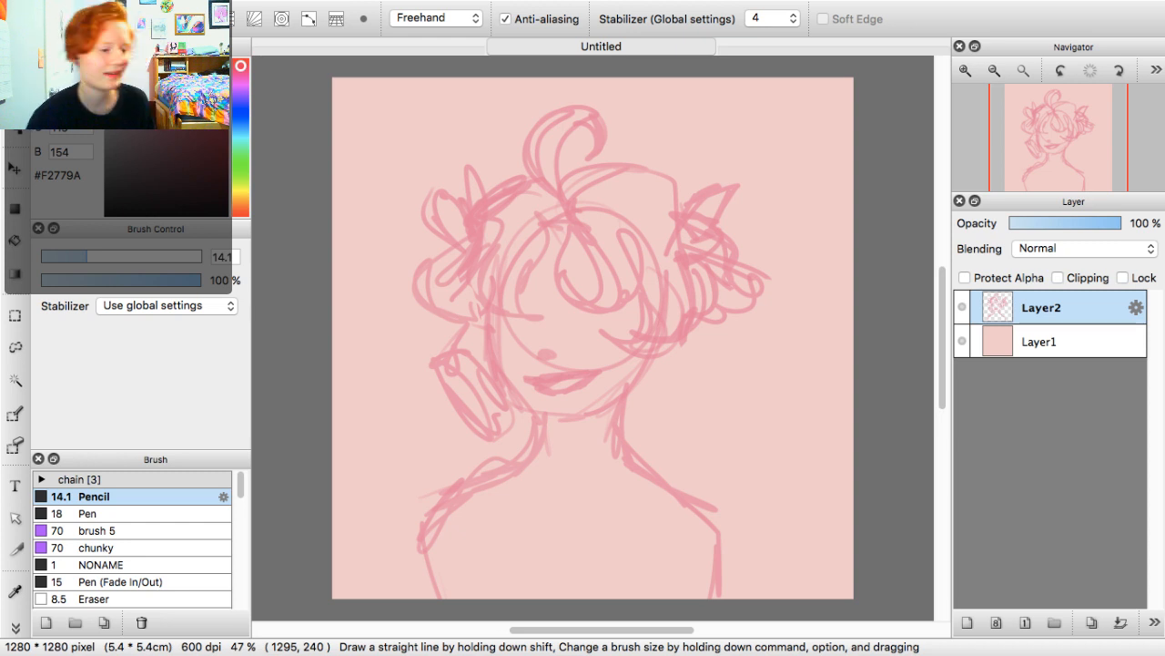
drag(460, 419, 381, 504)
drag(442, 448, 359, 535)
drag(444, 437, 334, 573)
drag(340, 555, 345, 597)
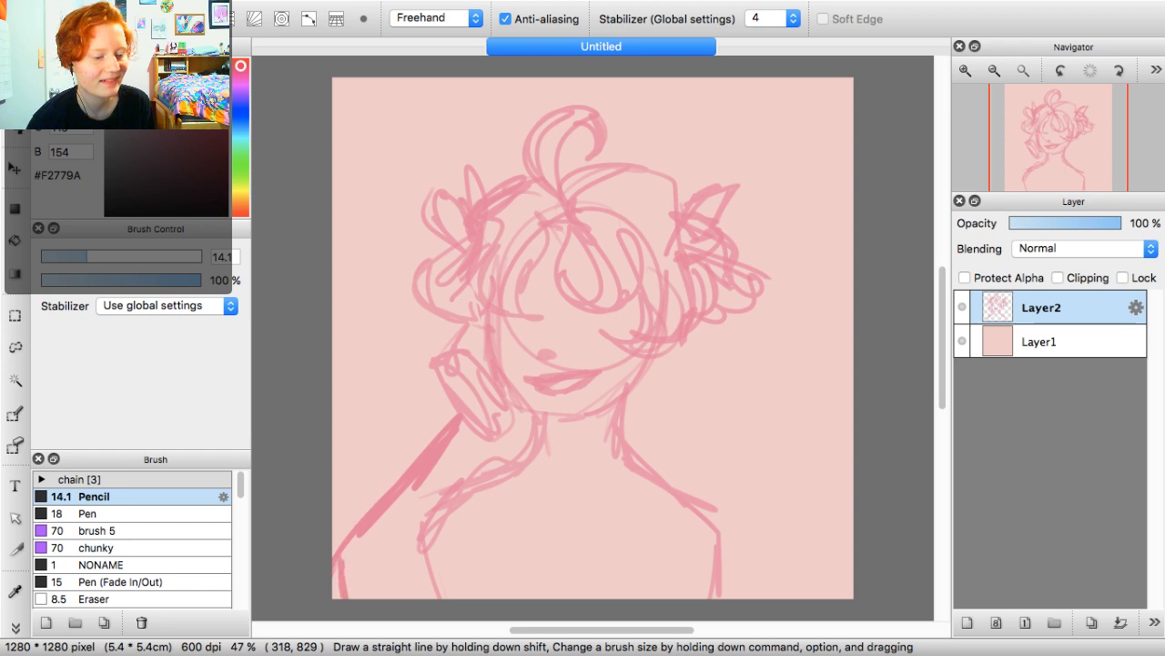
drag(348, 525, 337, 597)
drag(499, 436, 441, 597)
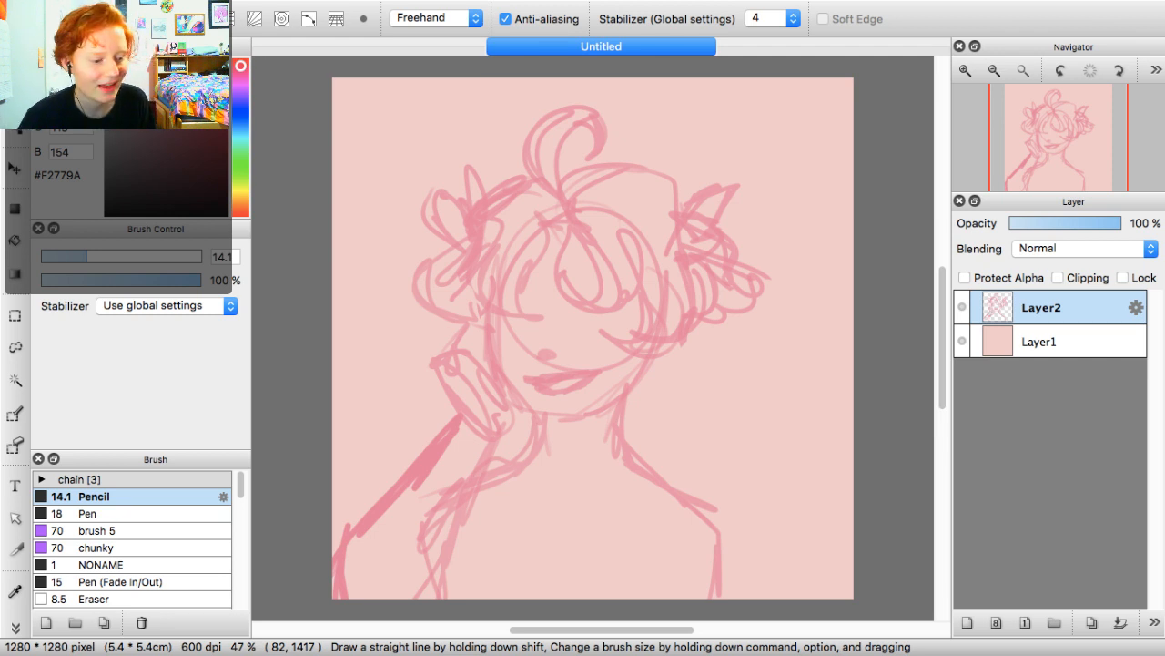
Retrace the right side of the neck and shoulder, and sketch a sweetheart neckline across the chest
mouse_move(609, 410)
mouse_down()
mouse_move(612, 458)
mouse_move(661, 490)
mouse_up()
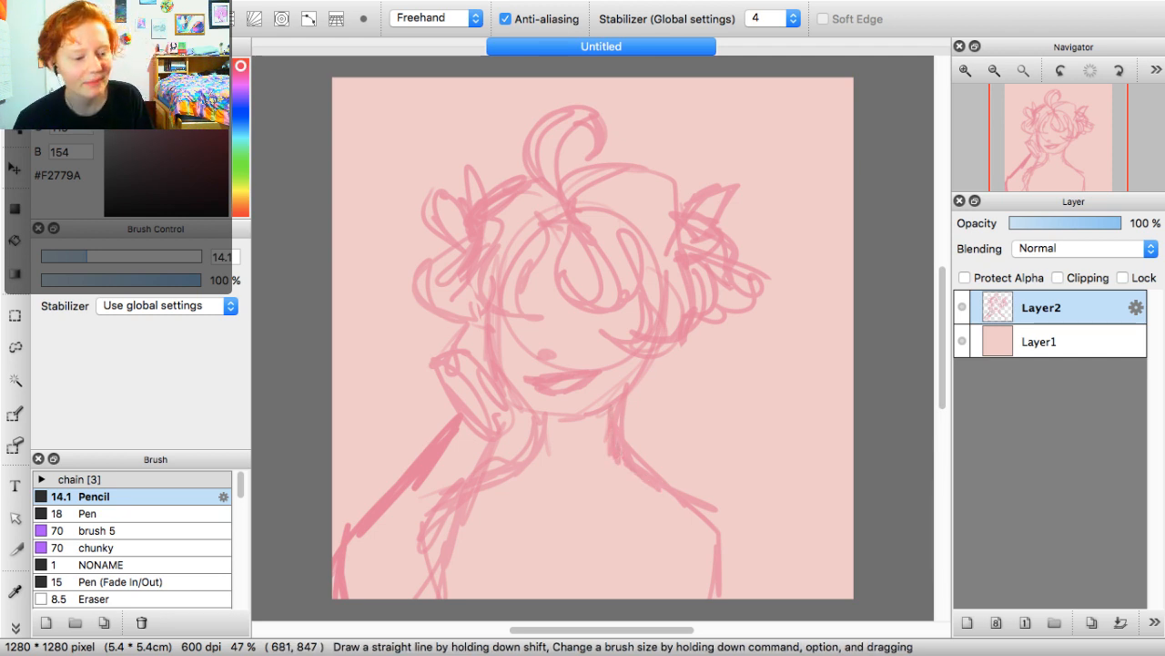
mouse_move(612, 460)
mouse_down()
mouse_move(711, 524)
mouse_move(716, 599)
mouse_up()
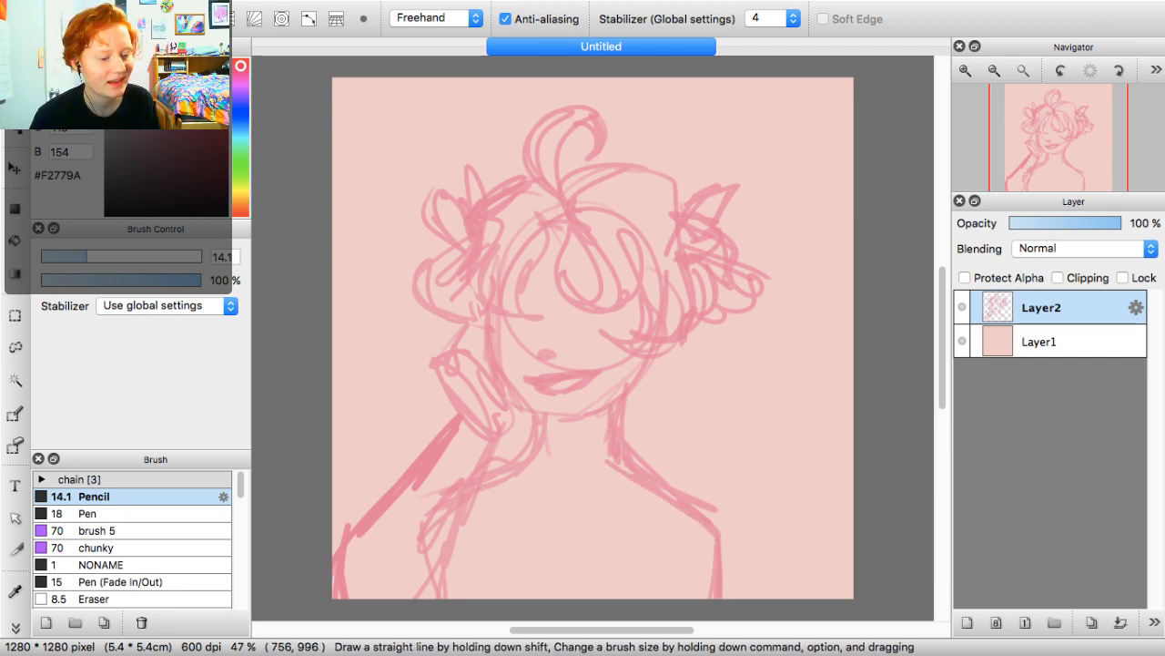
mouse_move(624, 500)
mouse_down()
mouse_move(671, 498)
mouse_move(515, 523)
mouse_move(481, 495)
mouse_up()
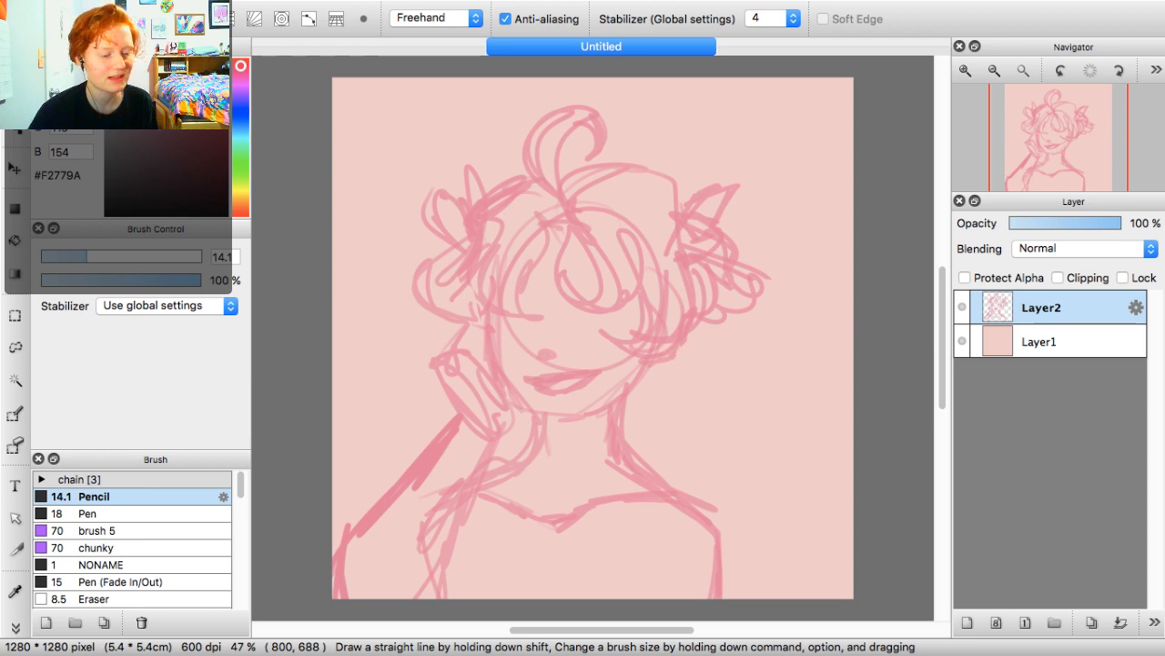
Add the outer edge of the right-hand arm and thicken both outlines of the raised arm
mouse_move(691, 502)
mouse_down()
mouse_move(734, 563)
mouse_move(746, 615)
mouse_up()
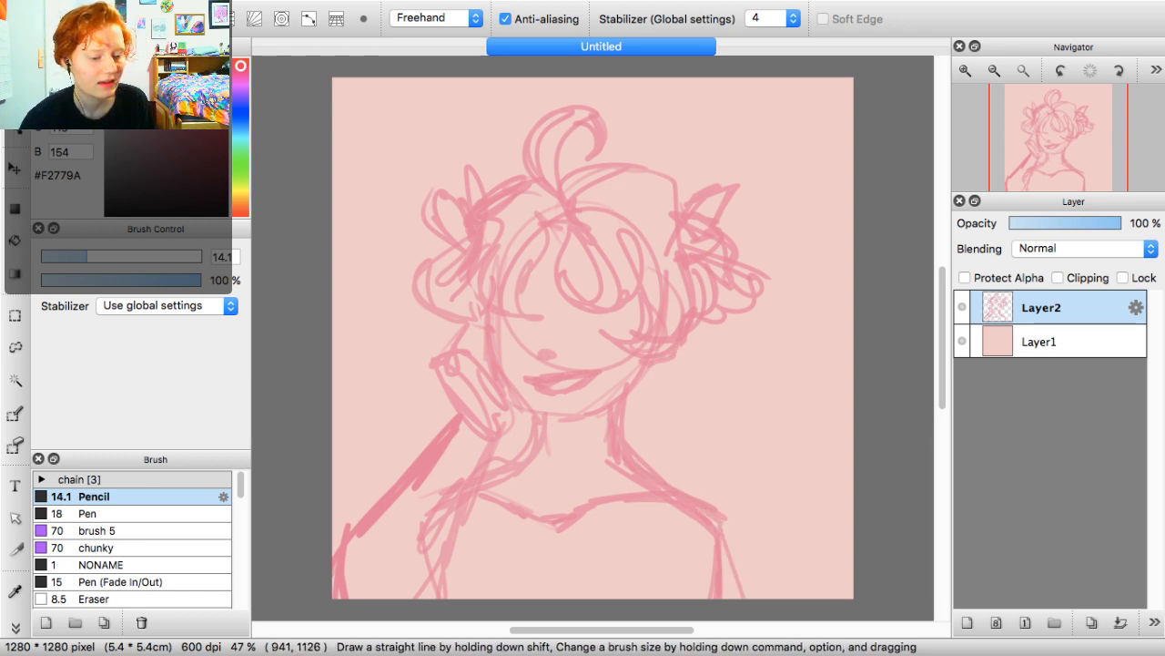
drag(716, 536, 755, 598)
drag(496, 450, 402, 598)
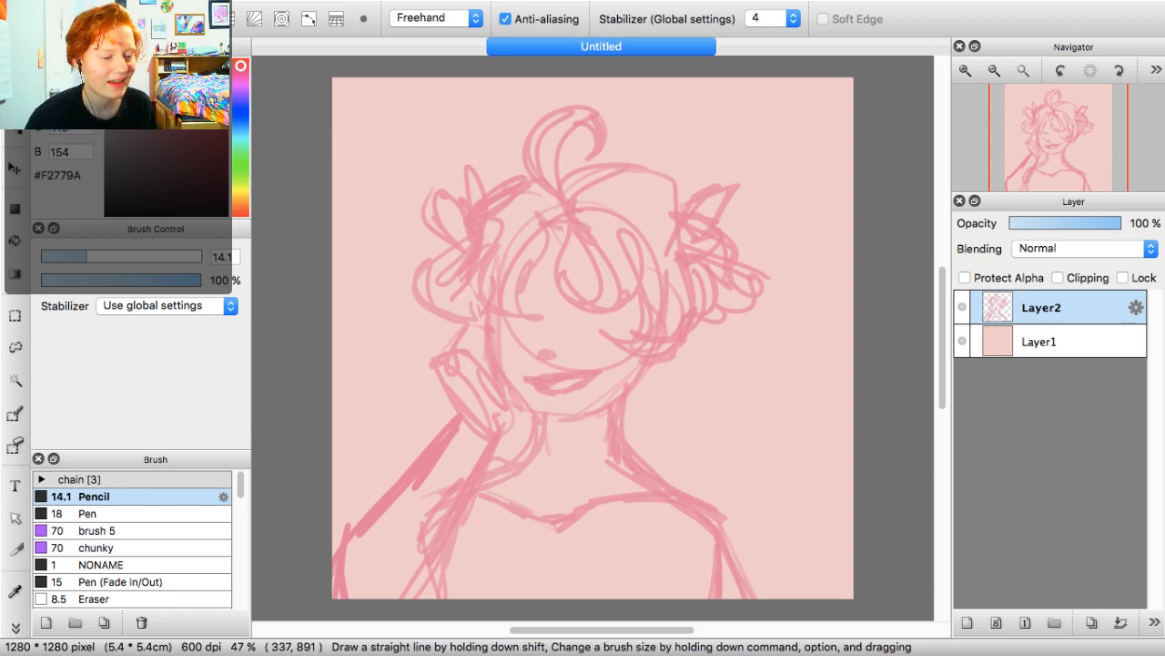
mouse_move(461, 419)
mouse_down()
mouse_move(458, 443)
mouse_move(344, 564)
mouse_up()
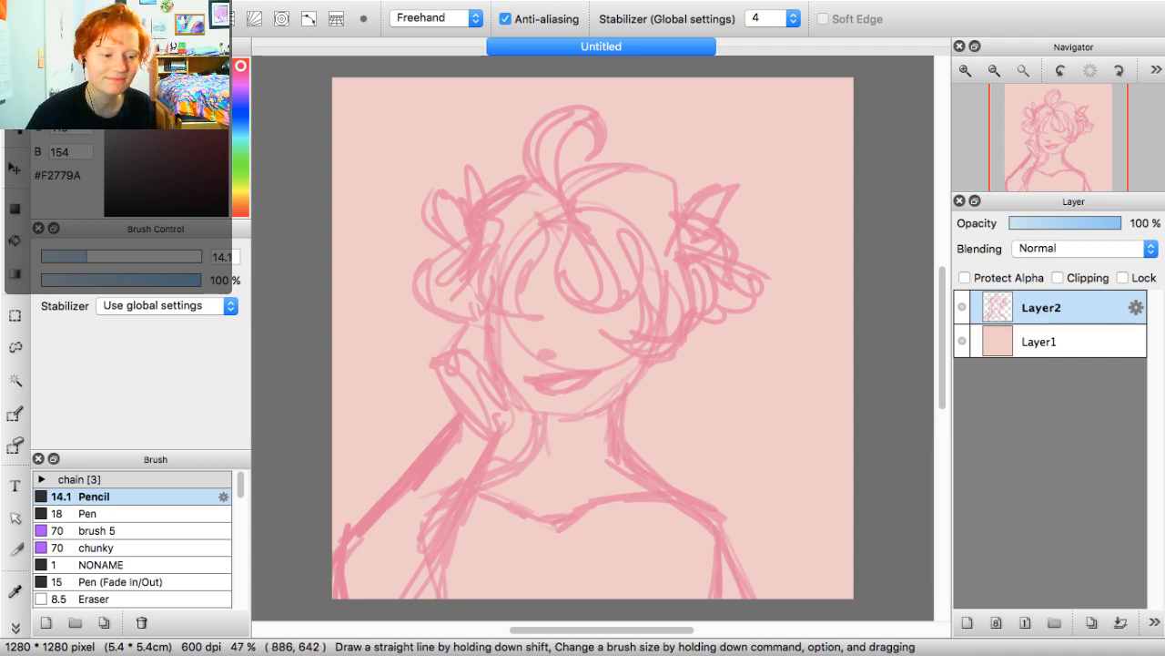
Add angular fringe locks and extra strands across the crown and right side of the hair
mouse_move(581, 193)
mouse_down()
mouse_move(632, 199)
mouse_move(653, 264)
mouse_move(674, 261)
mouse_up()
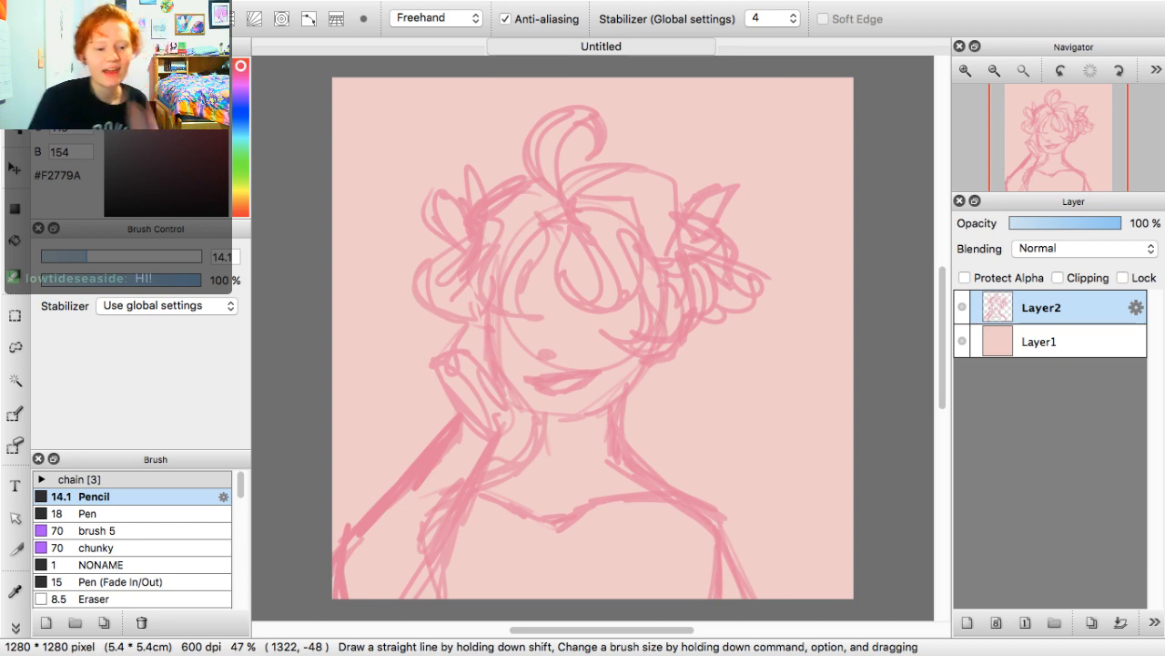
key(super+Tab)
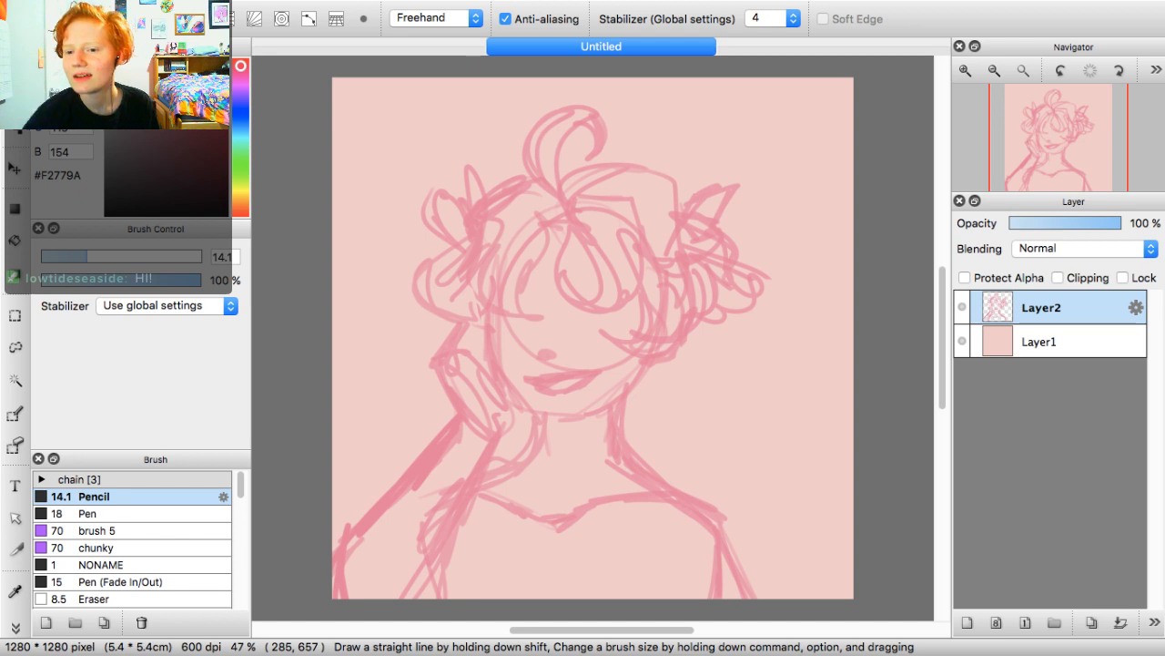
key(super+Tab)
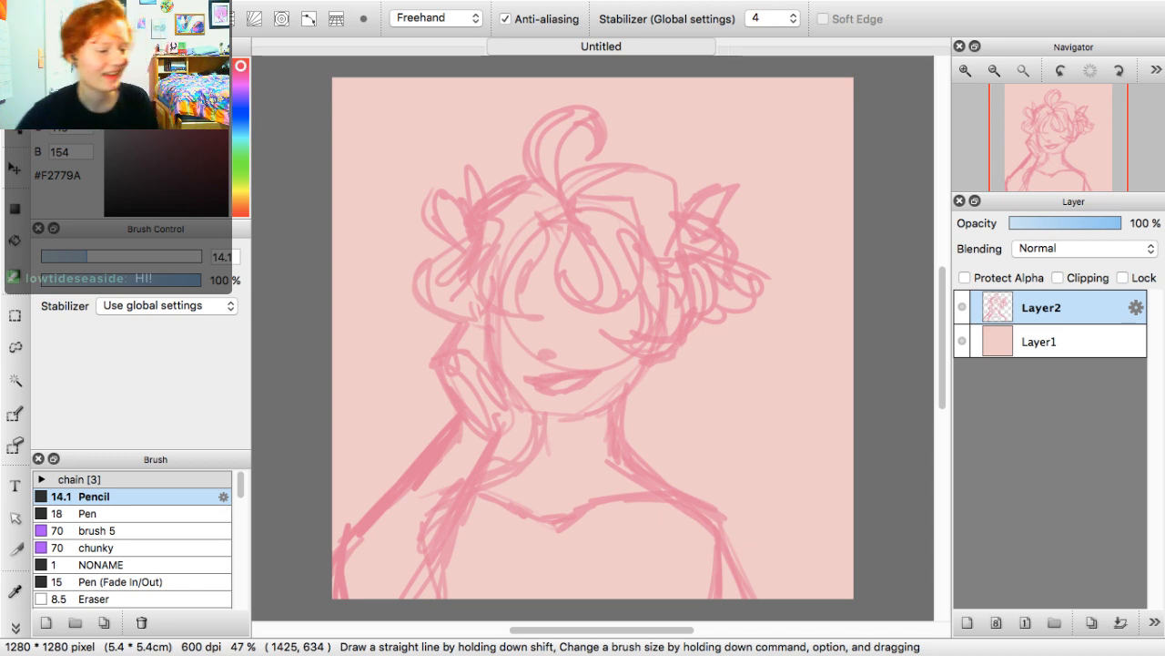
key(super+Tab)
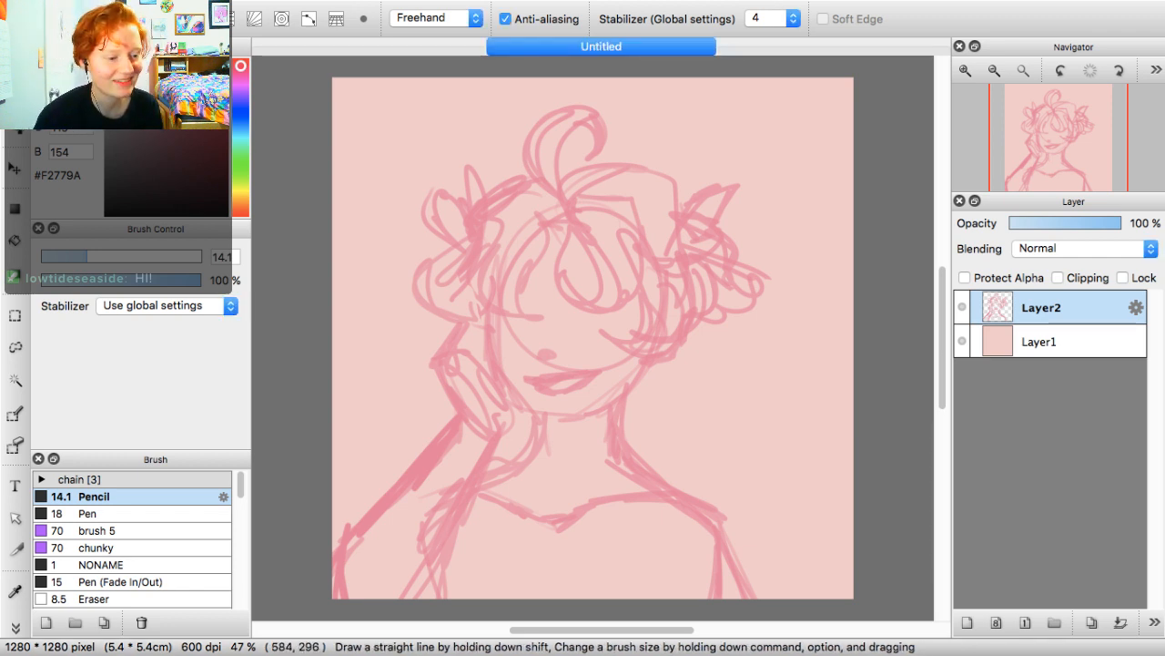
drag(572, 189, 652, 195)
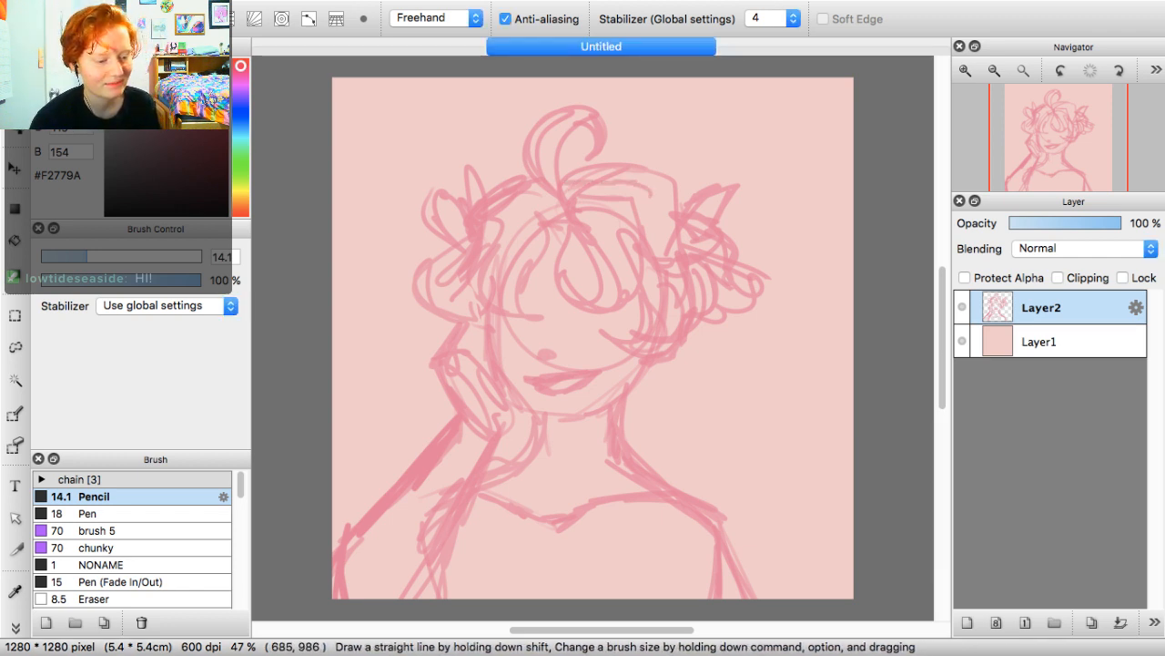
Sketch the upper edge of a large wing rising behind the right shoulder to a pointed tip, and thicken it
mouse_move(715, 349)
mouse_down()
mouse_move(628, 433)
mouse_move(755, 330)
mouse_up()
mouse_move(677, 367)
mouse_down()
mouse_move(835, 303)
mouse_move(798, 344)
mouse_move(852, 381)
mouse_up()
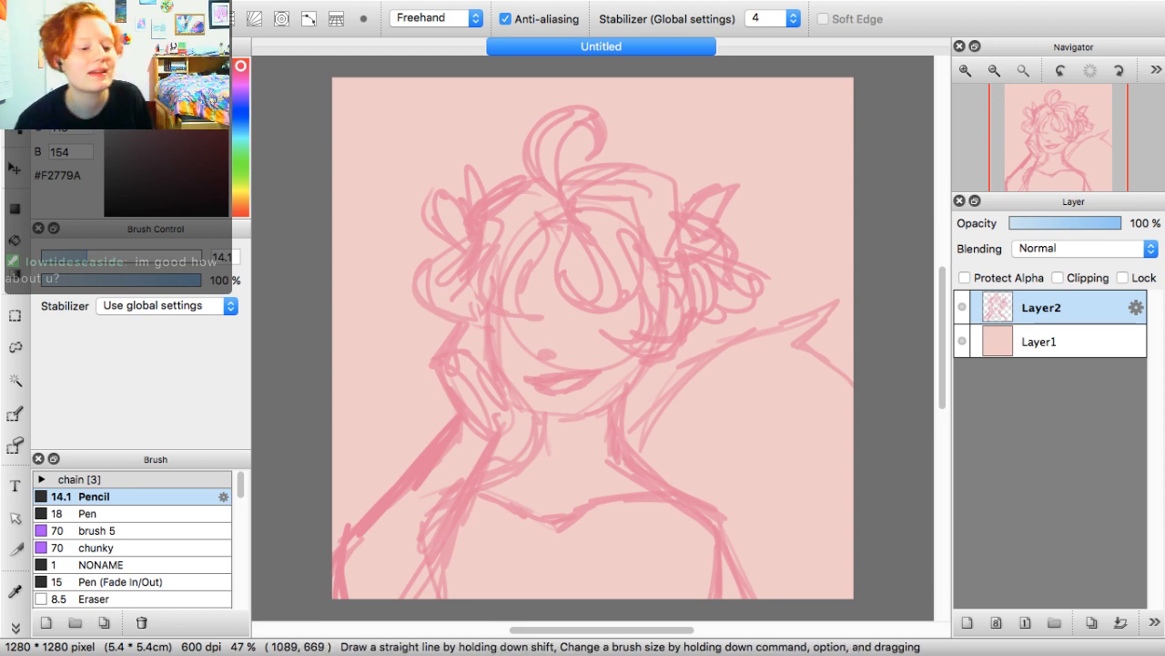
mouse_move(642, 450)
mouse_down()
mouse_move(706, 365)
mouse_move(831, 325)
mouse_move(827, 373)
mouse_move(855, 363)
mouse_up()
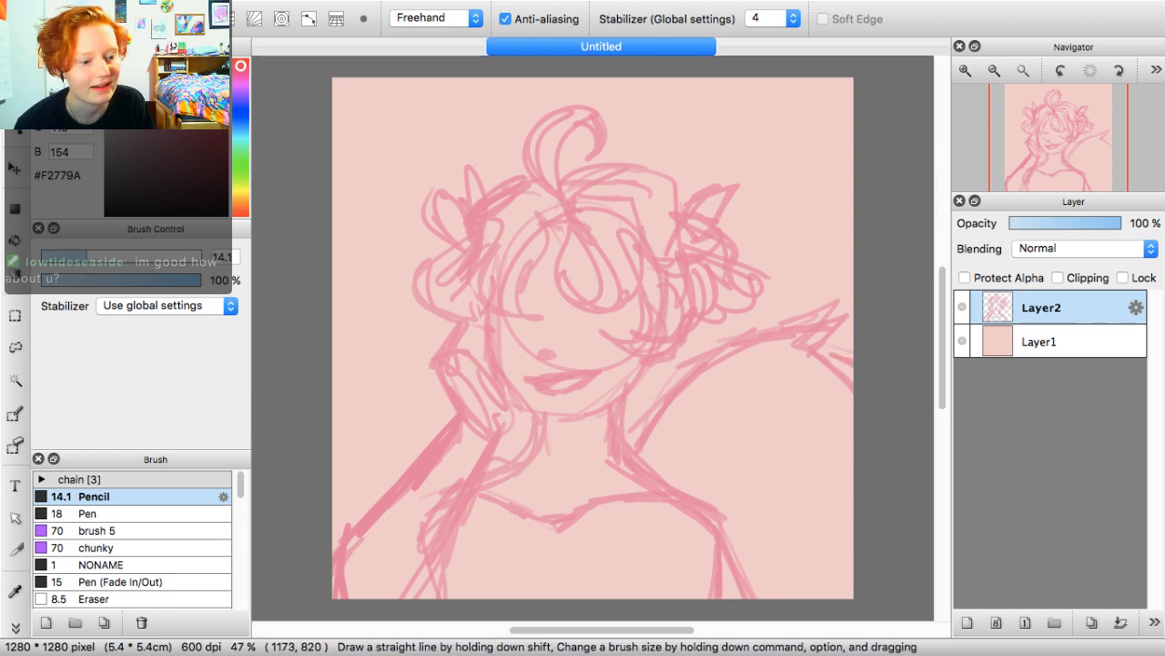
Fill the wing with long, pointed feathers hanging down towards the arm and the canvas's lower edge
drag(805, 391, 851, 519)
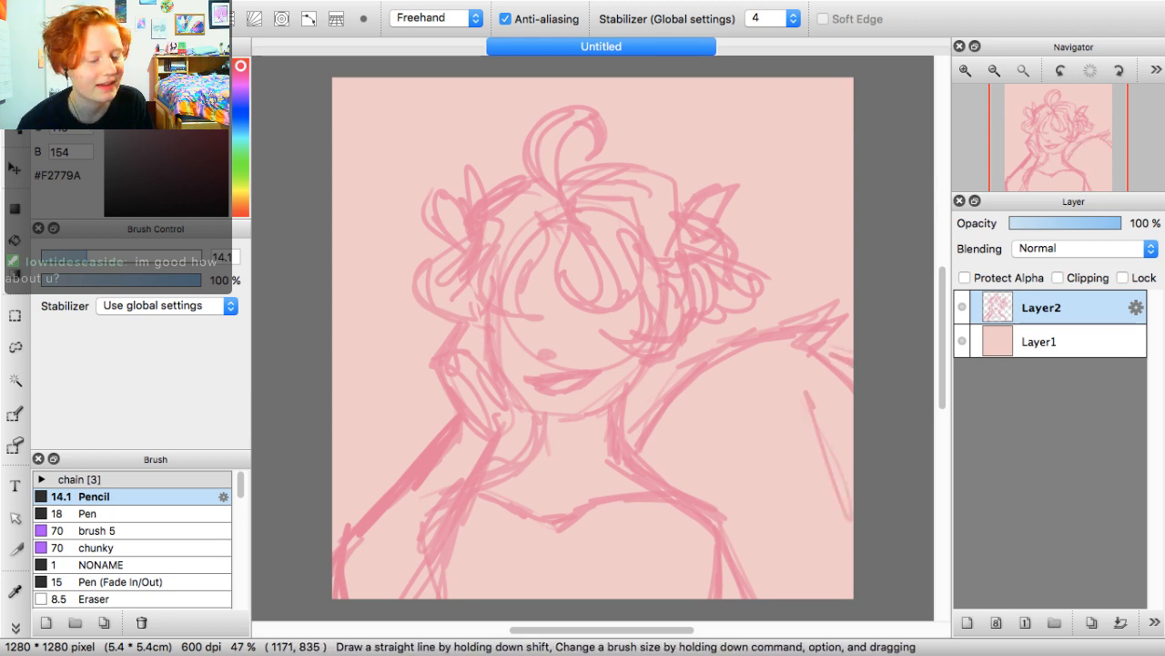
drag(781, 418, 758, 596)
drag(774, 519, 763, 597)
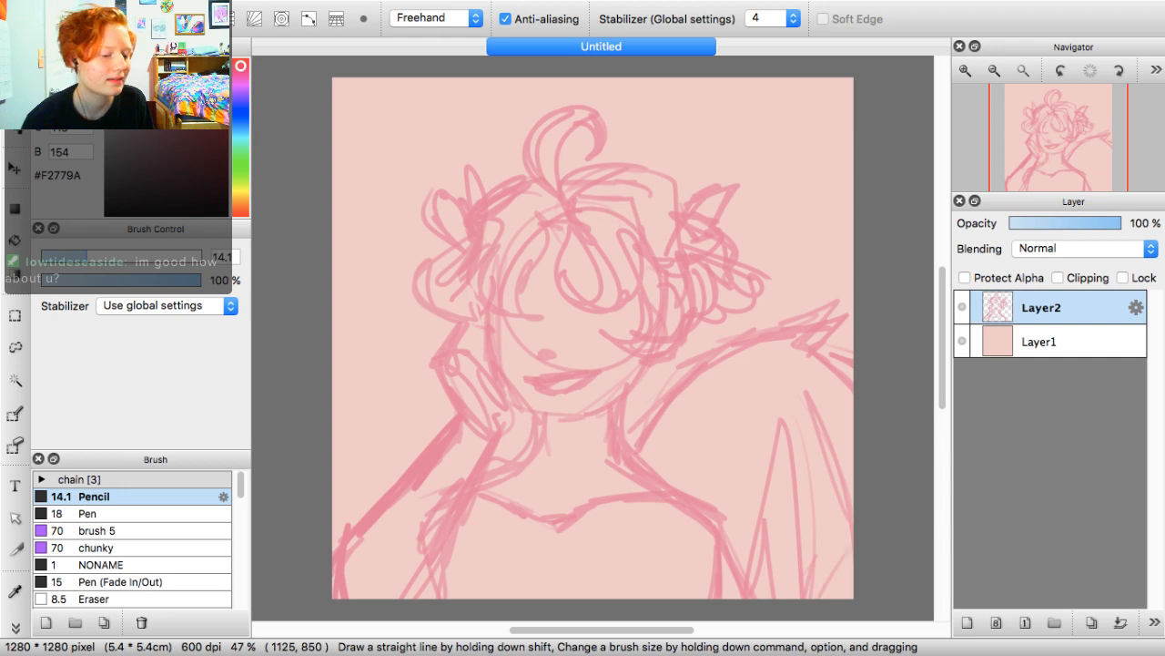
drag(820, 554, 847, 597)
mouse_move(696, 488)
mouse_down()
mouse_move(763, 583)
mouse_move(761, 508)
mouse_move(770, 551)
mouse_move(780, 462)
mouse_up()
drag(701, 436, 753, 451)
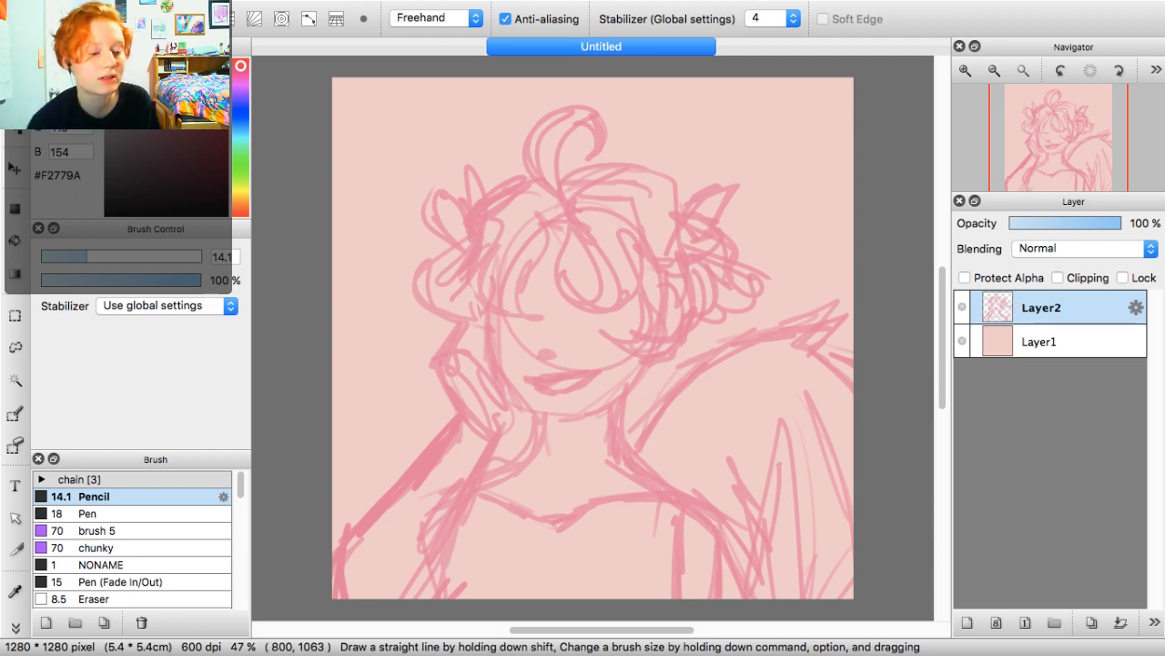
Sketch vertical side and fold lines of the bodice below both ends of the neckline
drag(669, 504, 645, 589)
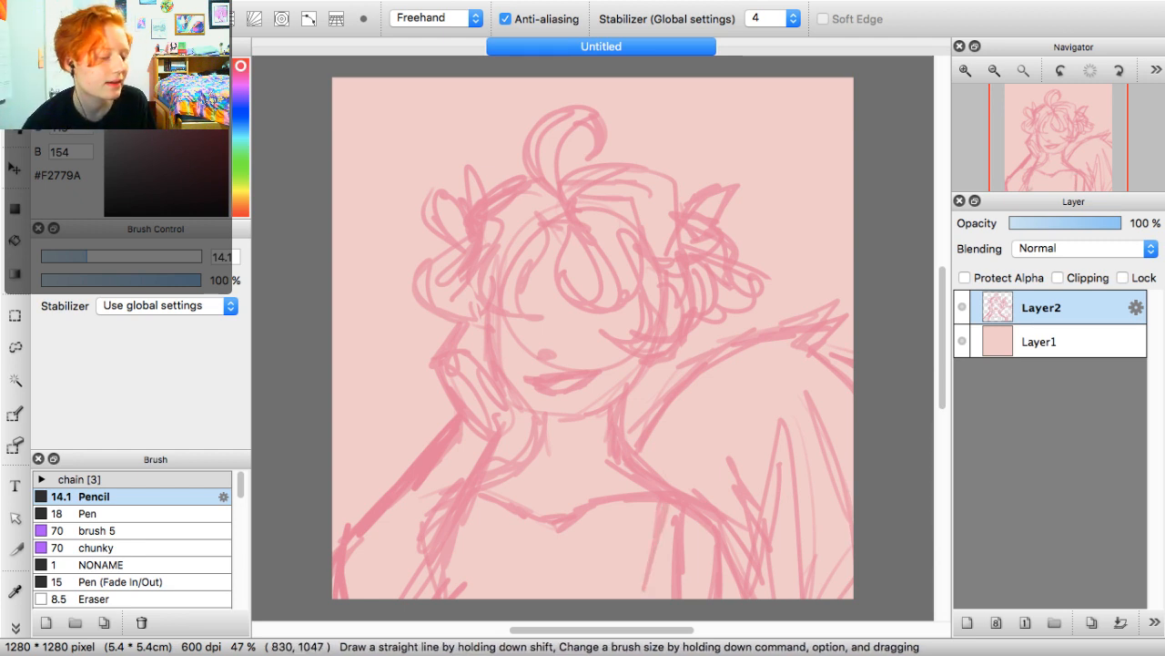
drag(498, 507, 493, 569)
drag(500, 479, 497, 575)
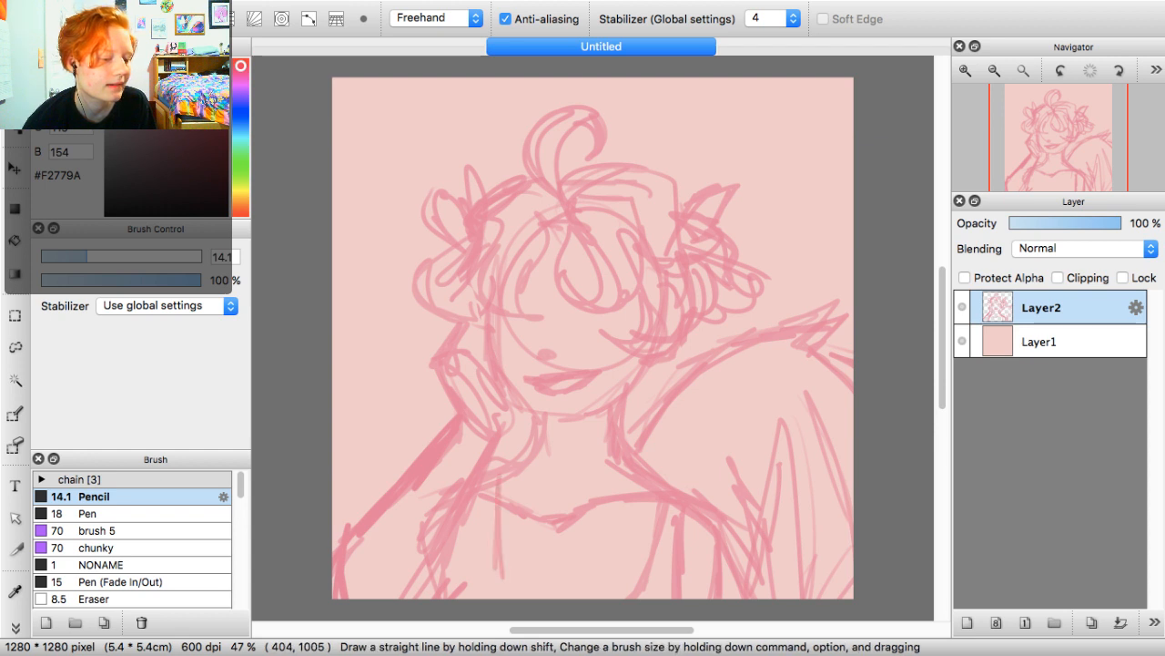
drag(519, 508, 503, 597)
drag(483, 503, 464, 597)
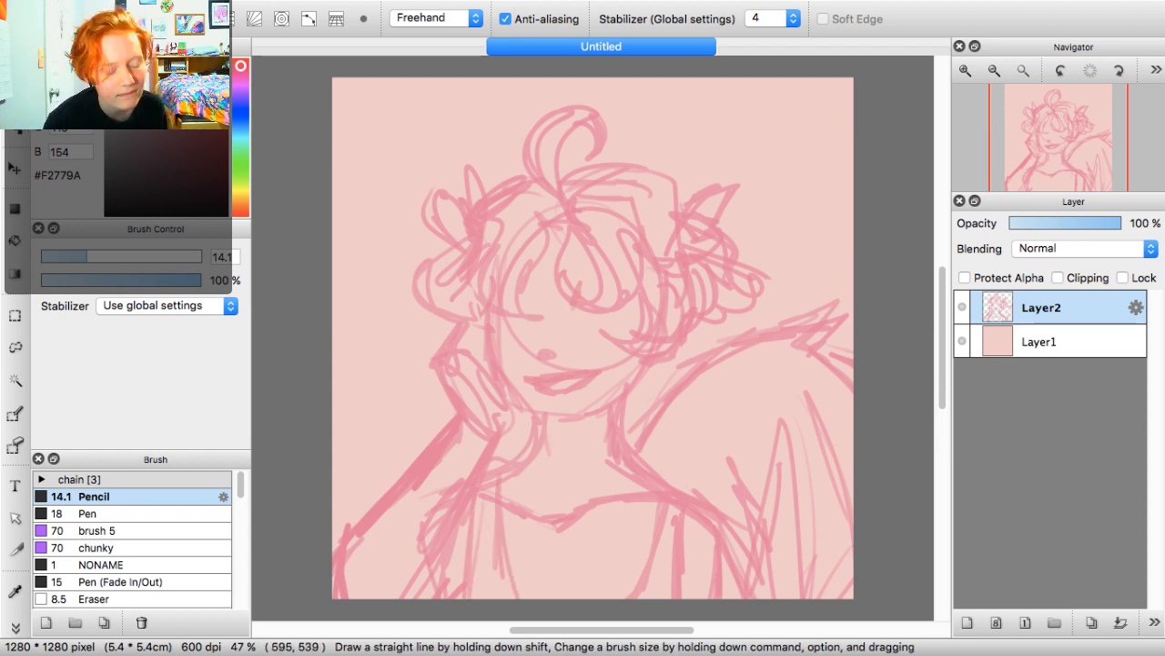
Sketch two half-lidded eyes with heavy upper lids and lashes under the fringe
mouse_move(574, 295)
mouse_down()
mouse_move(643, 292)
mouse_move(625, 320)
mouse_up()
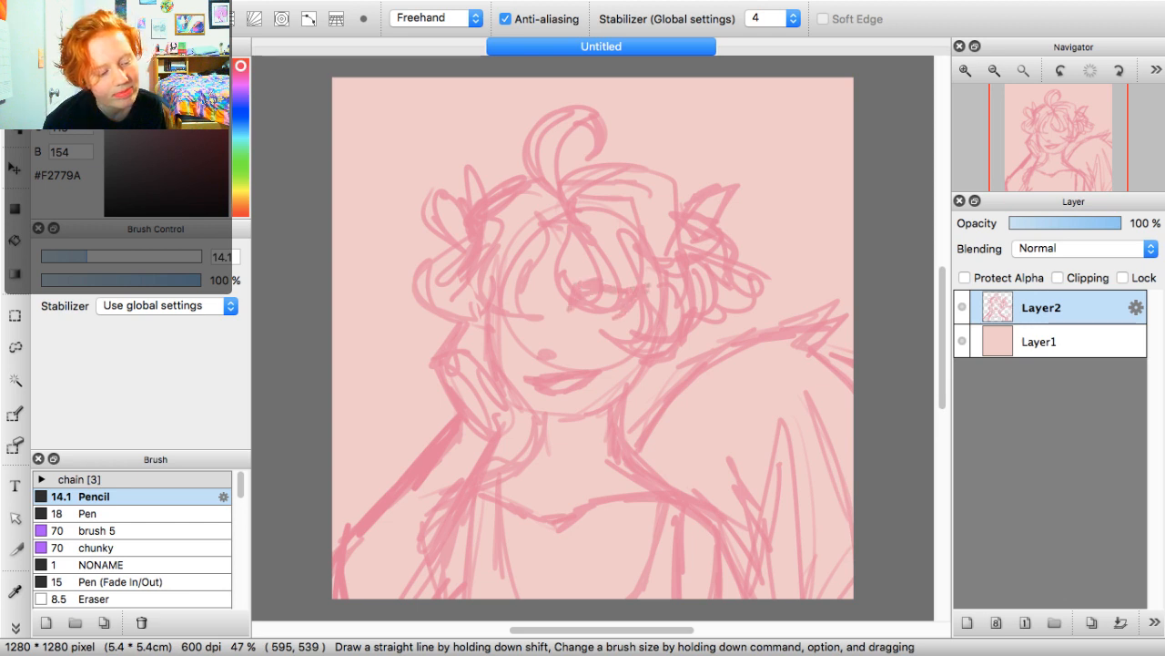
mouse_move(533, 296)
mouse_down()
mouse_move(524, 308)
mouse_move(528, 294)
mouse_up()
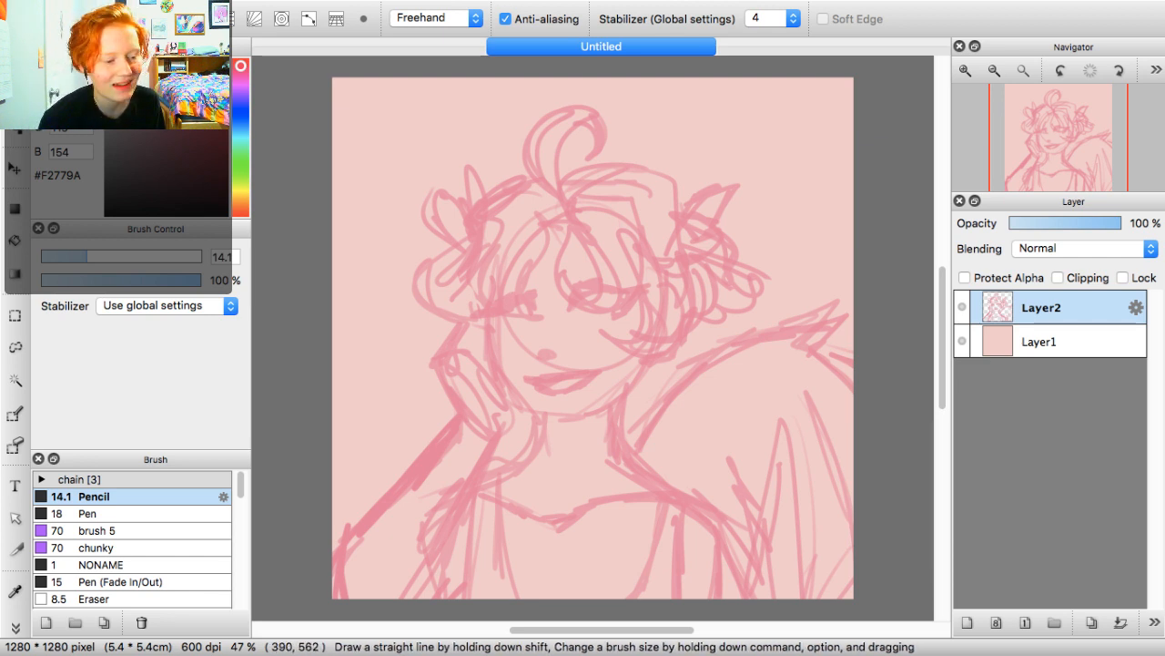
drag(528, 290, 470, 309)
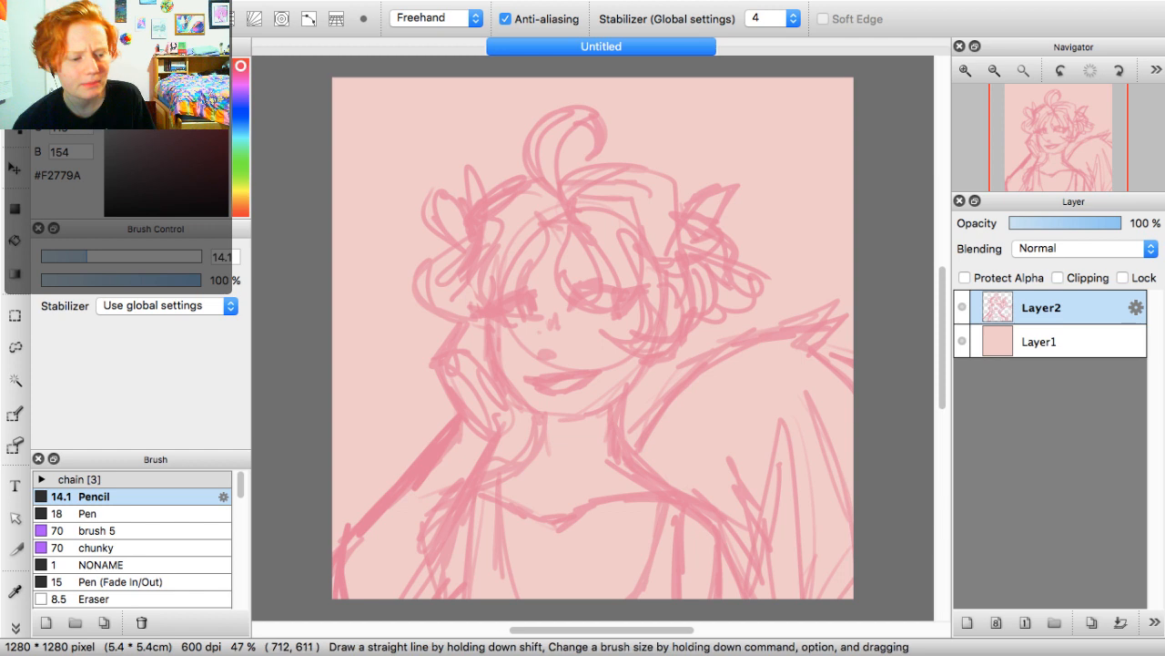
Set the drawing colour to dark red #8E2341 and add a new layer above the sketch
drag(190, 102, 198, 129)
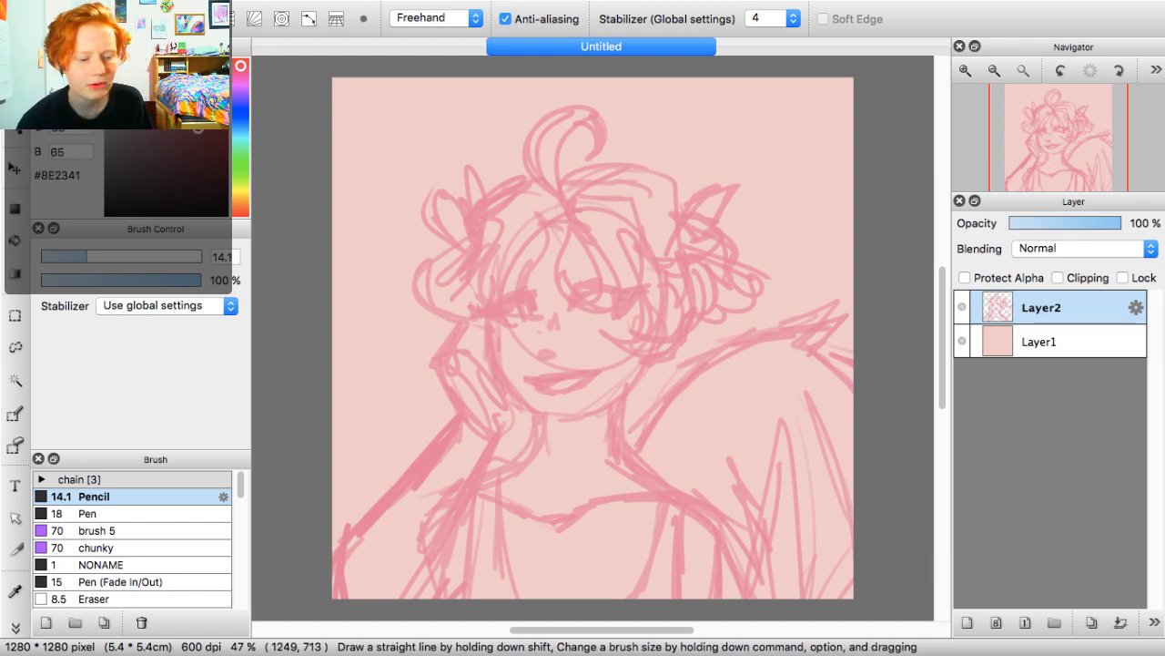
click(967, 622)
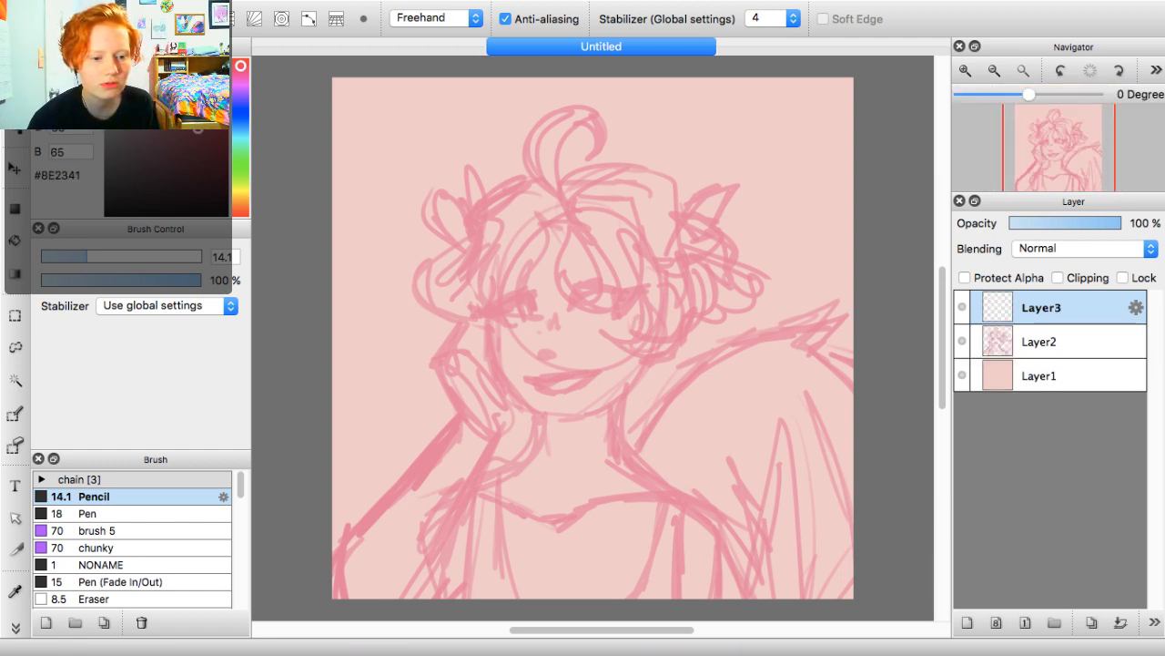
Flip the canvas view horizontally and choose the Pen brush at size 10.9
click(1155, 86)
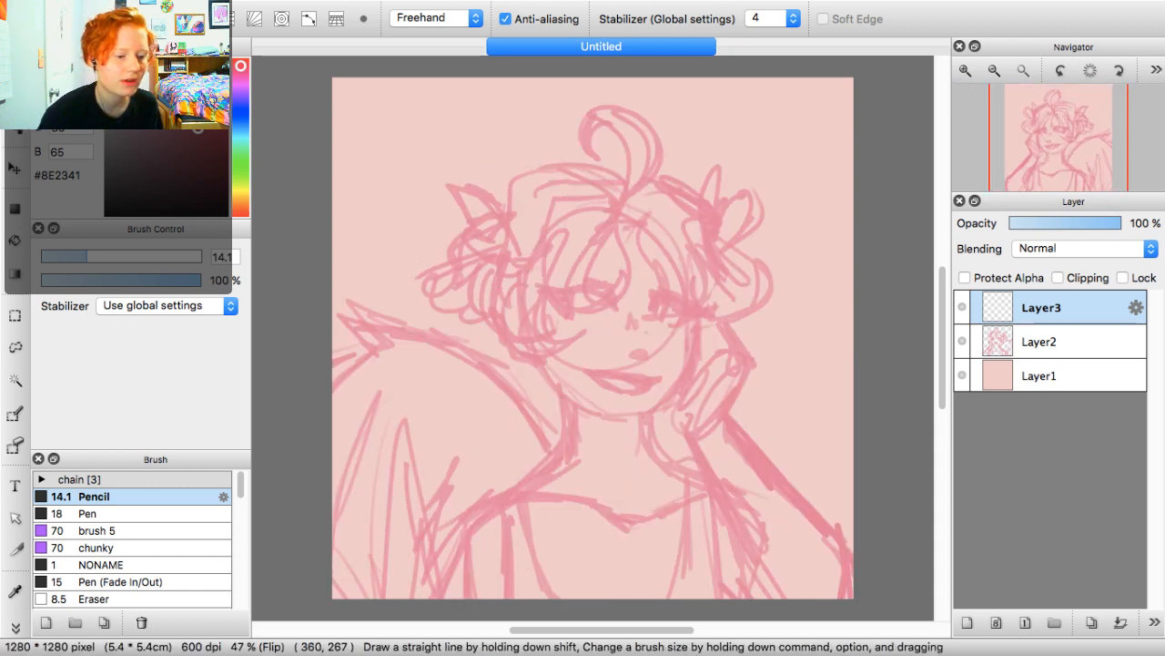
click(965, 70)
click(965, 70)
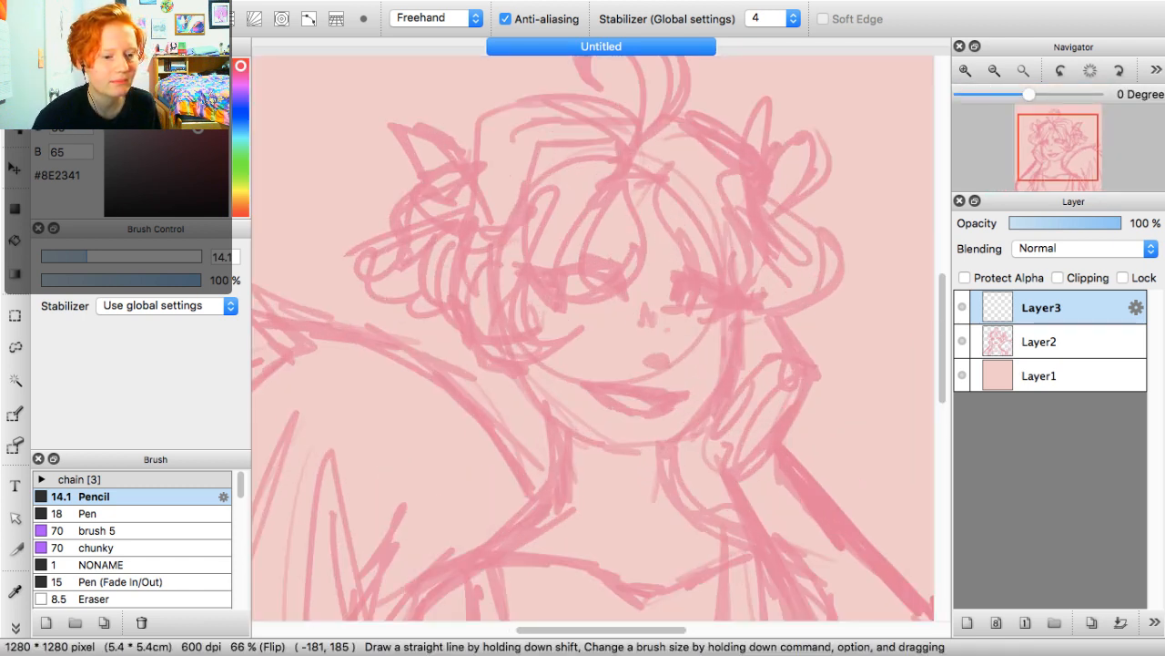
scroll(592, 337, down, 5)
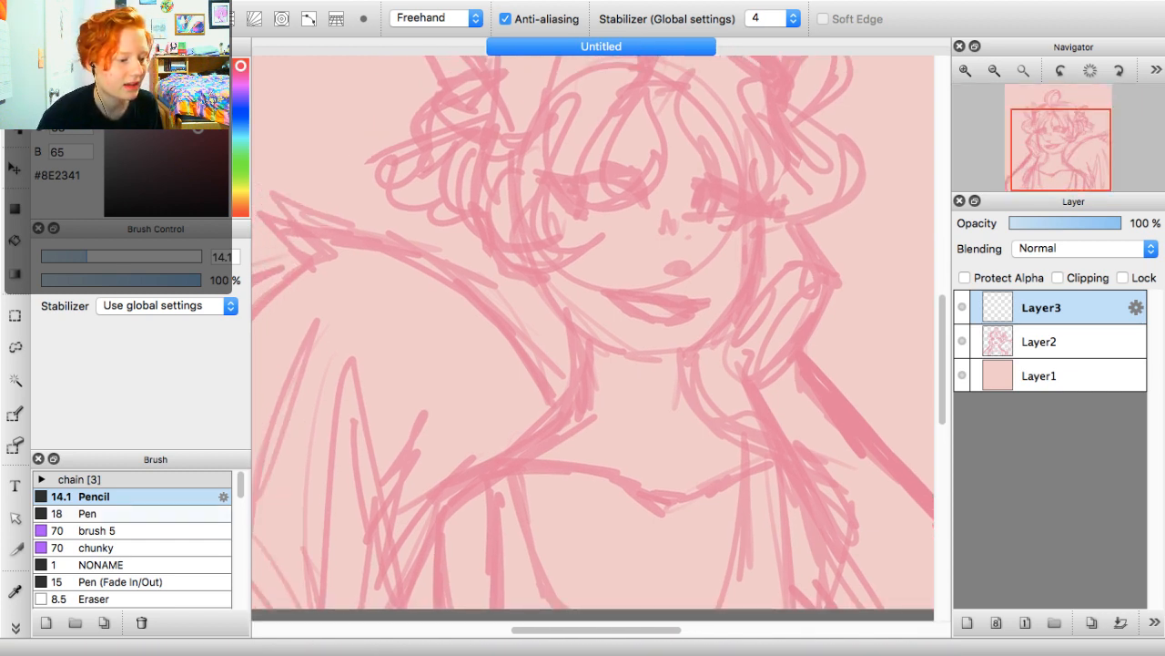
click(88, 513)
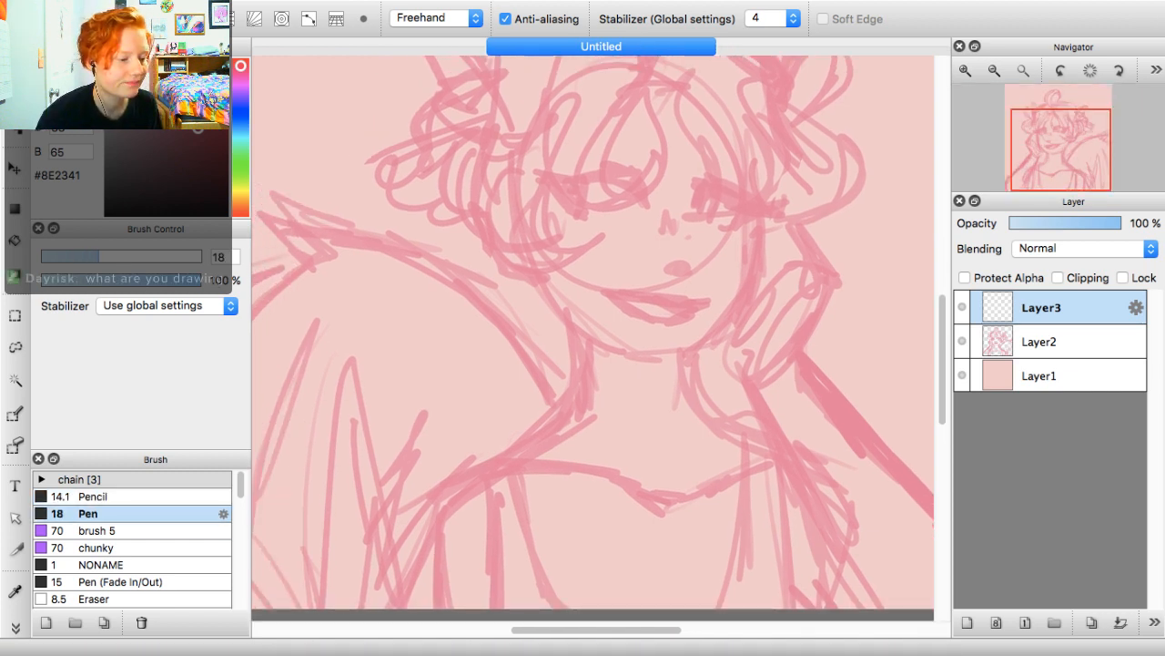
click(77, 256)
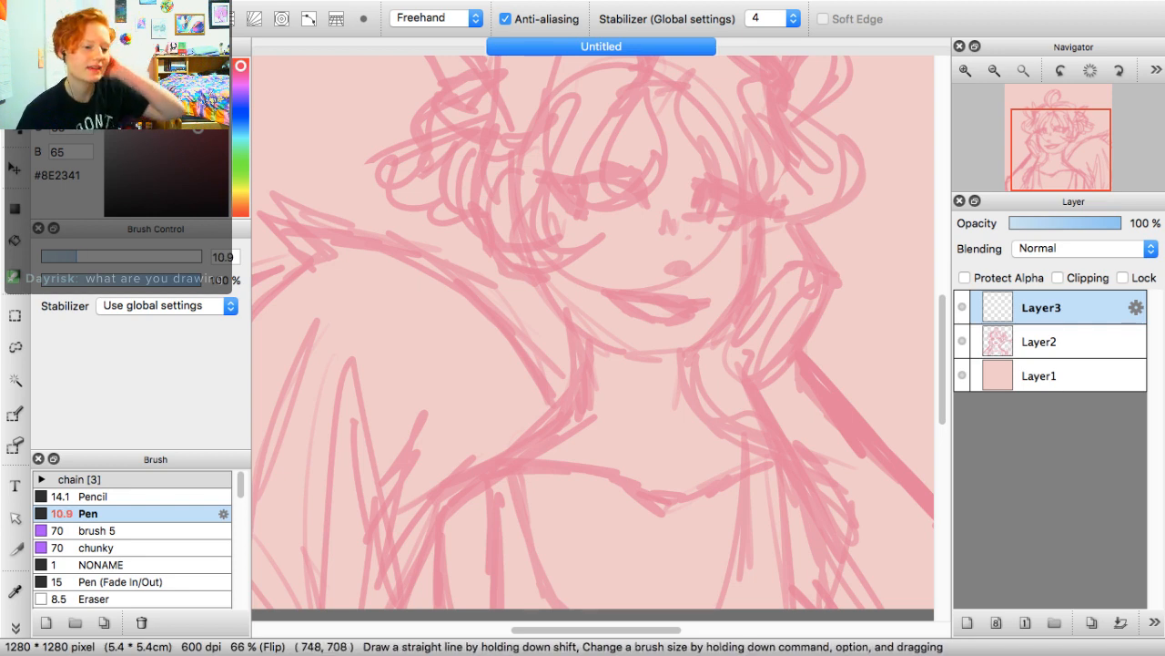
Ink the jawline from cheek to cheek and the outline of the hand resting against the cheek, with its finger folds
mouse_move(546, 275)
mouse_down()
mouse_move(585, 336)
mouse_move(628, 357)
mouse_up()
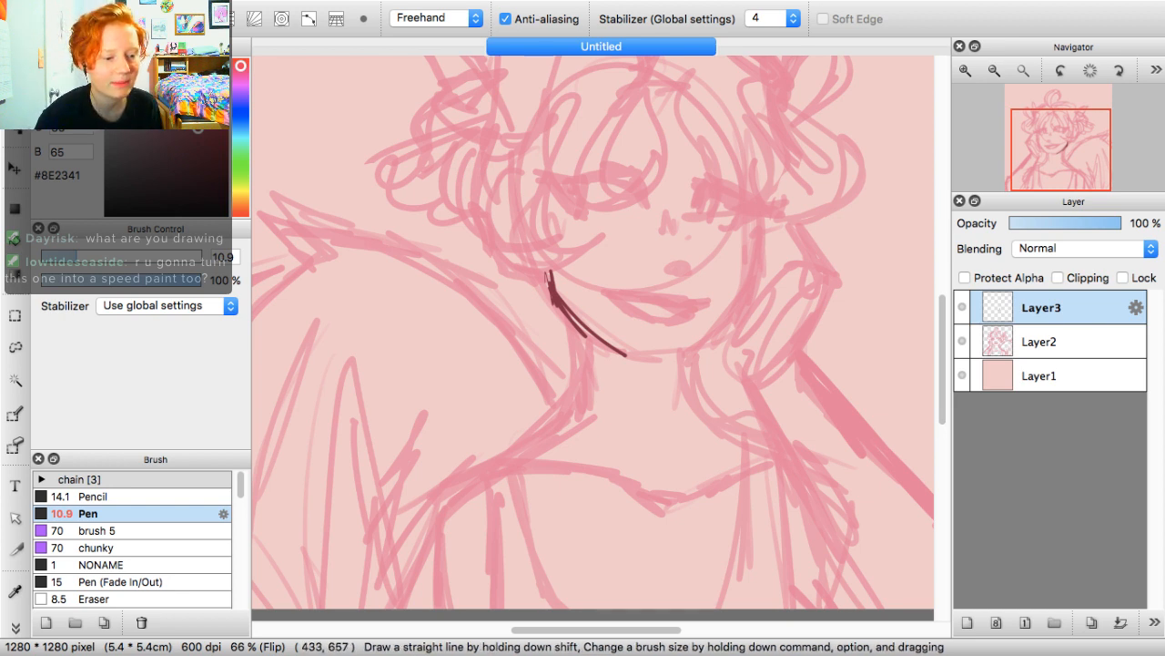
mouse_move(756, 221)
mouse_down()
mouse_move(758, 284)
mouse_move(712, 342)
mouse_move(625, 351)
mouse_up()
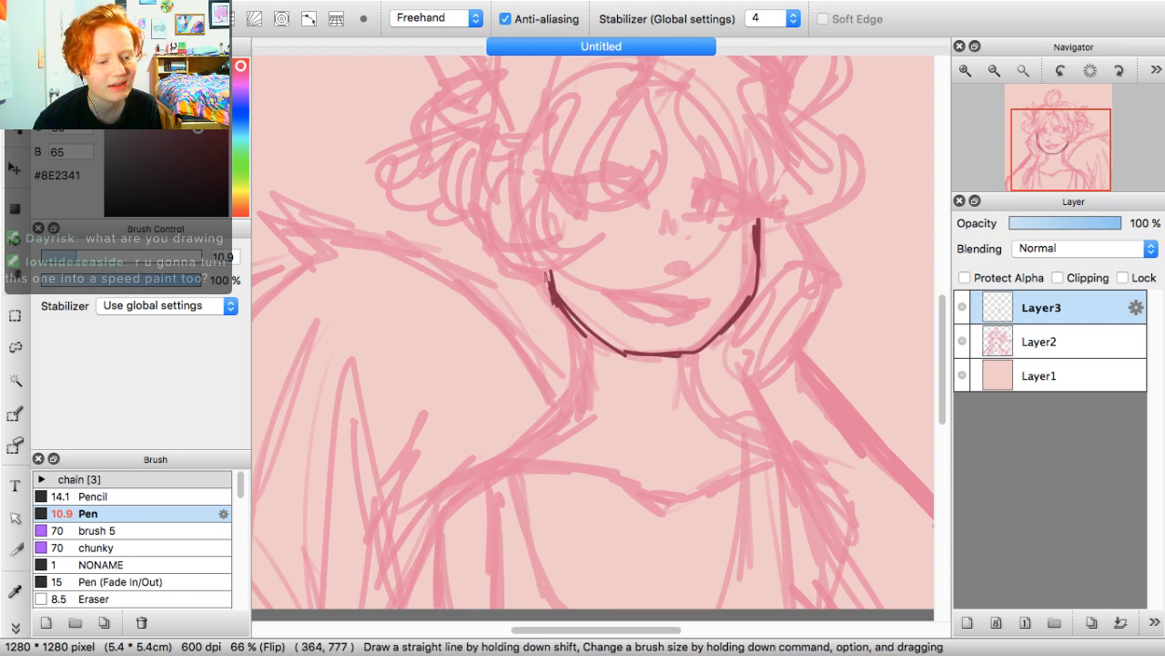
mouse_move(760, 297)
mouse_down()
mouse_move(743, 376)
mouse_move(773, 291)
mouse_up()
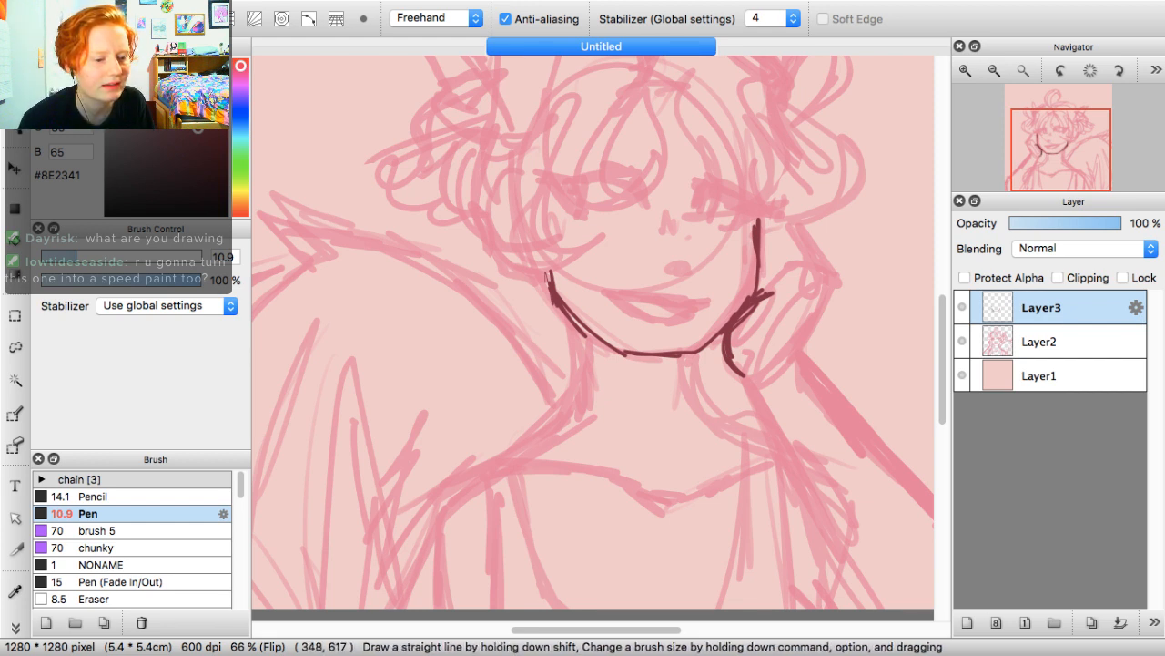
mouse_move(761, 239)
mouse_down()
mouse_move(780, 218)
mouse_move(804, 230)
mouse_move(819, 264)
mouse_move(827, 302)
mouse_move(809, 349)
mouse_up()
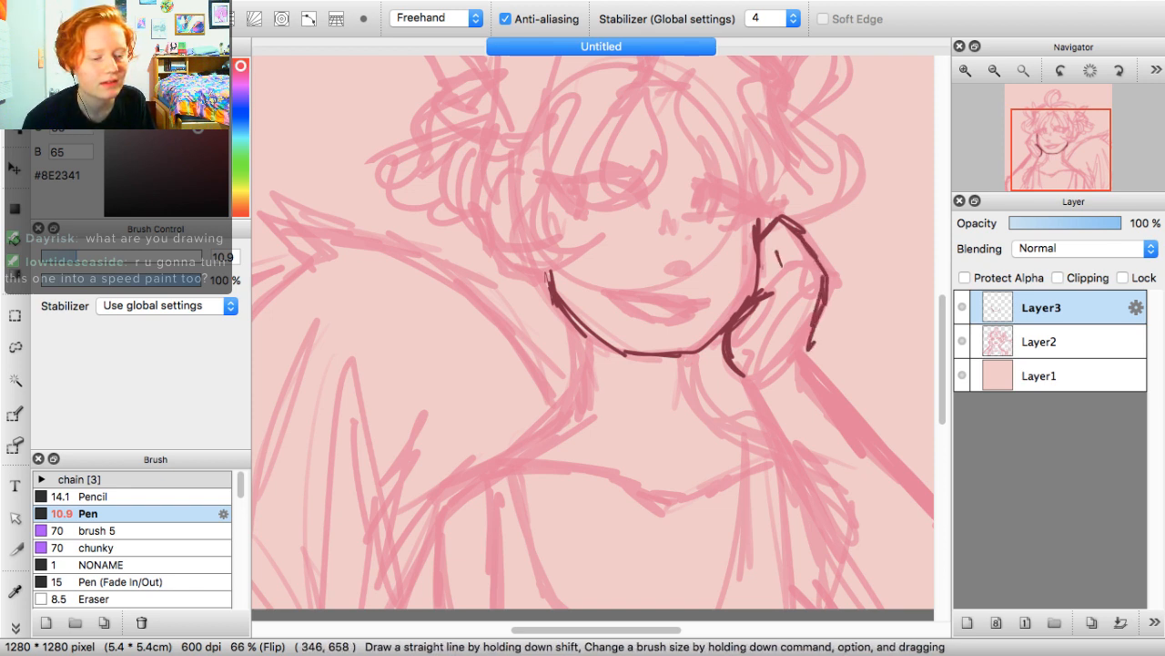
drag(781, 269, 761, 291)
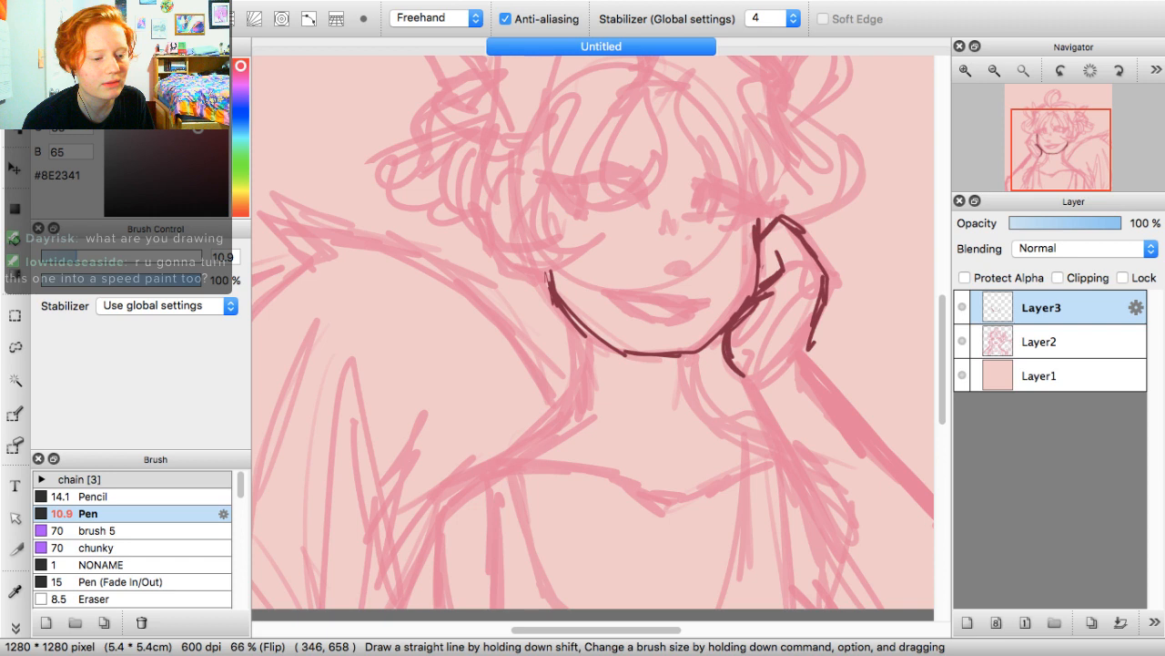
mouse_move(778, 252)
mouse_down()
mouse_move(758, 279)
mouse_move(788, 283)
mouse_up()
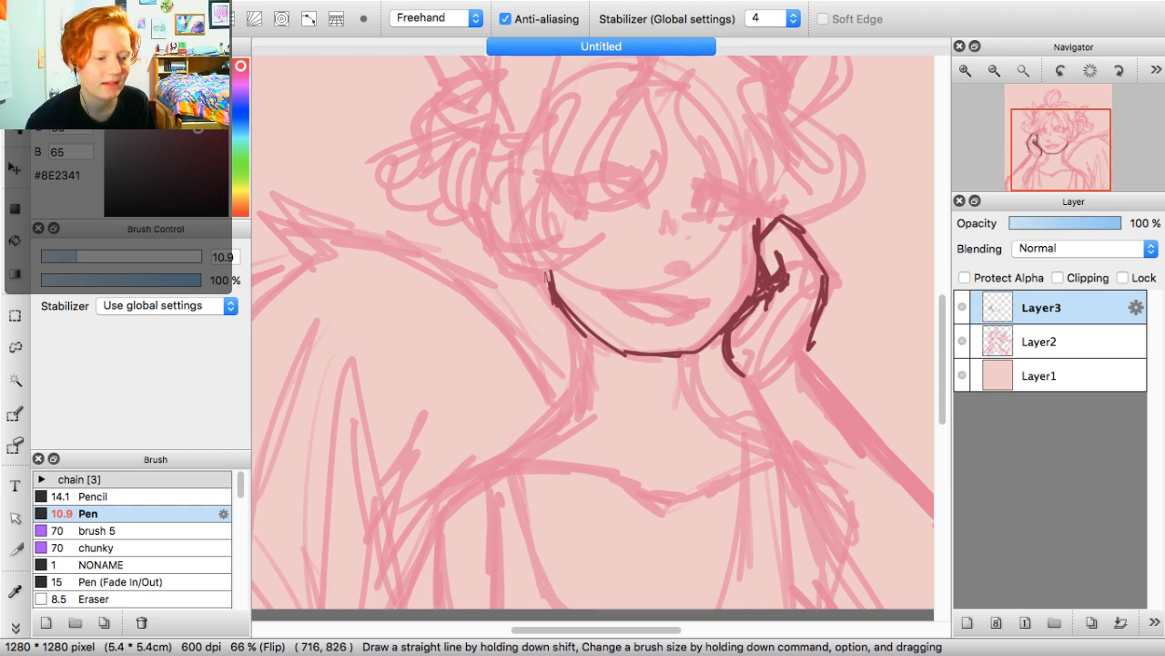
Ink both sides of the neck with thick layered strokes, continuing into the shoulder slope and the outer upper arm of the lowered arm
drag(568, 319, 579, 352)
drag(558, 310, 576, 349)
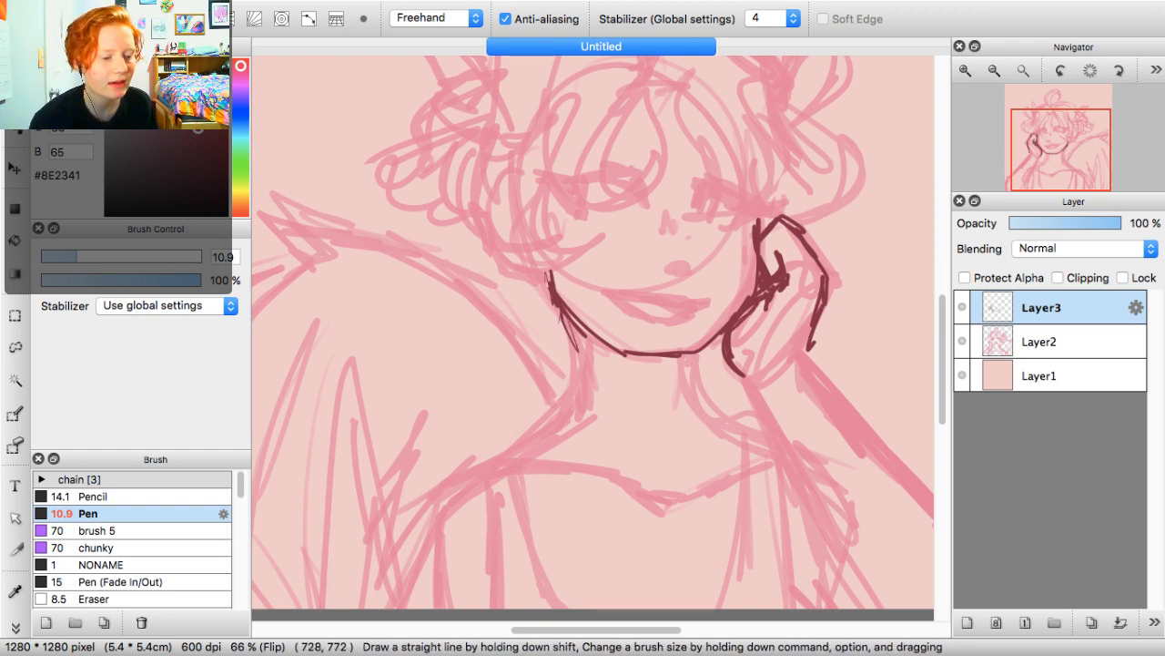
mouse_move(555, 306)
mouse_down()
mouse_move(570, 362)
mouse_move(557, 410)
mouse_move(528, 439)
mouse_up()
drag(559, 395, 487, 446)
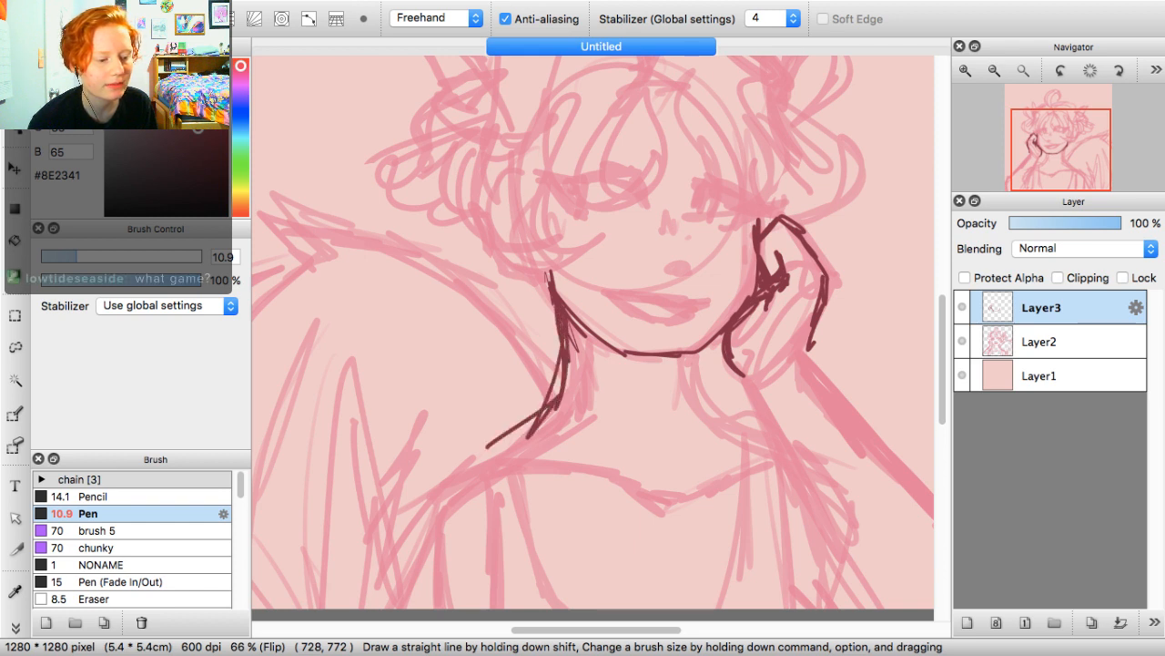
mouse_move(568, 324)
mouse_down()
mouse_move(489, 450)
mouse_move(452, 605)
mouse_up()
mouse_move(690, 360)
mouse_down()
mouse_move(705, 414)
mouse_move(767, 448)
mouse_up()
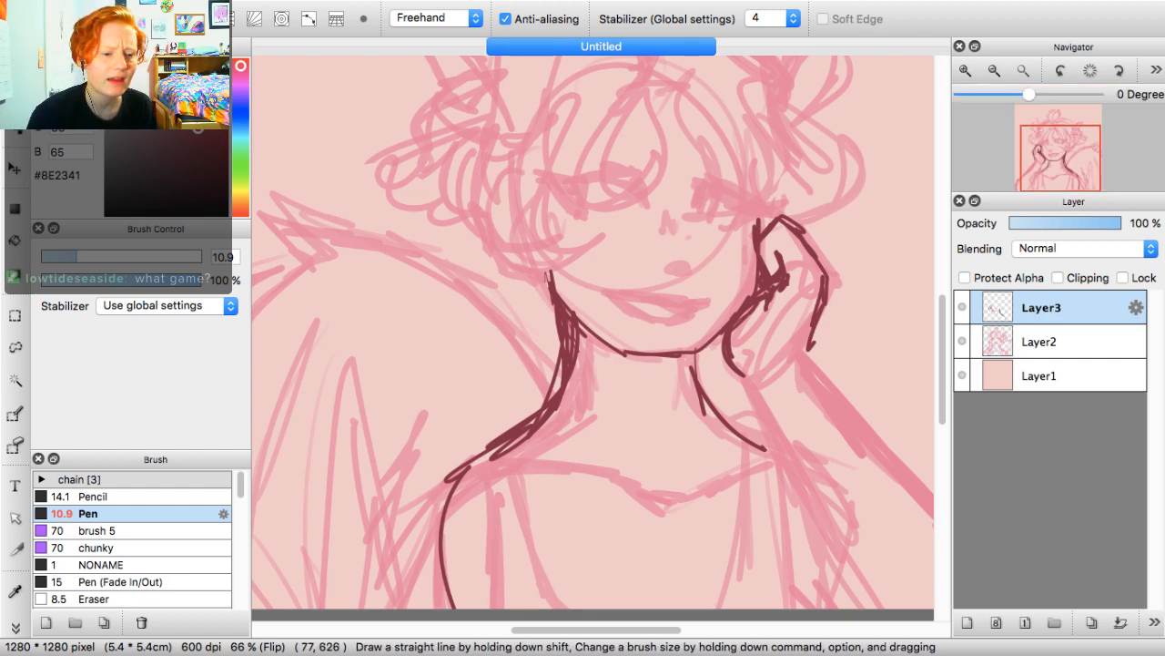
click(1088, 145)
drag(1088, 146, 1041, 168)
mouse_move(513, 270)
mouse_down()
mouse_move(550, 341)
mouse_move(523, 305)
mouse_move(592, 355)
mouse_up()
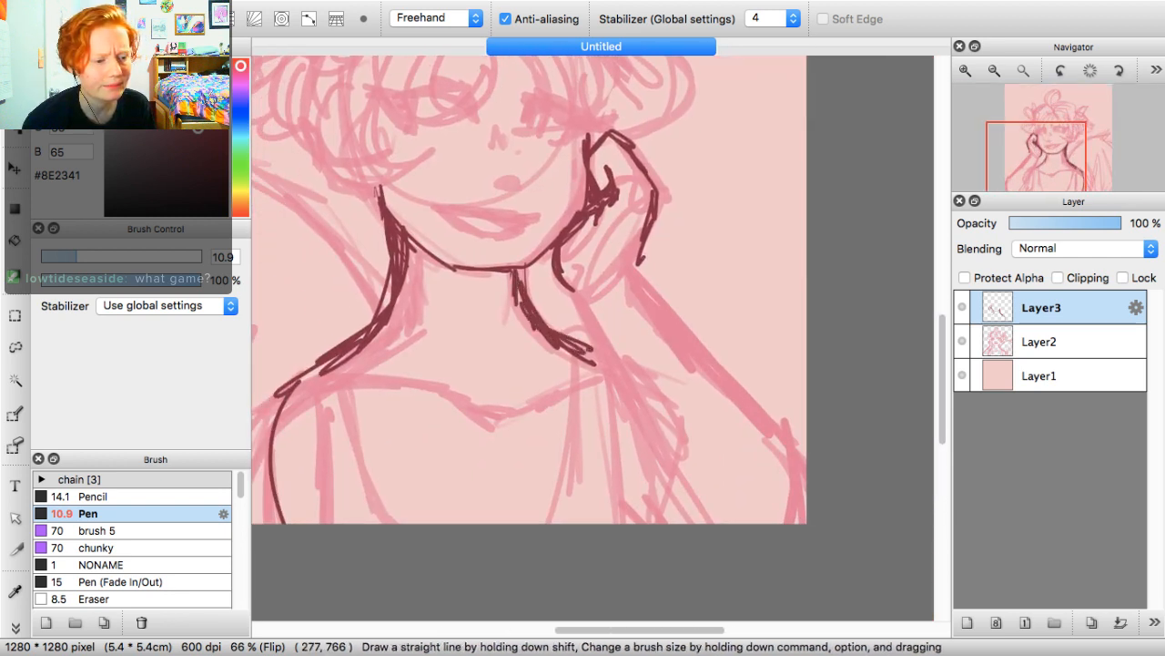
Ink both edges of the raised forearm from the wrist down to the canvas edge, including the elbow curve
mouse_move(641, 242)
mouse_down()
mouse_move(637, 267)
mouse_move(807, 455)
mouse_up()
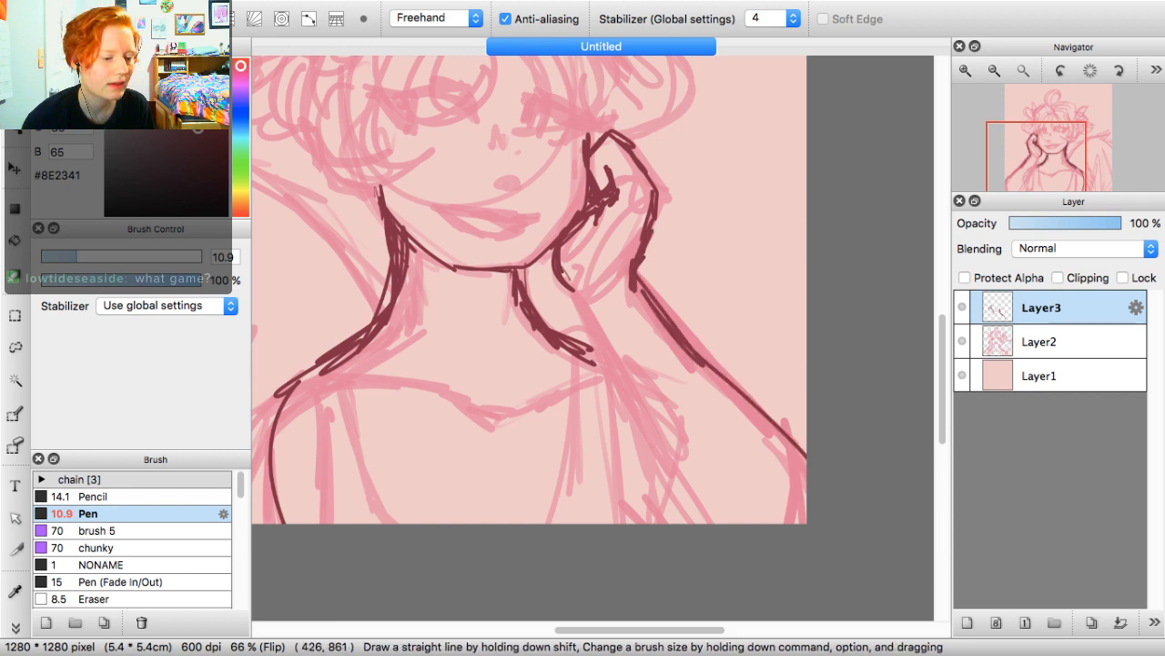
mouse_move(565, 284)
mouse_down()
mouse_move(660, 457)
mouse_move(715, 522)
mouse_up()
drag(778, 420, 796, 524)
drag(789, 483, 792, 525)
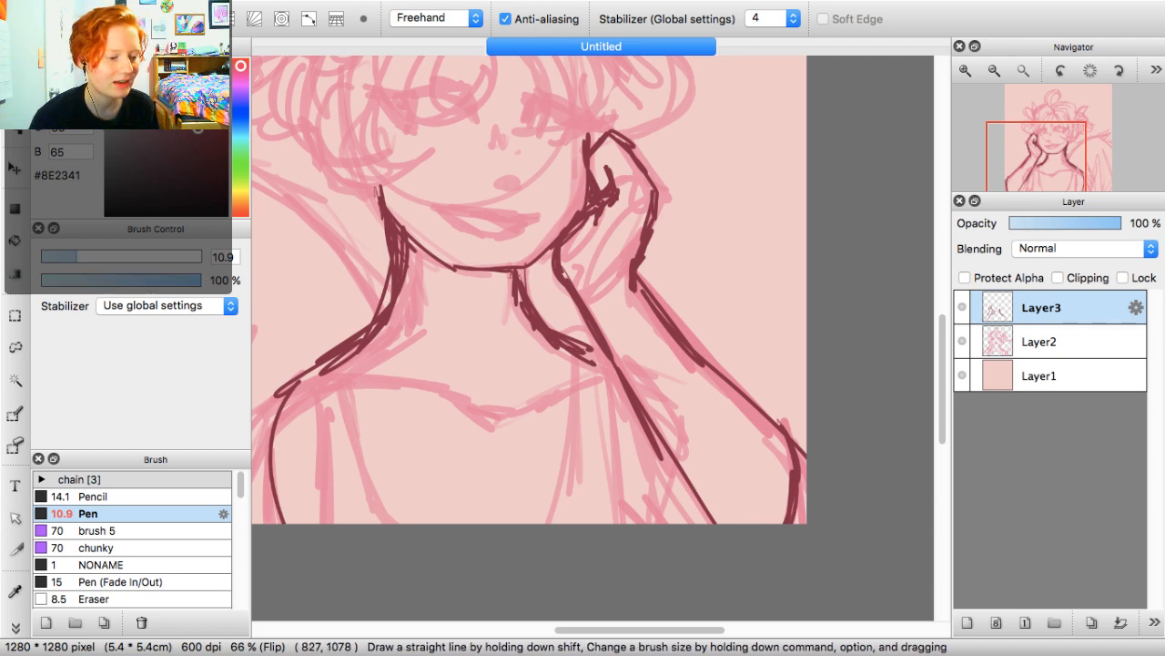
Ink the curved side lines and vertical fold lines of the bodice below both shoulders down to the canvas edge
mouse_move(365, 349)
mouse_down()
mouse_move(401, 482)
mouse_move(444, 524)
mouse_up()
drag(364, 384, 444, 523)
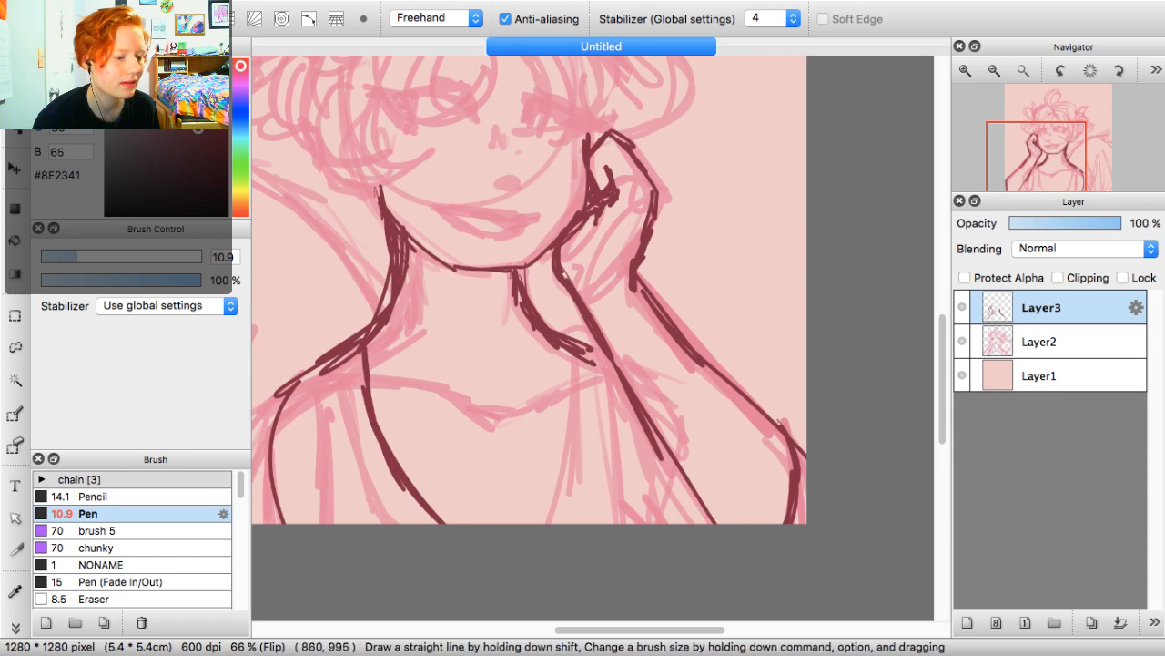
drag(351, 362, 347, 523)
drag(346, 410, 351, 523)
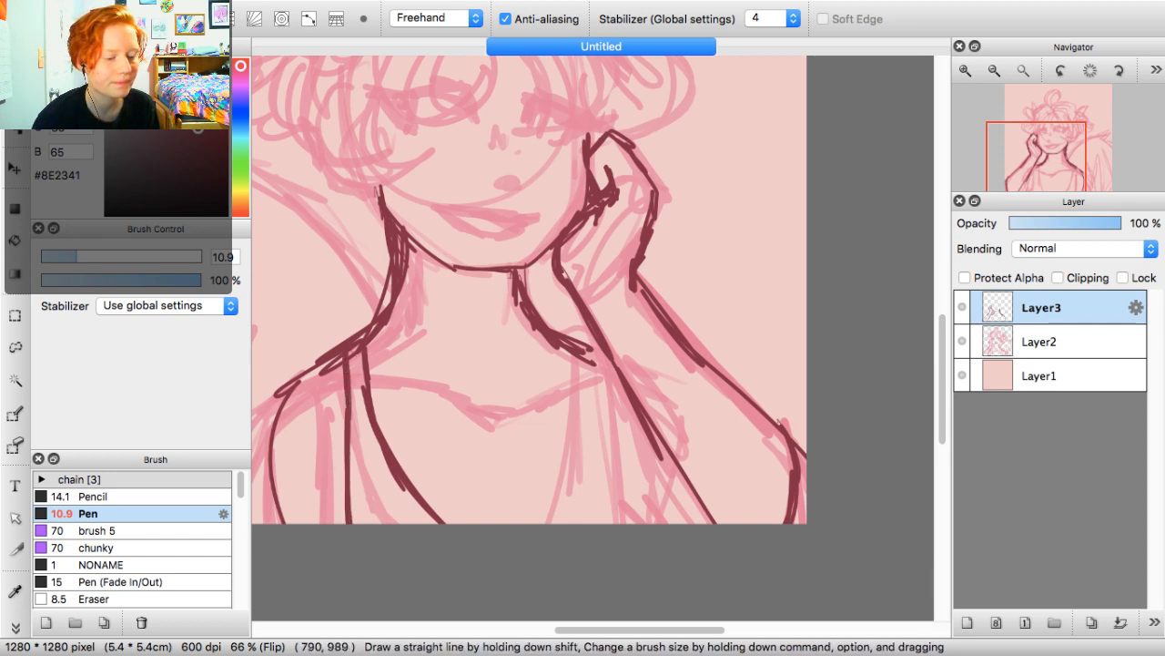
drag(600, 364, 626, 481)
mouse_move(607, 391)
mouse_down()
mouse_move(649, 501)
mouse_move(644, 524)
mouse_move(661, 521)
mouse_up()
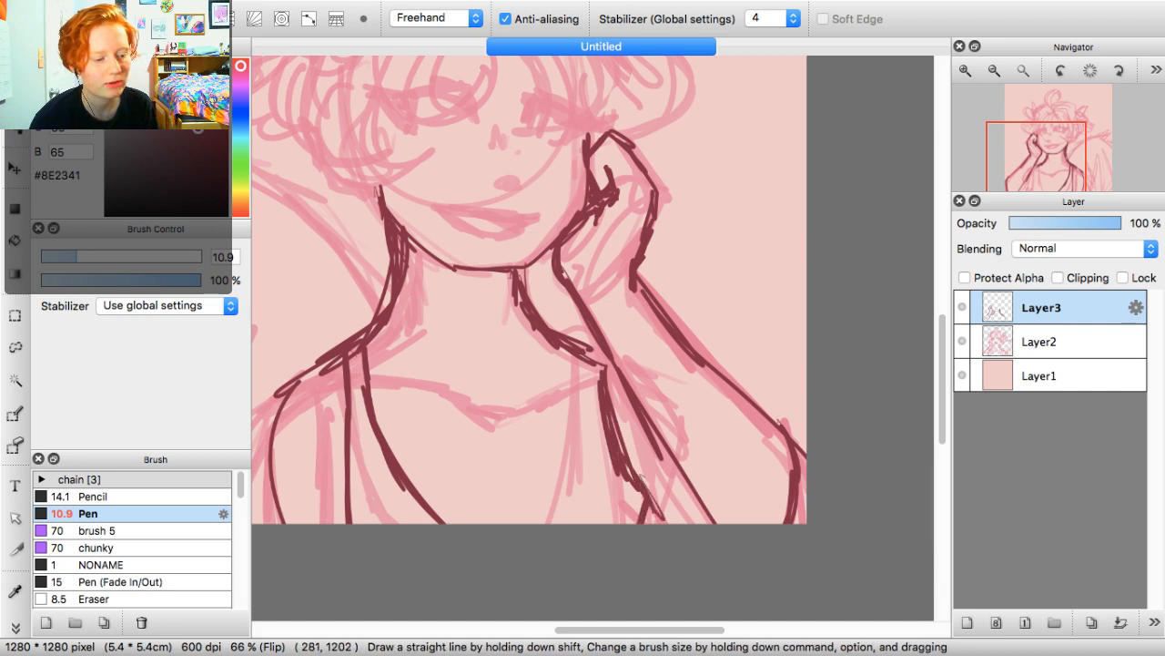
drag(583, 361, 587, 523)
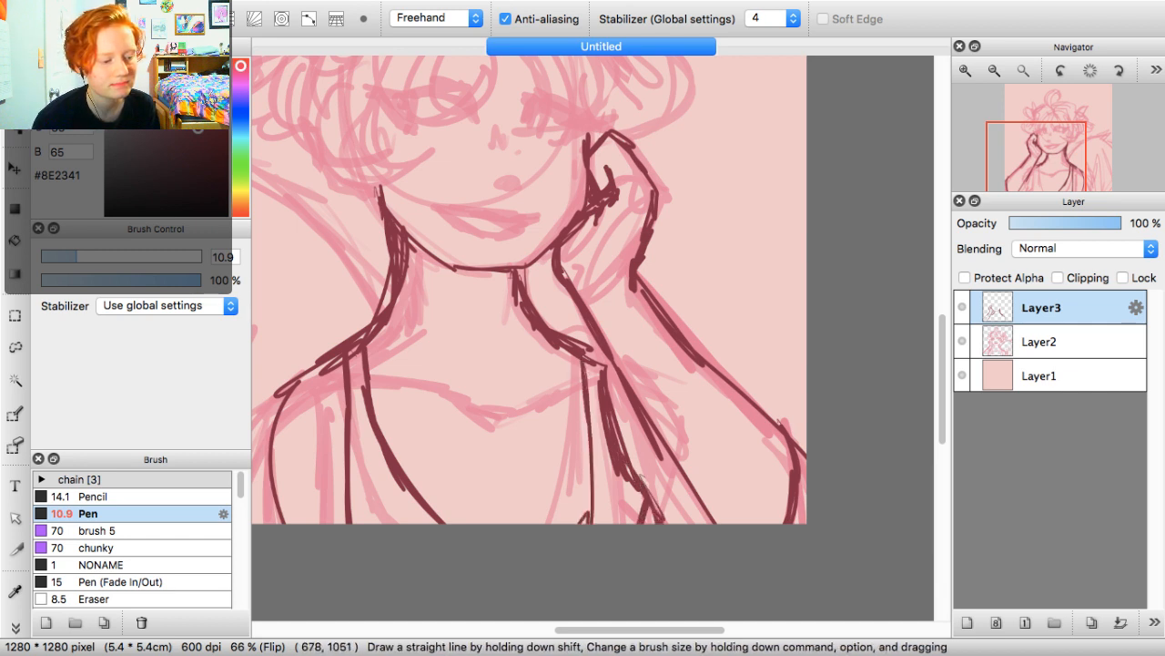
Ink the two collarbone lines with a small notch between them, and thicken the lines on both sides of the neck
drag(381, 376, 494, 390)
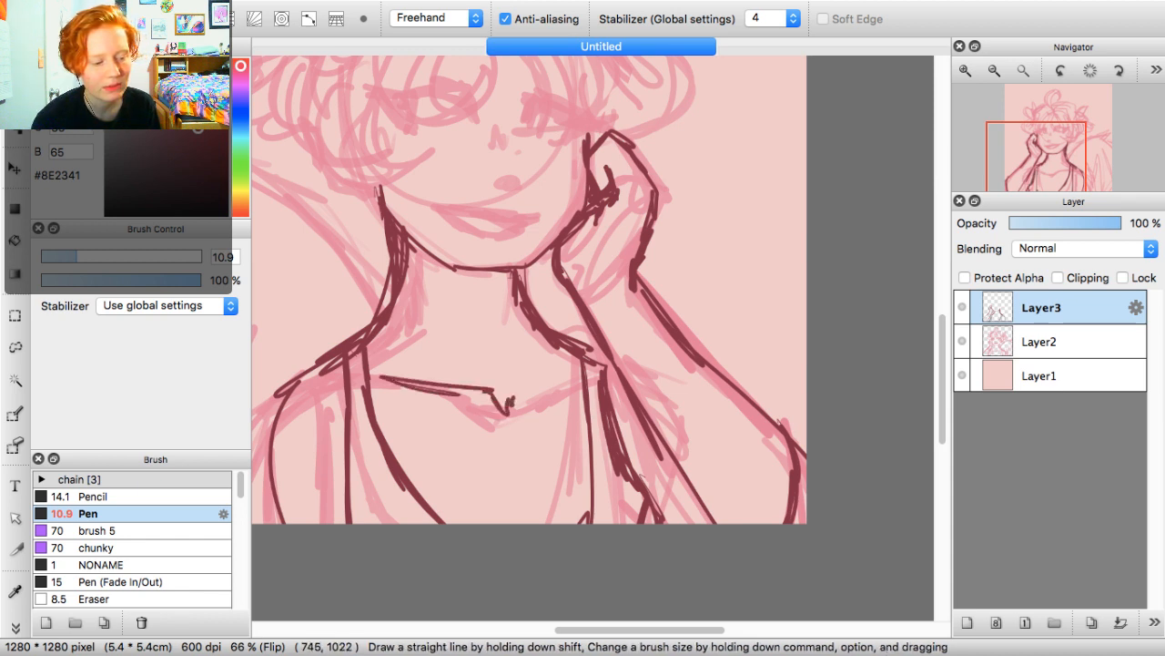
drag(533, 383, 591, 362)
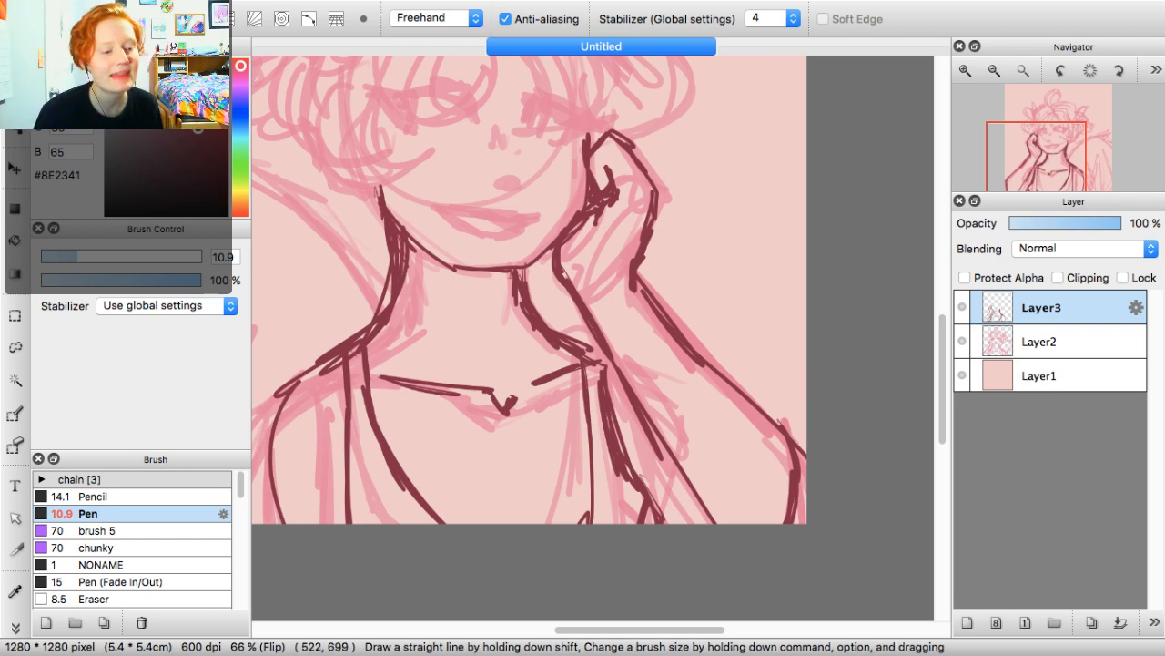
drag(1059, 152, 1063, 163)
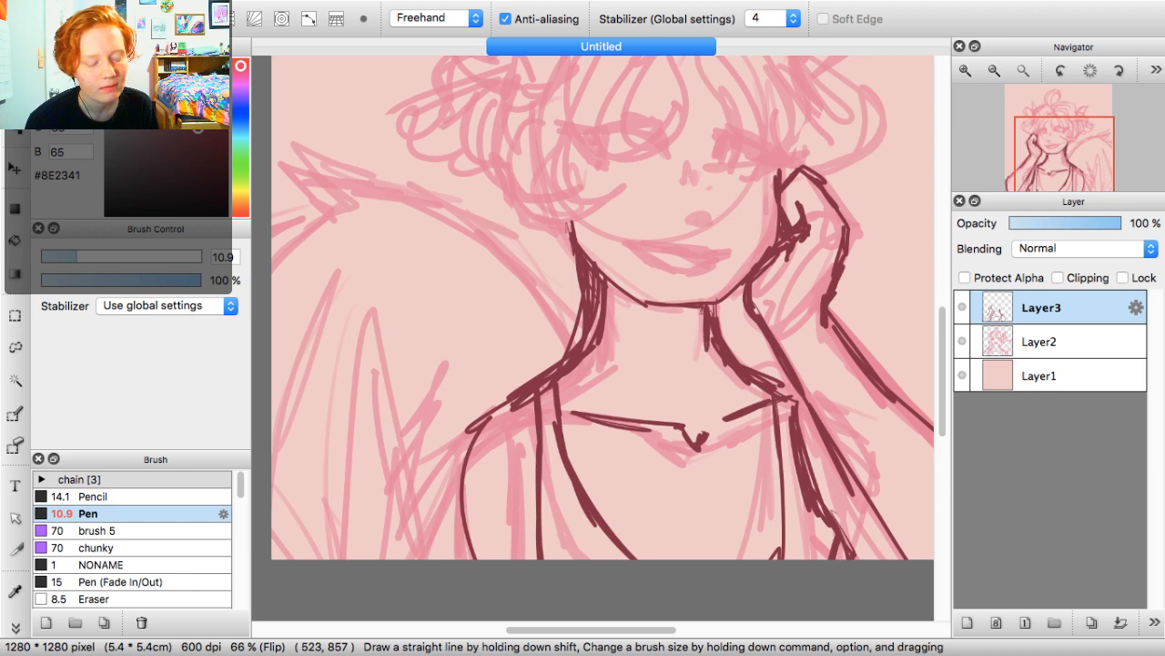
drag(703, 308, 756, 389)
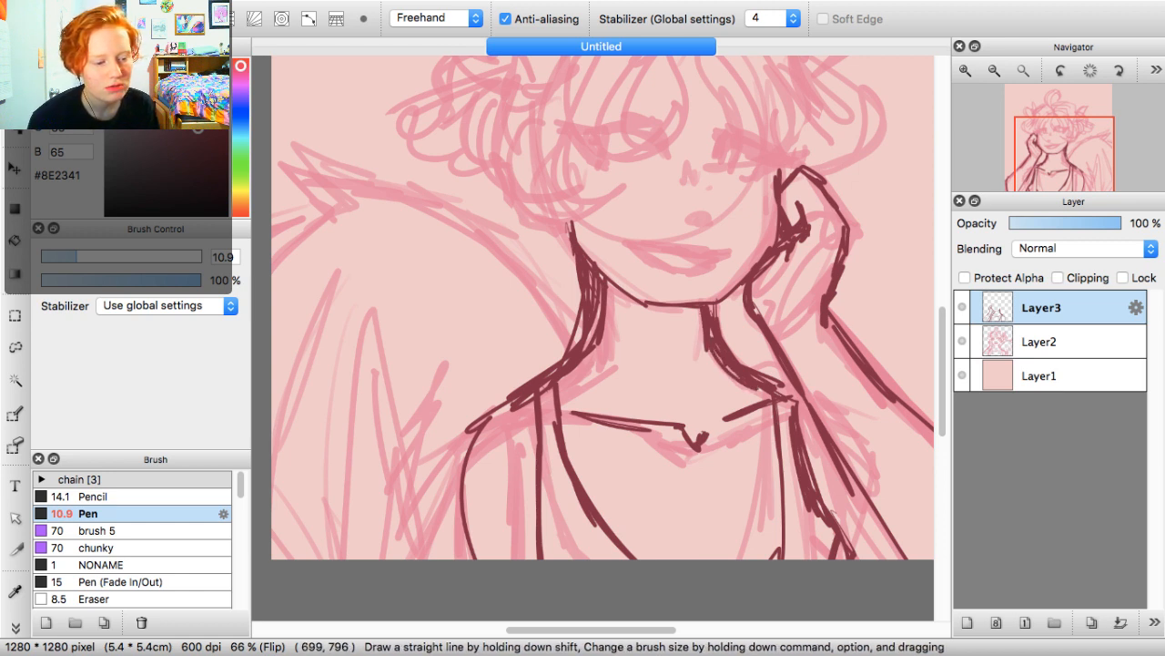
drag(606, 279, 604, 349)
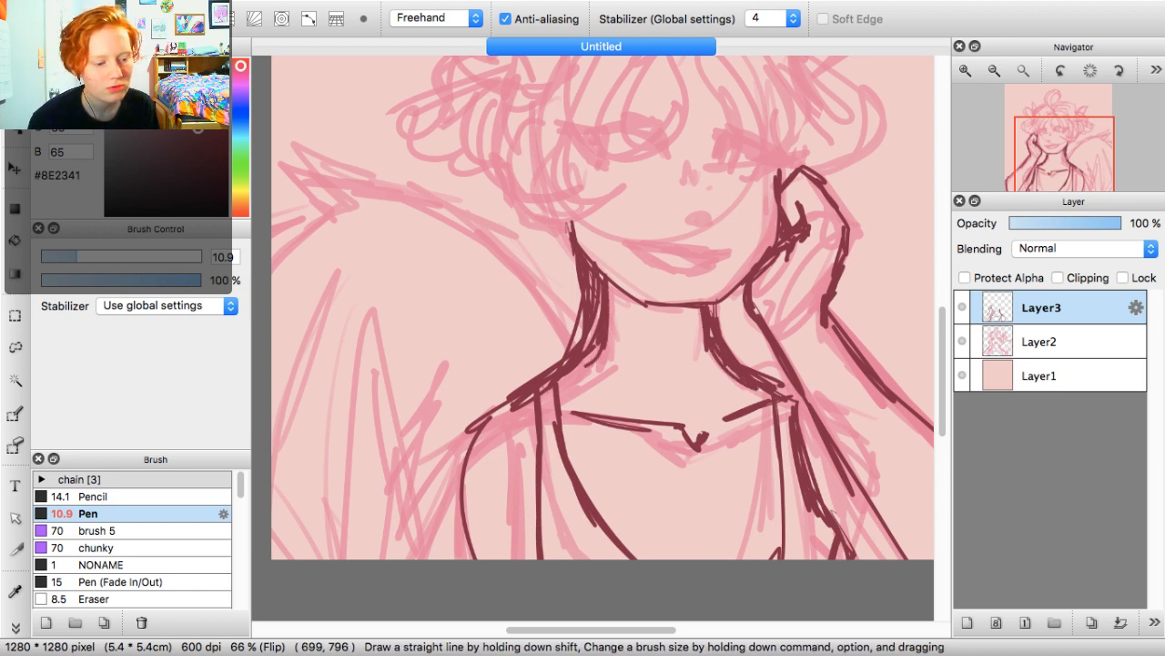
drag(614, 278, 559, 382)
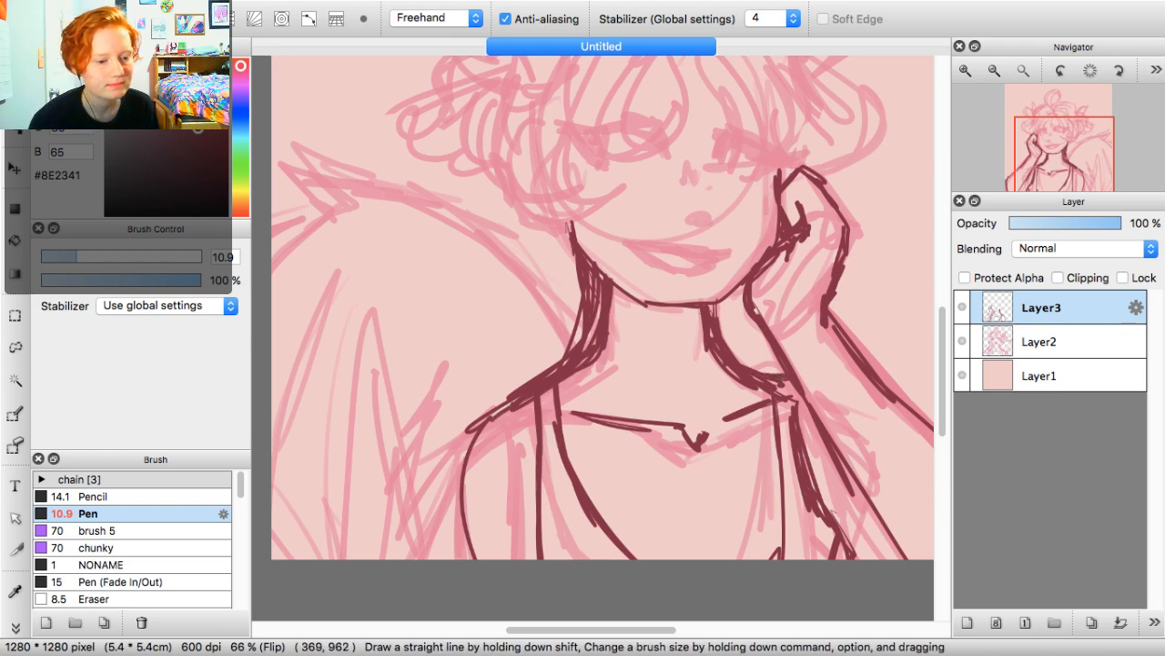
Ink a curled fringe lock over the forehead, the crown line above it and the wavy side hair falling to the raised hand
scroll(592, 337, up, 5)
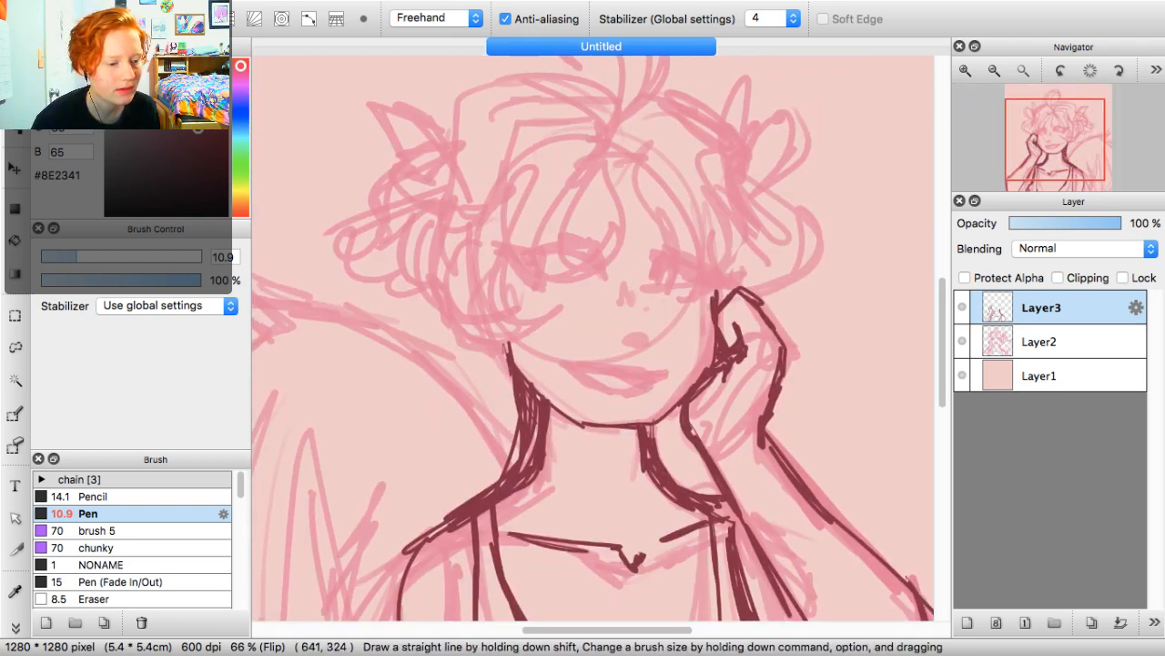
mouse_move(603, 168)
mouse_down()
mouse_move(629, 184)
mouse_move(659, 238)
mouse_move(631, 242)
mouse_move(641, 202)
mouse_move(647, 264)
mouse_move(691, 250)
mouse_up()
drag(678, 186, 700, 238)
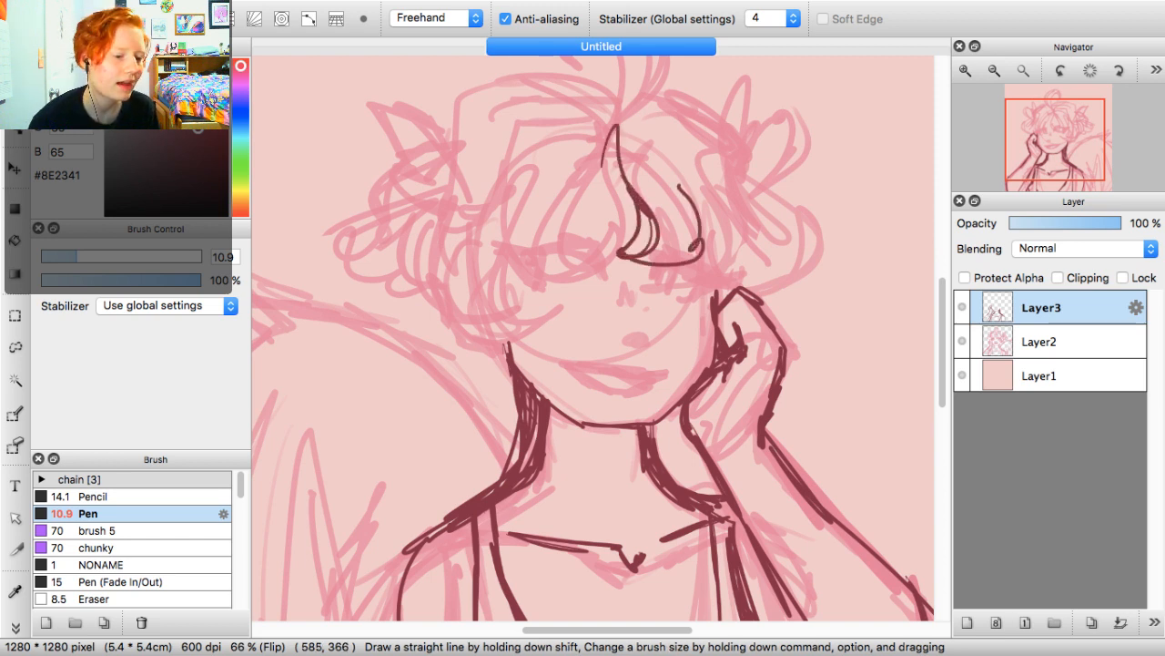
mouse_move(612, 116)
mouse_down()
mouse_move(661, 108)
mouse_move(703, 164)
mouse_up()
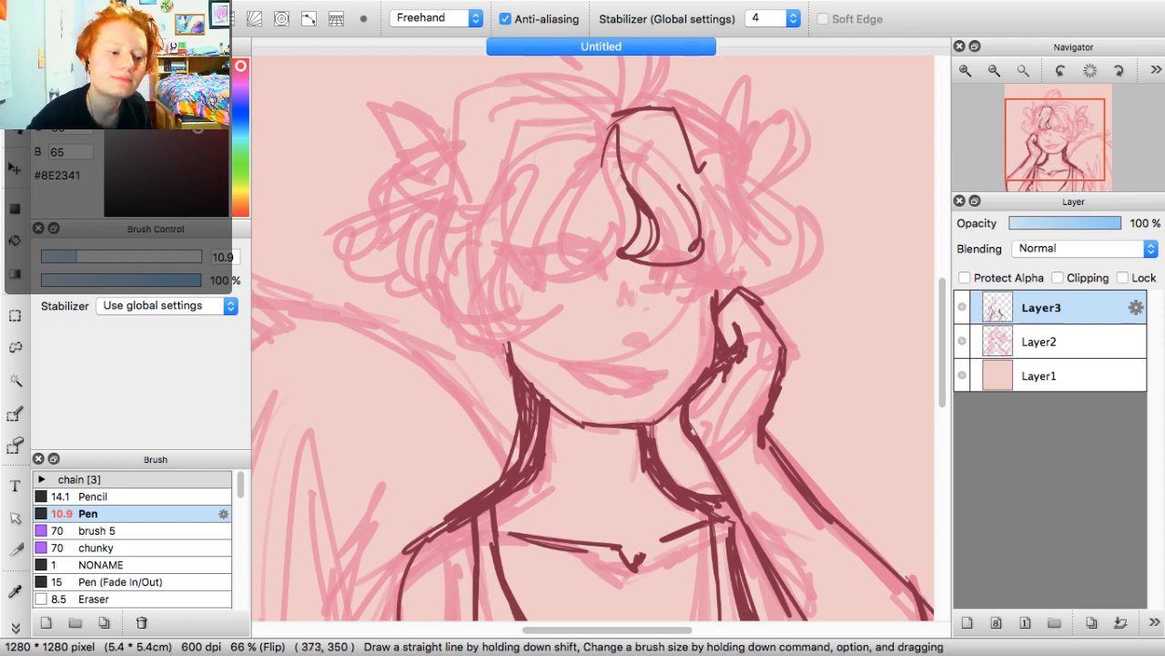
mouse_move(697, 175)
mouse_down()
mouse_move(745, 209)
mouse_move(760, 255)
mouse_up()
mouse_move(733, 204)
mouse_down()
mouse_move(765, 279)
mouse_move(783, 266)
mouse_move(736, 299)
mouse_up()
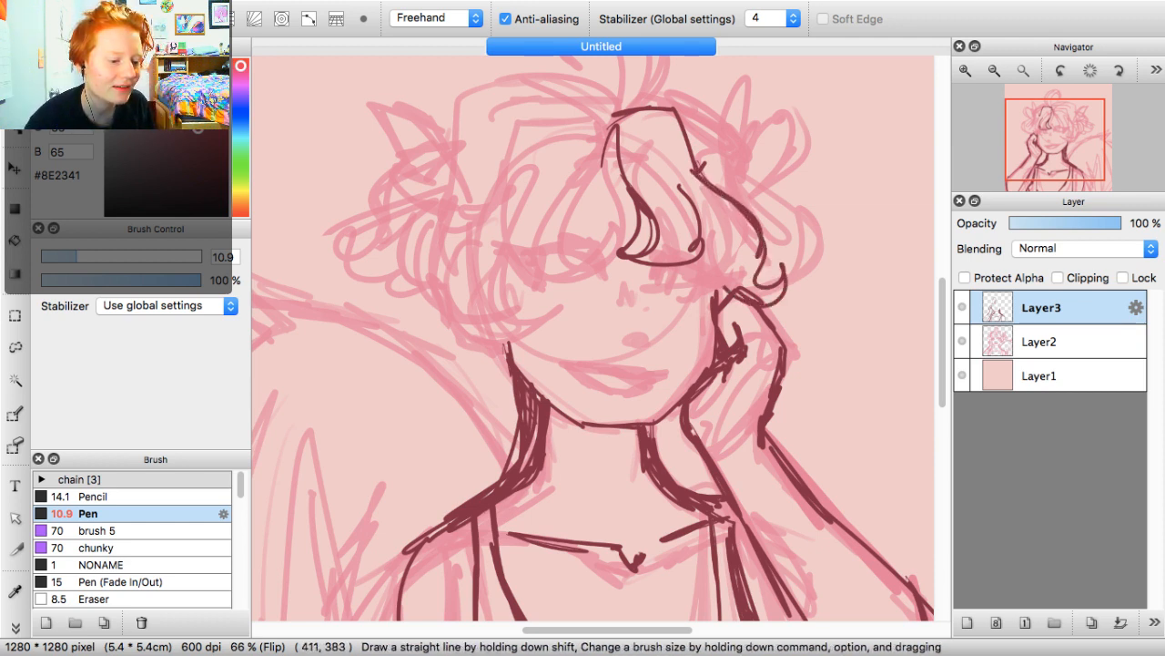
mouse_move(715, 255)
mouse_down()
mouse_move(733, 290)
mouse_move(721, 286)
mouse_up()
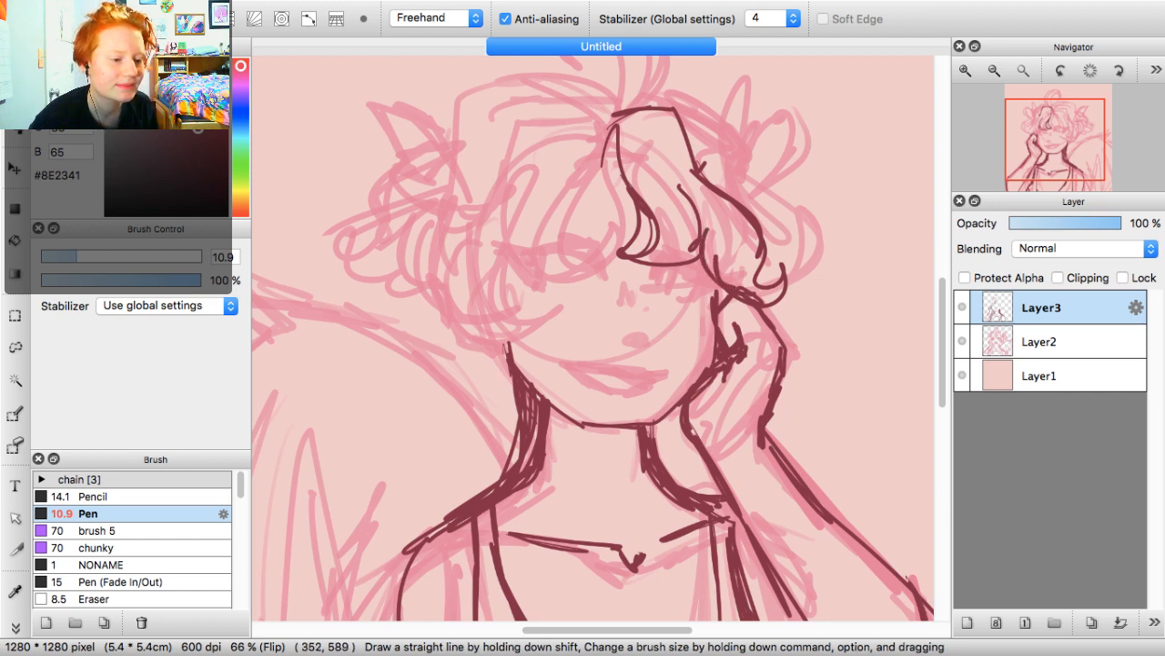
mouse_move(657, 102)
mouse_down()
mouse_move(696, 97)
mouse_move(646, 104)
mouse_move(724, 128)
mouse_move(807, 114)
mouse_move(764, 181)
mouse_up()
drag(802, 117, 801, 138)
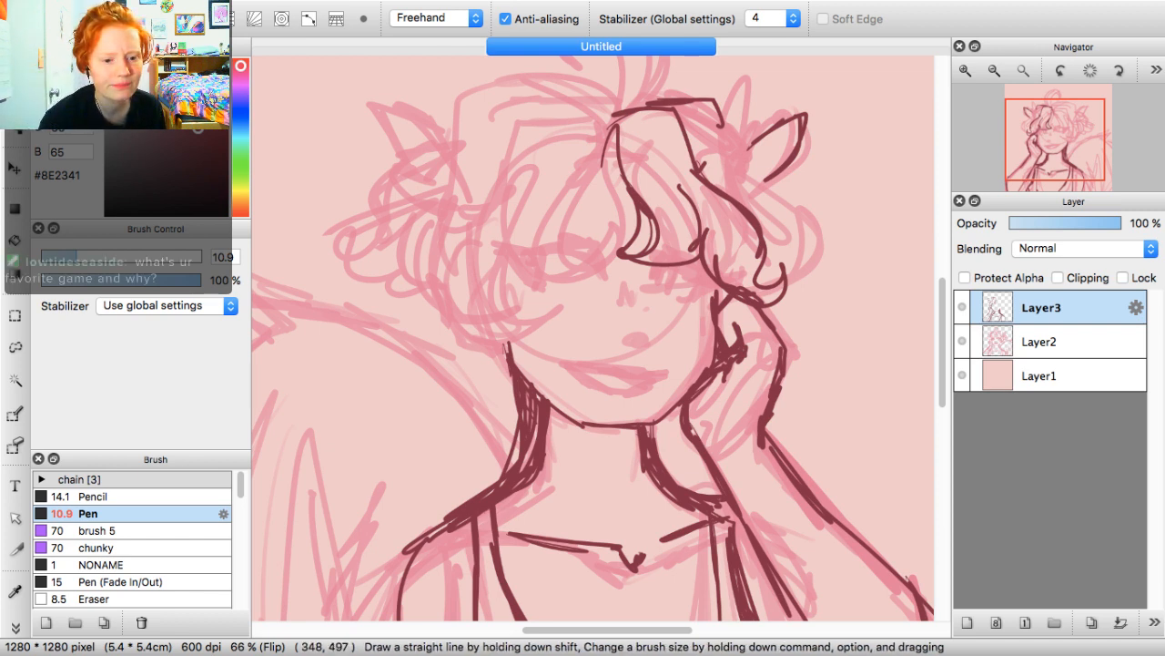
drag(795, 158, 767, 190)
mouse_move(741, 137)
mouse_down()
mouse_move(752, 102)
mouse_move(769, 134)
mouse_up()
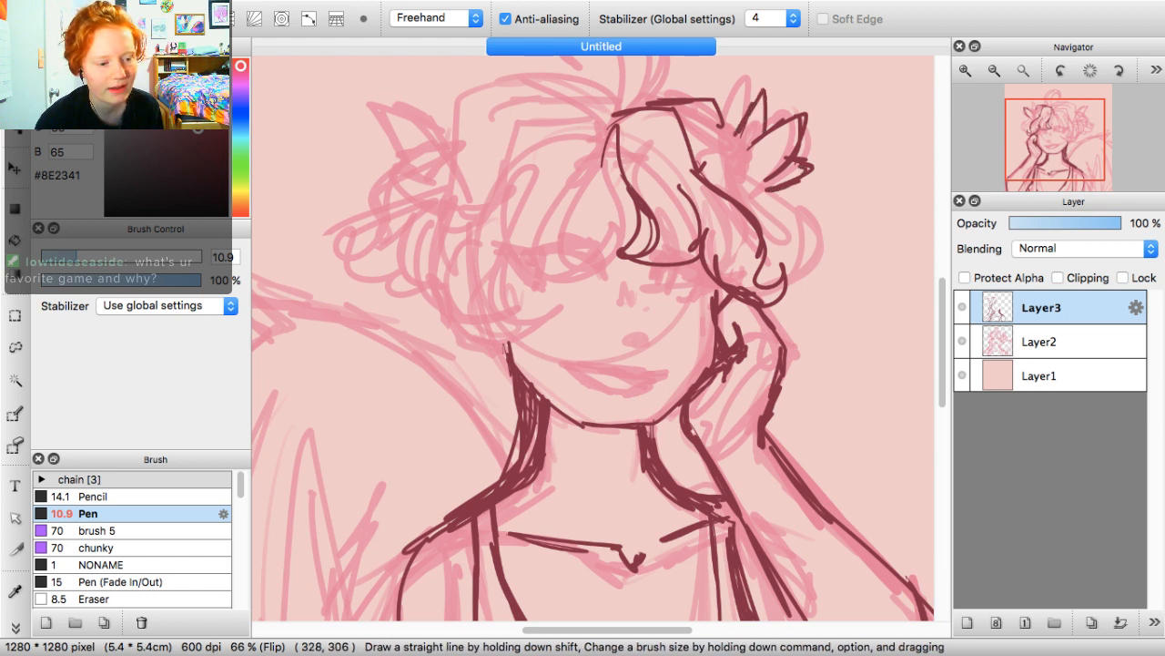
key(super+z)
key(super+z)
key(super+z)
key(super+z)
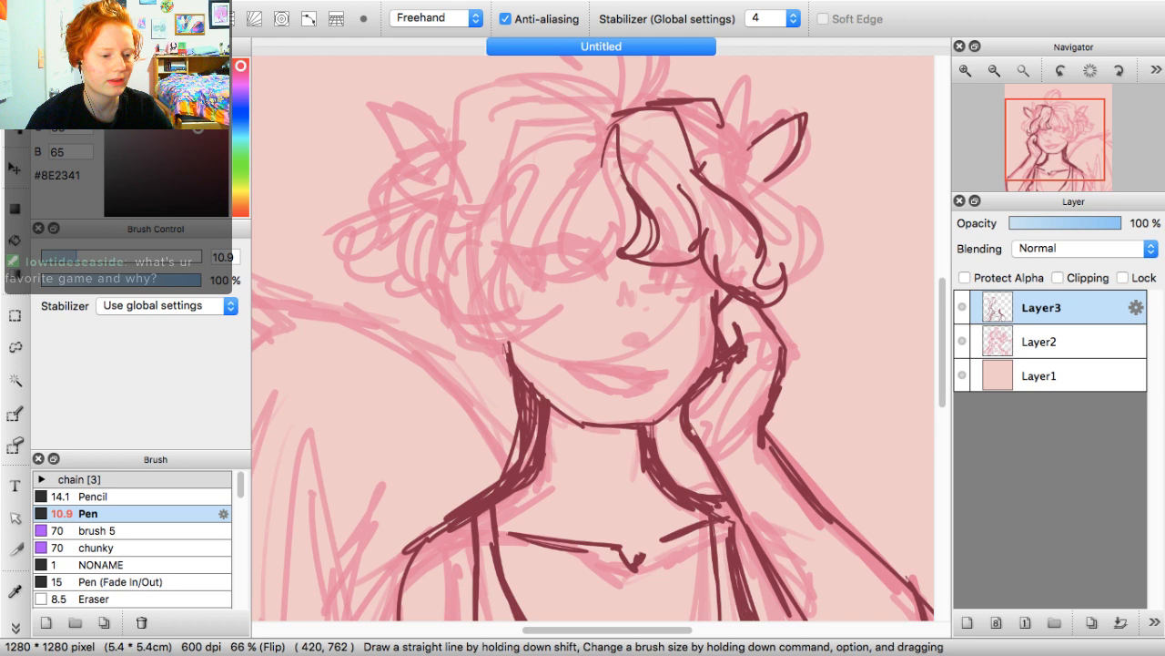
key(super+z)
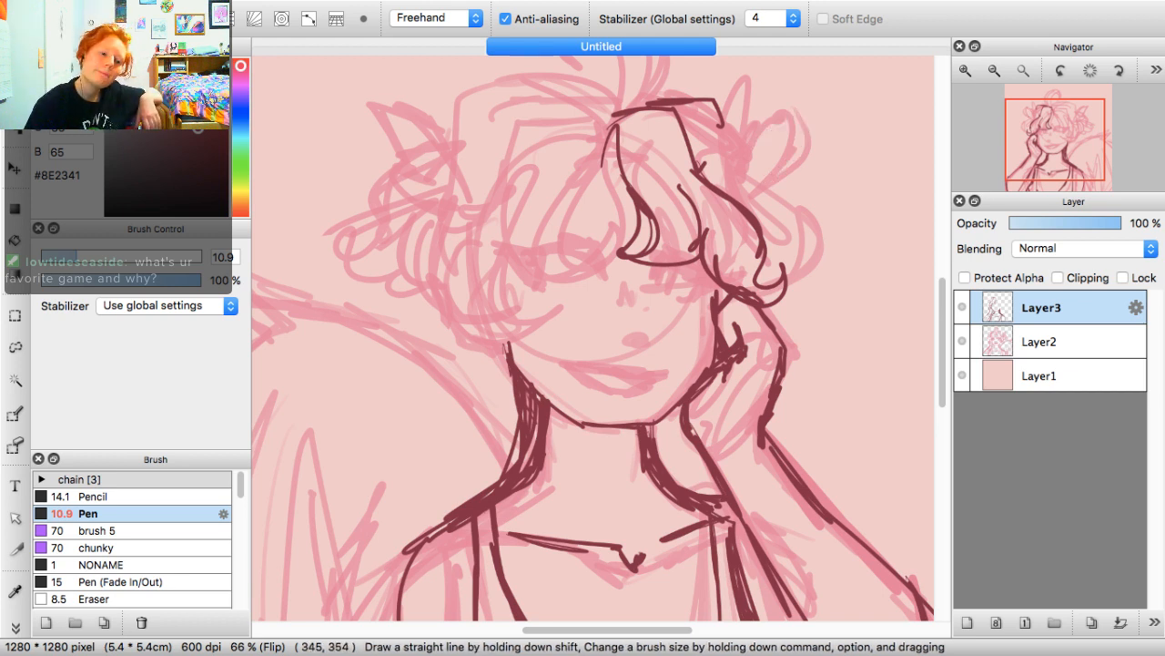
Ink the outer curls above the raised hand, plus the hair parting and a second curled fringe lock over the opposite eye
mouse_move(725, 118)
mouse_down()
mouse_move(748, 169)
mouse_move(787, 162)
mouse_move(801, 270)
mouse_up()
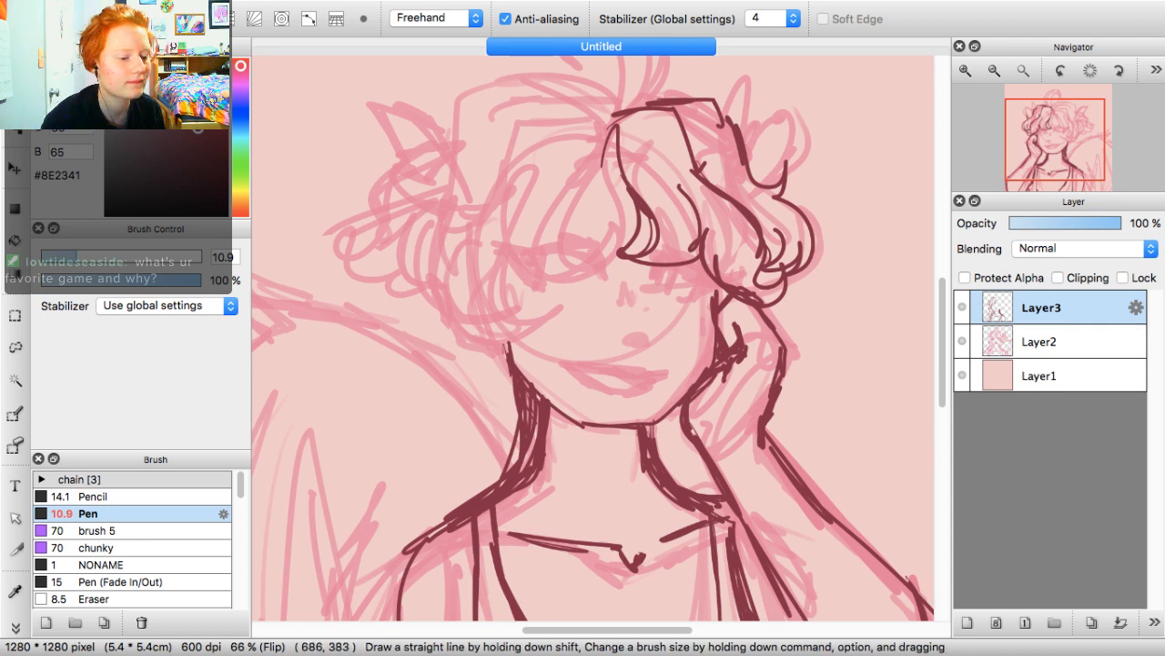
drag(604, 165, 618, 168)
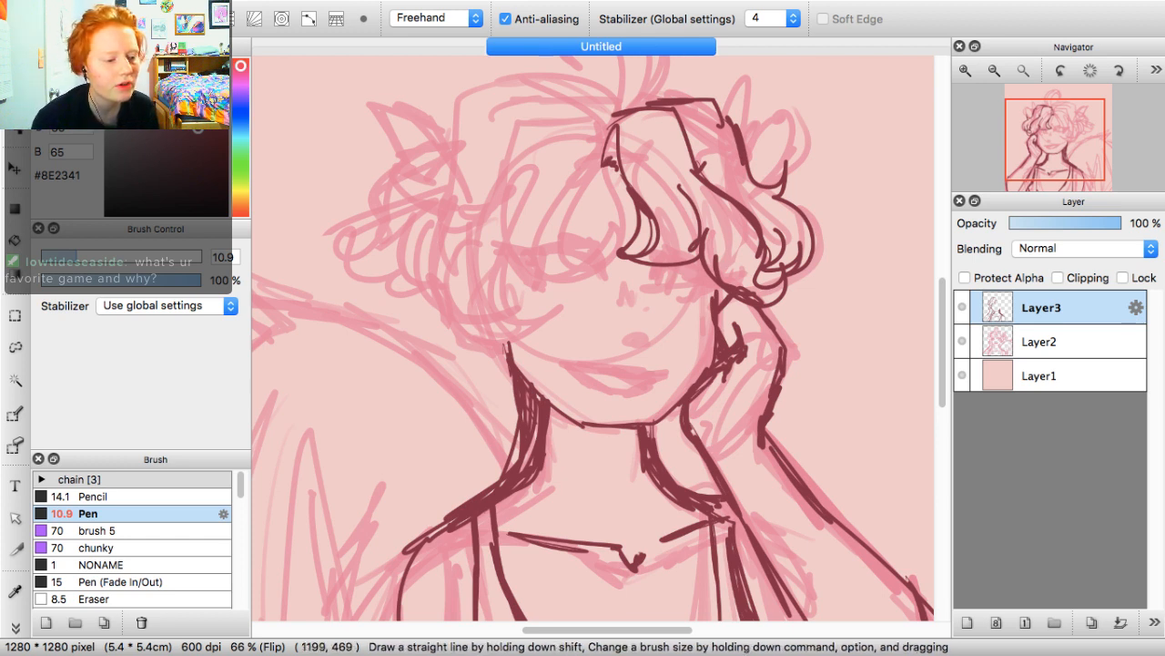
drag(593, 134, 601, 164)
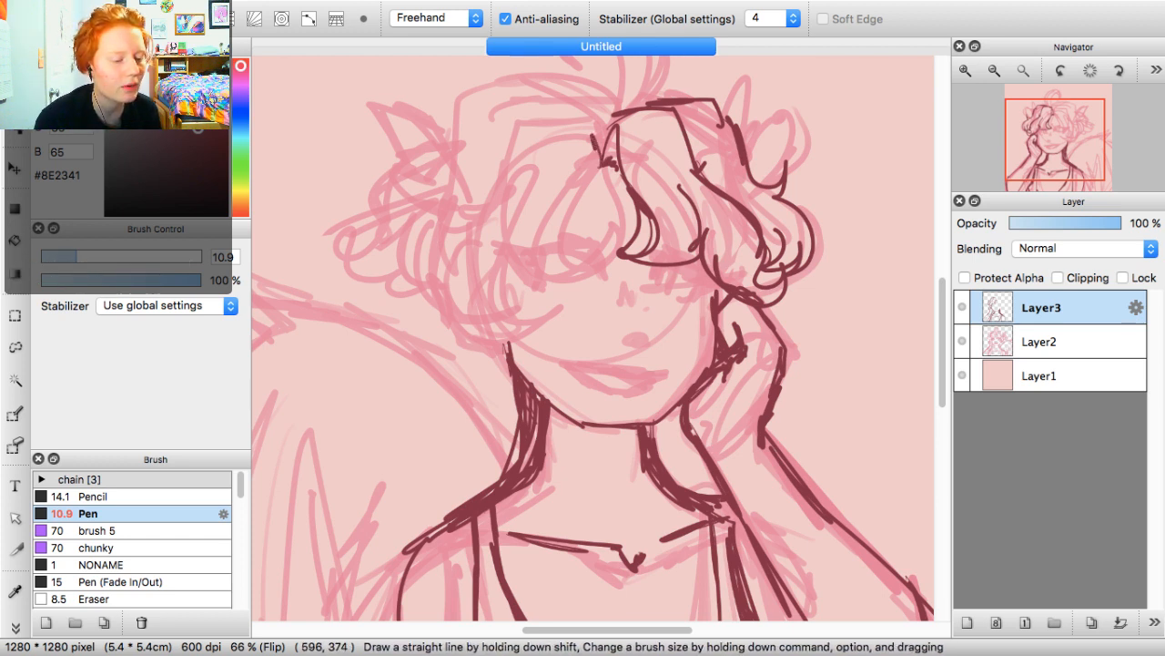
mouse_move(590, 122)
mouse_down()
mouse_move(545, 202)
mouse_move(583, 242)
mouse_move(524, 199)
mouse_move(577, 231)
mouse_move(572, 243)
mouse_up()
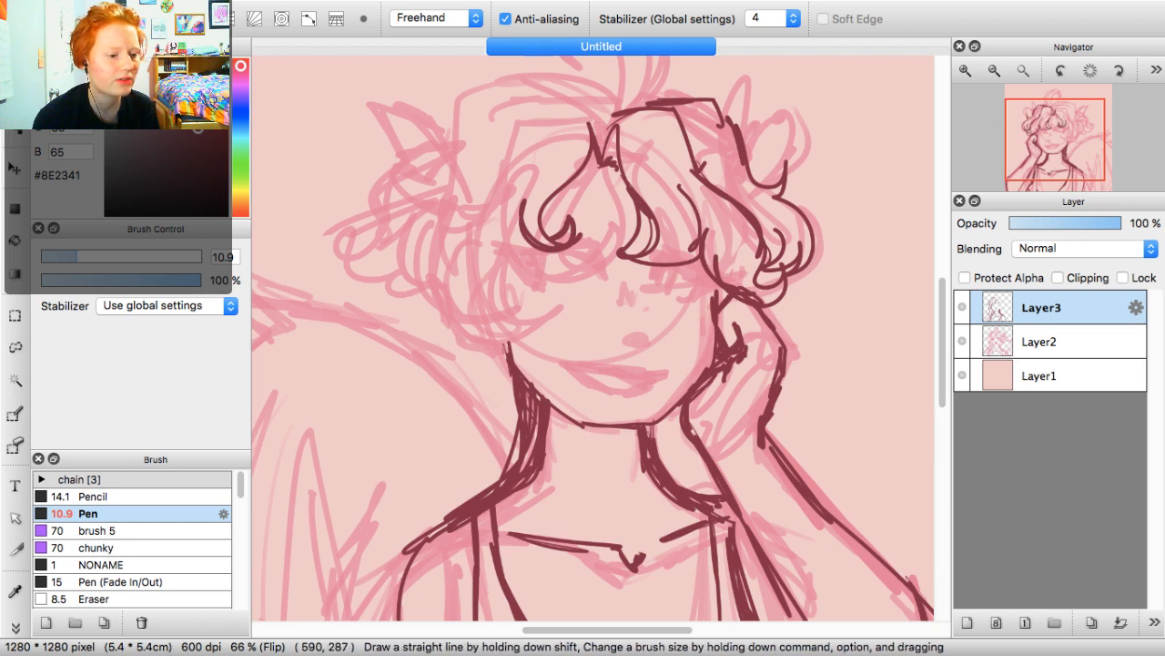
Ink the outer line of the fringe, a curled side lock and the wavy outer strand opposite the raised hand
mouse_move(598, 121)
mouse_down()
mouse_move(606, 155)
mouse_move(620, 123)
mouse_move(575, 113)
mouse_move(538, 132)
mouse_move(520, 218)
mouse_move(528, 251)
mouse_up()
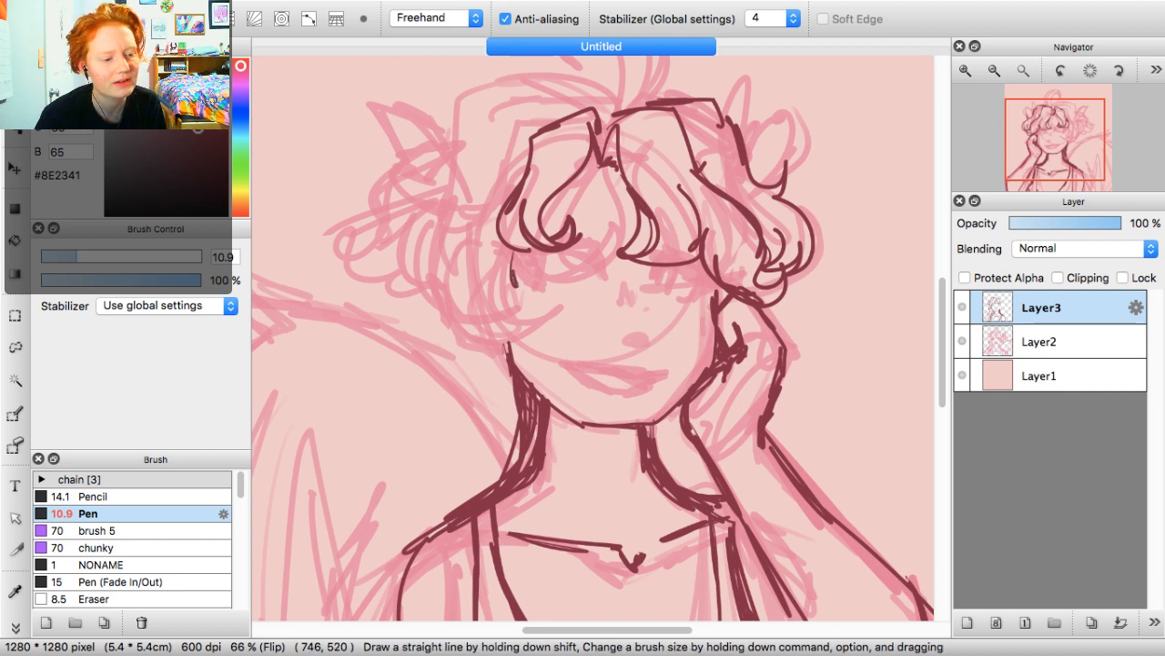
mouse_move(512, 238)
mouse_down()
mouse_move(533, 284)
mouse_move(521, 334)
mouse_move(489, 259)
mouse_move(501, 335)
mouse_move(506, 307)
mouse_move(492, 332)
mouse_up()
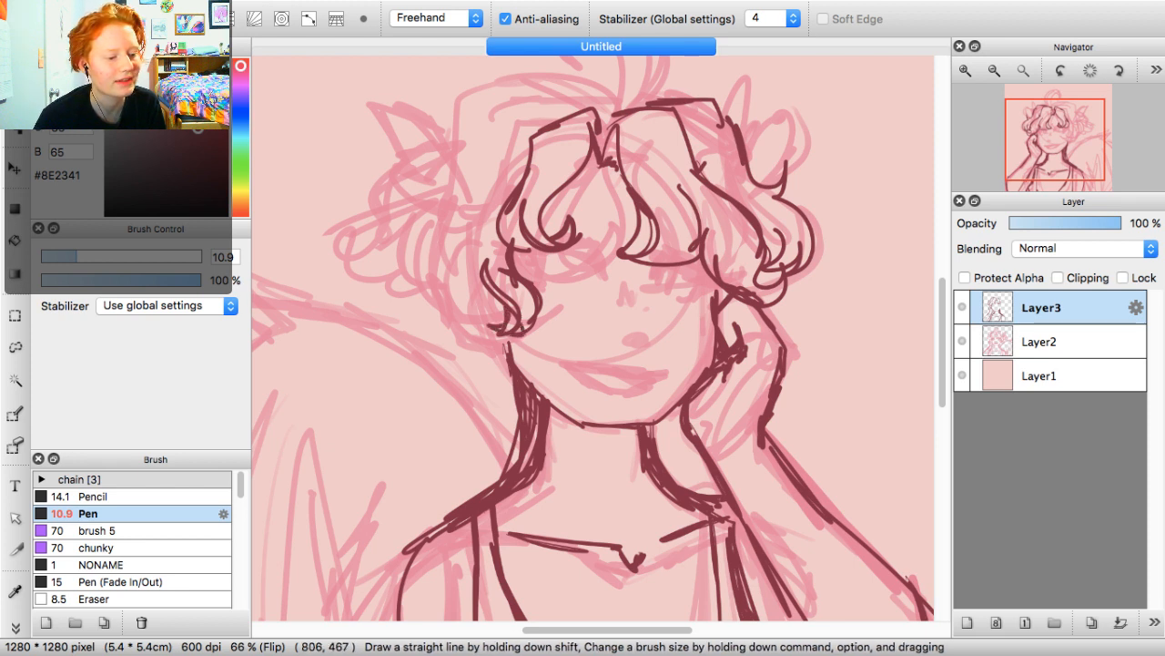
drag(499, 201, 473, 277)
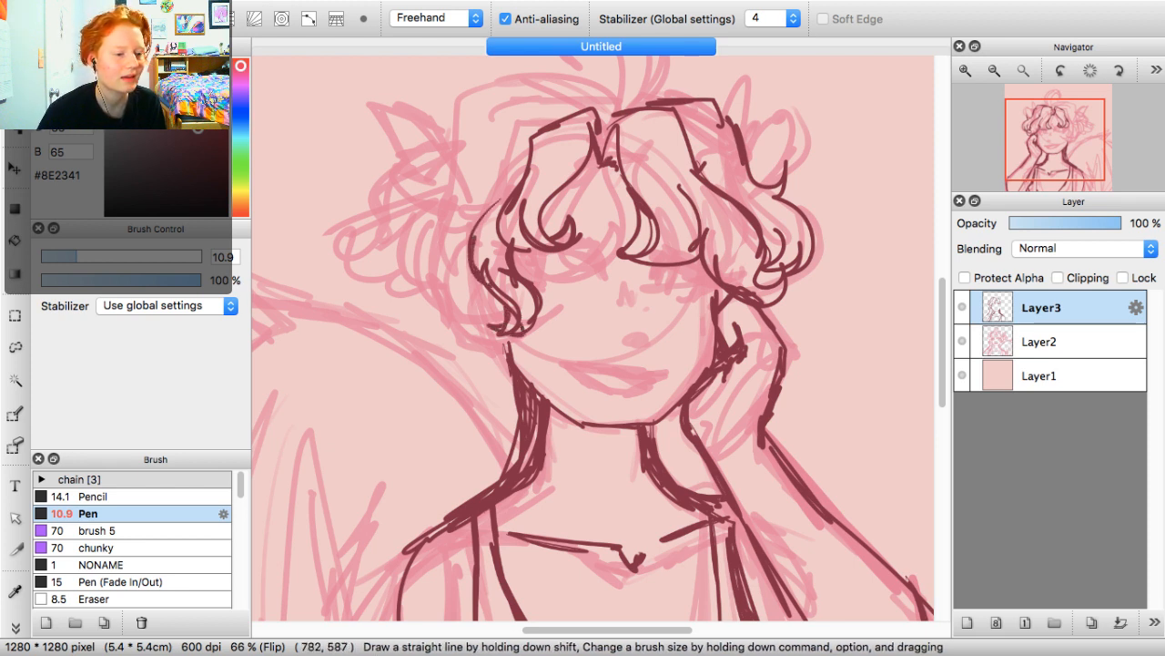
Ink the curled strand on top of the head and the crown line sweeping down into the side hair
scroll(593, 338, up, 5)
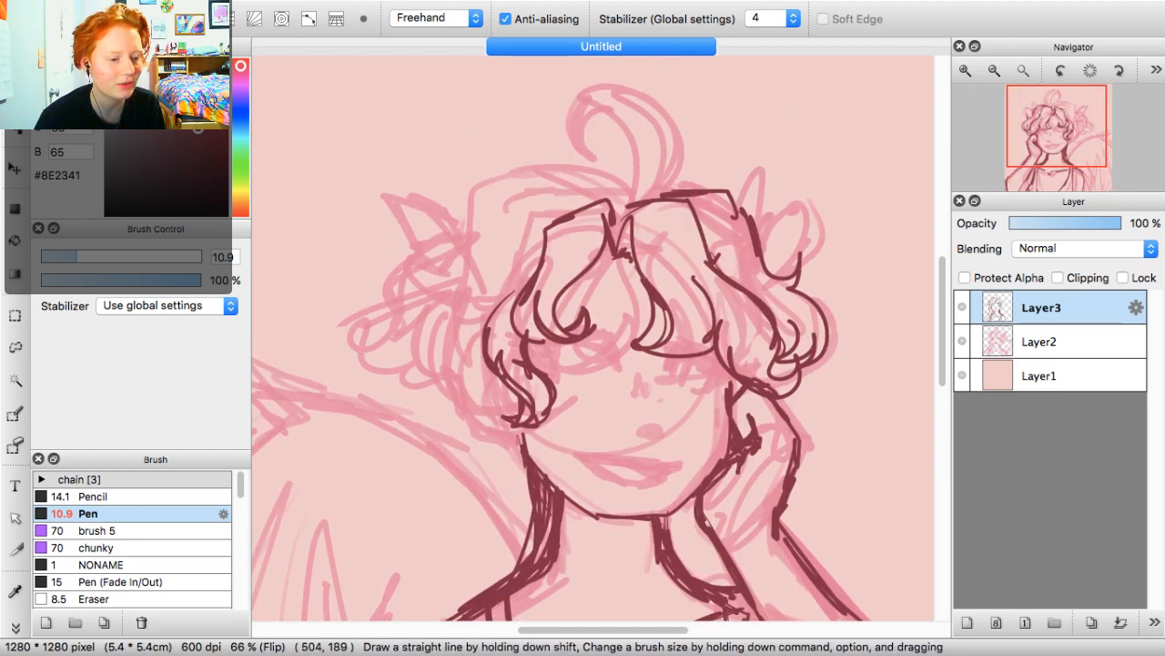
mouse_move(659, 193)
mouse_down()
mouse_move(640, 133)
mouse_move(587, 142)
mouse_move(651, 189)
mouse_move(628, 202)
mouse_up()
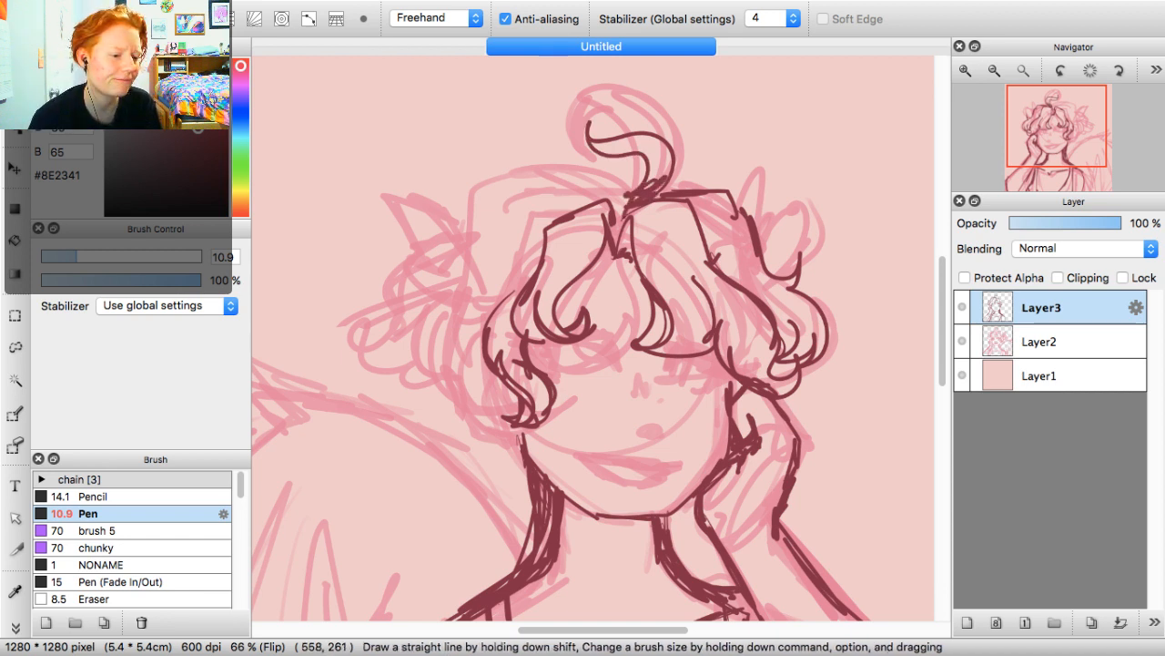
mouse_move(619, 178)
mouse_down()
mouse_move(512, 187)
mouse_move(459, 269)
mouse_up()
mouse_move(503, 207)
mouse_down()
mouse_move(410, 310)
mouse_move(424, 324)
mouse_up()
mouse_move(452, 264)
mouse_down()
mouse_move(419, 319)
mouse_move(510, 190)
mouse_move(459, 250)
mouse_up()
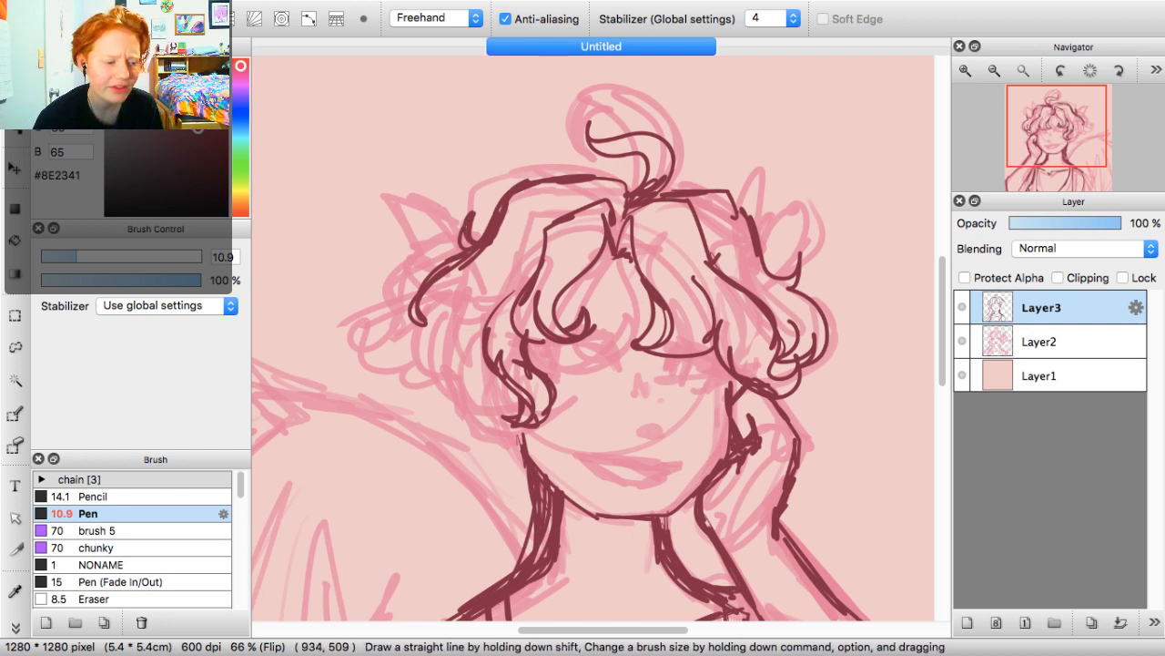
Ink the curl tips of the side hair opposite the raised hand and the narrow looped petals above them
mouse_move(455, 290)
mouse_down()
mouse_move(438, 339)
mouse_move(420, 341)
mouse_move(446, 330)
mouse_move(457, 368)
mouse_up()
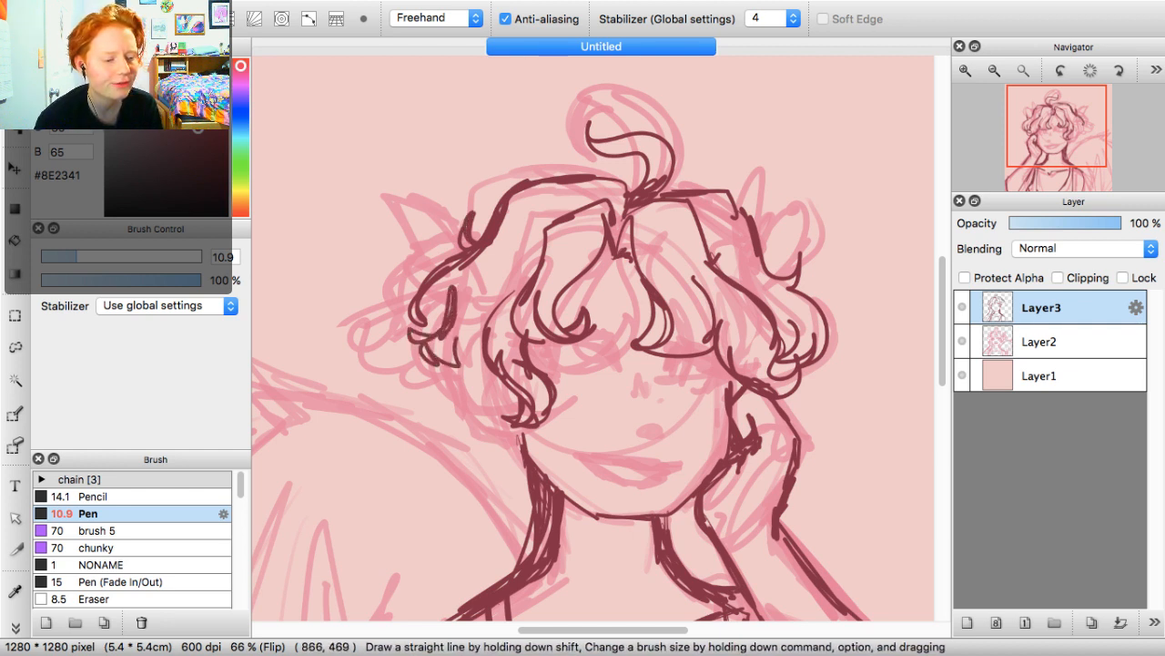
mouse_move(463, 323)
mouse_down()
mouse_move(488, 373)
mouse_move(464, 386)
mouse_move(501, 392)
mouse_move(512, 416)
mouse_up()
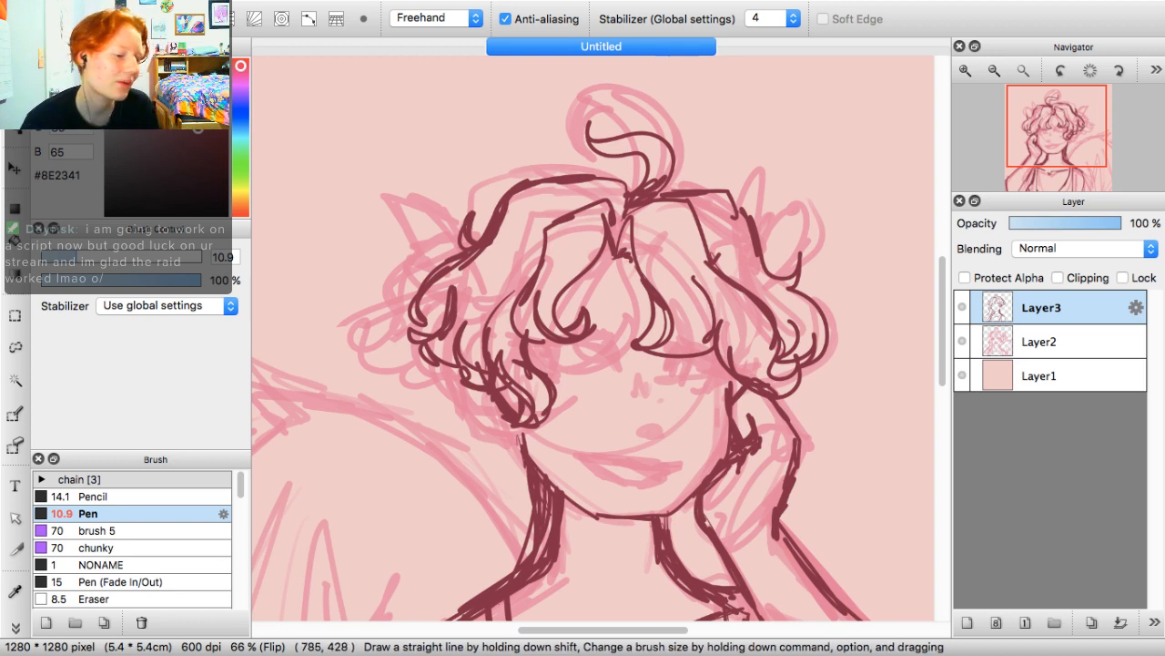
drag(496, 254, 510, 284)
mouse_move(455, 192)
mouse_down()
mouse_move(511, 293)
mouse_move(480, 273)
mouse_move(496, 289)
mouse_up()
mouse_move(459, 202)
mouse_down()
mouse_move(446, 235)
mouse_move(508, 295)
mouse_move(425, 243)
mouse_move(489, 297)
mouse_up()
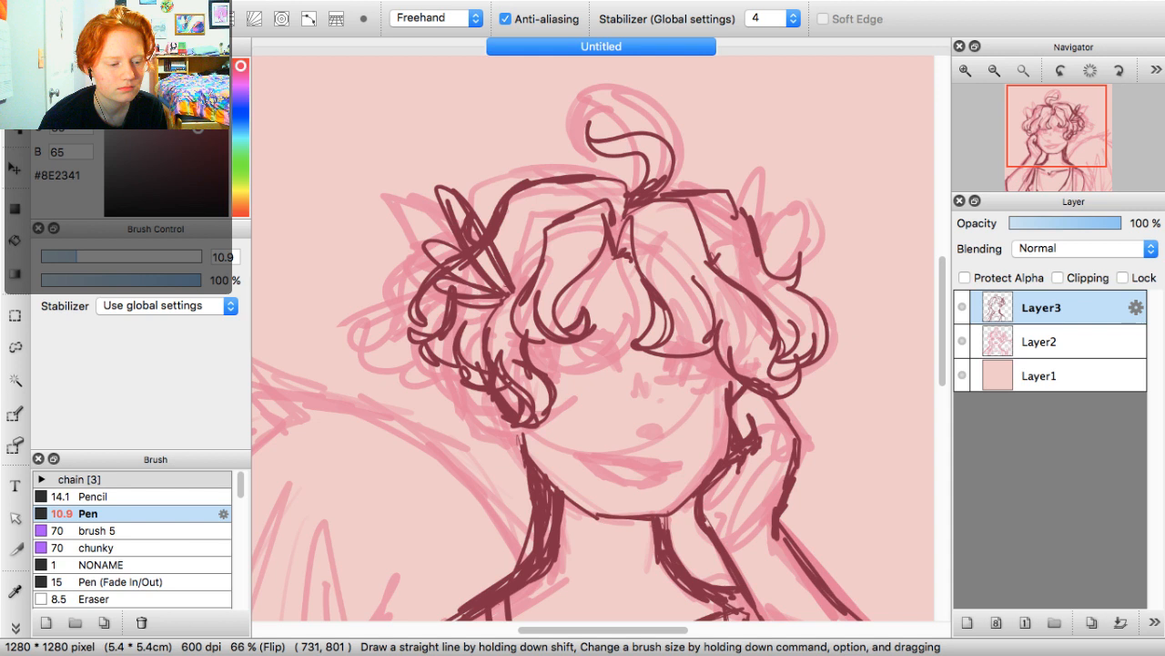
Ink the nose mark, short hatching on the nose bridge and both cheeks, and the eyebrow between the fringe locks
drag(677, 428, 655, 438)
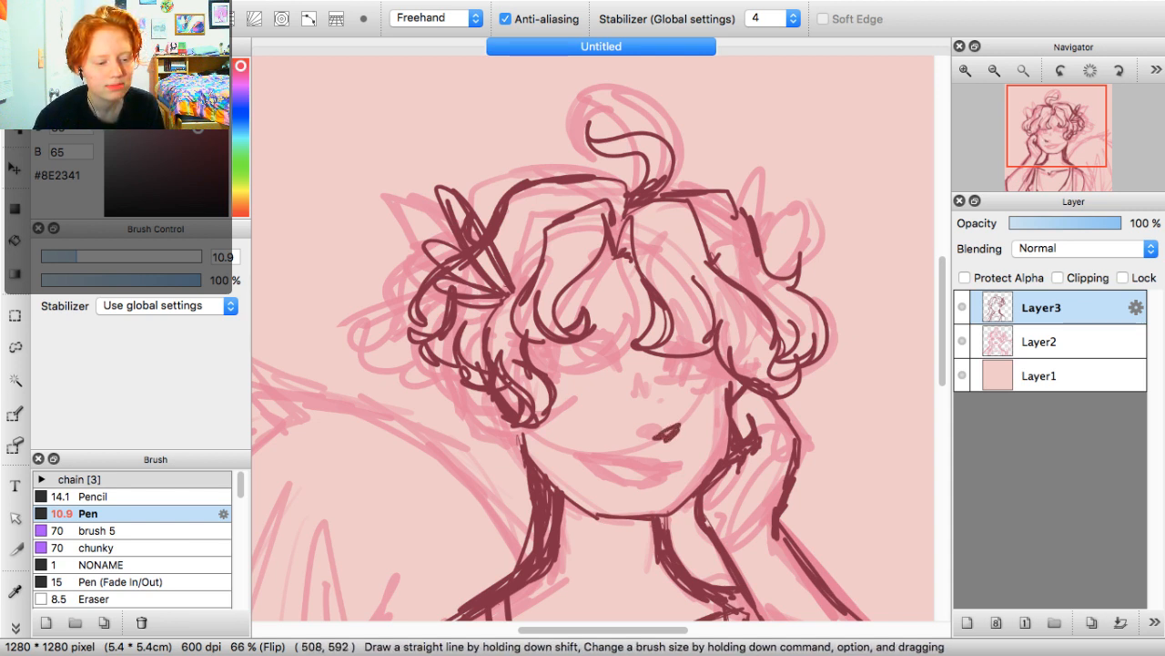
mouse_move(657, 377)
mouse_down()
mouse_move(660, 397)
mouse_move(661, 386)
mouse_up()
mouse_move(660, 373)
mouse_down()
mouse_move(663, 396)
mouse_move(643, 394)
mouse_up()
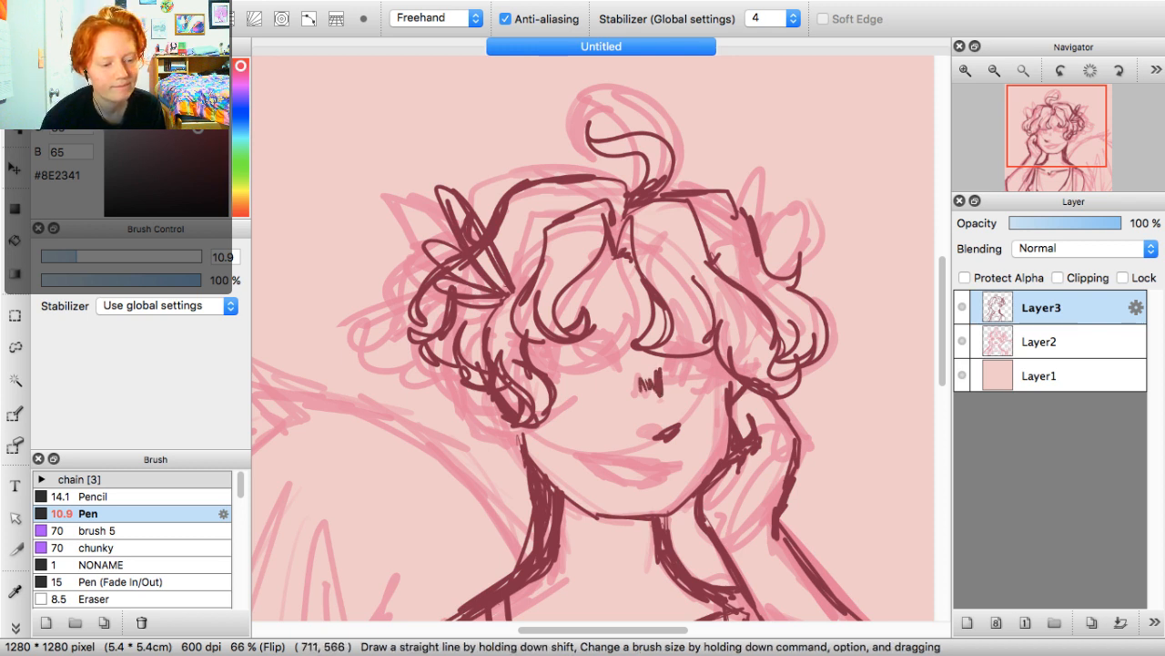
drag(566, 374, 572, 384)
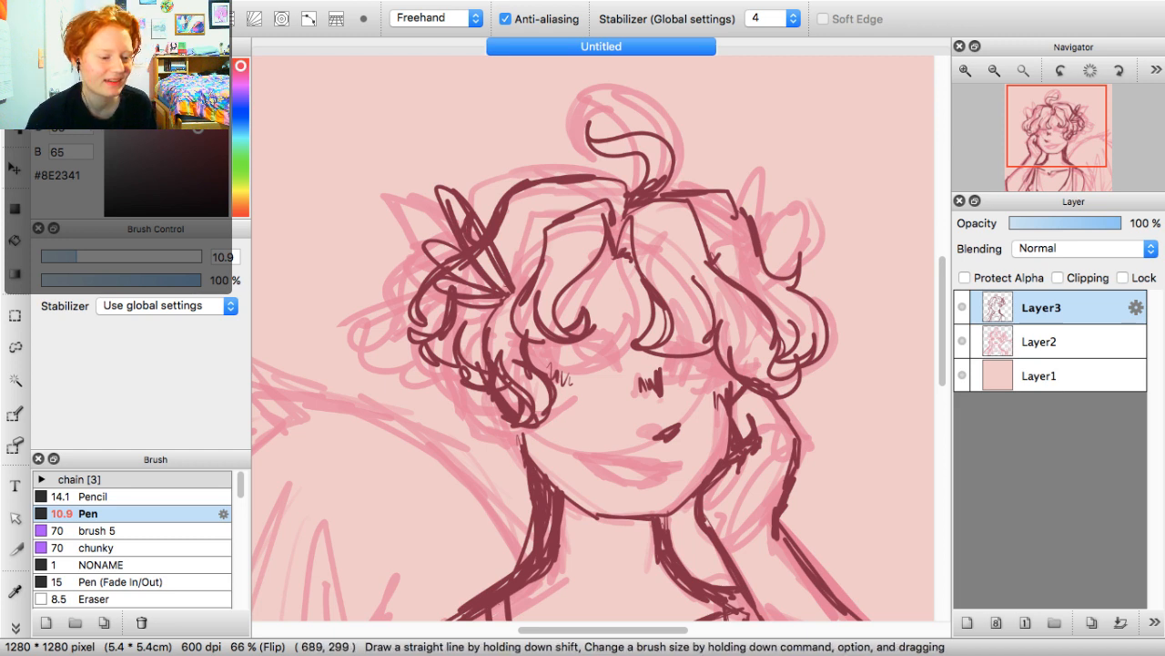
mouse_move(599, 310)
mouse_down()
mouse_move(636, 300)
mouse_move(601, 308)
mouse_up()
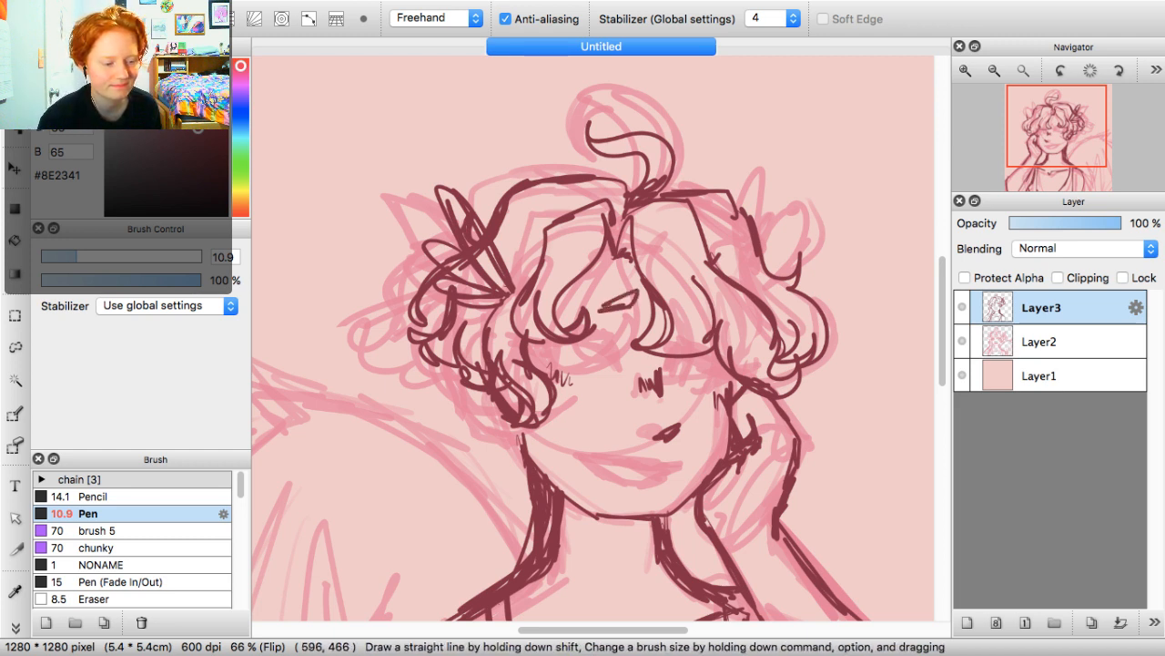
Ink the thick, winged upper lash line of the eye opposite the raised hand, working at 200% with the view rotated -25 degrees
drag(619, 347, 624, 354)
click(966, 70)
click(966, 70)
click(966, 71)
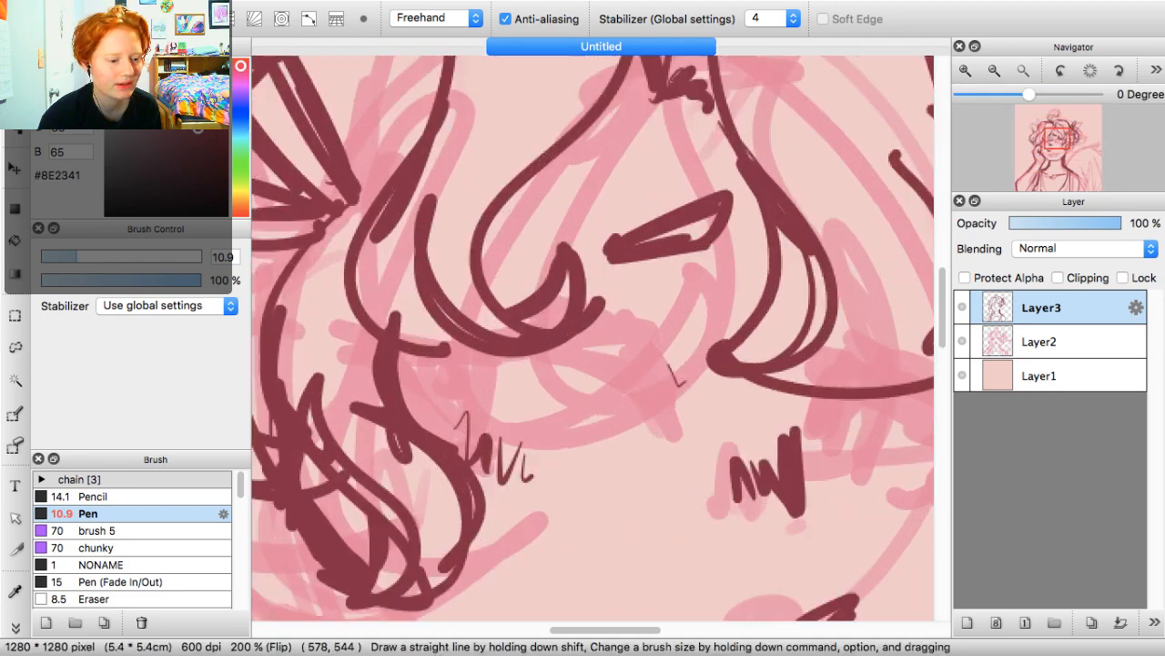
drag(1057, 139, 1051, 144)
drag(1029, 93, 1016, 94)
mouse_move(325, 329)
mouse_down()
mouse_move(283, 349)
mouse_move(368, 304)
mouse_move(500, 293)
mouse_move(432, 302)
mouse_move(255, 381)
mouse_up()
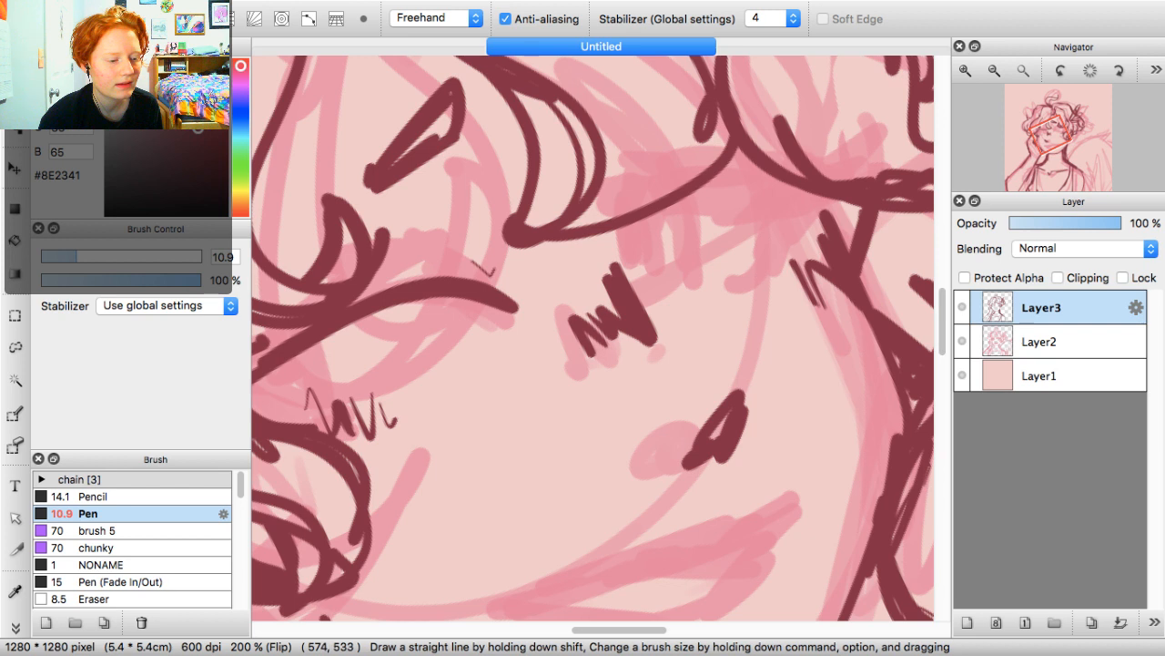
drag(510, 302, 273, 350)
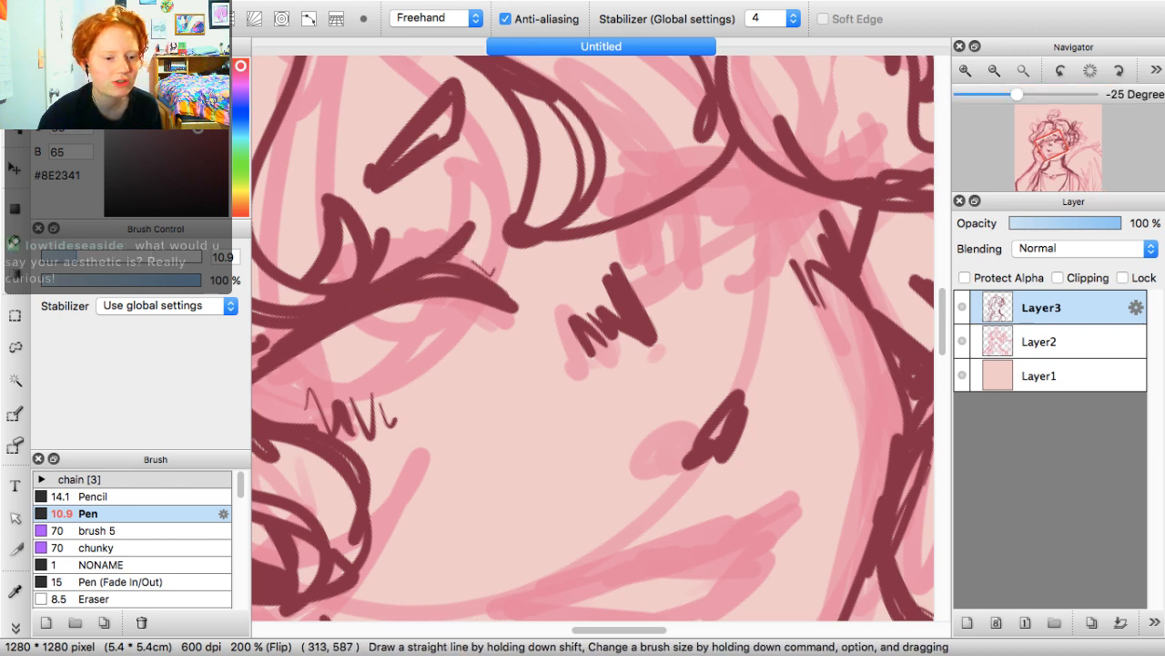
Extend this eye's outer corner and ink its lower lid, iris curves and light hatching under the lash line
drag(1049, 153, 1062, 148)
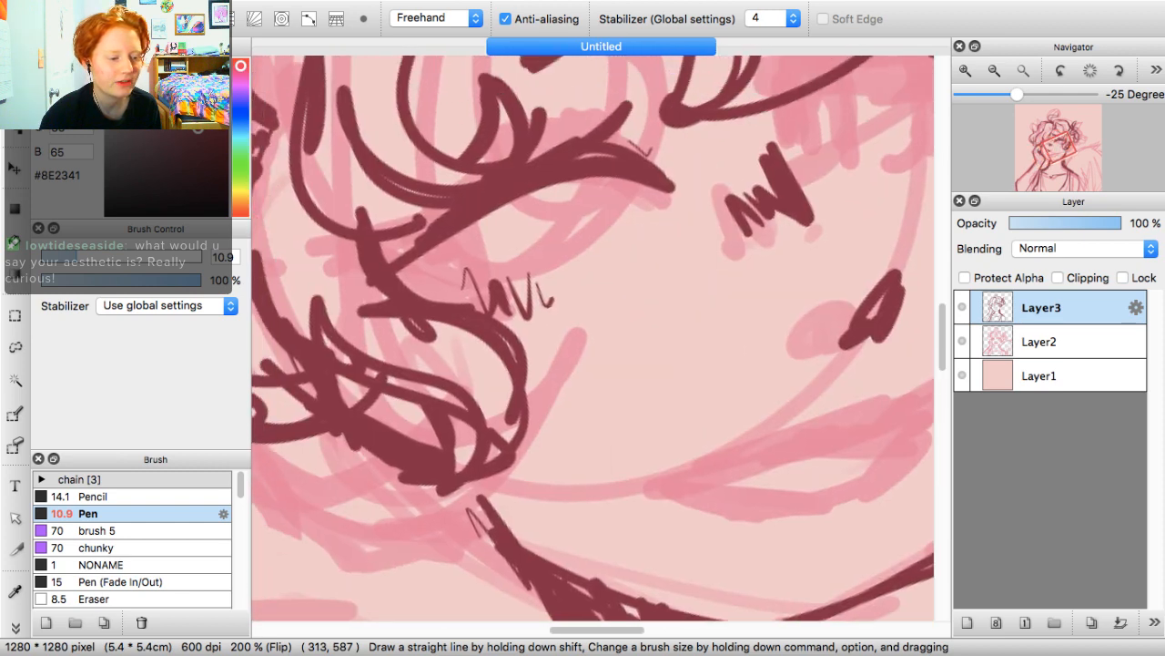
mouse_move(422, 234)
mouse_down()
mouse_move(313, 311)
mouse_move(432, 224)
mouse_up()
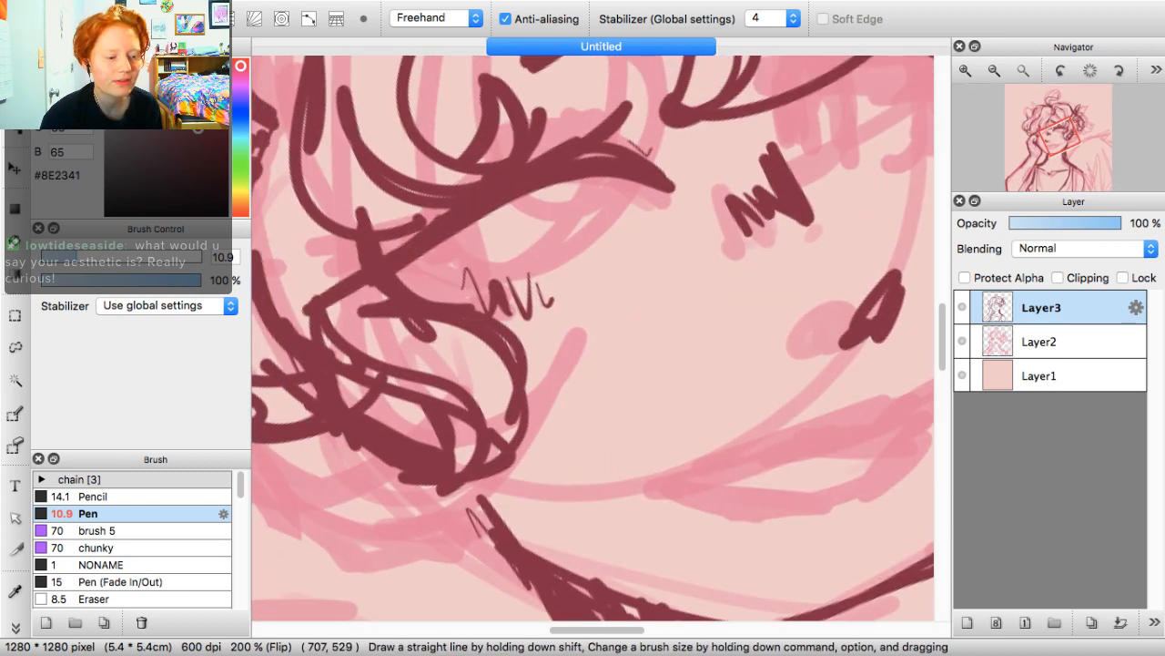
mouse_move(440, 272)
mouse_down()
mouse_move(577, 250)
mouse_move(531, 262)
mouse_move(583, 180)
mouse_up()
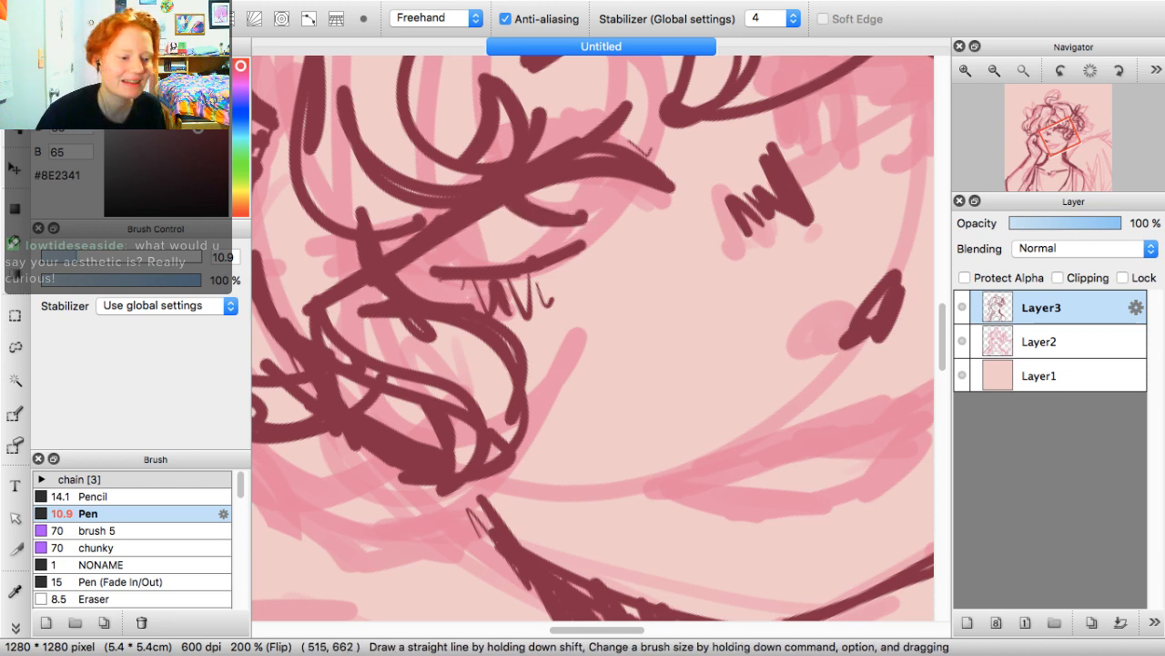
drag(558, 208, 592, 180)
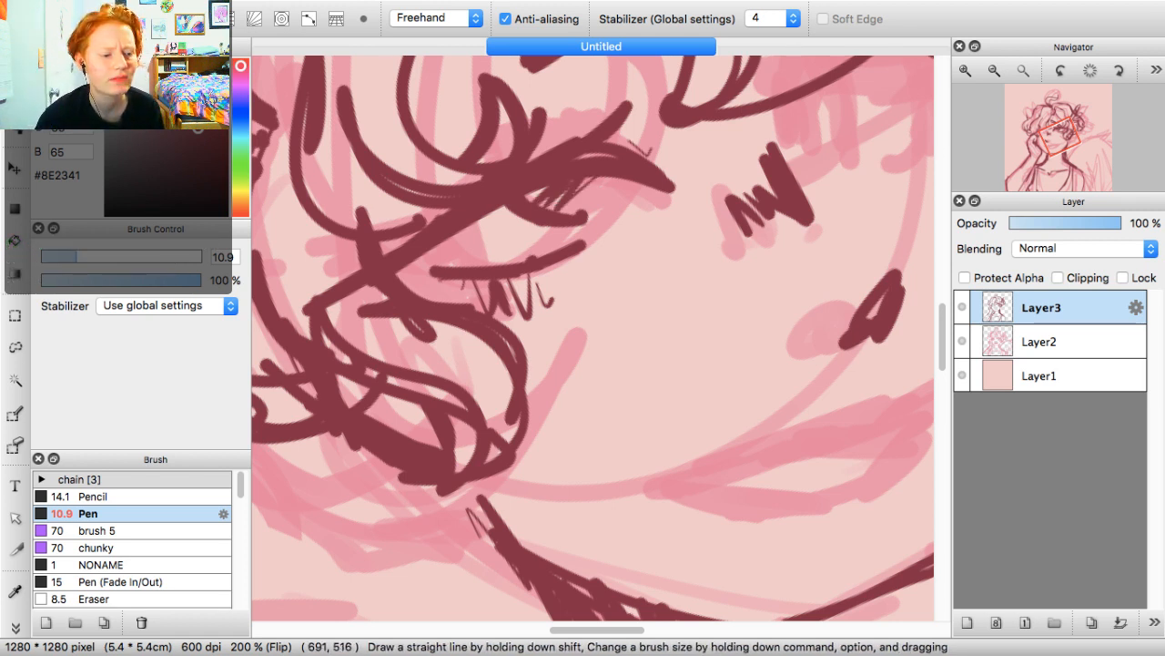
drag(623, 177, 608, 209)
Ink the second eye with a hooked inner corner, a thick upper lash line and a hatched slanting line beneath it
mouse_move(1090, 71)
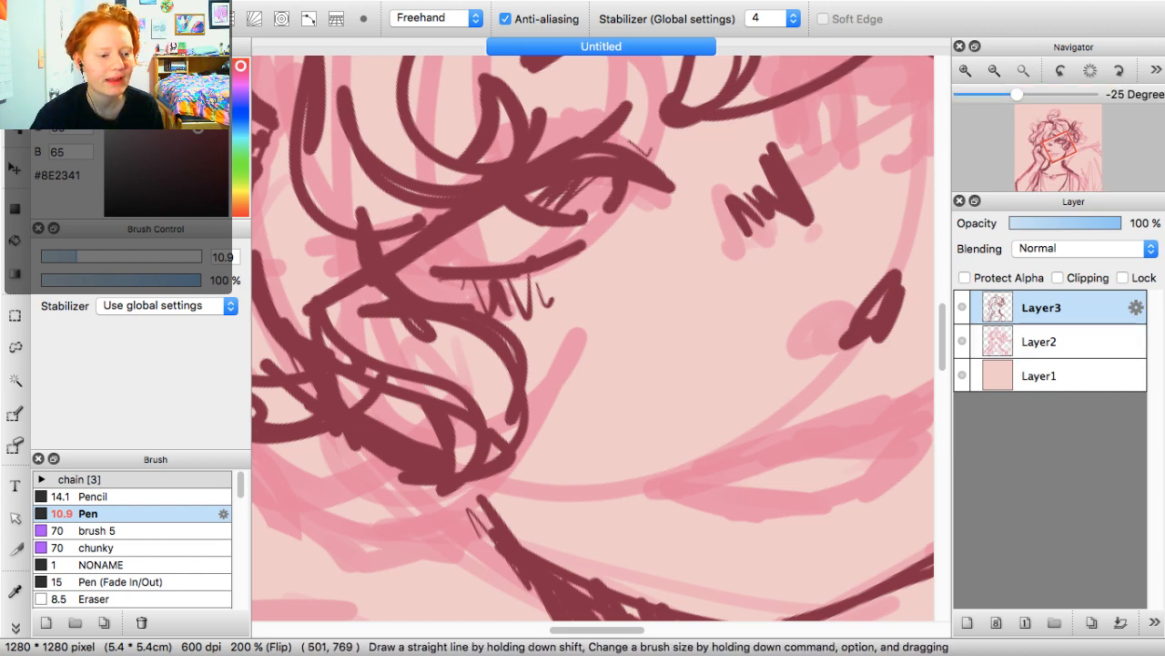
scroll(593, 338, right, 8)
scroll(593, 338, left, 7)
scroll(593, 338, right, 2)
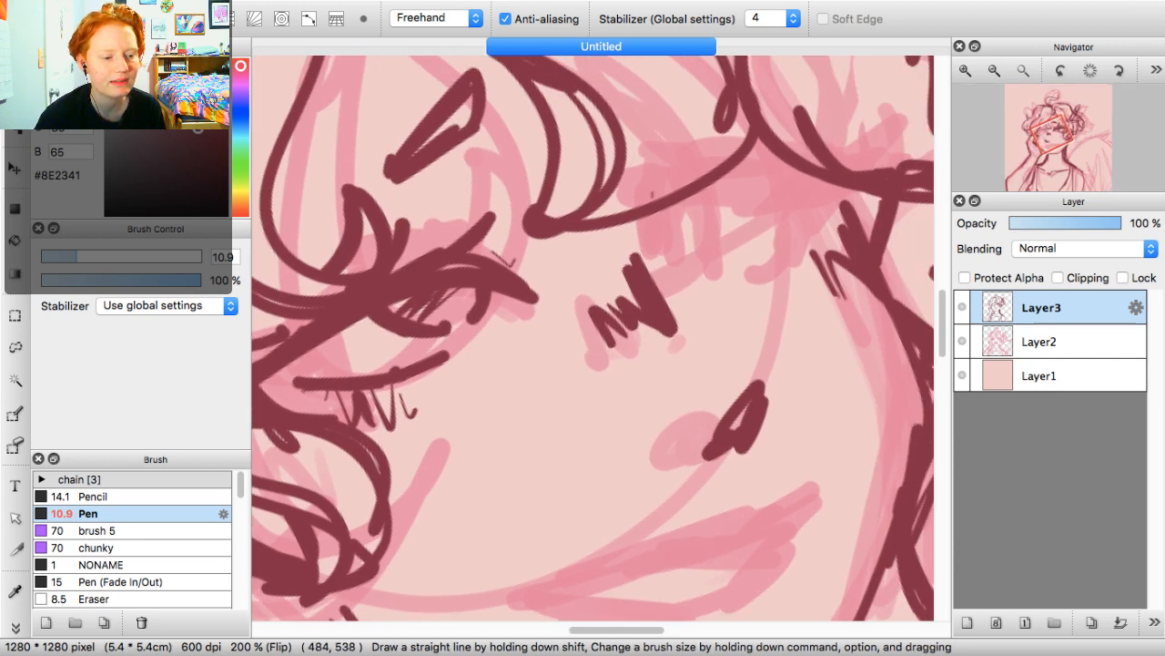
mouse_move(653, 194)
mouse_down()
mouse_move(868, 159)
mouse_move(902, 129)
mouse_move(710, 182)
mouse_up()
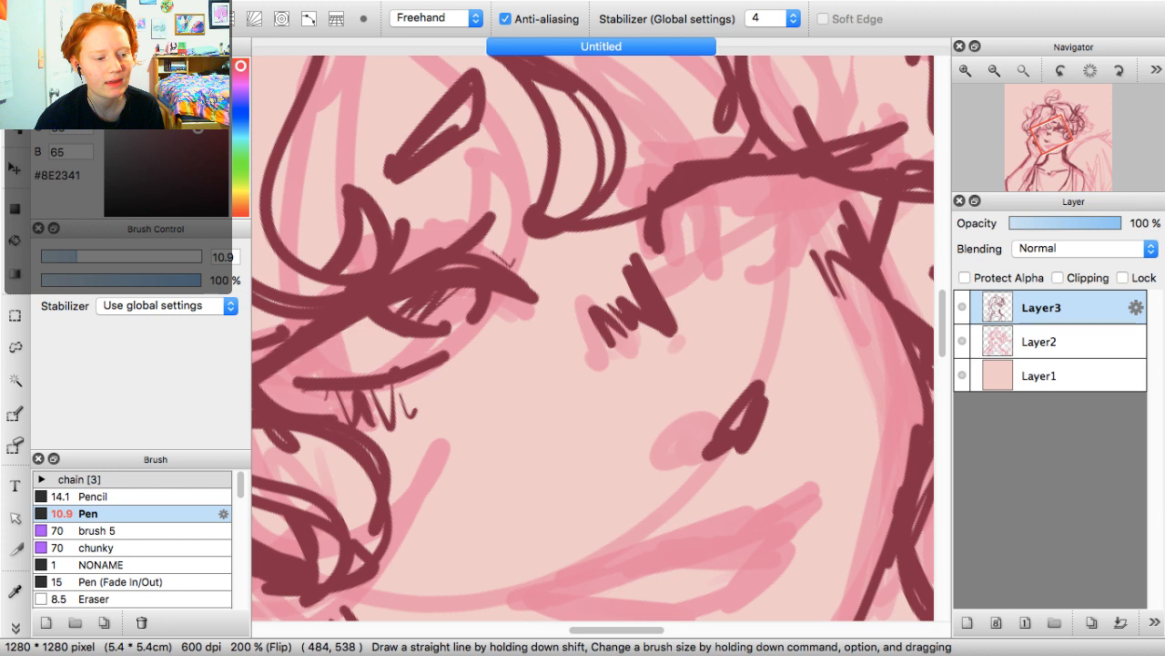
drag(650, 214, 912, 132)
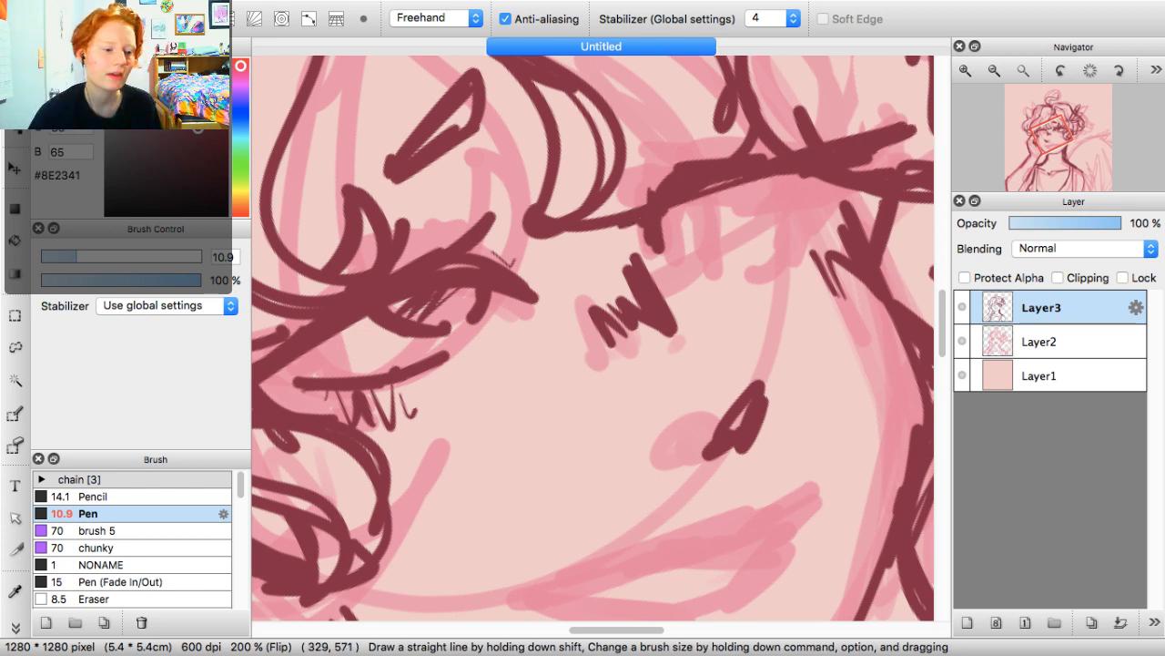
mouse_move(798, 212)
mouse_down()
mouse_move(837, 189)
mouse_move(735, 245)
mouse_up()
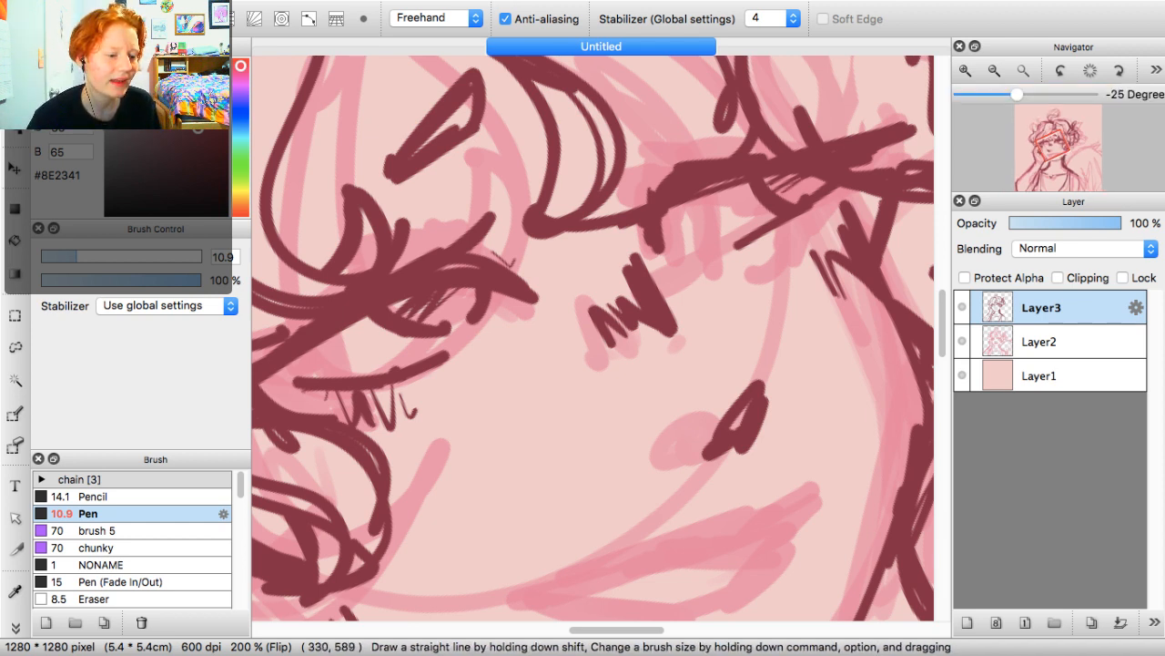
Ink the smiling mouth with the upper lip edge, raised mouth corner, lower lip edge and the parting line between the lips
click(1061, 150)
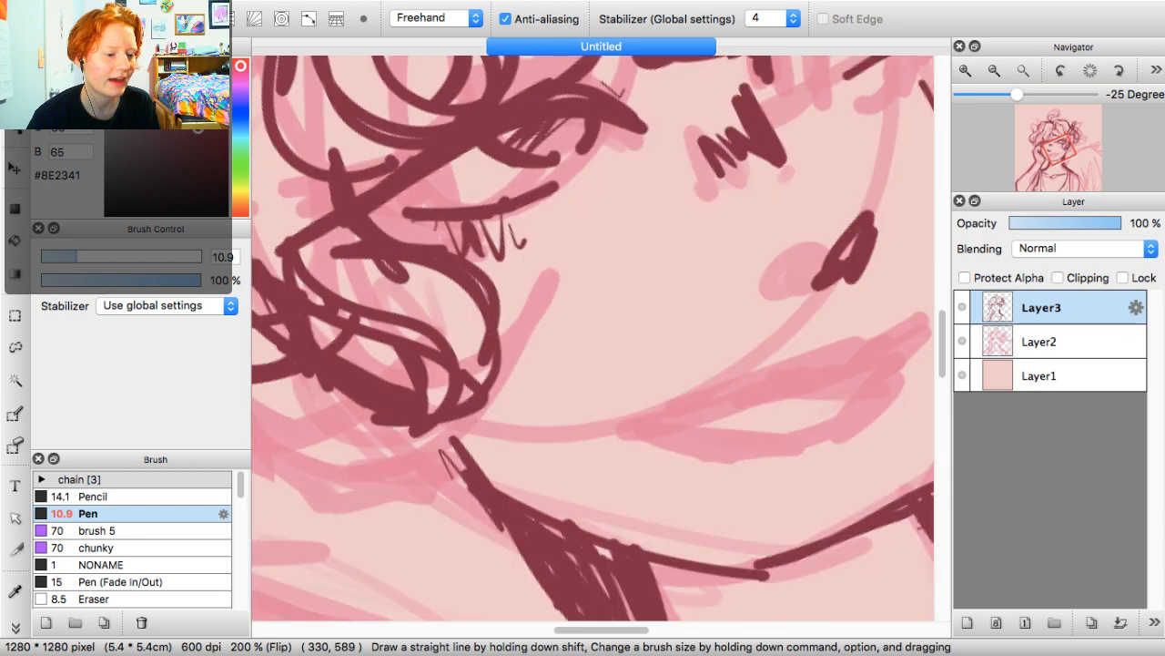
click(1056, 152)
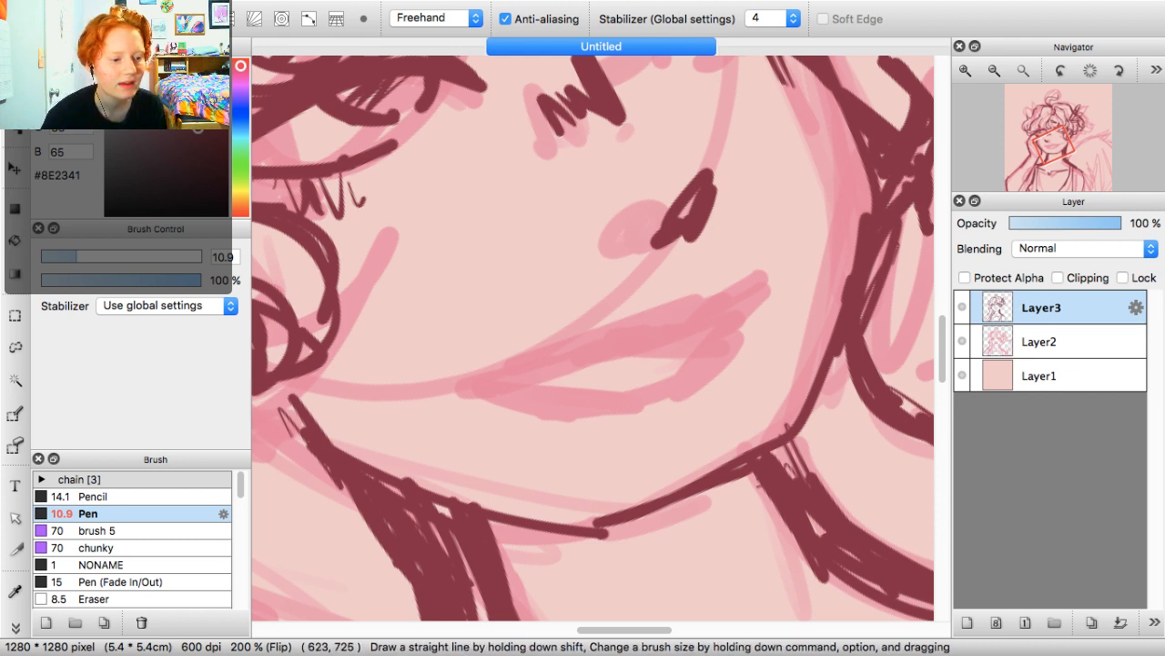
mouse_move(489, 358)
mouse_down()
mouse_move(635, 320)
mouse_move(804, 244)
mouse_up()
mouse_move(724, 266)
mouse_down()
mouse_move(799, 246)
mouse_move(783, 293)
mouse_up()
mouse_move(800, 248)
mouse_down()
mouse_move(772, 317)
mouse_move(736, 346)
mouse_up()
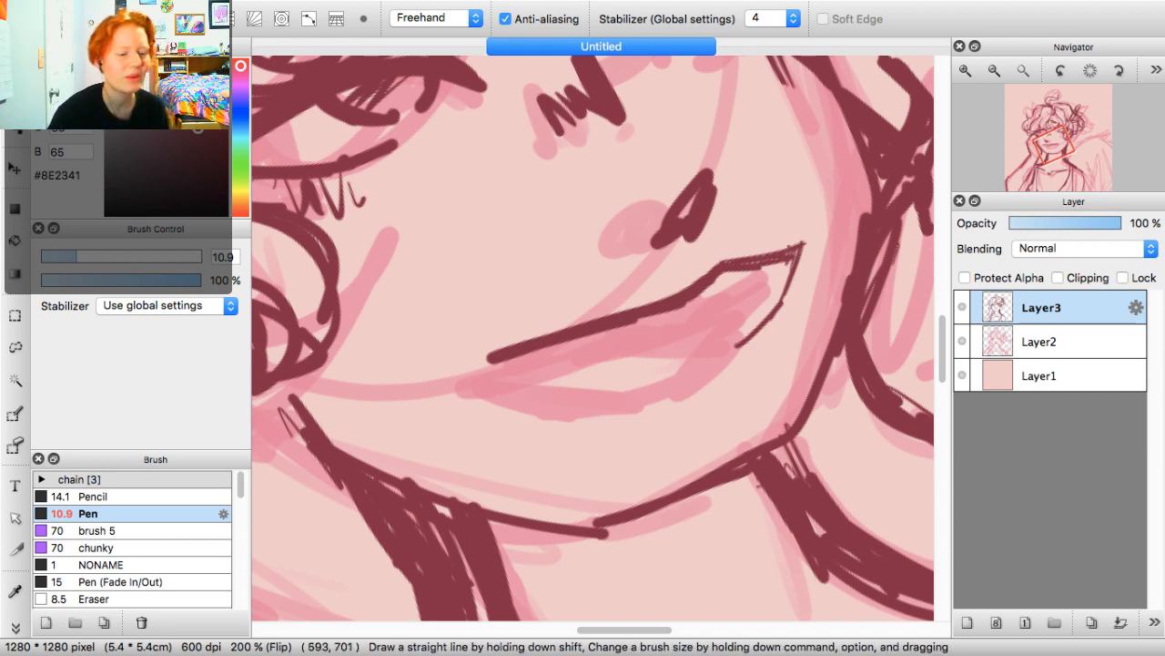
mouse_move(482, 369)
mouse_down()
mouse_move(654, 364)
mouse_move(723, 347)
mouse_move(620, 378)
mouse_up()
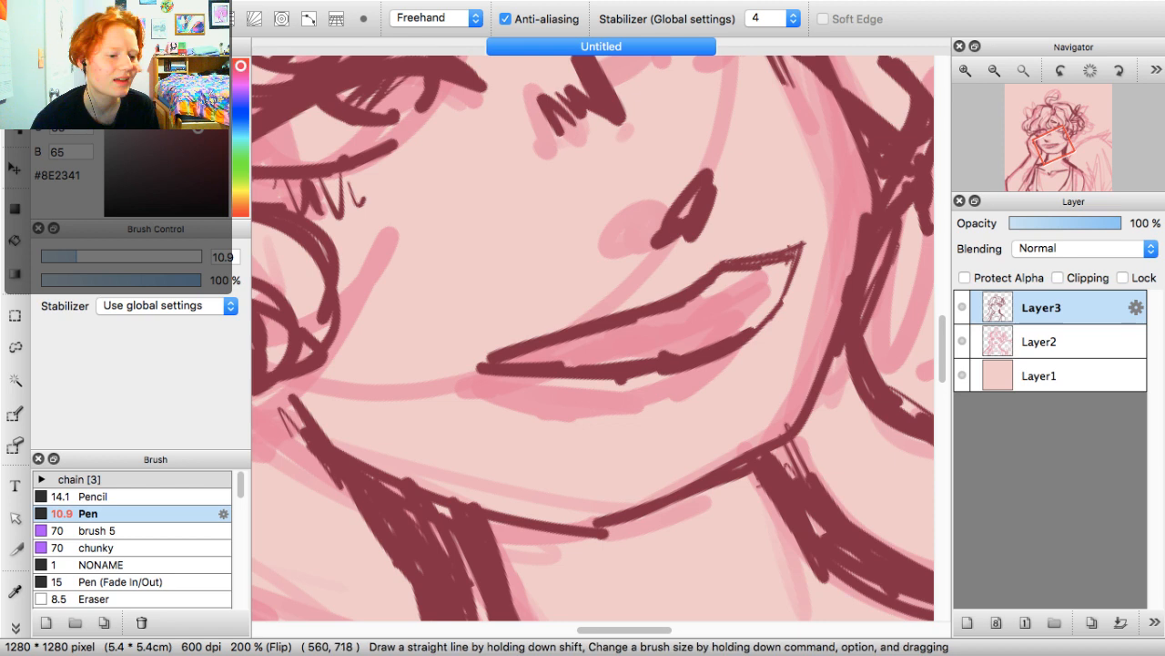
mouse_move(579, 344)
mouse_down()
mouse_move(650, 336)
mouse_move(791, 262)
mouse_up()
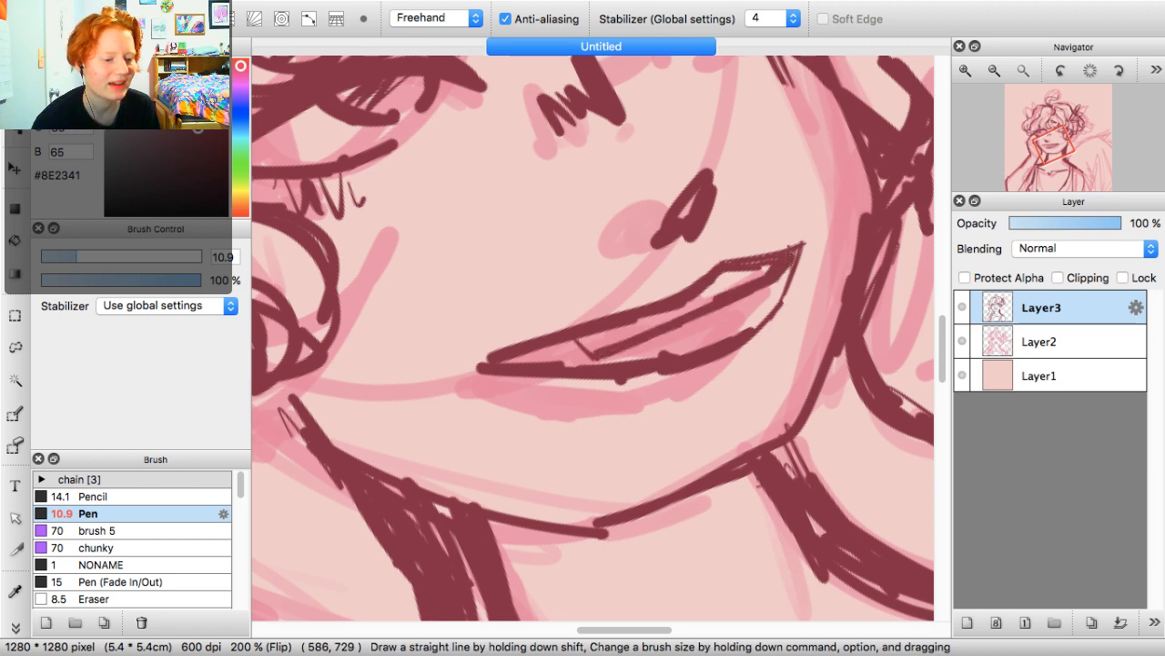
mouse_move(576, 342)
mouse_down()
mouse_move(613, 358)
mouse_move(652, 327)
mouse_move(253, 229)
mouse_up()
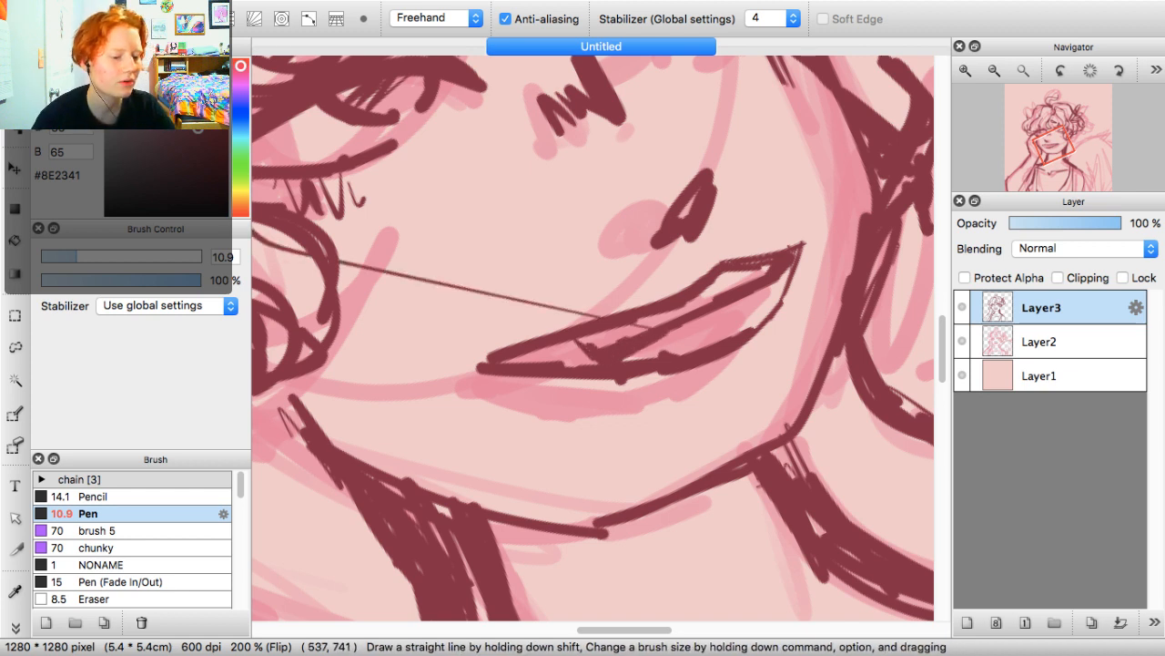
key(x)
key(super+z)
Erase the inner end of the lip parting line and re-ink the broken upper lip edge in dark red
key(e)
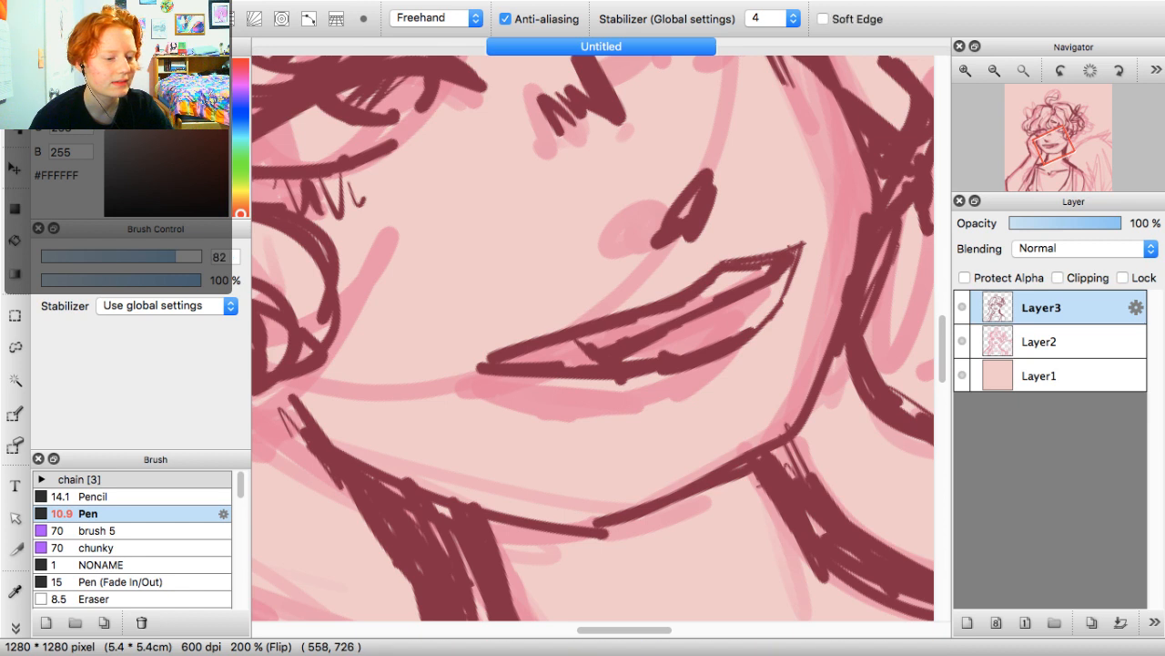
drag(601, 353, 595, 344)
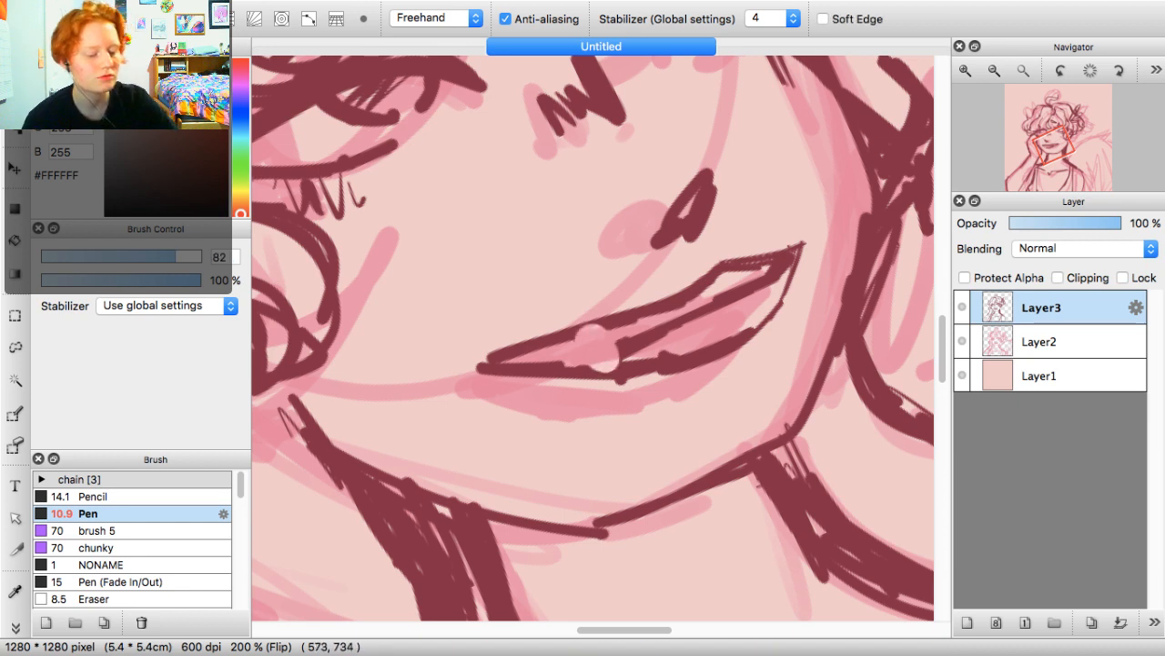
key(b)
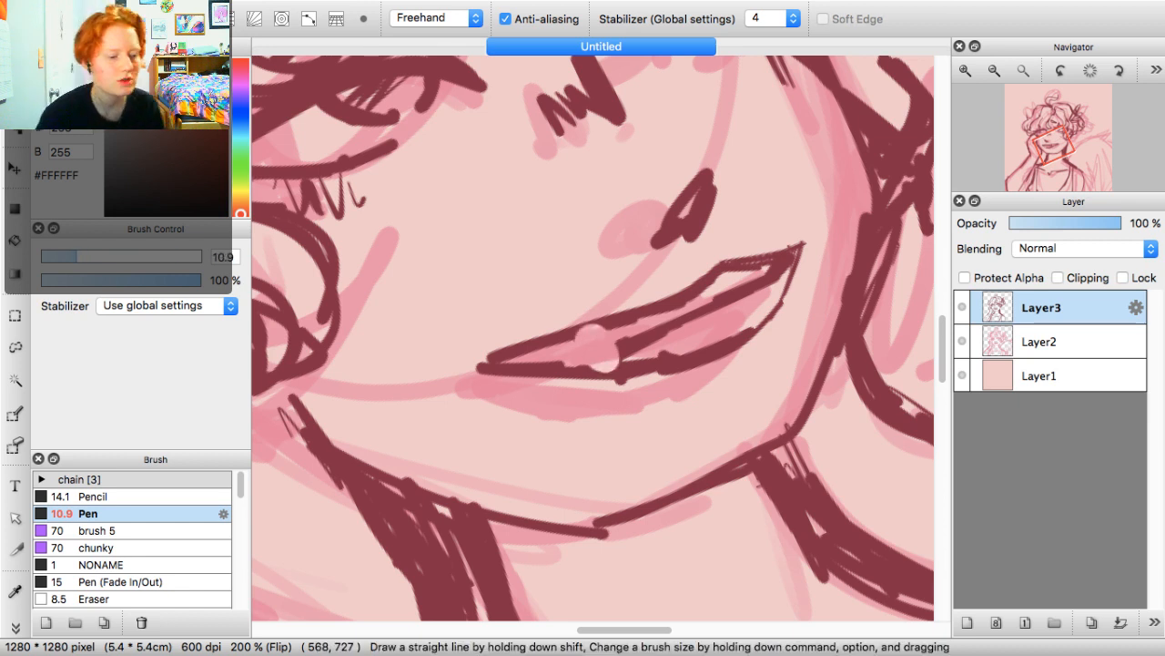
key(x)
drag(548, 340, 641, 319)
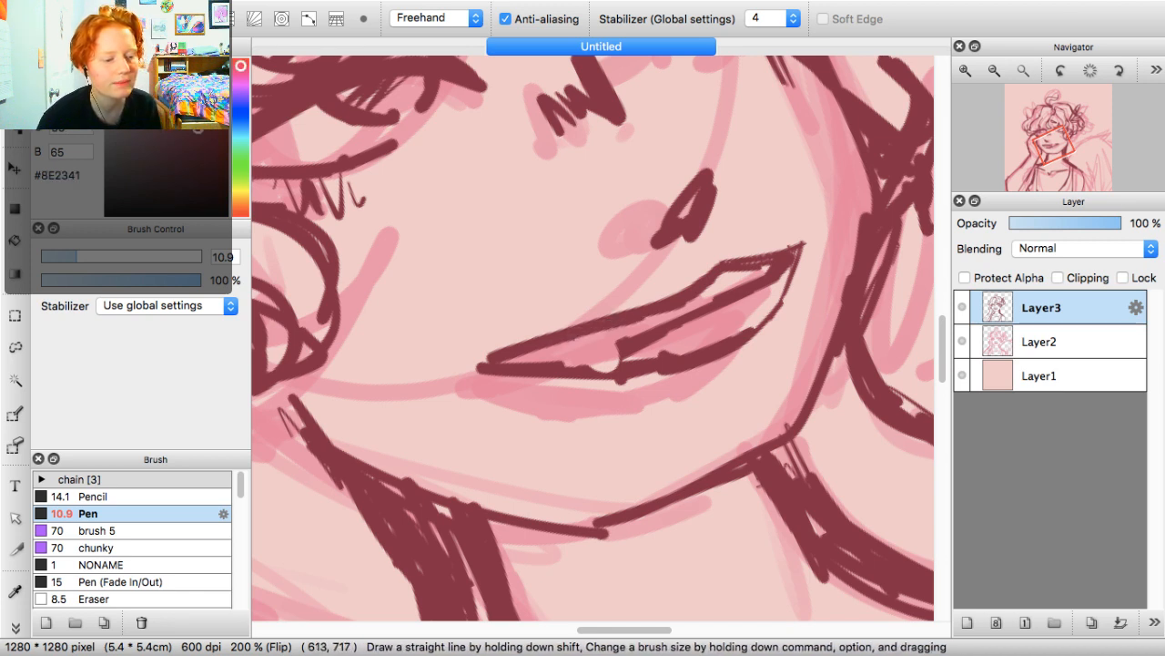
Ink the inner ends of the lip parting line and fill the open mouth with solid dark red
mouse_move(576, 355)
mouse_down()
mouse_move(607, 377)
mouse_move(619, 353)
mouse_up()
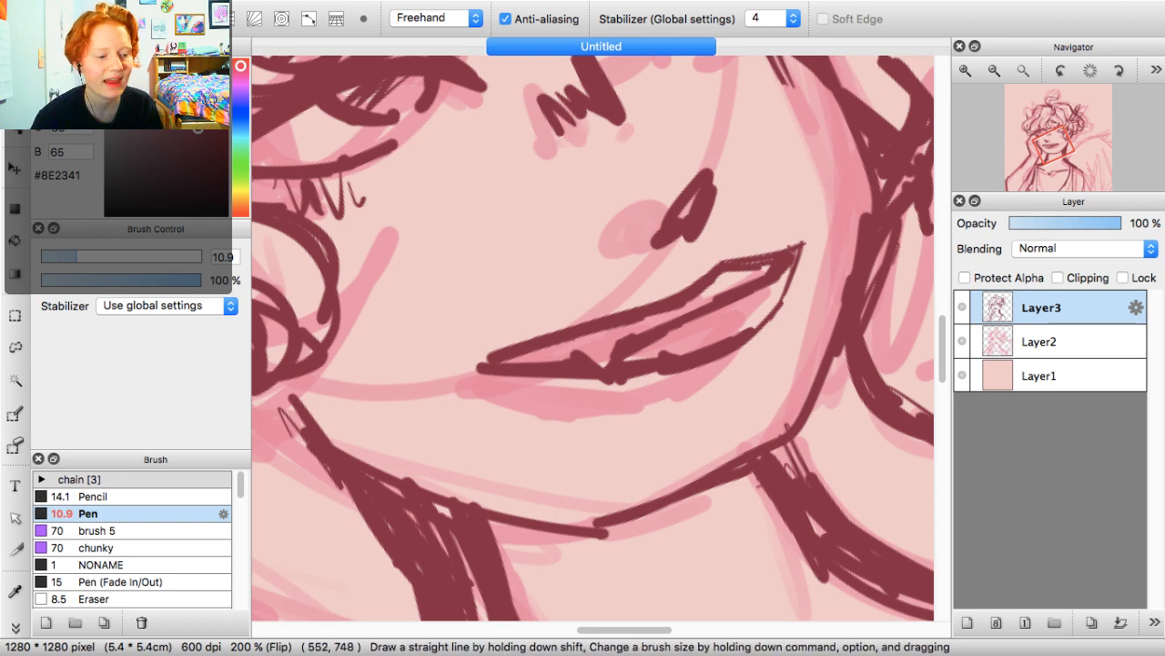
drag(628, 358, 800, 271)
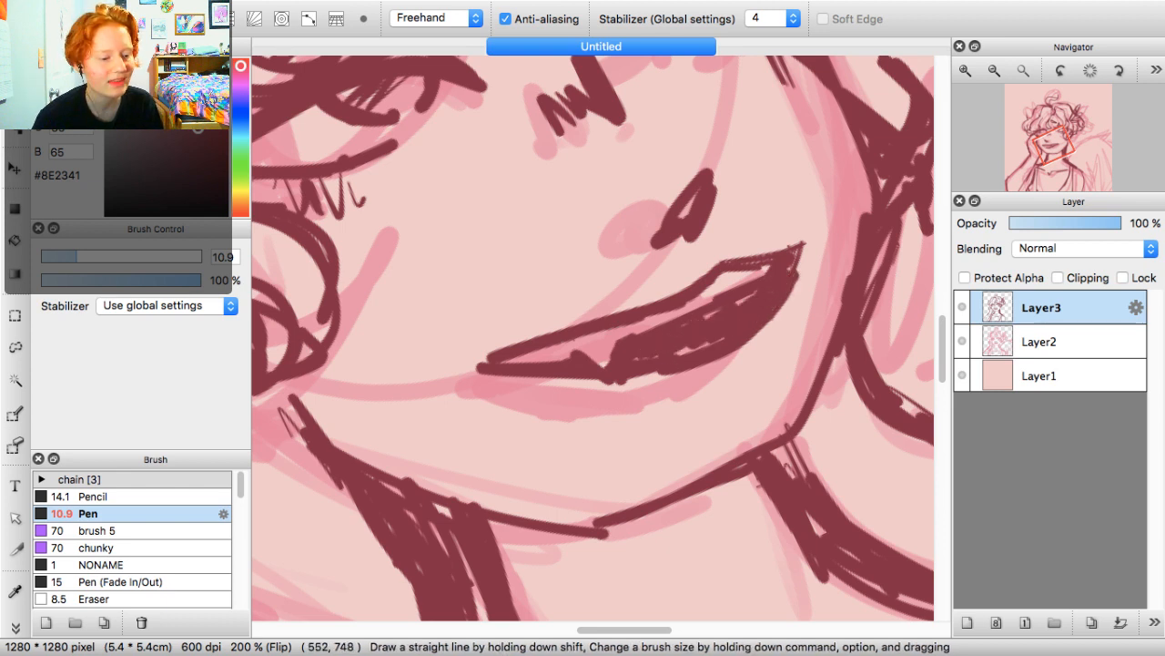
drag(706, 318, 756, 291)
drag(683, 350, 724, 338)
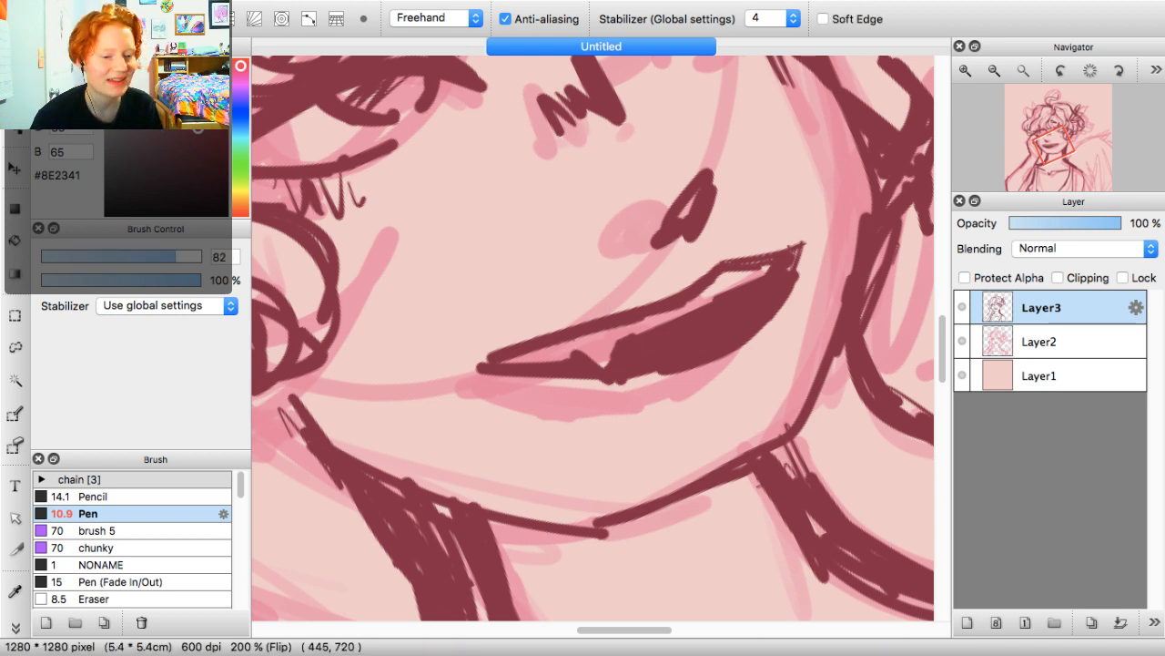
Trim both mouth corners and the lower lip edge to clean points with the eraser at size 25
drag(801, 247, 776, 309)
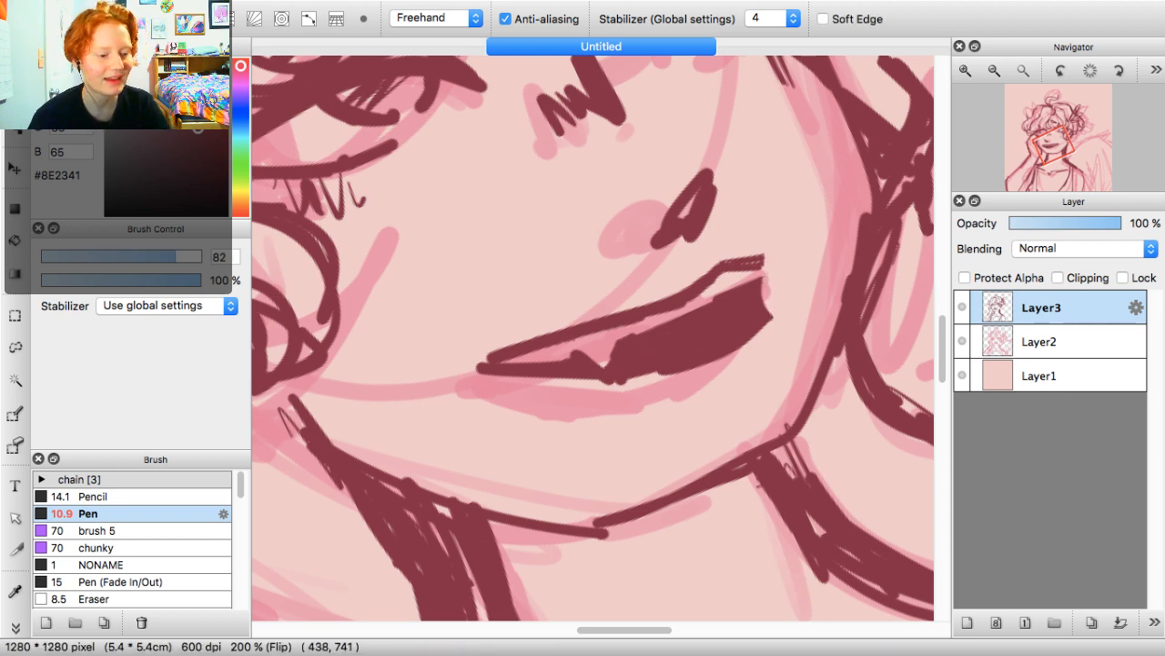
key(super+z)
drag(175, 257, 122, 257)
drag(811, 242, 790, 314)
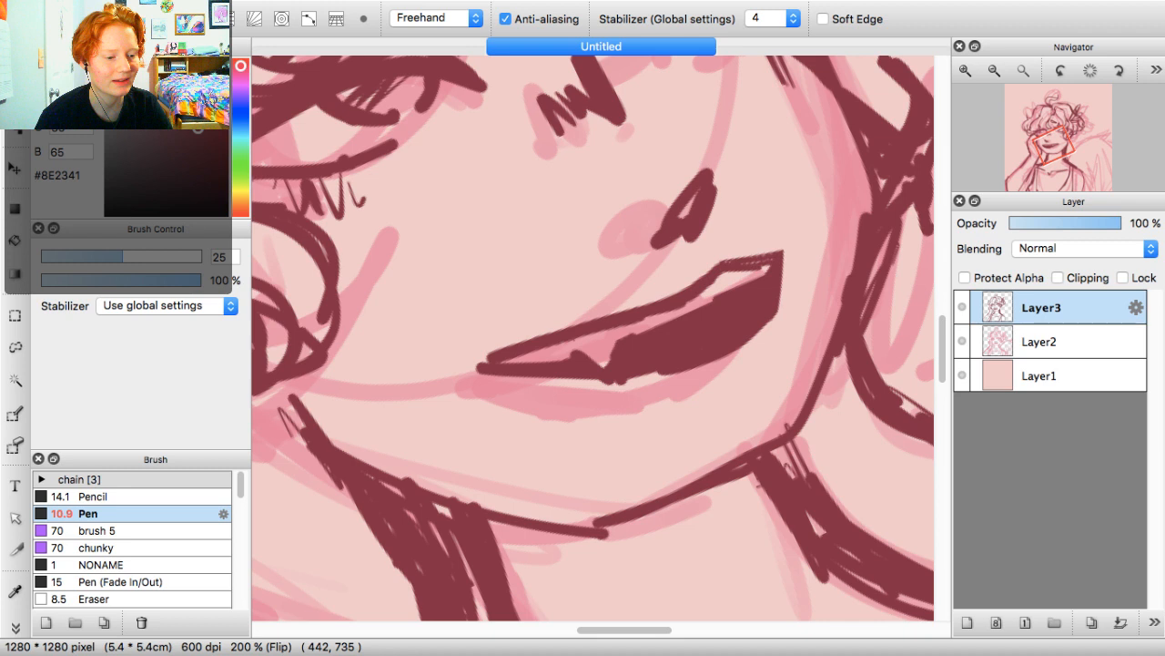
key(super+z)
drag(807, 244, 793, 311)
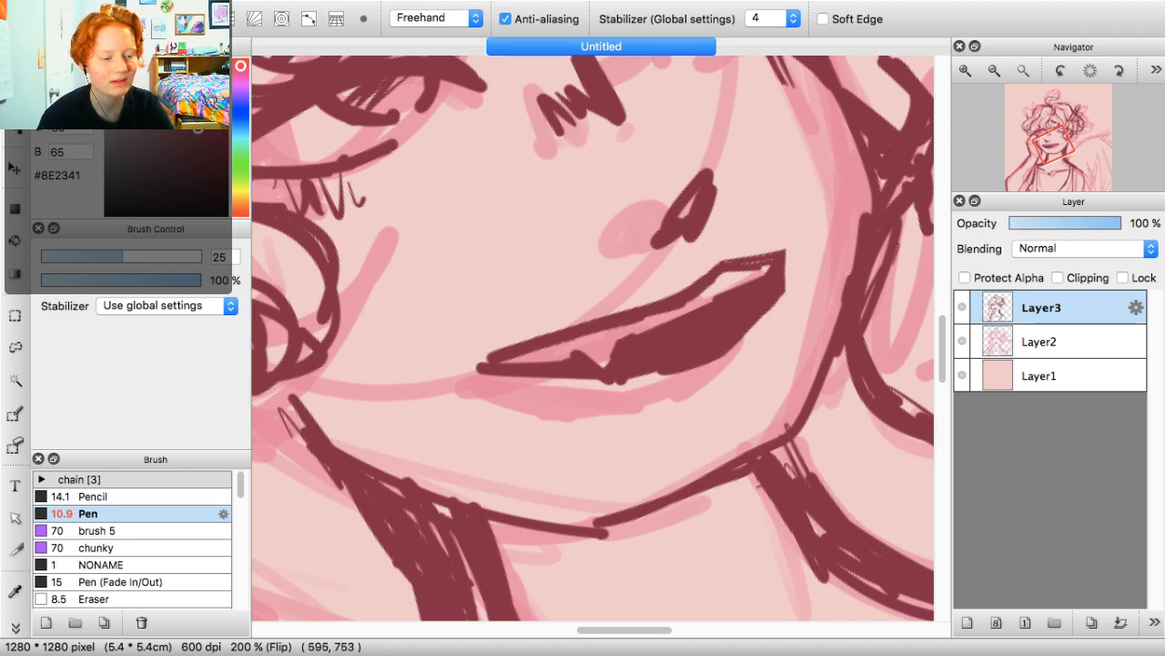
drag(743, 352, 602, 386)
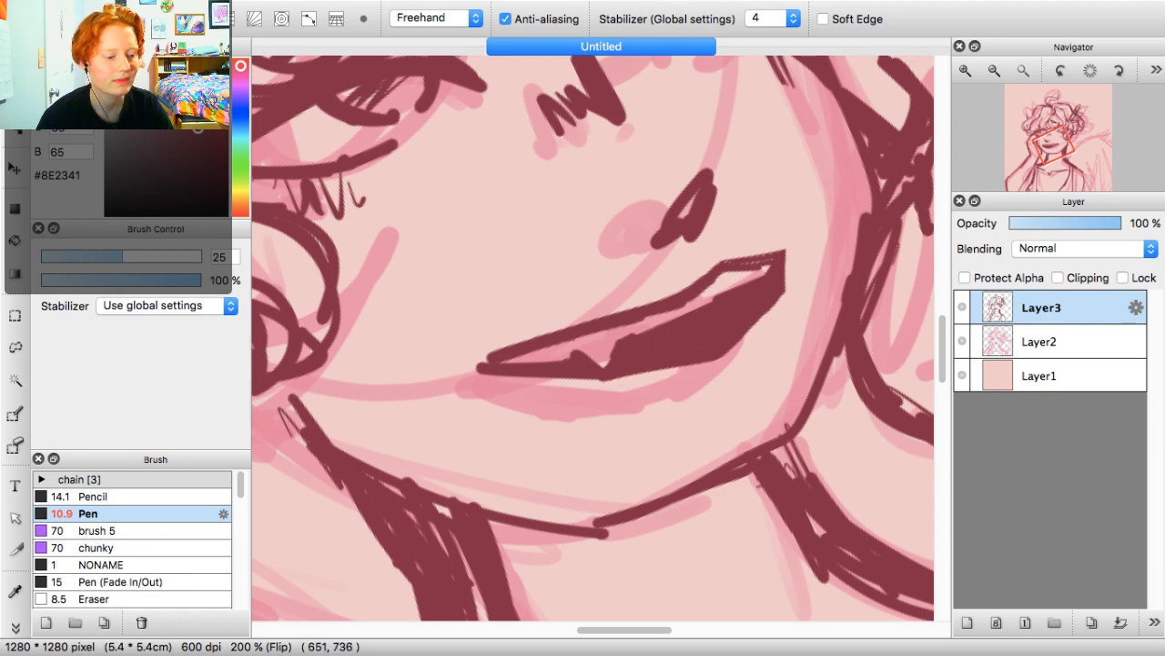
drag(512, 339, 472, 365)
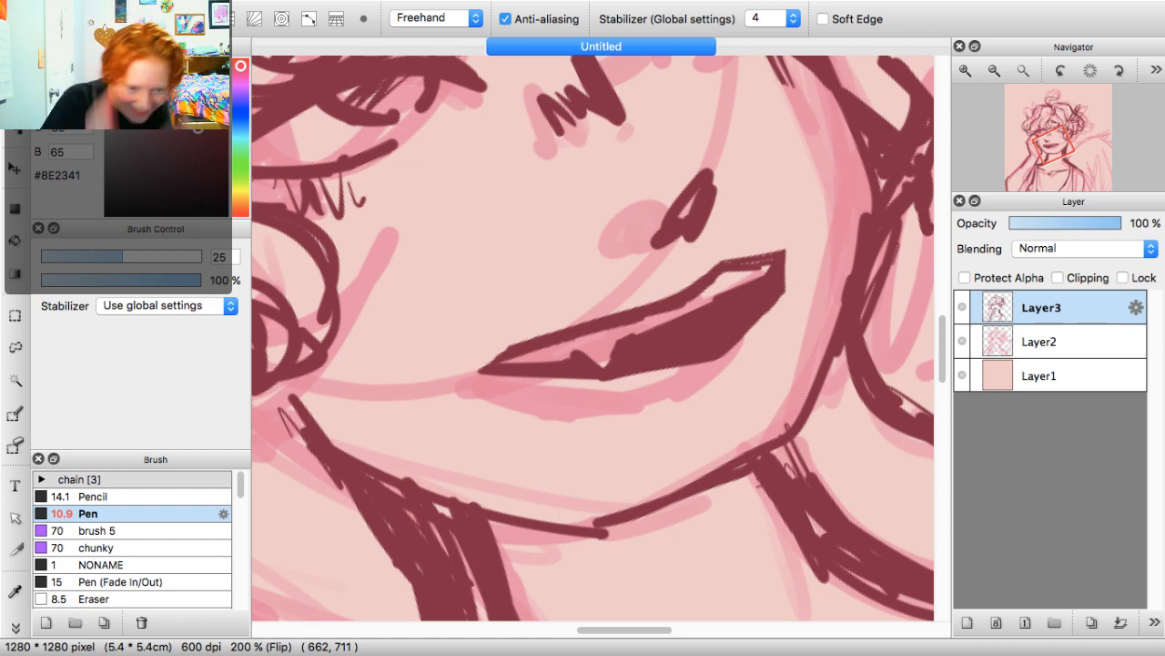
Reset the canvas rotation and flip, carve a small fang into the mouth with a size 9.3 eraser, and re-ink the upper lip edge
click(994, 71)
click(994, 71)
click(994, 71)
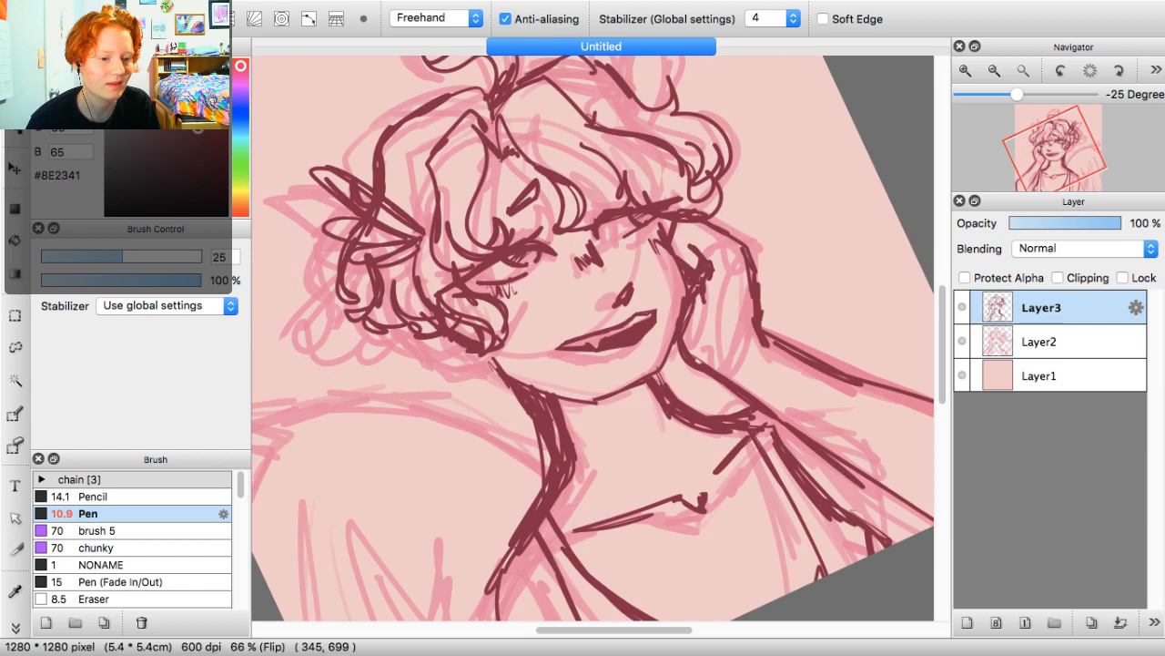
click(1090, 71)
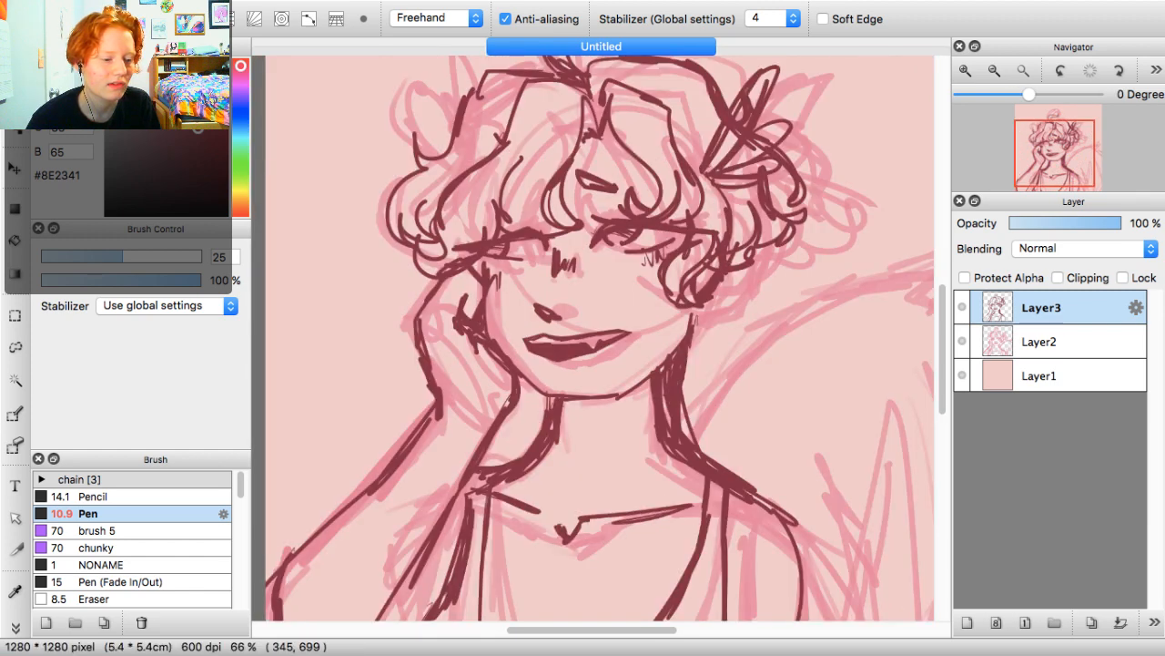
scroll(593, 317, down, 3)
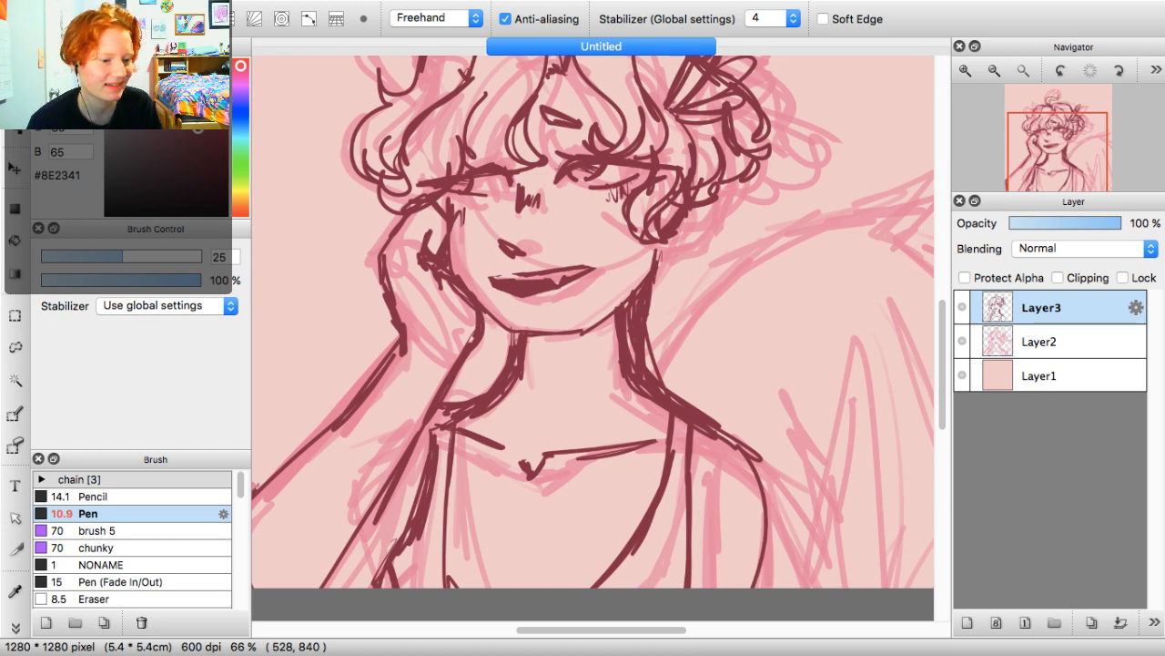
scroll(1047, 150, up, 3)
drag(1047, 153, 1050, 157)
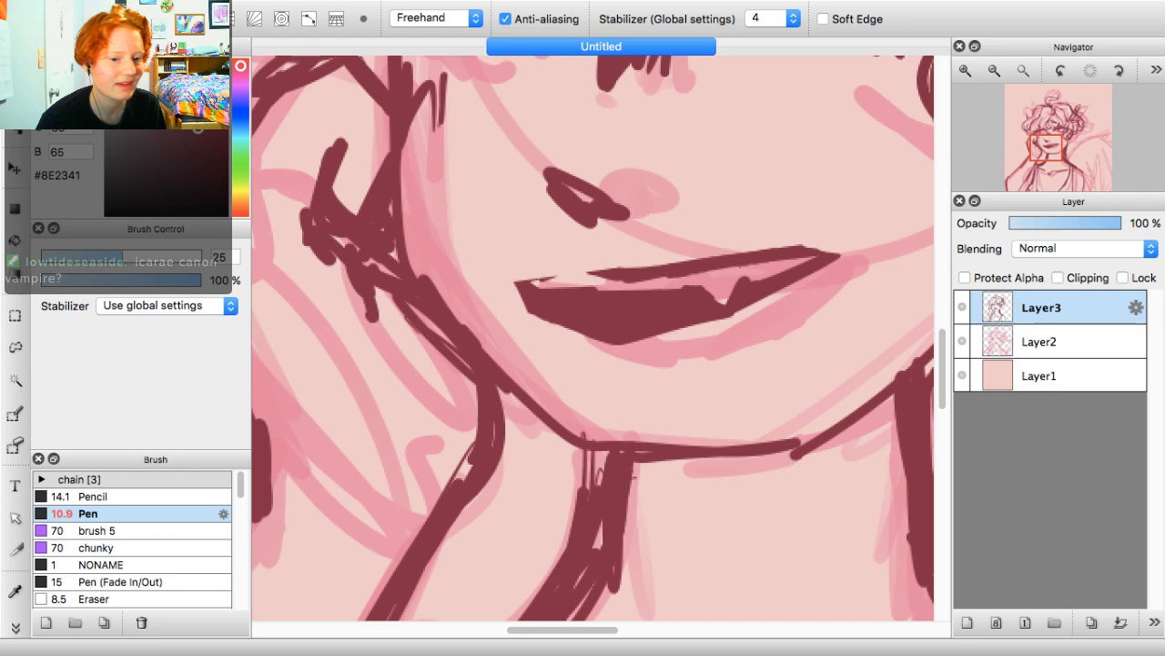
drag(95, 256, 71, 257)
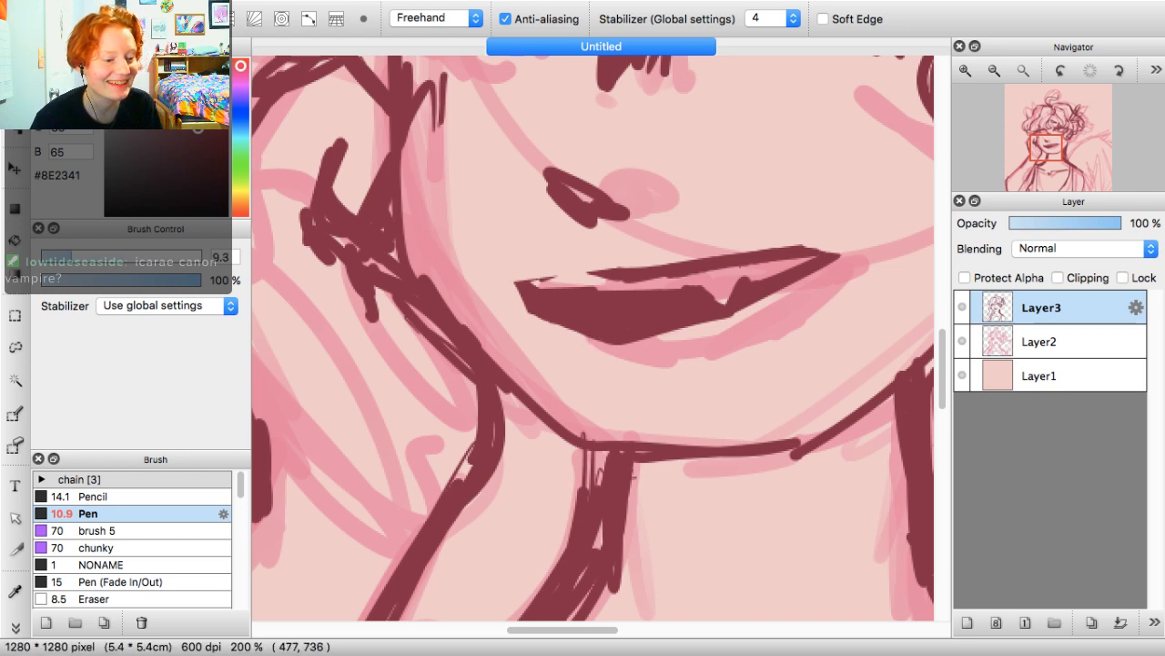
mouse_move(558, 287)
mouse_down()
mouse_move(553, 306)
mouse_move(545, 298)
mouse_move(563, 289)
mouse_move(544, 300)
mouse_up()
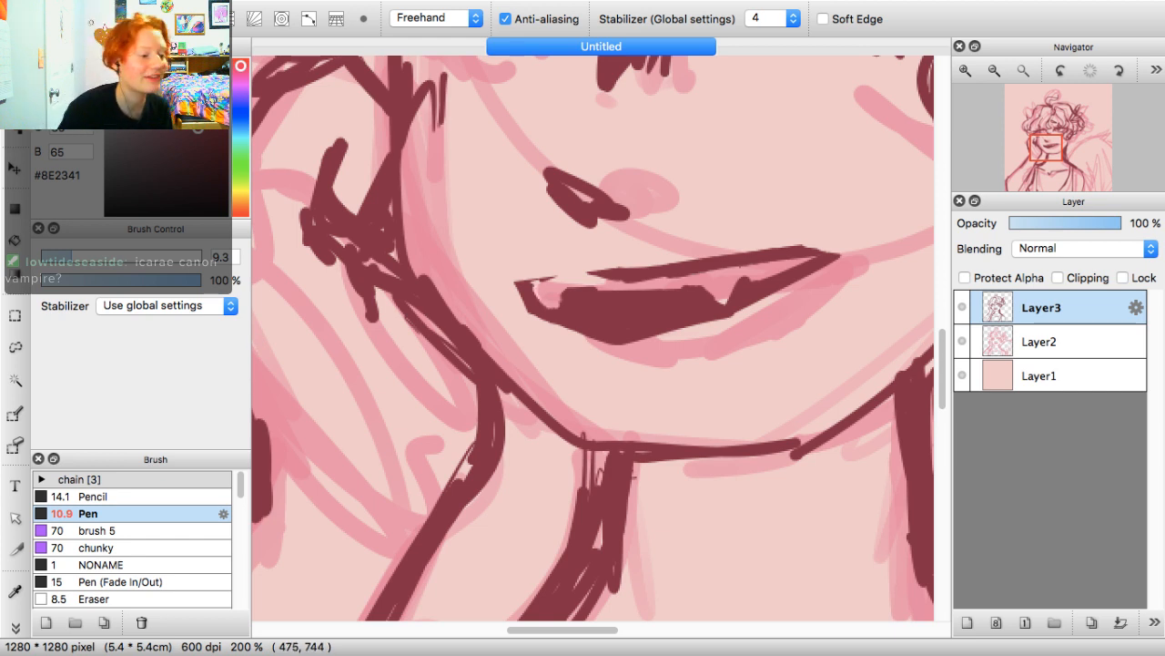
click(15, 70)
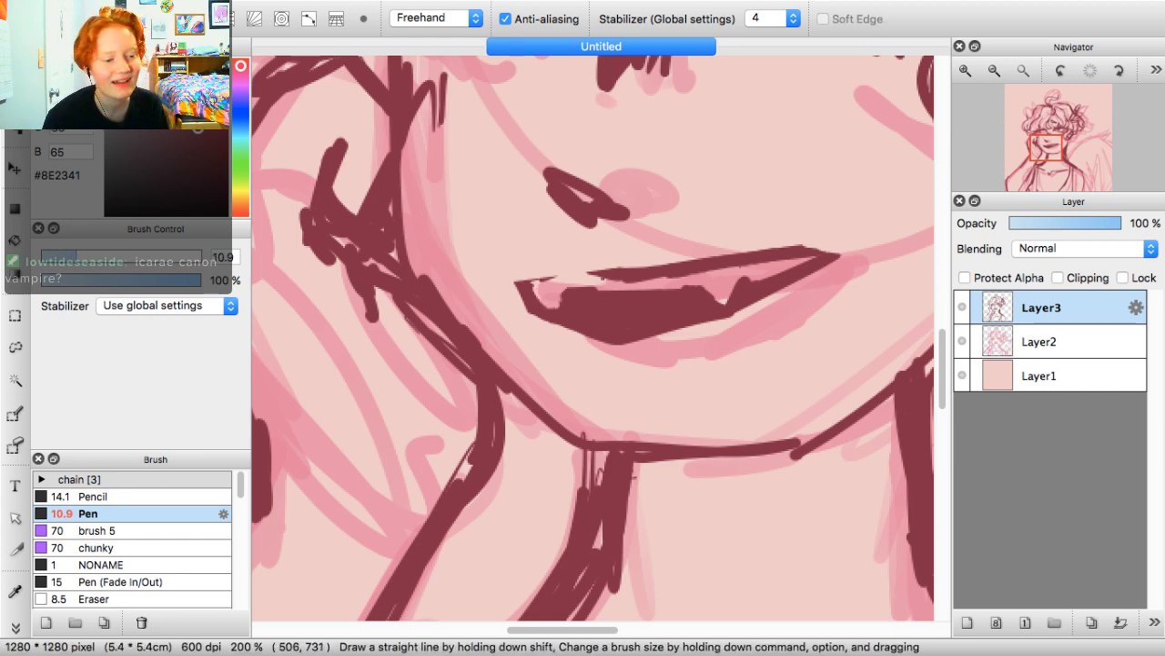
drag(599, 274, 508, 278)
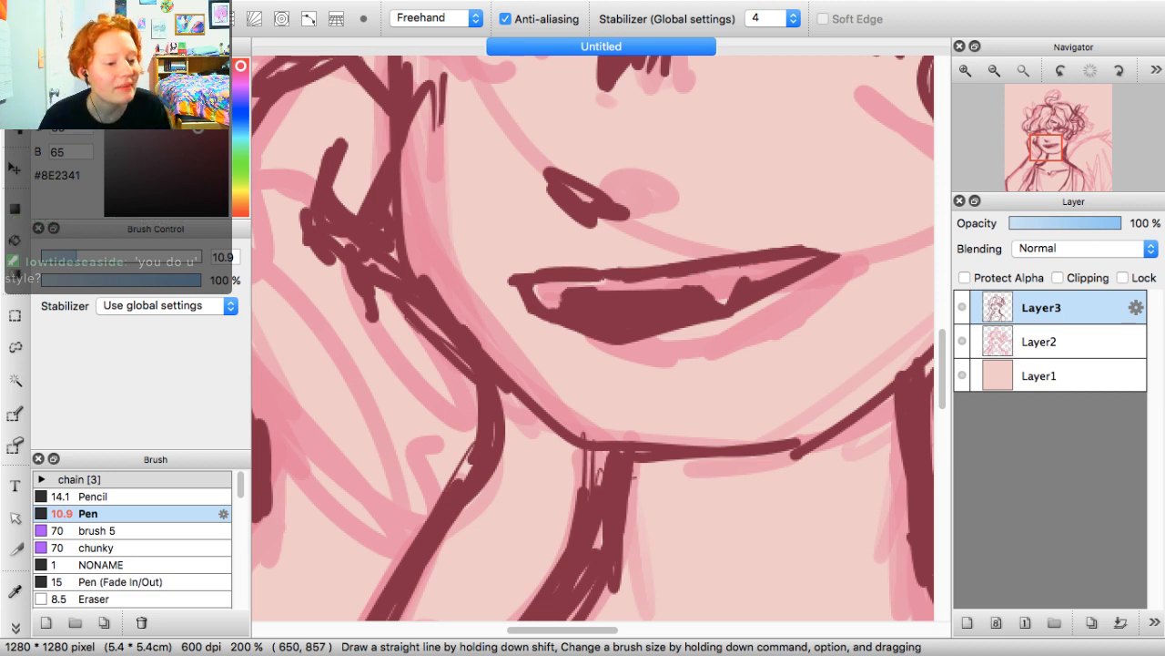
Erase the doubled outer stroke along the shoulder line with the eraser at size 18 and save the drawing as avatar doodle.mdp
mouse_move(1061, 70)
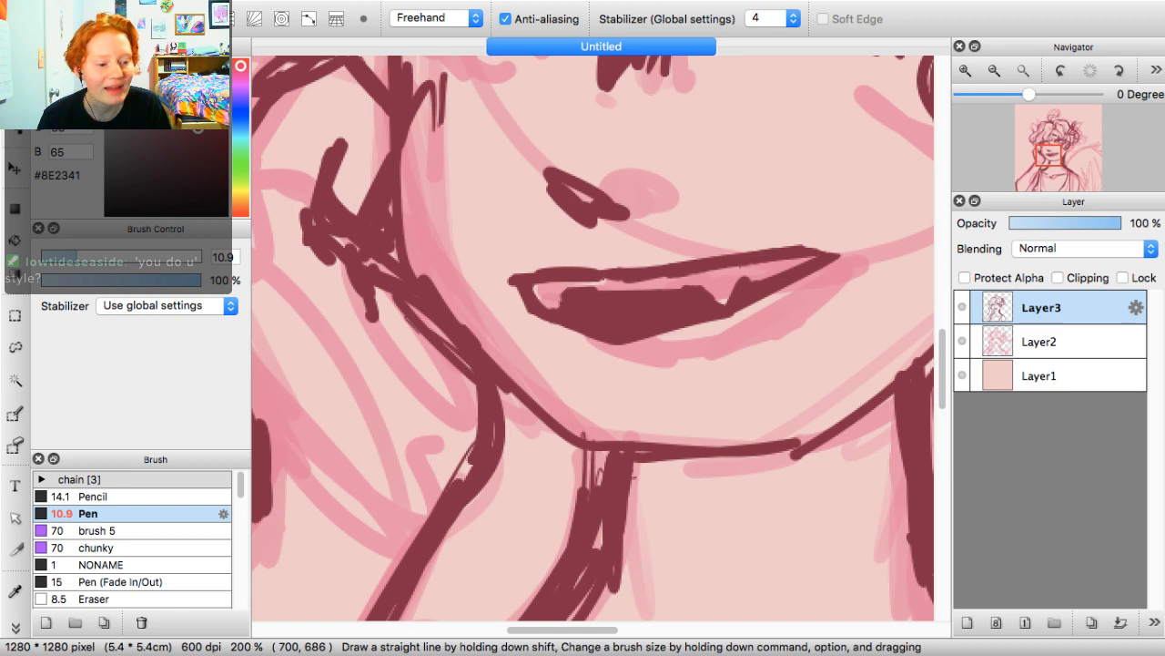
mouse_move(1048, 154)
mouse_down()
mouse_move(1051, 142)
mouse_move(1057, 166)
mouse_up()
click(995, 70)
click(994, 71)
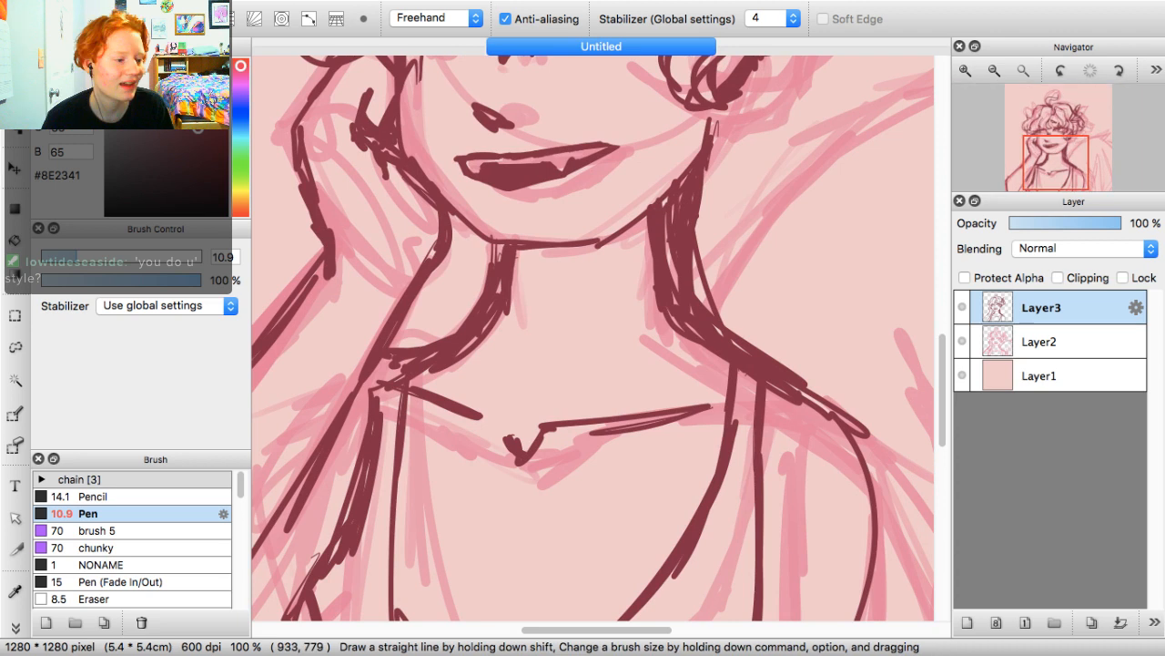
key(bracketleft)
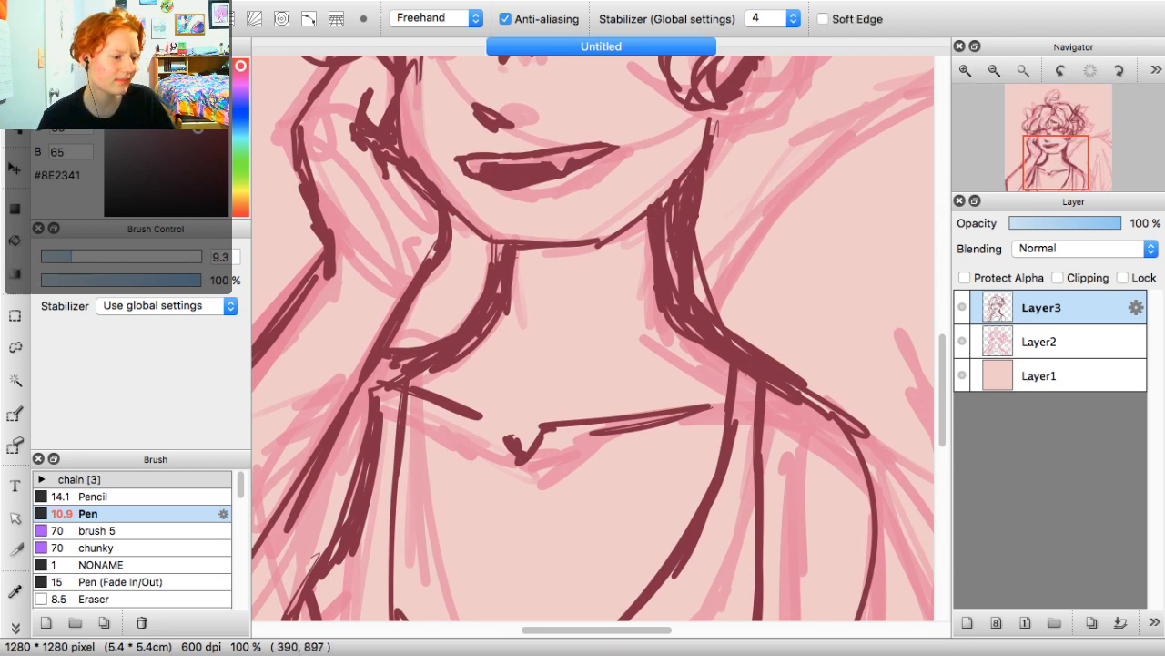
key(bracketright)
key(bracketright)
key(bracketright)
key(bracketright)
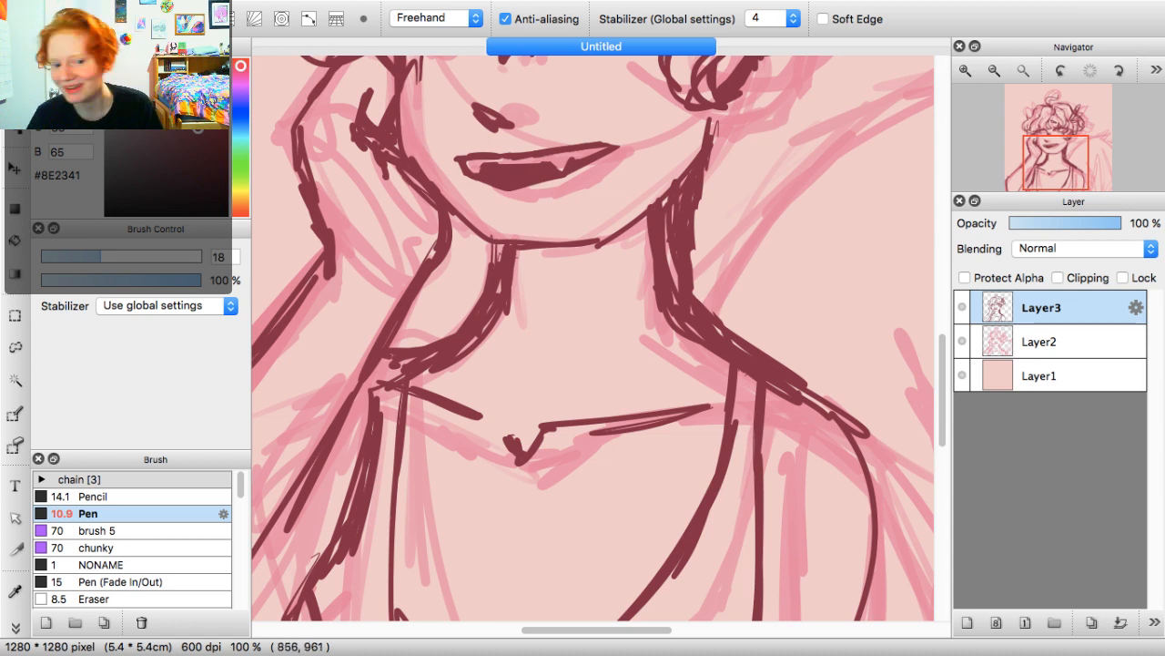
drag(865, 435, 738, 344)
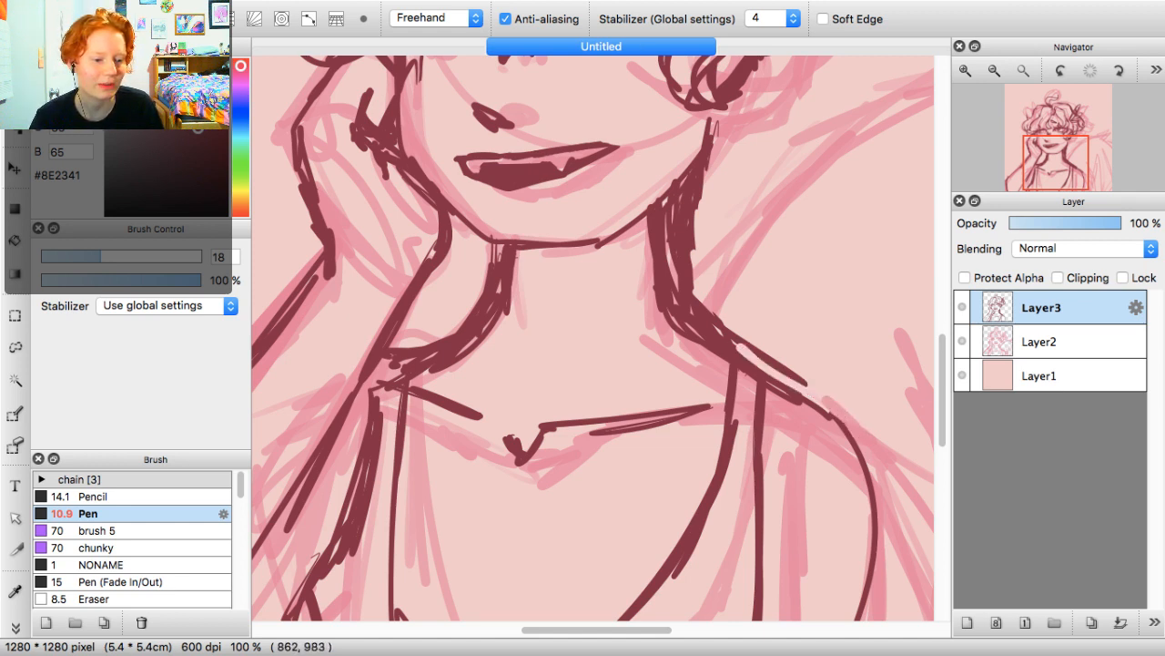
key(super+z)
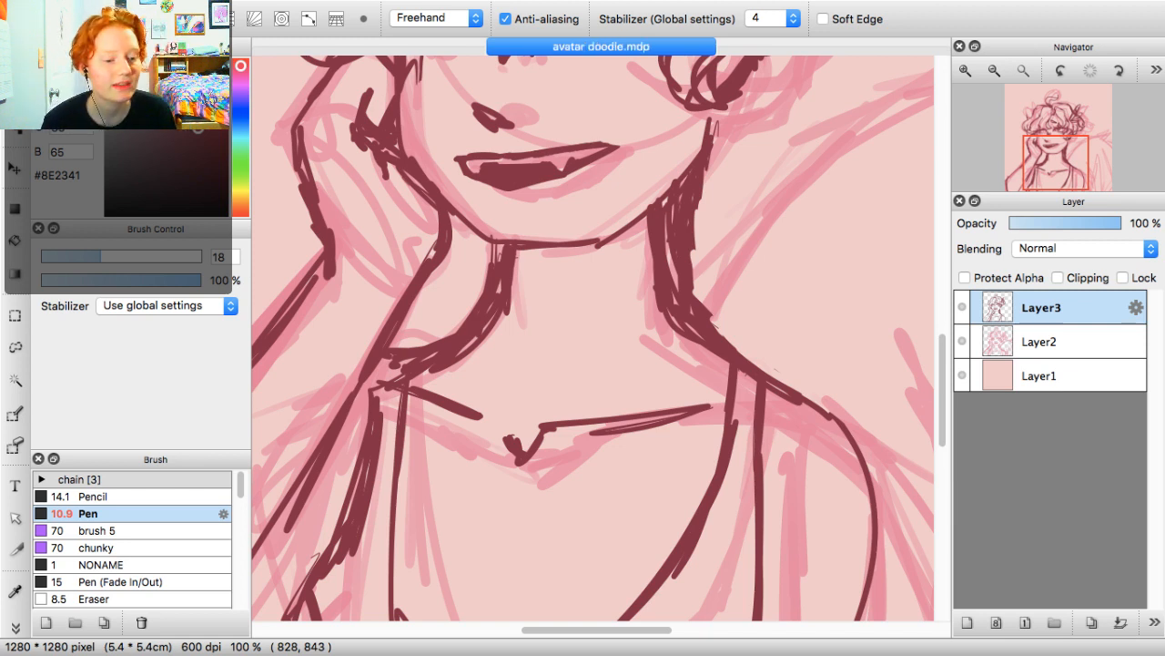
Ink a slanting fold line and thicken the dark strokes beside the raised arm at the canvas's lower edge with the size 10.9 pen
scroll(593, 338, up, 3)
scroll(592, 338, left, 1)
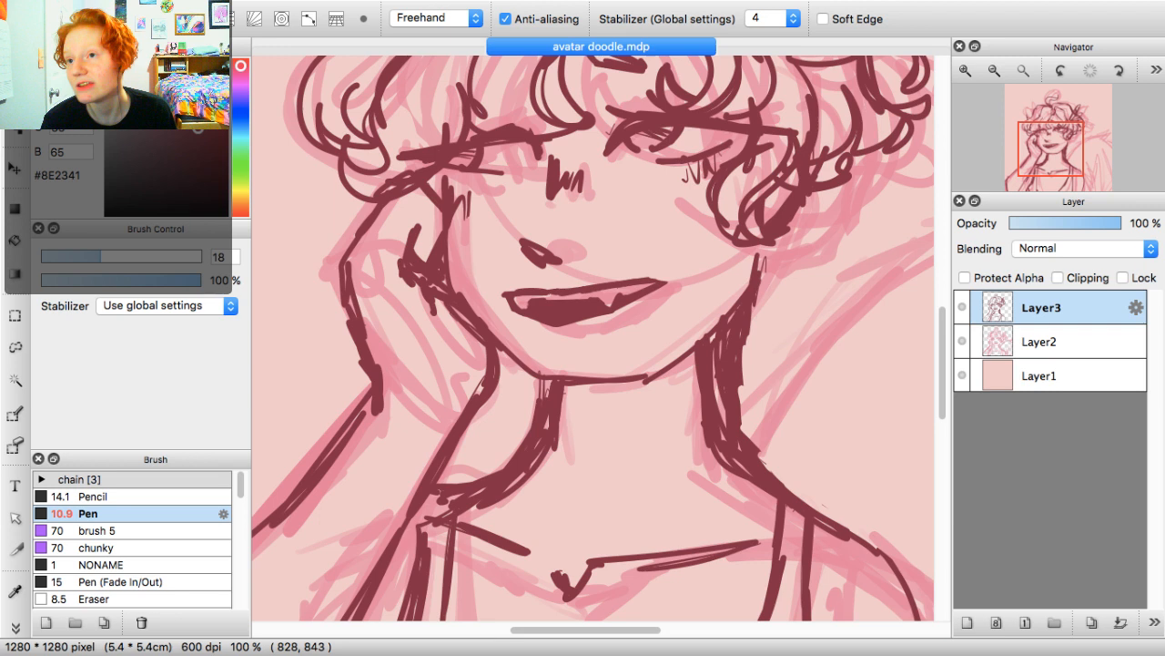
scroll(593, 337, left, 1)
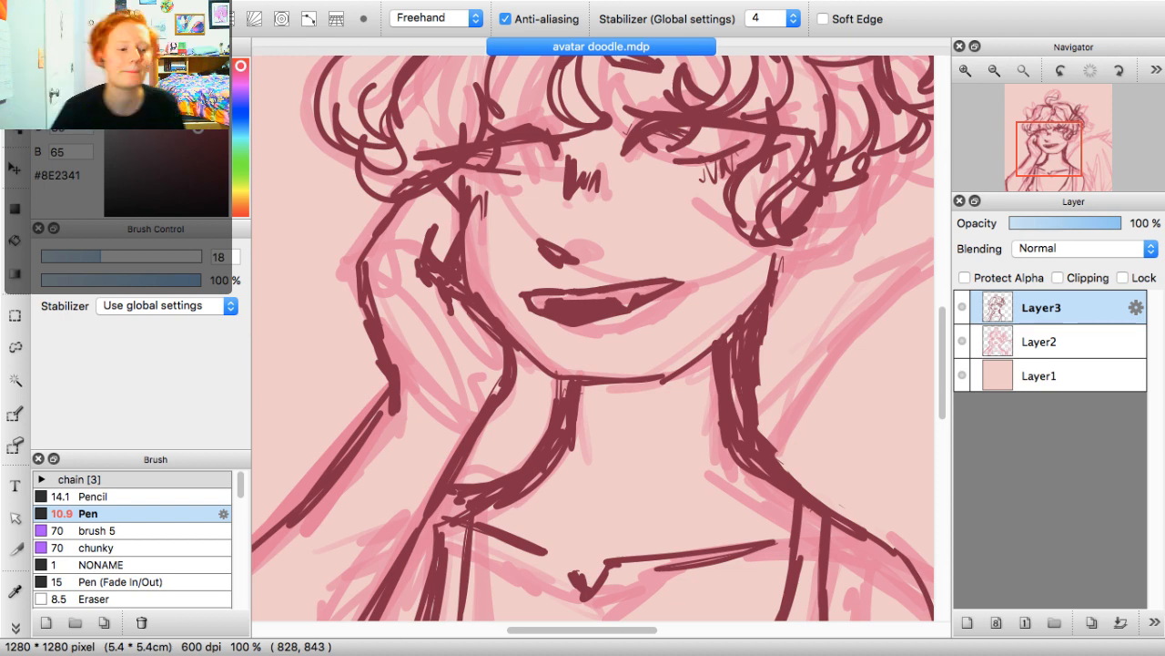
scroll(592, 339, down, 4)
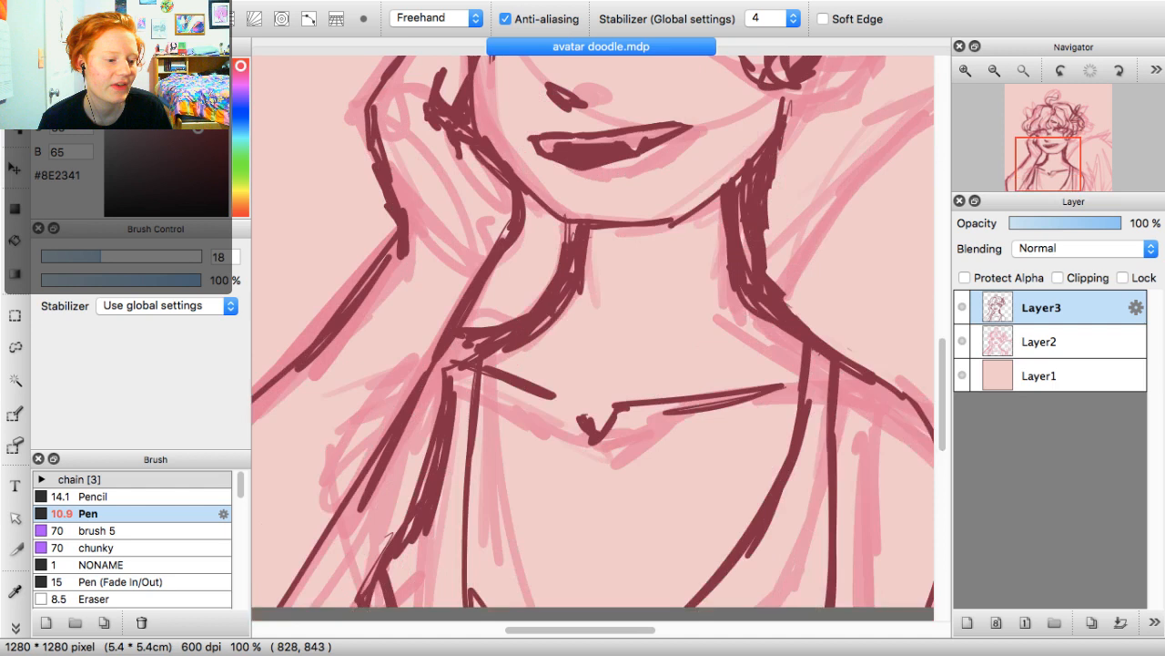
scroll(593, 339, left, 3)
scroll(593, 339, down, 1)
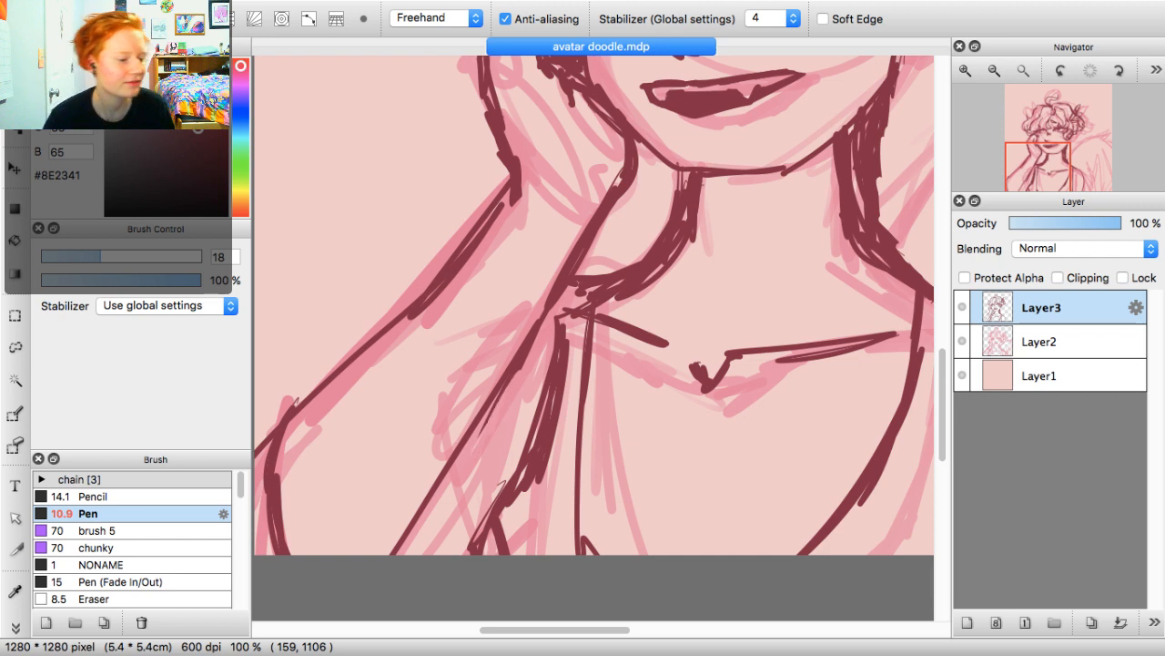
key(b)
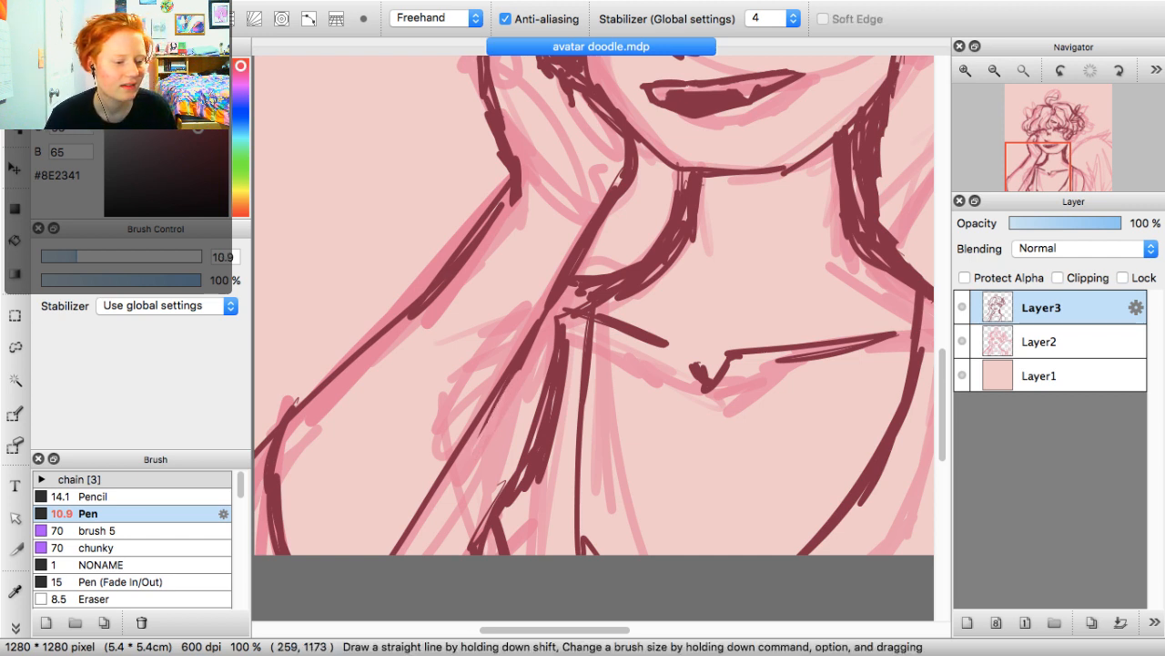
drag(421, 543, 507, 446)
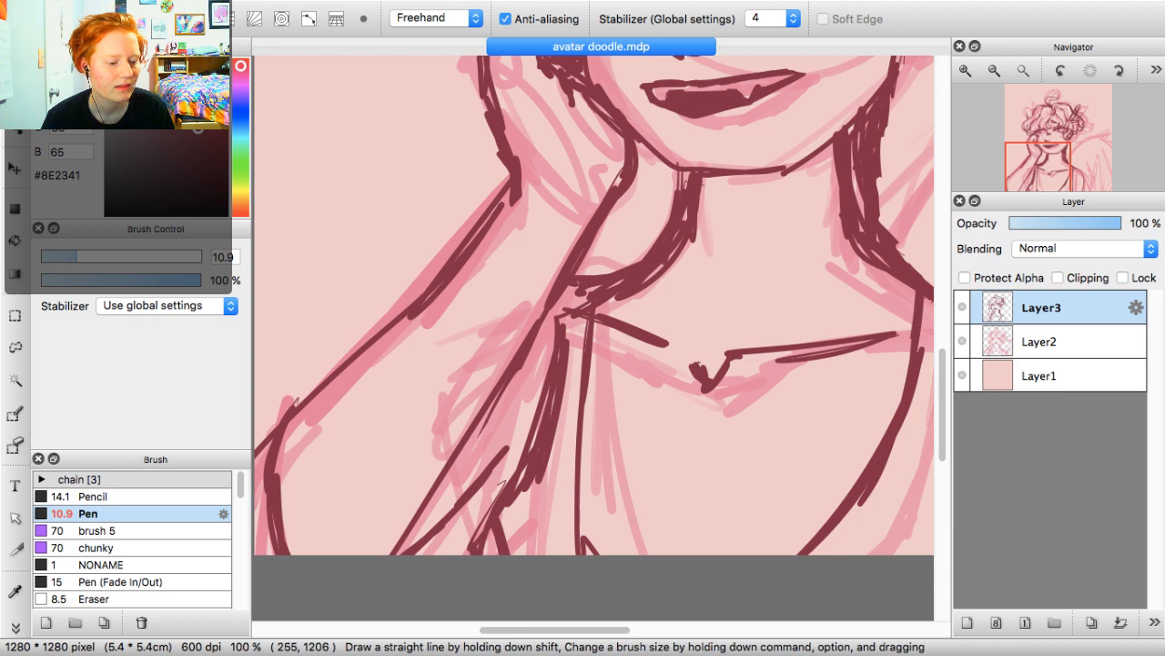
mouse_move(510, 477)
mouse_down()
mouse_move(521, 422)
mouse_move(491, 477)
mouse_up()
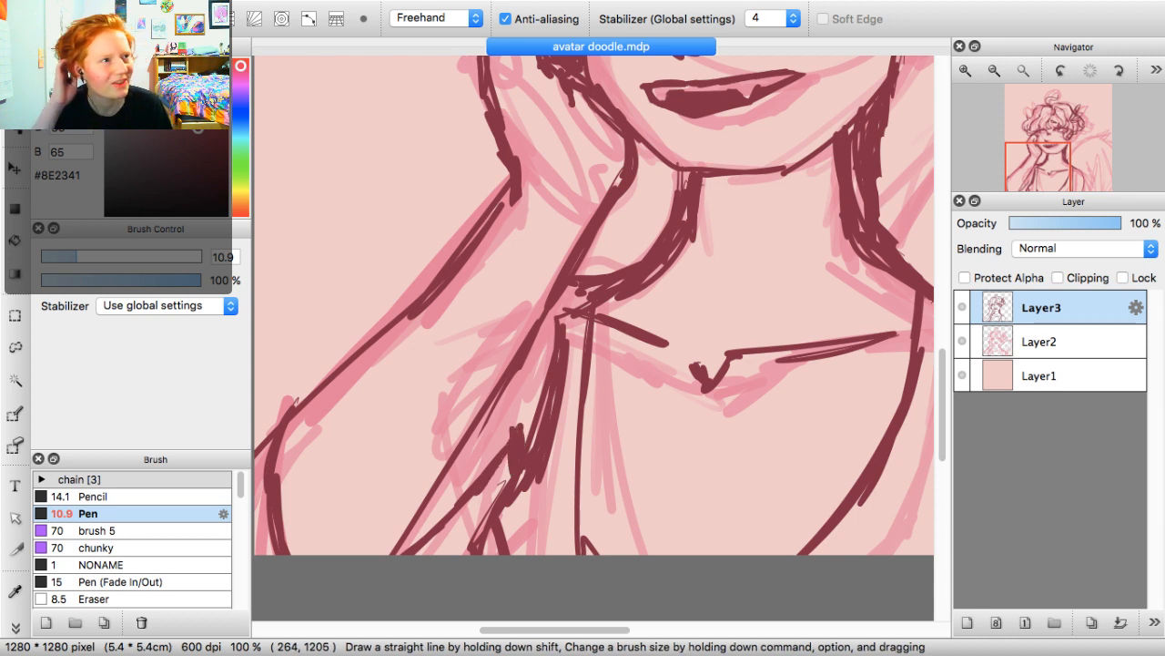
Ink the missing second eyebrow as a thin slanted wedge between the hair strands above the eye nearest the resting hand
drag(1044, 161, 1060, 148)
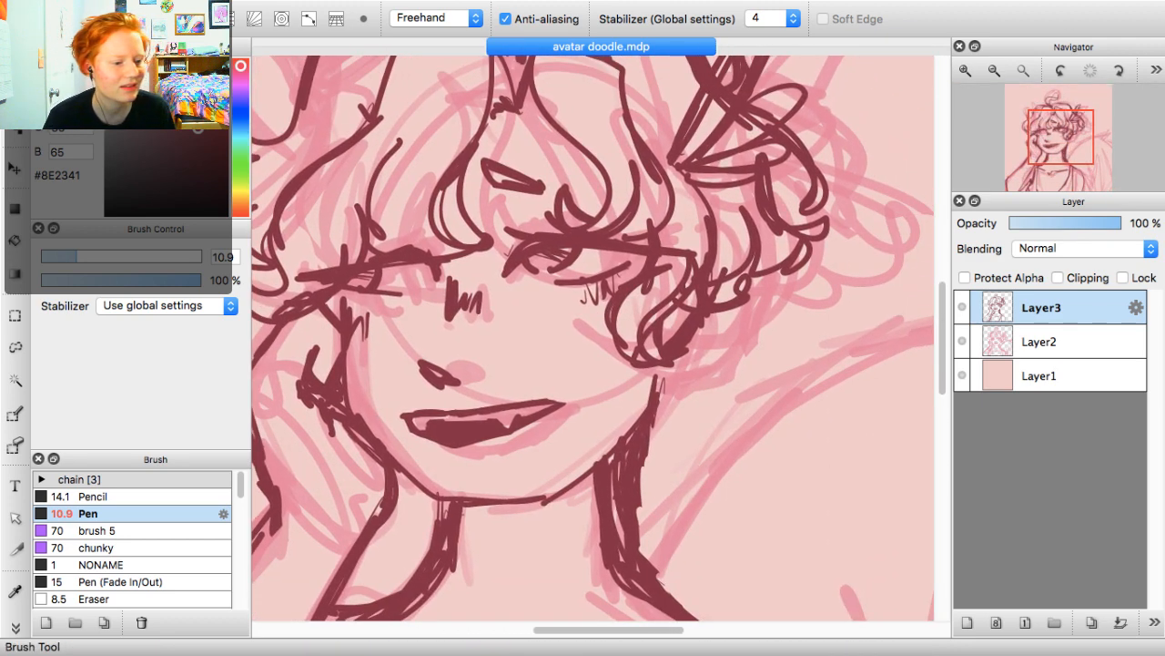
drag(1054, 132, 1051, 141)
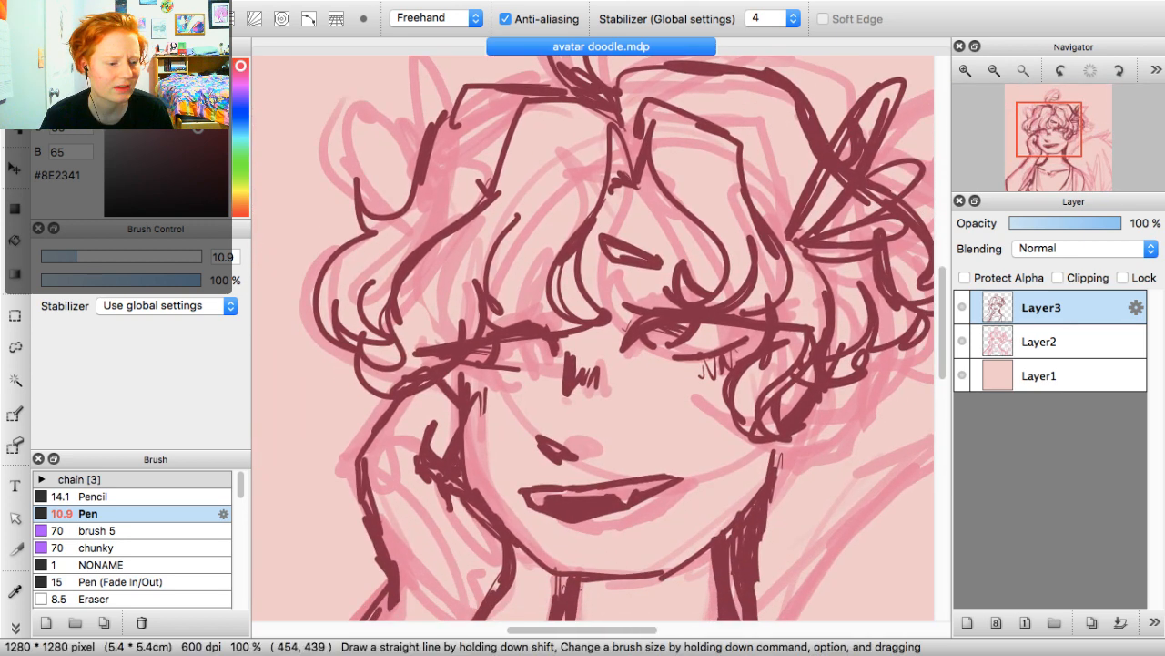
drag(554, 241, 498, 280)
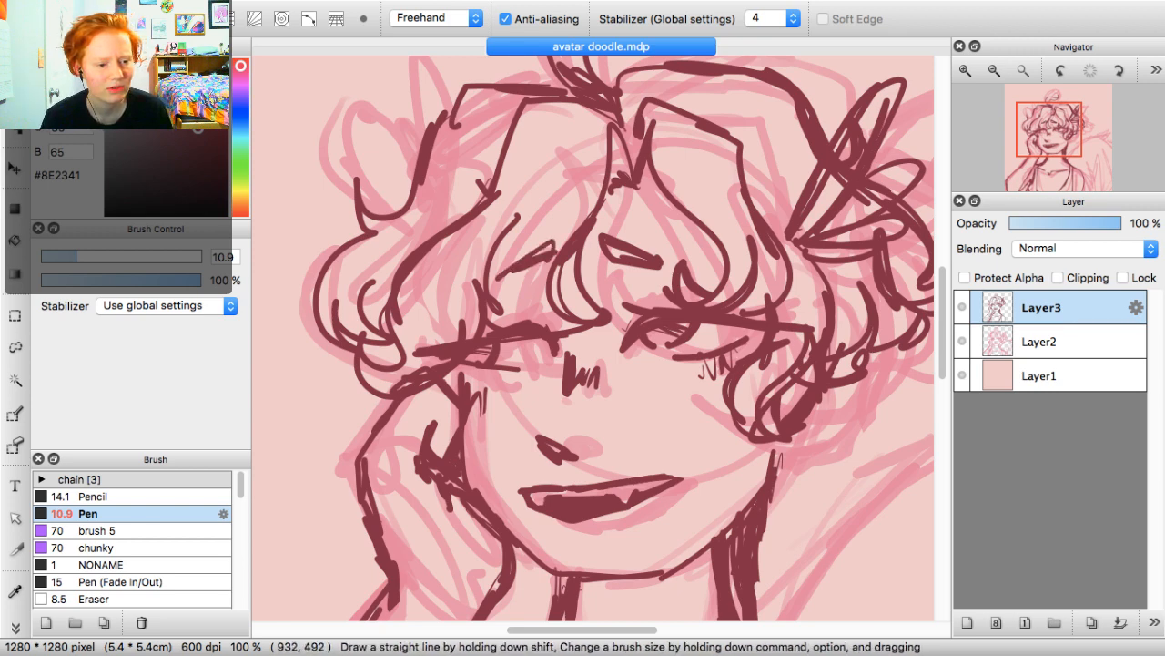
Duplicate the dark red line layer Layer3 and hide the lower copy
click(994, 70)
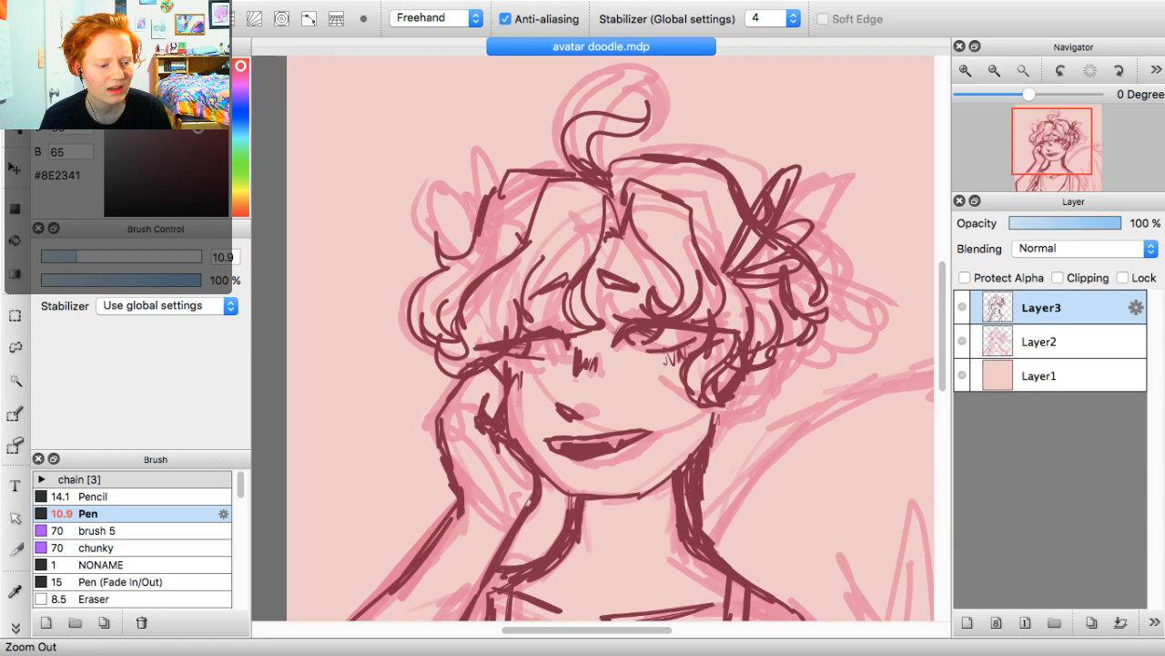
click(994, 71)
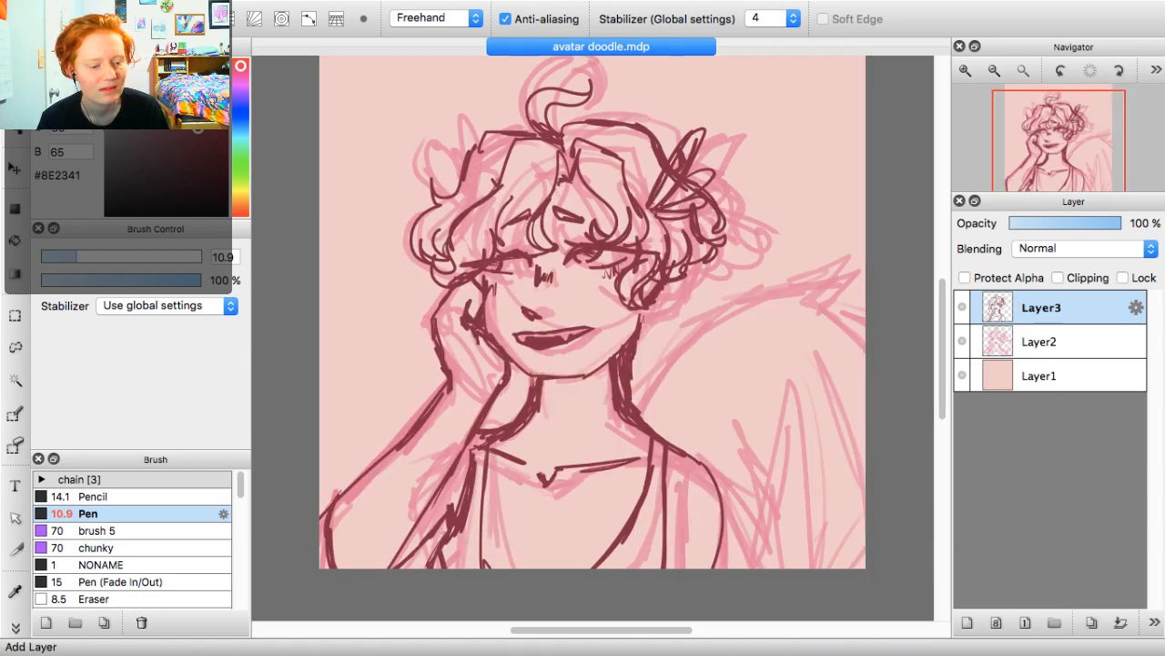
click(1092, 622)
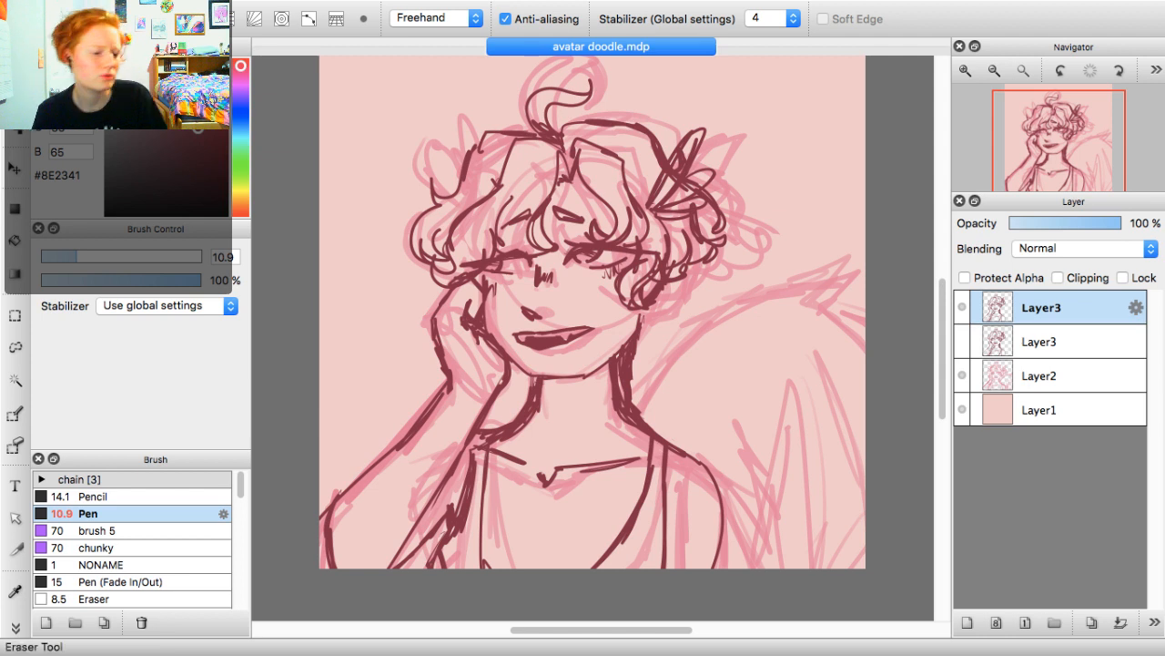
Erase the dark lines of both eyes from the upper Layer3 copy with the eraser at size 18
click(14, 102)
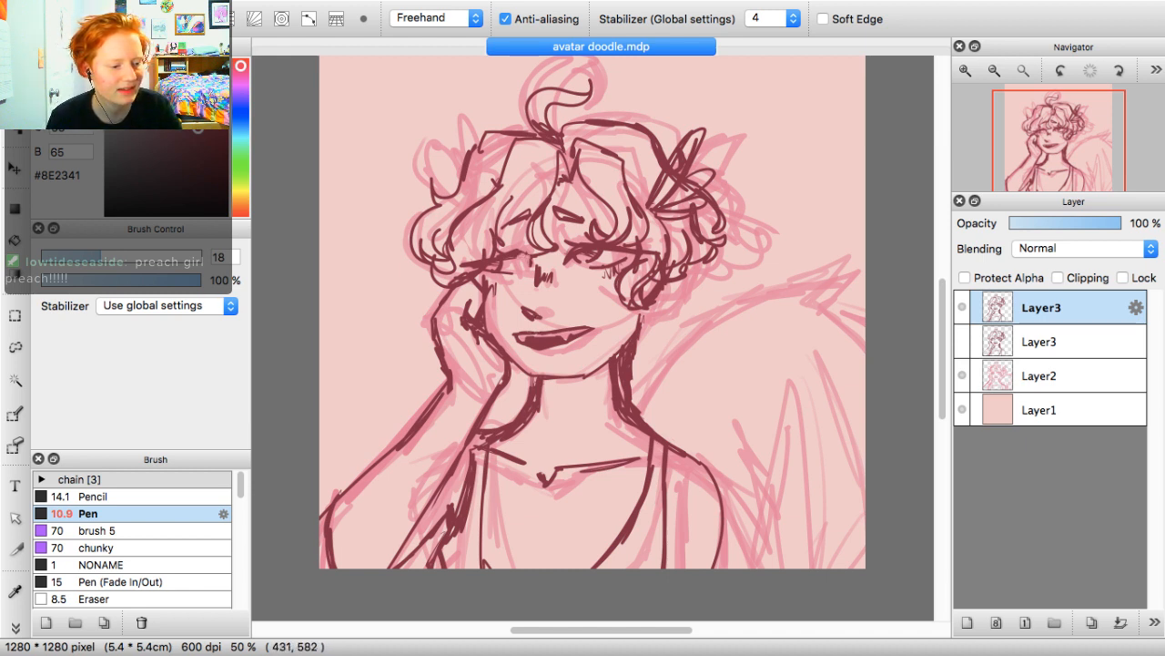
mouse_move(531, 265)
mouse_down()
mouse_move(517, 254)
mouse_move(462, 264)
mouse_up()
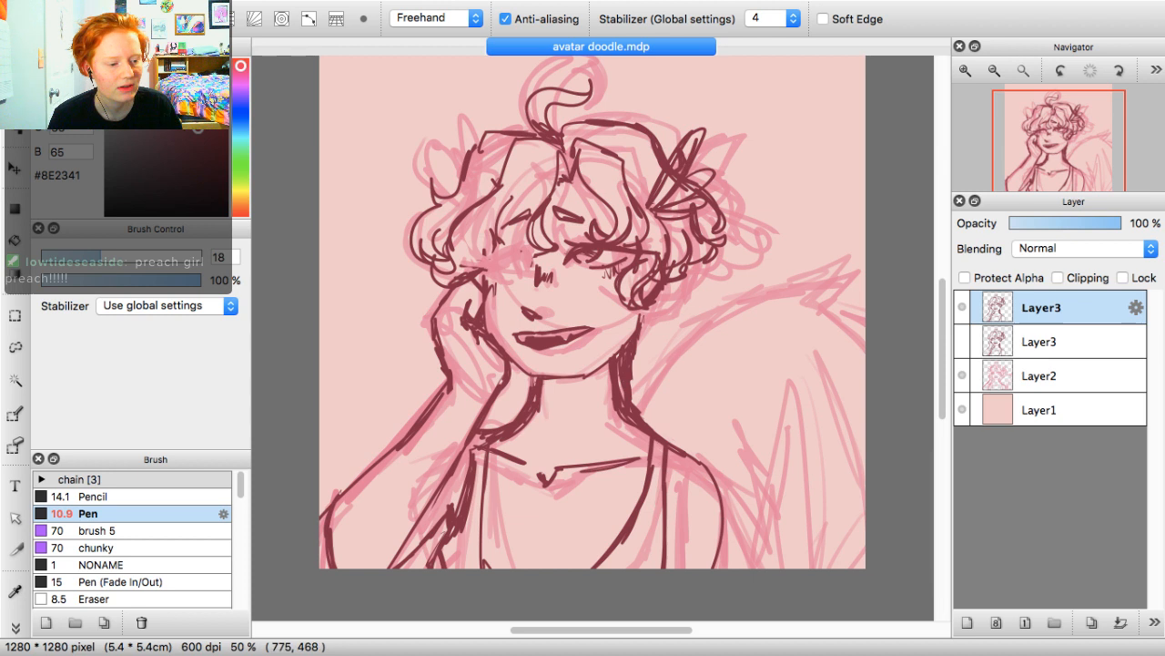
mouse_move(585, 250)
mouse_down()
mouse_move(572, 253)
mouse_move(623, 248)
mouse_move(597, 254)
mouse_move(616, 266)
mouse_move(628, 250)
mouse_move(617, 271)
mouse_up()
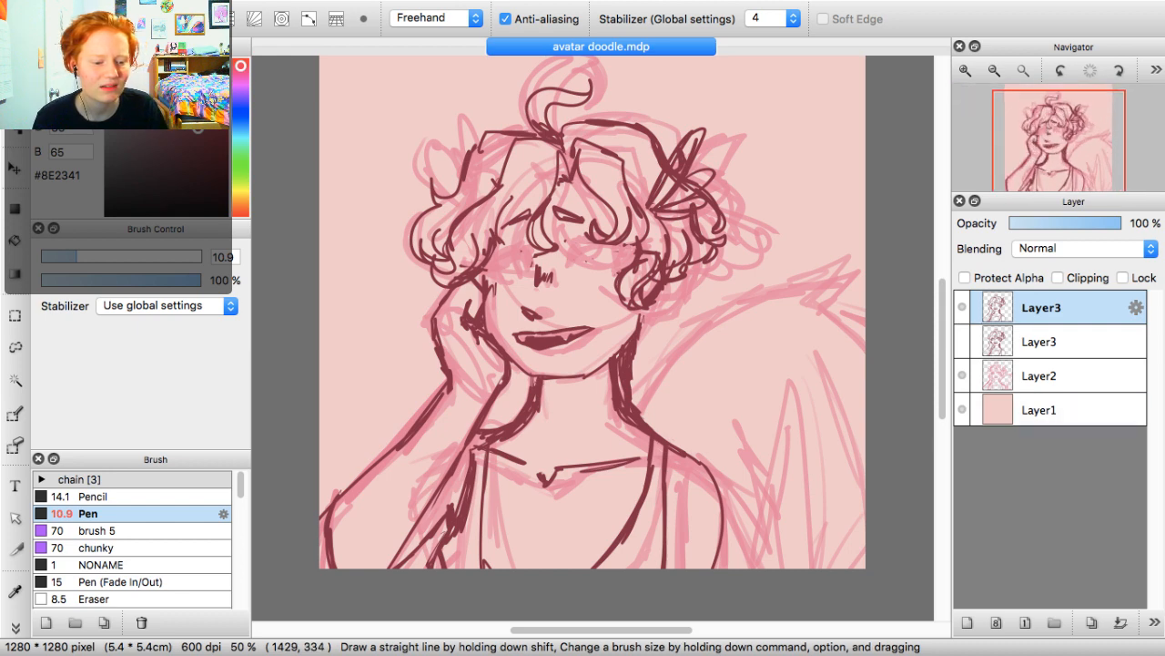
Add a new layer and ink the upper lash line of the eye farther from the resting hand with the size 10.9 pen
click(968, 623)
click(966, 71)
click(1052, 164)
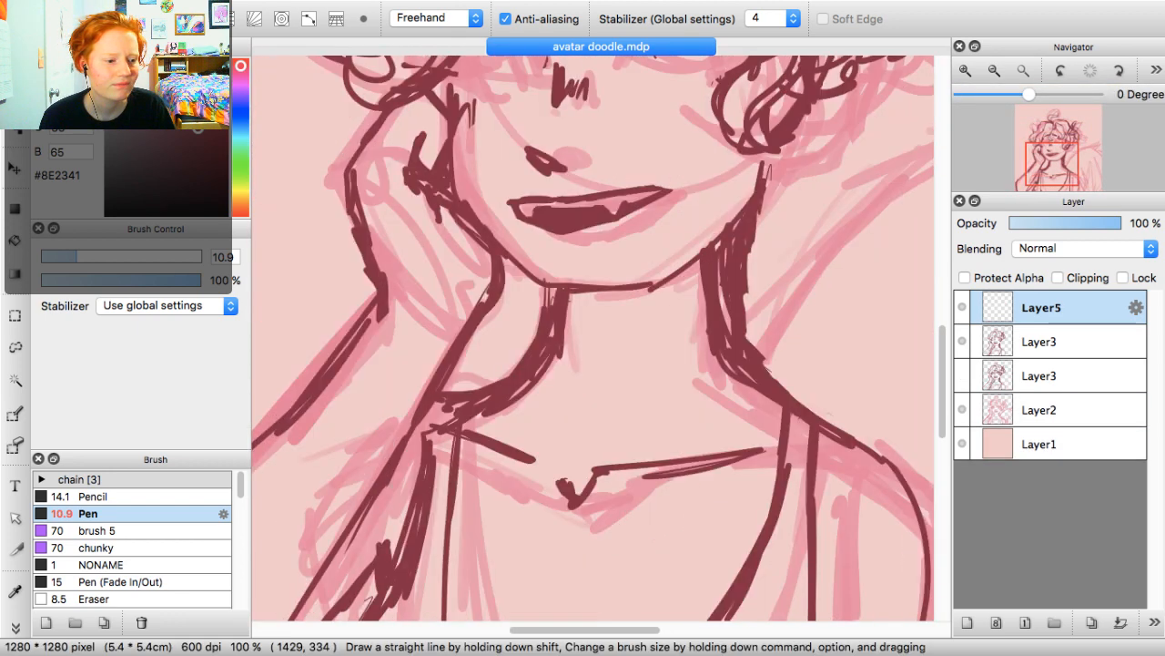
drag(1053, 163, 1055, 150)
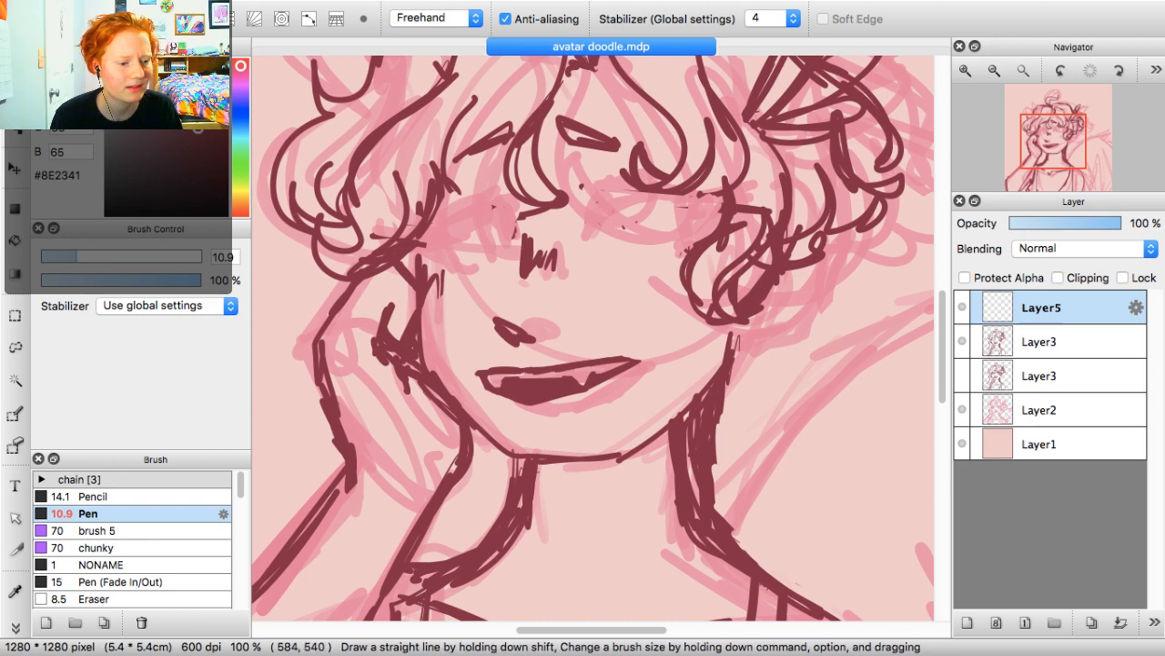
mouse_move(583, 231)
mouse_down()
mouse_move(661, 182)
mouse_move(794, 203)
mouse_up()
mouse_move(724, 215)
mouse_down()
mouse_move(677, 244)
mouse_move(702, 234)
mouse_up()
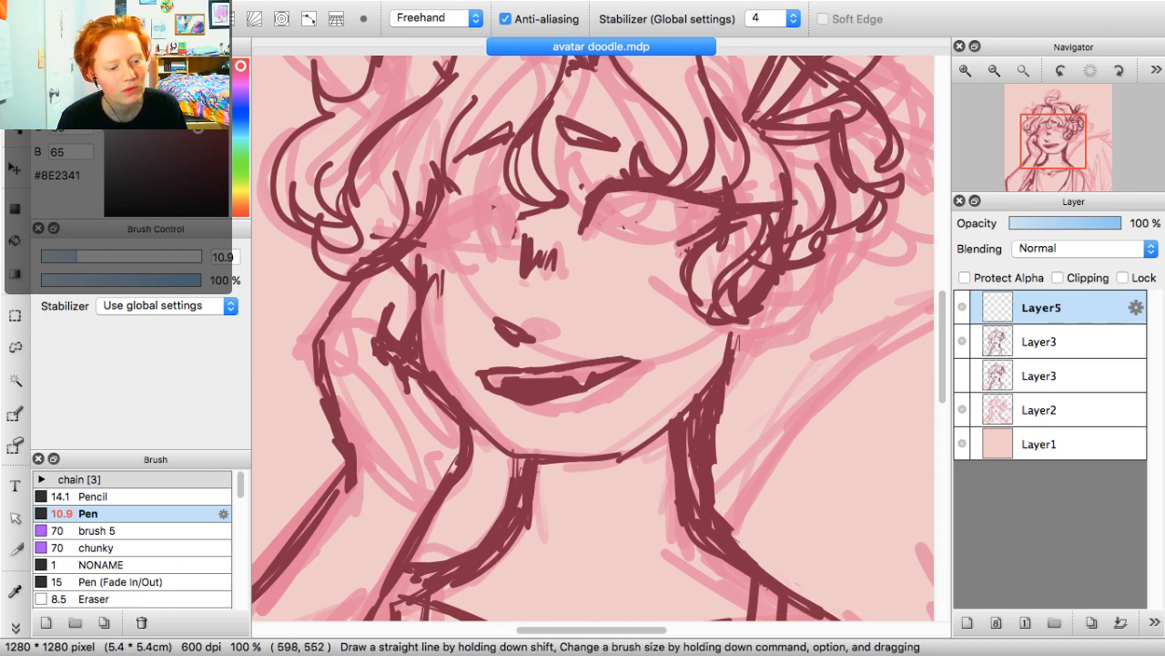
Thicken the inner corner and upper lid of that eye and shade its outer half under the lash line
drag(607, 201, 592, 244)
mouse_move(606, 217)
mouse_down()
mouse_move(635, 193)
mouse_move(679, 203)
mouse_move(656, 205)
mouse_up()
drag(650, 199, 717, 208)
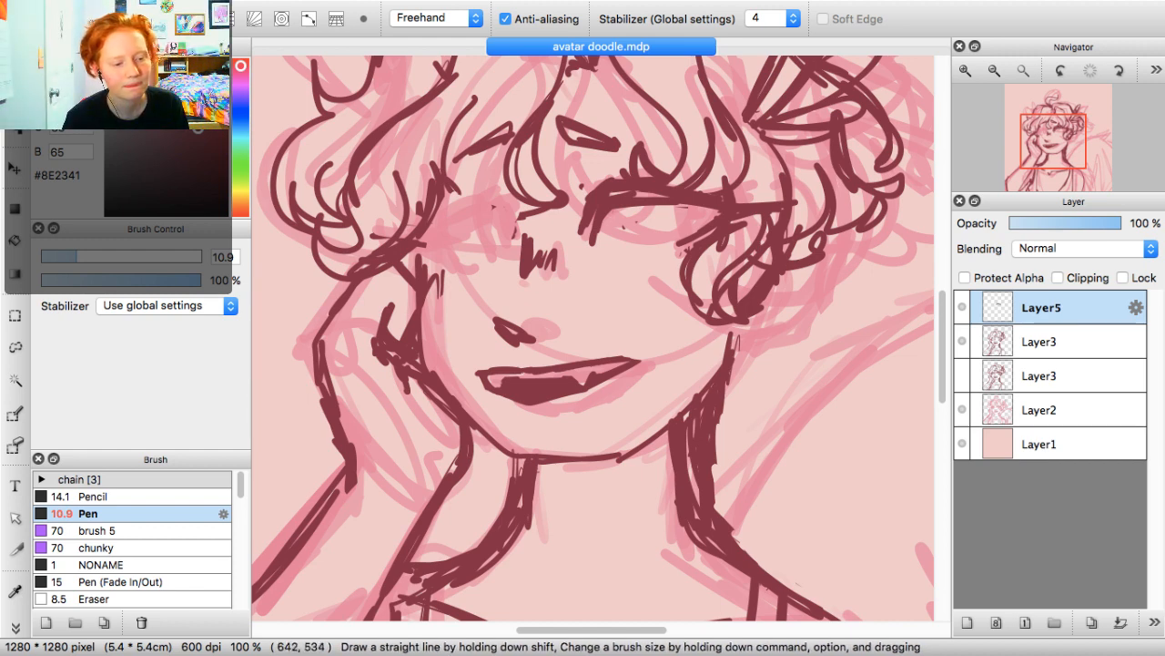
mouse_move(624, 204)
mouse_down()
mouse_move(719, 210)
mouse_move(679, 226)
mouse_move(687, 212)
mouse_move(688, 232)
mouse_up()
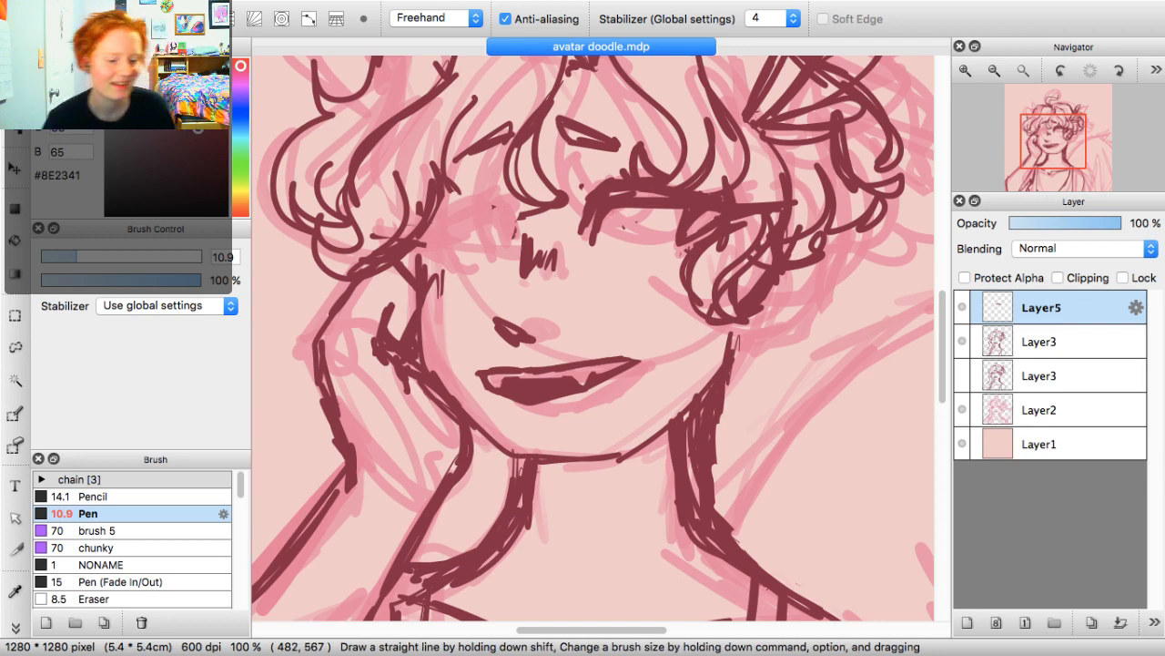
Paste a copy of the inked eye on its own layer, mirrored and scaled down to fit over the eye beside the resting hand
key(super+v)
key(super+t)
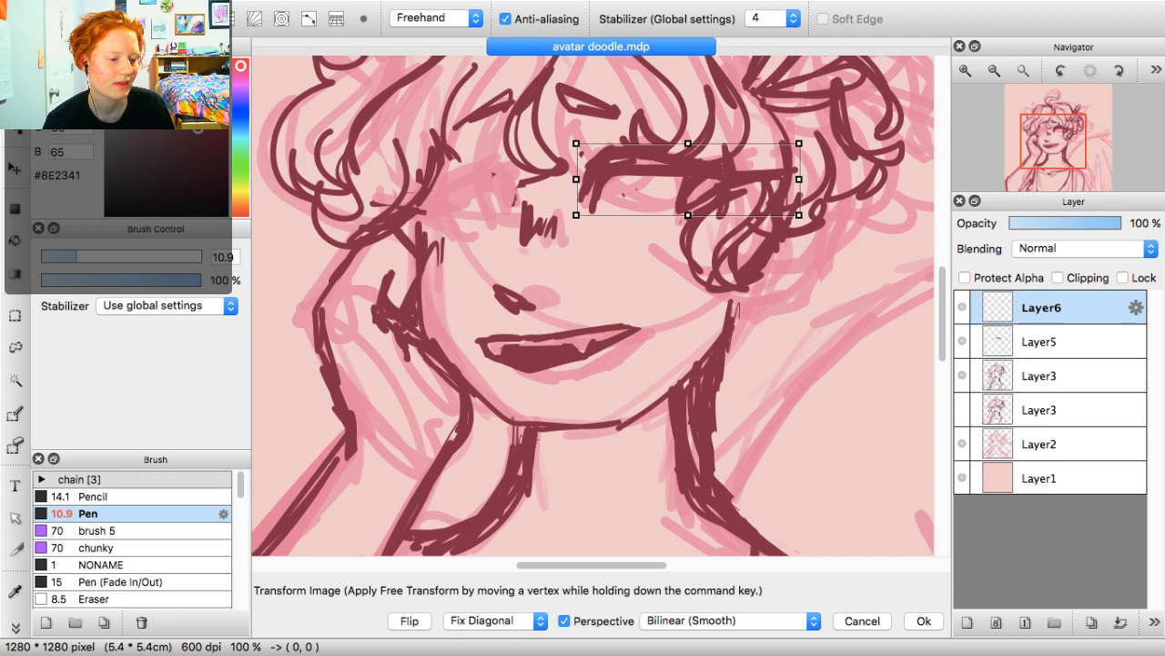
drag(687, 182, 415, 178)
drag(527, 139, 492, 150)
drag(415, 182, 434, 181)
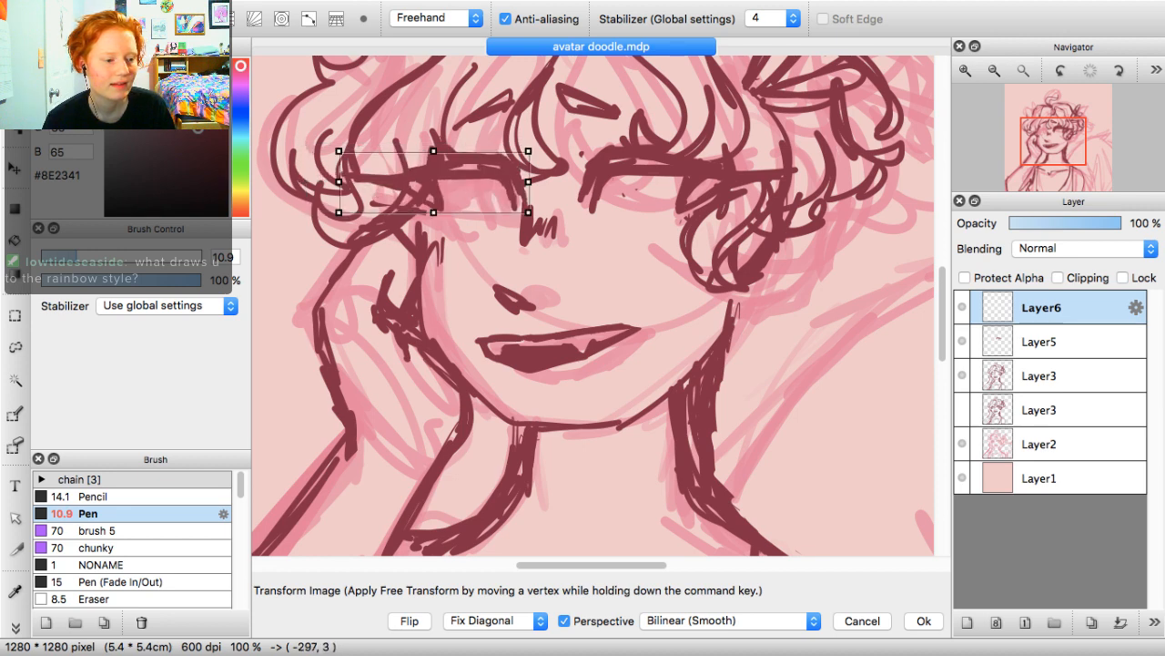
drag(528, 151, 506, 158)
drag(422, 186, 439, 219)
drag(439, 187, 438, 188)
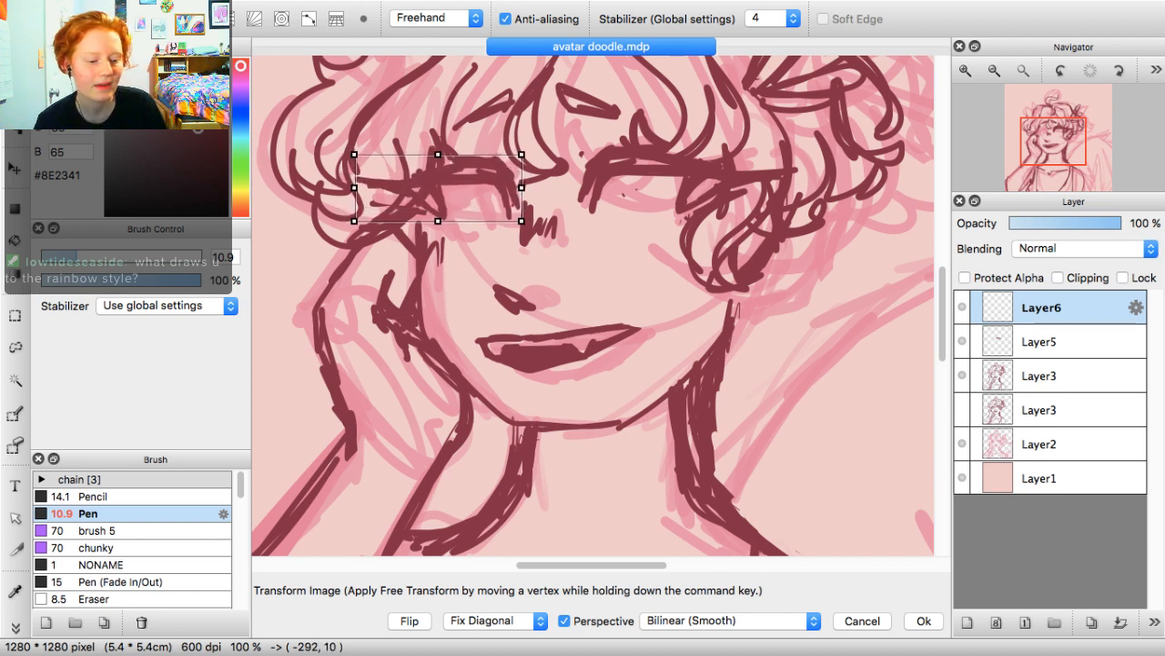
key(Return)
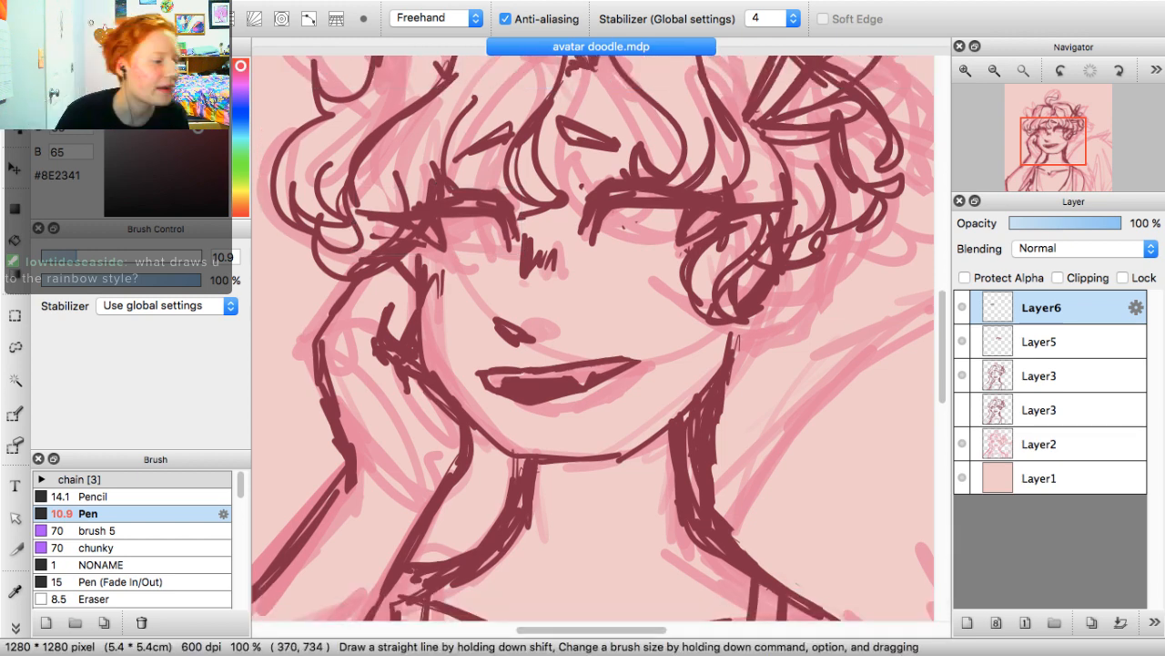
Clean up the underside of the mirrored eye with the size 18 eraser and ink dark irises in both eyes
key(e)
drag(446, 247, 436, 224)
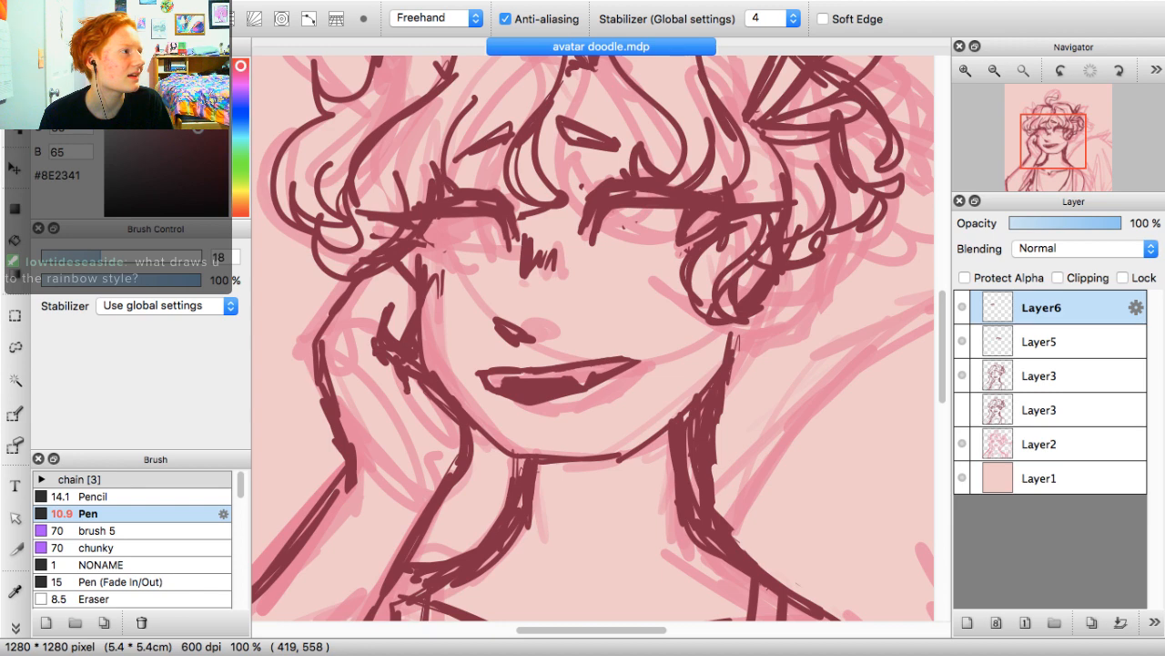
key(b)
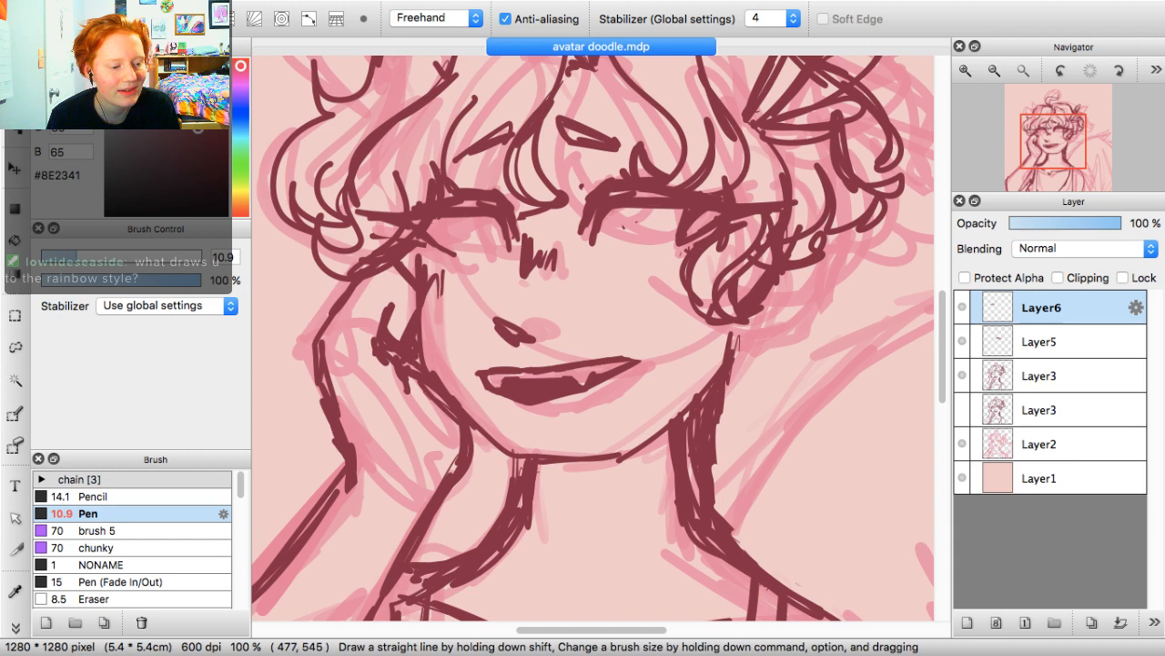
drag(483, 218, 492, 250)
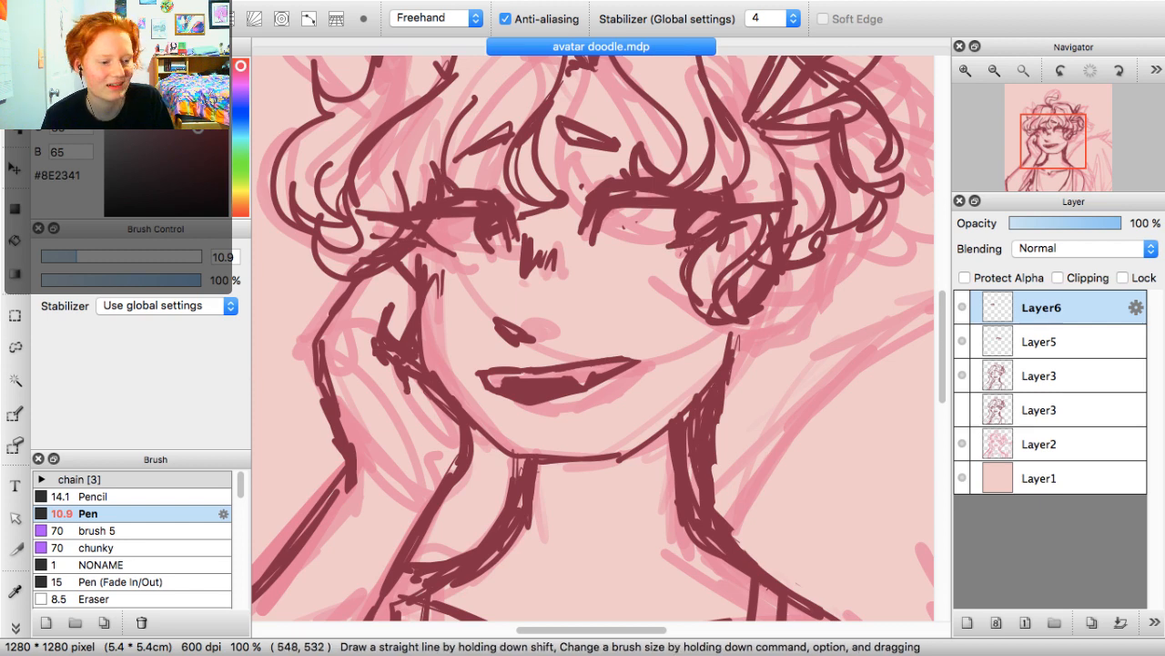
drag(628, 209, 599, 239)
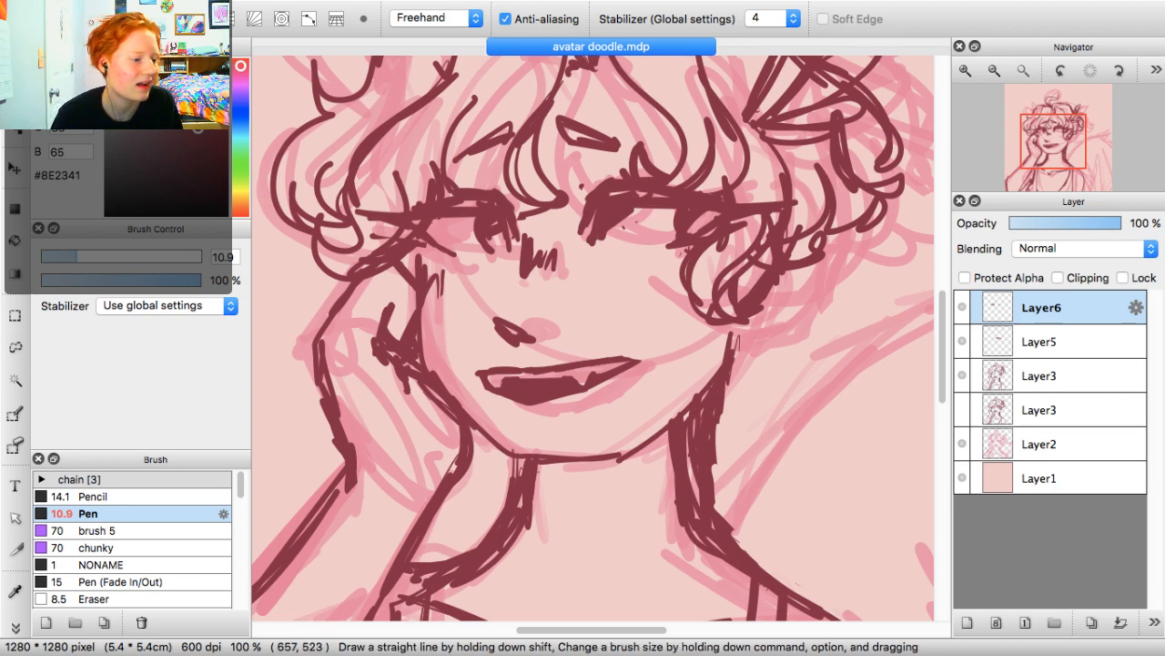
Trim the inner corner of the larger eye on Layer5 with the size 18 eraser and make Layer6 active again
key(e)
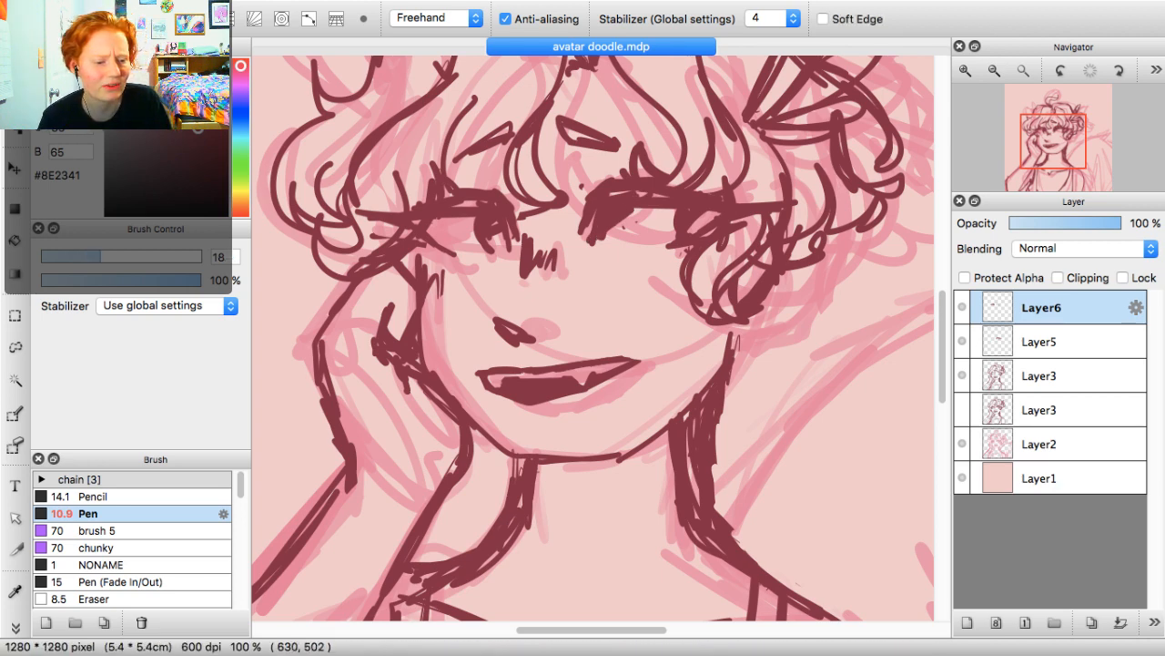
click(1041, 341)
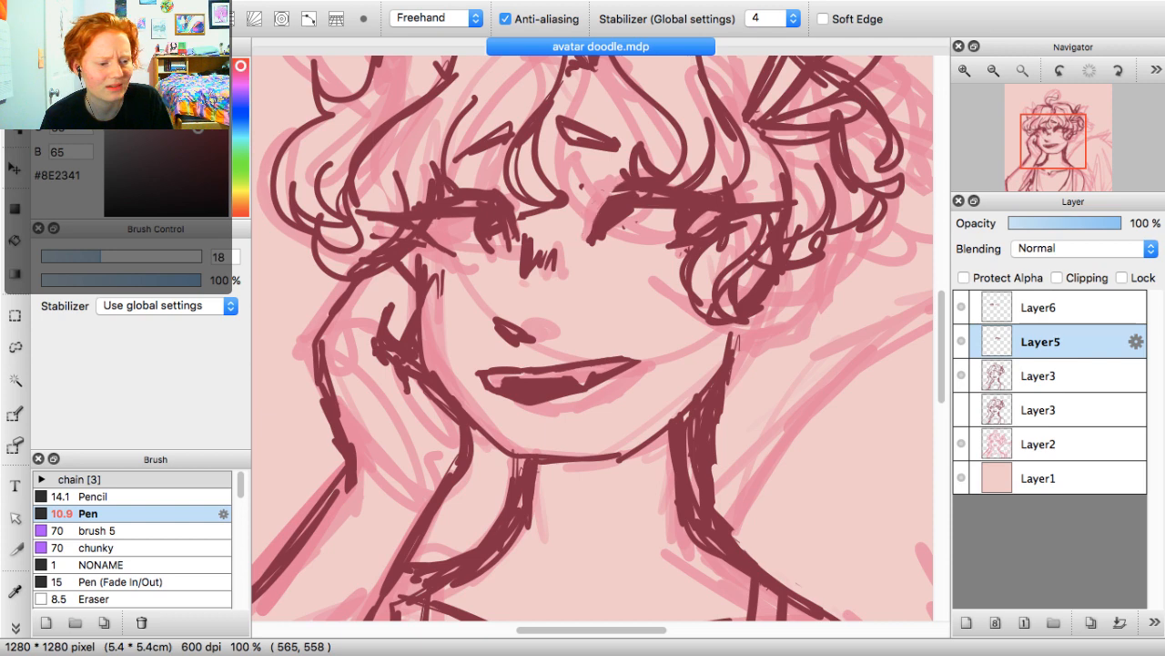
click(1039, 308)
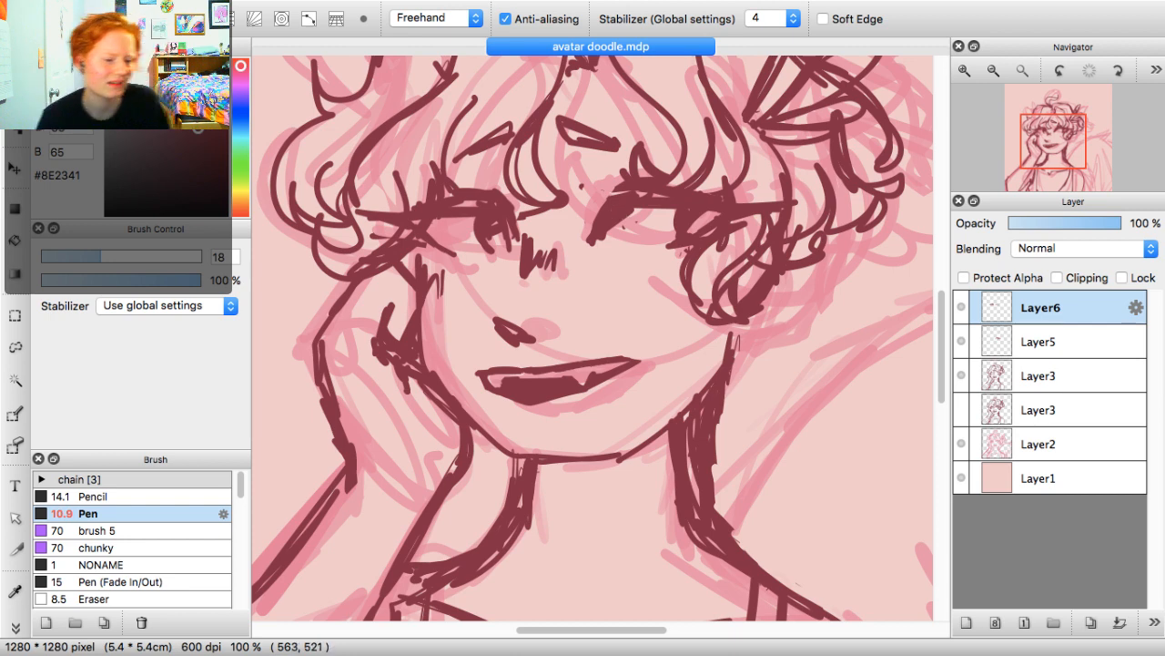
Fill the gap in the dark neck line just under the jaw with the size 10.9 pen
key(b)
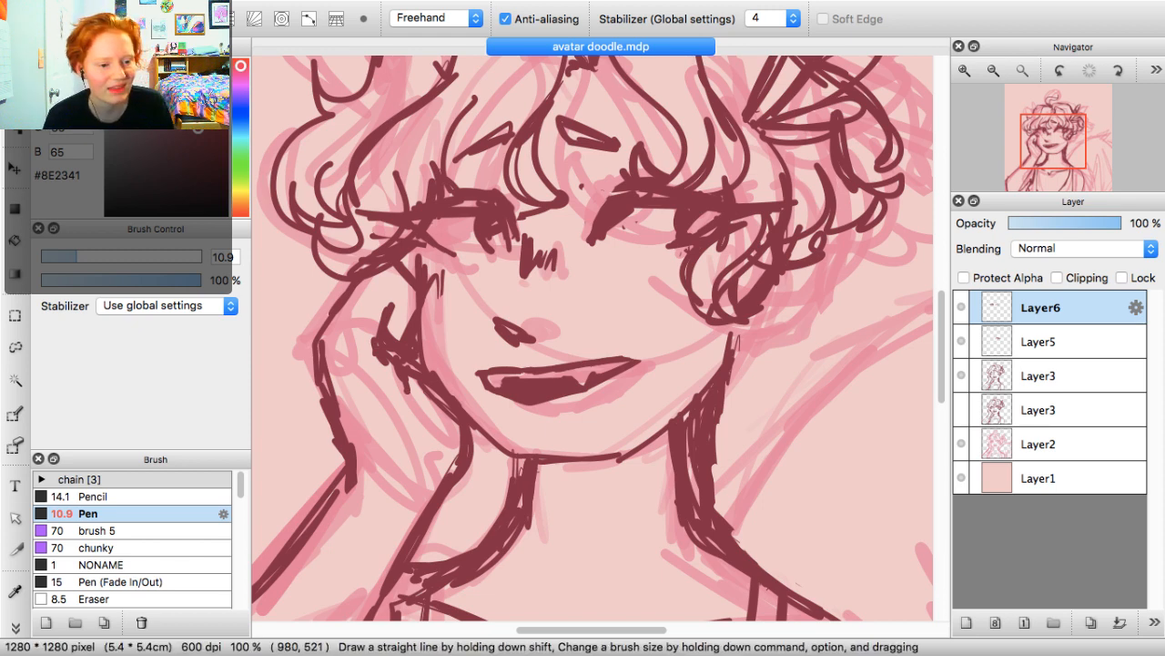
scroll(592, 337, down, 5)
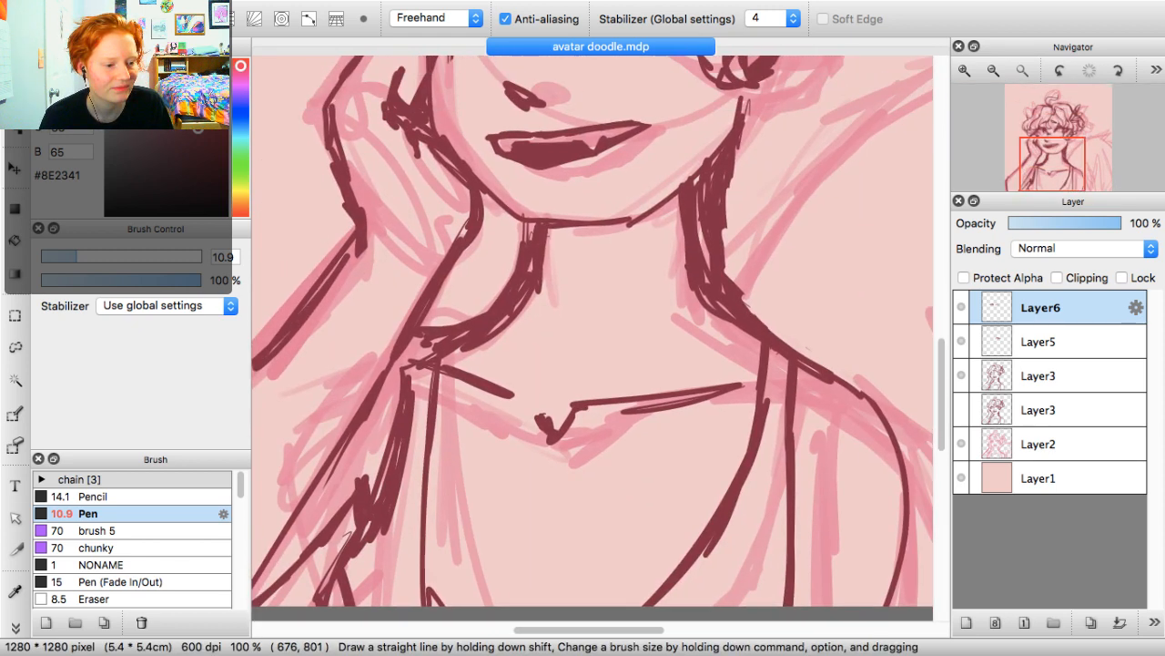
drag(530, 224, 528, 271)
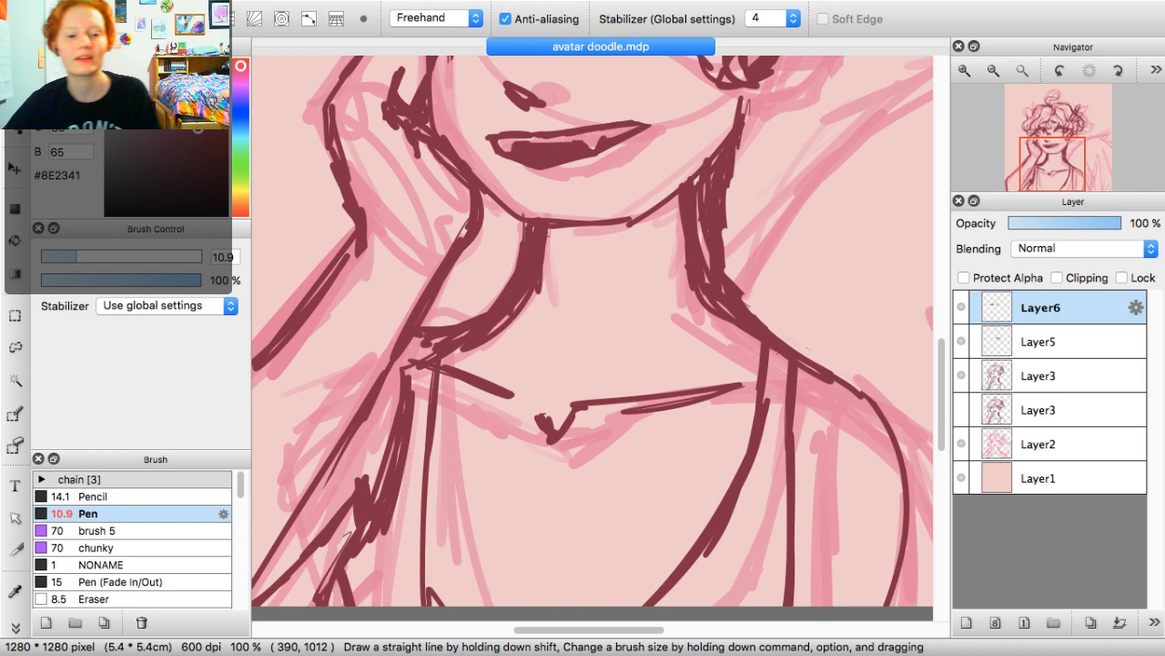
Ink short hatch marks on the cheek beside the side curl and extend the dark underside of the nose
scroll(592, 337, up, 10)
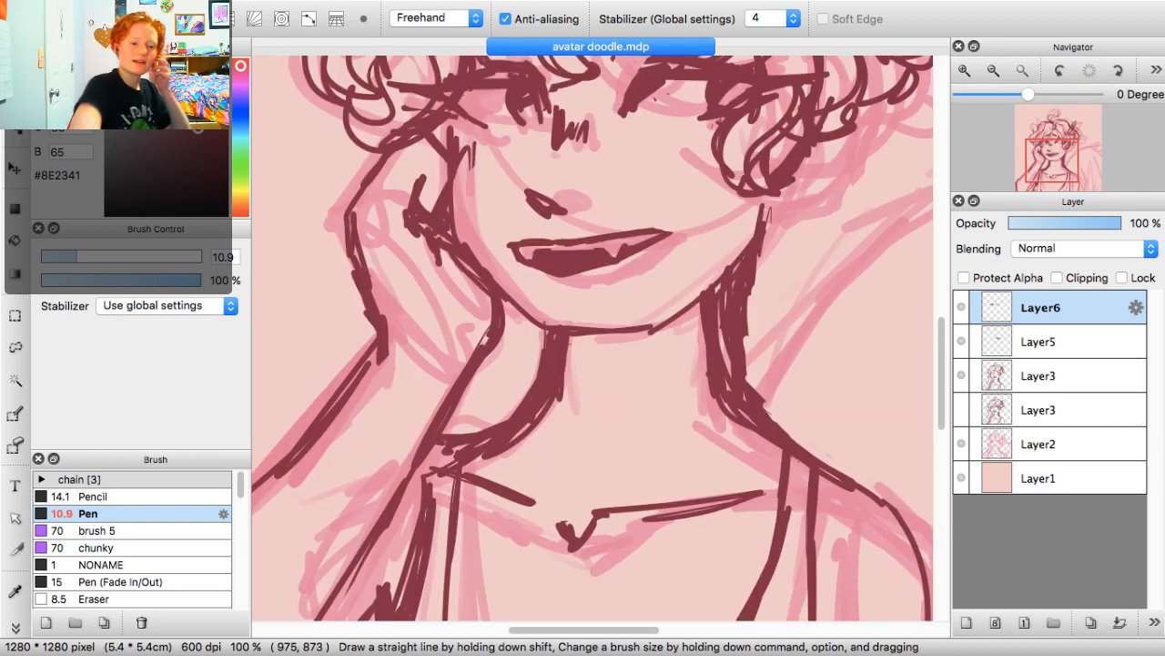
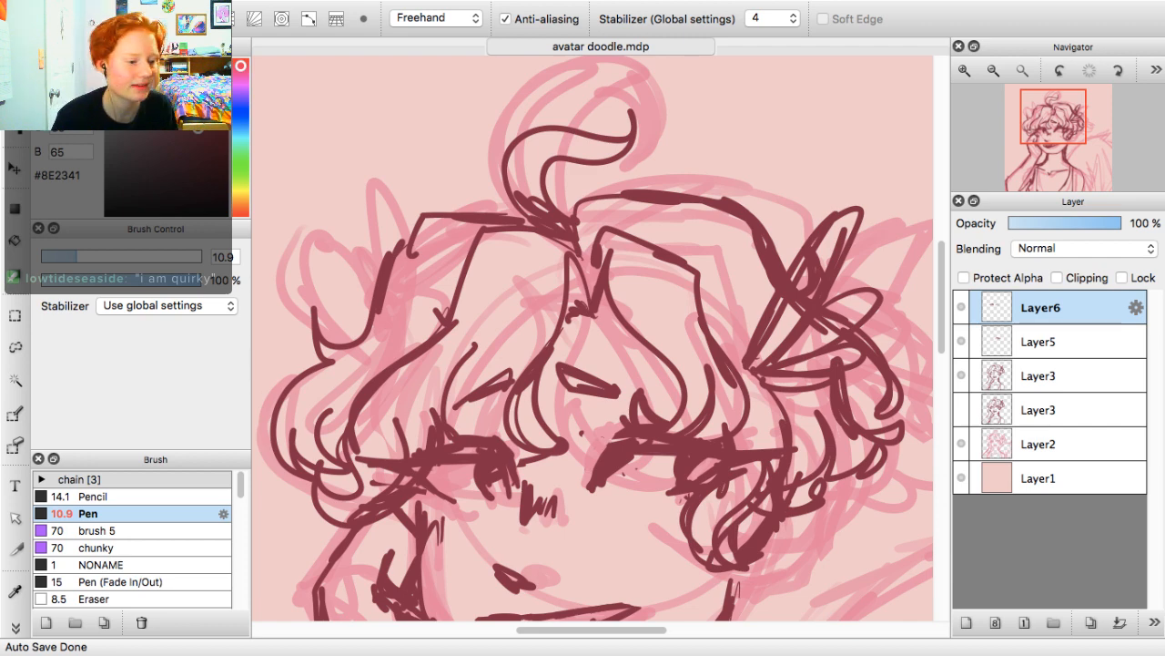
scroll(592, 336, down, 10)
scroll(591, 337, up, 6)
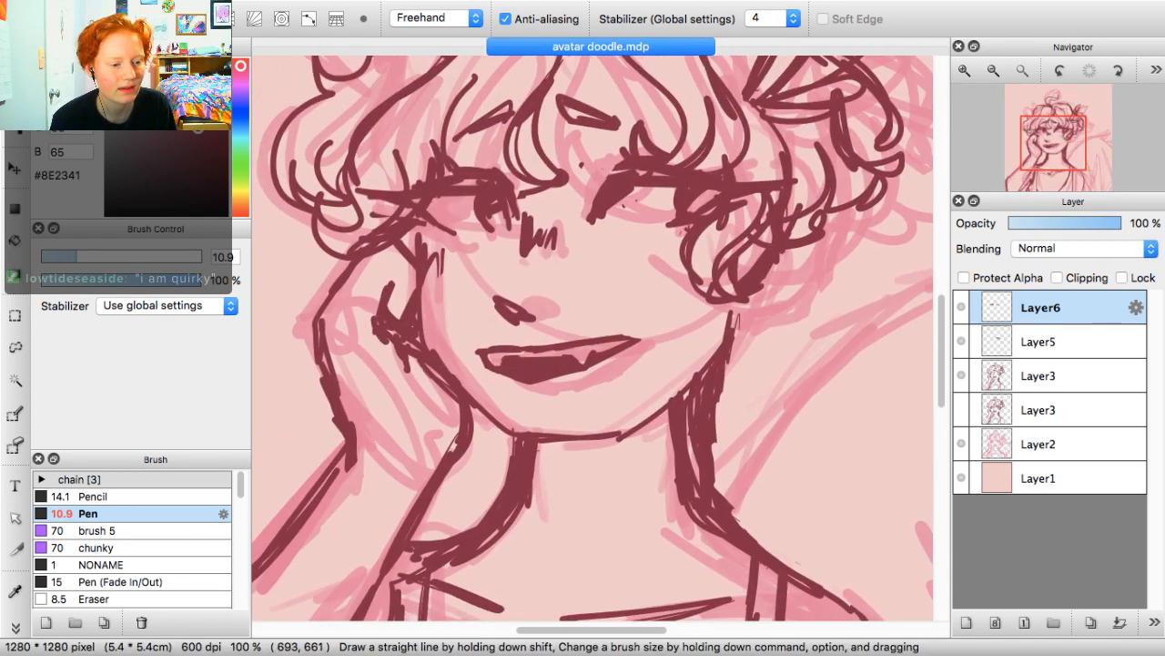
mouse_move(677, 235)
mouse_down()
mouse_move(679, 262)
mouse_move(702, 255)
mouse_up()
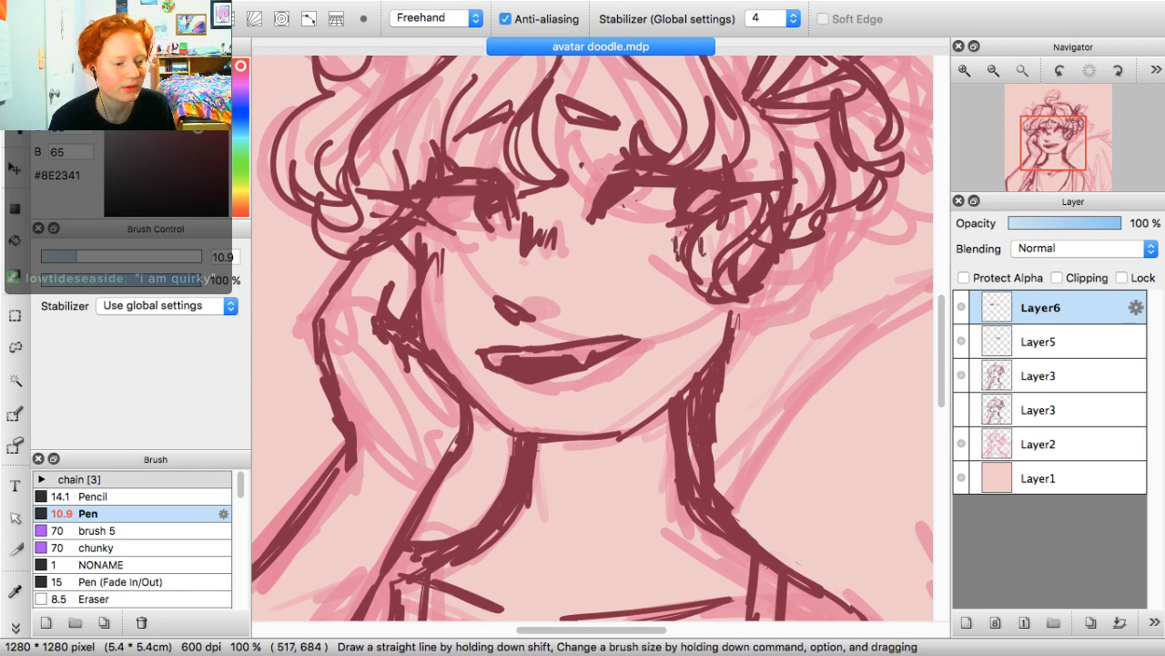
mouse_move(526, 298)
mouse_down()
mouse_move(549, 301)
mouse_move(521, 322)
mouse_move(555, 295)
mouse_up()
Ink the arched top of the wing behind the uncovered shoulder, its curled tip and the long feather lines down to the canvas edge
click(994, 70)
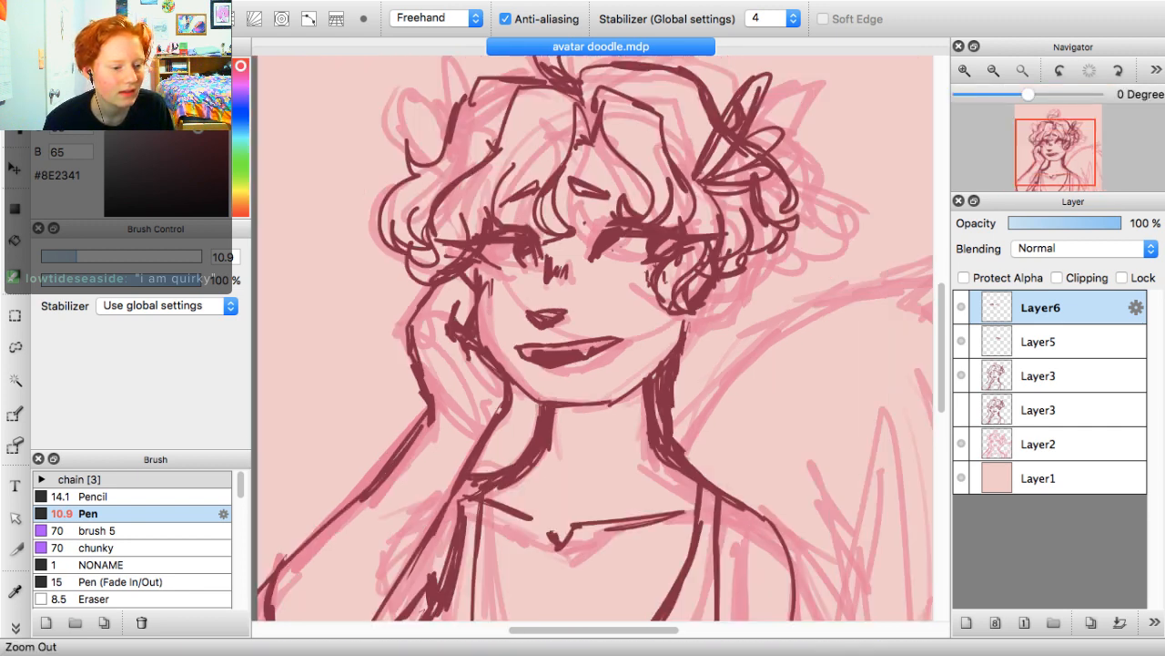
click(993, 70)
drag(762, 320, 741, 262)
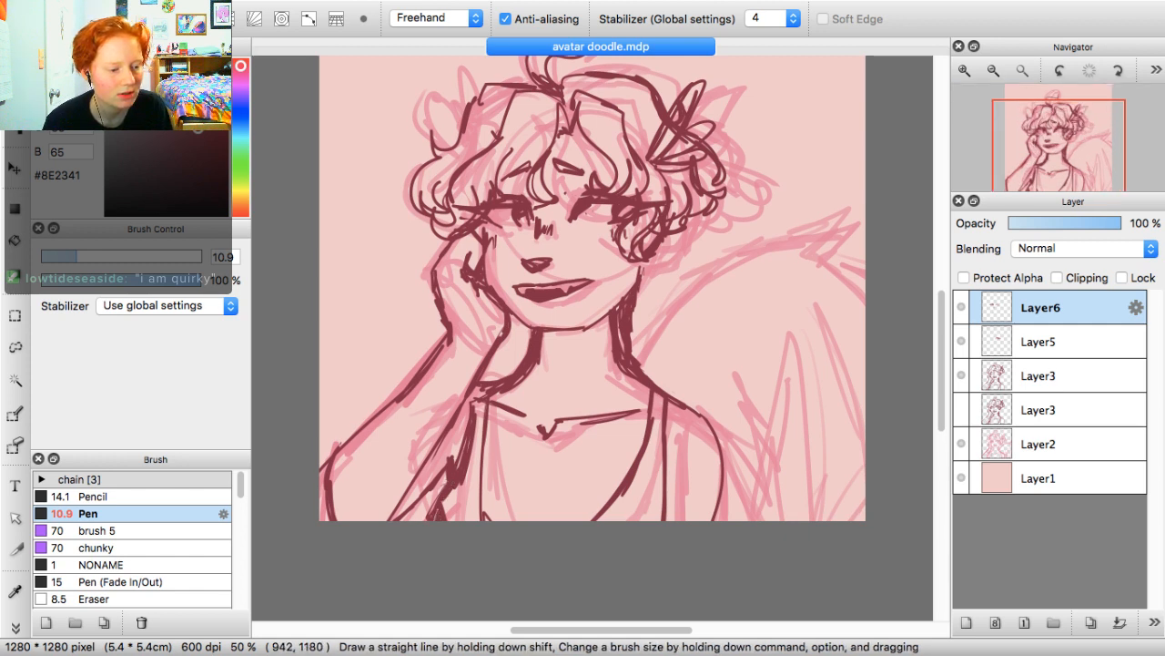
mouse_move(634, 350)
mouse_down()
mouse_move(733, 259)
mouse_move(792, 244)
mouse_move(856, 308)
mouse_move(860, 520)
mouse_up()
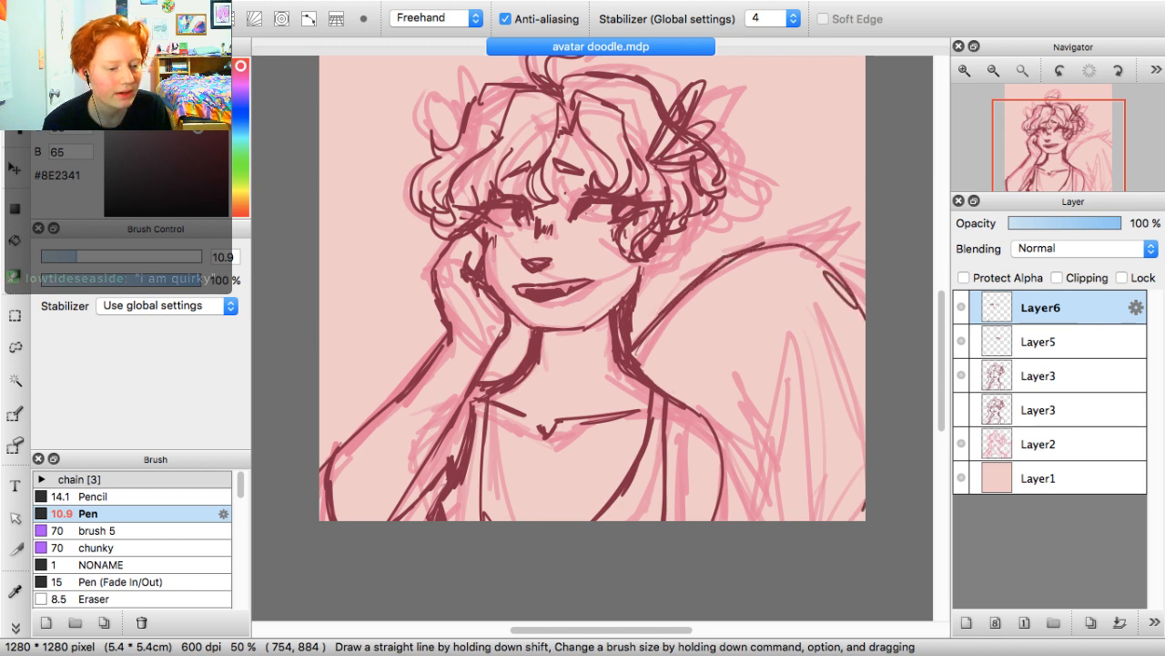
mouse_move(832, 367)
mouse_down()
mouse_move(833, 502)
mouse_move(812, 520)
mouse_up()
drag(836, 376, 801, 521)
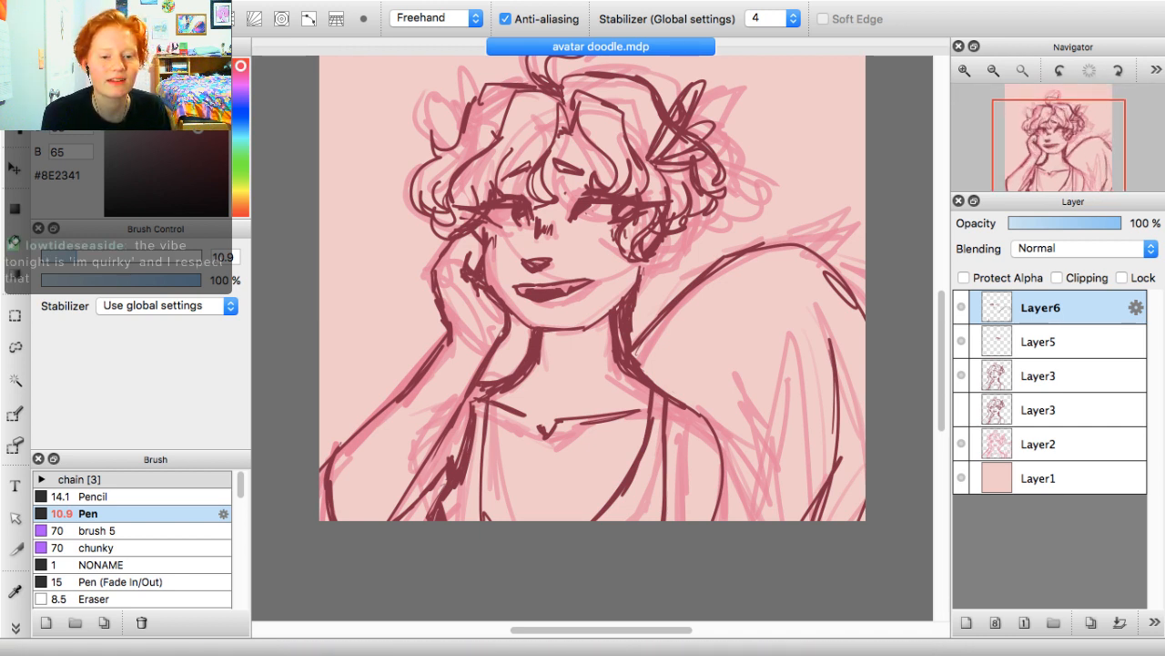
key(super+Tab)
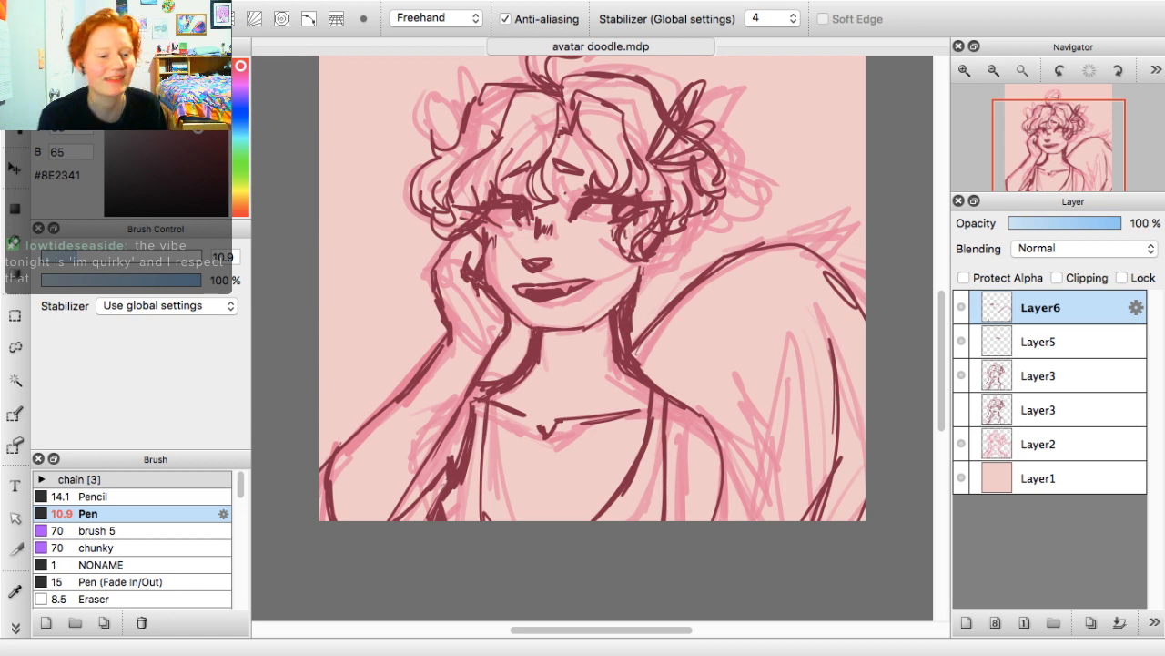
key(super+Tab)
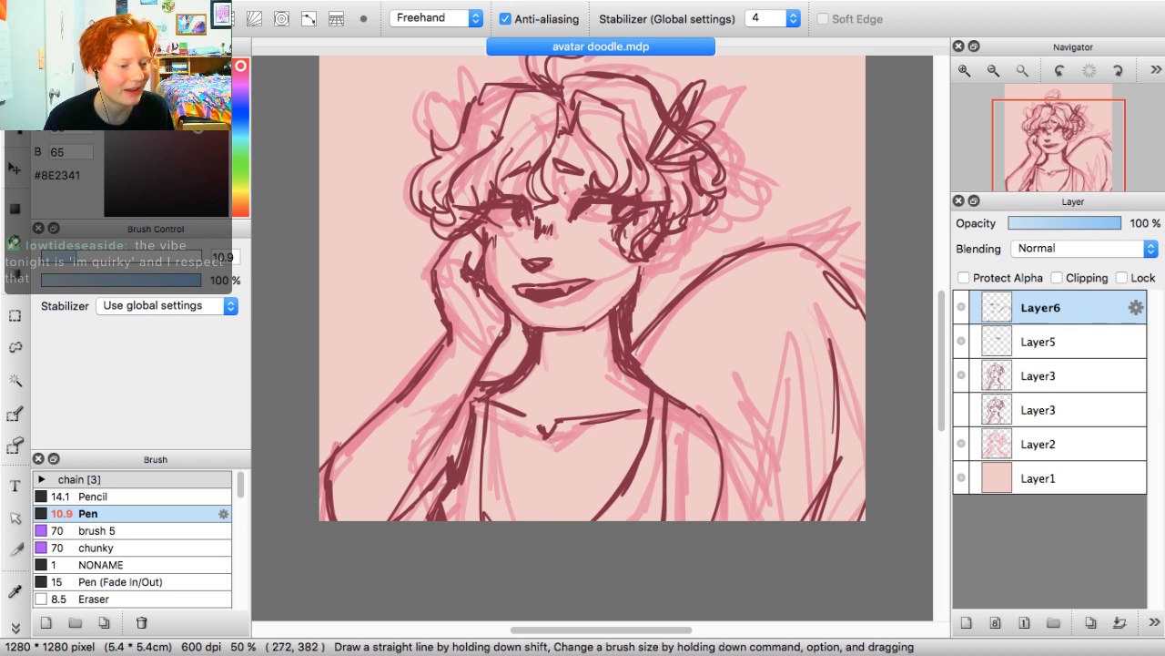
Ink the second wing's curved outer edge behind the raised arm, from the side curls down to the elbow
mouse_move(410, 224)
mouse_down()
mouse_move(419, 217)
mouse_move(344, 463)
mouse_up()
mouse_move(445, 241)
mouse_down()
mouse_move(412, 224)
mouse_move(399, 240)
mouse_up()
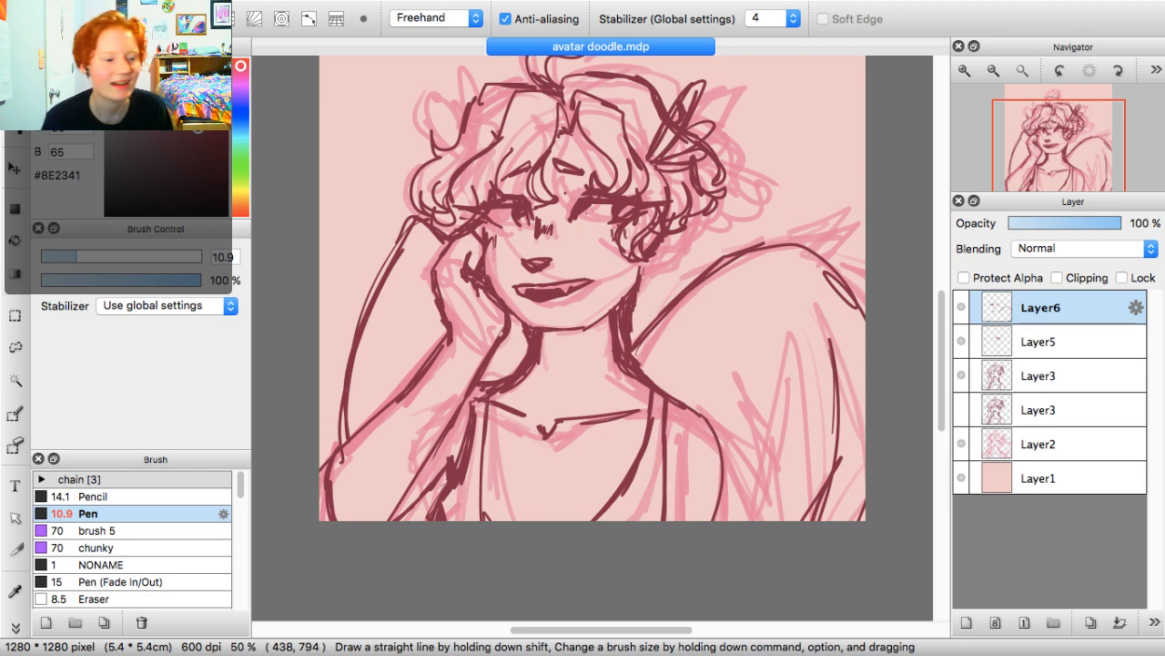
Toggle the visibility of Layer6, Layer5 and the upper Layer3 to check which strokes each one holds
drag(1050, 146, 1061, 157)
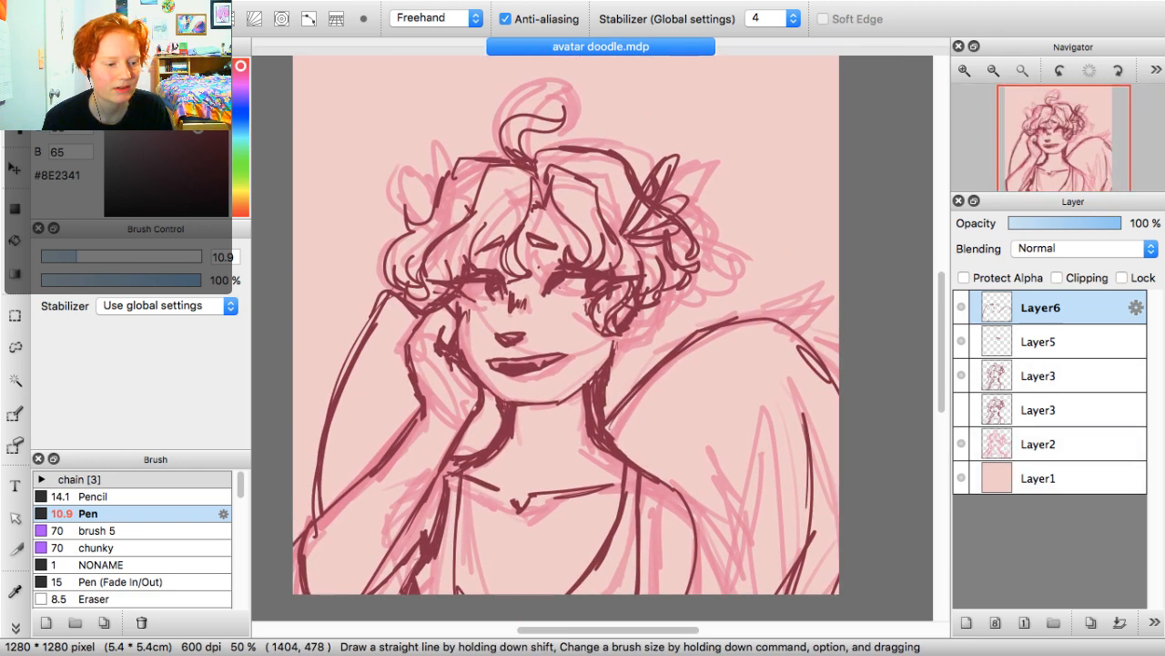
click(961, 308)
click(962, 308)
click(961, 342)
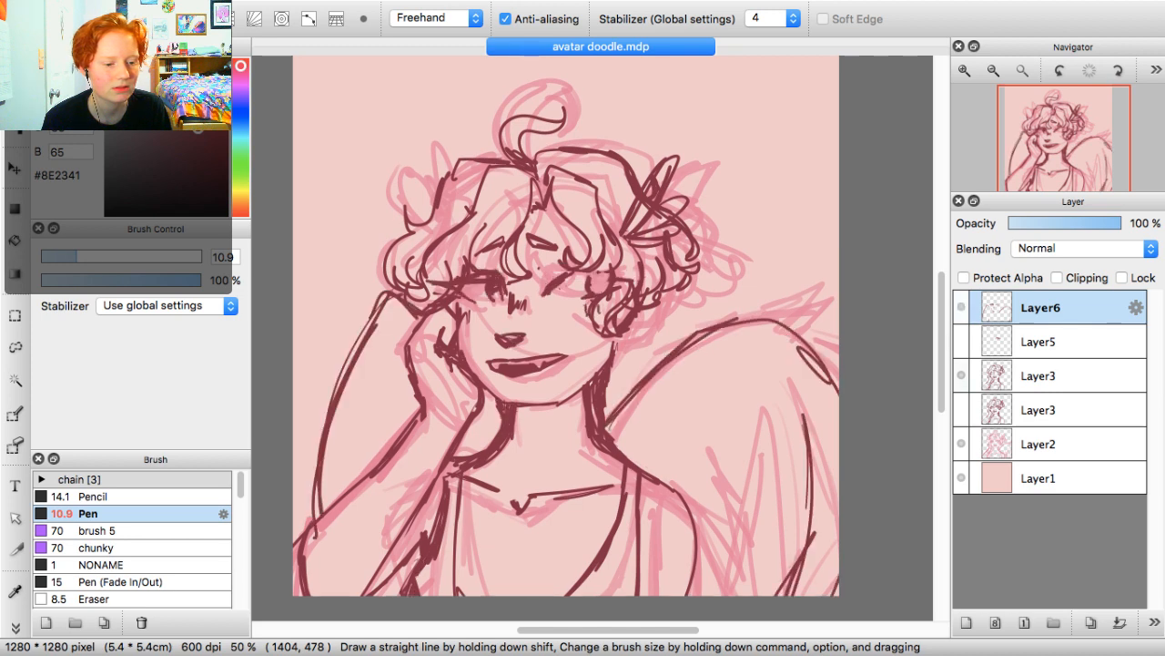
click(961, 375)
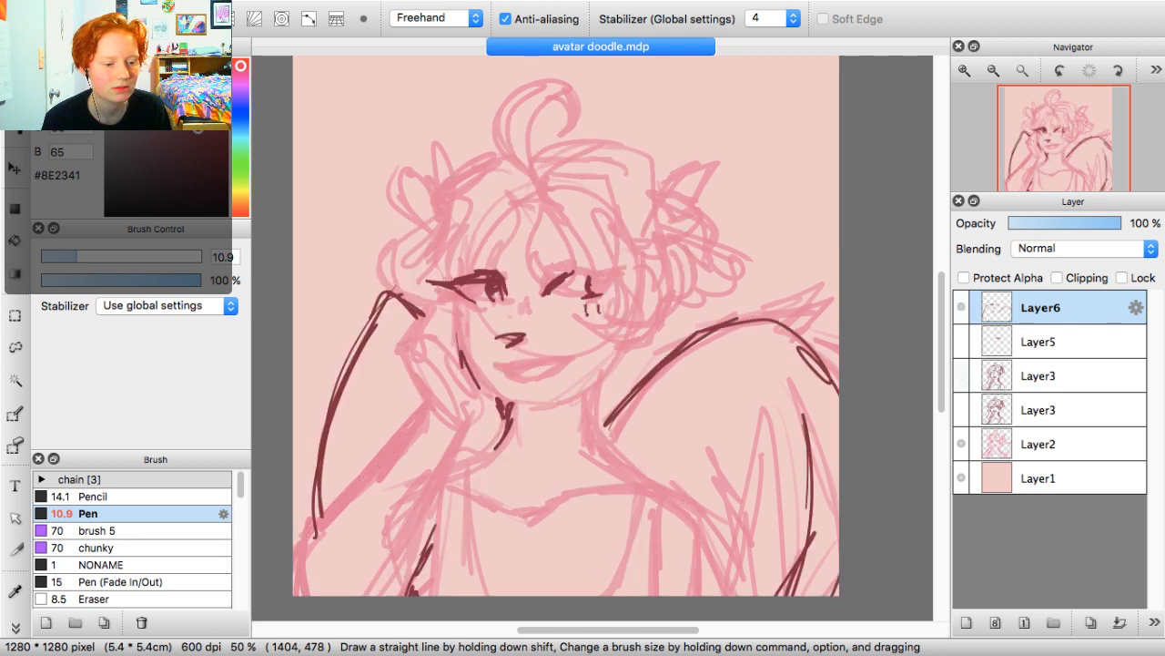
click(962, 341)
click(962, 375)
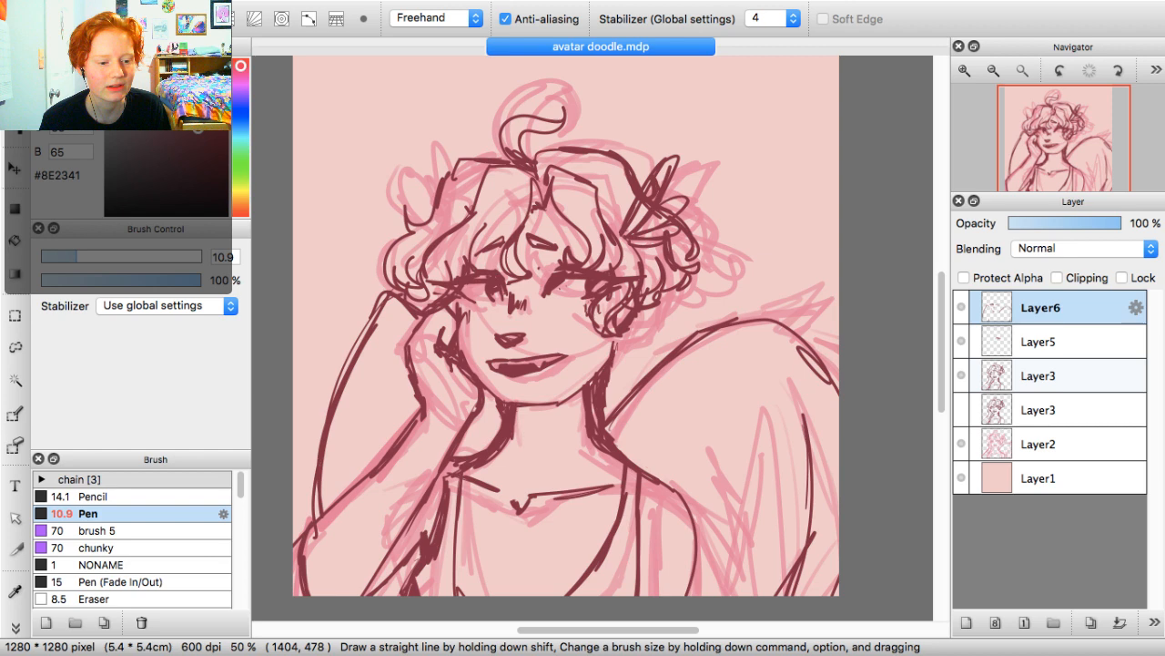
Lower the opacity of the upper Layer3, Layer5 and Layer6 to fade the inked lines, with Layer6 at 32%
click(1039, 376)
click(1052, 223)
click(1039, 341)
click(1038, 223)
click(1041, 308)
click(1053, 223)
drag(1054, 223, 1048, 223)
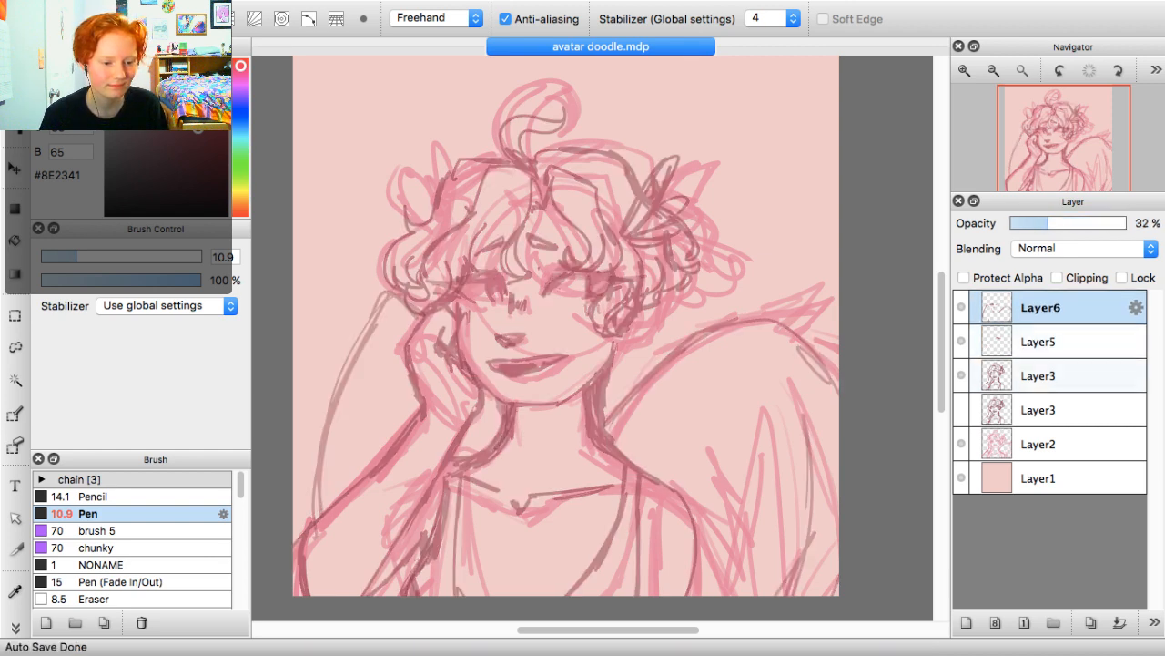
Add a new layer just above the lower Layer3 and set the brush colour to pale peach #F7D3C2
click(1040, 409)
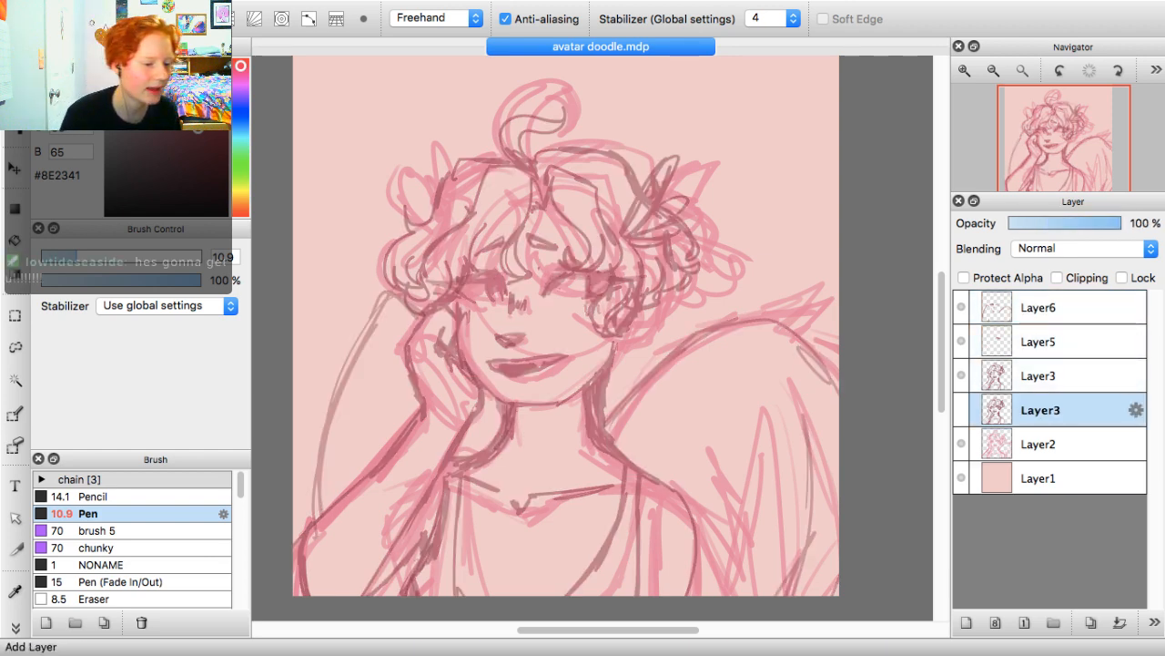
click(966, 622)
click(149, 94)
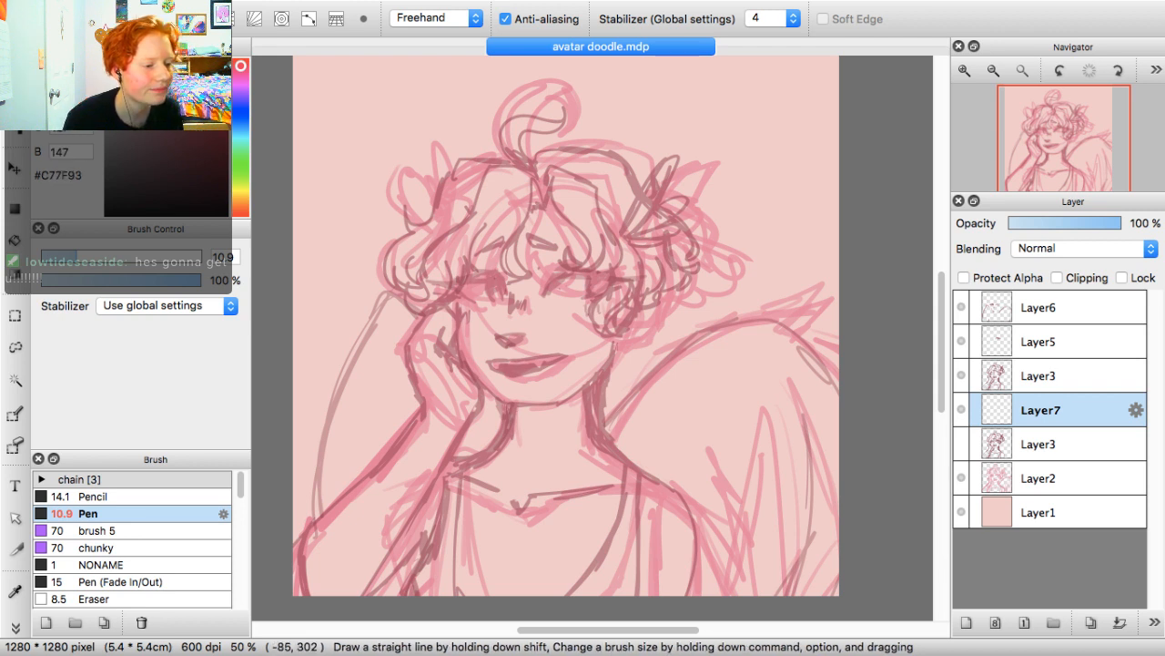
click(156, 73)
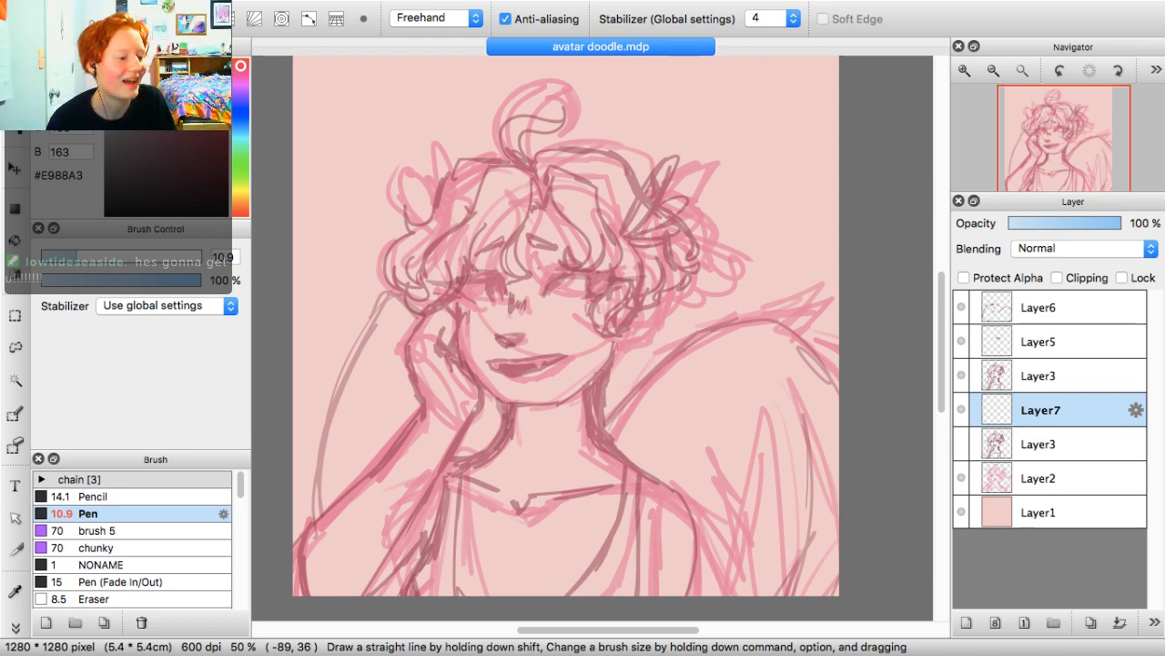
drag(241, 213, 240, 208)
drag(150, 69, 131, 63)
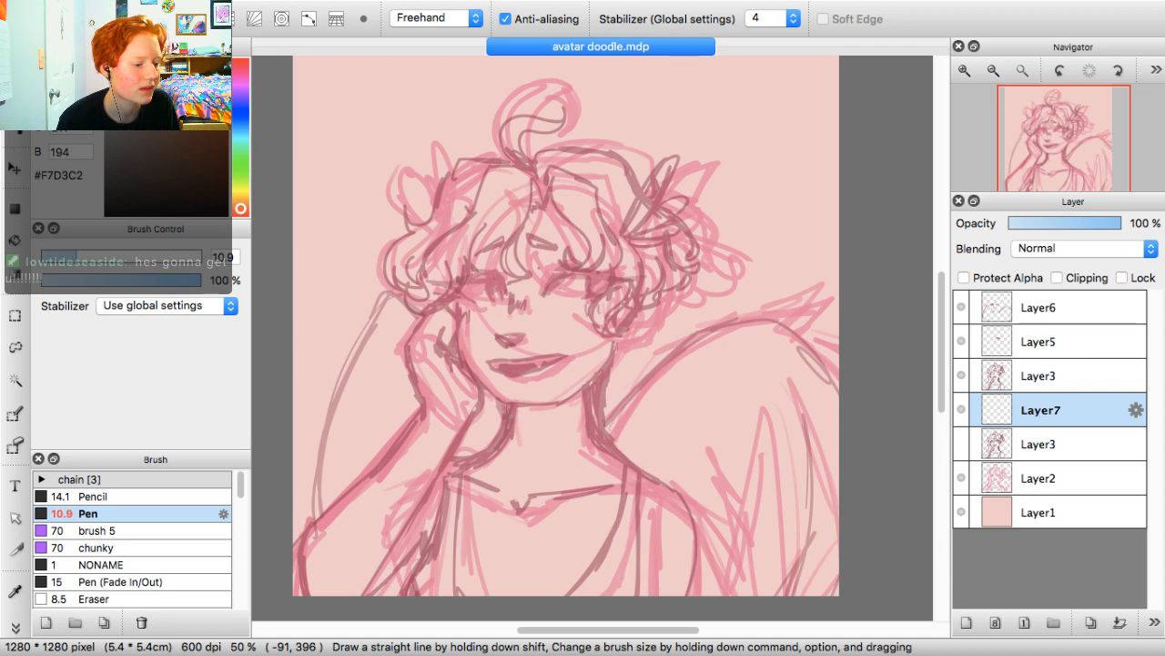
Paint the face, neck, chest, shoulder, raised arm and hand pale peach using the Watercolor brush enlarged to size 101
scroll(133, 537, down, 5)
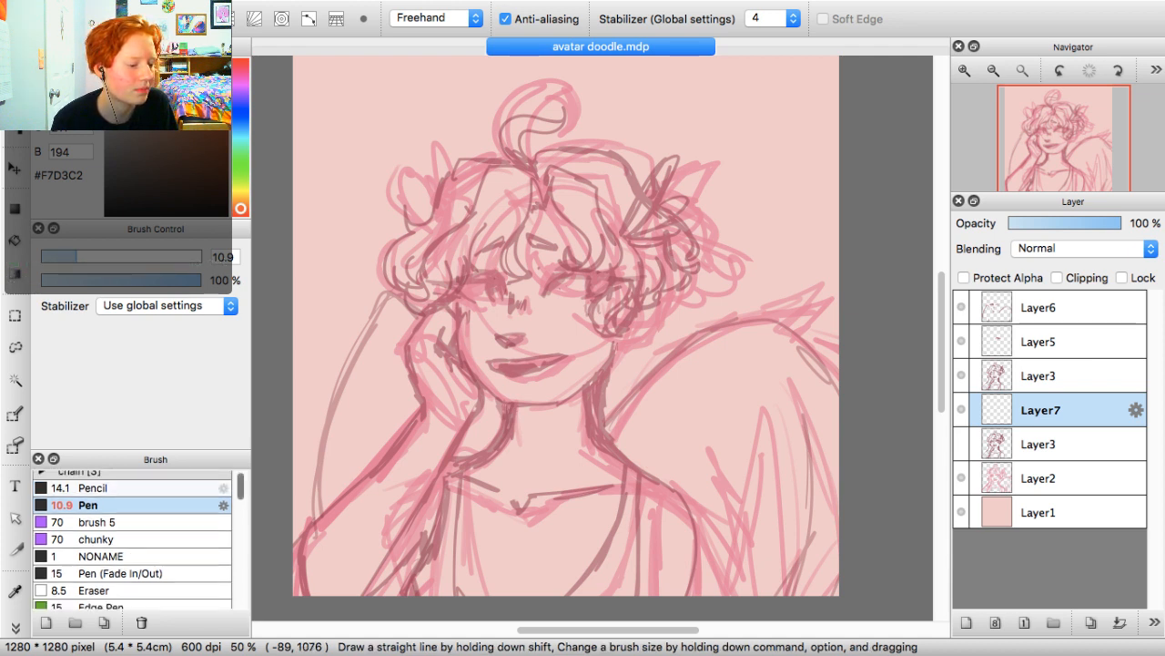
click(132, 534)
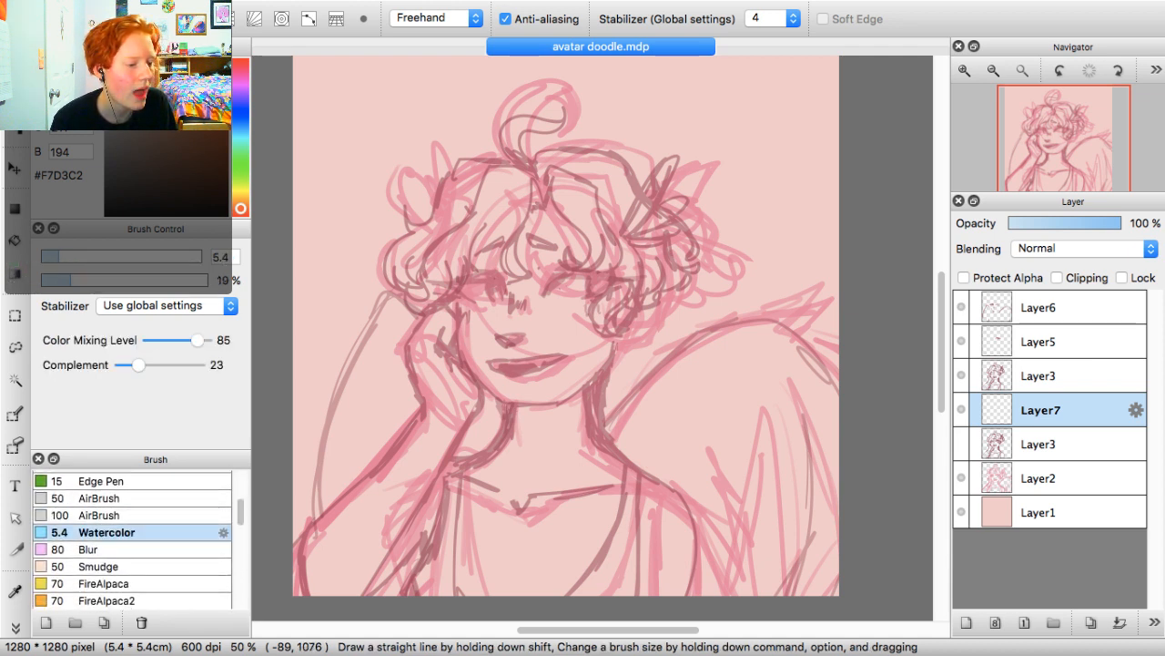
drag(73, 257, 112, 257)
key(])
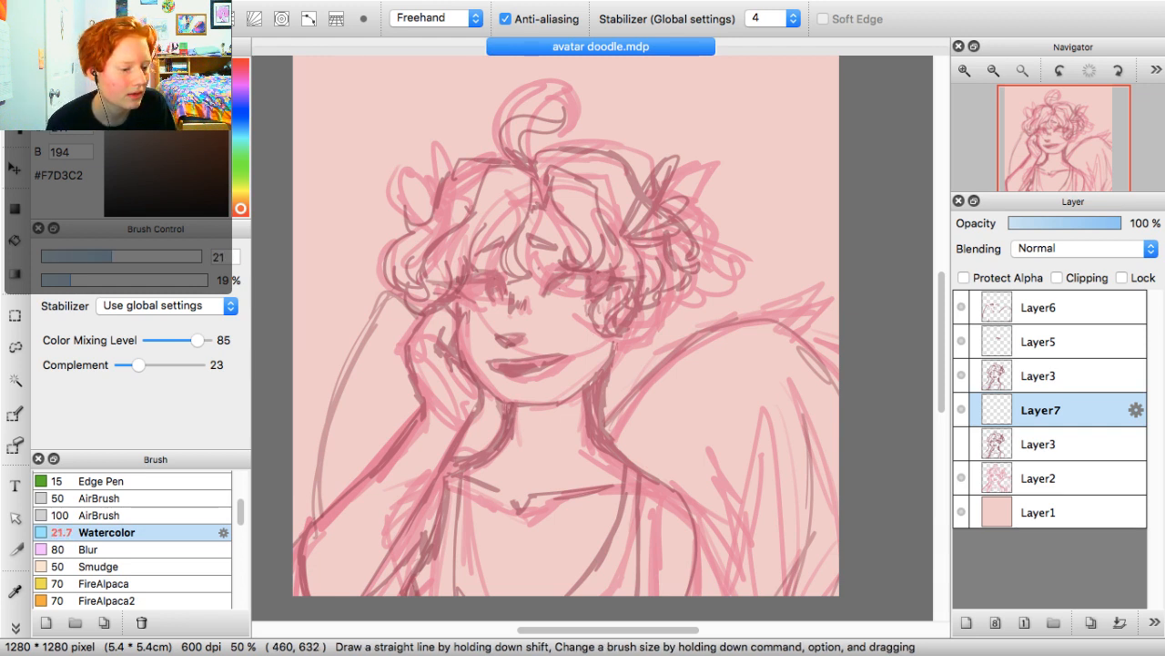
drag(487, 312, 469, 342)
drag(112, 257, 178, 257)
key(])
mouse_move(520, 329)
mouse_down()
mouse_move(548, 319)
mouse_move(521, 362)
mouse_up()
mouse_move(483, 292)
mouse_down()
mouse_move(533, 246)
mouse_move(592, 291)
mouse_move(606, 323)
mouse_move(573, 382)
mouse_move(537, 406)
mouse_move(483, 545)
mouse_move(610, 491)
mouse_move(596, 455)
mouse_up()
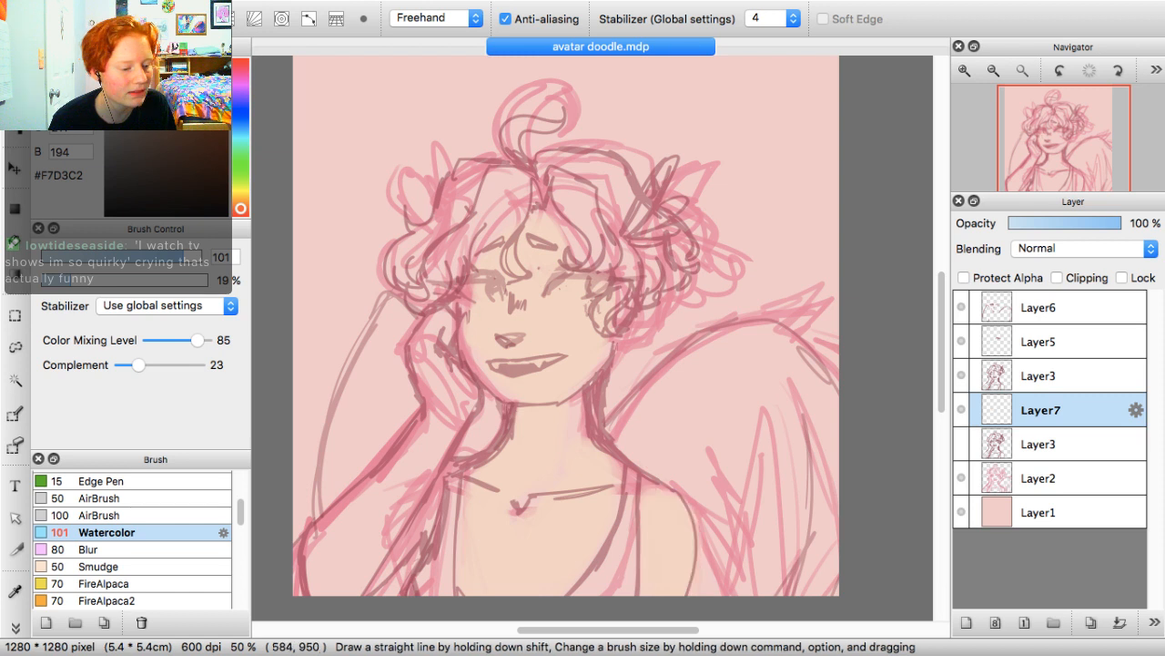
drag(347, 559, 424, 493)
mouse_move(440, 346)
mouse_down()
mouse_move(450, 359)
mouse_move(435, 453)
mouse_up()
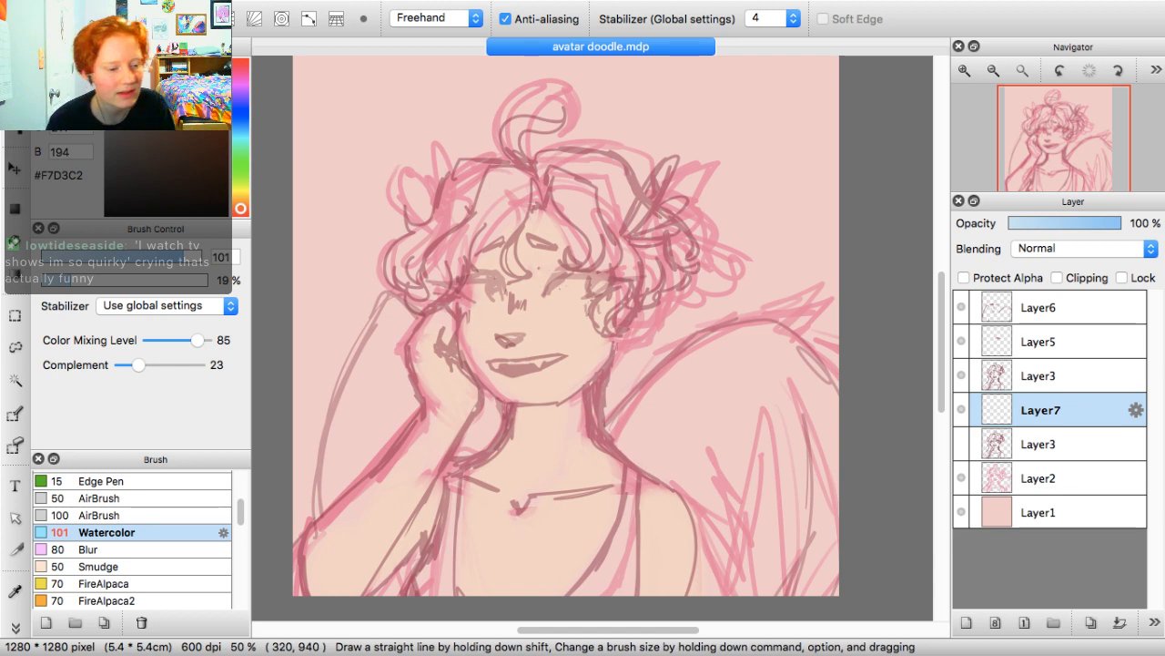
Fill the background on Layer1 with a linear gradient running from #F23564 at the canvas's upper edge down to a pale tone
click(1040, 512)
click(1023, 71)
click(994, 71)
click(994, 71)
scroll(836, 111, down, 3)
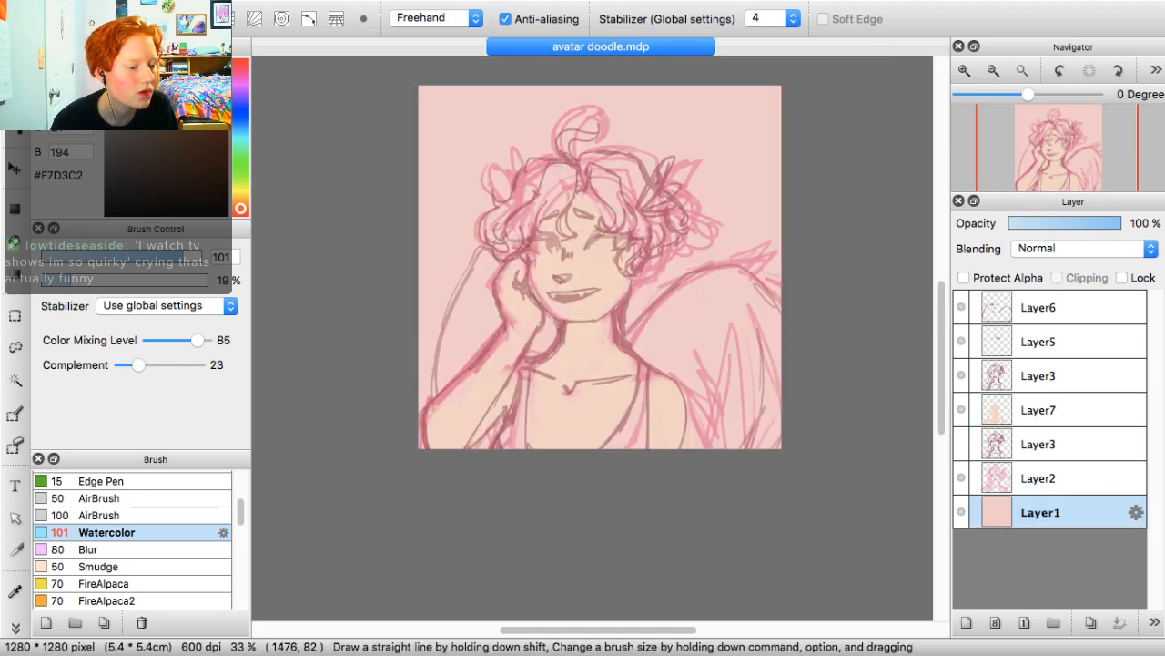
scroll(836, 109, up, 1)
scroll(836, 109, right, 1)
mouse_move(240, 79)
mouse_down()
mouse_move(241, 65)
mouse_move(203, 66)
mouse_up()
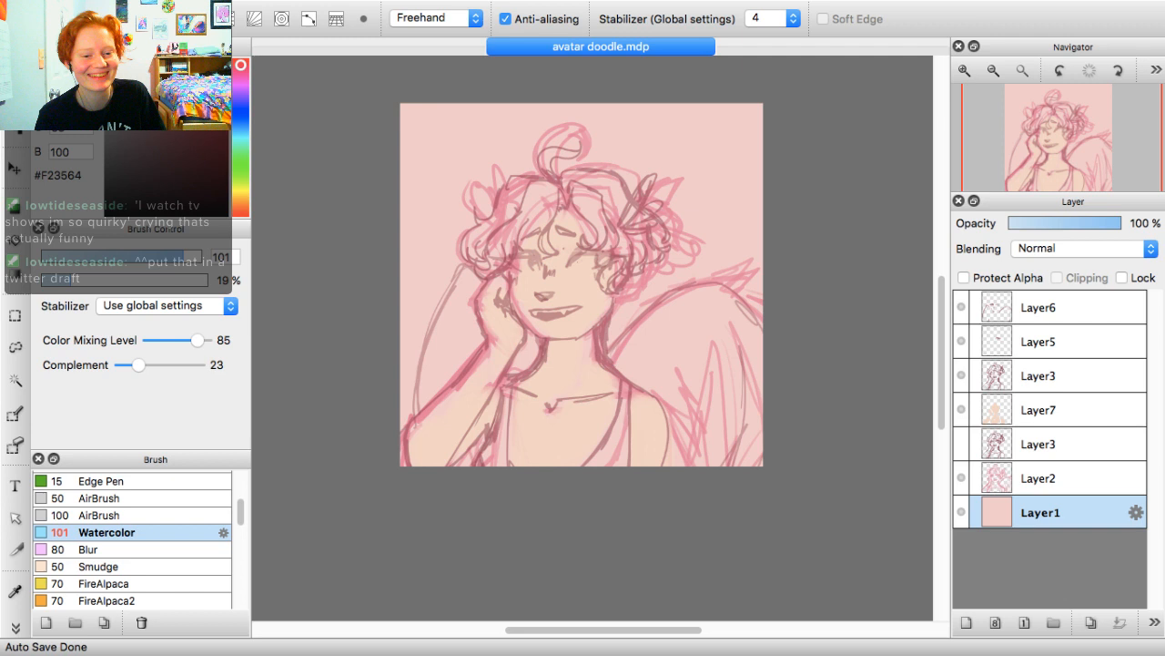
click(15, 444)
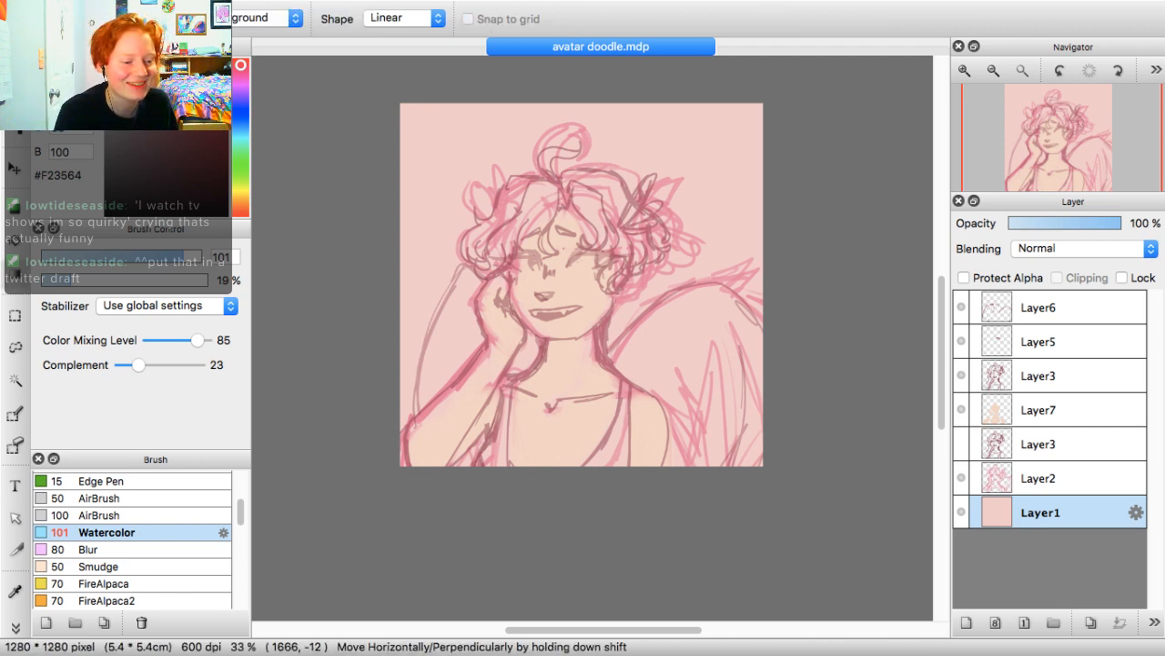
mouse_move(570, 88)
mouse_down()
mouse_move(603, 342)
mouse_move(579, 427)
mouse_up()
scroll(605, 367, down, 1)
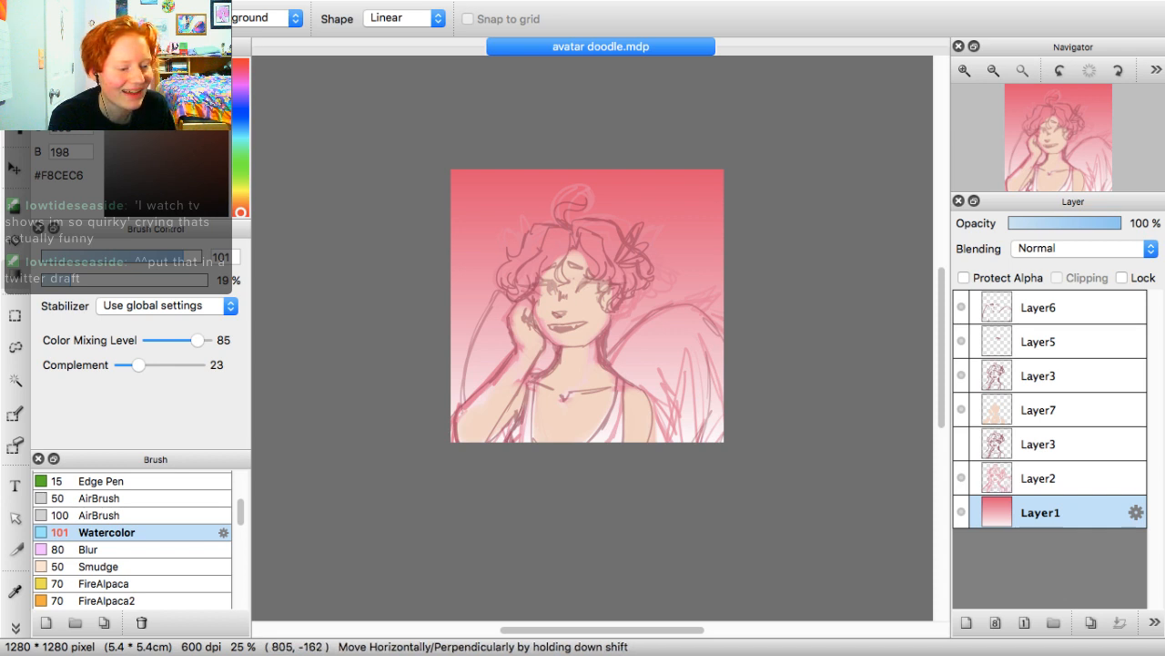
Try a pale #F8CEC6 linear gradient on Layer1, undo it, compare with the flat background and restore the red gradient
key(super+z)
drag(579, 219, 589, 446)
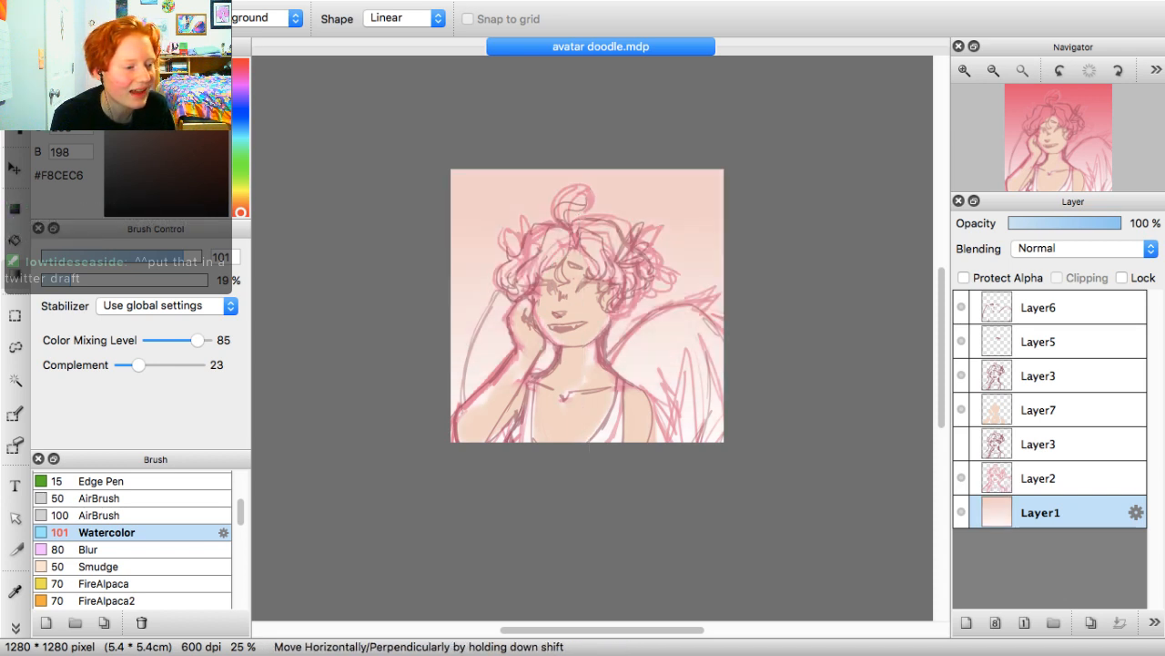
key(super+z)
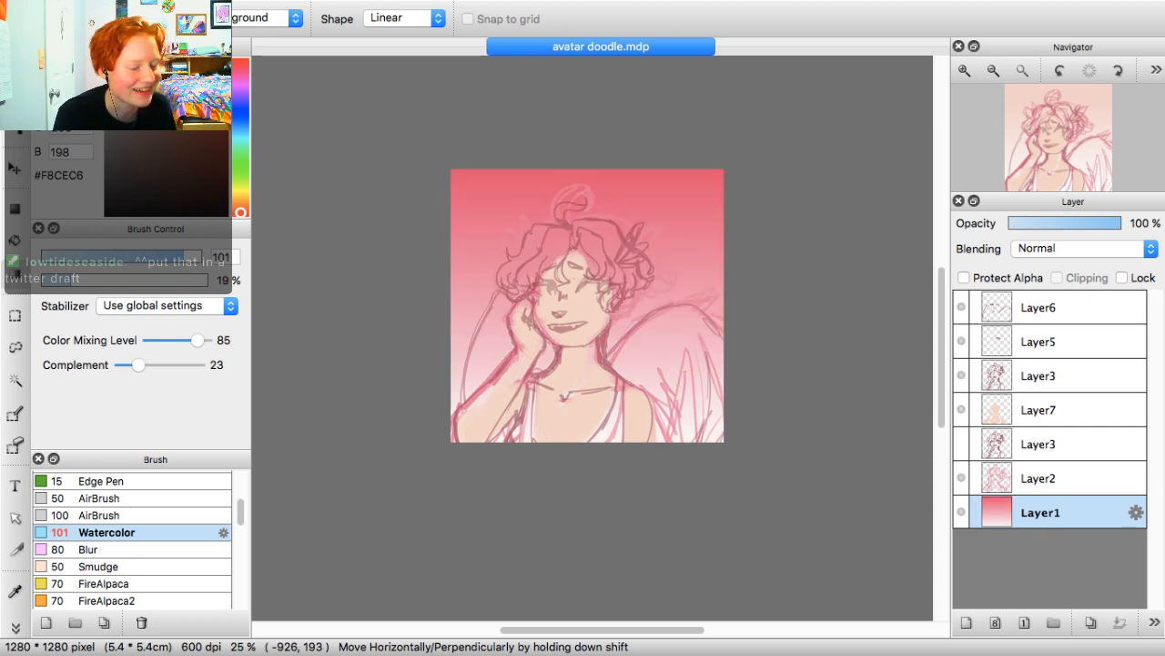
key(super+z)
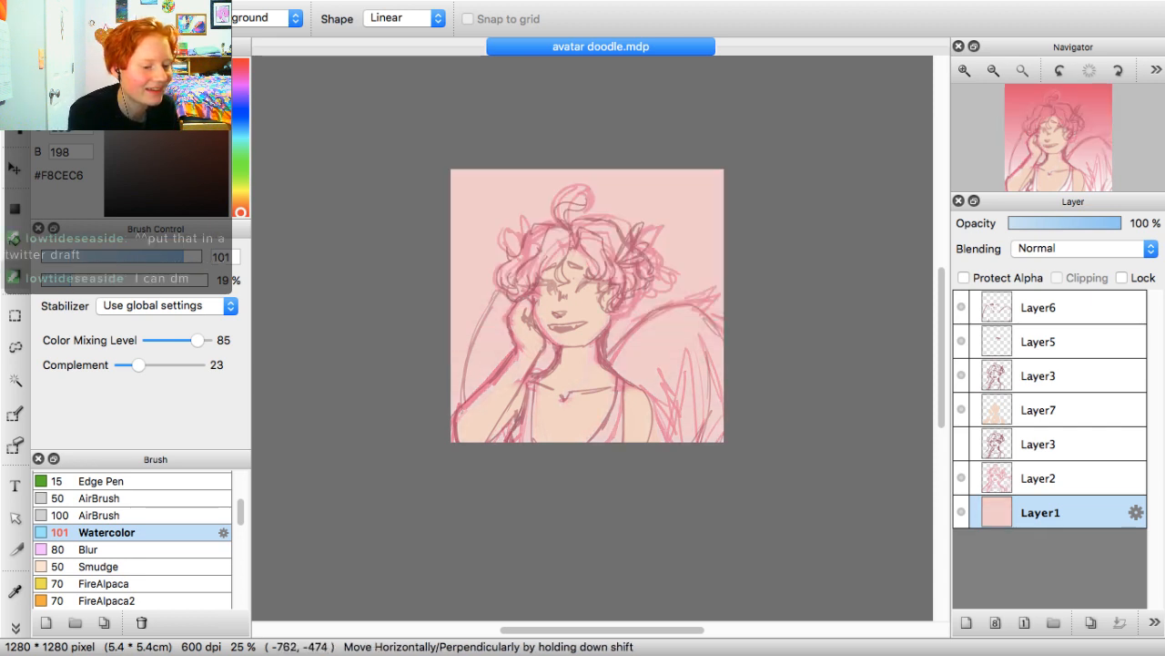
key(super+z)
Sample #F2406C from the background and redraw the linear gradient so the red starts at the canvas's lower edge and fades upward
key(i)
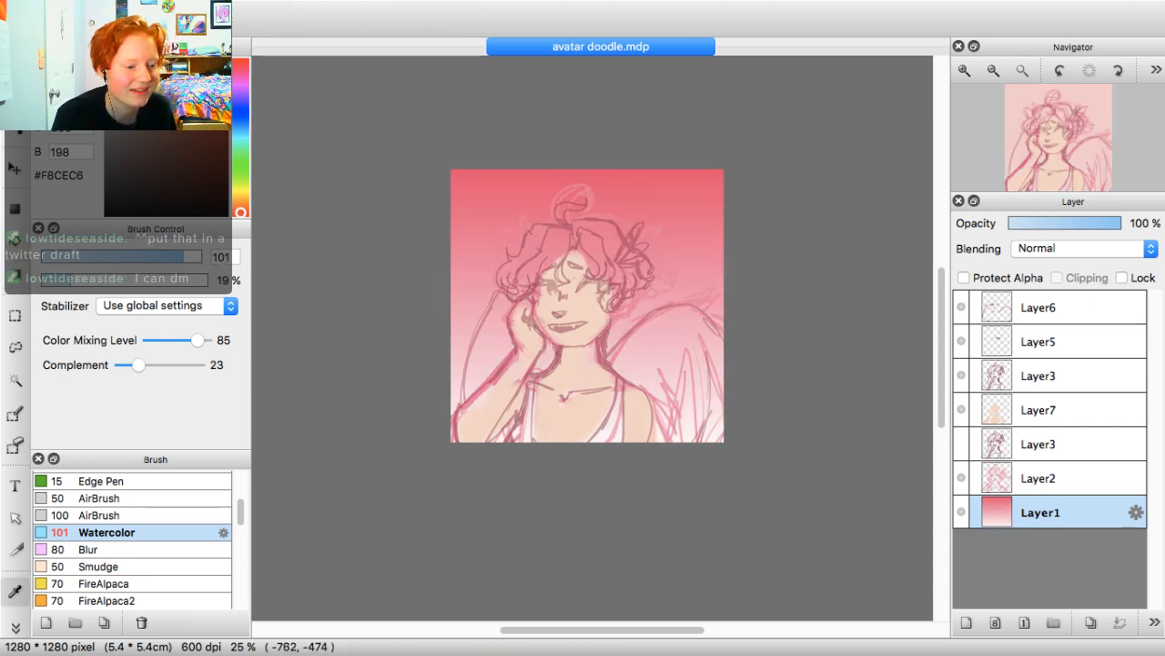
click(484, 177)
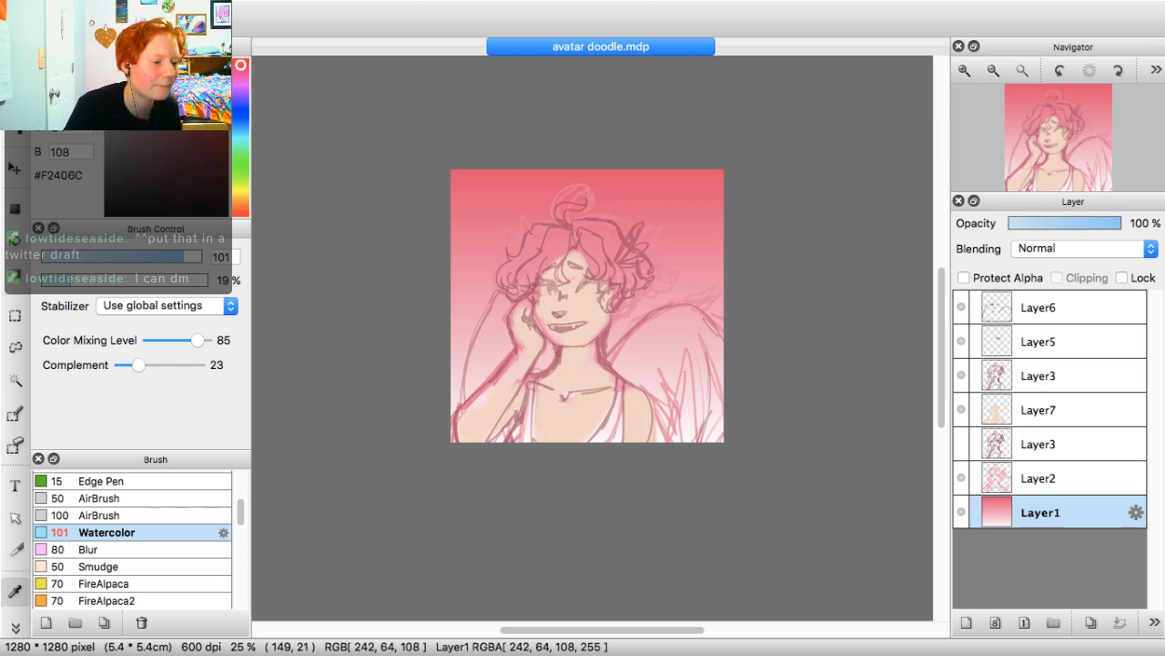
key(b)
key(g)
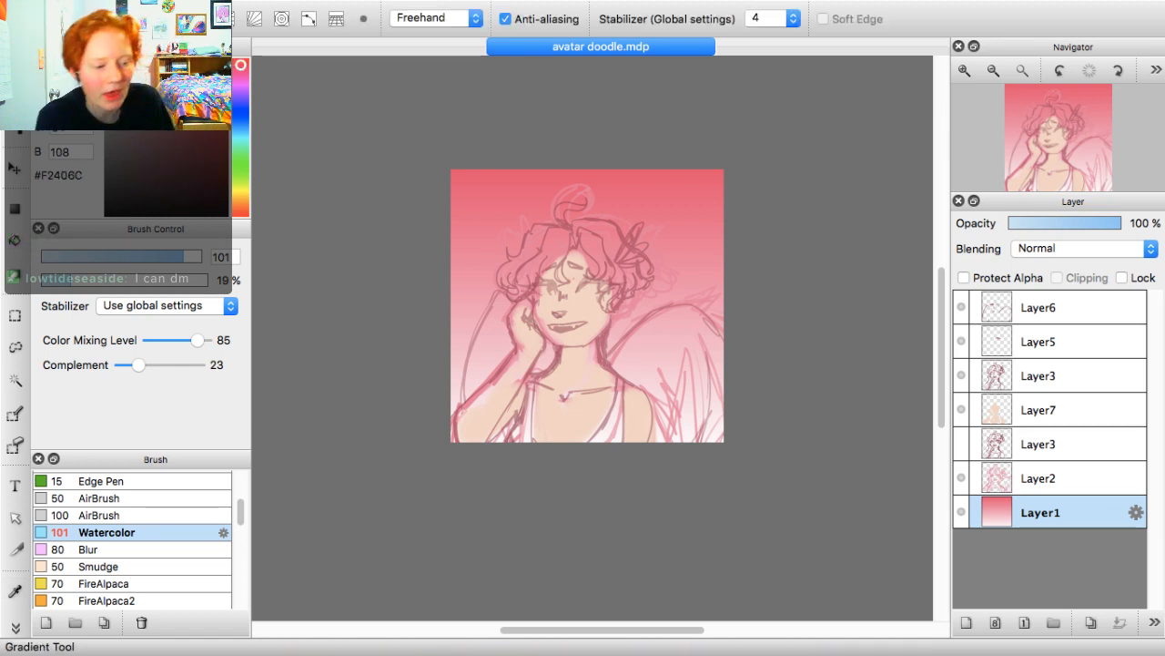
drag(433, 238, 433, 579)
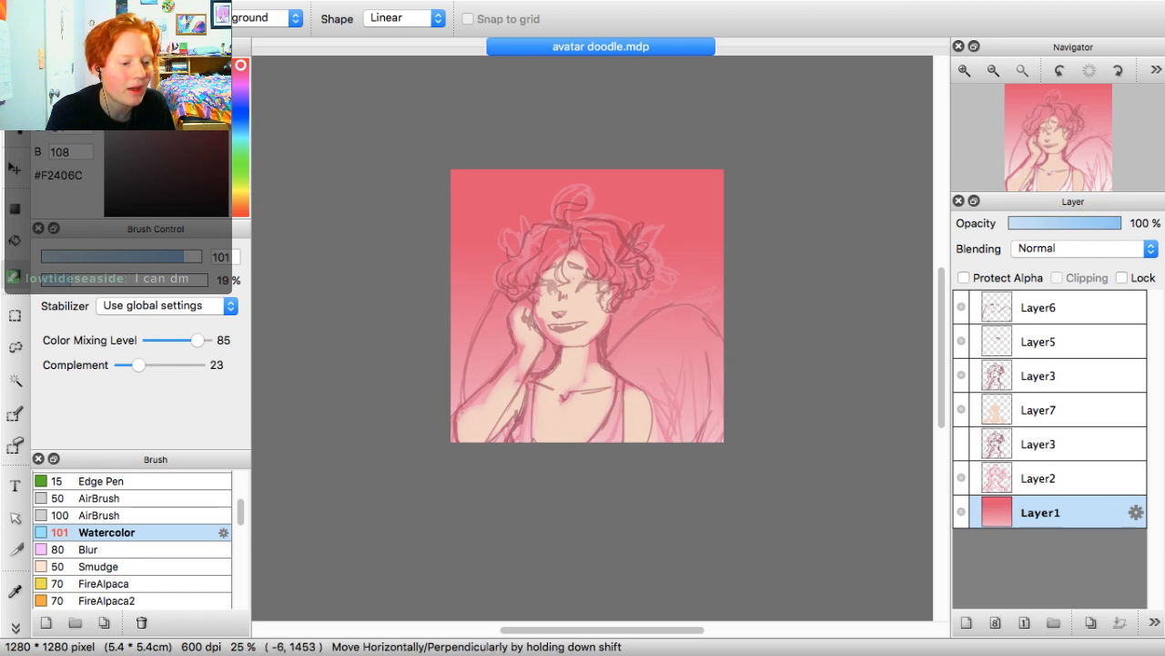
drag(411, 435, 410, 129)
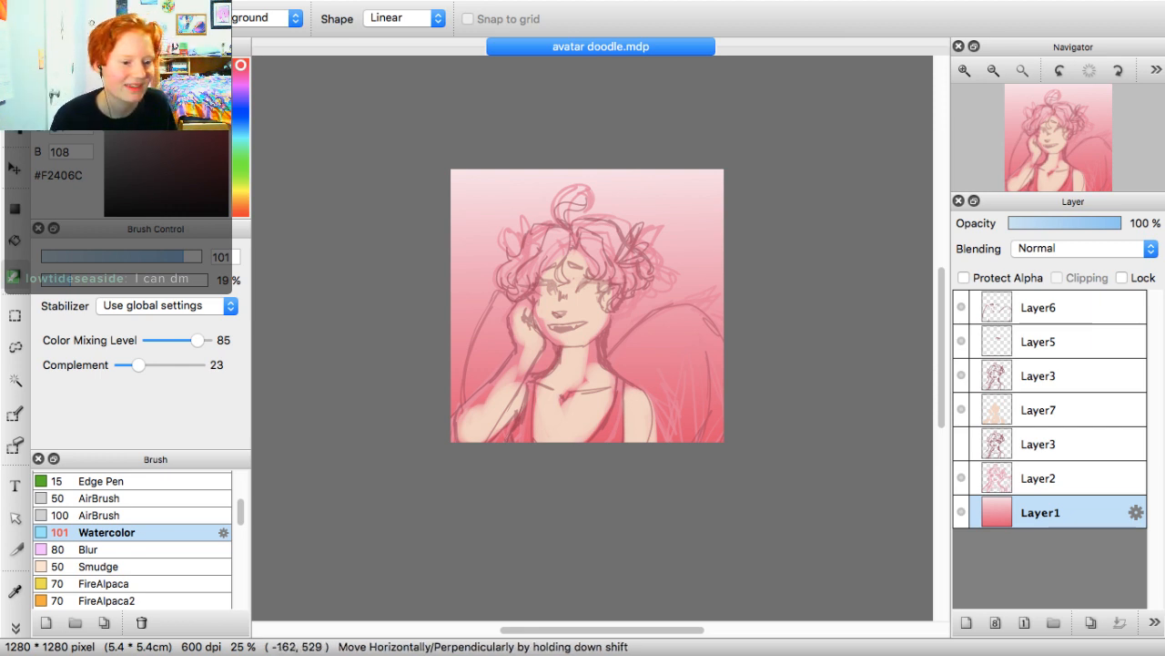
Shade the raised forearm on Layer7 with the Watercolor brush in the darker skin tone #F0AD9E
mouse_move(1029, 142)
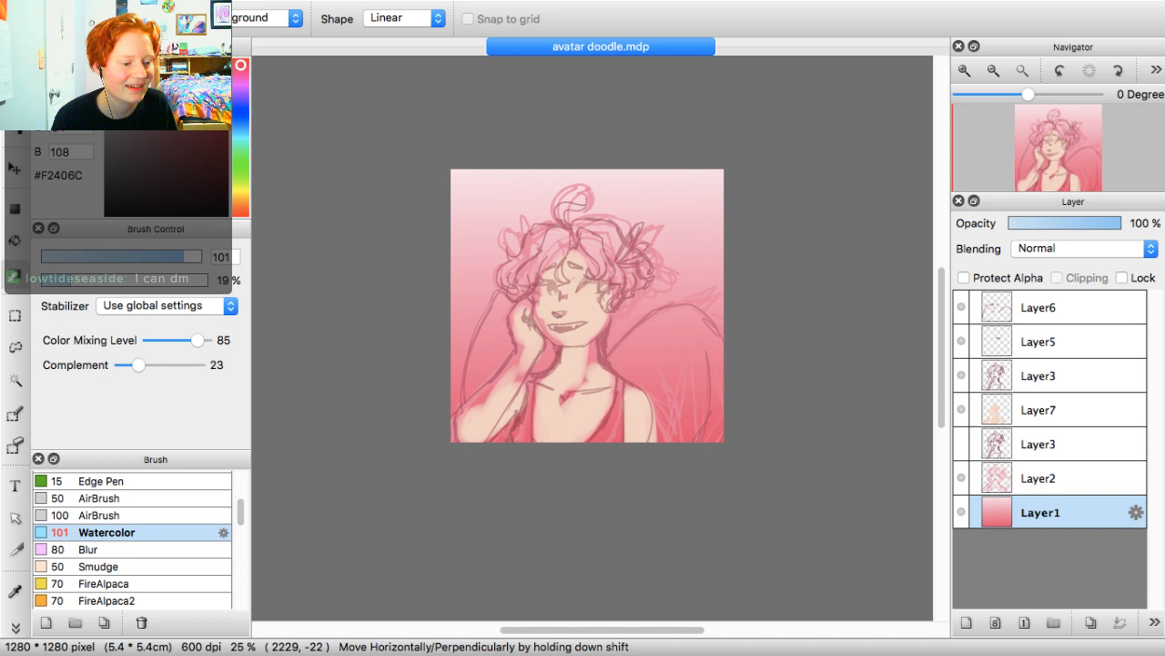
scroll(1055, 168, up, 2)
click(1047, 410)
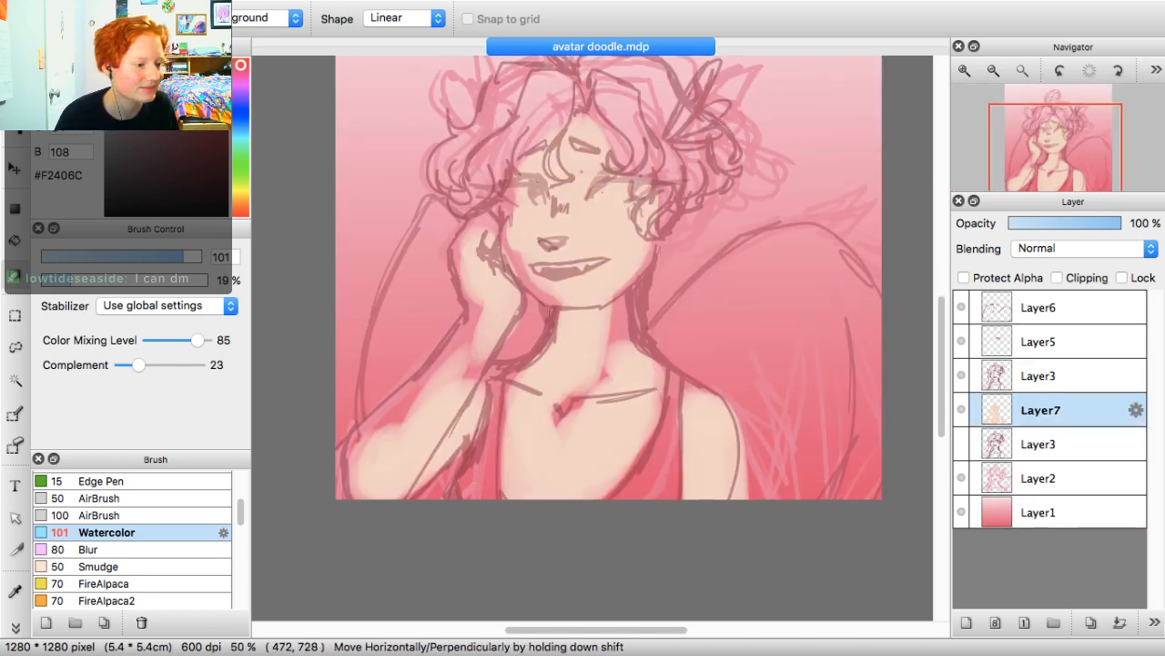
right_click(583, 437)
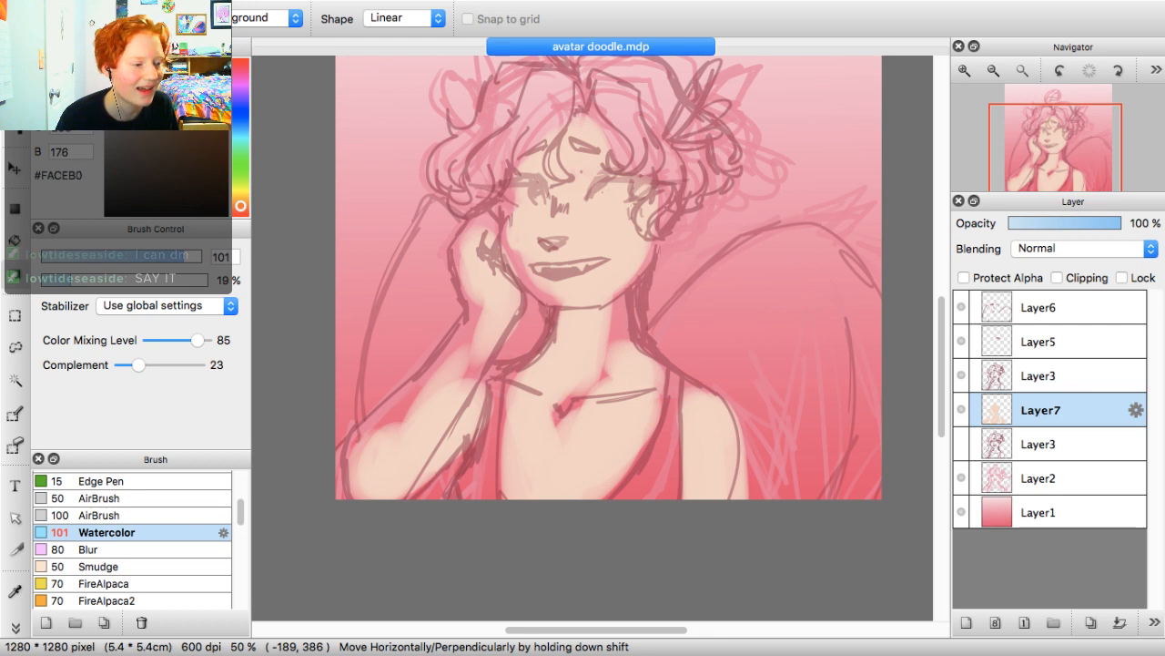
click(146, 66)
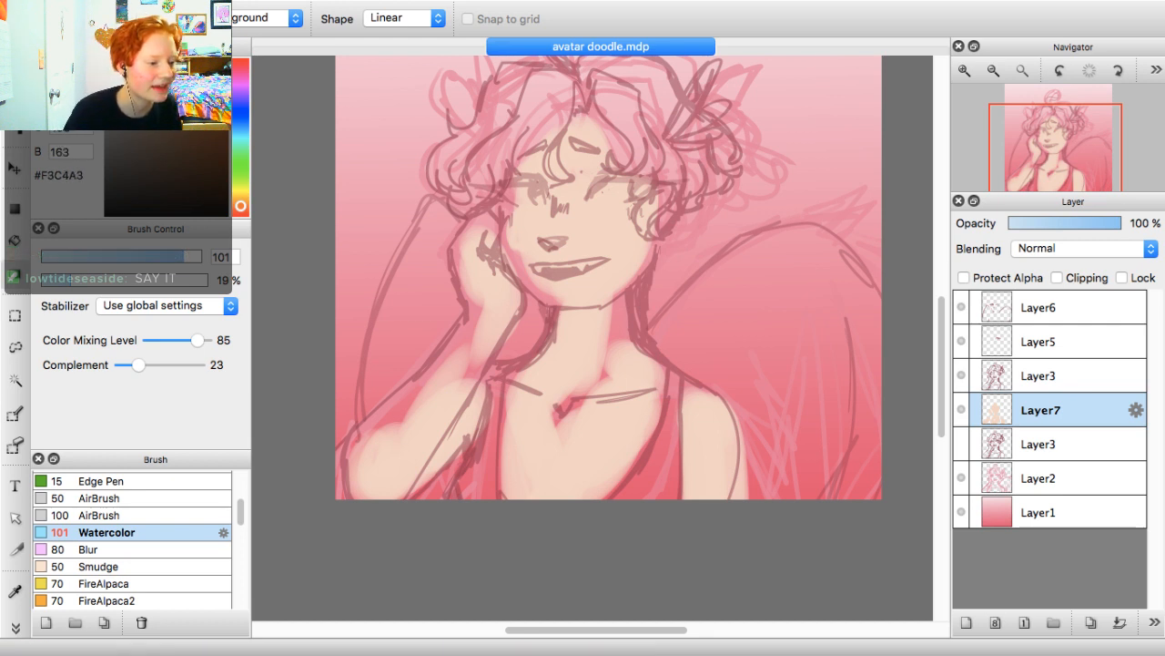
drag(240, 206, 240, 211)
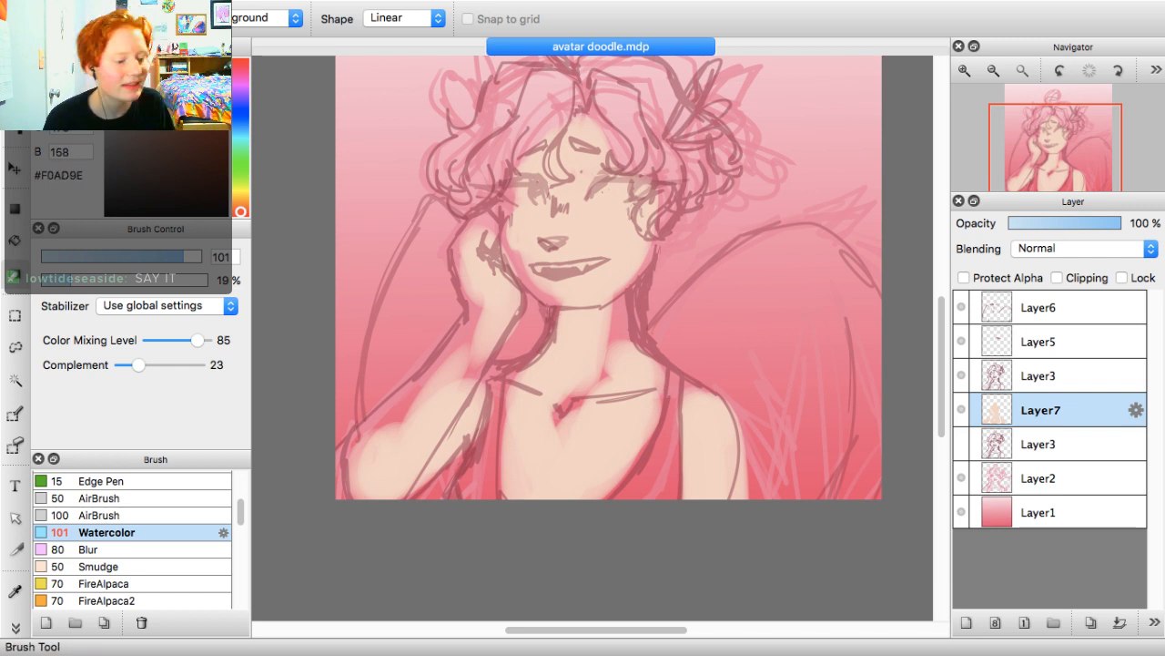
click(14, 69)
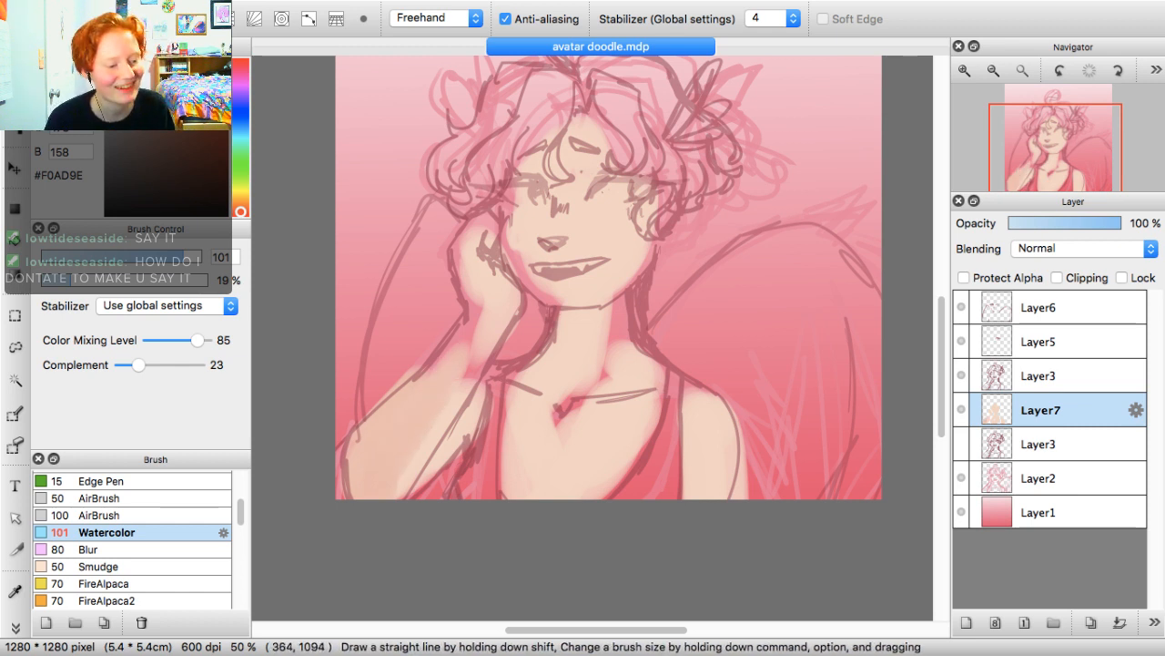
drag(496, 421, 481, 403)
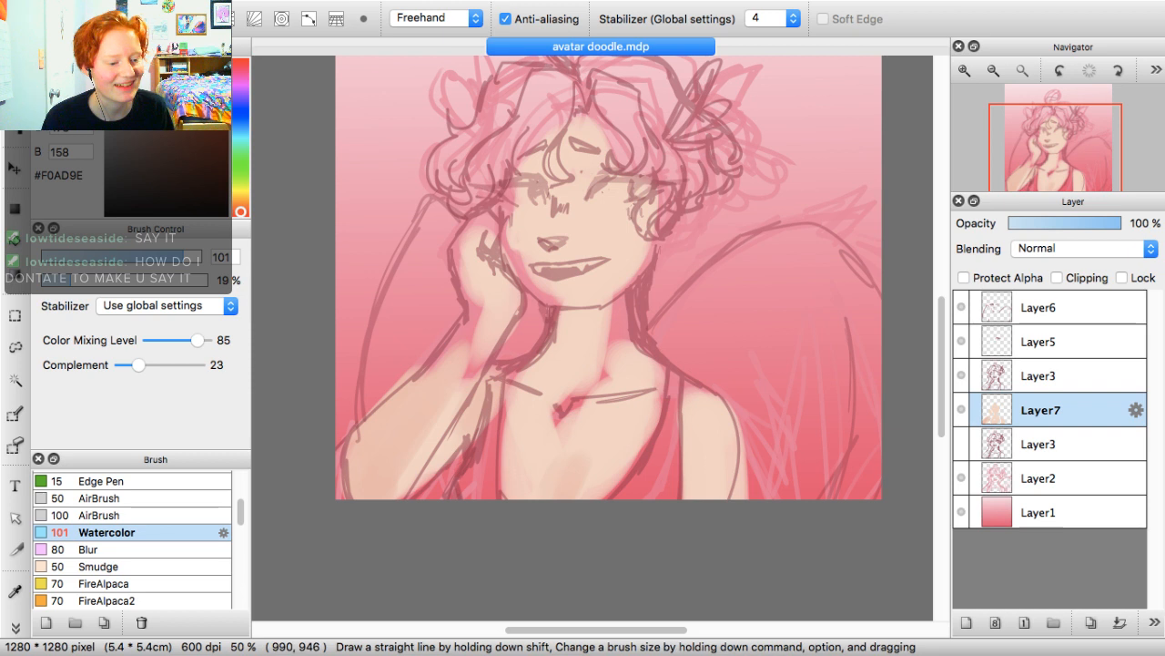
Shade the uncovered shoulder, the neck under the jaw, the upper chest and the cheek in the same darker skin tone
drag(701, 404, 709, 409)
drag(597, 324, 633, 294)
drag(571, 326, 572, 323)
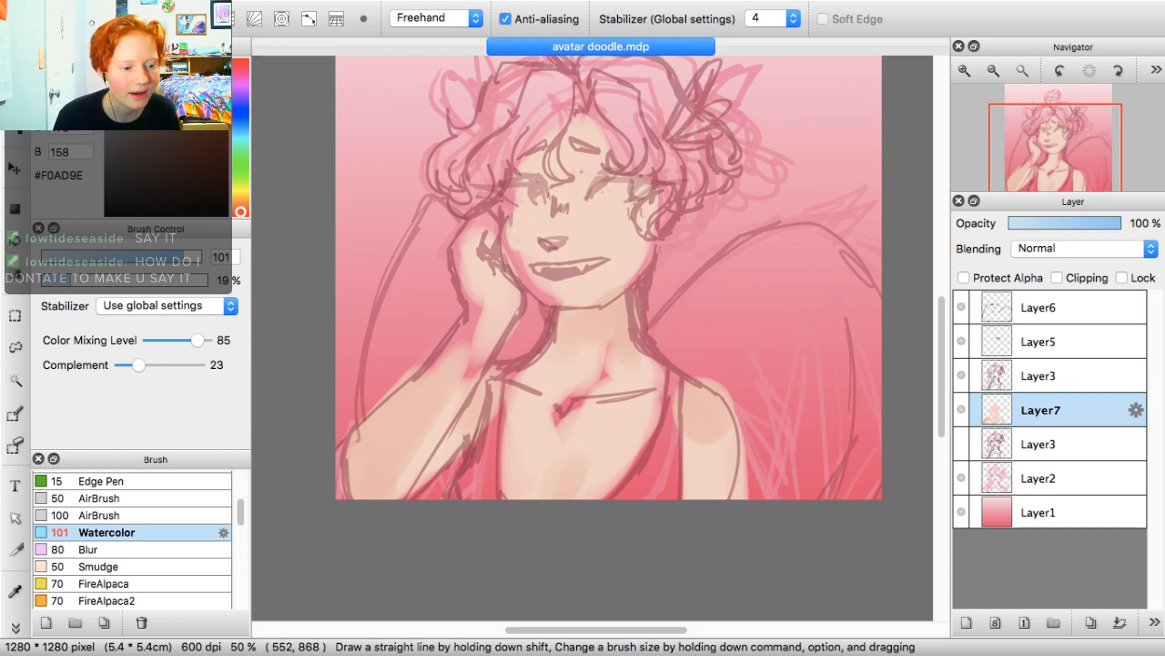
drag(550, 410, 599, 411)
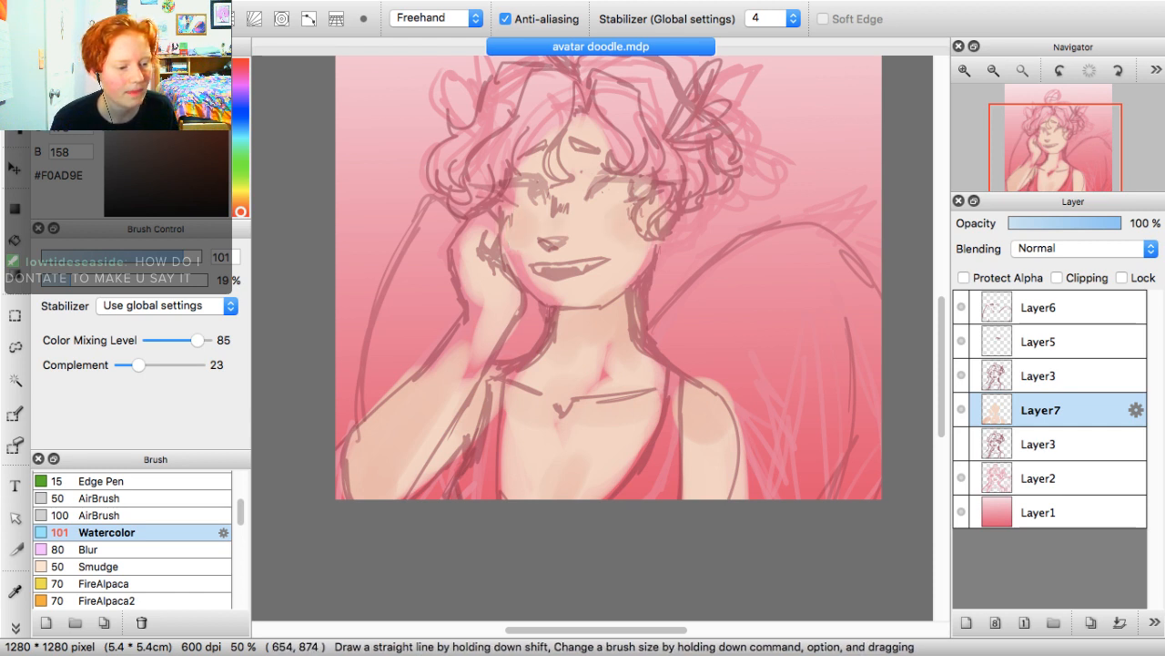
Finish the darker skin shading with small Watercolor strokes on the face and the raised wrist on Layer7
drag(529, 268, 546, 295)
drag(474, 301, 480, 308)
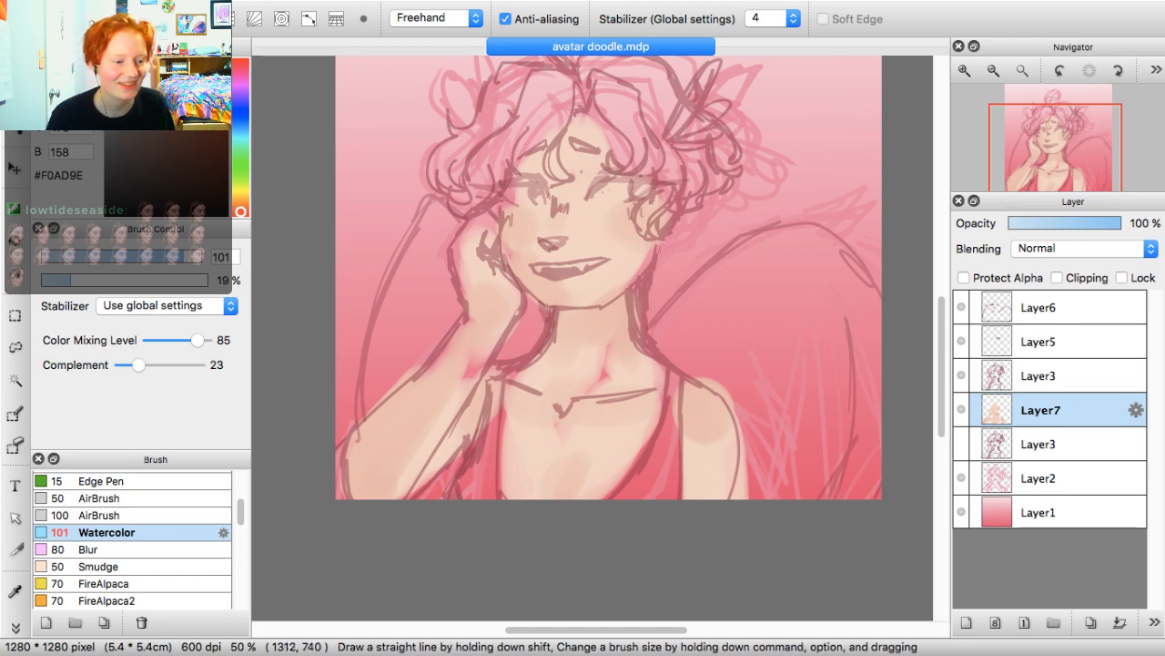
drag(670, 355, 639, 382)
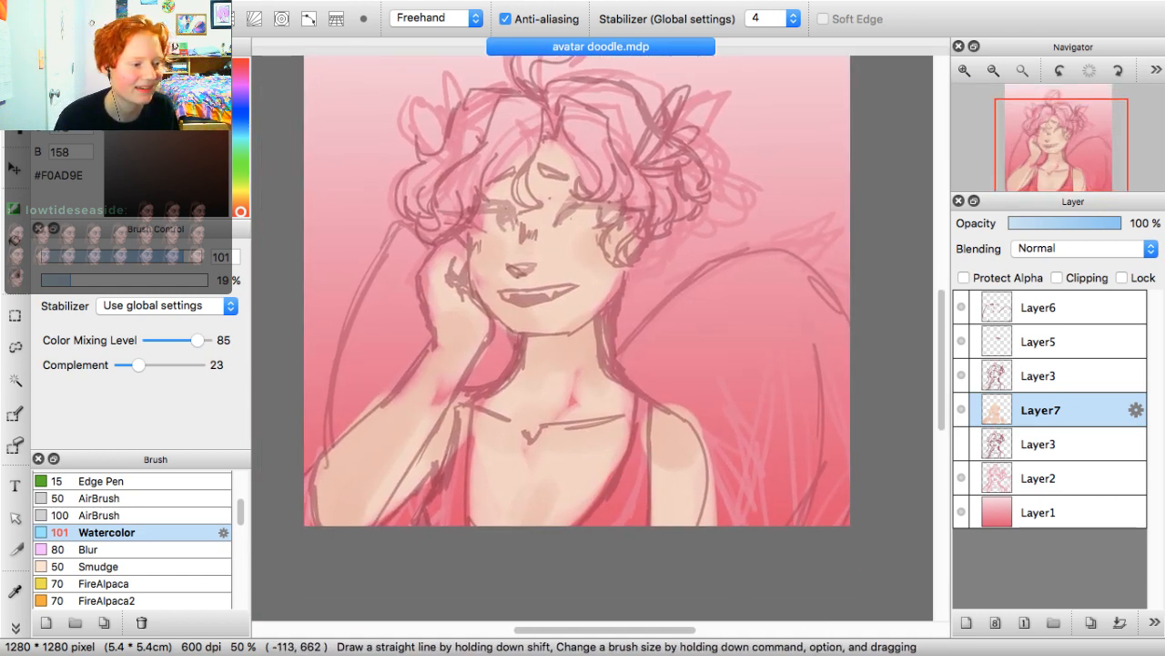
Choose the warm blush colour #FF7874 and brush it over the elbow and the uncovered shoulder
drag(122, 63, 121, 63)
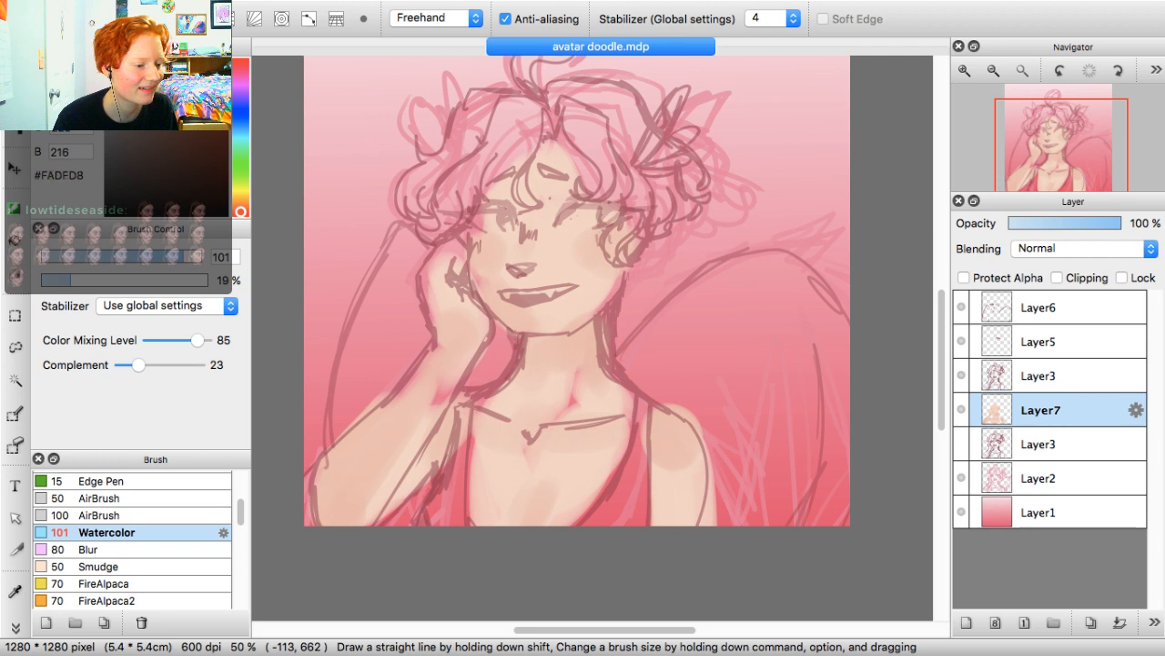
click(240, 216)
drag(168, 62, 172, 59)
mouse_move(353, 528)
mouse_down()
mouse_move(337, 510)
mouse_move(332, 528)
mouse_up()
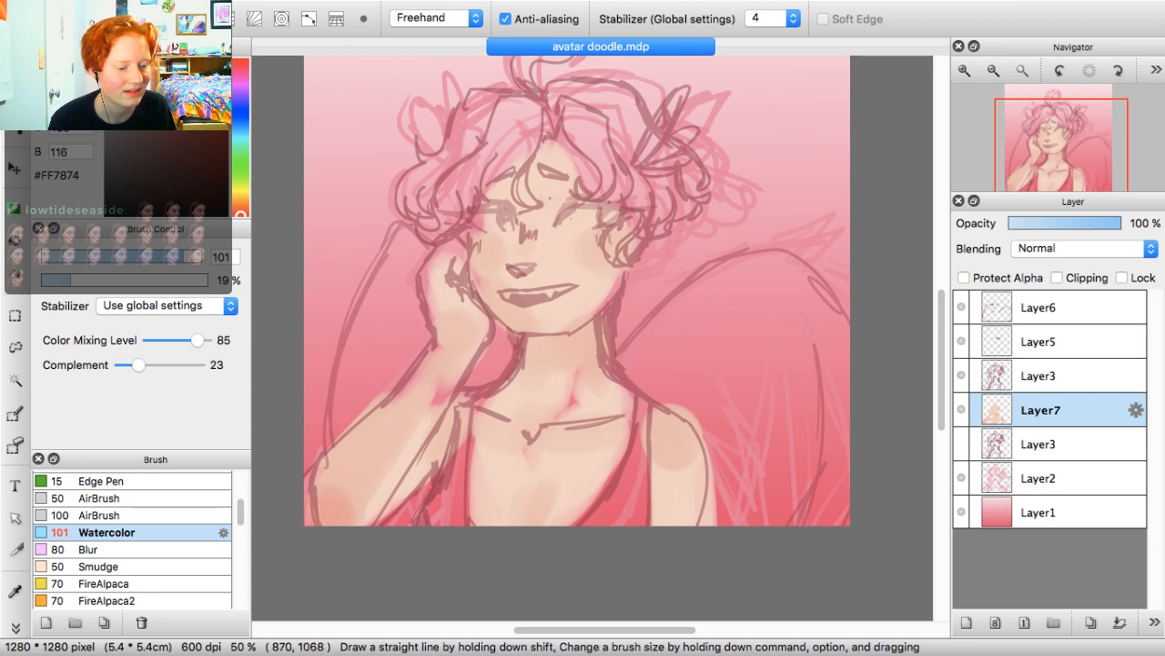
mouse_move(688, 428)
mouse_down()
mouse_move(681, 470)
mouse_move(664, 428)
mouse_up()
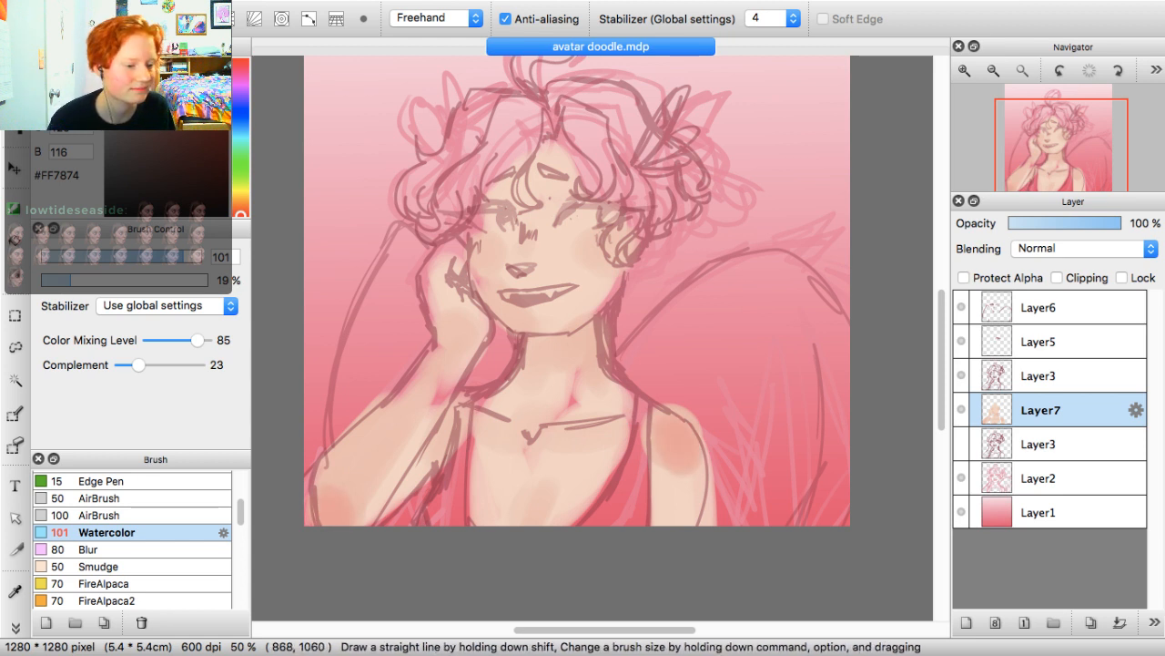
Blush the nose, cheeks, forehead, lower chest and lower part of the uncovered arm in #FF7874
mouse_move(536, 237)
mouse_down()
mouse_move(536, 248)
mouse_move(587, 245)
mouse_up()
drag(496, 244, 491, 253)
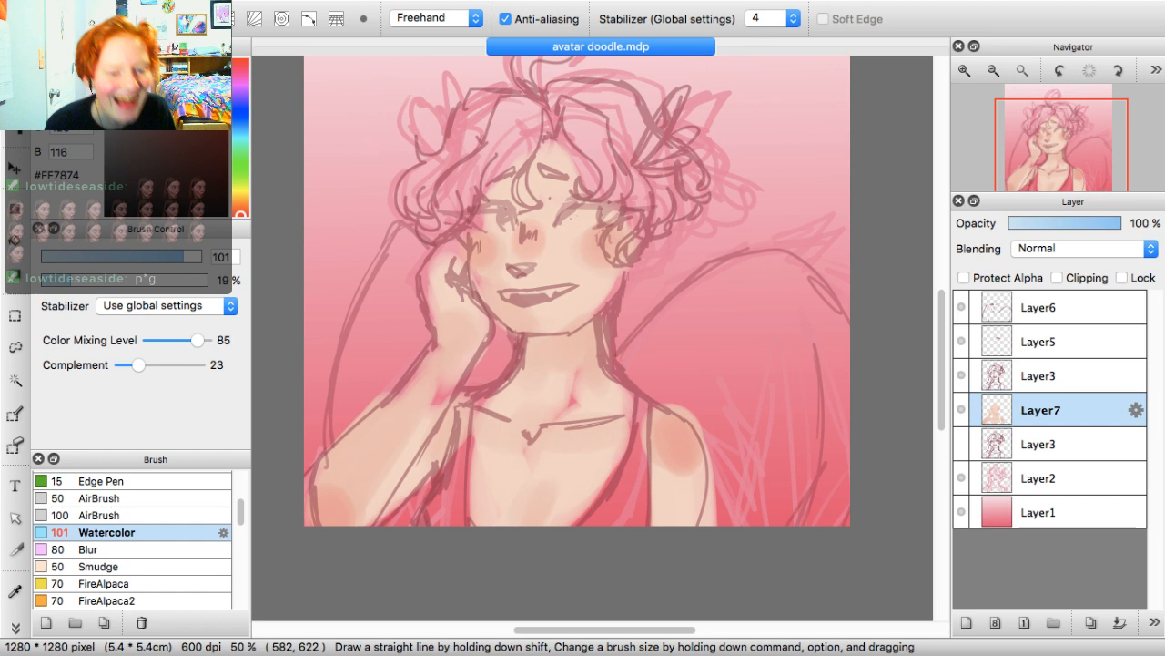
drag(550, 162, 559, 171)
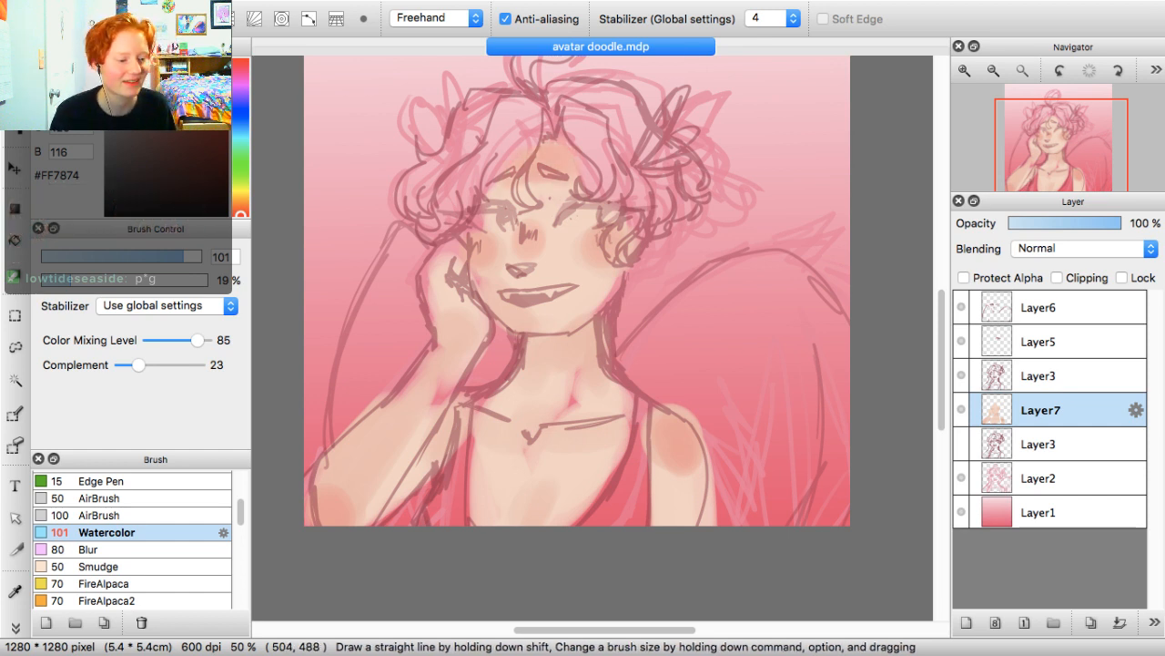
drag(519, 523, 541, 501)
mouse_move(679, 525)
mouse_down()
mouse_move(694, 510)
mouse_move(677, 525)
mouse_up()
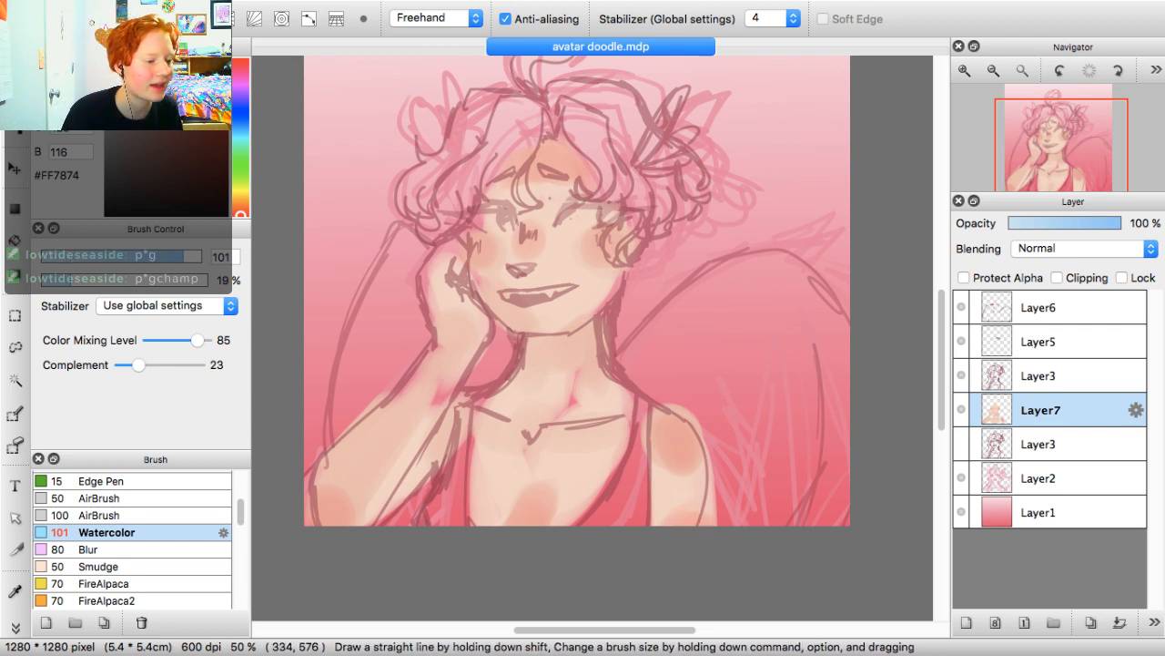
Add a new layer above Layer7 and paint the main hair mass on both sides of the parting in pink #F35588
drag(150, 62, 142, 65)
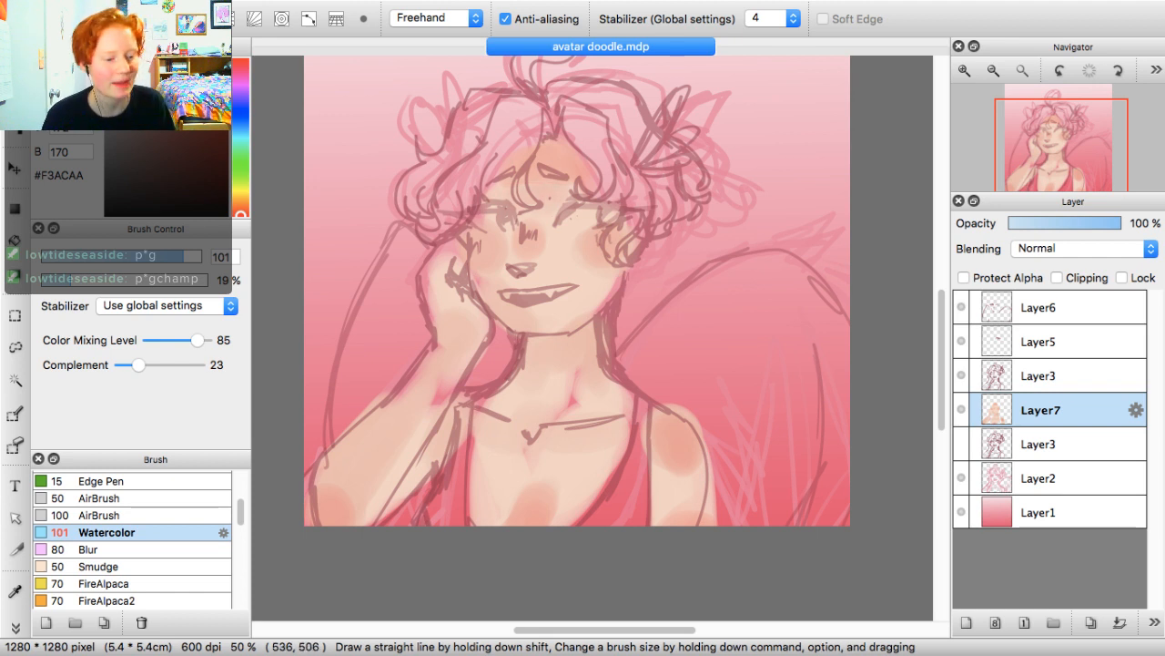
click(967, 622)
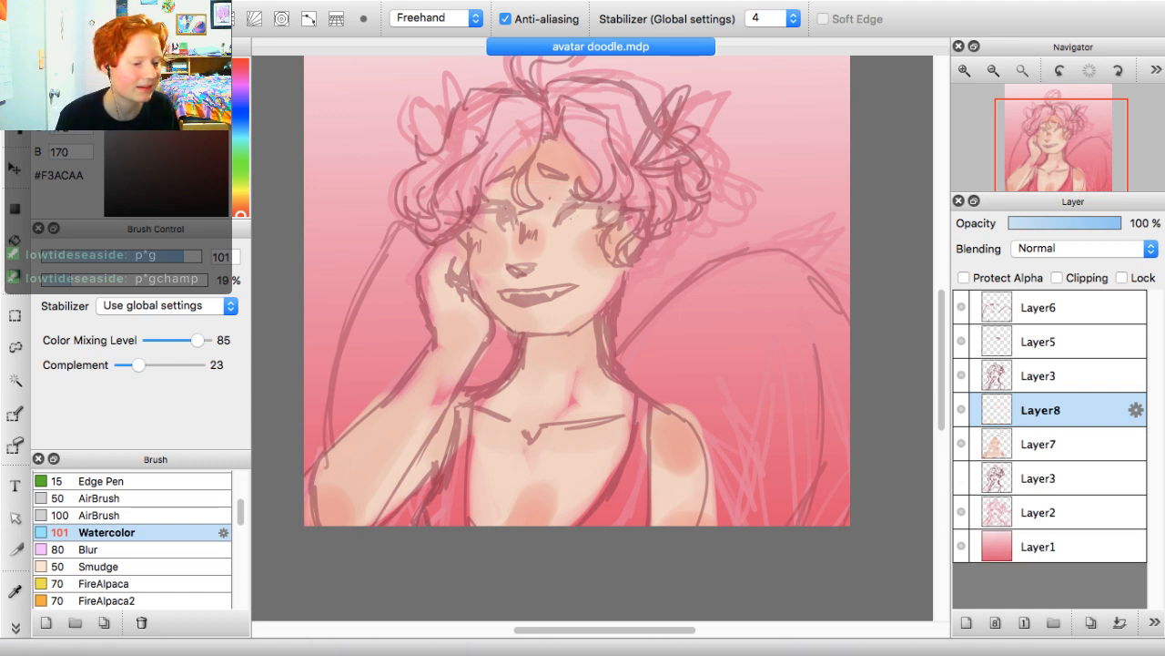
drag(1053, 148, 1060, 147)
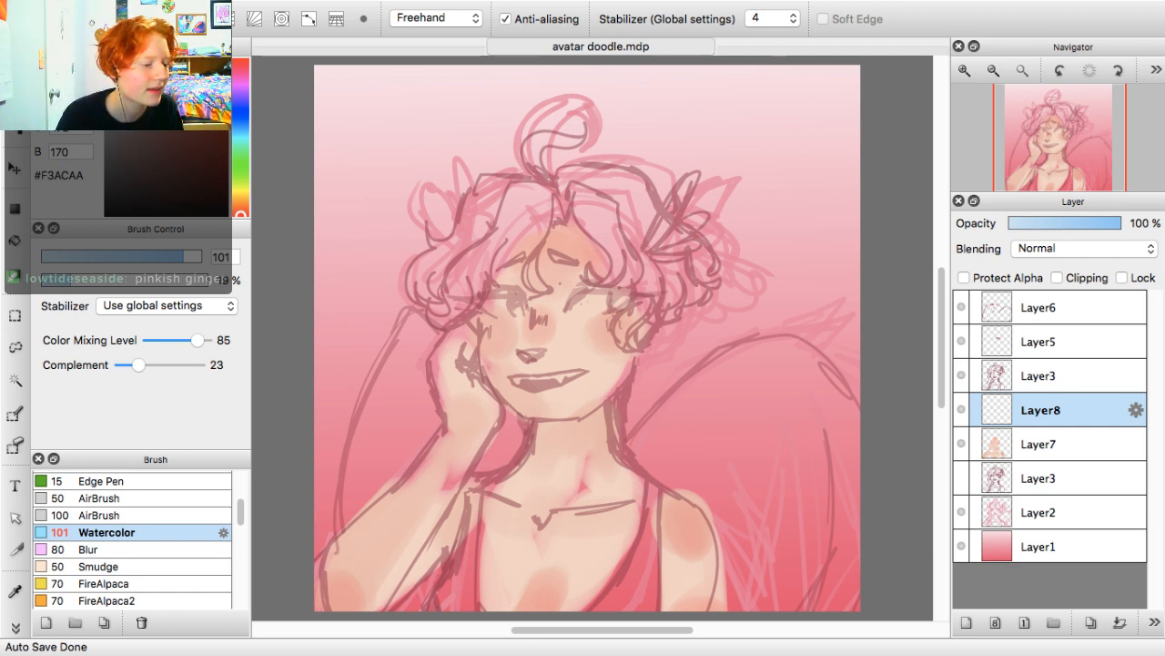
mouse_move(171, 69)
mouse_down()
mouse_move(209, 70)
mouse_move(187, 71)
mouse_up()
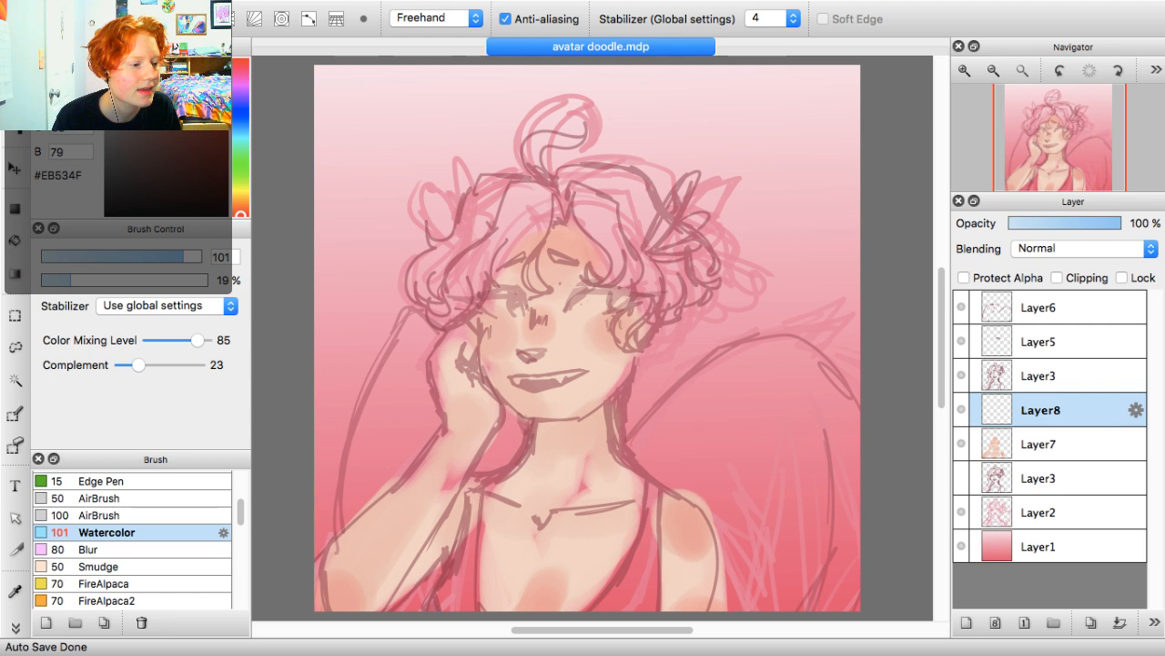
click(196, 75)
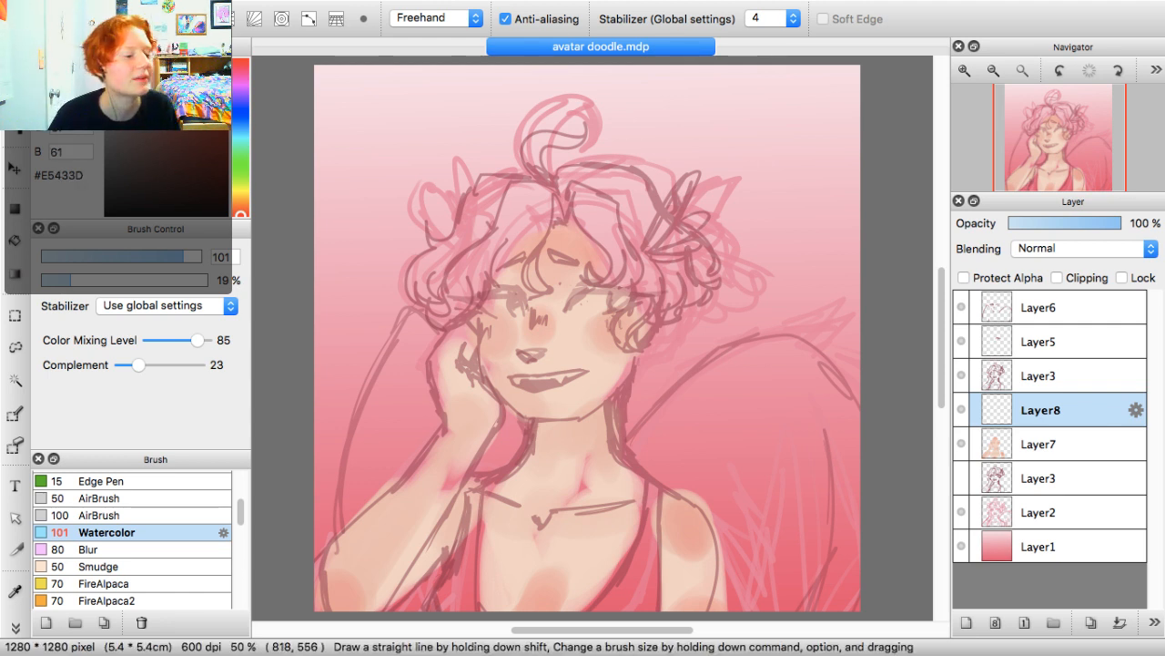
drag(196, 74, 186, 65)
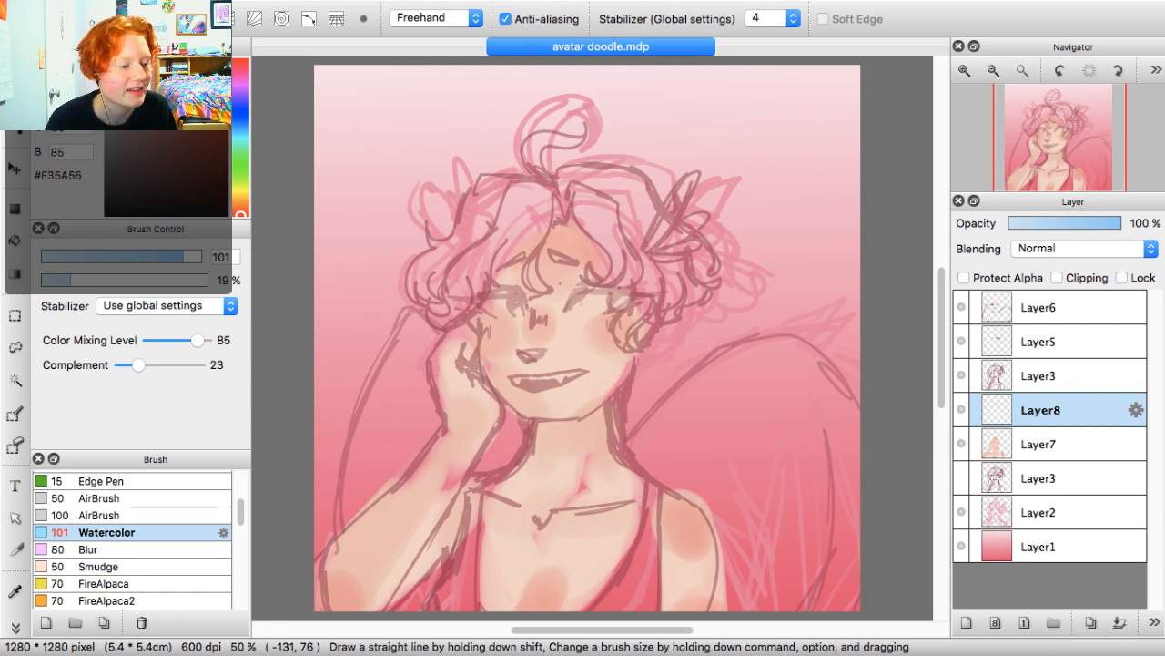
click(242, 67)
mouse_move(519, 186)
mouse_down()
mouse_move(525, 210)
mouse_move(432, 278)
mouse_up()
mouse_move(567, 186)
mouse_down()
mouse_move(621, 211)
mouse_move(622, 265)
mouse_move(639, 204)
mouse_move(634, 338)
mouse_move(632, 323)
mouse_up()
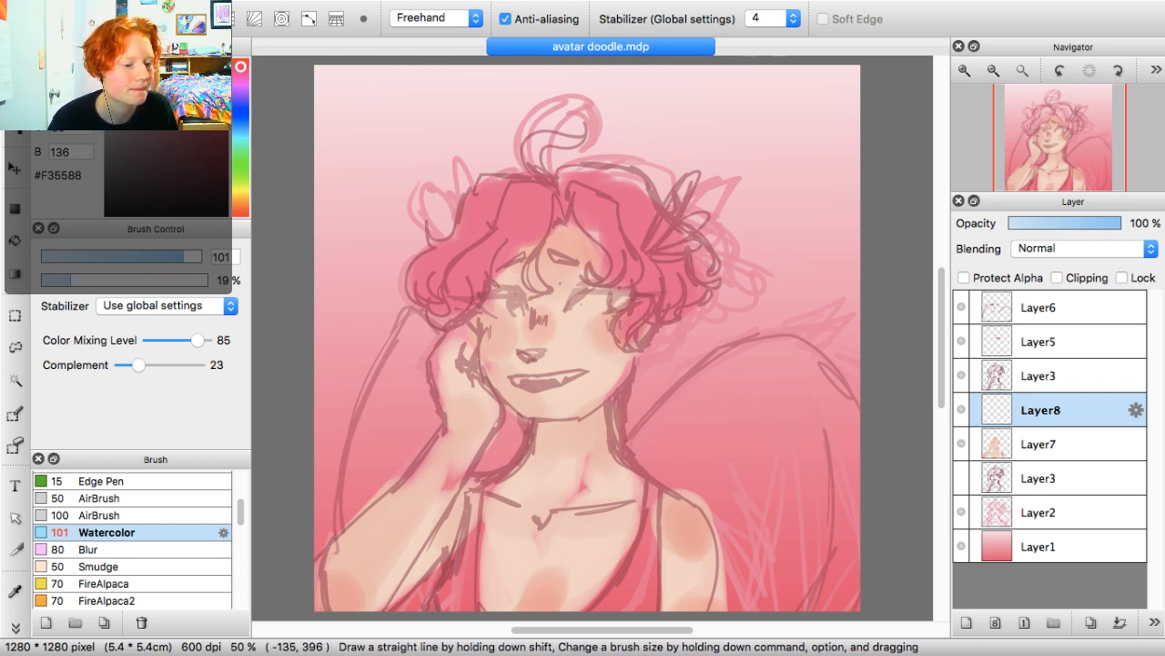
Reduce the Watercolor brush size to 26 and paint the curl on top of the head and the hair edge by the forehead
drag(135, 257, 129, 256)
mouse_move(543, 177)
mouse_down()
mouse_move(538, 136)
mouse_move(556, 132)
mouse_move(551, 146)
mouse_up()
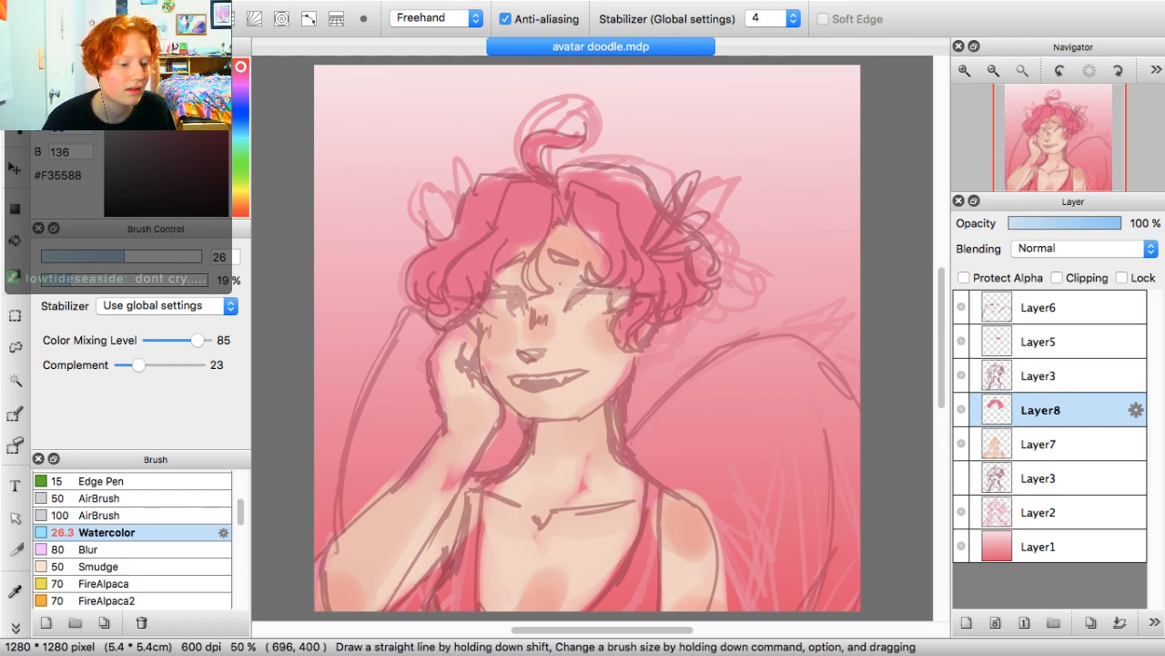
drag(589, 234, 595, 234)
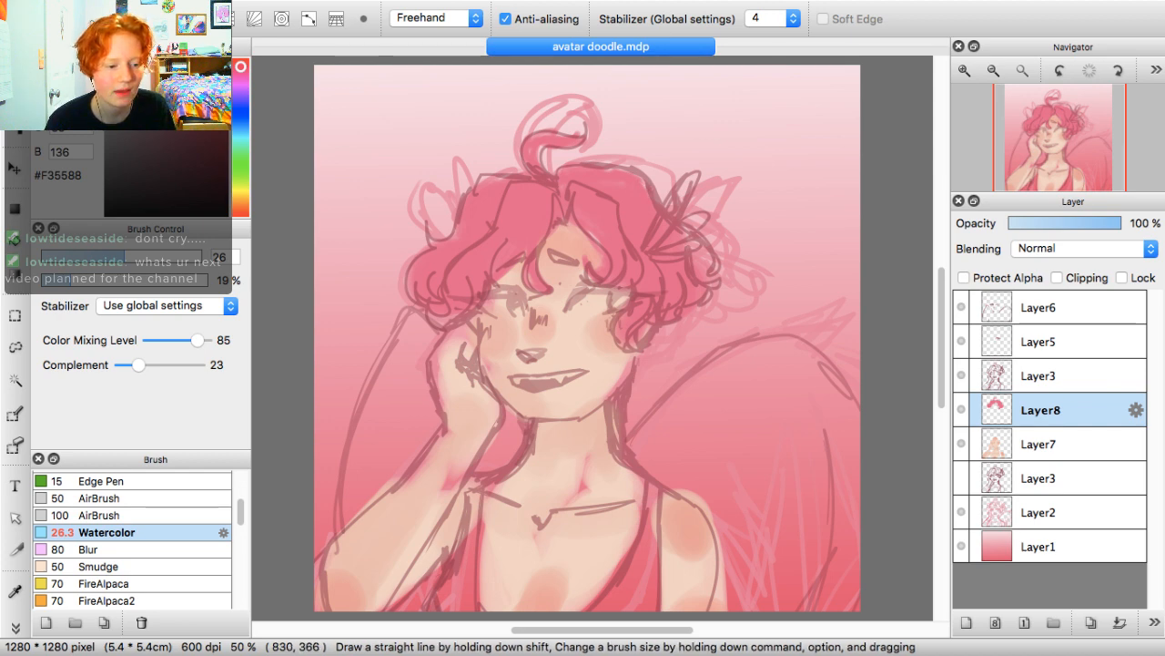
Hide the gradient on Layer1, add a layer at the bottom of the stack and fill it with flat grey #938287
click(962, 546)
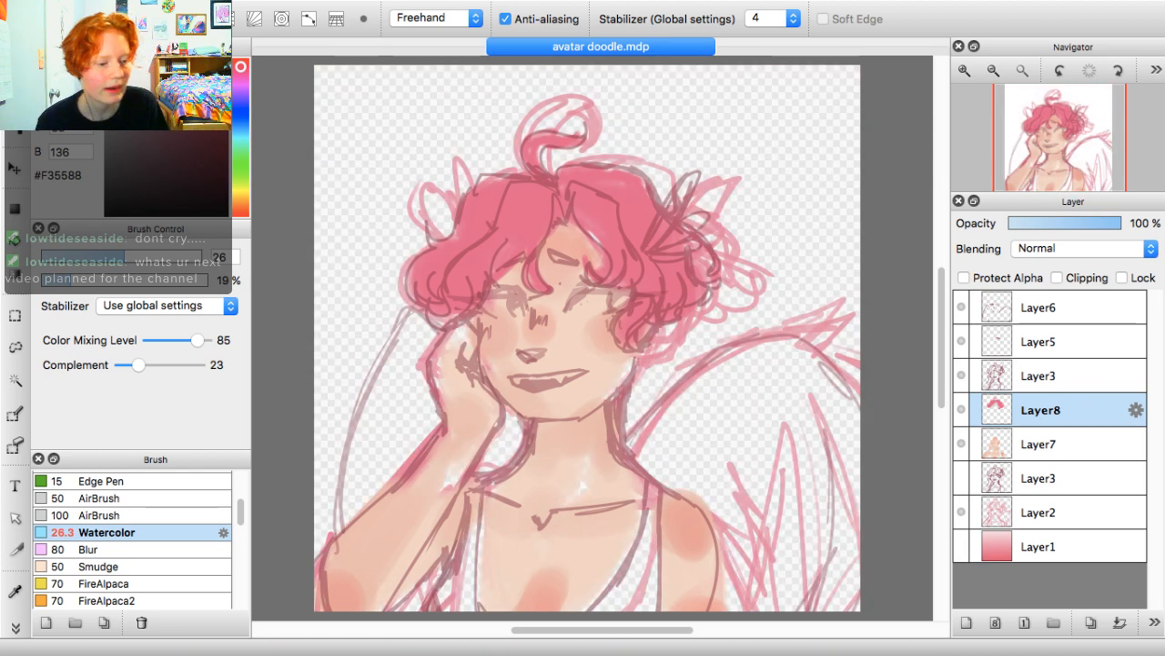
click(967, 622)
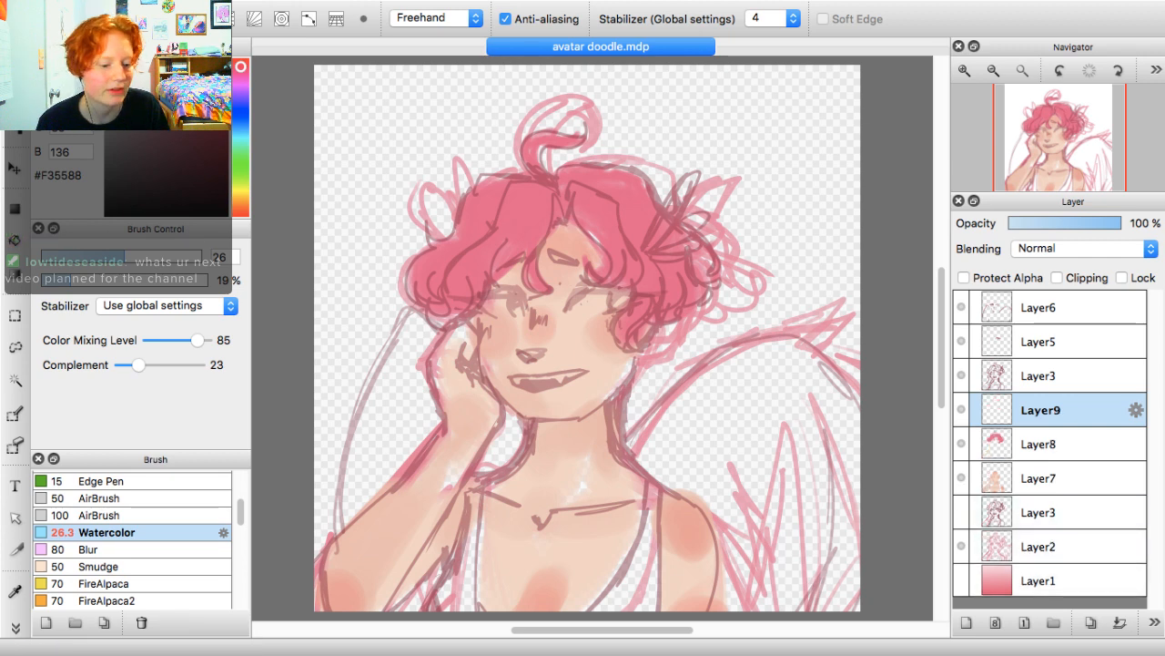
drag(1041, 410, 1041, 591)
click(131, 94)
drag(131, 96, 118, 125)
click(14, 208)
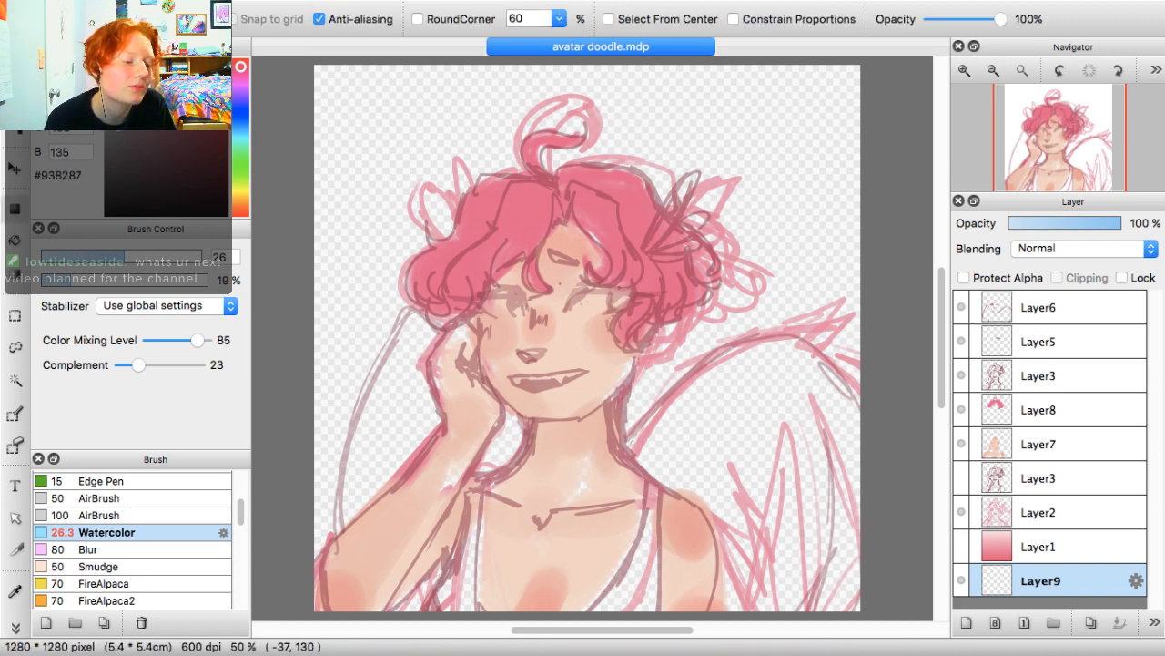
drag(298, 61, 906, 633)
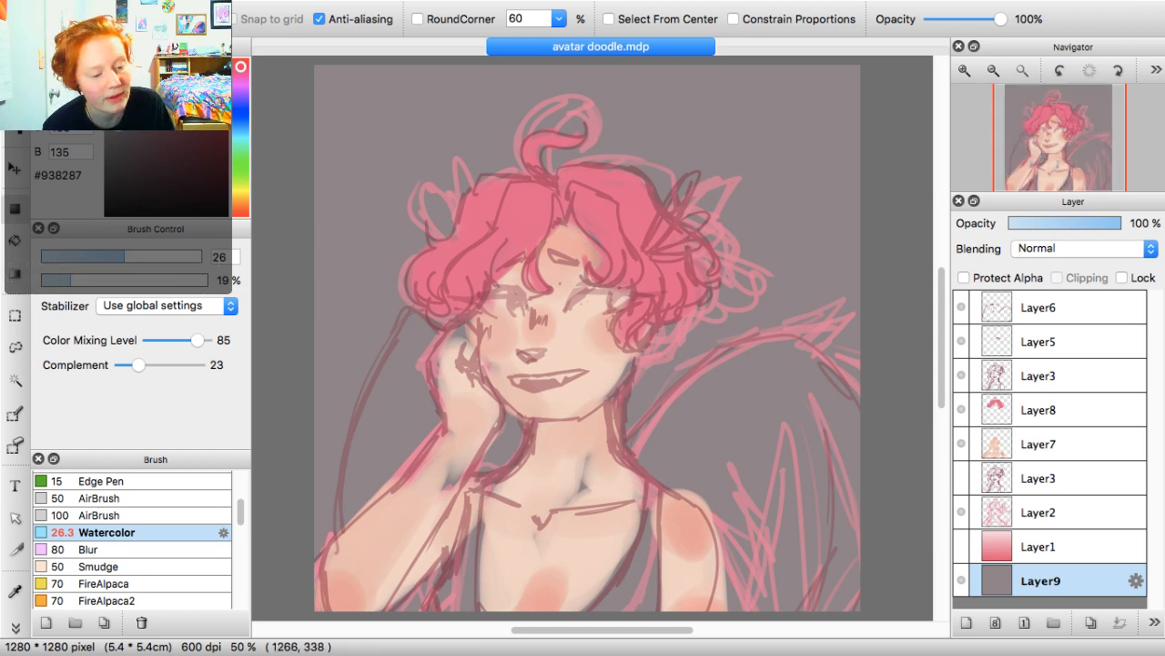
Hide the pink rough sketch on Layer2 and return to Layer8 with the brush
click(961, 513)
click(962, 512)
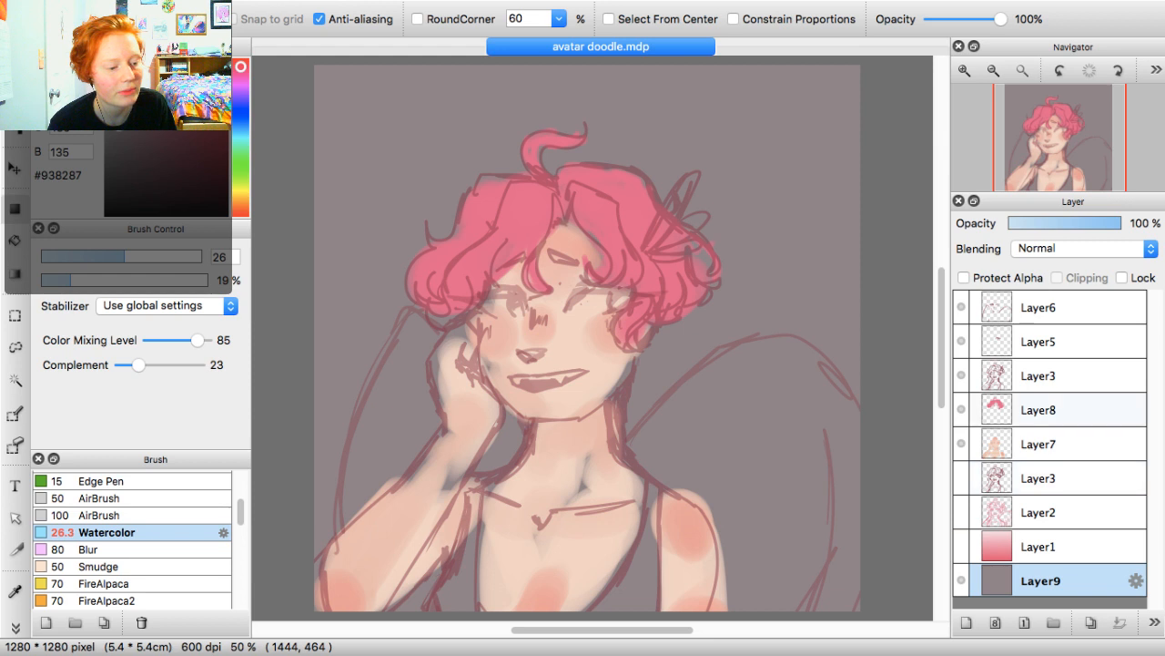
click(1057, 410)
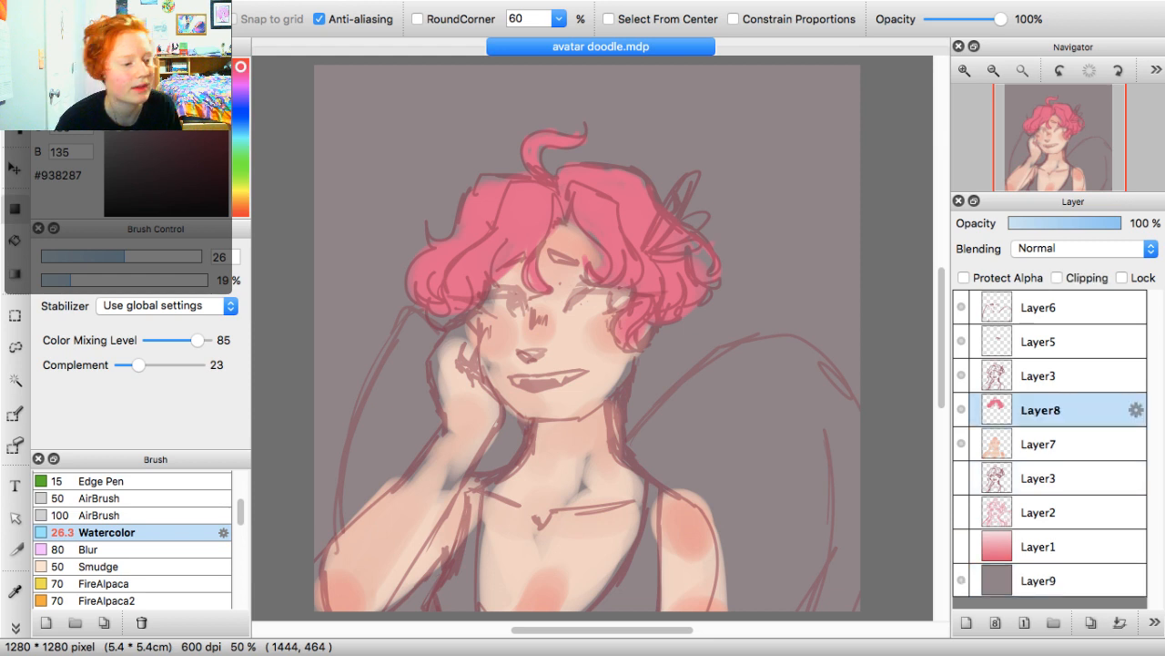
key(b)
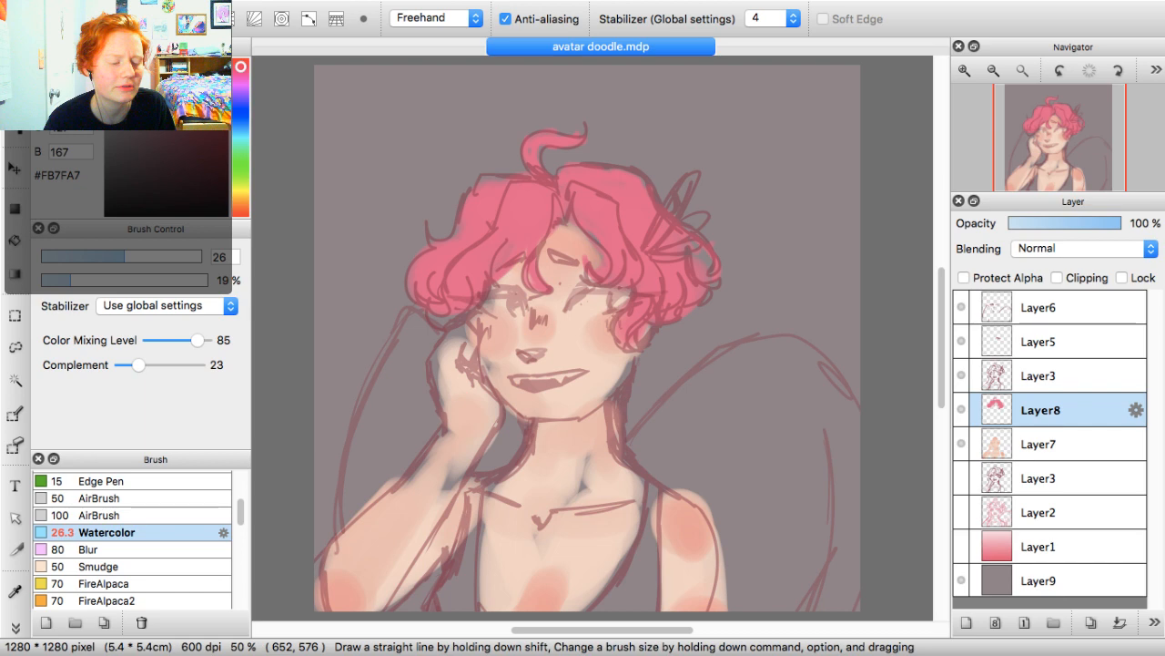
Pick the dark hair-shadow colour #A62C53 and add a new layer clipped to the hair on Layer8
click(964, 70)
mouse_move(1036, 142)
mouse_down()
mouse_move(1026, 140)
mouse_move(1057, 140)
mouse_up()
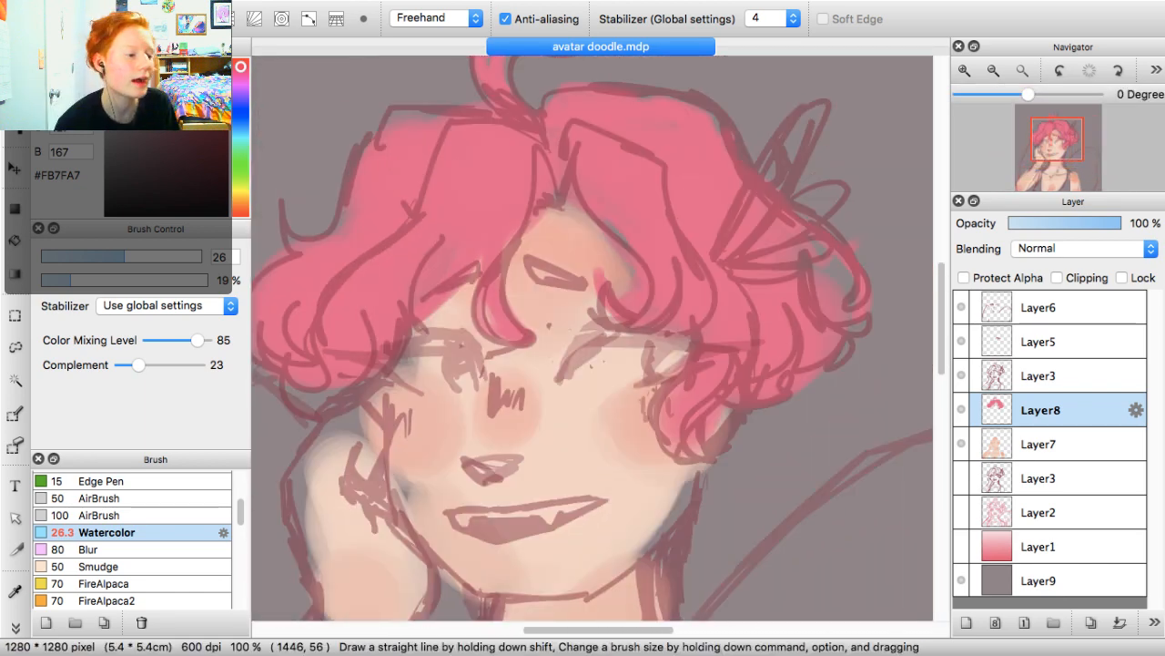
click(170, 68)
click(172, 69)
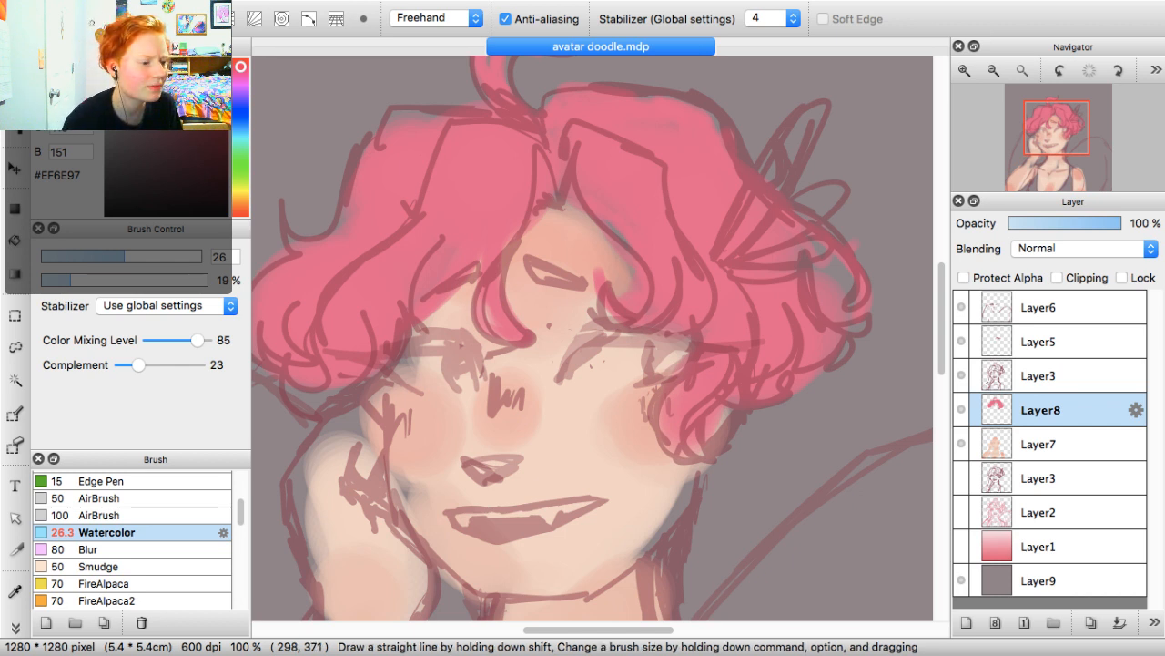
click(196, 123)
click(196, 114)
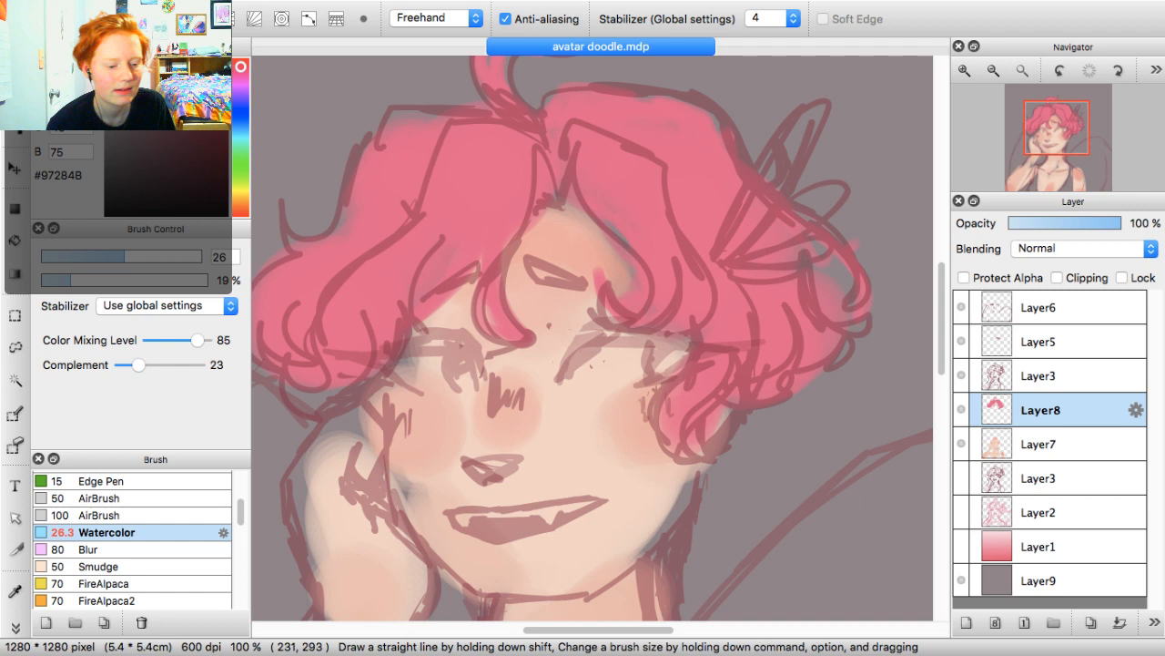
click(967, 622)
click(1057, 278)
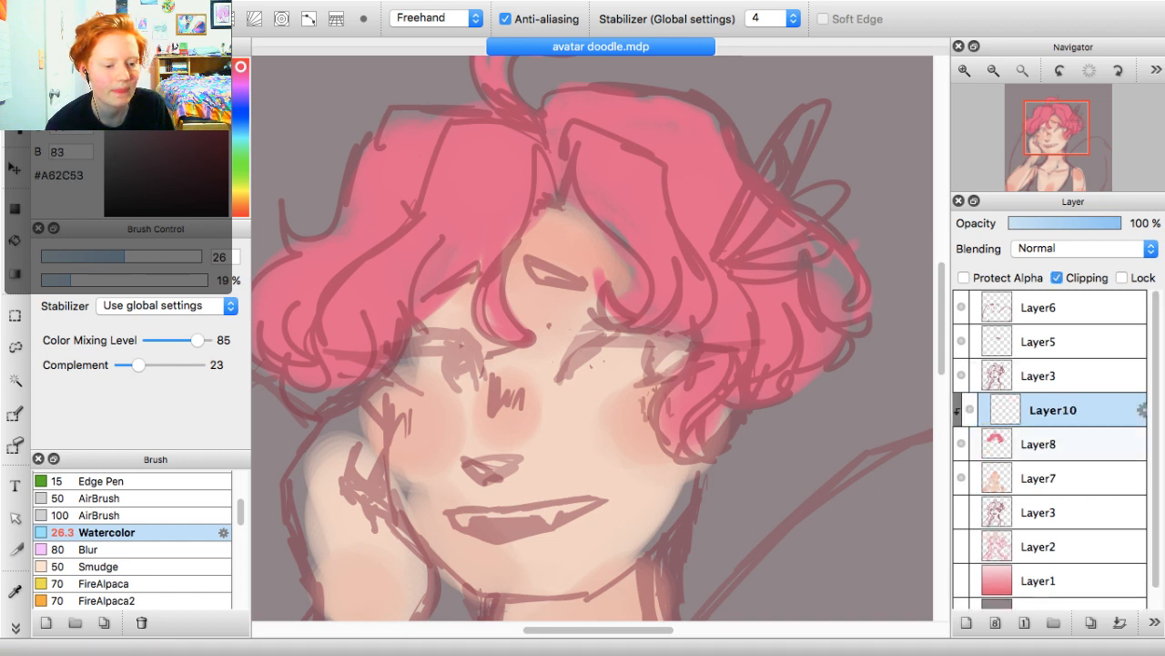
click(1041, 444)
click(1050, 410)
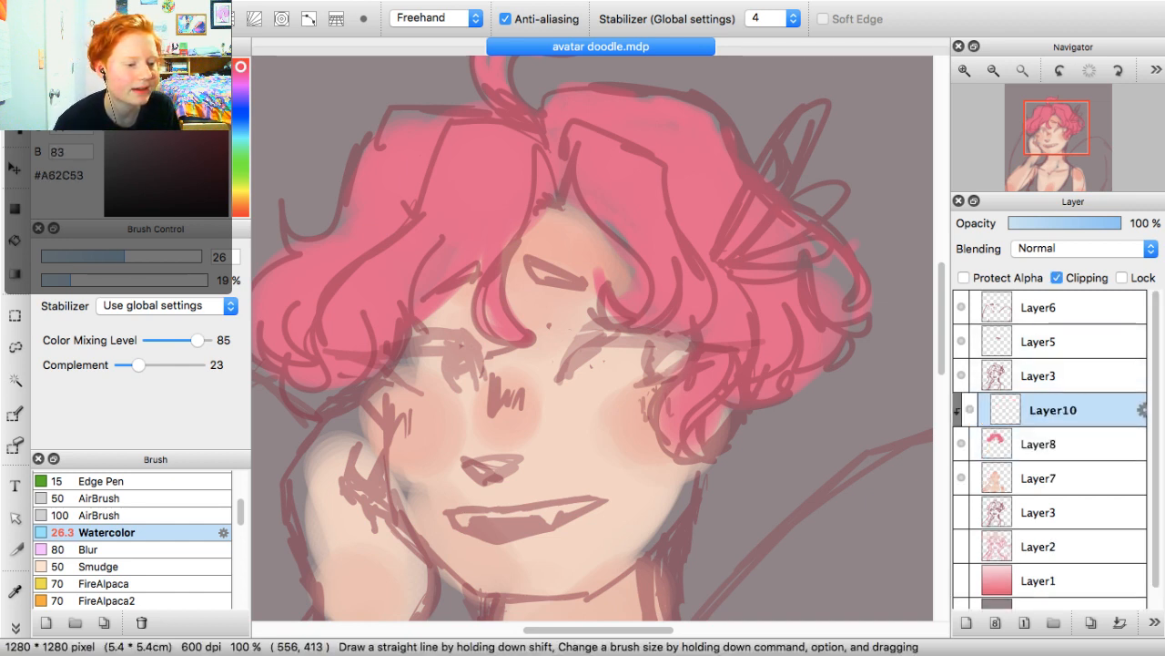
Sample the hair pink #F35588 on Layer8 and fill the gaps along the hair edges and the forehead curl
click(1041, 444)
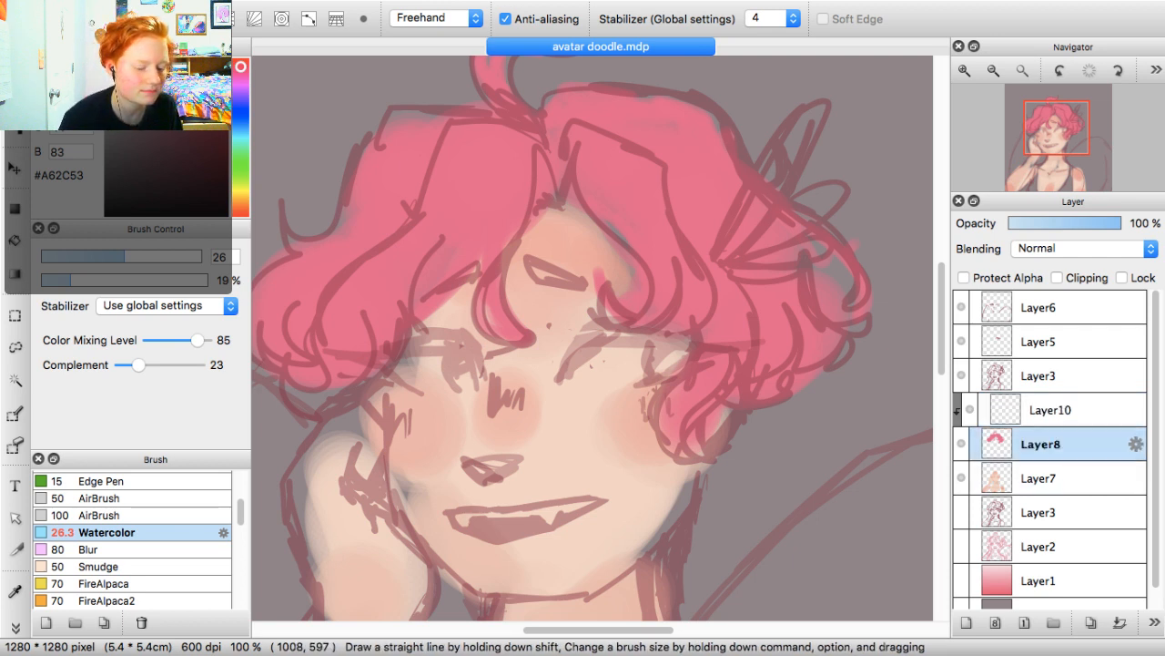
key(alt)
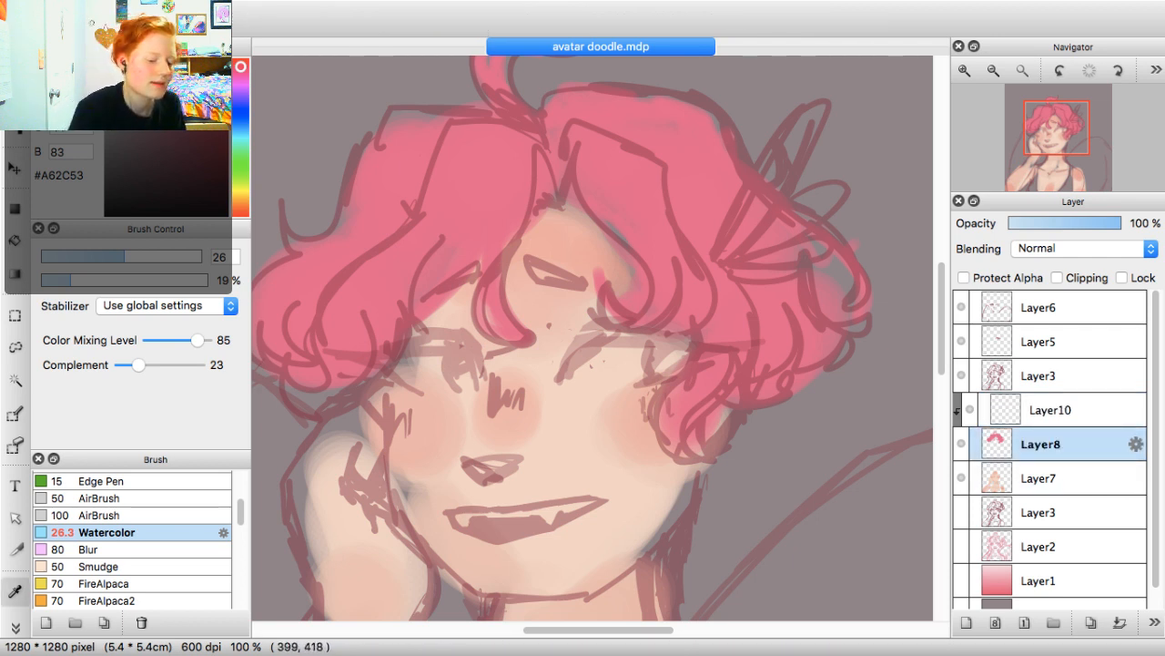
alt+click(471, 172)
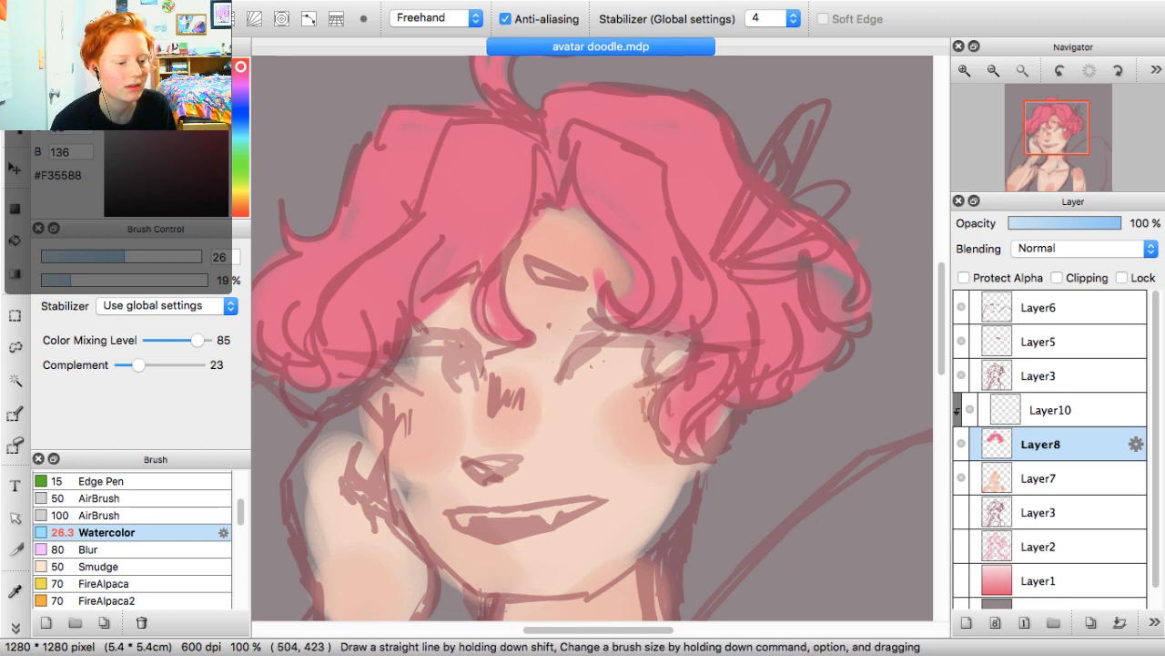
mouse_move(534, 332)
mouse_down()
mouse_move(538, 319)
mouse_move(504, 275)
mouse_move(532, 319)
mouse_move(507, 246)
mouse_up()
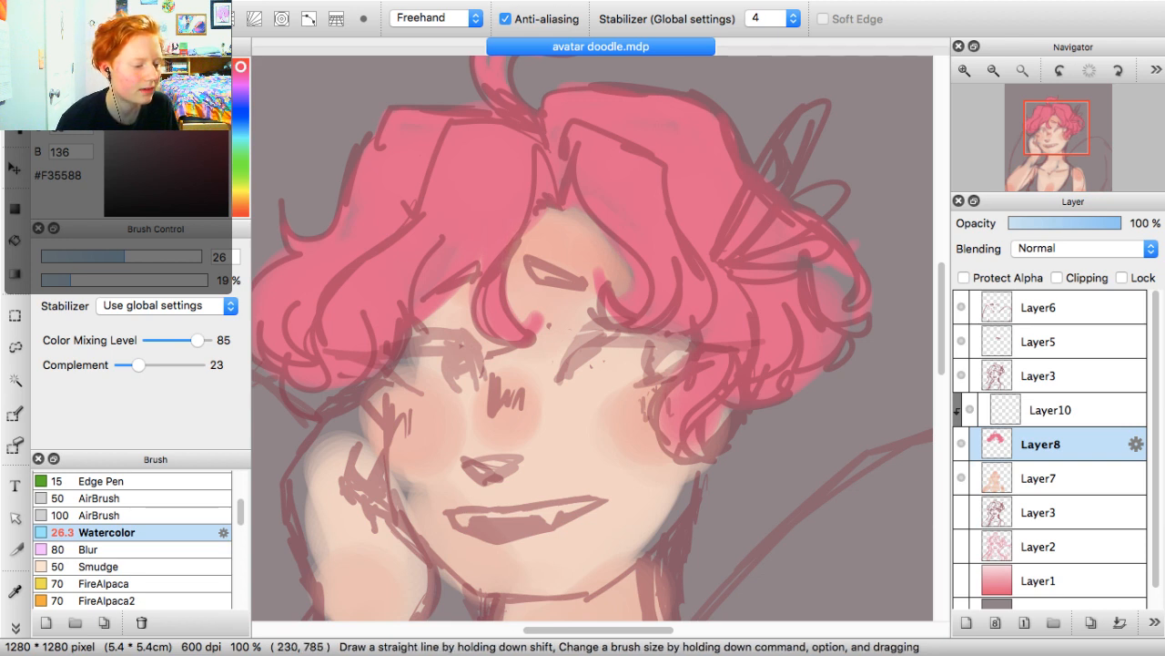
Switch to the Pen brush at size 16 and paint solid pink curls beside the cheek above the raised hand
scroll(132, 537, up, 5)
click(119, 513)
click(96, 256)
drag(314, 406, 291, 398)
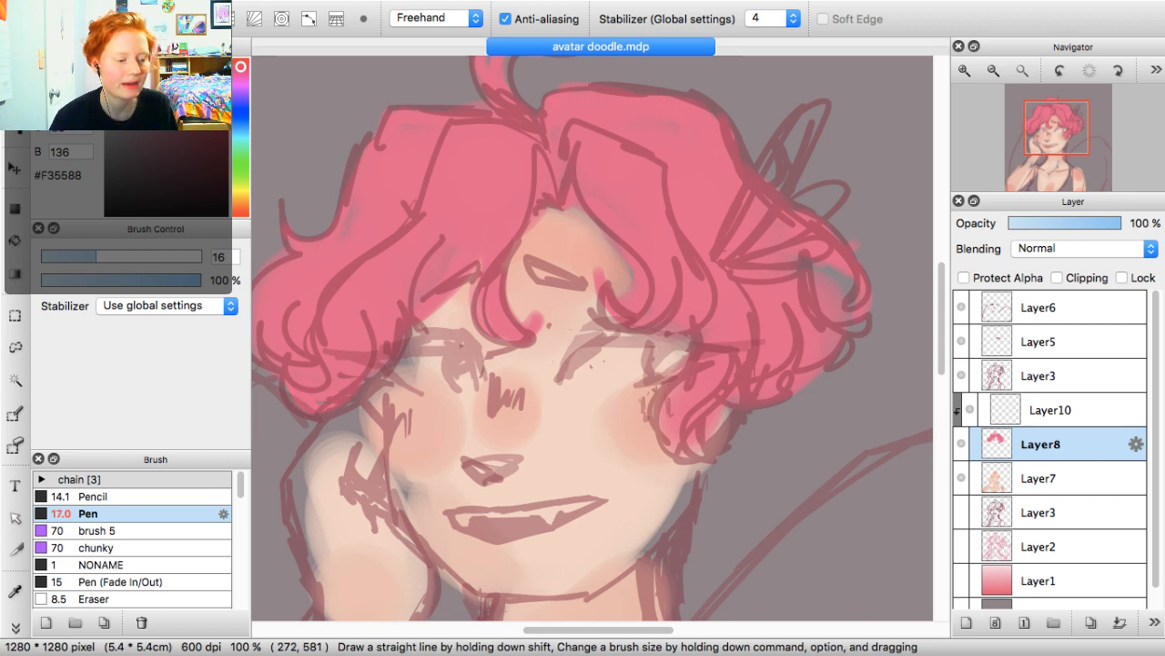
mouse_move(388, 405)
mouse_down()
mouse_move(391, 385)
mouse_move(417, 392)
mouse_move(393, 378)
mouse_move(424, 398)
mouse_up()
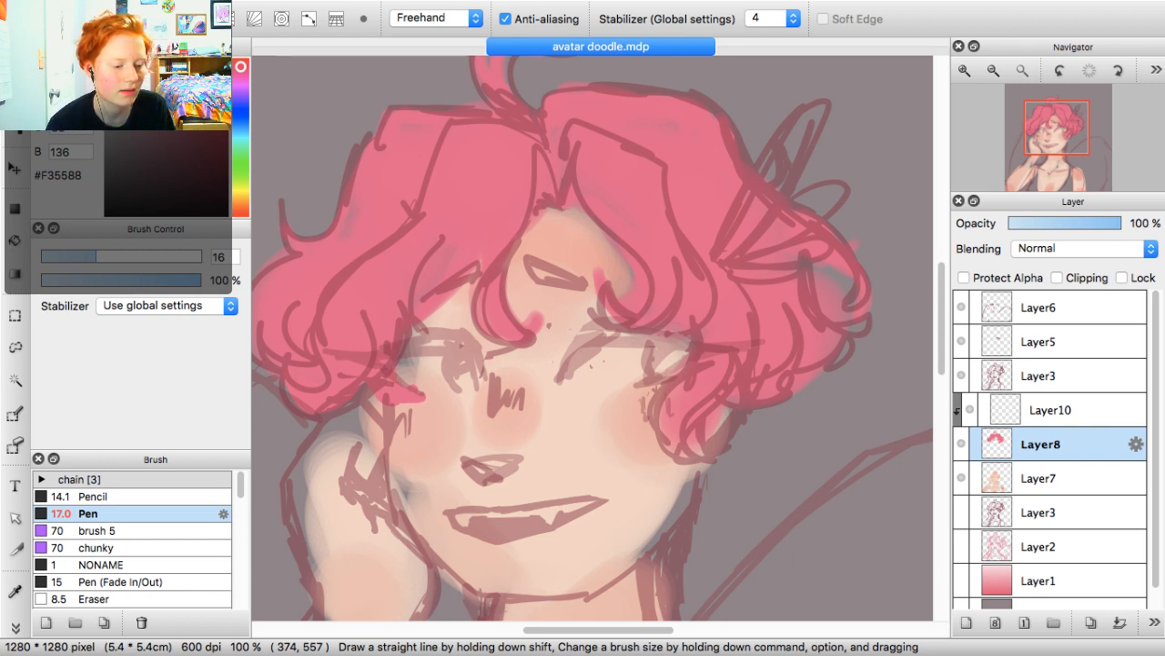
Fill the drooping curl beside the cheek and the outer curls at the back of the hair with pink on Layer8
mouse_move(675, 399)
mouse_down()
mouse_move(675, 450)
mouse_move(711, 459)
mouse_up()
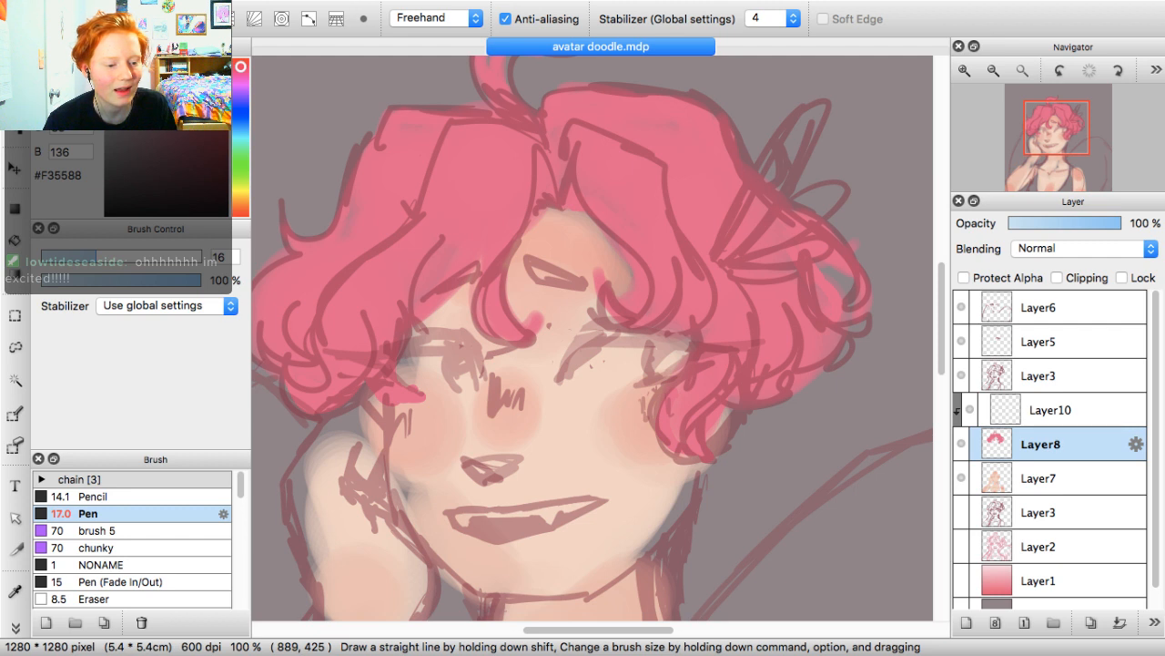
drag(829, 293, 849, 351)
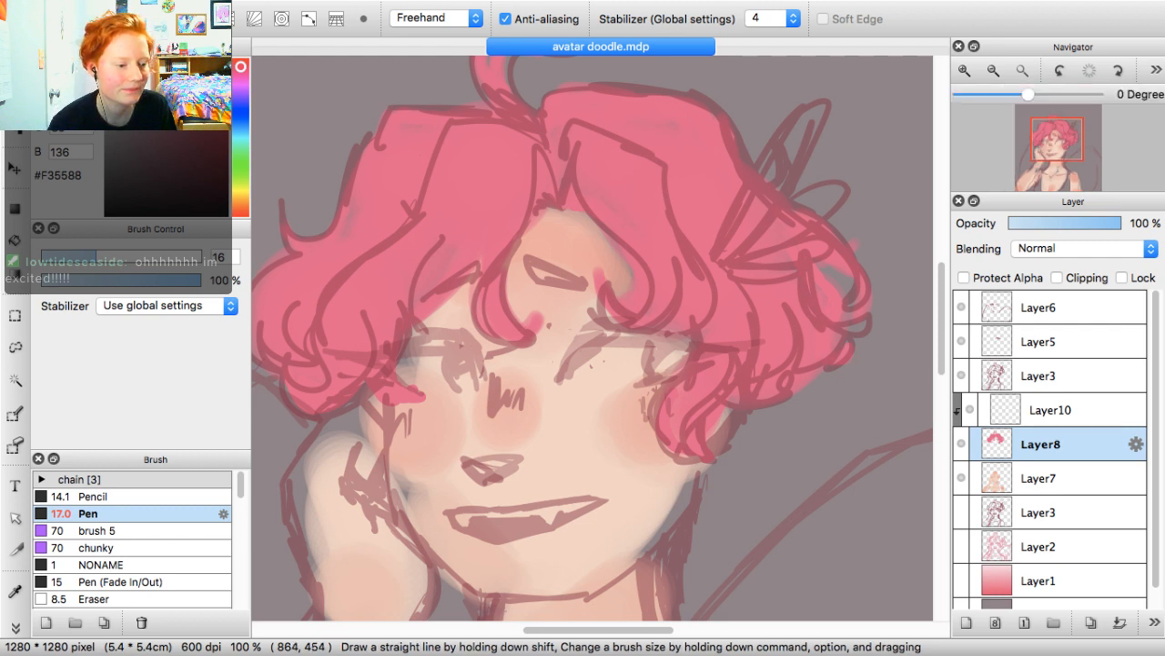
scroll(592, 337, up, 3)
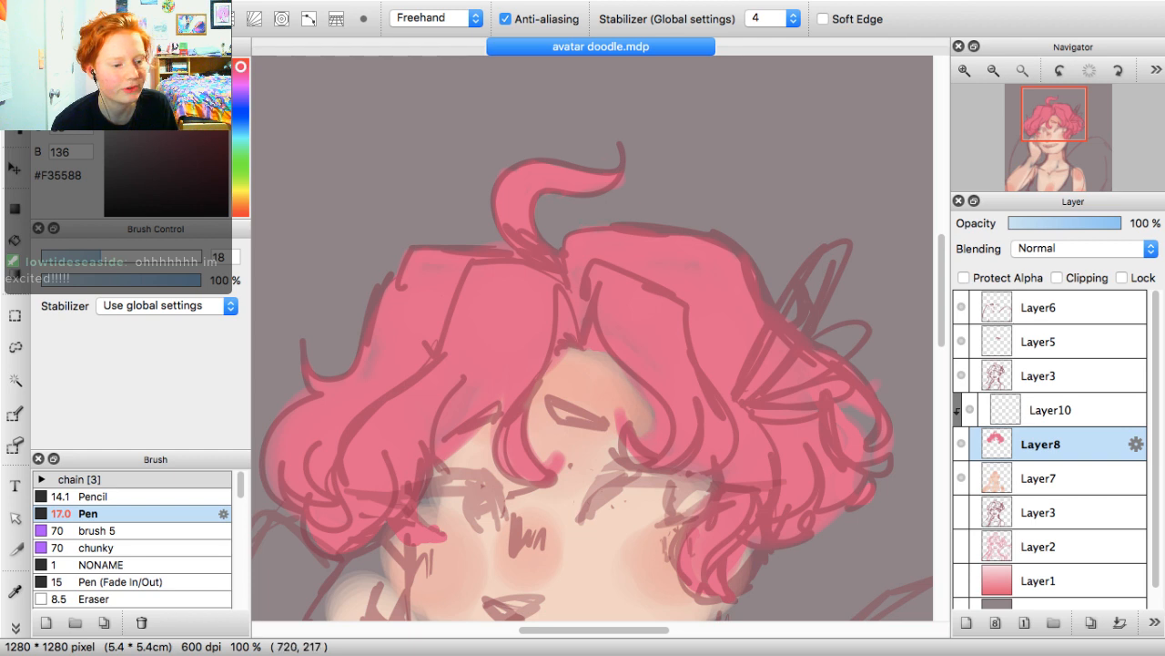
Briefly hide the skin colours on Layer7 to check the pink hair fill, and show them again
drag(335, 543, 464, 373)
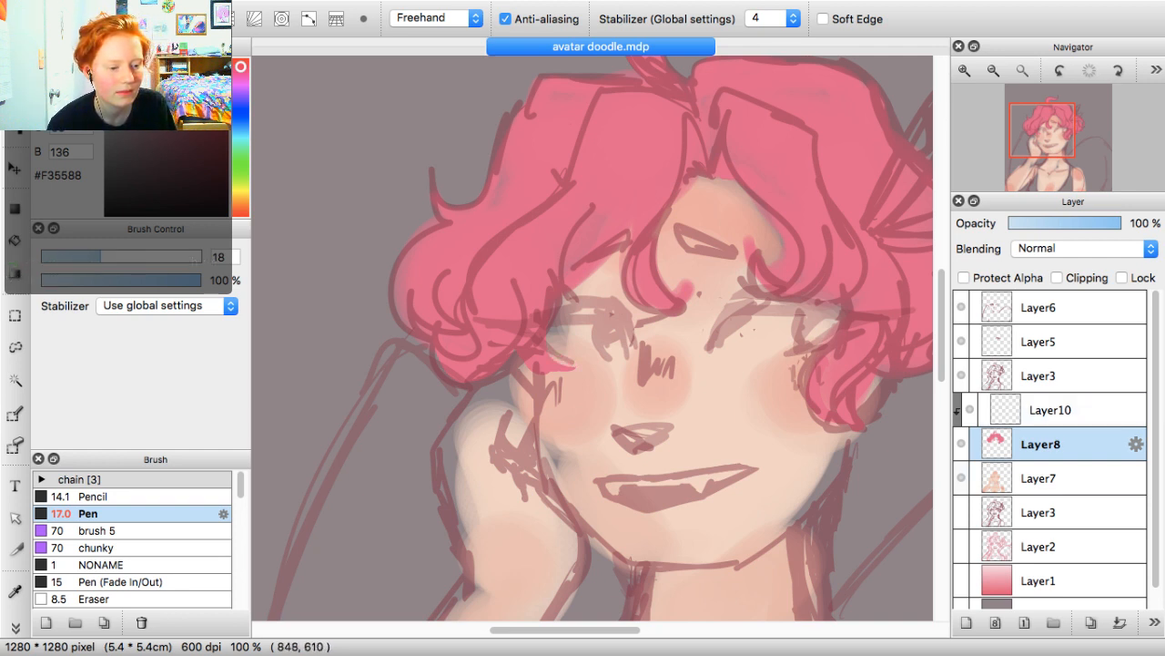
click(961, 478)
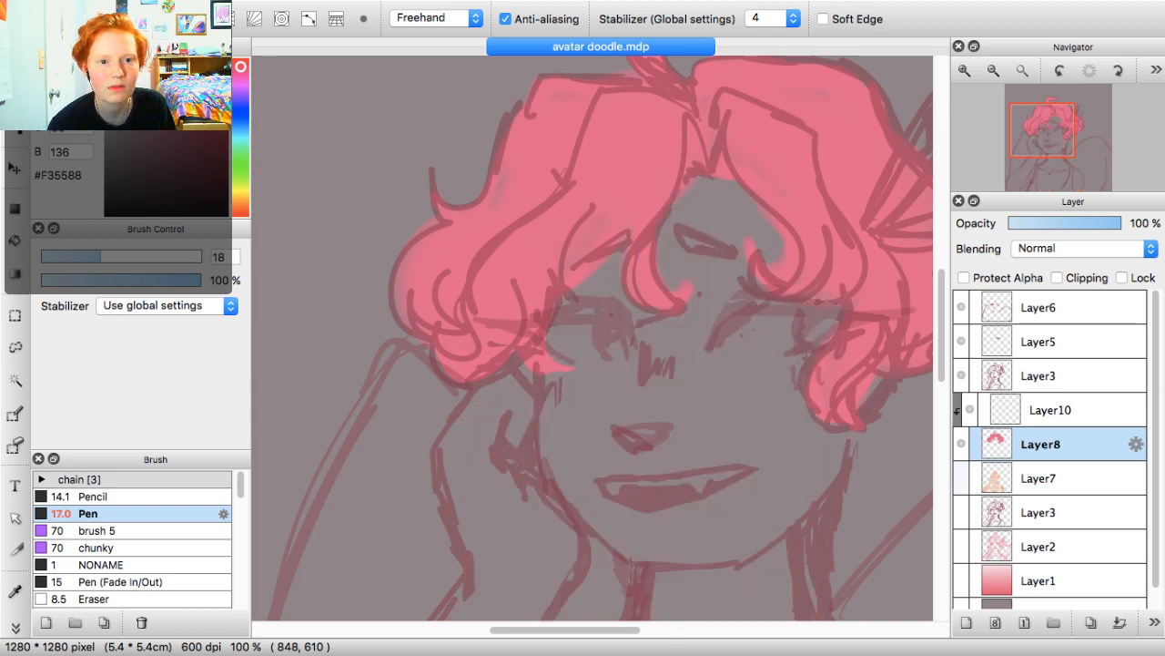
click(962, 478)
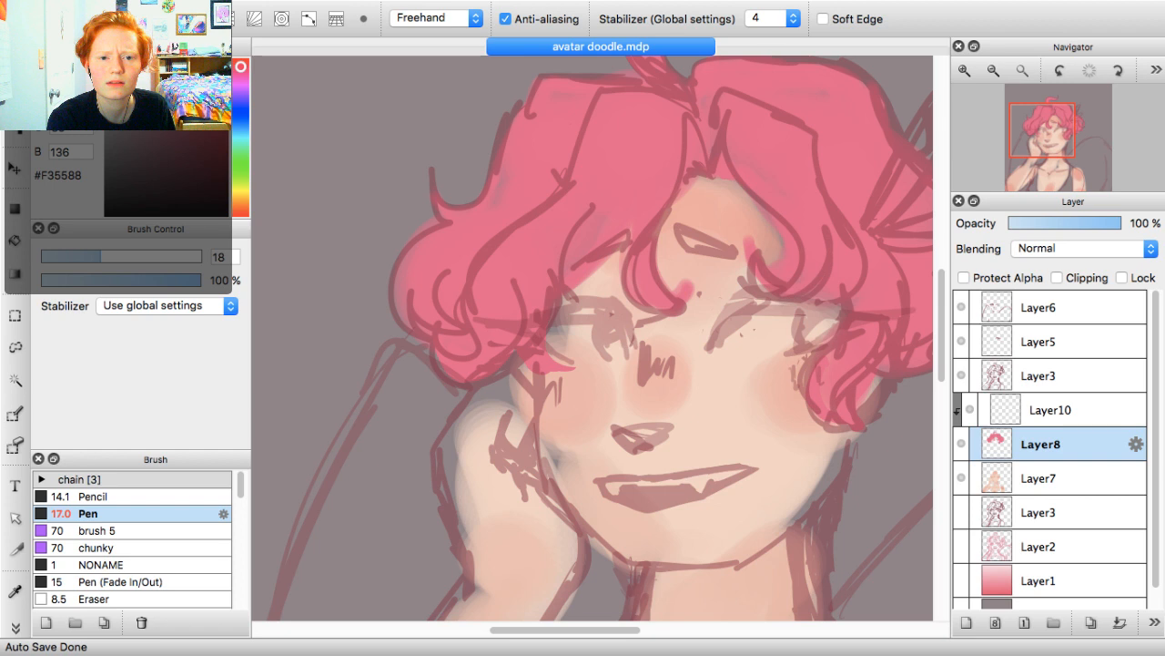
key(super+Tab)
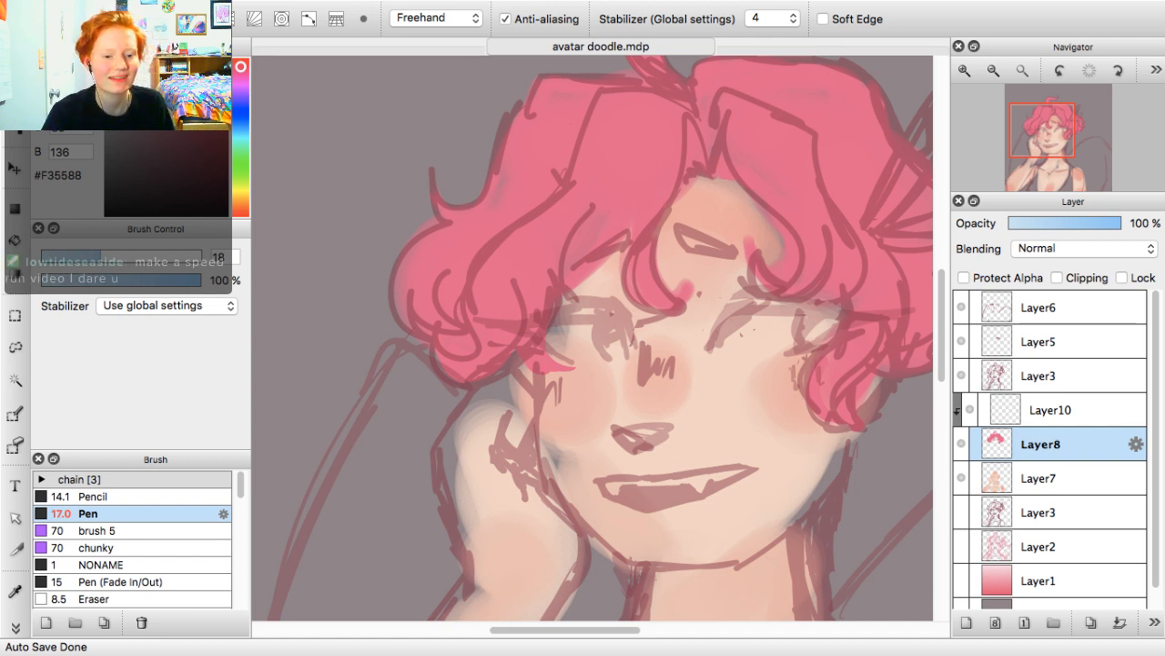
key(super+Tab)
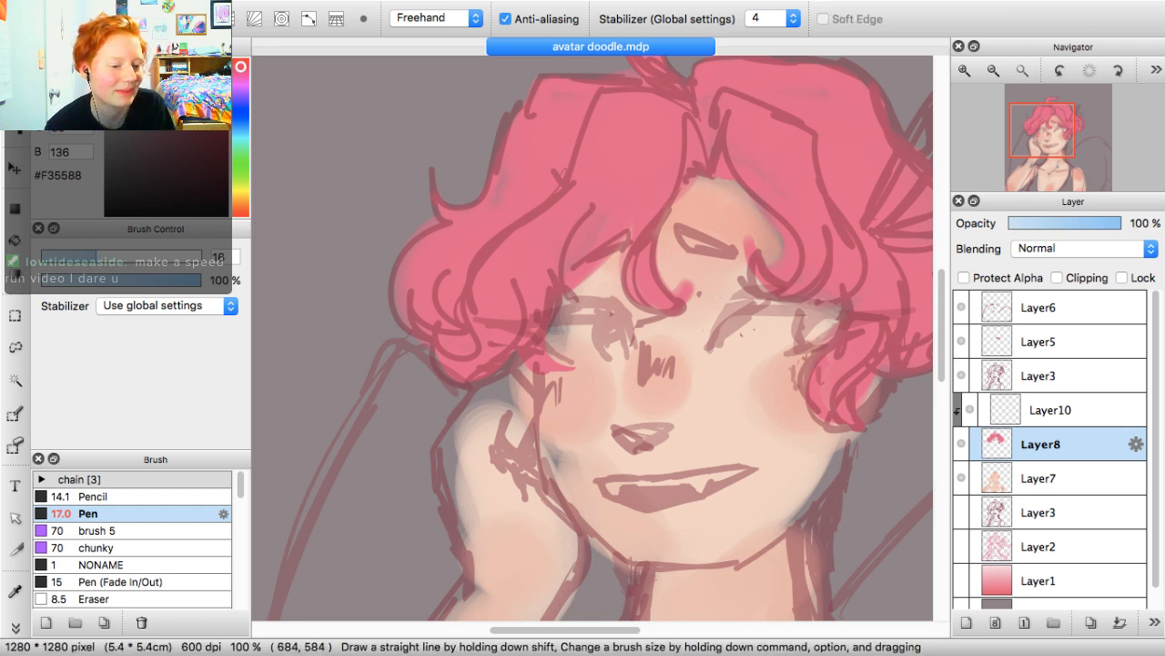
mouse_move(1047, 136)
drag(1055, 142, 1057, 136)
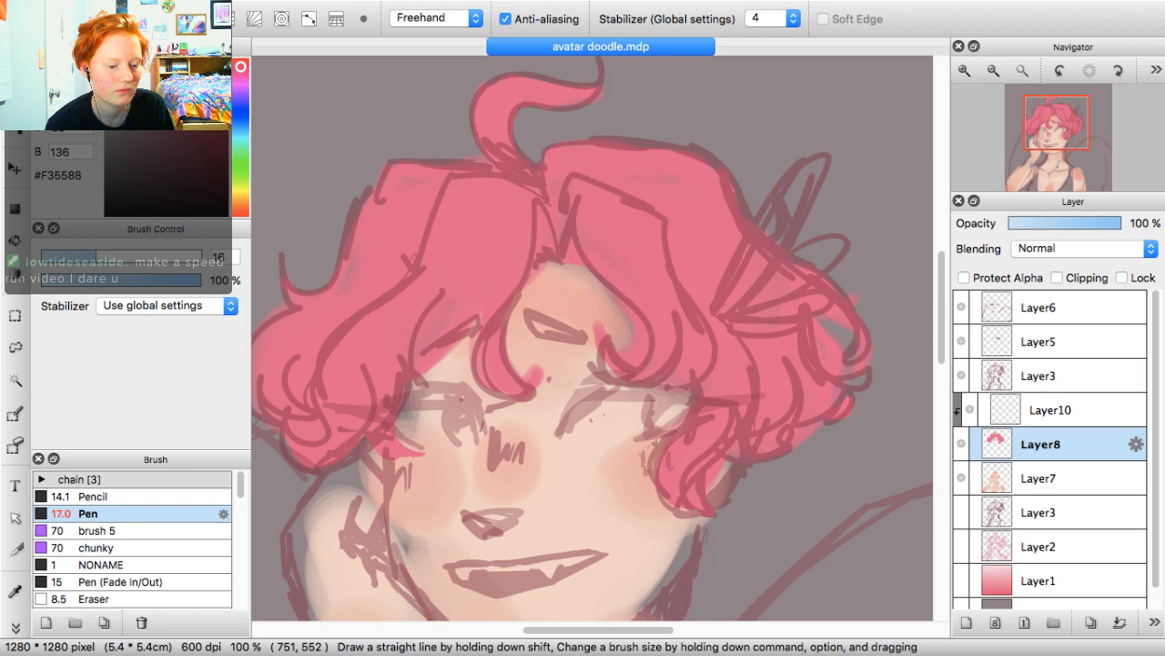
Select the clipped Layer10, pick the dark red-brown #931A17 and paint a first shadow at the hair parting
click(1053, 410)
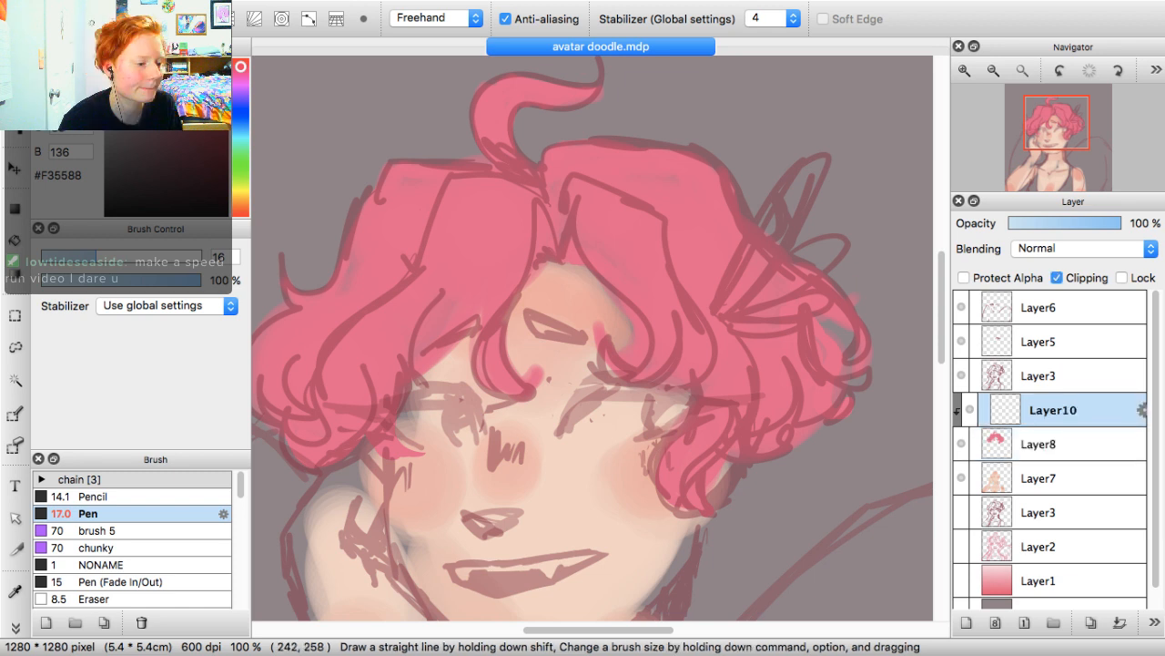
click(240, 215)
drag(211, 125, 210, 125)
mouse_move(546, 231)
mouse_down()
mouse_move(551, 252)
mouse_move(547, 226)
mouse_move(537, 264)
mouse_move(550, 255)
mouse_up()
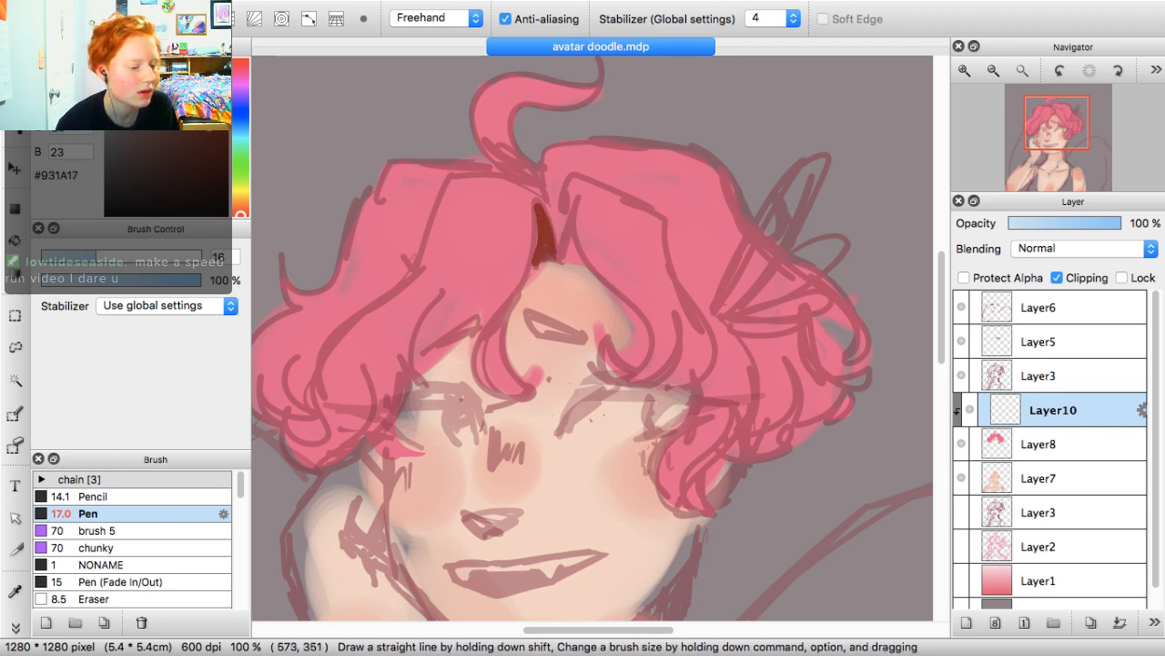
Try a shadow stroke beside the parting with the Watercolor brush at size 26, and undo it
scroll(224, 497, down, 1)
scroll(137, 543, down, 3)
click(137, 544)
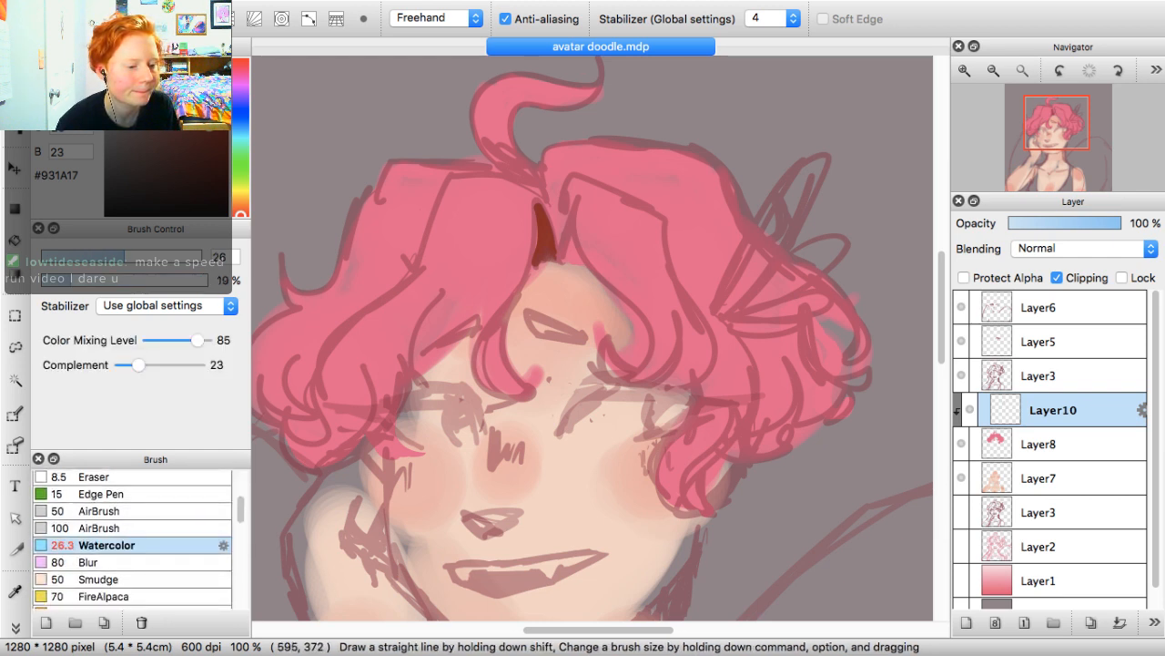
drag(573, 219, 581, 262)
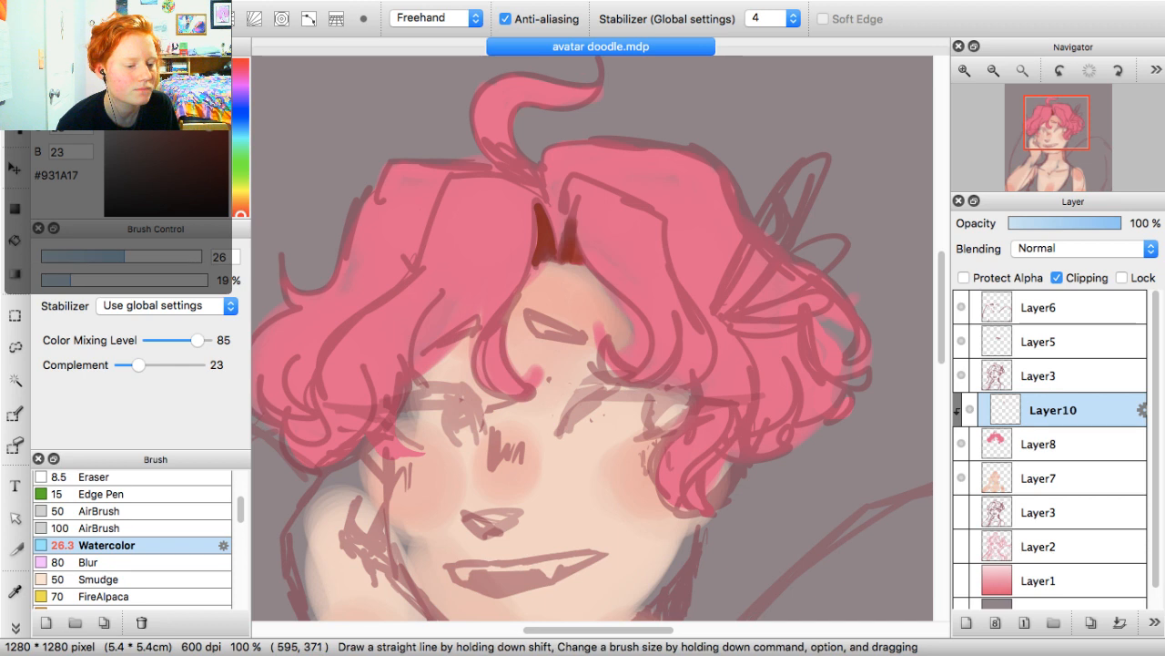
key(super+z)
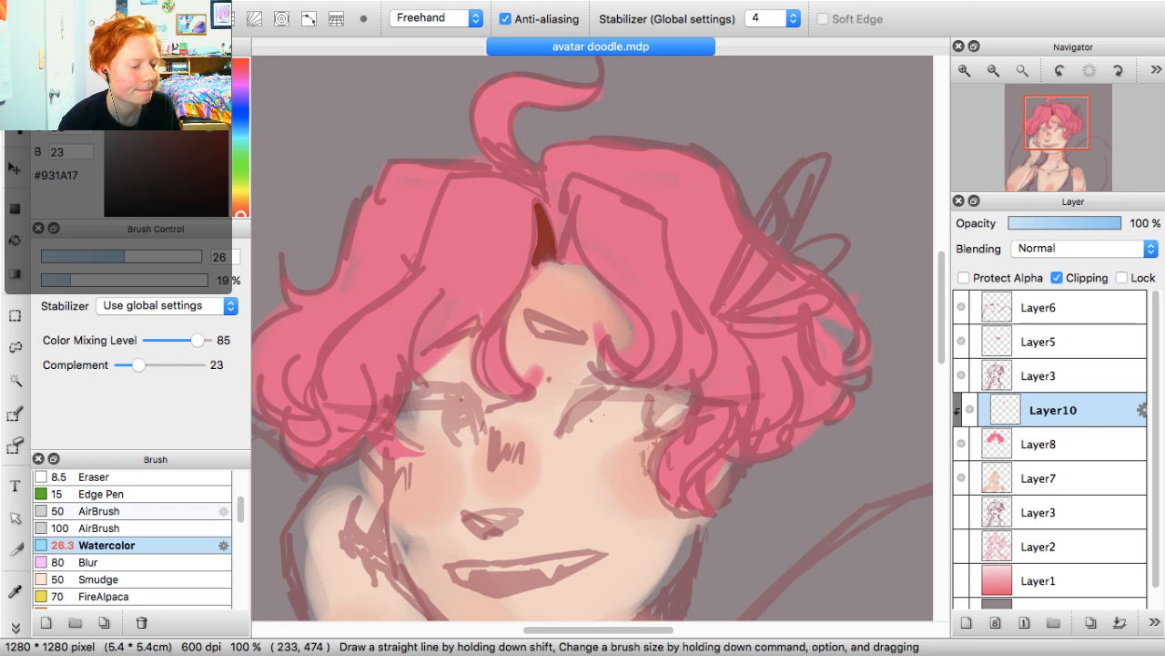
Return to the Pen brush at size 16 and hatch dark shadows on the hair just right of the parting
scroll(132, 539, up, 5)
click(109, 513)
mouse_move(570, 234)
mouse_down()
mouse_move(566, 253)
mouse_move(571, 237)
mouse_move(583, 262)
mouse_move(560, 237)
mouse_up()
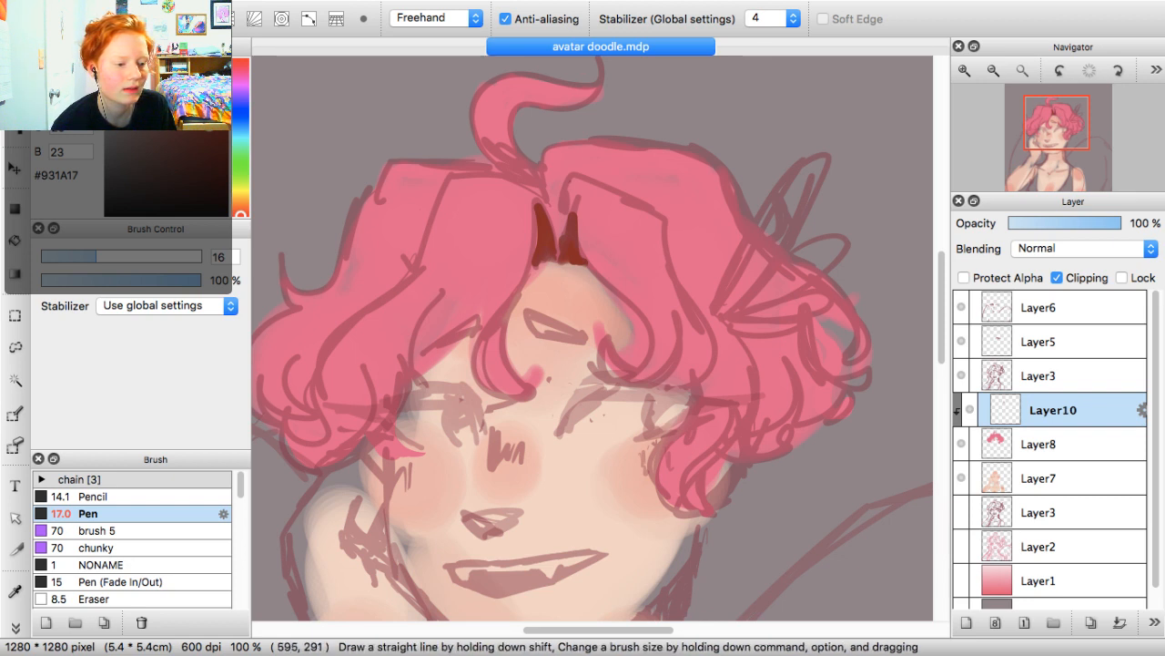
drag(568, 225, 601, 240)
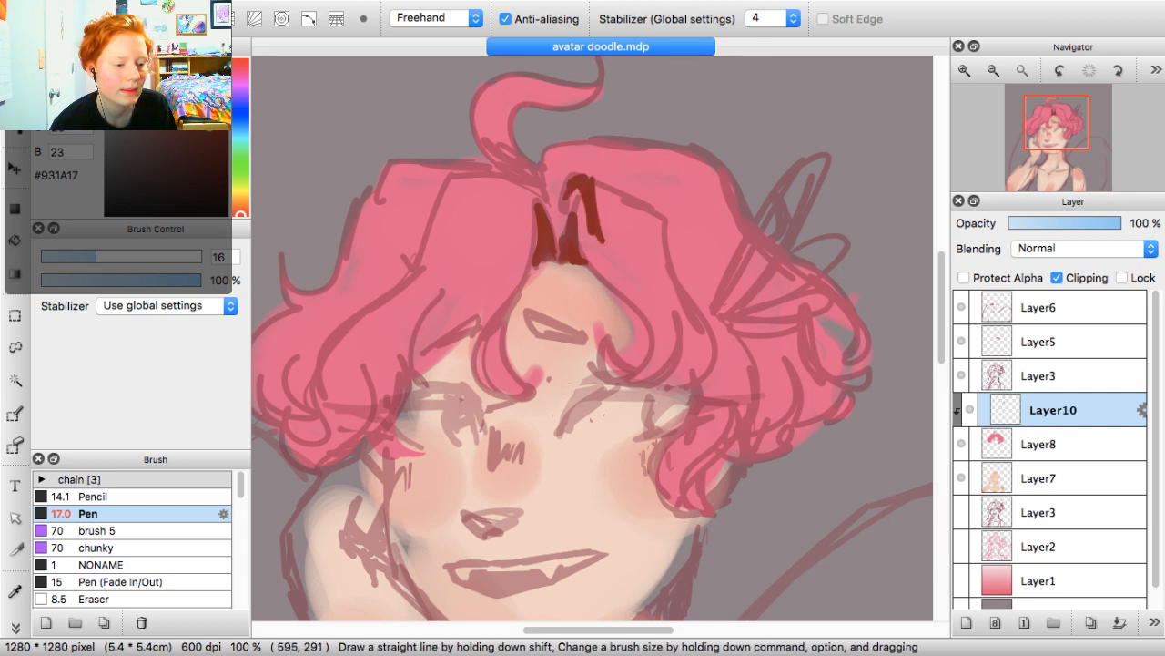
drag(592, 178, 633, 273)
mouse_move(601, 205)
mouse_down()
mouse_move(612, 193)
mouse_move(643, 208)
mouse_move(637, 271)
mouse_move(643, 261)
mouse_up()
mouse_move(638, 207)
mouse_down()
mouse_move(661, 221)
mouse_move(672, 281)
mouse_move(665, 257)
mouse_up()
mouse_move(643, 227)
mouse_down()
mouse_move(663, 275)
mouse_move(649, 230)
mouse_up()
mouse_move(648, 249)
mouse_down()
mouse_move(654, 264)
mouse_move(647, 252)
mouse_up()
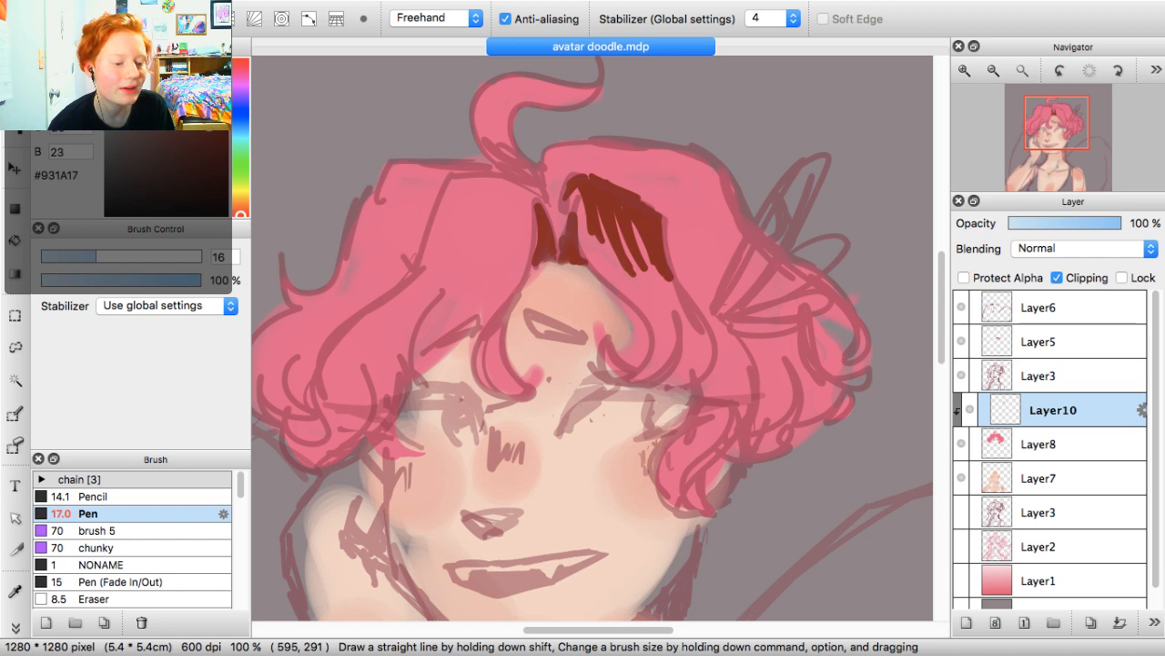
Paint dark red-brown shadows along the curls framing the forehead, including the small curl between the brows
mouse_move(608, 339)
mouse_down()
mouse_move(648, 375)
mouse_move(660, 371)
mouse_up()
drag(610, 360, 657, 377)
drag(598, 336, 602, 357)
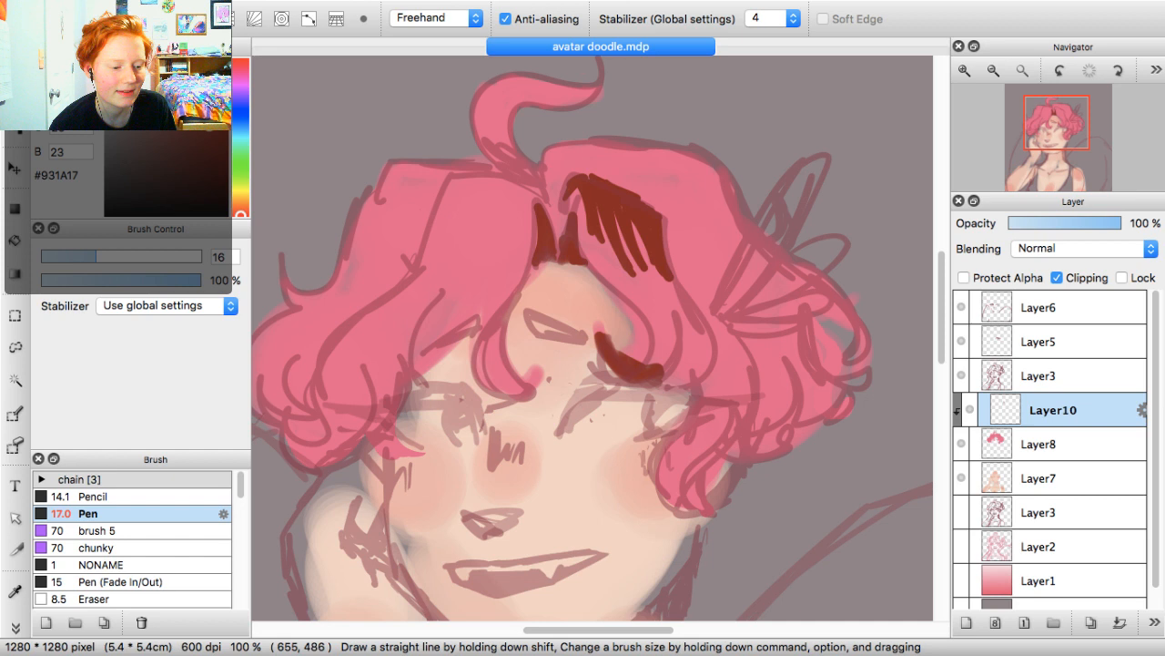
drag(678, 315, 658, 379)
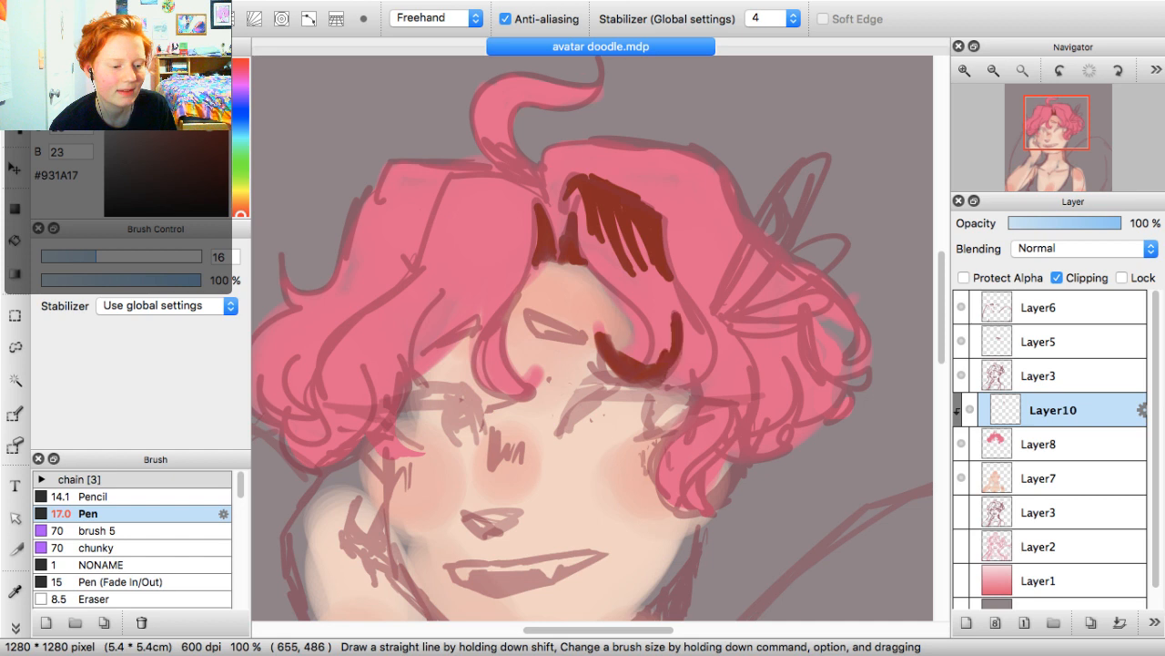
mouse_move(637, 264)
mouse_down()
mouse_move(665, 355)
mouse_move(701, 375)
mouse_move(712, 360)
mouse_move(665, 393)
mouse_up()
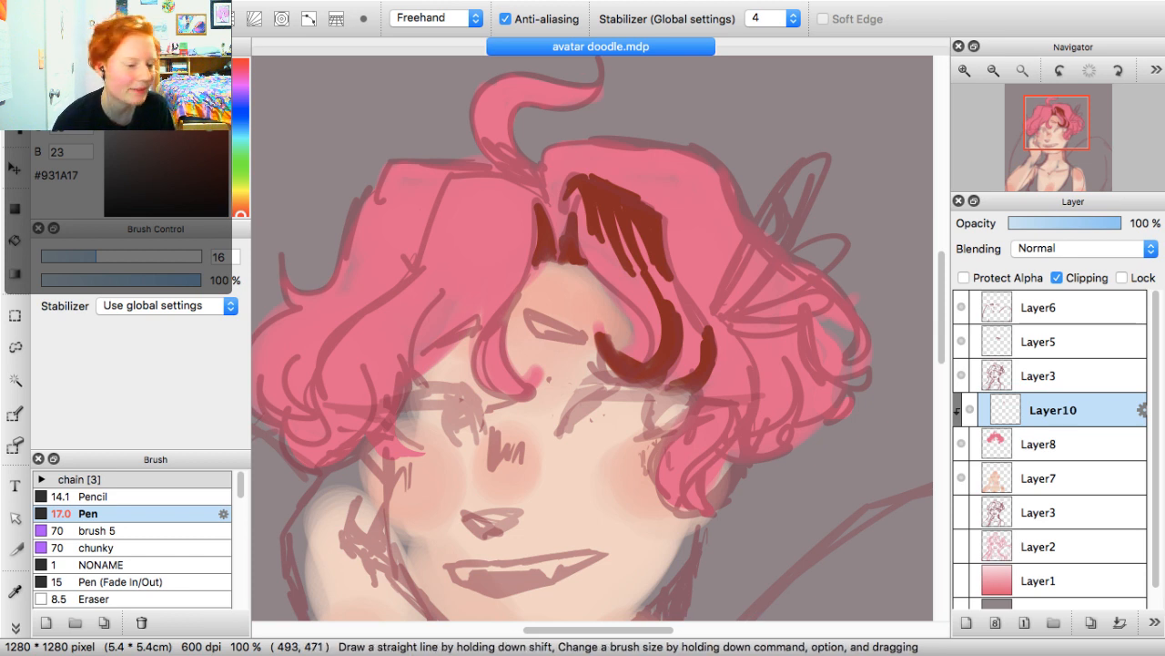
mouse_move(496, 337)
mouse_down()
mouse_move(481, 390)
mouse_move(477, 342)
mouse_up()
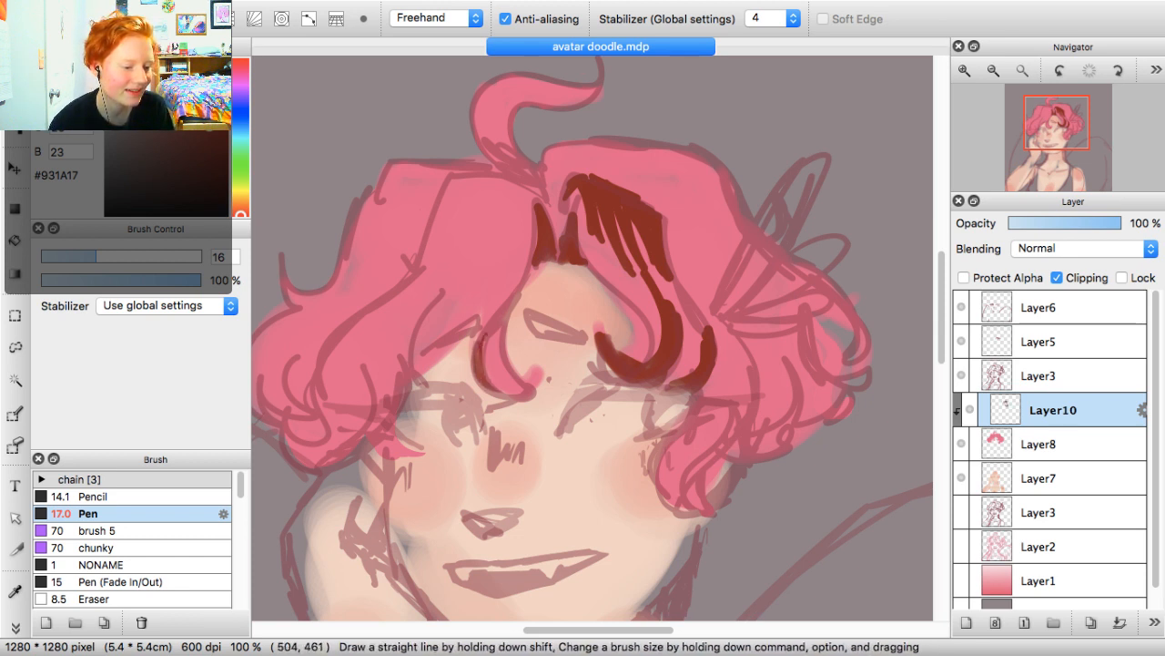
drag(532, 397, 474, 315)
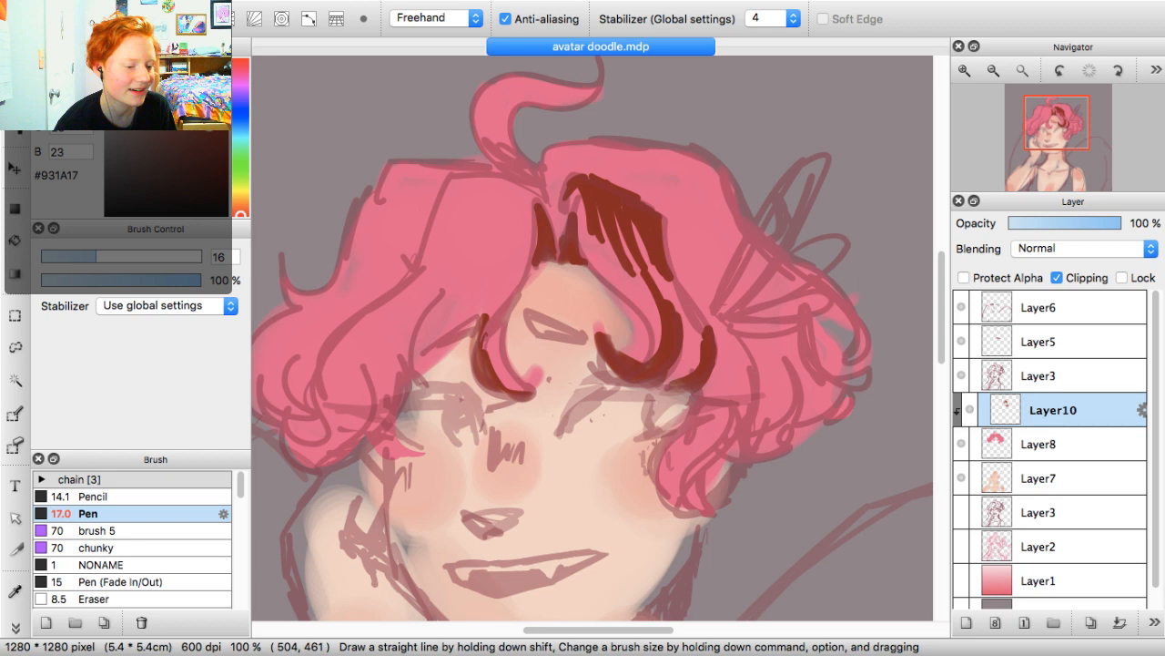
Shade the curl above the raised hand and the long lock running up from it towards the parting
mouse_move(288, 416)
mouse_down()
mouse_move(297, 459)
mouse_move(341, 459)
mouse_move(378, 408)
mouse_up()
mouse_move(343, 453)
mouse_down()
mouse_move(372, 417)
mouse_move(345, 446)
mouse_up()
mouse_move(350, 400)
mouse_down()
mouse_move(335, 454)
mouse_move(322, 426)
mouse_move(304, 459)
mouse_up()
mouse_move(420, 281)
mouse_down()
mouse_move(336, 374)
mouse_move(384, 297)
mouse_move(329, 373)
mouse_move(364, 412)
mouse_up()
mouse_move(365, 397)
mouse_down()
mouse_move(410, 295)
mouse_move(378, 355)
mouse_up()
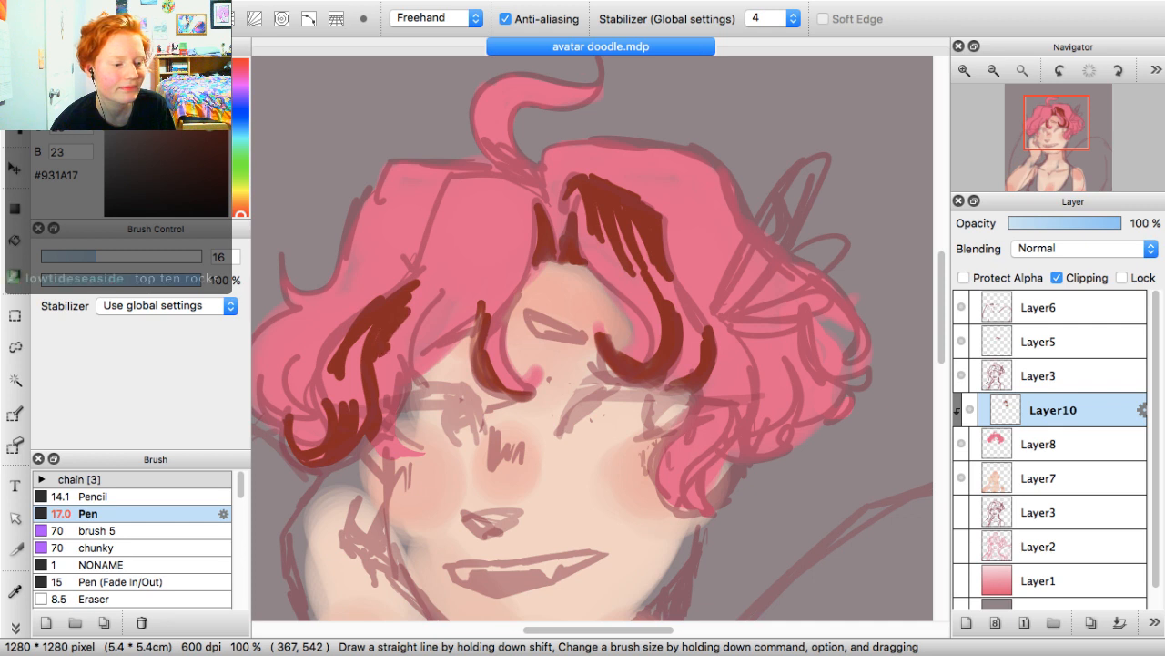
drag(418, 311, 394, 350)
drag(489, 220, 390, 366)
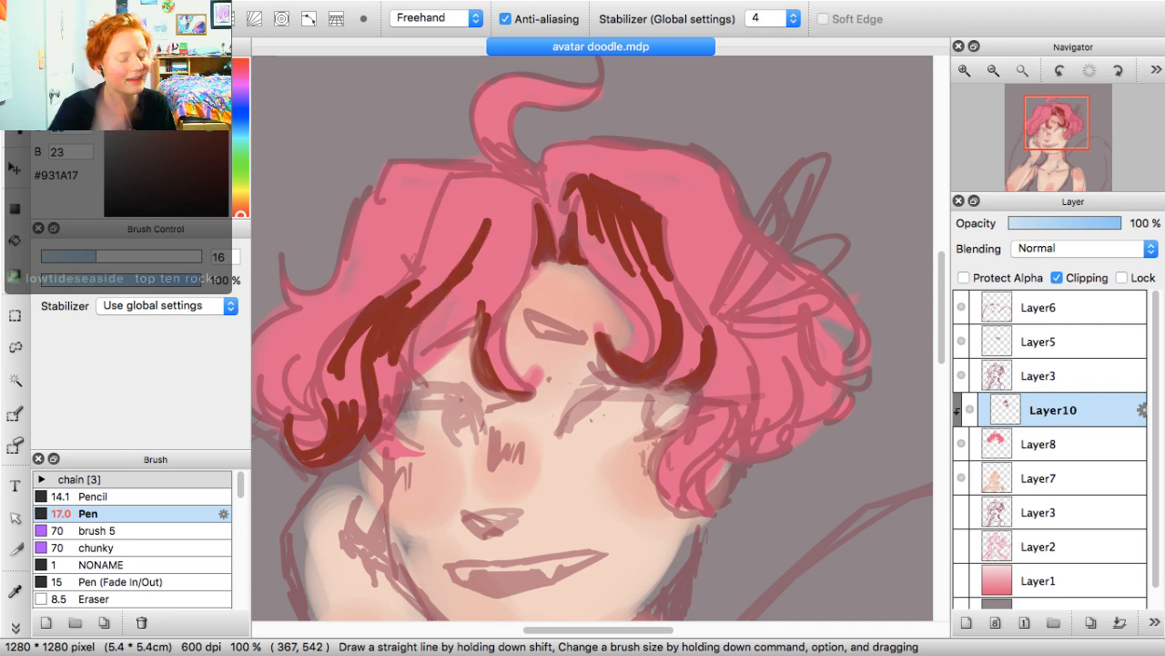
Add dark shadows to the left crown beside the parting, the left side of the hair and the outer left curls
mouse_move(503, 179)
mouse_down()
mouse_move(448, 186)
mouse_move(406, 262)
mouse_up()
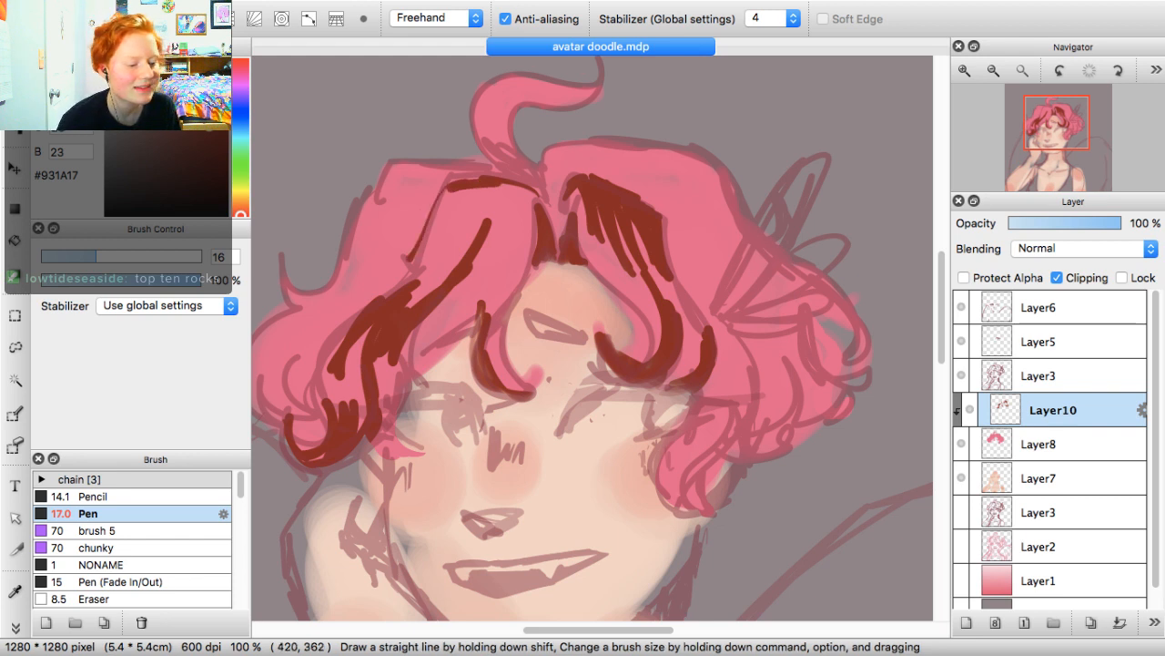
mouse_move(306, 406)
mouse_down()
mouse_move(289, 367)
mouse_move(307, 406)
mouse_up()
mouse_move(282, 350)
mouse_down()
mouse_move(301, 417)
mouse_move(265, 412)
mouse_move(300, 321)
mouse_move(257, 365)
mouse_up()
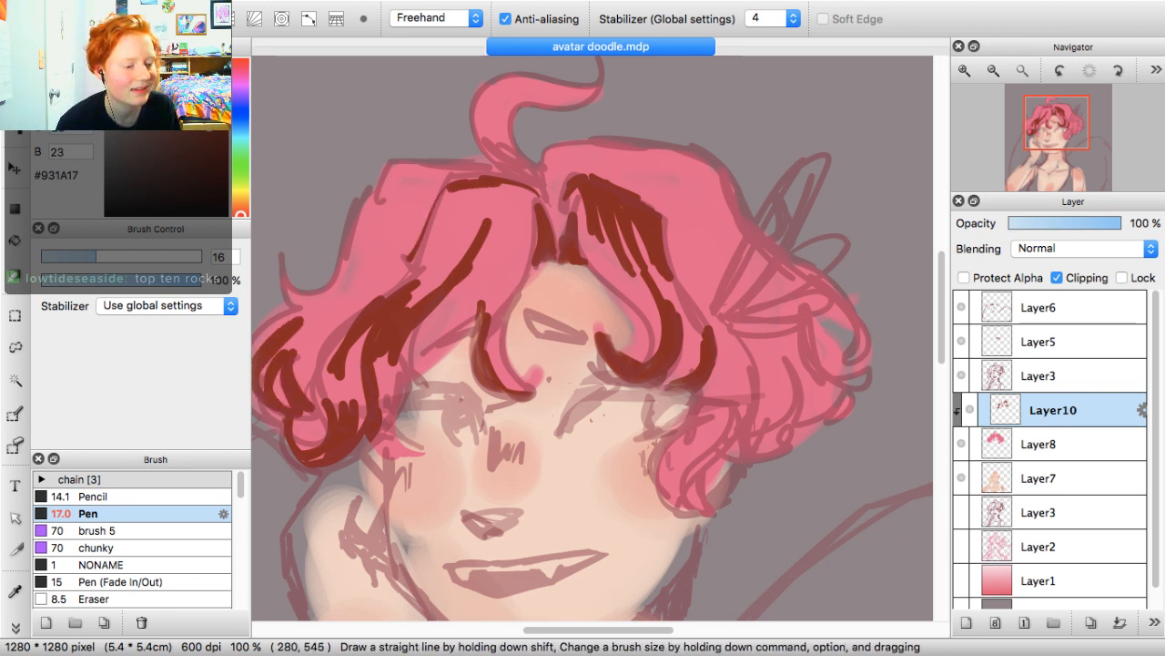
mouse_move(360, 244)
mouse_down()
mouse_move(333, 295)
mouse_move(370, 230)
mouse_up()
mouse_move(370, 230)
mouse_down()
mouse_move(335, 298)
mouse_move(389, 288)
mouse_up()
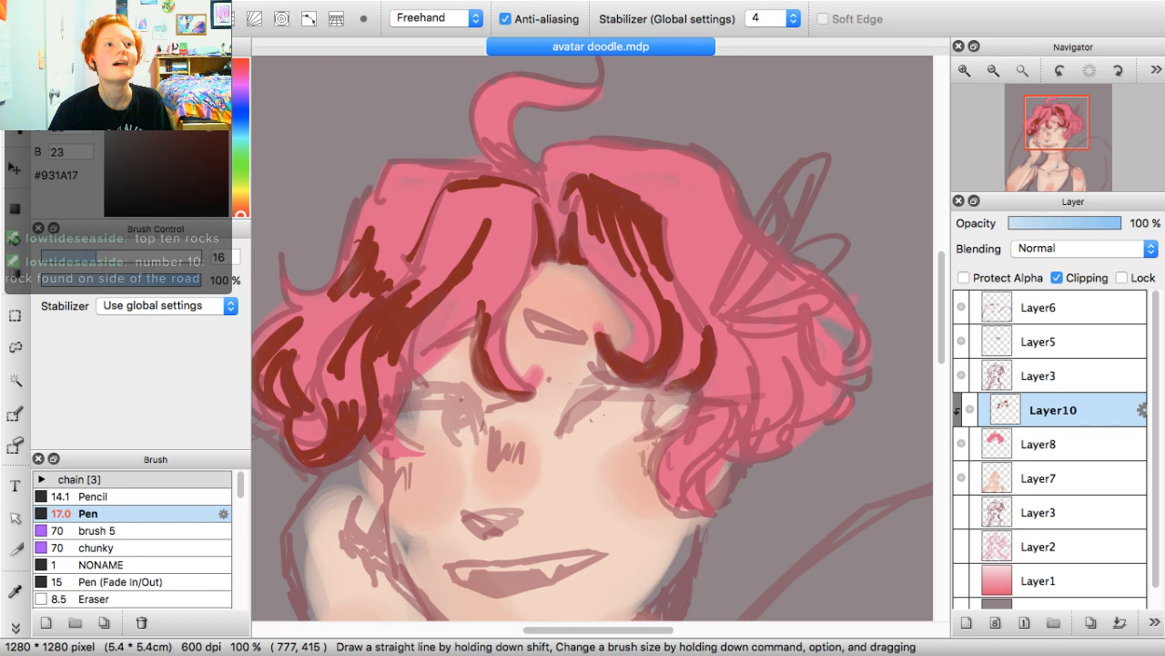
drag(375, 192, 494, 174)
mouse_move(435, 173)
mouse_down()
mouse_move(391, 202)
mouse_move(432, 186)
mouse_up()
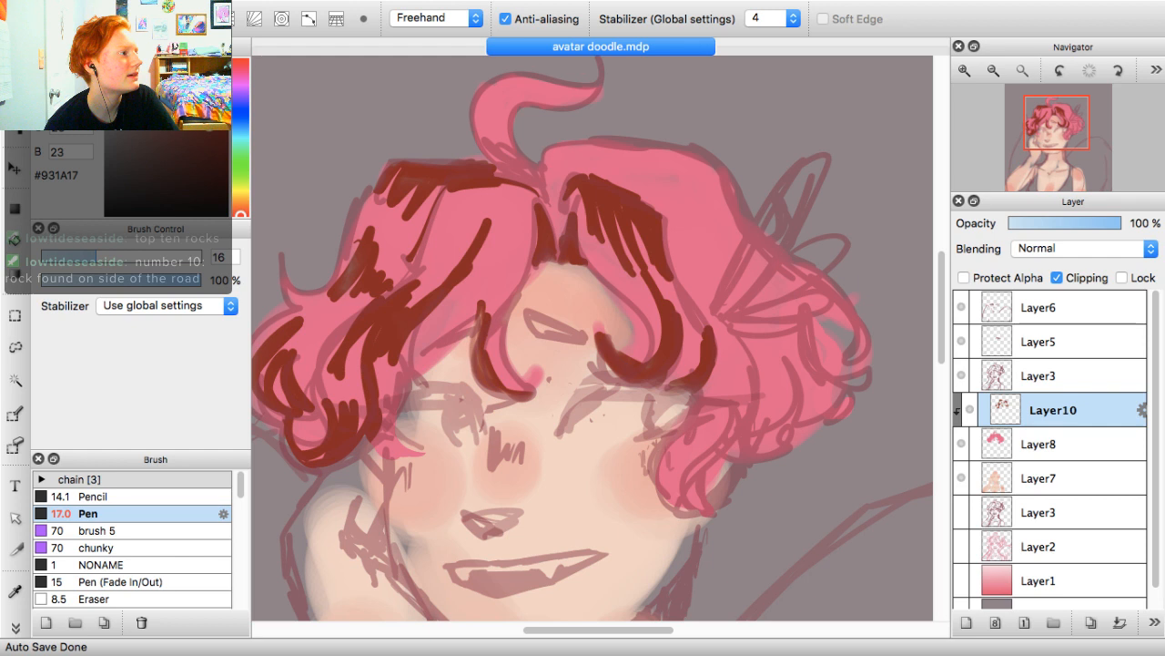
Shade the loose curl on top of the head and add dark strokes across the right crown
mouse_move(478, 130)
mouse_down()
mouse_move(502, 168)
mouse_move(533, 175)
mouse_up()
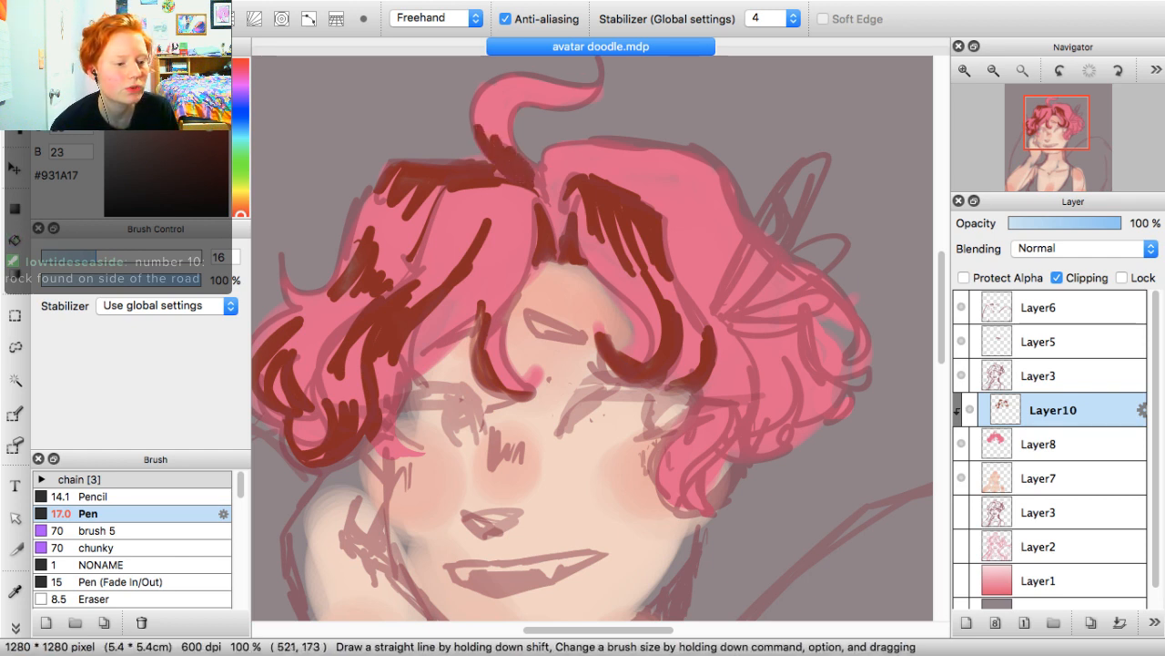
mouse_move(516, 79)
mouse_down()
mouse_move(497, 88)
mouse_move(581, 92)
mouse_up()
mouse_move(545, 163)
mouse_down()
mouse_move(547, 173)
mouse_move(552, 157)
mouse_move(557, 222)
mouse_up()
mouse_move(548, 160)
mouse_down()
mouse_move(572, 144)
mouse_move(617, 144)
mouse_move(650, 193)
mouse_up()
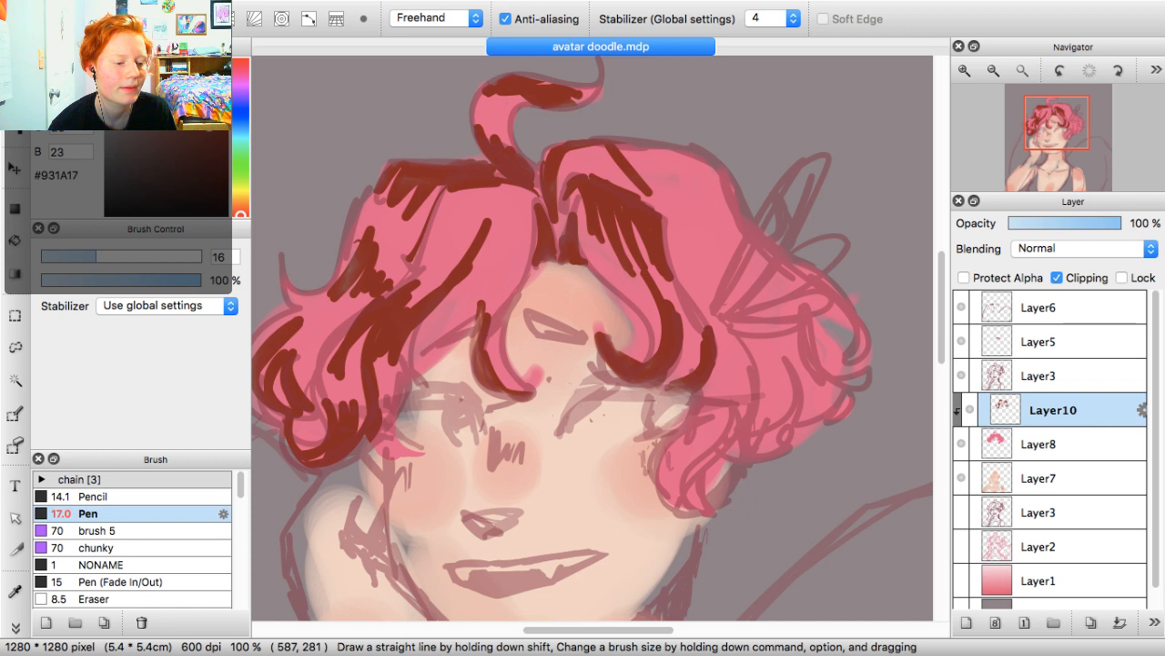
drag(683, 164, 738, 228)
Shade the drooping cheek curl, then enlarge the Pen to size 37 for the right-hand curls and darken the left flick
mouse_move(709, 513)
mouse_down()
mouse_move(669, 471)
mouse_move(704, 504)
mouse_move(704, 440)
mouse_move(727, 433)
mouse_up()
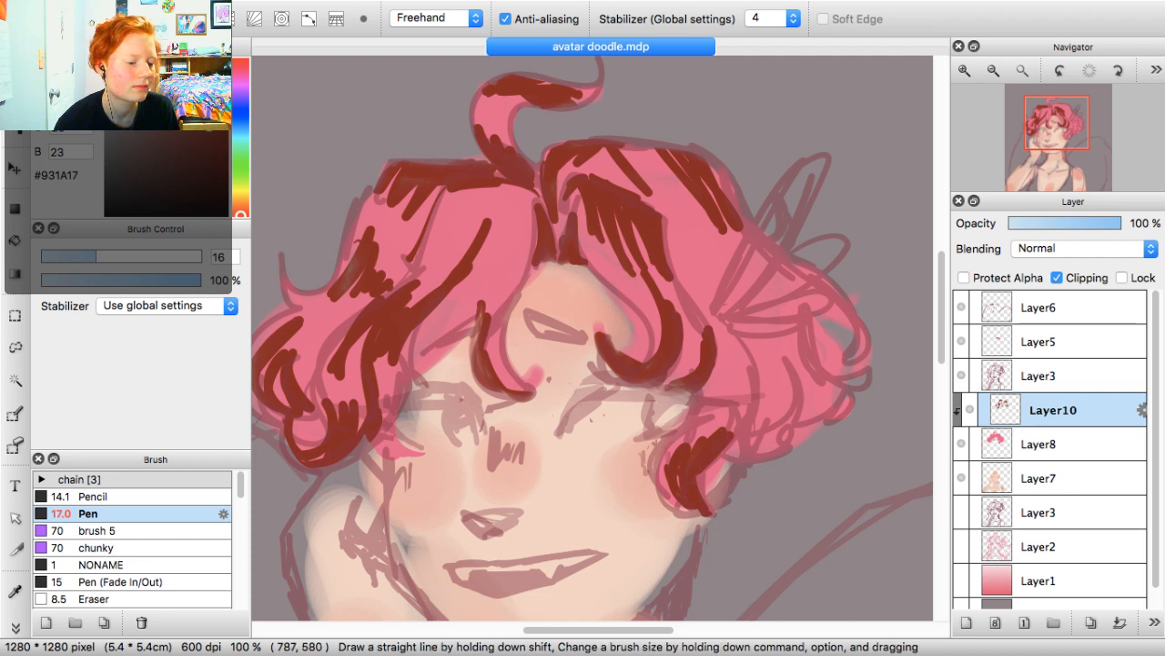
drag(593, 339, 613, 338)
mouse_move(772, 445)
mouse_down()
mouse_move(803, 419)
mouse_move(782, 342)
mouse_move(776, 400)
mouse_up()
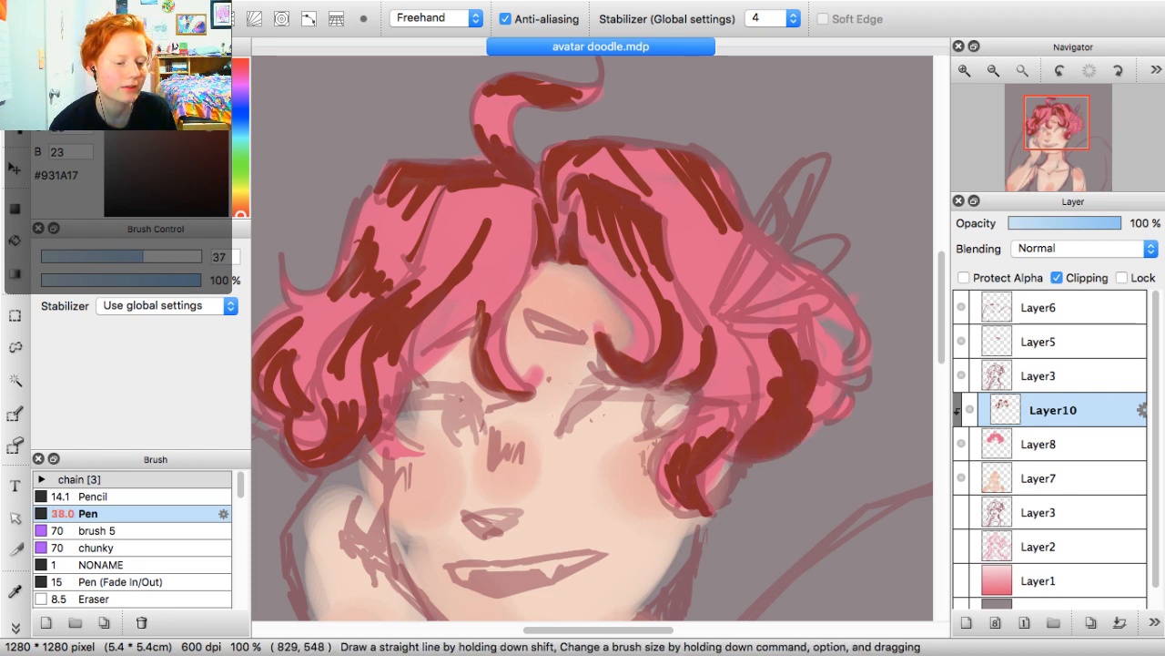
drag(758, 312, 778, 330)
mouse_move(708, 291)
mouse_down()
mouse_move(697, 260)
mouse_move(733, 260)
mouse_up()
drag(821, 333, 842, 411)
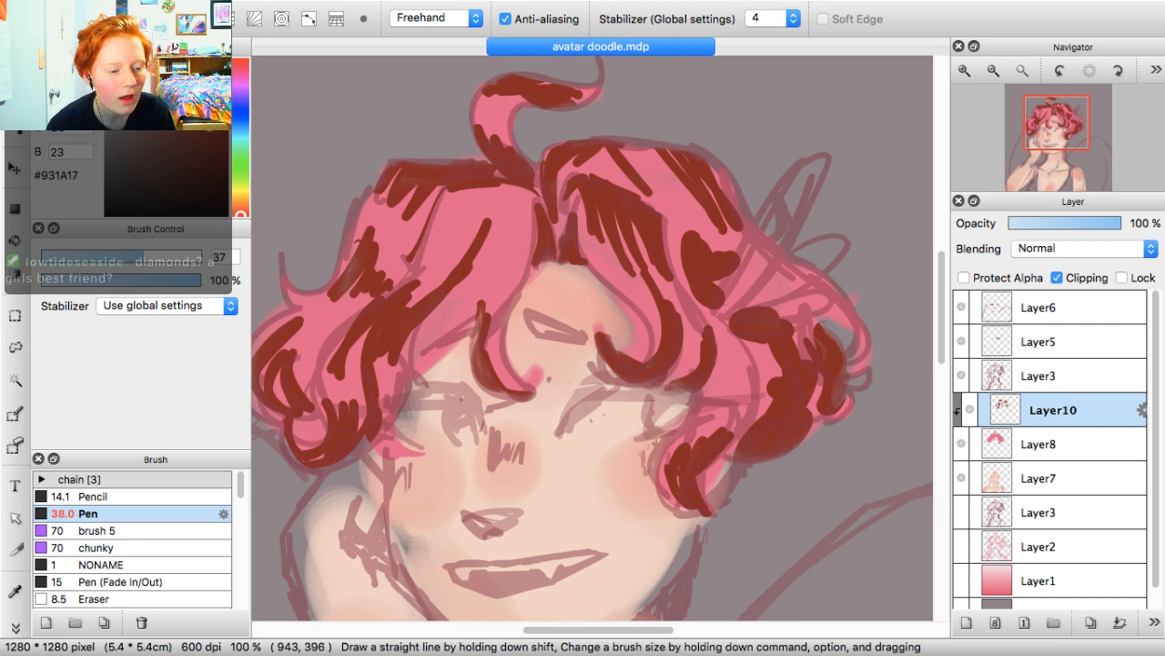
drag(833, 273, 861, 359)
drag(282, 275, 303, 307)
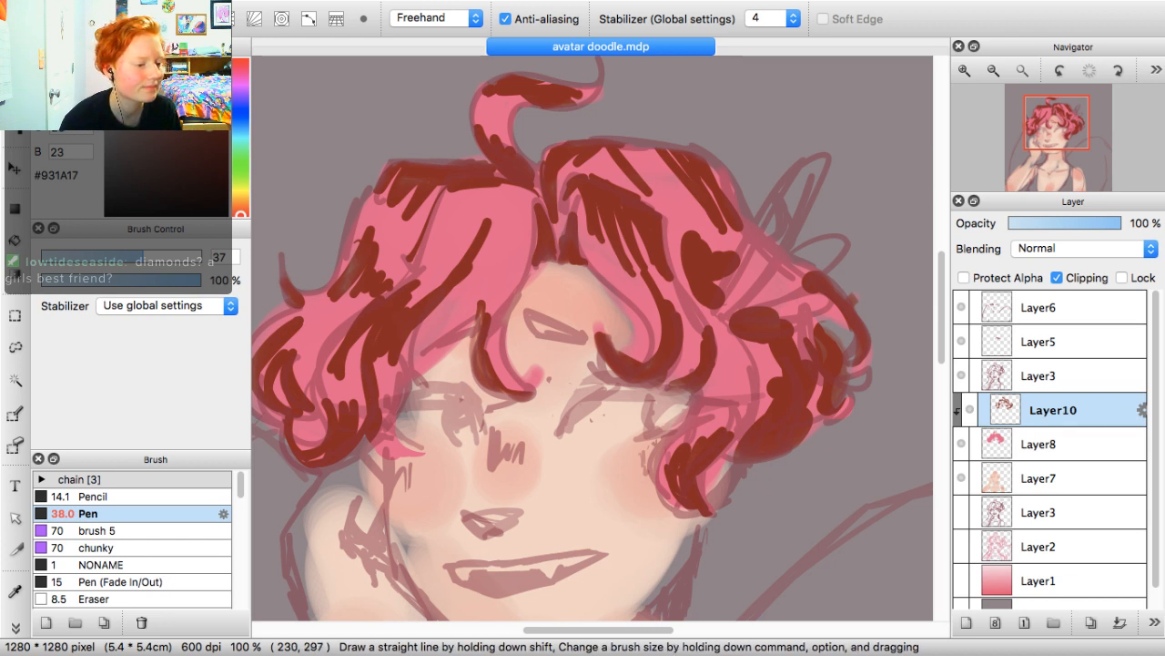
Pick the light pink #FF83A6 and blend a soft highlight into the upper left hair with the Watercolor brush at size 26
drag(241, 215, 241, 72)
drag(168, 100, 145, 62)
drag(241, 72, 241, 66)
drag(143, 62, 134, 62)
drag(110, 257, 105, 257)
scroll(137, 537, down, 3)
click(136, 549)
mouse_move(367, 236)
mouse_down()
mouse_move(372, 217)
mouse_move(364, 237)
mouse_move(381, 221)
mouse_move(392, 240)
mouse_up()
alt+click(391, 253)
mouse_move(162, 74)
mouse_down()
mouse_move(149, 60)
mouse_move(165, 59)
mouse_up()
drag(375, 255, 388, 234)
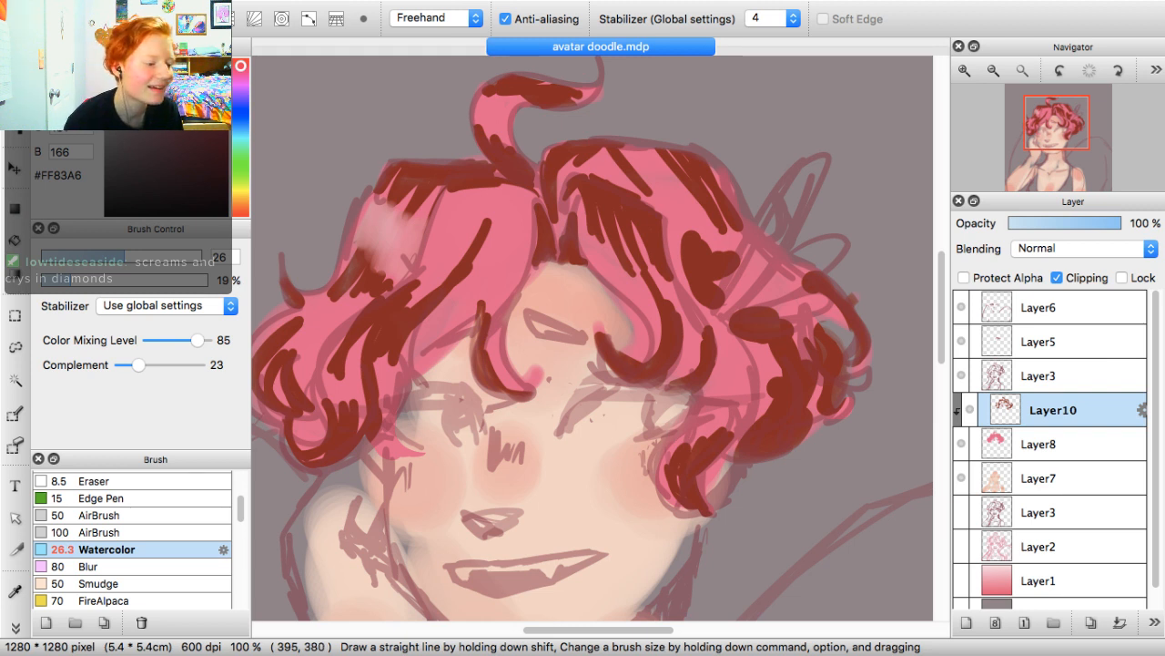
Set the Watercolor brush to size 46 and undo the light pink highlight strokes on the left hair
drag(592, 339, 626, 348)
drag(150, 257, 158, 257)
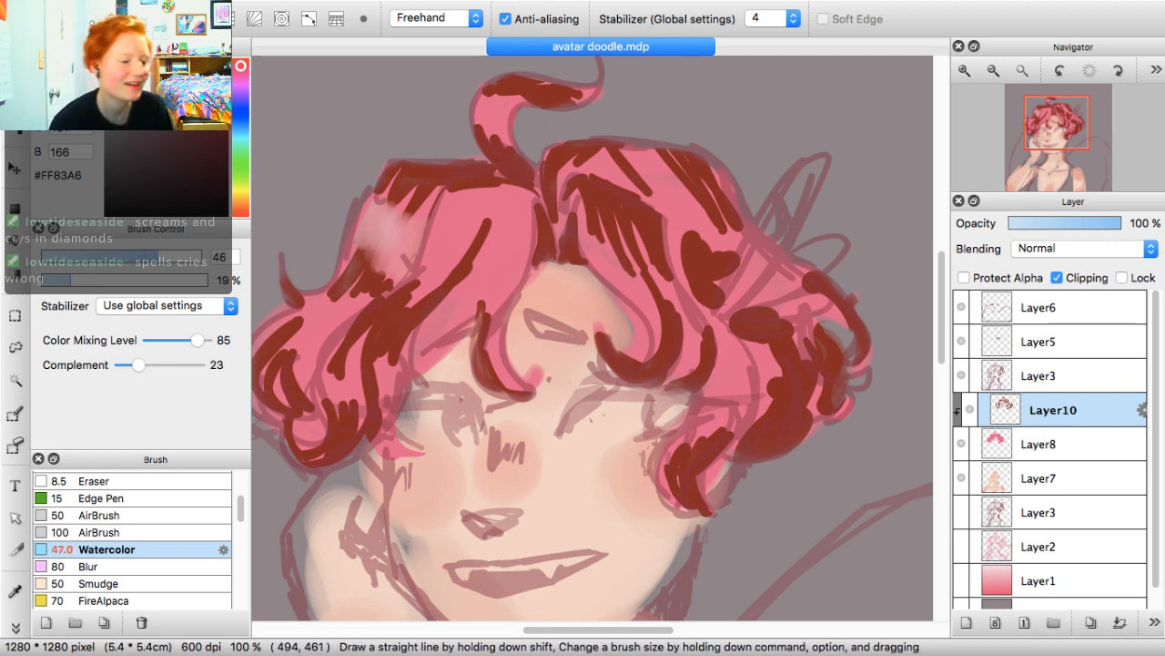
mouse_move(464, 255)
mouse_down()
mouse_move(355, 365)
mouse_move(339, 400)
mouse_move(360, 424)
mouse_up()
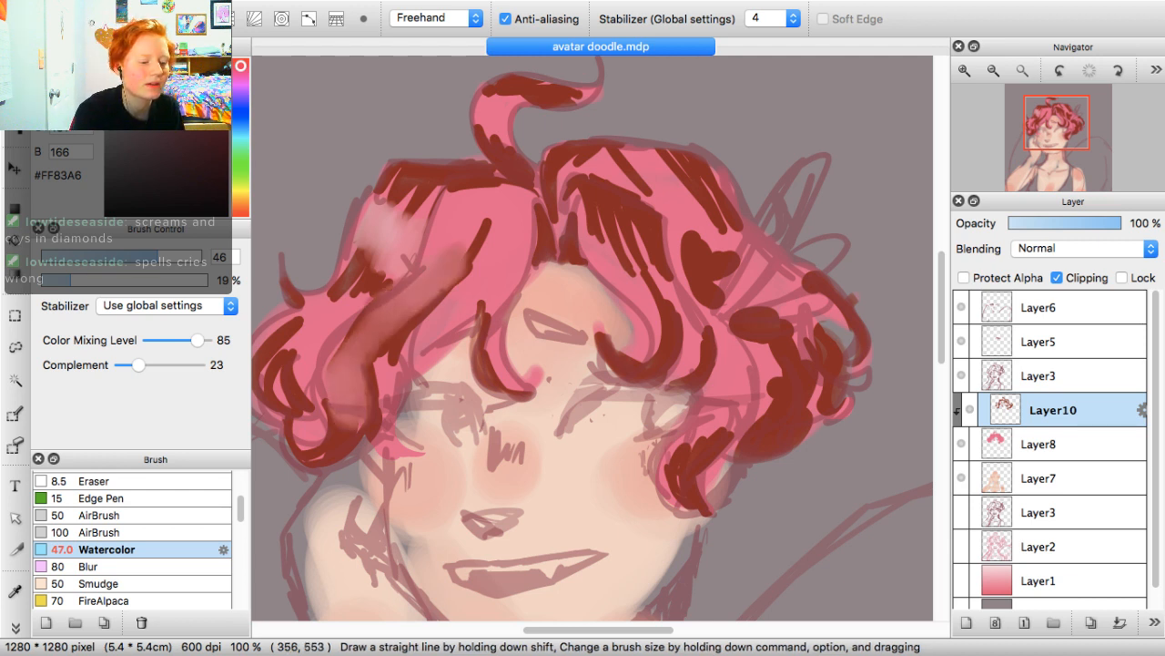
key(super+z)
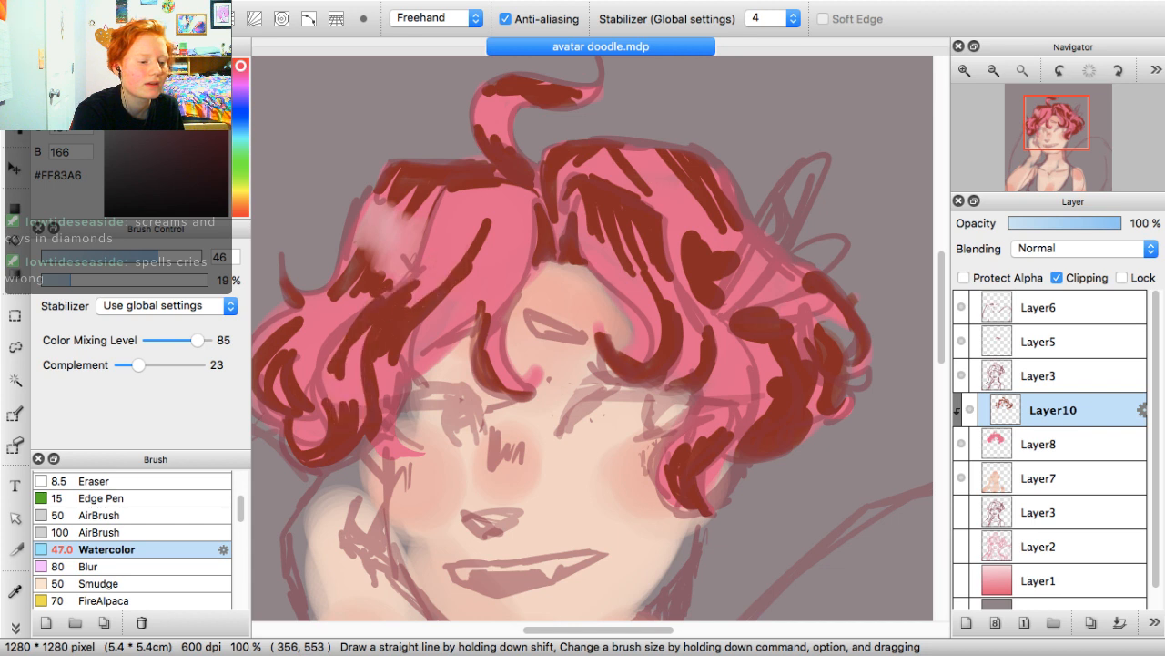
key(super+z)
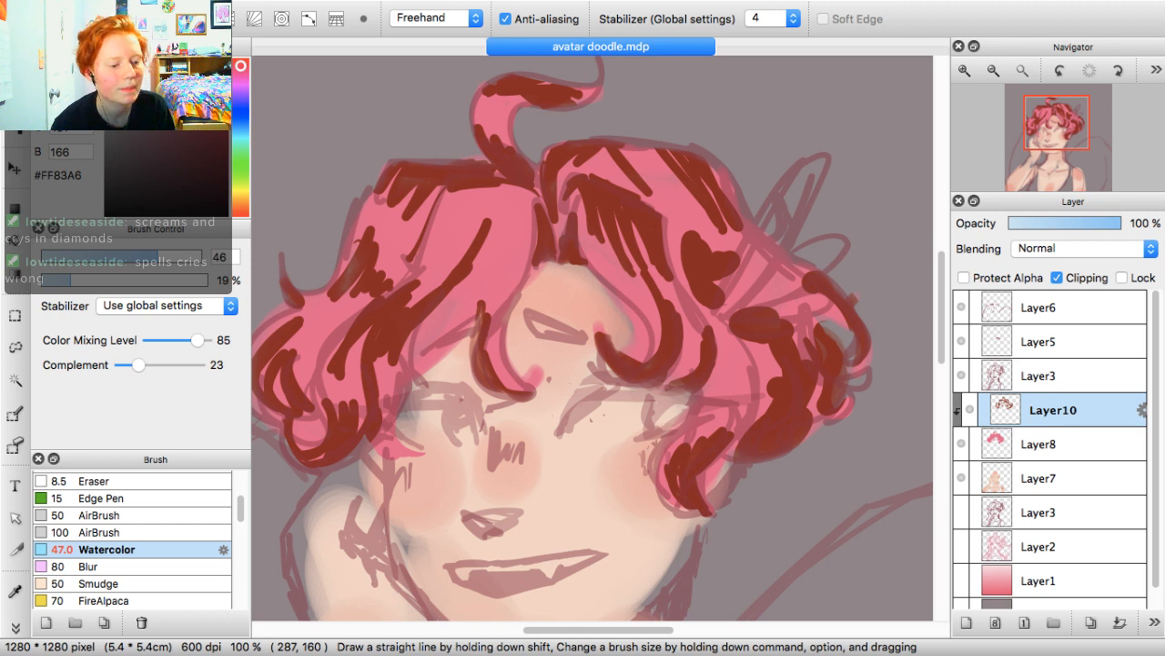
Try a vertical blur and Hard Light blending on the hair shadow layer, reverting both to the crisp Normal shadows
key(super+Tab)
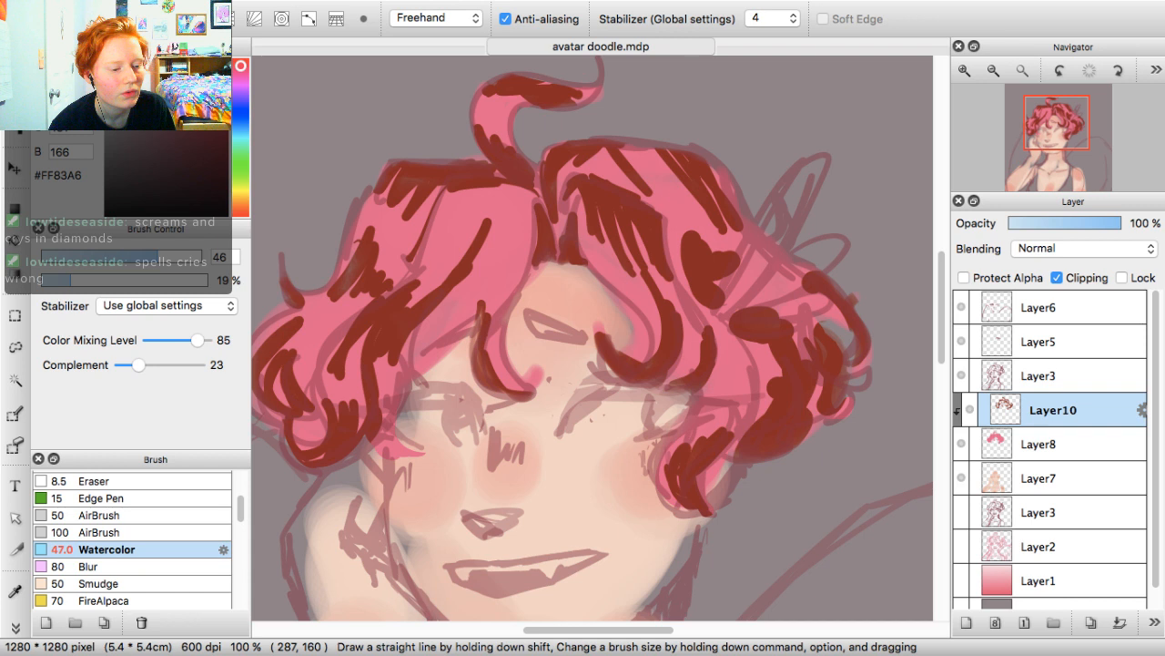
key(super+Tab)
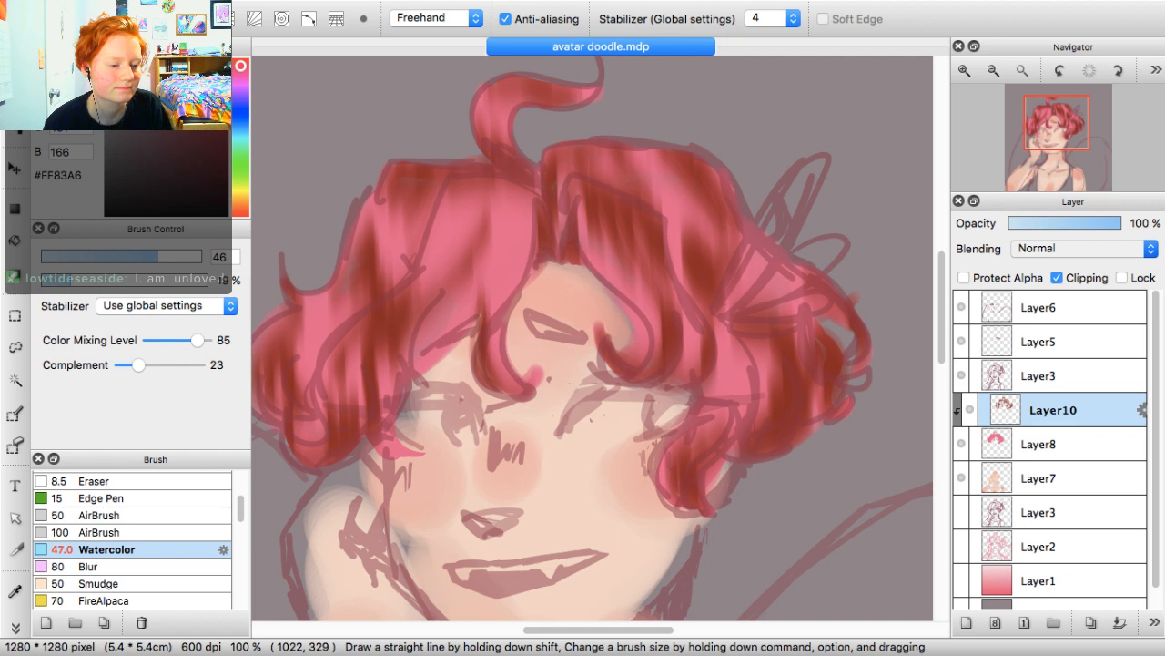
click(1047, 430)
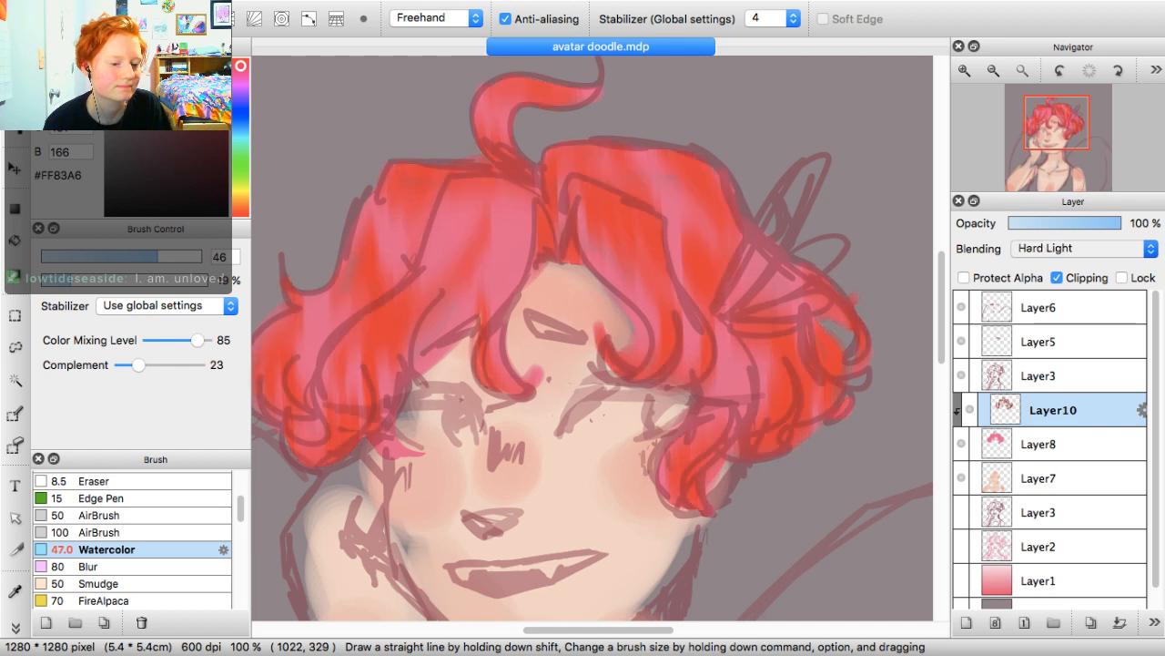
click(1084, 249)
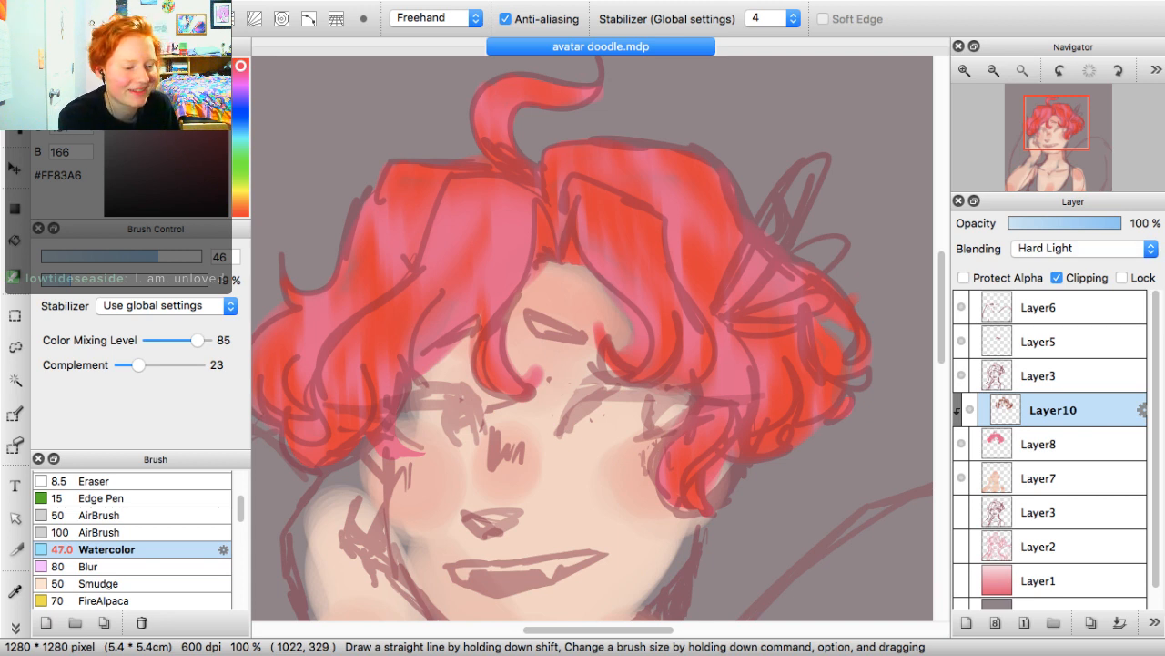
click(1047, 67)
key(super+z)
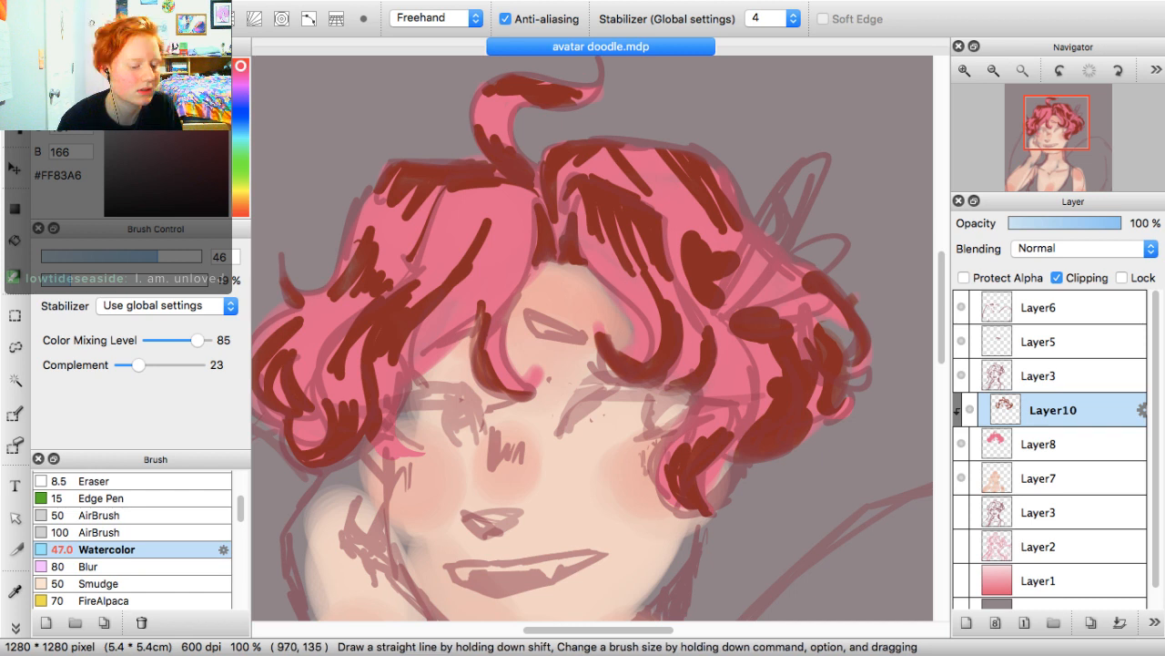
Choose the pink-red #E92664, protect the alpha of Layer10 and recolour its hair shadows with a filled rectangle over the head
key(i)
click(507, 215)
key(b)
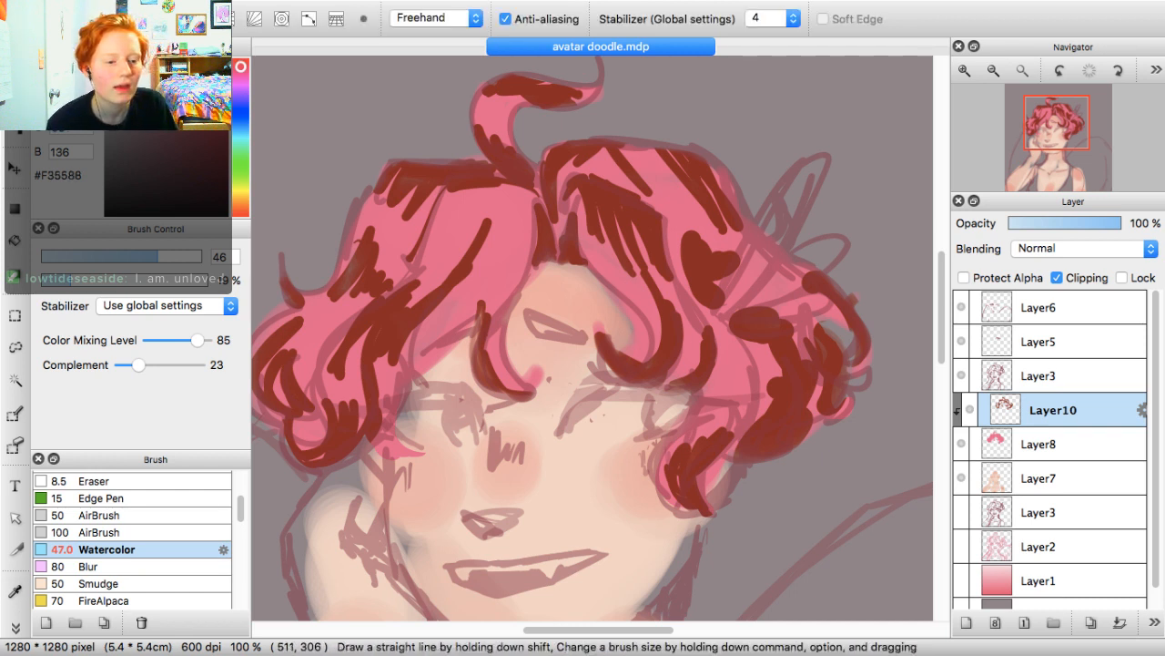
click(993, 70)
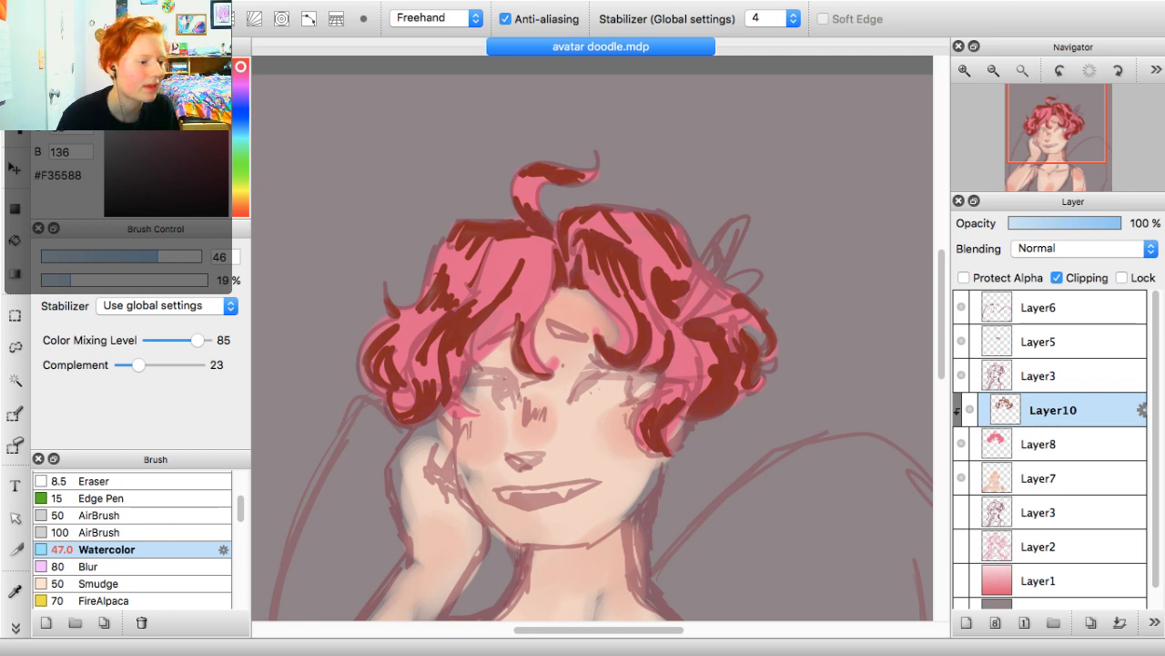
click(209, 72)
click(15, 209)
mouse_move(336, 98)
mouse_down()
mouse_move(796, 492)
mouse_move(336, 99)
mouse_up()
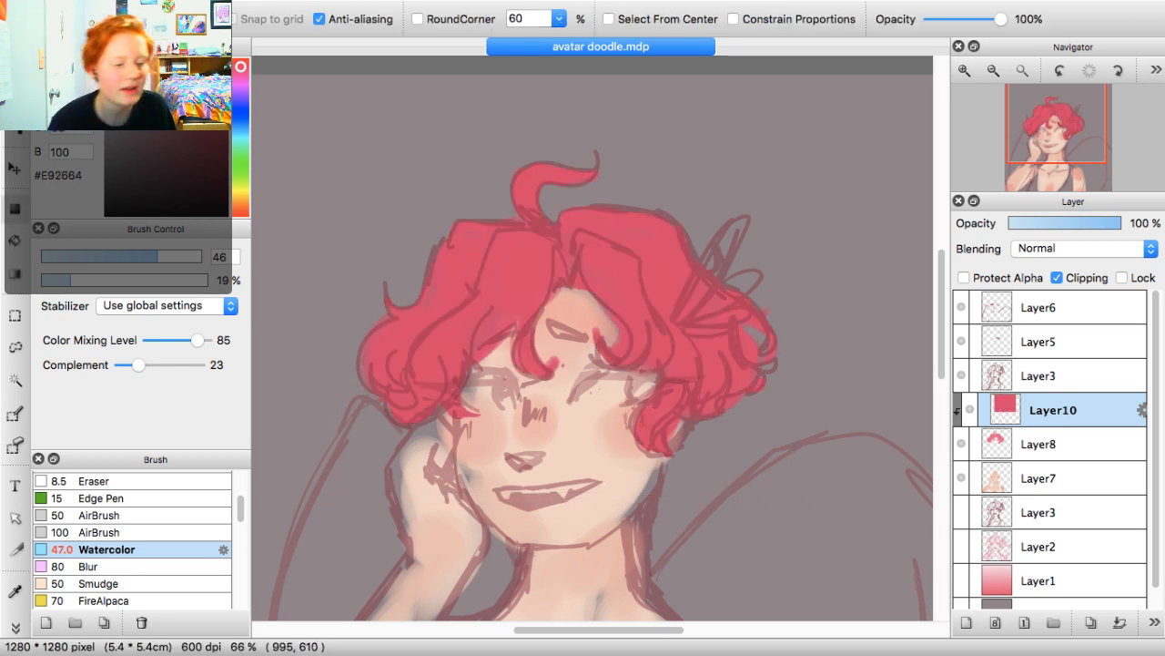
key(ctrl+z)
click(963, 277)
mouse_move(316, 79)
mouse_down()
mouse_move(321, 139)
mouse_move(861, 499)
mouse_up()
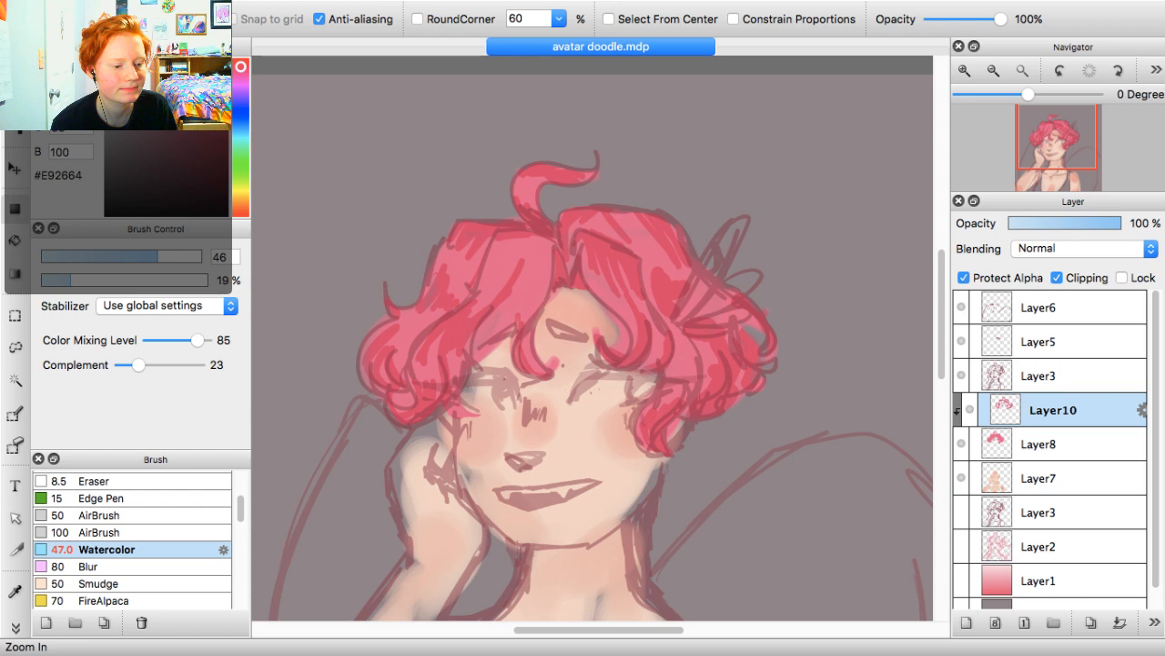
Pick the hair pink #F25587, turn off Protect Alpha and blend the shadows on the left curls and left hair with Watercolor
click(964, 70)
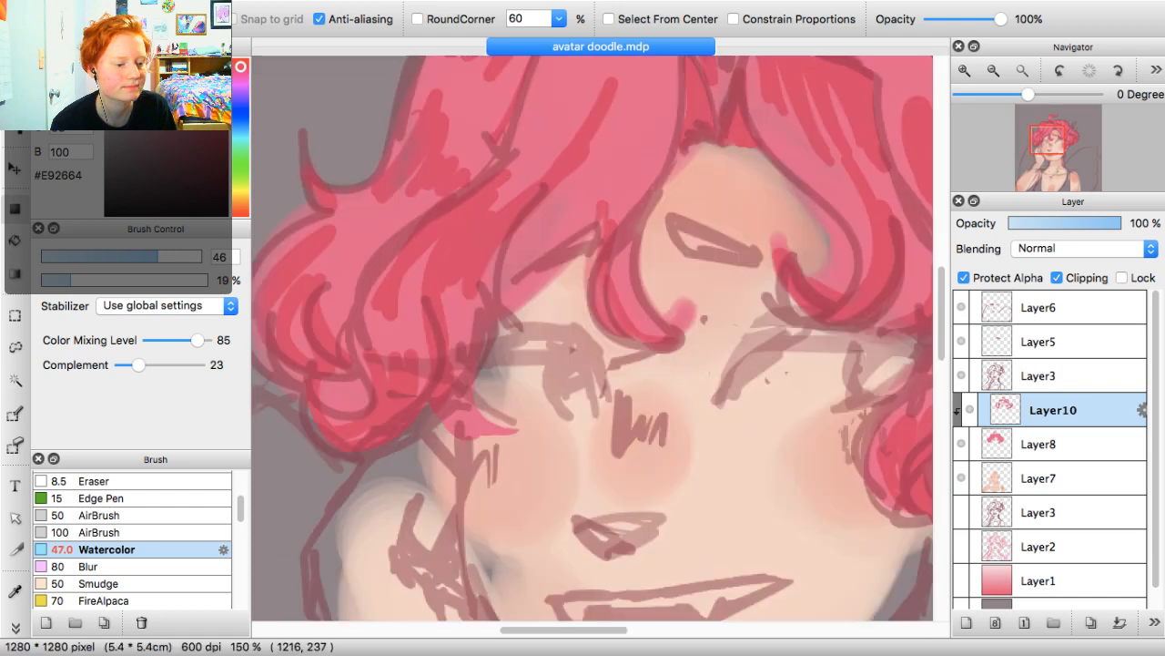
click(1046, 137)
key(i)
key(b)
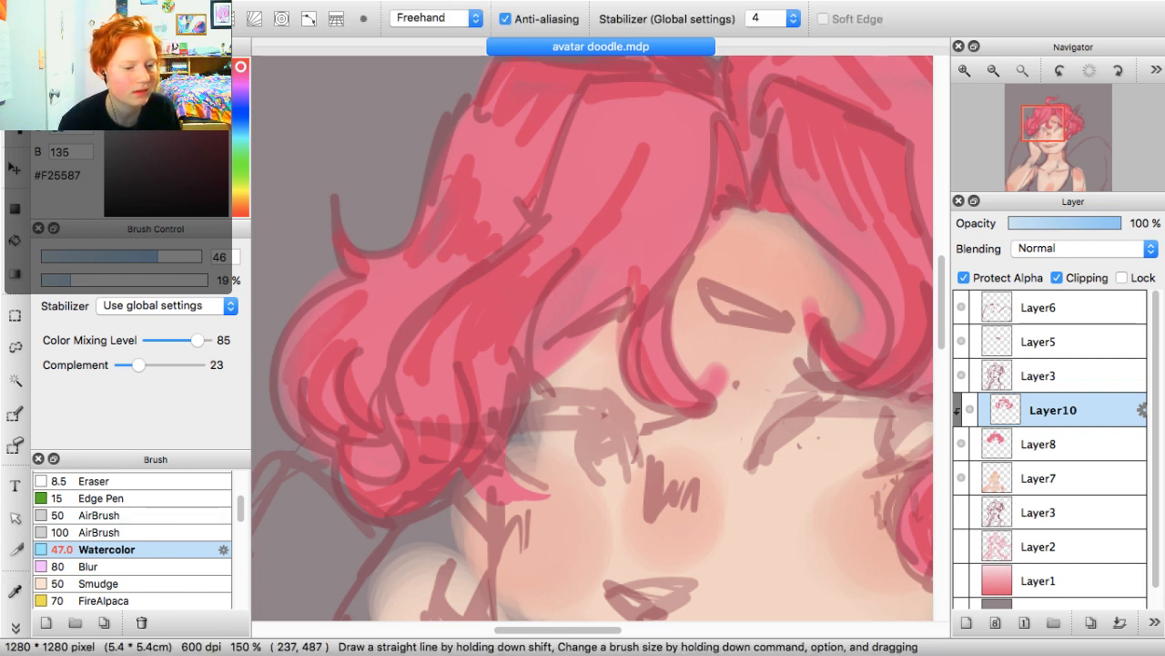
click(963, 278)
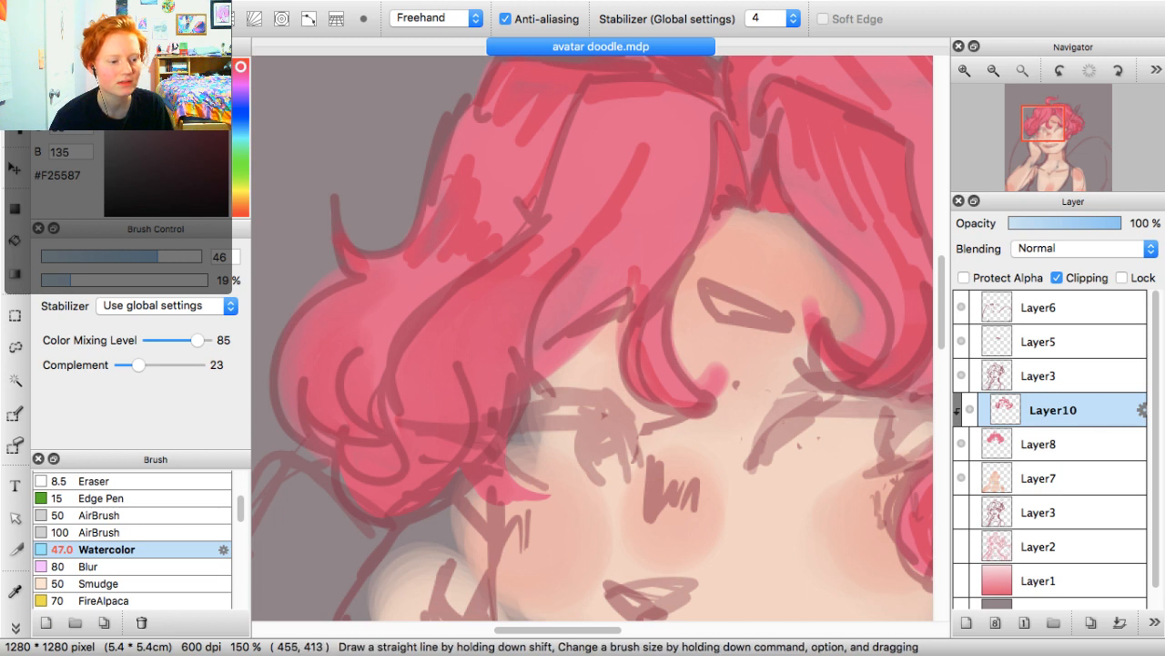
drag(592, 269, 641, 157)
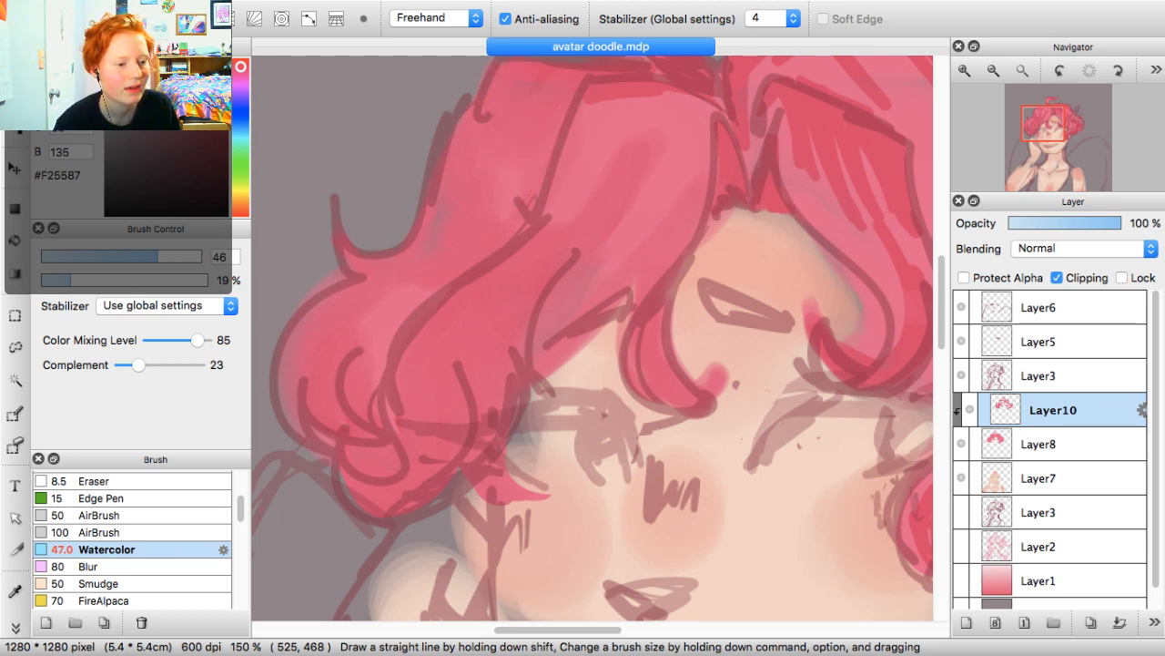
Soften the shadows around the upper left crown, the parting and the inner right fringe with Watercolor strokes
drag(616, 113, 678, 103)
drag(807, 178, 894, 218)
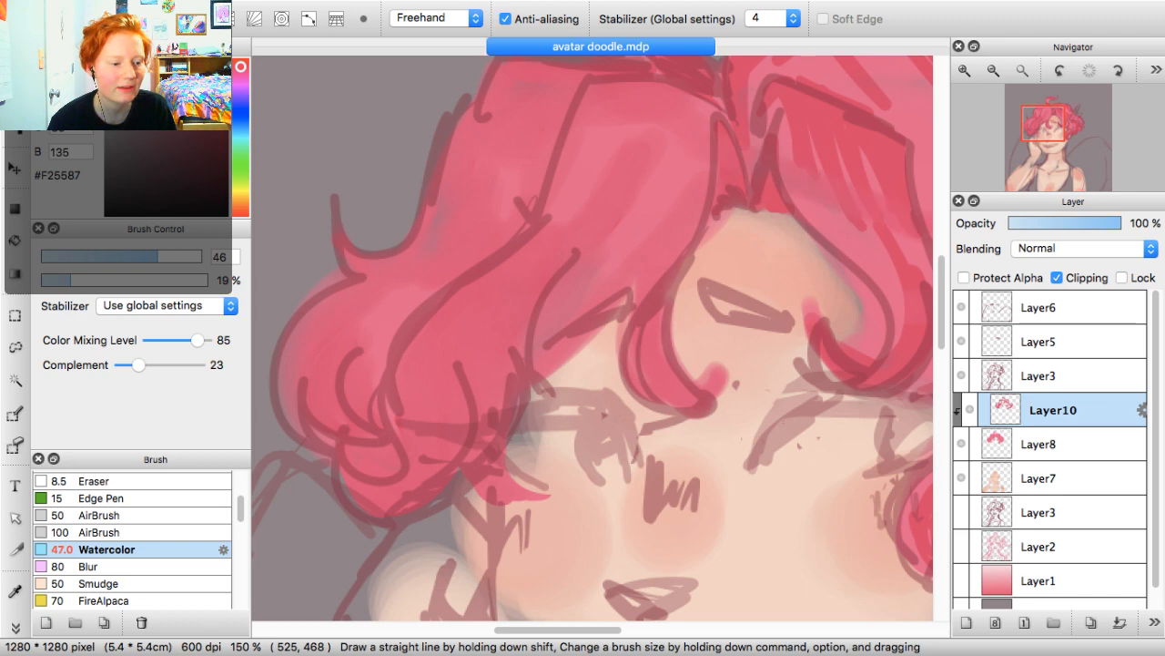
mouse_move(1047, 136)
mouse_down()
mouse_move(1069, 133)
mouse_move(1052, 132)
mouse_up()
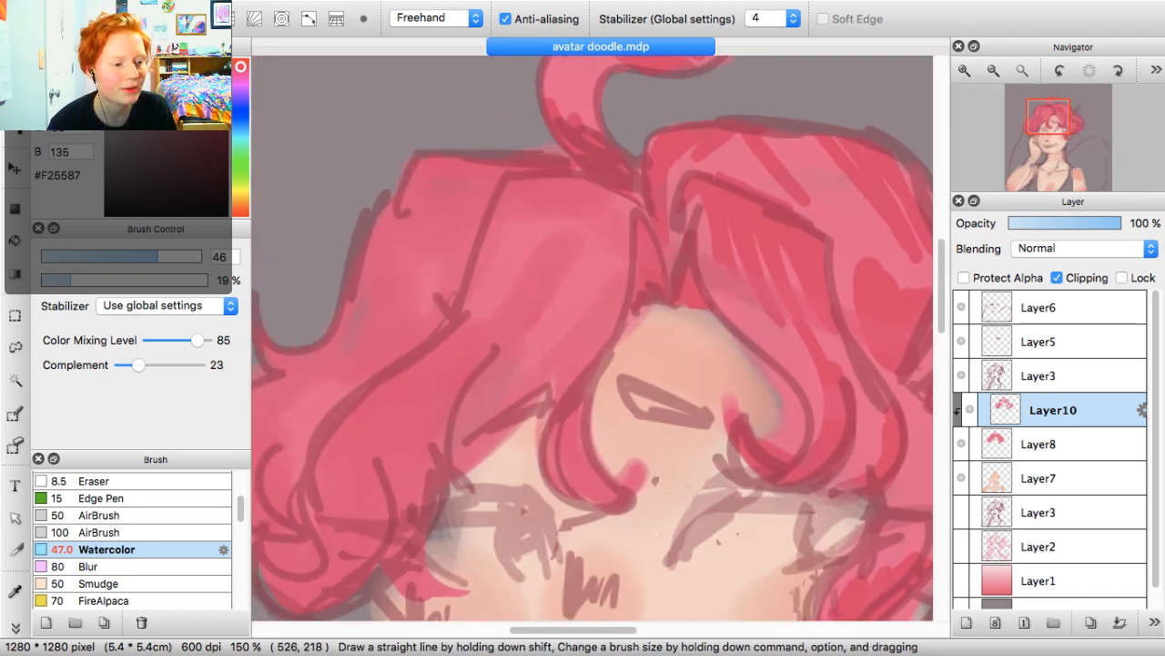
drag(565, 85, 589, 129)
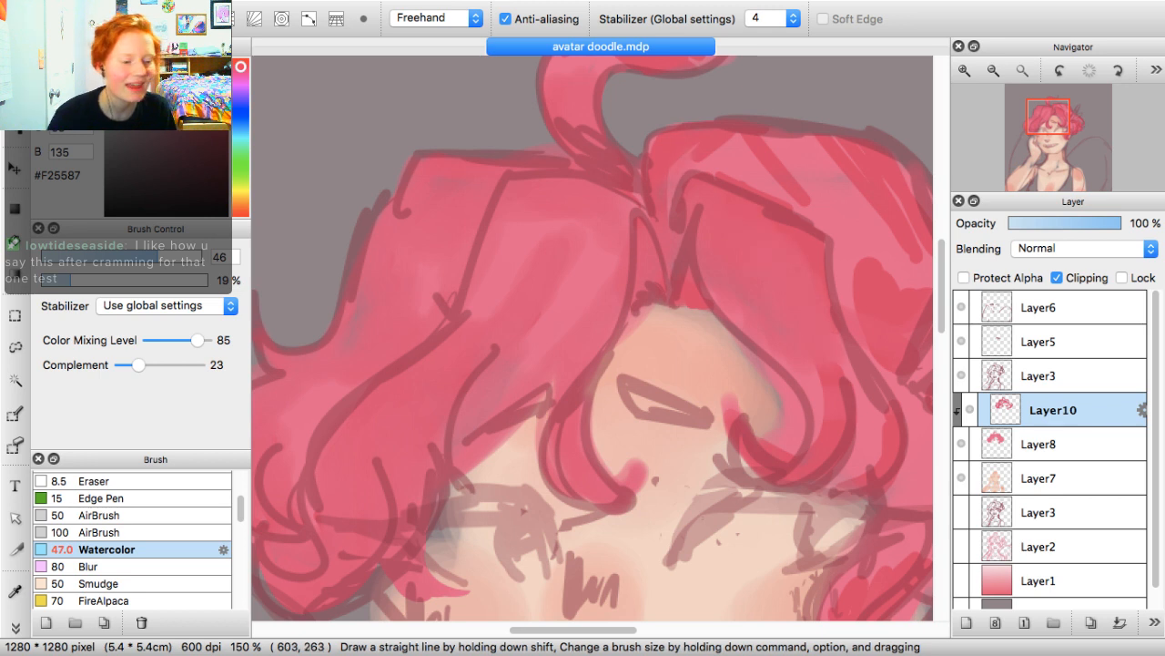
Blend the shadows of the drooping cheek curl on the right and the hair just above it
click(1054, 137)
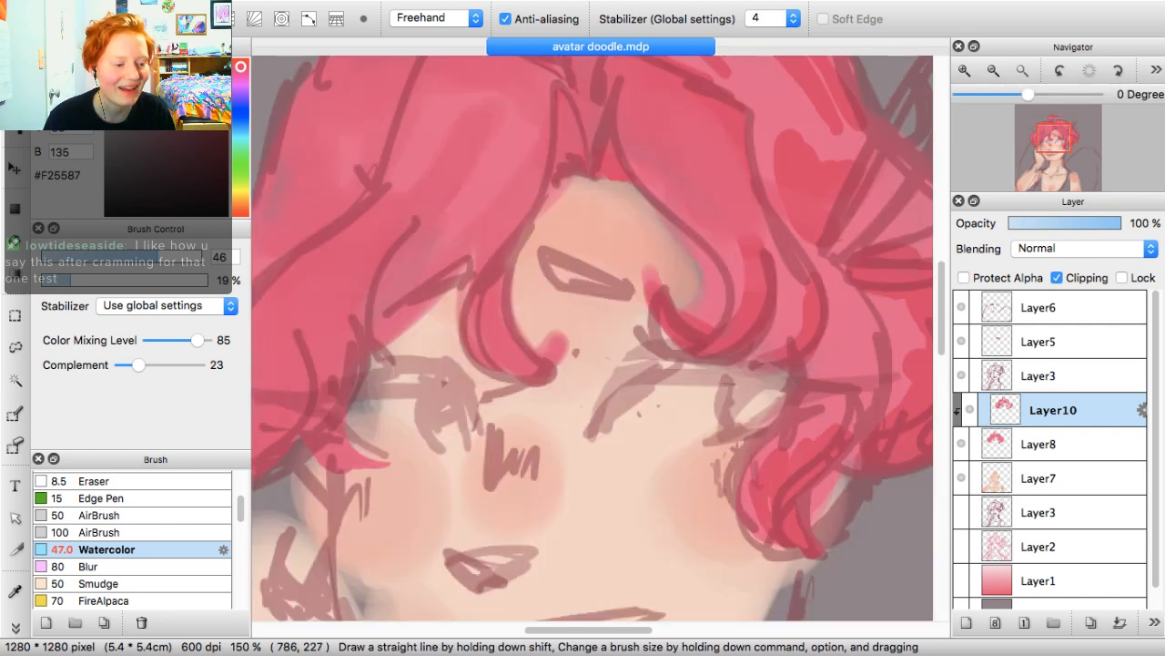
drag(1055, 137, 1064, 141)
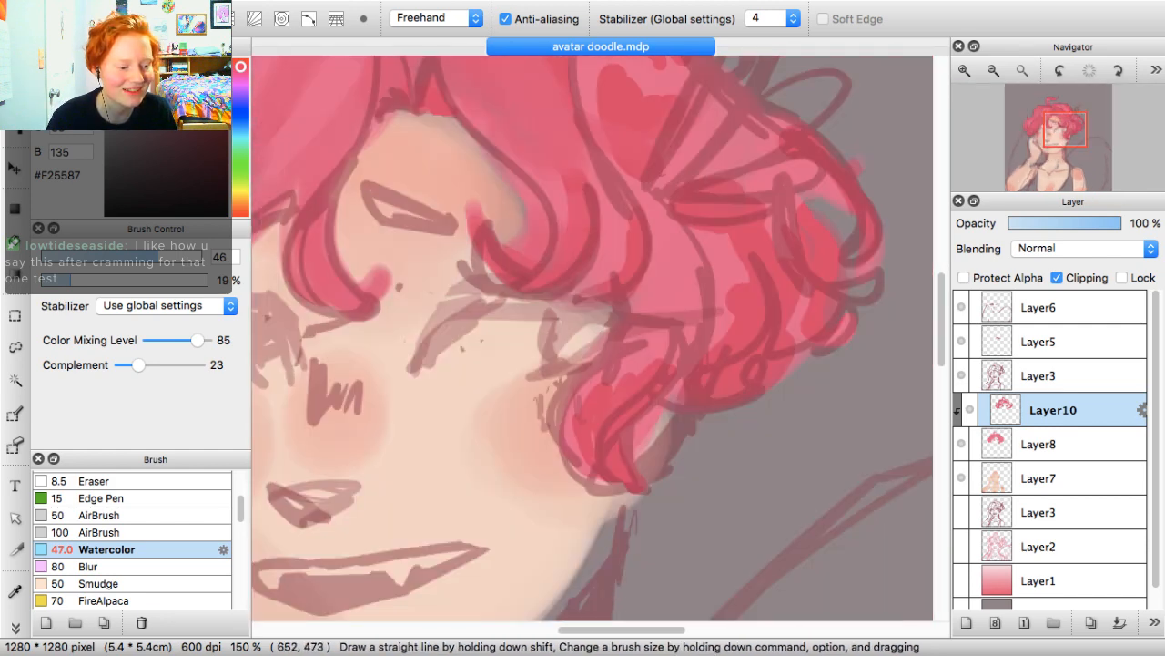
mouse_move(588, 275)
mouse_down()
mouse_move(617, 219)
mouse_move(605, 198)
mouse_up()
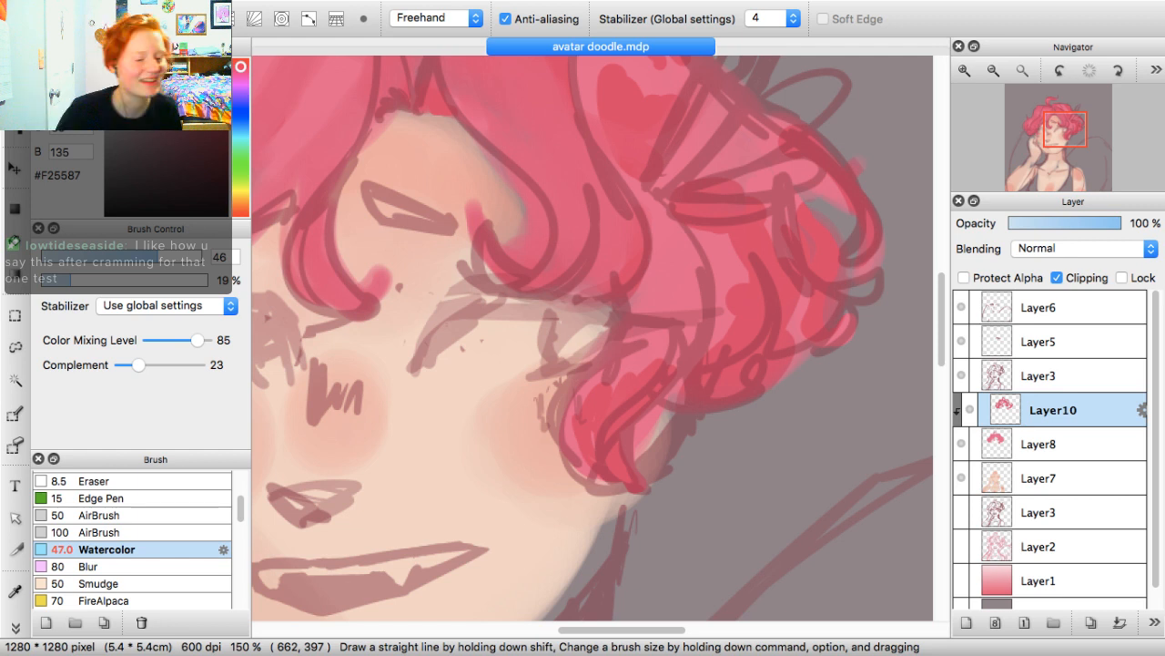
drag(621, 384, 657, 354)
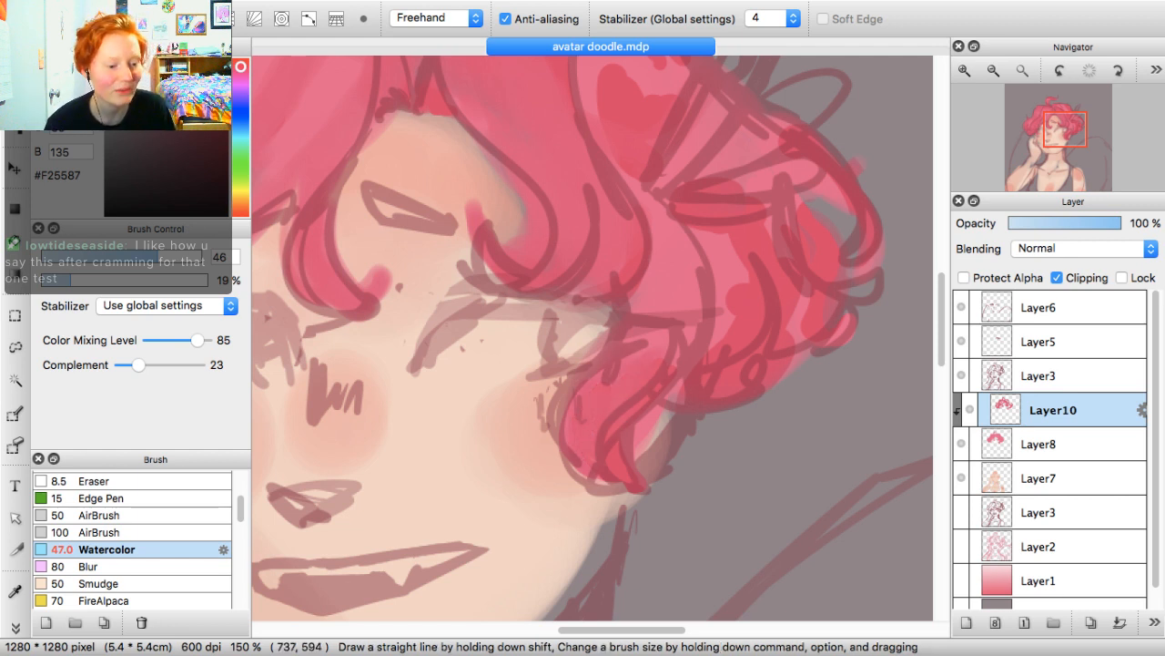
drag(650, 419, 642, 440)
drag(639, 304, 658, 246)
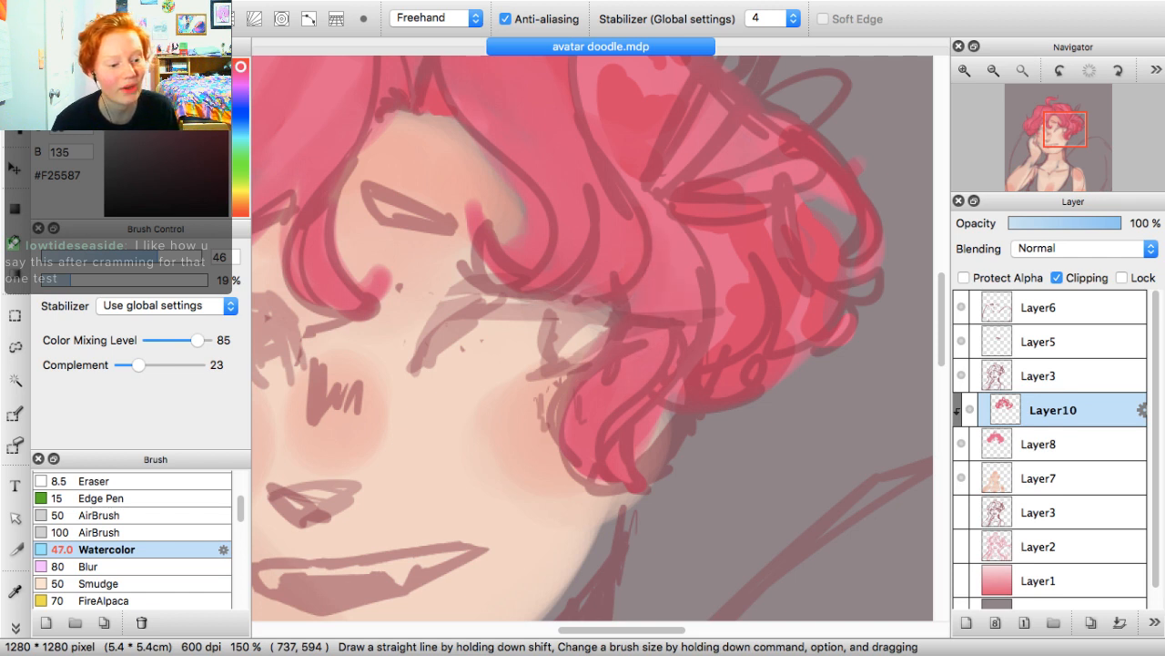
Smooth the hard shadow shapes in the large right-hand curls beside the wrinkled hair tie area
drag(640, 199, 625, 173)
mouse_move(685, 240)
mouse_down()
mouse_move(713, 236)
mouse_move(735, 284)
mouse_move(718, 344)
mouse_up()
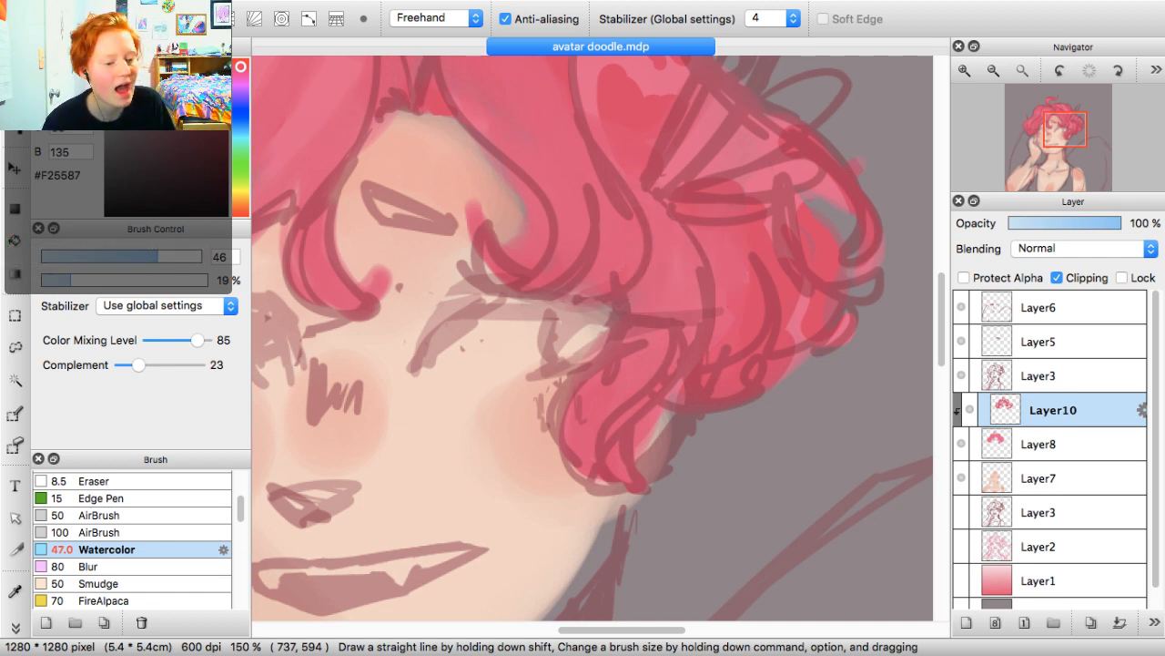
mouse_move(797, 342)
mouse_down()
mouse_move(805, 282)
mouse_move(743, 173)
mouse_up()
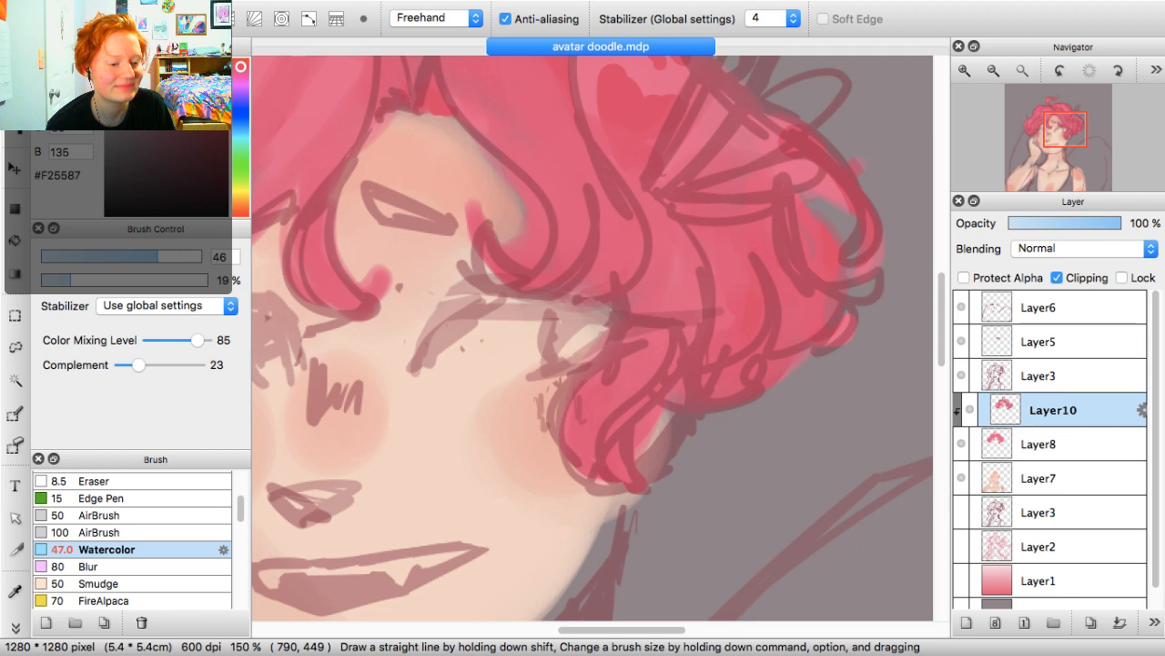
Paint a Watercolor stroke in #F25587 over the hair beside the fan-shaped ornament on Layer10
drag(839, 200, 769, 139)
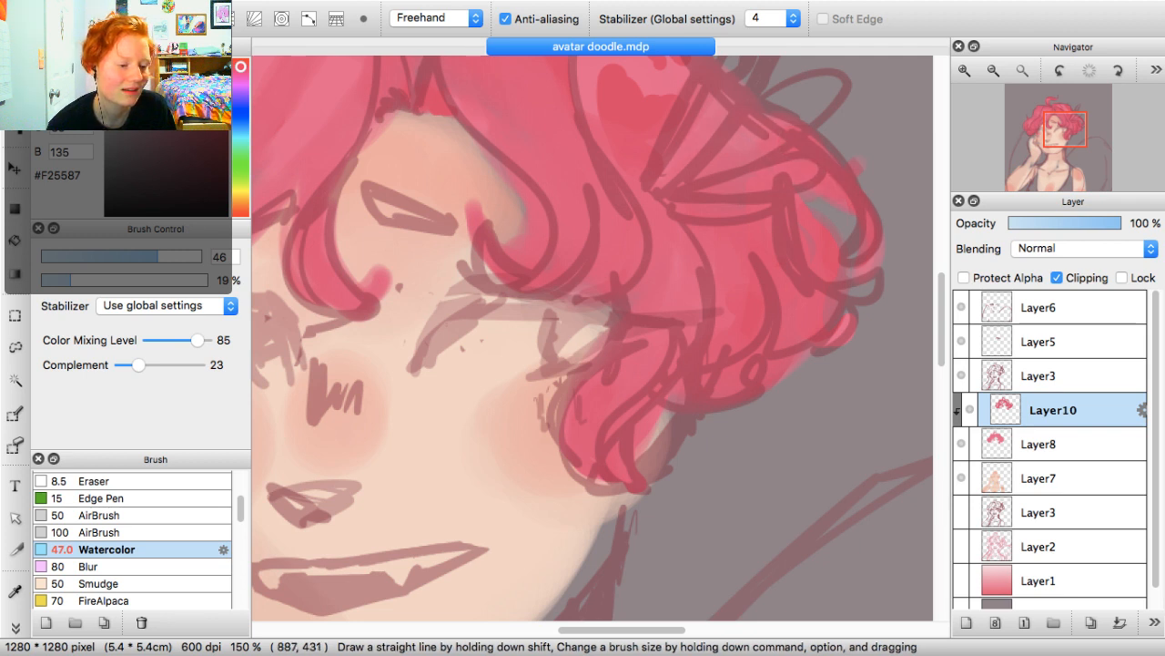
drag(1063, 142, 1055, 127)
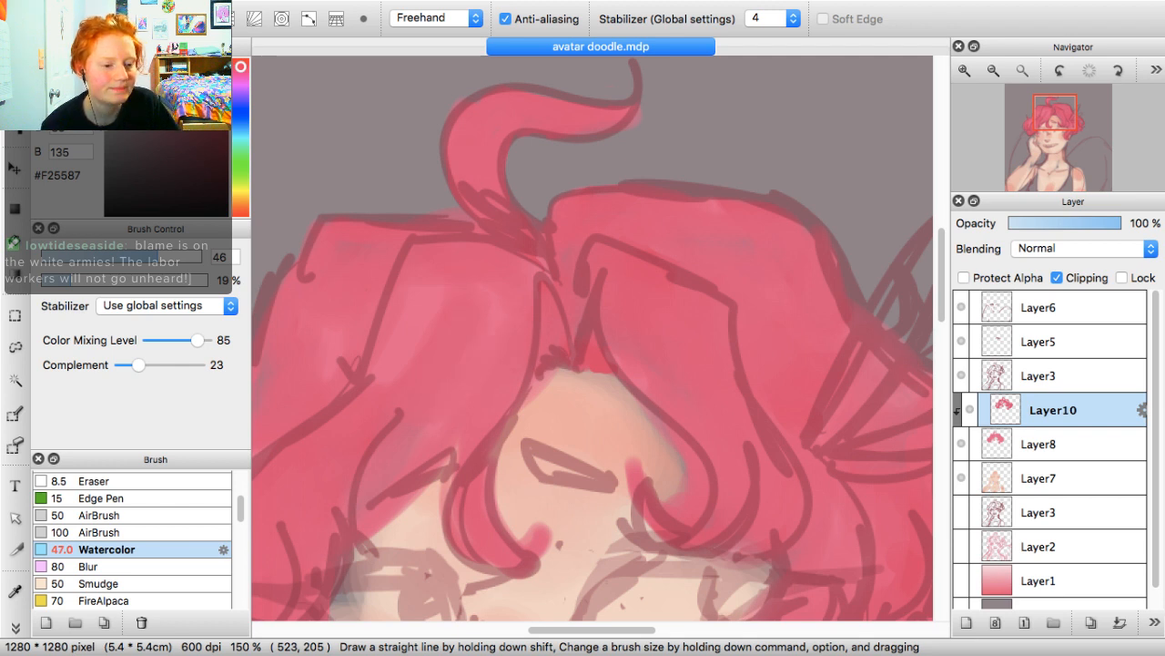
key(super+minus)
key(super+minus)
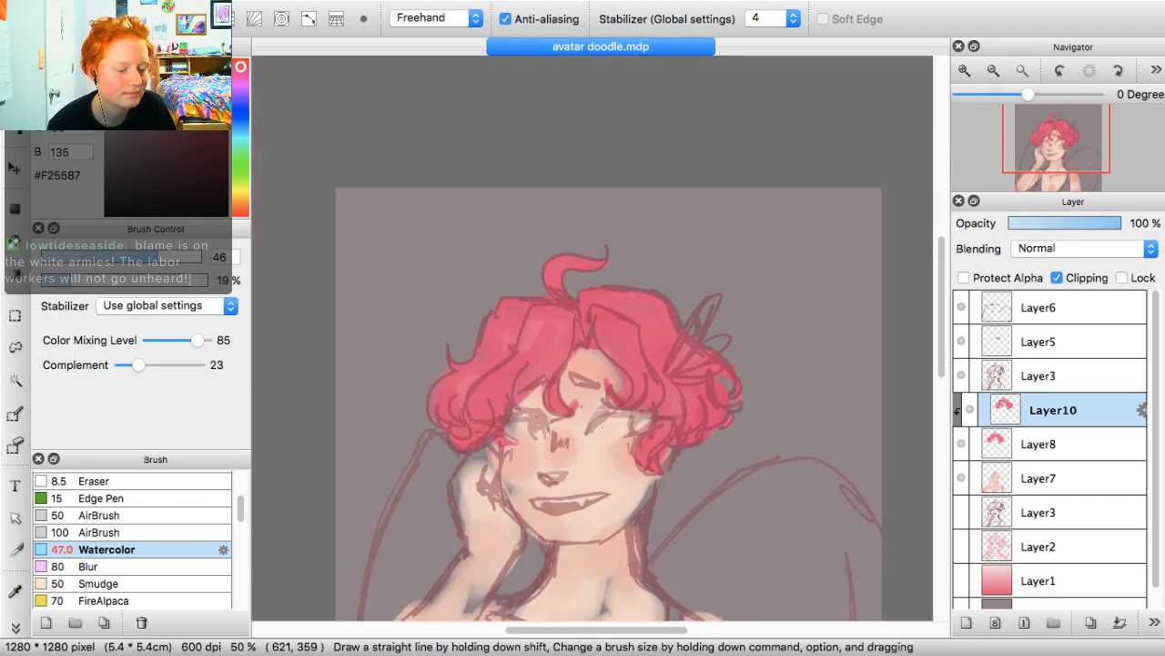
drag(498, 322, 456, 241)
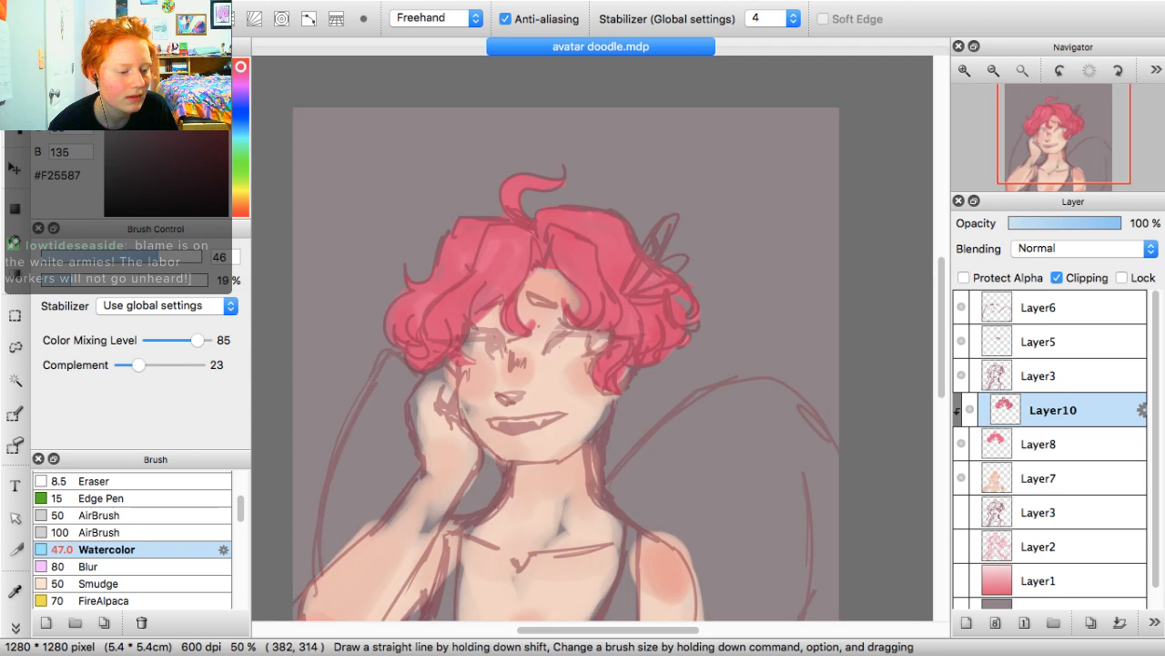
Add a layer above Layer10 and fill it with a linear gradient running from white at the canvas top to pink #FA9AB9 below
click(201, 83)
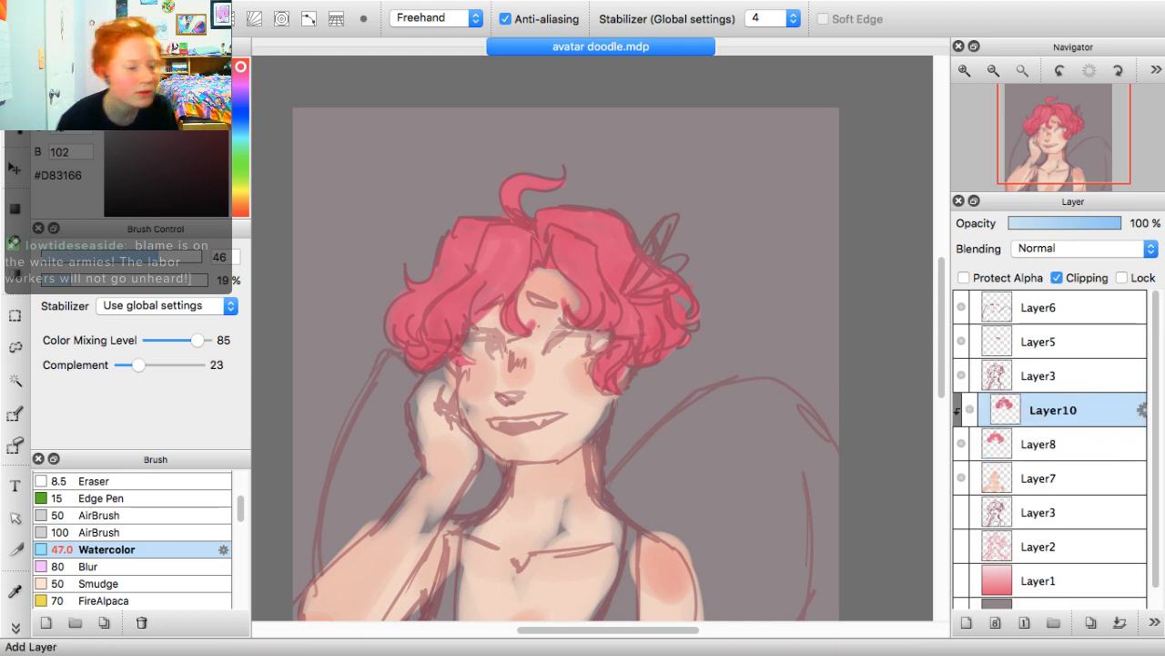
click(967, 622)
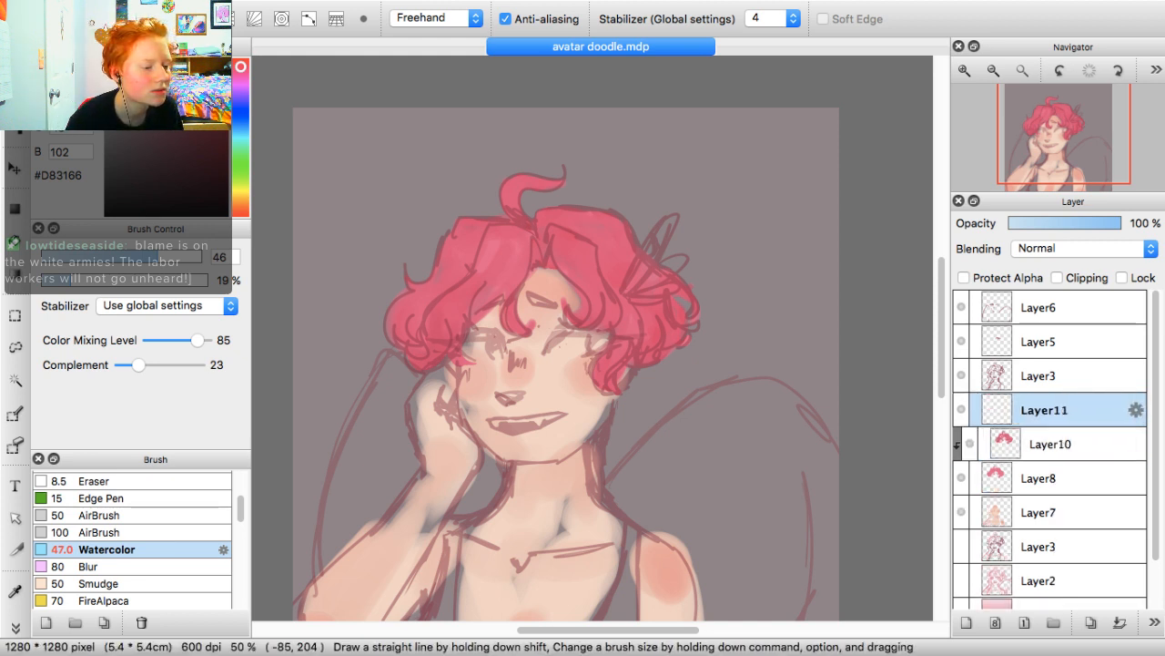
drag(187, 80, 152, 62)
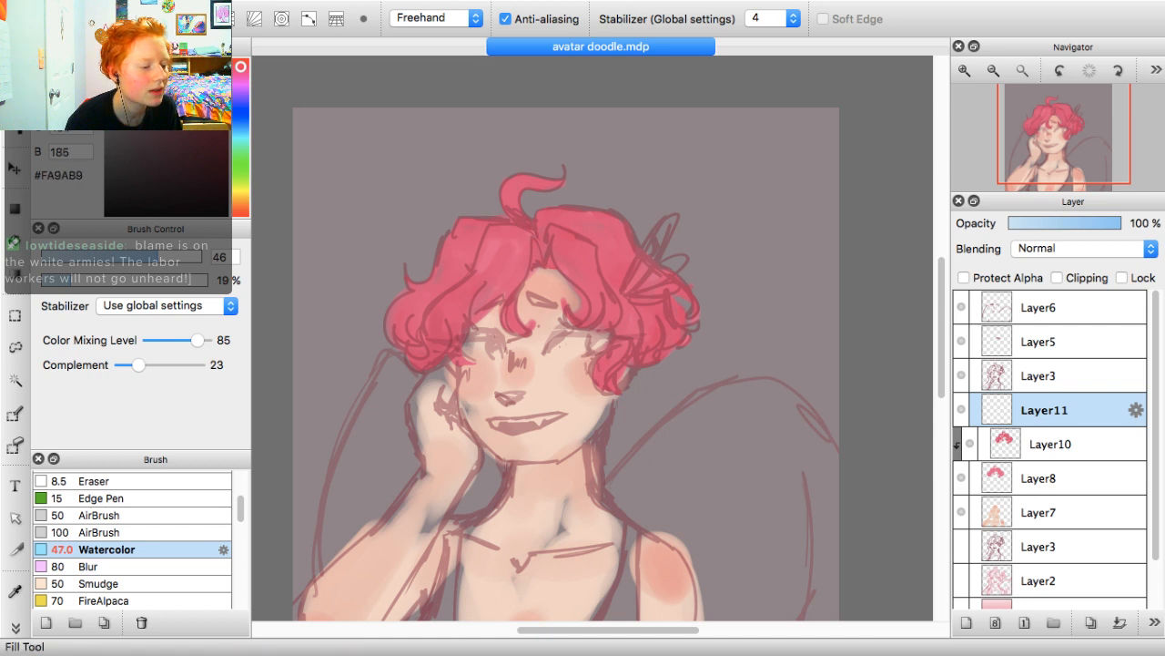
click(15, 273)
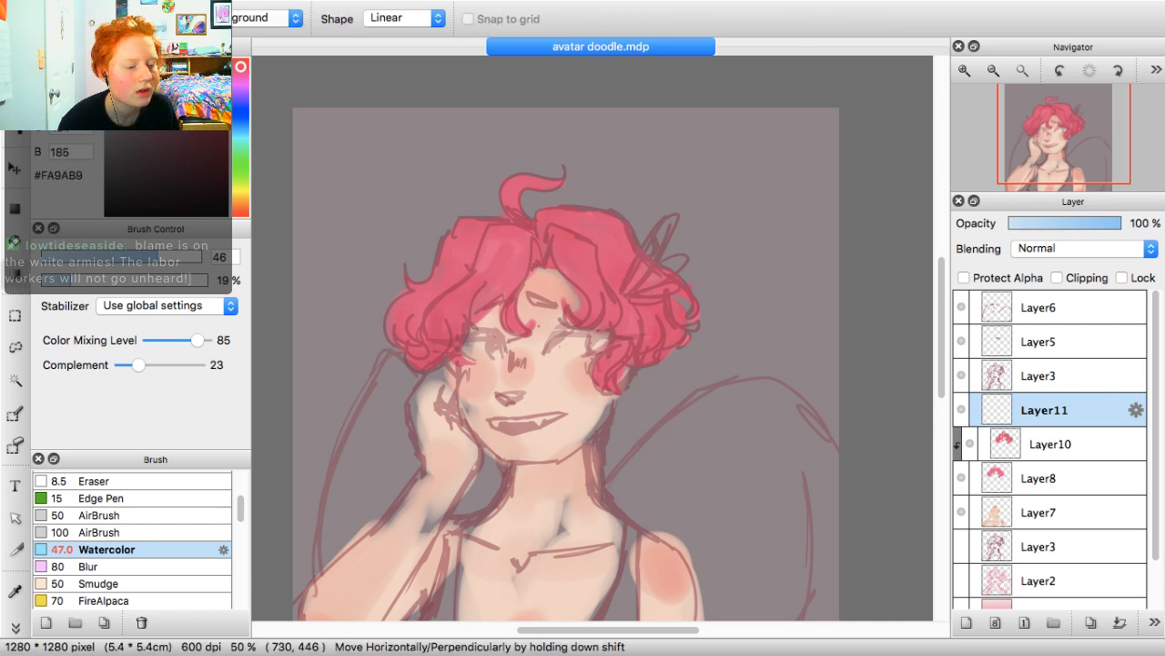
drag(539, 190, 530, 402)
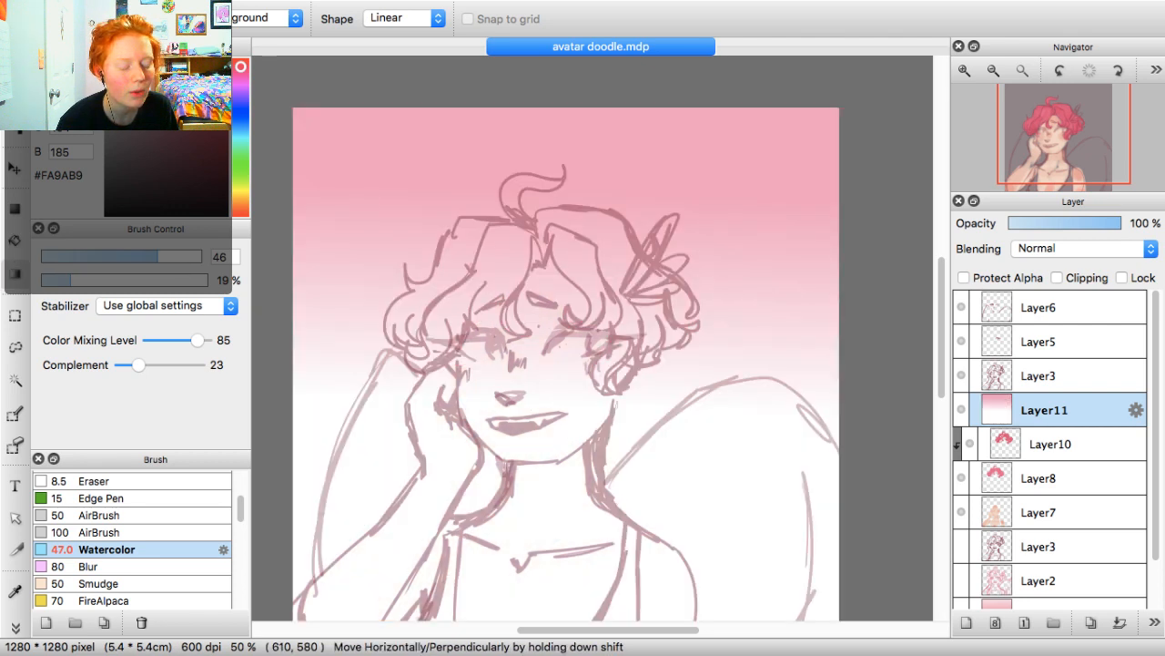
drag(549, 346, 553, 182)
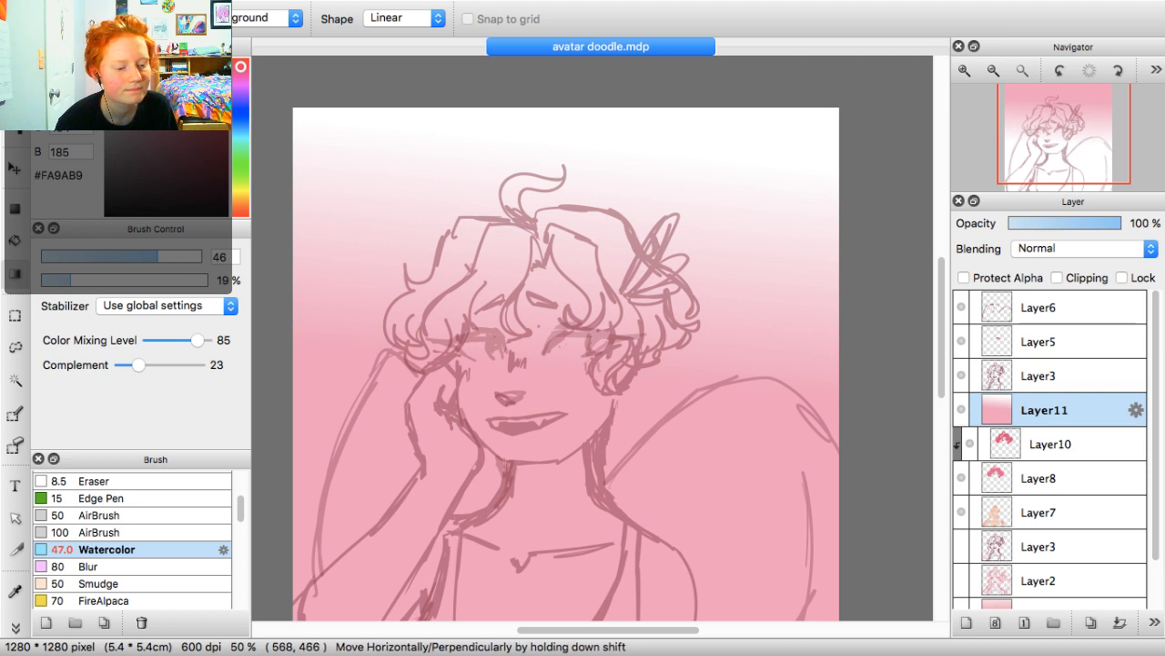
Clip the linear gradient layer to the hair and set its blending mode to Soft Light
click(965, 278)
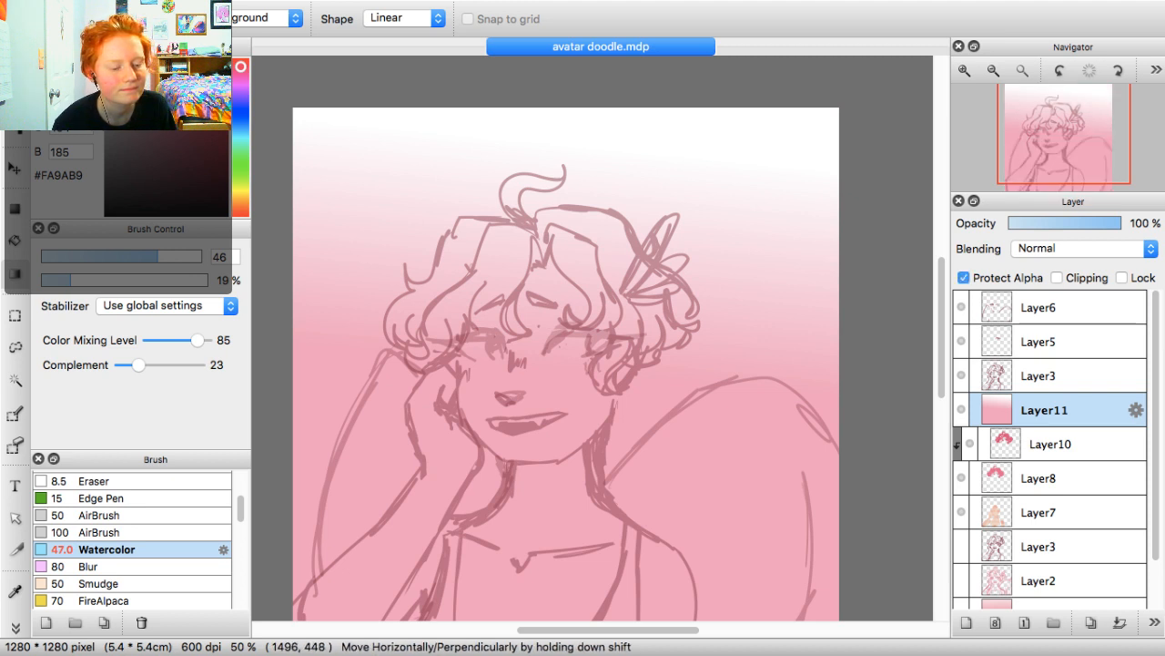
click(964, 277)
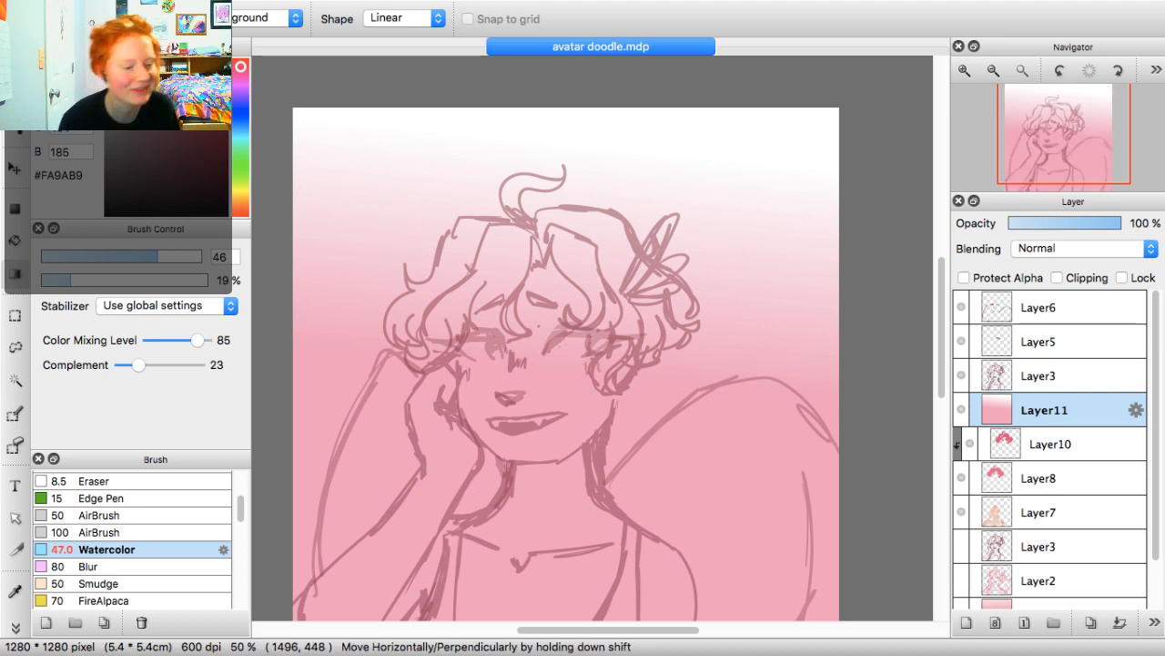
click(1057, 277)
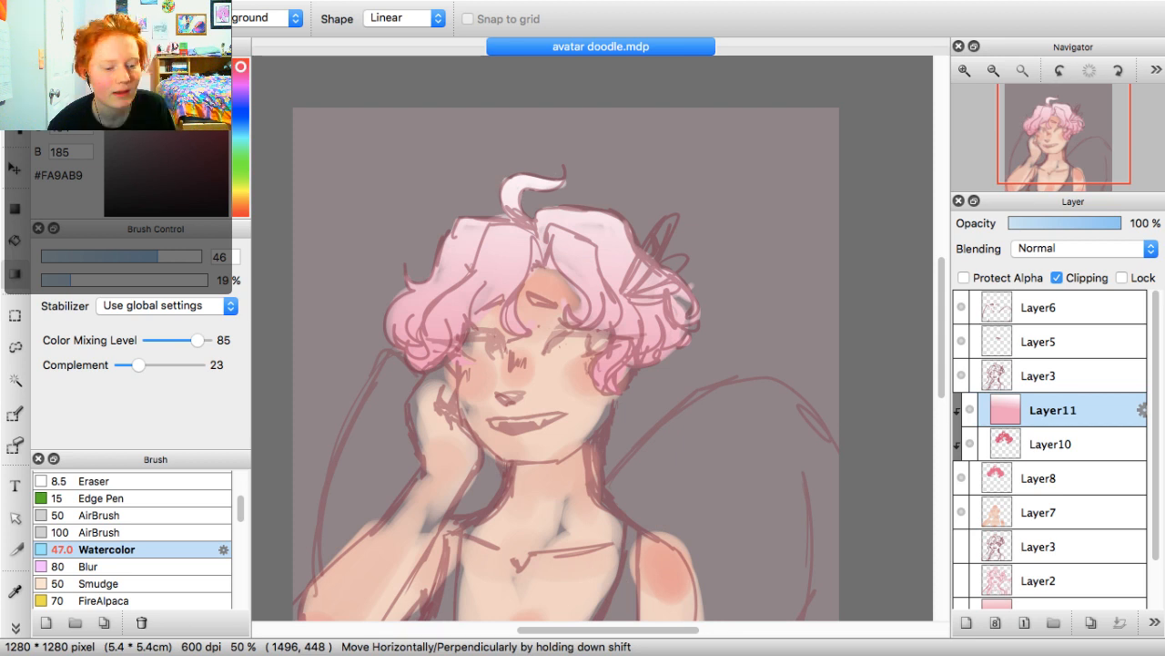
click(1084, 249)
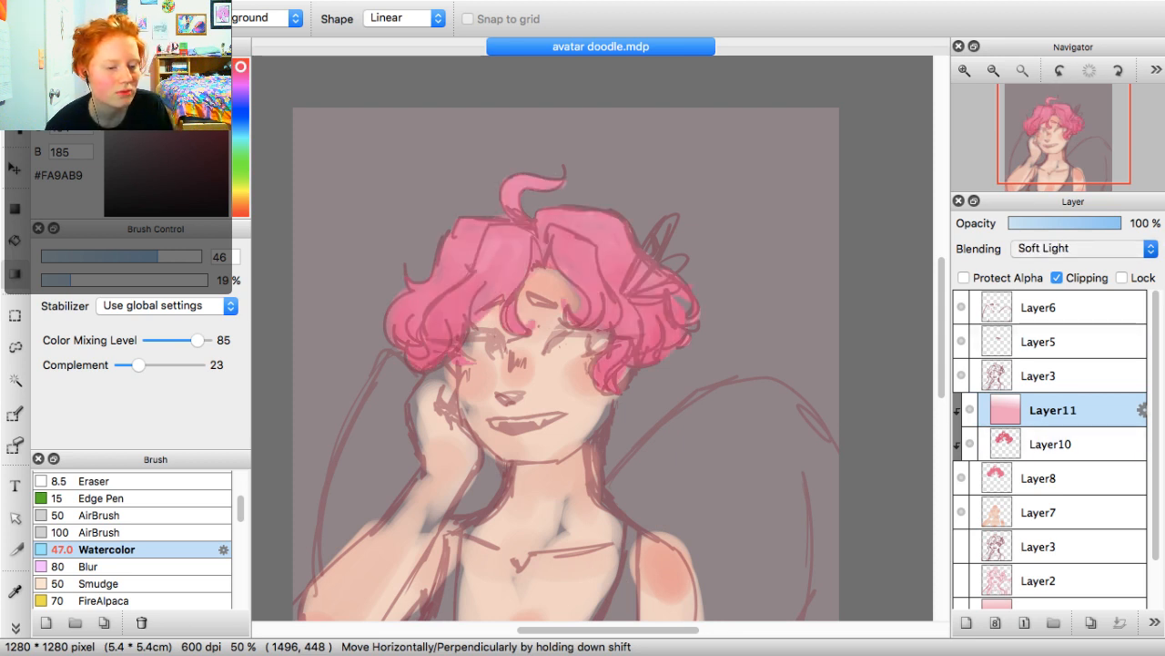
click(1074, 233)
click(1084, 248)
click(1065, 233)
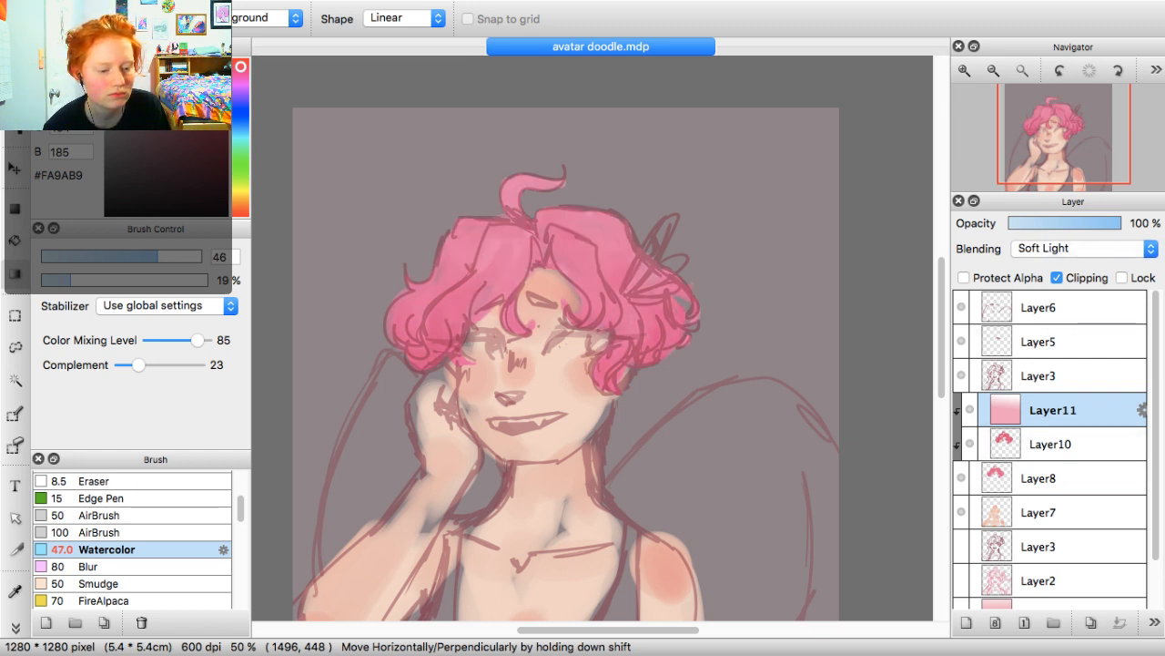
Compare the hair with and without the Soft Light gradient layer and lower its opacity to 40%
click(970, 410)
click(971, 410)
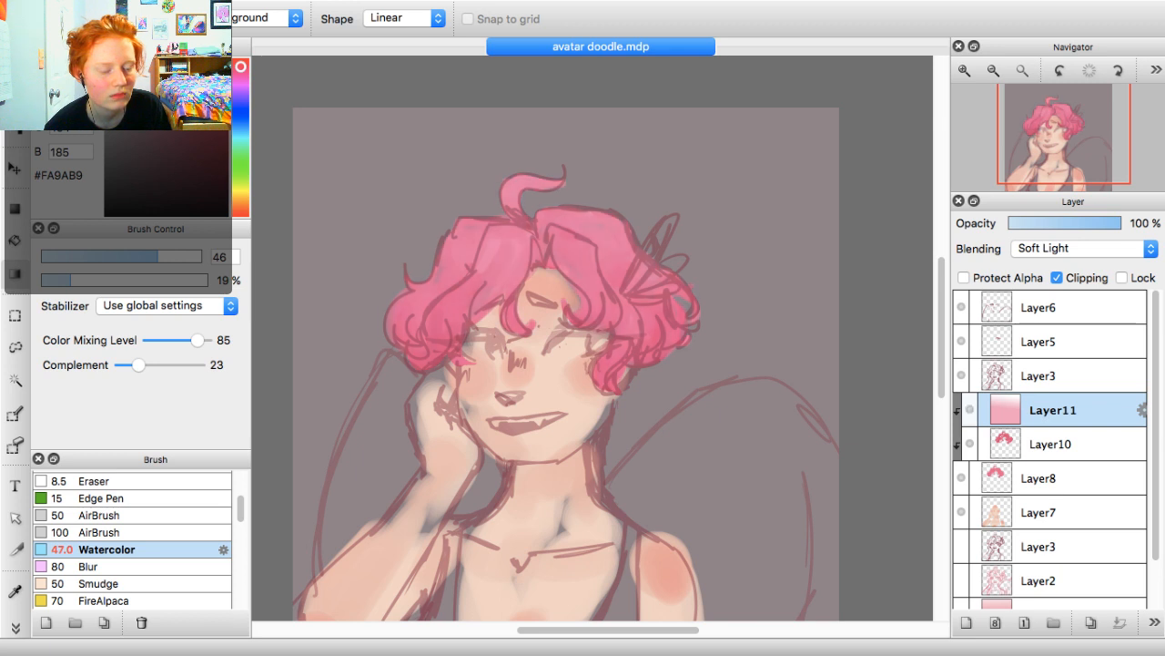
drag(1064, 223, 1057, 223)
mouse_move(1056, 410)
mouse_down()
mouse_move(1056, 456)
mouse_move(1056, 405)
mouse_up()
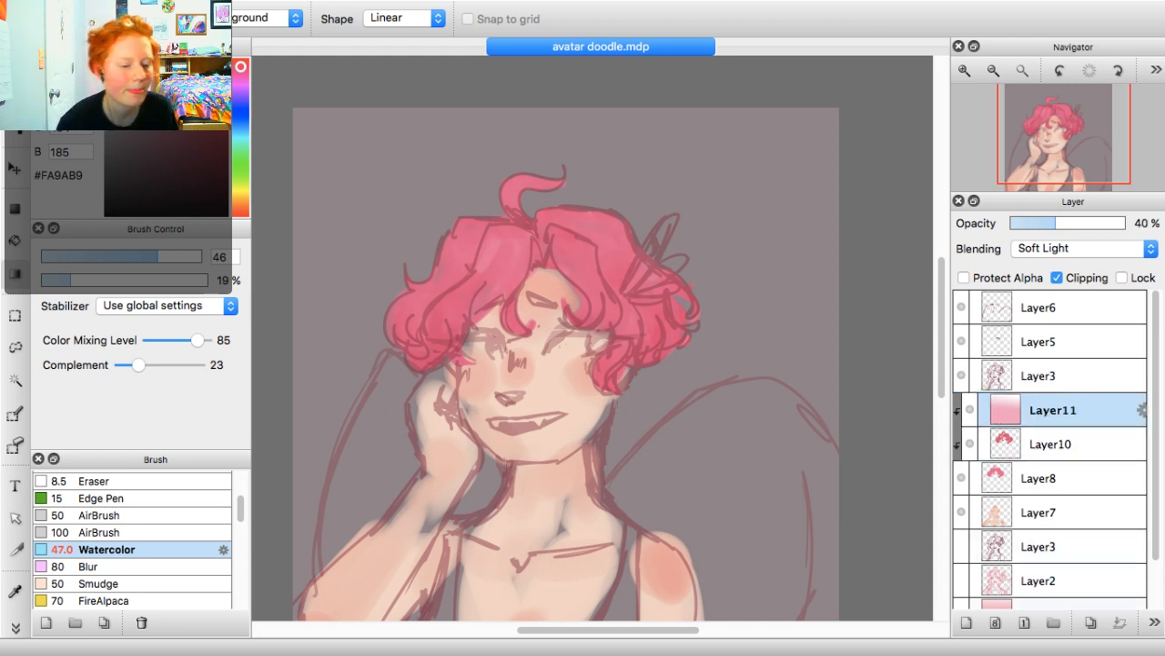
Add another layer above the linear gradient and fill it with a circular #FA9AB9 gradient centred near the top curl
click(967, 622)
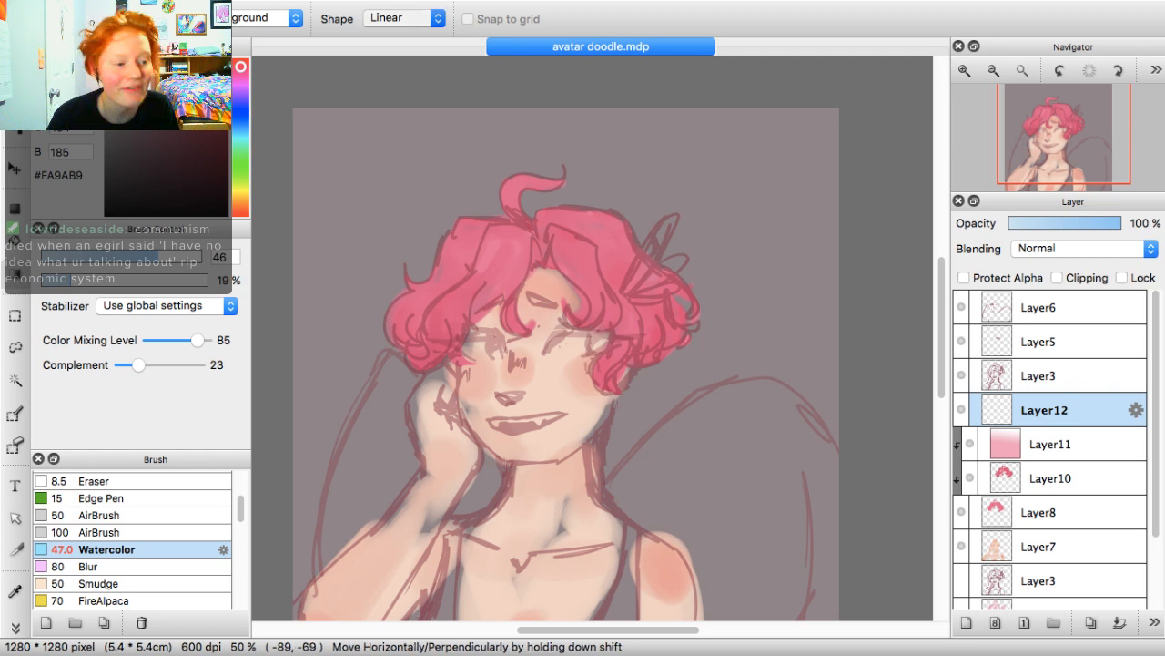
click(392, 34)
drag(530, 142, 533, 346)
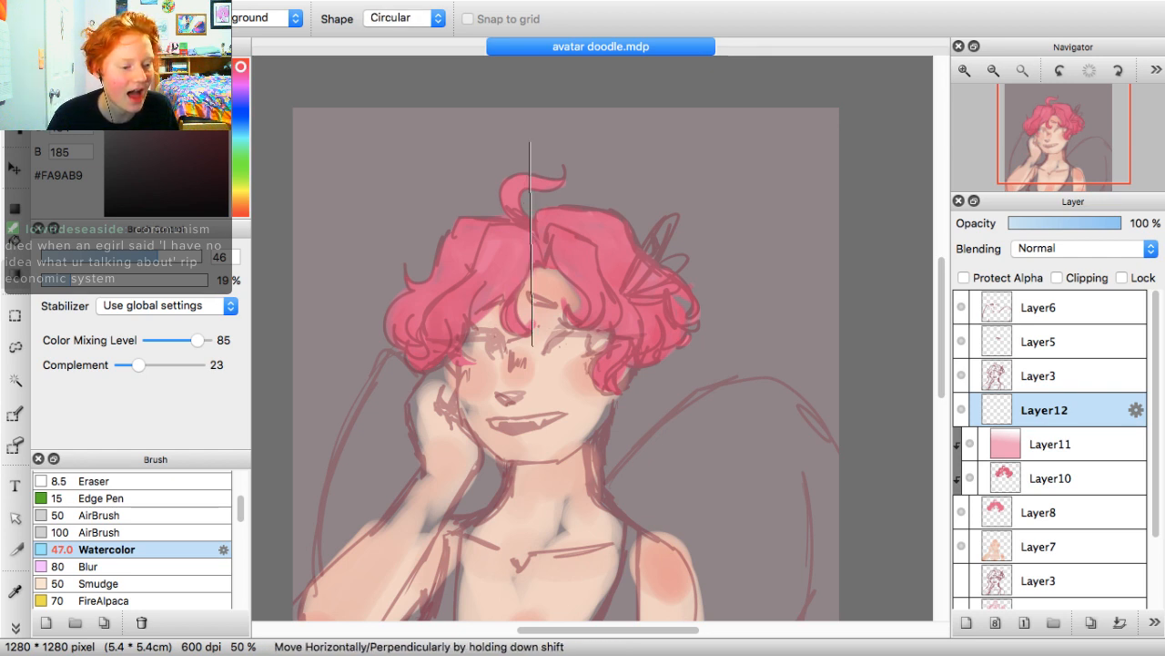
drag(532, 159, 527, 367)
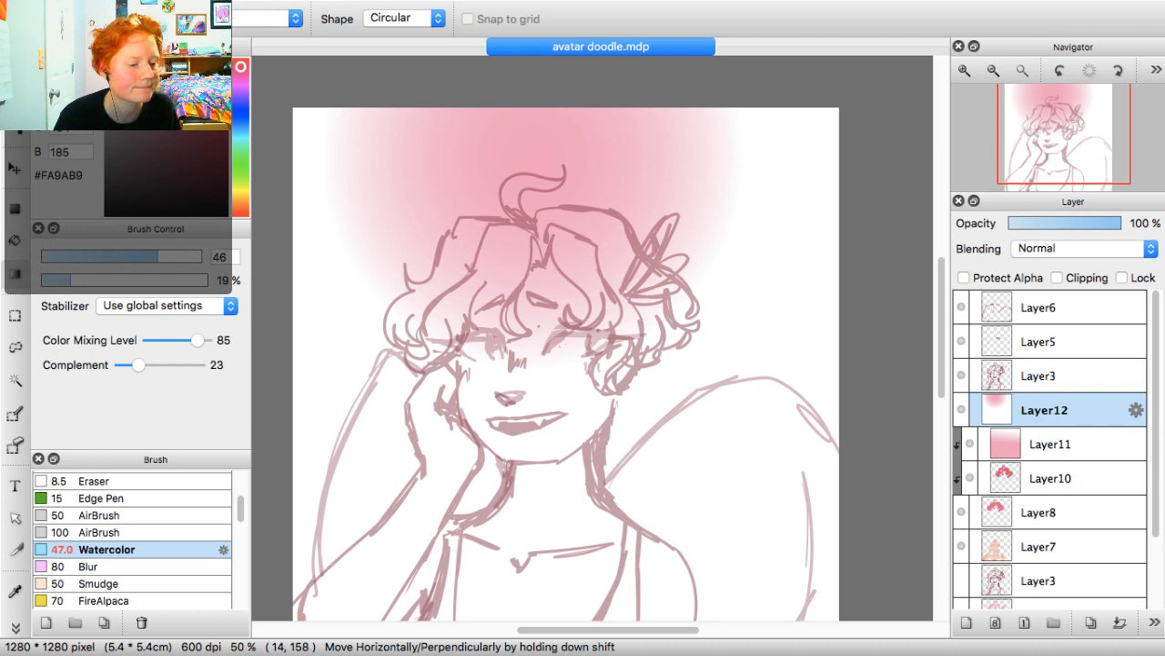
drag(532, 156, 507, 357)
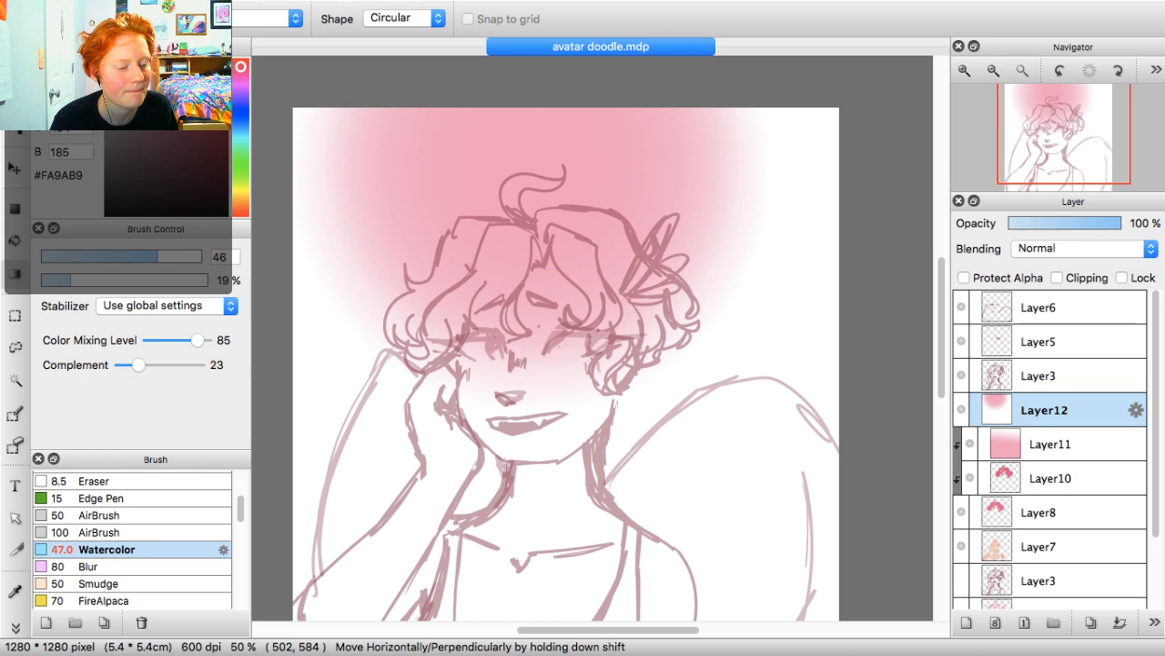
Add darker pink circular gradients in #F36794 over the crown and both sides of the head, and clip the layer to the hair
click(176, 65)
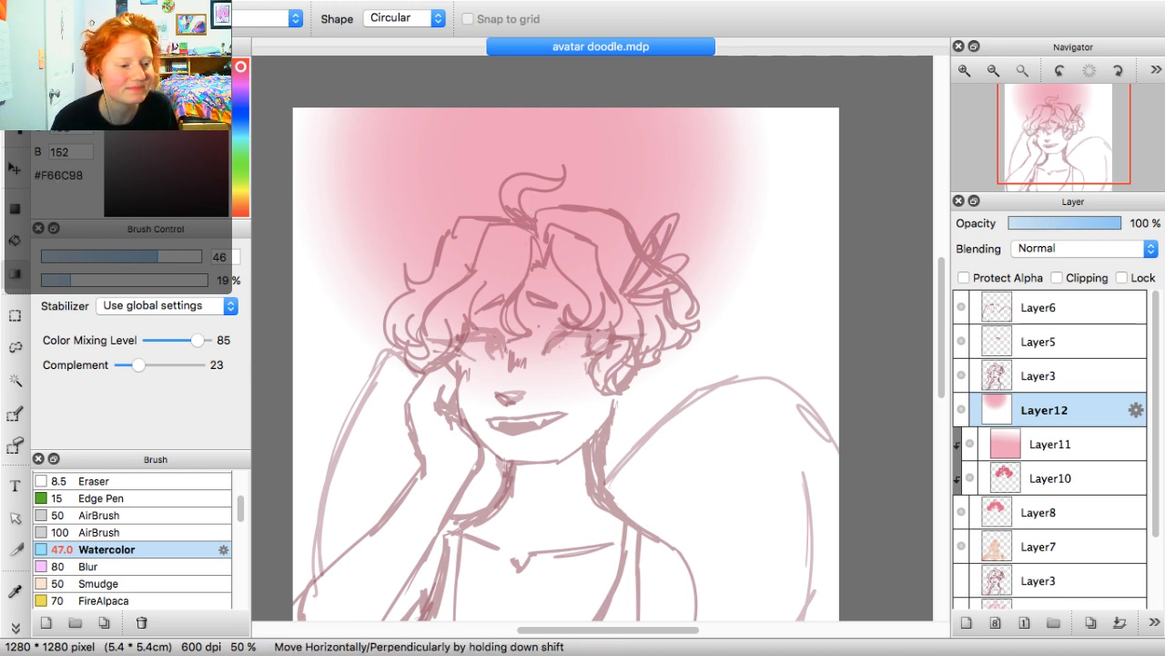
drag(529, 199, 528, 287)
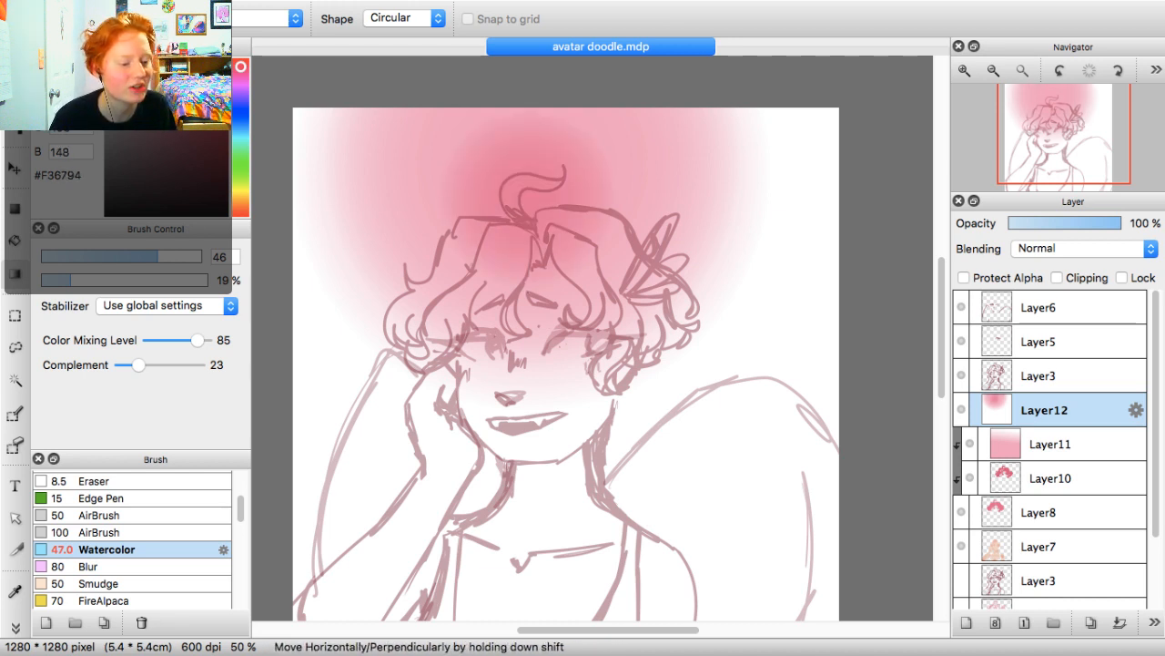
mouse_move(533, 184)
mouse_down()
mouse_move(535, 271)
mouse_move(539, 182)
mouse_up()
drag(419, 388, 343, 305)
drag(646, 355, 670, 435)
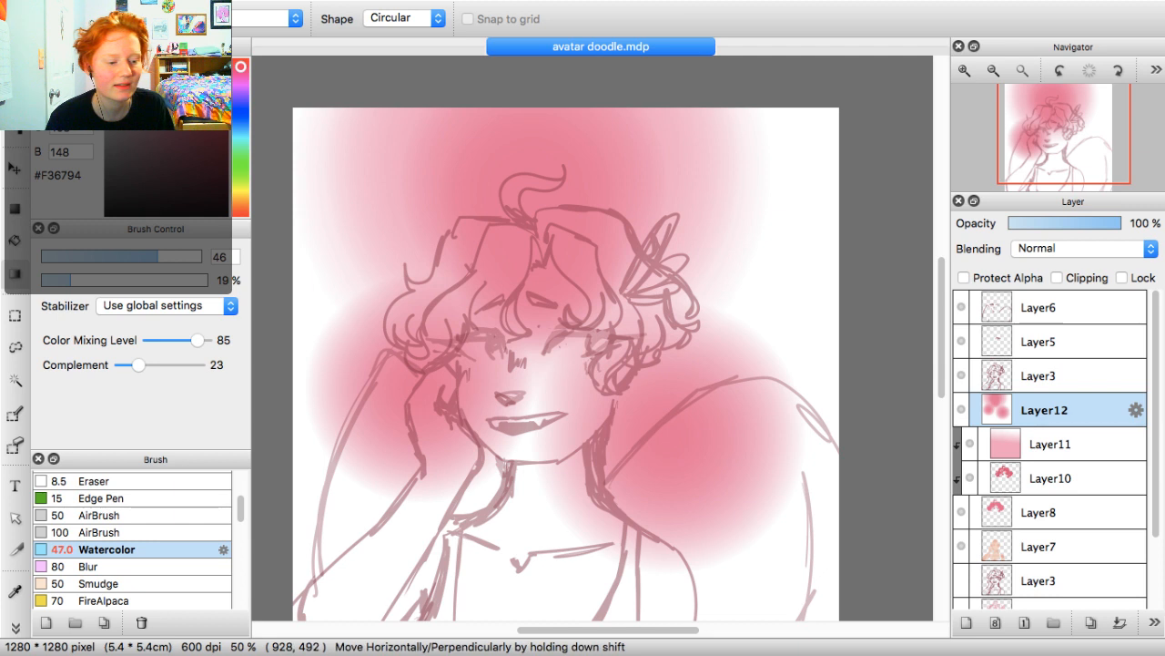
drag(770, 376, 871, 296)
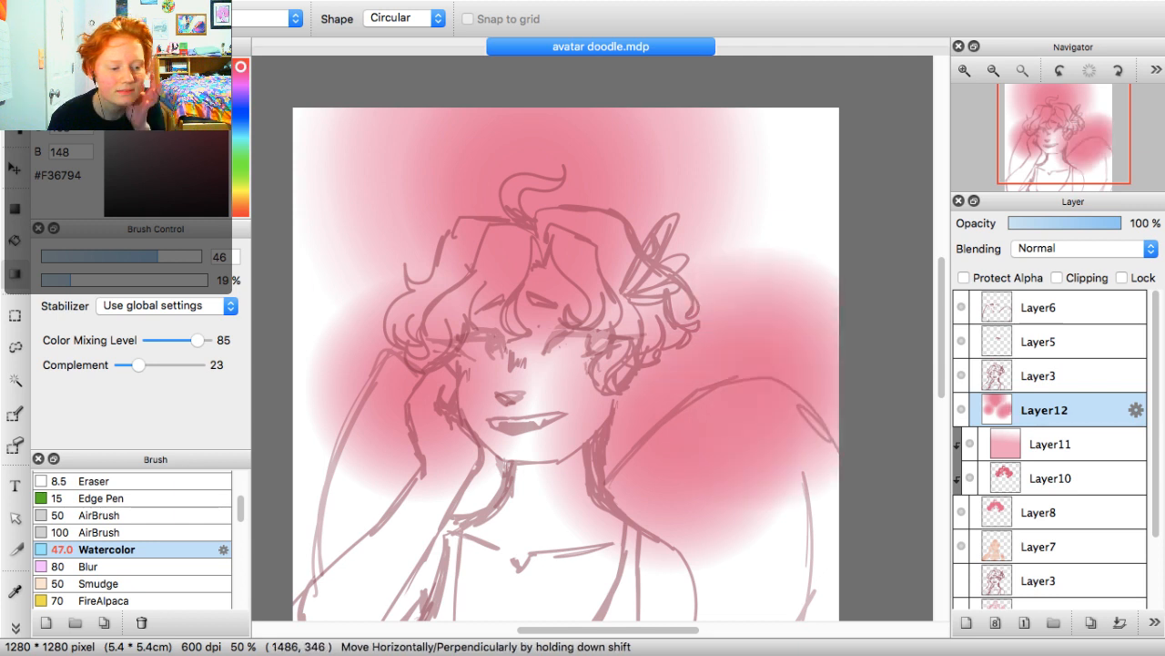
click(1056, 278)
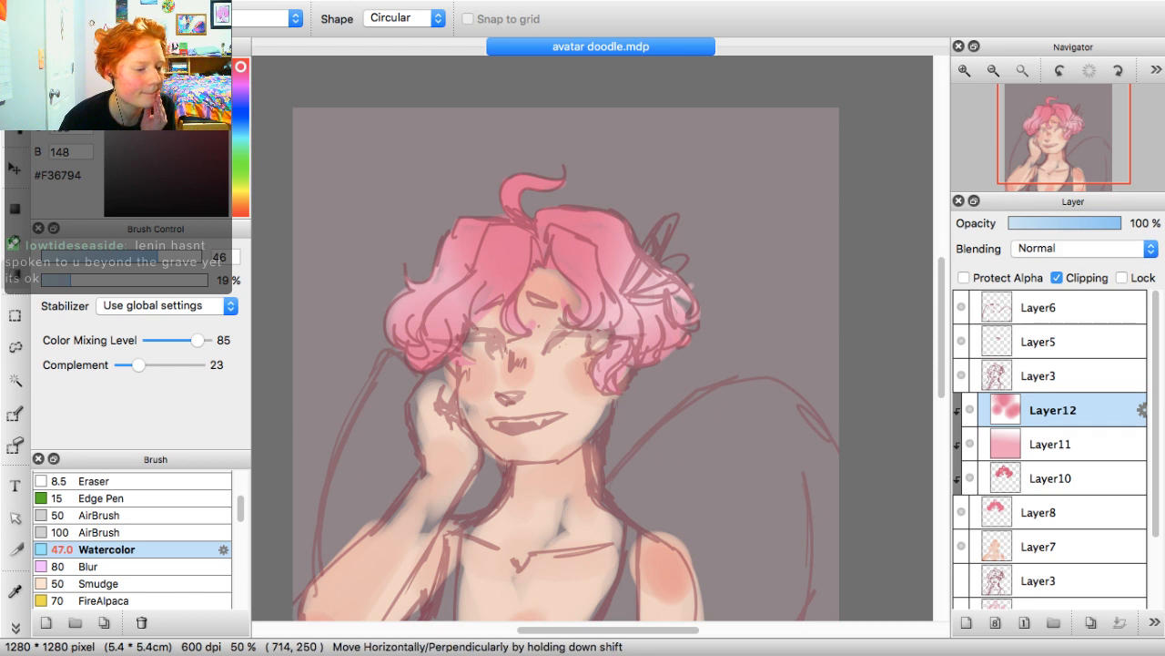
Add pale #F6E9ED circular gradient highlights to the hair's left locks and the curl on top of the head
click(110, 65)
drag(500, 281, 487, 330)
key(ctrl+z)
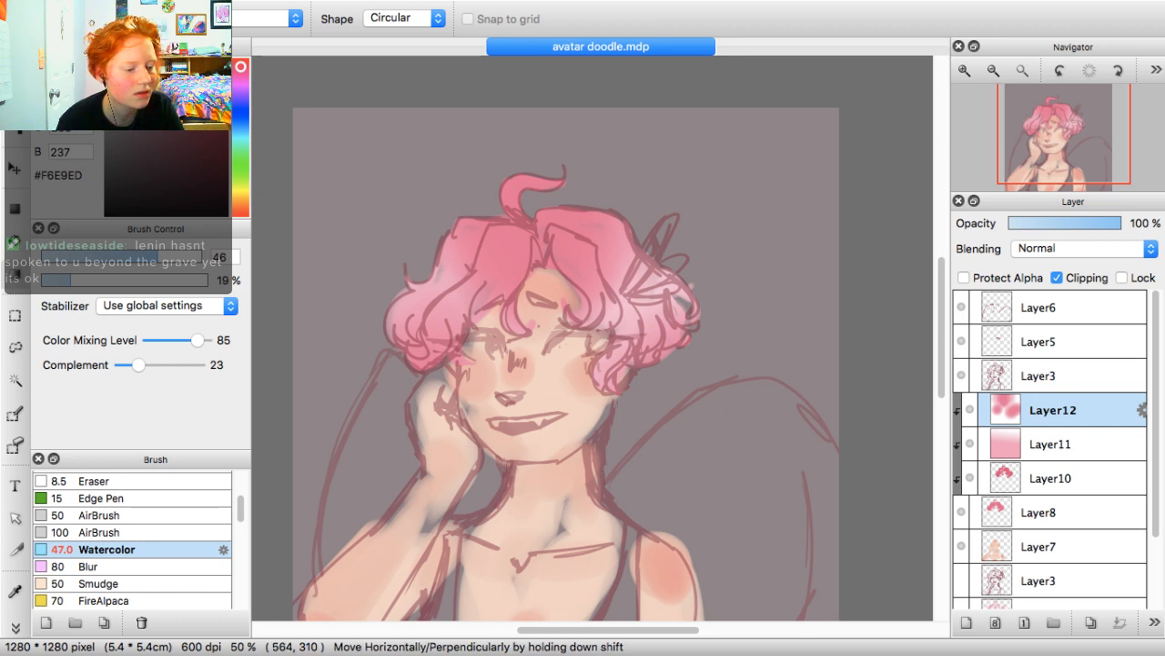
mouse_move(485, 298)
mouse_down()
mouse_move(506, 280)
mouse_move(432, 280)
mouse_up()
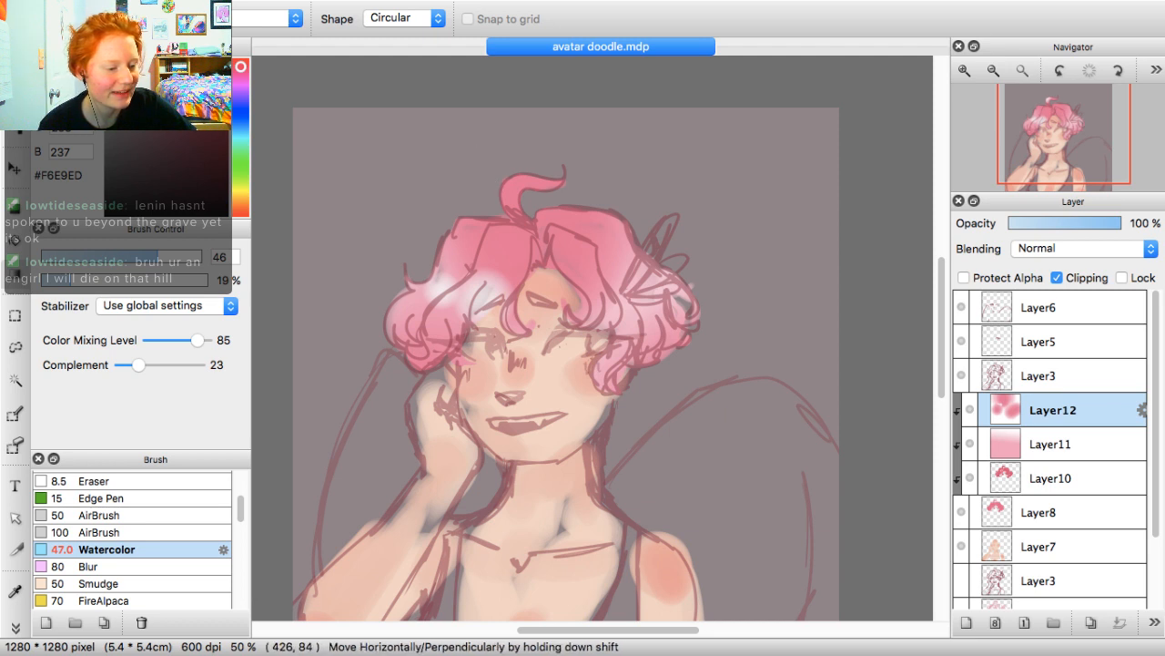
drag(481, 139, 516, 198)
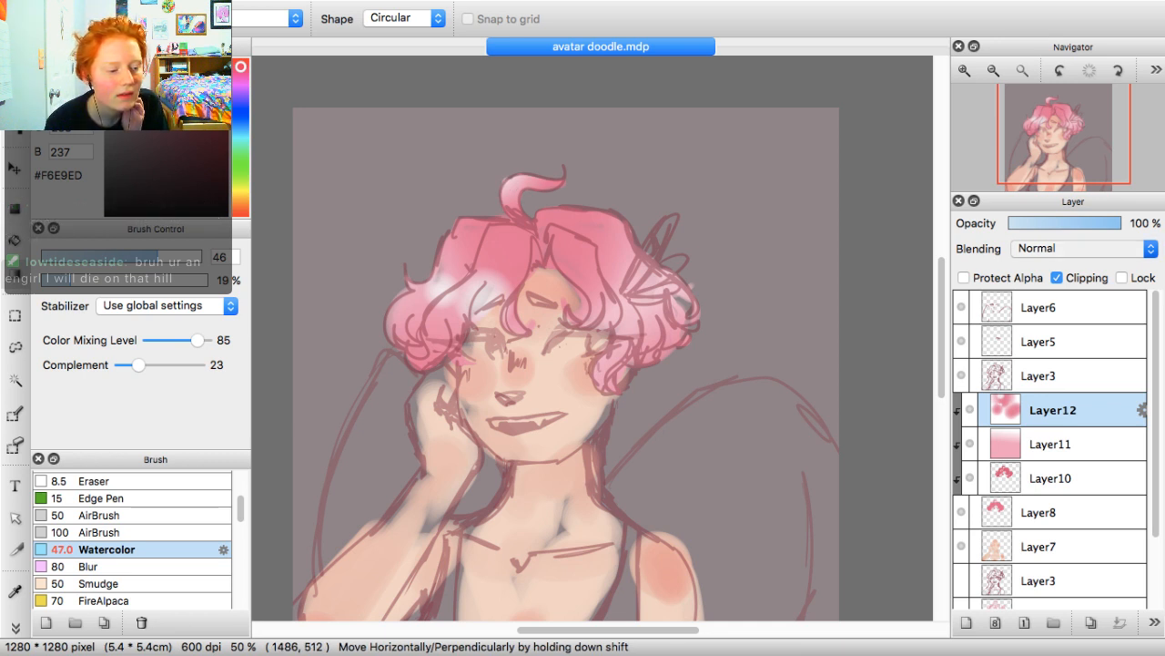
Try the Add blending mode on the circular gradient layer, then settle on Overlay at 33% opacity
click(1056, 282)
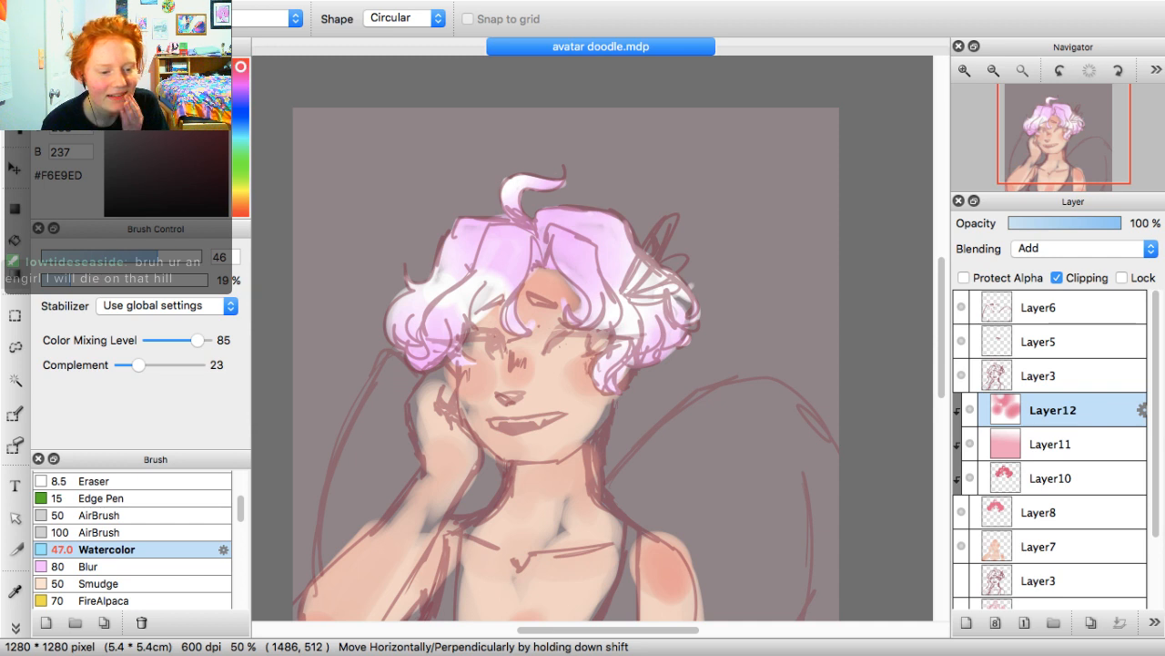
click(1082, 249)
click(1056, 264)
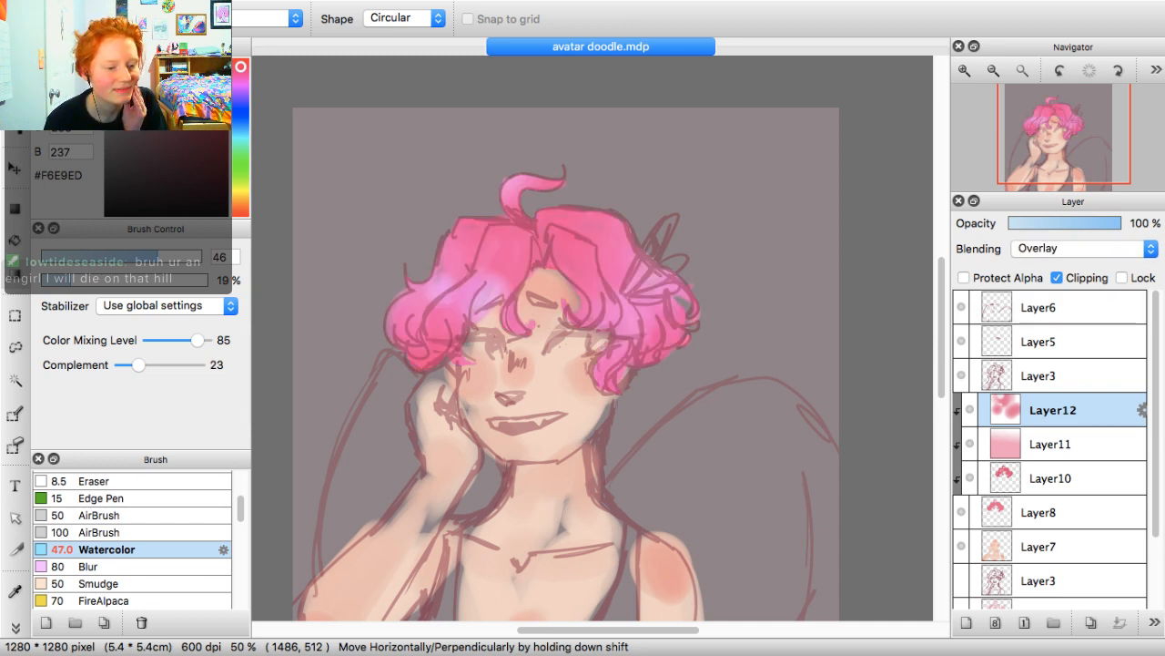
click(1059, 223)
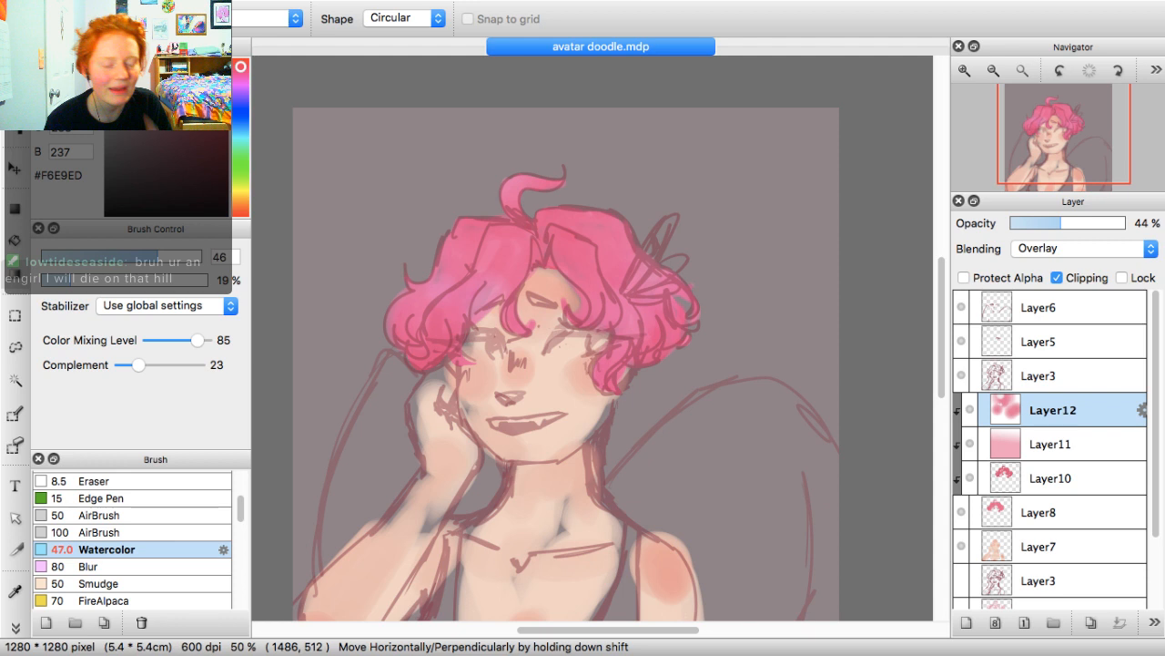
click(1048, 223)
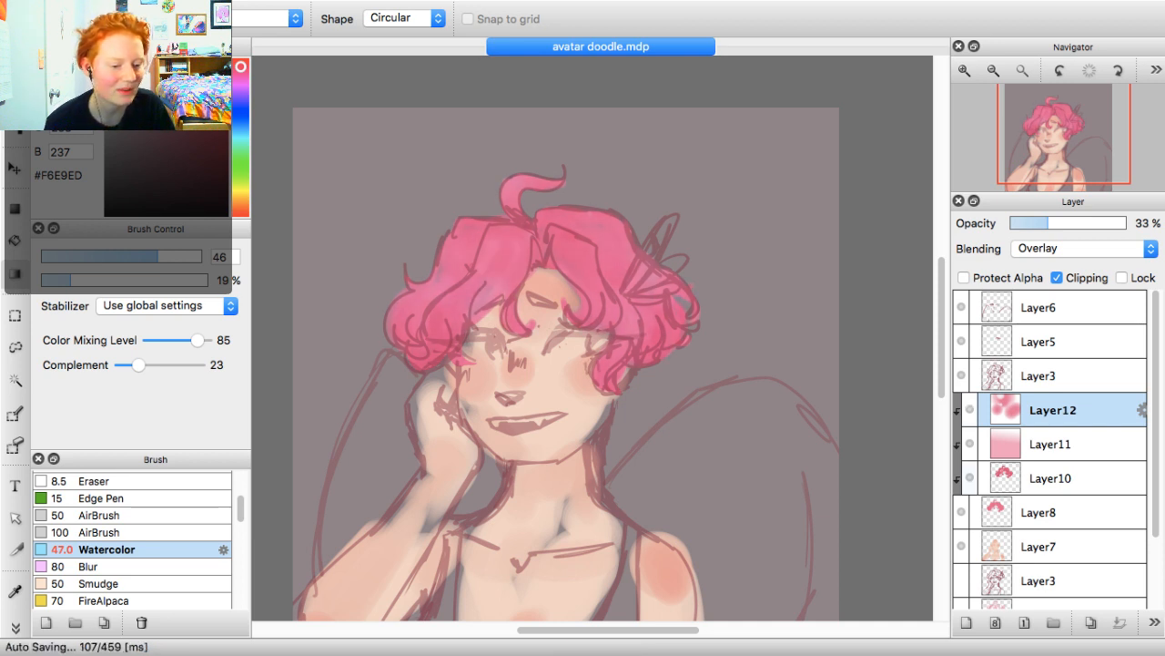
Add a new layer above the circular gradient layer and set the paint colour to deep red #C51F40
click(967, 622)
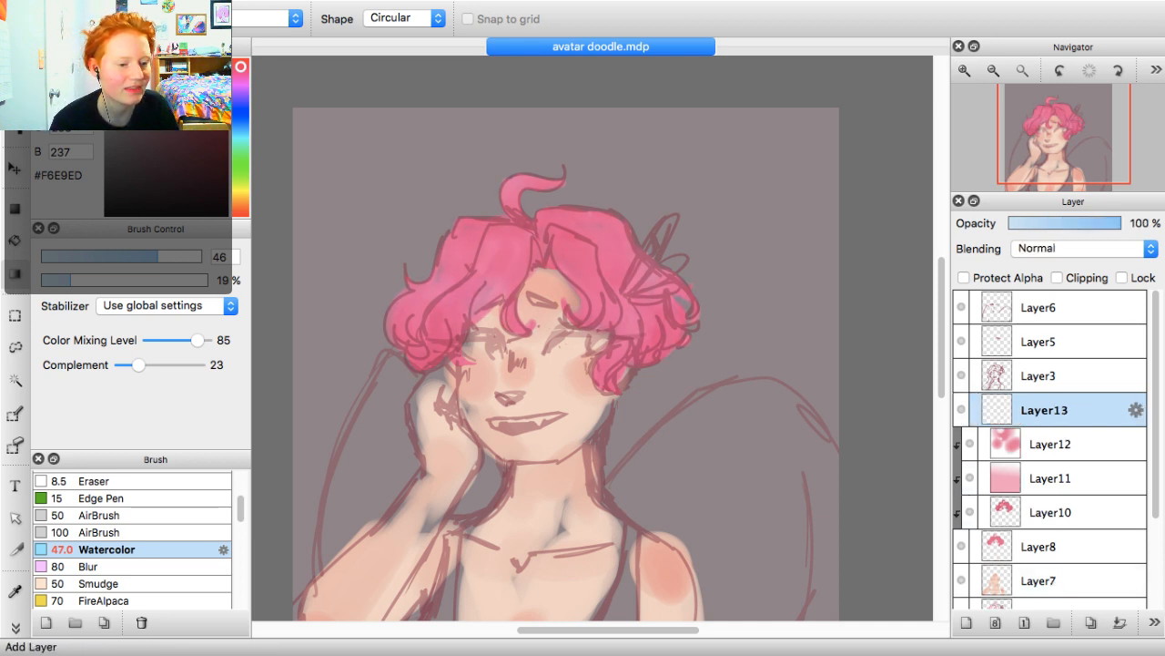
click(965, 71)
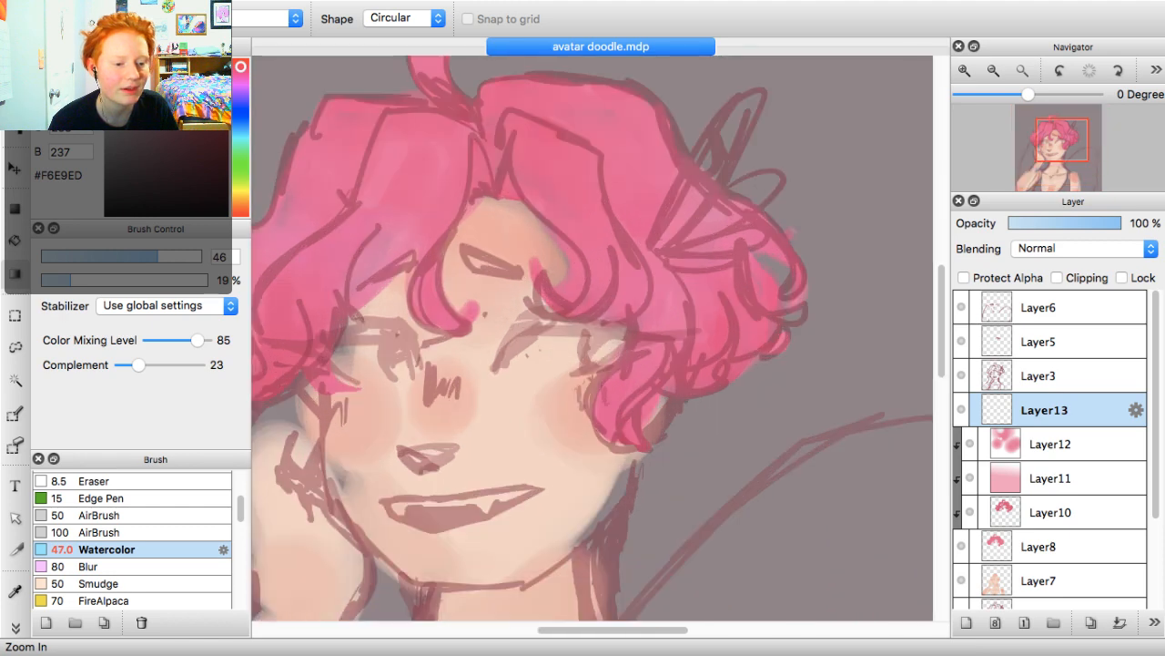
click(1035, 150)
drag(1034, 150, 1046, 140)
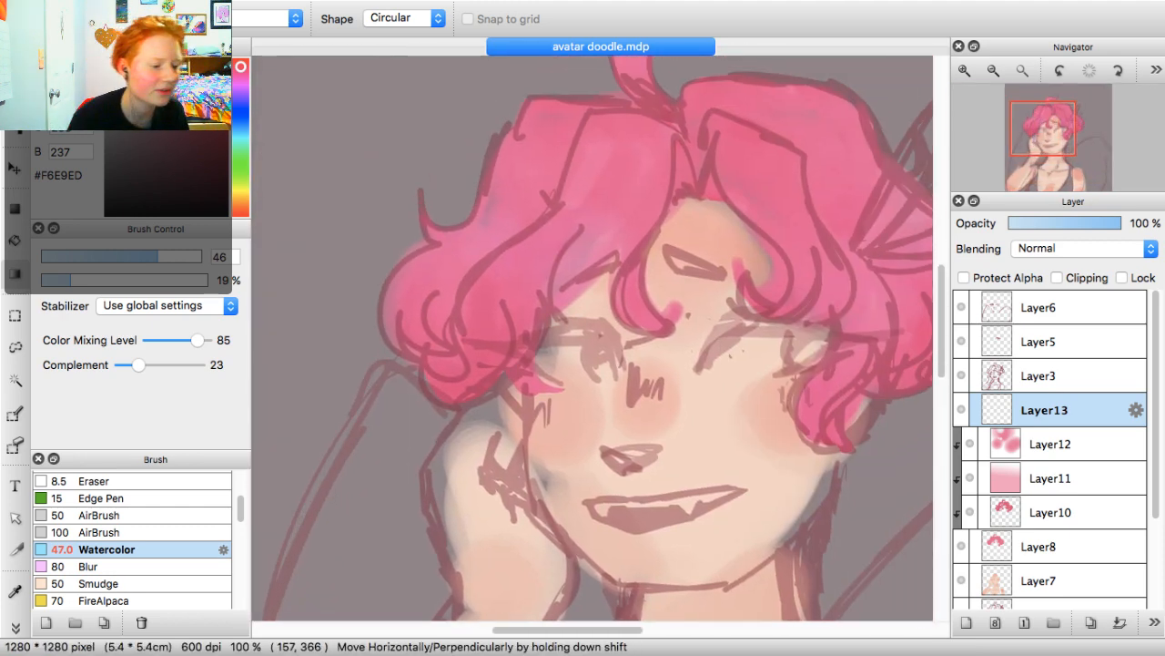
click(210, 93)
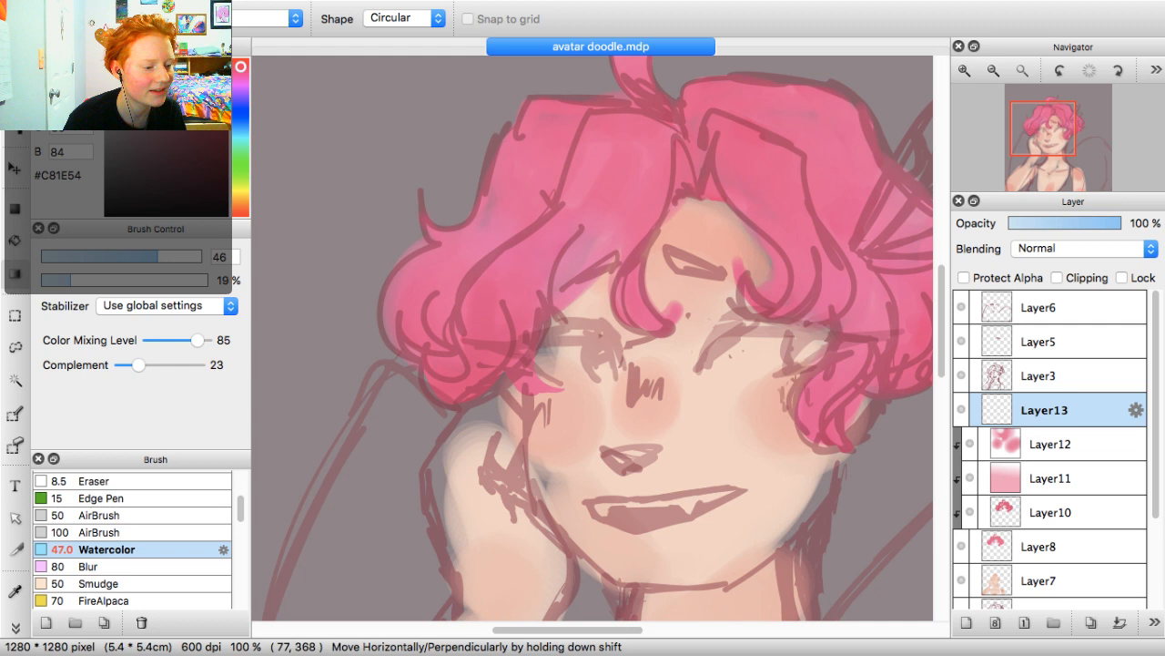
click(241, 211)
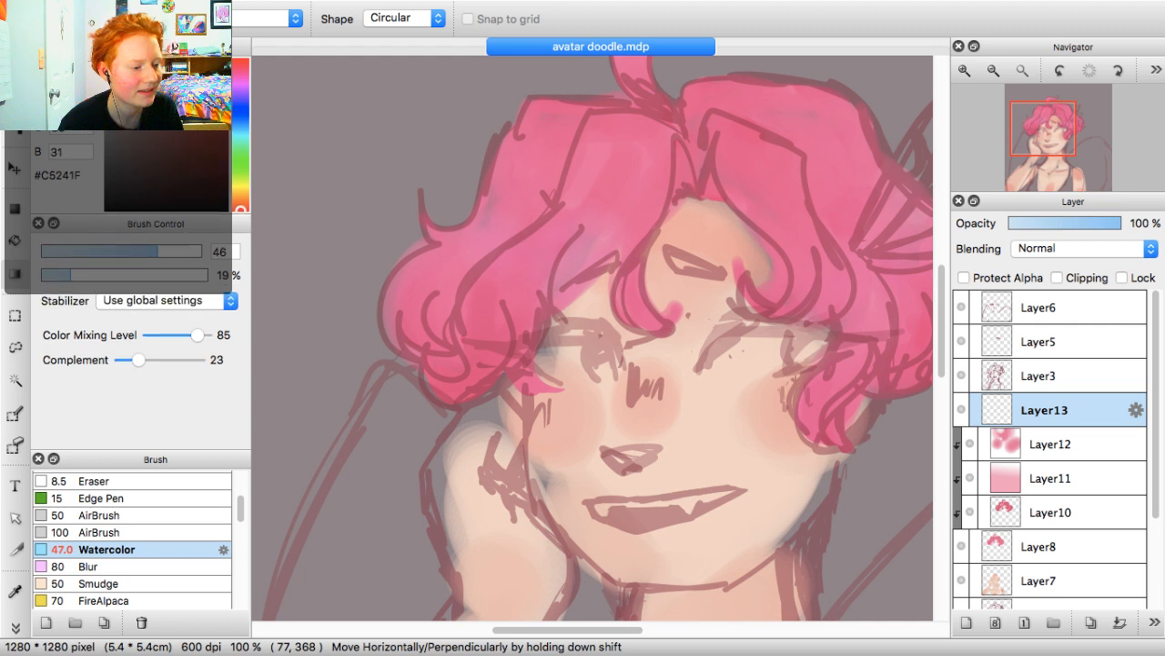
click(240, 64)
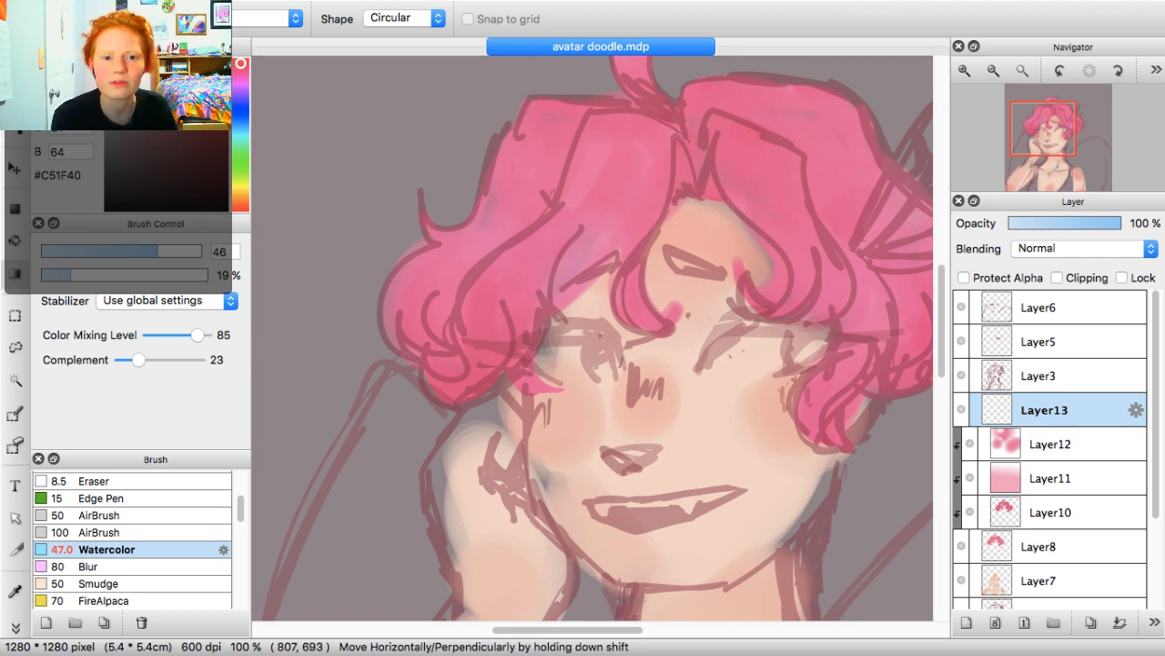
key(super+Tab)
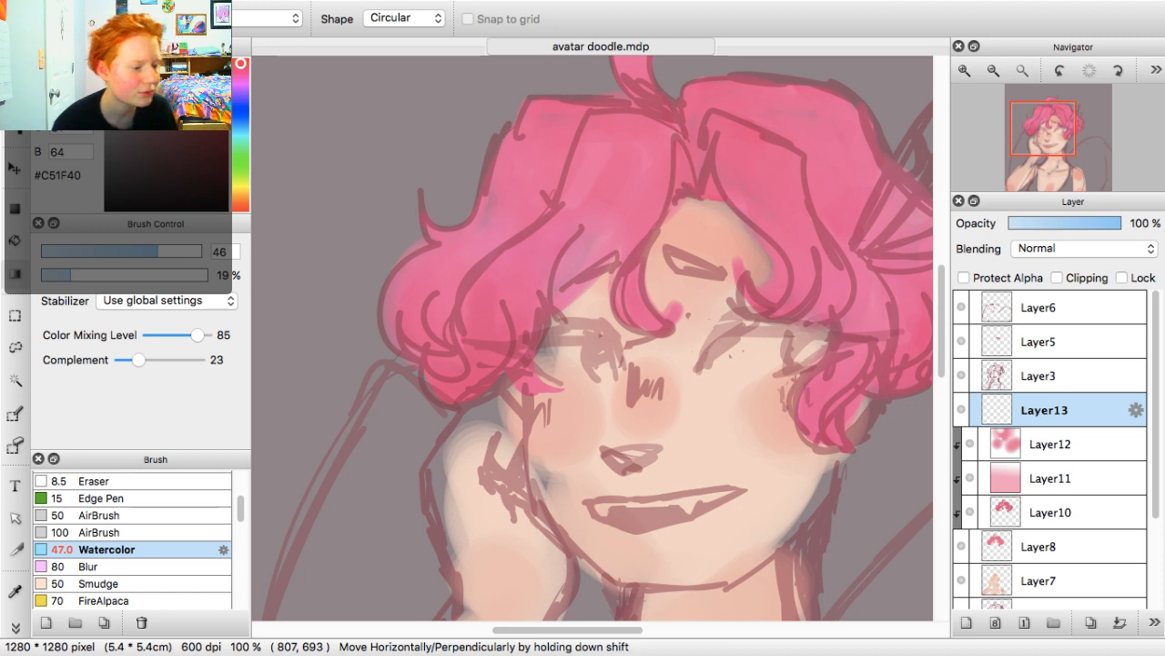
Set the Watercolor brush to about size 20.7 and paint a red stroke on the outer edge of the hair's left curl
key(b)
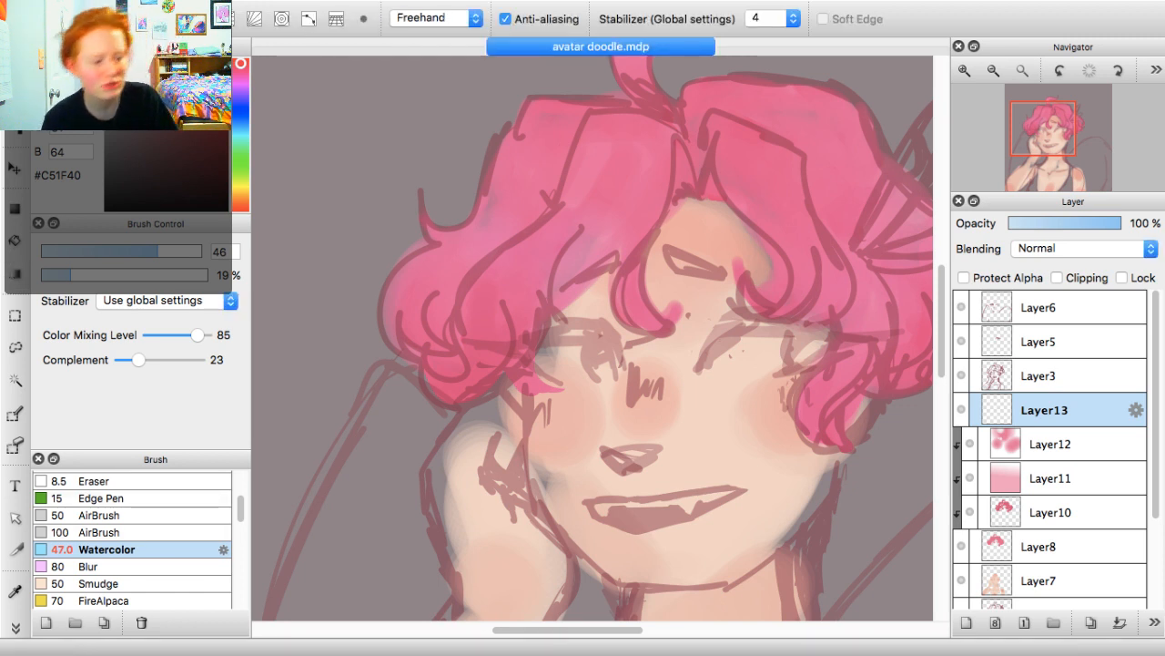
drag(593, 338, 570, 338)
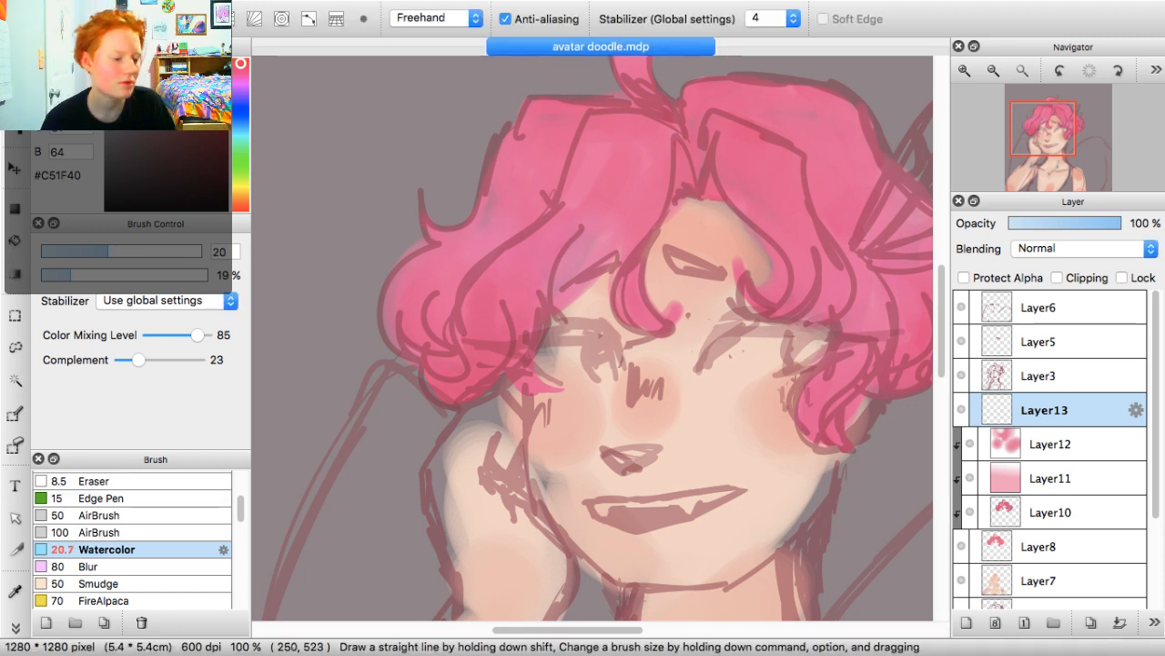
drag(392, 306, 391, 355)
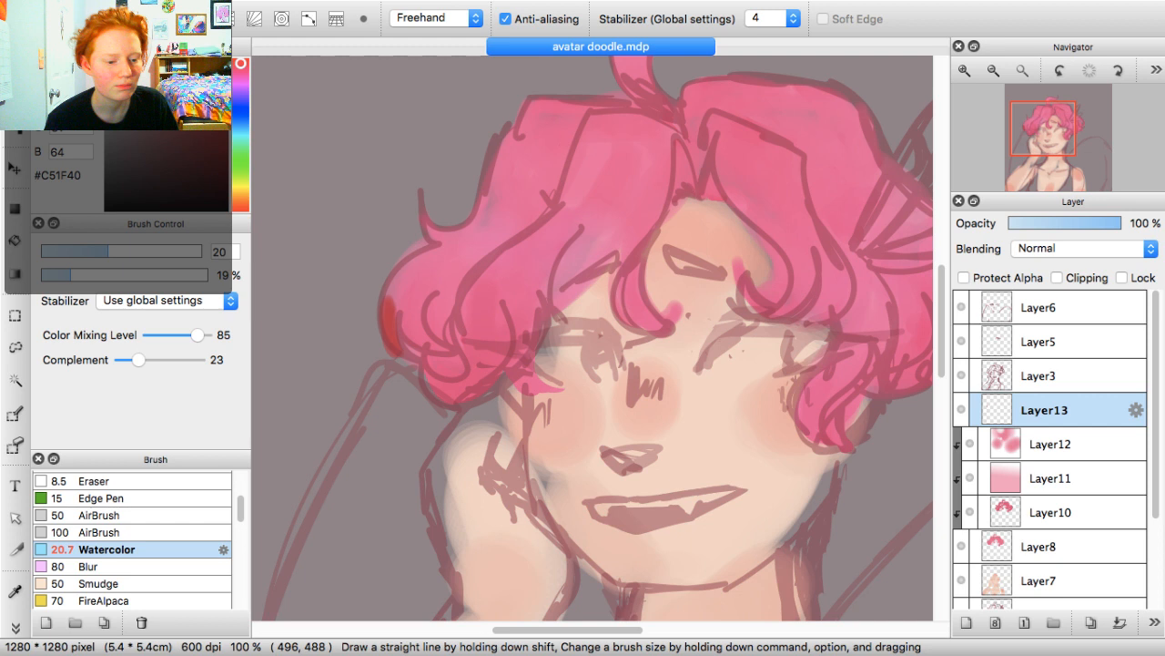
Lower the opacity of the Layer3 sketch lines above the hair layers to 18%
click(1047, 376)
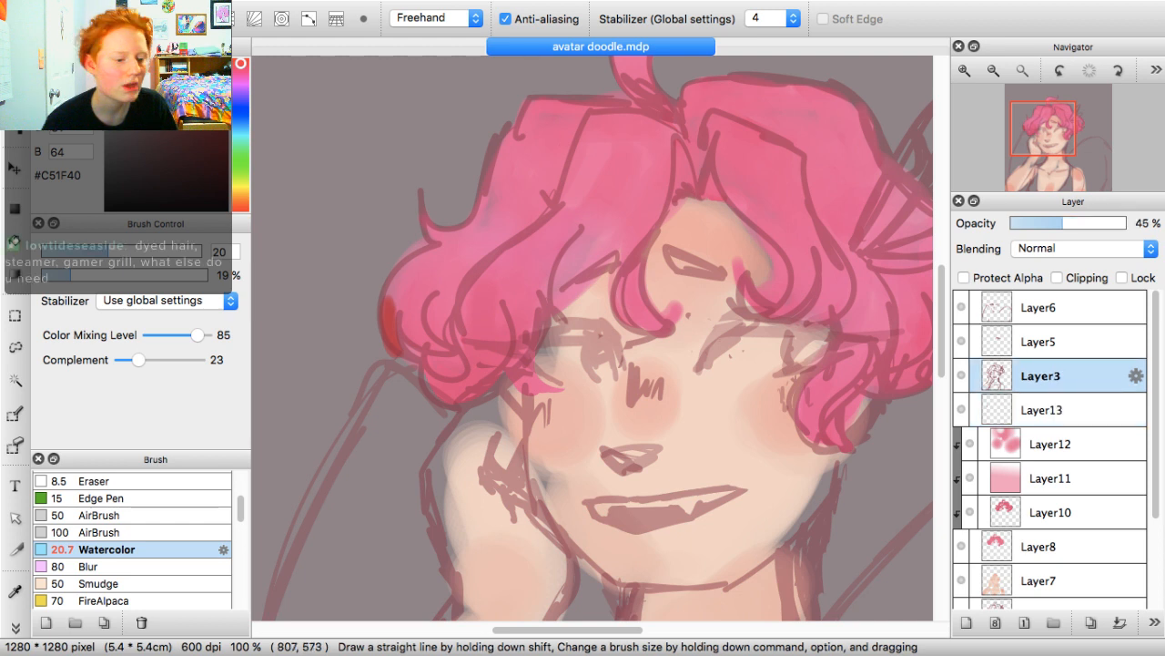
click(1032, 223)
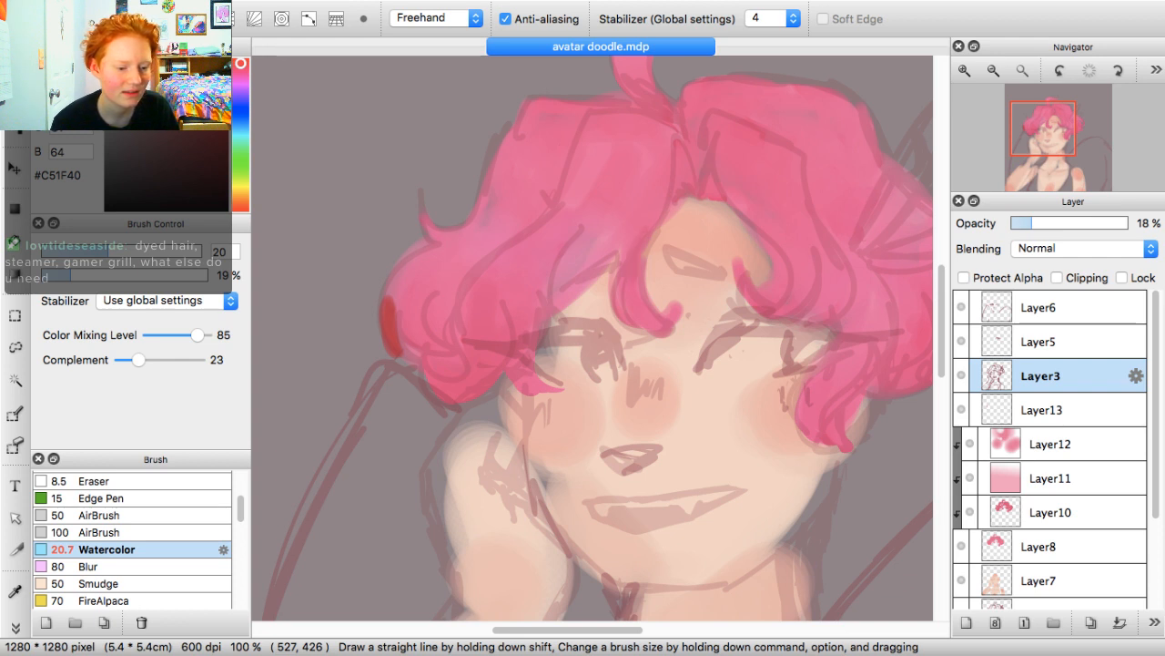
click(1056, 443)
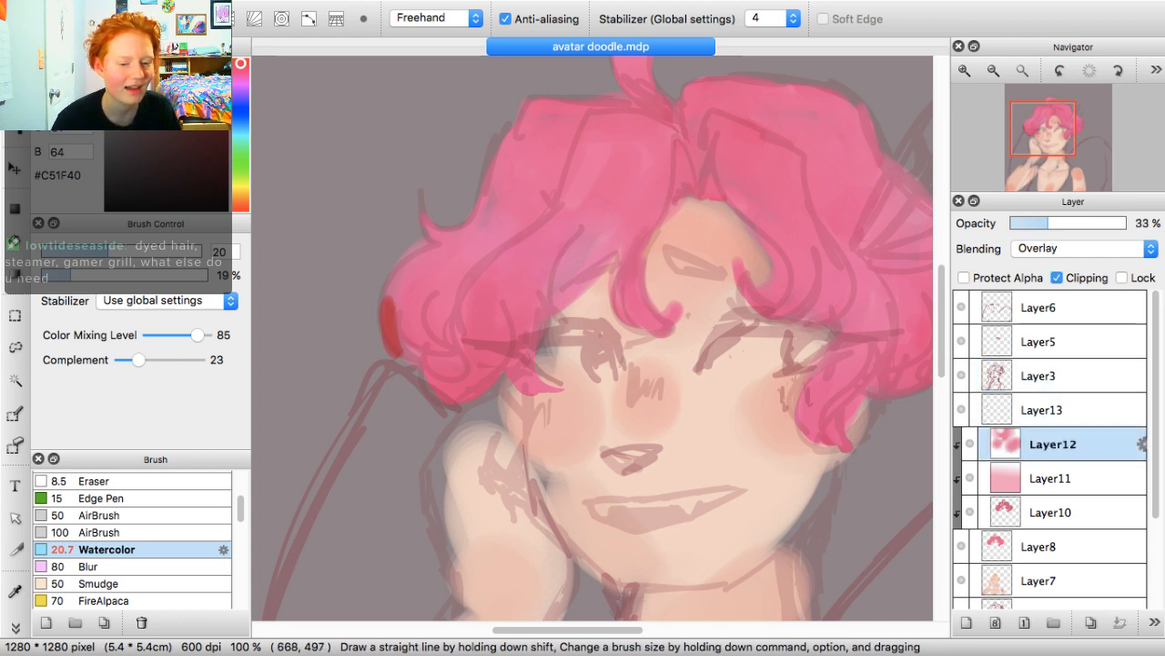
Check the red stroke by toggling Layer13's visibility, and clip that layer to the hair
click(1043, 410)
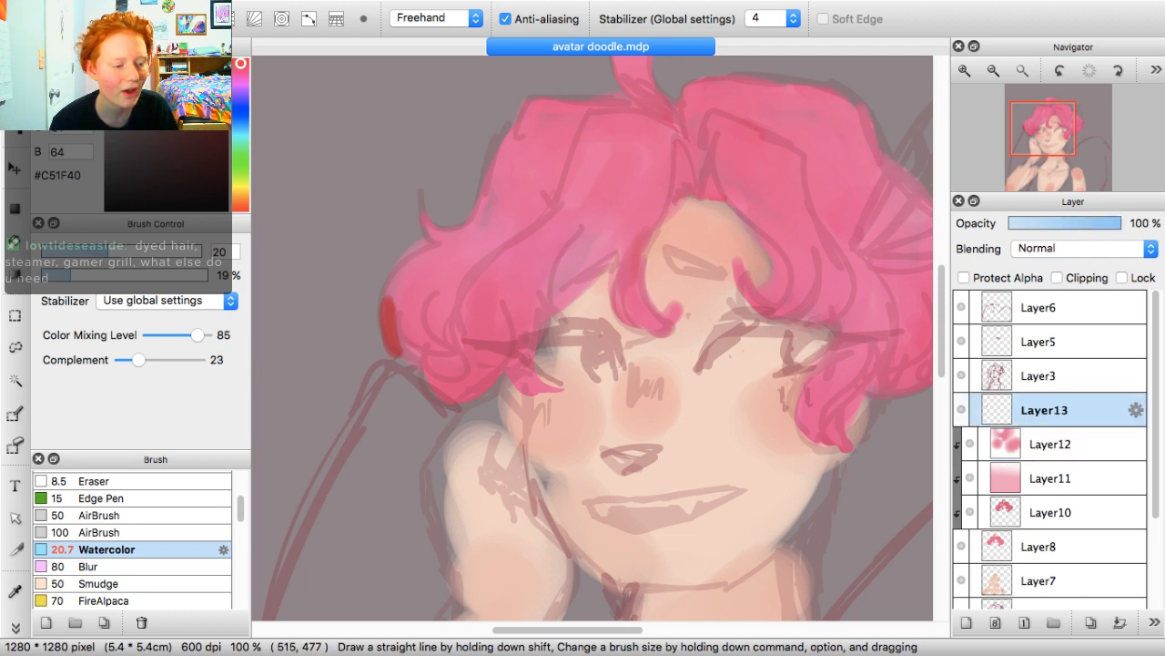
click(961, 410)
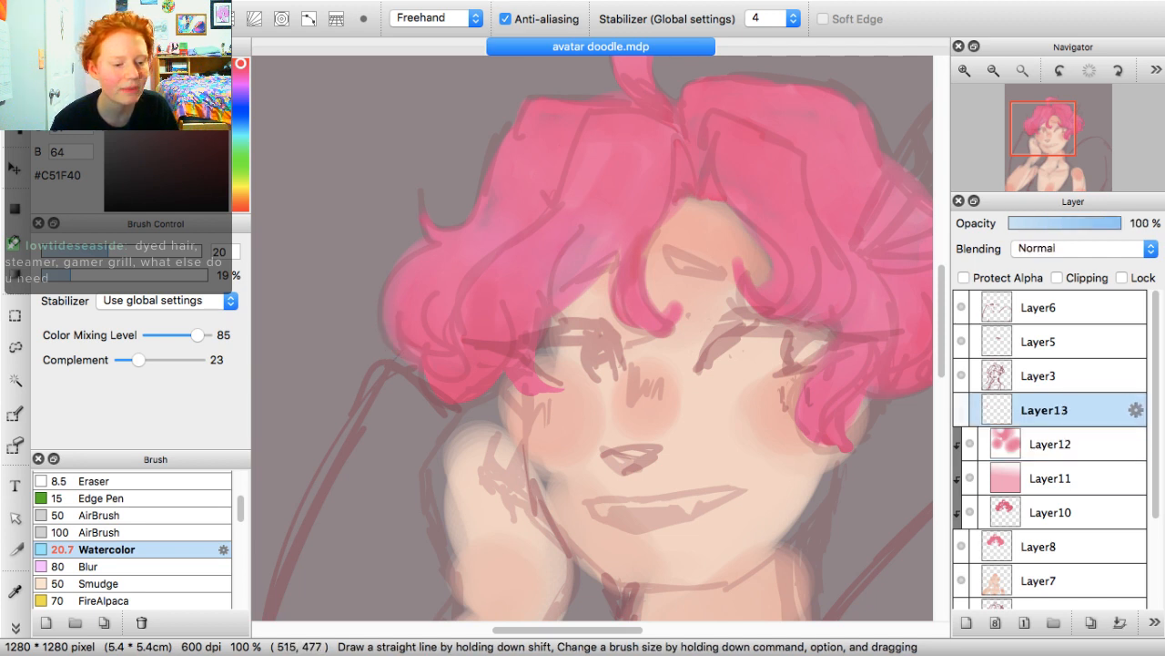
click(961, 410)
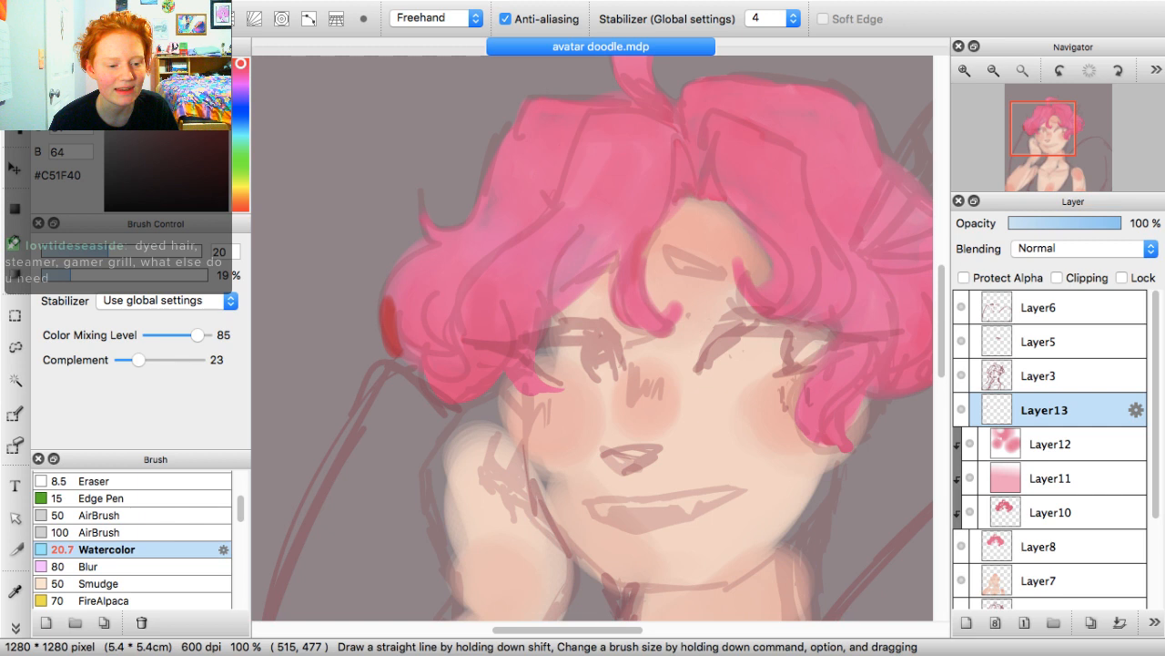
click(1057, 277)
Paint #C51F40 shadows along the outer edge and underside of the hair's lower-left curls
mouse_move(409, 313)
mouse_down()
mouse_move(432, 354)
mouse_move(398, 303)
mouse_move(409, 279)
mouse_move(395, 296)
mouse_up()
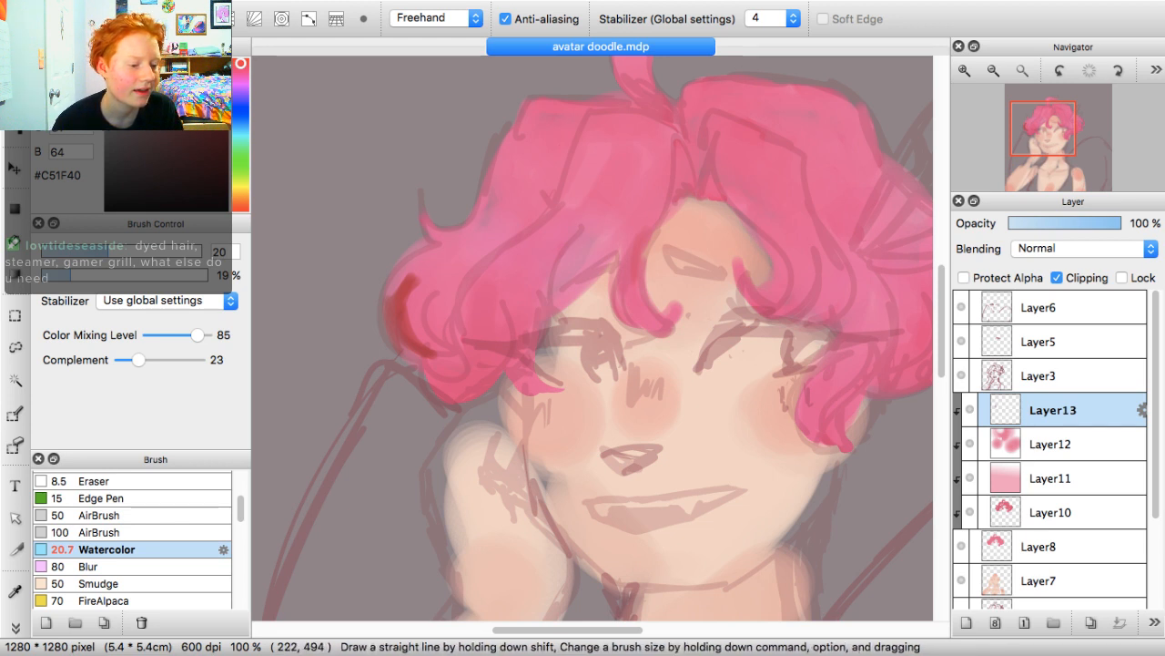
drag(407, 297, 393, 259)
drag(402, 344, 411, 355)
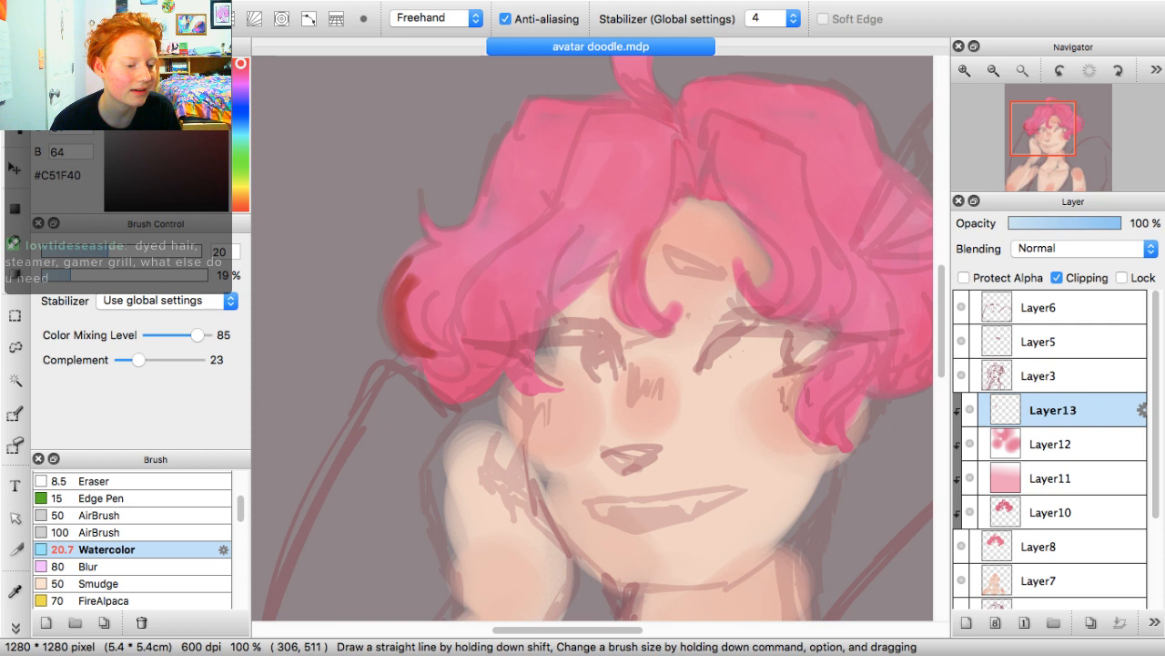
drag(463, 292, 430, 391)
mouse_move(492, 345)
mouse_down()
mouse_move(434, 395)
mouse_move(494, 381)
mouse_up()
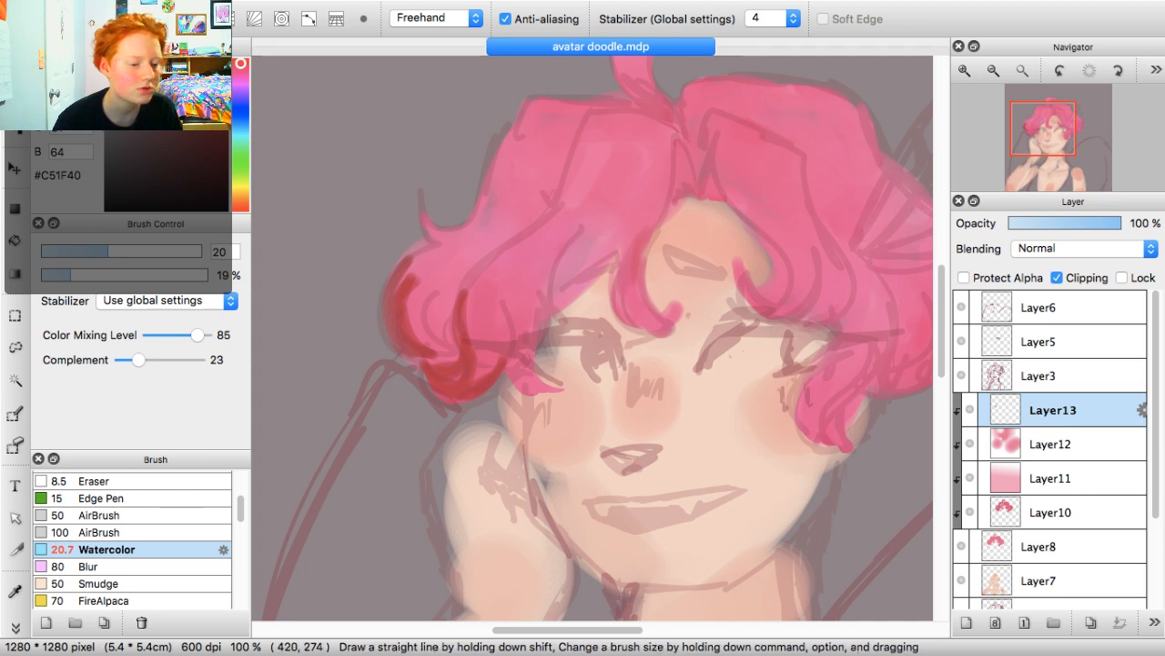
Paint red shadows down the upper-left lock, along its outer edge and into the flicked tip beside the curls
mouse_move(588, 111)
mouse_down()
mouse_move(560, 142)
mouse_move(549, 198)
mouse_move(608, 111)
mouse_up()
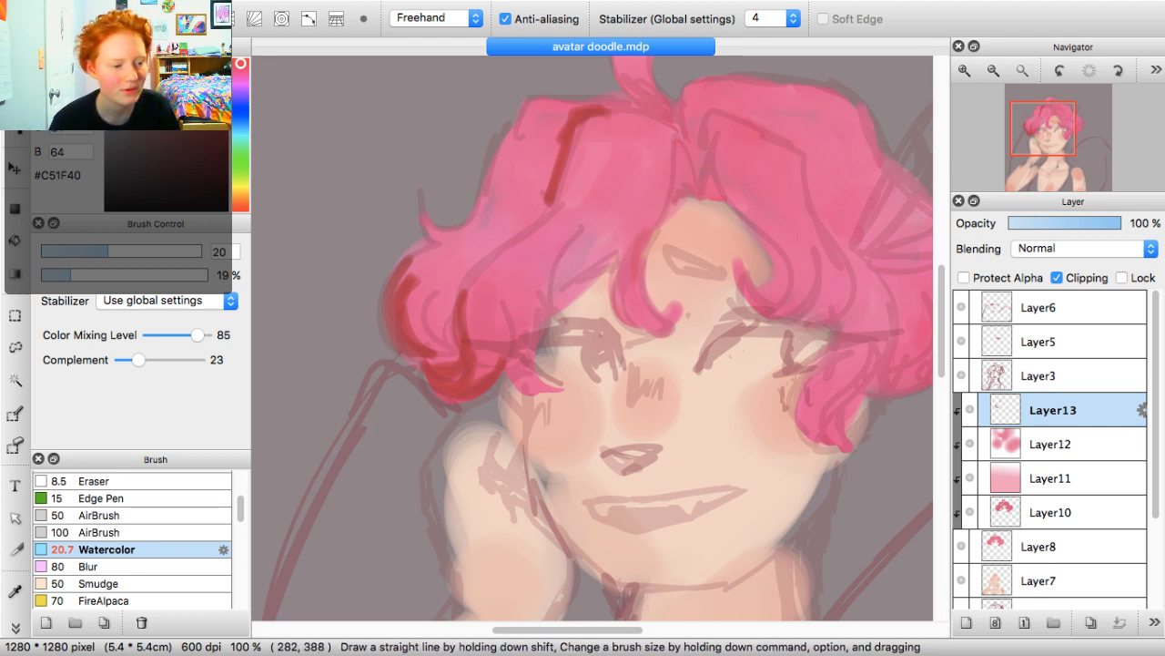
mouse_move(425, 215)
mouse_down()
mouse_move(466, 247)
mouse_move(535, 105)
mouse_move(619, 107)
mouse_move(536, 110)
mouse_move(514, 157)
mouse_up()
mouse_move(573, 108)
mouse_down()
mouse_move(527, 139)
mouse_move(549, 129)
mouse_move(535, 164)
mouse_move(563, 124)
mouse_up()
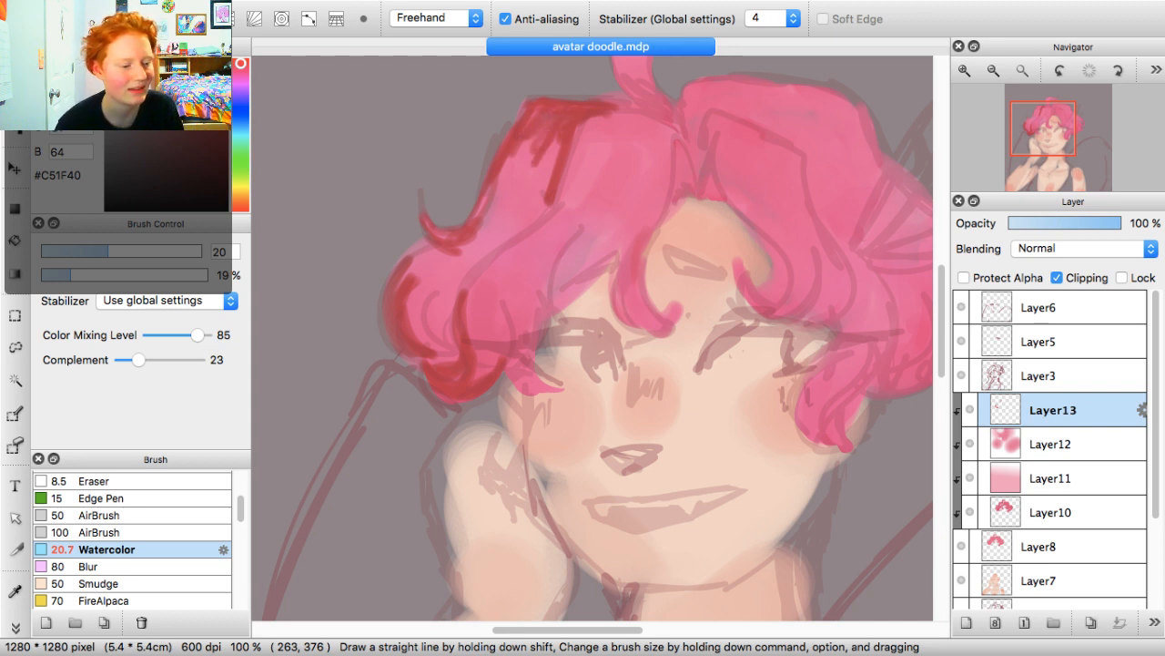
drag(407, 275, 429, 244)
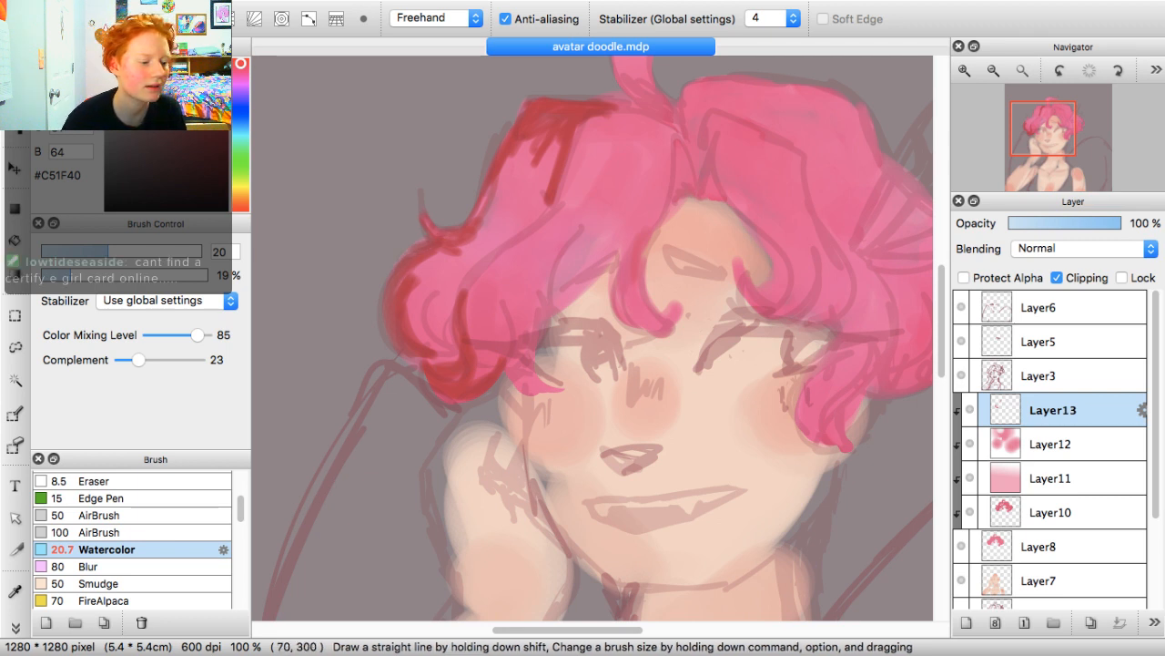
Enlarge the Watercolor brush to about 32.7 and fill in red shadows across the middle of the left locks
key(])
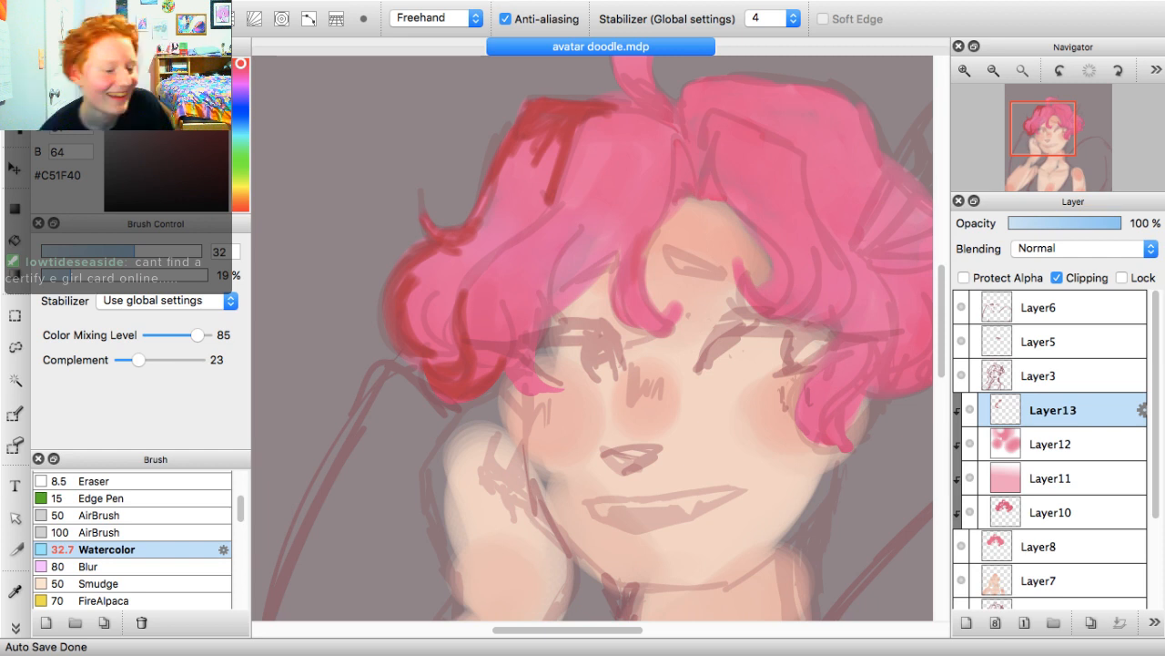
mouse_move(528, 224)
mouse_down()
mouse_move(473, 263)
mouse_move(511, 200)
mouse_up()
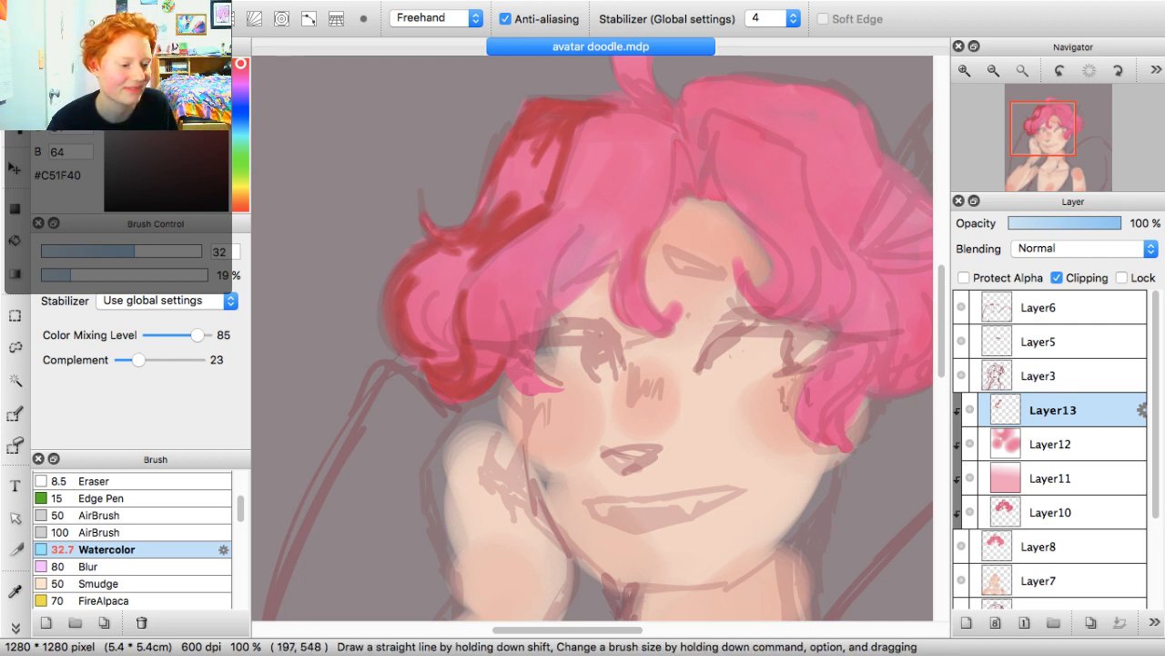
mouse_move(508, 312)
mouse_down()
mouse_move(501, 277)
mouse_move(466, 315)
mouse_up()
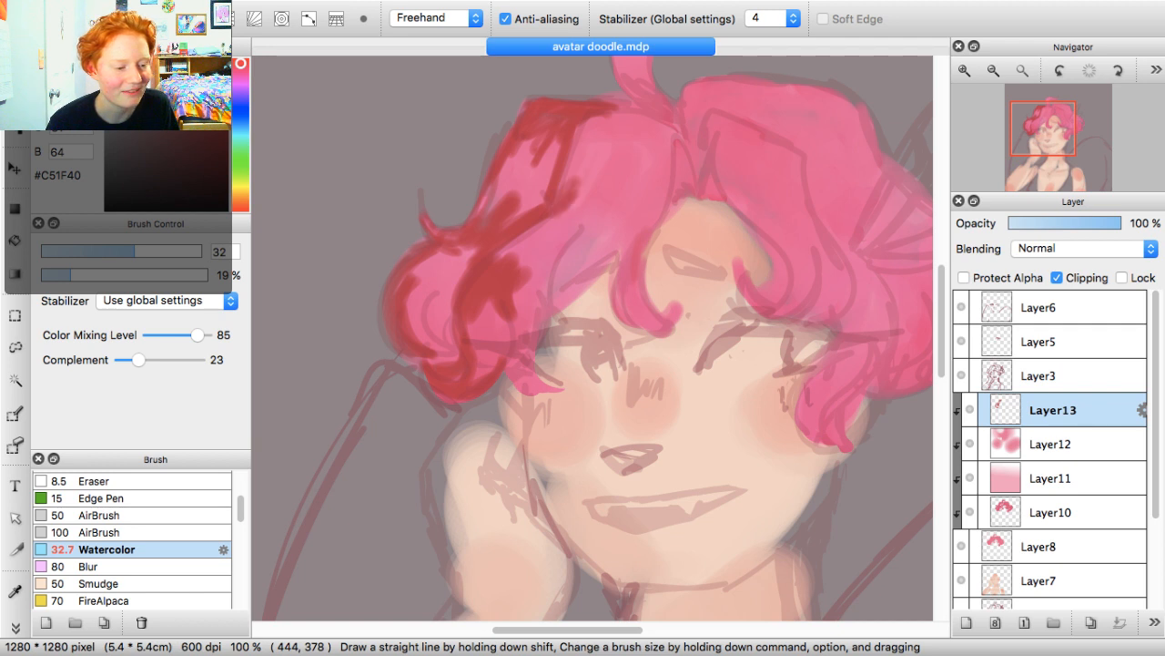
drag(551, 223, 612, 164)
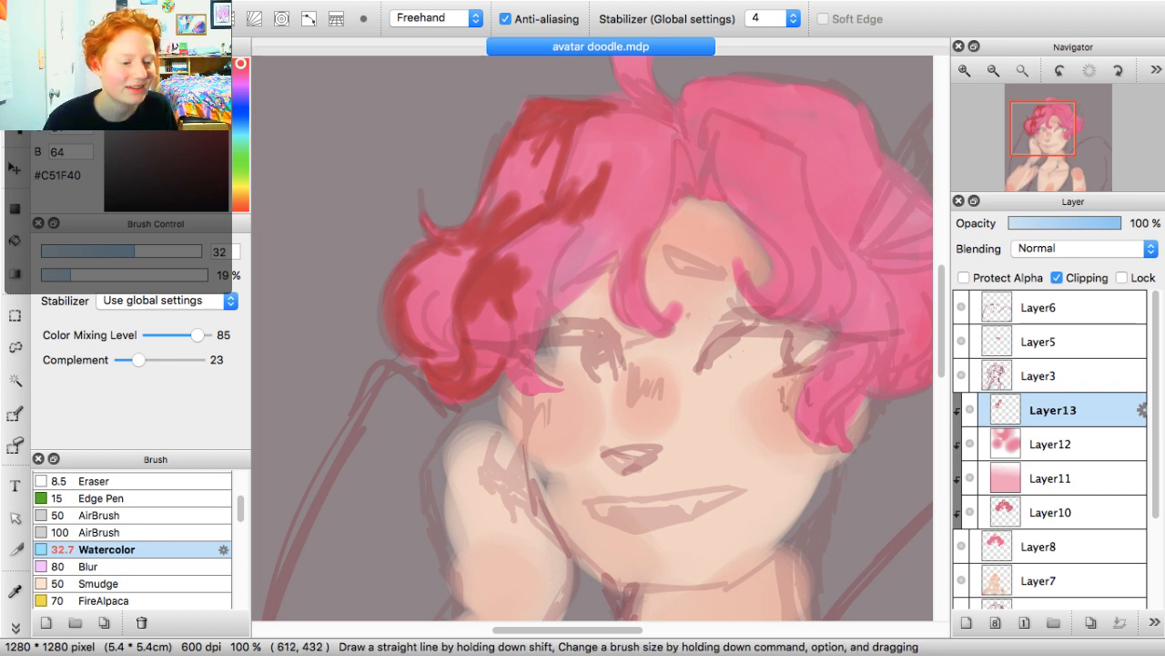
mouse_move(610, 195)
mouse_down()
mouse_move(594, 228)
mouse_move(550, 219)
mouse_up()
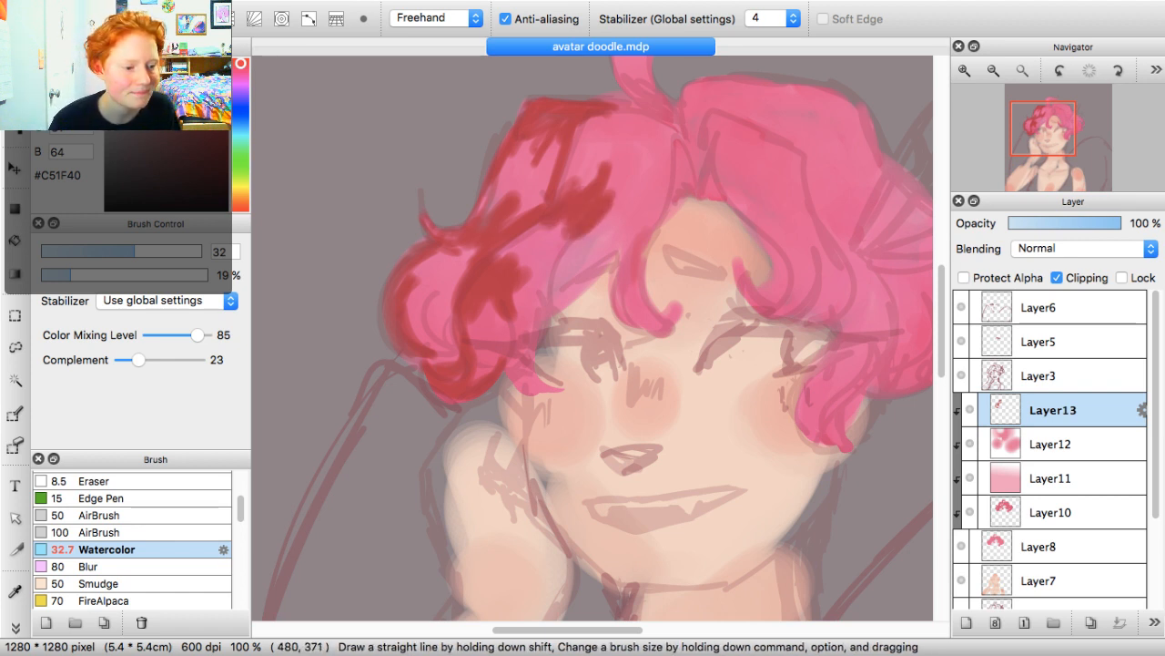
Shade the top of the left section, the front curl over the forehead and the hairline at the parting in red
mouse_move(625, 122)
mouse_down()
mouse_move(662, 125)
mouse_move(615, 114)
mouse_move(574, 148)
mouse_move(603, 125)
mouse_up()
mouse_move(619, 279)
mouse_down()
mouse_move(628, 241)
mouse_move(614, 249)
mouse_move(652, 327)
mouse_move(678, 312)
mouse_up()
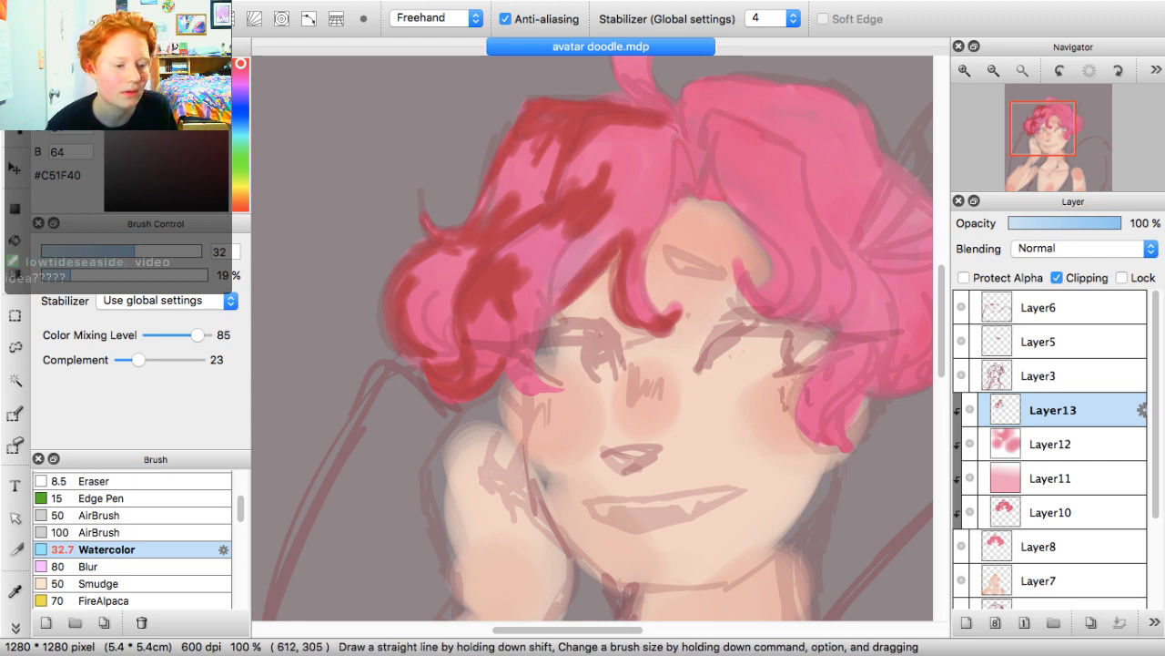
mouse_move(676, 171)
mouse_down()
mouse_move(680, 195)
mouse_move(699, 178)
mouse_move(718, 193)
mouse_up()
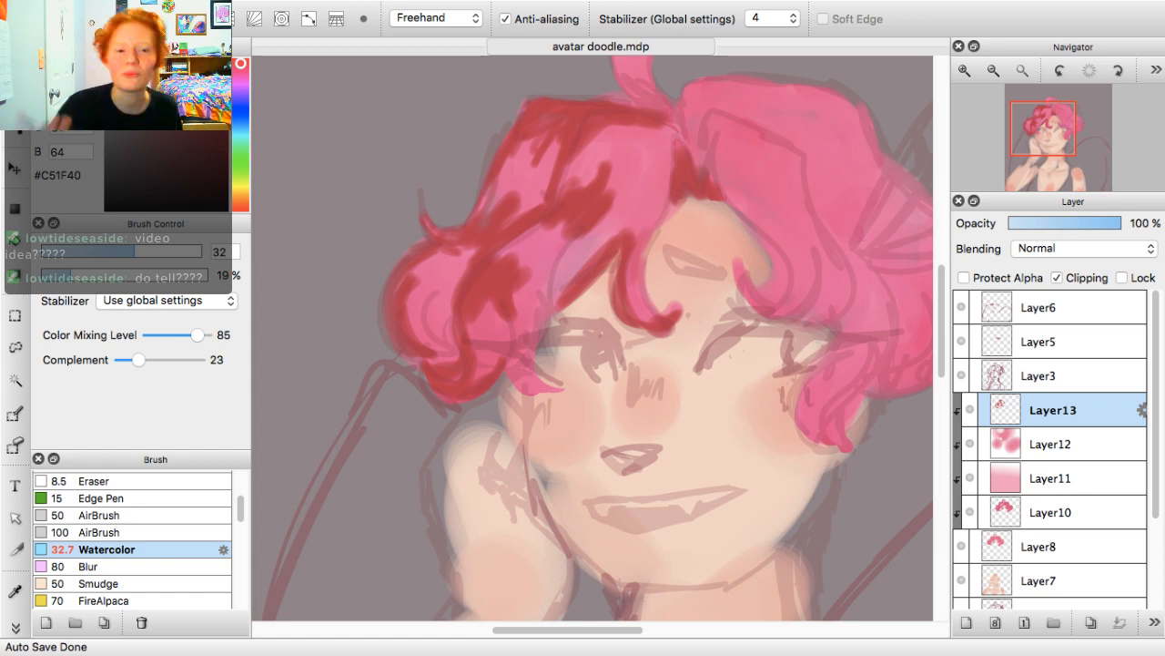
Paint red shadows beside the parting, along the top edge of the right section, and around the curl on top of the head
drag(689, 86, 694, 153)
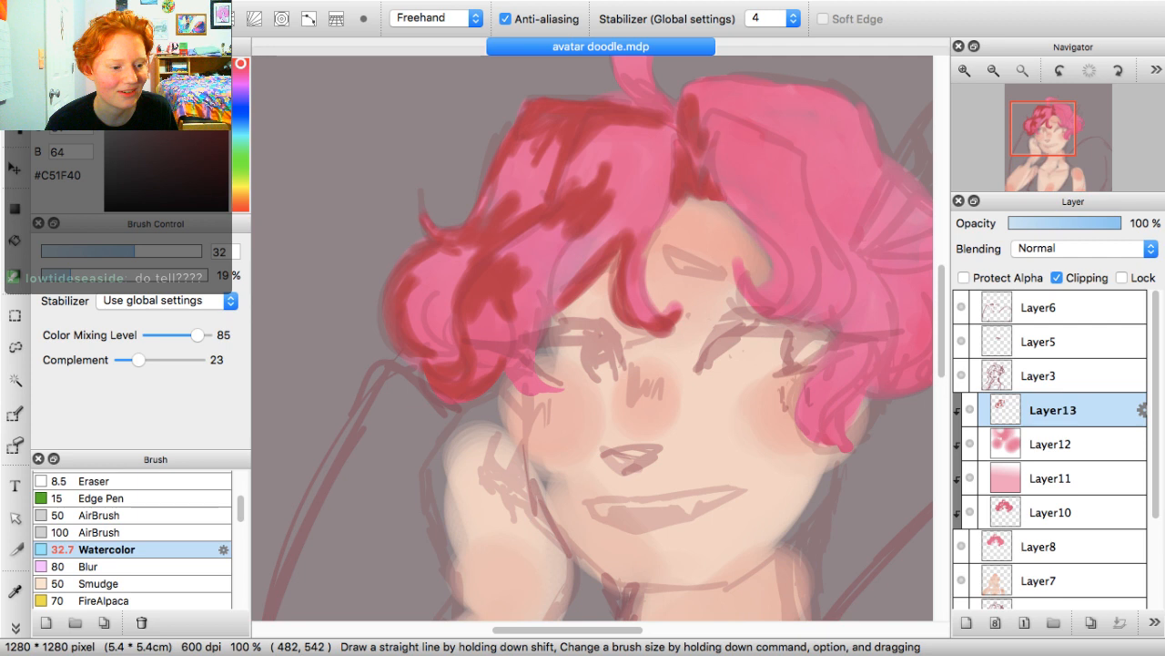
drag(685, 98, 757, 80)
drag(640, 88, 673, 127)
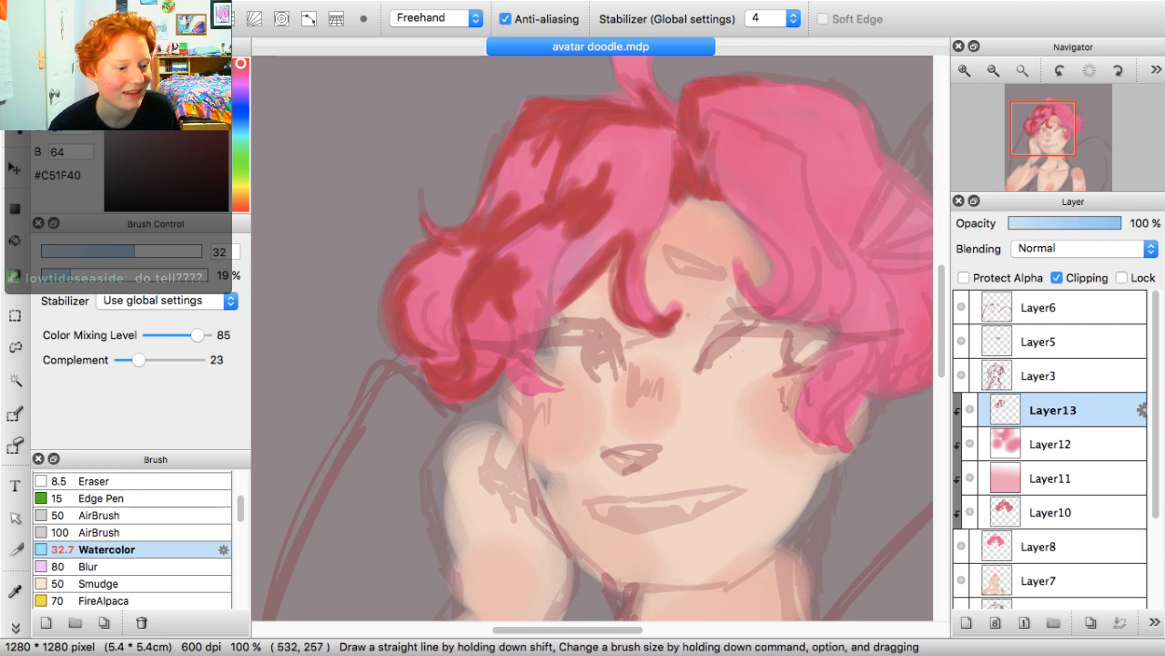
mouse_move(625, 70)
mouse_down()
mouse_move(646, 109)
mouse_move(528, 325)
mouse_up()
mouse_move(517, 224)
mouse_down()
mouse_move(580, 218)
mouse_move(516, 231)
mouse_move(486, 211)
mouse_up()
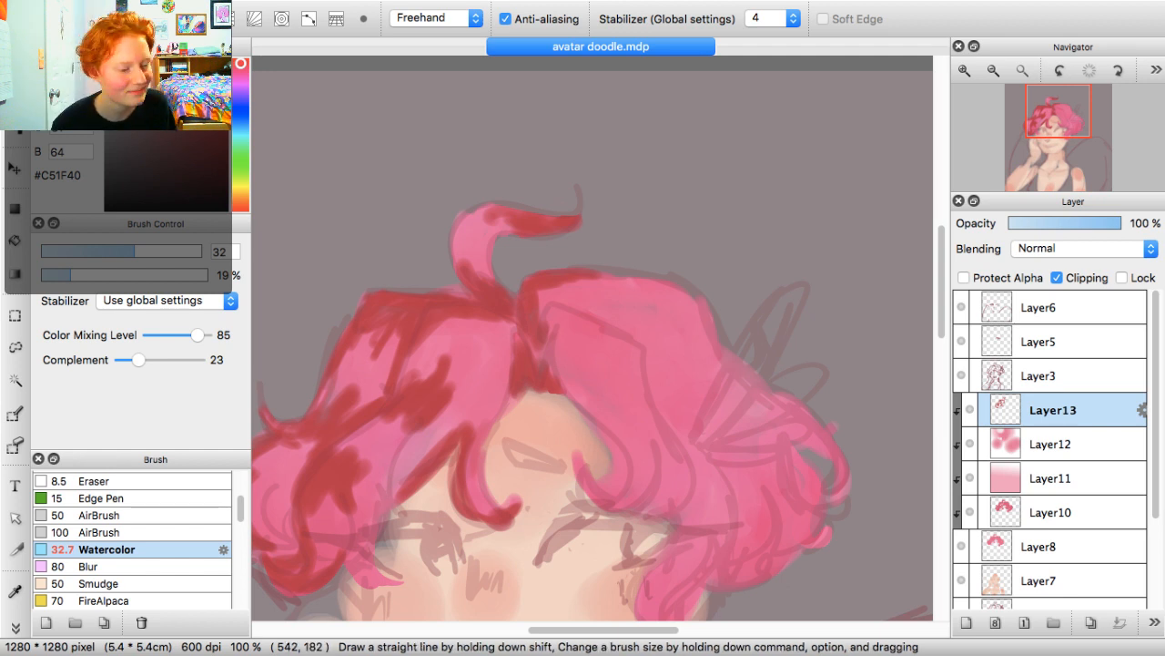
drag(484, 209, 478, 291)
drag(600, 274, 631, 280)
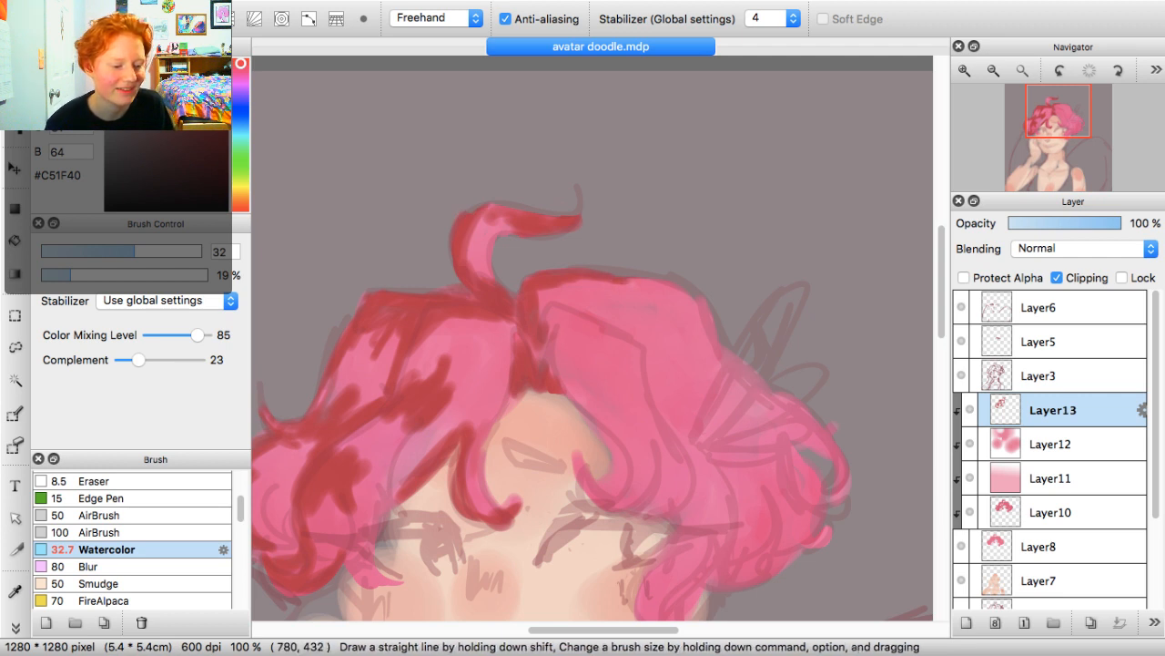
Paint red shadows along the right fringe, the lower-right curls, and the outer edge and folds of the right section
mouse_move(576, 460)
mouse_down()
mouse_move(608, 484)
mouse_move(615, 444)
mouse_move(677, 502)
mouse_move(694, 472)
mouse_up()
drag(662, 474, 681, 497)
drag(1063, 121, 1071, 132)
mouse_move(583, 276)
mouse_down()
mouse_move(567, 414)
mouse_move(592, 339)
mouse_move(623, 351)
mouse_move(676, 308)
mouse_move(621, 333)
mouse_move(636, 288)
mouse_up()
mouse_move(659, 338)
mouse_down()
mouse_move(679, 312)
mouse_move(711, 310)
mouse_up()
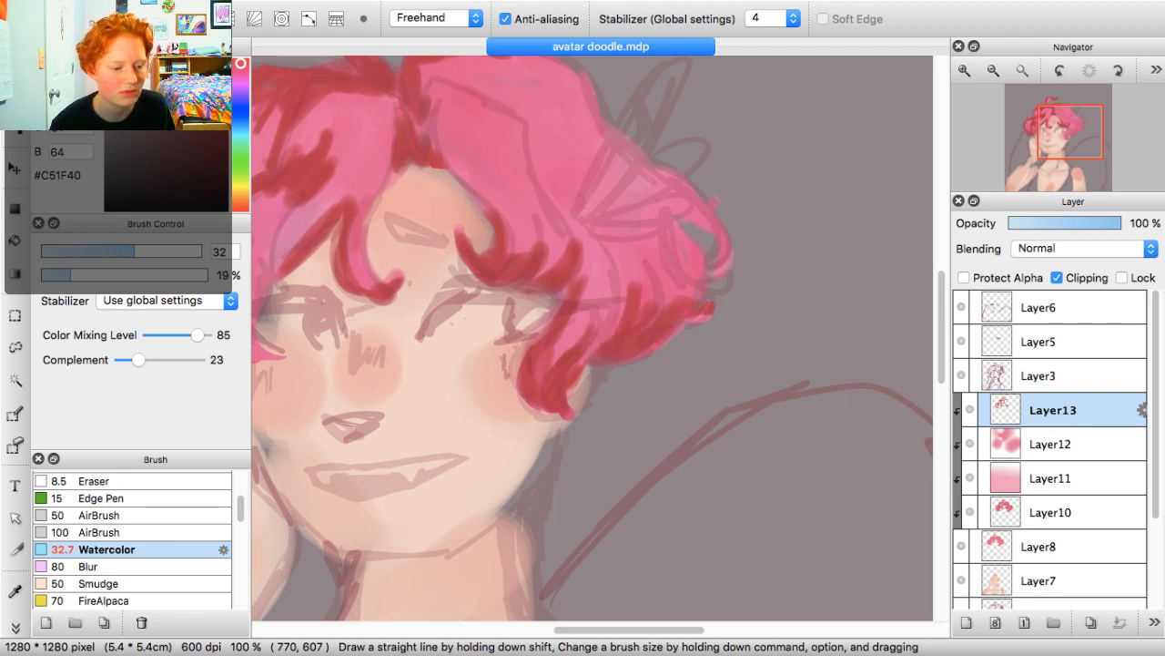
drag(706, 261, 672, 303)
mouse_move(533, 213)
mouse_down()
mouse_move(557, 160)
mouse_move(594, 162)
mouse_move(618, 144)
mouse_move(583, 80)
mouse_up()
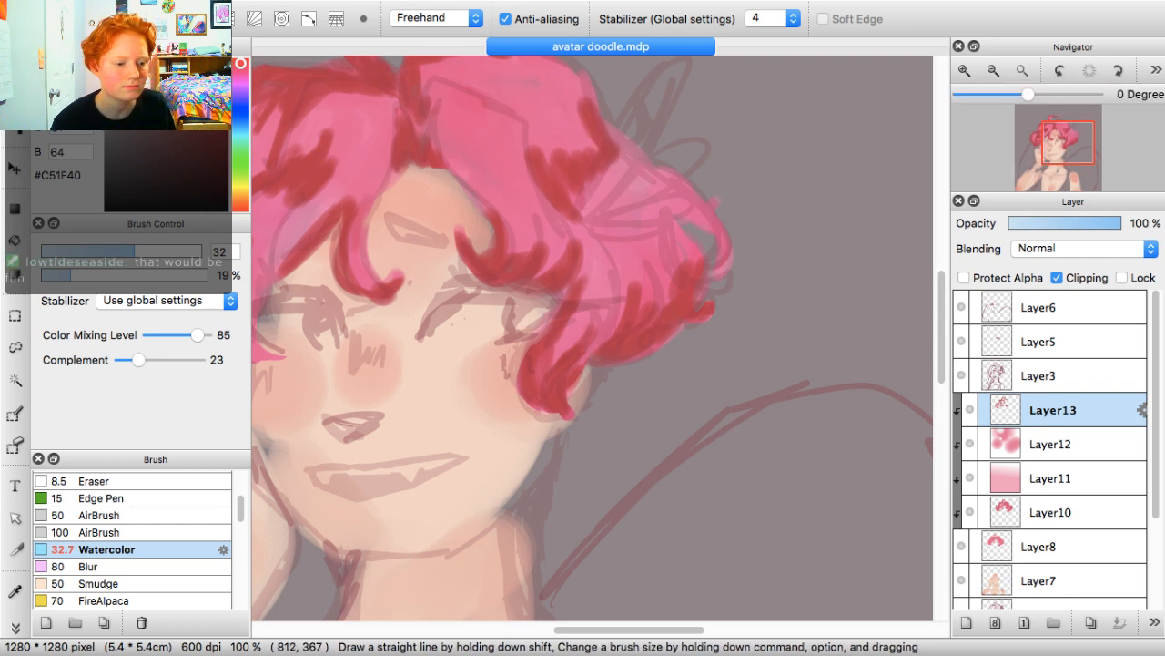
drag(448, 90, 630, 262)
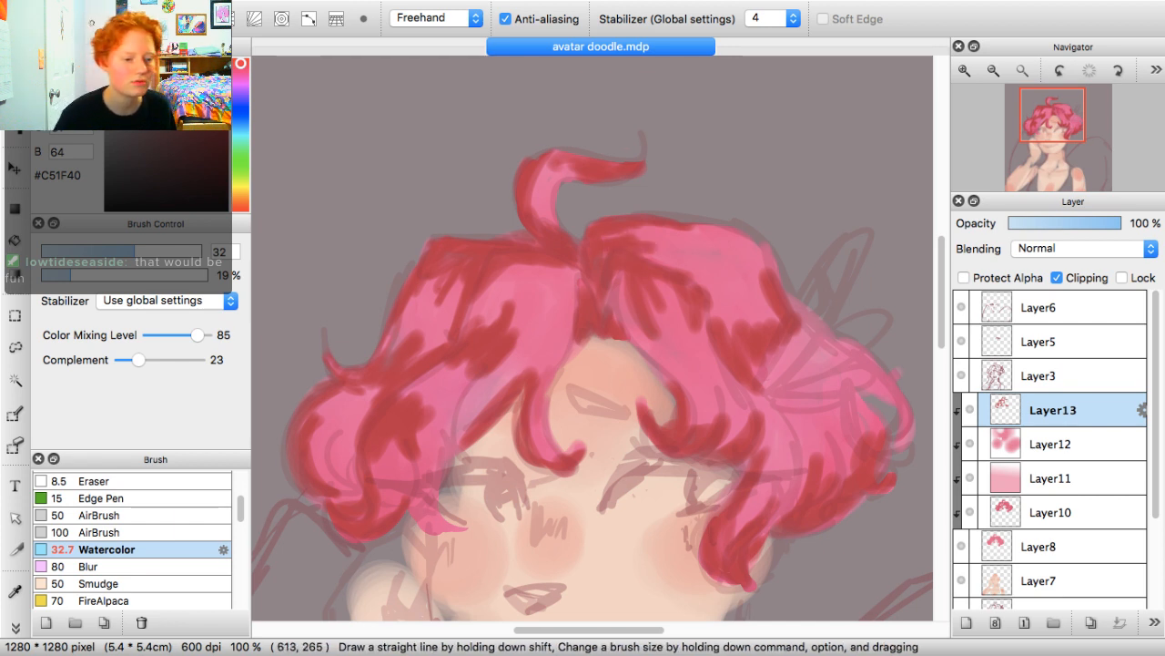
scroll(592, 337, down, 5)
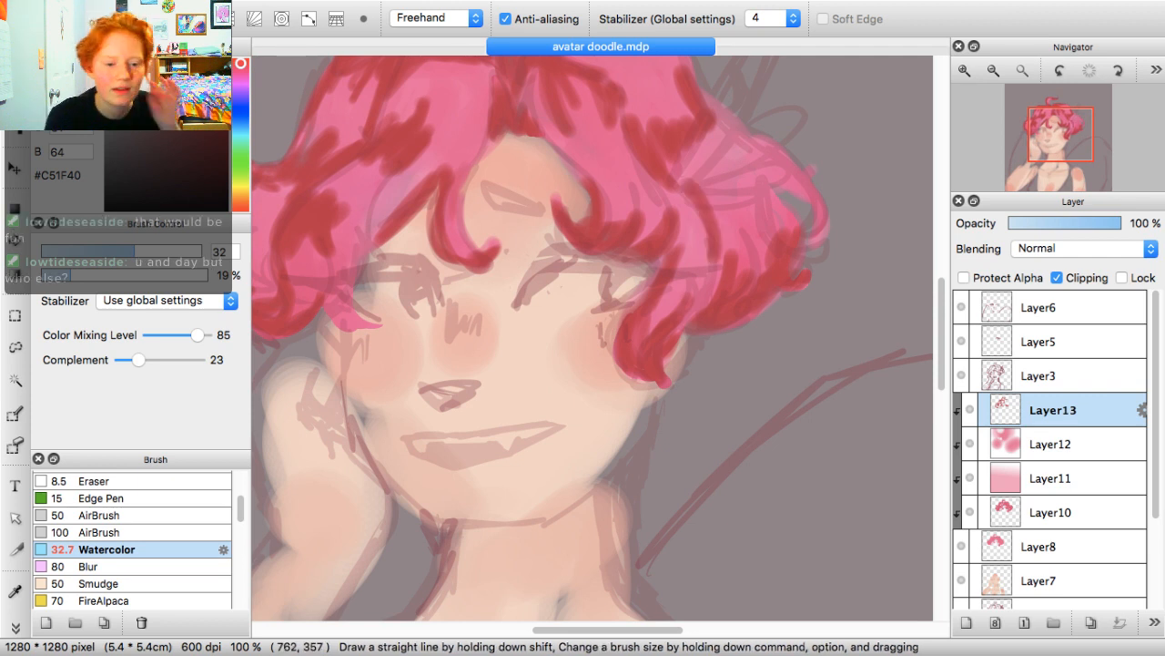
key(super+Tab)
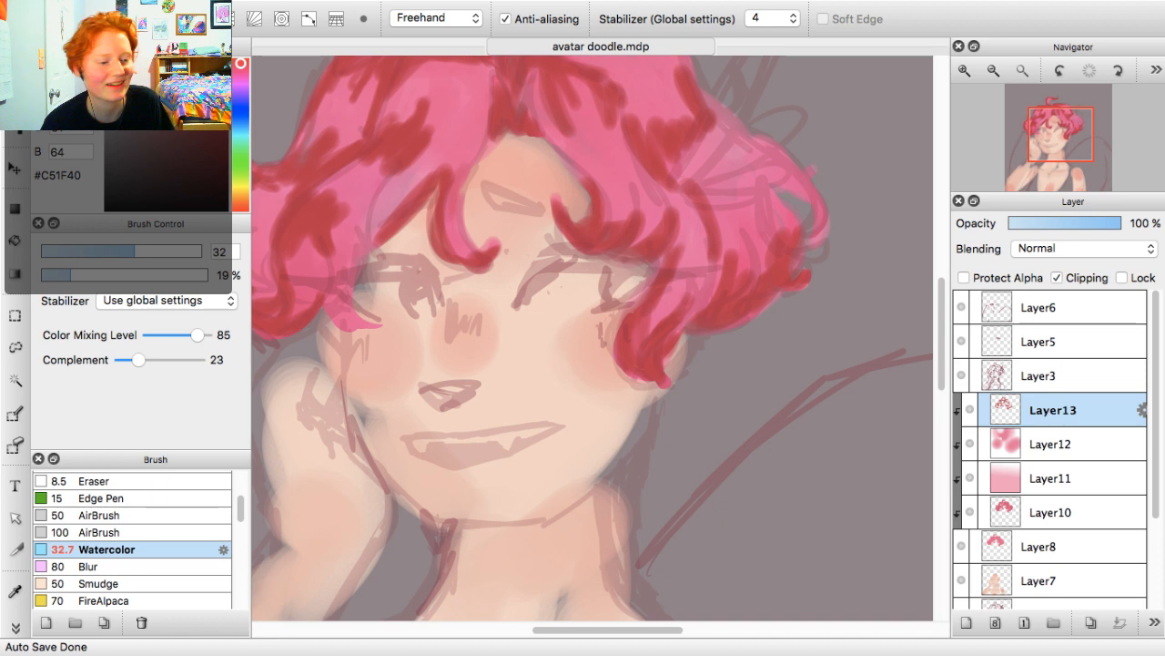
key(super+Tab)
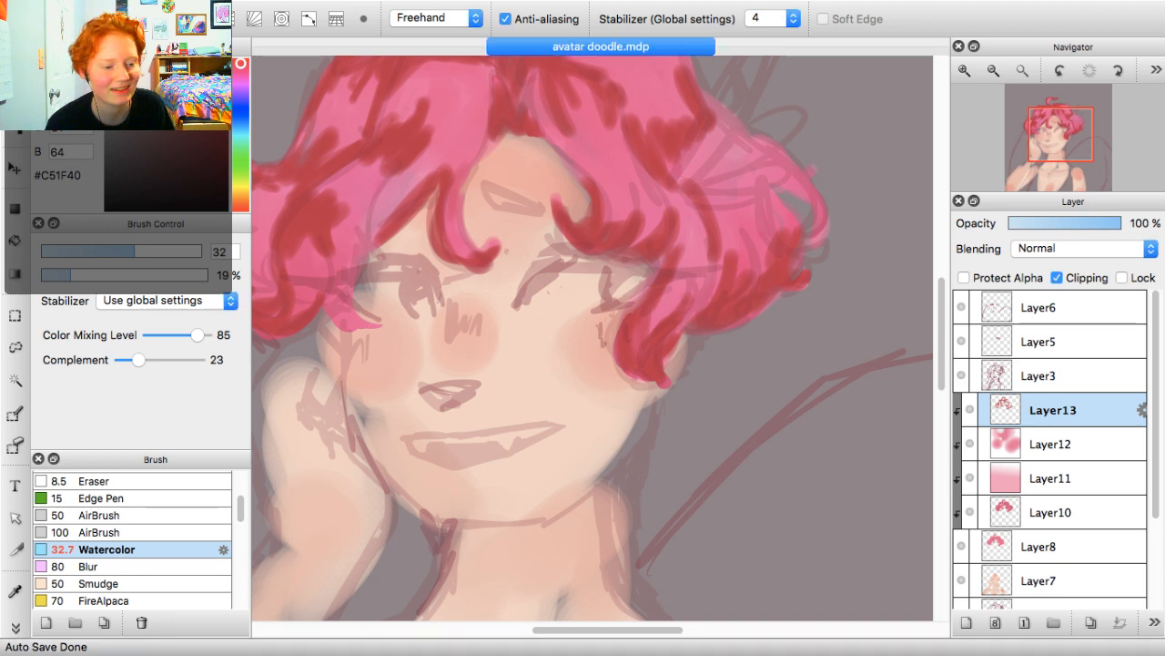
scroll(592, 337, up, 5)
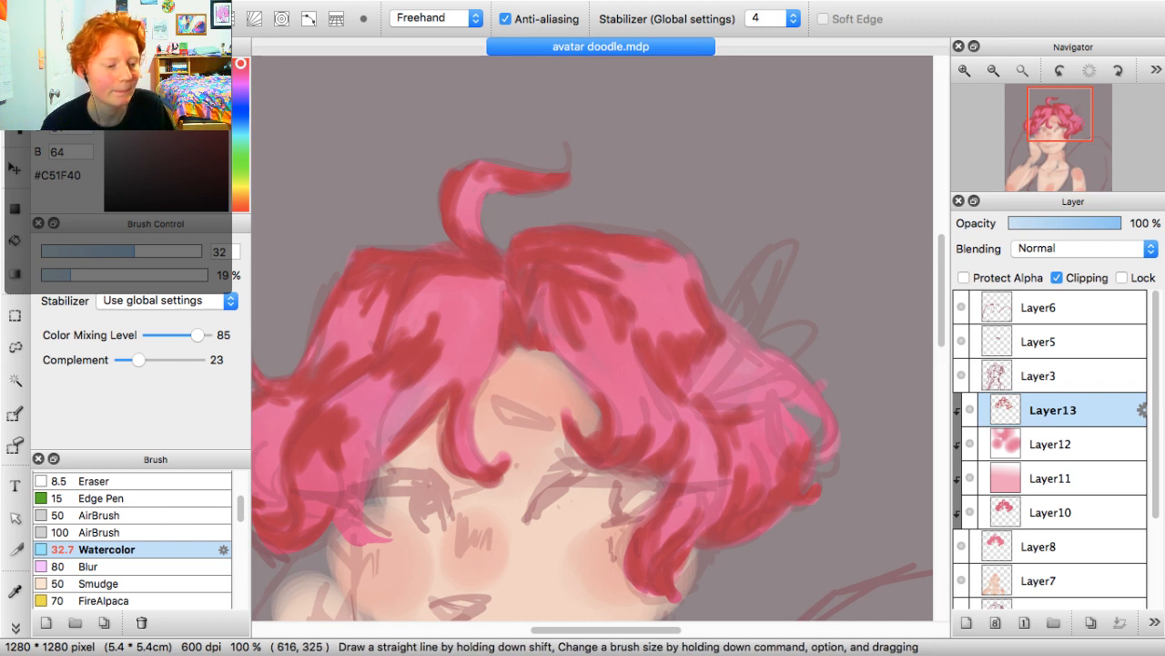
Set the clipped red shadow layer's blending mode to Multiply and its opacity to 47%
mouse_move(1059, 128)
drag(1060, 128, 1049, 138)
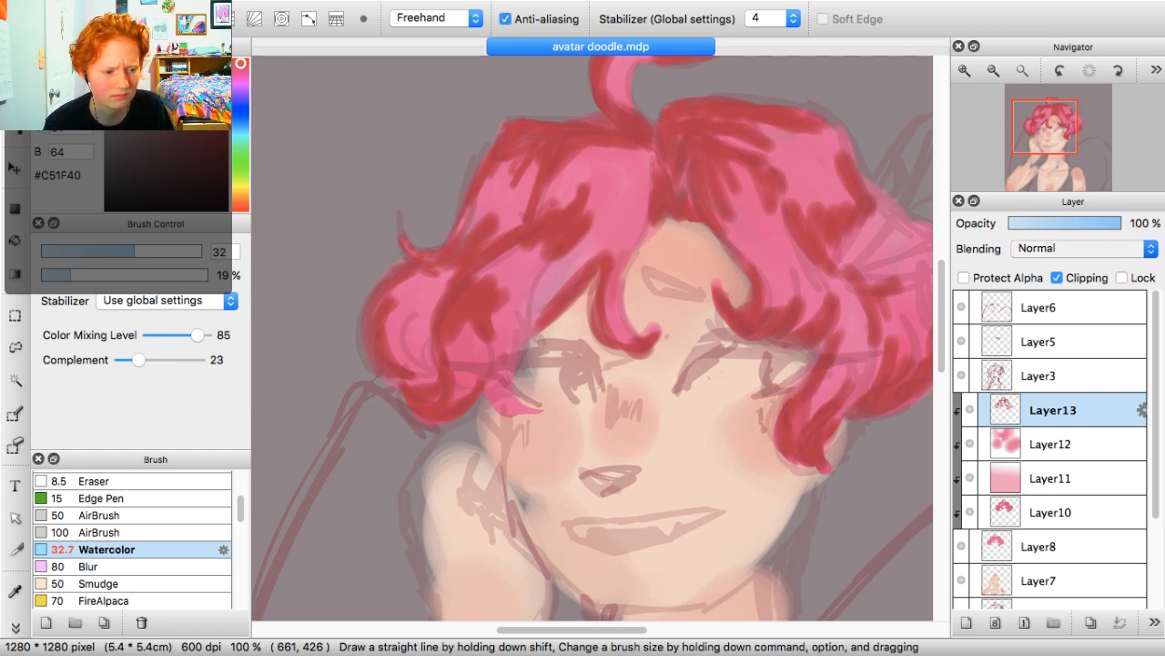
click(1047, 264)
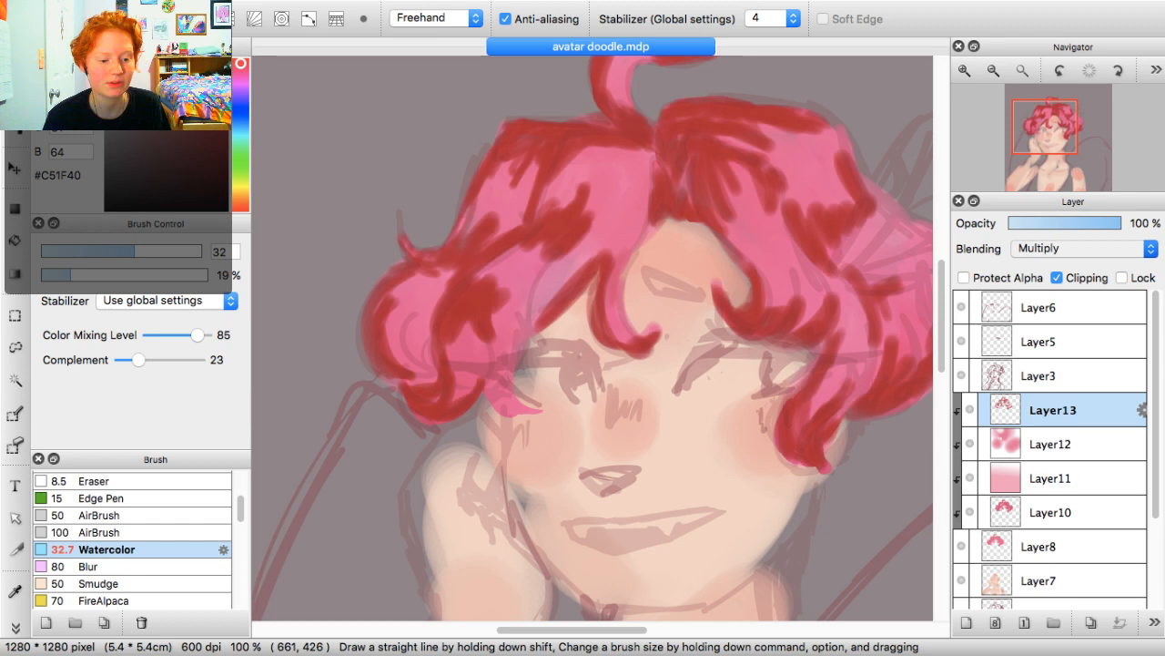
click(1047, 330)
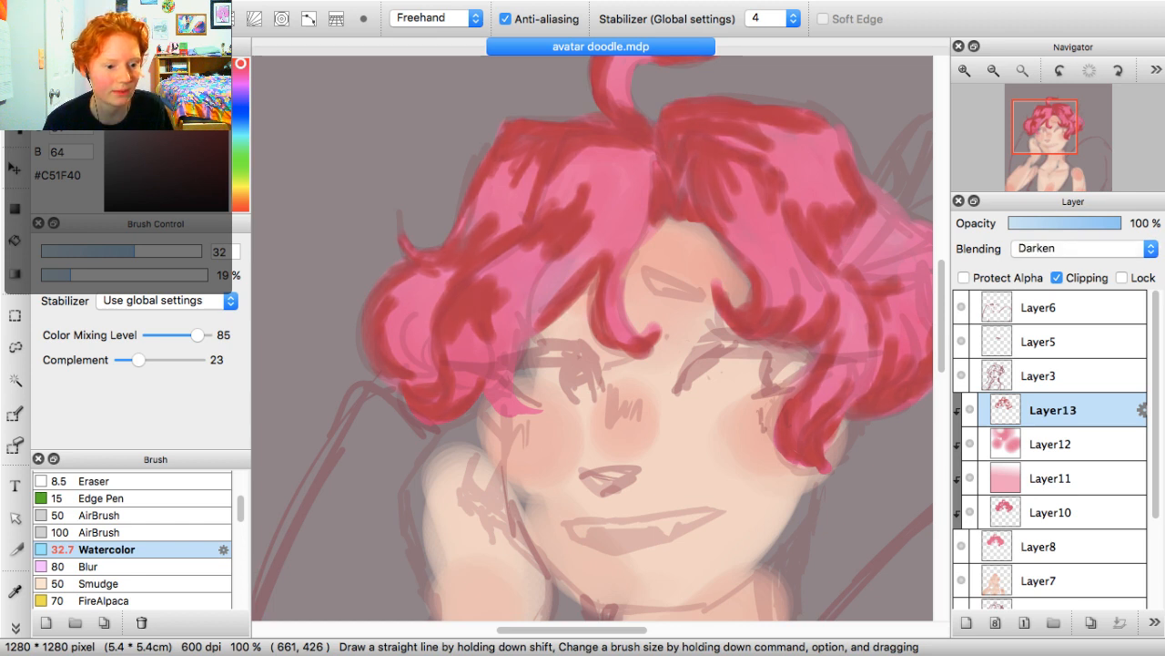
drag(1118, 223, 1065, 223)
click(1047, 167)
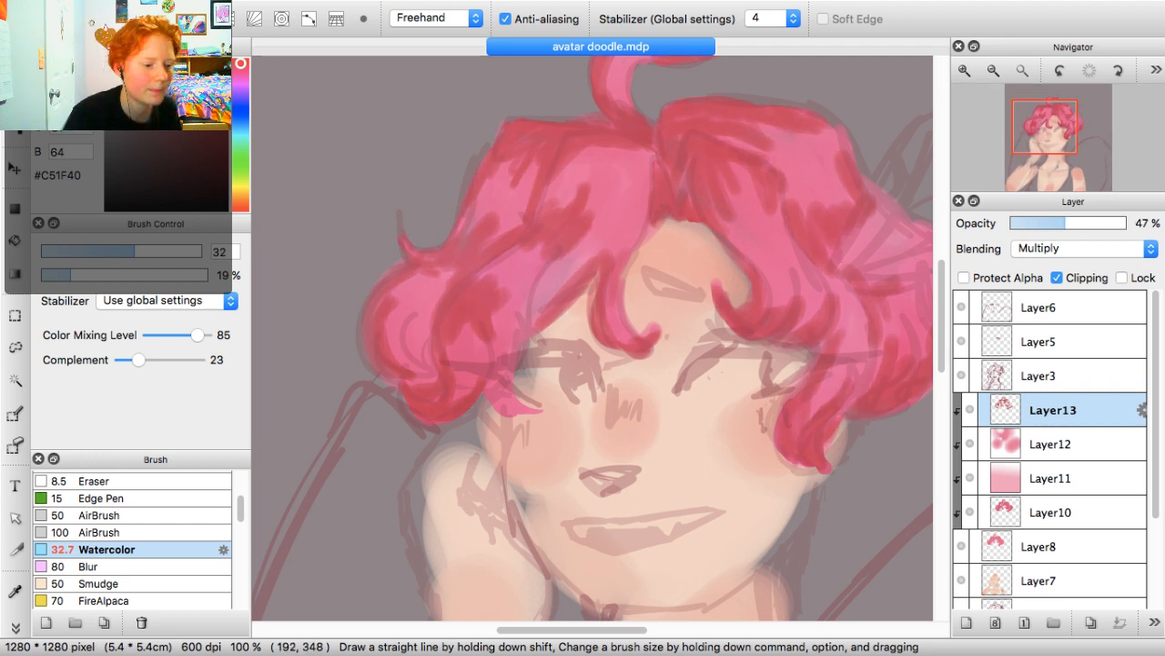
Blend the red shadows in the hair's left section with the sampled pinks #DE3467 and #F15C88, and save the drawing
alt+click(575, 151)
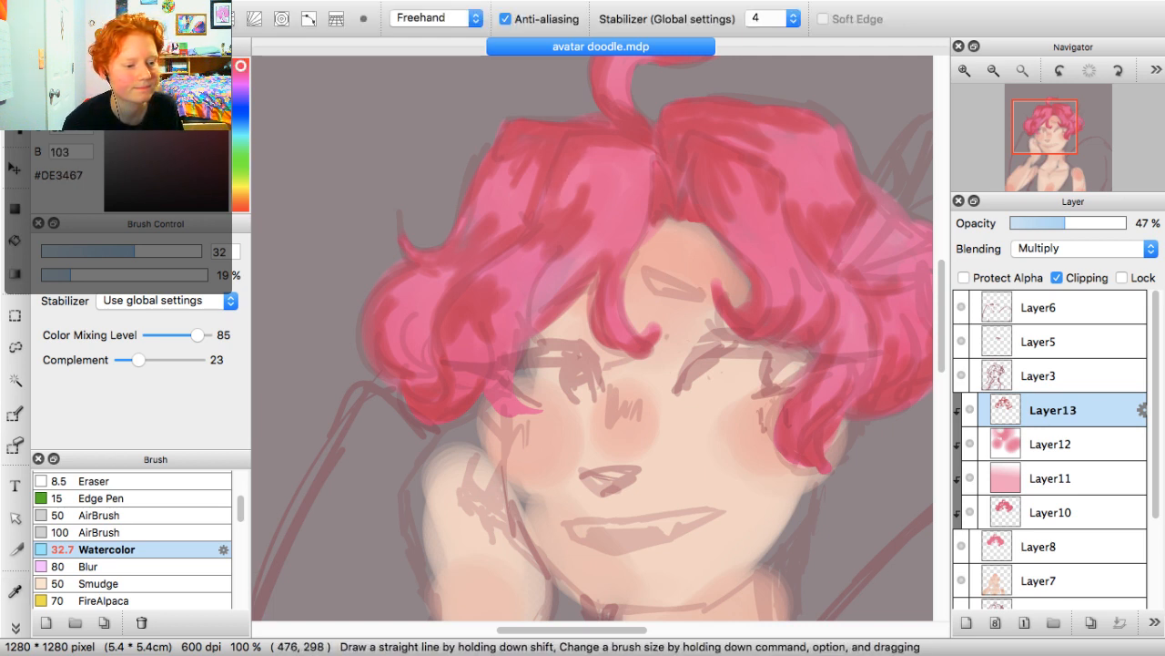
drag(593, 149, 597, 160)
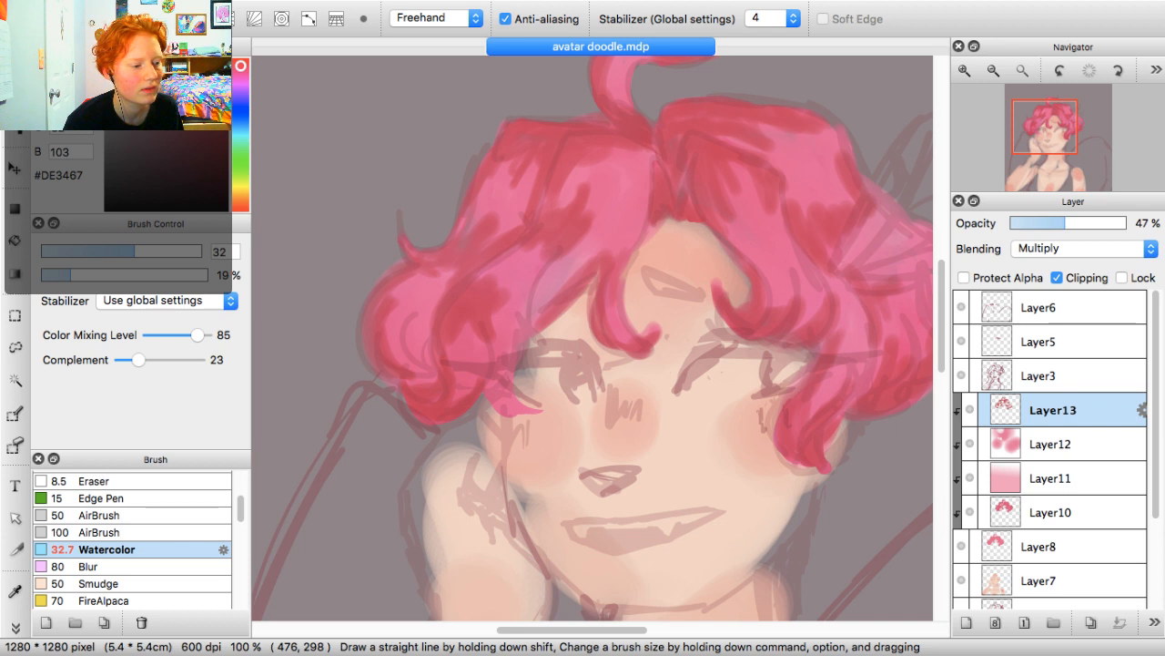
right_click(666, 145)
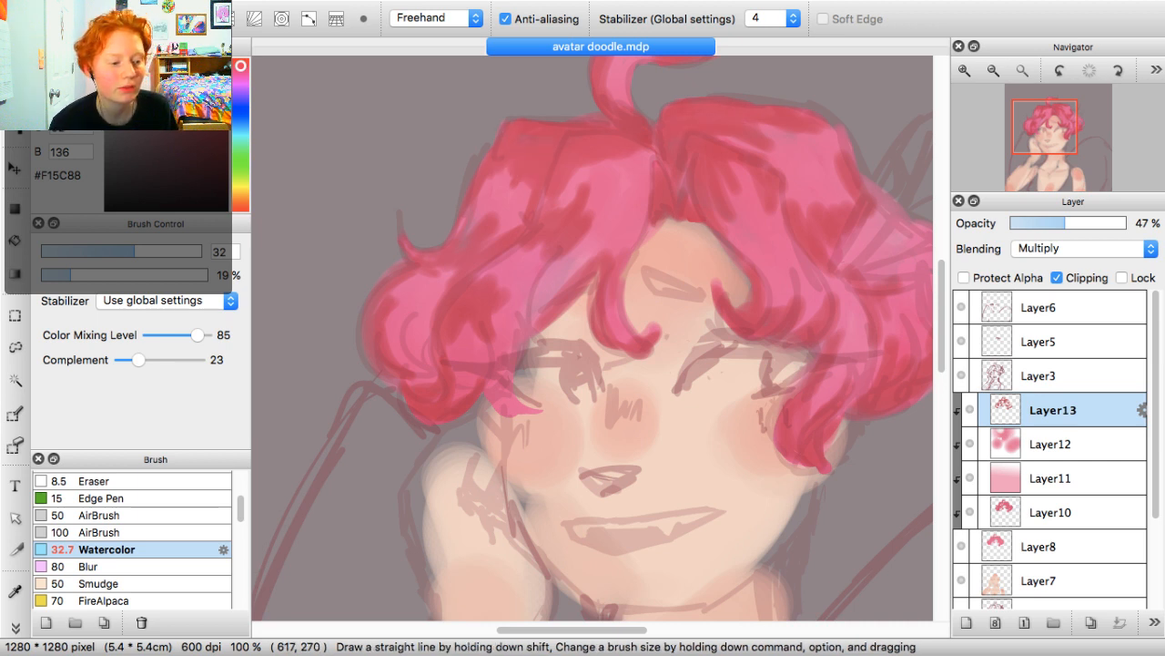
key(super+s)
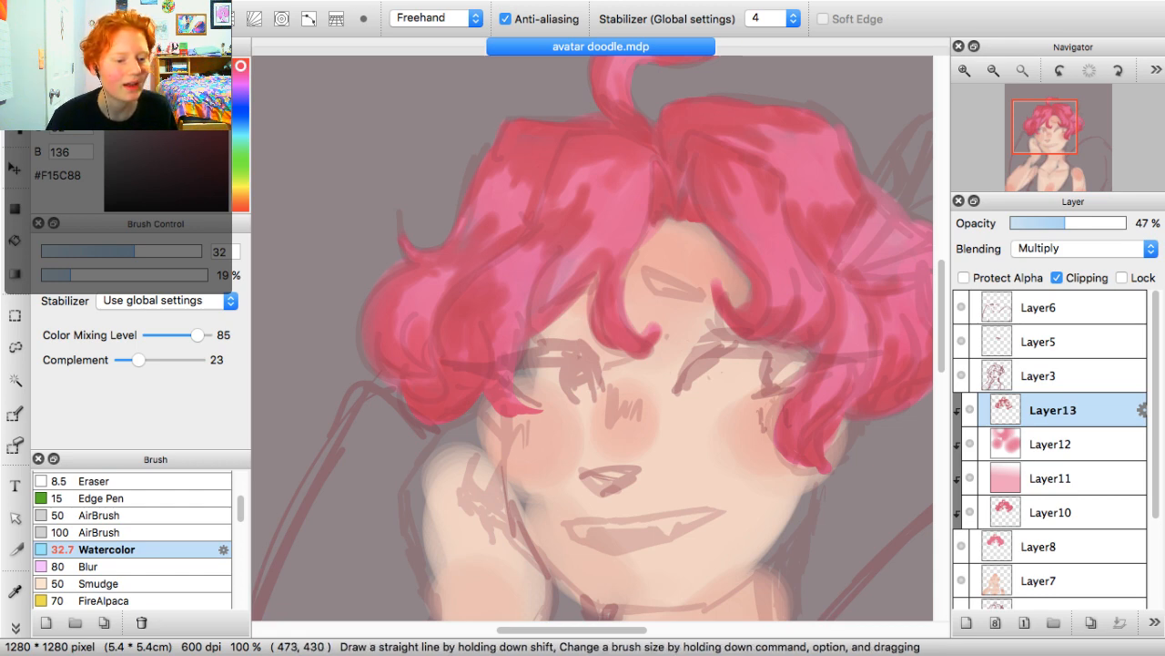
Soften the shadows across the left section and right fringe in light pink #FAB0C6, with the Watercolor brush reduced to about 22.8
mouse_move(1053, 139)
mouse_down()
mouse_move(1064, 154)
mouse_move(1050, 153)
mouse_move(1050, 135)
mouse_up()
click(157, 61)
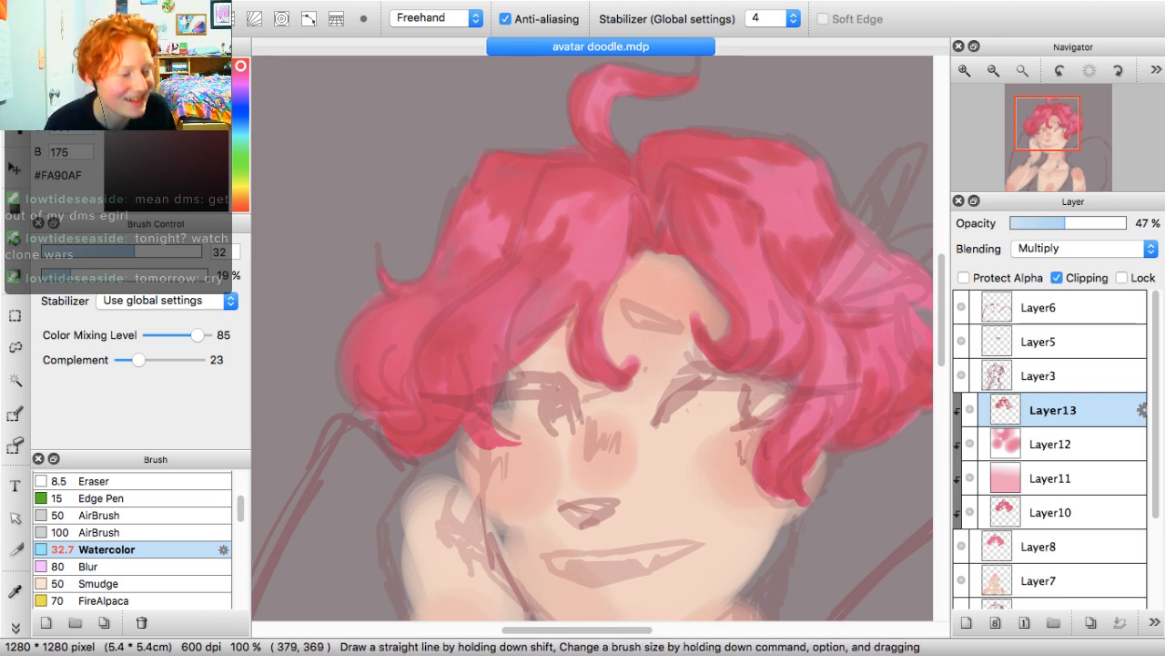
click(140, 62)
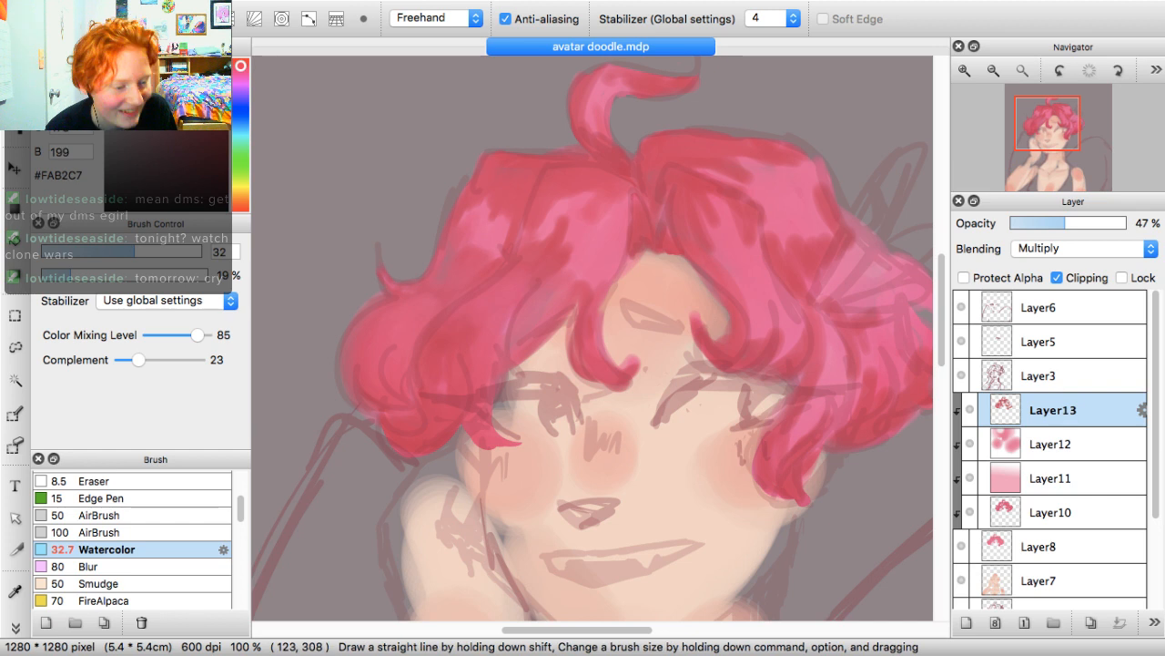
key(bracketleft)
key(bracketleft)
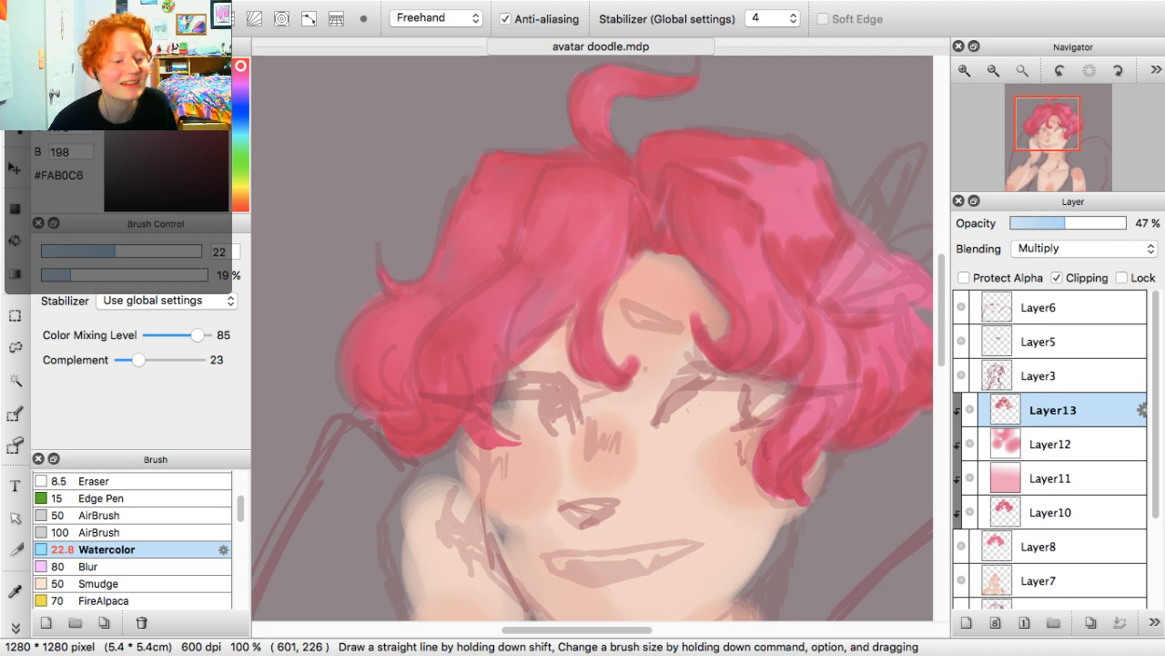
key(super+Tab)
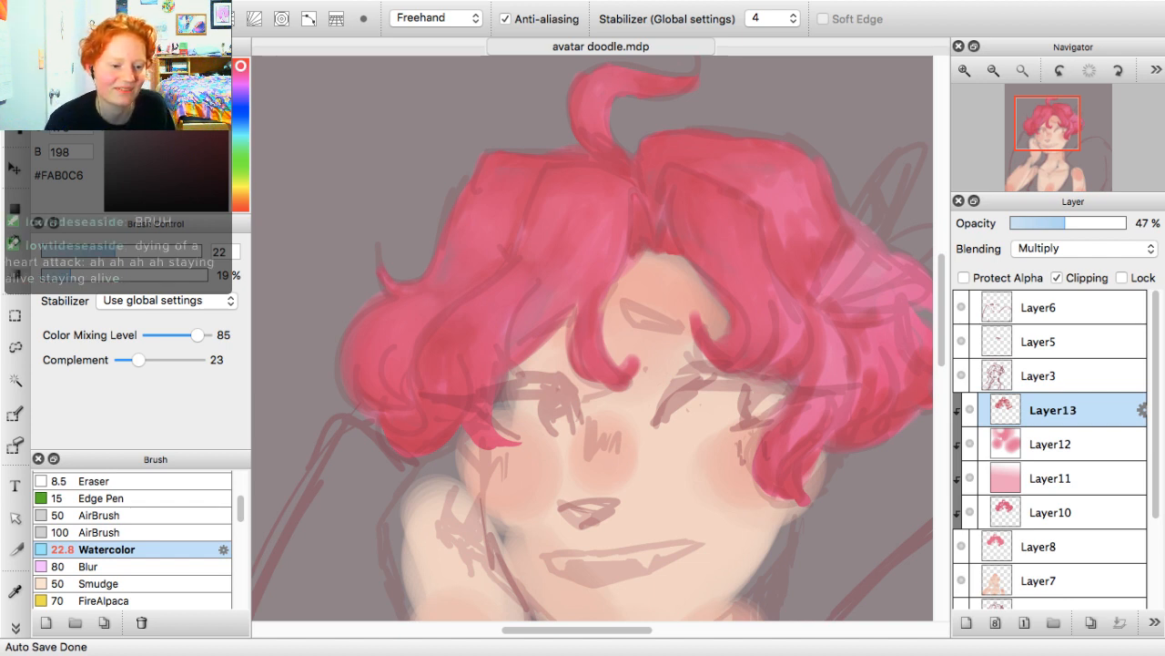
click(793, 340)
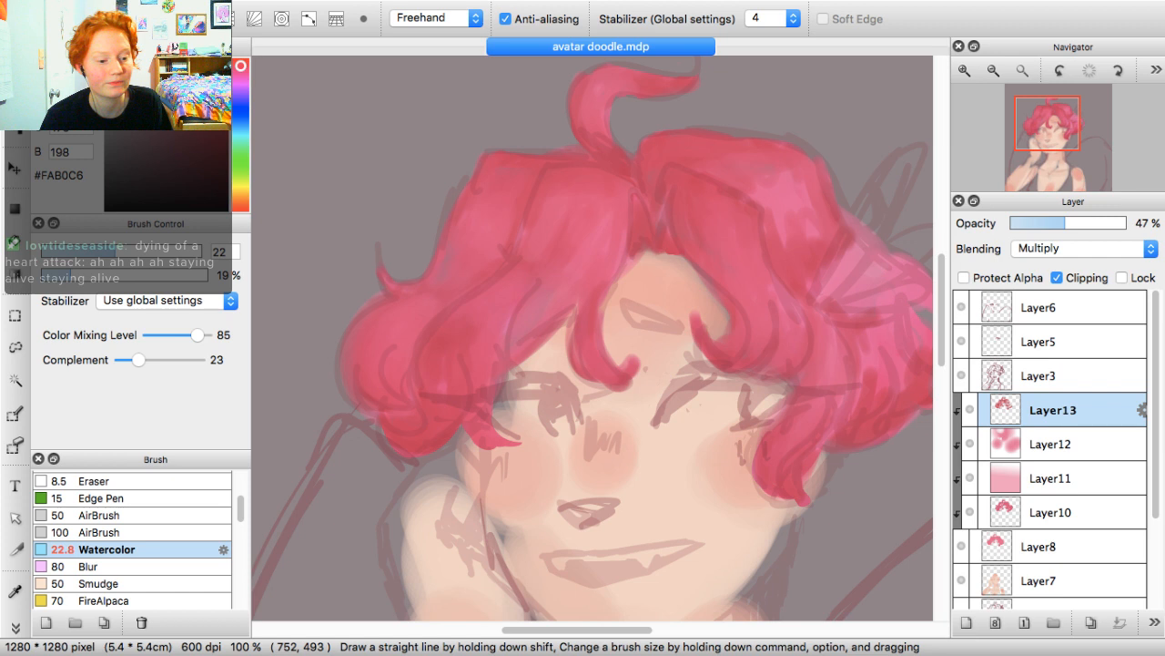
Enlarge the Watercolor brush to about 32.7 and blend the shadows in the hair's right section
click(1068, 127)
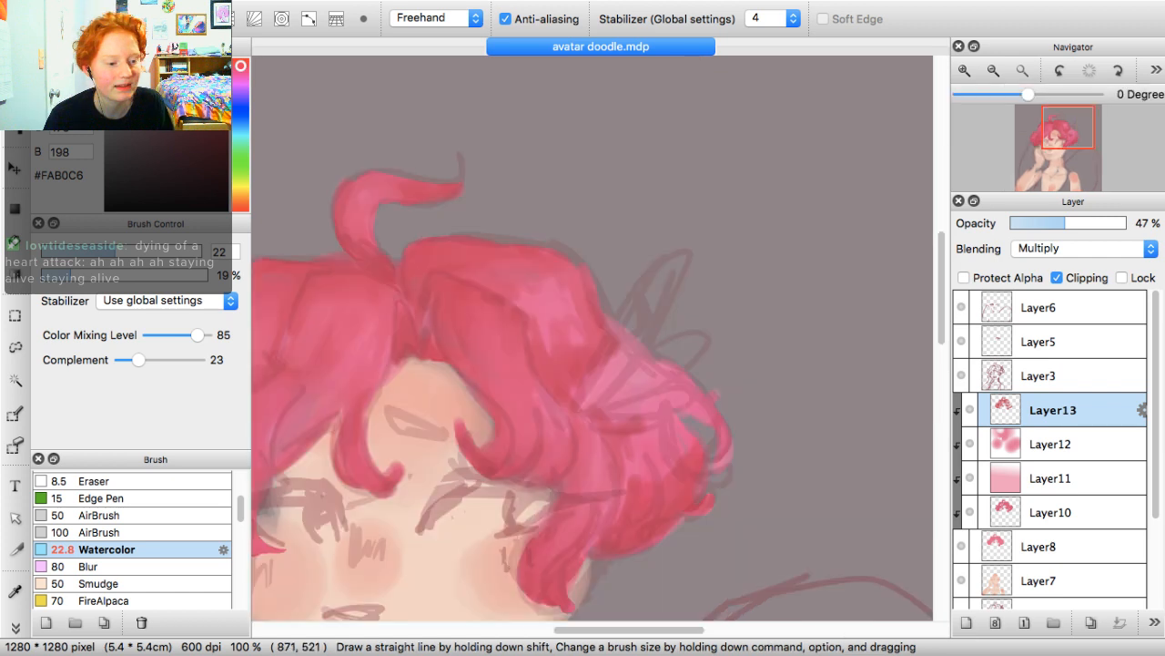
drag(1068, 128, 1072, 132)
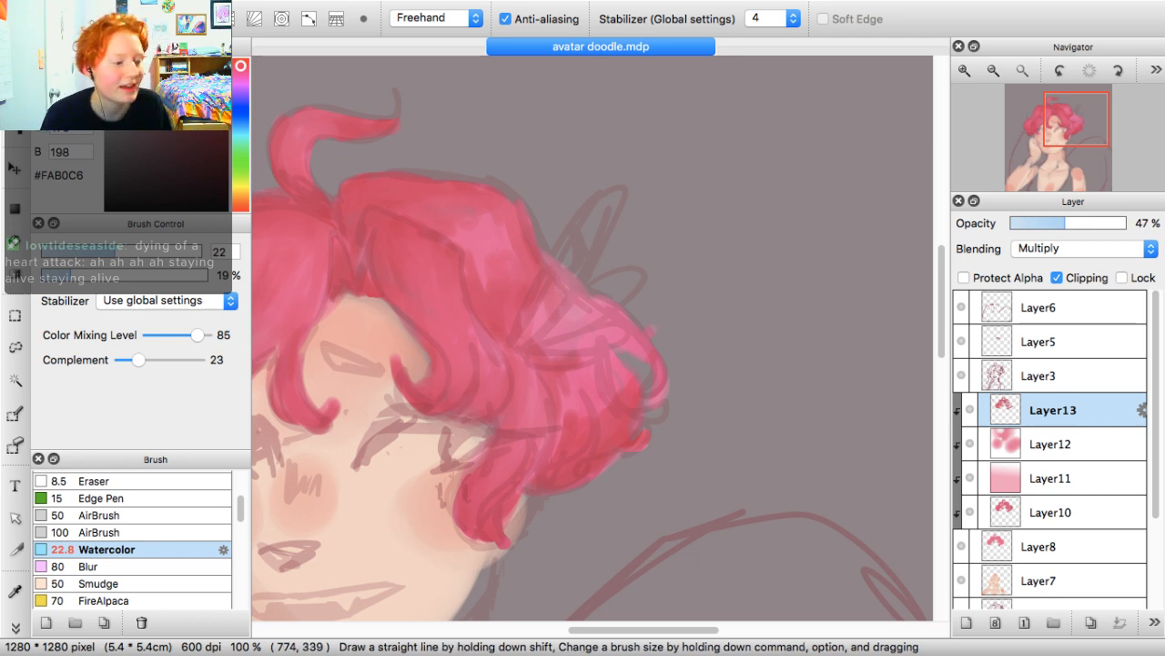
drag(117, 251, 135, 251)
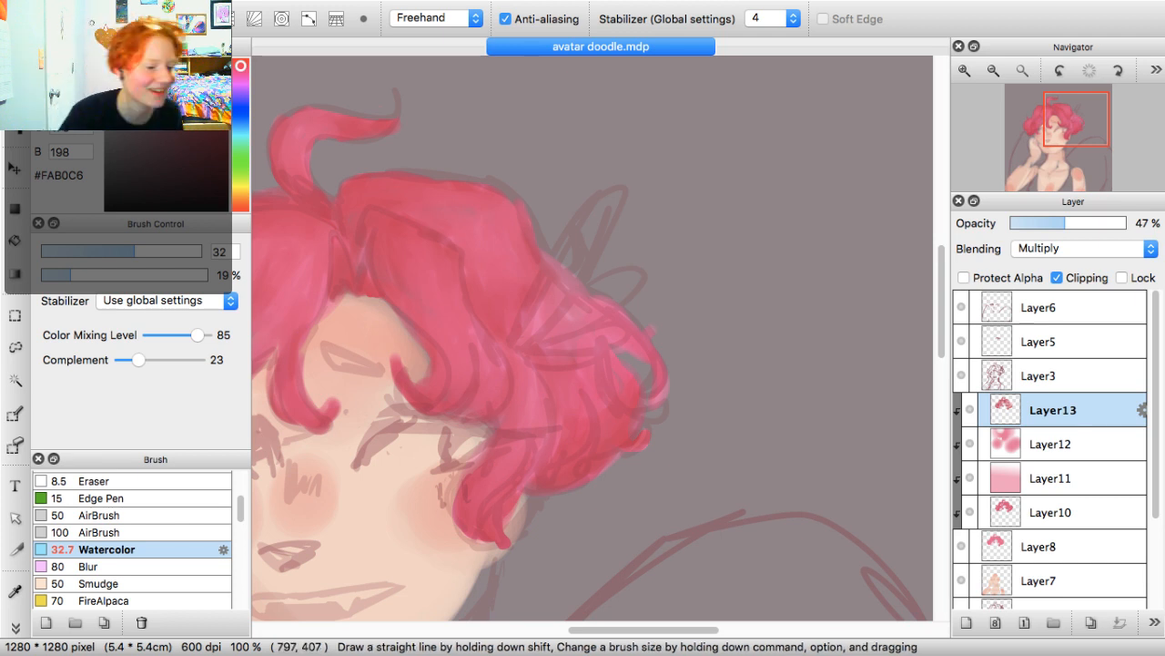
scroll(592, 337, left, 5)
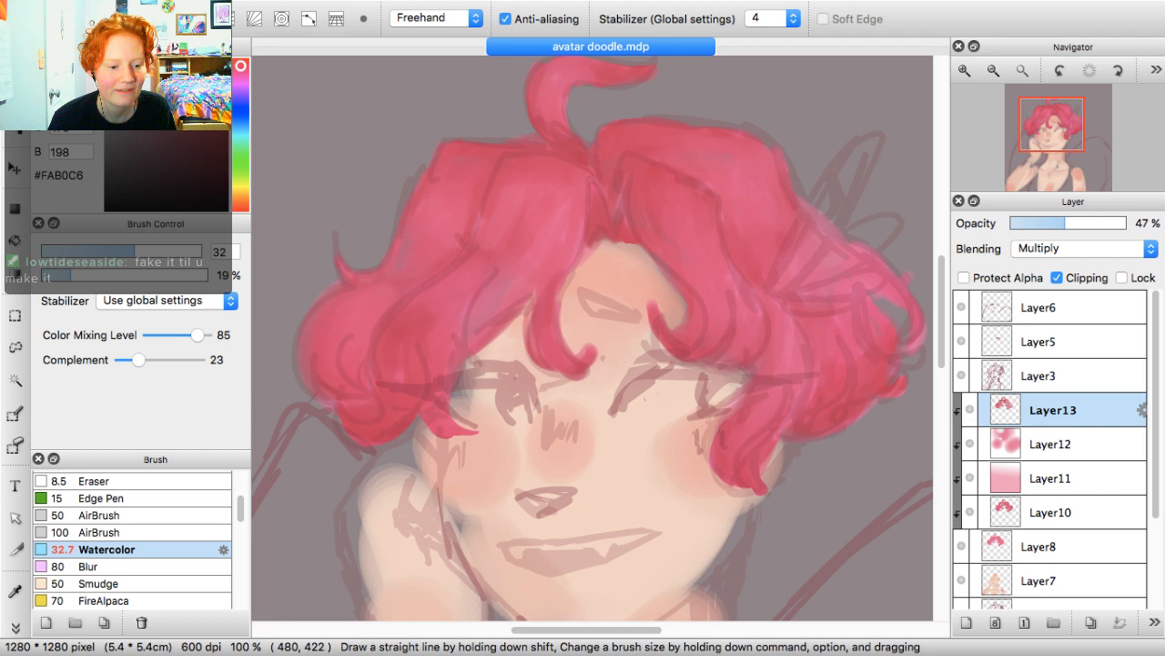
Add a new layer above Layer6 and draw a pale pink #FDE7ED heart on the left fringe with the Pen at about 21.4
click(1056, 307)
click(967, 623)
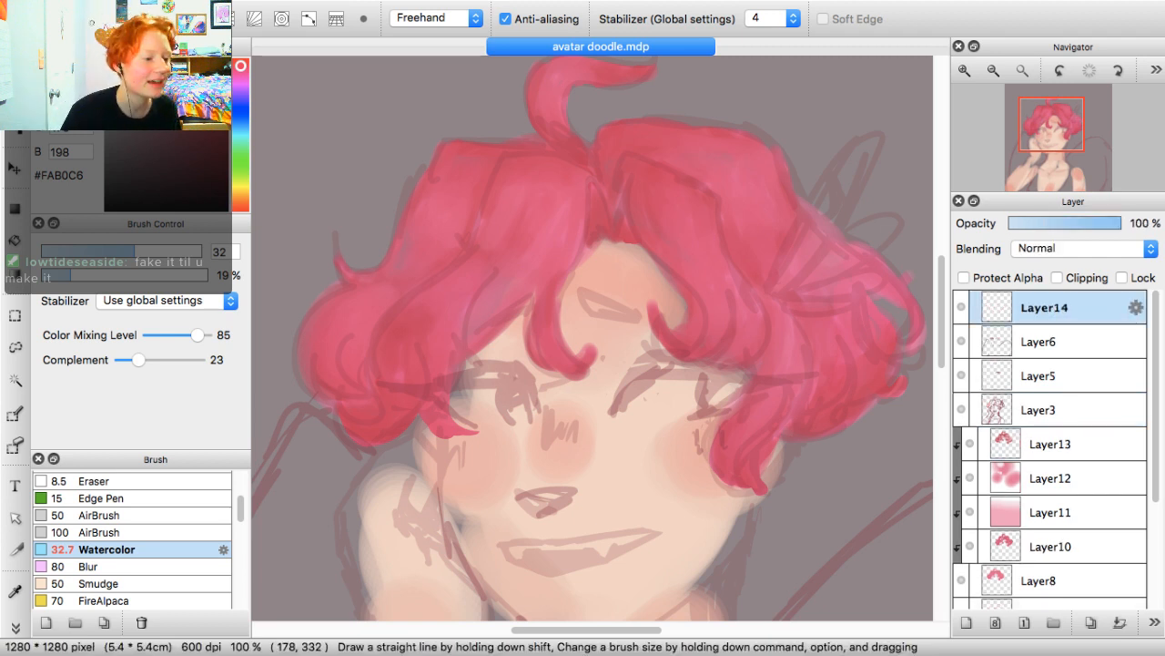
click(115, 61)
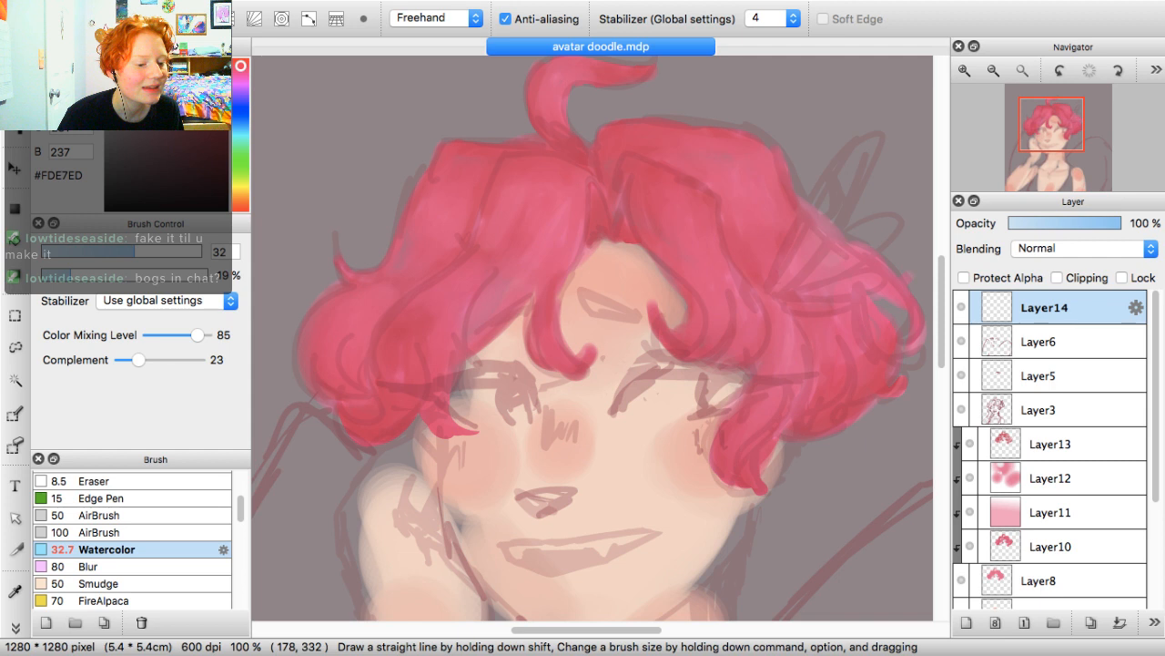
click(84, 251)
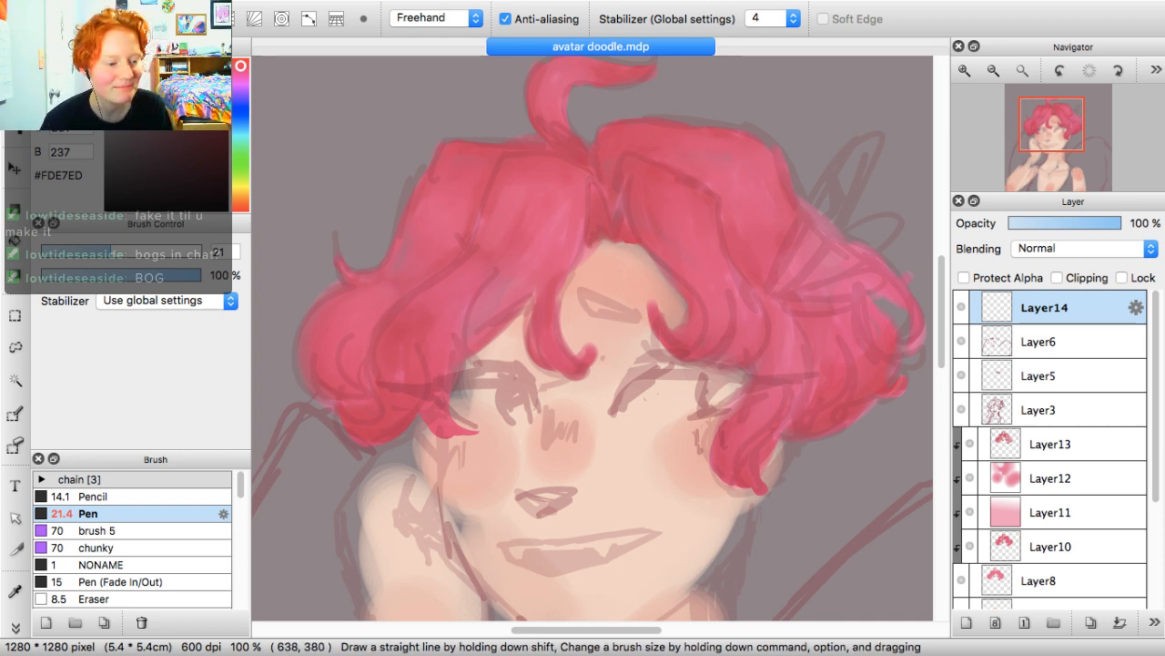
mouse_move(522, 274)
mouse_down()
mouse_move(534, 253)
mouse_move(522, 277)
mouse_up()
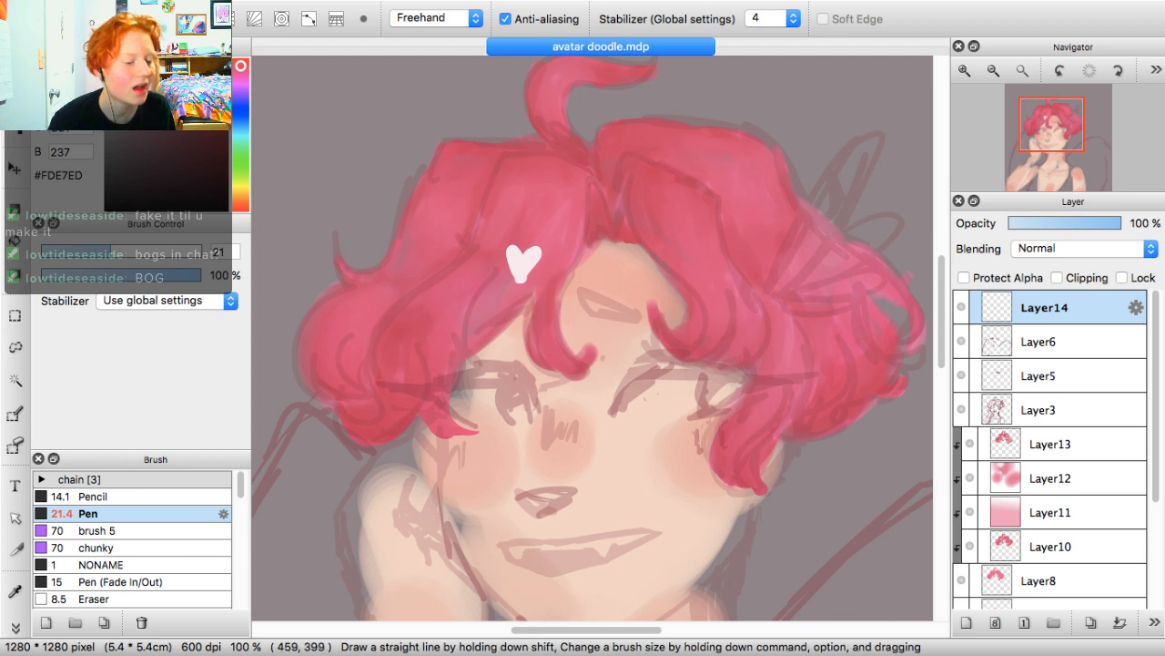
drag(468, 247, 477, 264)
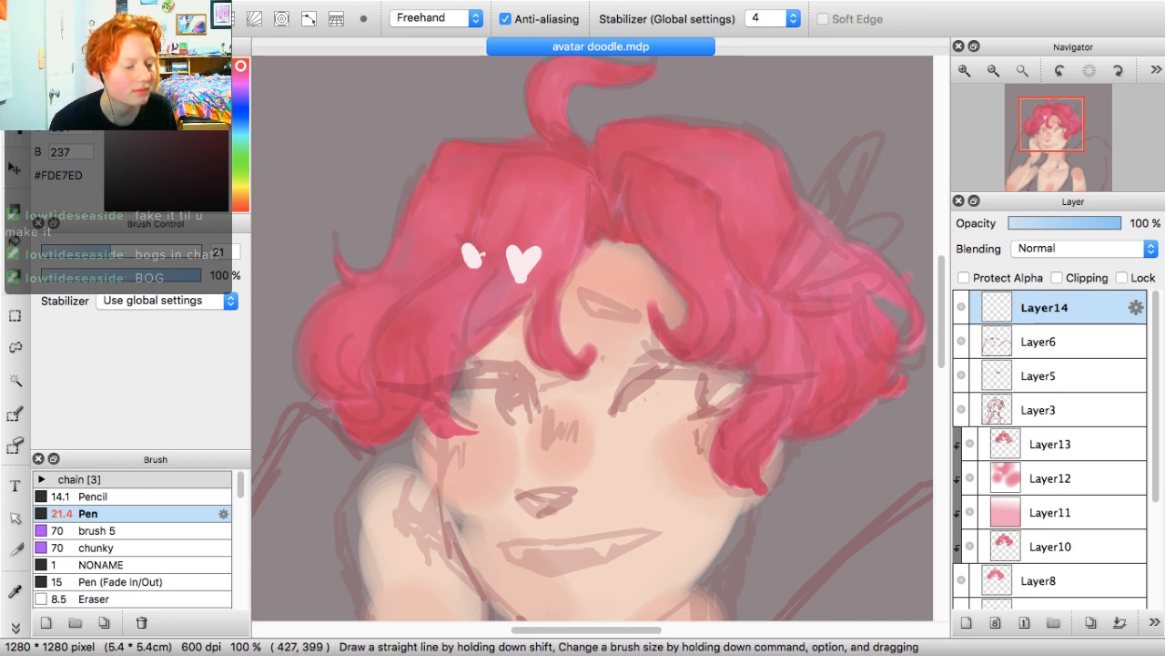
key(super+z)
key(super+z)
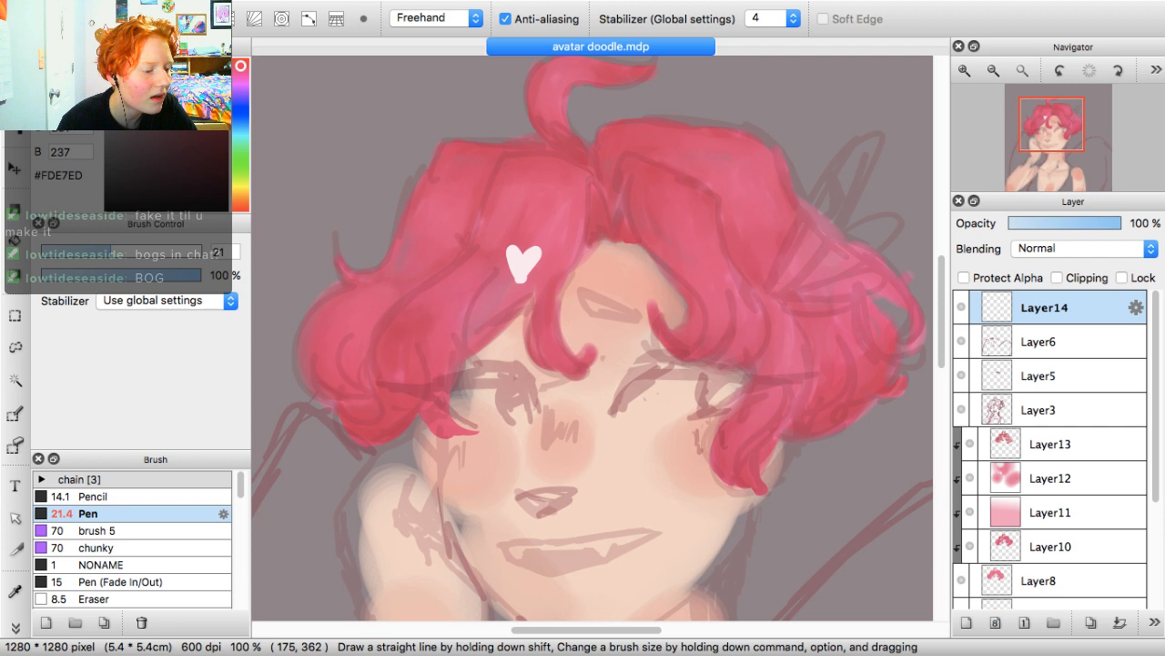
Reduce the Pen to about 12.2 and draw two smaller hearts, one left of the big heart and one on the right section
click(80, 251)
drag(462, 264, 461, 269)
key(super+z)
key(super+z)
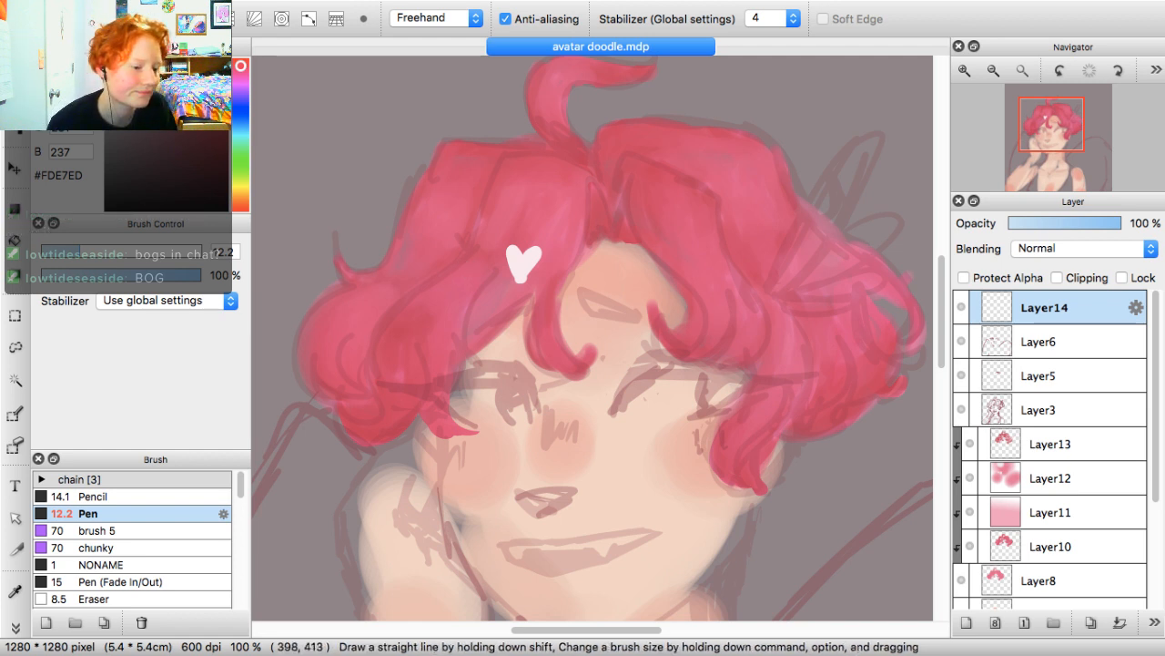
drag(427, 259, 437, 270)
drag(747, 247, 759, 266)
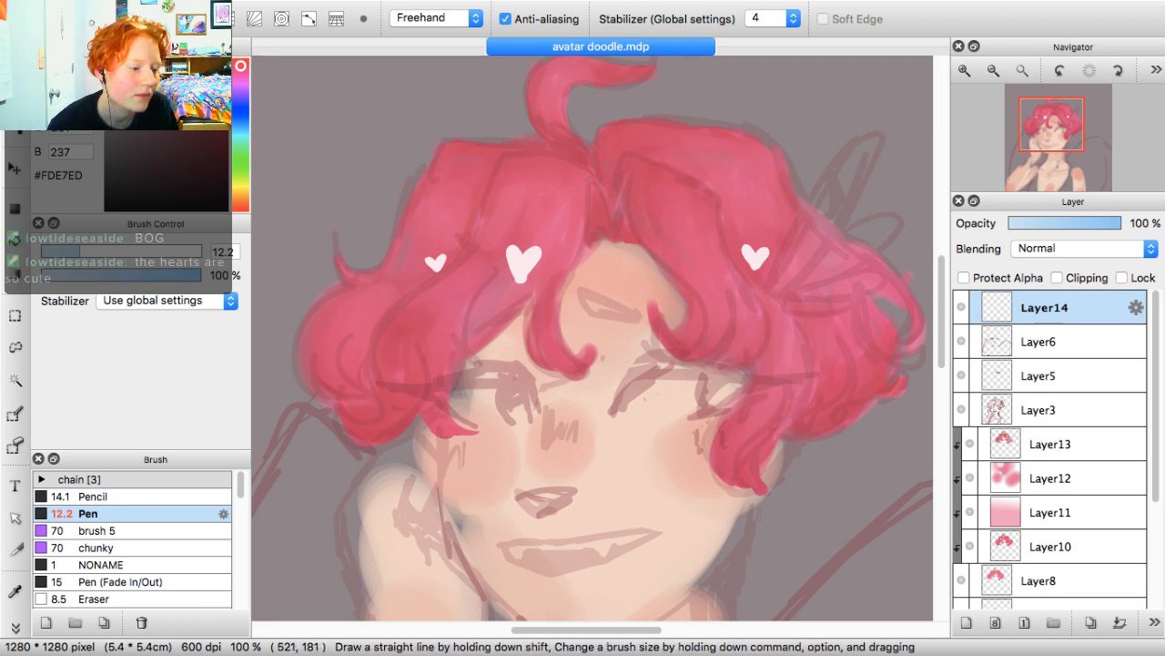
Reduce the Pen to about 5.4 and draw a small four-pointed sparkle on the curl on top of the head
drag(67, 251, 57, 250)
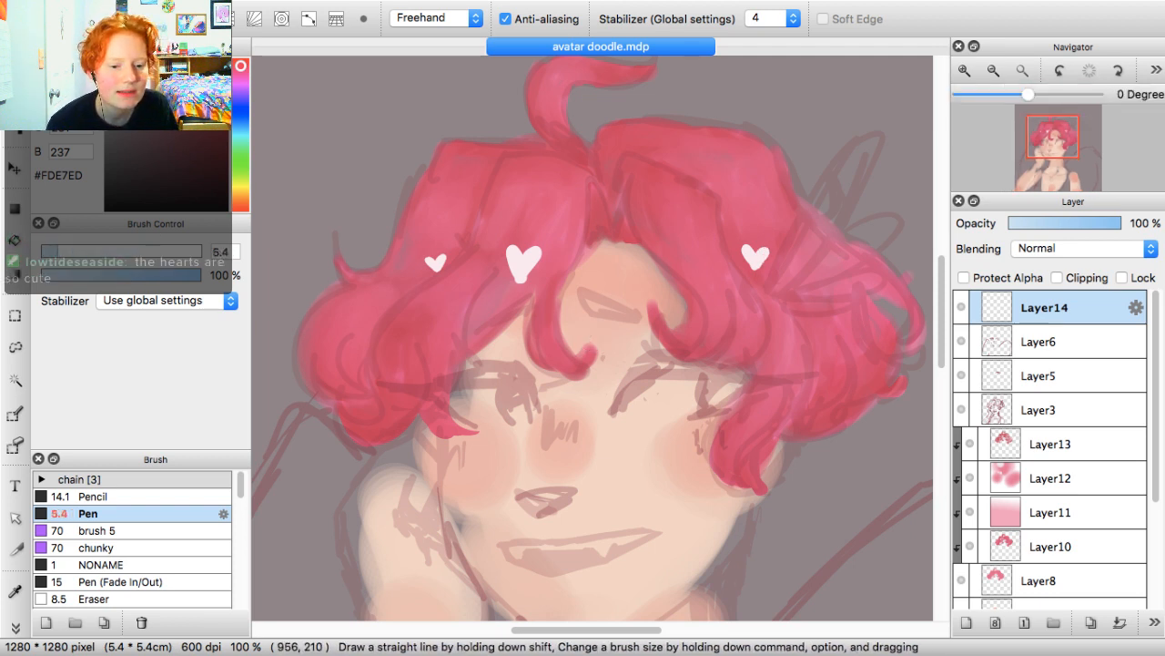
drag(552, 73, 554, 86)
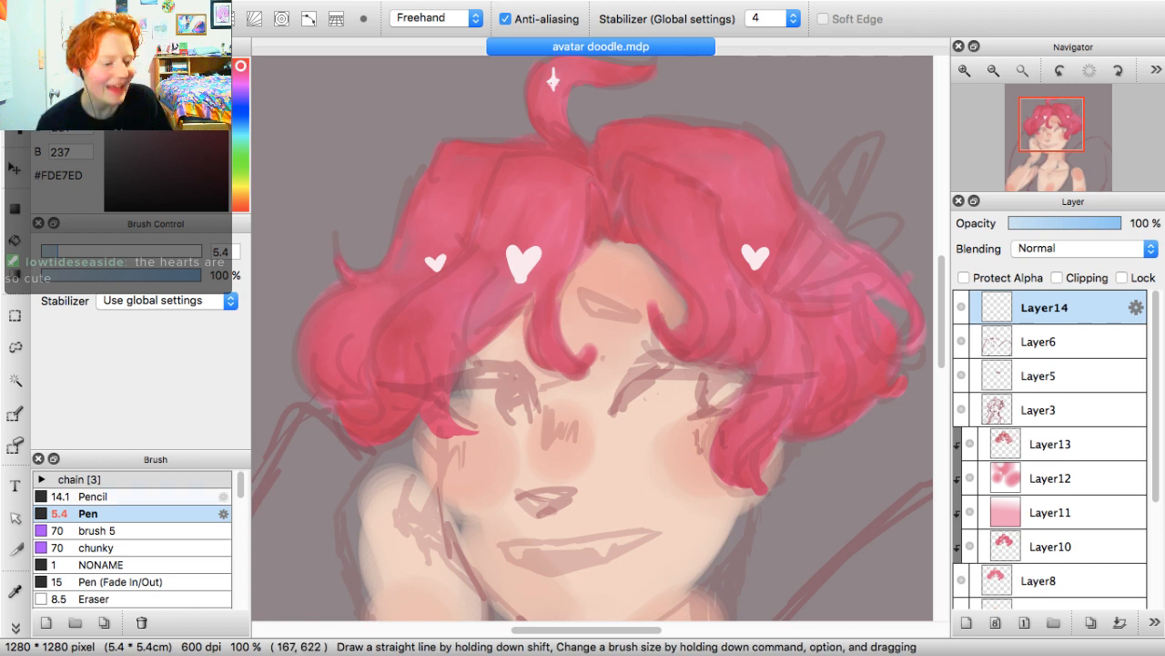
Add another new layer above the hearts layer and choose the Star2 brush
scroll(137, 498, down, 5)
click(966, 623)
scroll(137, 513, down, 8)
scroll(136, 537, down, 1)
click(91, 500)
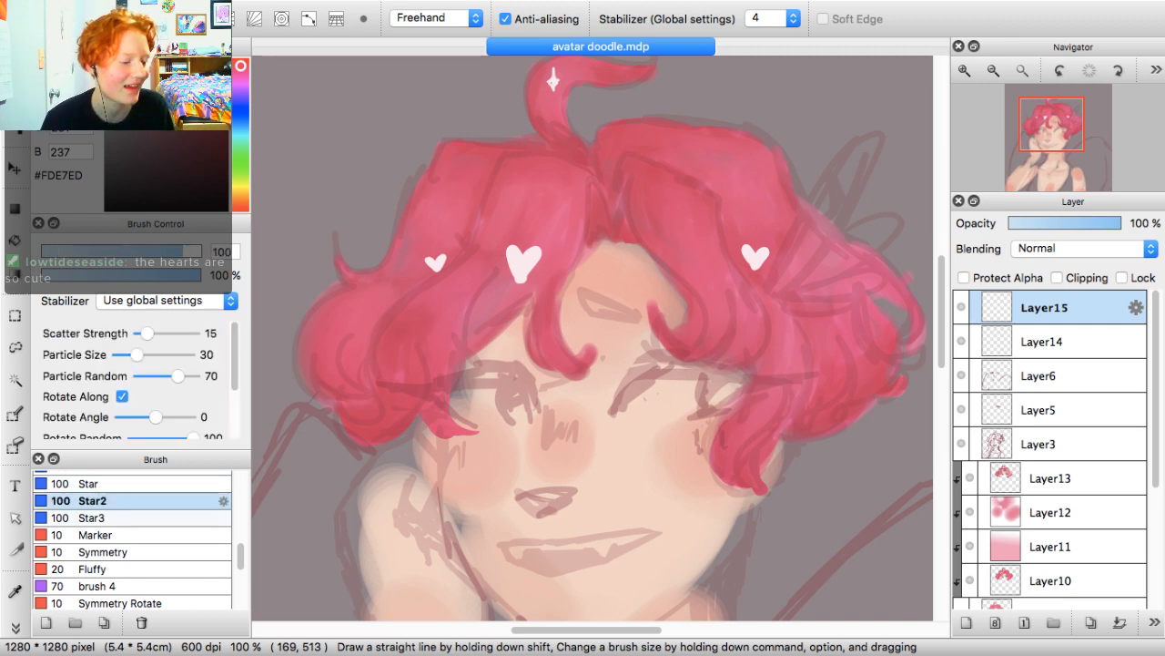
Try the Star3 brush, return to Star2 at size 137, and stamp two small stars above the big heart
click(95, 534)
click(92, 518)
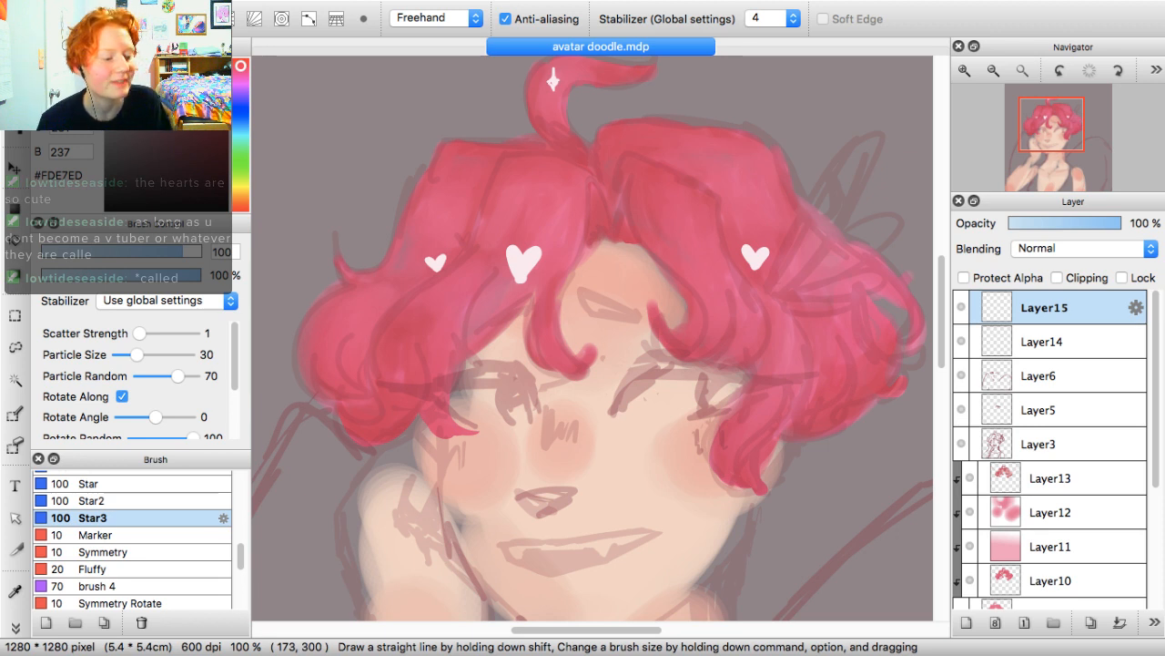
click(118, 501)
drag(181, 251, 198, 252)
click(480, 230)
click(532, 224)
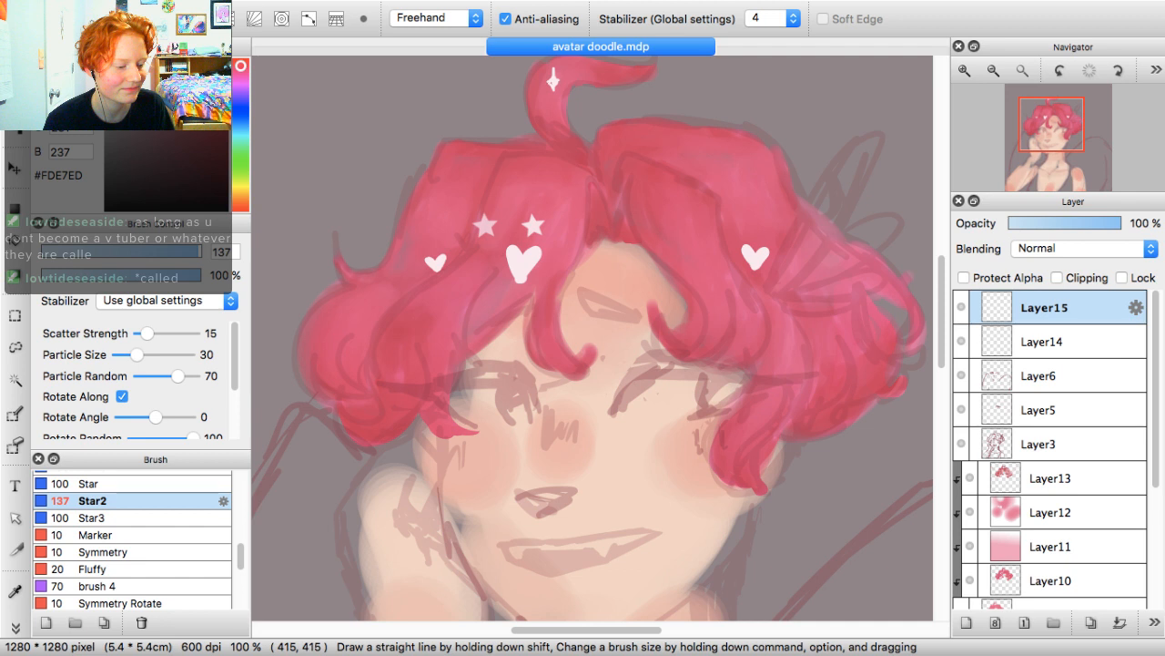
Undo the two stamped stars, reduce Star2 to size 78 and scatter stars across both sides of the hair around the hearts
key(super+z)
key(super+z)
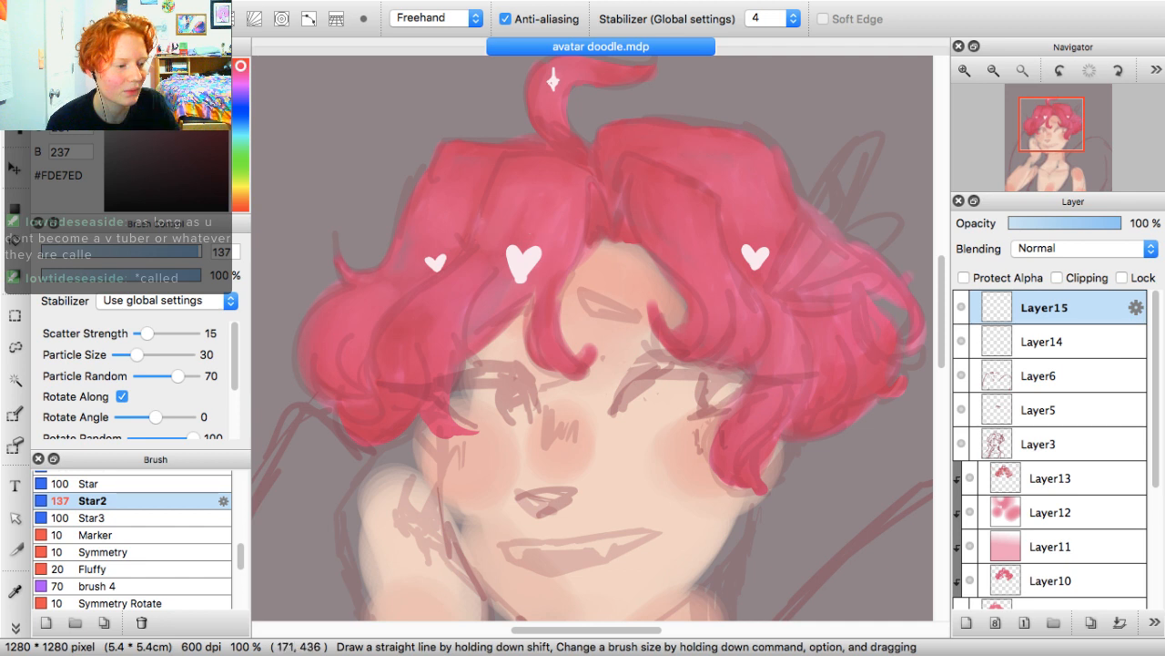
click(174, 251)
drag(514, 283, 551, 280)
mouse_move(449, 279)
mouse_down()
mouse_move(478, 270)
mouse_move(383, 238)
mouse_up()
mouse_move(711, 290)
mouse_down()
mouse_move(855, 248)
mouse_move(796, 195)
mouse_up()
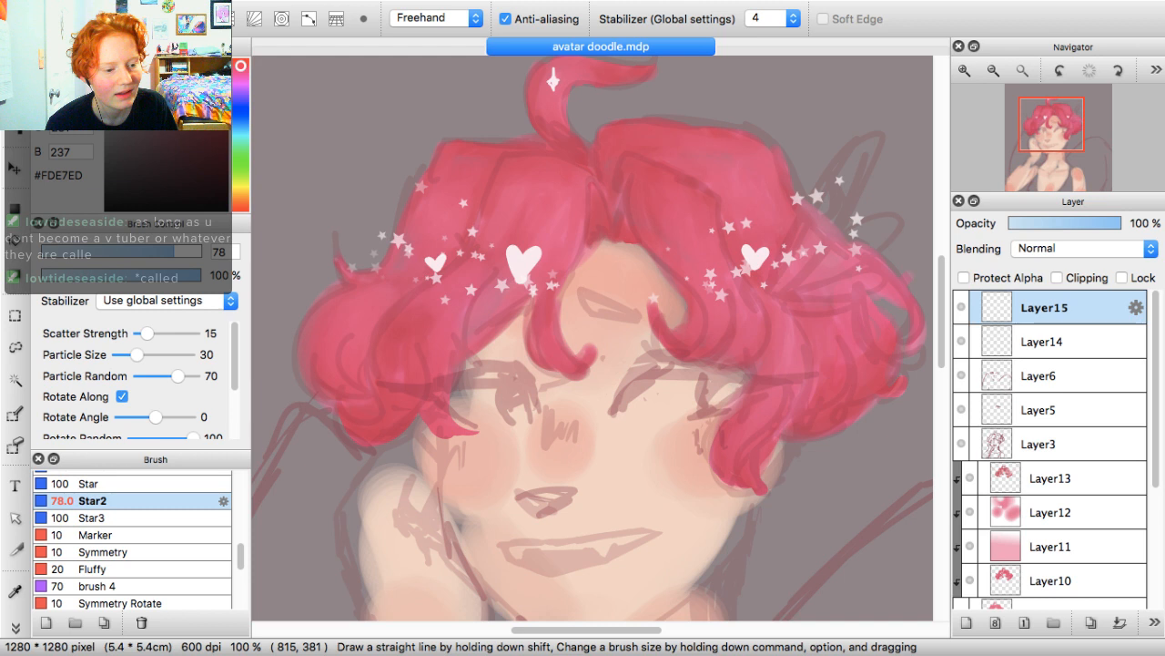
drag(829, 253, 641, 240)
Scatter stars around the curl on top of the head, undoing the first attempt, and across the lower left hair bulge
drag(557, 69, 555, 68)
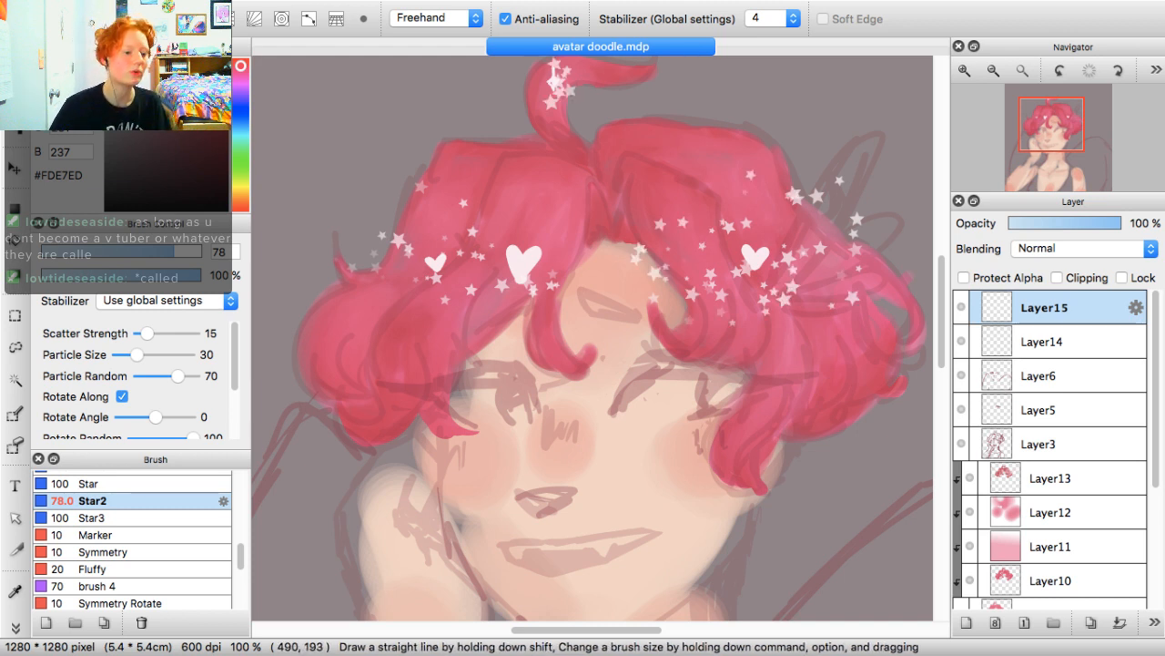
key(super+z)
drag(537, 73, 555, 74)
drag(353, 339, 322, 341)
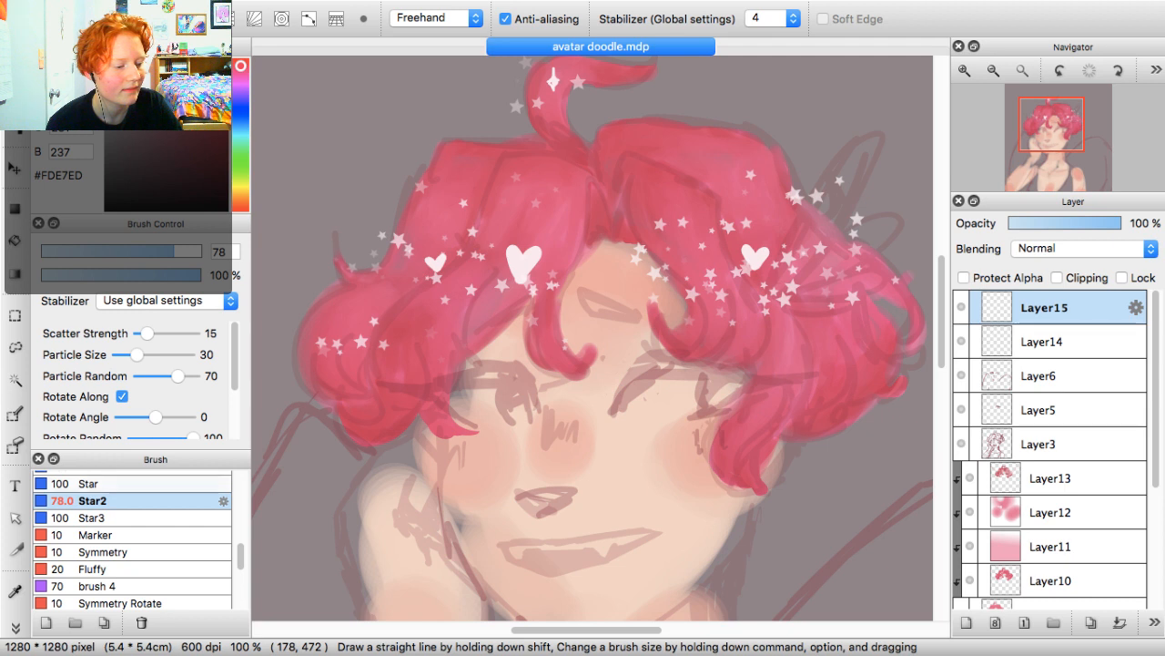
Dust tiny stars over the hearts area, top curl and remaining hair with the Star brush at sizes 100, 157 and 137
click(109, 483)
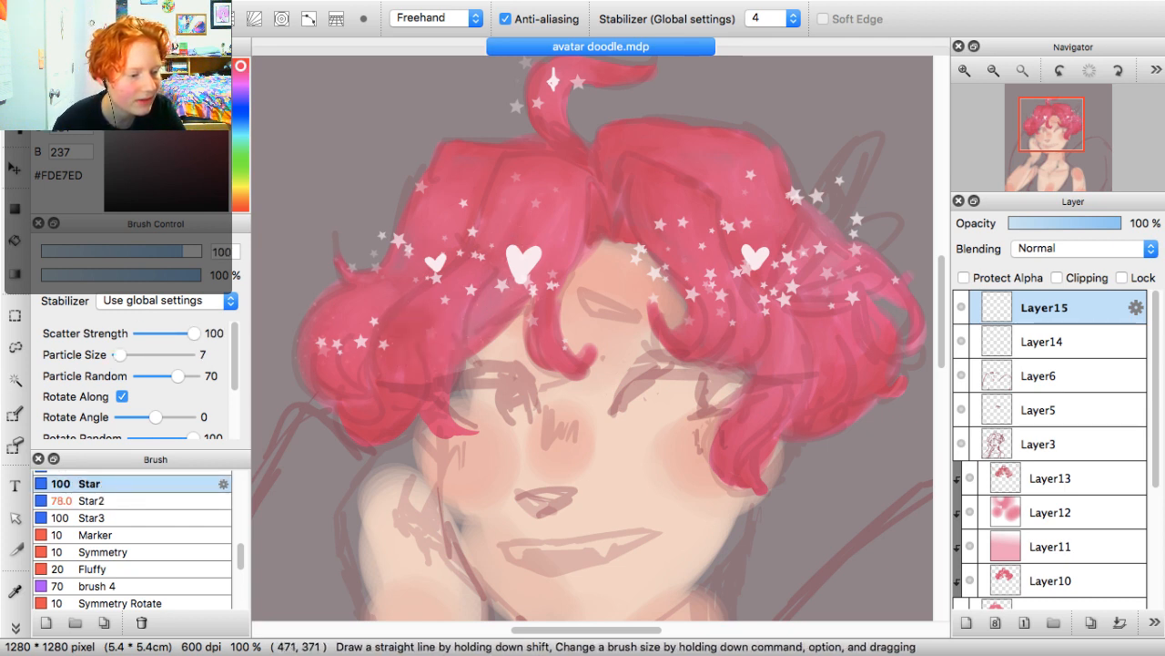
mouse_move(386, 267)
mouse_down()
mouse_move(400, 245)
mouse_move(464, 258)
mouse_up()
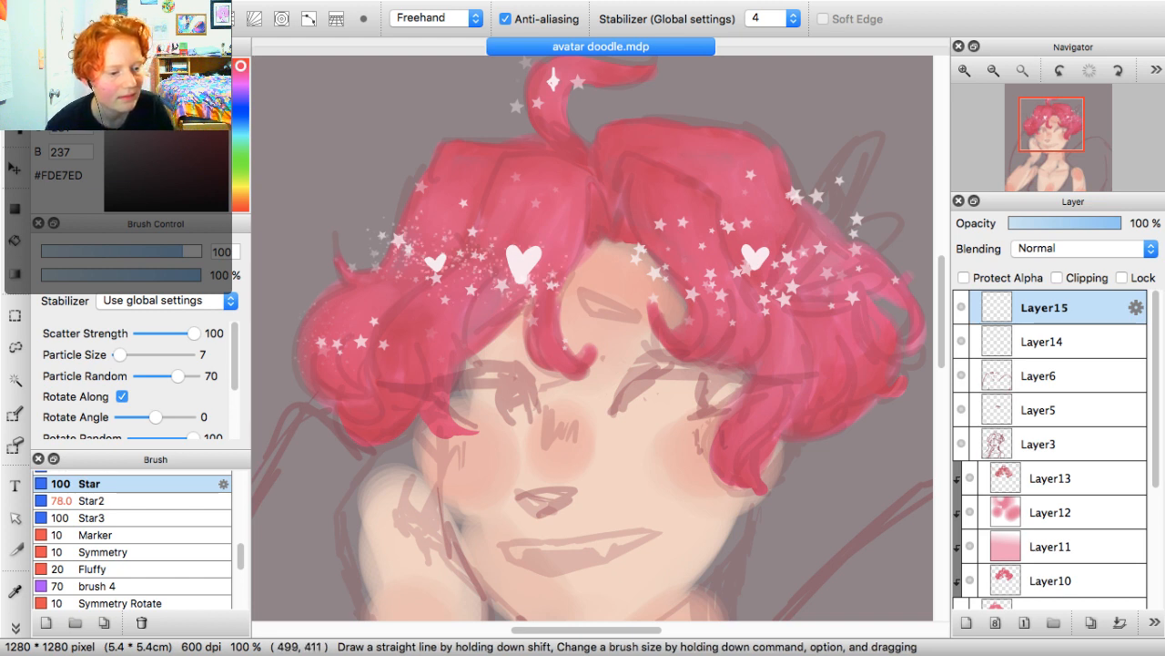
drag(728, 263, 801, 255)
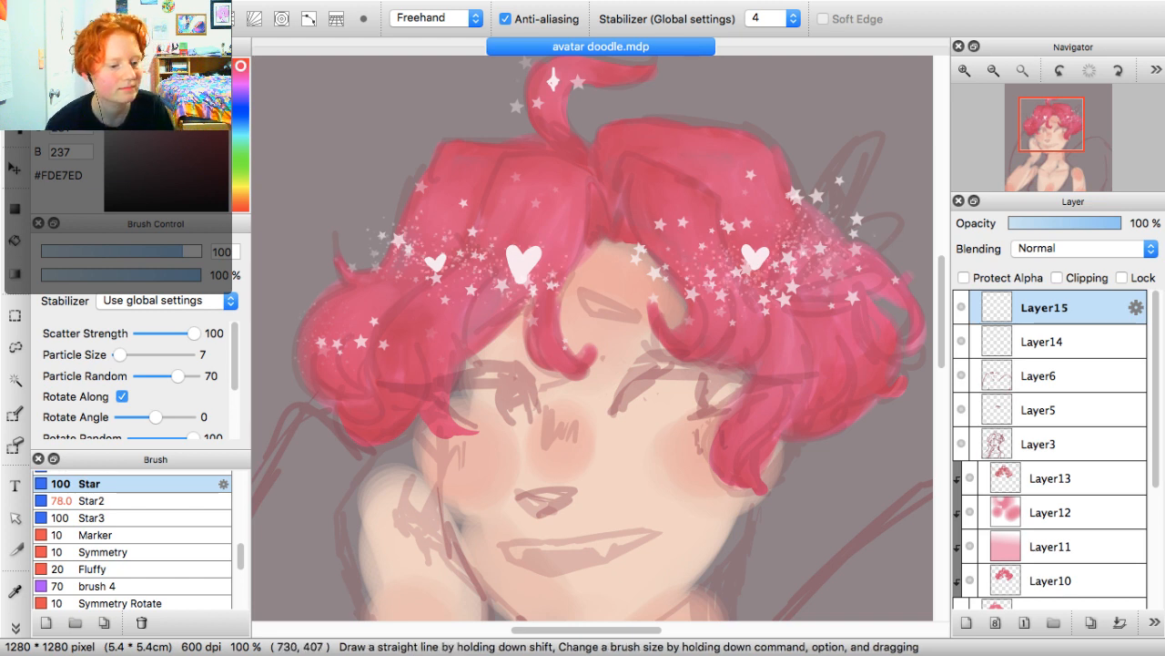
click(200, 251)
drag(558, 76, 569, 90)
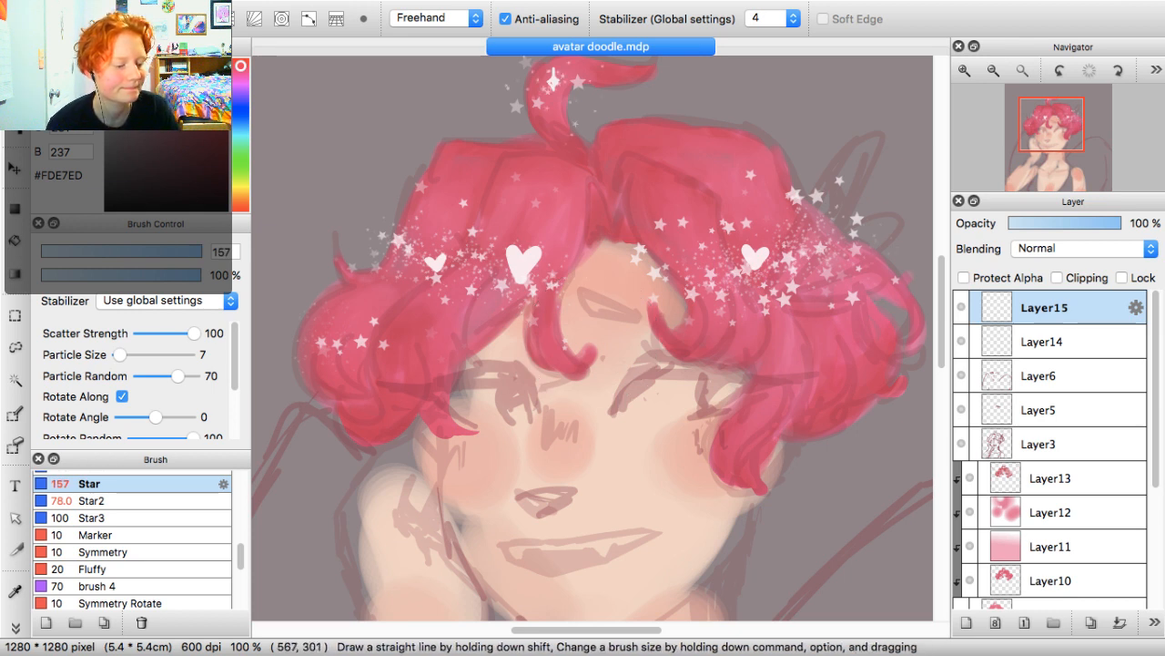
click(196, 251)
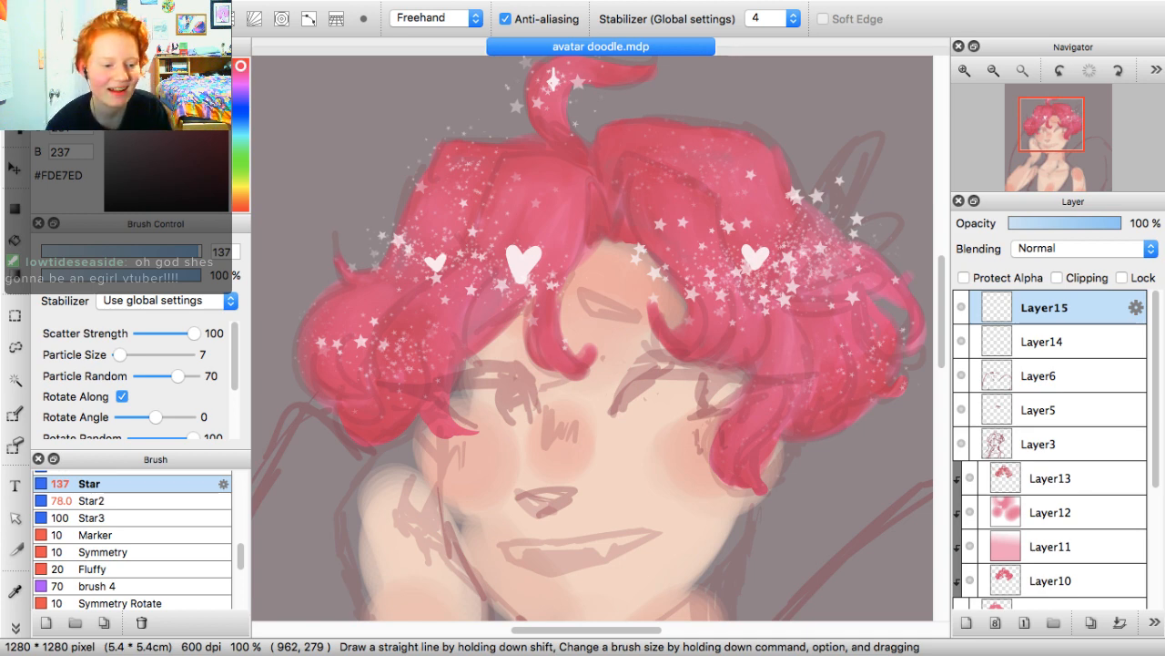
Try Add and Soft Light blending on the star layer, Layer15, and set it to Overlay
click(1084, 249)
click(1047, 281)
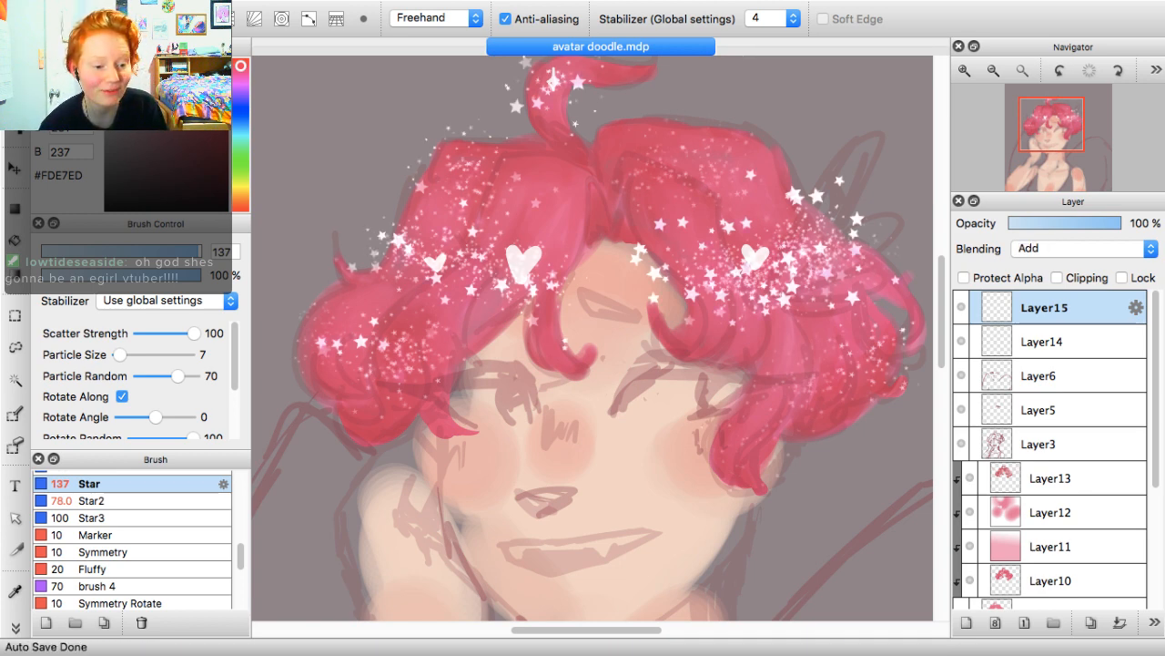
click(1084, 249)
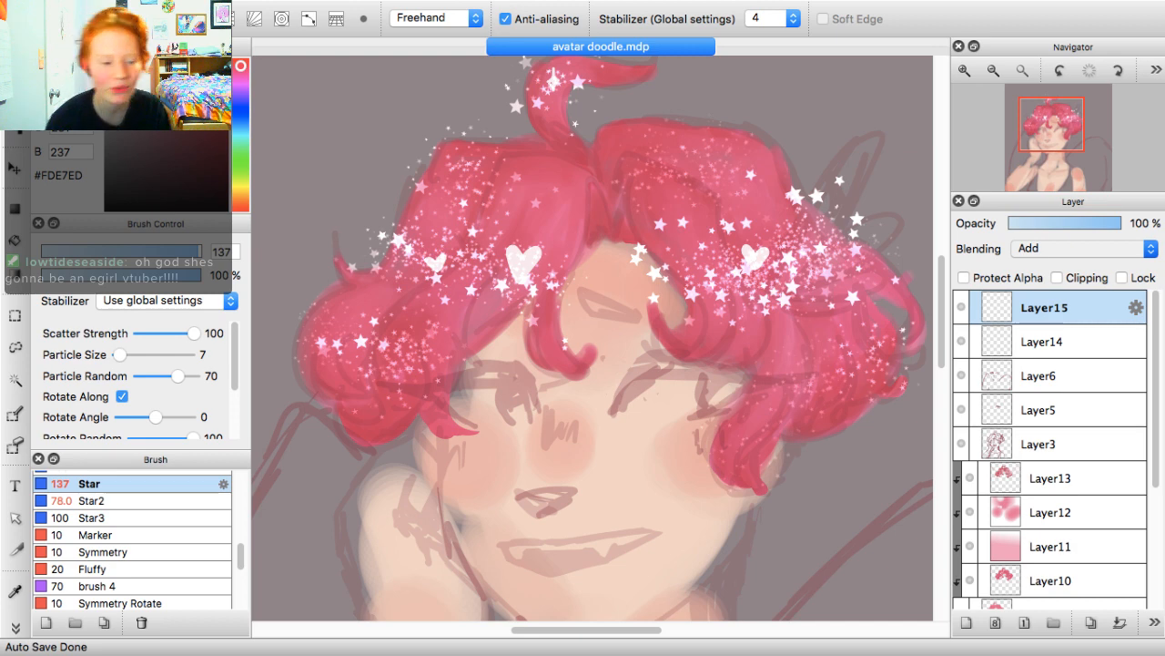
click(1047, 380)
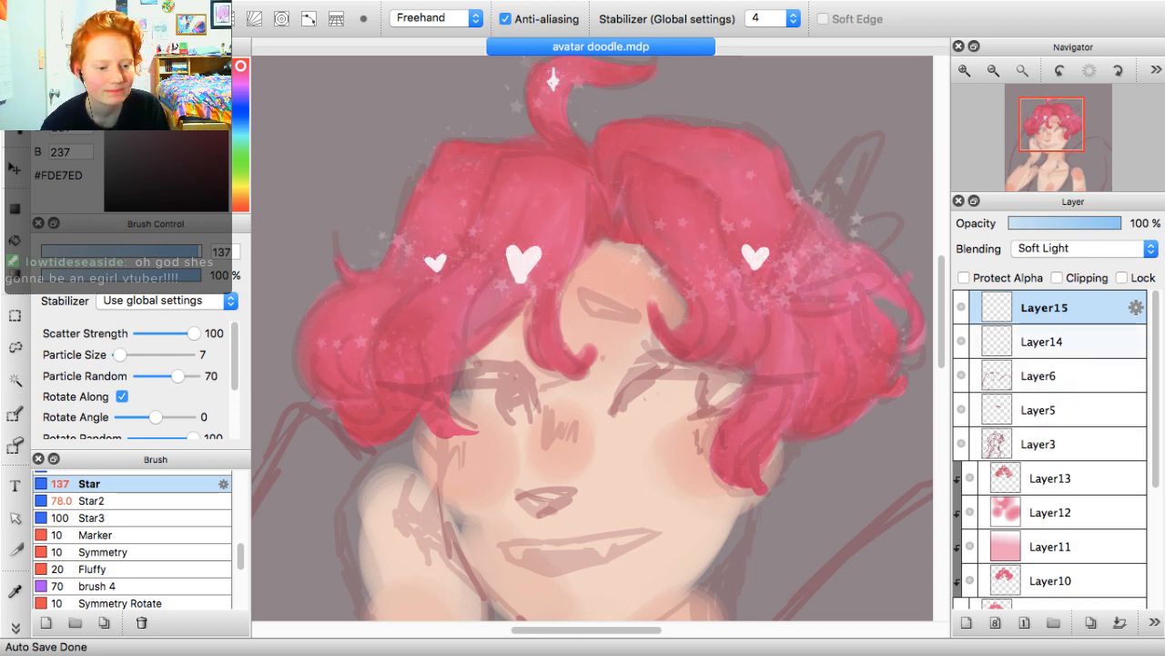
click(1056, 341)
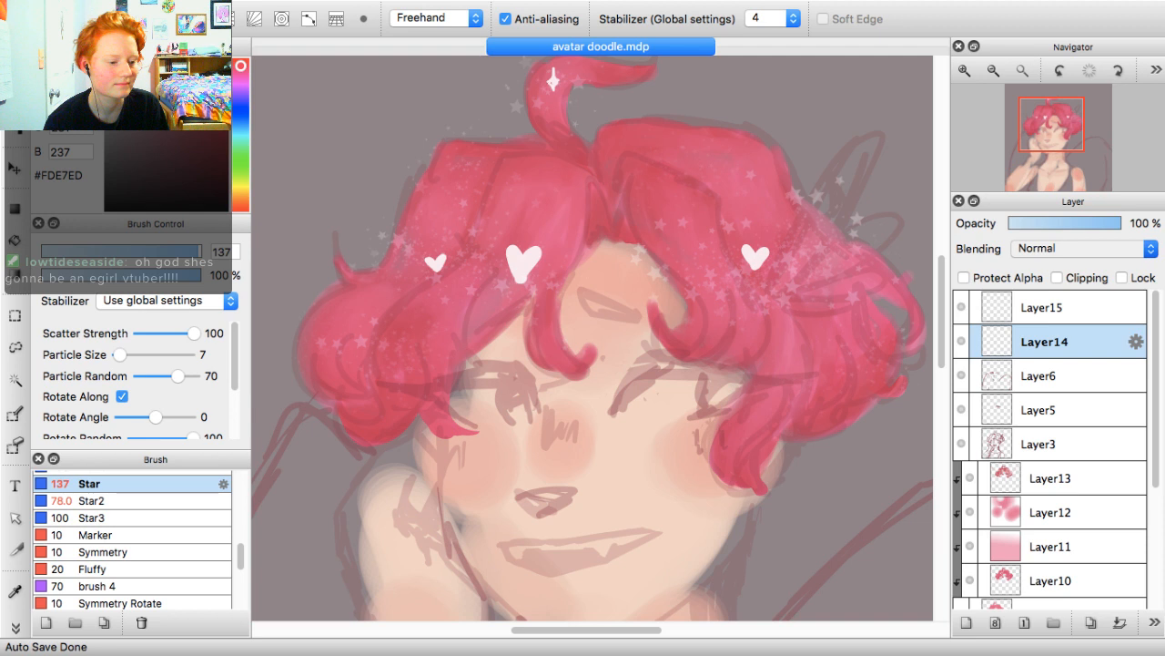
click(1056, 308)
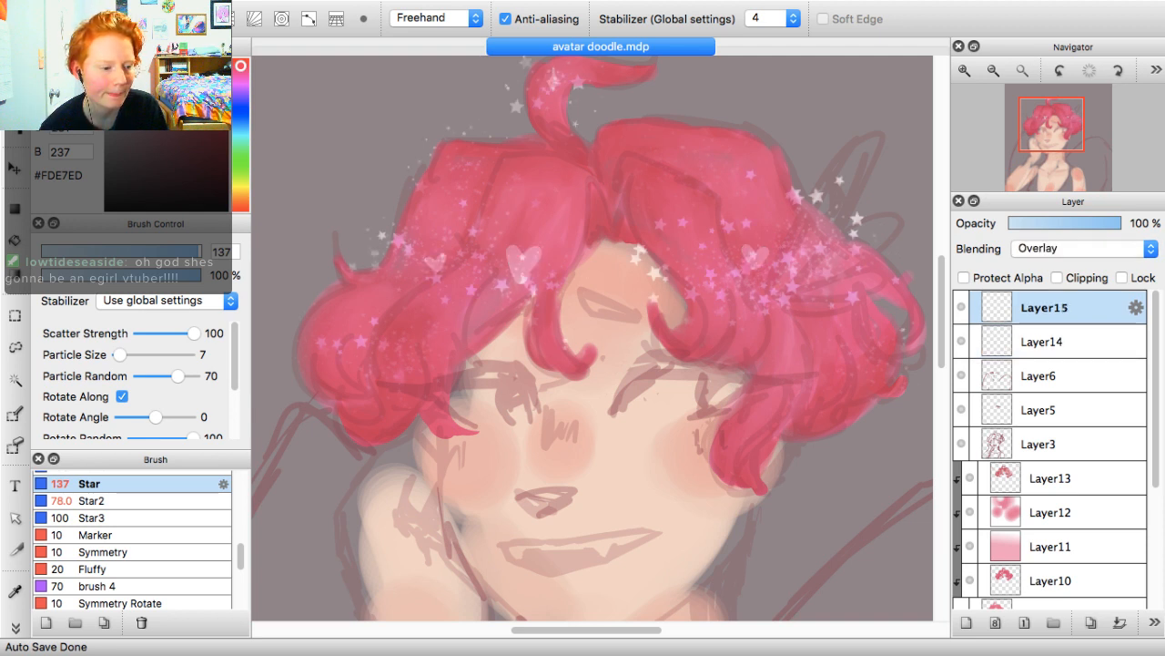
click(1084, 248)
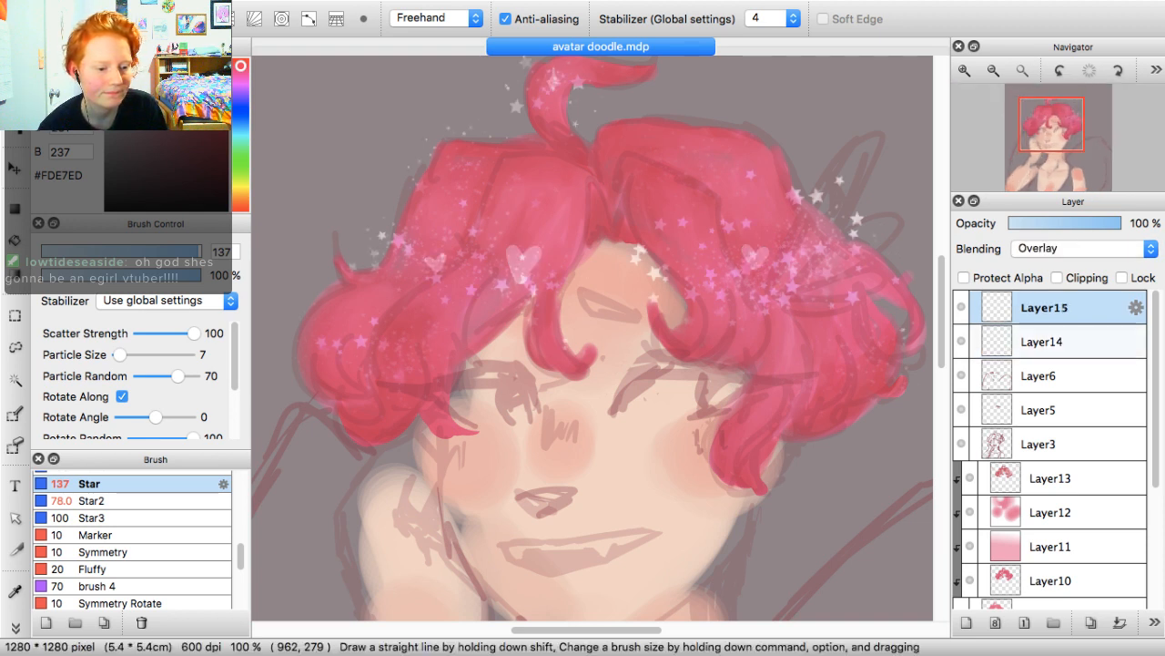
Set the hearts layer, Layer14, to Overlay blending and hide it
click(1056, 342)
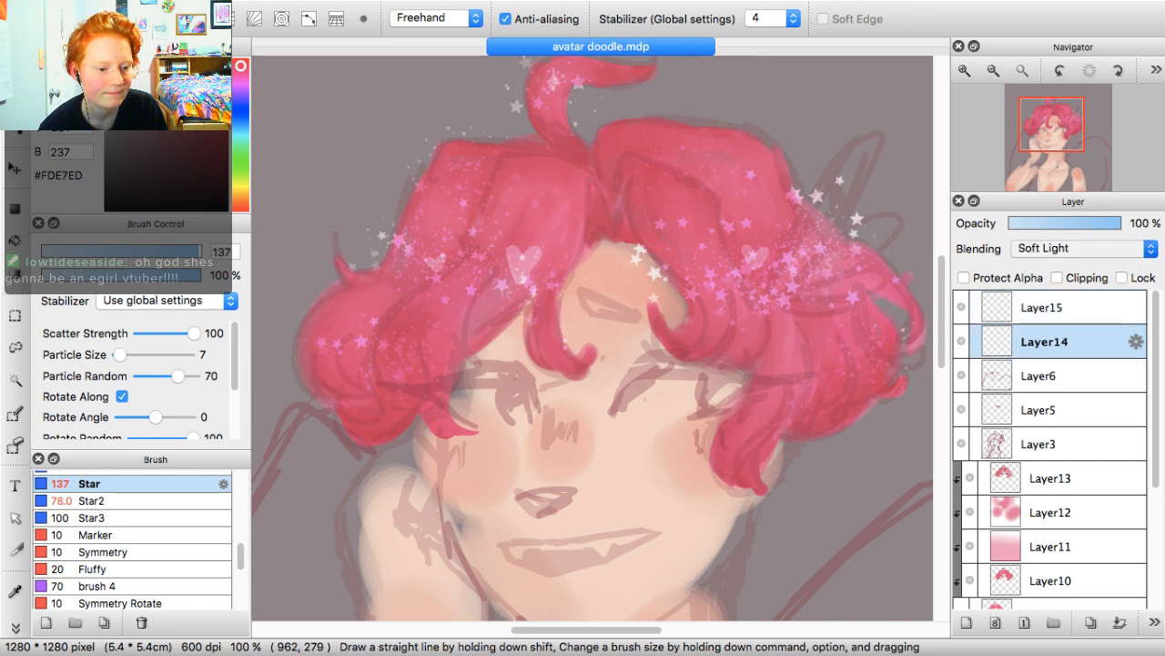
click(1083, 248)
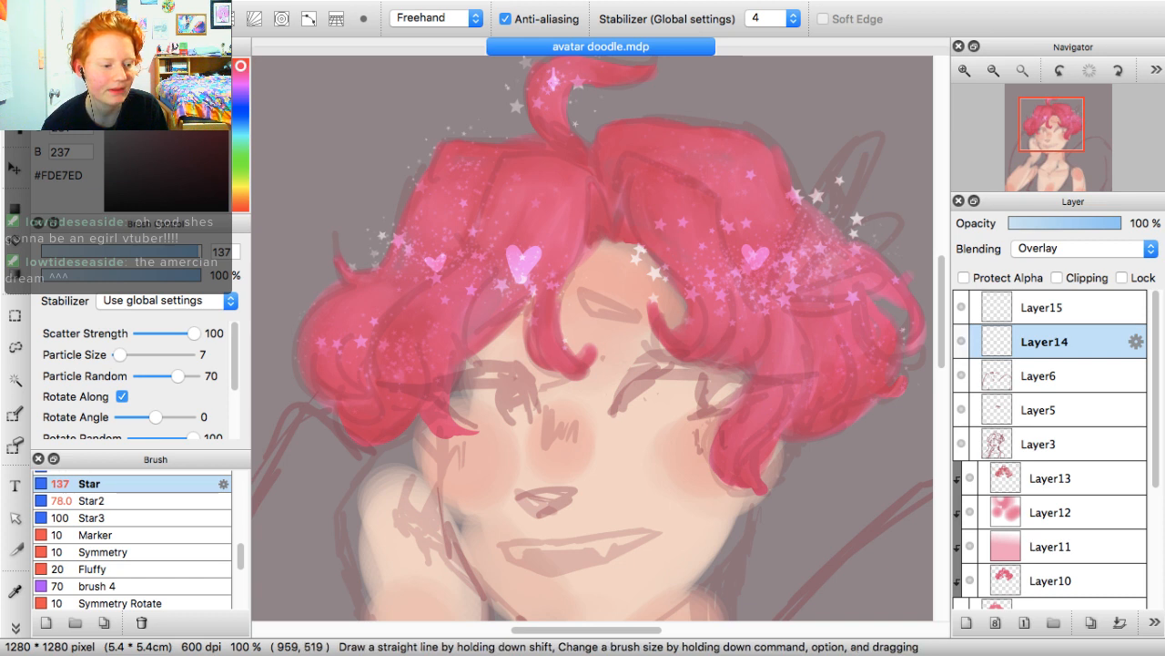
click(961, 342)
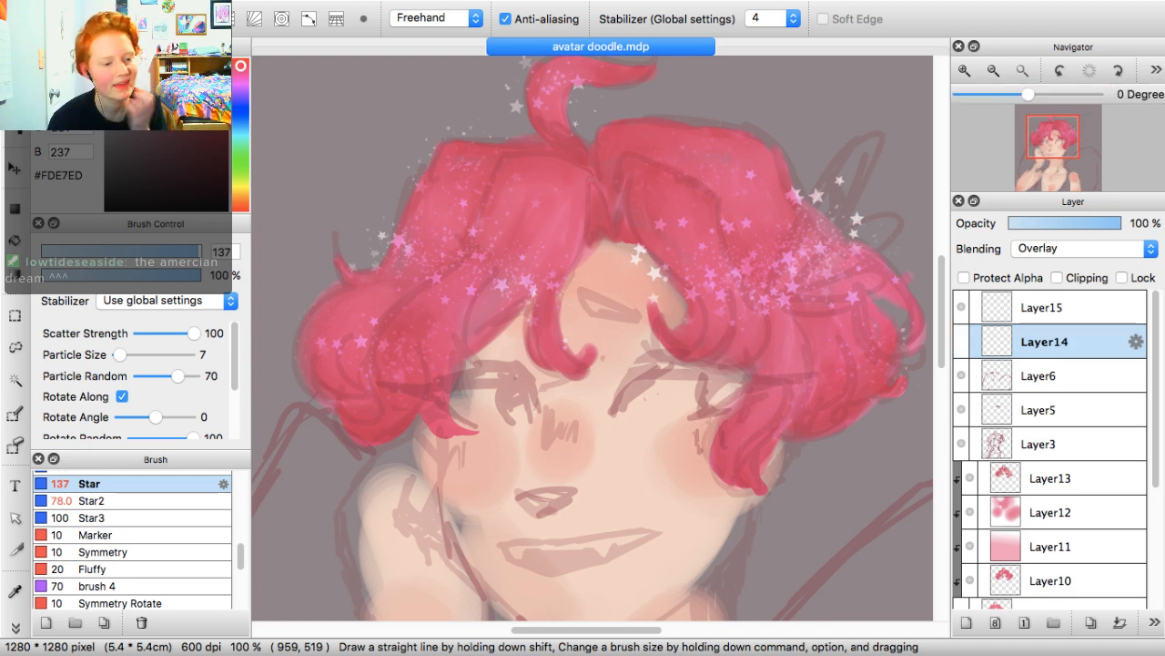
Review the starry hair and the rest of the portrait down to the arms and chest at different magnifications
scroll(591, 337, down, 4)
scroll(592, 337, up, 6)
scroll(591, 338, left, 5)
scroll(592, 338, down, 2)
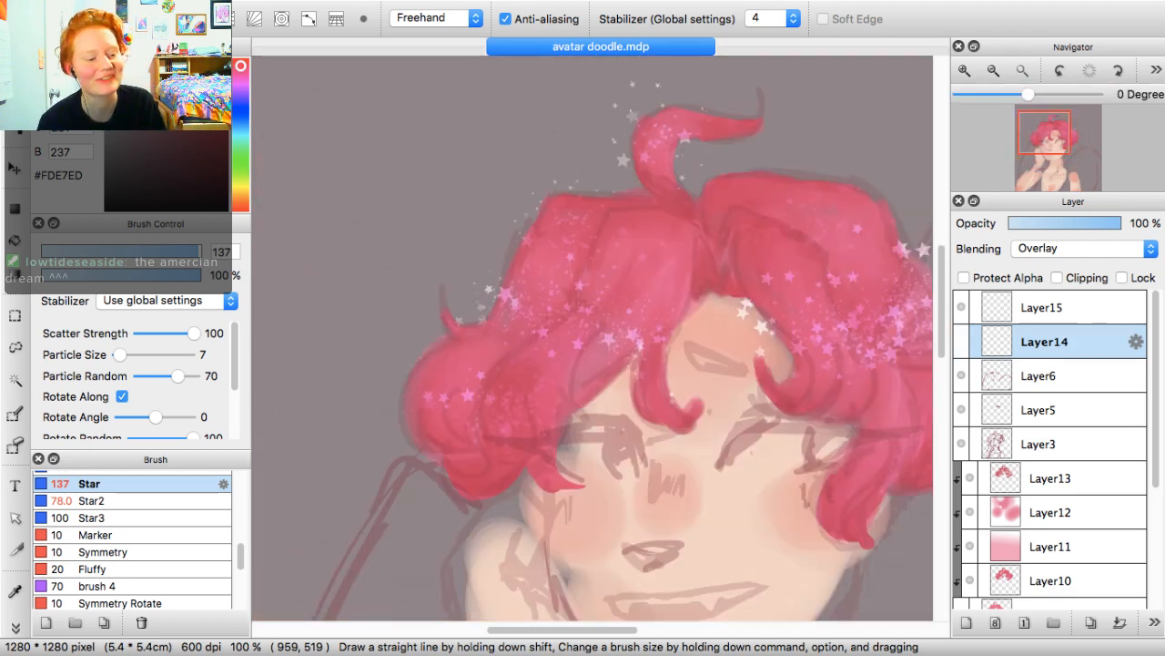
scroll(591, 338, right, 5)
scroll(592, 338, down, 5)
scroll(592, 338, left, 4)
scroll(591, 337, up, 2)
scroll(592, 338, down, 5)
scroll(591, 338, right, 3)
scroll(592, 338, up, 2)
click(993, 70)
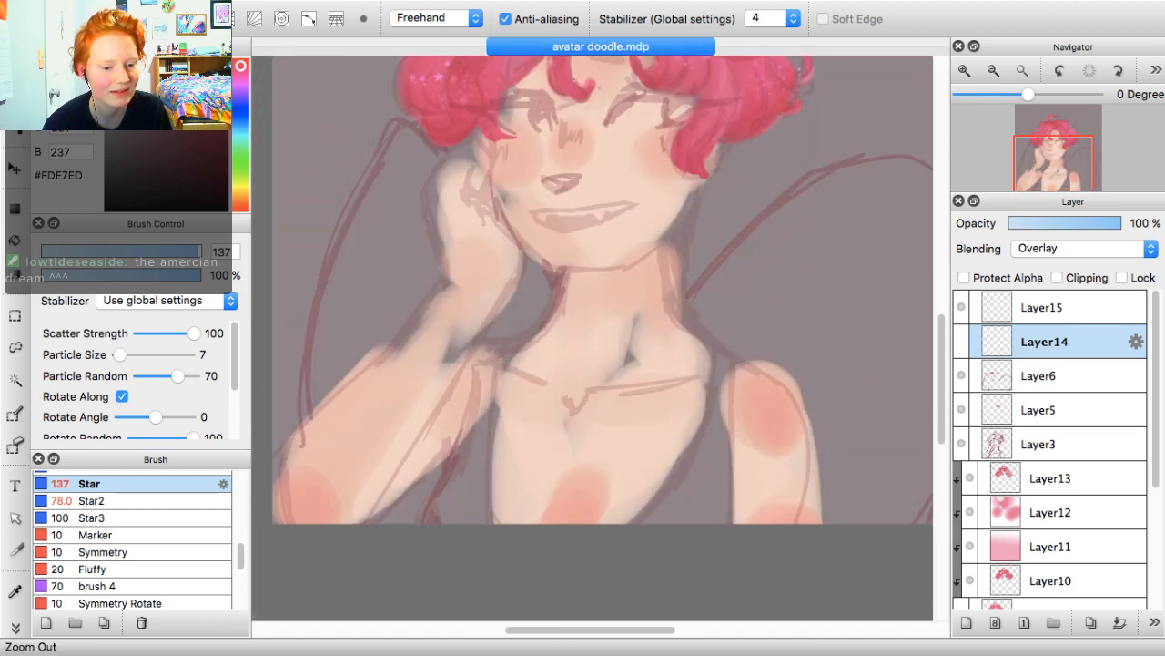
click(993, 71)
scroll(770, 177, up, 5)
scroll(769, 176, down, 3)
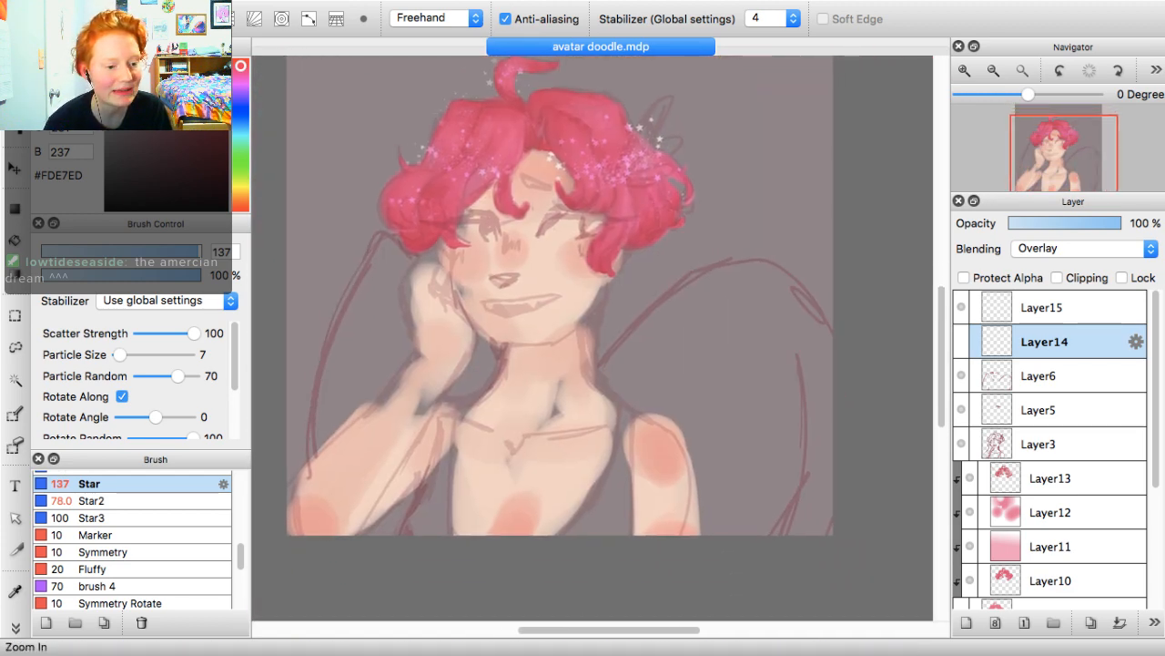
click(964, 70)
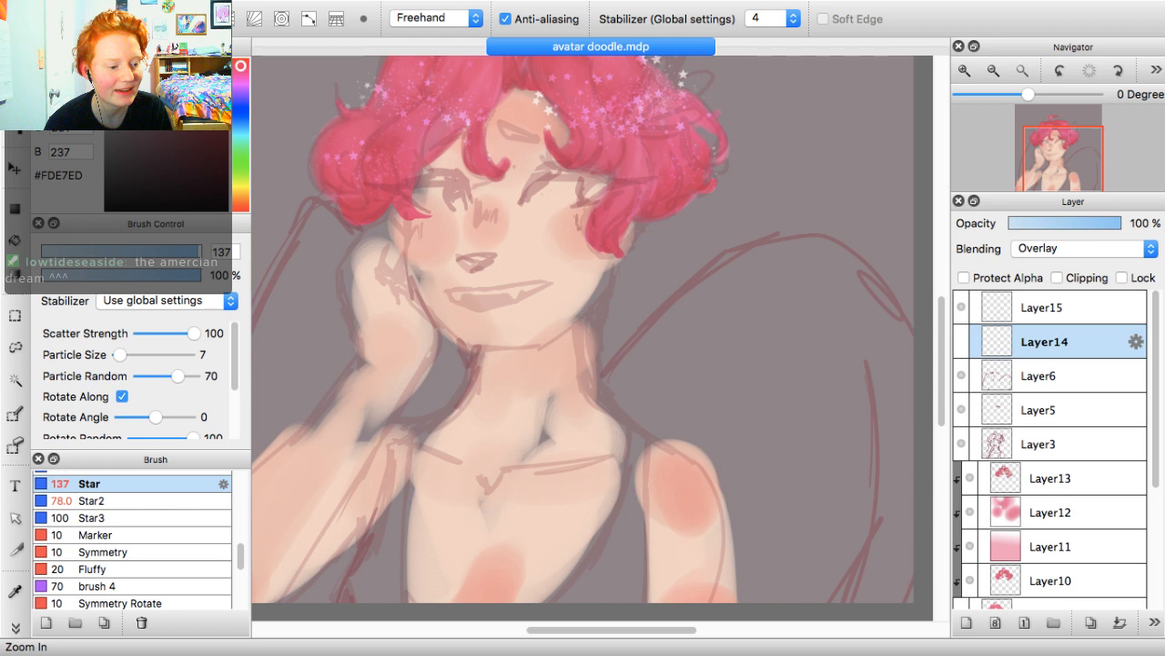
scroll(731, 169, left, 4)
scroll(731, 168, down, 2)
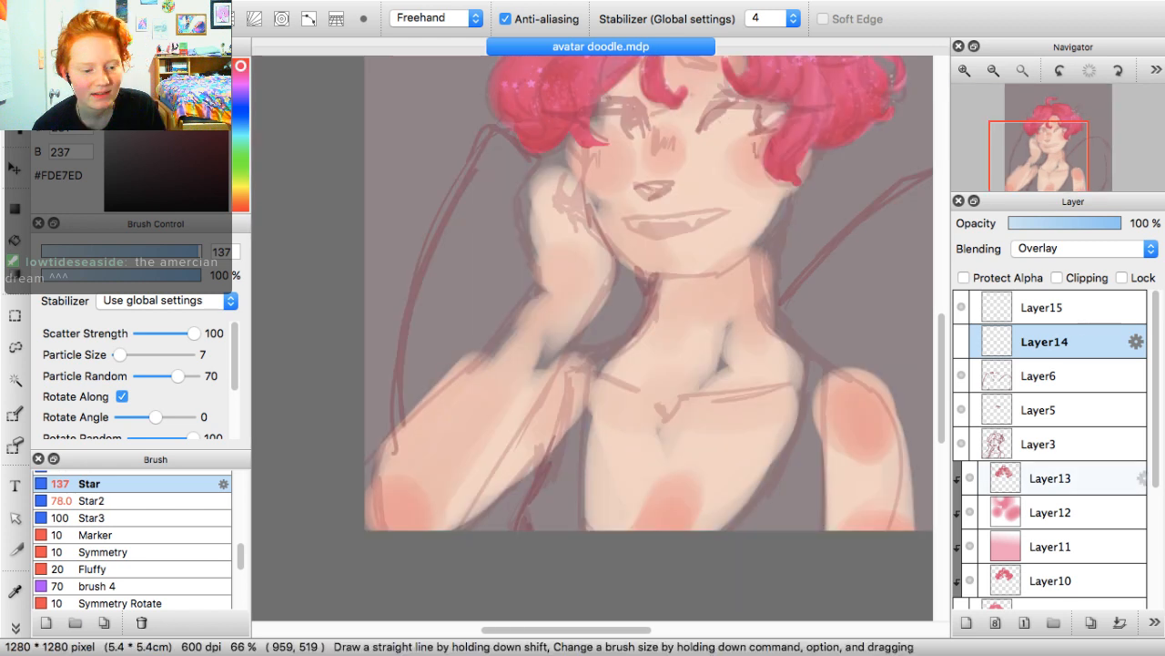
Select the skin layer, Layer7, and sample the light skin tone #F6D2C1 from the arm
scroll(1047, 476, down, 5)
click(1047, 456)
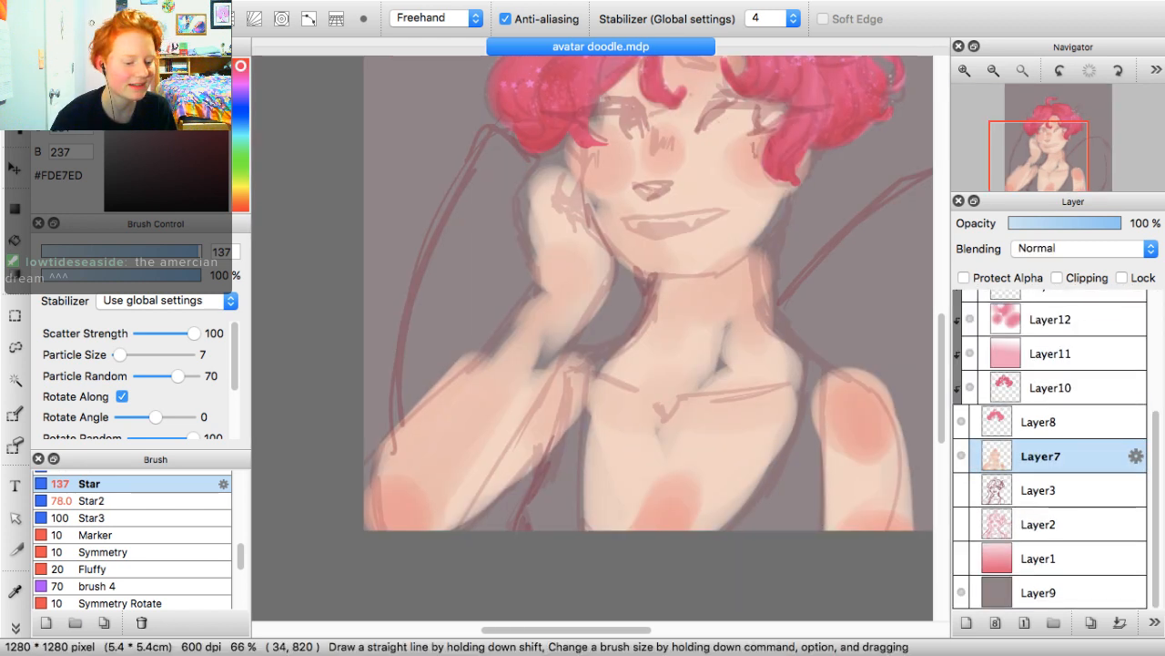
key(i)
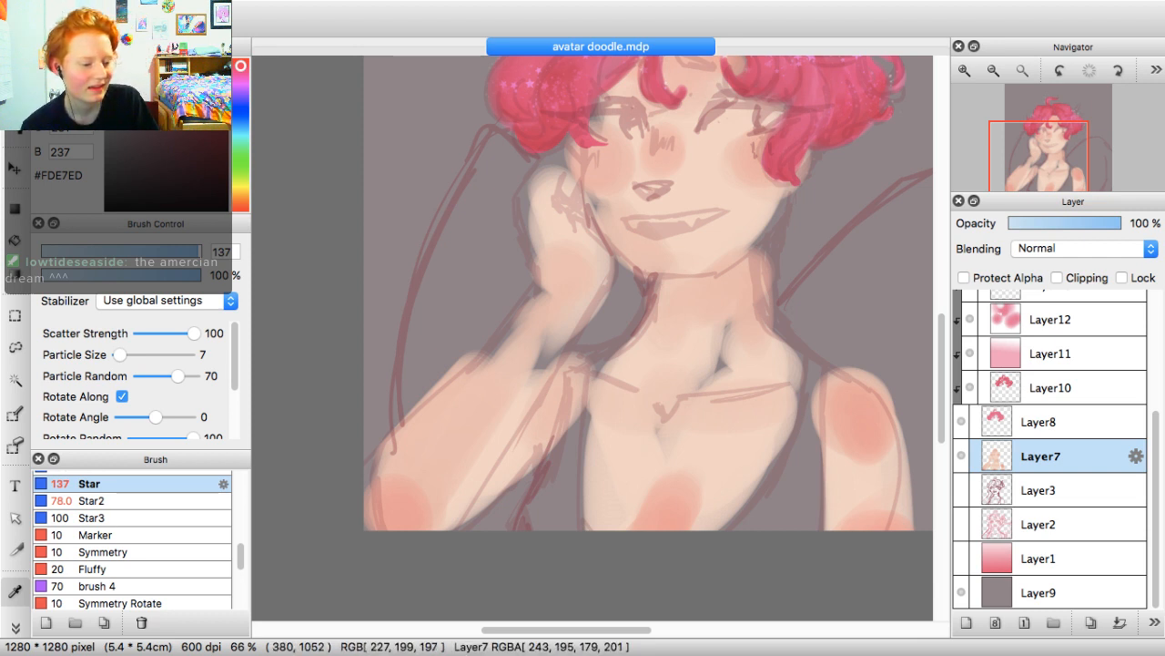
click(472, 484)
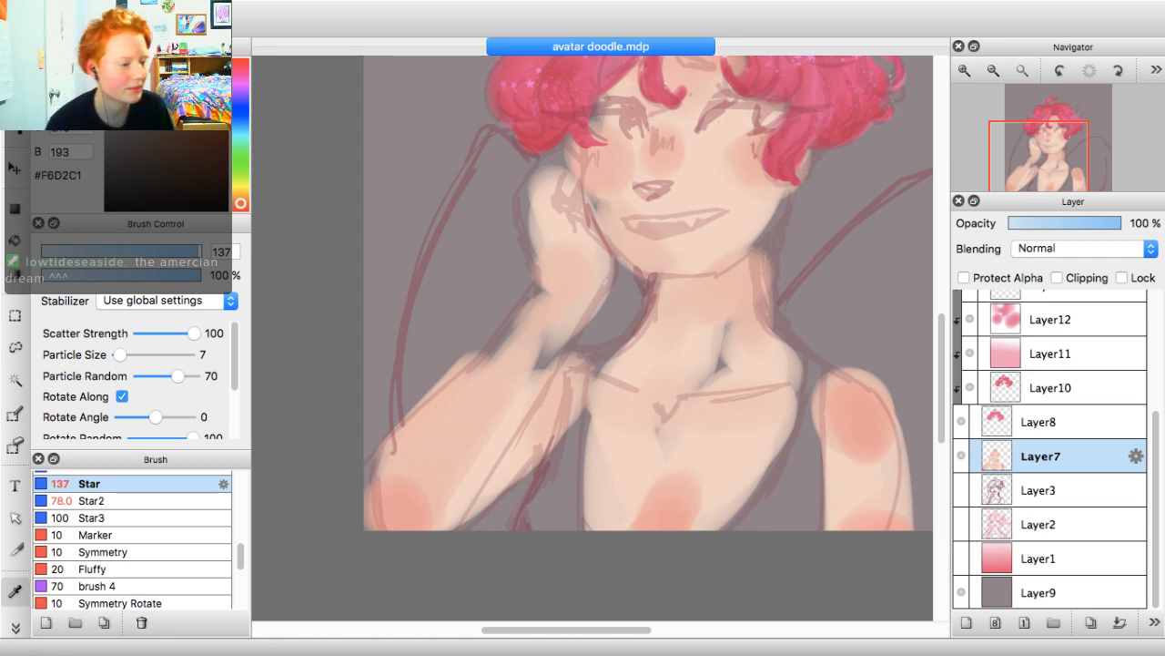
Return to the brush, undo the stray Star stroke on the forearm and switch to the Pen at size 5.4
key(b)
drag(514, 332, 442, 373)
key(super+z)
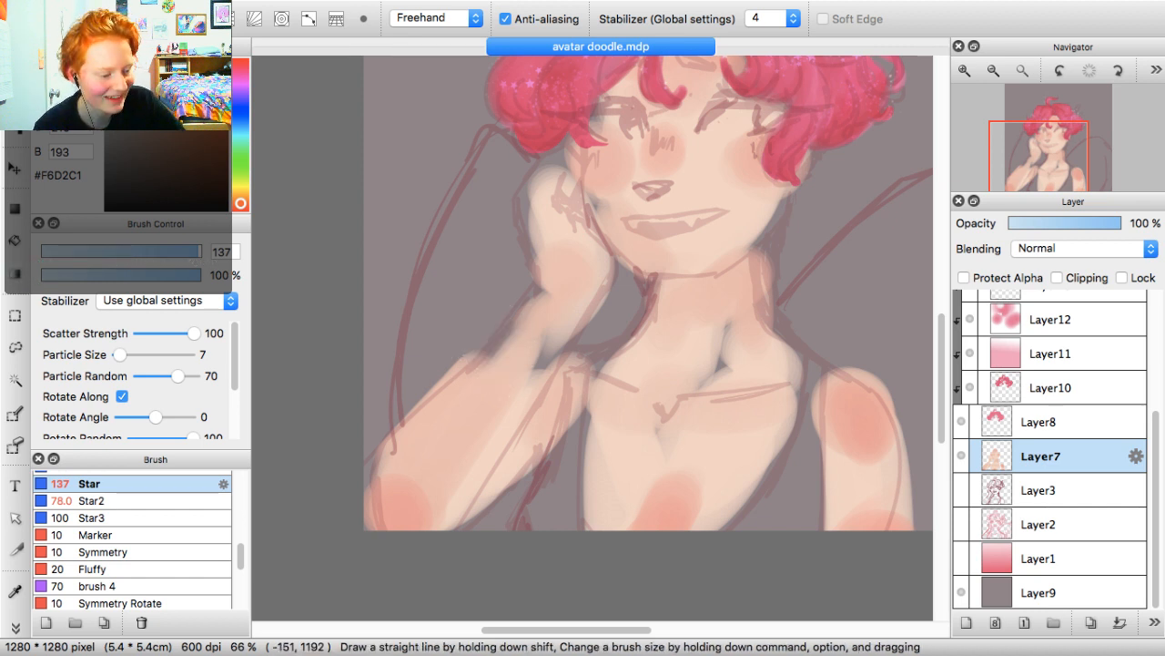
scroll(132, 537, up, 15)
click(89, 513)
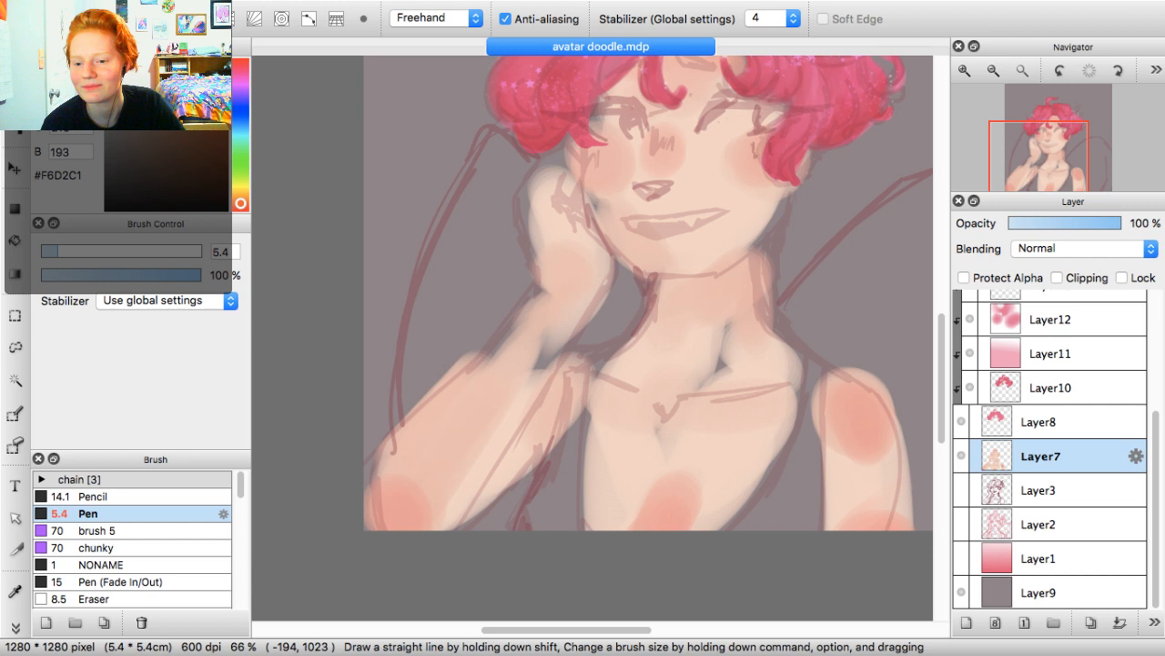
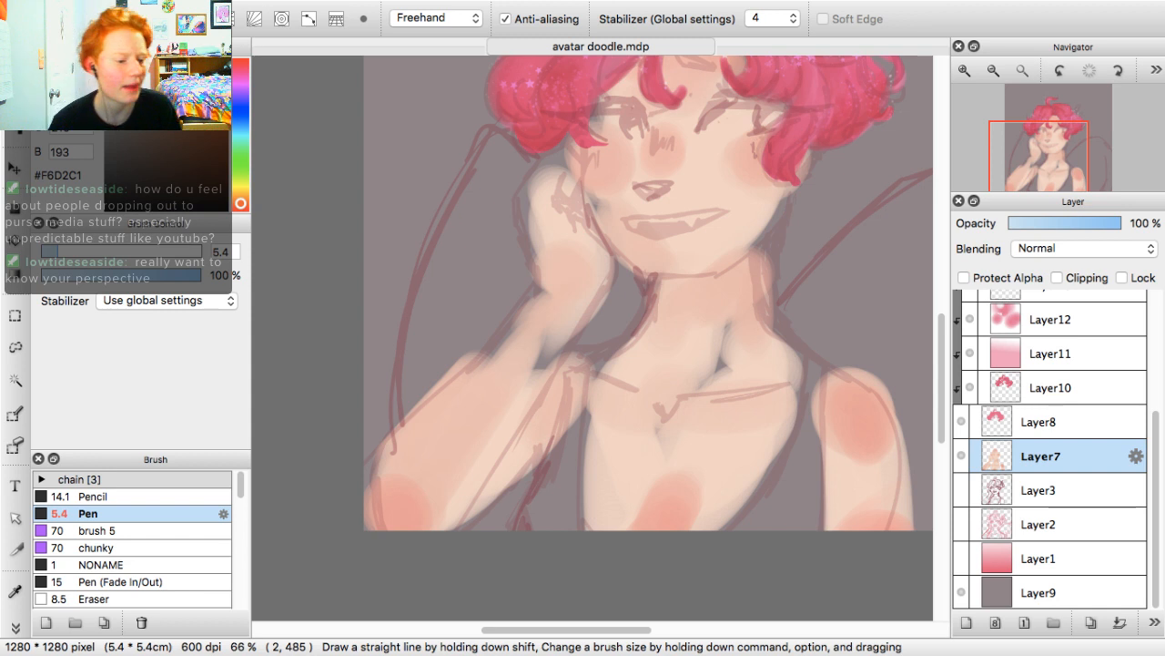
Draw thin light skin strokes along the raised forearm below the wrist, undoing the first one
click(501, 350)
drag(480, 373, 517, 330)
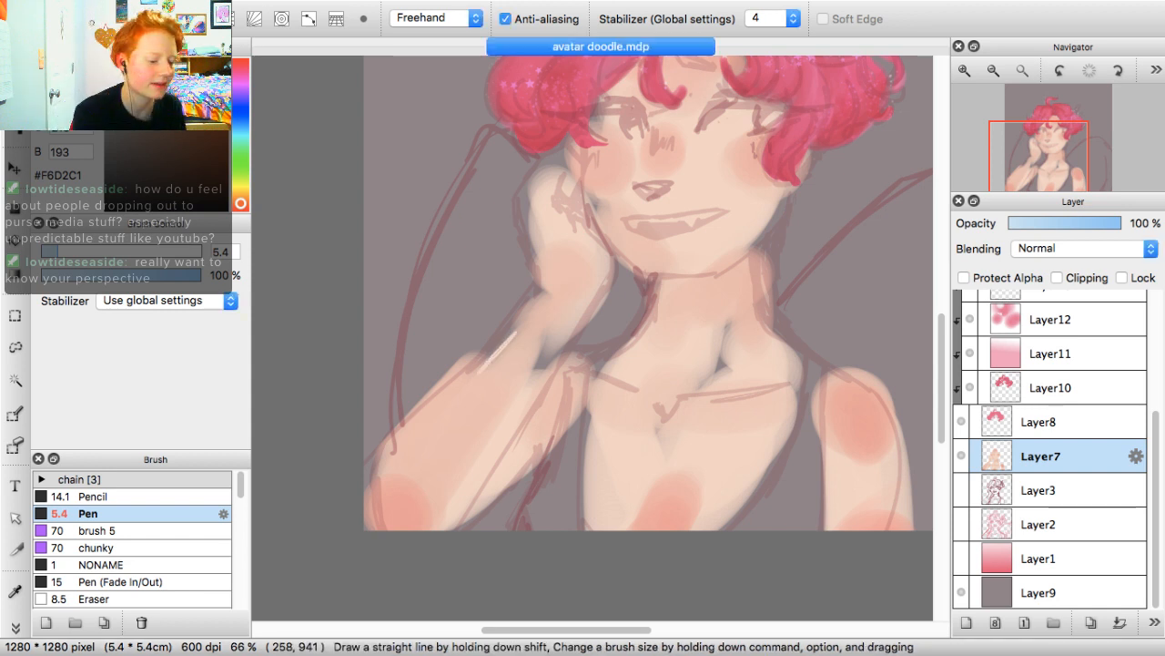
key(super+z)
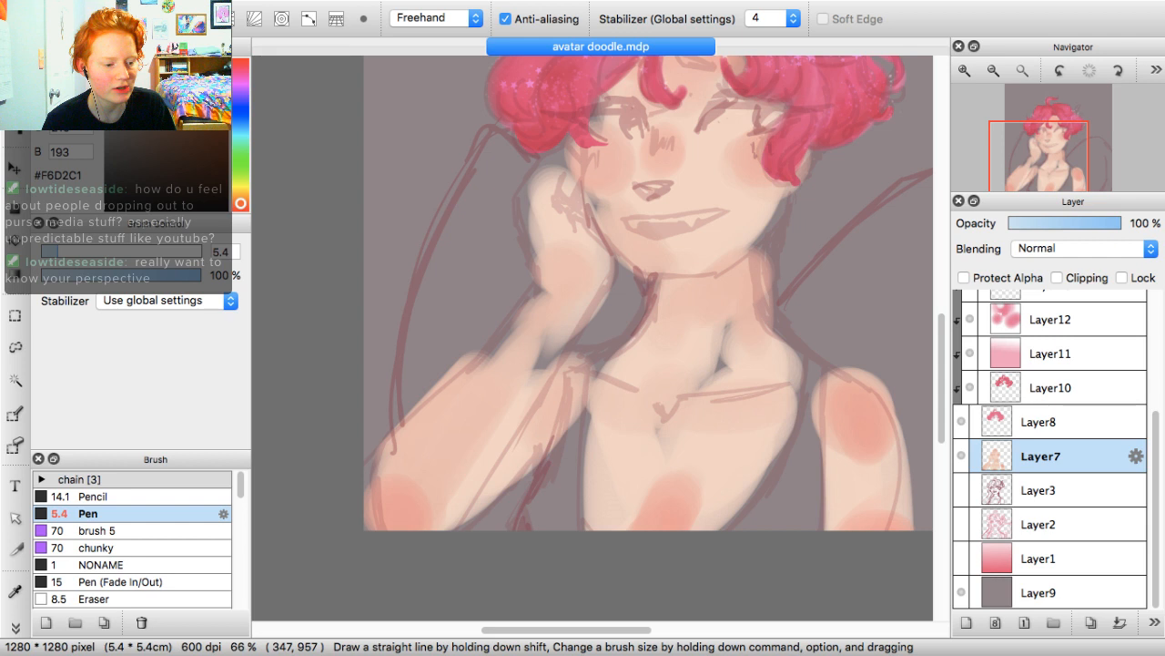
drag(584, 318, 540, 382)
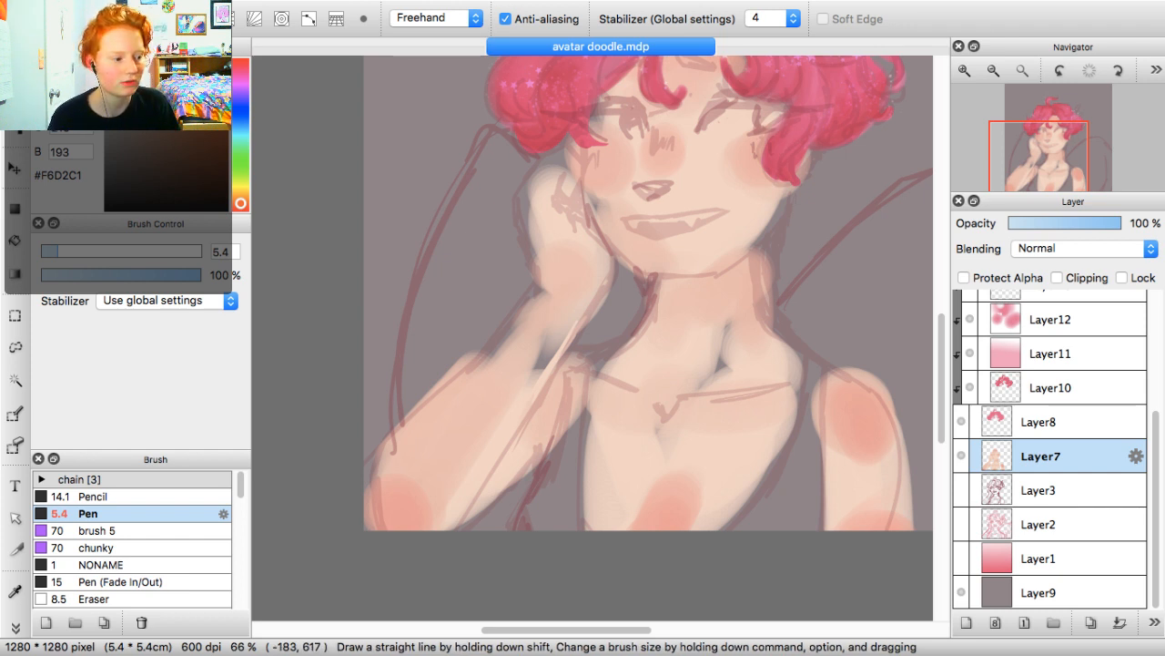
Enlarge the Pen to about 20.4 and paint light skin strokes over the wrist and upper forearm
click(107, 252)
mouse_move(527, 295)
mouse_down()
mouse_move(526, 350)
mouse_move(561, 342)
mouse_move(538, 375)
mouse_up()
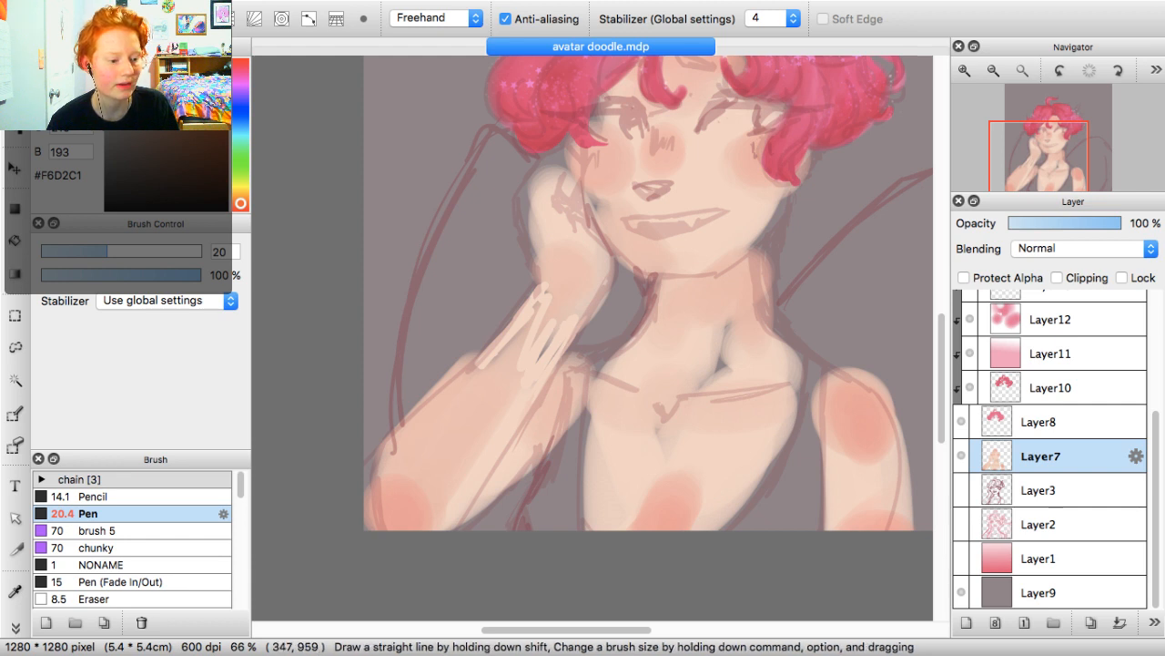
mouse_move(572, 295)
mouse_down()
mouse_move(542, 346)
mouse_move(595, 296)
mouse_up()
Paint light skin strokes along the right edge of the neck from the jaw down to the shoulder
mouse_move(756, 257)
mouse_down()
mouse_move(764, 319)
mouse_move(799, 356)
mouse_up()
mouse_move(763, 297)
mouse_down()
mouse_move(752, 329)
mouse_move(798, 362)
mouse_move(796, 405)
mouse_move(801, 351)
mouse_move(768, 295)
mouse_up()
drag(752, 253, 741, 271)
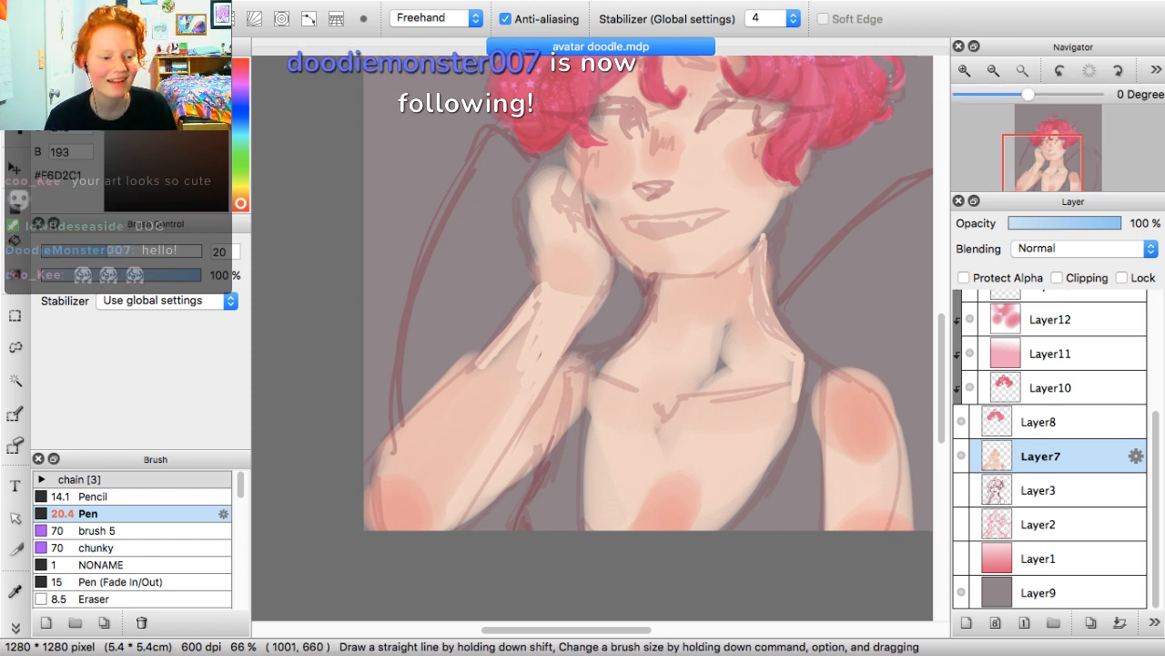
Paint light pink #F6BCBB Pen patches on the wrist, hand, base of the neck and outer shoulder
drag(1043, 167, 1052, 168)
drag(222, 155, 226, 149)
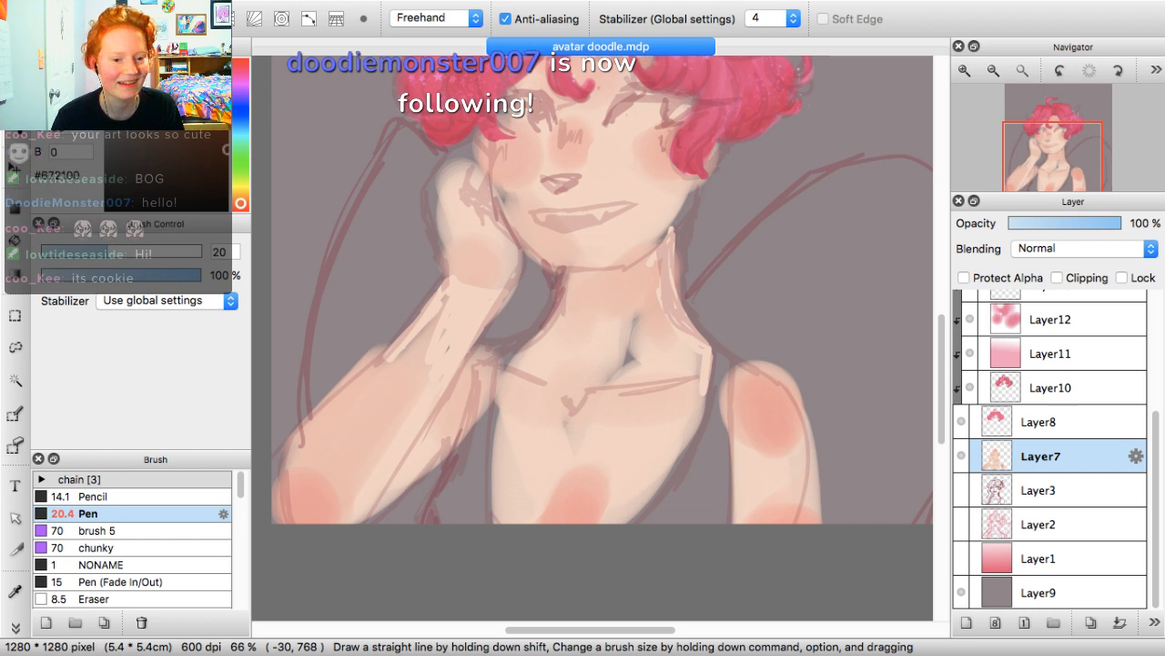
key(x)
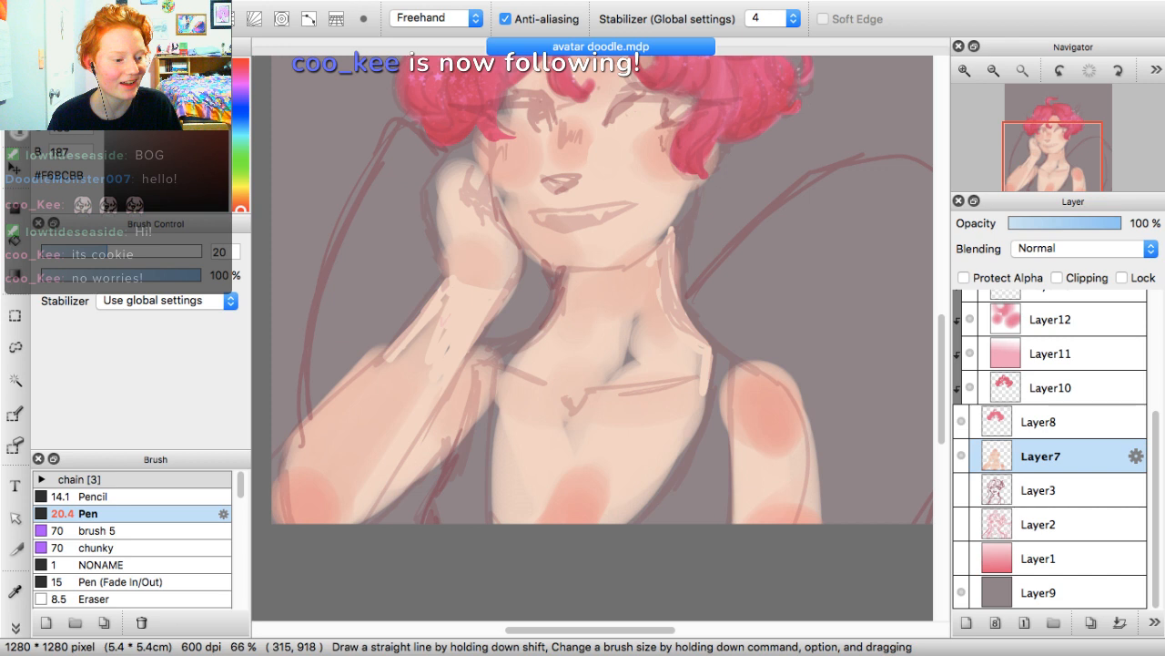
drag(452, 282, 432, 324)
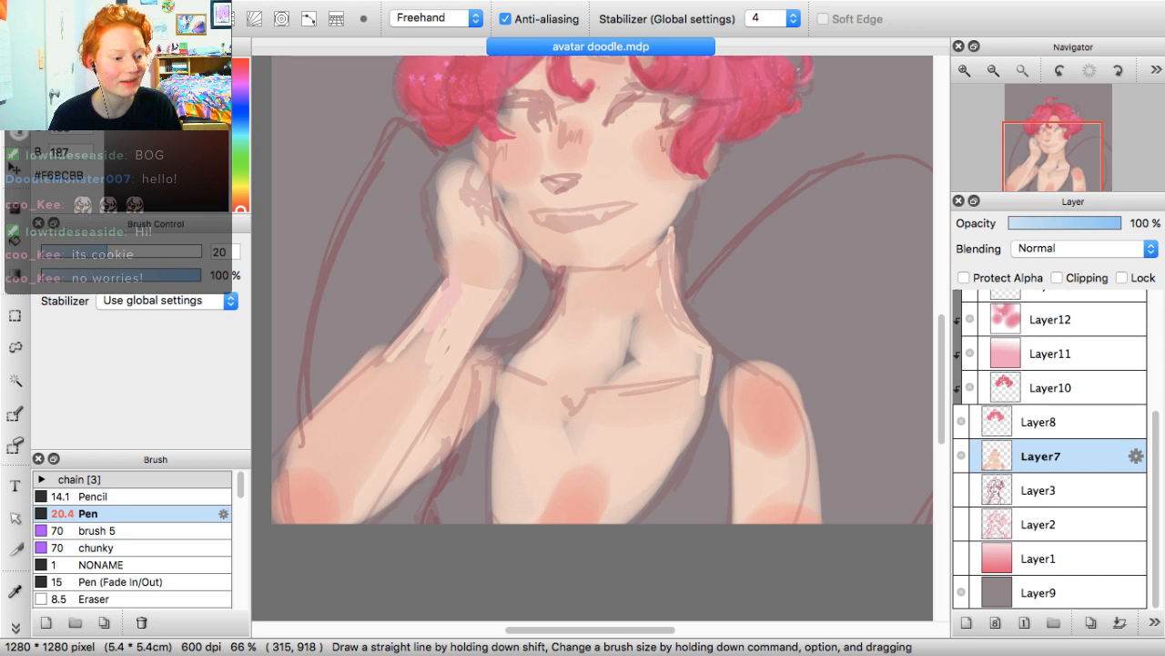
mouse_move(438, 209)
mouse_down()
mouse_move(436, 181)
mouse_move(460, 189)
mouse_up()
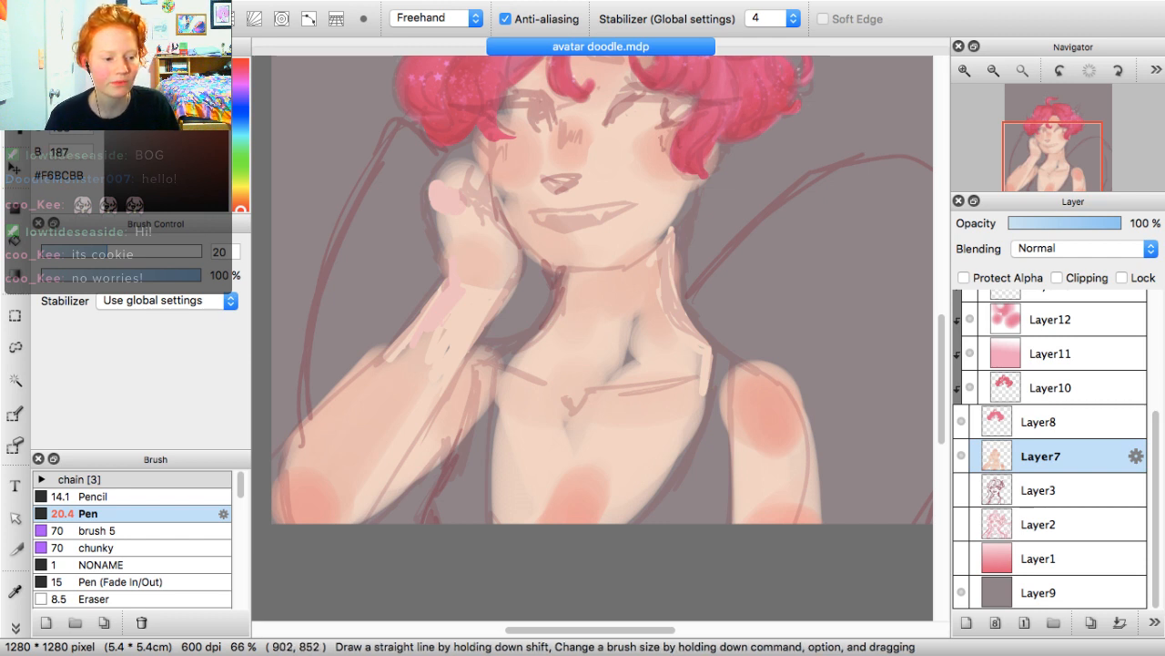
mouse_move(628, 353)
mouse_down()
mouse_move(625, 373)
mouse_move(637, 373)
mouse_move(627, 372)
mouse_up()
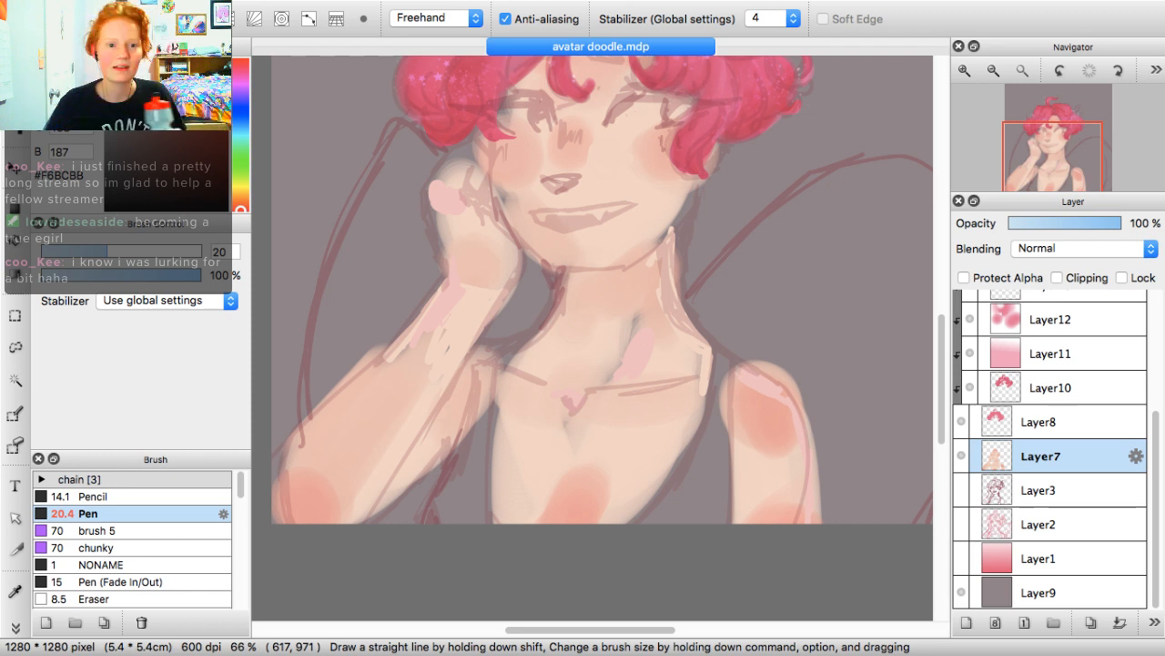
key(super+Tab)
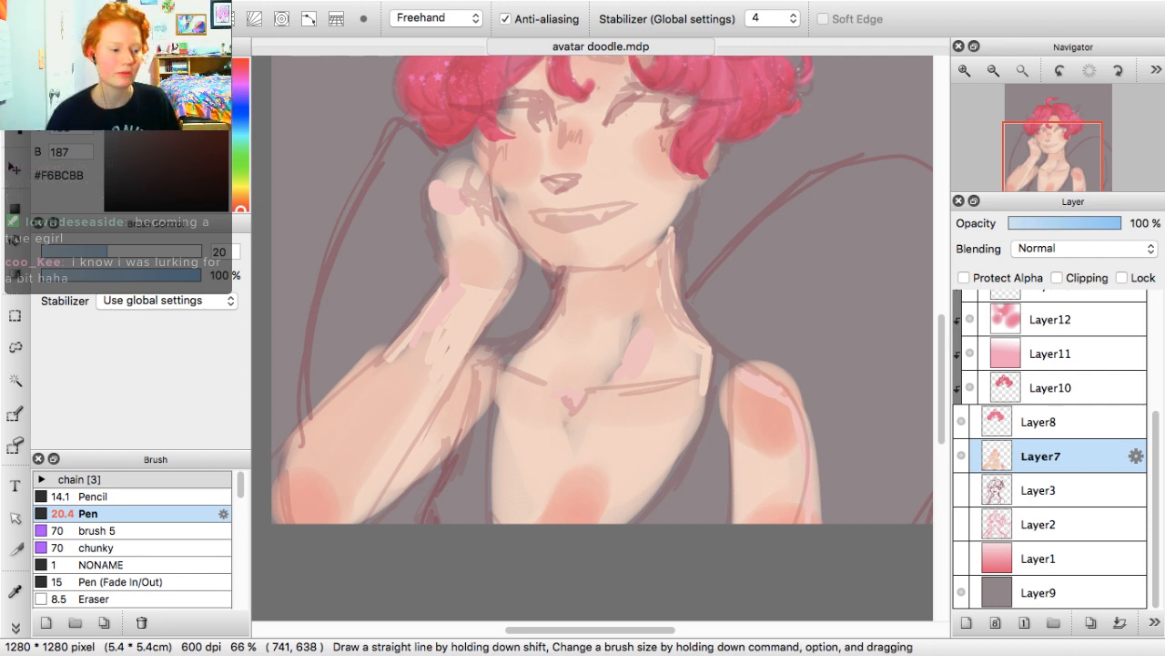
key(super+Tab)
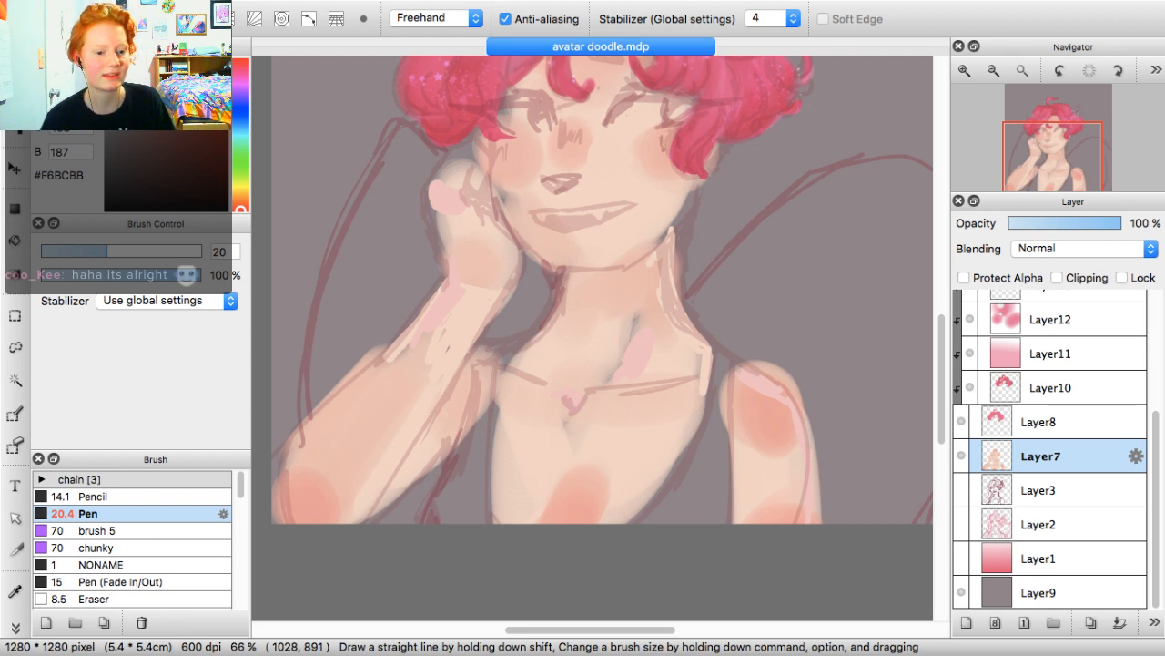
Pick the salmon red #E67875 and paint a solid cast shadow across the neck under the jaw
drag(133, 64, 150, 62)
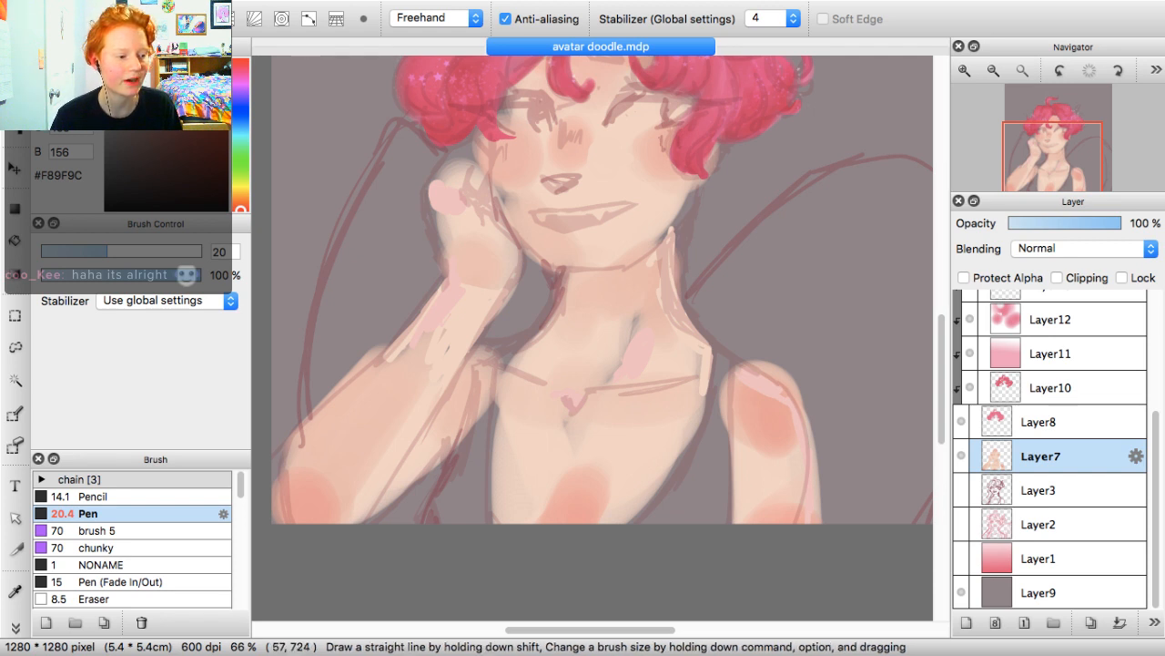
click(241, 203)
click(151, 66)
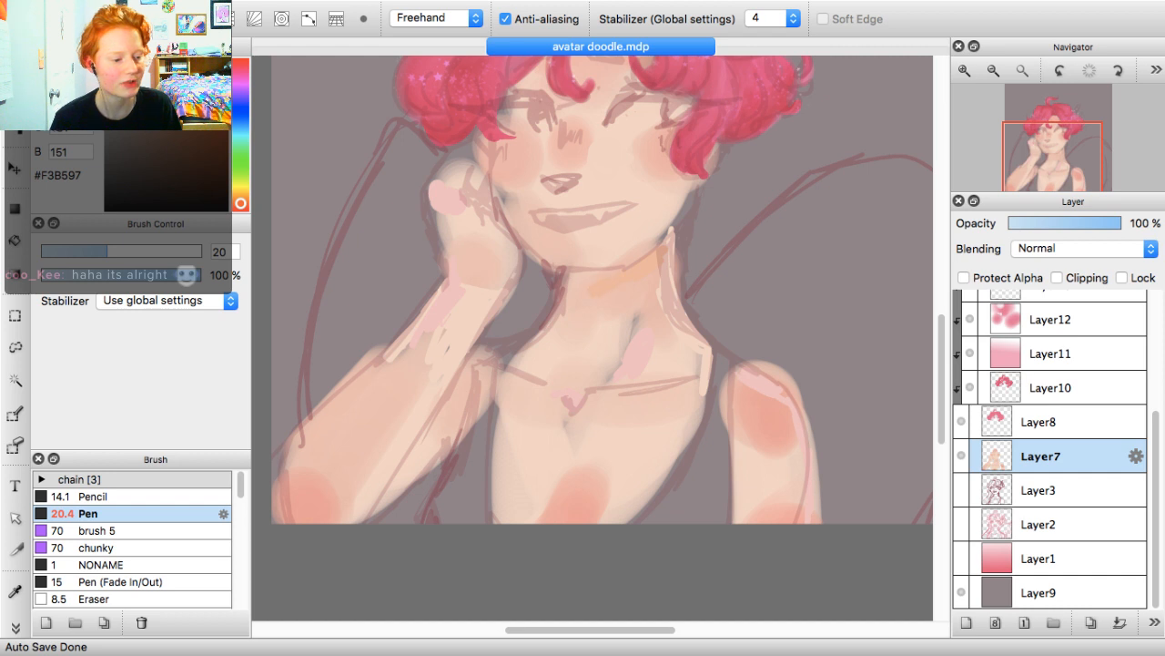
click(240, 210)
click(157, 68)
click(165, 73)
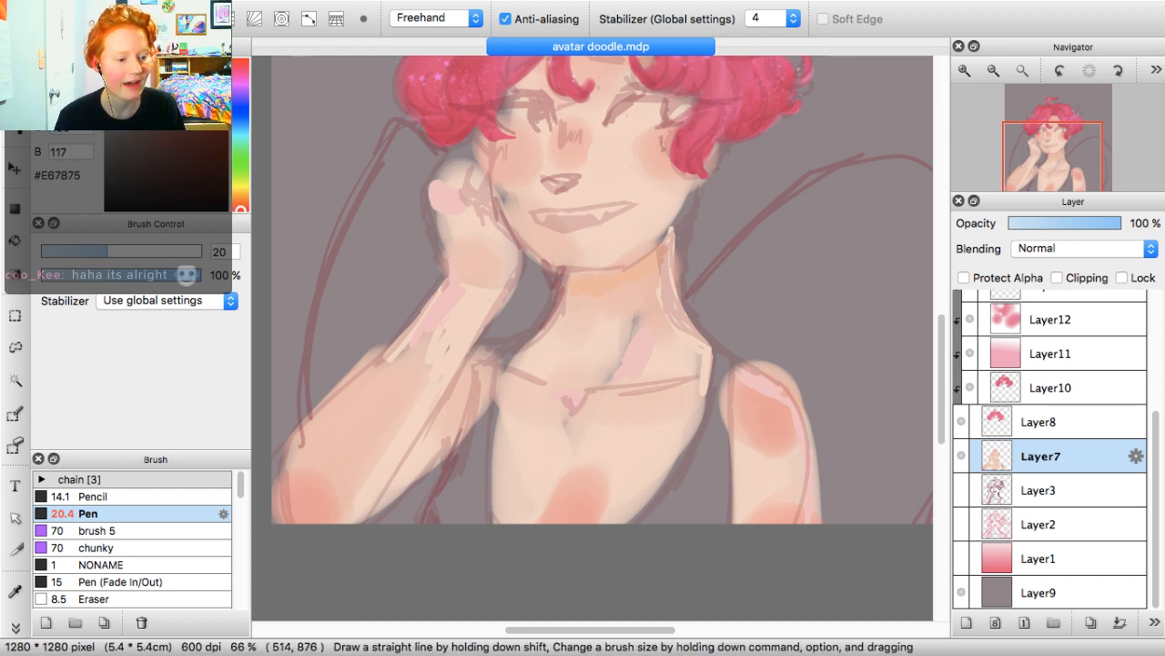
mouse_move(548, 273)
mouse_down()
mouse_move(617, 274)
mouse_move(658, 253)
mouse_up()
mouse_move(565, 296)
mouse_down()
mouse_move(587, 286)
mouse_move(546, 326)
mouse_move(654, 261)
mouse_up()
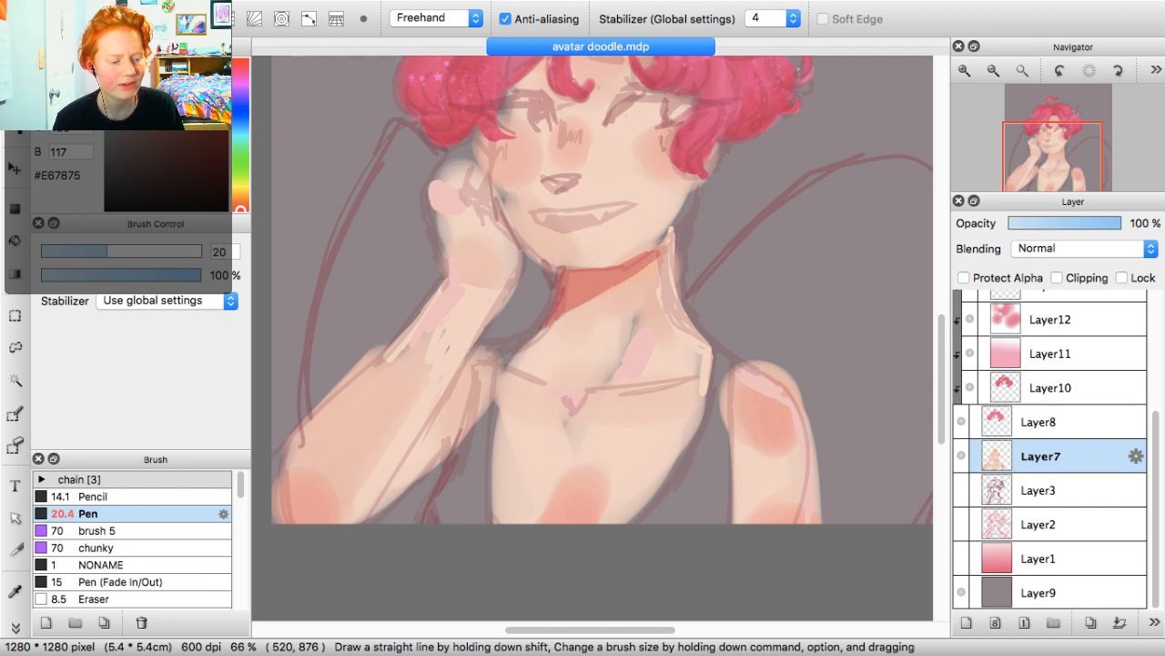
drag(575, 315, 621, 284)
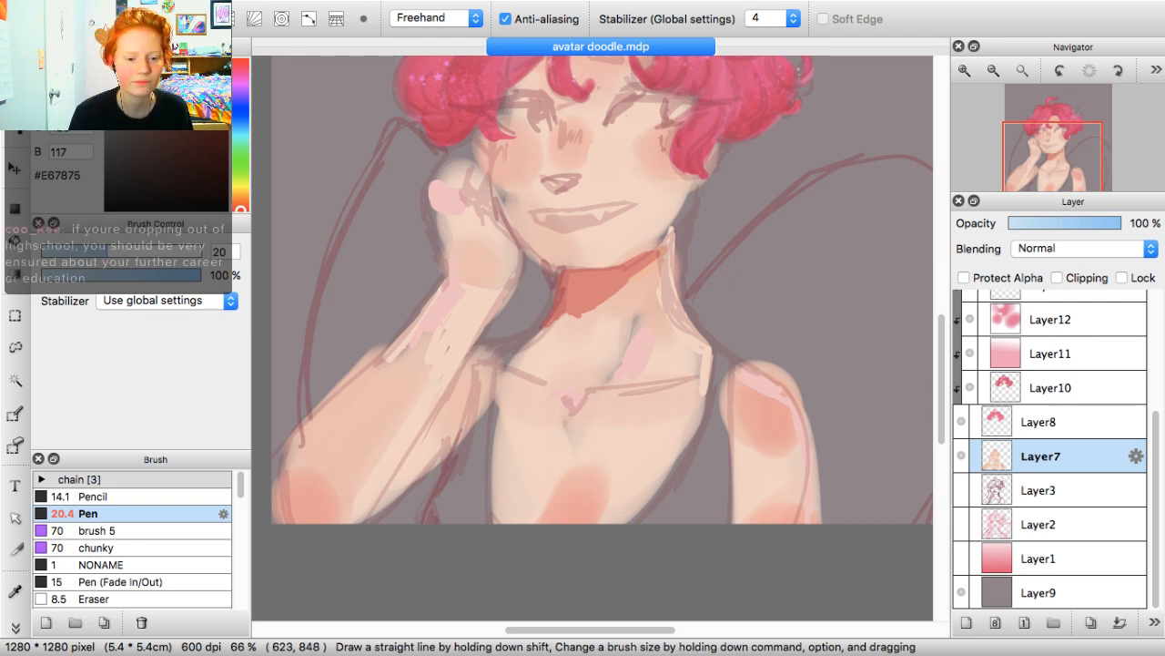
drag(562, 312, 602, 302)
Paint salmon red shadow strokes along the collarbones and the hollow of the throat, undoing the first stroke
mouse_move(514, 359)
mouse_down()
mouse_move(533, 374)
mouse_move(492, 349)
mouse_move(560, 407)
mouse_move(507, 371)
mouse_up()
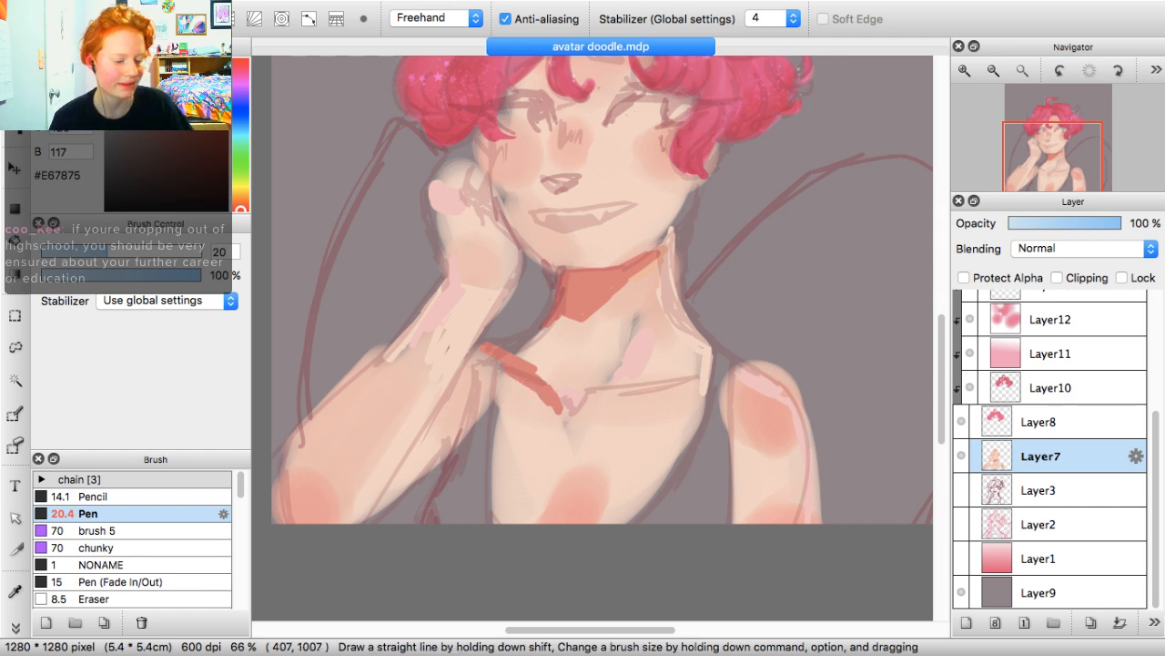
key(super+z)
mouse_move(498, 382)
mouse_down()
mouse_move(532, 400)
mouse_move(520, 406)
mouse_move(550, 413)
mouse_up()
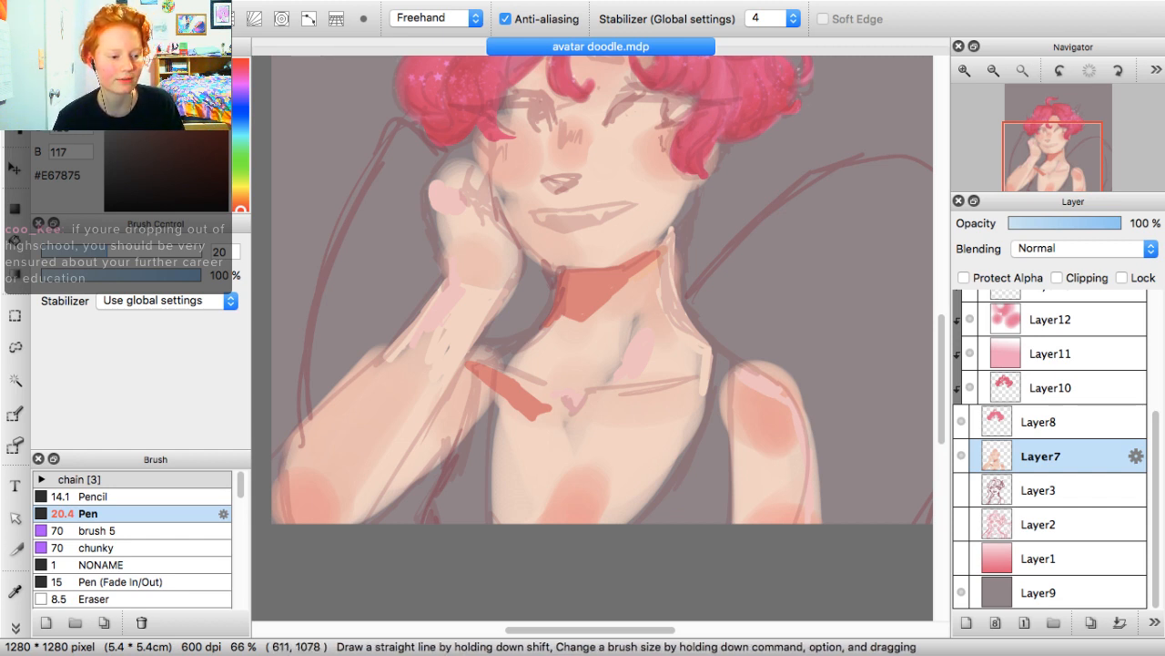
click(567, 390)
drag(566, 401, 584, 348)
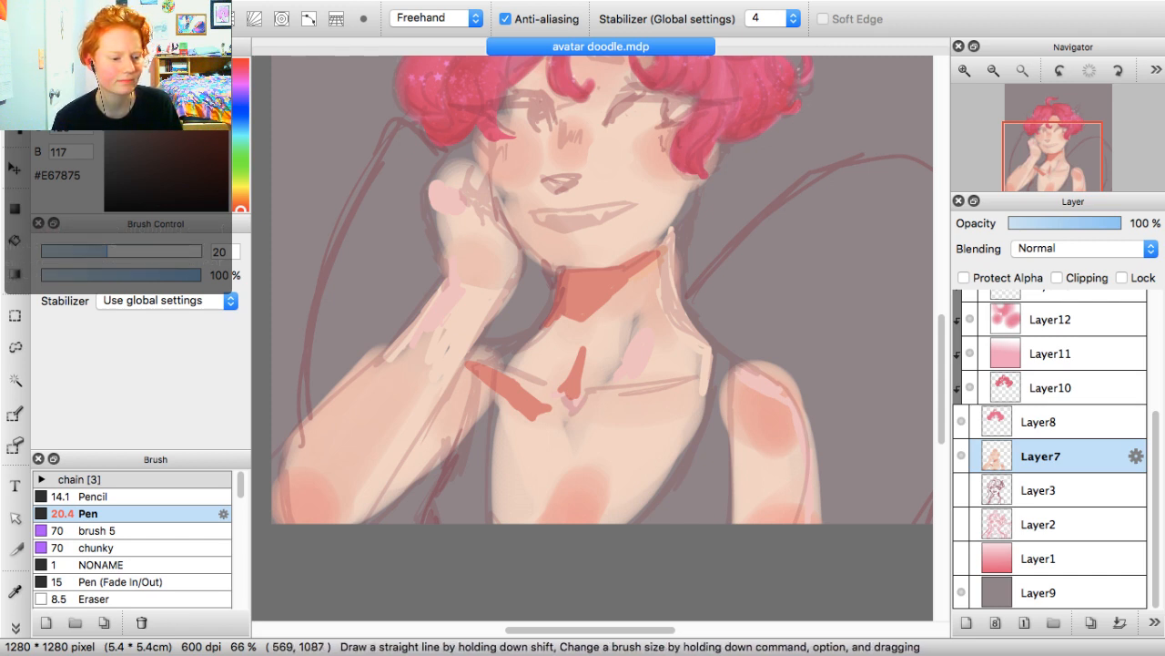
drag(598, 403, 588, 421)
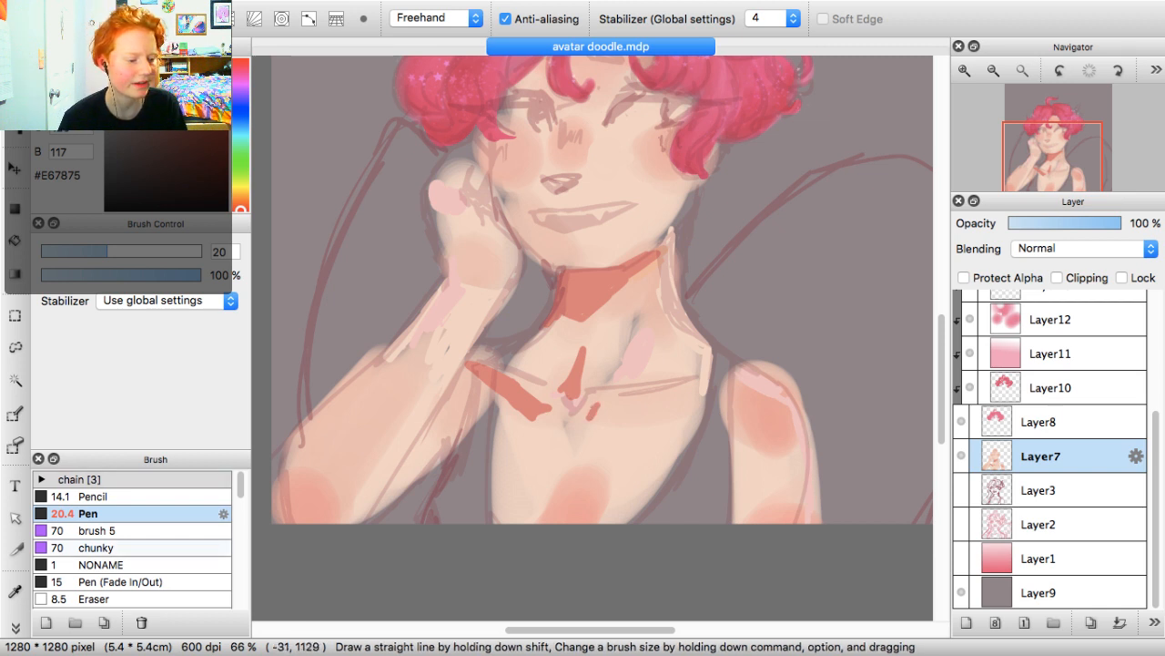
Switch to the Watercolor brush, enlarge it to 21.7 and blend salmon shading over the collarbone, neck, hand and forearm
scroll(133, 539, down, 5)
click(106, 532)
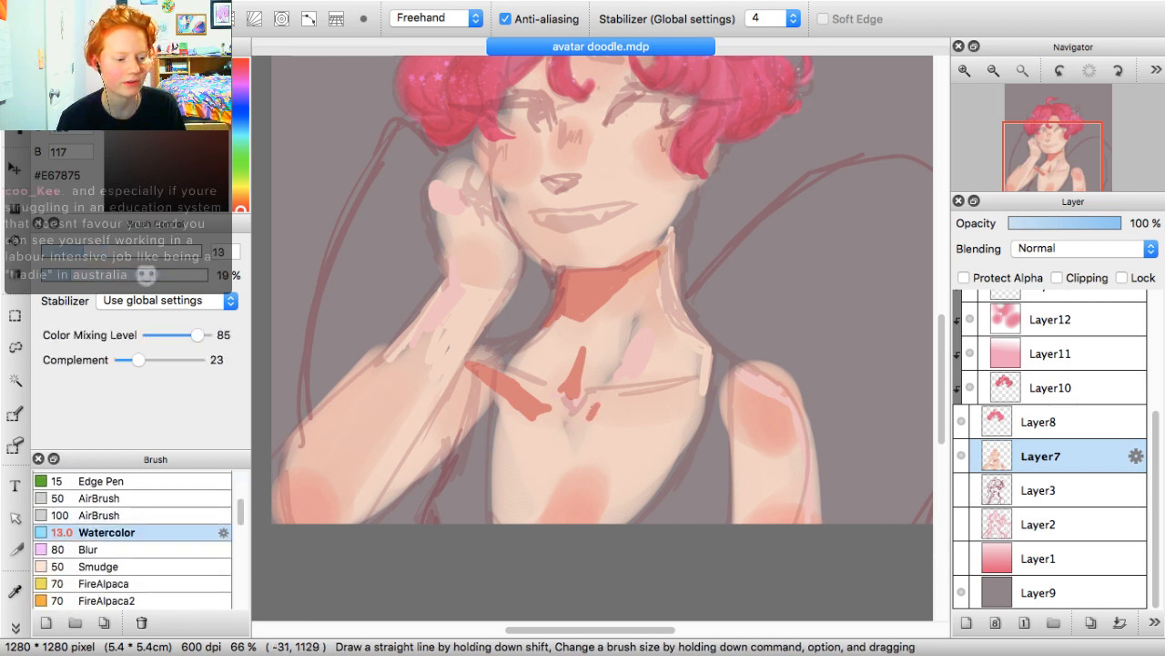
drag(594, 418, 630, 401)
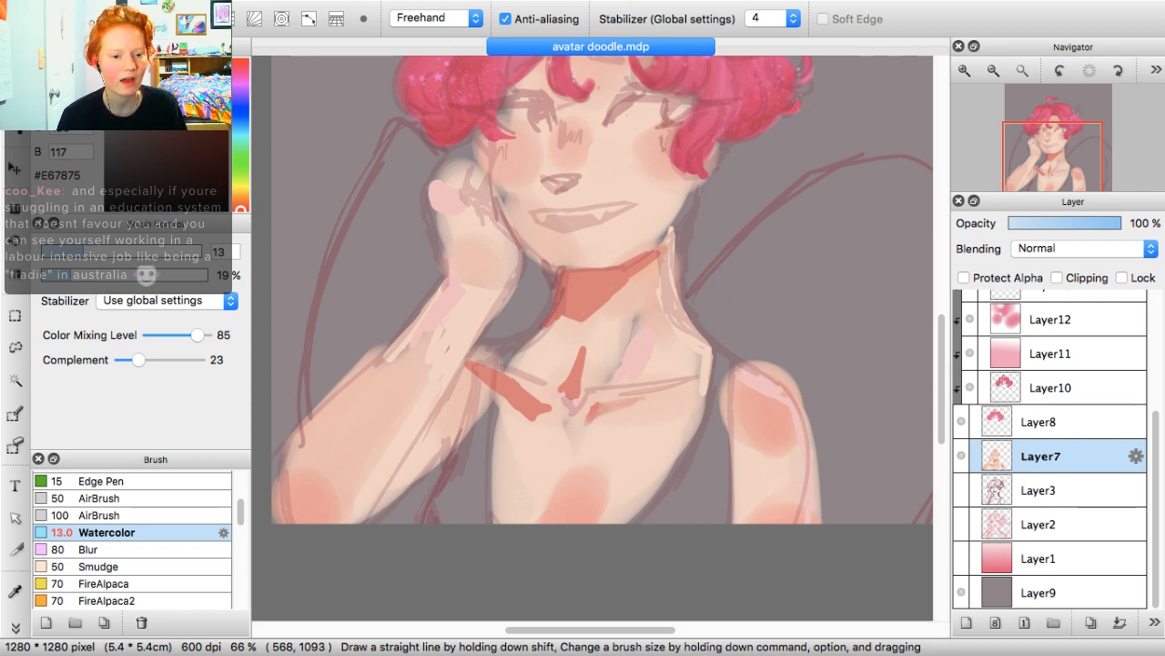
drag(84, 251, 113, 251)
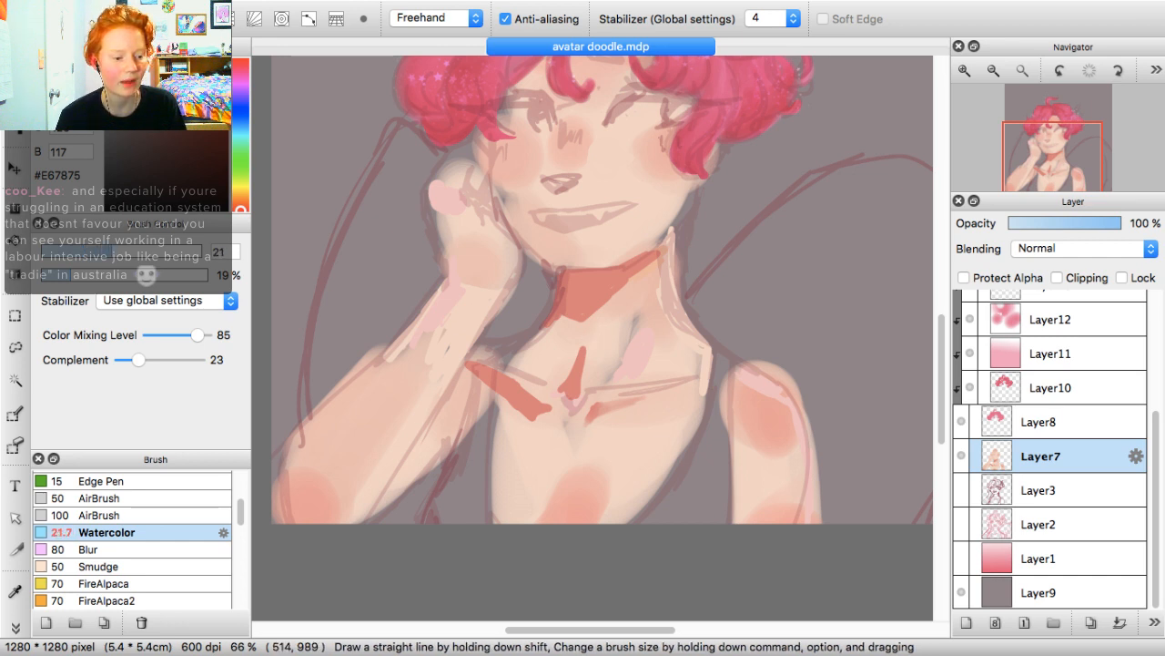
mouse_move(603, 415)
mouse_down()
mouse_move(670, 402)
mouse_move(577, 424)
mouse_up()
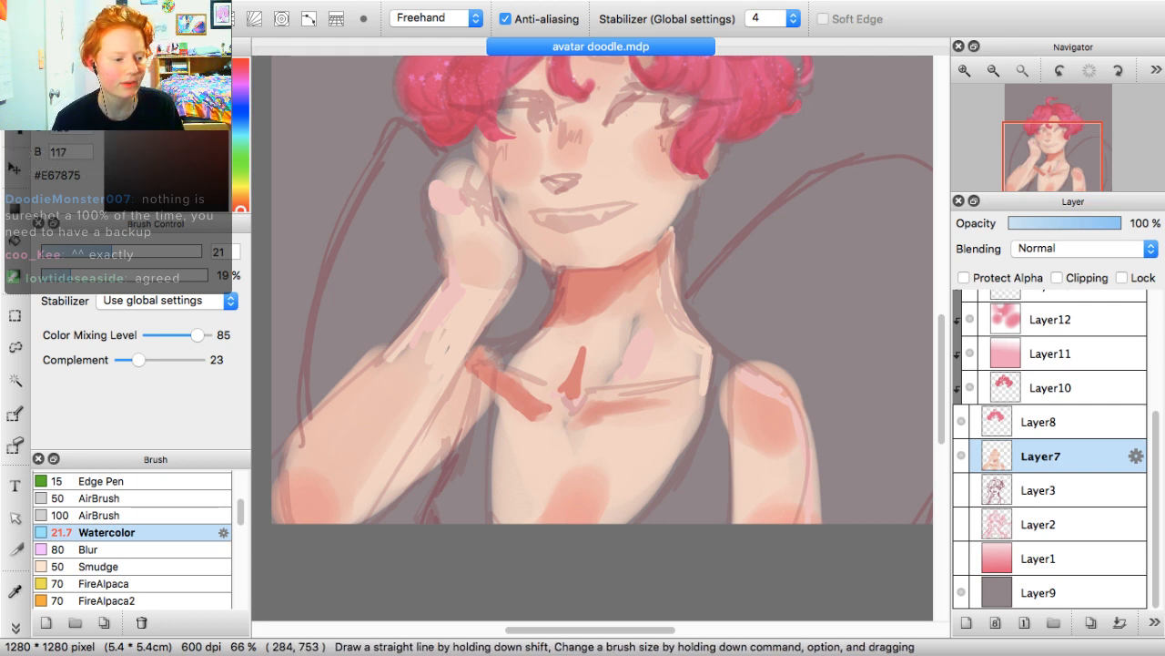
drag(440, 206, 451, 288)
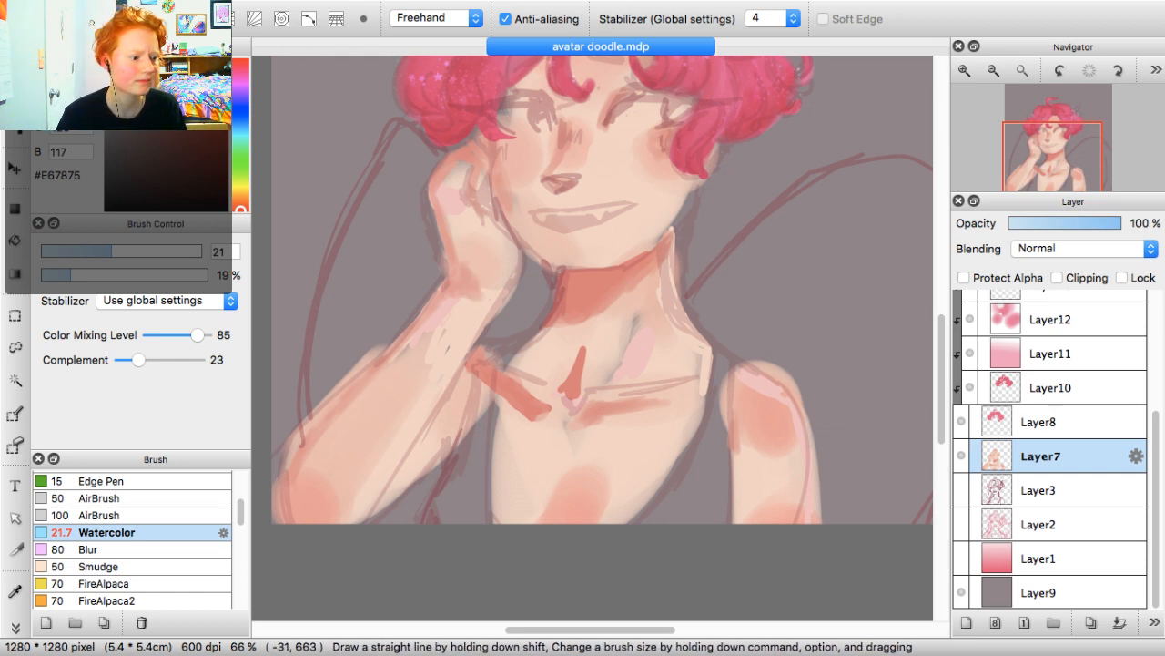
Sample the light skin tone #F7D3C2 and blend it over the throat mark, pink neck patch and neck edge
drag(592, 338, 589, 339)
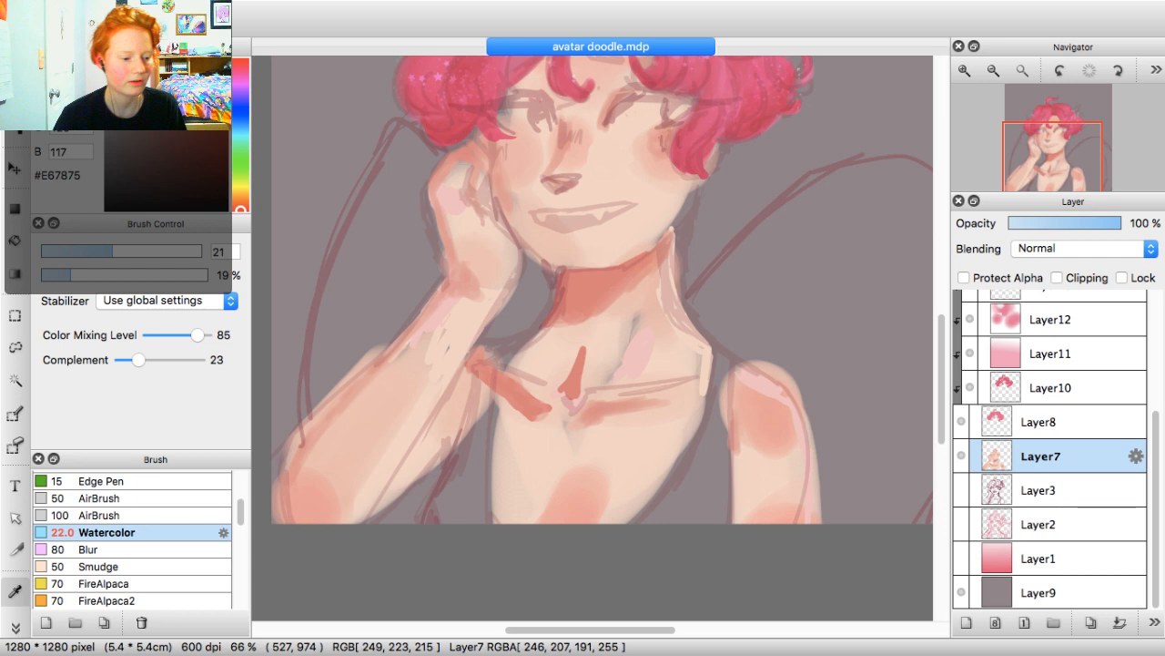
alt+click(571, 351)
mouse_move(572, 387)
mouse_down()
mouse_move(577, 348)
mouse_move(570, 396)
mouse_move(581, 353)
mouse_move(587, 375)
mouse_move(622, 350)
mouse_move(641, 312)
mouse_up()
drag(709, 348, 700, 383)
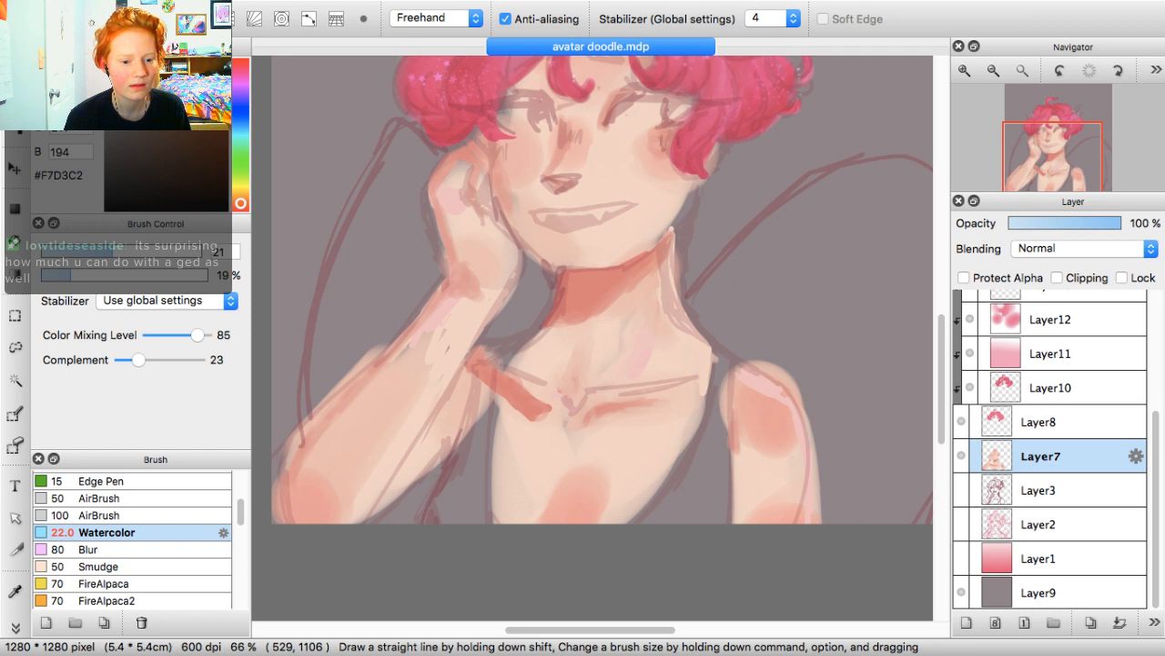
Enlarge the Watercolor brush to 43.3, erase the lowered arm's outer shoulder edge and blend skin onto the opposite shoulder slope
click(123, 252)
drag(123, 252, 152, 252)
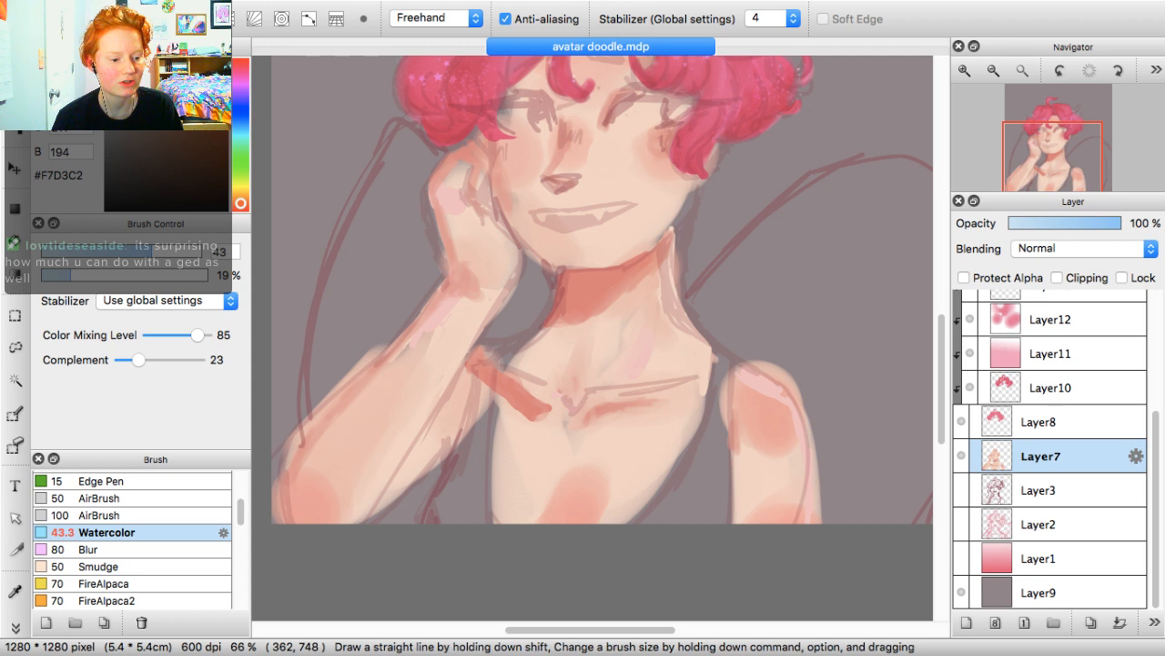
key(e)
drag(746, 357, 802, 395)
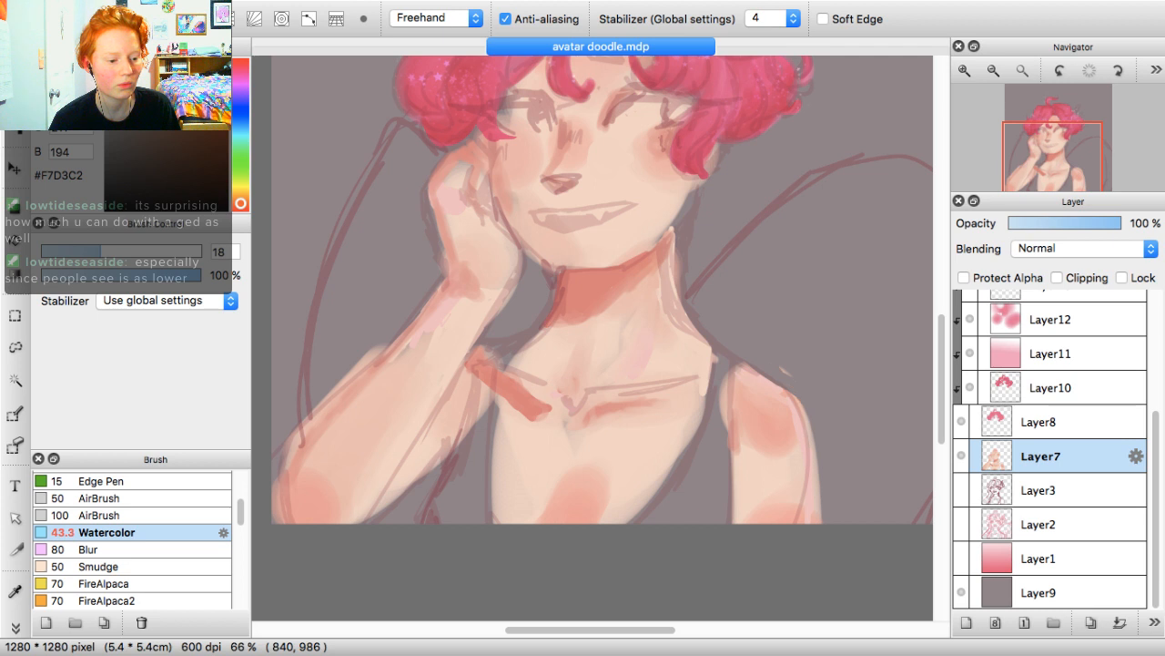
drag(780, 354, 818, 455)
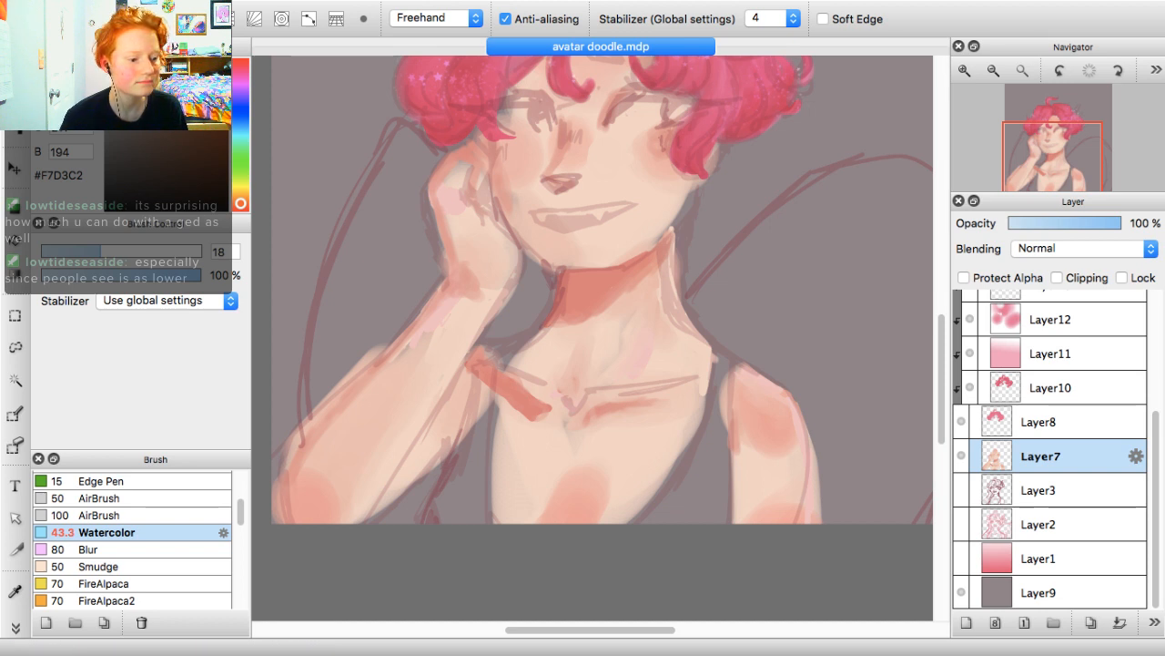
key(b)
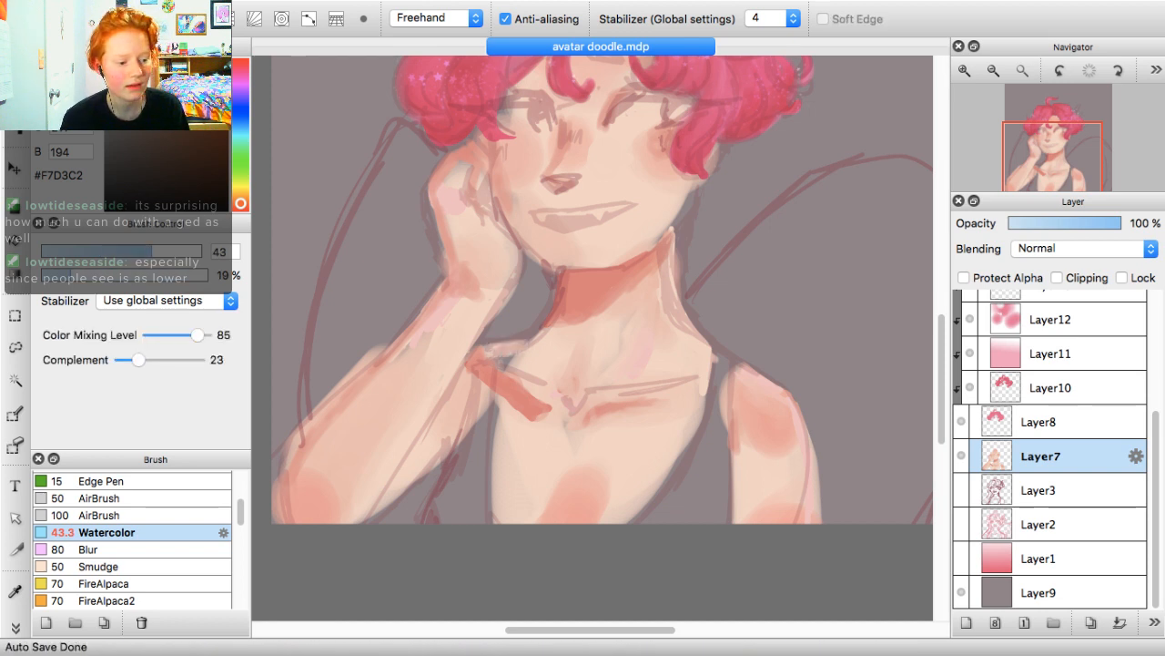
drag(479, 359, 533, 339)
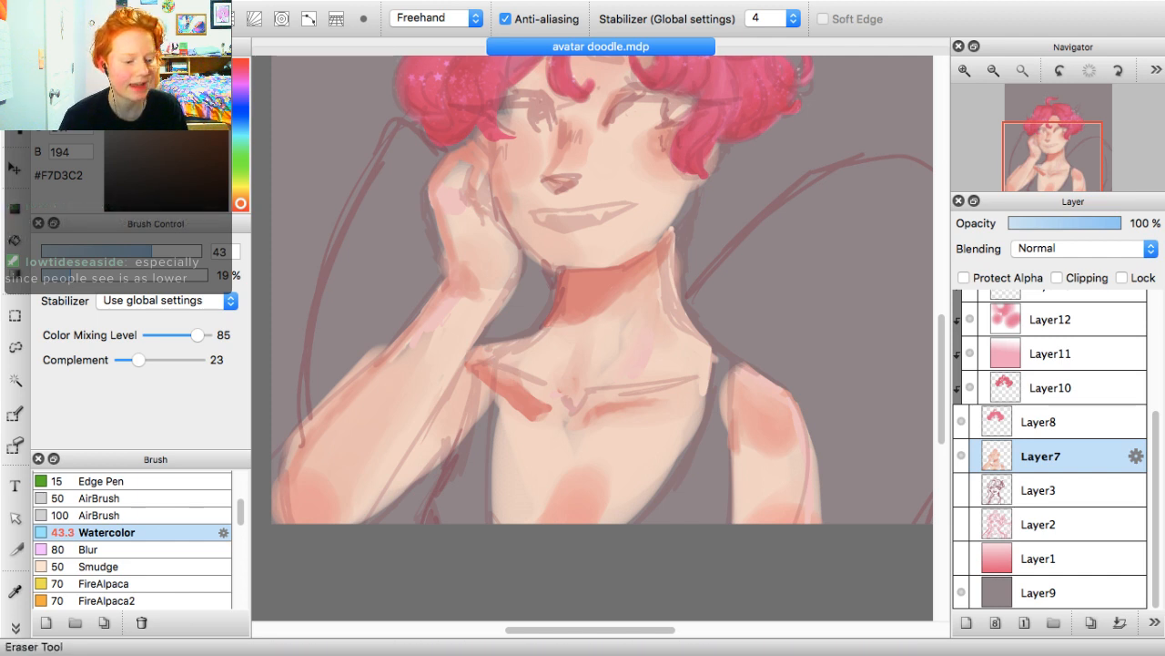
Sample the pink skin tone #F2B3A8, lower the brush opacity to 9% and blend the hand and neck, undoing the stray background stroke
alt+click(522, 157)
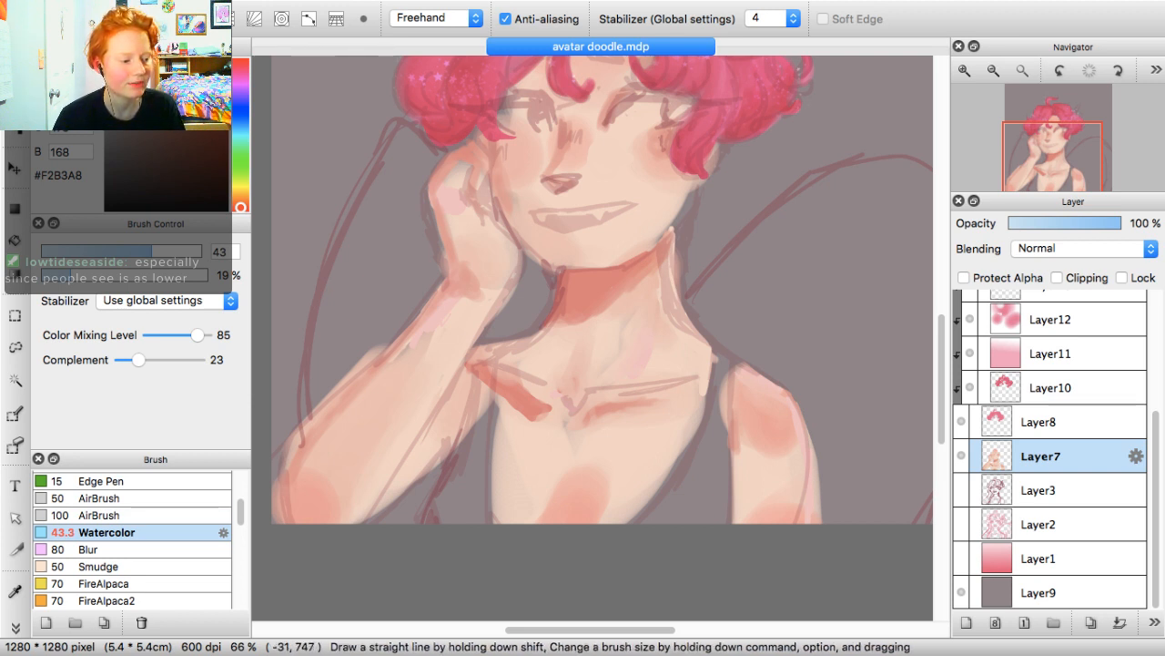
drag(71, 275, 54, 275)
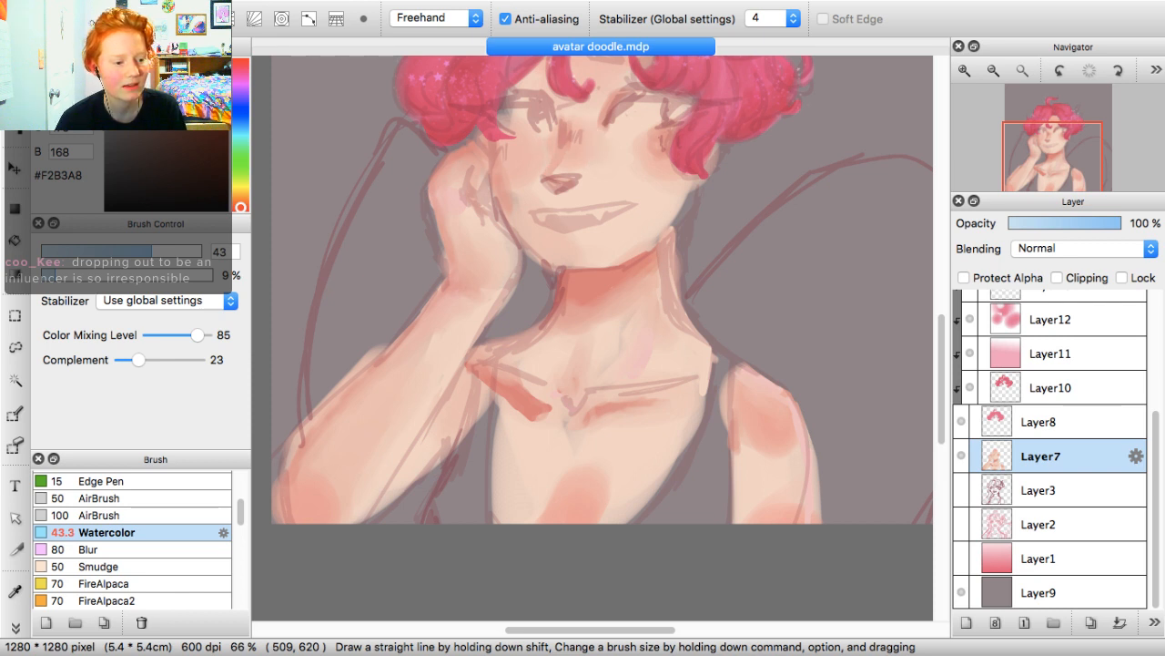
drag(577, 124, 942, 149)
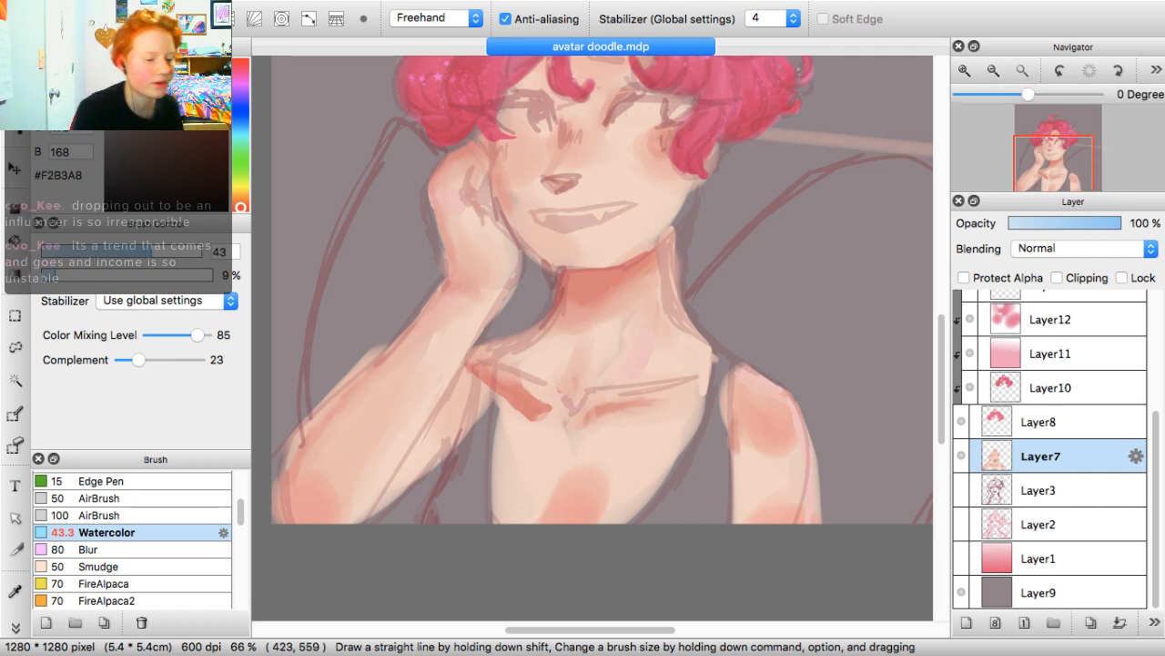
key(super+z)
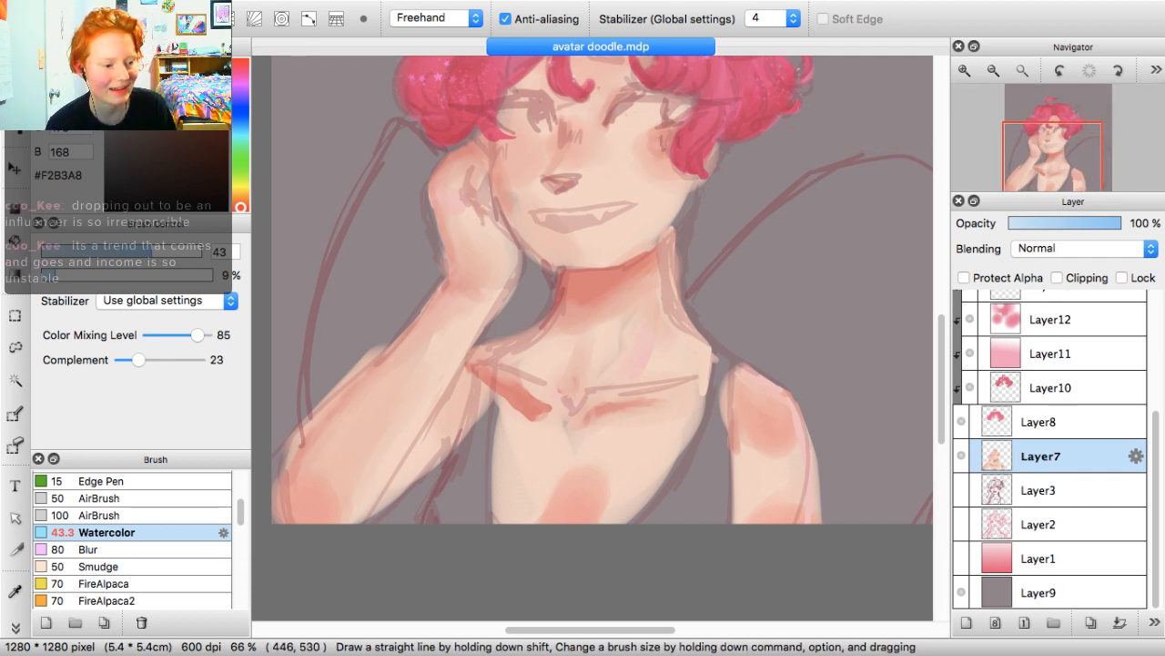
Soften the salmon shadows below the collarbones into the chest skin with the Watercolor brush
drag(559, 125, 516, 219)
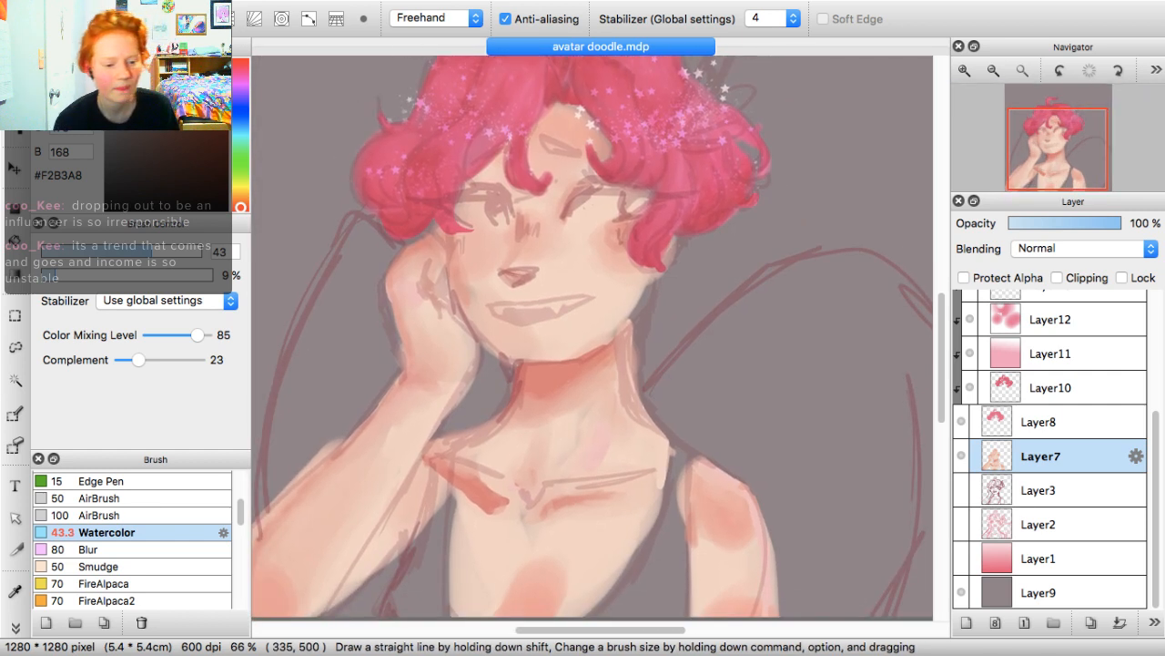
scroll(1049, 446, up, 5)
scroll(1050, 446, up, 1)
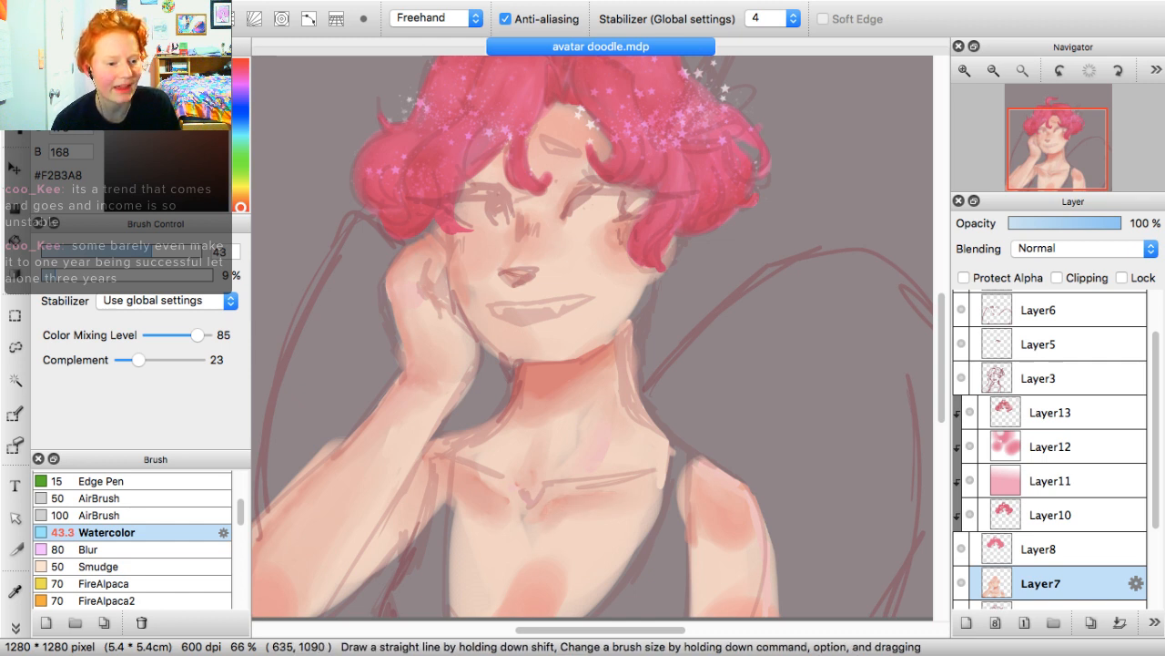
scroll(591, 336, down, 3)
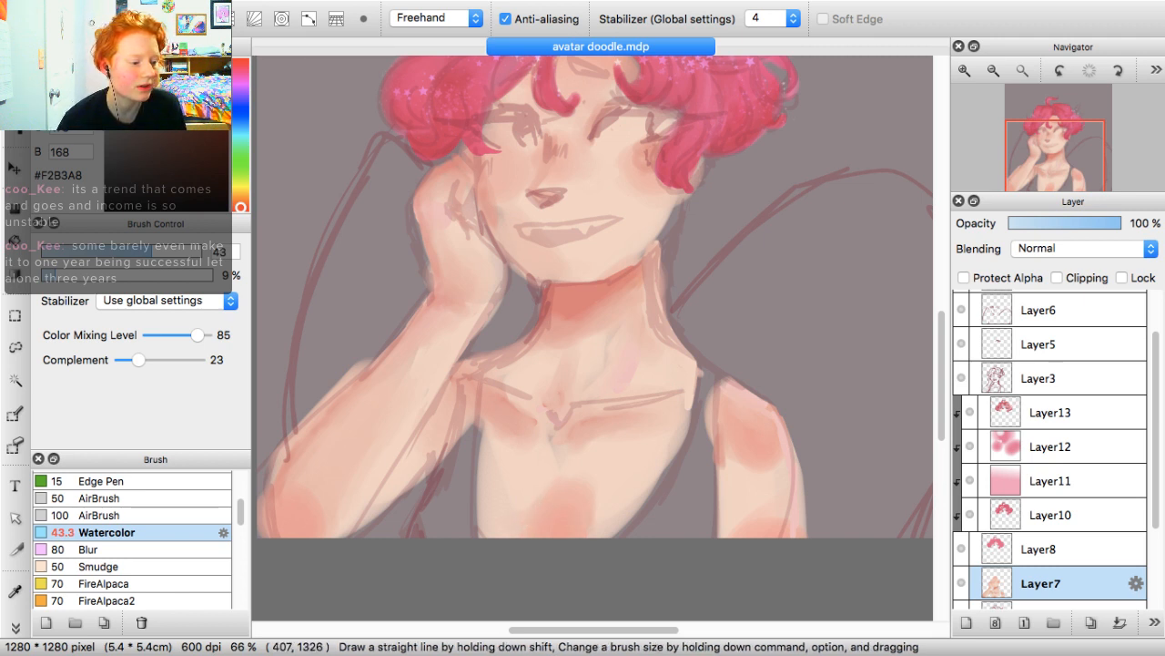
Enlarge the Watercolor brush to 82.3, sample the light skin tone #F5D2C1 and blend it over the chest and its edges
key(bracketright)
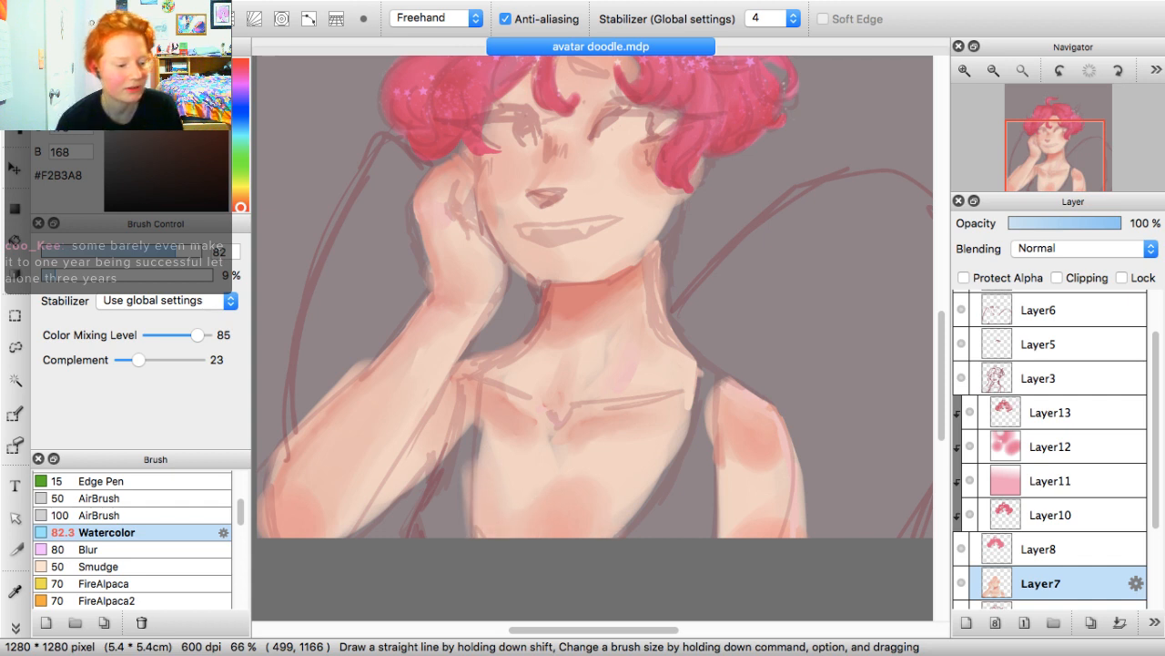
key(i)
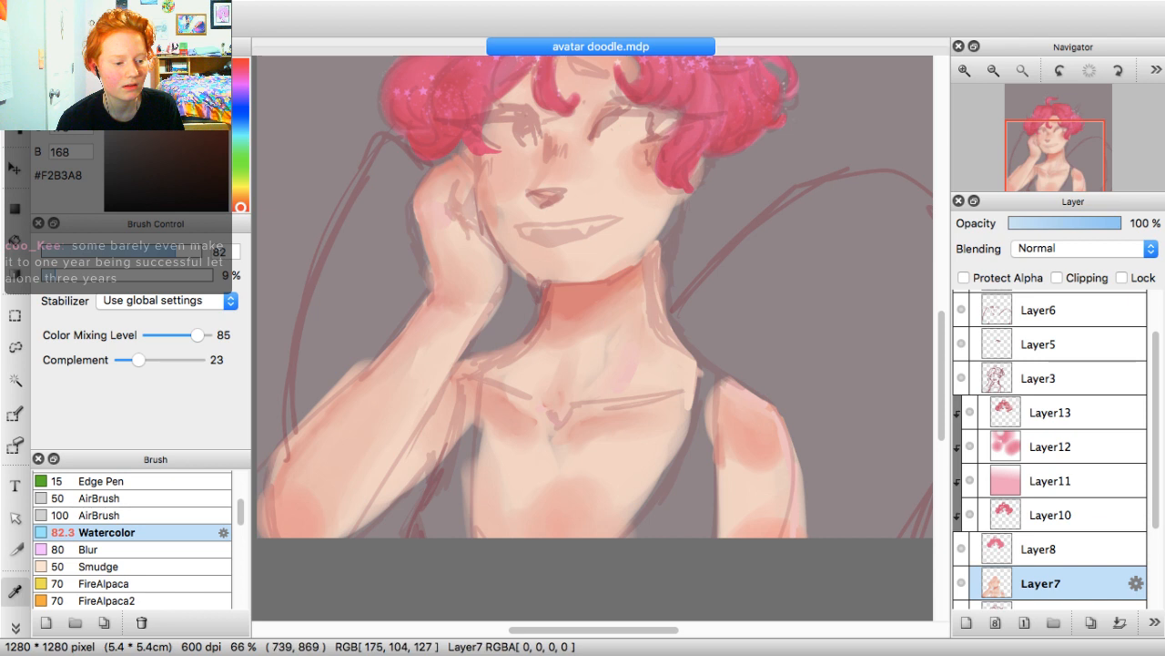
alt+click(587, 347)
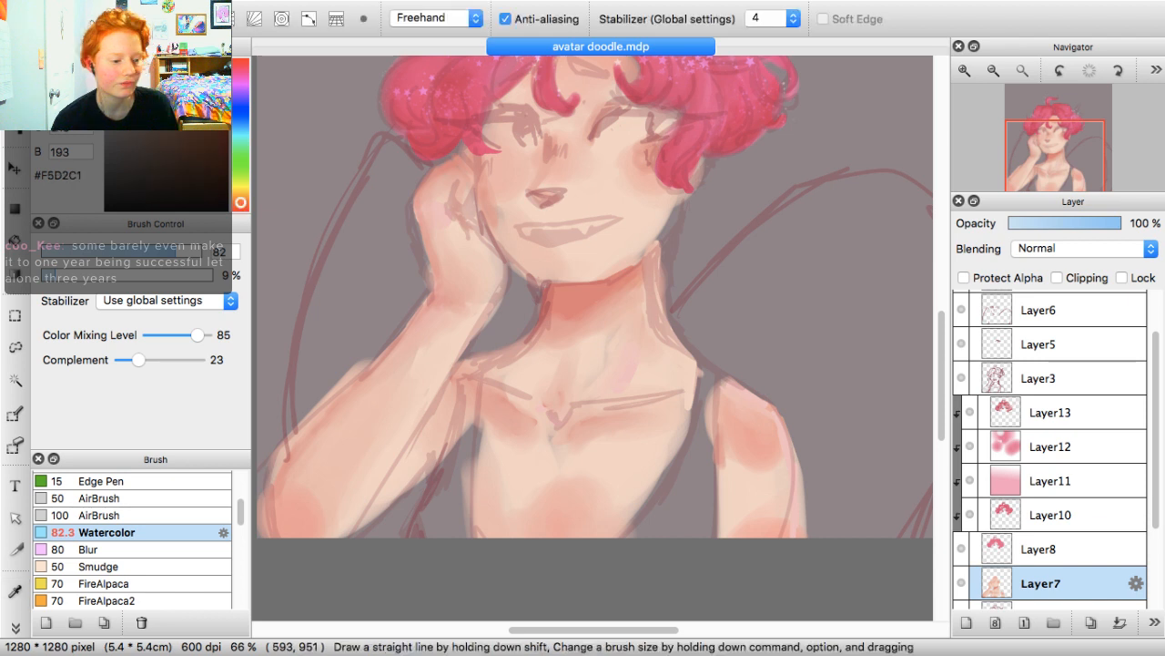
drag(649, 502, 621, 534)
drag(479, 421, 468, 446)
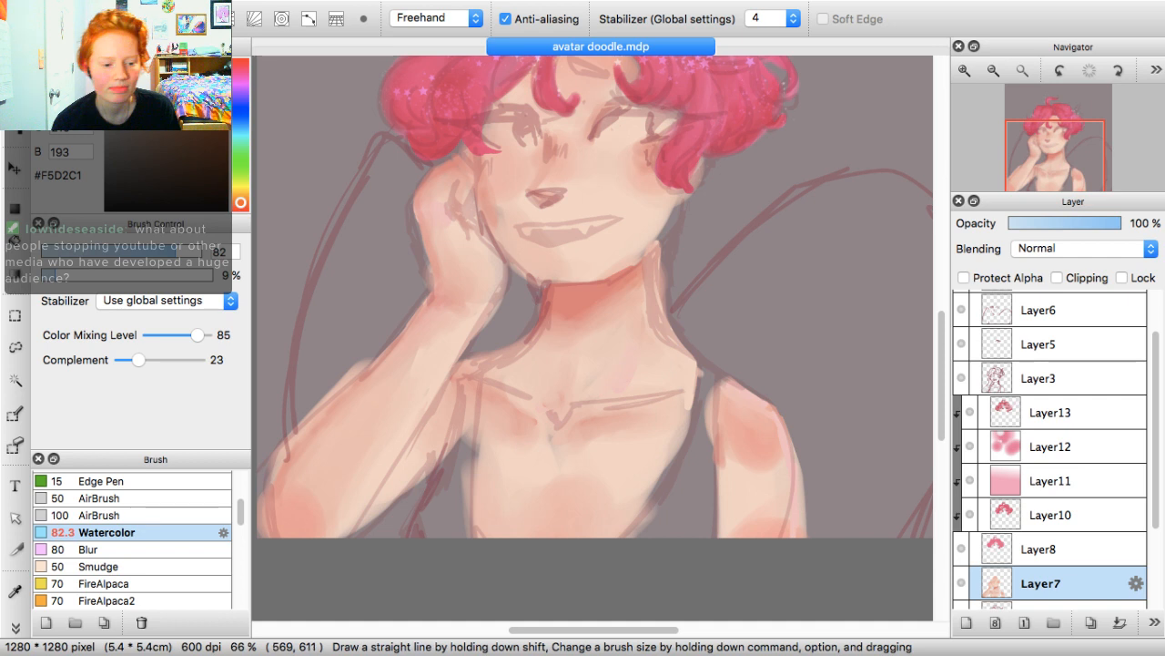
Add a new layer above Layer7, clip it to the skin and pick the coral color #F46864
scroll(1050, 446, down, 1)
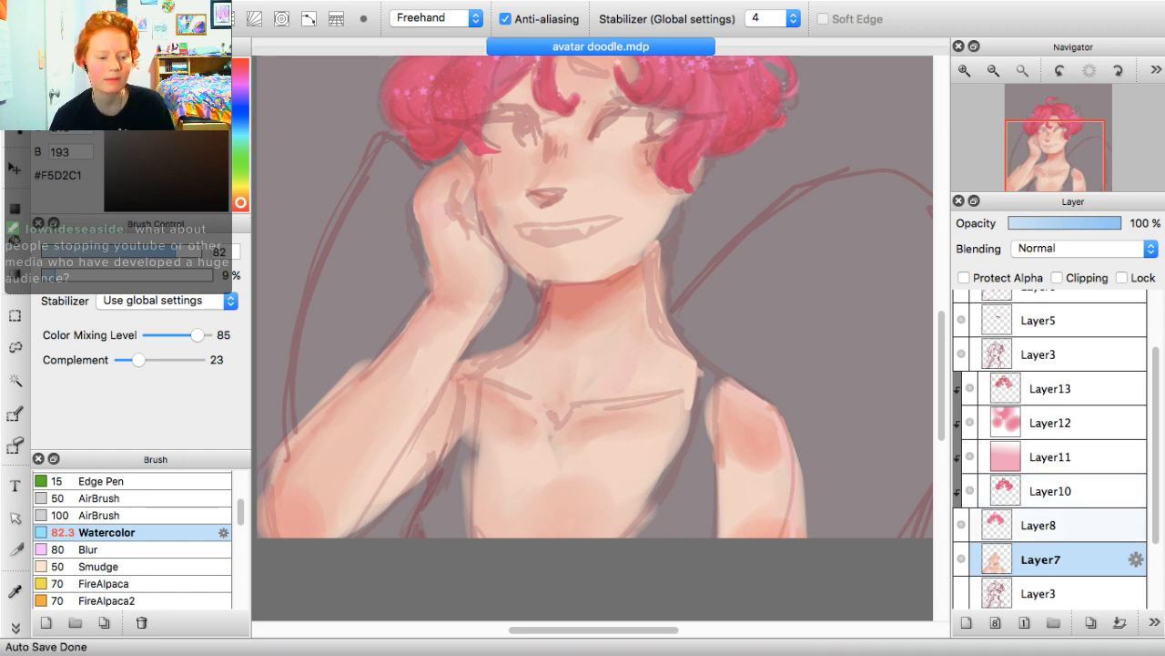
click(967, 622)
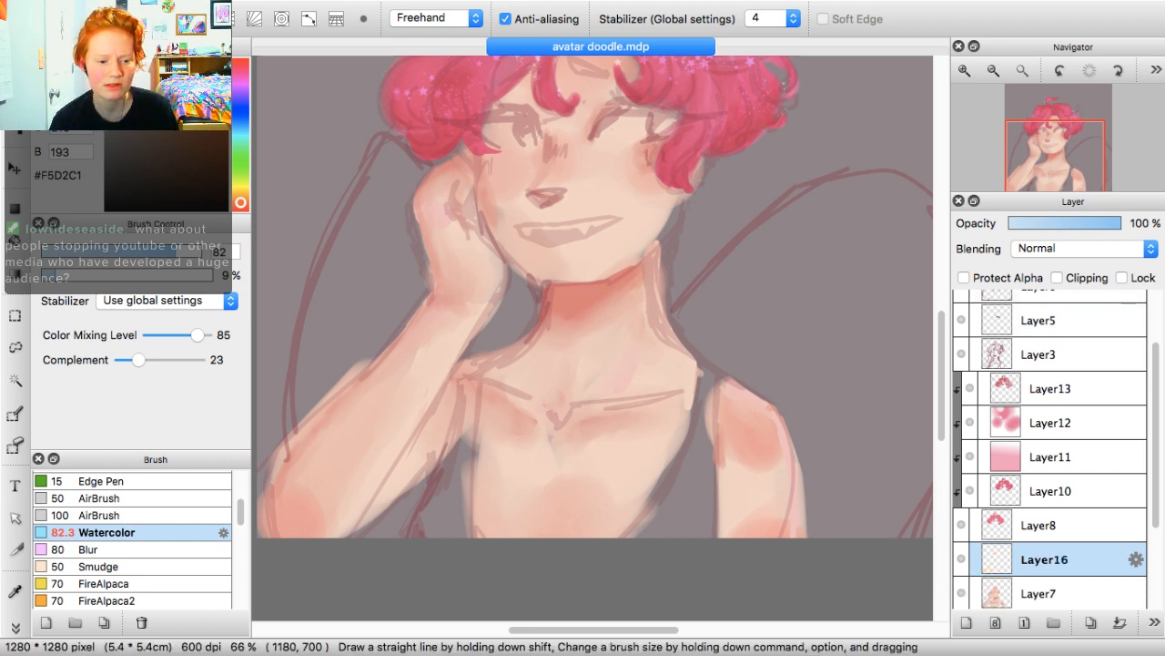
click(1057, 278)
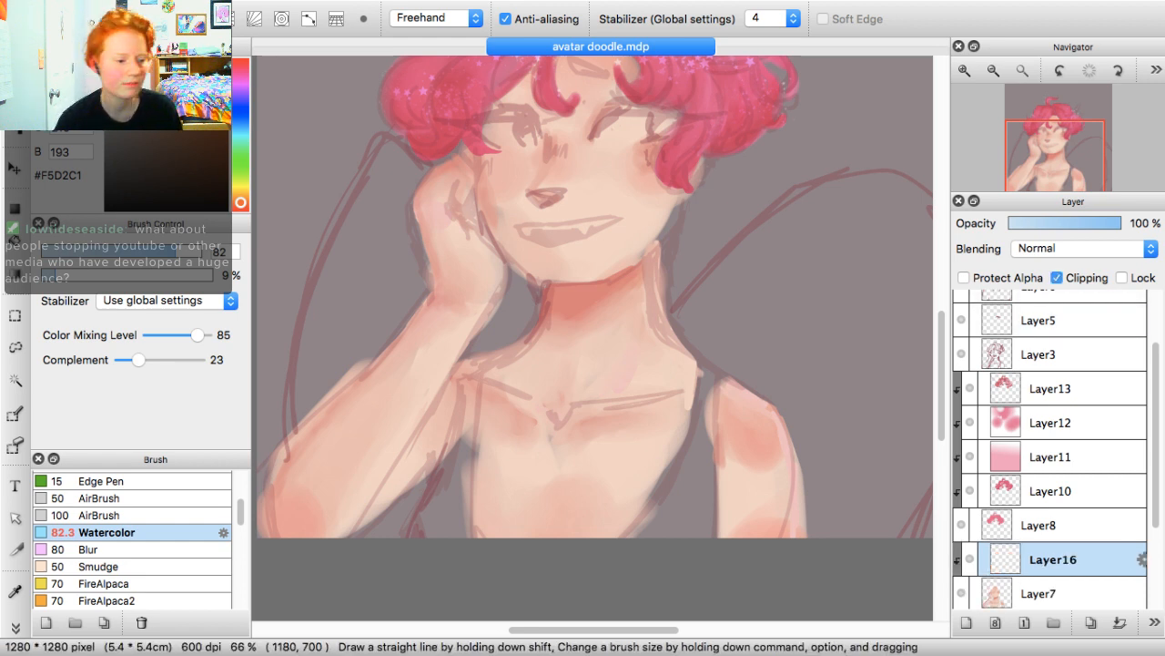
click(241, 209)
click(175, 67)
drag(175, 68, 177, 65)
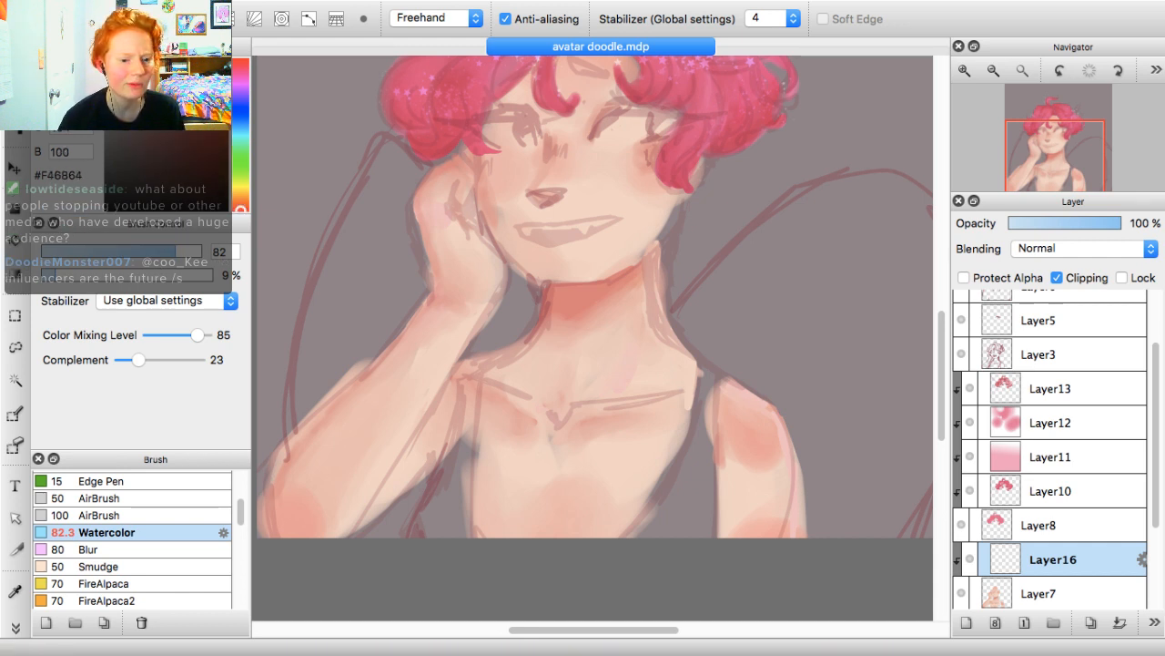
Reduce the Watercolor brush to 24.9 and paint coral blush on the nose bridge and both cheeks, with small dots beside the nose
drag(140, 251, 135, 251)
drag(592, 338, 585, 338)
drag(482, 175, 487, 157)
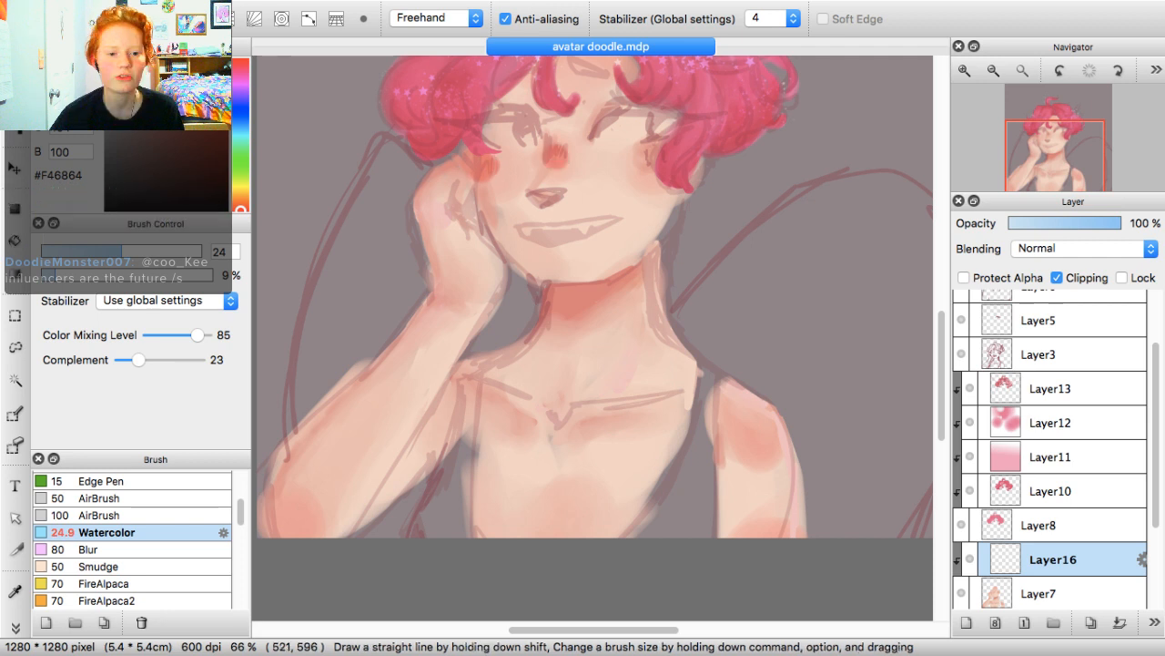
click(533, 163)
click(574, 161)
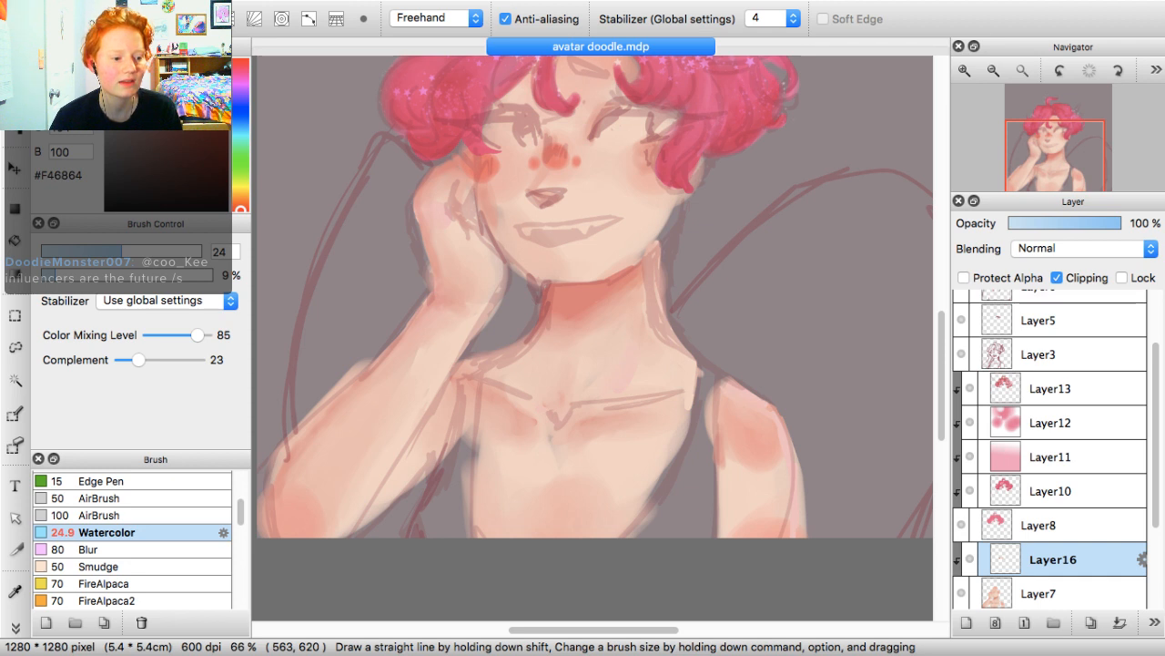
mouse_move(647, 148)
mouse_down()
mouse_move(645, 170)
mouse_move(635, 155)
mouse_up()
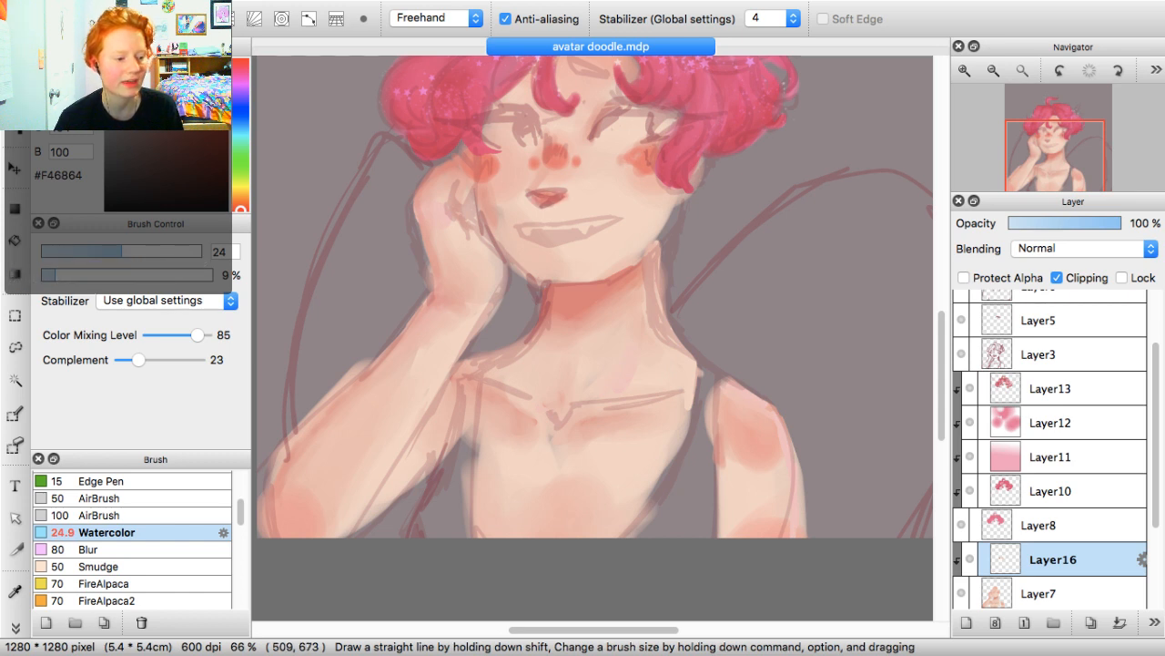
Enlarge the Watercolor brush to 43.8 and paint coral patches on the wrist, elbow, outer shoulder and the neck under the chin
drag(137, 251, 153, 251)
drag(464, 280, 477, 291)
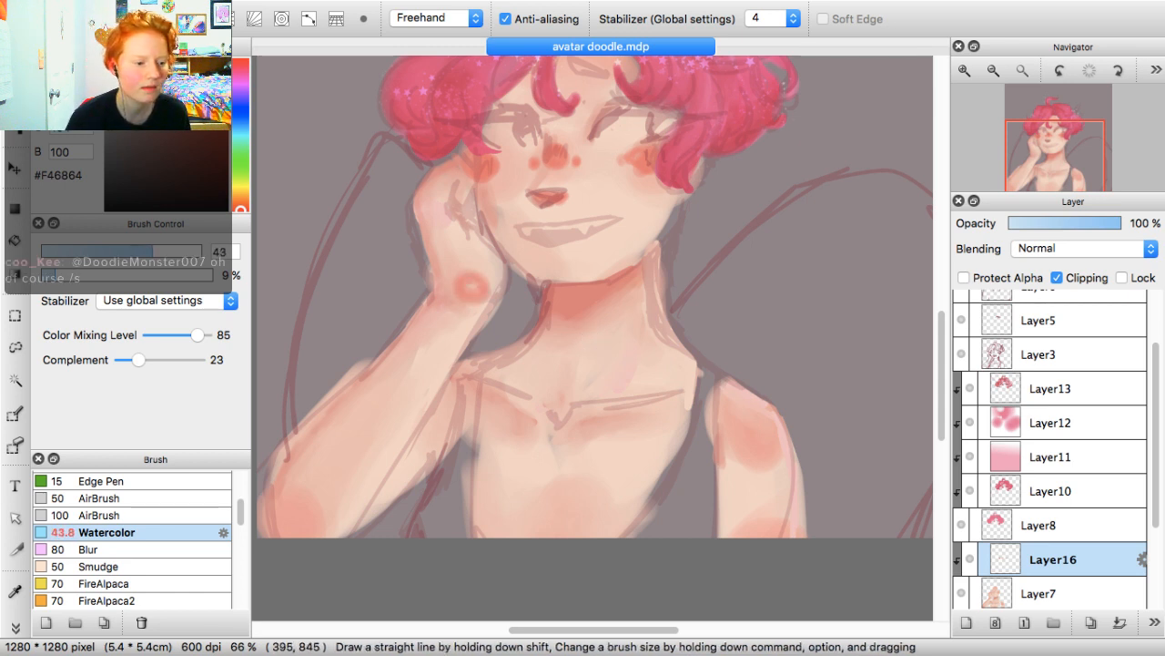
mouse_move(471, 288)
mouse_down()
mouse_move(446, 290)
mouse_move(488, 290)
mouse_up()
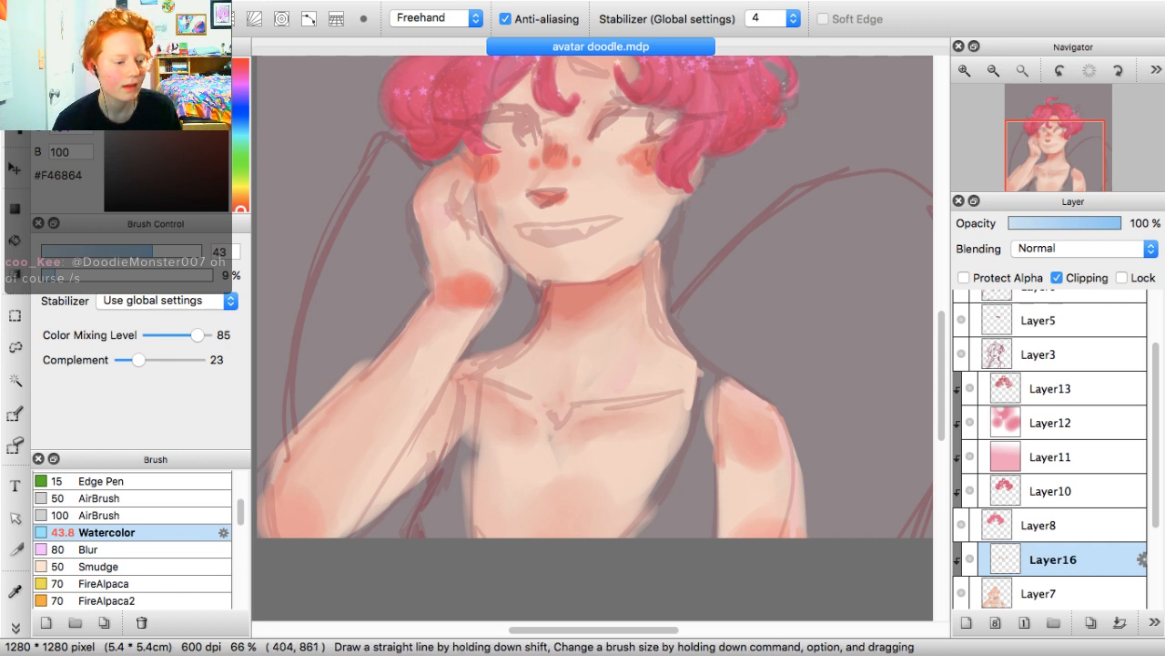
mouse_move(307, 524)
mouse_down()
mouse_move(297, 524)
mouse_move(319, 547)
mouse_up()
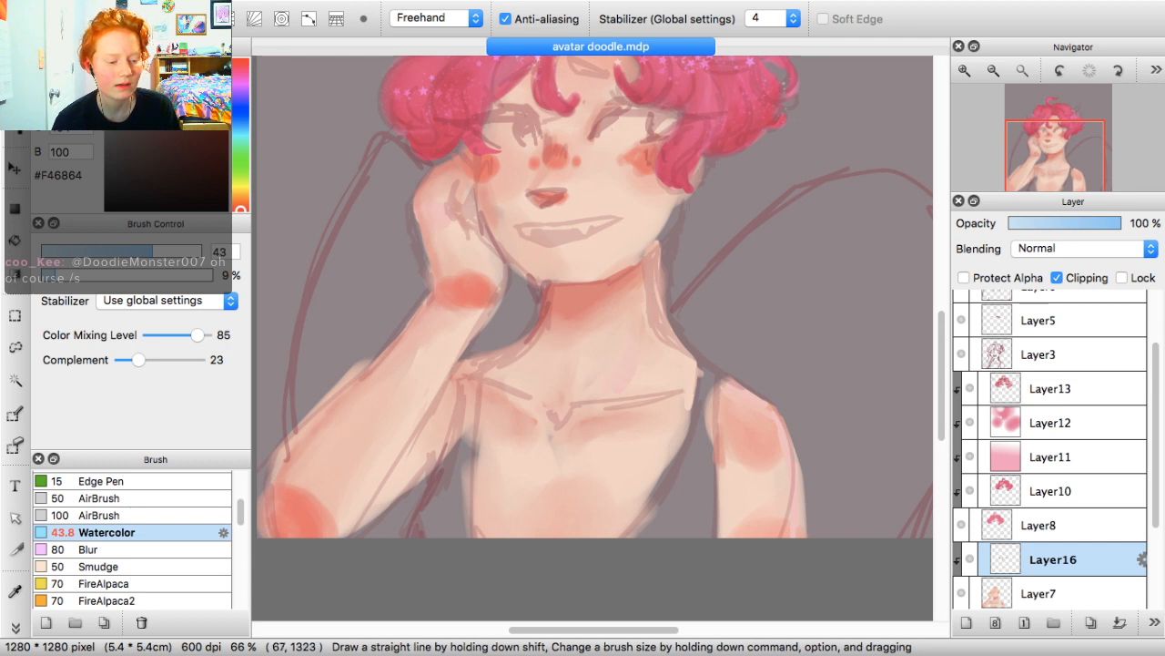
mouse_move(744, 428)
mouse_down()
mouse_move(780, 439)
mouse_move(772, 458)
mouse_move(765, 418)
mouse_move(741, 392)
mouse_move(747, 458)
mouse_move(783, 462)
mouse_up()
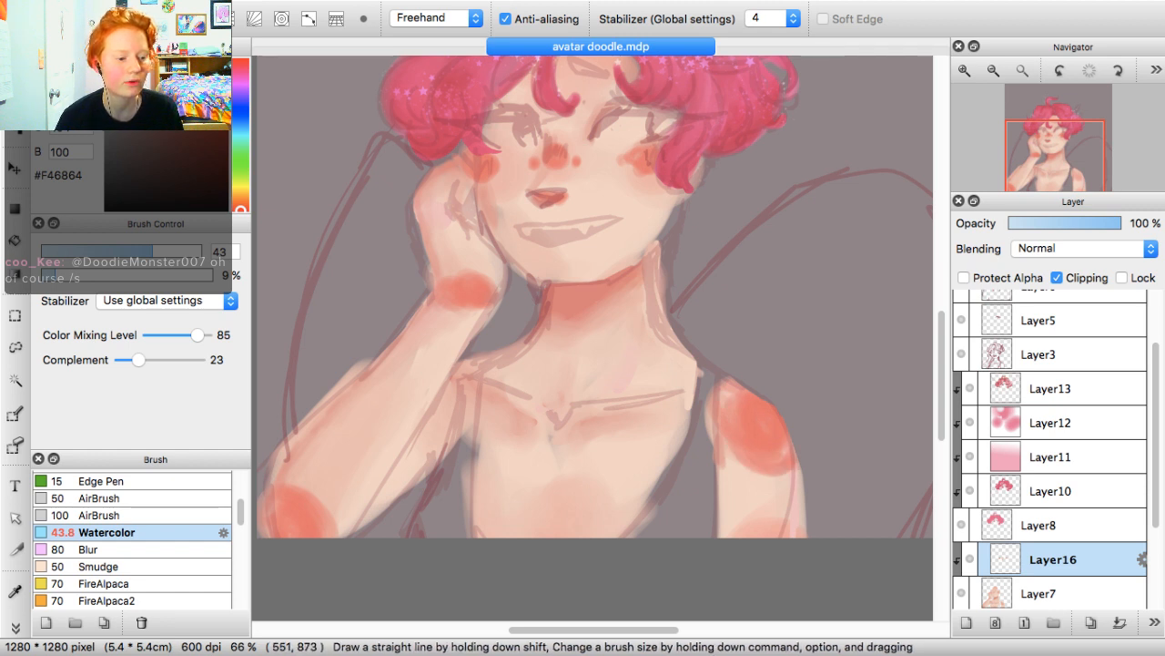
drag(557, 300, 610, 320)
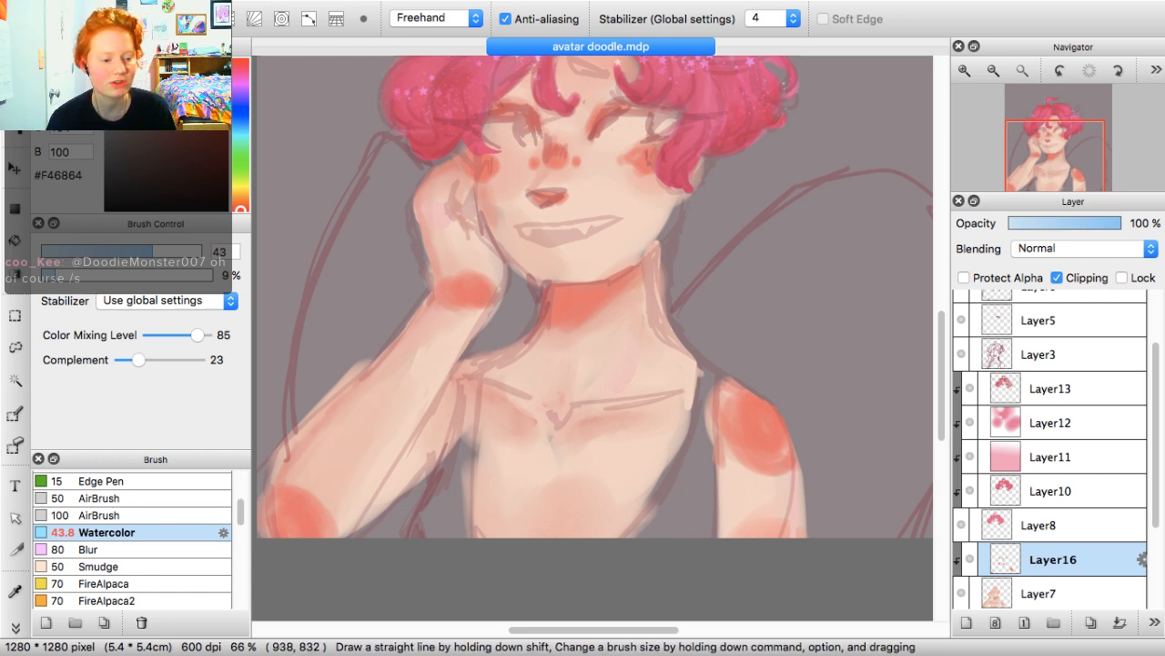
Pick the lighter pink #F6A6A4 and soften the coral patches on the elbow, wrist and outer shoulder
drag(161, 66, 146, 64)
drag(303, 511, 325, 519)
mouse_move(460, 296)
mouse_down()
mouse_move(473, 316)
mouse_move(487, 280)
mouse_move(466, 315)
mouse_up()
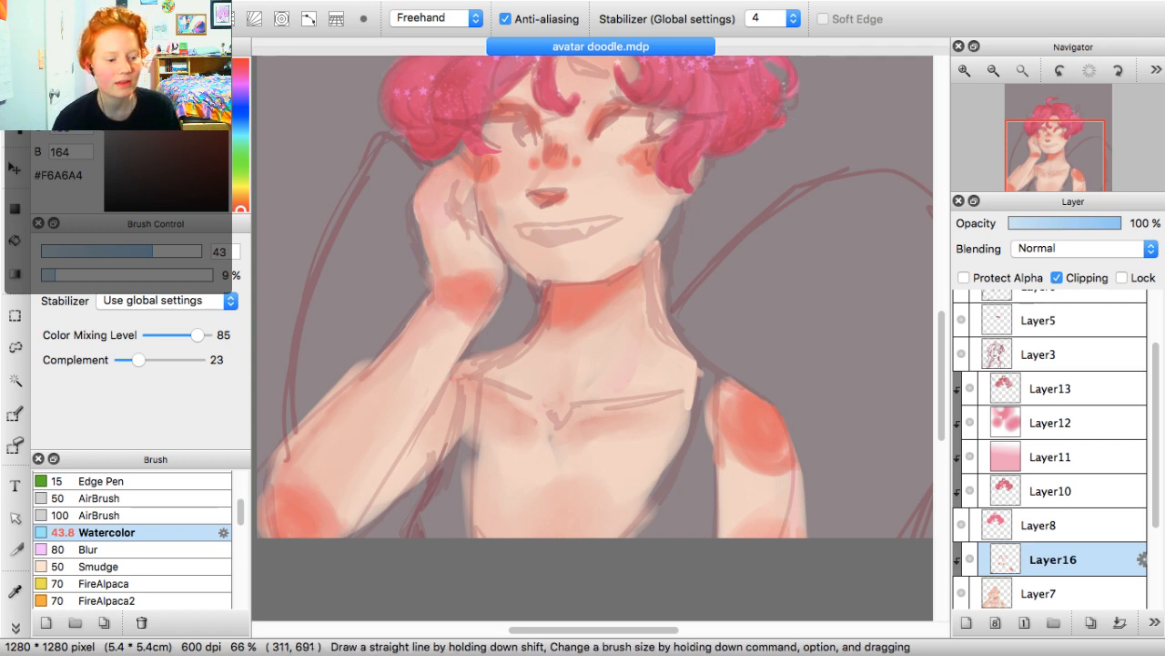
mouse_move(765, 442)
mouse_down()
mouse_move(765, 473)
mouse_move(785, 475)
mouse_up()
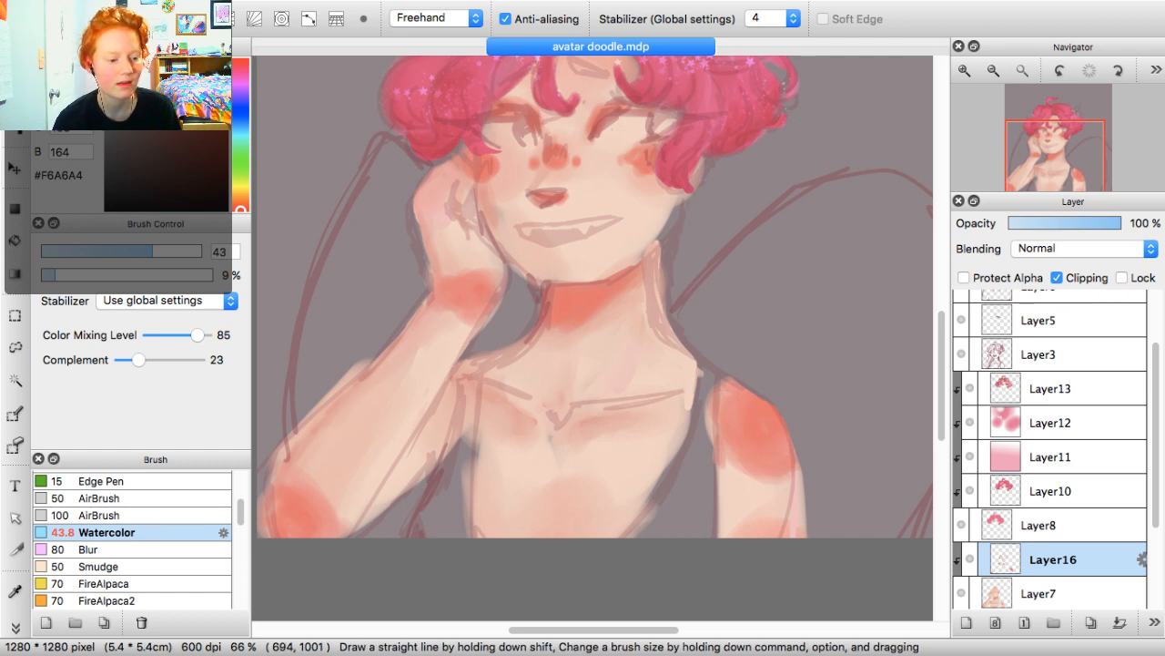
Undo the light pink stroke at the end of the collarbone and repaint that spot with coral #F77C79
mouse_move(692, 370)
mouse_down()
mouse_move(689, 399)
mouse_move(683, 375)
mouse_up()
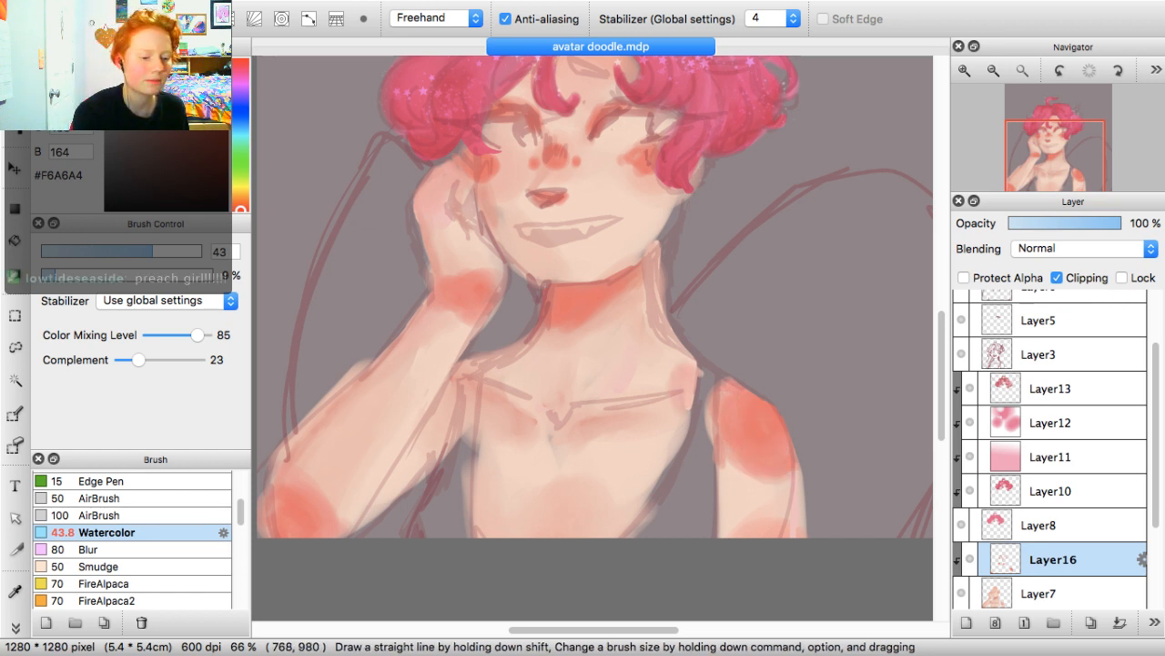
key(super+z)
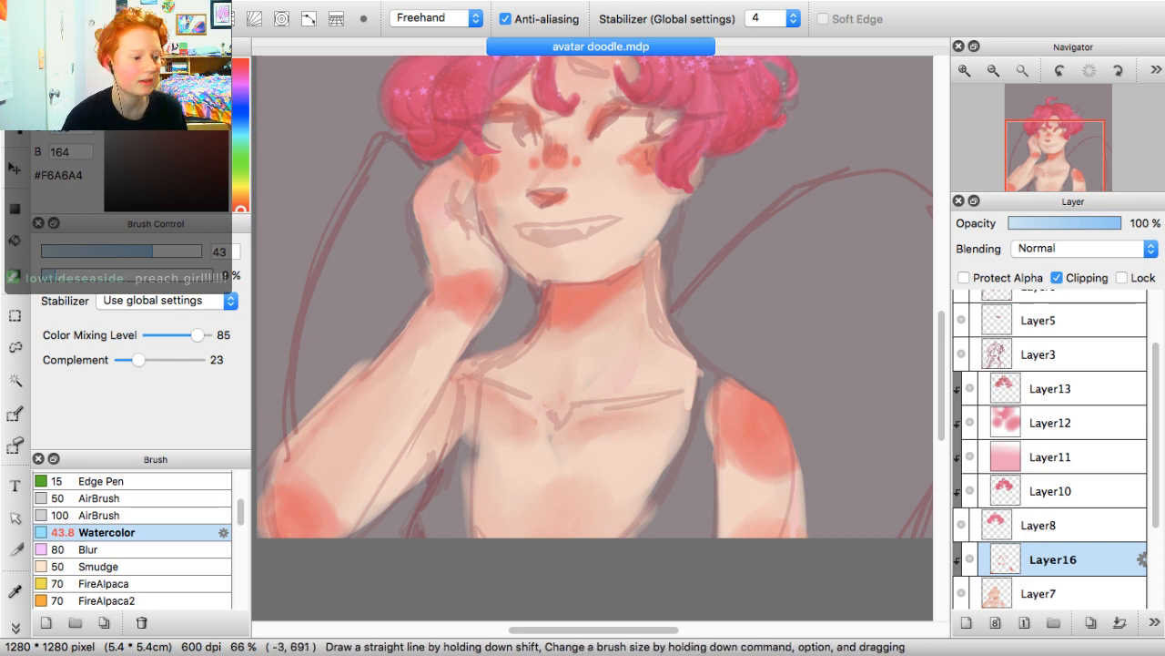
click(168, 63)
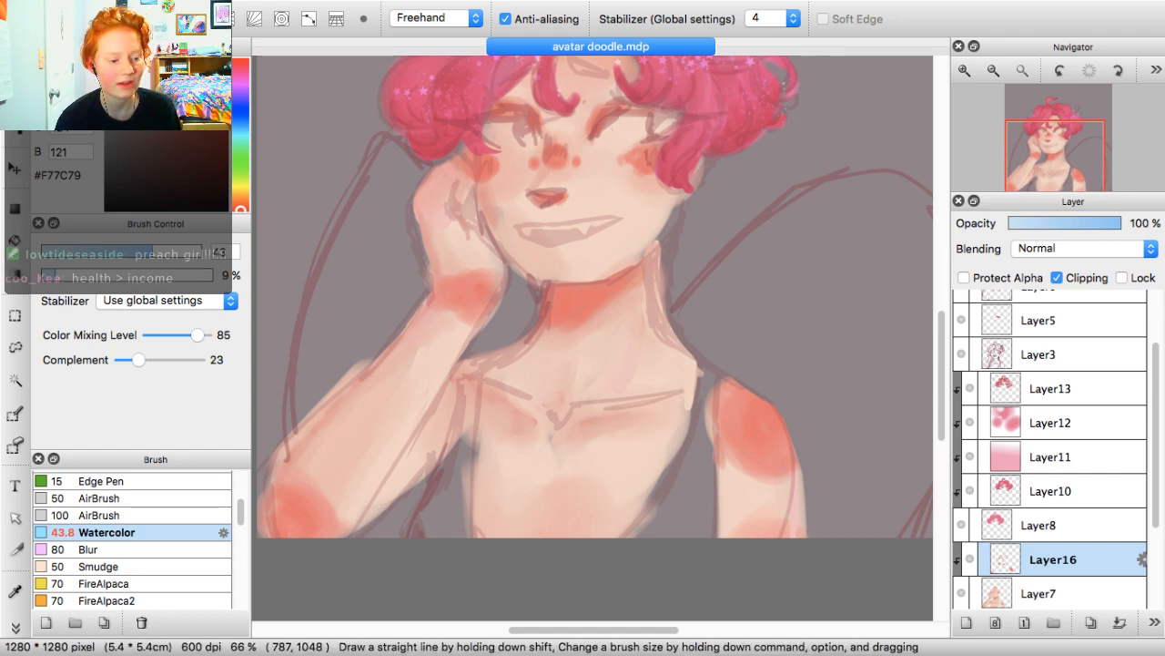
mouse_move(698, 373)
mouse_down()
mouse_move(684, 397)
mouse_move(696, 374)
mouse_up()
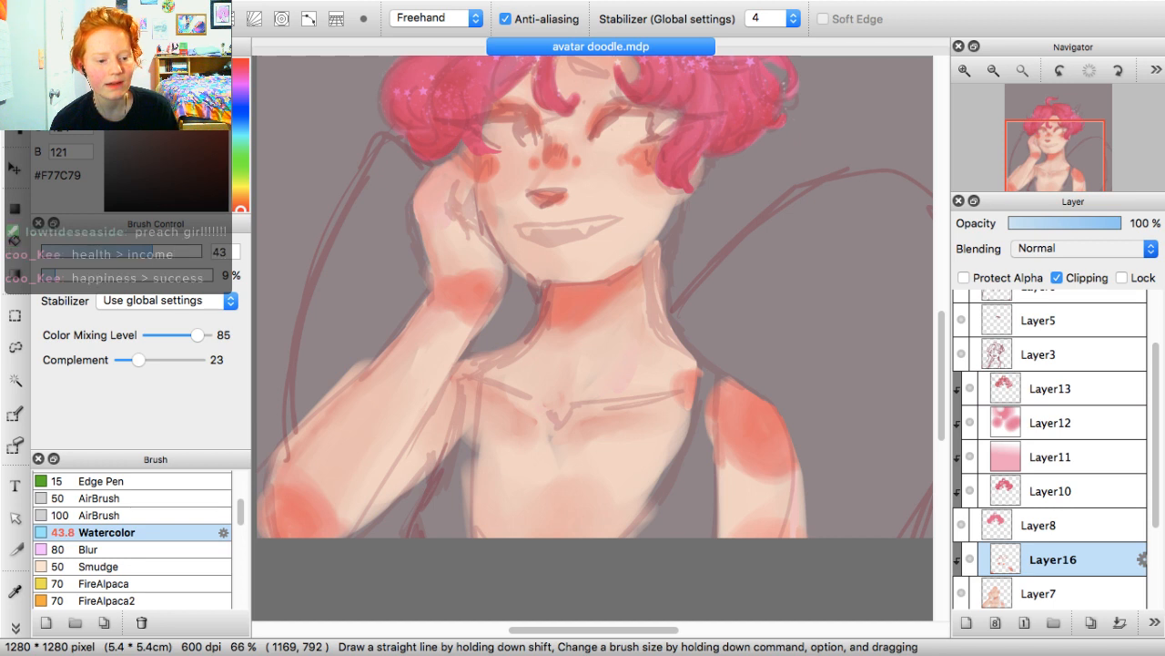
Try Soft Light on the blush layer, then set its blending mode to Hard Light
click(1084, 248)
key(Down)
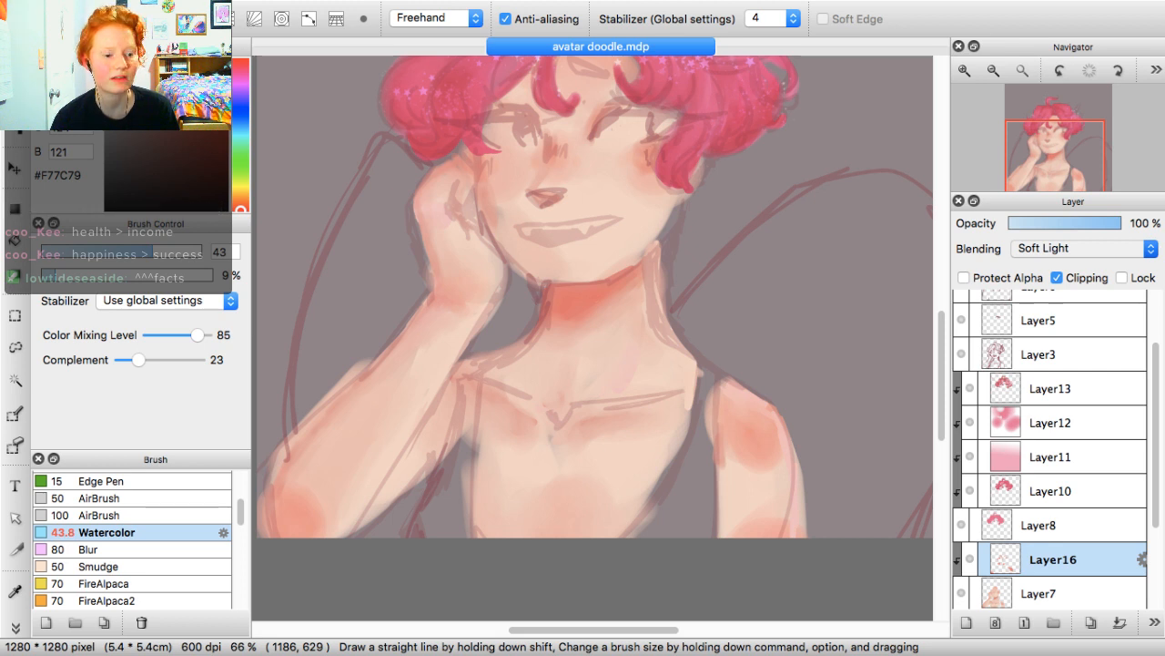
click(1056, 263)
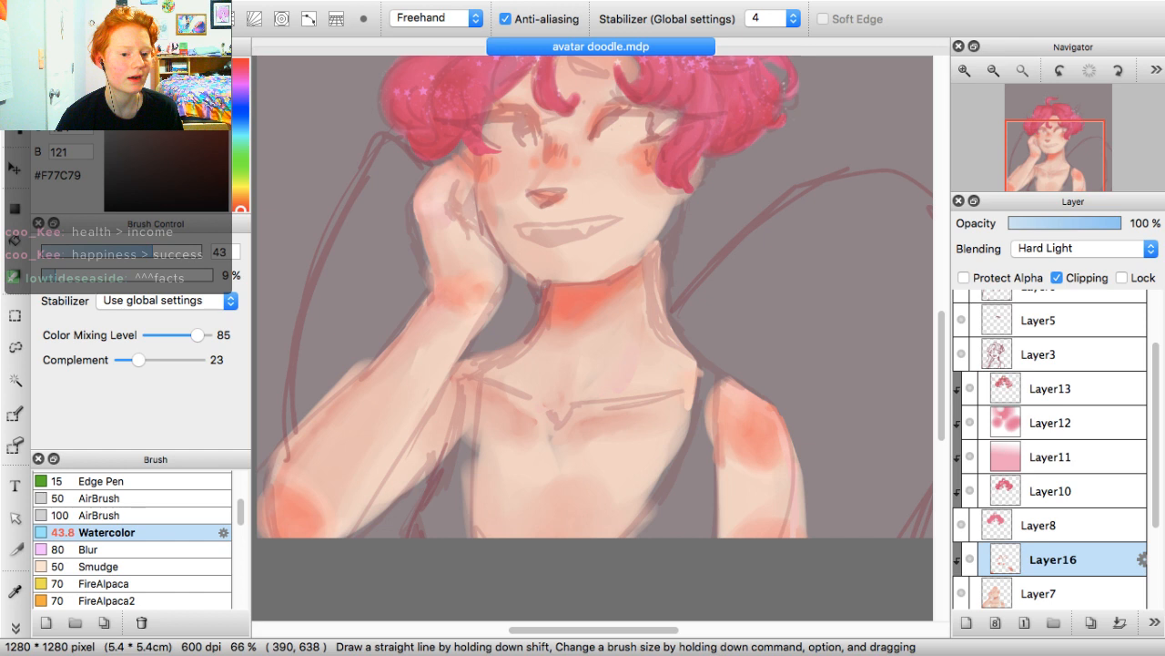
Pick near-white #F4EAEA, add another clipped layer and paint size 7 Watercolor highlights on the nose, cheeks, forearm, elbow and shoulder
drag(162, 64, 109, 64)
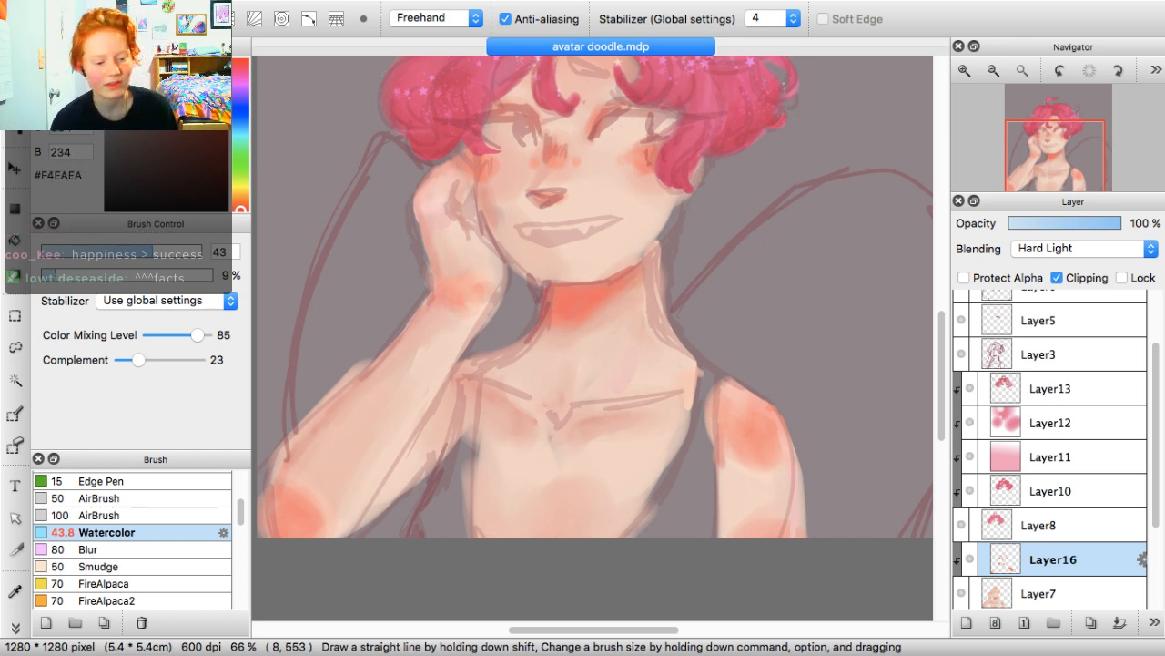
click(967, 623)
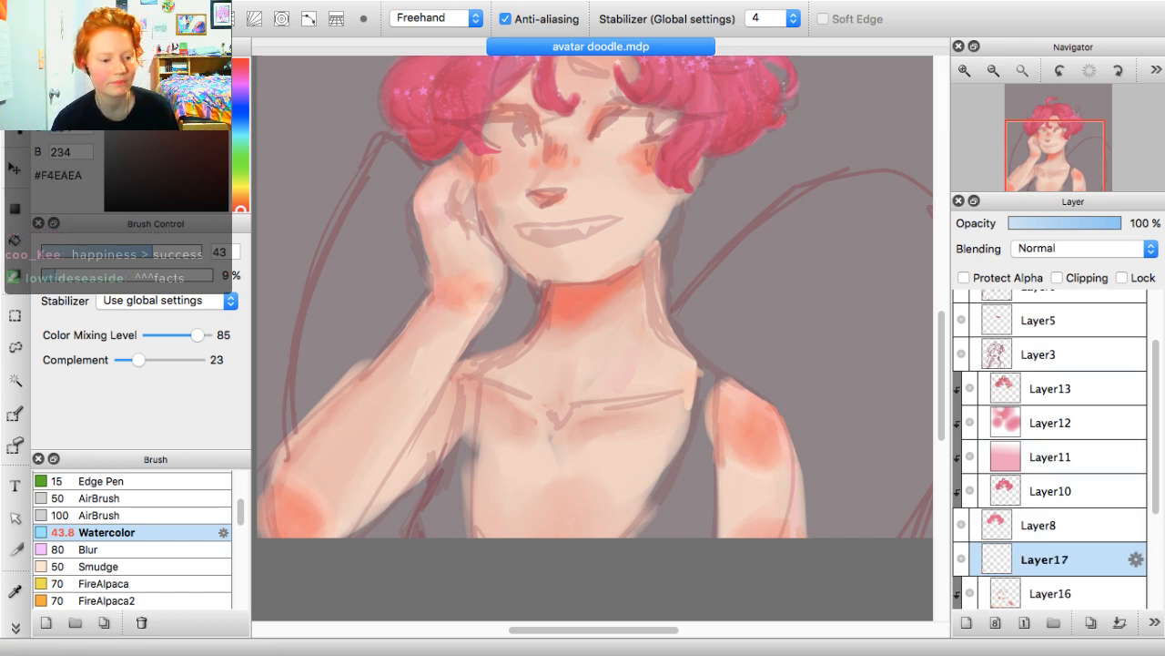
click(1057, 278)
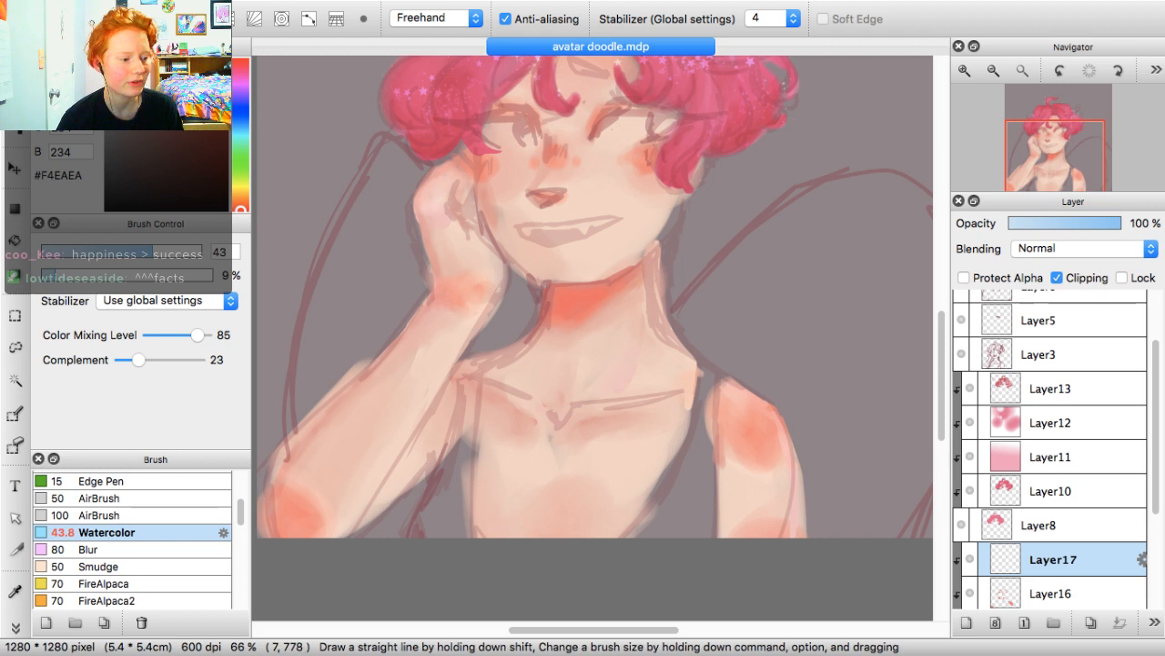
click(64, 251)
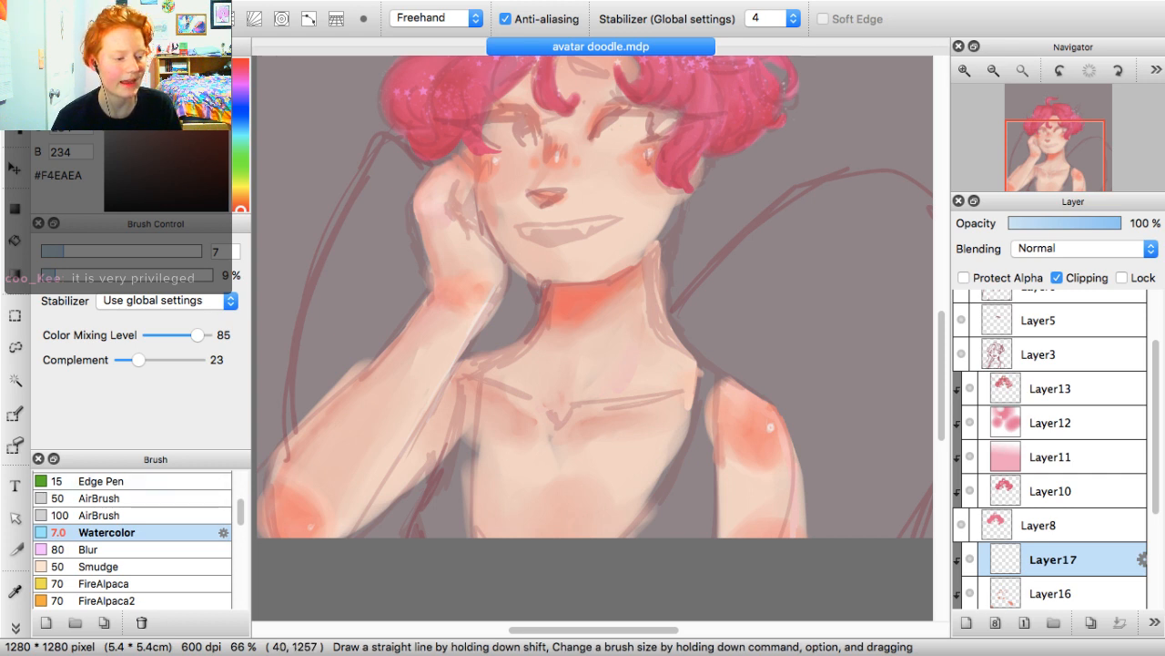
Switch to the Star brush at size 137, test a stroke over the elbow and undo it
scroll(132, 542, down, 5)
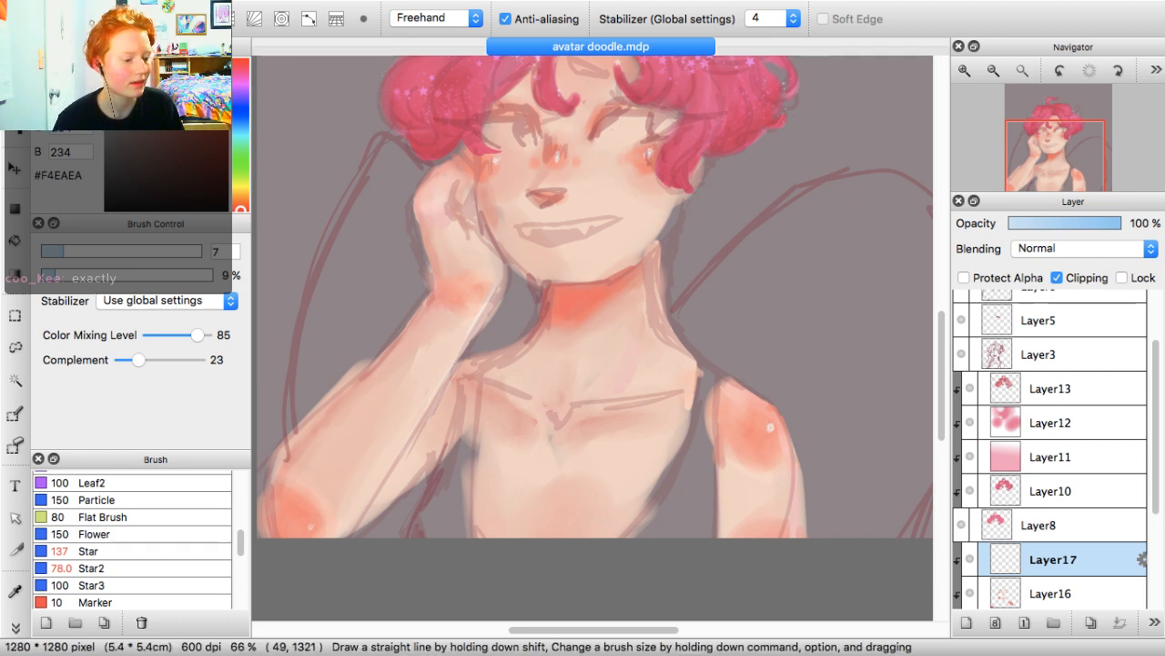
click(119, 585)
click(118, 550)
mouse_move(284, 506)
mouse_down()
mouse_move(295, 526)
mouse_move(285, 530)
mouse_up()
key(super+z)
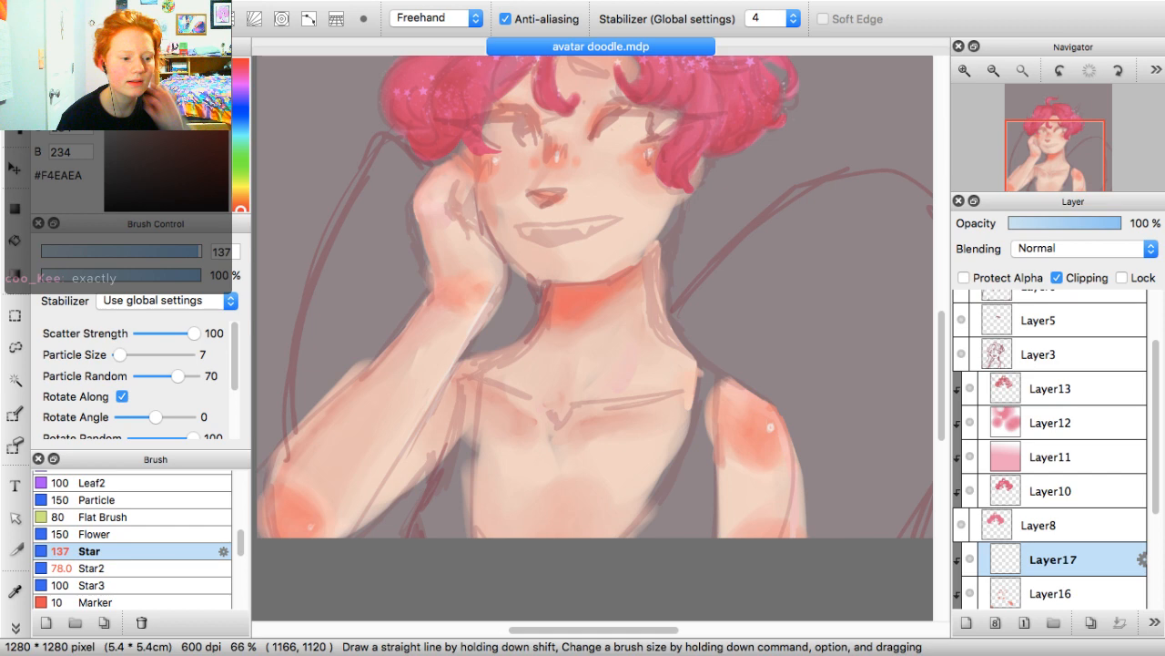
Add a new clipped layer above the highlights layer and zoom in on the face to 150%
click(967, 622)
click(1057, 278)
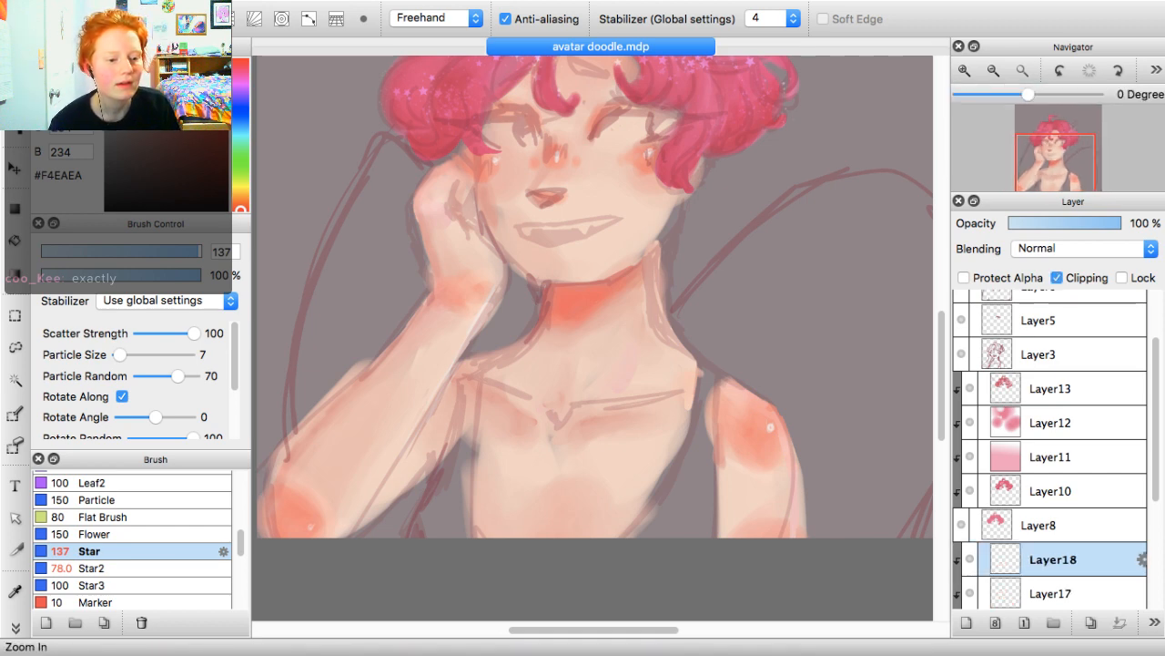
click(965, 70)
click(965, 70)
drag(1054, 151, 1052, 148)
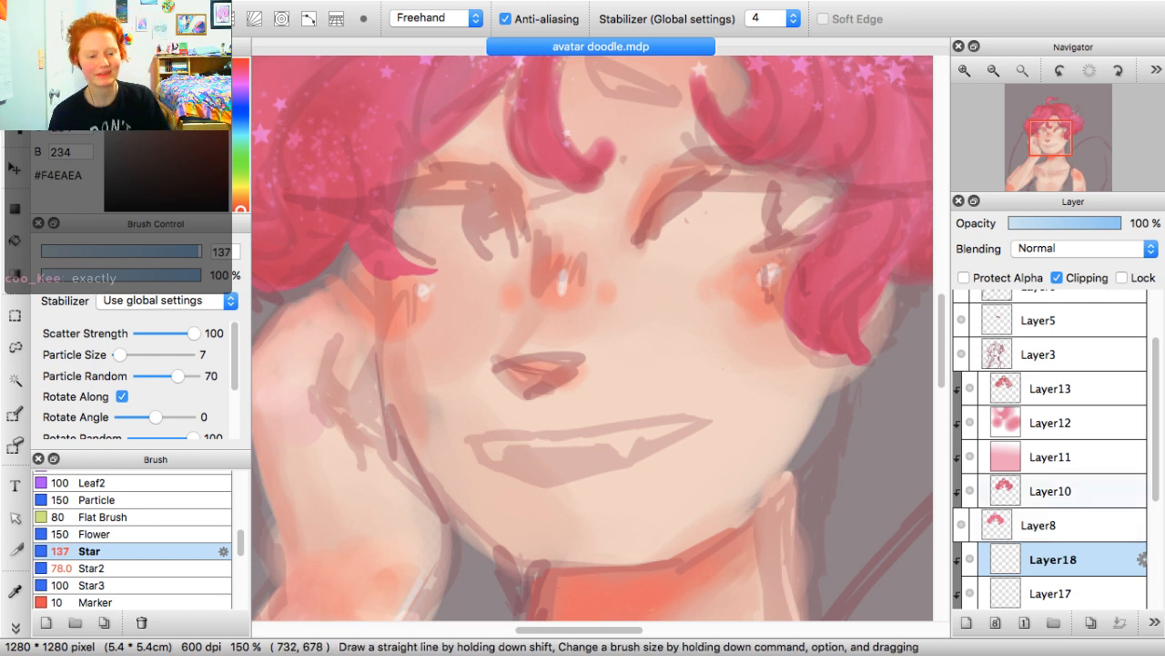
click(1056, 525)
drag(1156, 377, 1157, 405)
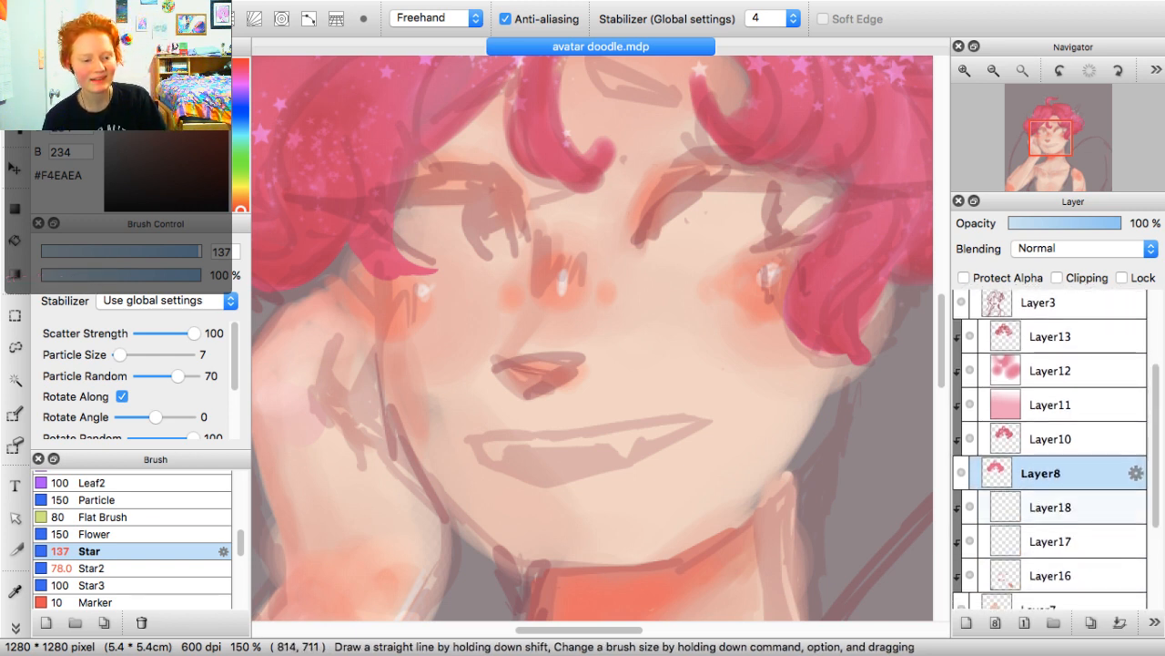
click(1056, 507)
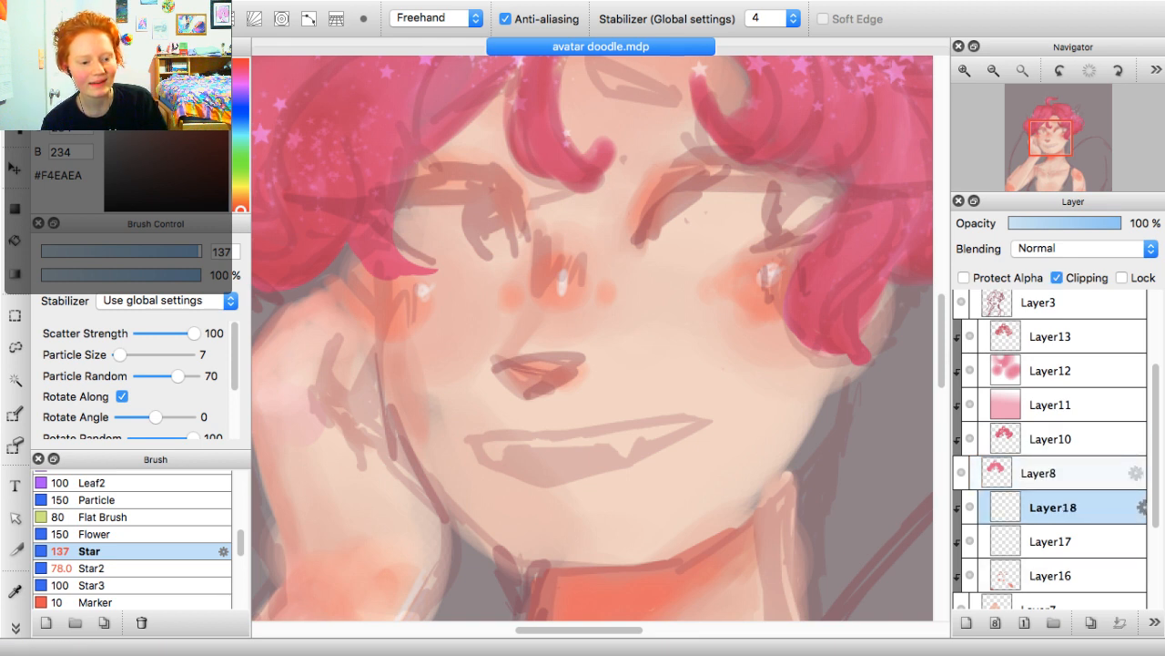
scroll(1047, 455, up, 3)
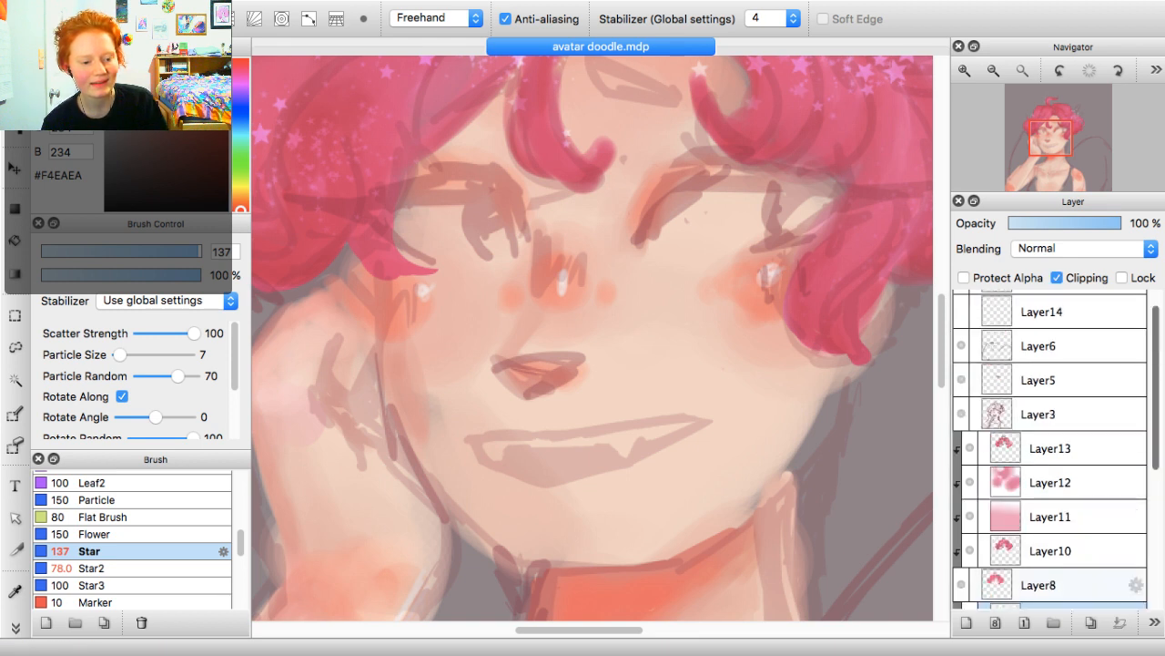
Add a new layer directly above the sketch layer Layer3 and pick dark brown #422322 for the eye line art
click(1038, 416)
click(966, 622)
drag(128, 139, 164, 171)
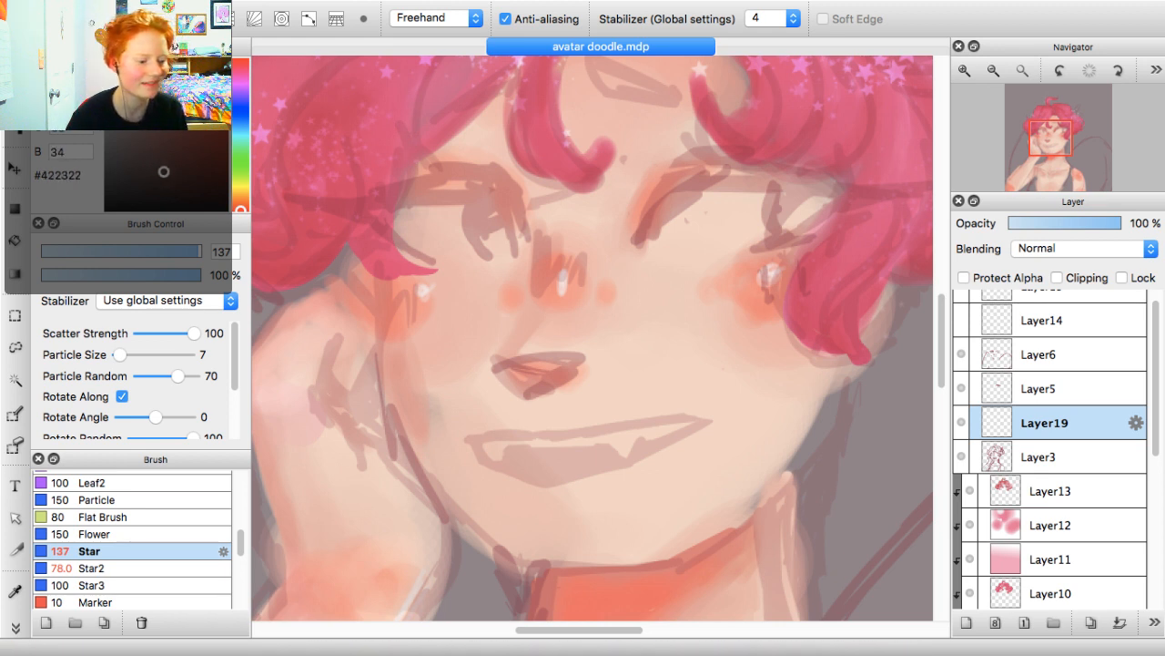
Draw the right-hand eye's upper lash line and short outer lower-lid line with the Pen brush at size 8.5
scroll(136, 547, up, 10)
click(136, 513)
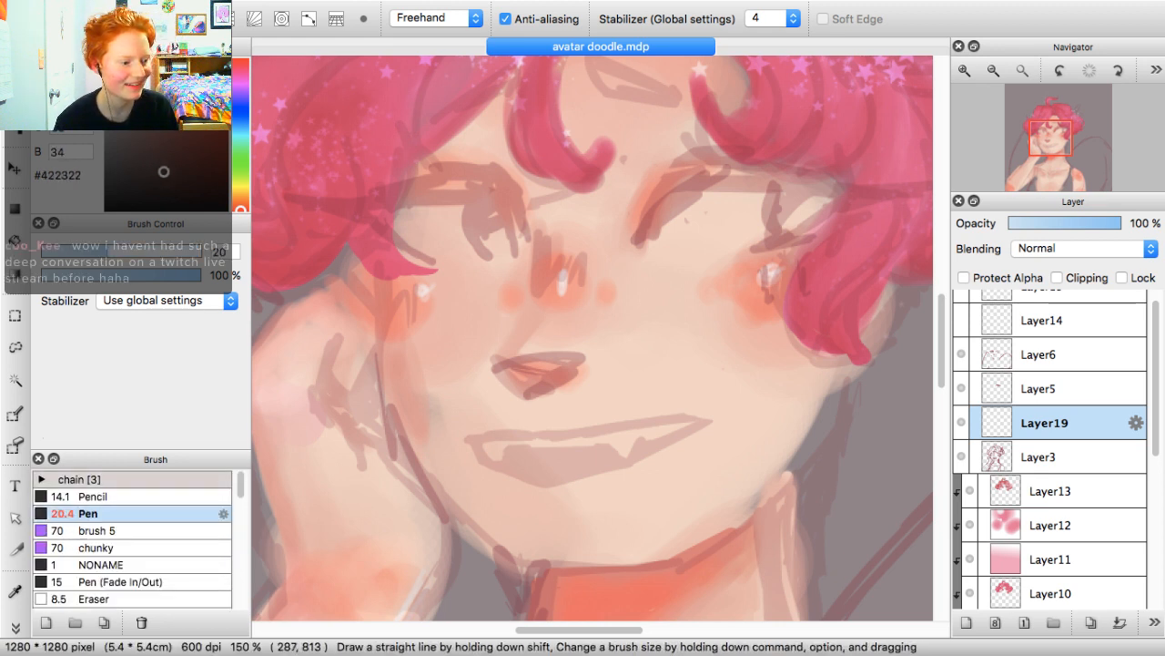
drag(88, 251, 73, 251)
mouse_move(653, 214)
mouse_down()
mouse_move(630, 255)
mouse_move(697, 183)
mouse_move(669, 190)
mouse_move(913, 194)
mouse_up()
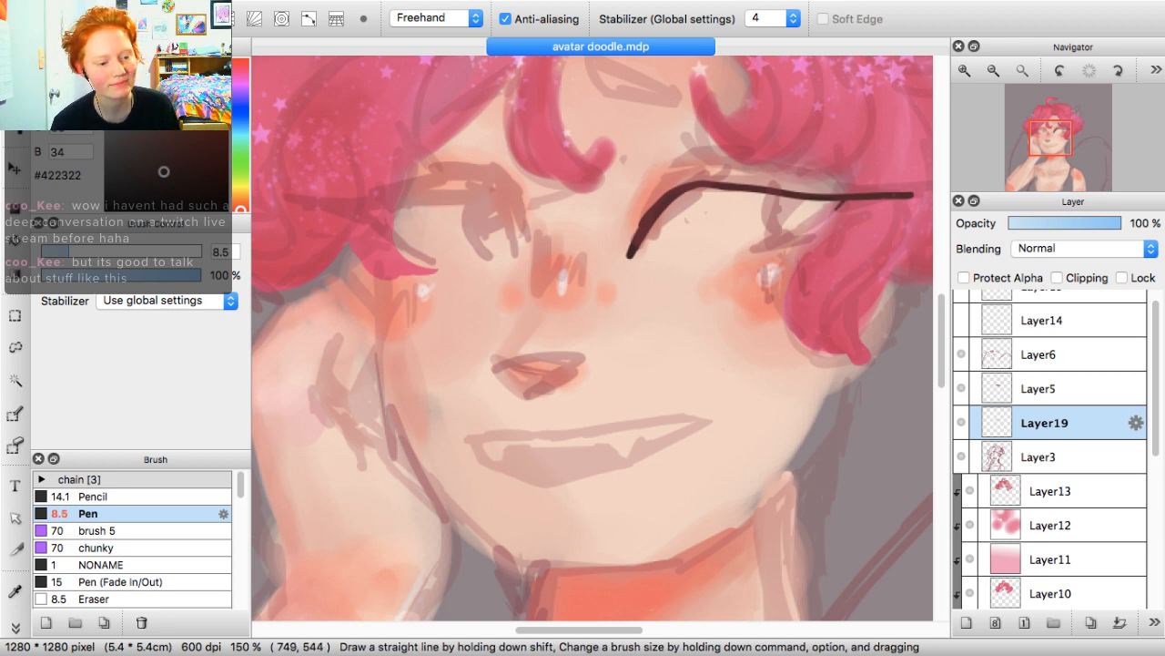
drag(850, 196, 783, 245)
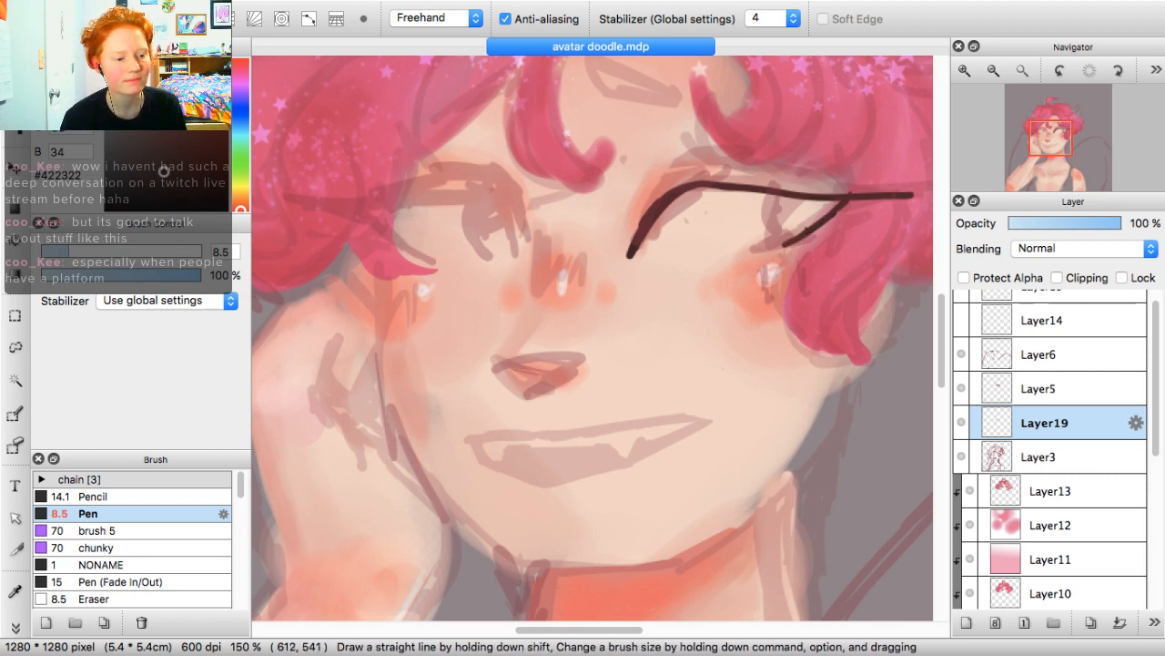
mouse_move(662, 197)
mouse_down()
mouse_move(748, 185)
mouse_move(867, 199)
mouse_up()
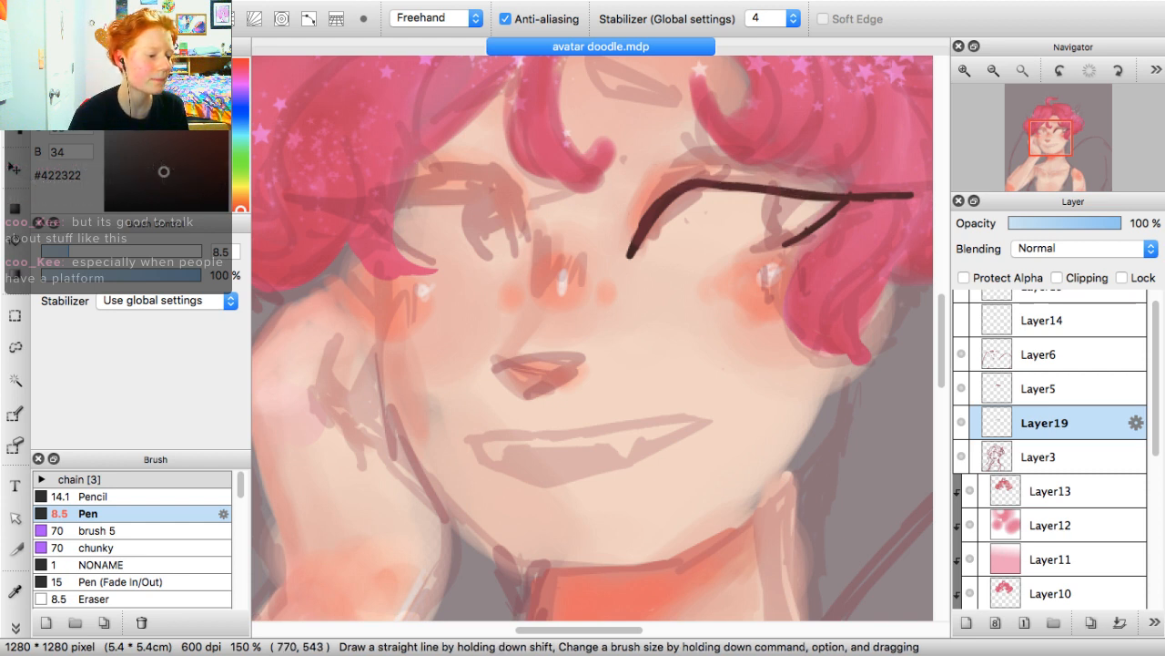
Thicken the upper lash line from the inner curve to the outer corner with the Pen at size 11.2
drag(69, 251, 76, 250)
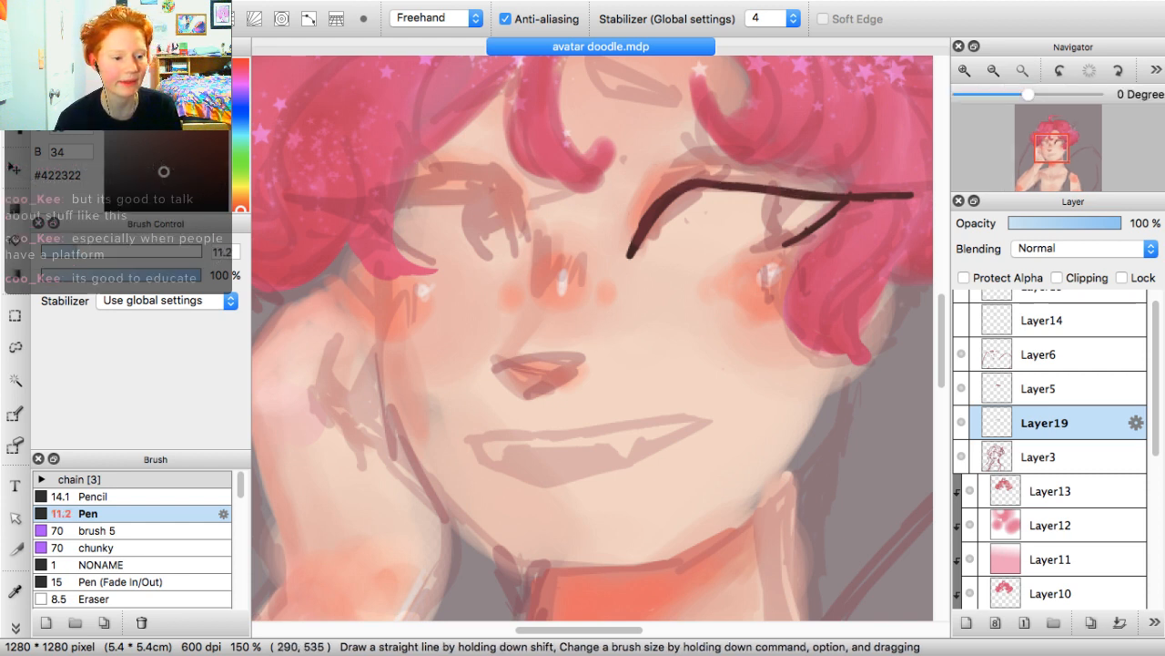
key(super+plus)
key(super+plus)
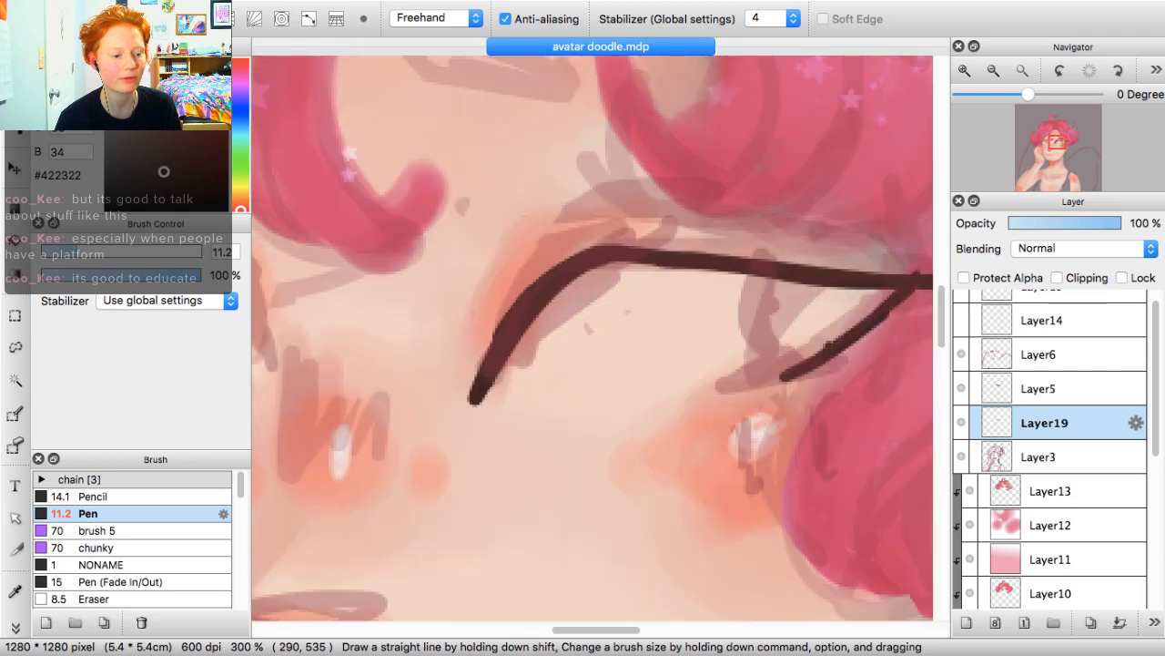
drag(687, 305, 497, 370)
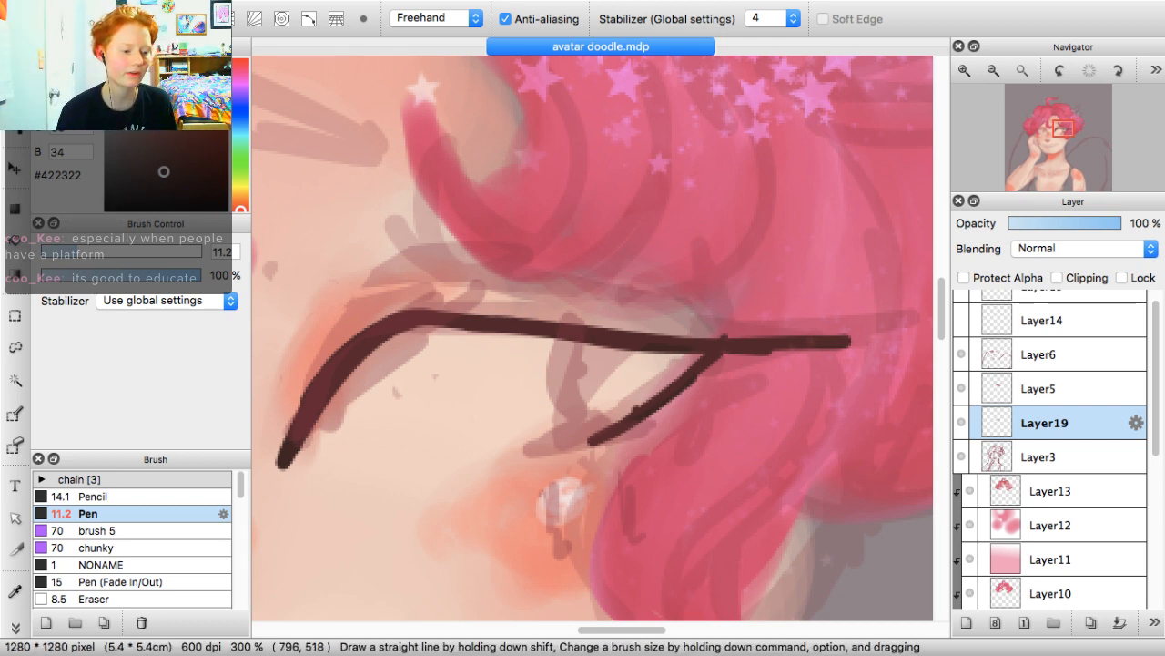
mouse_move(410, 314)
mouse_down()
mouse_move(578, 326)
mouse_move(763, 360)
mouse_up()
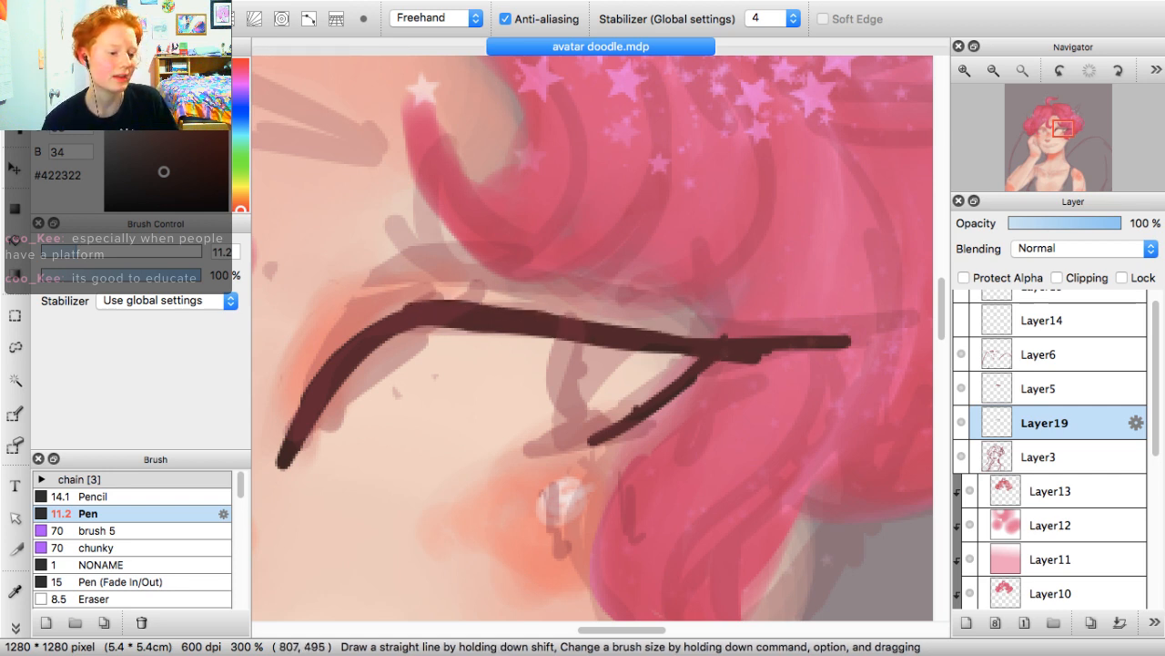
drag(351, 338, 420, 302)
mouse_move(335, 354)
mouse_down()
mouse_move(475, 291)
mouse_move(586, 312)
mouse_move(555, 316)
mouse_up()
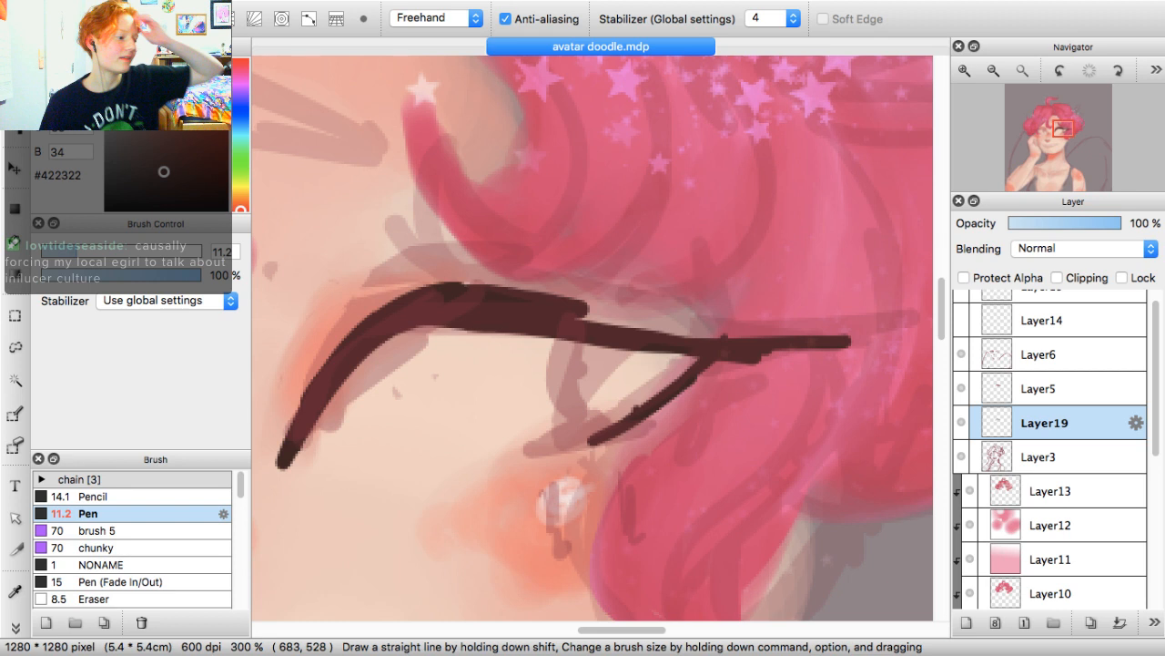
drag(582, 306, 801, 335)
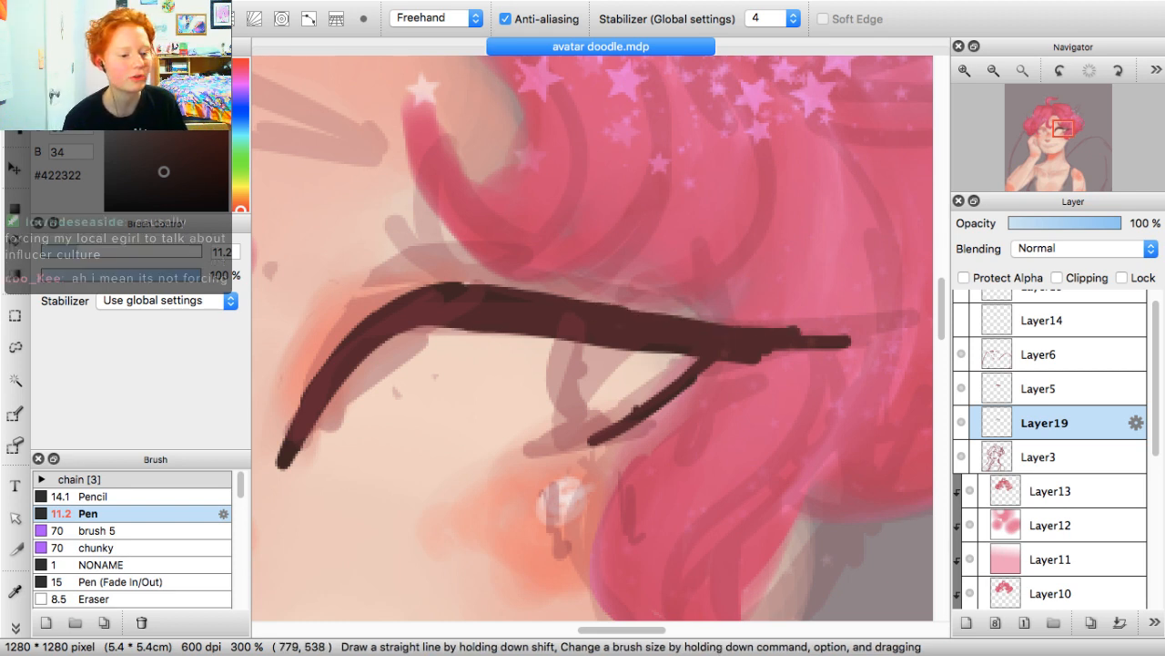
Add an upward flick at the outer corner and a second lower-lid line with the Pen at size 7
drag(71, 251, 64, 251)
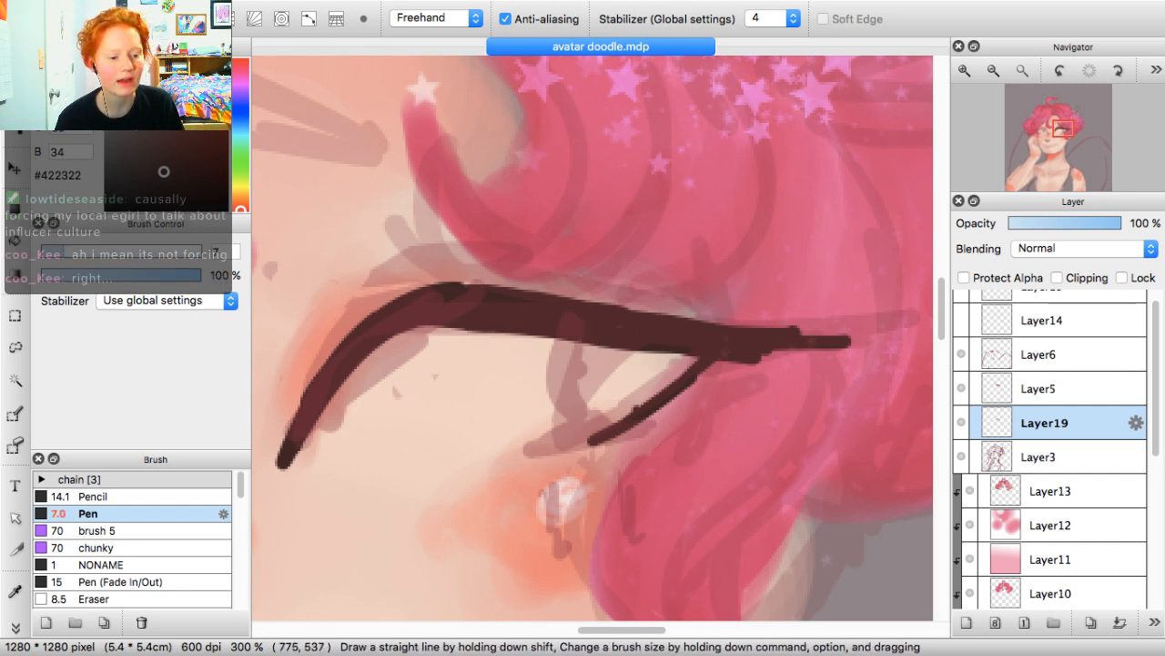
drag(776, 333, 843, 311)
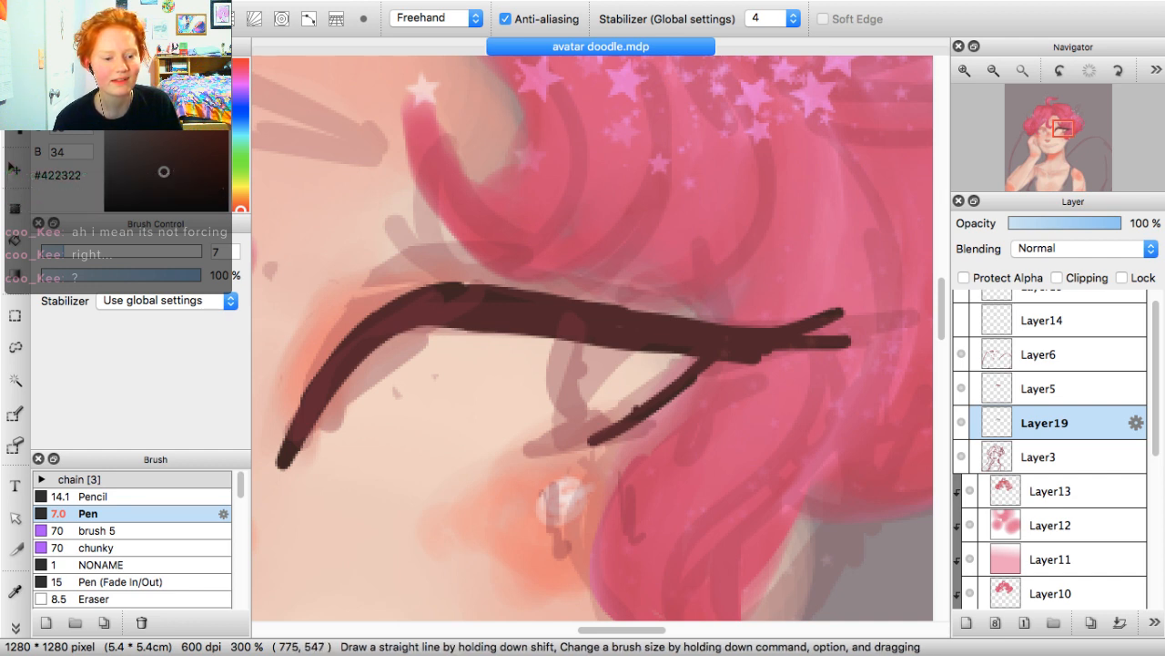
drag(781, 350, 604, 443)
drag(791, 352, 779, 356)
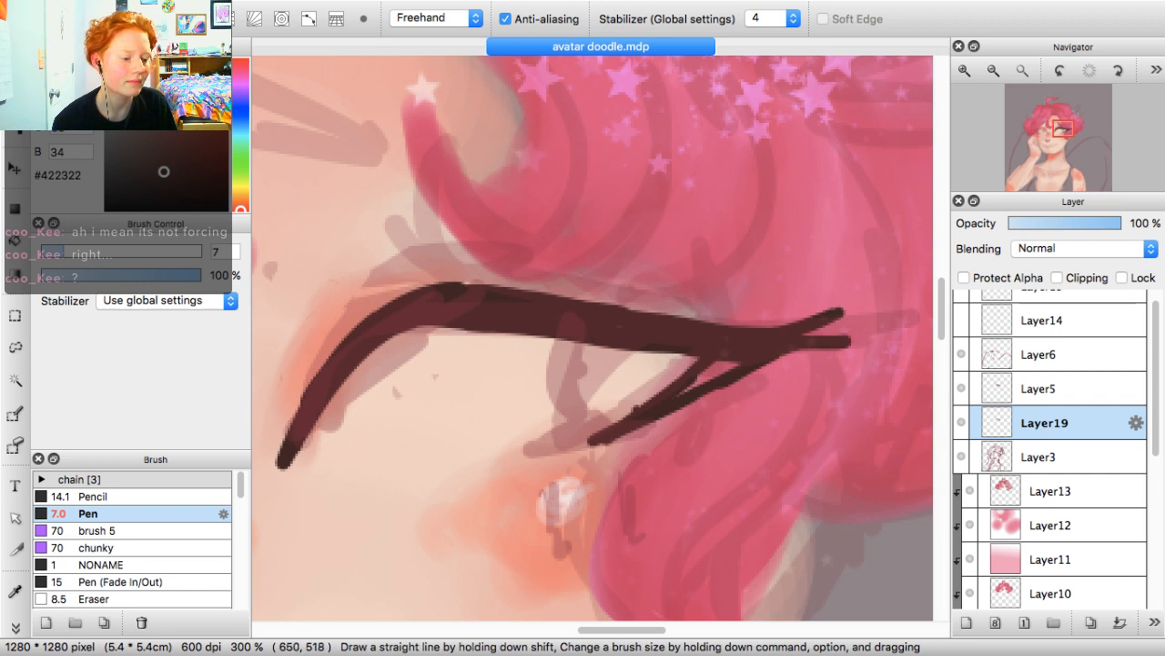
Refine the inner corner, fill the outer corner gap and add small lower lashes with the Pen at size 2.2
drag(63, 250, 48, 250)
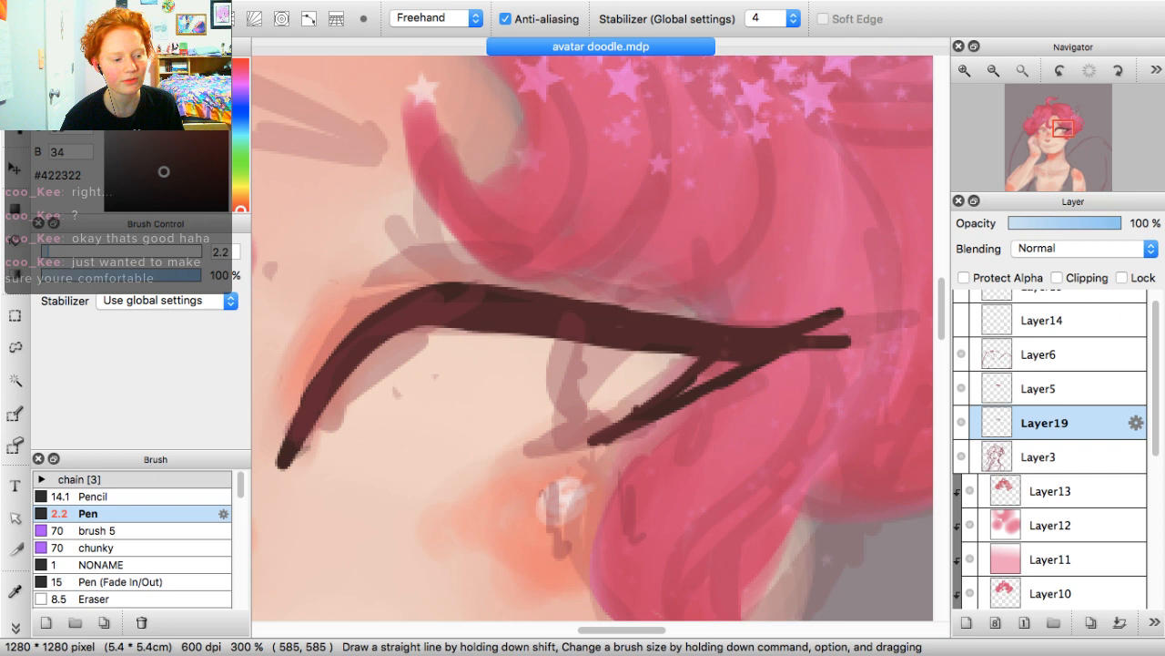
drag(295, 454, 354, 443)
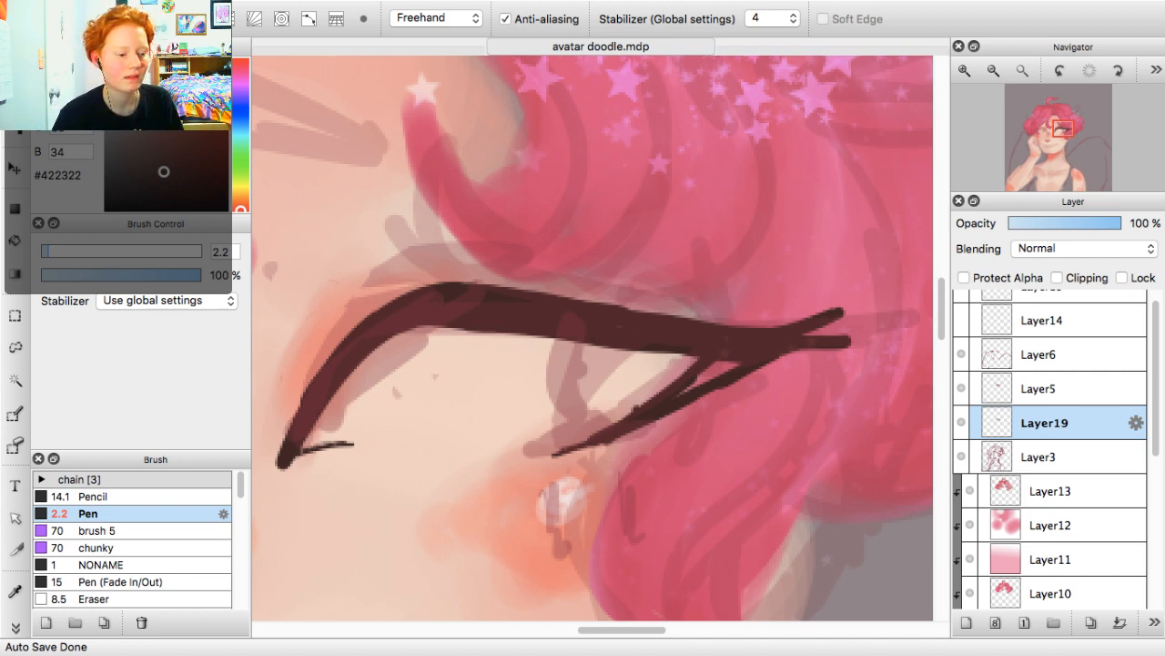
drag(308, 452, 292, 463)
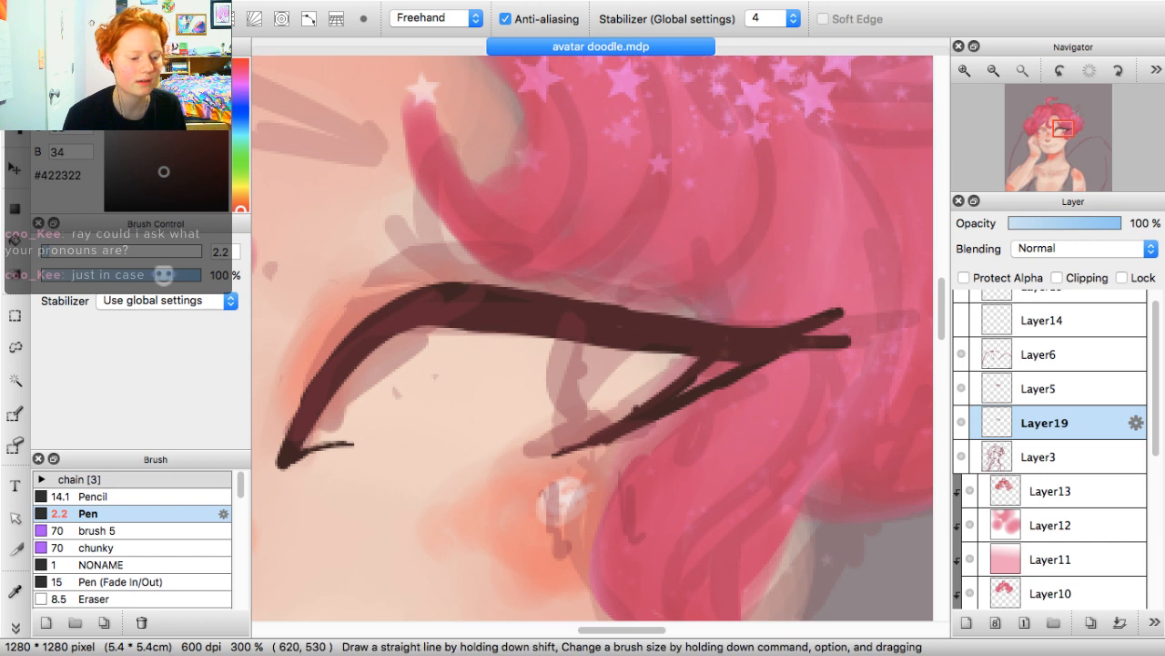
drag(737, 363, 700, 377)
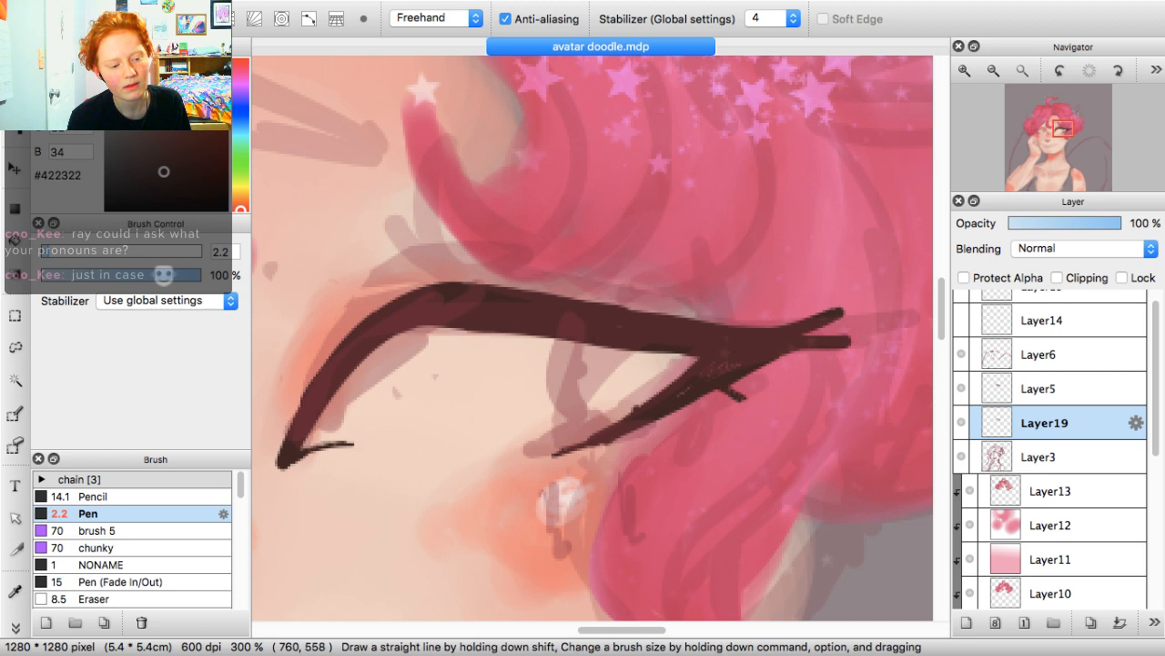
drag(746, 368, 769, 376)
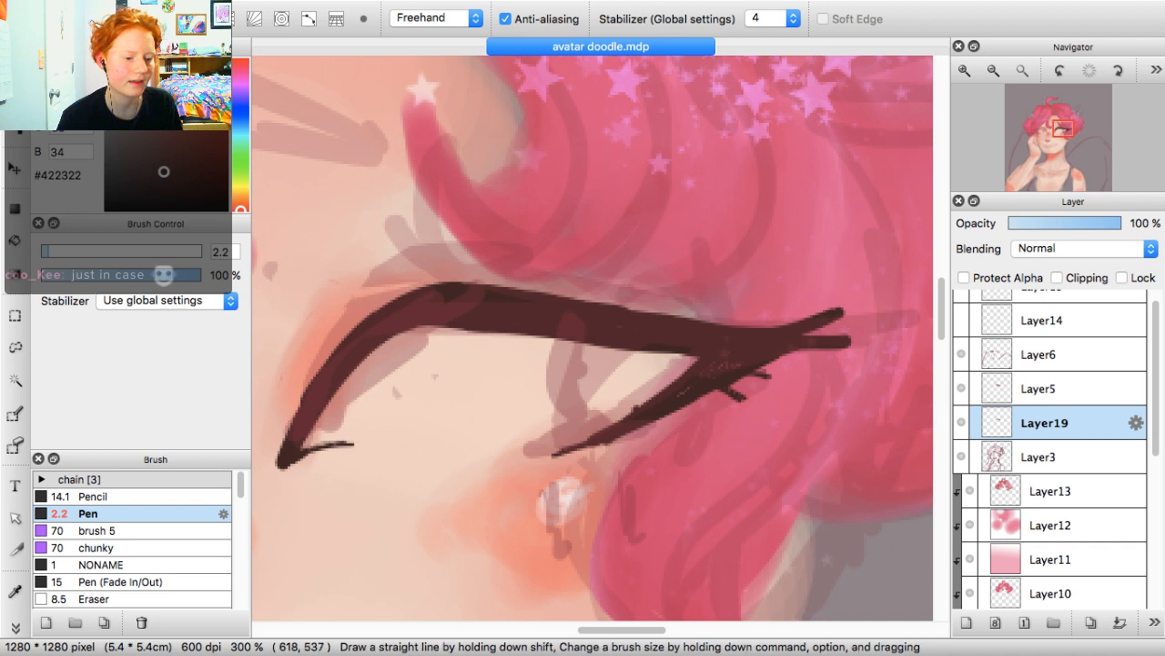
Extend the outer wing, add upward lashes at the outer corner and a small inner lash with the Pen at size 4.8
click(56, 250)
drag(55, 250, 57, 250)
drag(723, 324, 766, 296)
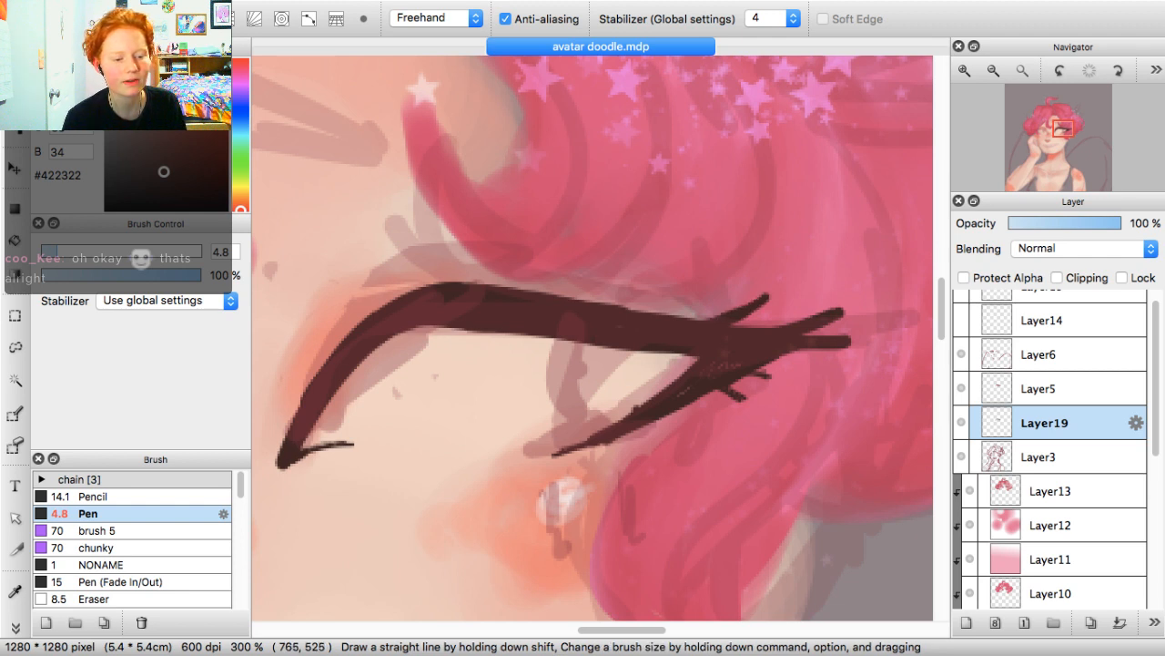
mouse_move(730, 346)
mouse_down()
mouse_move(924, 336)
mouse_move(801, 351)
mouse_up()
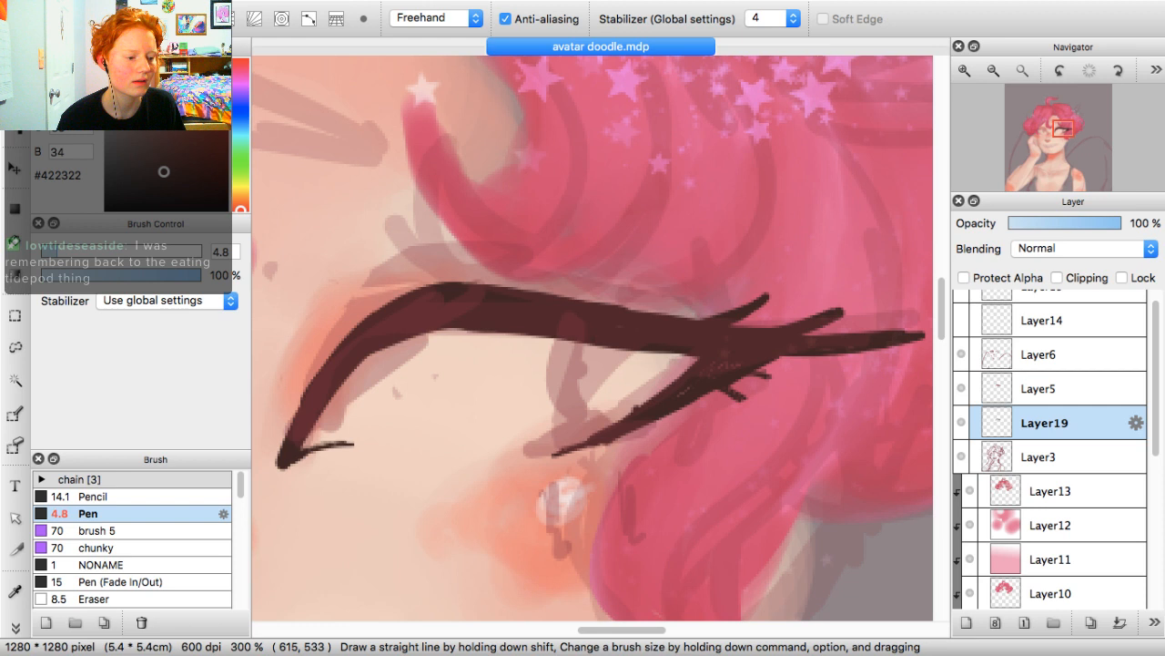
drag(361, 323, 350, 306)
drag(752, 324, 846, 284)
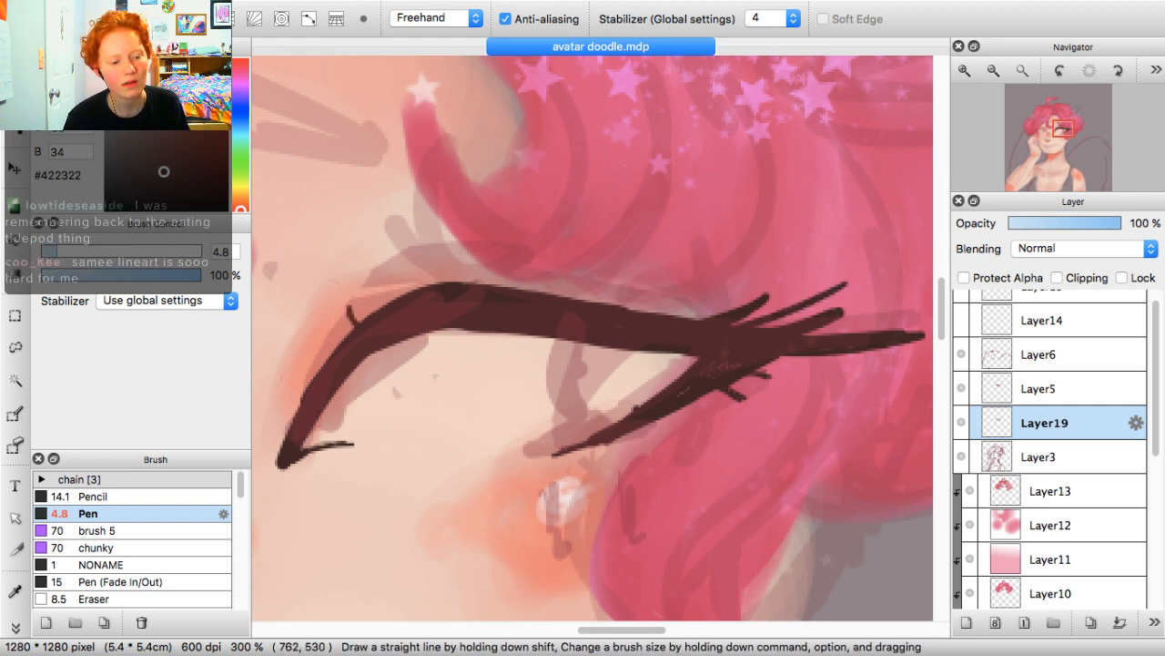
drag(738, 322, 843, 291)
mouse_move(773, 325)
mouse_down()
mouse_move(836, 302)
mouse_move(760, 325)
mouse_up()
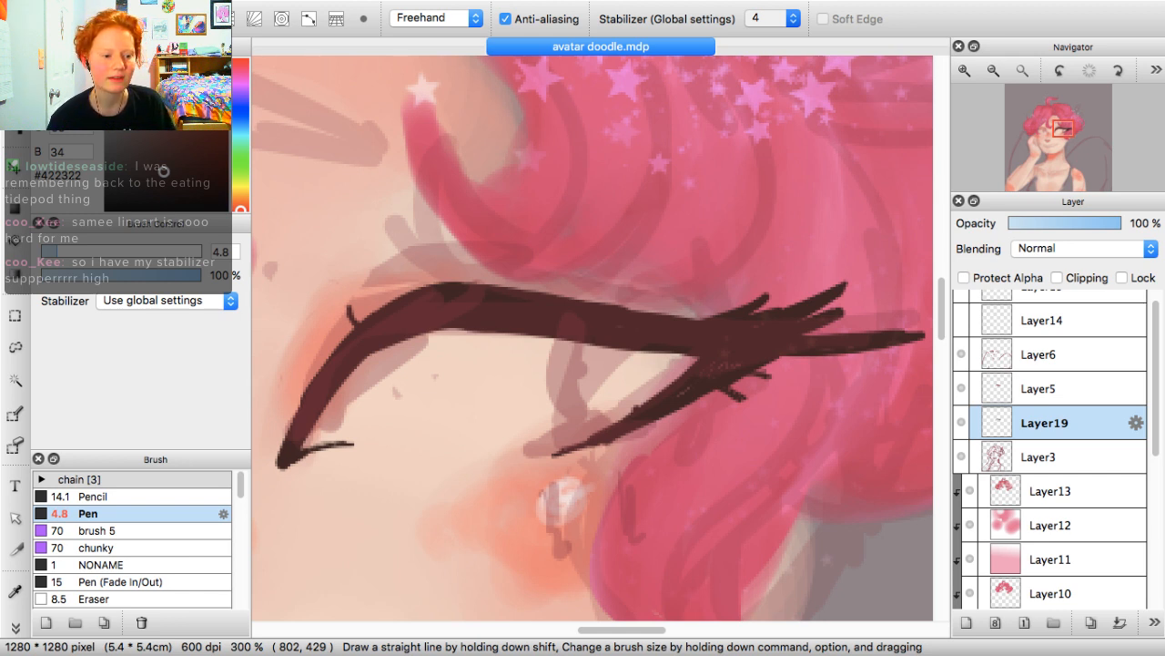
Set the global stabilizer to 15 and draw another upward lash near the wing tip
click(772, 18)
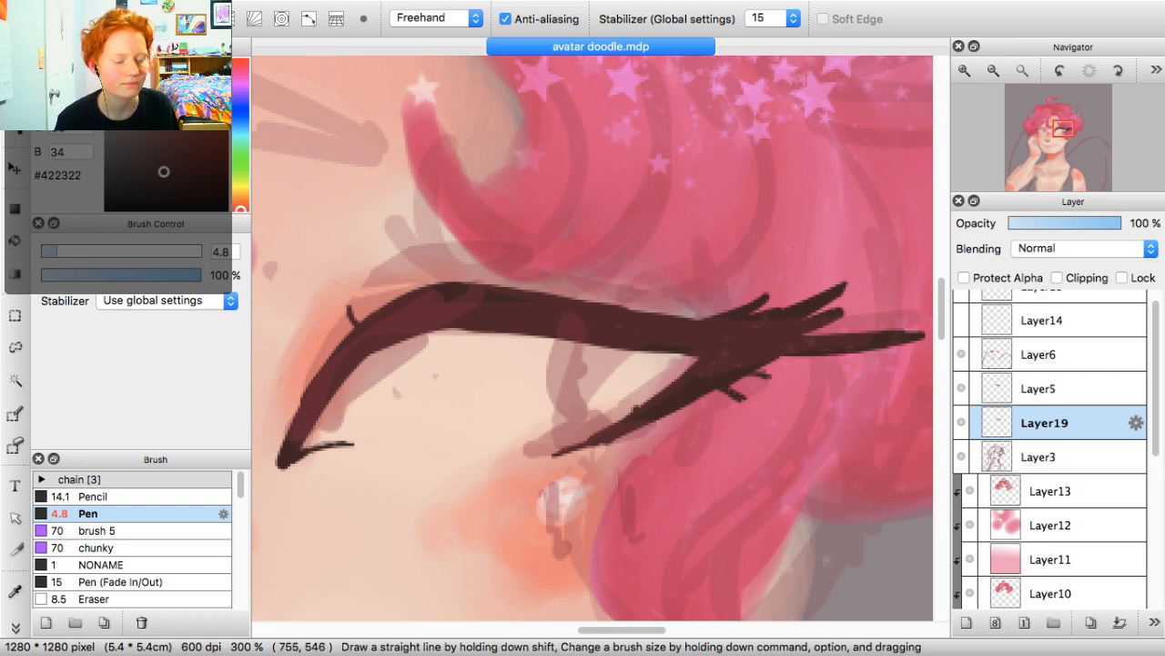
drag(837, 321, 890, 290)
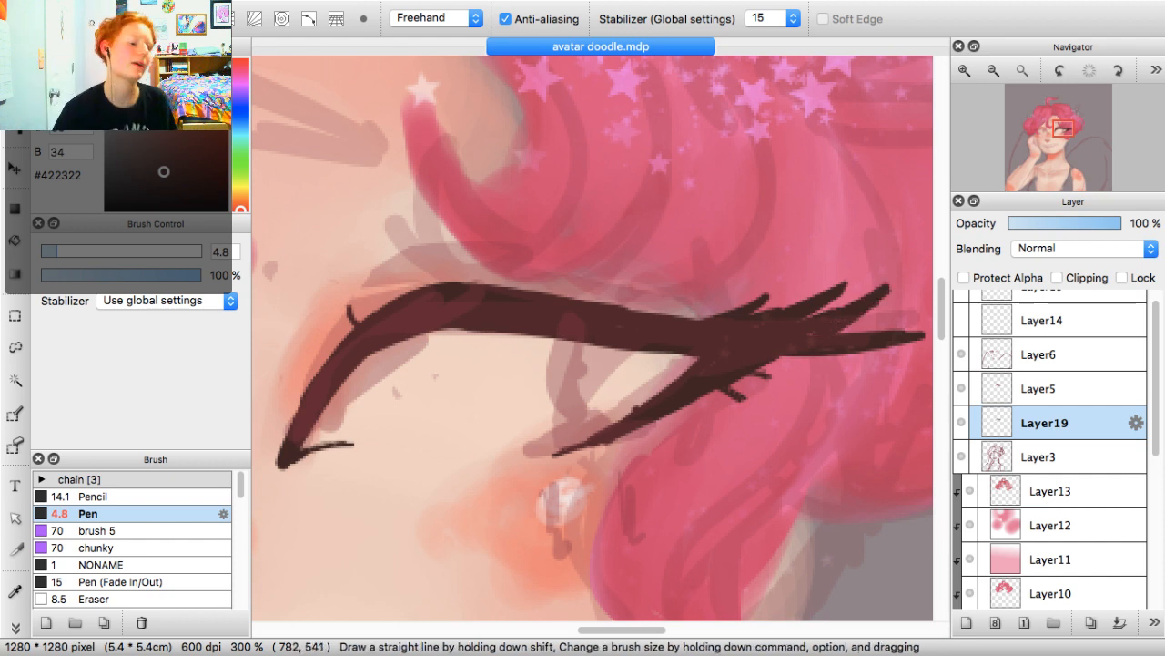
Erase the upward lashes above the outer corner with the eraser at size 18
key(e)
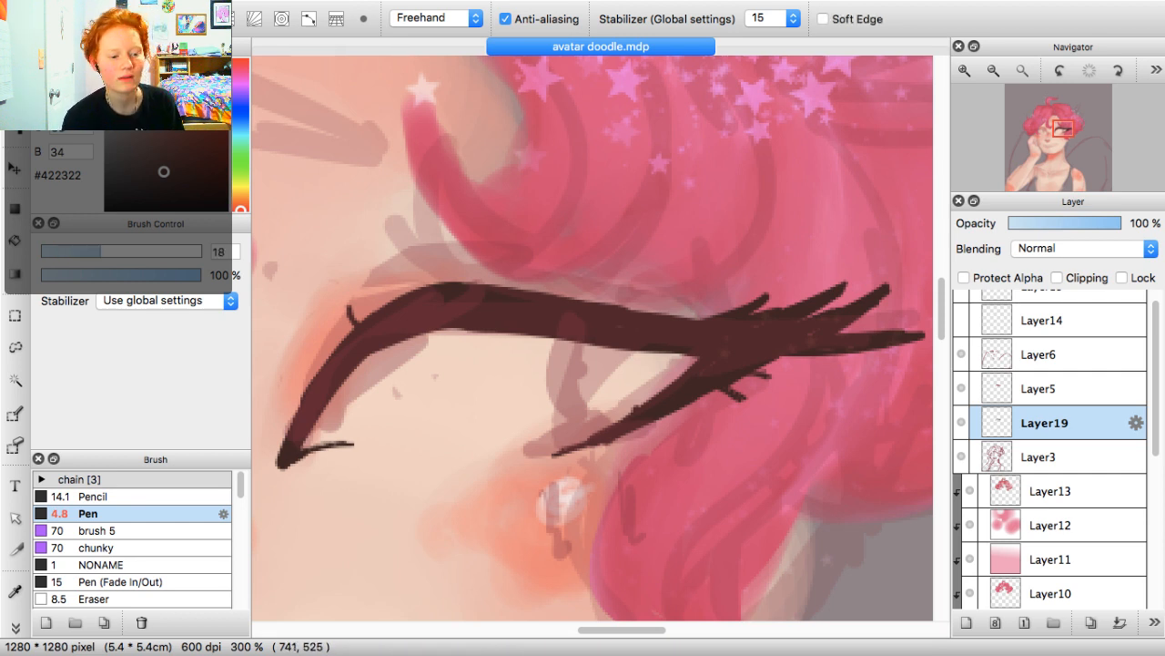
drag(675, 304, 876, 306)
drag(760, 297, 876, 286)
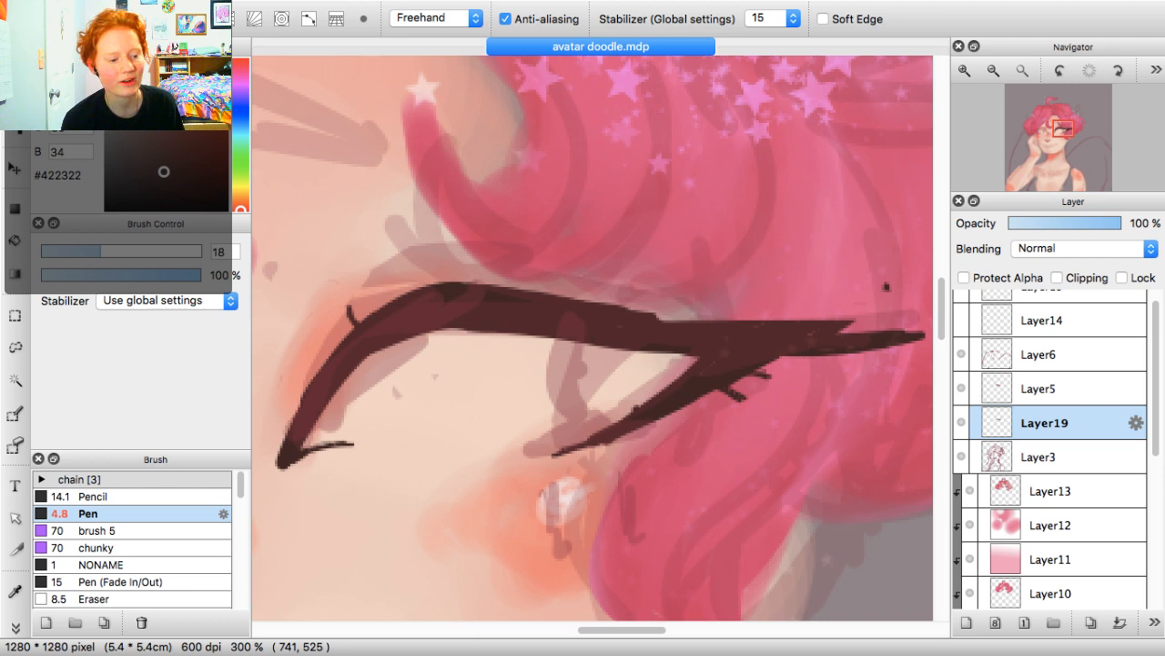
Return to the size 4.8 Pen, thicken the inner lash and draw new lashes above and below the outer wing
key(b)
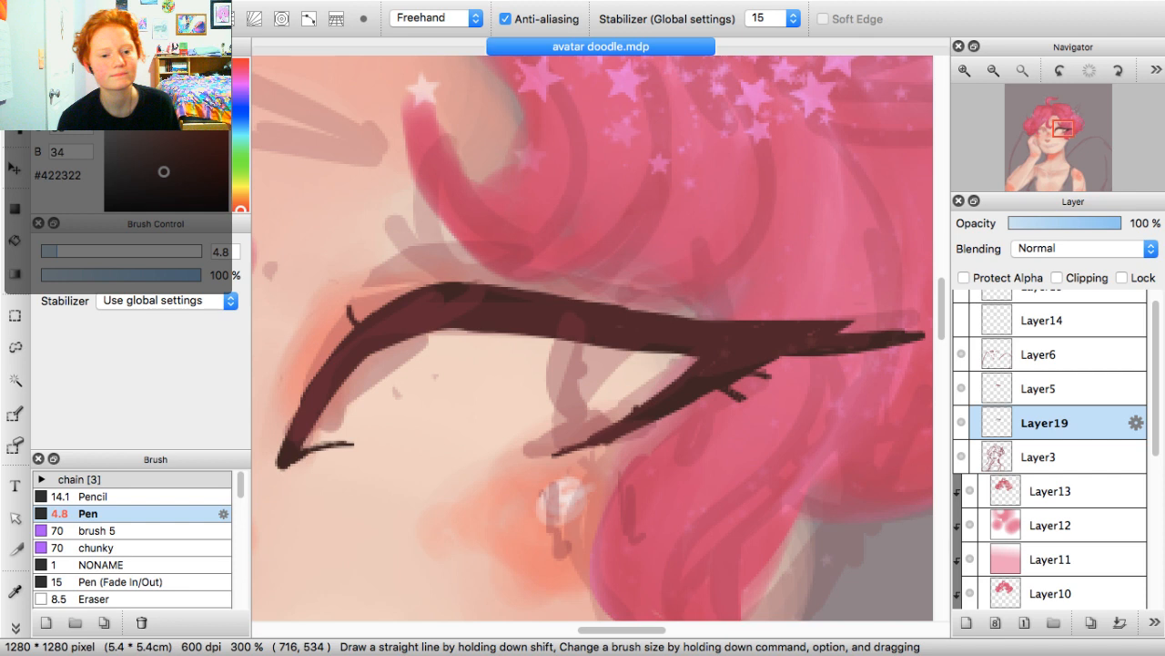
drag(352, 303, 362, 323)
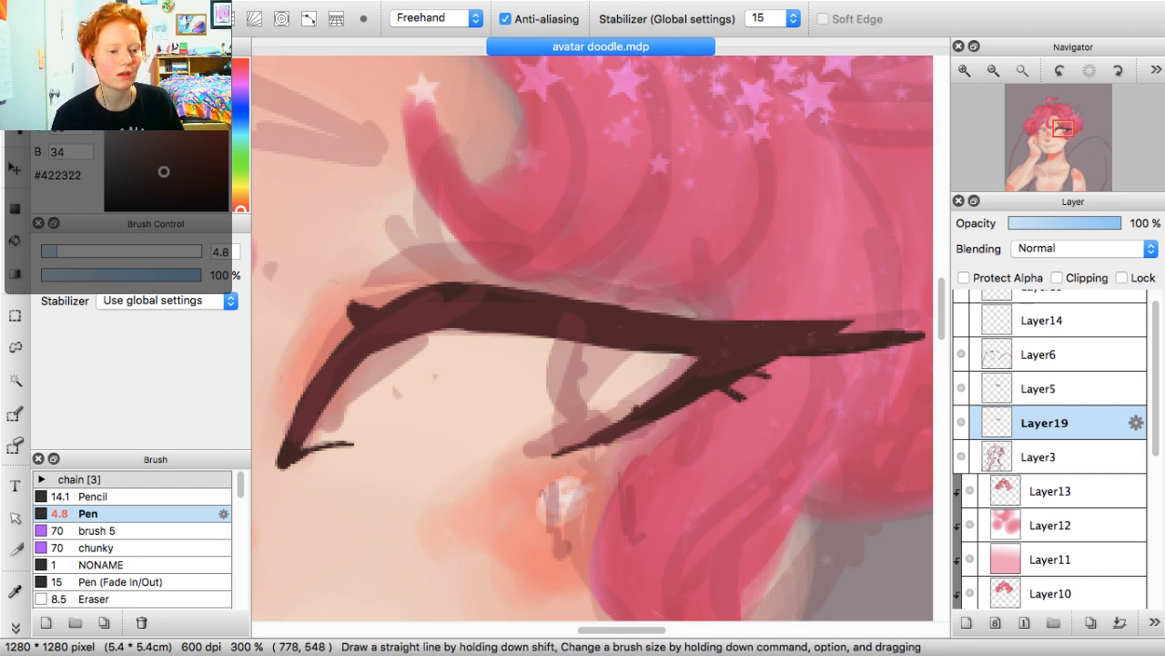
mouse_move(770, 318)
mouse_down()
mouse_move(752, 318)
mouse_move(811, 294)
mouse_move(756, 314)
mouse_move(715, 320)
mouse_move(807, 293)
mouse_move(685, 317)
mouse_up()
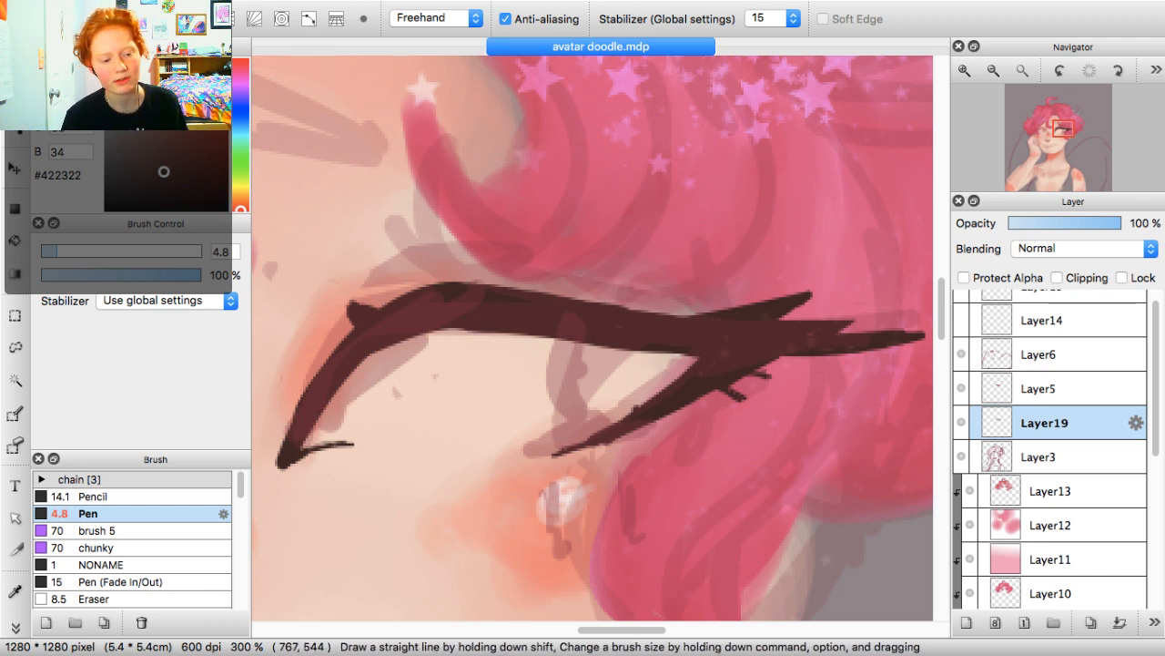
drag(785, 356, 865, 365)
drag(1064, 130, 1072, 130)
drag(508, 330, 528, 338)
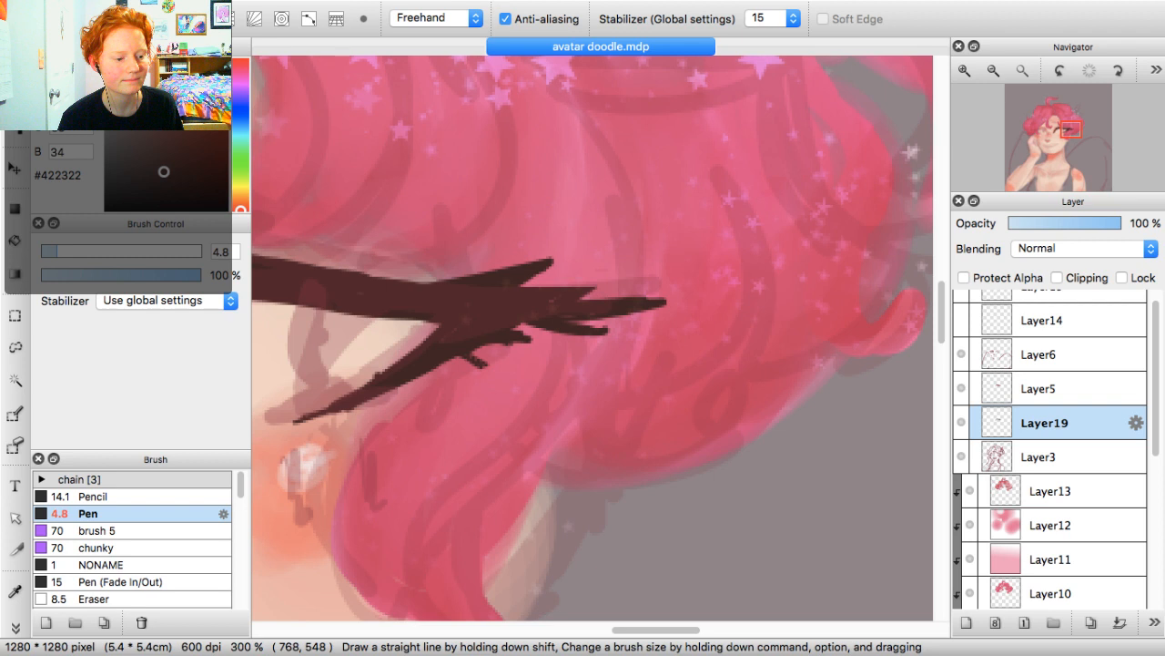
Trim the outer wing's tips and remove the small lashes beneath it with the eraser at size 18
click(993, 70)
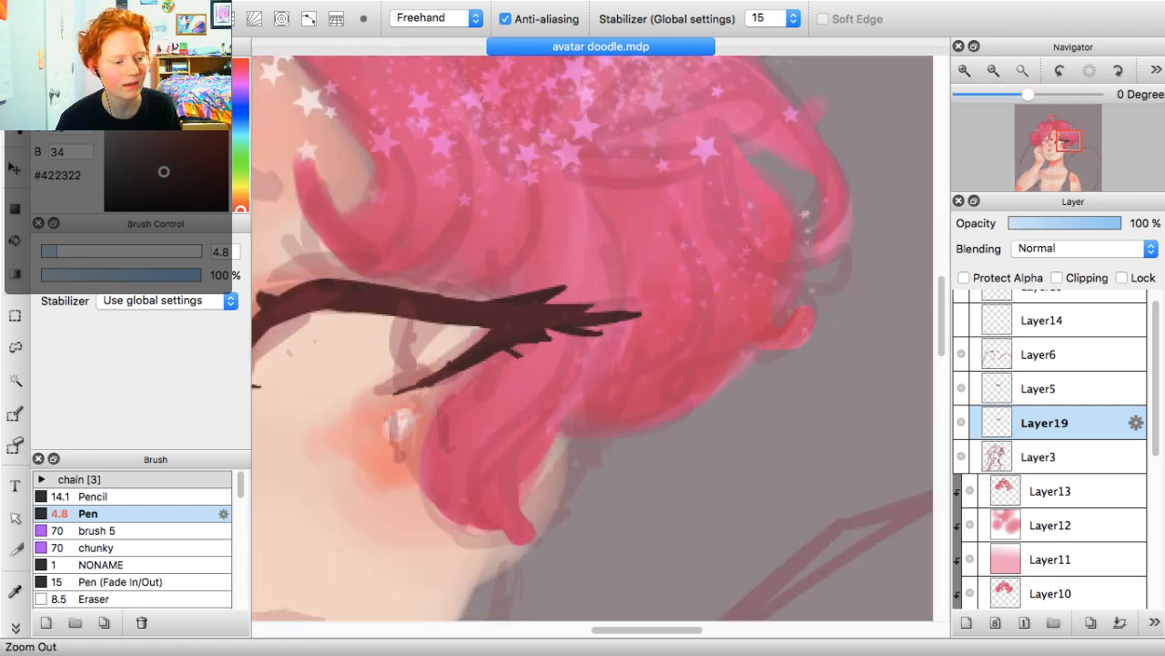
click(993, 70)
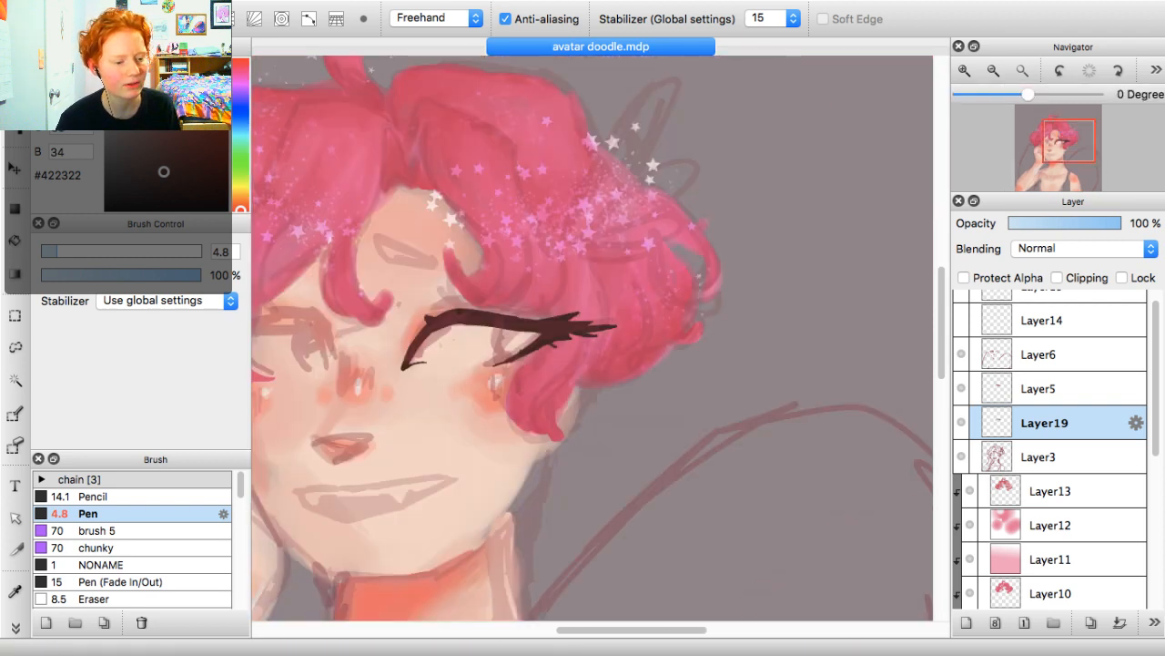
click(964, 70)
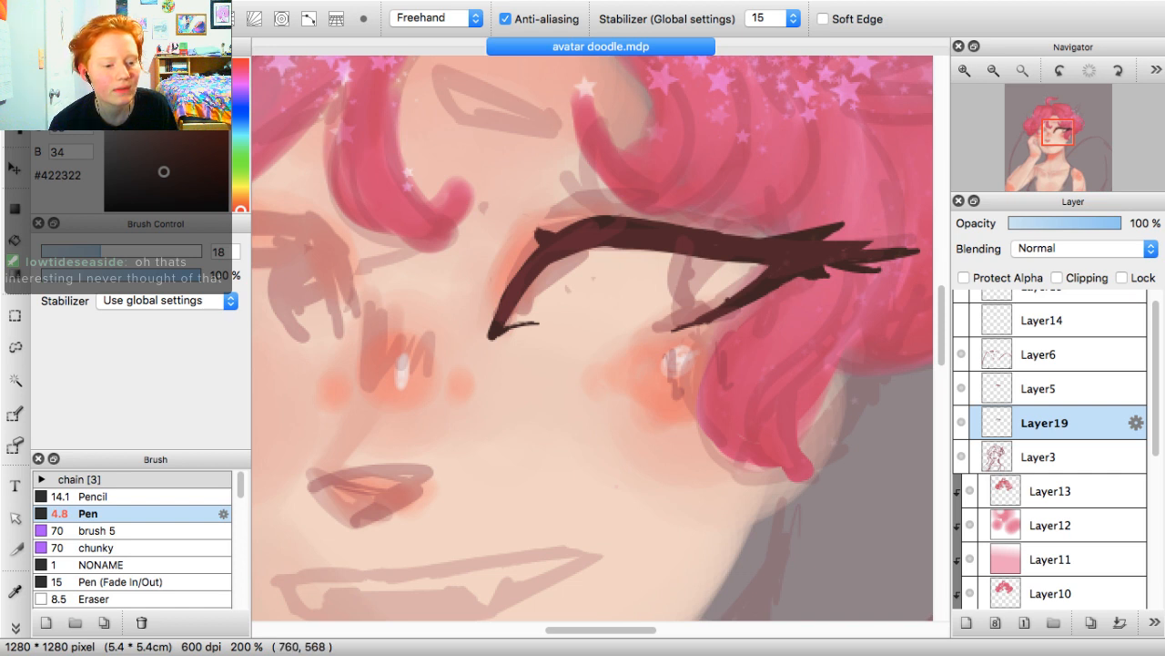
key(super+z)
key(super+z)
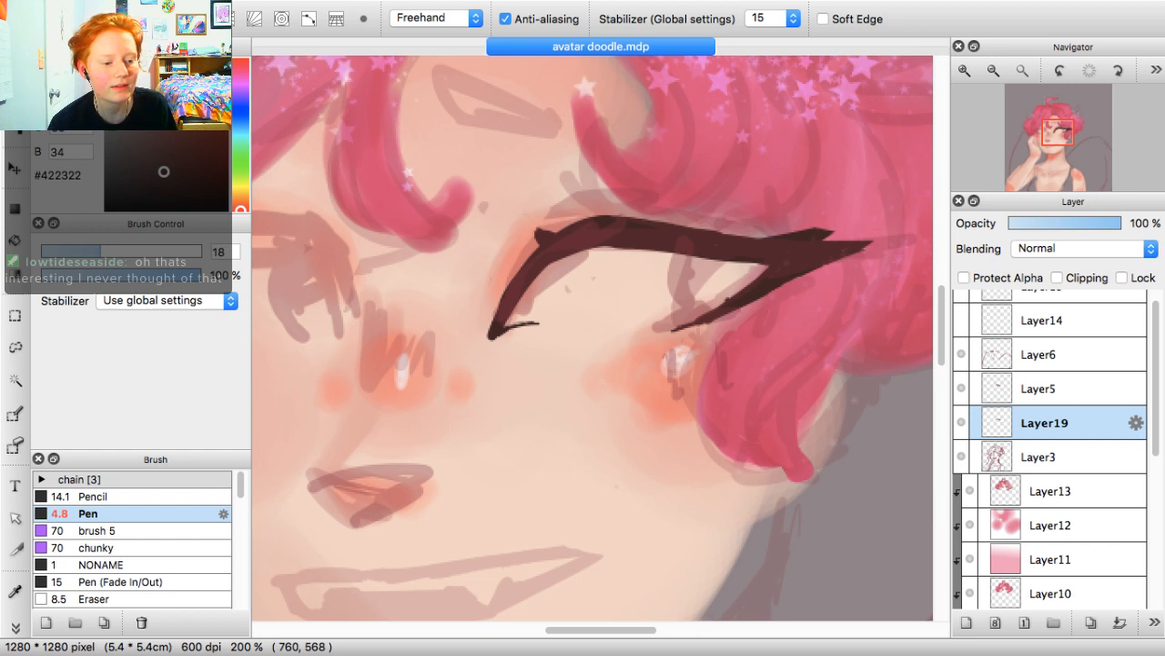
Undo the last eraser stroke, then erase the outer wing's upper tip and the stub on the upper lash line's inner curve
key(super+z)
drag(765, 236, 872, 243)
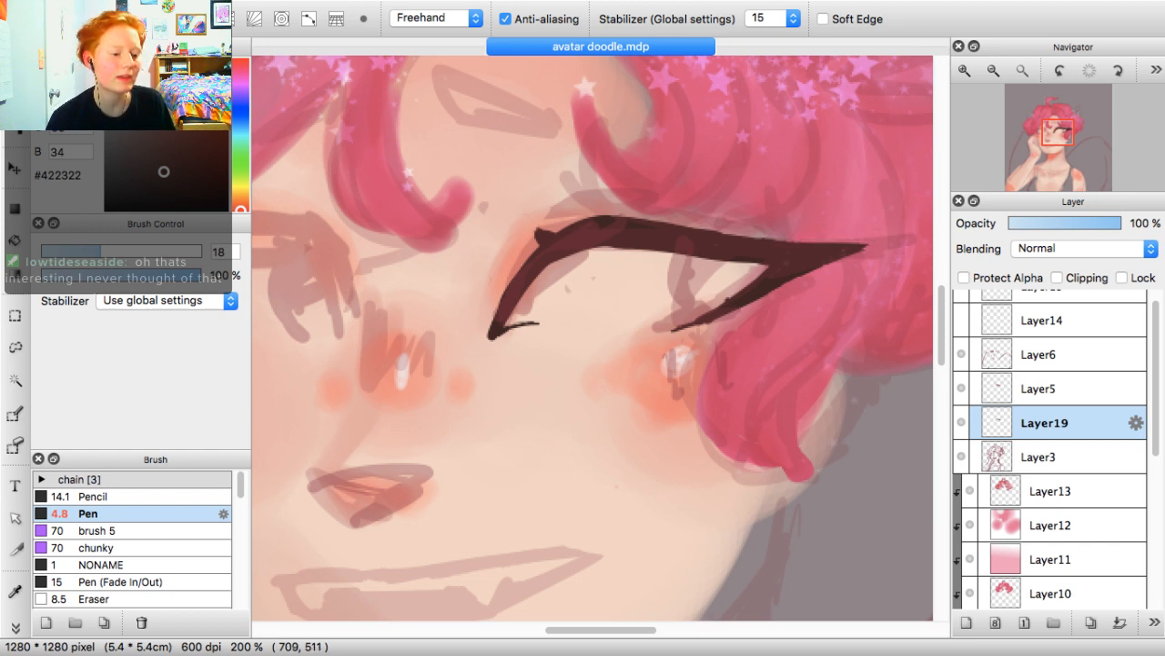
click(540, 233)
drag(541, 238, 554, 232)
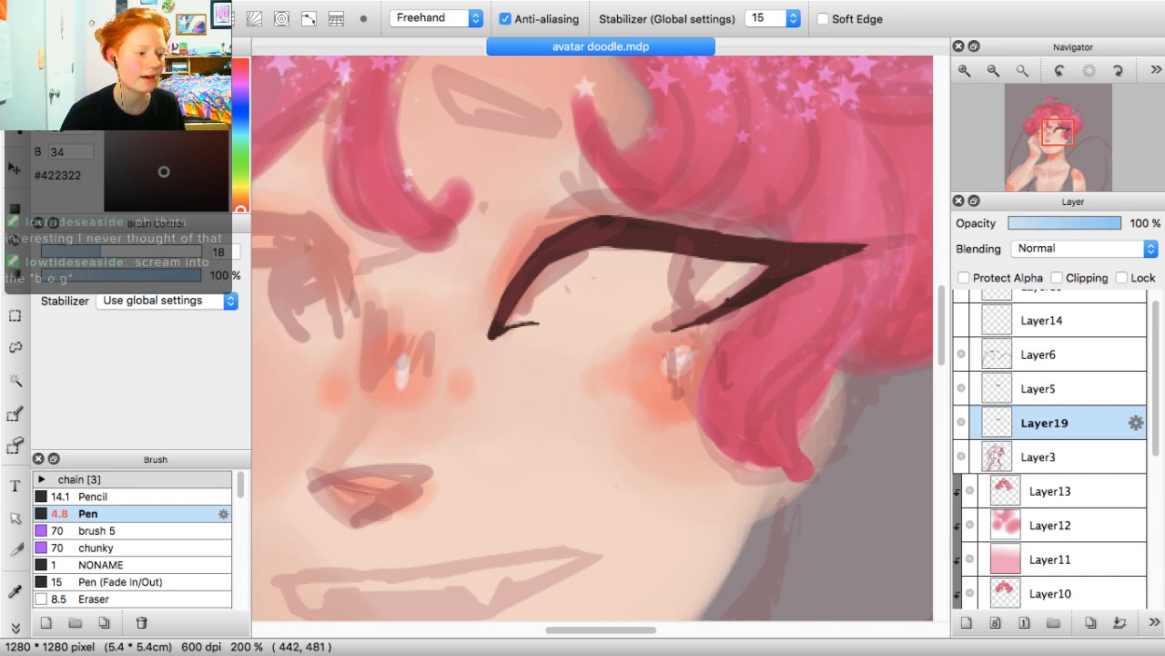
Switch to the Pen at size 2.2 and draw a short thin line along the middle of the lower lid
key(b)
key(bracketleft)
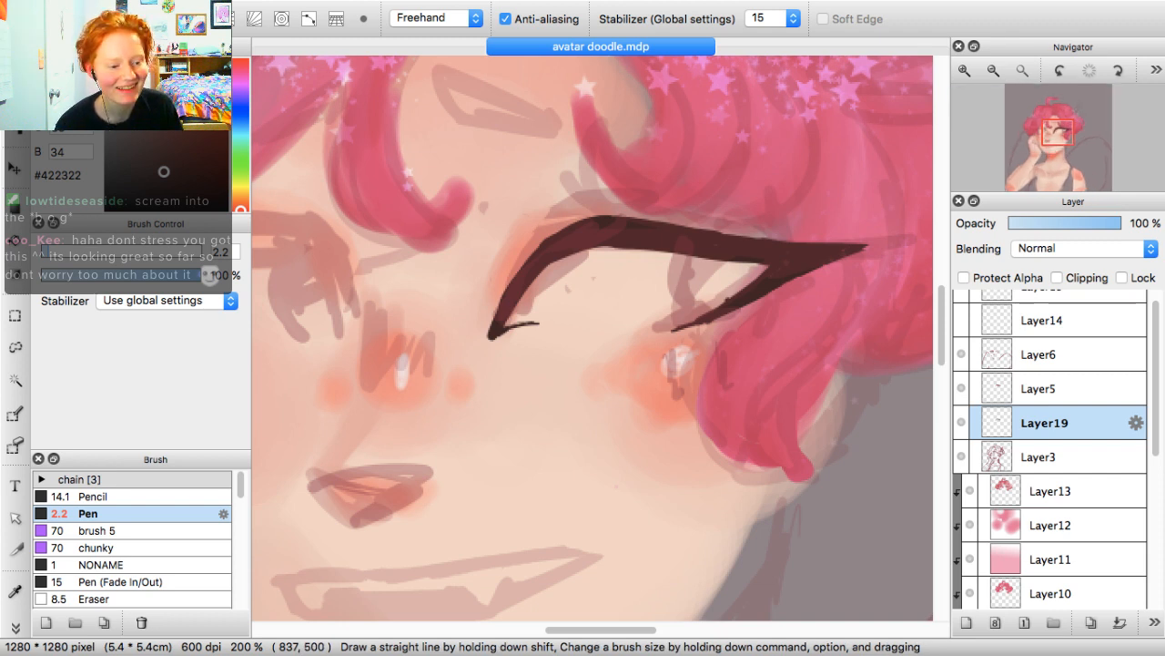
click(965, 70)
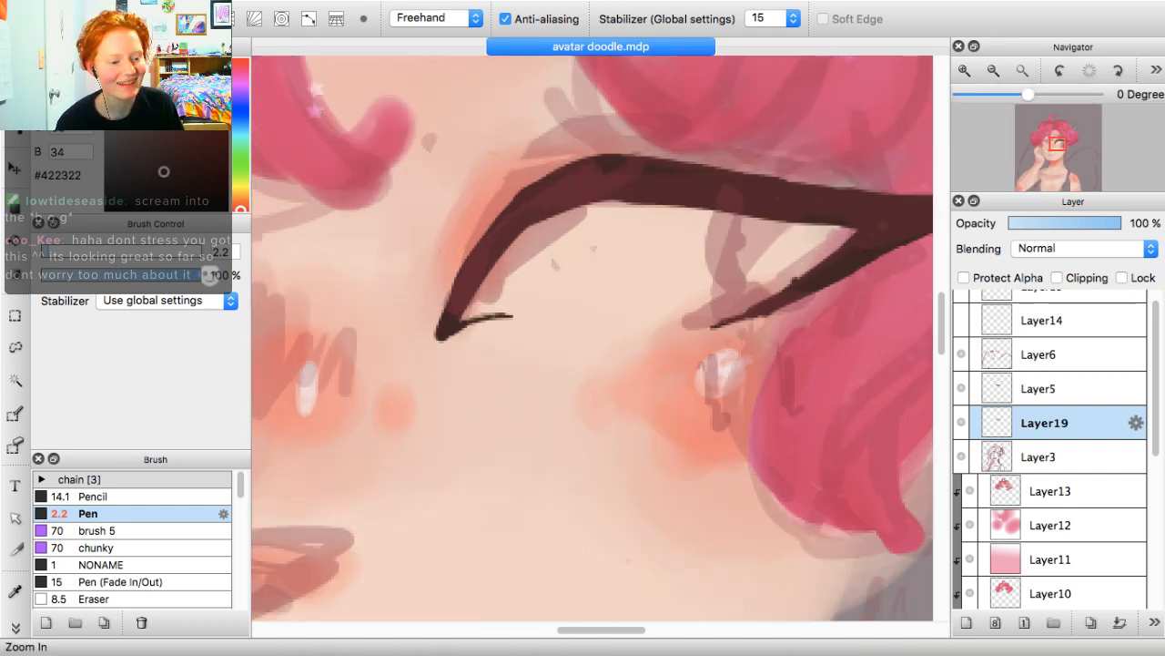
click(965, 70)
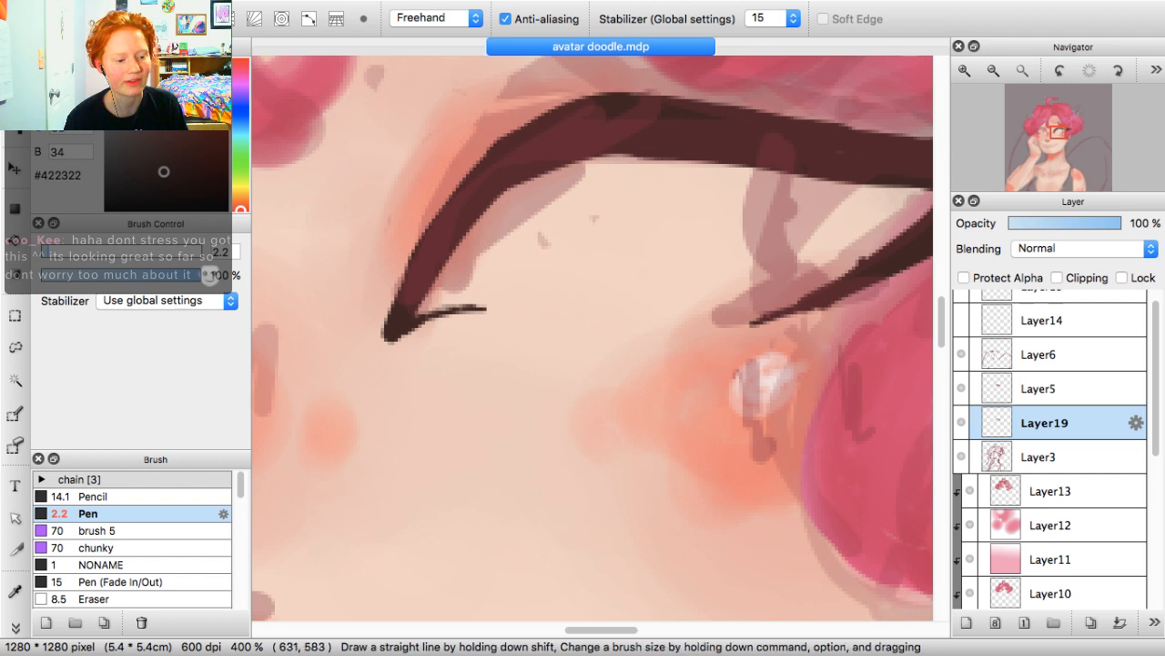
mouse_move(551, 320)
mouse_down()
mouse_move(678, 321)
mouse_move(587, 324)
mouse_up()
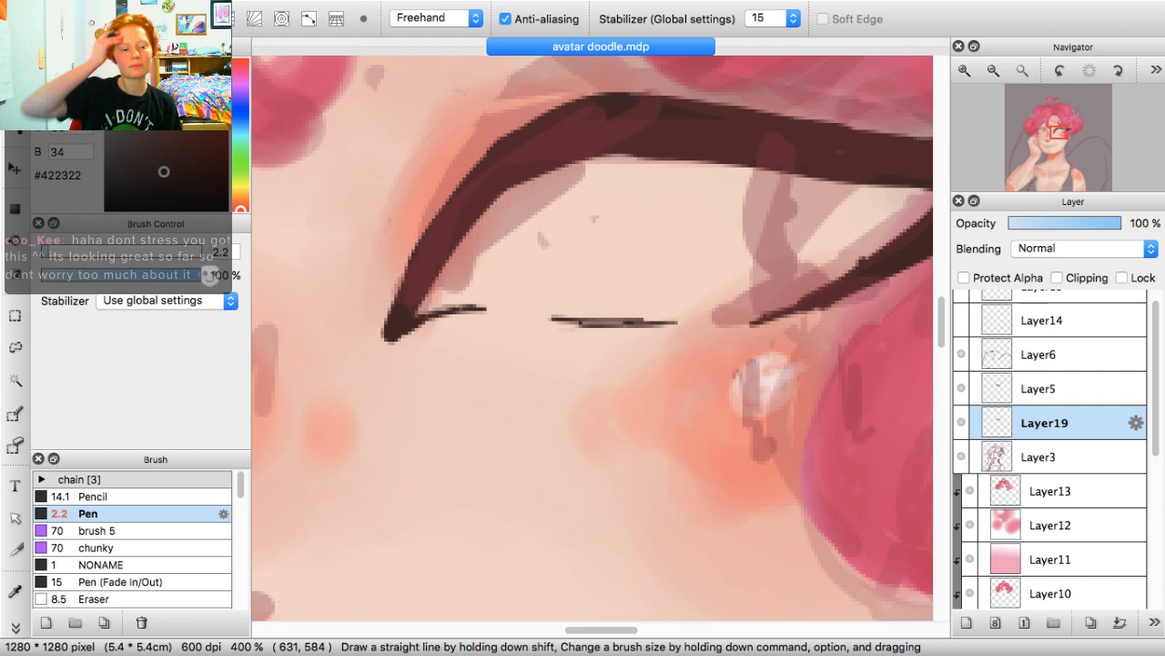
drag(486, 308, 570, 323)
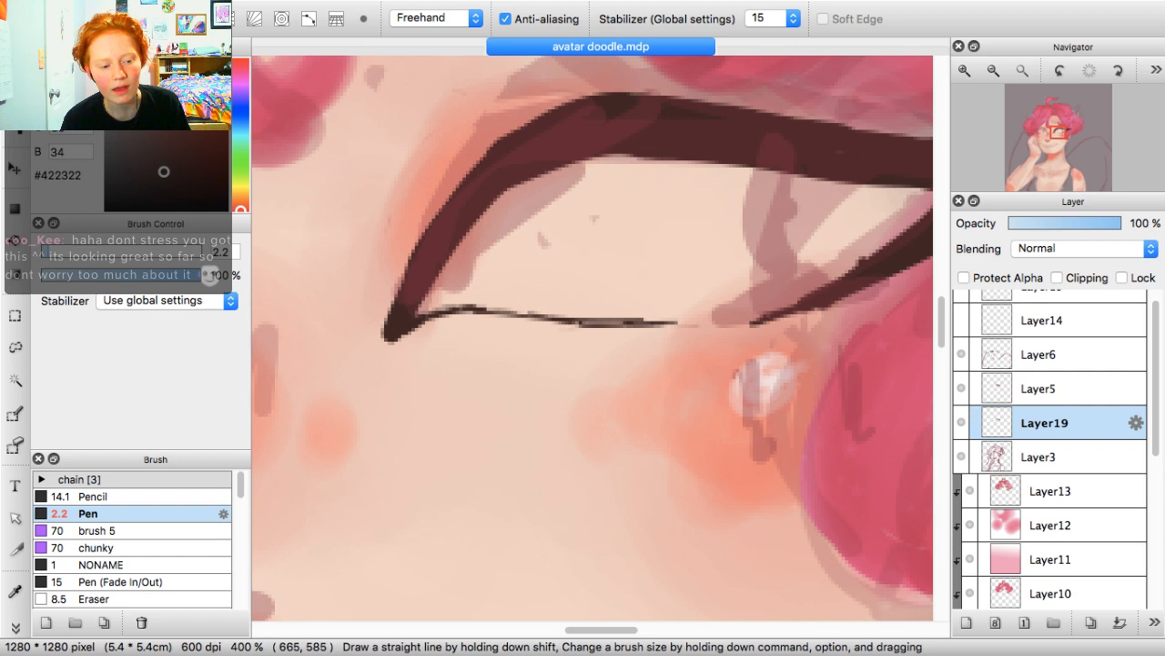
drag(674, 321, 765, 320)
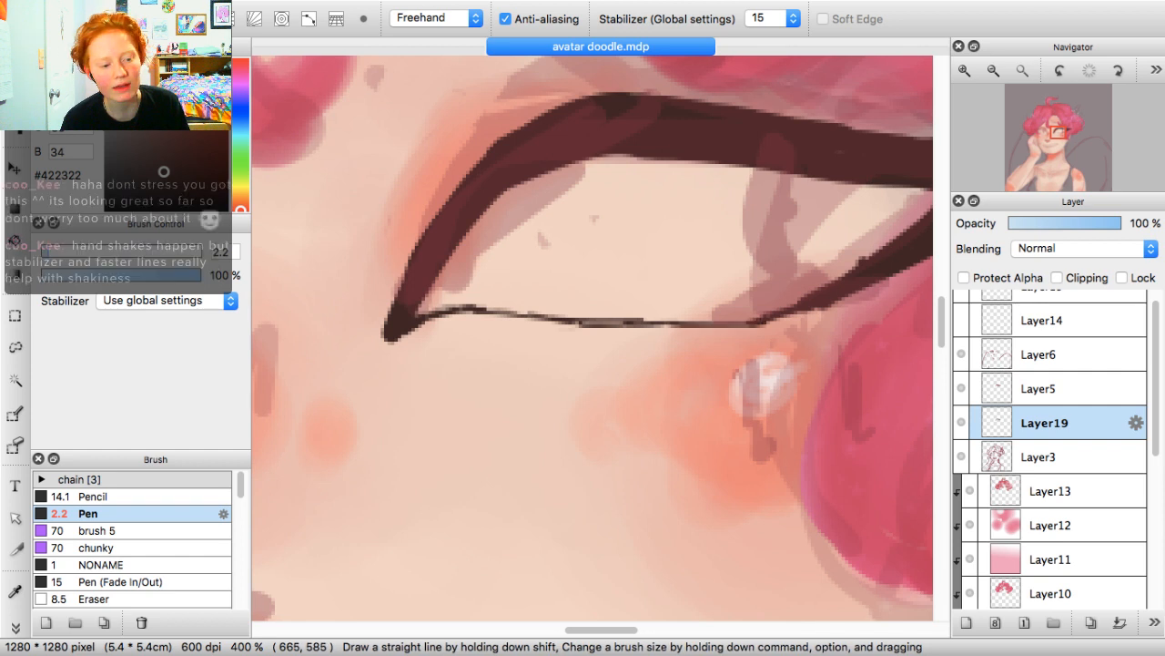
key(super+z)
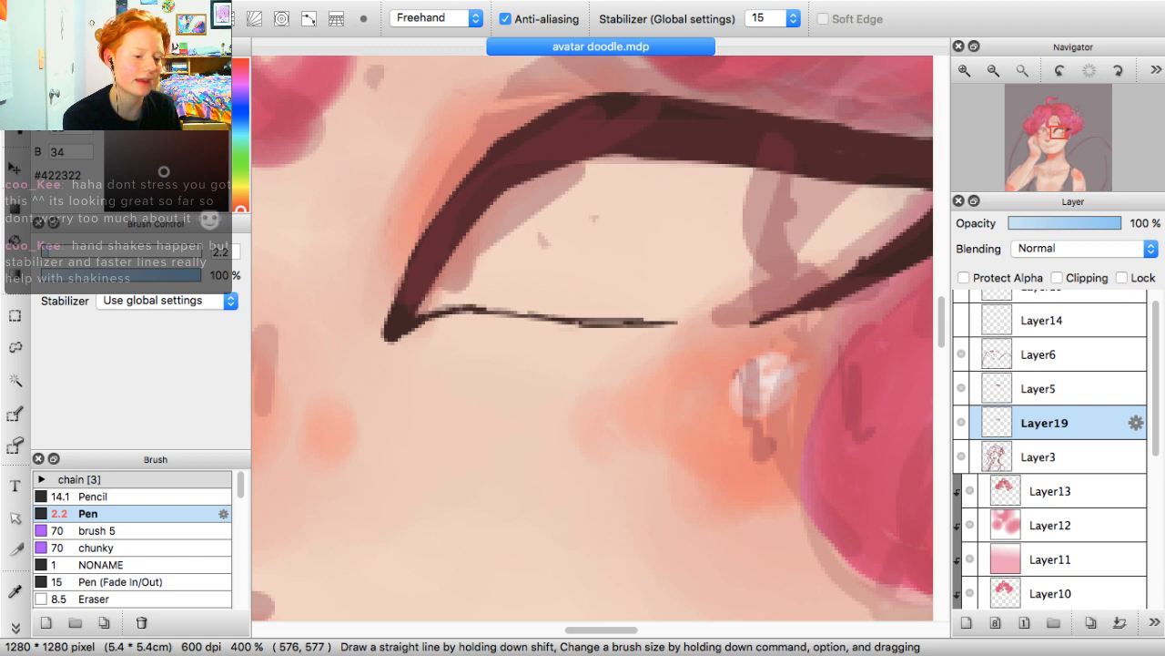
key(super+z)
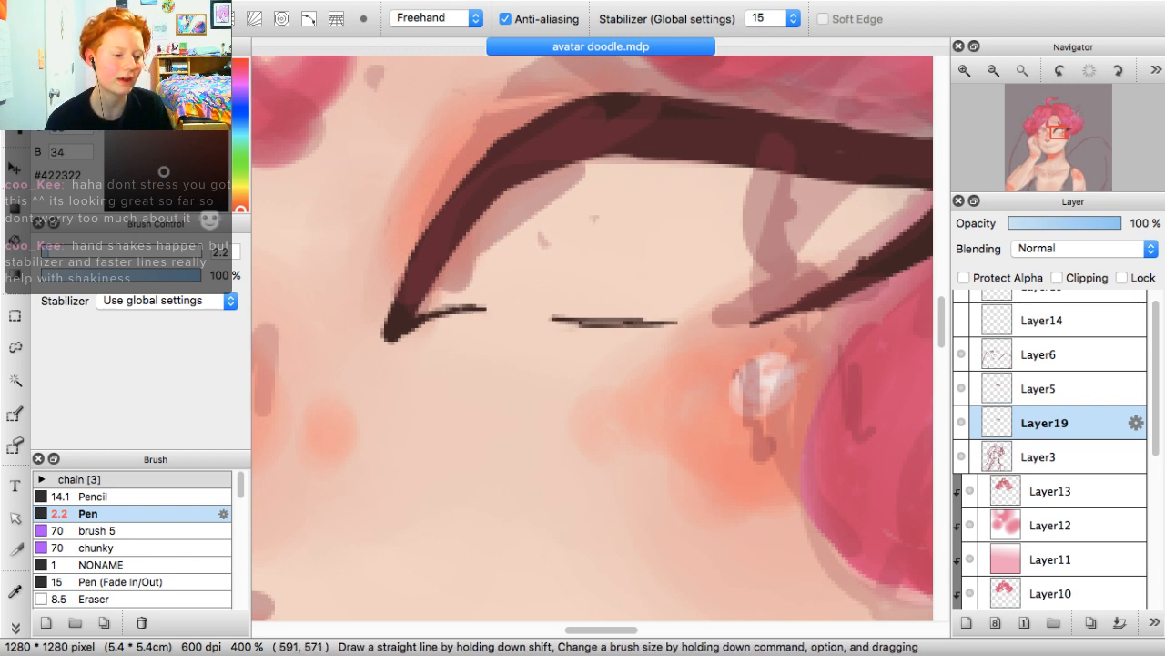
Draw a small tear-duct line inside the eye's inner corner with the size 2.2 Pen
mouse_move(440, 307)
mouse_down()
mouse_move(433, 292)
mouse_move(441, 310)
mouse_move(429, 307)
mouse_up()
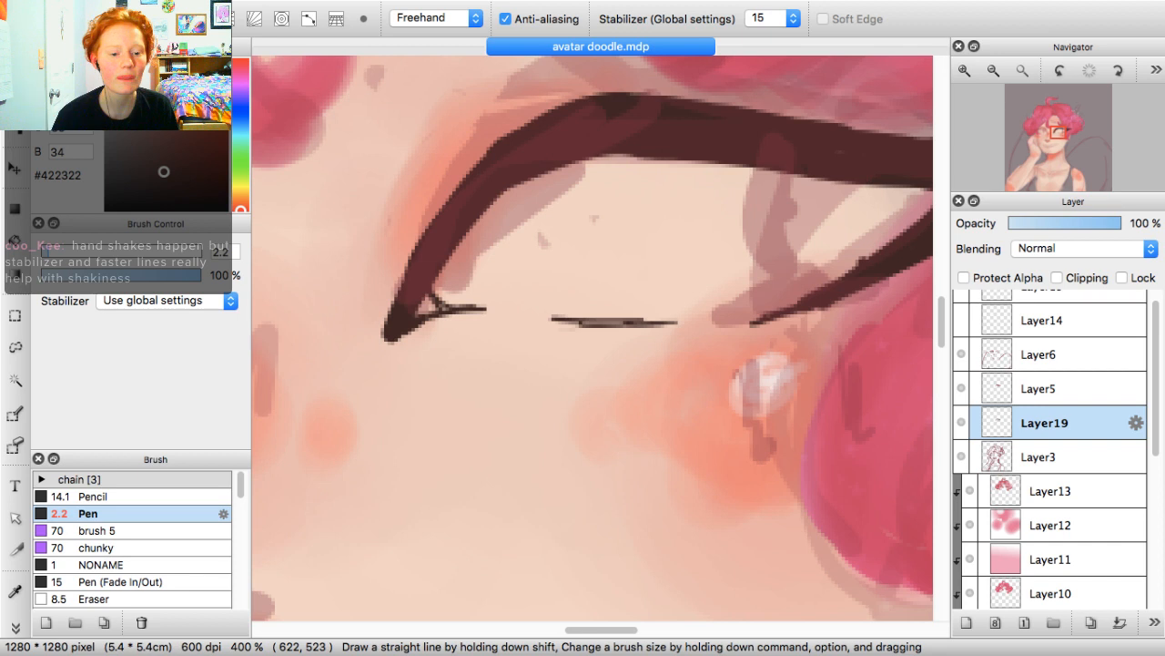
drag(712, 342, 718, 350)
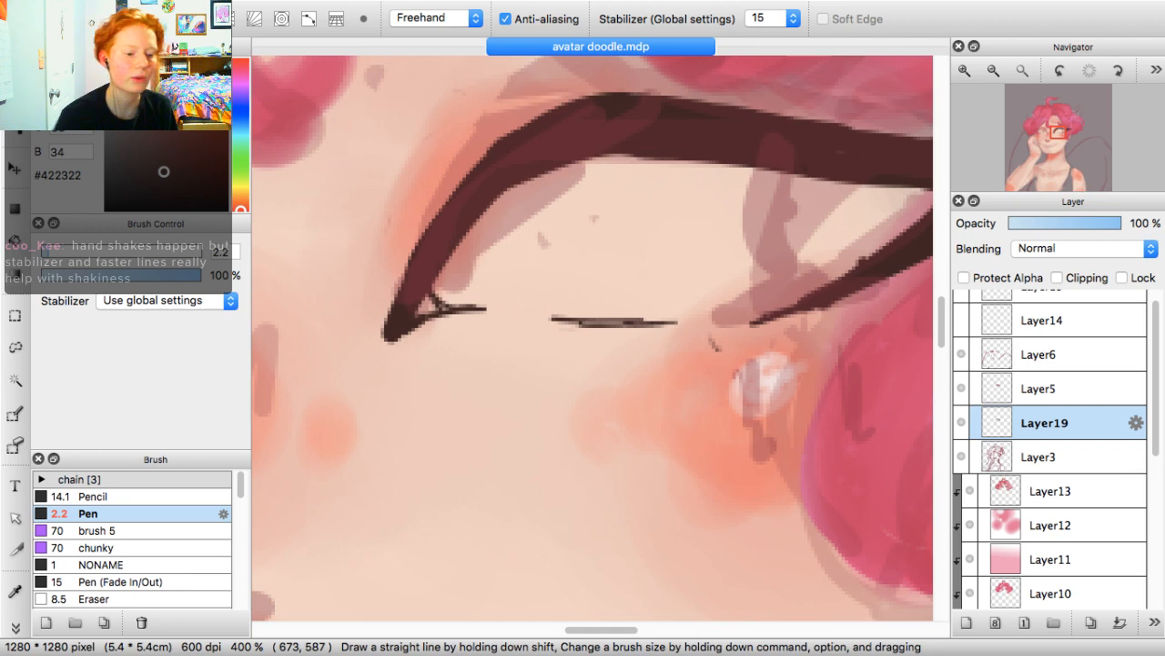
key(super+z)
Set the Pen size to 4.1 and draw short pointed lashes beneath the outer wing
drag(1060, 143, 1068, 142)
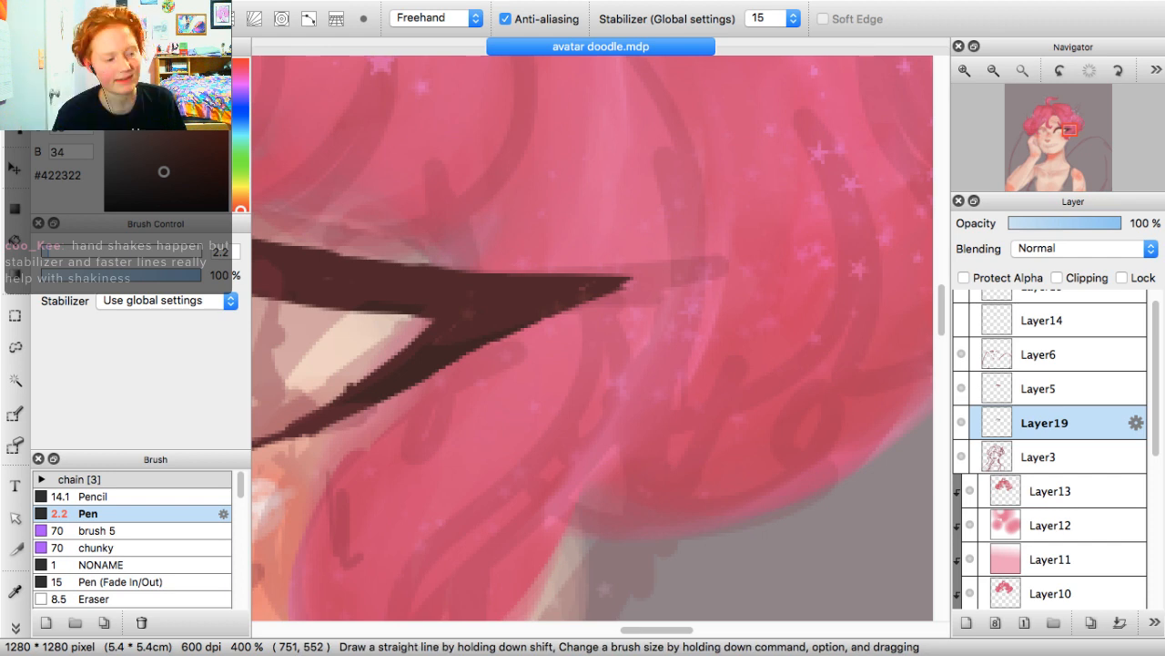
click(55, 253)
click(47, 252)
mouse_move(479, 346)
mouse_down()
mouse_move(531, 358)
mouse_move(484, 356)
mouse_move(518, 359)
mouse_up()
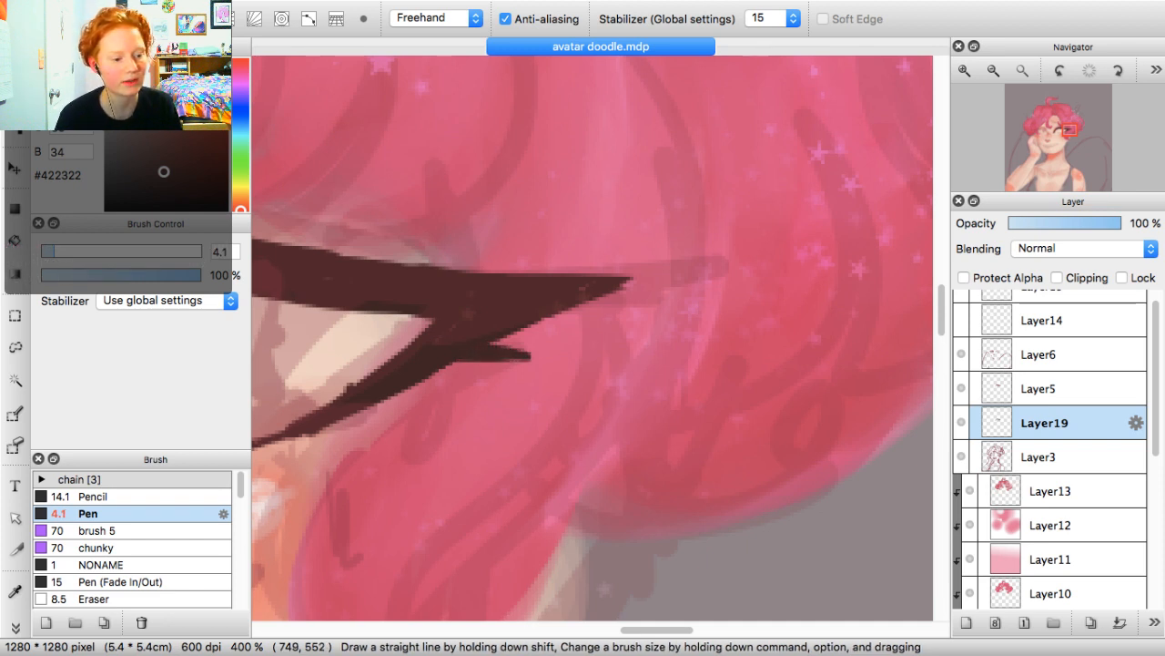
mouse_move(492, 341)
mouse_down()
mouse_move(566, 332)
mouse_move(557, 329)
mouse_up()
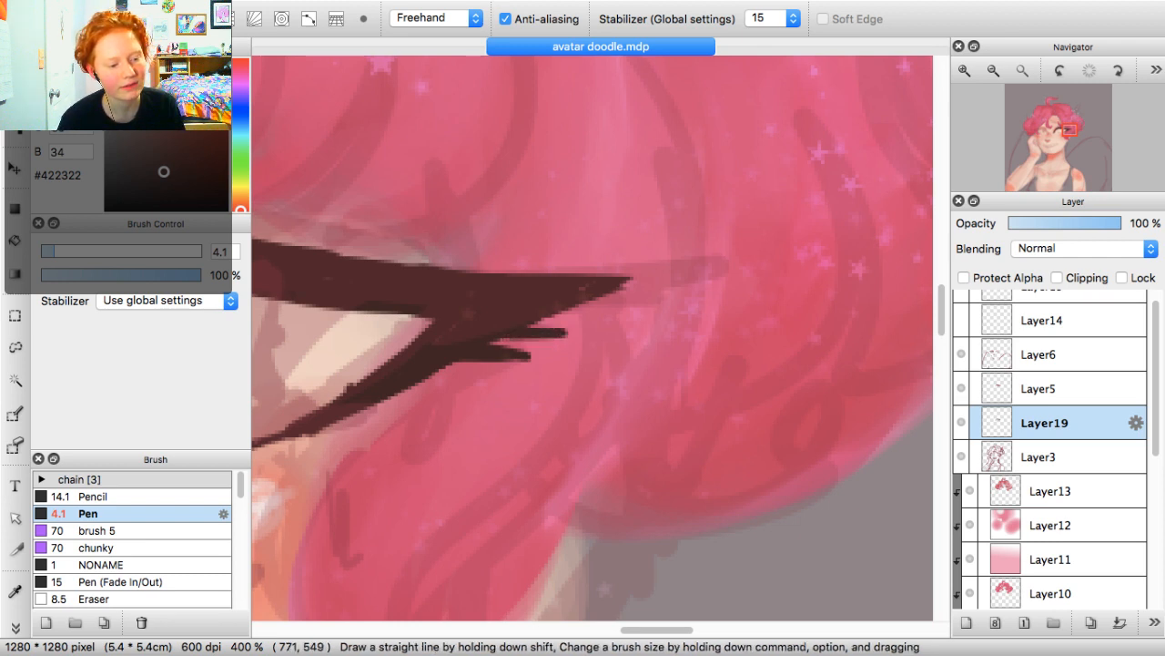
drag(521, 325, 552, 322)
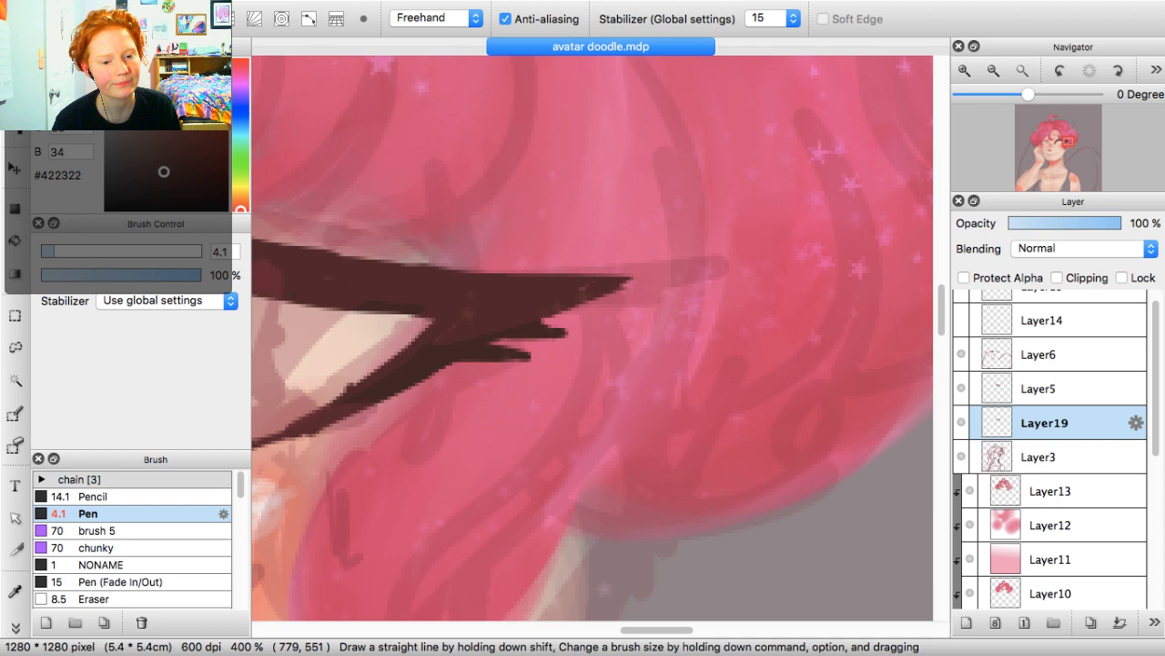
scroll(593, 338, down, 5)
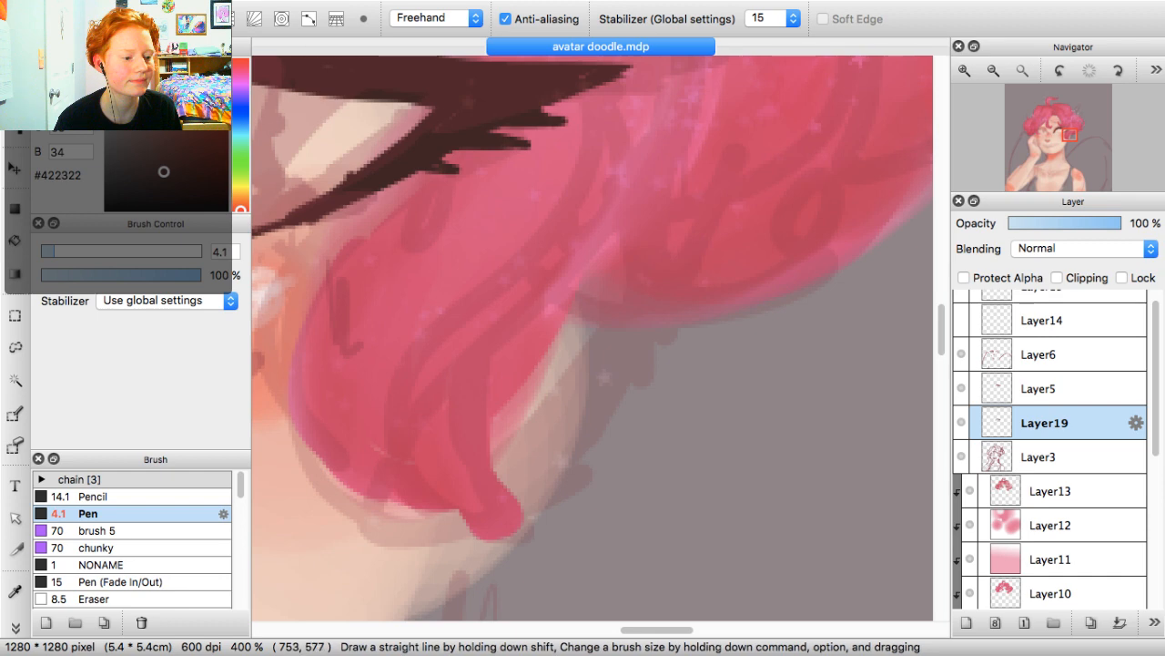
scroll(593, 338, up, 5)
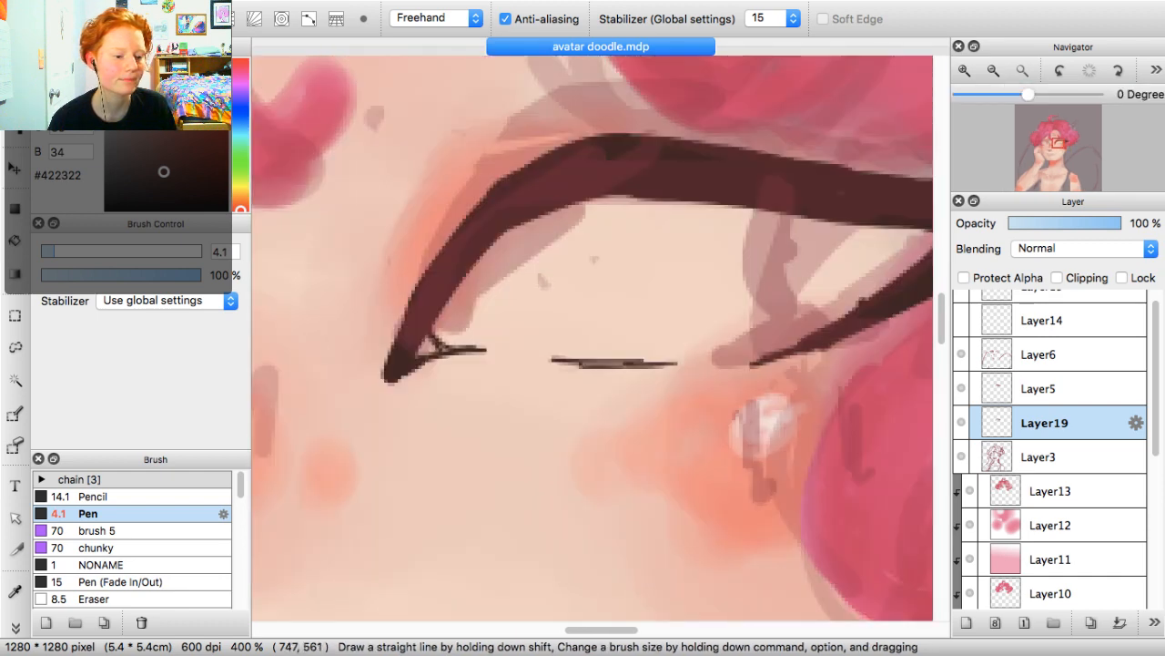
scroll(593, 338, right, 5)
key(e)
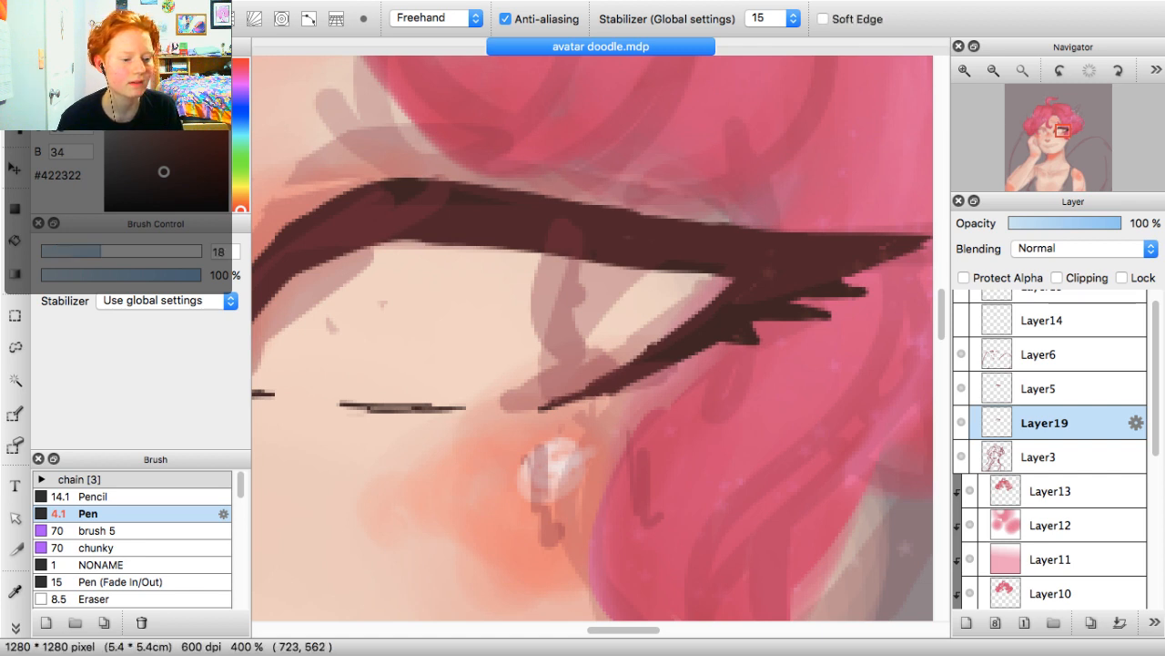
click(993, 70)
click(993, 70)
drag(1065, 142, 1058, 142)
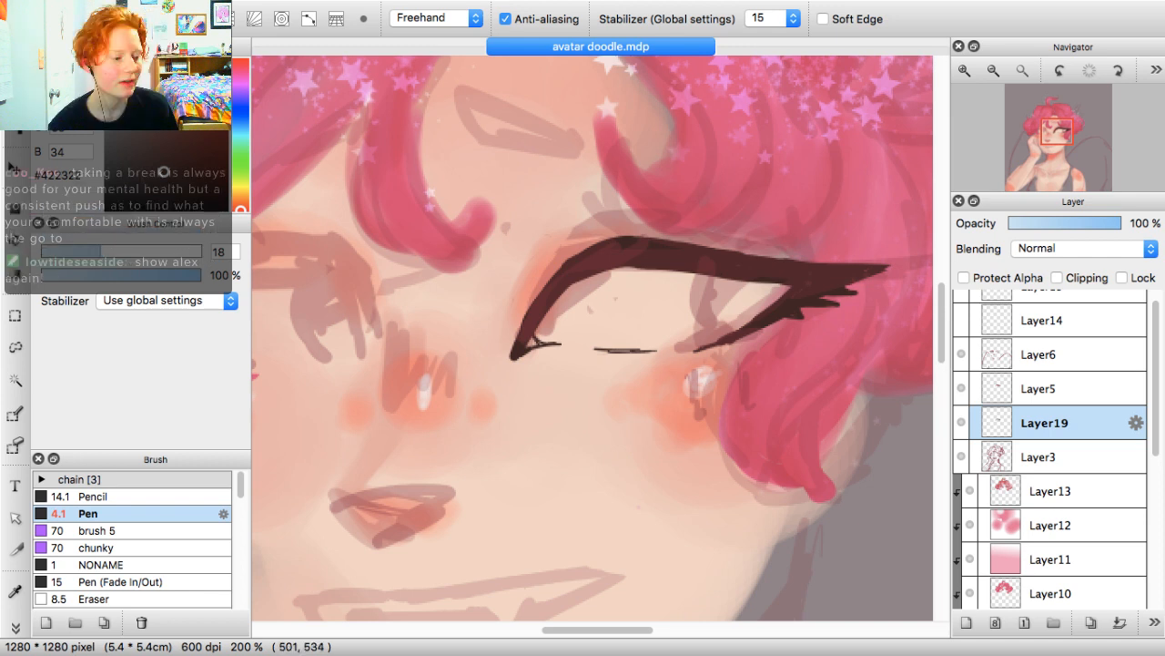
key(b)
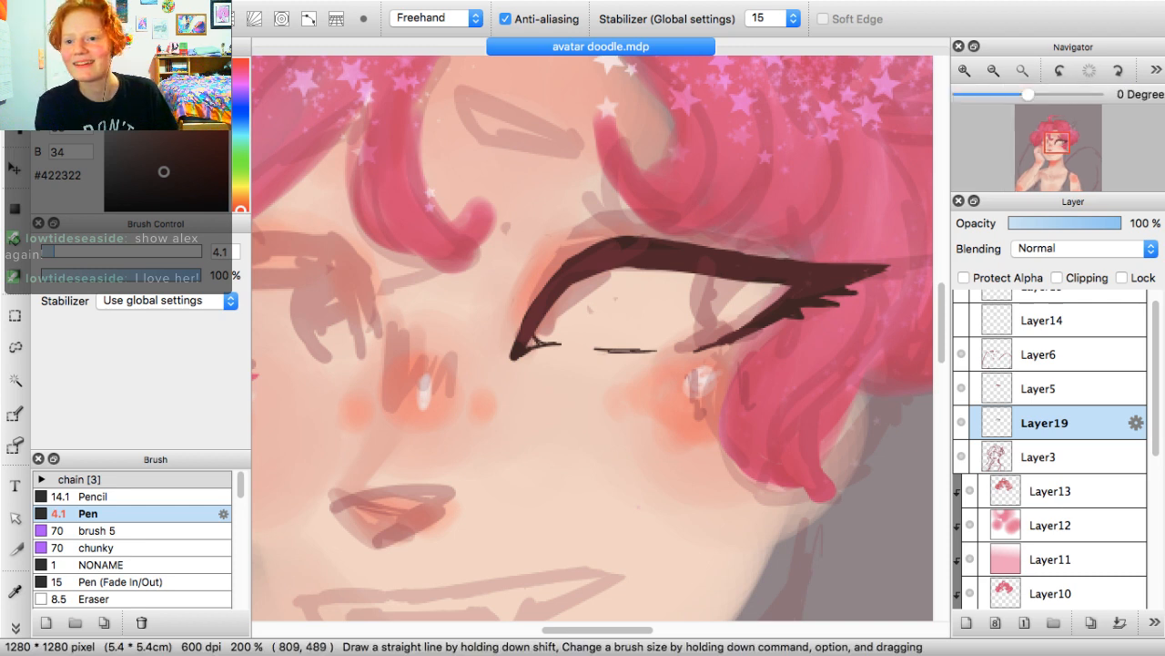
key(super+Tab)
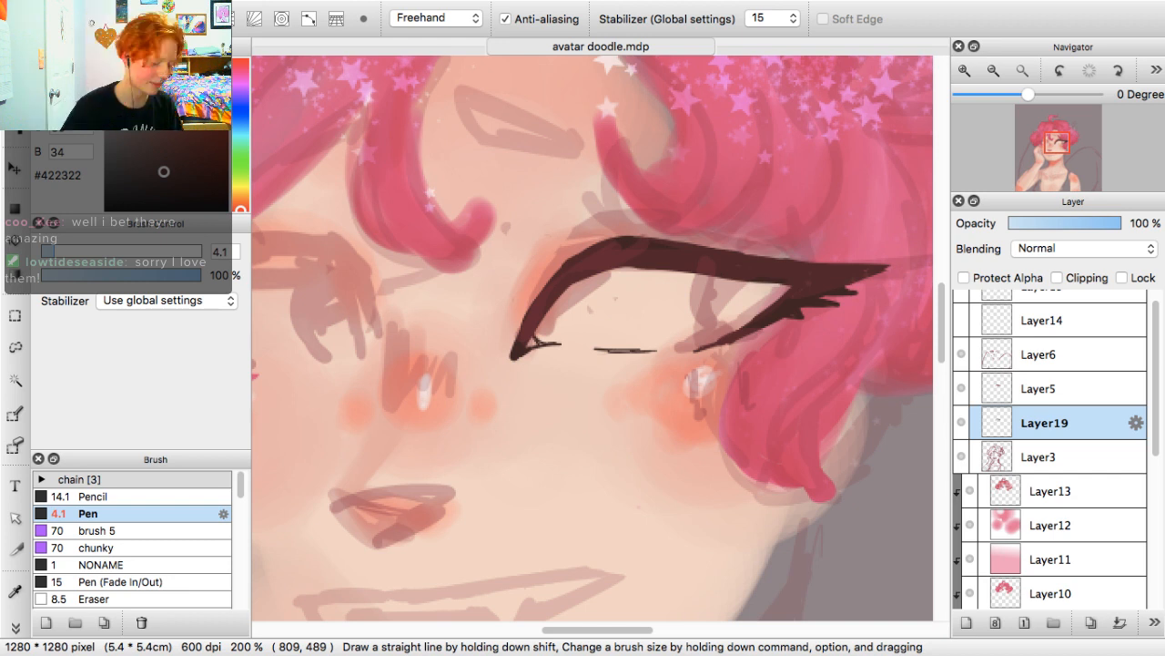
click(15, 69)
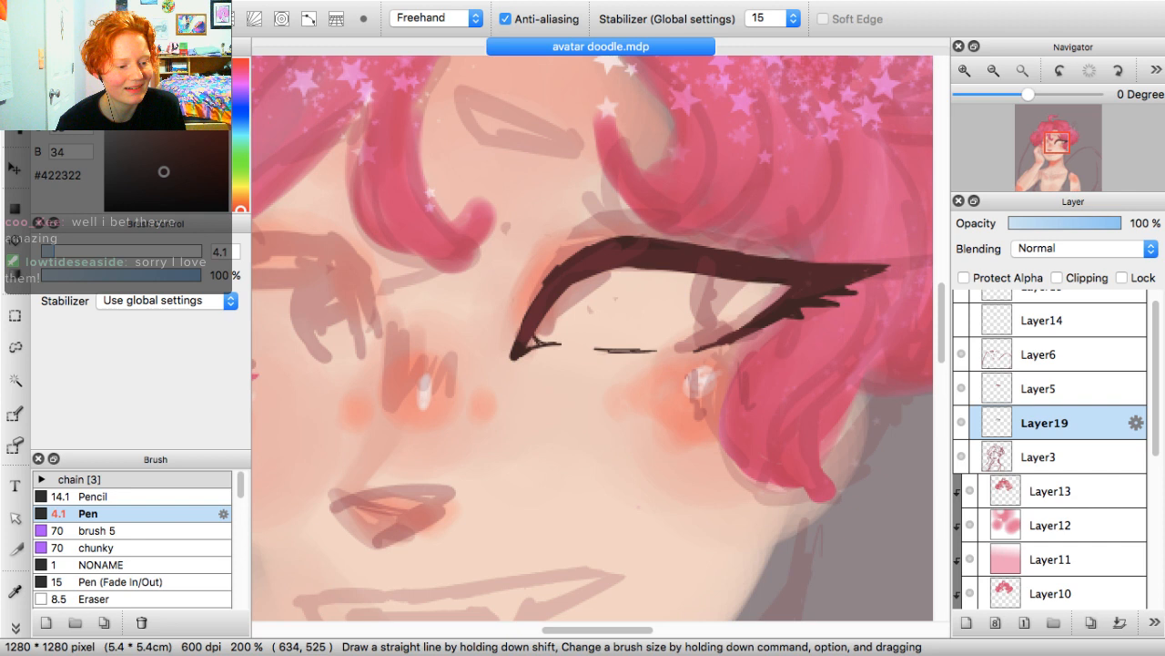
Smooth the outer edge of the upper lash line near the inner corner with the size 4.1 Pen
drag(535, 299, 579, 252)
drag(523, 322, 539, 281)
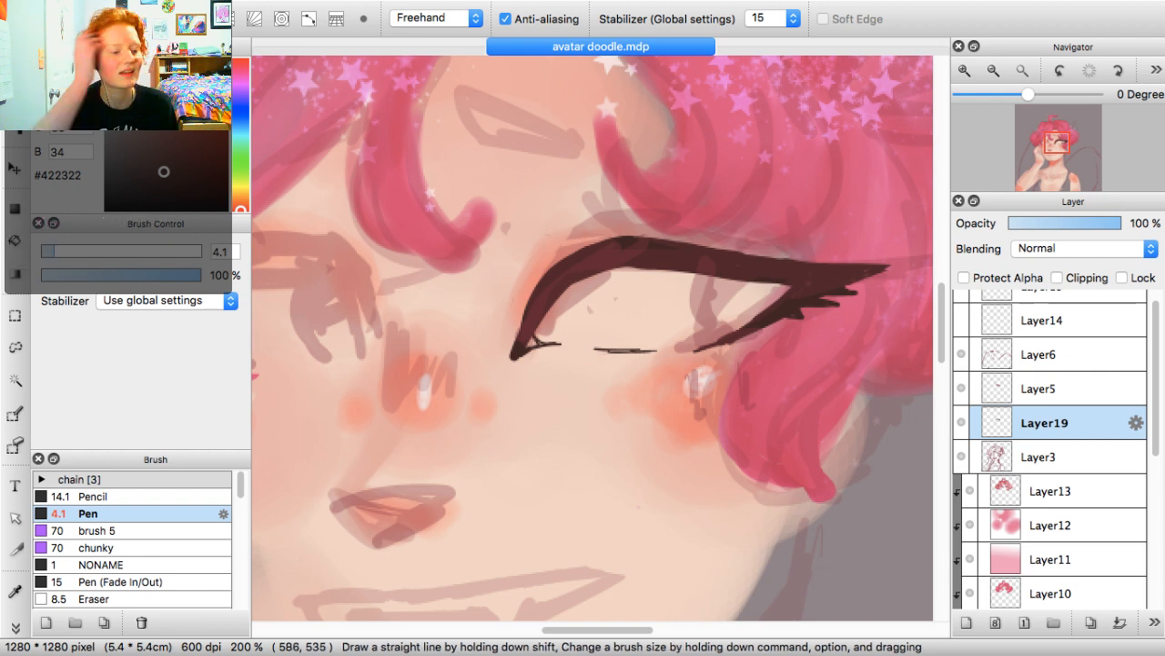
mouse_move(533, 274)
mouse_down()
mouse_move(543, 260)
mouse_move(523, 281)
mouse_move(582, 230)
mouse_up()
key(super+z)
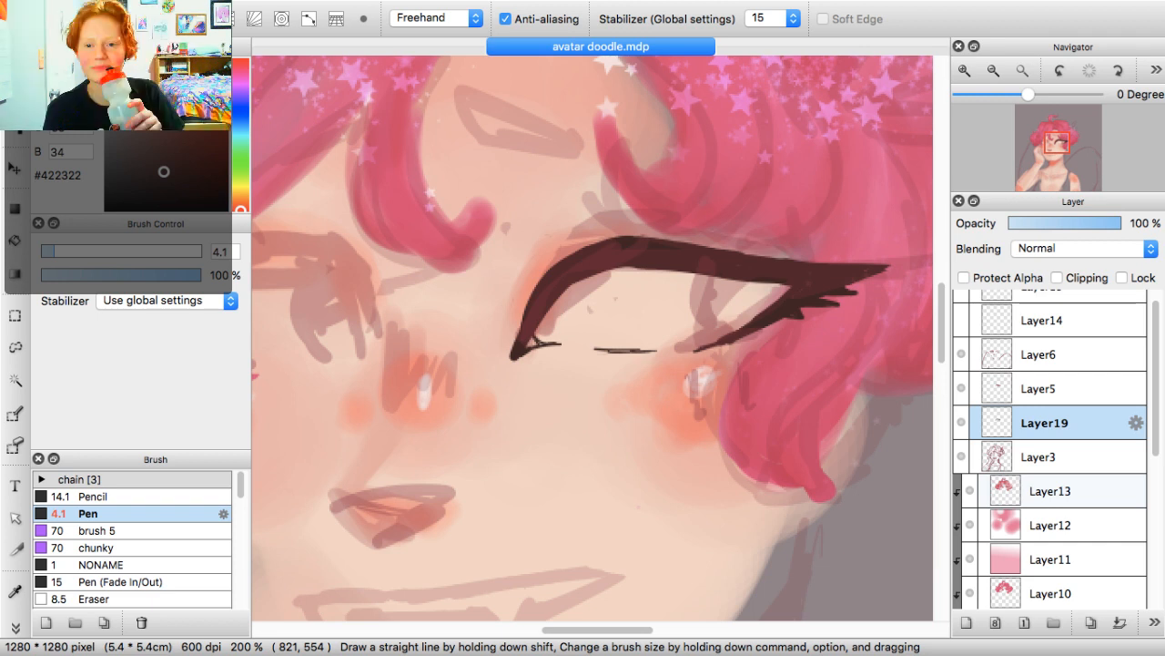
Draw a curved eyelid crease above the inner part of the upper lash line with the size 4.1 Pen
key(super+Tab)
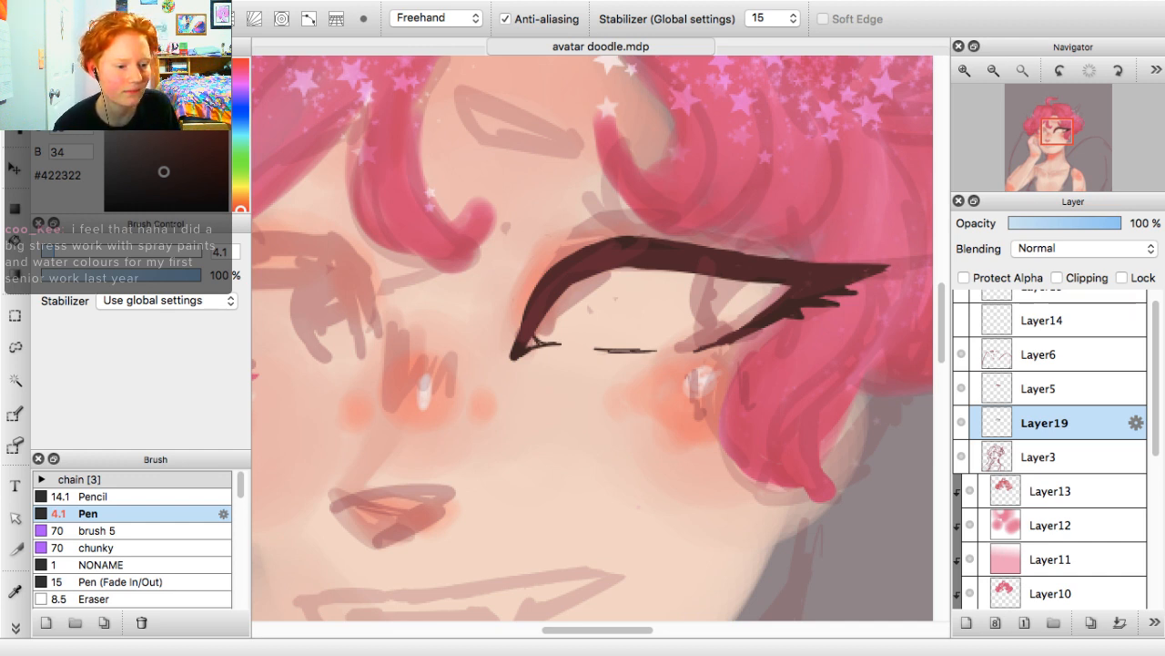
click(964, 70)
click(964, 70)
drag(1053, 141, 1056, 141)
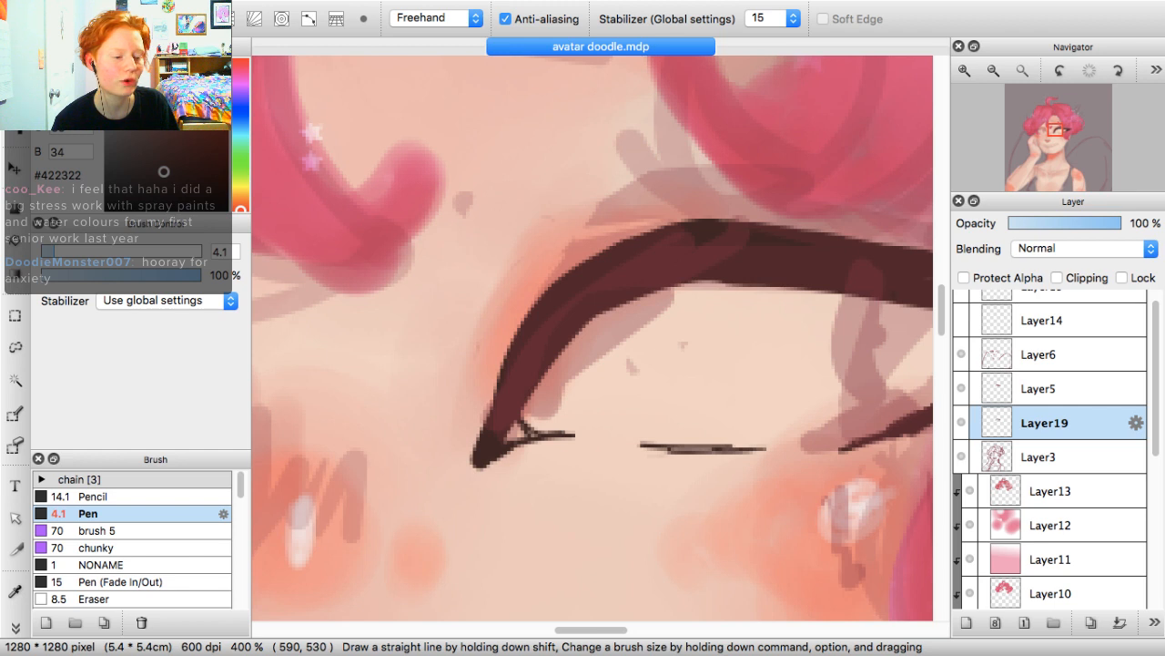
mouse_move(525, 262)
mouse_down()
mouse_move(489, 320)
mouse_move(556, 241)
mouse_move(519, 266)
mouse_move(582, 233)
mouse_up()
mouse_move(575, 232)
mouse_down()
mouse_move(500, 286)
mouse_move(480, 340)
mouse_up()
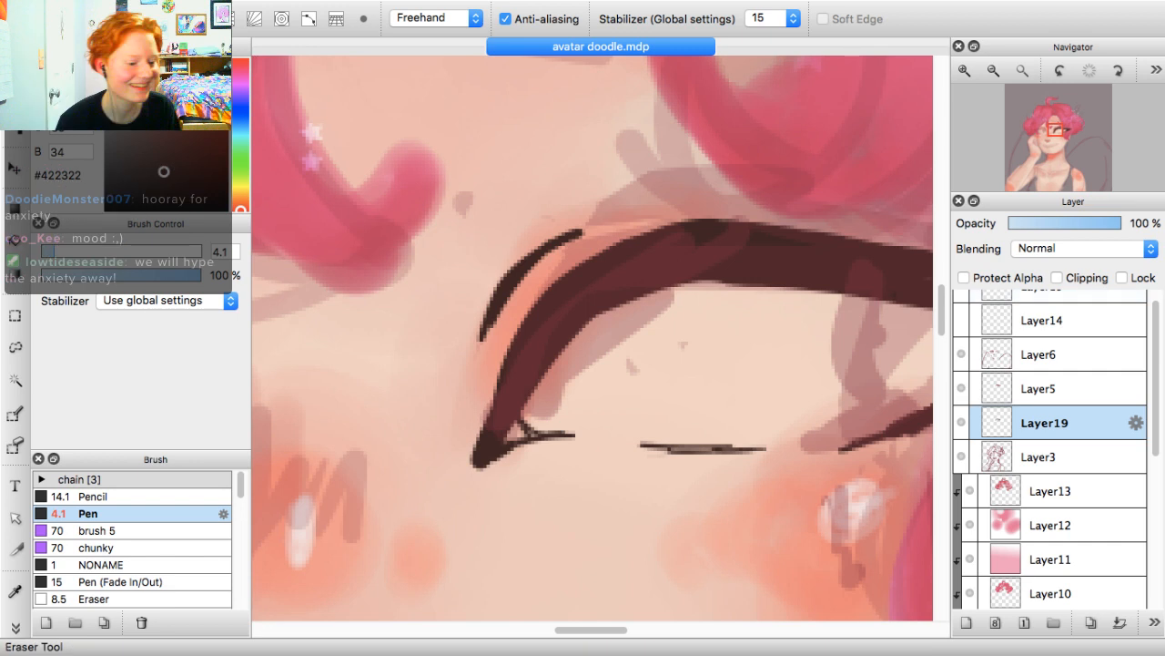
Thin and shorten the eyelid crease line with the eraser at size 5.9
click(15, 102)
drag(511, 332, 483, 341)
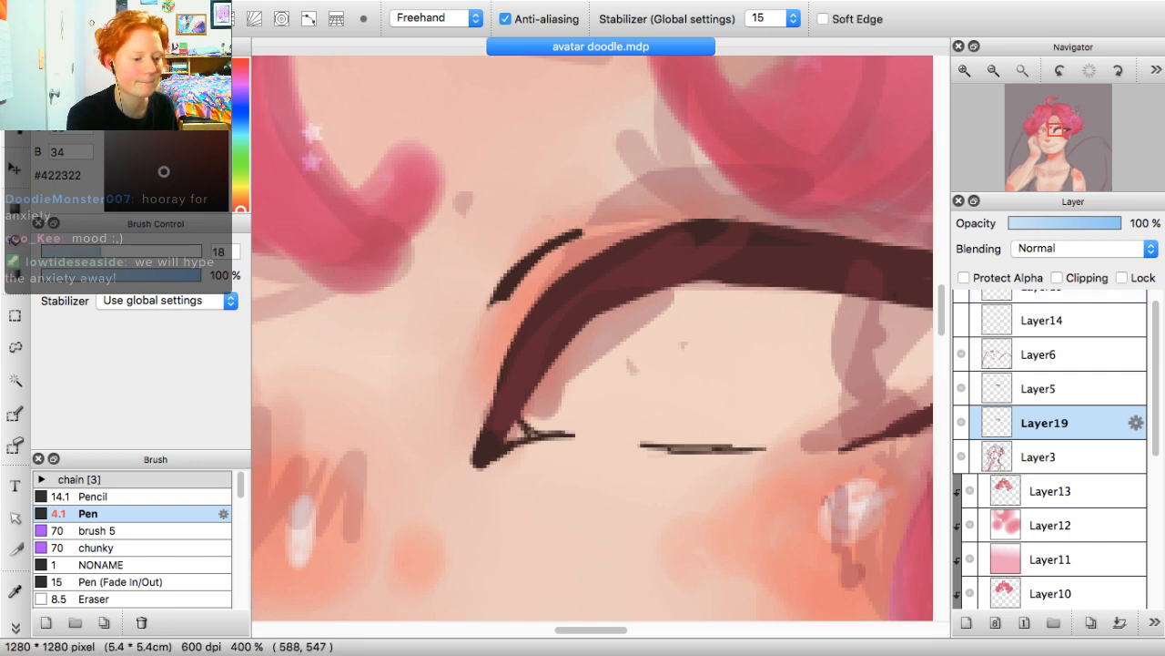
drag(503, 303, 481, 338)
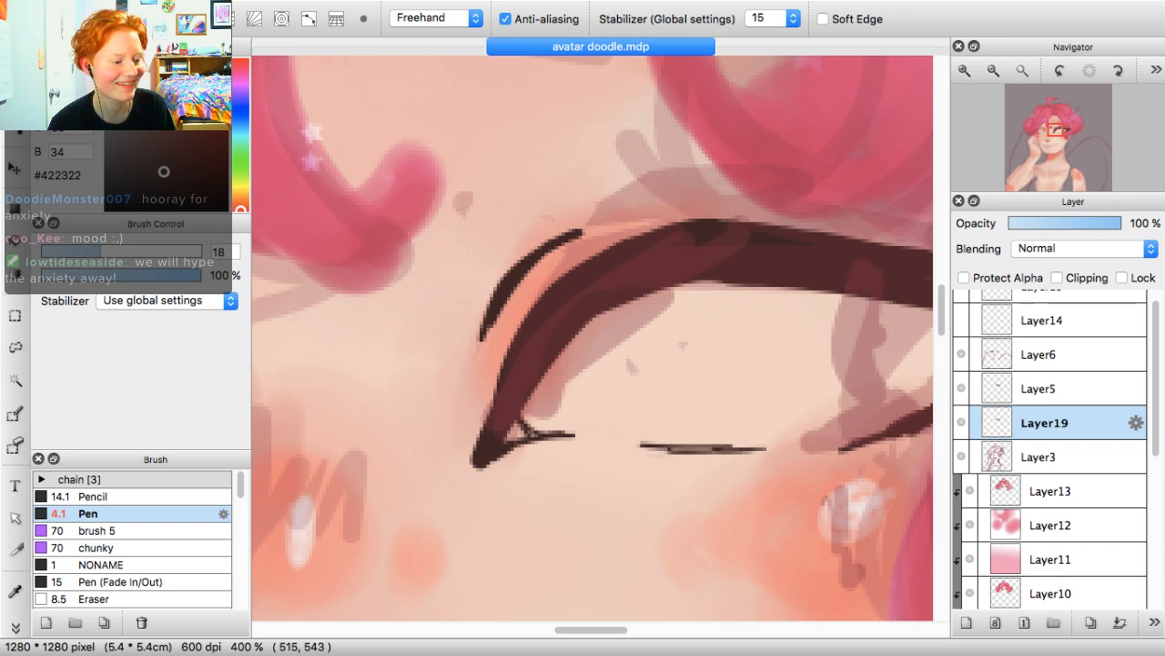
drag(77, 252, 61, 251)
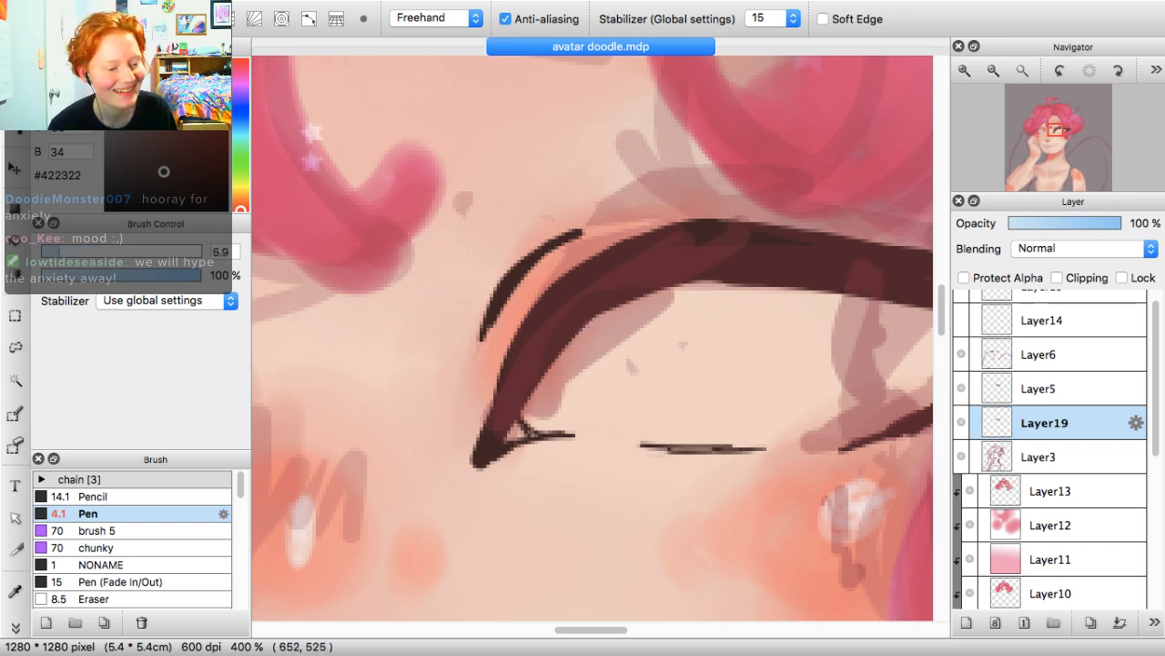
drag(521, 259, 477, 343)
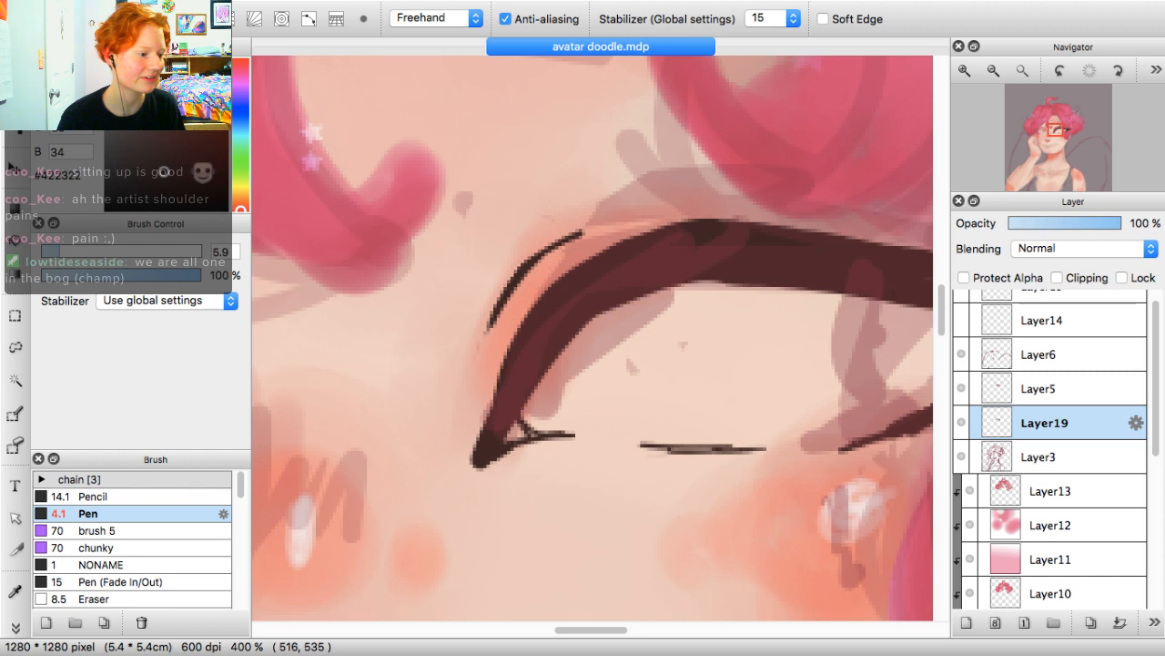
key(b)
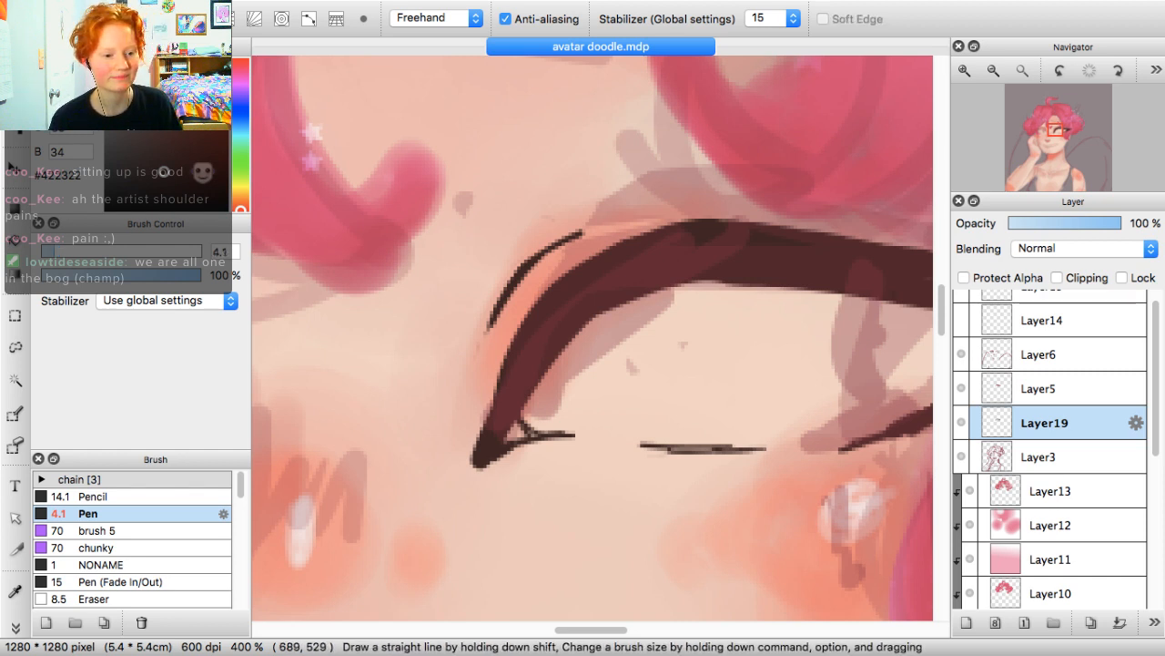
drag(1045, 143, 1055, 142)
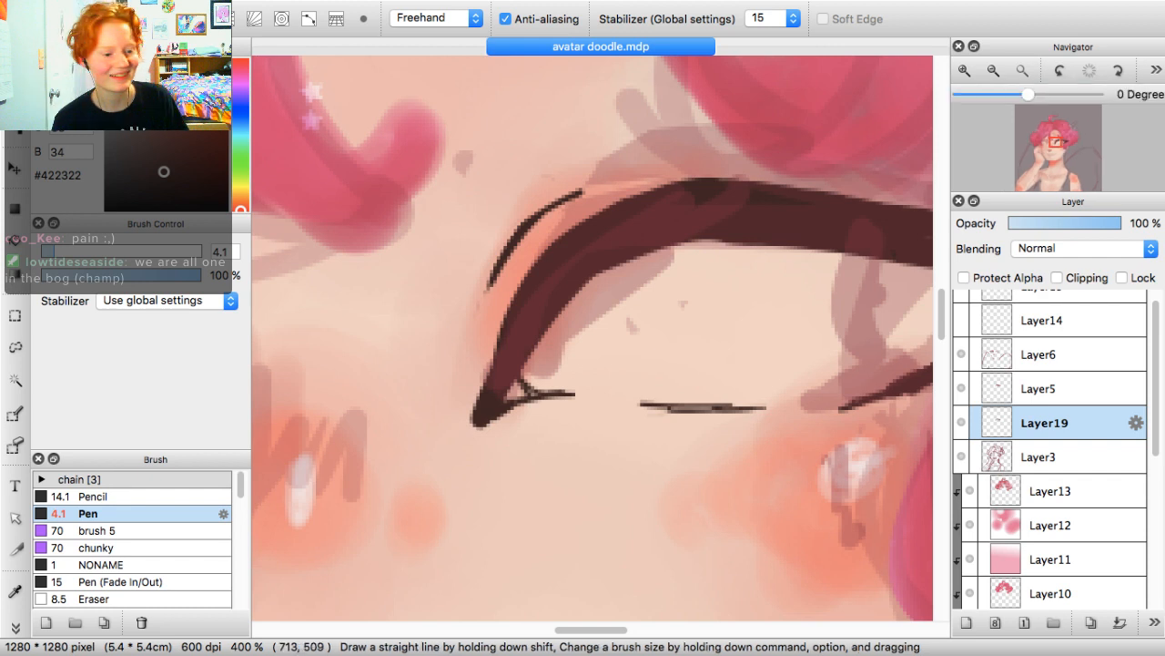
drag(910, 364, 480, 277)
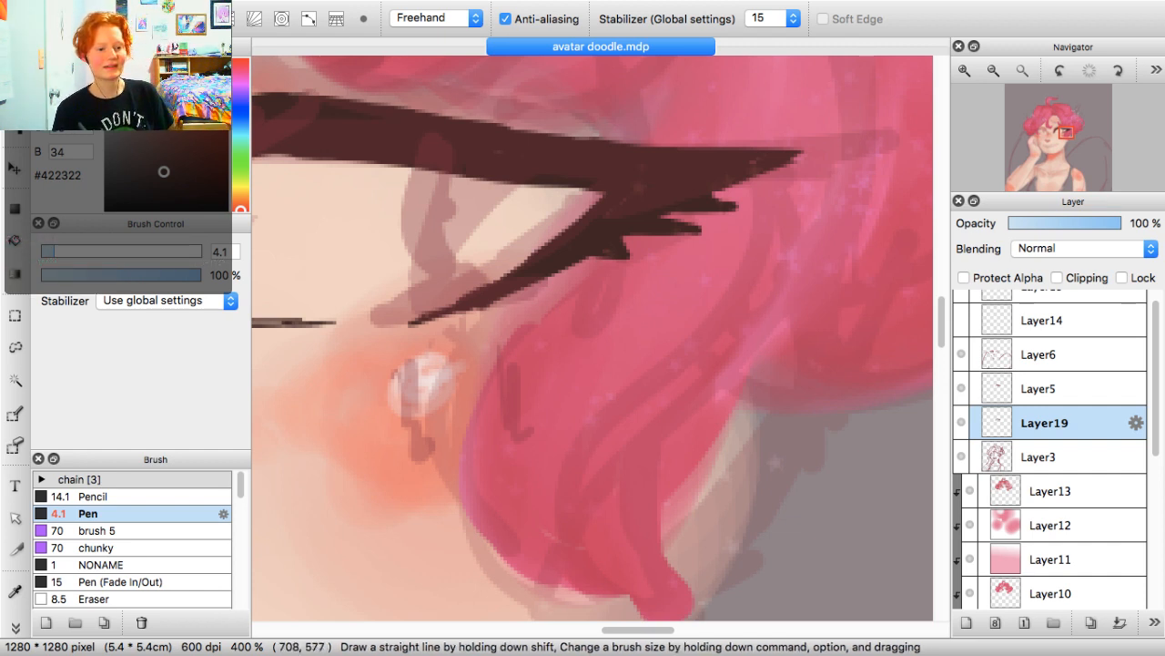
drag(1065, 144, 1058, 143)
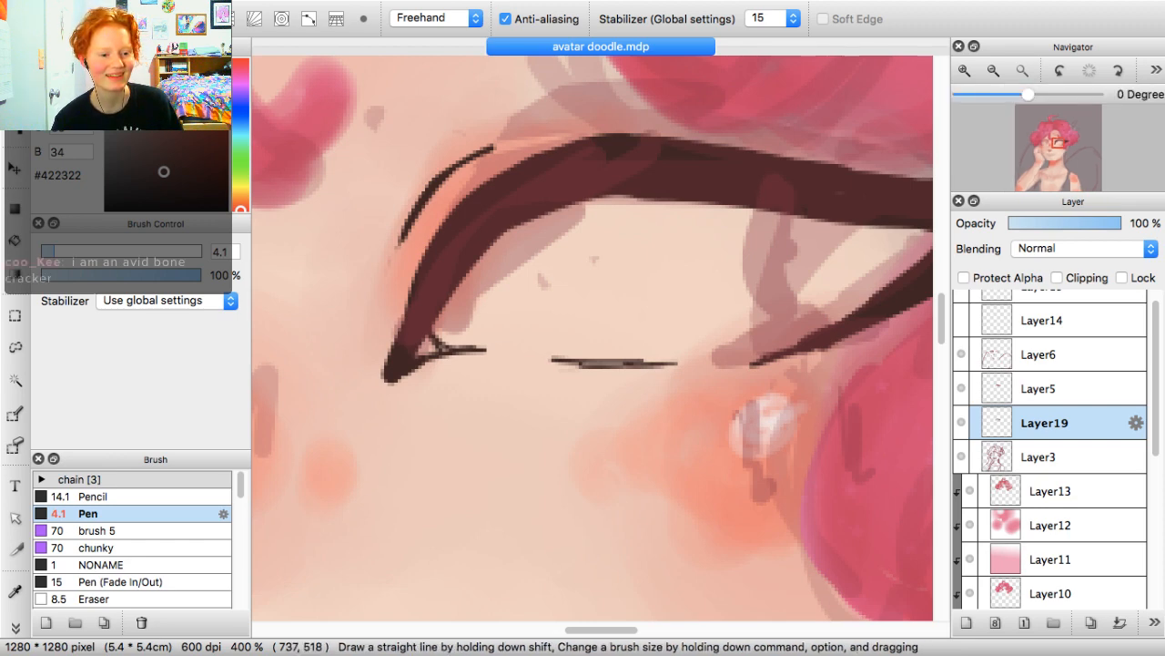
drag(1059, 143, 1059, 138)
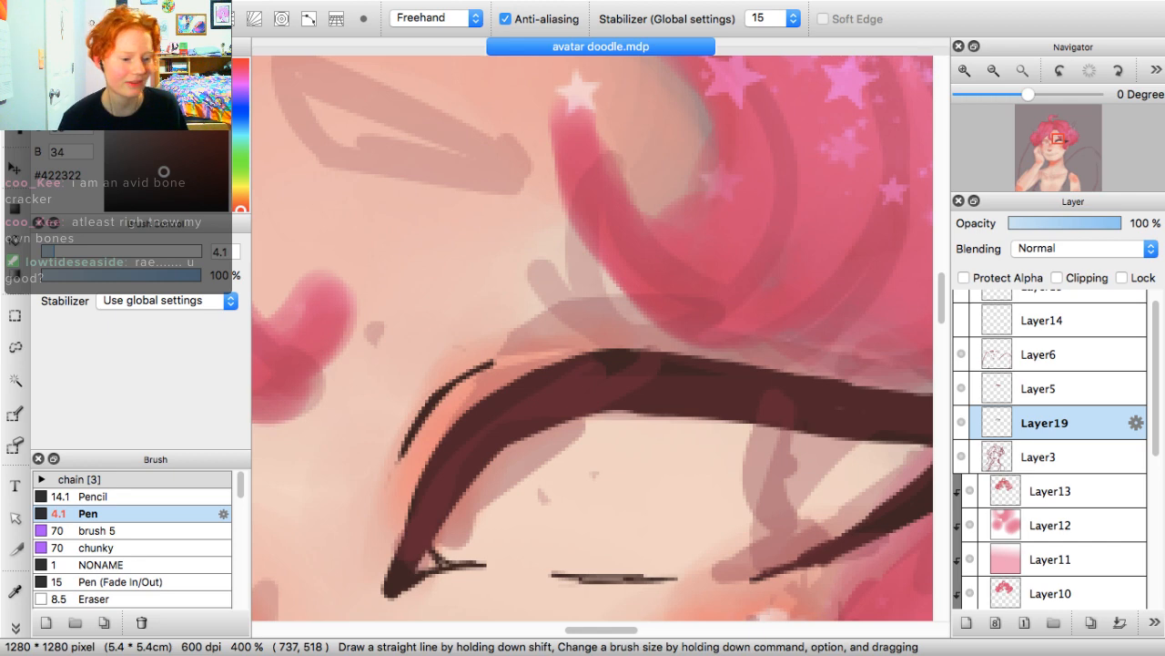
scroll(592, 337, down, 5)
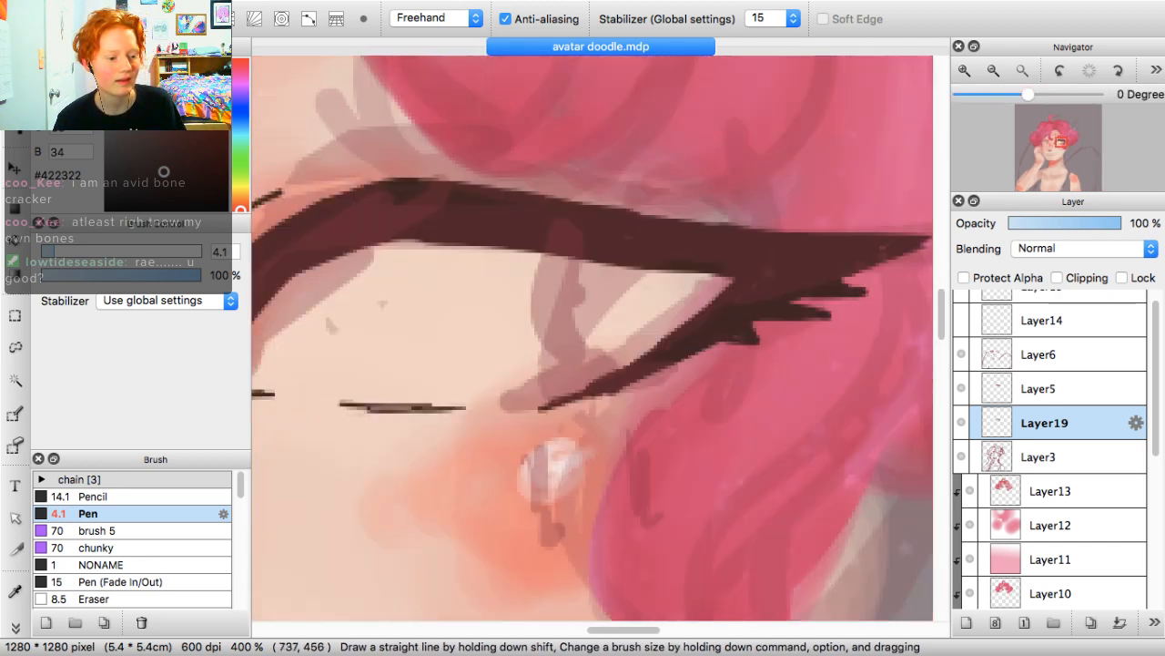
Duplicate the eye line art layer Layer19 and hide Layer5
key(super+minus)
key(super+minus)
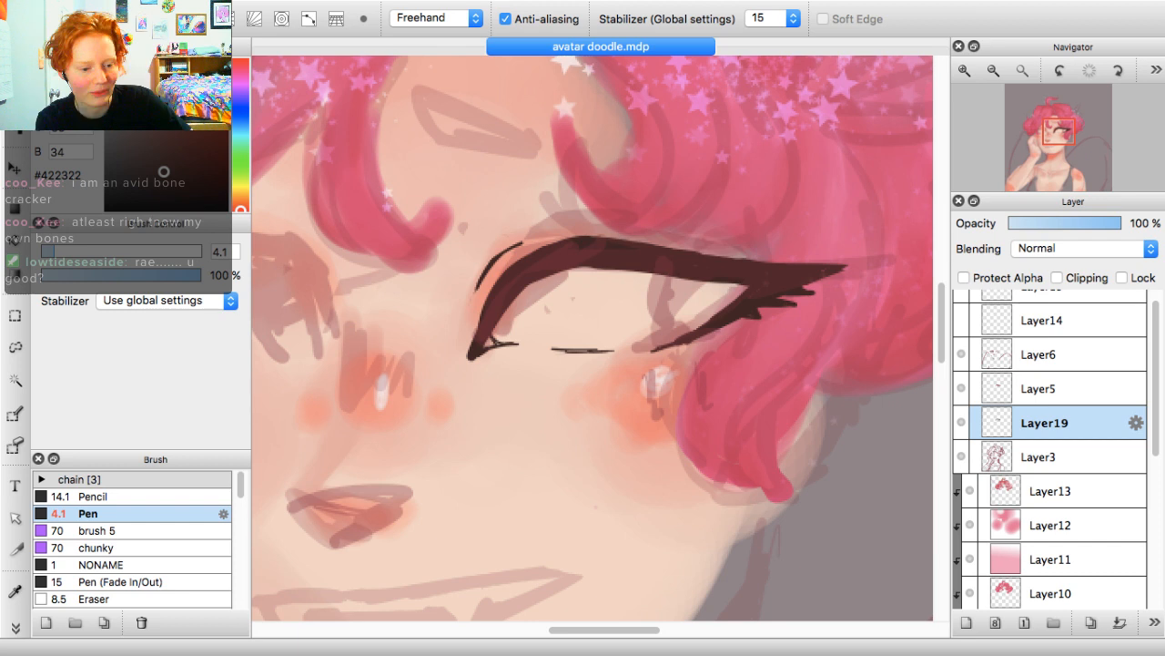
click(1090, 623)
click(961, 389)
click(962, 389)
click(961, 389)
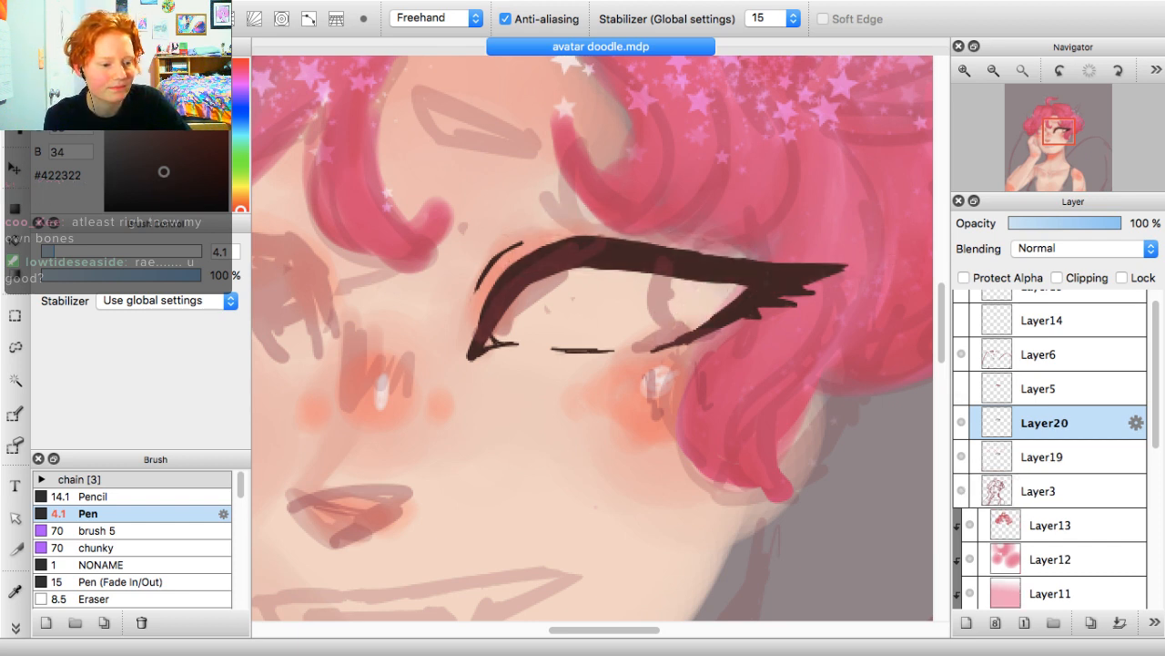
Transform the copied eye by moving it over the opposite eye, flipping it horizontally and choosing Nearest neighbor (Jaggies) interpolation
click(993, 70)
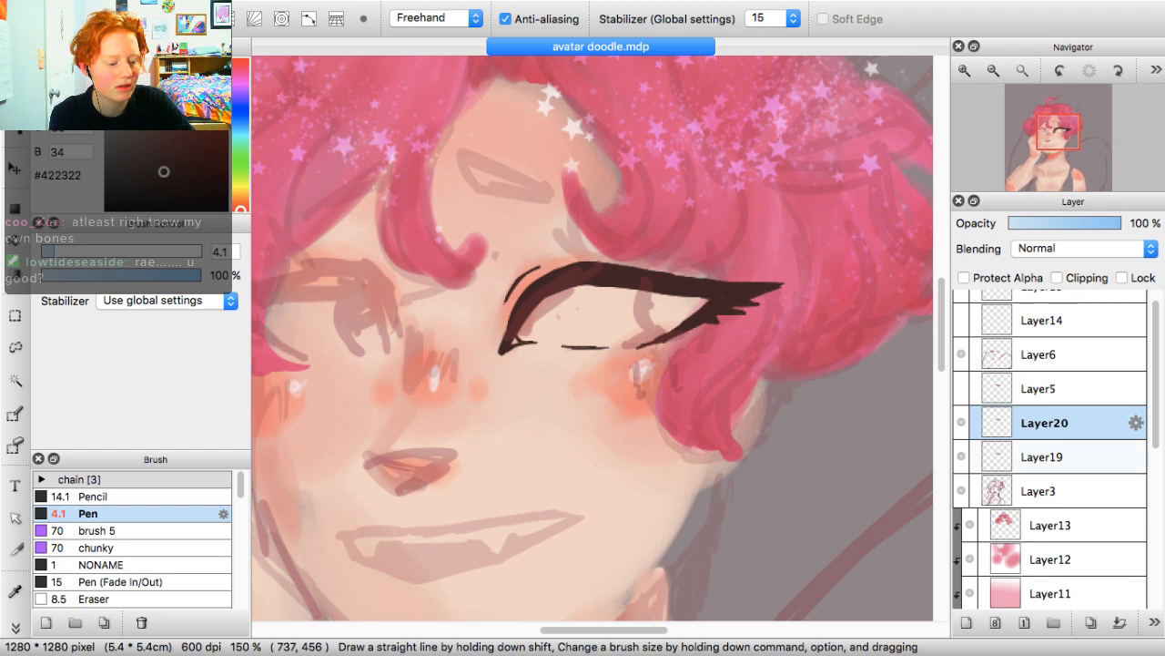
key(super+t)
drag(642, 277, 326, 260)
click(408, 620)
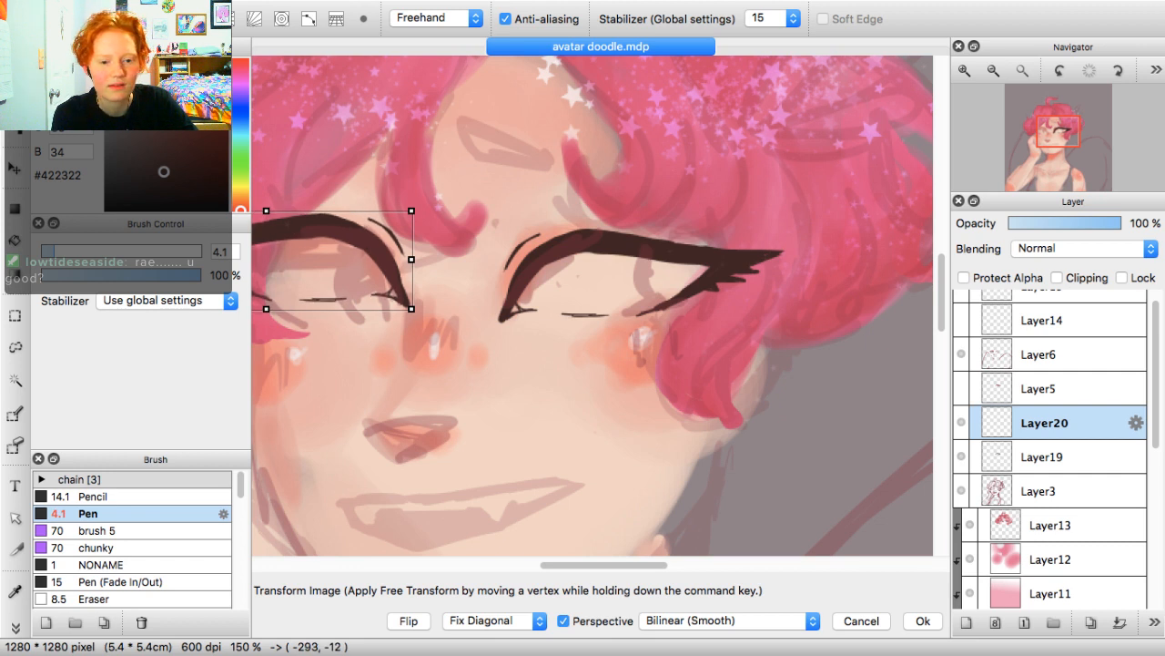
click(720, 620)
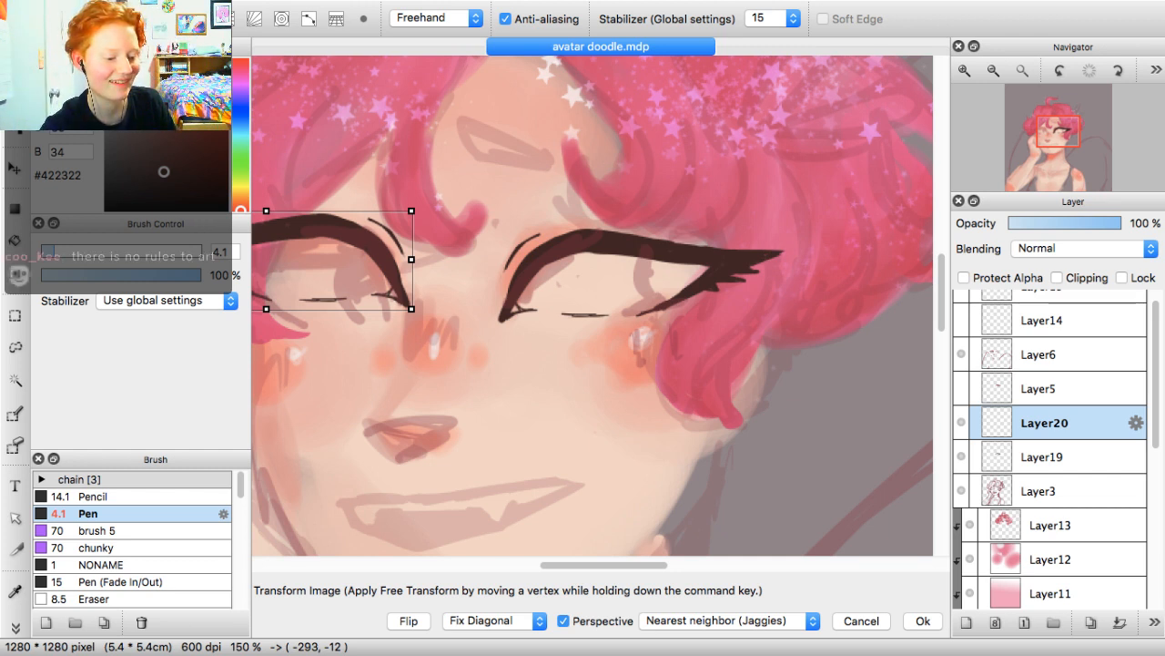
scroll(591, 305, left, 5)
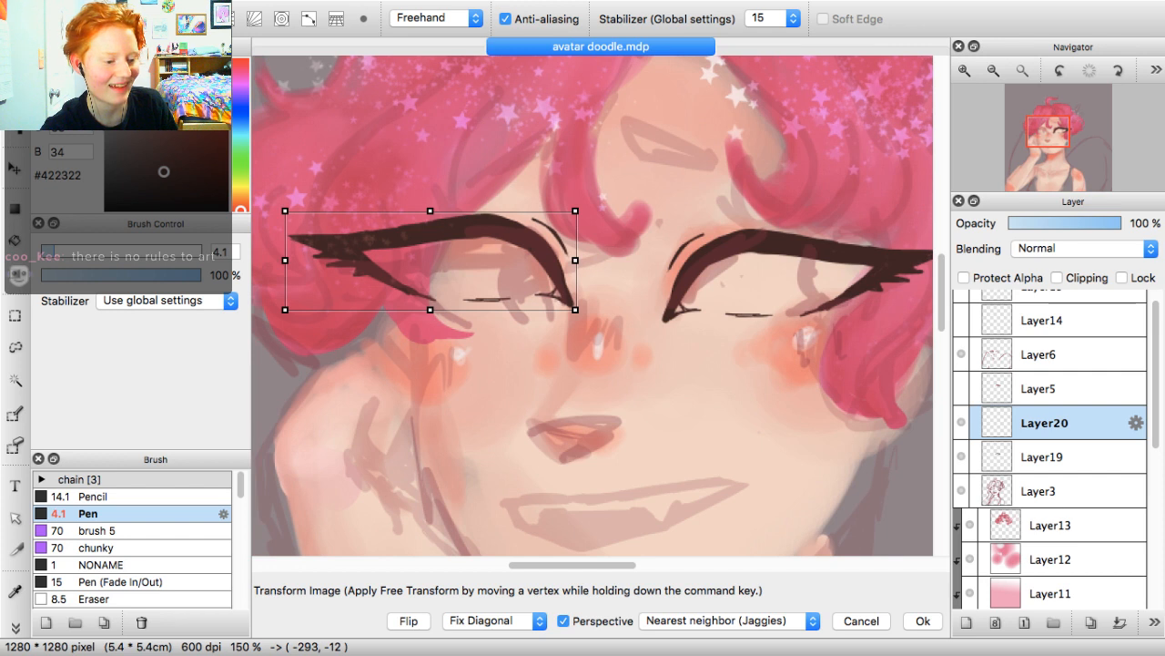
Scale the flipped eye narrower, fit it over the sketched eye beside the nose and apply the transform
drag(576, 310, 546, 299)
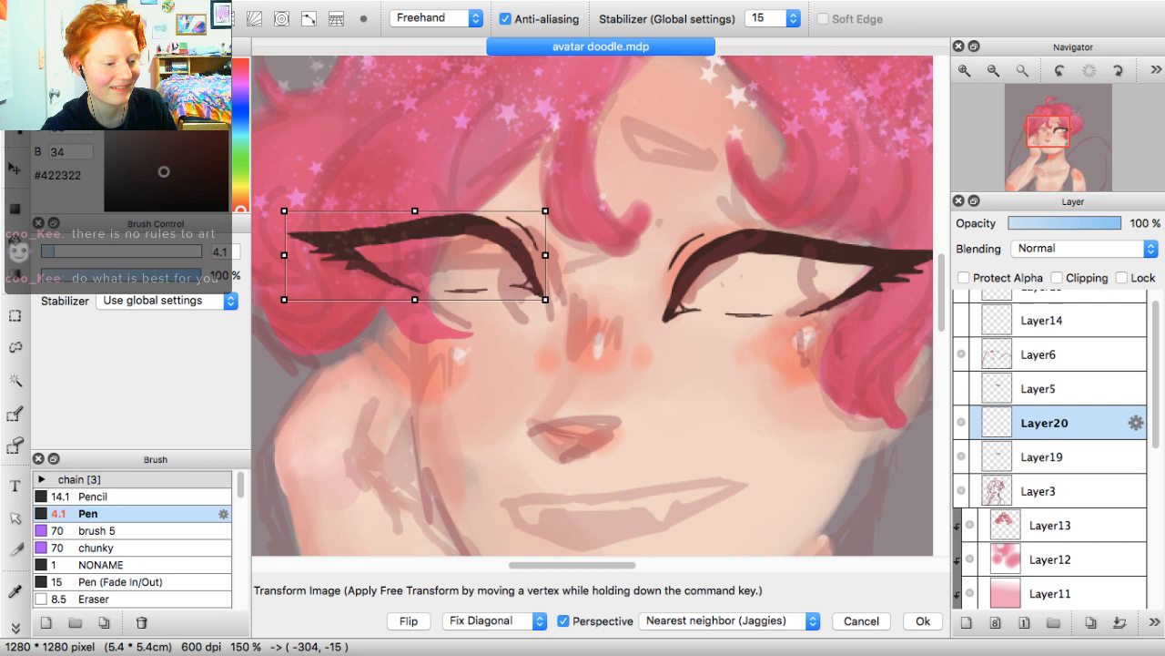
drag(415, 256, 437, 276)
drag(307, 276, 372, 276)
drag(469, 277, 469, 281)
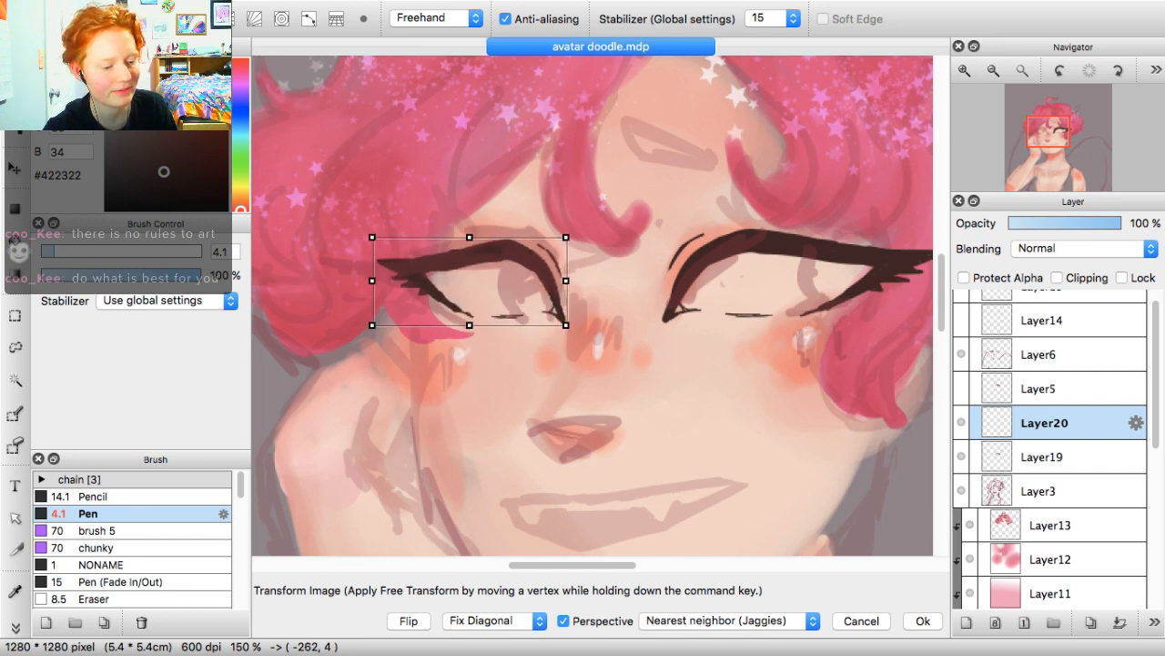
click(924, 621)
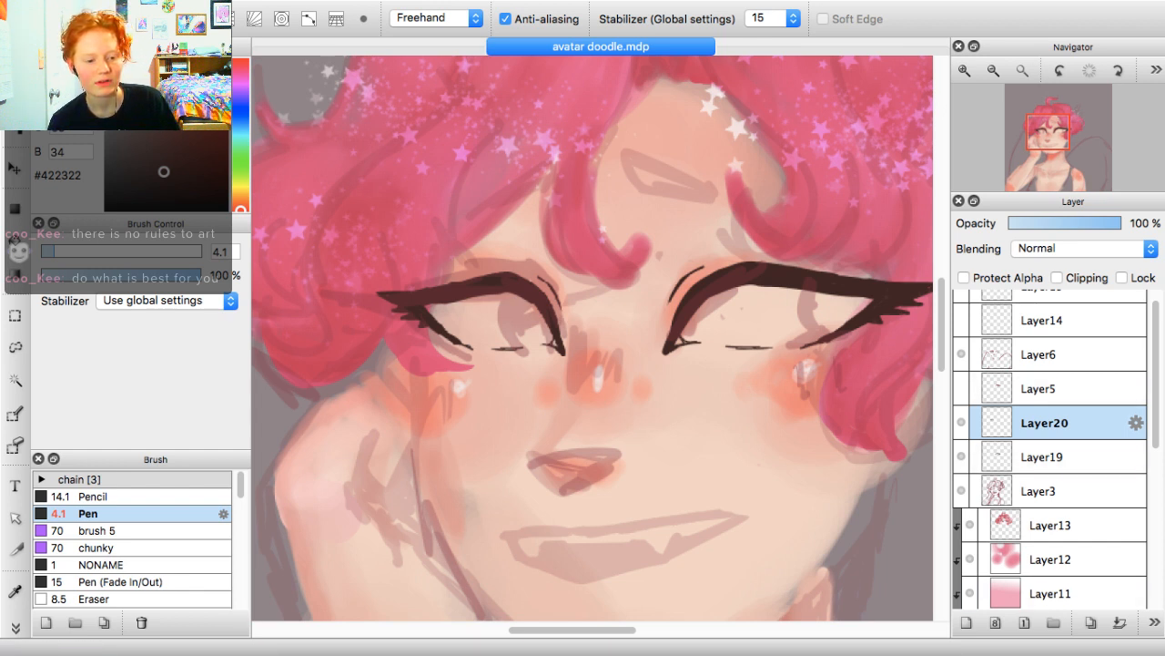
Add an empty layer, duplicate the mirrored eye layer Layer20, and compare the two copies by toggling their visibility
click(967, 622)
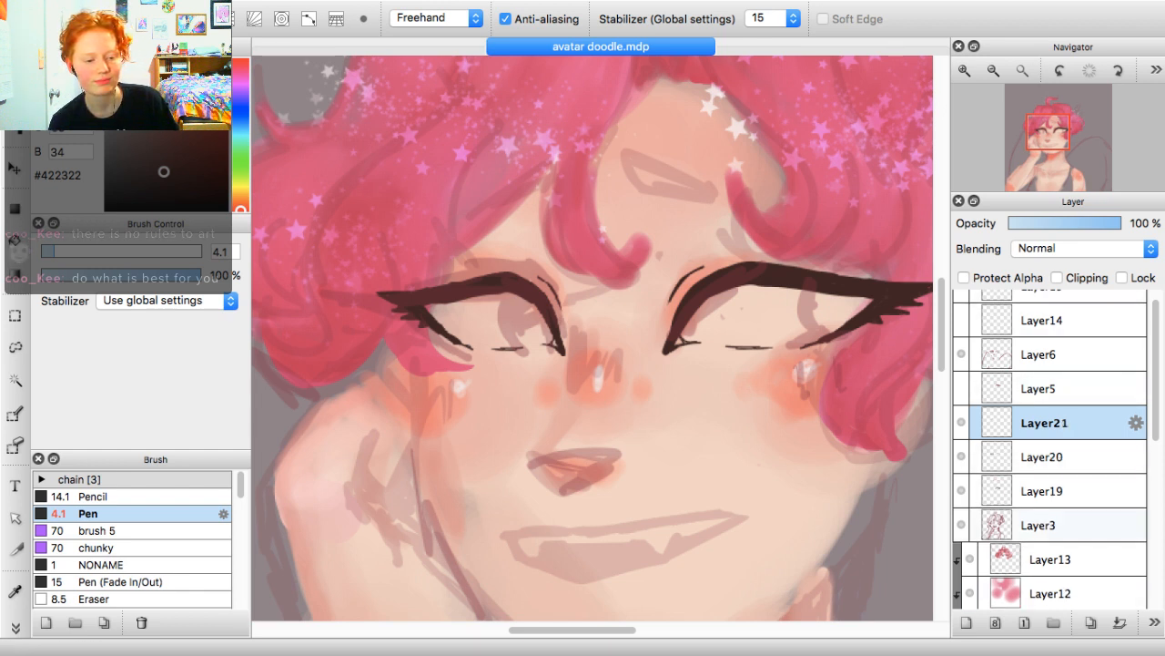
click(1057, 457)
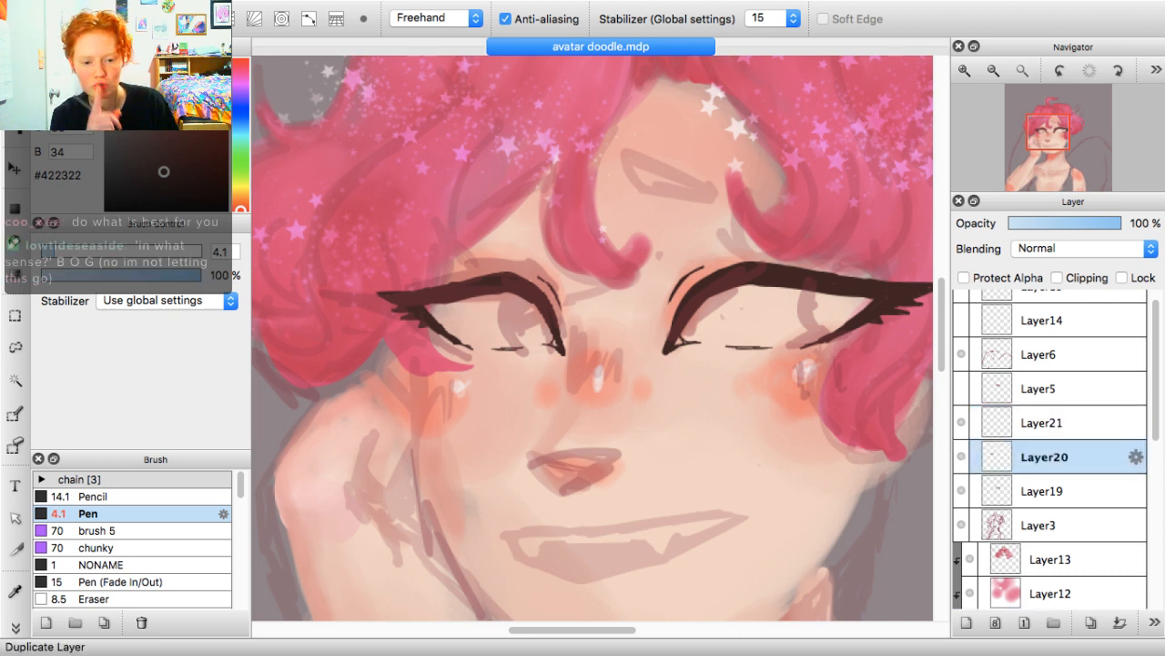
click(1091, 623)
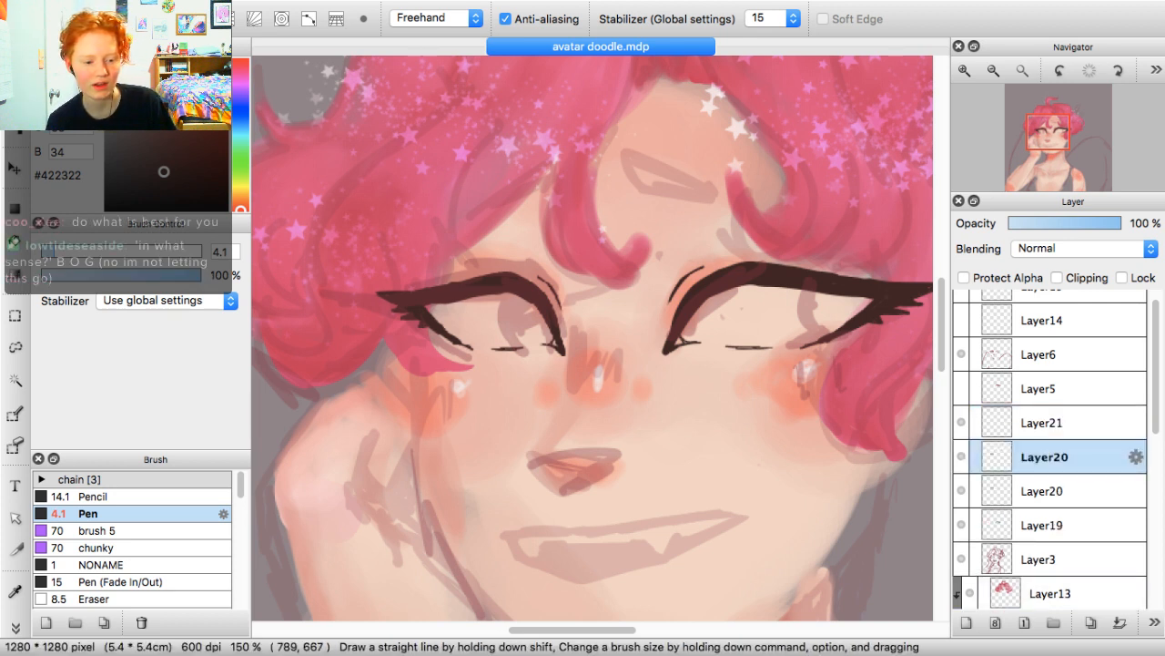
click(962, 456)
click(962, 490)
click(961, 491)
click(962, 456)
click(962, 456)
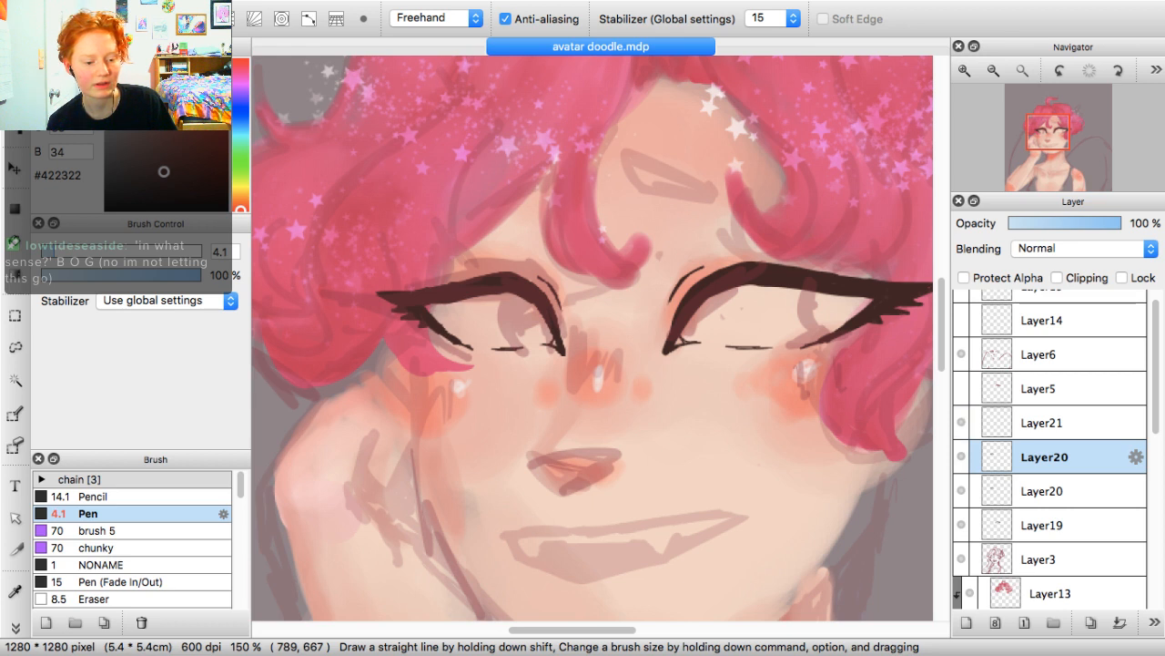
Remove the empty Layer21 above the mirrored eye copies by merging it and check the copies' visibility
click(1044, 423)
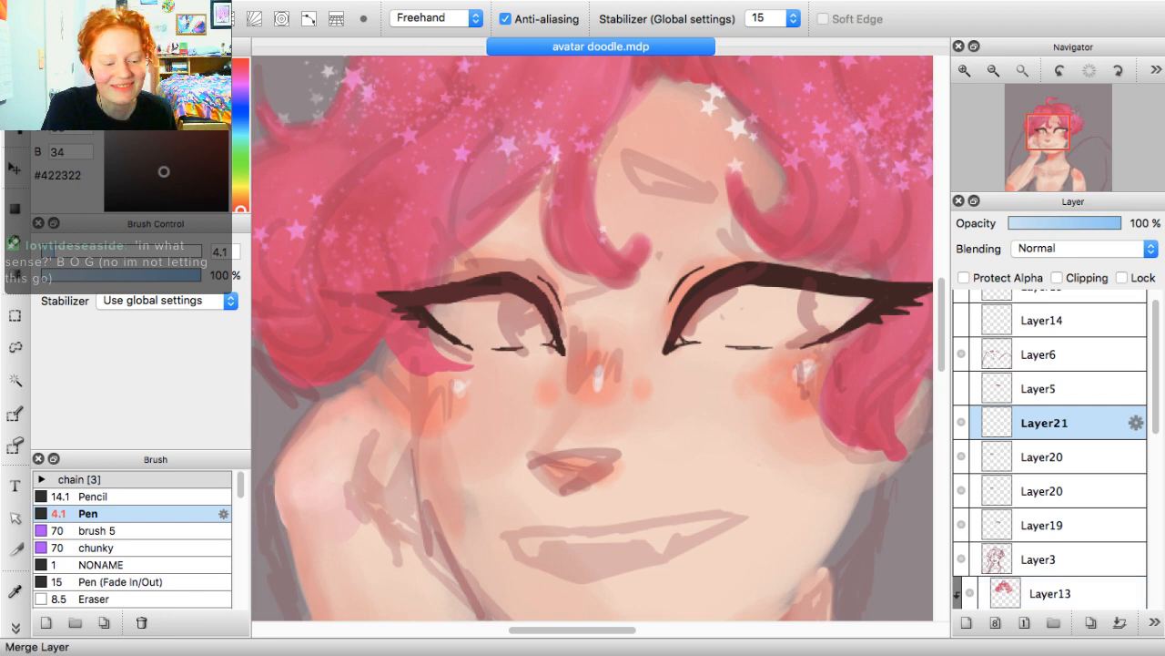
click(1120, 623)
click(962, 422)
click(961, 457)
click(961, 456)
click(962, 457)
click(961, 457)
click(962, 422)
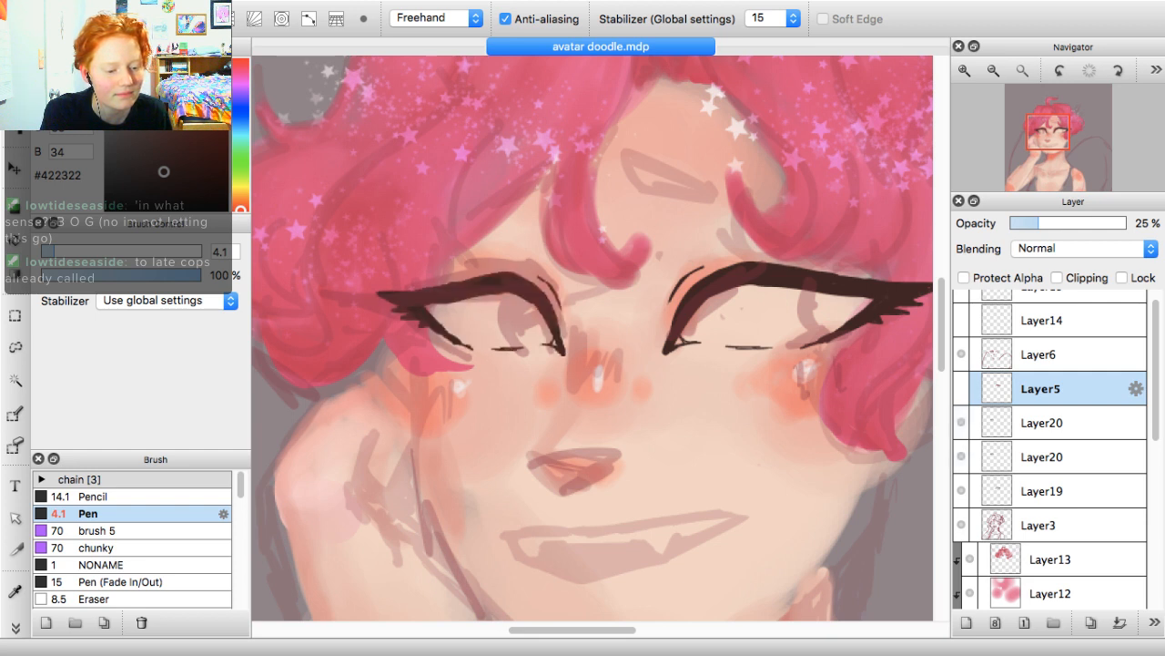
Hide the upper mirrored eye copy as a backup and merge the lower copy into Layer19
click(962, 423)
click(961, 422)
click(961, 423)
click(961, 490)
click(1044, 457)
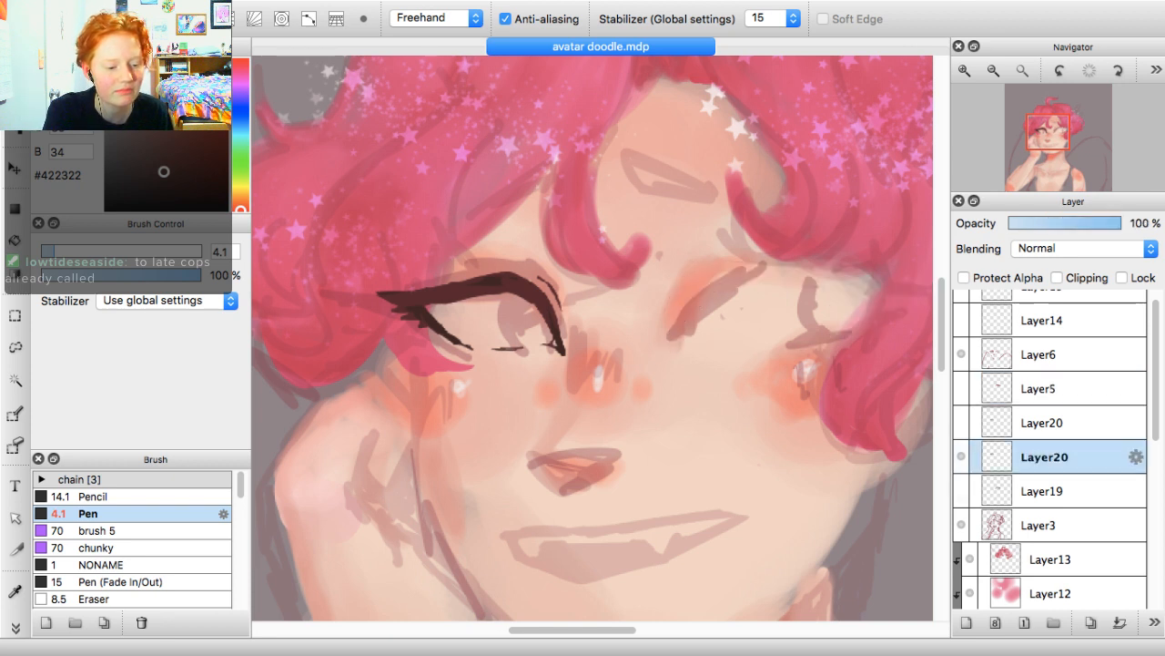
click(961, 491)
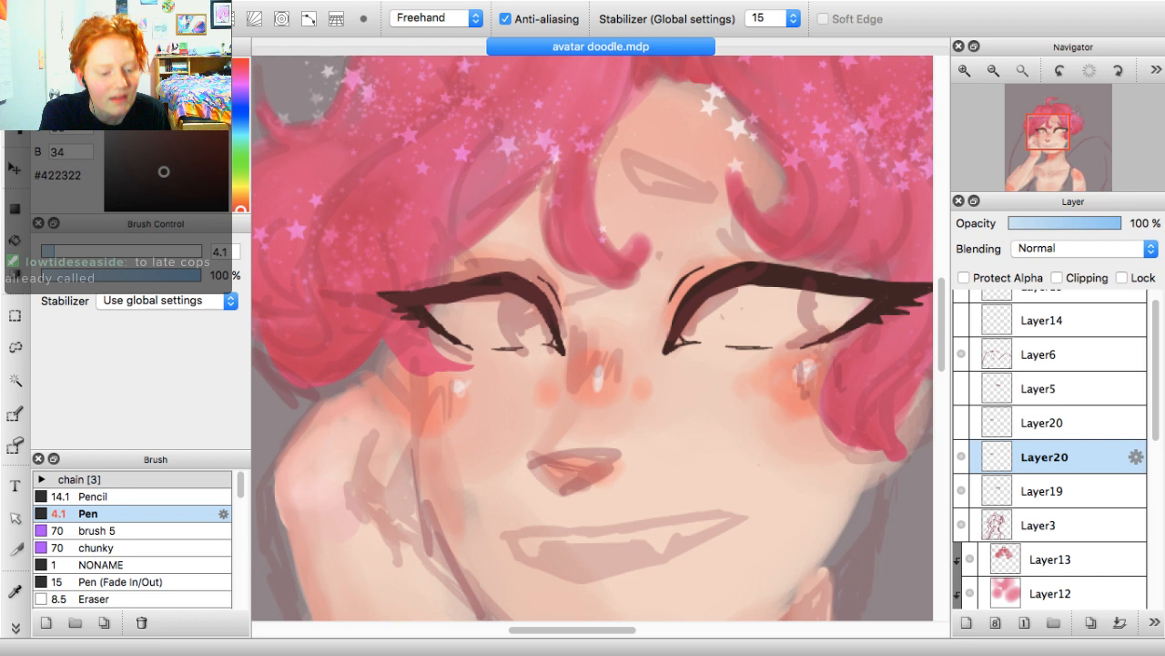
key(super+e)
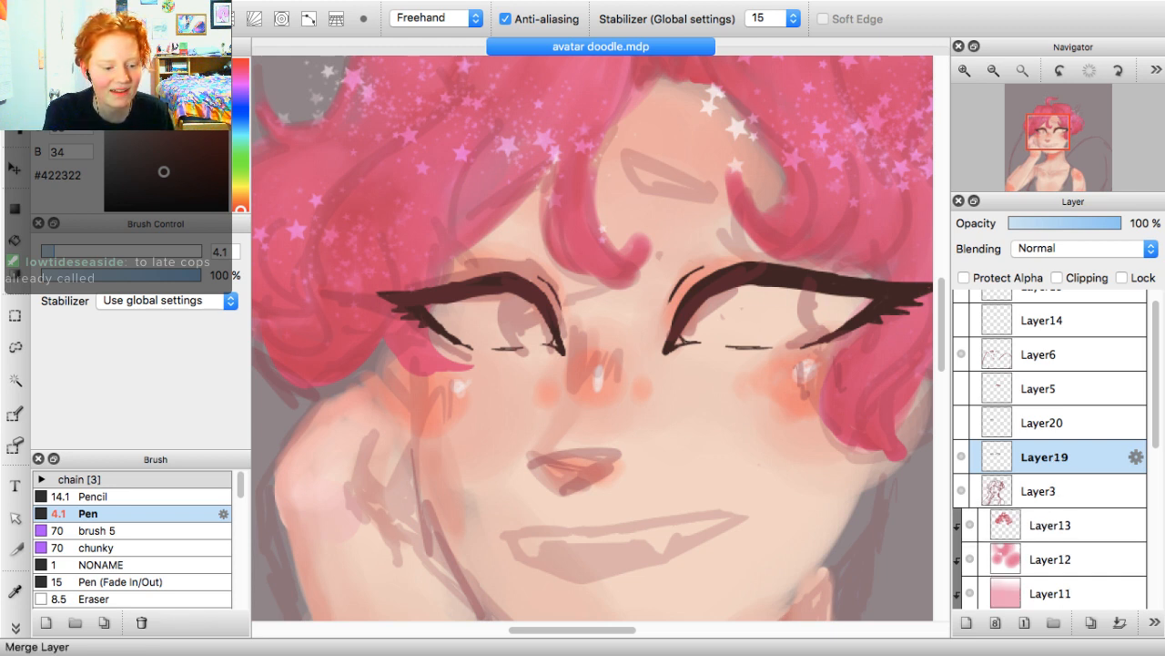
Add a new layer clipped to the merged eye line art and set the color to light pink #EE9C9A
click(967, 623)
click(1057, 278)
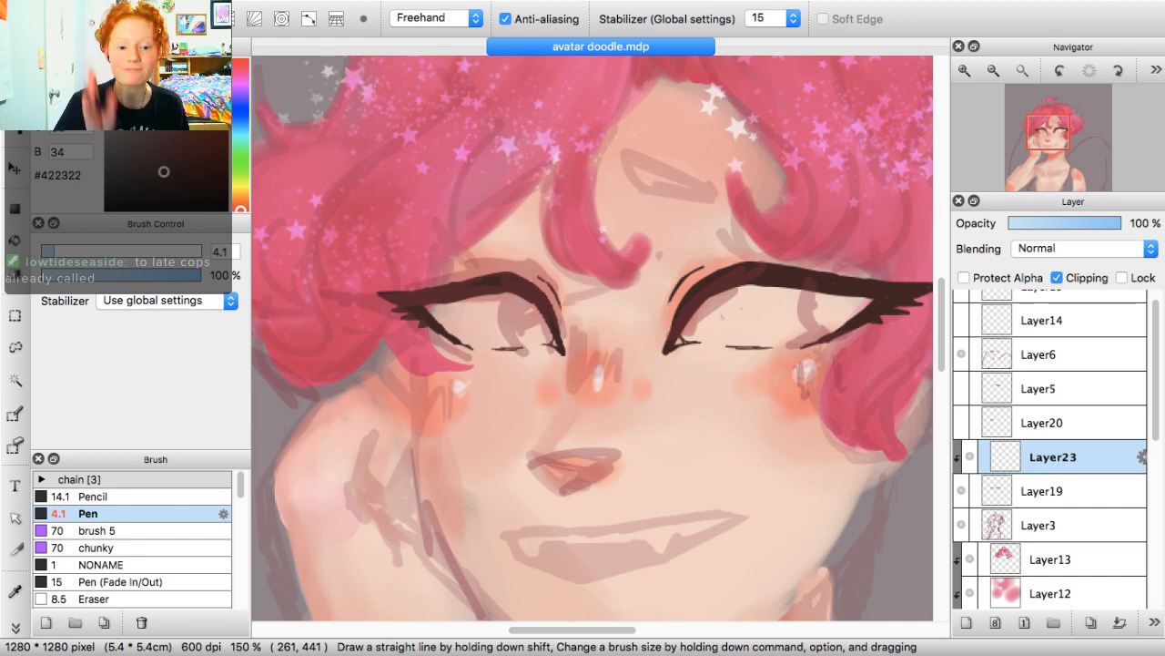
drag(159, 80, 147, 67)
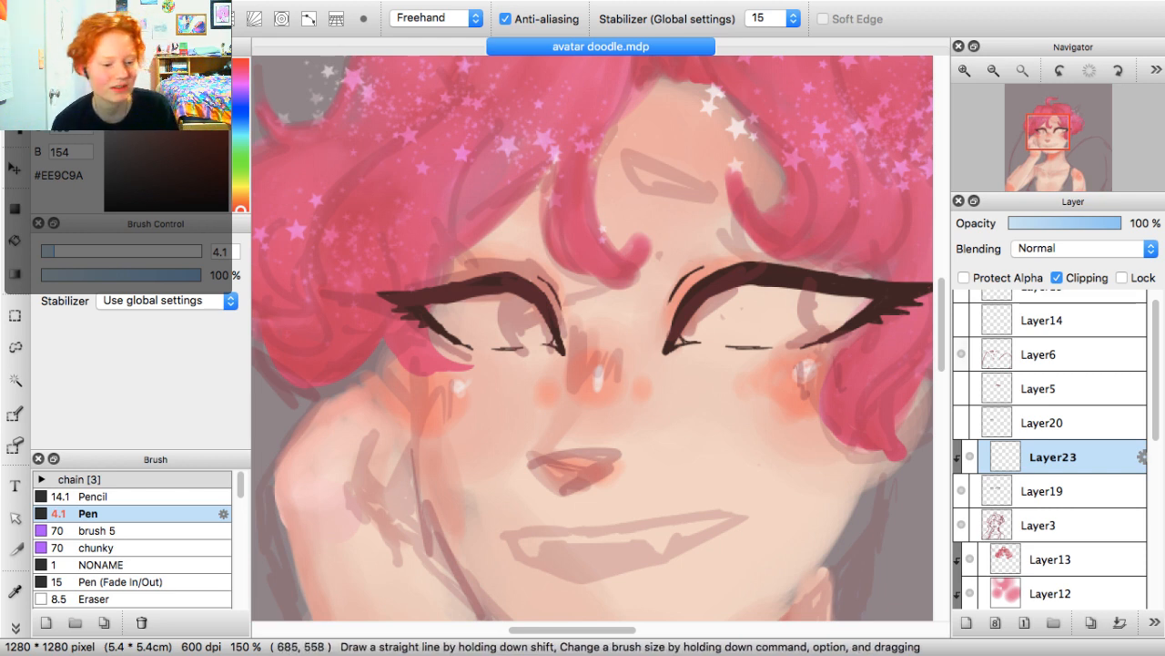
On Layer19, hide the Layer6 sketch and sample the dark brown #422322 from the mirrored eye's upper lash line
click(1057, 492)
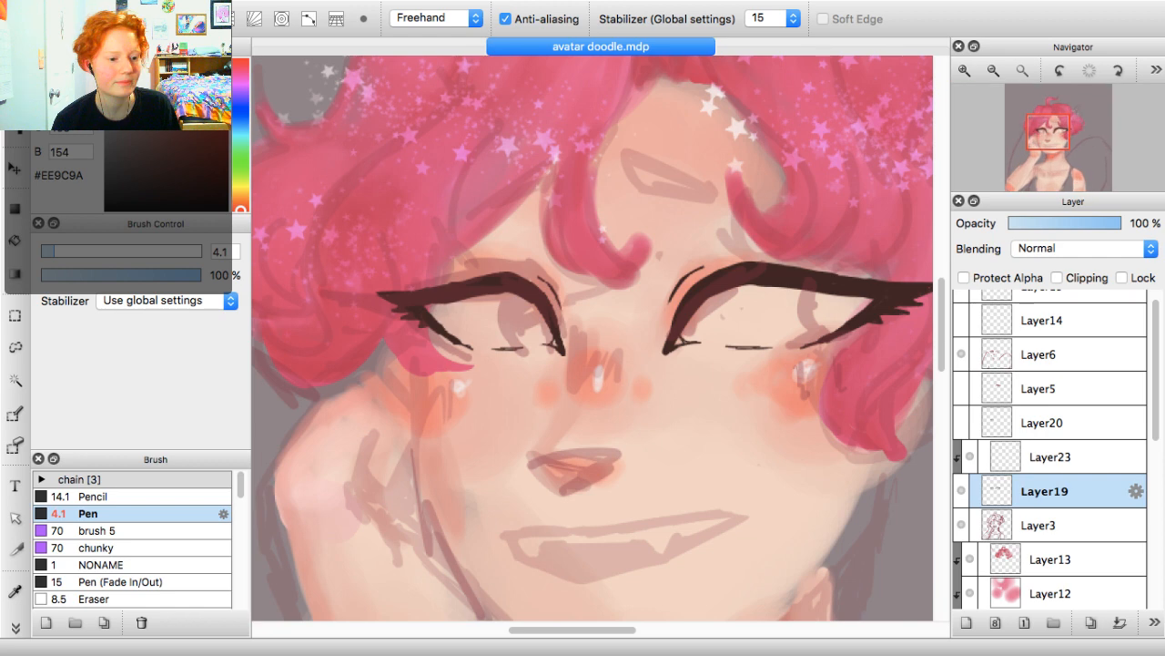
scroll(378, 304, up, 2)
key(i)
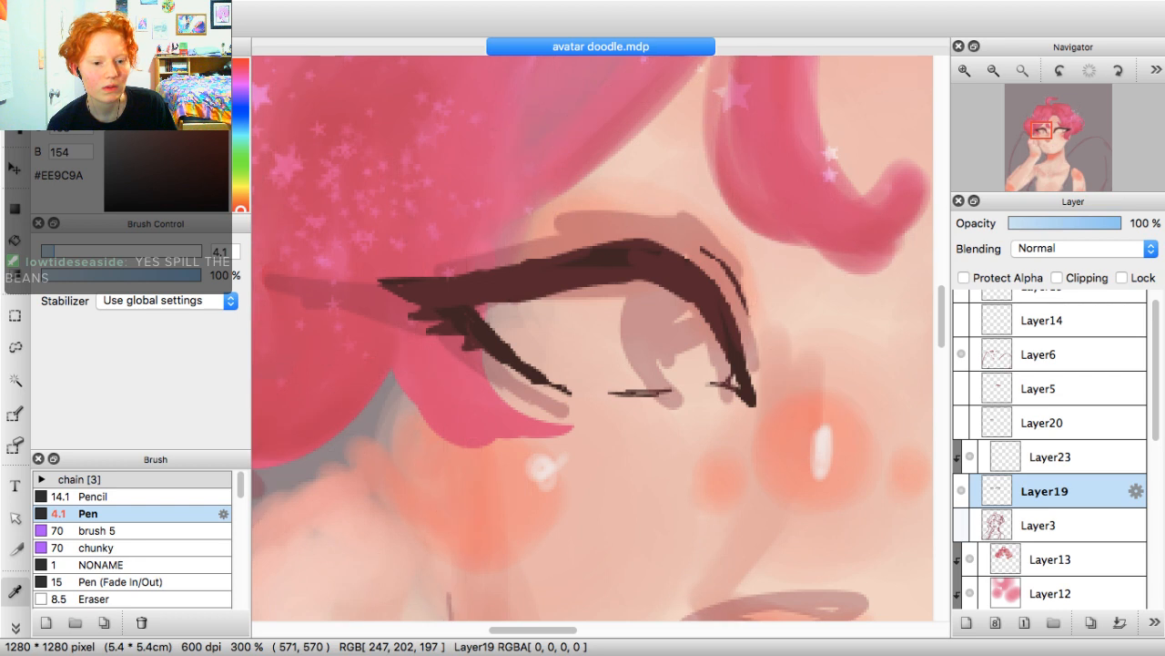
click(962, 354)
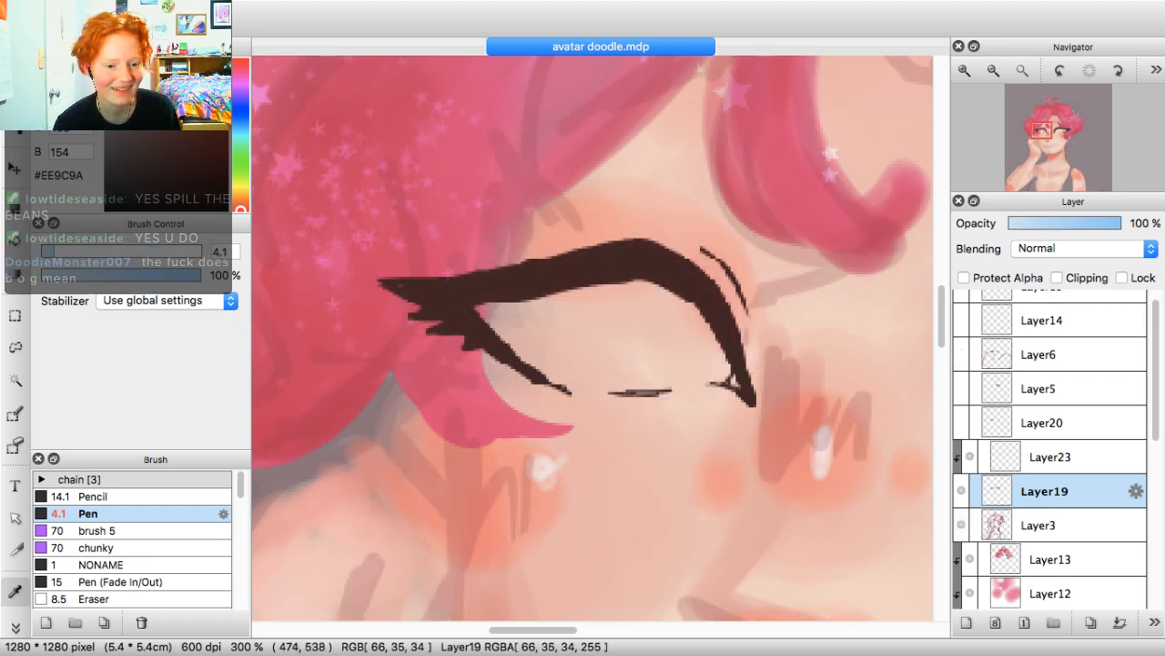
click(635, 264)
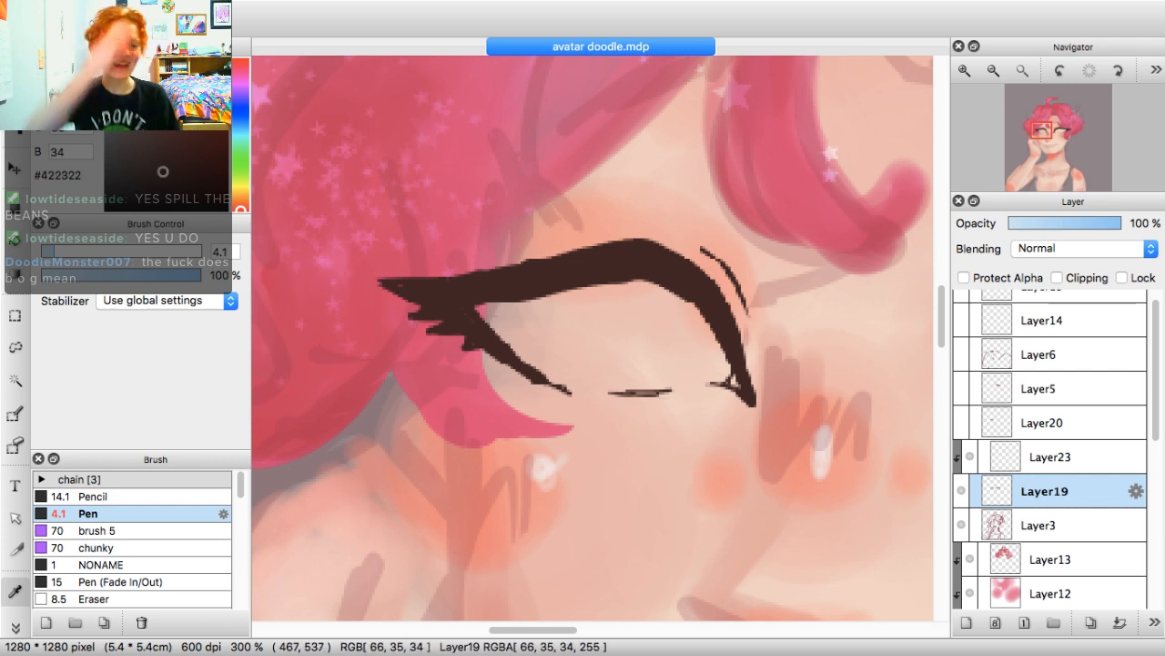
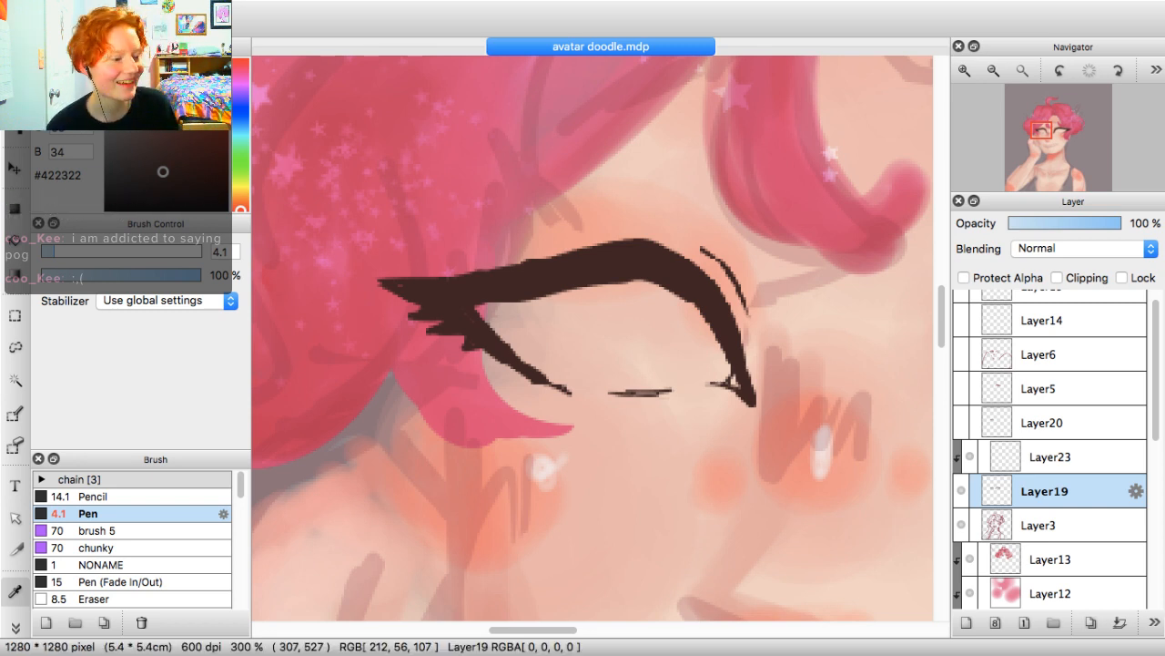
Extend the mirrored eye's outer wing into a longer point and reshape the lashes beneath it with the size 4.1 Pen
key(b)
drag(397, 286, 353, 273)
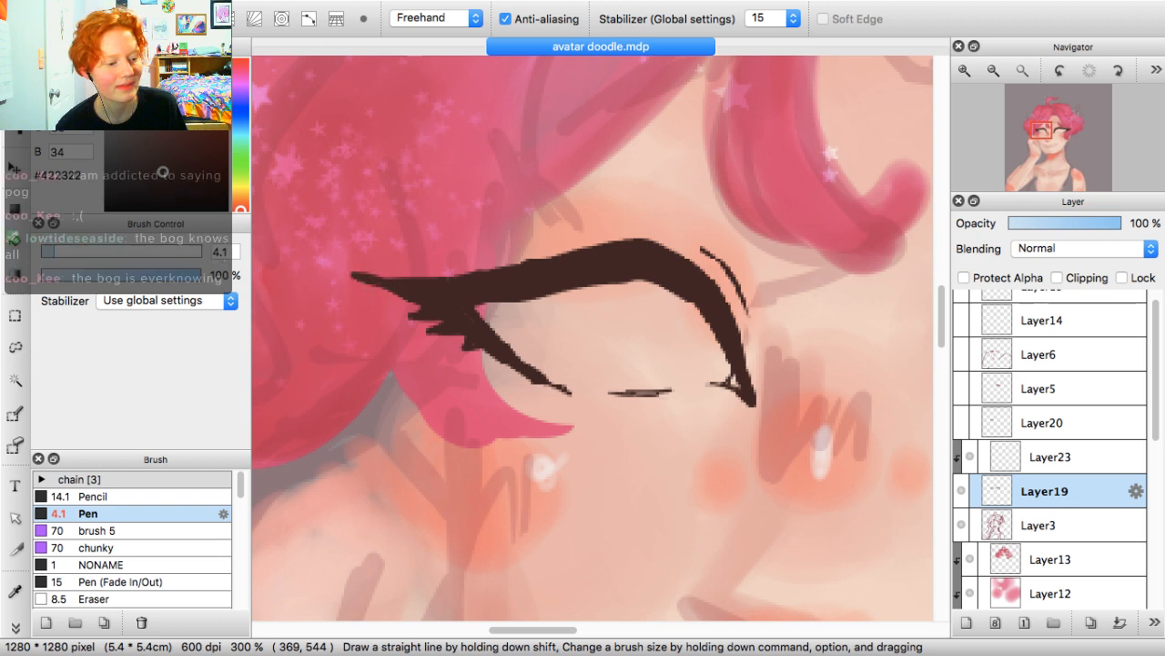
drag(612, 243, 366, 275)
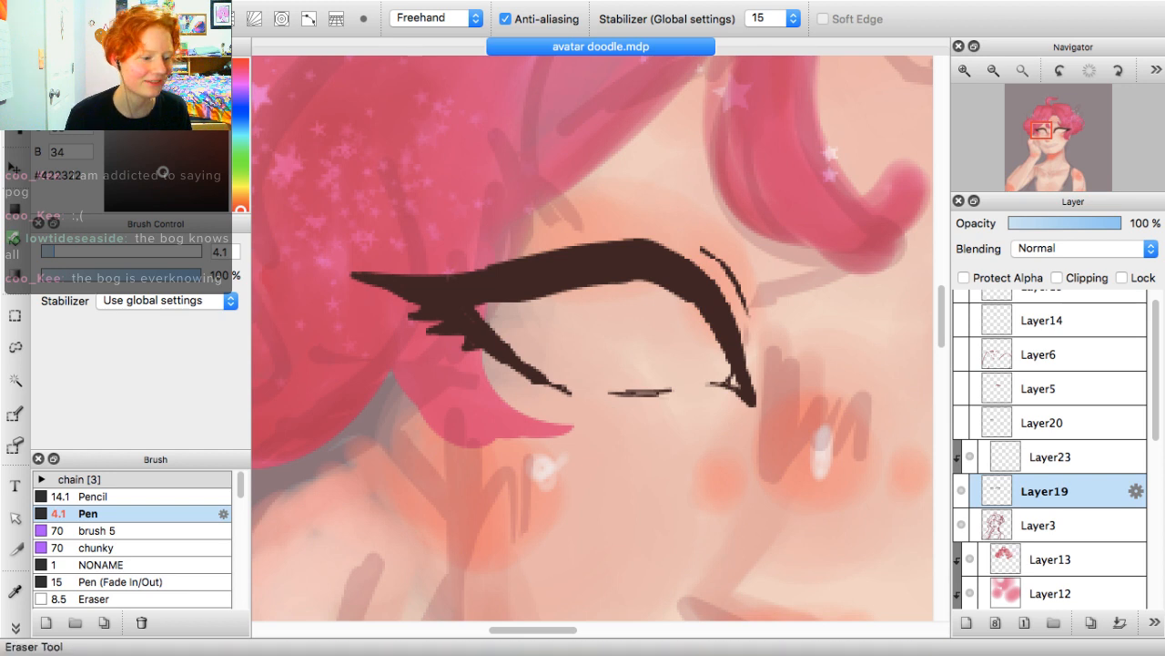
click(12, 167)
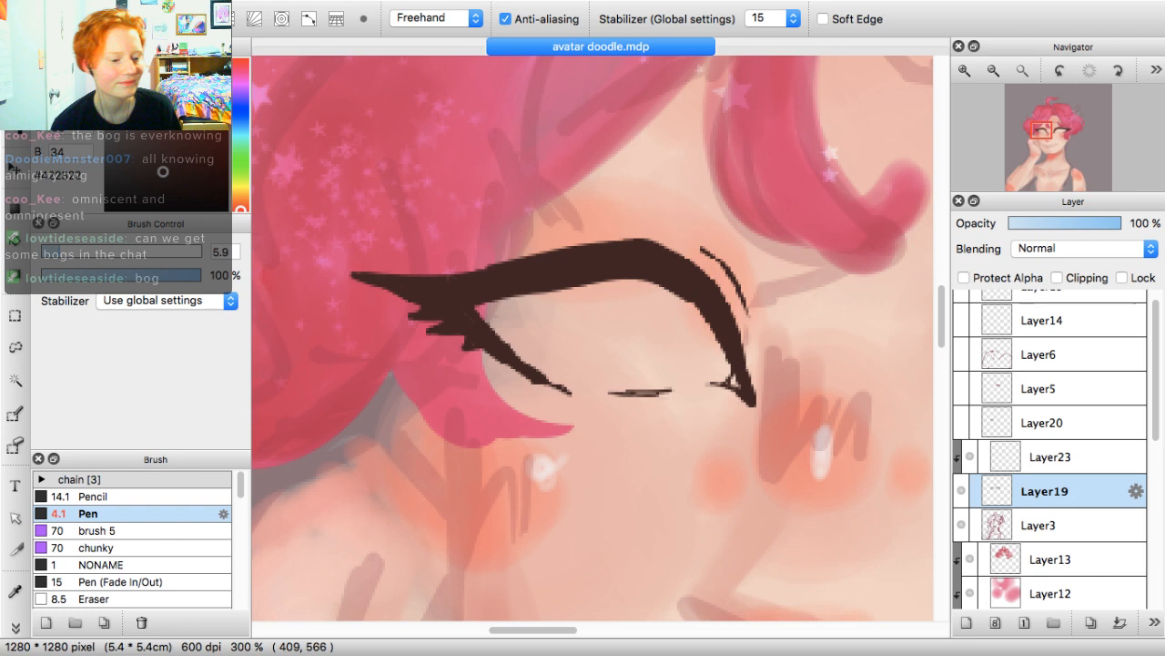
key(b)
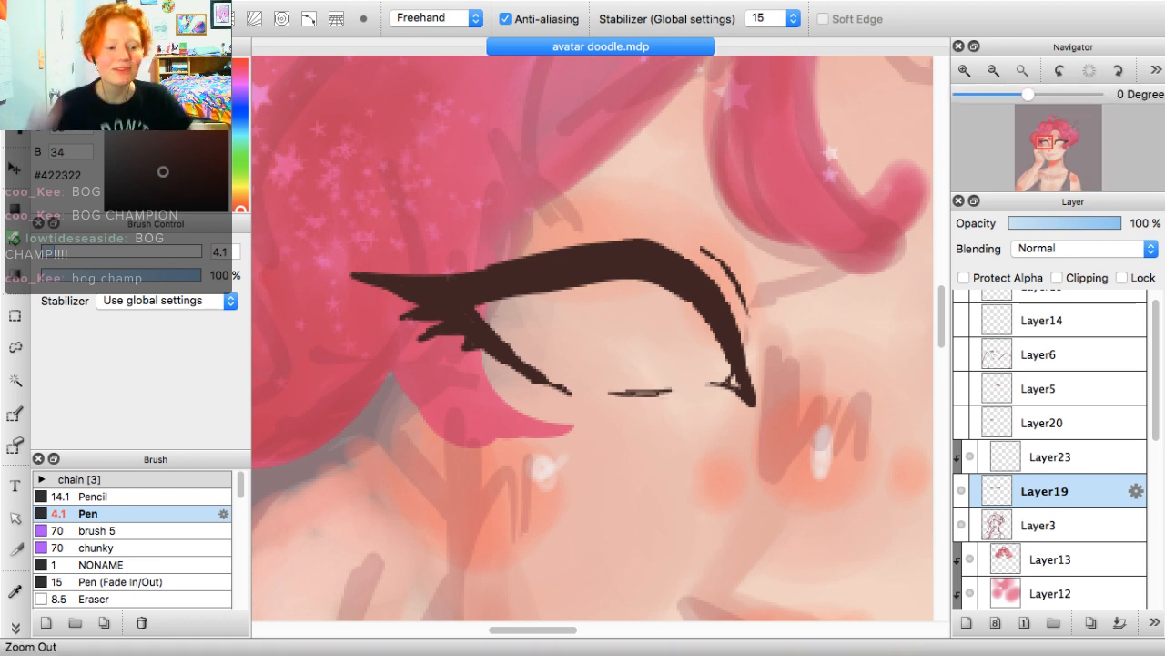
Select Layer23, clipped to the eye line art, and set the color to bright pink-purple #F68DFA
click(993, 70)
click(993, 70)
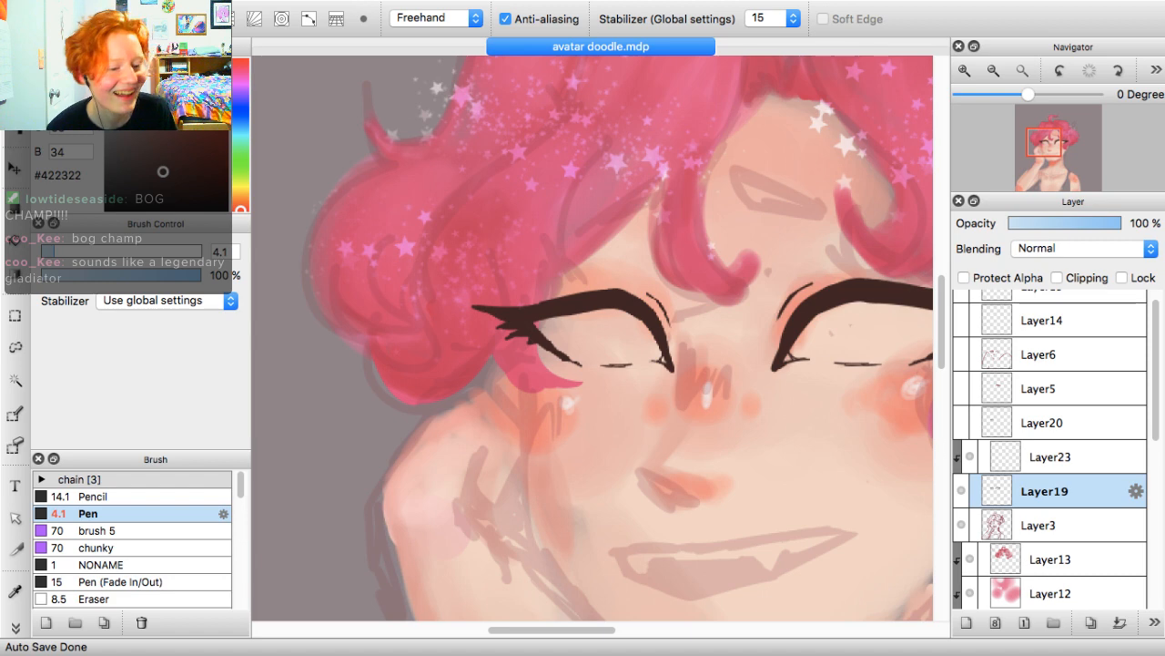
drag(924, 179, 763, 149)
drag(637, 364, 653, 251)
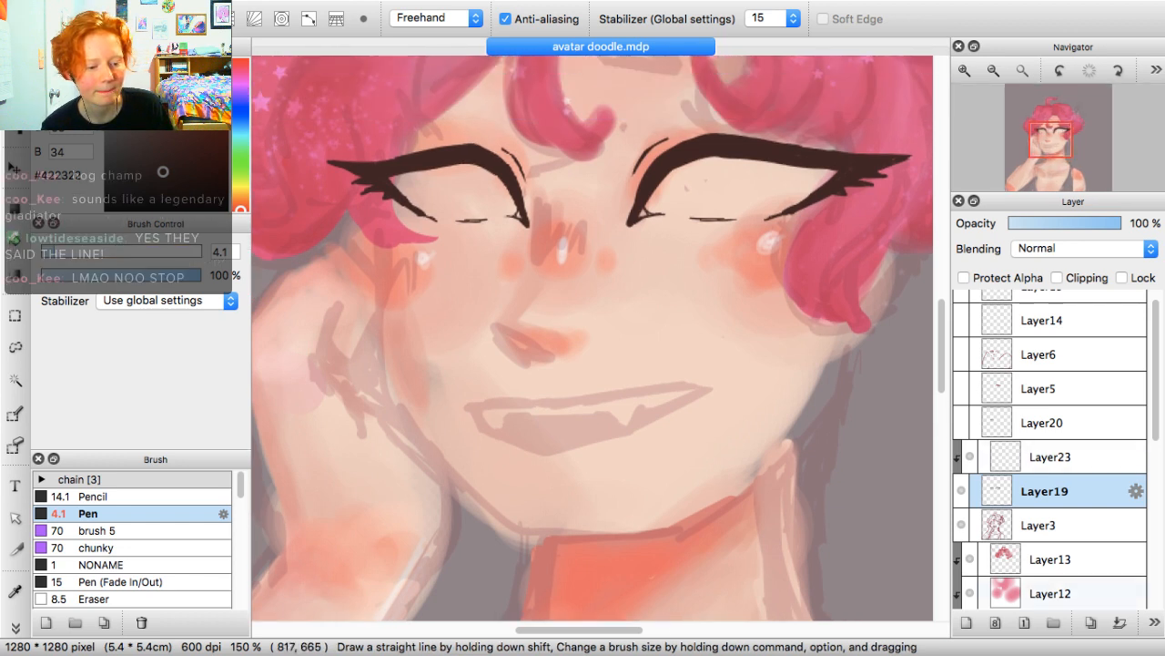
click(1053, 457)
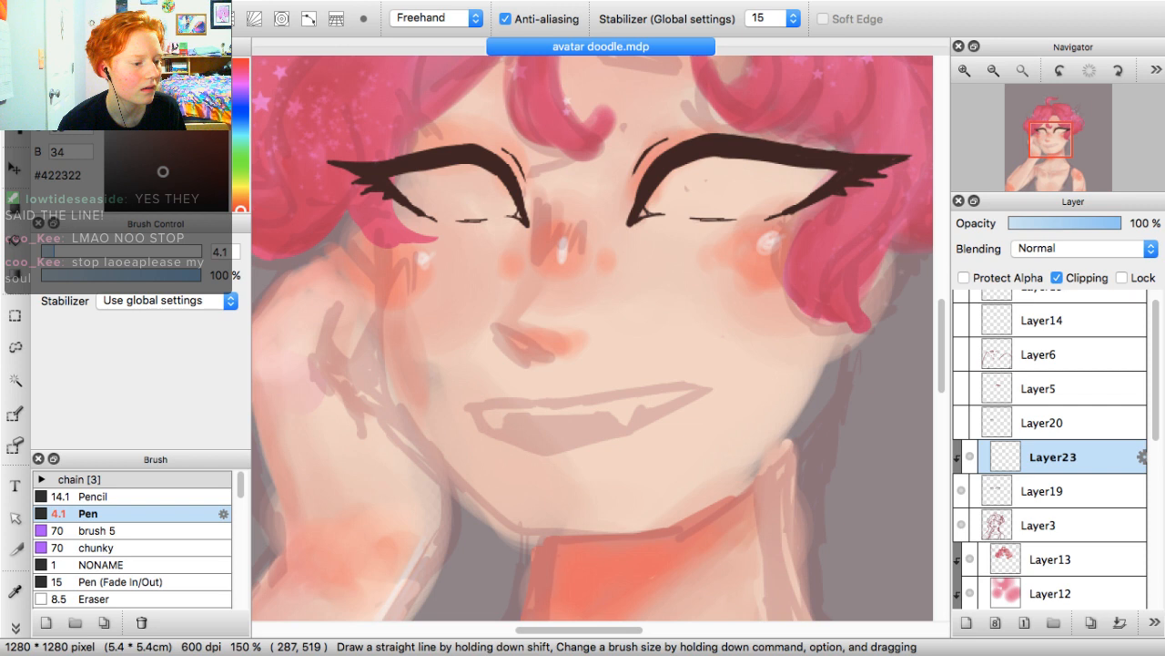
click(240, 84)
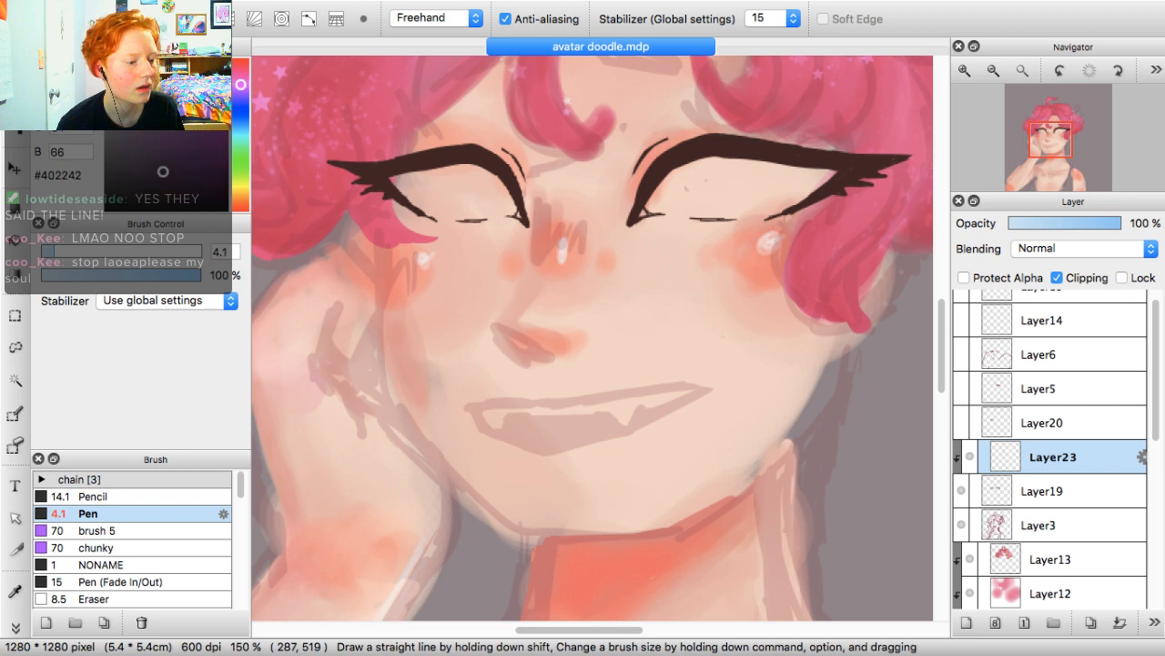
click(157, 61)
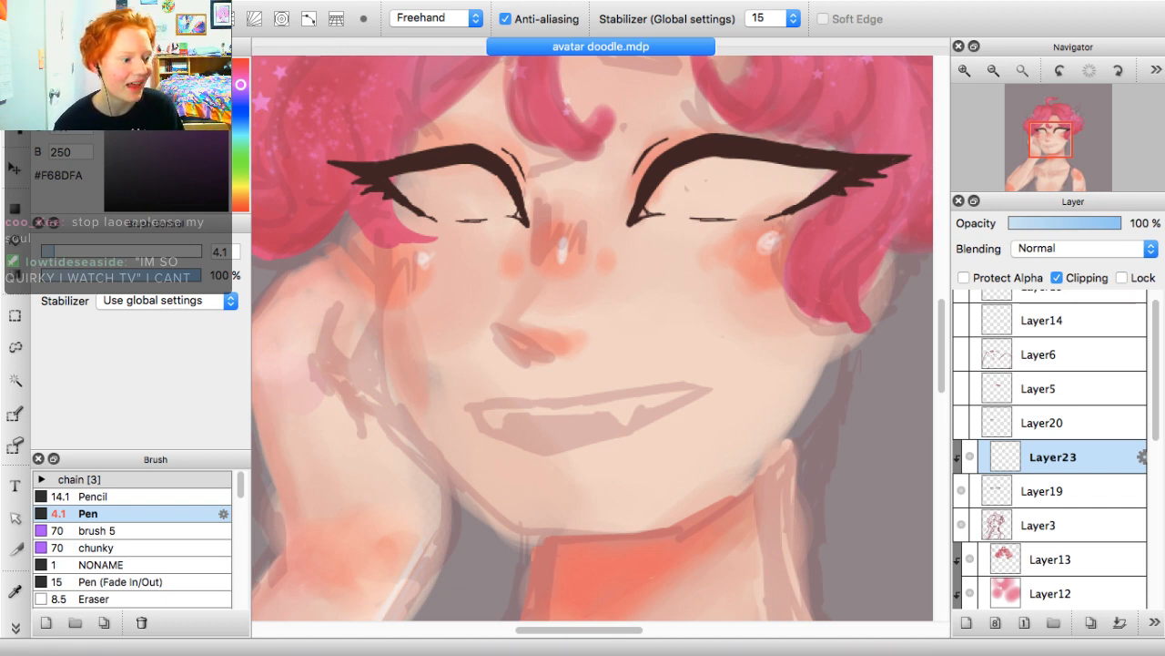
Apply short circular gradients of the pink-purple across the upper lash lines of both eyes on Layer23
click(15, 273)
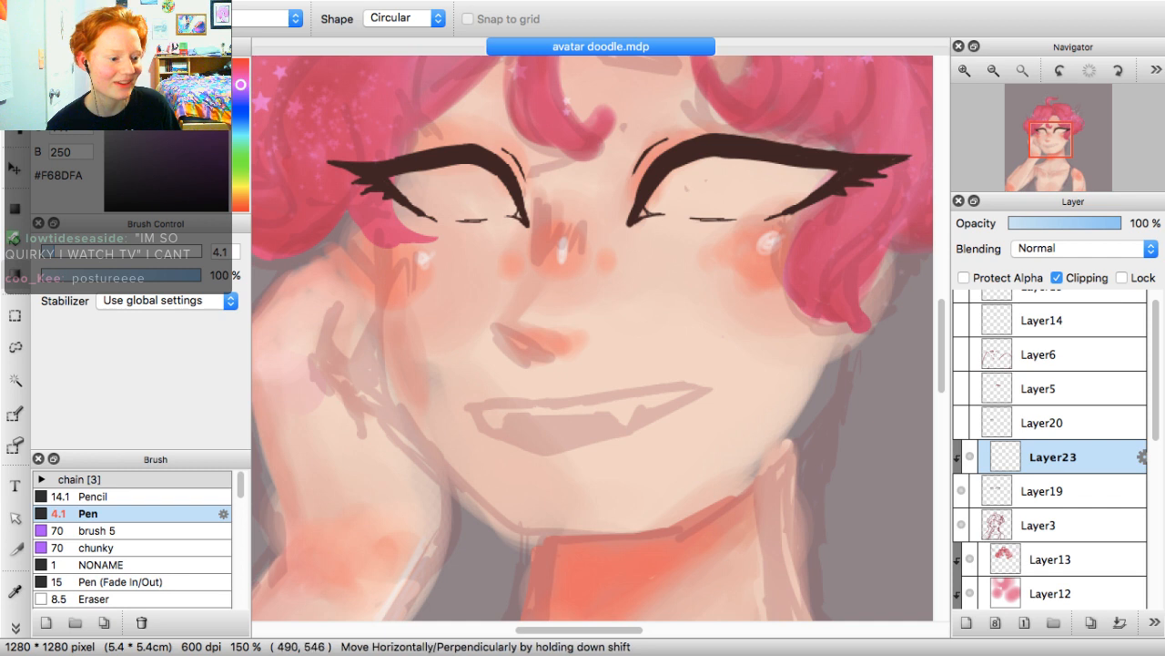
drag(499, 169, 507, 209)
drag(780, 151, 779, 202)
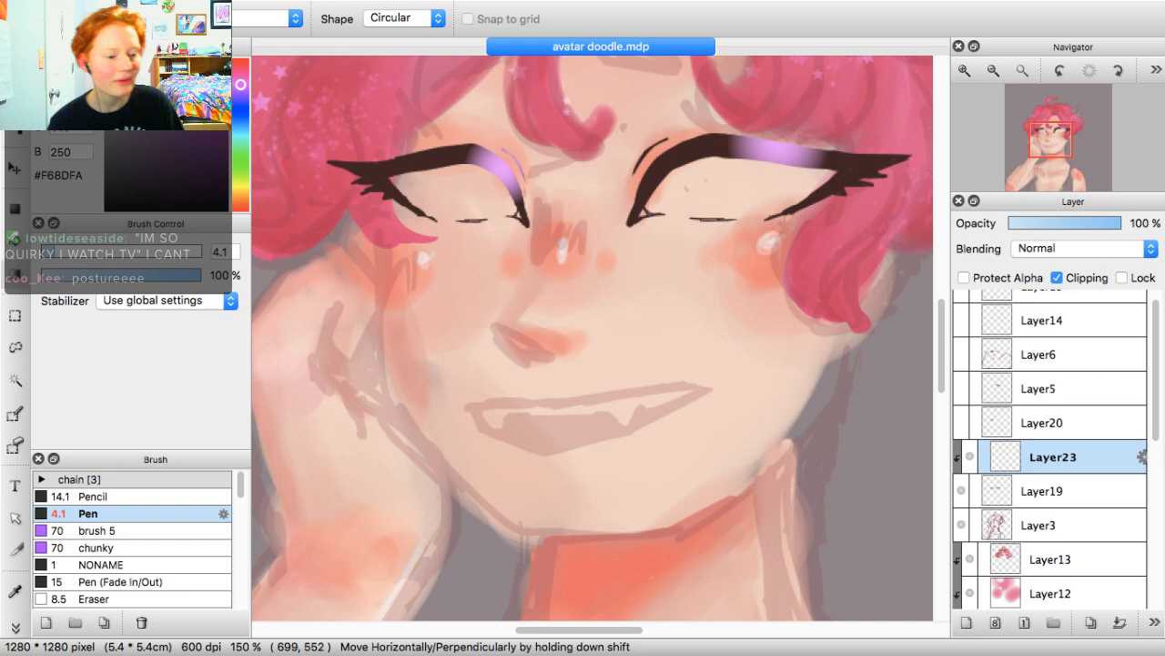
drag(775, 150, 775, 196)
drag(490, 153, 491, 196)
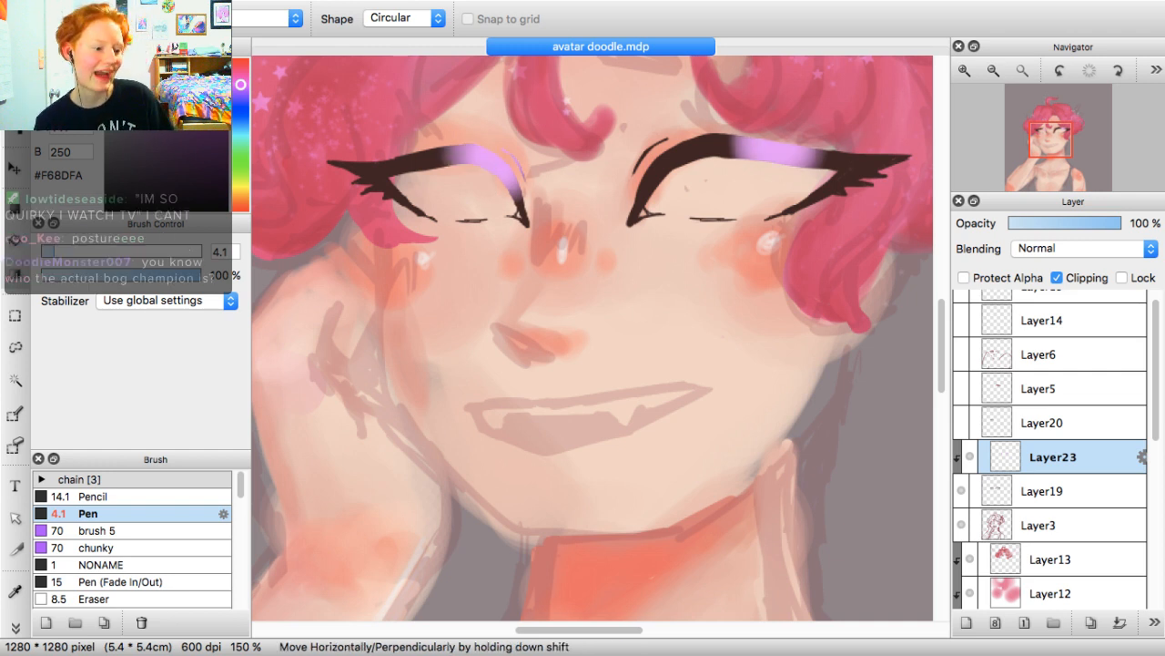
Erase thin stripes through the purple gradients on both upper lash lines, enlarging the eraser from 5.9 to 8.8
key(e)
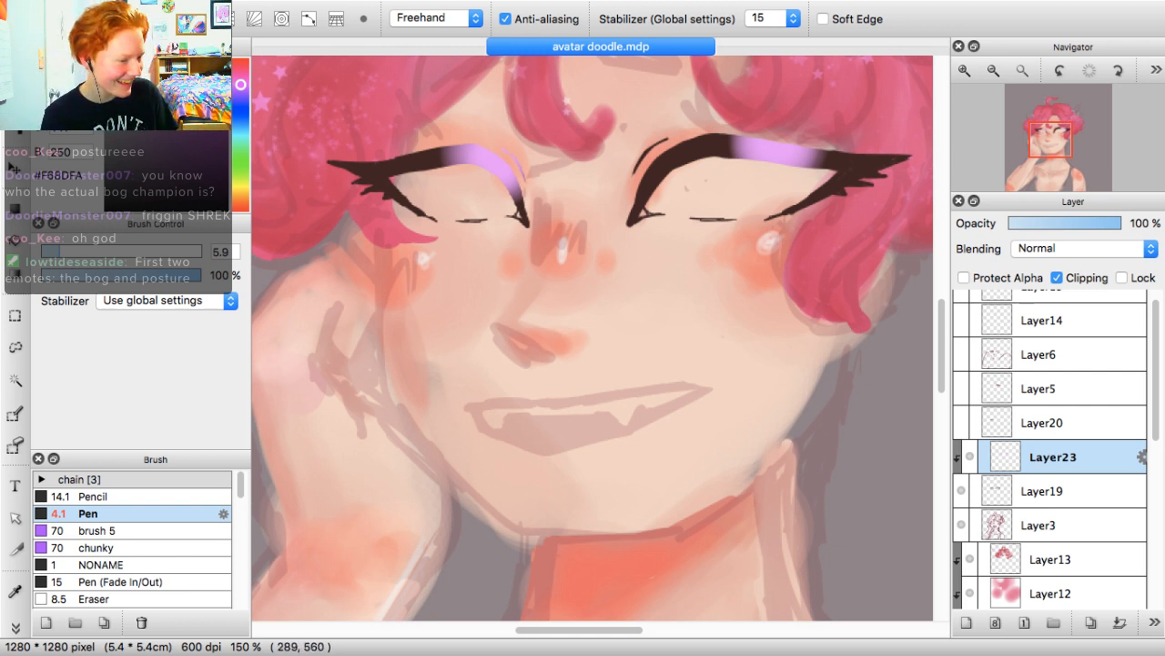
drag(511, 152, 523, 173)
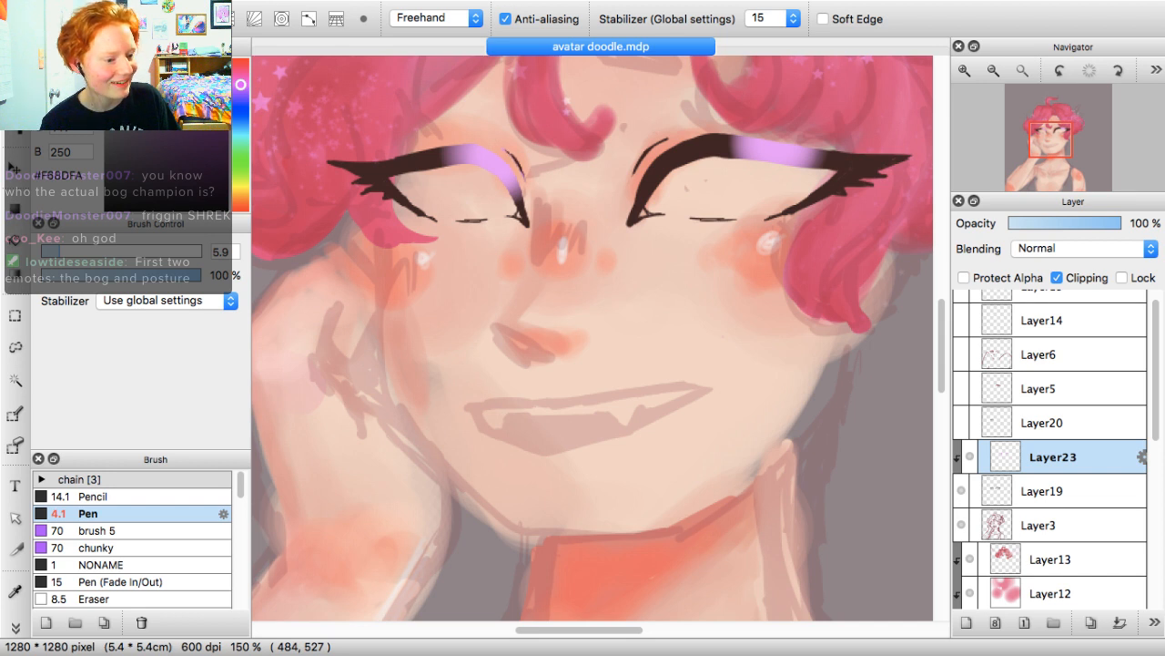
mouse_move(793, 146)
mouse_down()
mouse_move(807, 165)
mouse_move(791, 167)
mouse_up()
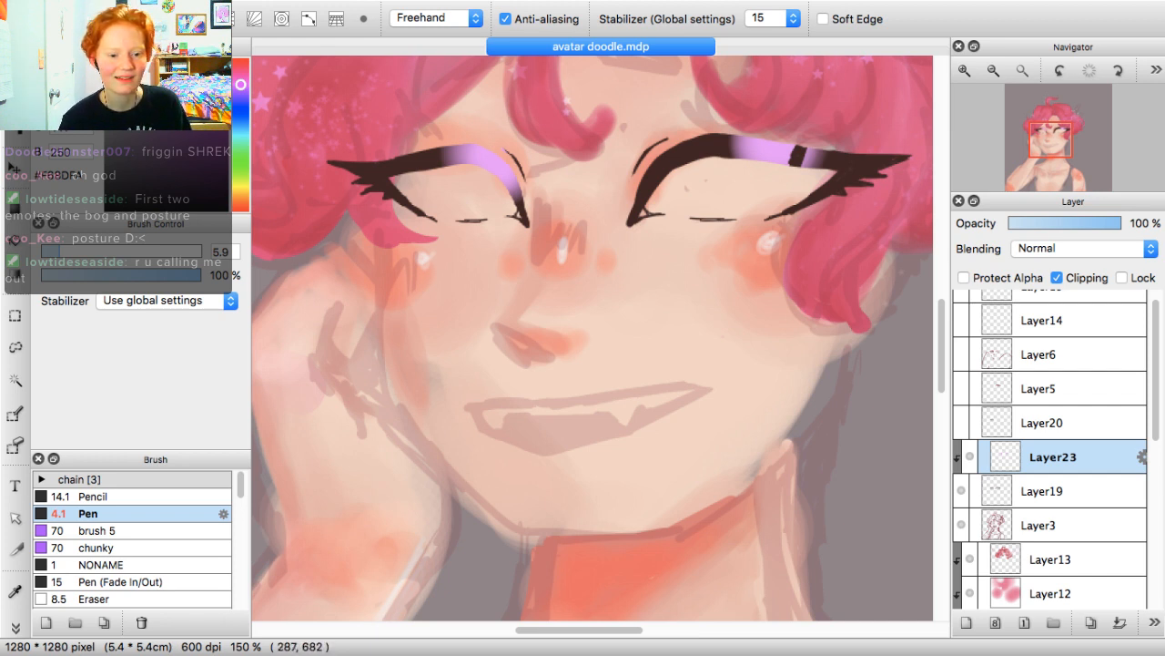
key(])
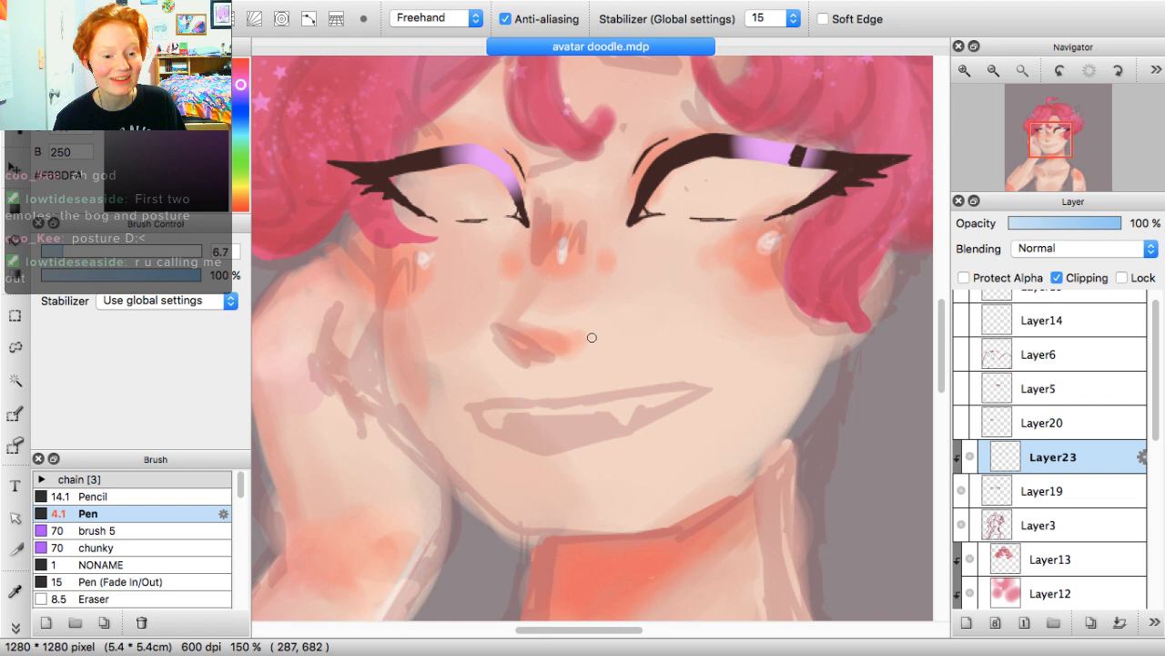
key(])
key(])
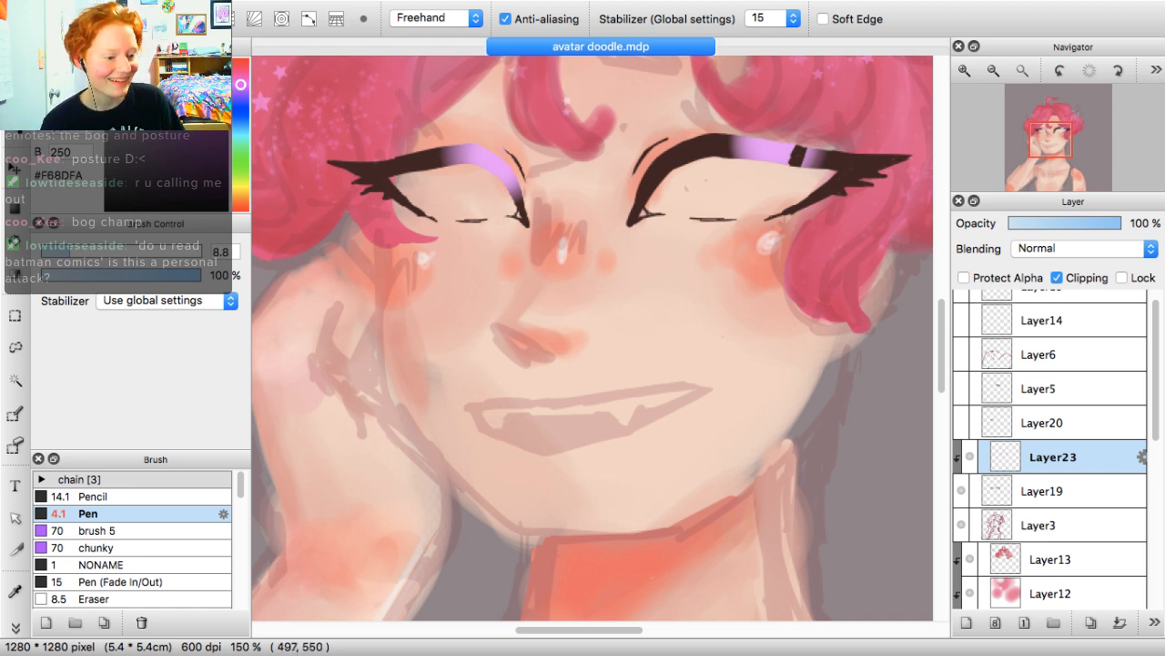
drag(509, 188, 503, 162)
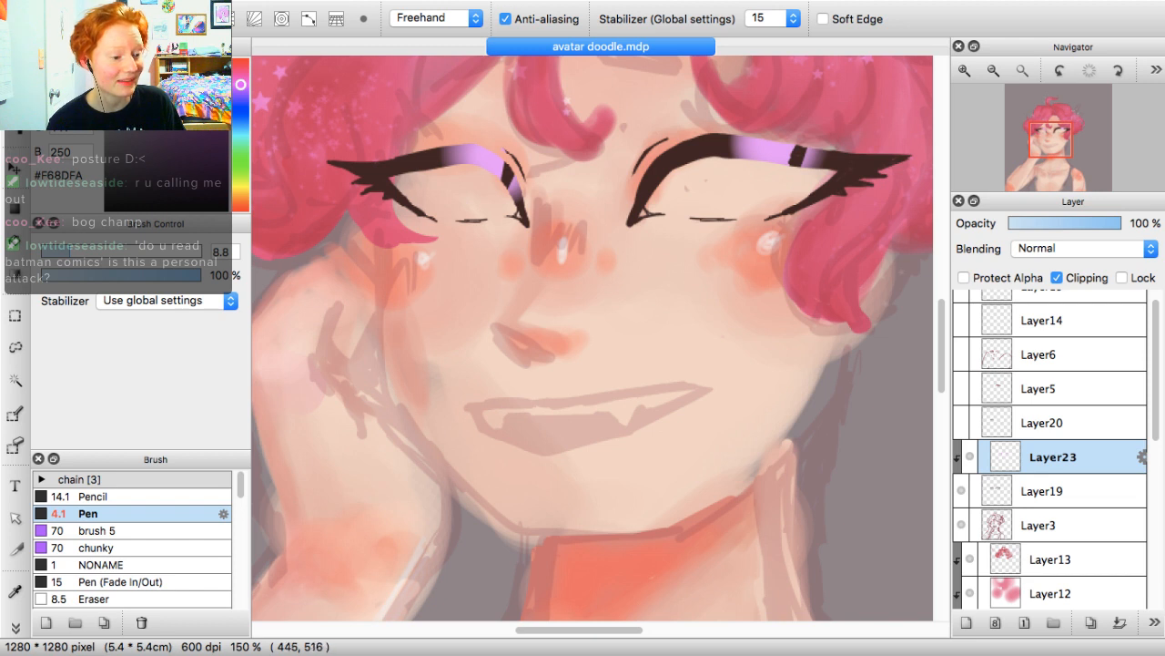
drag(460, 143, 455, 167)
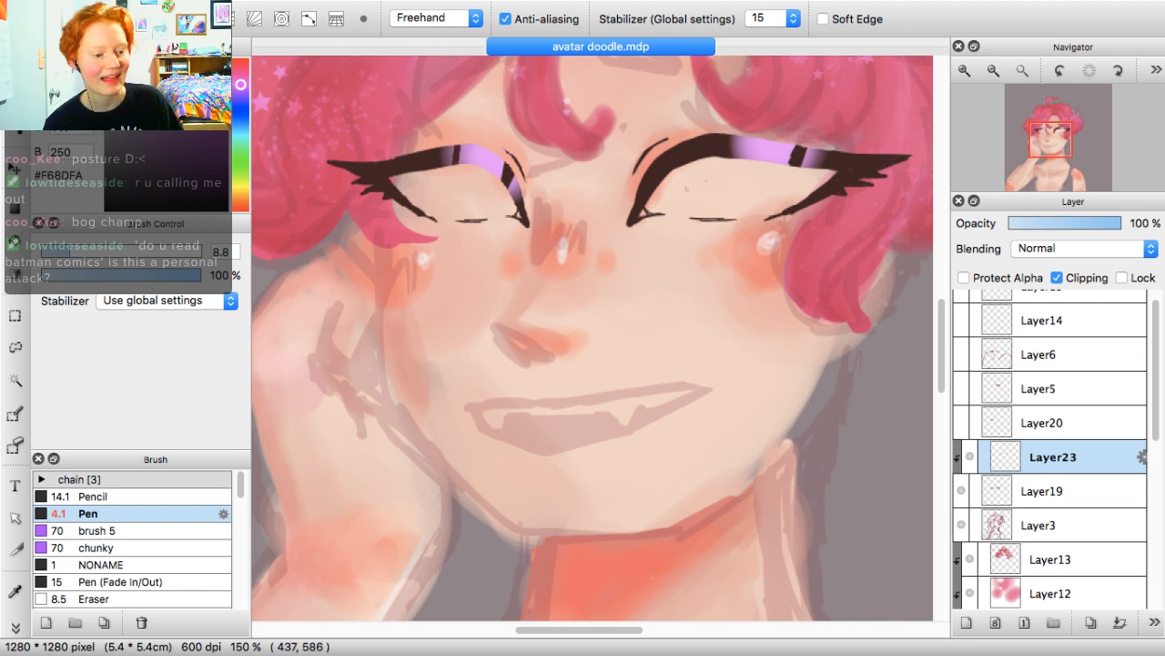
mouse_move(793, 146)
mouse_down()
mouse_move(789, 167)
mouse_move(746, 148)
mouse_move(743, 158)
mouse_up()
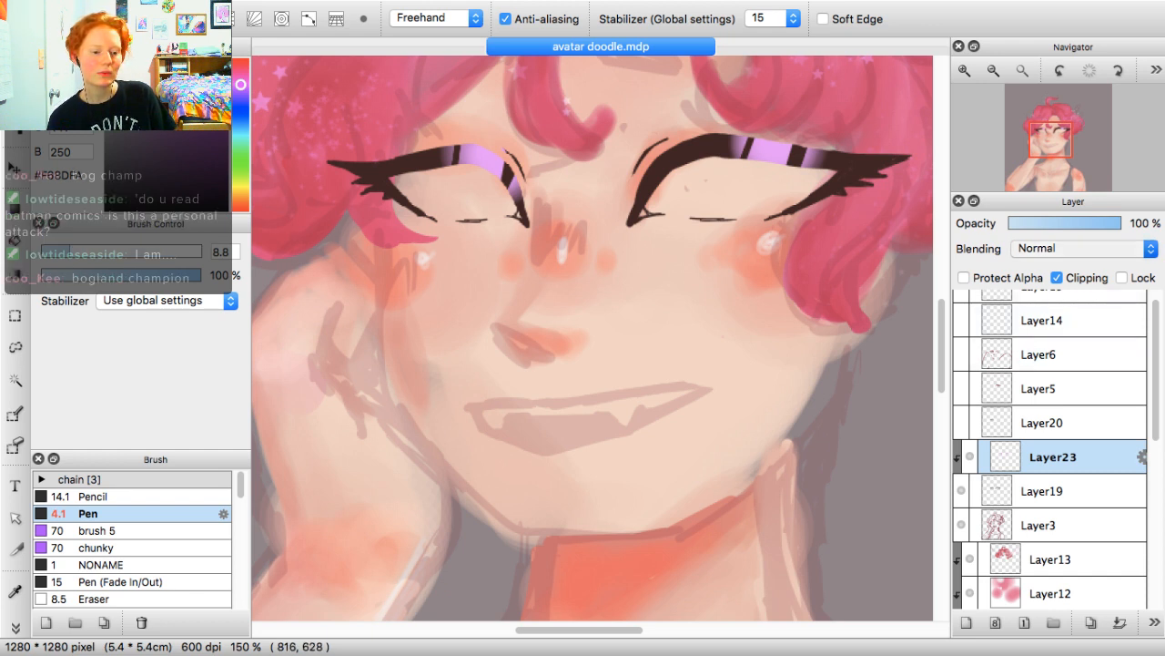
Try Hard Light on Layer23, settle on Soft Light blending, and save the drawing
click(1083, 249)
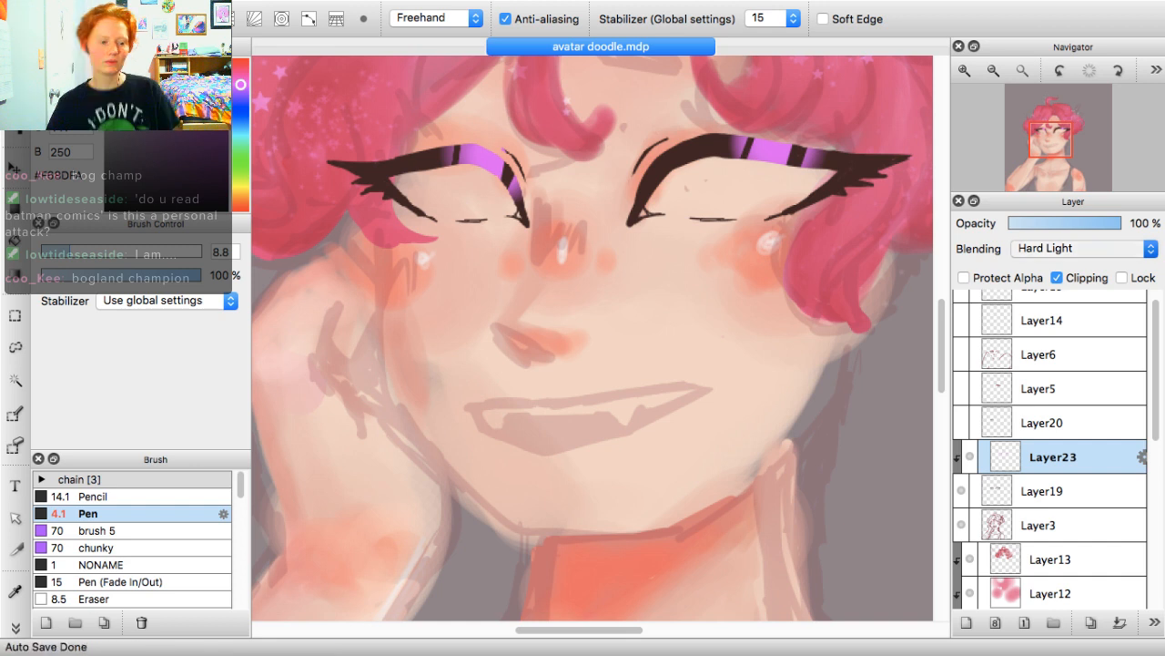
click(1084, 248)
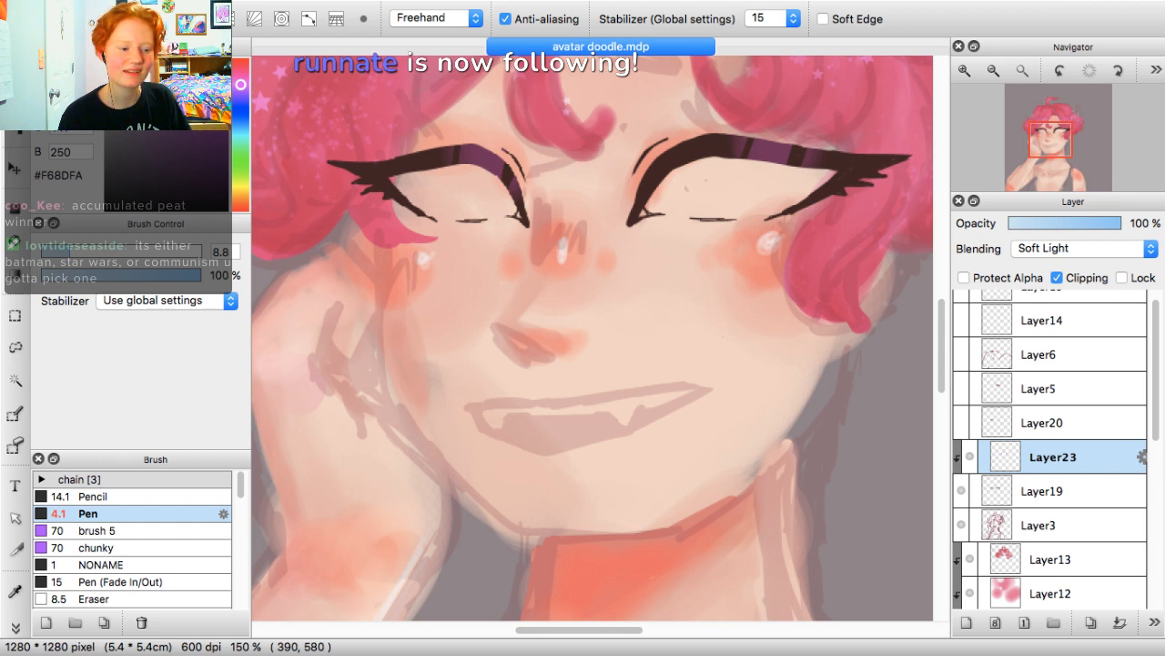
key(super+s)
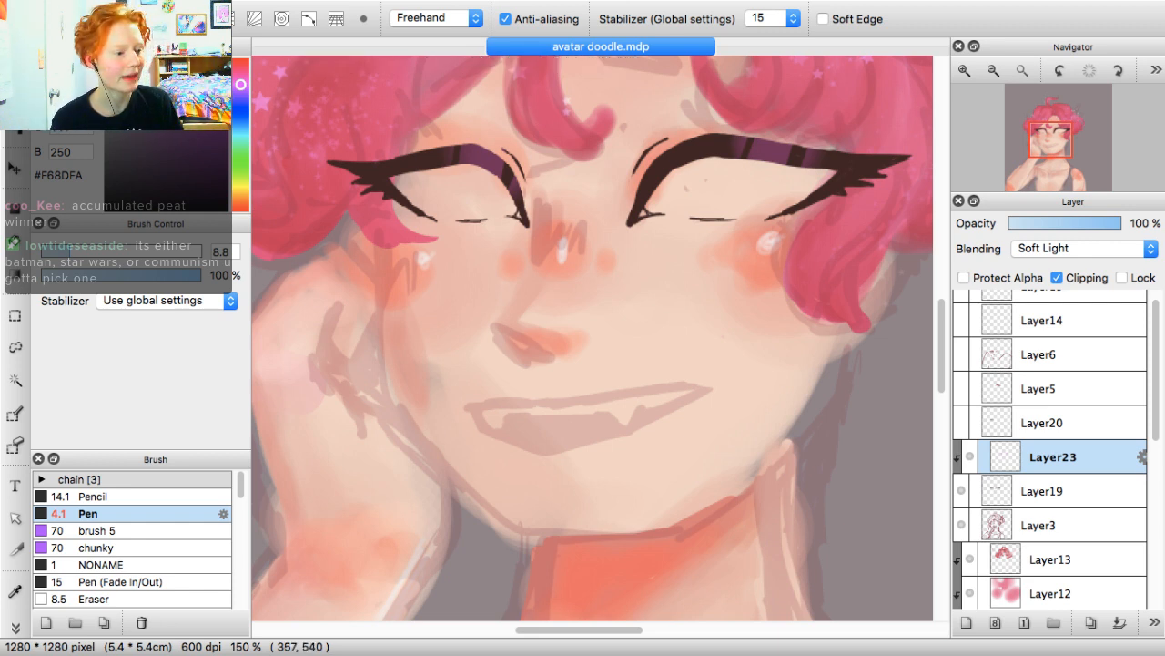
Tint the outer lower lashes of both eyes purple with the Pen on Layer23, increasing its size to 12.5
click(14, 69)
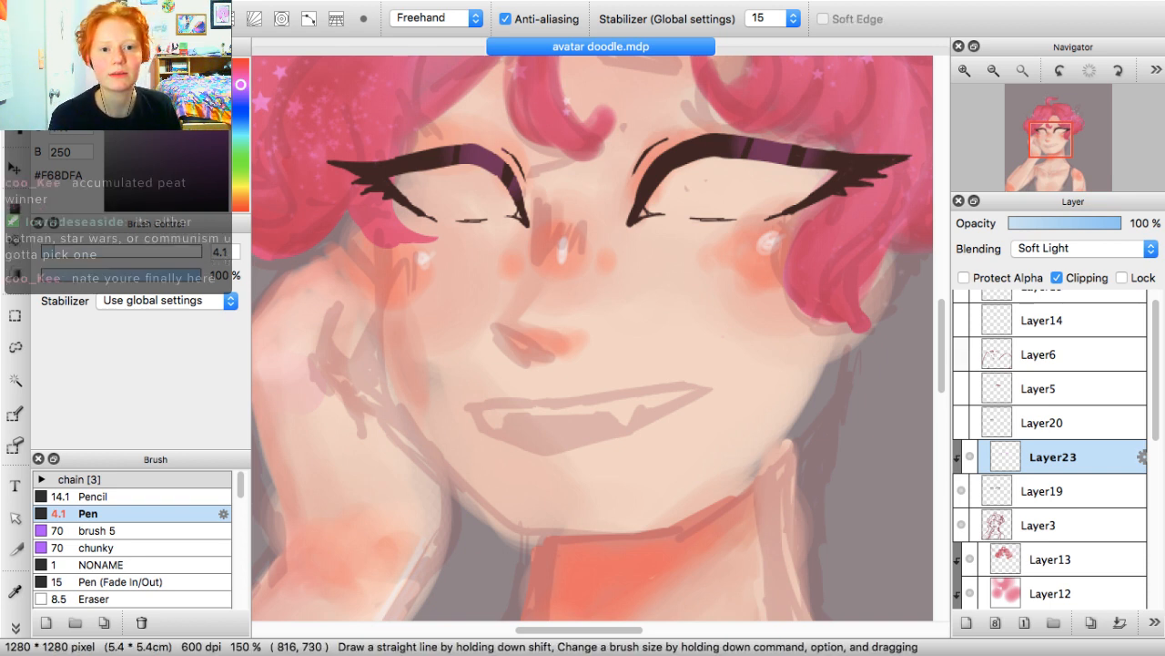
key(super+Tab)
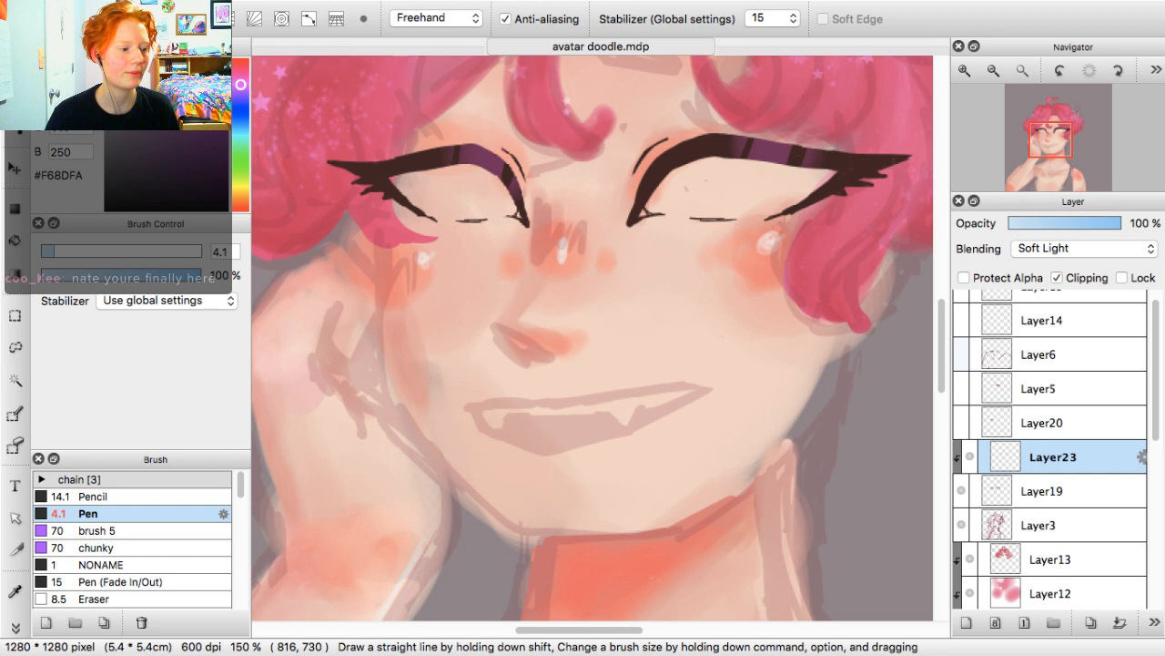
key(super+Tab)
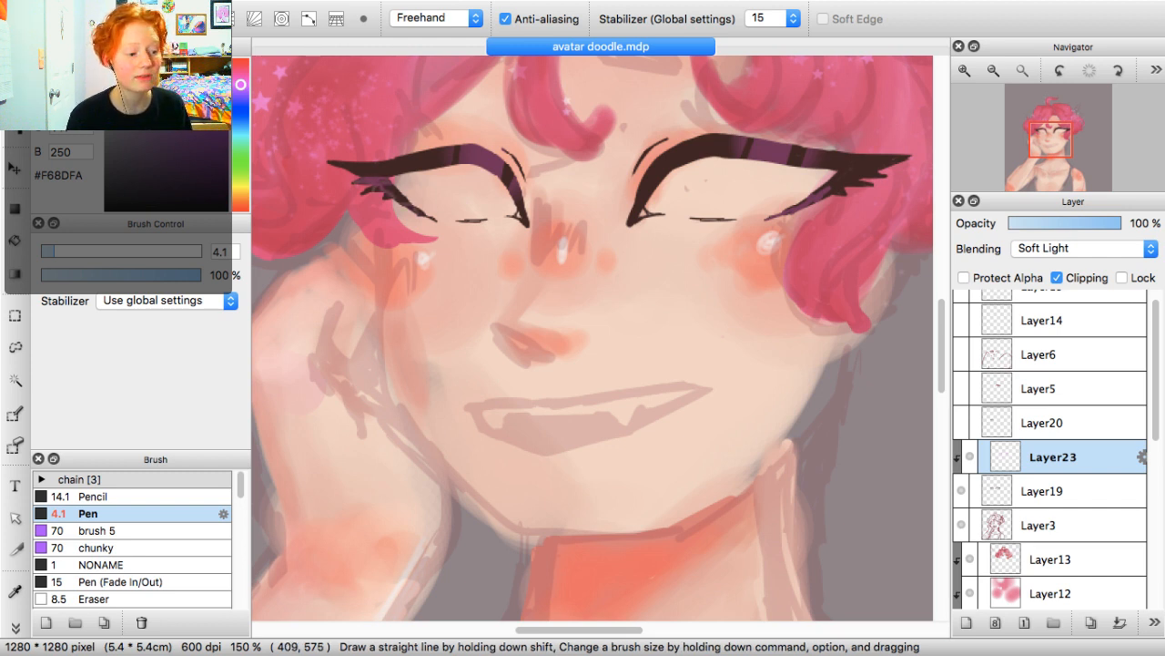
click(75, 250)
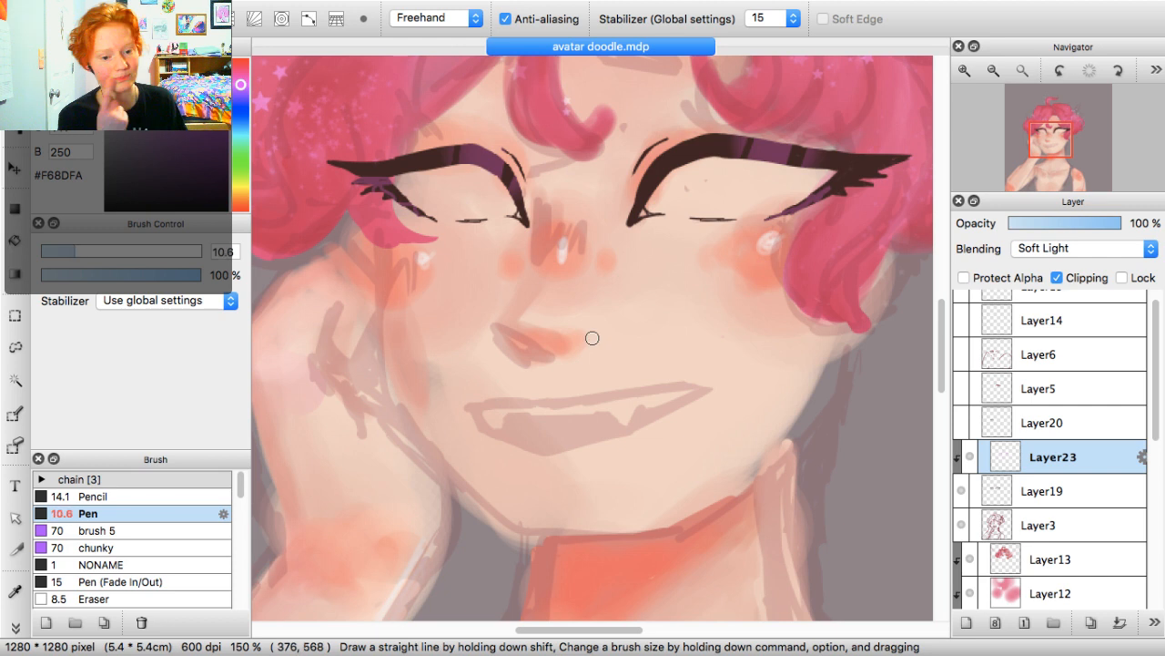
drag(75, 251, 81, 250)
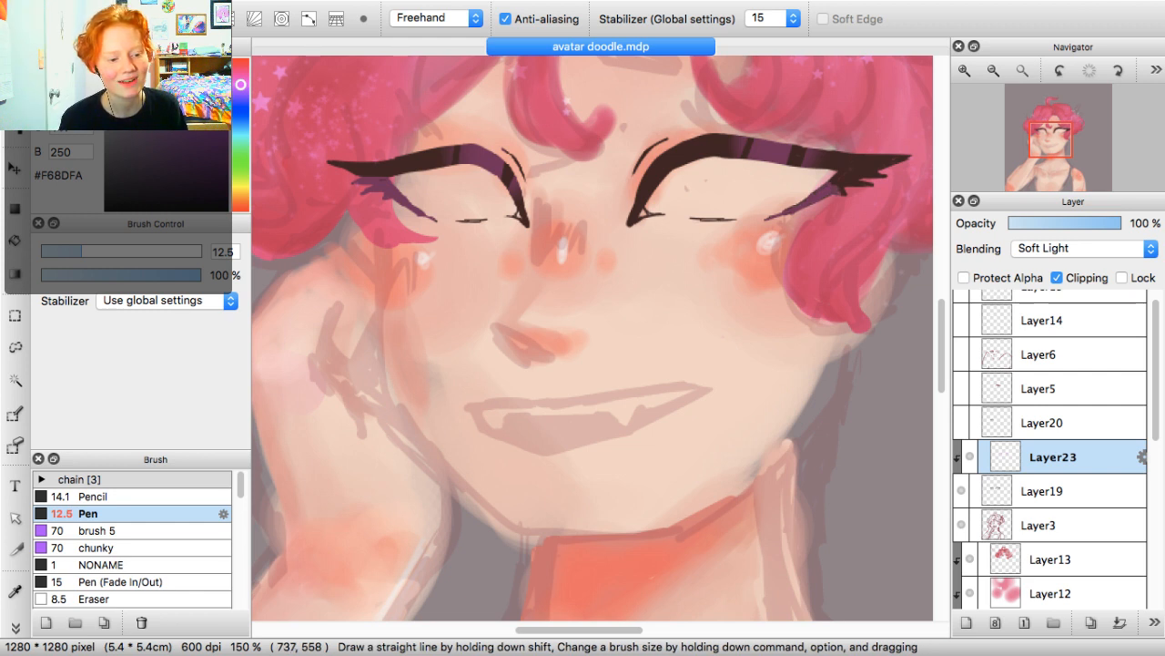
drag(835, 189, 883, 174)
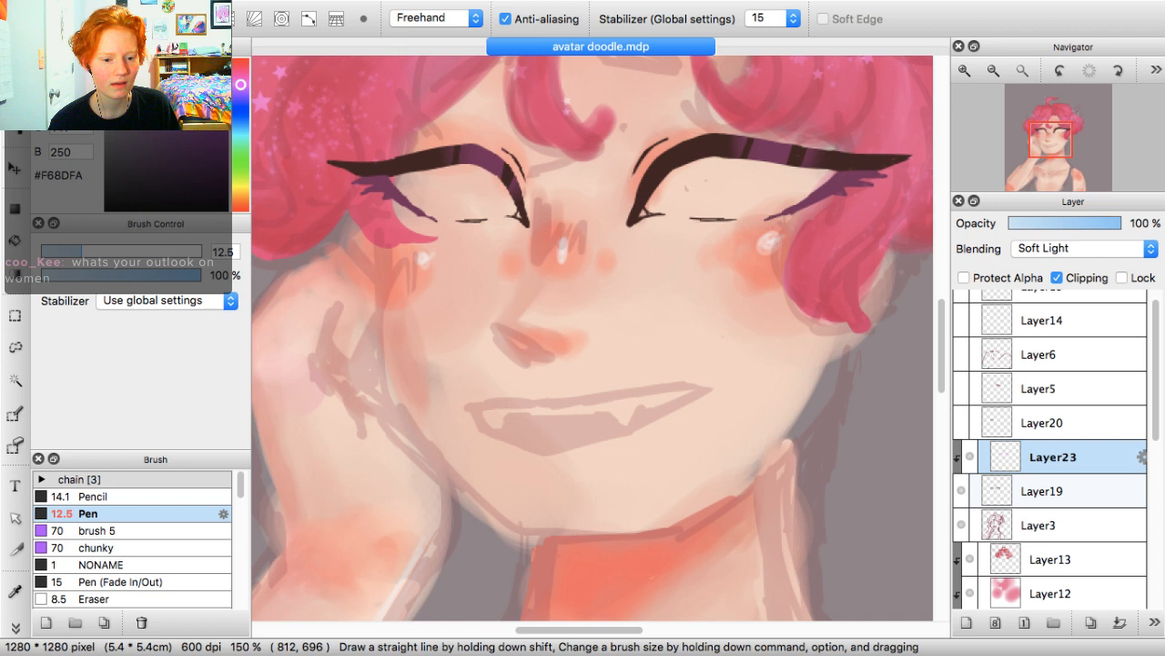
Add a new layer directly above the Layer3 sketch and choose the Pencil brush at size 14.1
click(1041, 526)
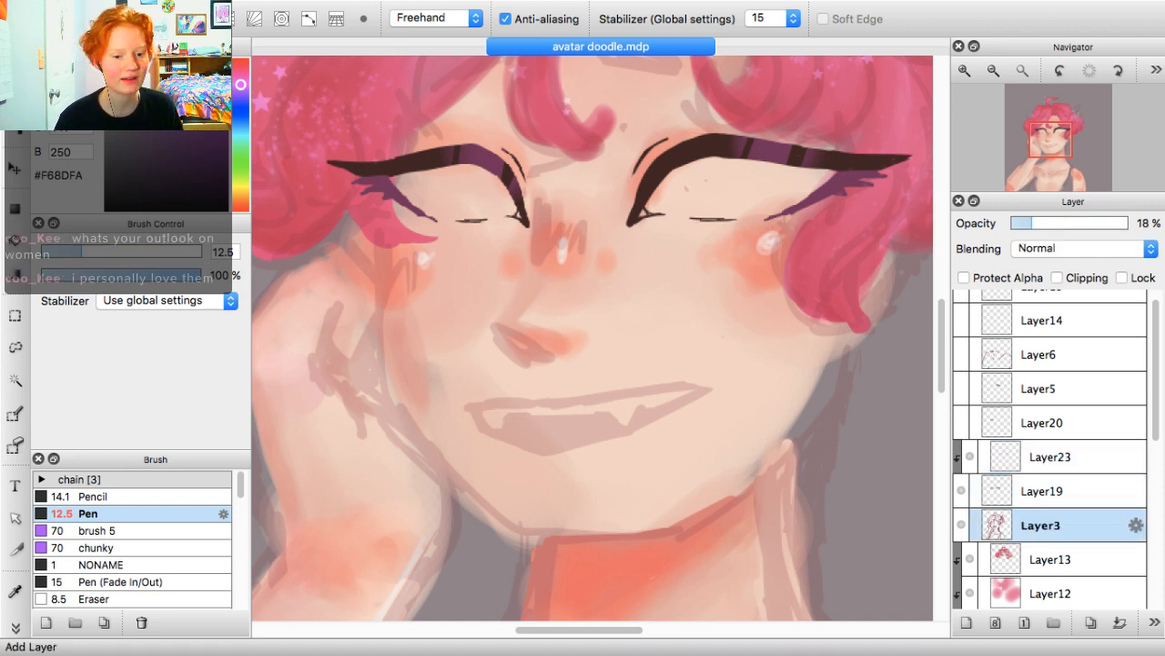
click(966, 622)
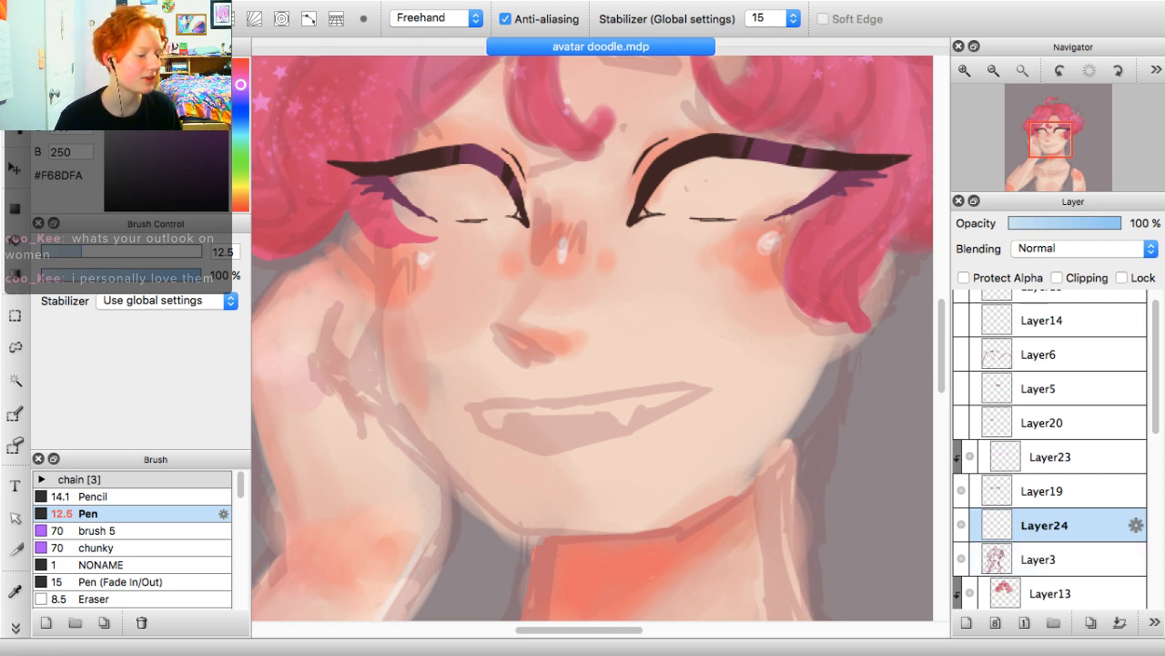
click(136, 496)
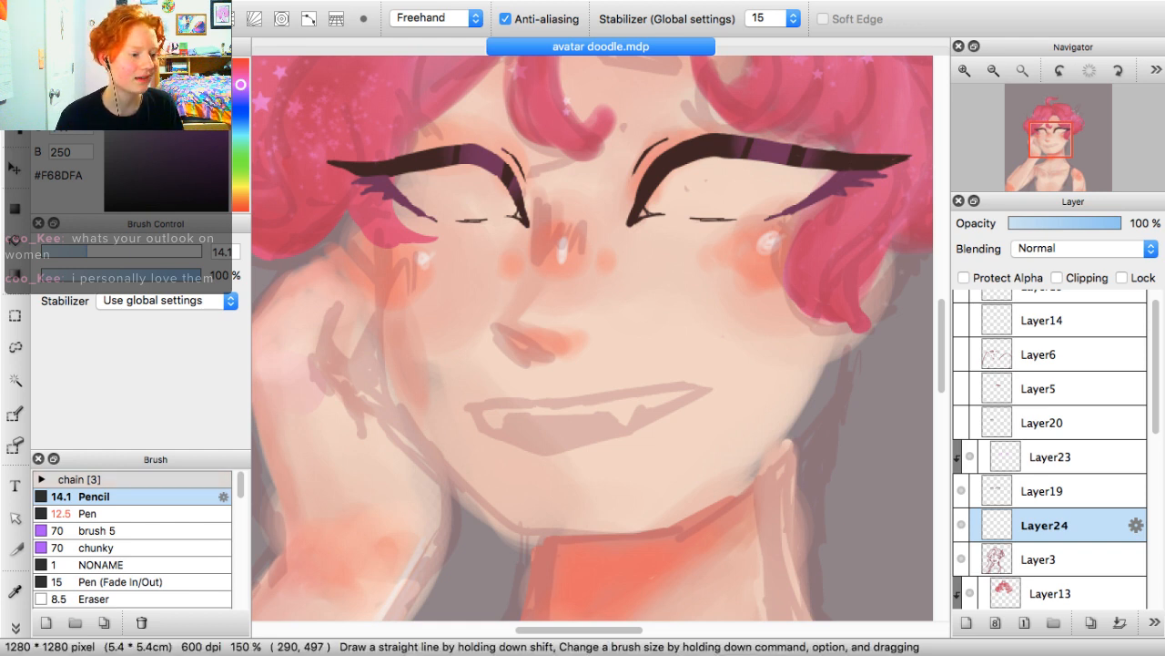
Set the drawing colour to dark red #7B1B2B and try a Pencil stroke for the left eye's iris
click(240, 62)
drag(197, 133, 200, 138)
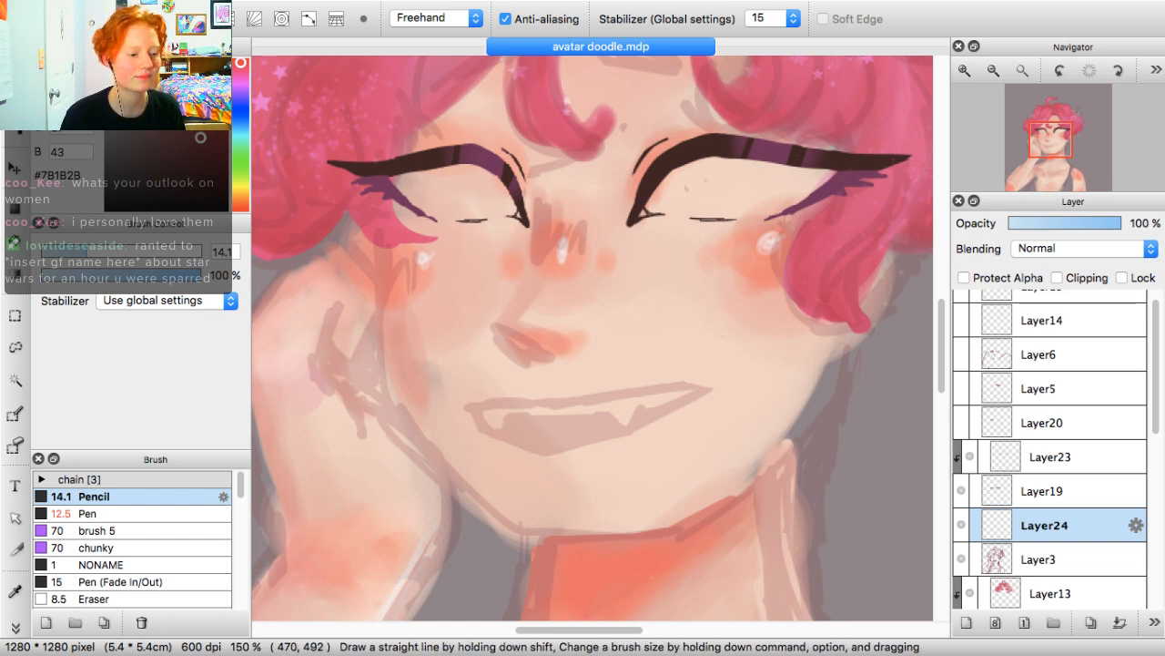
mouse_move(472, 166)
mouse_down()
mouse_move(471, 206)
mouse_move(492, 215)
mouse_up()
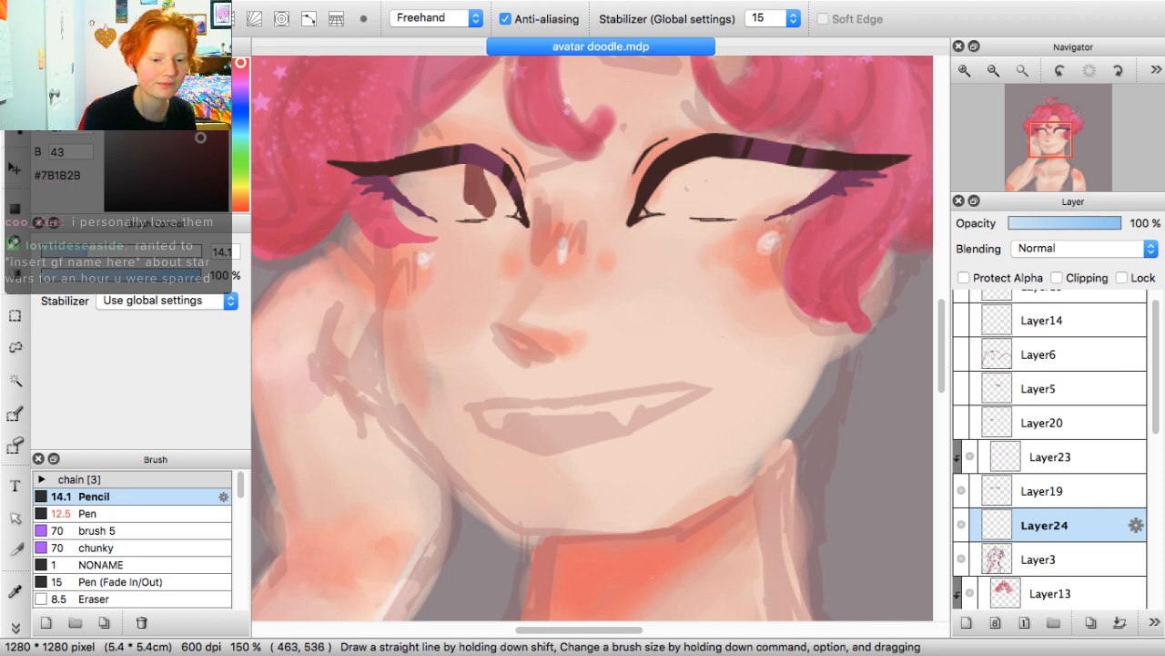
key(super+z)
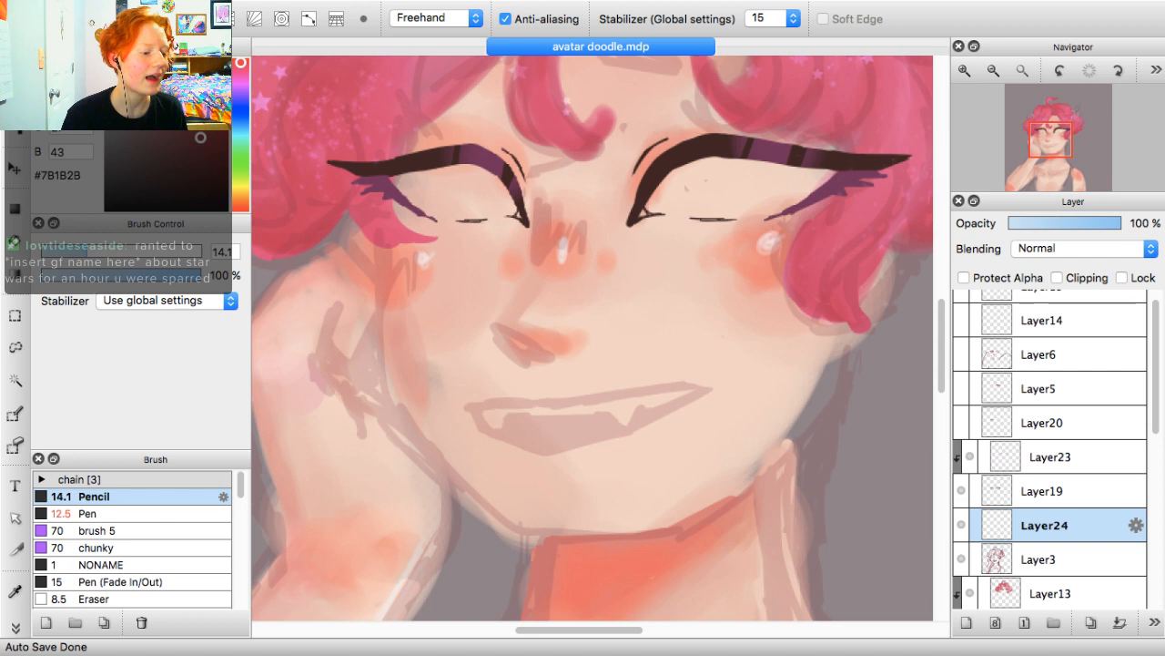
Switch to the Pen brush and reduce its size to 6.4
click(94, 513)
key(bracketleft)
key(bracketleft)
key(bracketleft)
key(bracketleft)
key(bracketleft)
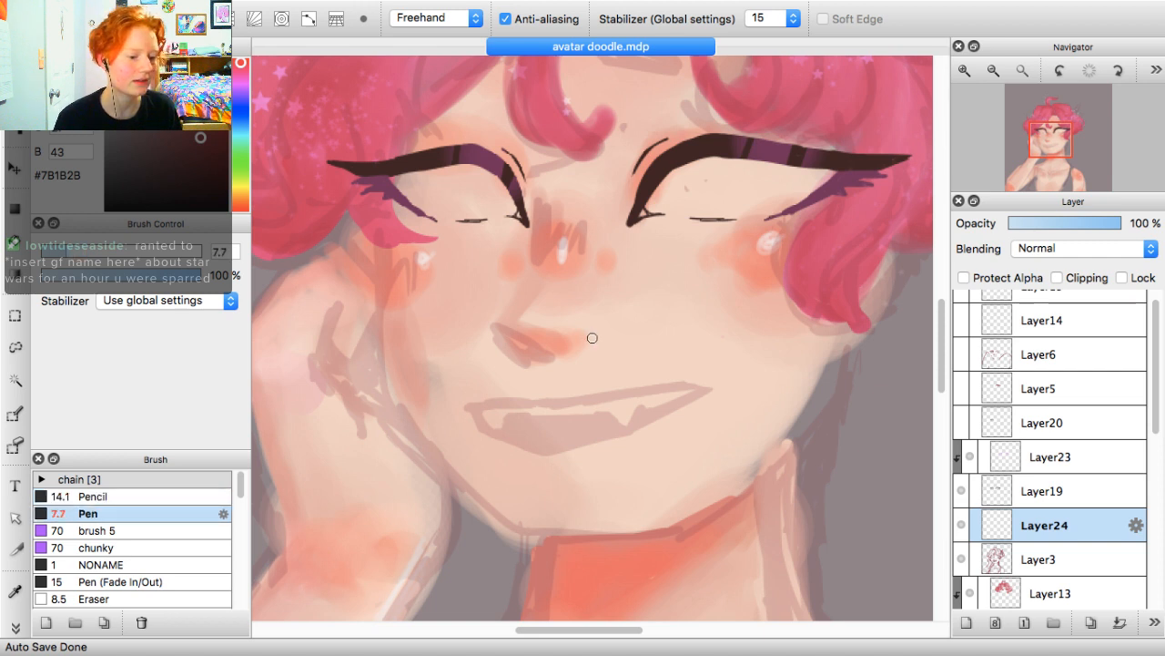
key(bracketleft)
drag(477, 172, 493, 213)
mouse_move(480, 168)
mouse_down()
mouse_move(498, 213)
mouse_move(516, 199)
mouse_move(491, 213)
mouse_up()
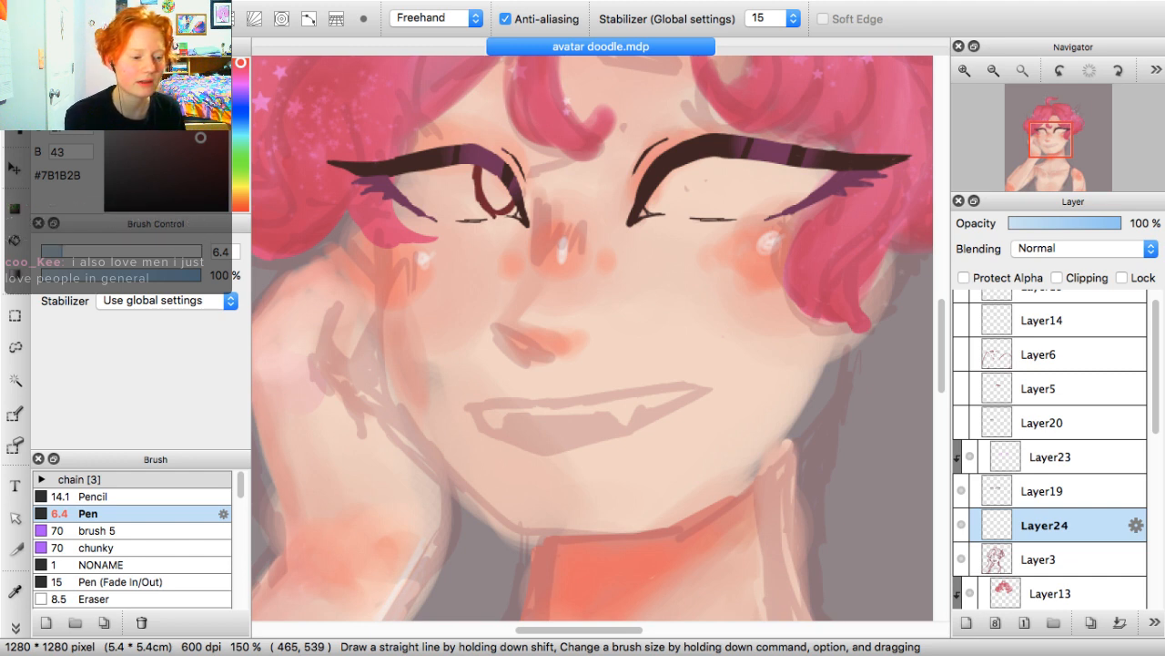
key(super+z)
key(super+z)
key(super+z)
key(super+z)
key(super+z)
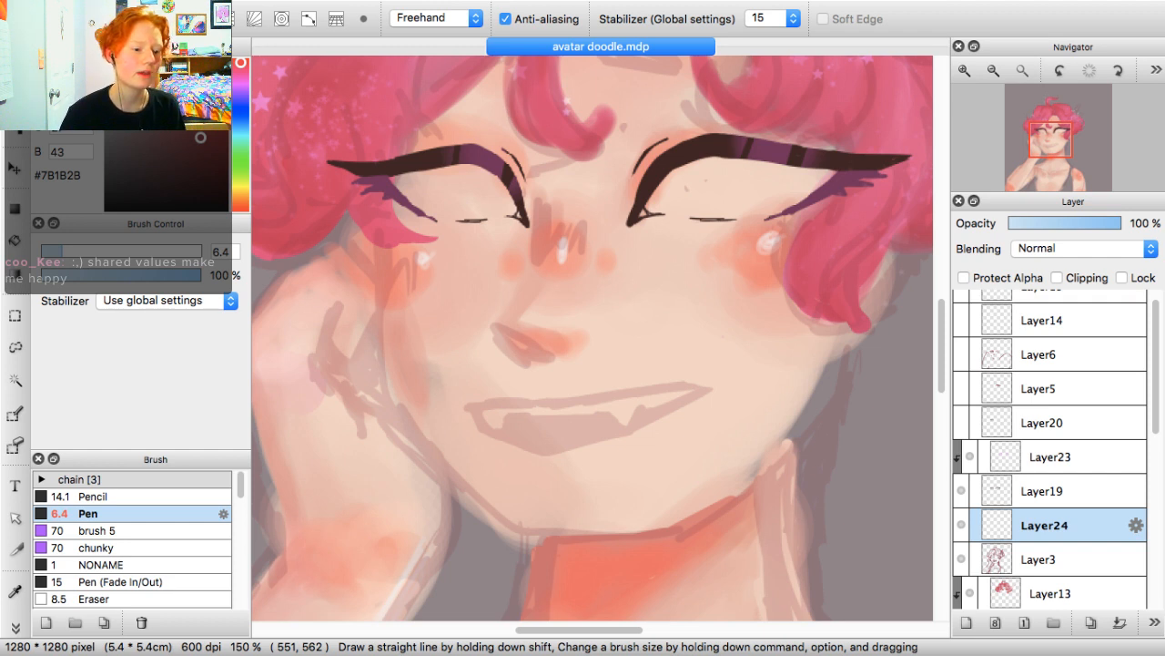
drag(774, 162, 794, 205)
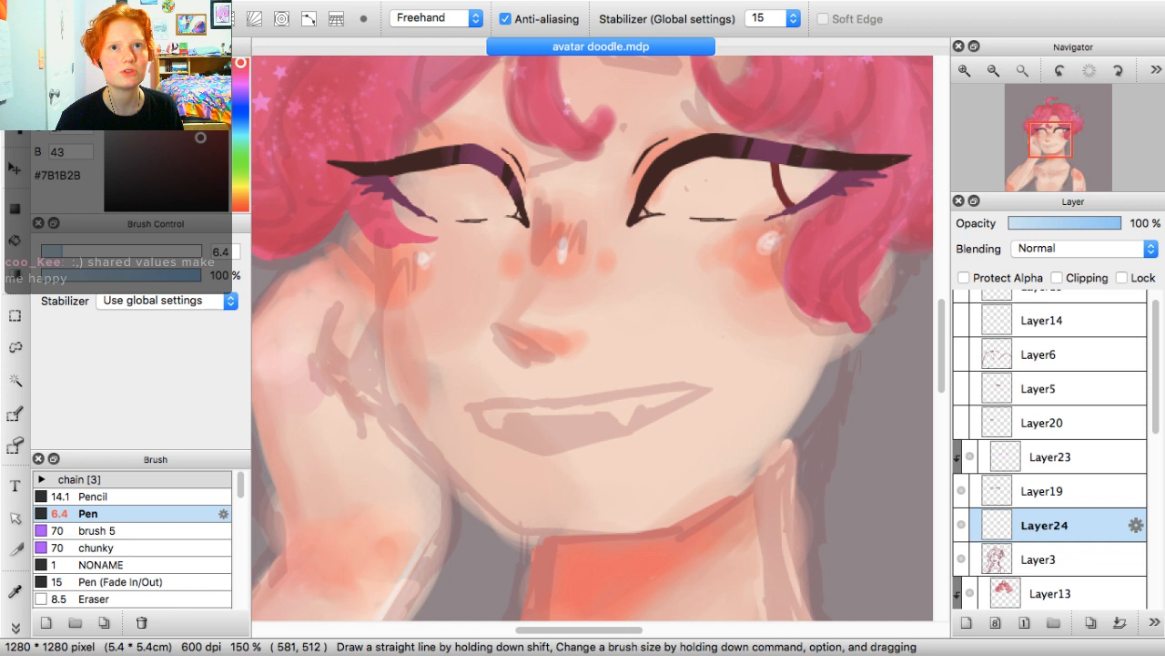
mouse_move(469, 167)
mouse_down()
mouse_move(474, 204)
mouse_move(498, 212)
mouse_move(476, 170)
mouse_move(490, 213)
mouse_up()
key(super+z)
key(super+z)
key(super+z)
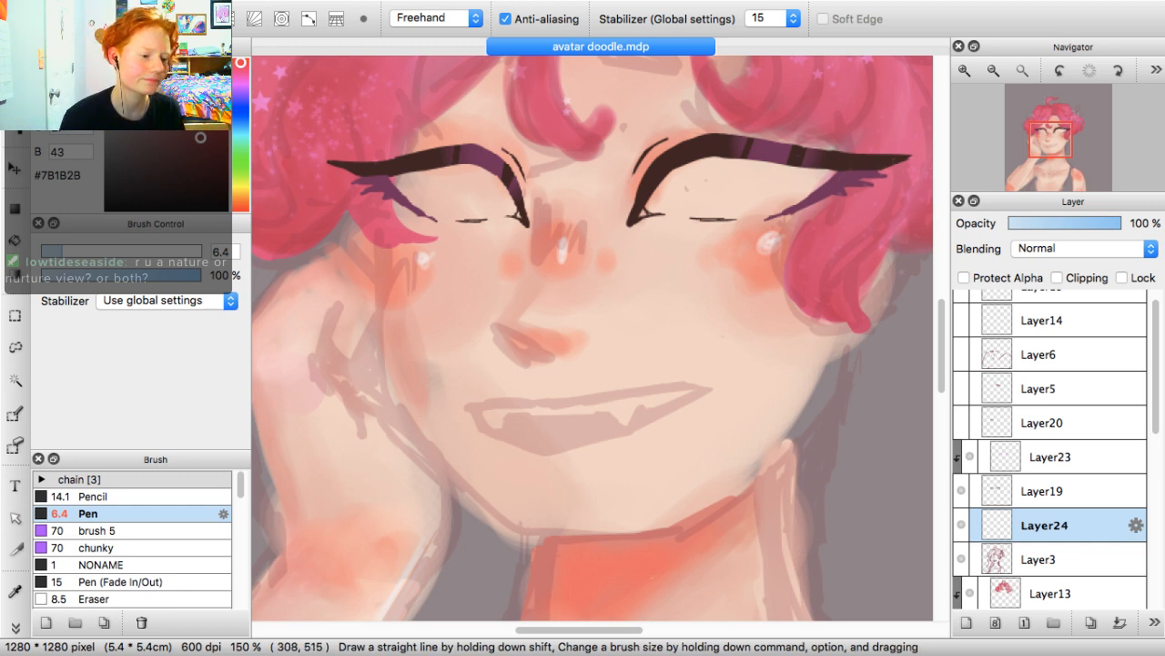
mouse_move(422, 171)
mouse_down()
mouse_move(435, 188)
mouse_move(429, 218)
mouse_move(435, 169)
mouse_up()
drag(435, 212, 429, 217)
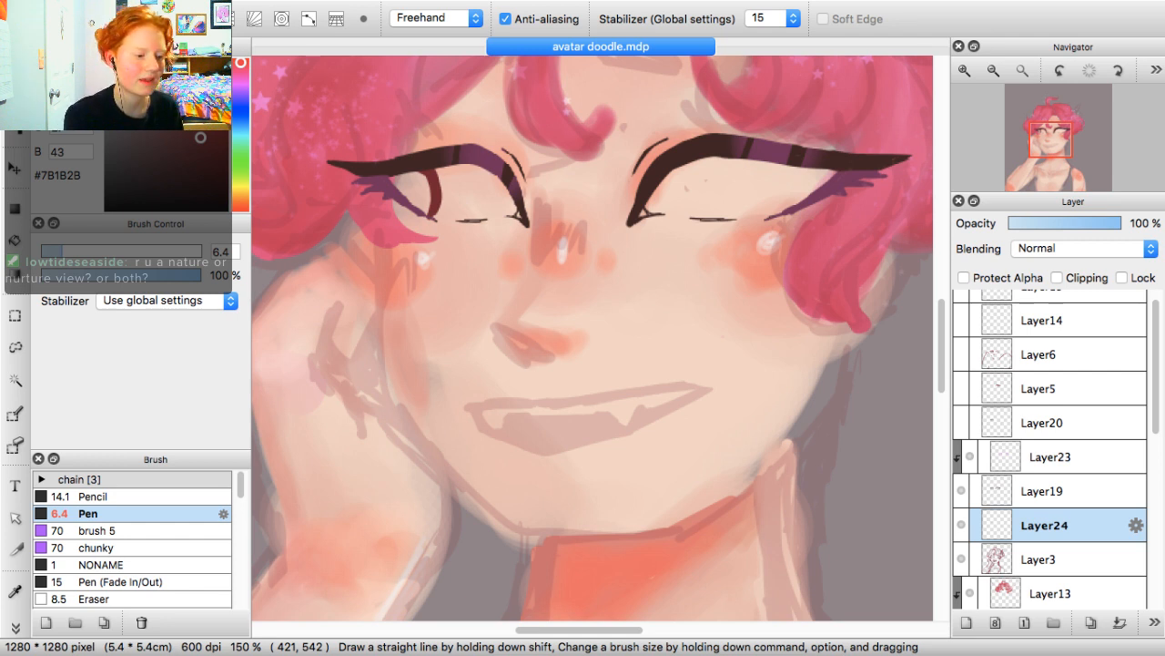
key(super+z)
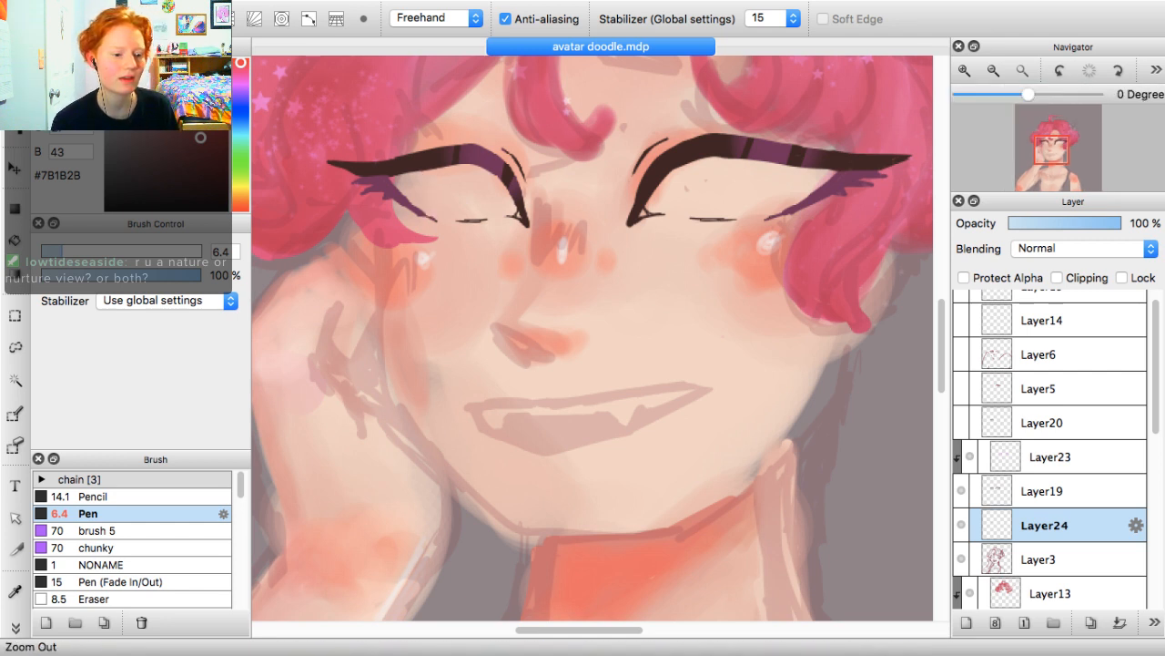
Draw the curved left edge of the iris in each eye on Layer24 in dark red
click(994, 71)
click(993, 71)
scroll(774, 279, left, 2)
scroll(774, 280, right, 1)
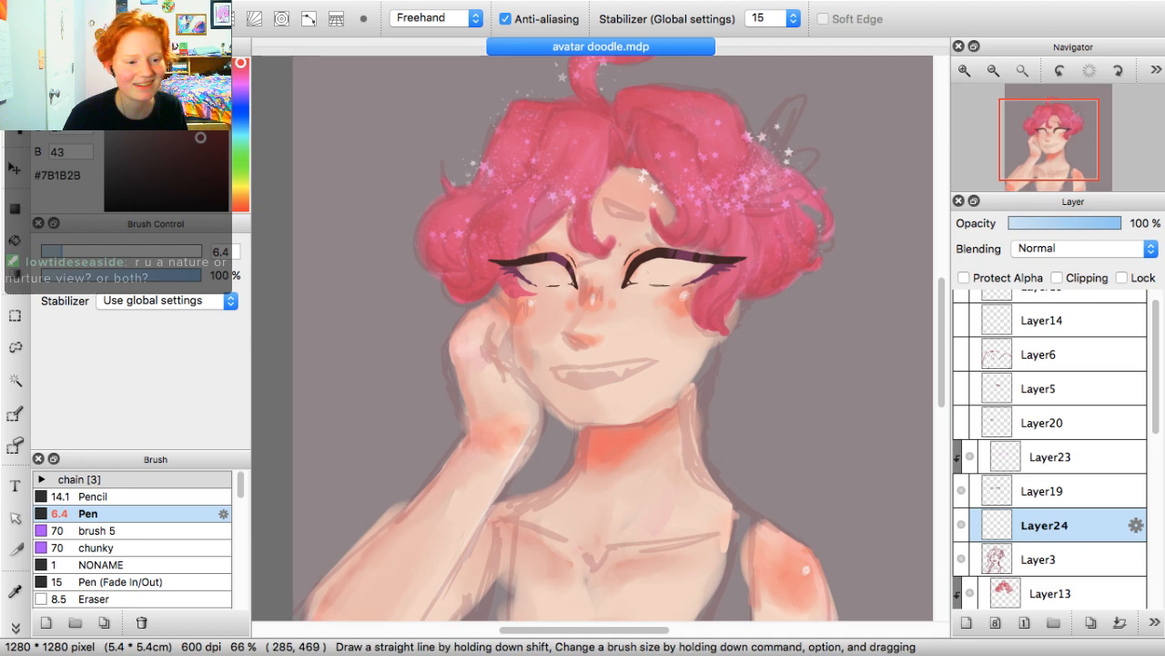
click(965, 71)
click(965, 71)
drag(1048, 140, 1052, 142)
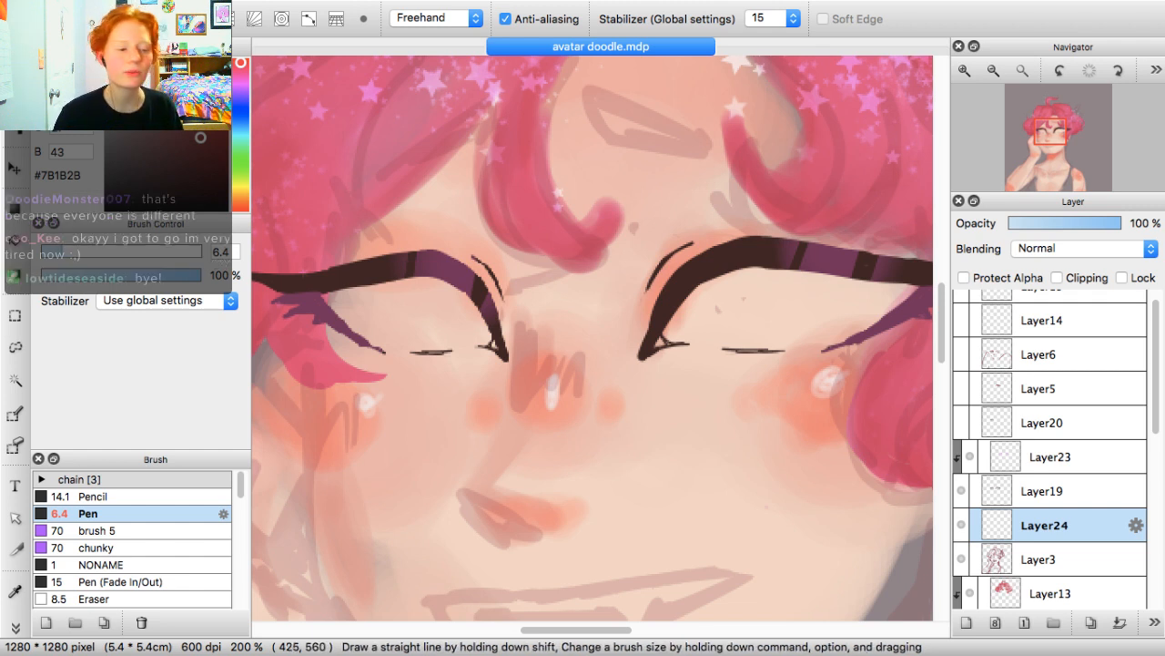
mouse_move(360, 286)
mouse_down()
mouse_move(368, 344)
mouse_move(371, 288)
mouse_up()
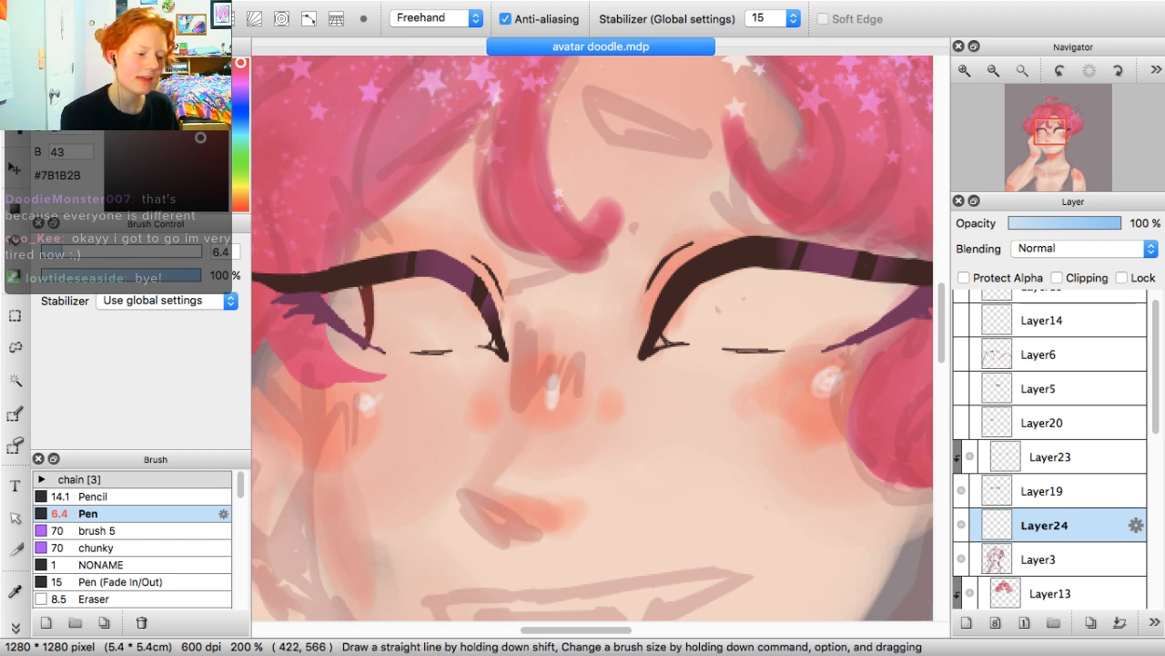
key(super+z)
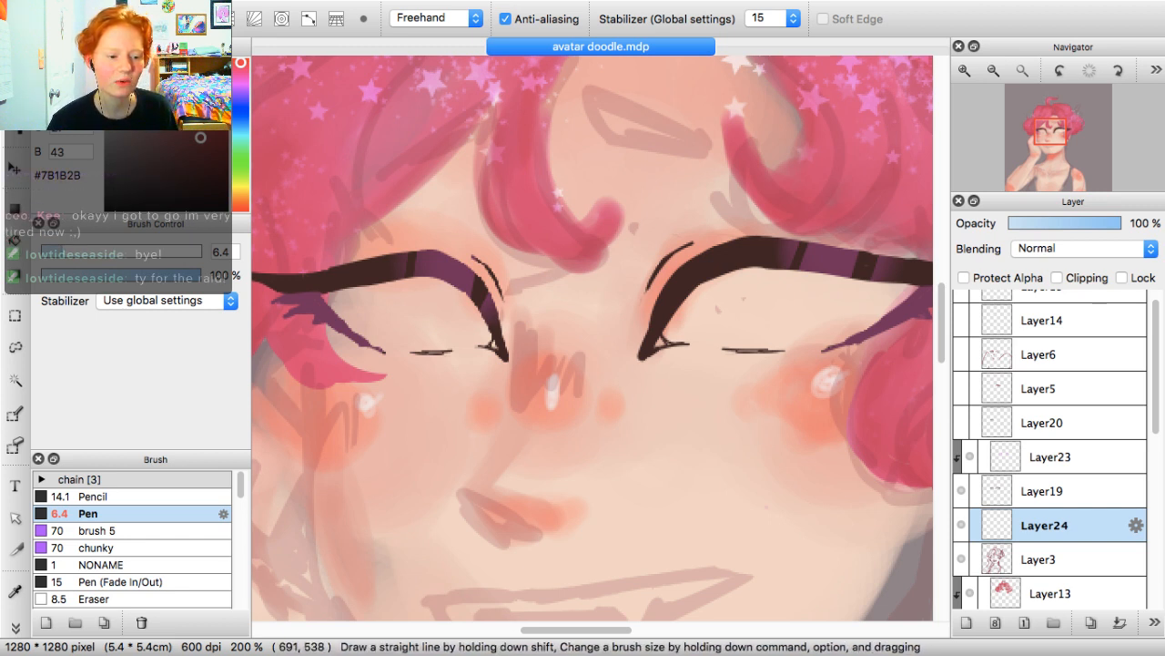
drag(822, 274, 853, 324)
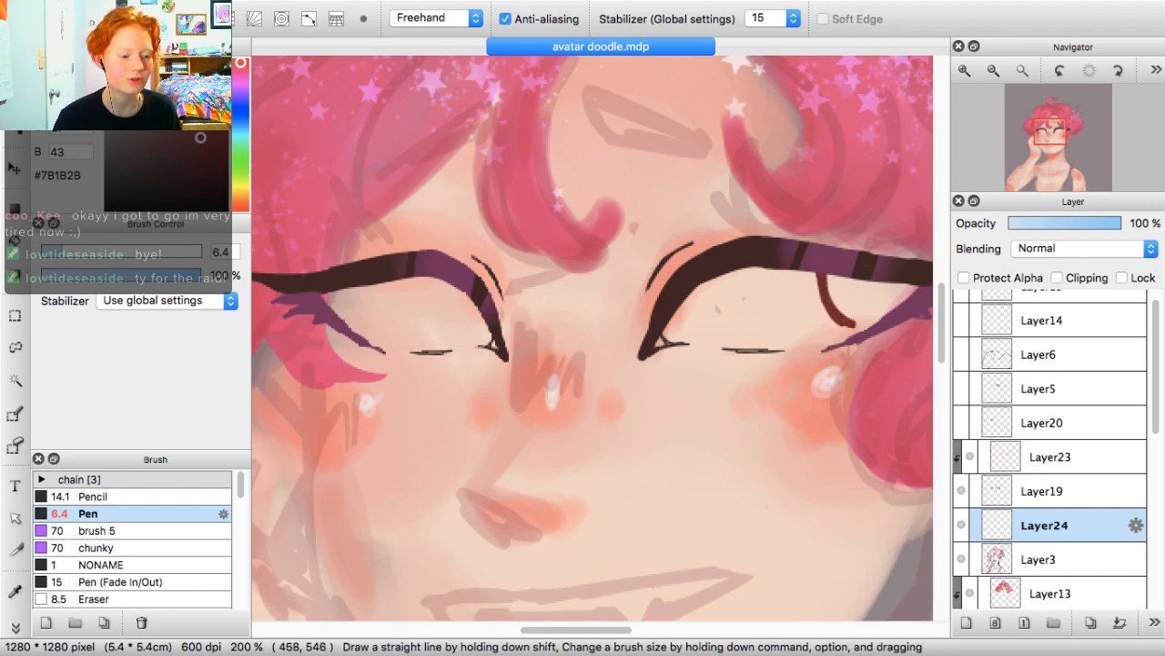
mouse_move(421, 278)
mouse_down()
mouse_move(428, 312)
mouse_move(451, 337)
mouse_move(434, 326)
mouse_move(464, 337)
mouse_up()
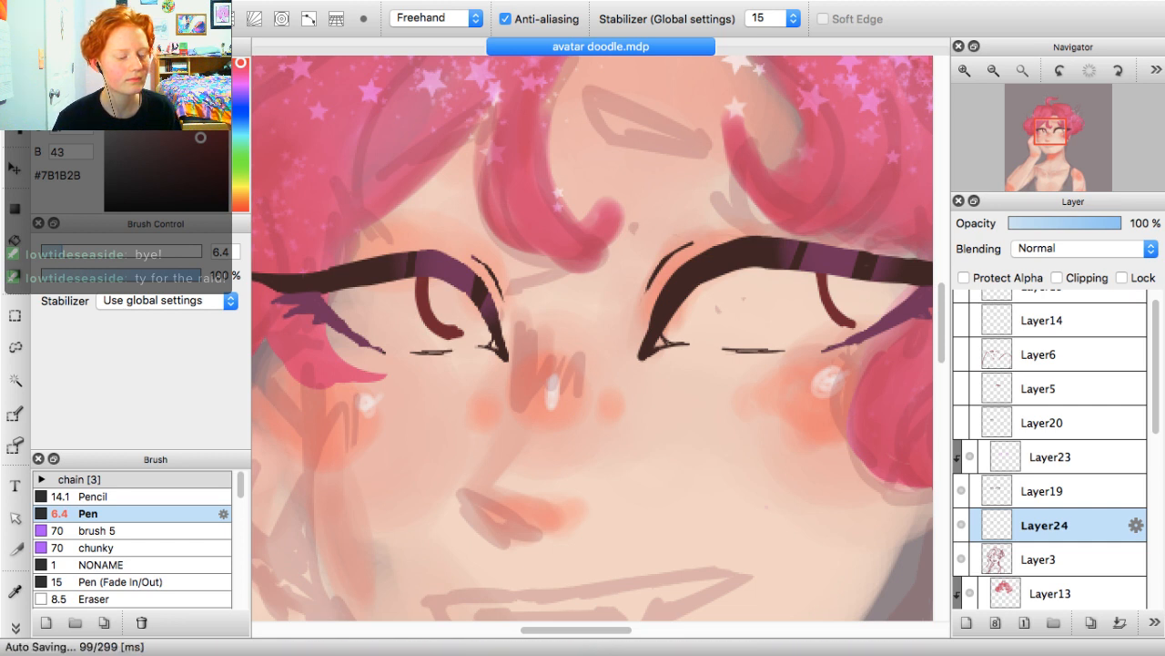
Increase the Pen size to 11.4 and fill in both irises with dark red
drag(63, 251, 78, 251)
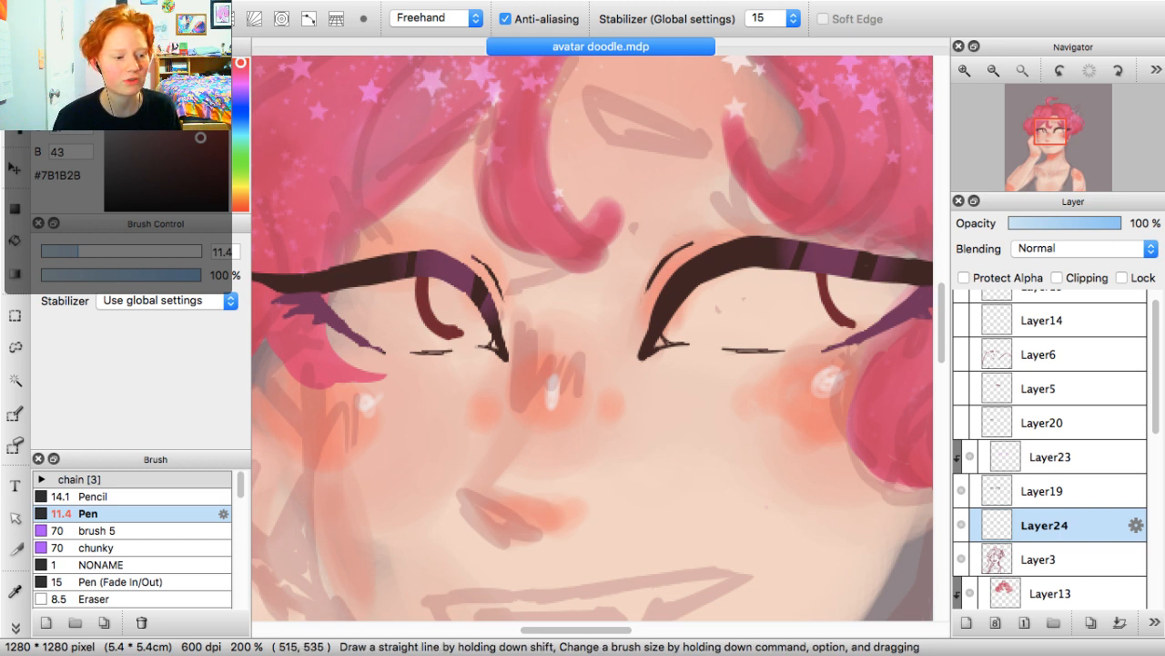
click(444, 287)
mouse_move(443, 286)
mouse_down()
mouse_move(445, 314)
mouse_move(448, 288)
mouse_move(429, 297)
mouse_move(463, 323)
mouse_move(464, 290)
mouse_move(455, 315)
mouse_move(468, 322)
mouse_move(472, 302)
mouse_move(470, 322)
mouse_move(748, 273)
mouse_move(844, 287)
mouse_up()
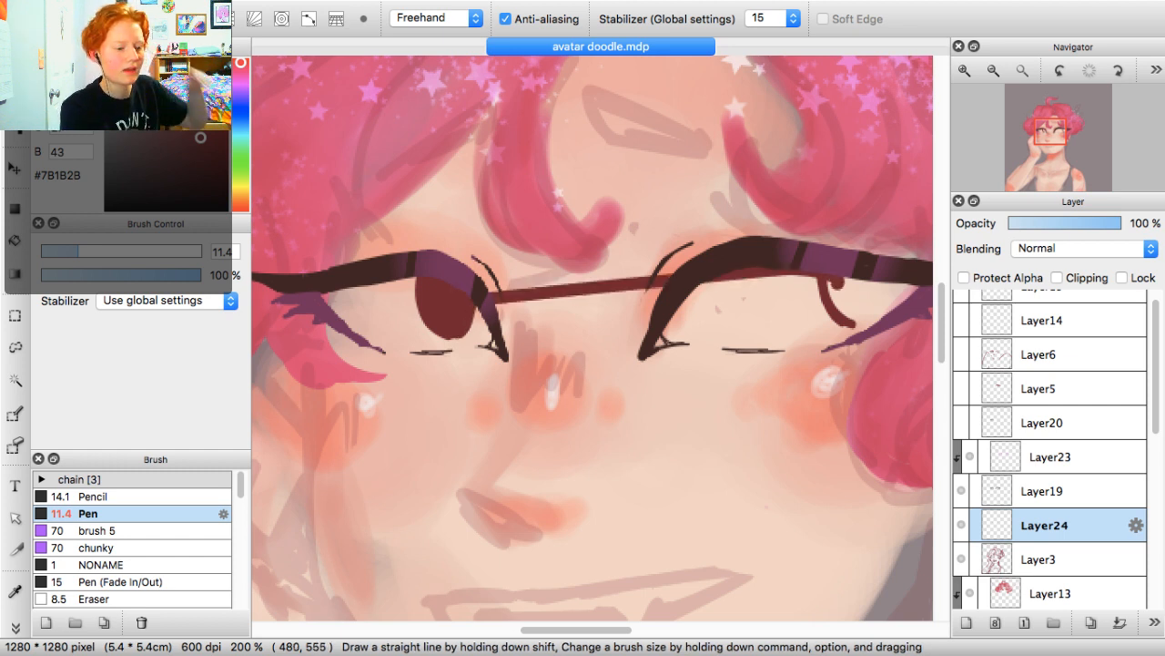
key(super+z)
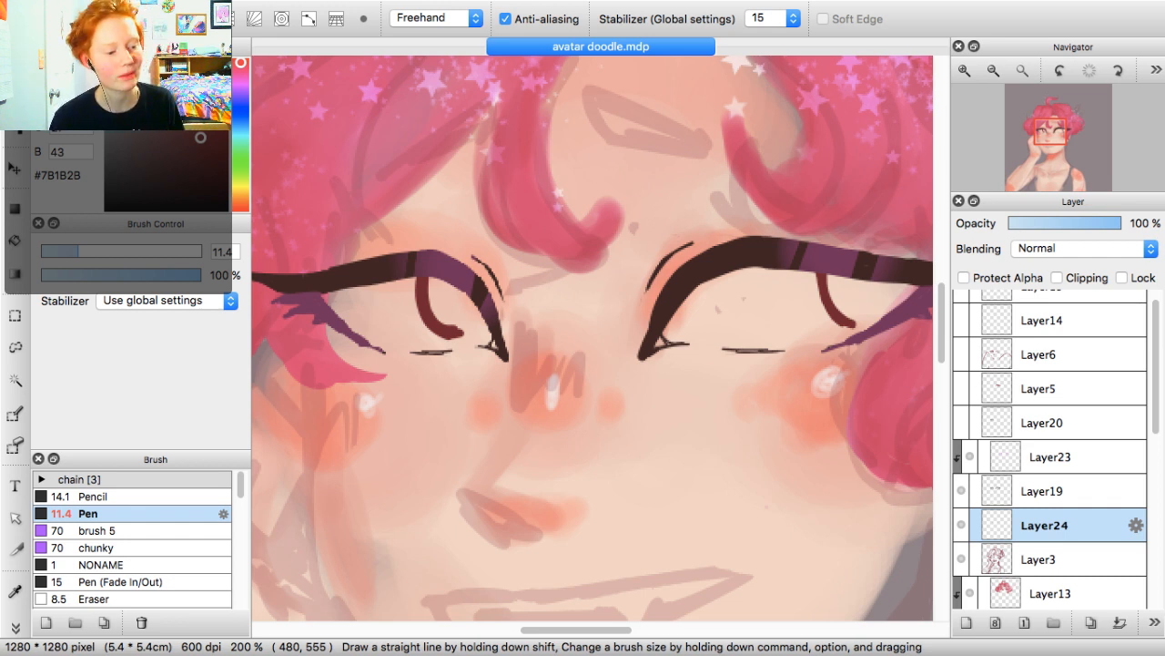
mouse_move(431, 284)
mouse_down()
mouse_move(444, 322)
mouse_move(449, 285)
mouse_move(451, 322)
mouse_move(466, 330)
mouse_move(462, 293)
mouse_up()
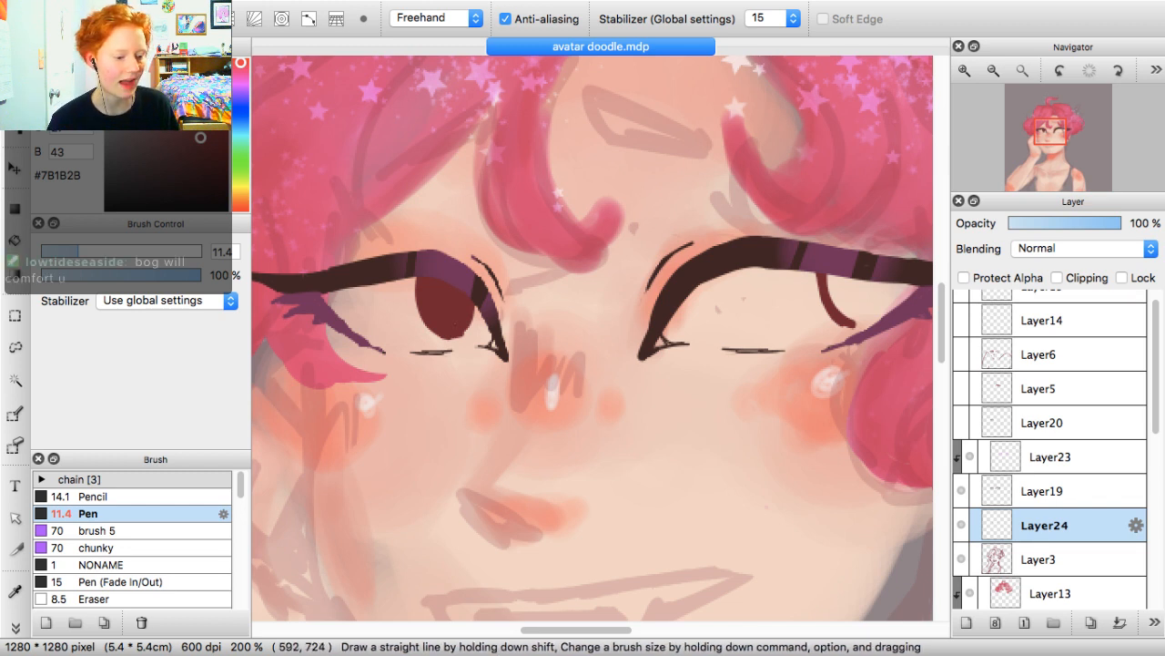
drag(566, 629, 598, 629)
mouse_move(723, 277)
mouse_down()
mouse_move(725, 293)
mouse_move(678, 320)
mouse_move(647, 280)
mouse_move(685, 311)
mouse_move(665, 287)
mouse_move(686, 306)
mouse_move(712, 284)
mouse_move(697, 284)
mouse_up()
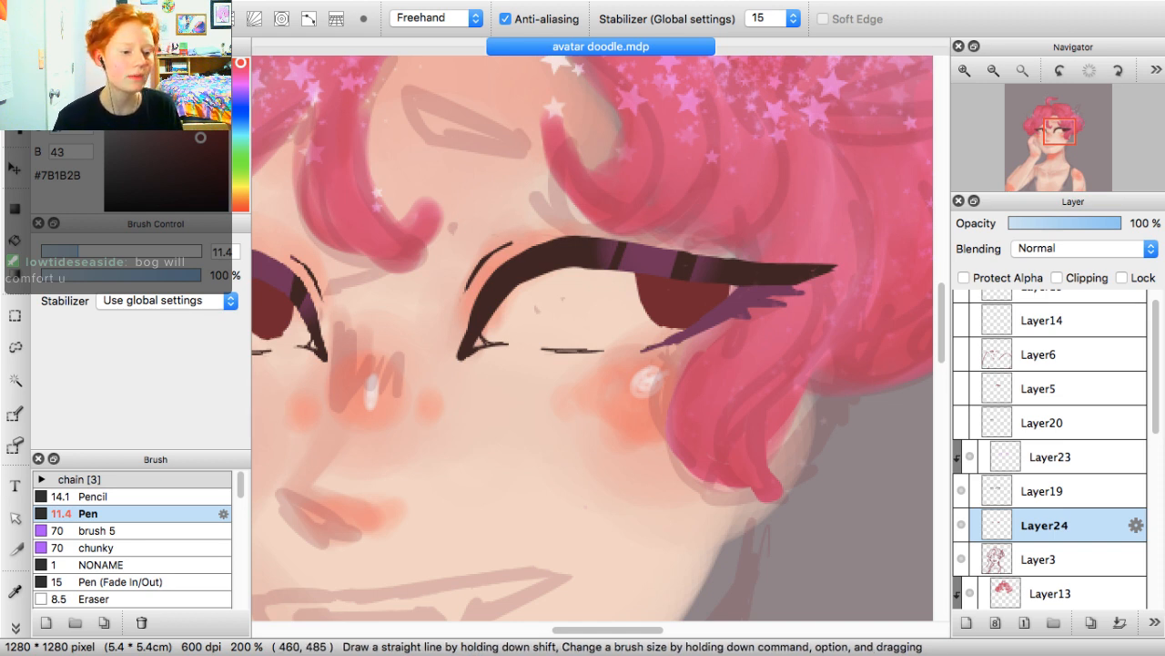
Add a new layer directly above Layer24 and clip it to the iris layer
click(1056, 147)
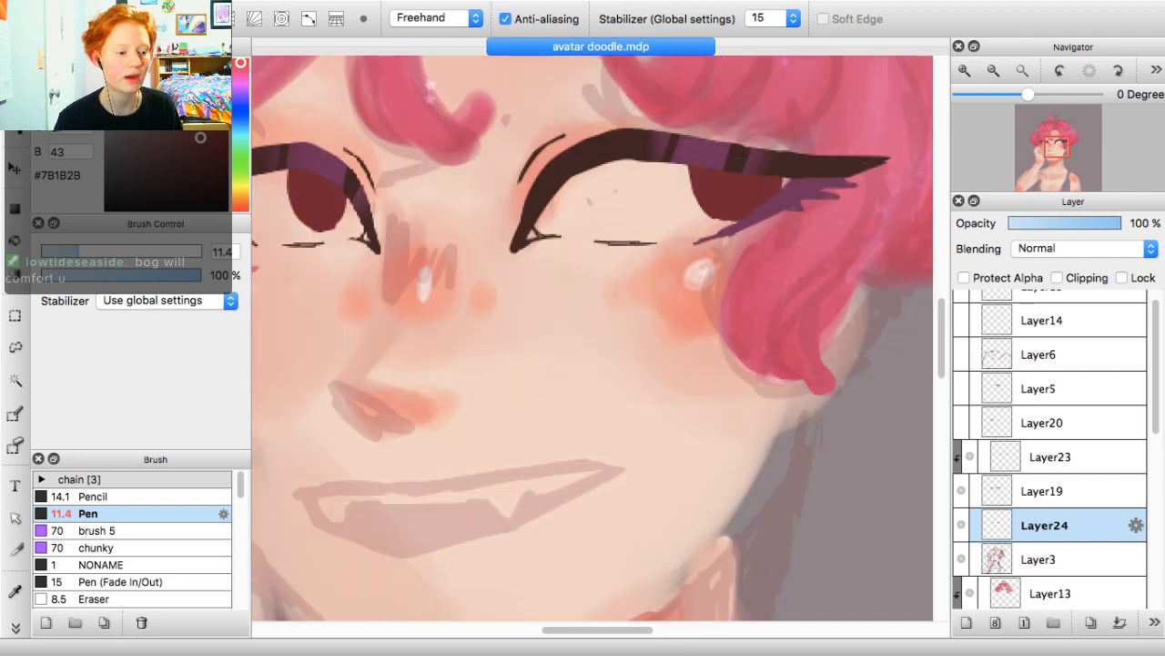
drag(1057, 147, 1056, 148)
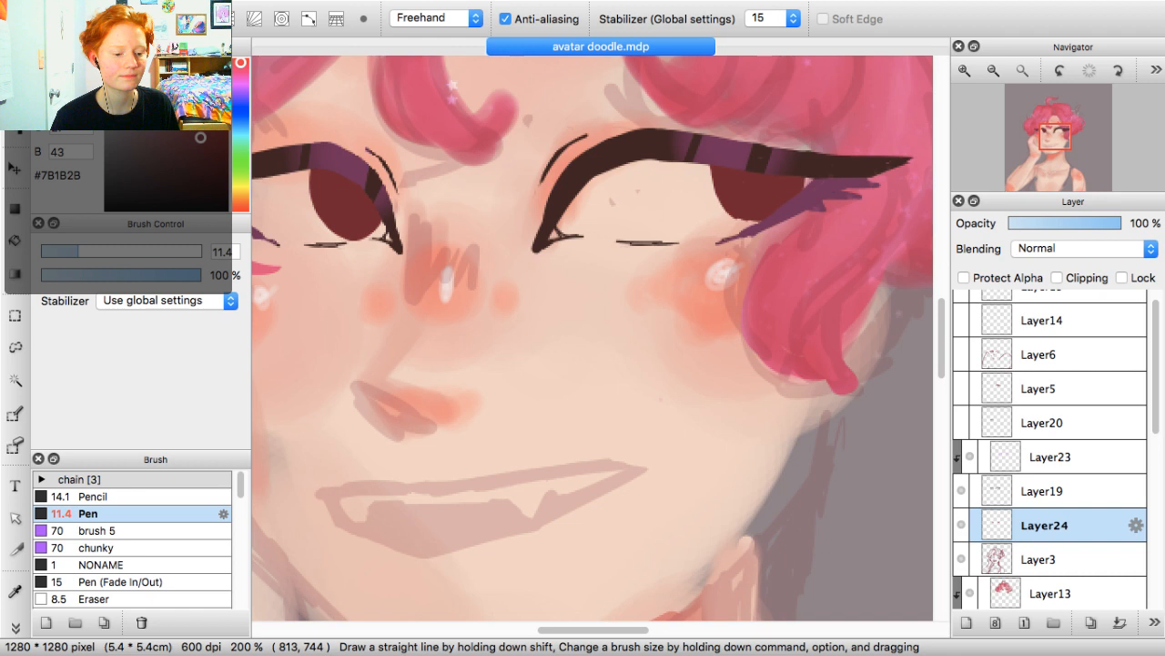
click(967, 622)
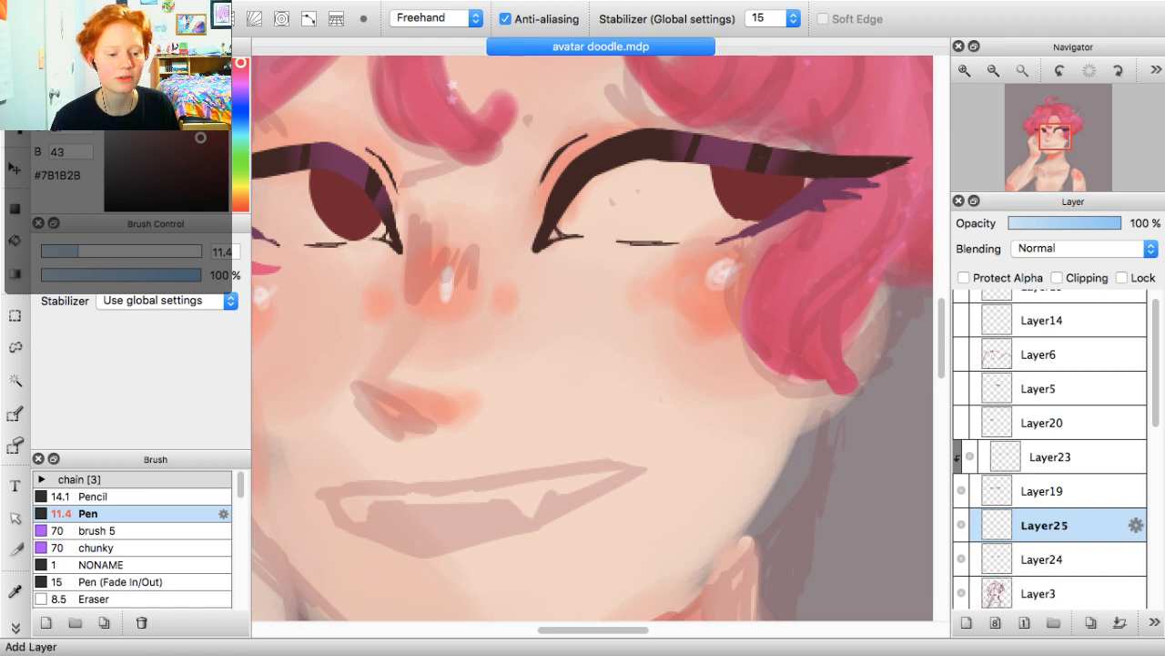
click(1057, 278)
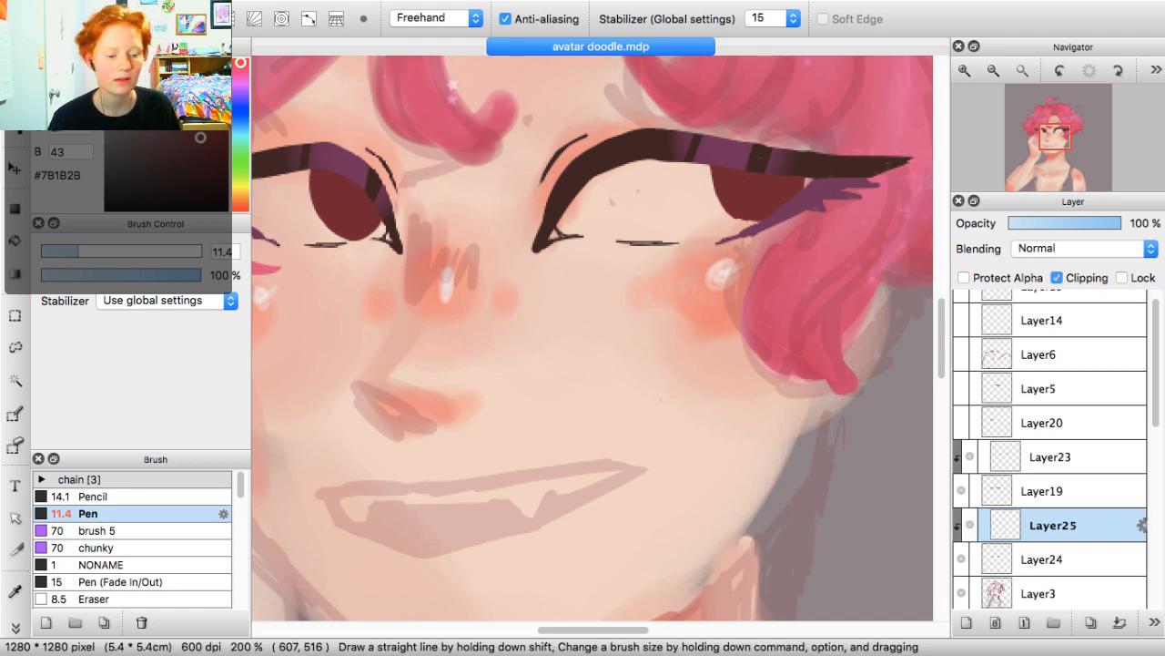
Recolour the irises on Layer24 to grey-blue #8F9EA3 by protecting its alpha and covering both eyes with a filled rectangle
click(1045, 559)
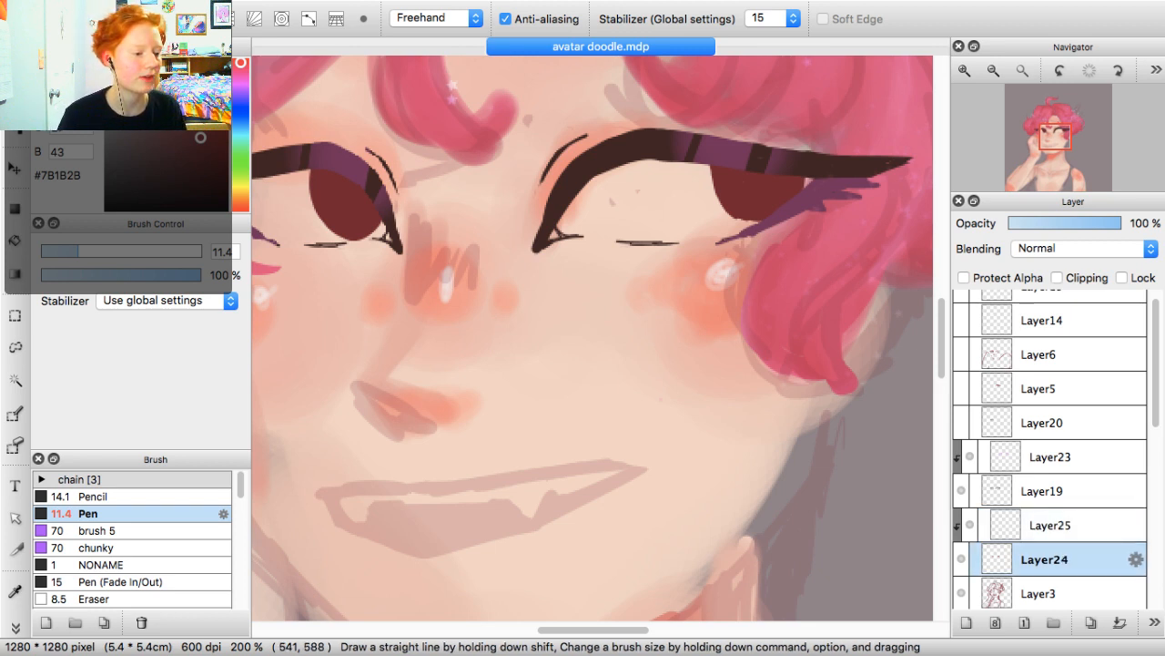
click(240, 122)
drag(240, 123, 240, 130)
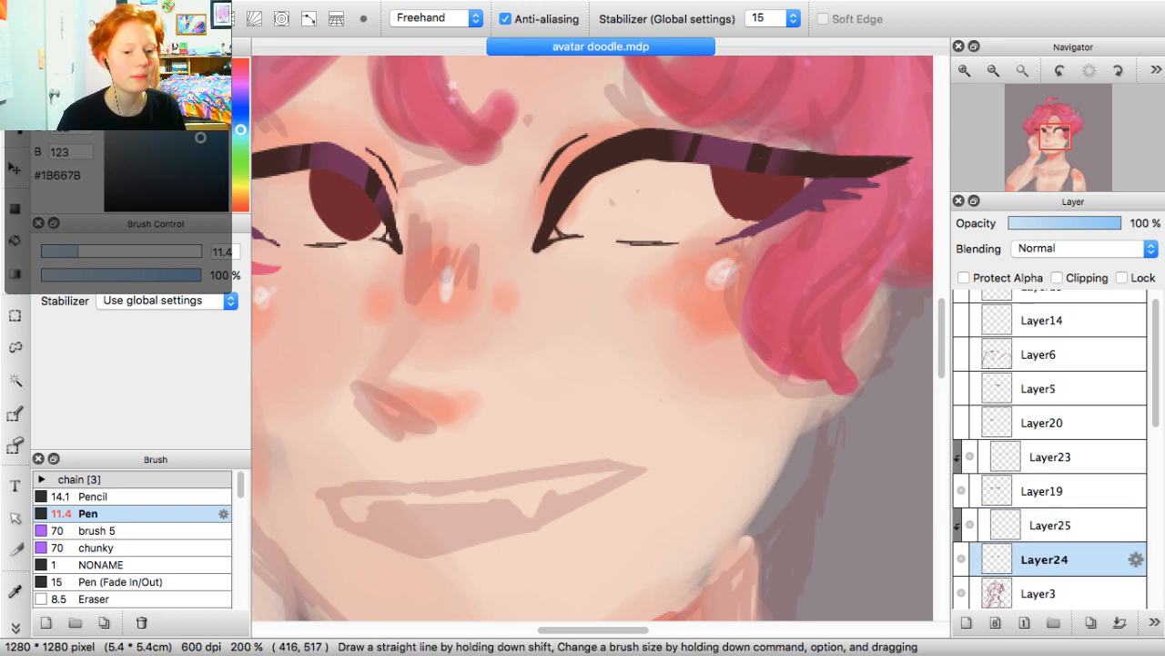
drag(137, 120, 120, 114)
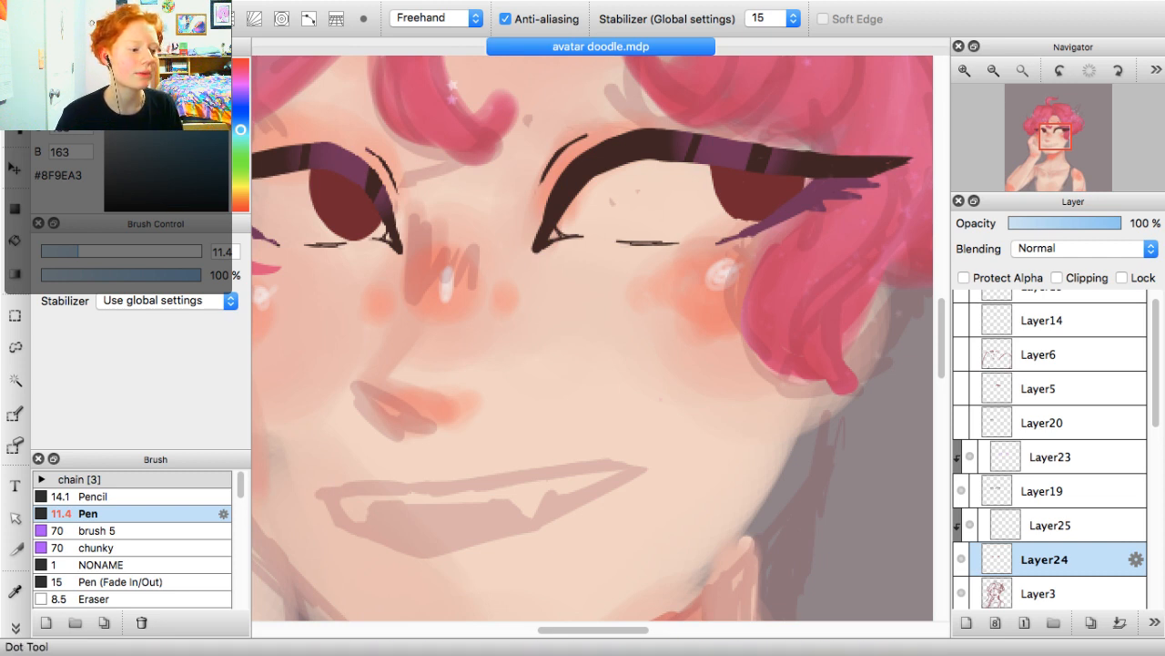
click(15, 208)
drag(281, 83, 845, 305)
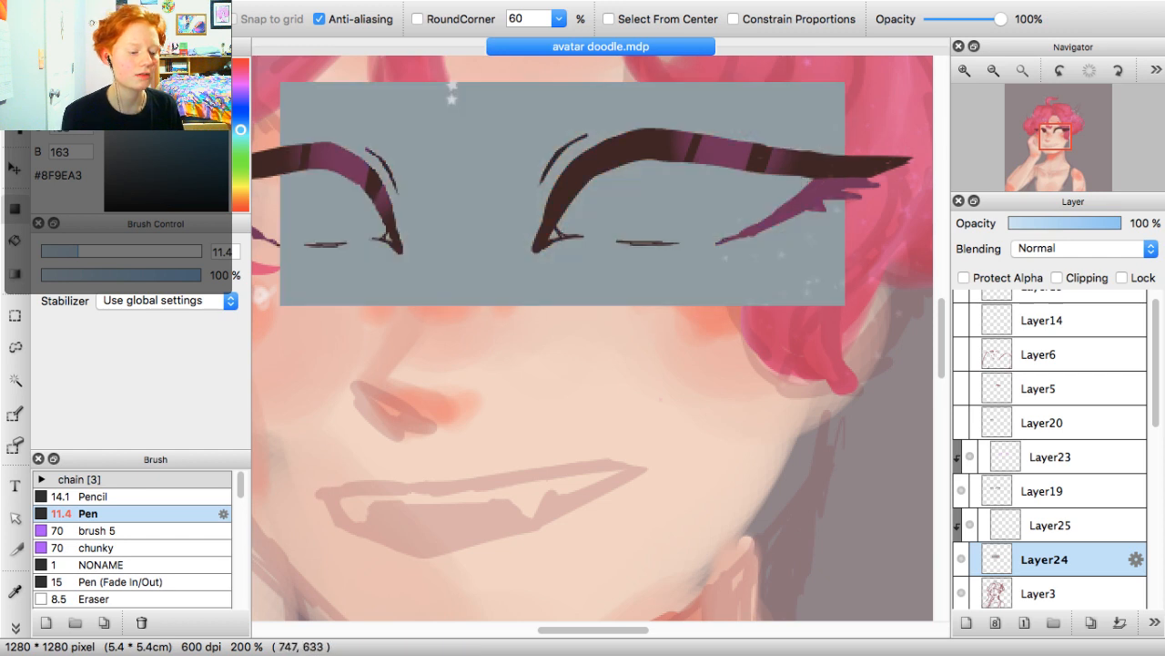
key(super+z)
click(964, 277)
drag(283, 73, 869, 326)
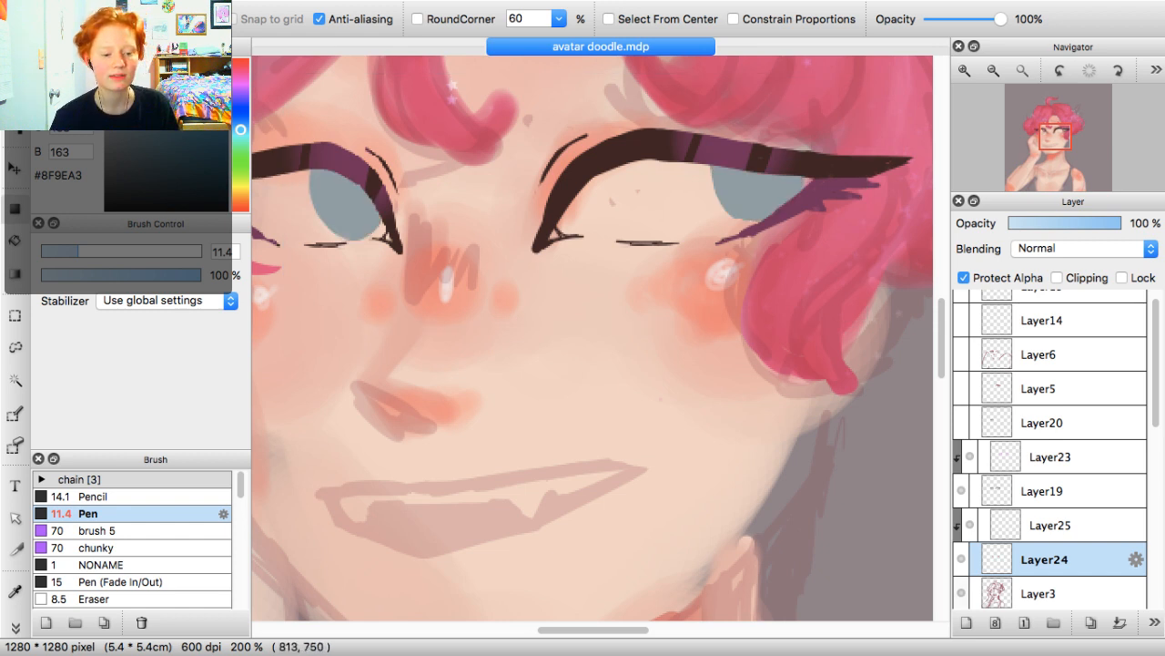
Paint a dark pupil in each iris on Layer25 with the Pen in #3B4346
click(1053, 526)
drag(130, 175, 124, 168)
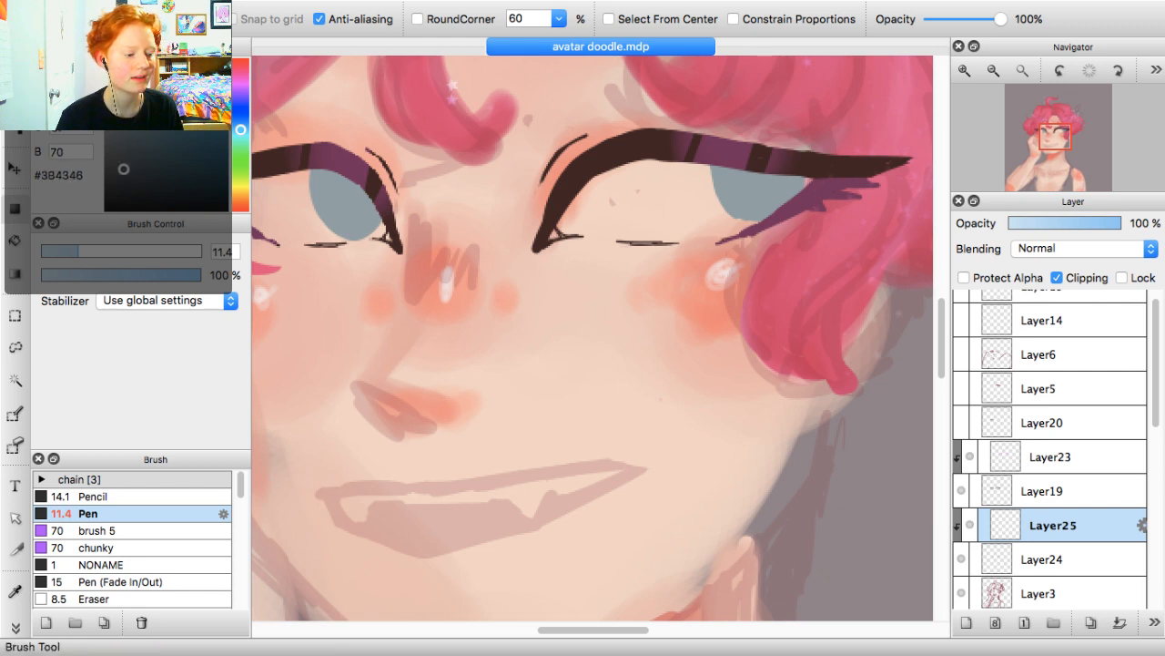
click(15, 70)
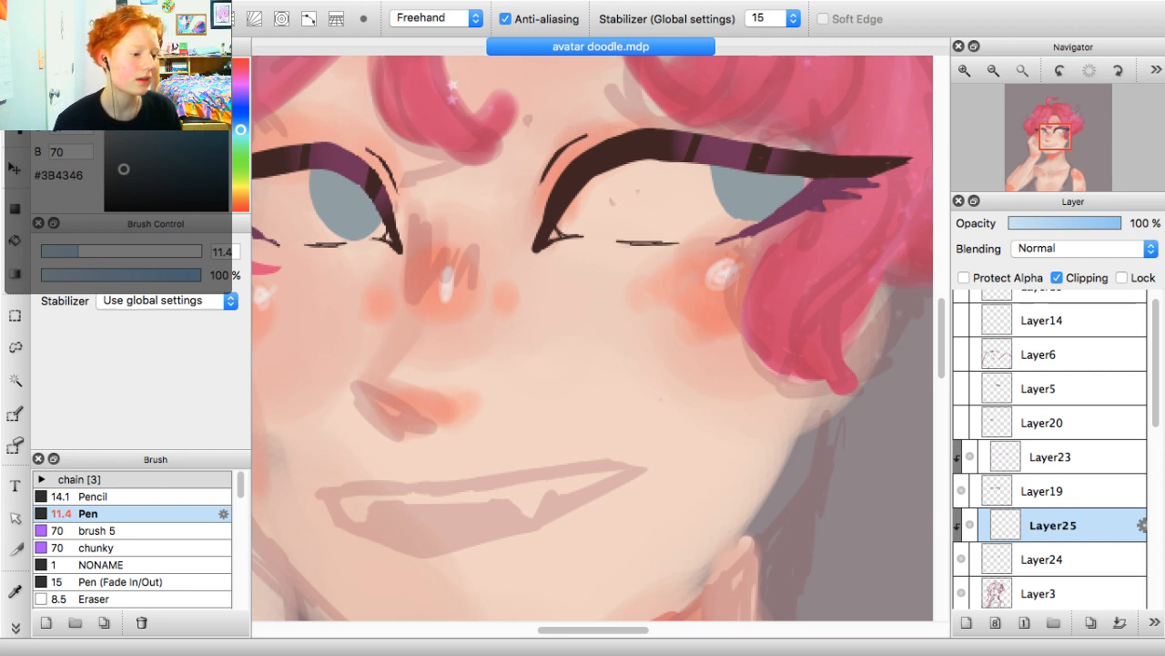
mouse_move(335, 186)
mouse_down()
mouse_move(346, 217)
mouse_move(337, 193)
mouse_move(365, 219)
mouse_up()
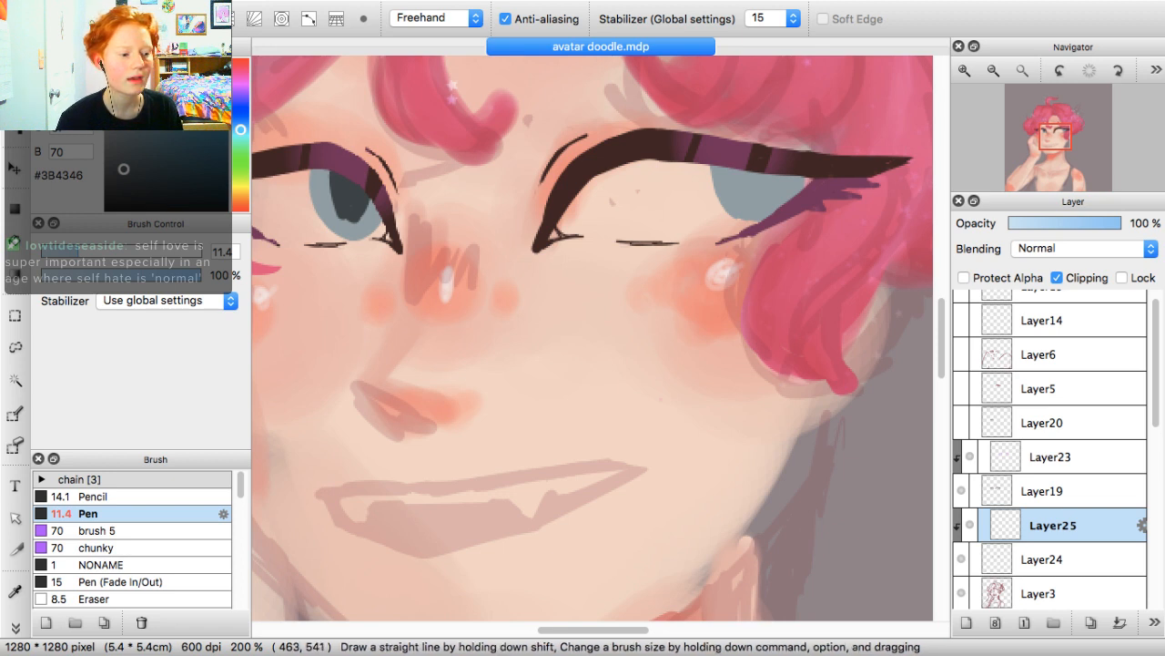
drag(332, 173, 334, 194)
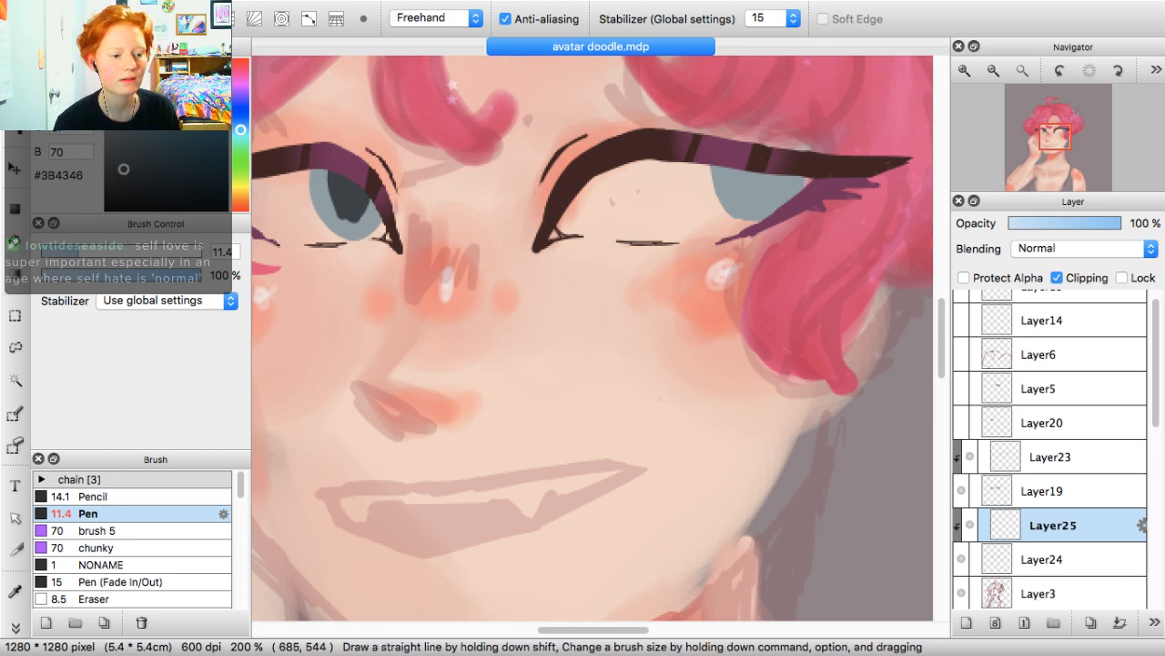
mouse_move(747, 170)
mouse_down()
mouse_move(746, 198)
mouse_move(739, 189)
mouse_move(757, 196)
mouse_up()
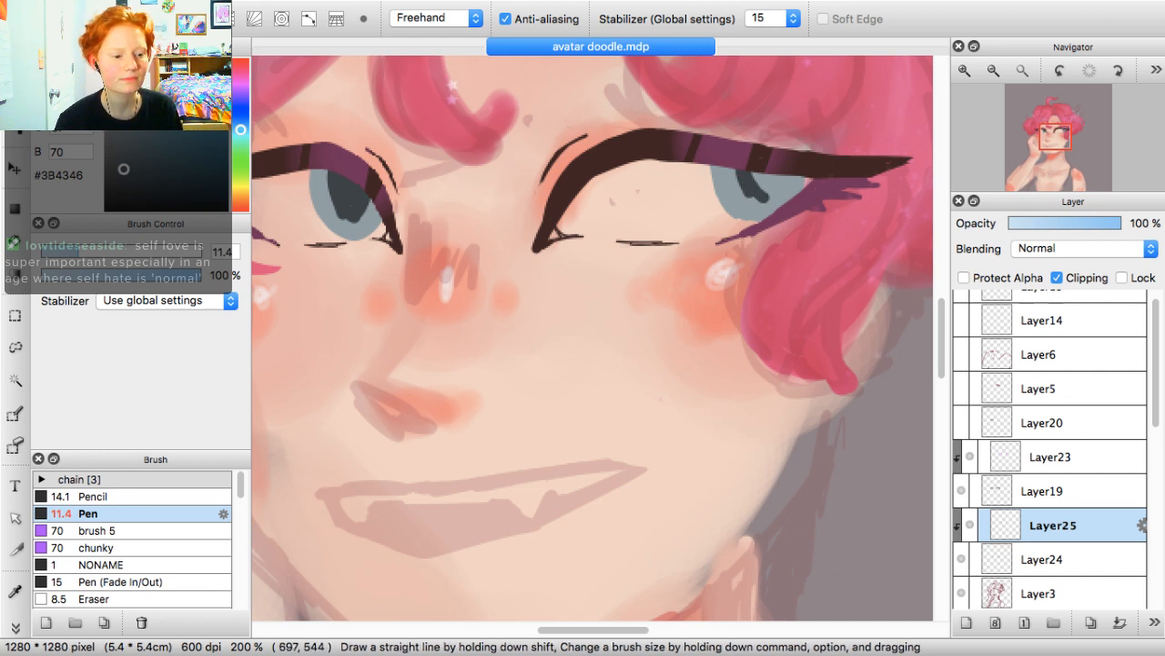
mouse_move(744, 176)
mouse_down()
mouse_move(787, 177)
mouse_move(775, 200)
mouse_move(772, 185)
mouse_move(758, 190)
mouse_up()
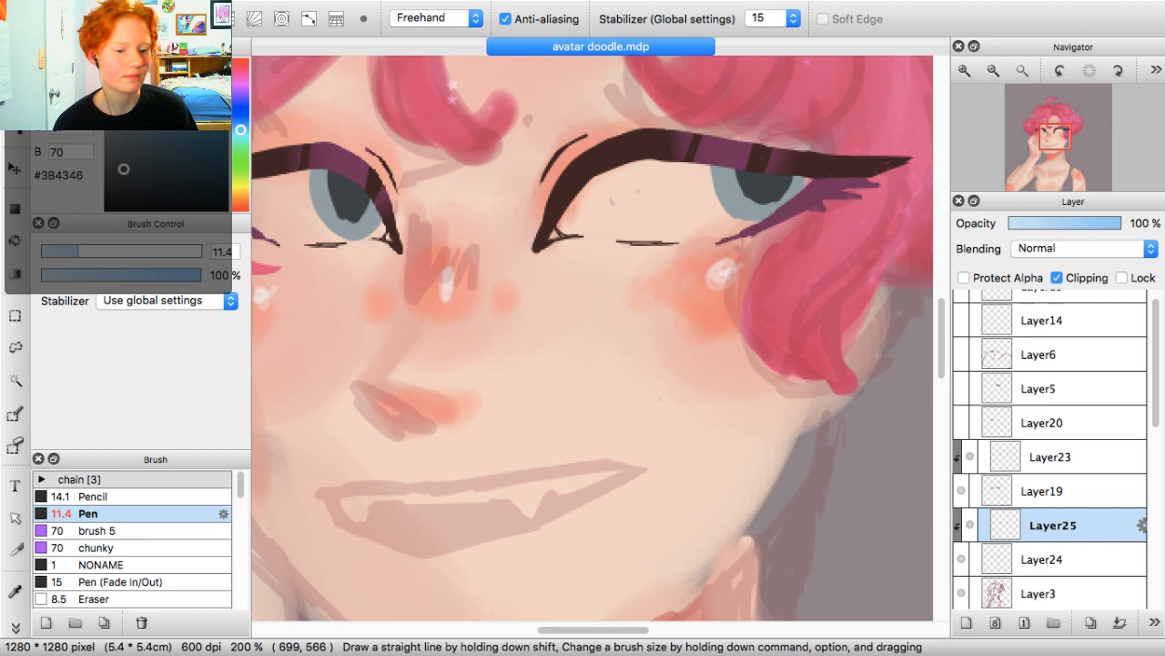
Darken parts of both pupils on Layer25 with #293134, using the Pen at size 7
click(125, 65)
drag(133, 155, 130, 180)
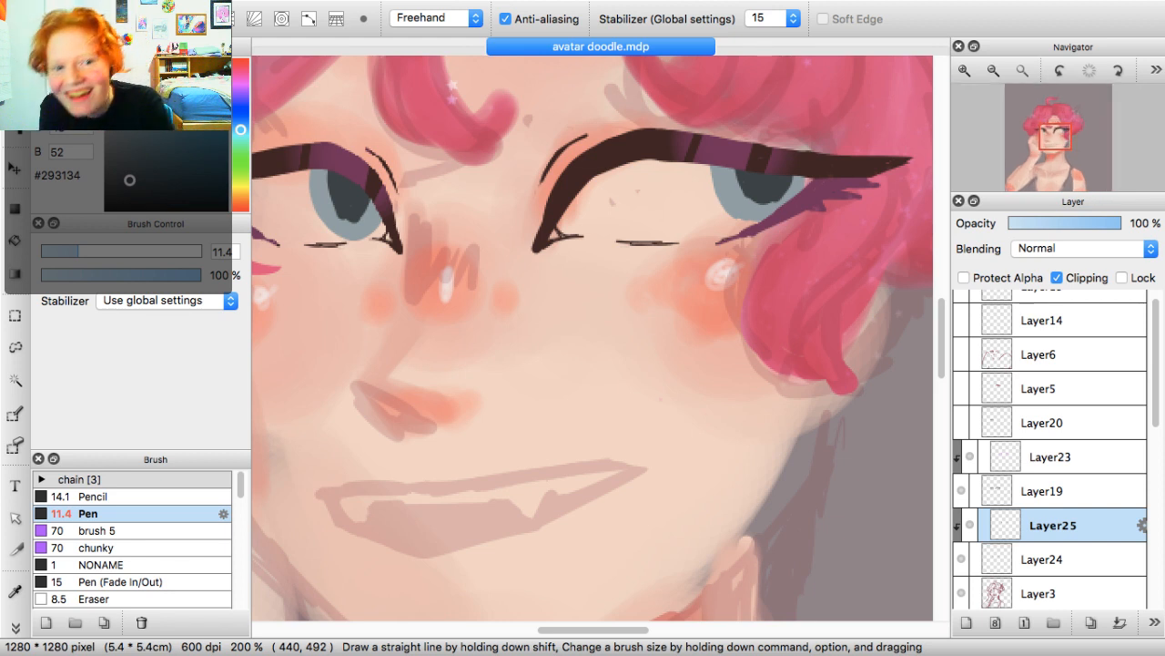
mouse_move(1089, 70)
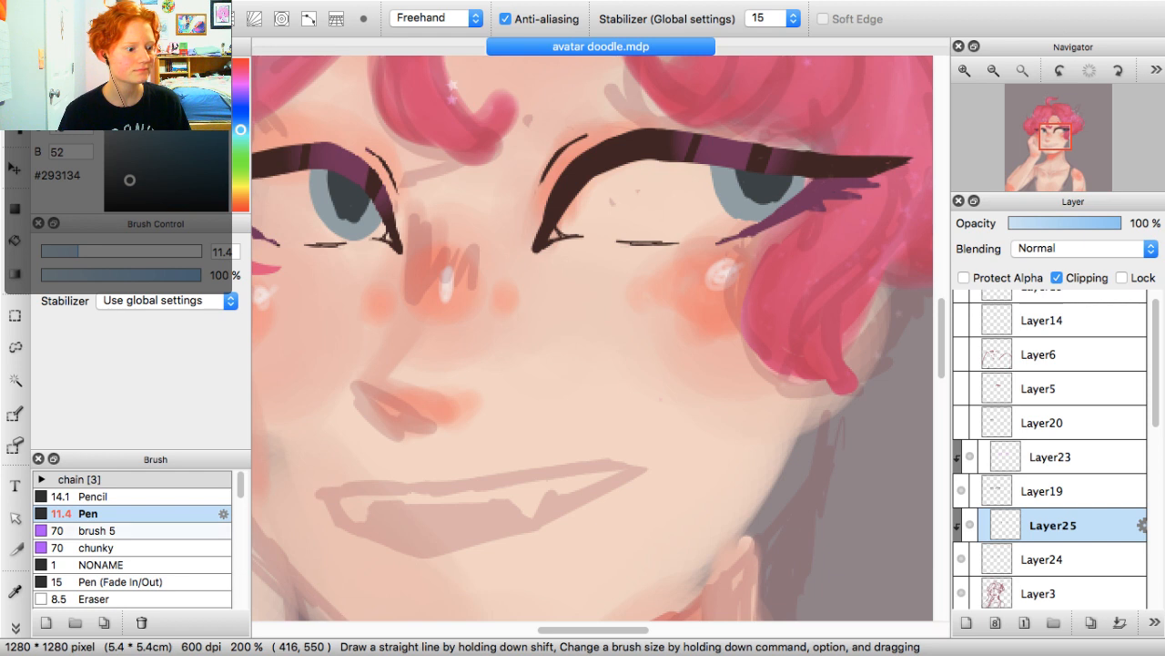
key(bracketleft)
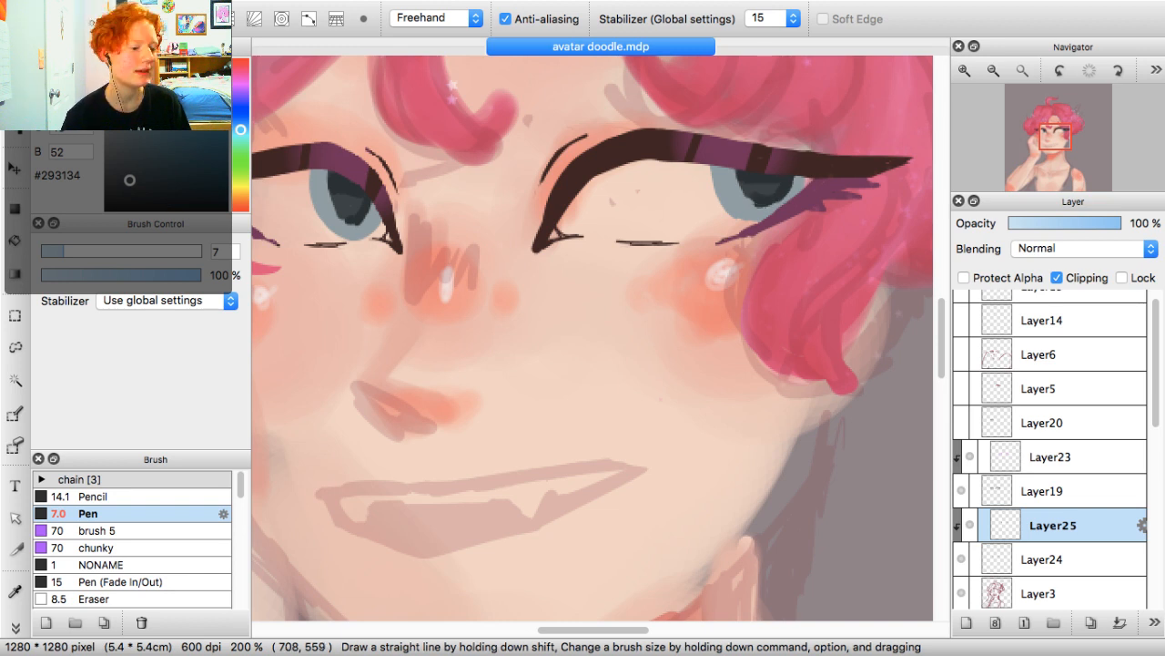
Add a new clipped layer directly above Layer25 and dot a pale #D3E4E9 highlight in each eye
drag(118, 88, 116, 72)
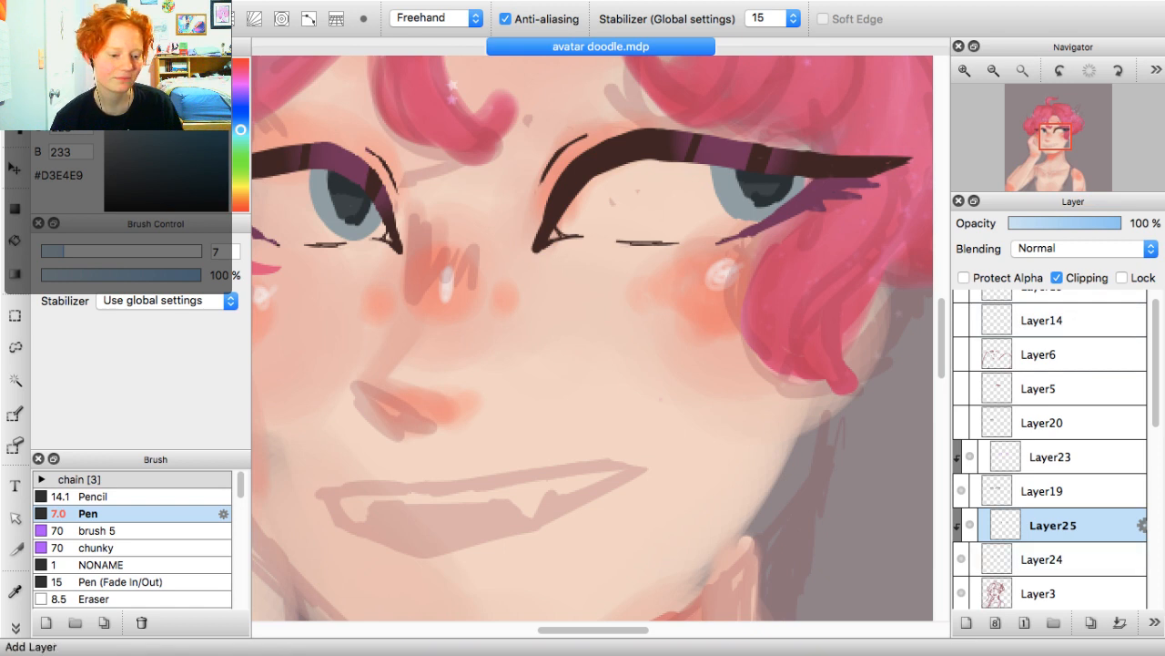
click(966, 622)
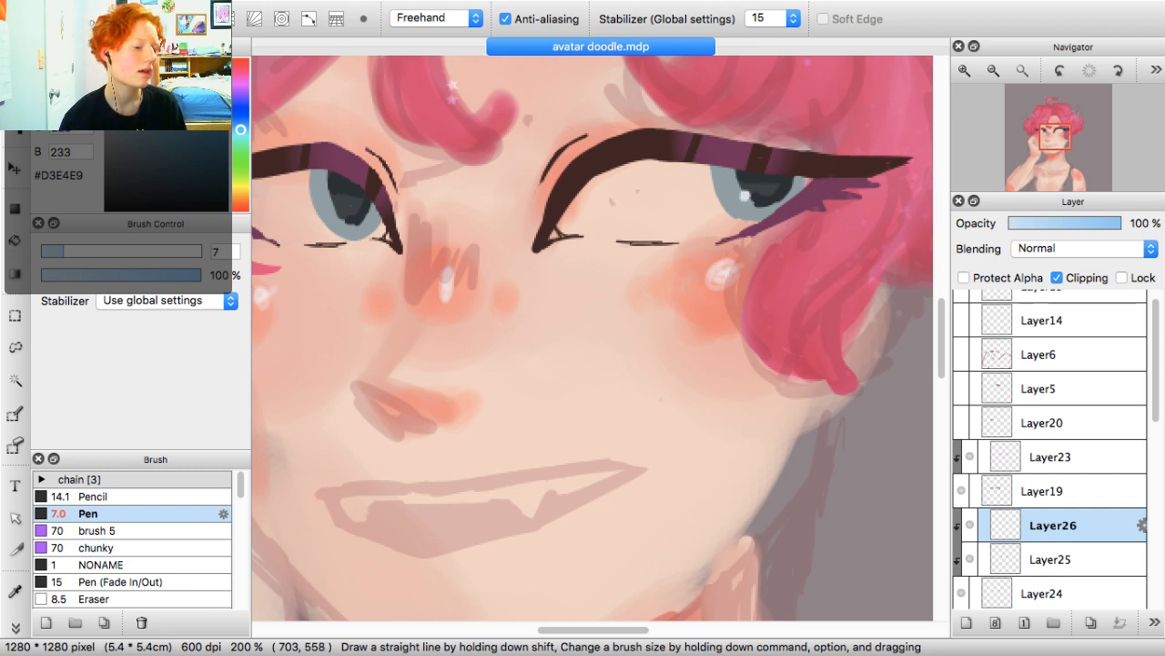
click(334, 207)
click(339, 206)
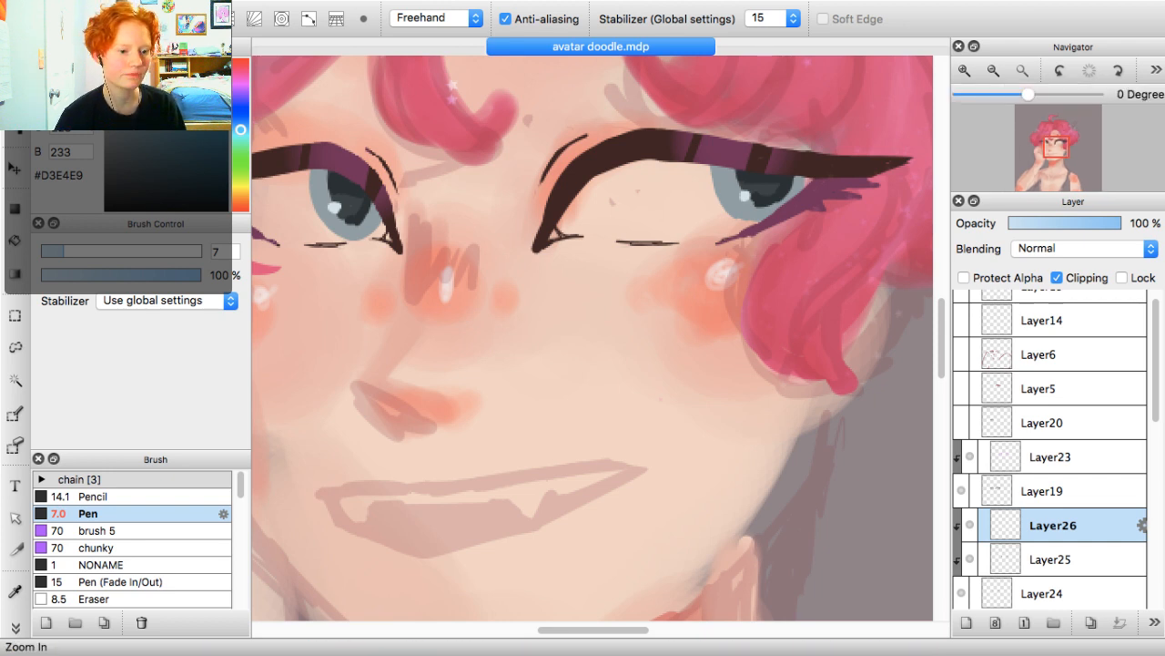
Add a new layer directly above Layer3, beneath the iris layers
click(994, 71)
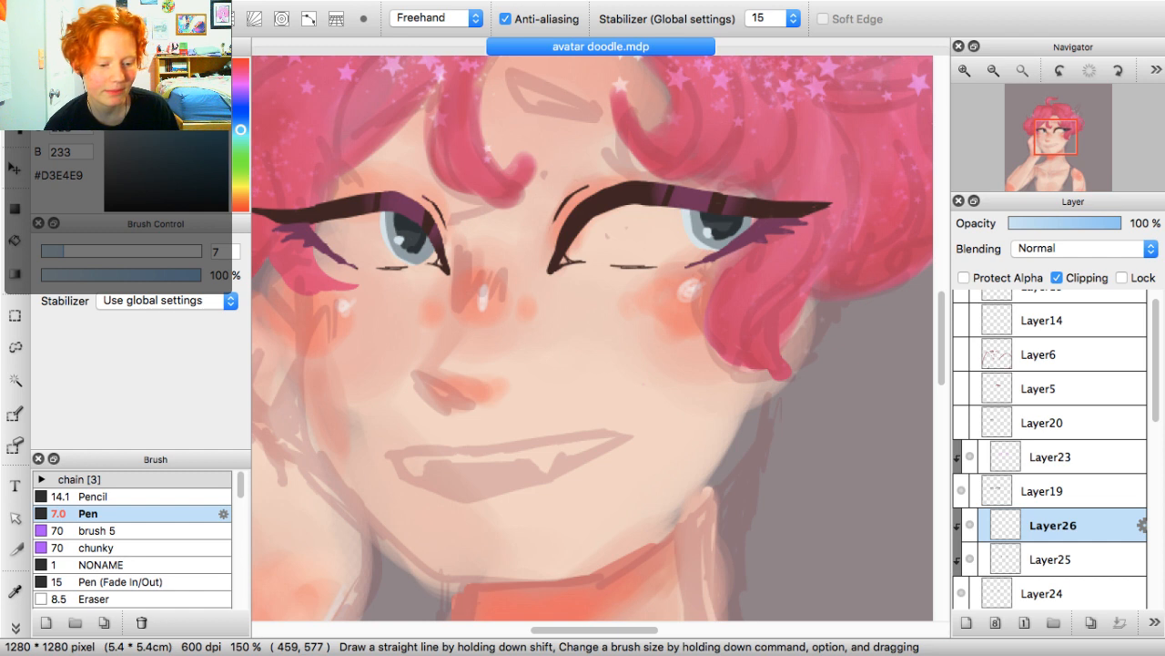
click(1042, 594)
scroll(1056, 487, down, 1)
scroll(1051, 450, down, 2)
click(1041, 463)
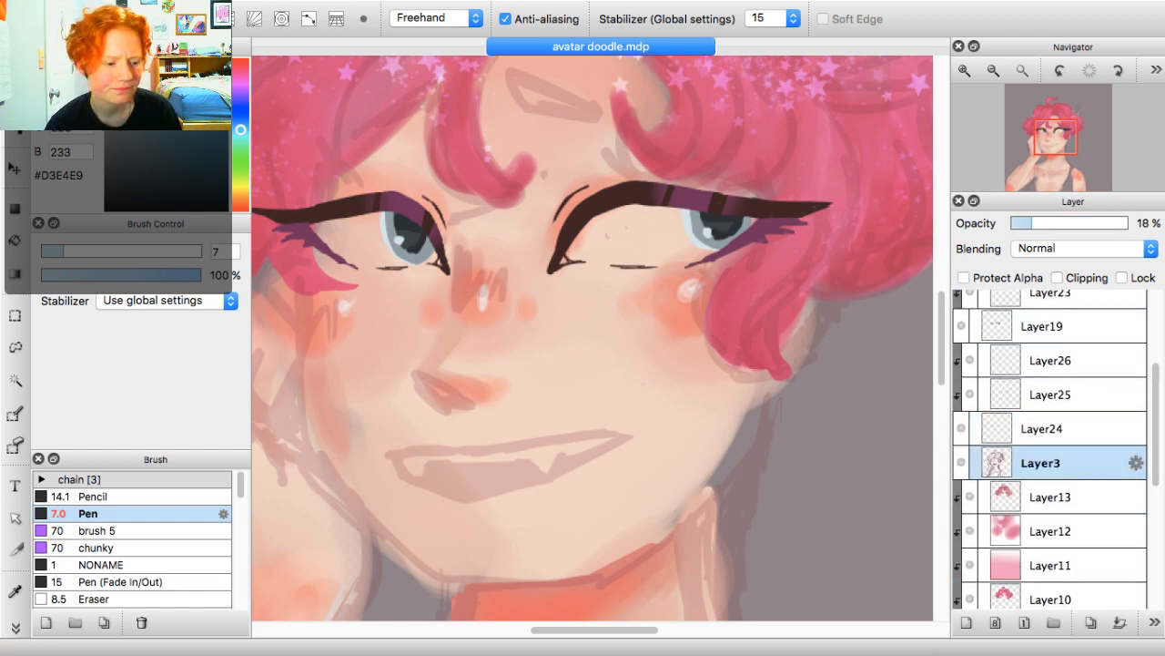
click(967, 622)
Fill in the whites of both eyes on Layer27 with #FFFFFF, using the Pen at size 18
drag(116, 72, 105, 59)
click(73, 251)
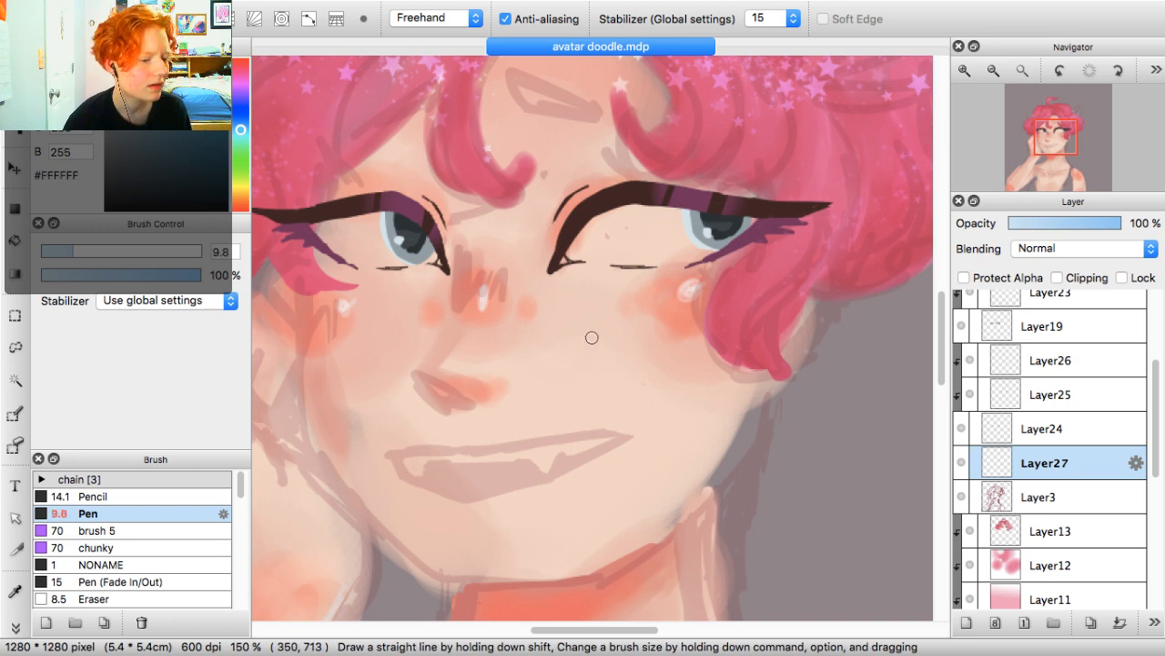
click(101, 250)
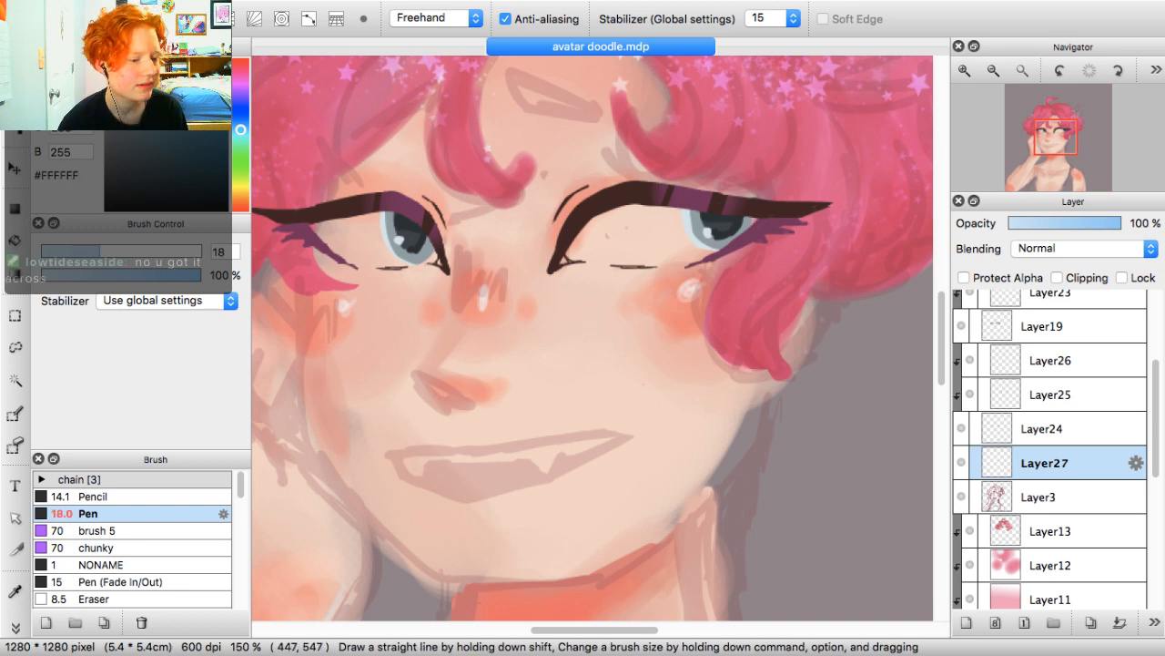
click(318, 232)
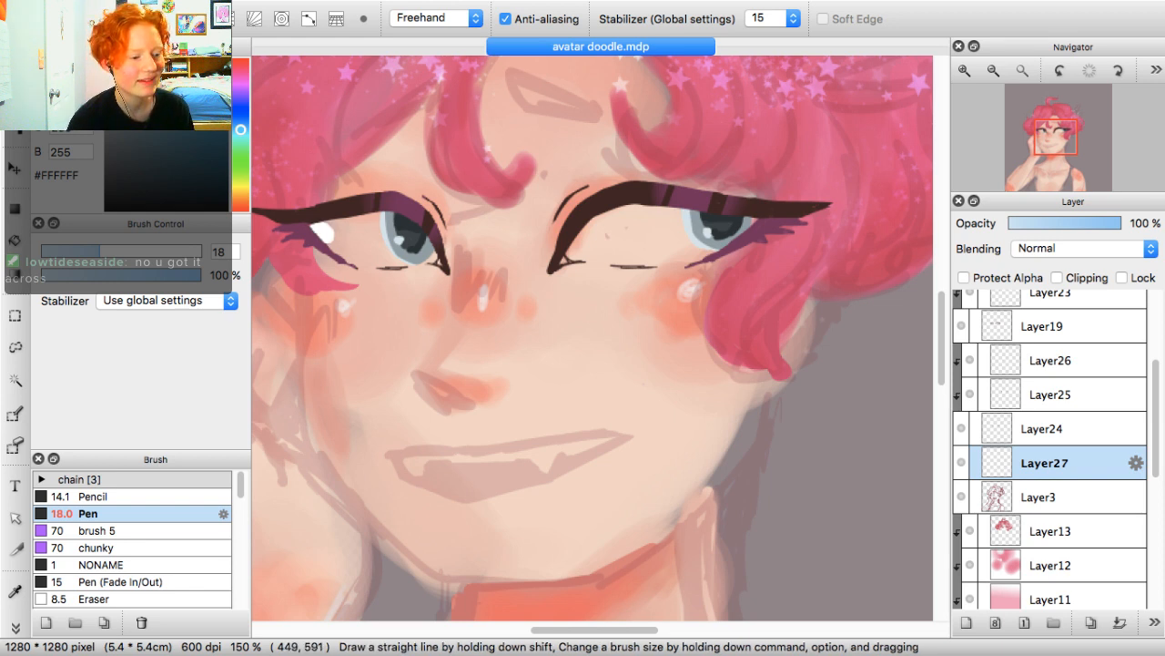
mouse_move(366, 219)
mouse_down()
mouse_move(323, 229)
mouse_move(372, 228)
mouse_move(335, 246)
mouse_move(400, 266)
mouse_move(374, 241)
mouse_move(352, 249)
mouse_up()
drag(428, 255, 435, 261)
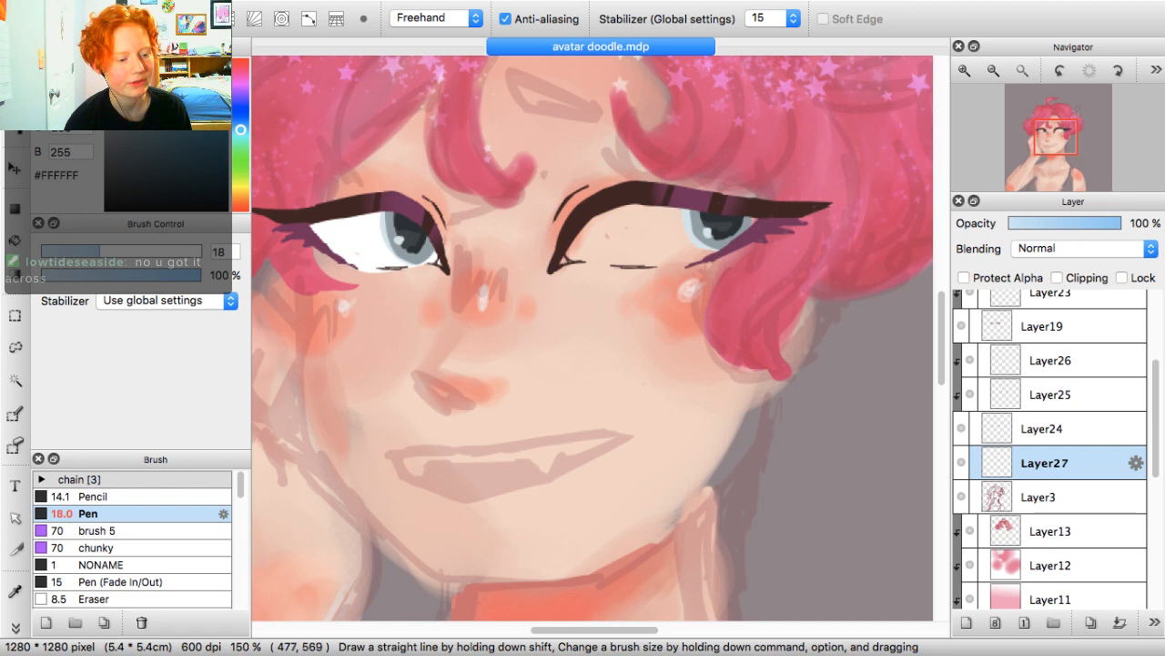
mouse_move(566, 261)
mouse_down()
mouse_move(623, 212)
mouse_move(679, 217)
mouse_move(641, 209)
mouse_move(597, 260)
mouse_move(665, 246)
mouse_move(626, 227)
mouse_move(612, 252)
mouse_move(672, 258)
mouse_move(710, 255)
mouse_move(756, 220)
mouse_up()
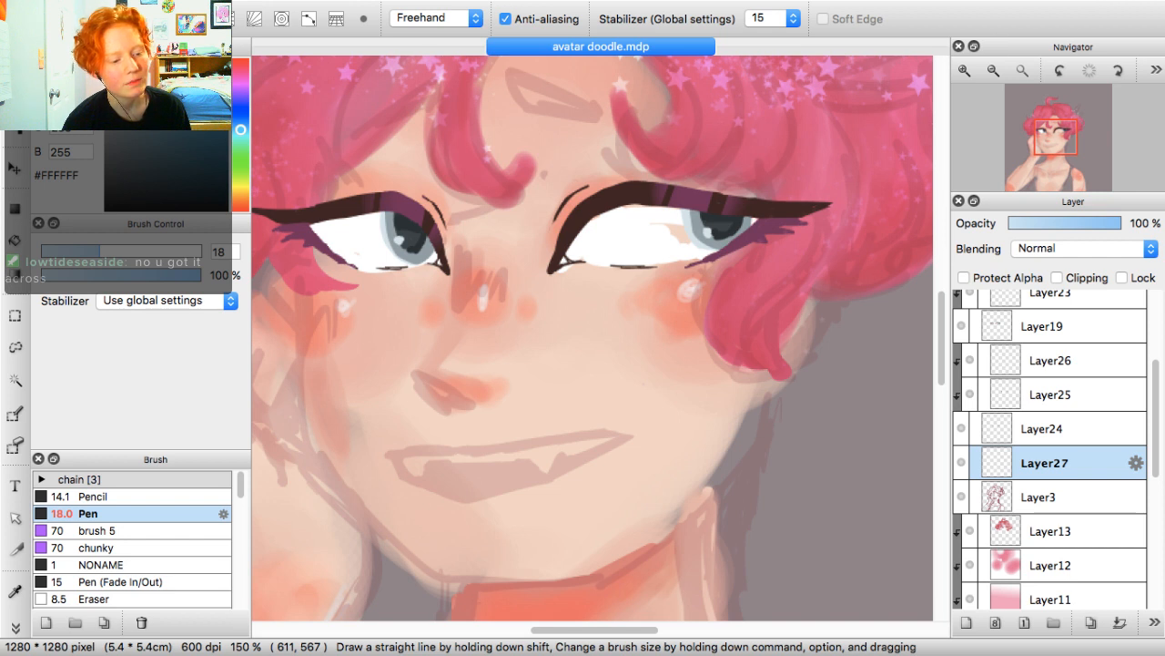
drag(663, 227, 686, 239)
drag(628, 208, 650, 207)
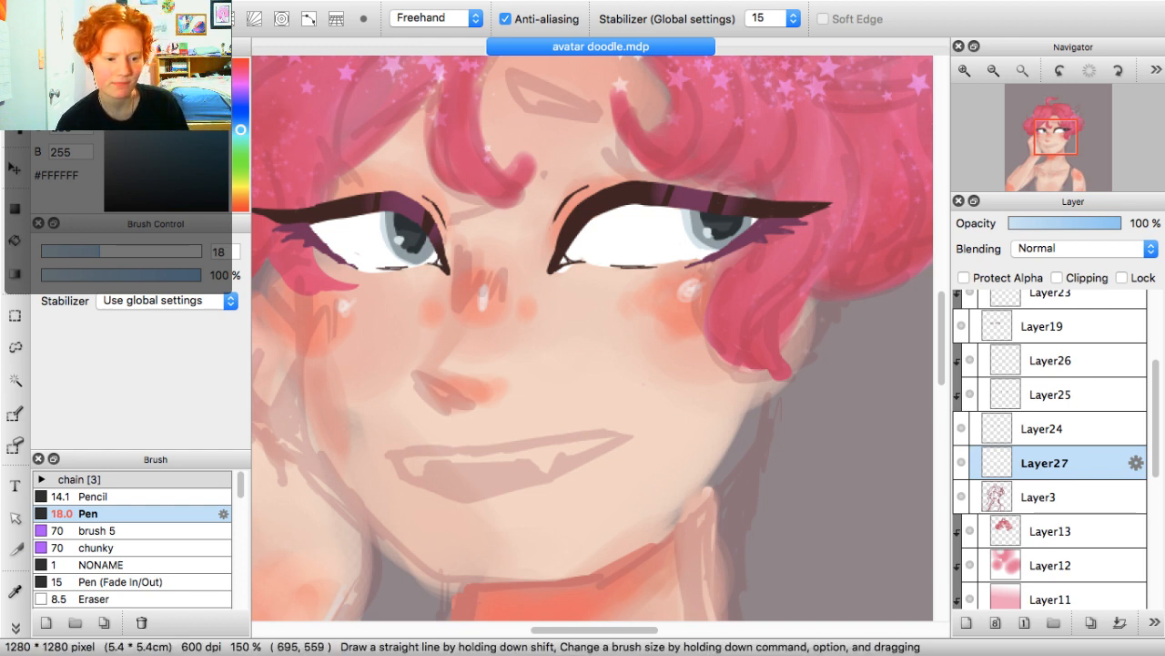
click(962, 463)
click(962, 463)
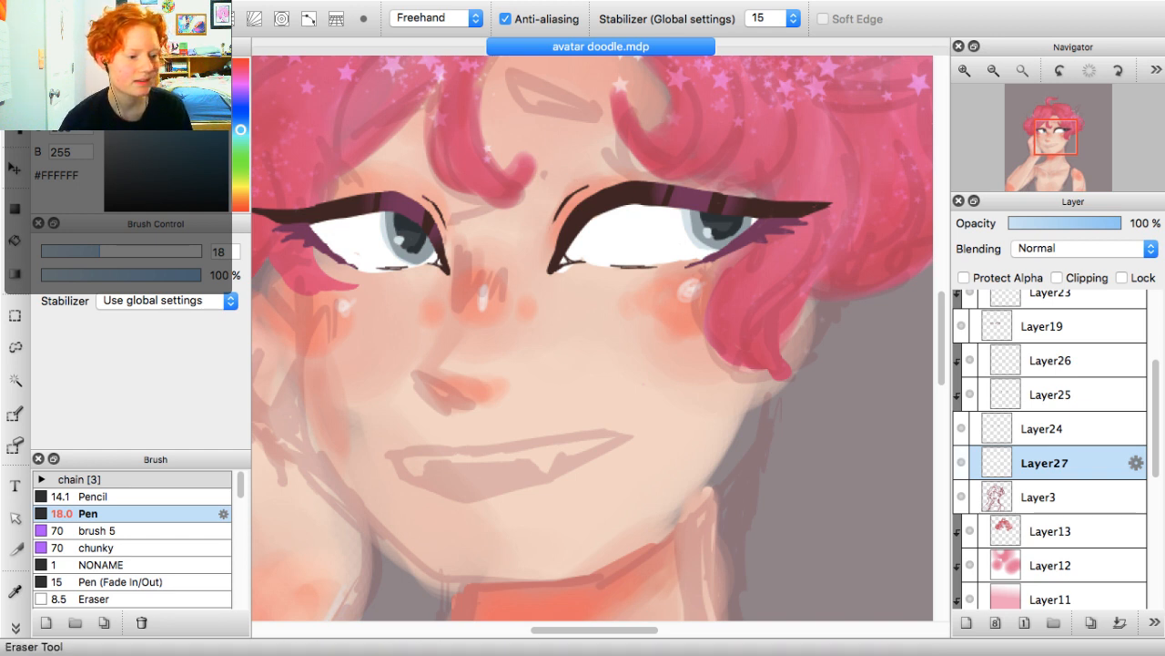
Clean up the eye whites on Layer27, erasing white past the lower lid with the size 8.8 Eraser and repainting gaps in white
click(15, 102)
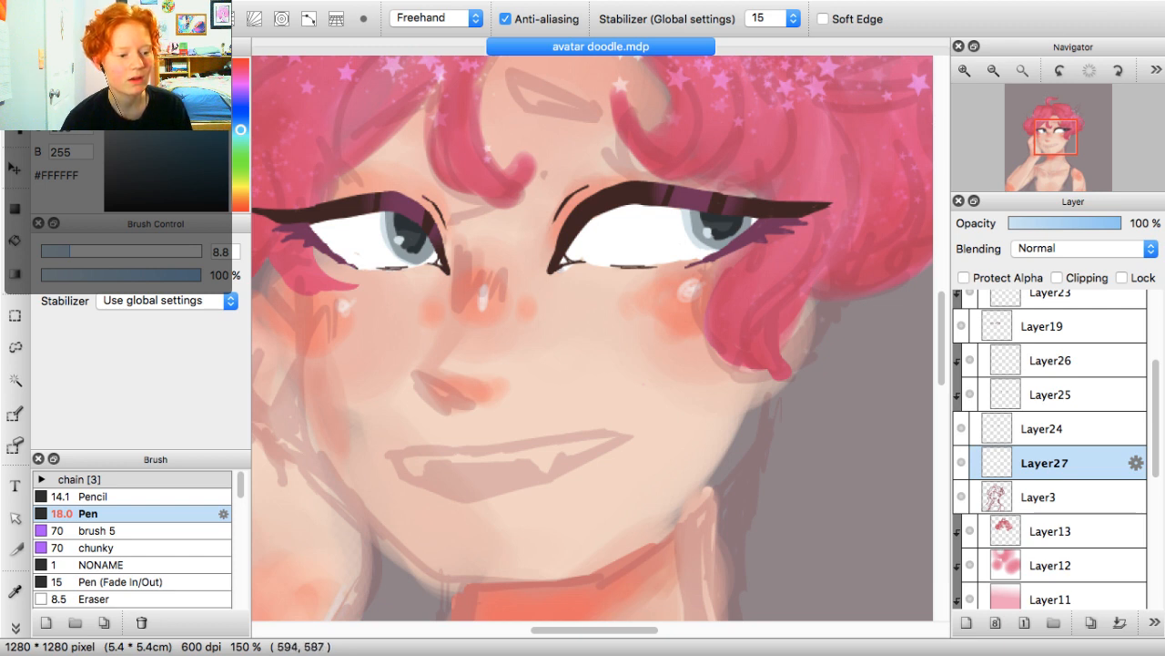
drag(383, 239, 311, 222)
click(14, 72)
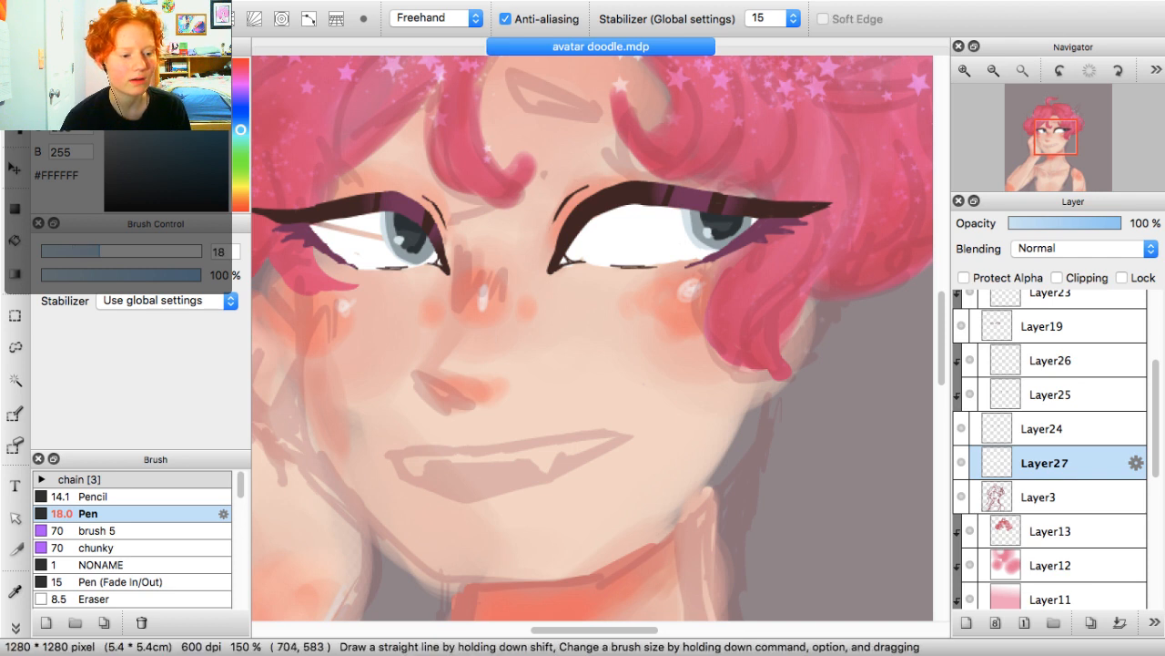
drag(703, 259, 643, 269)
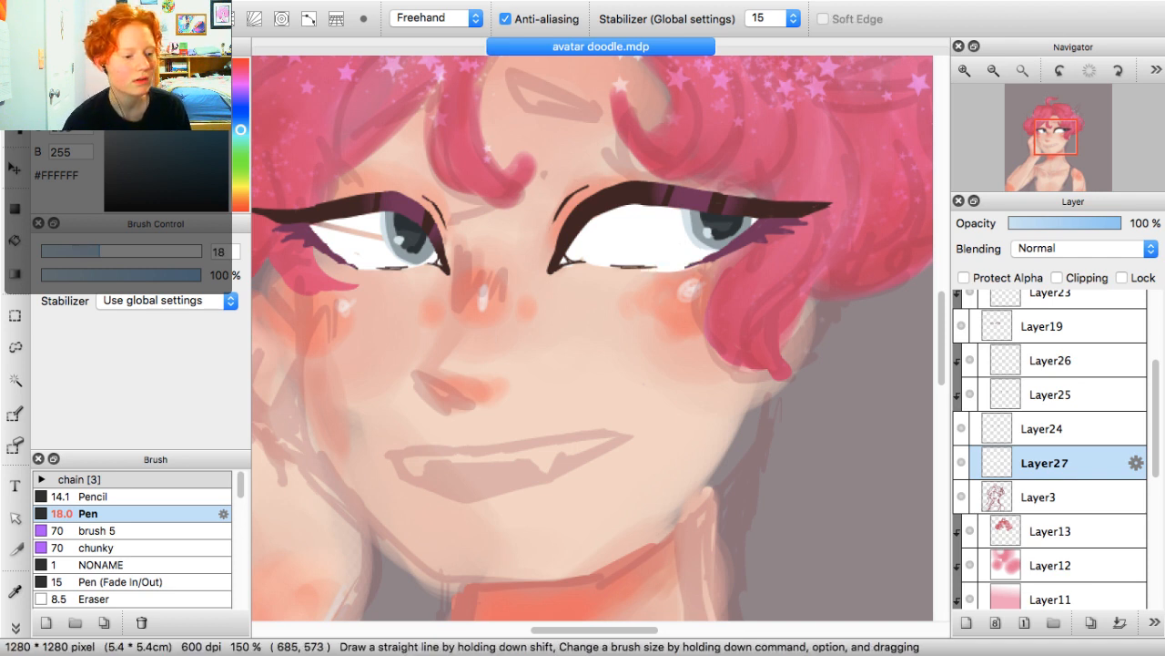
key(e)
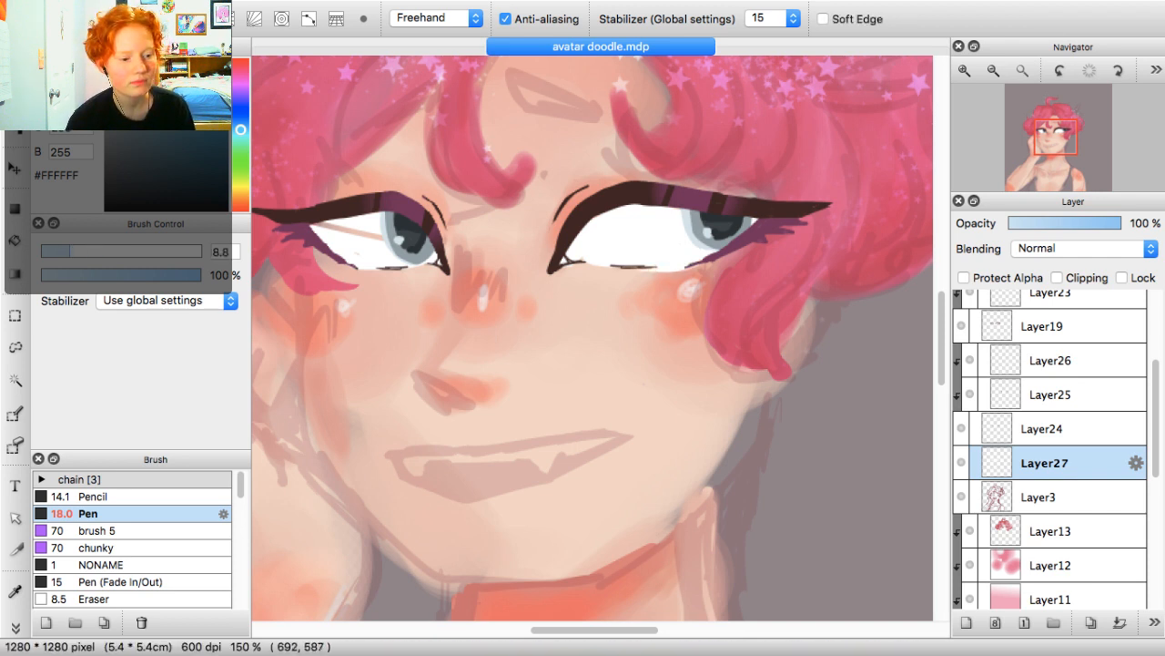
drag(695, 267, 660, 271)
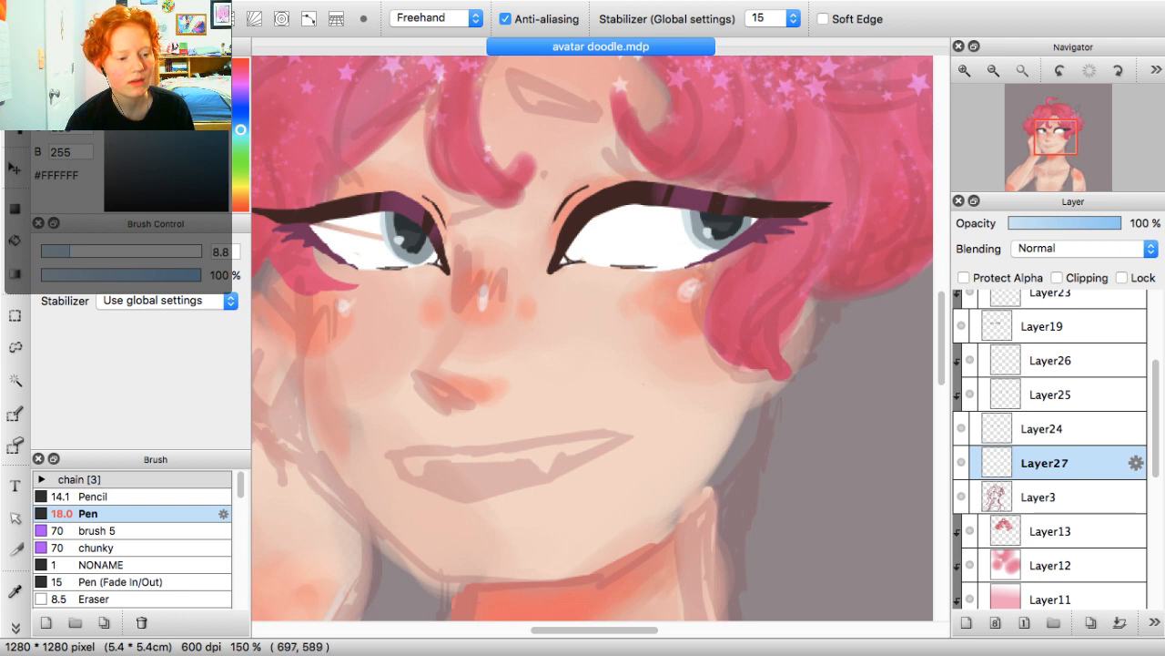
drag(685, 268, 638, 271)
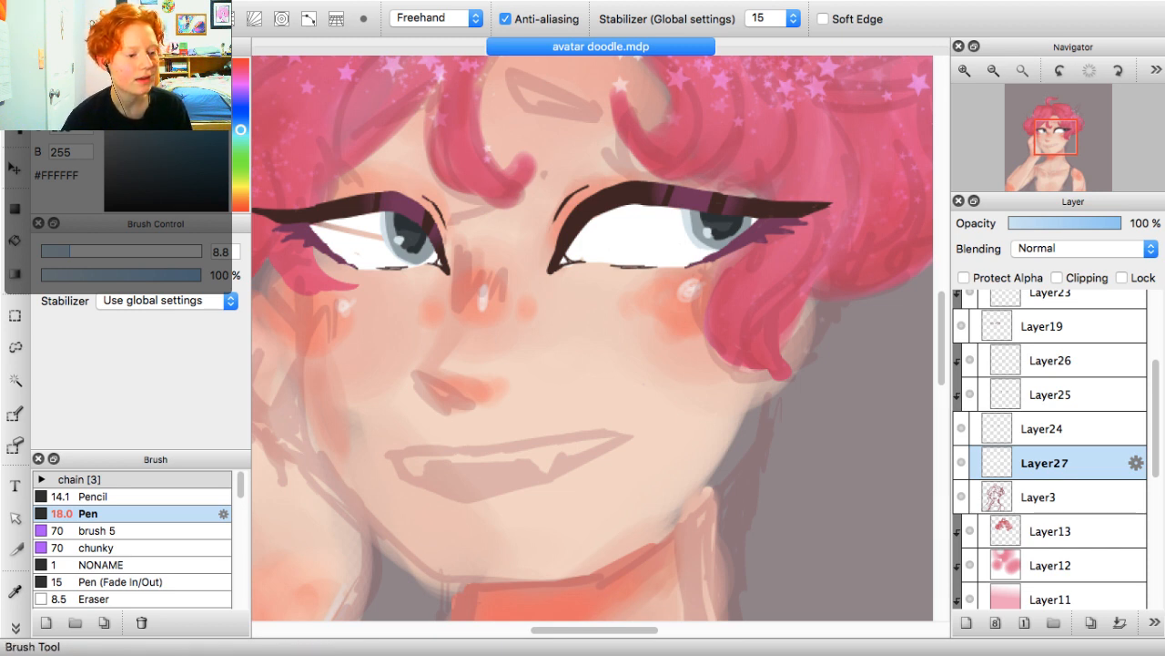
click(15, 66)
mouse_move(353, 232)
mouse_down()
mouse_move(380, 239)
mouse_move(345, 230)
mouse_up()
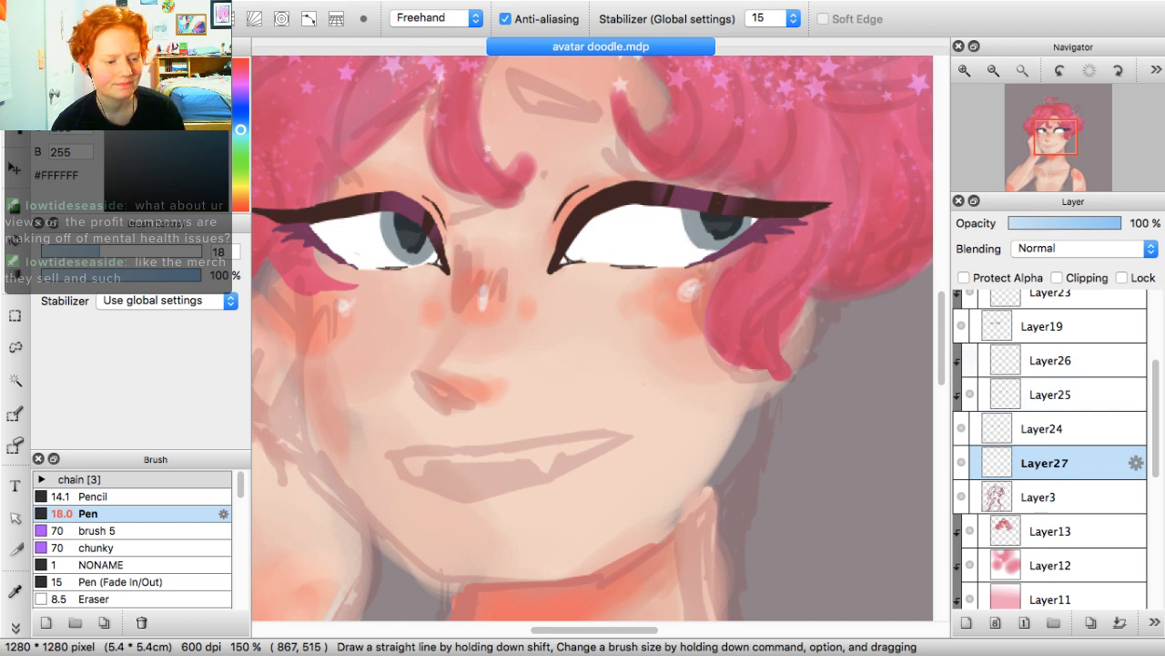
Select Layer26, sample the dark pupil colour #293134 and set the Pen to size 9.3
click(1052, 361)
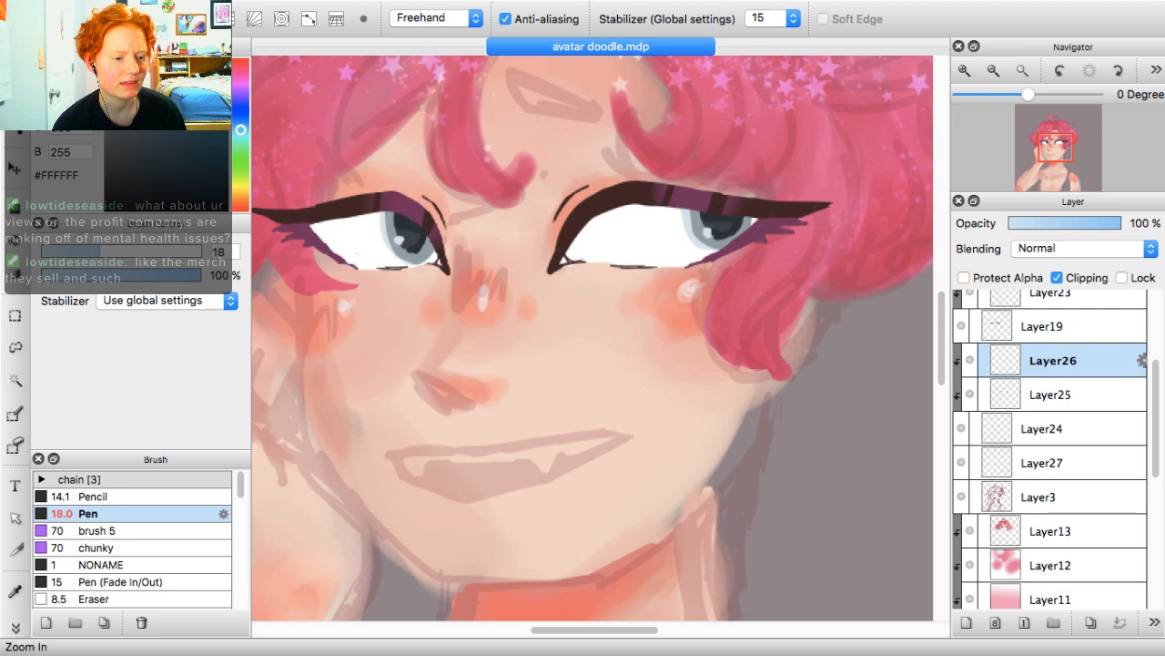
click(964, 71)
key(i)
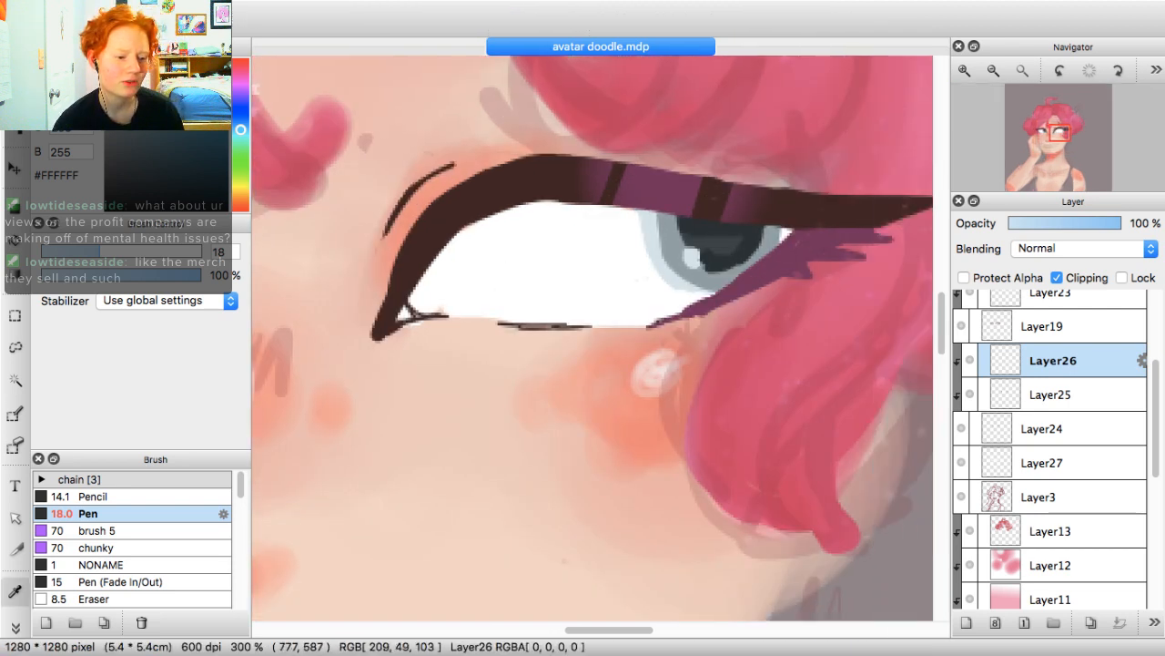
click(740, 233)
key(b)
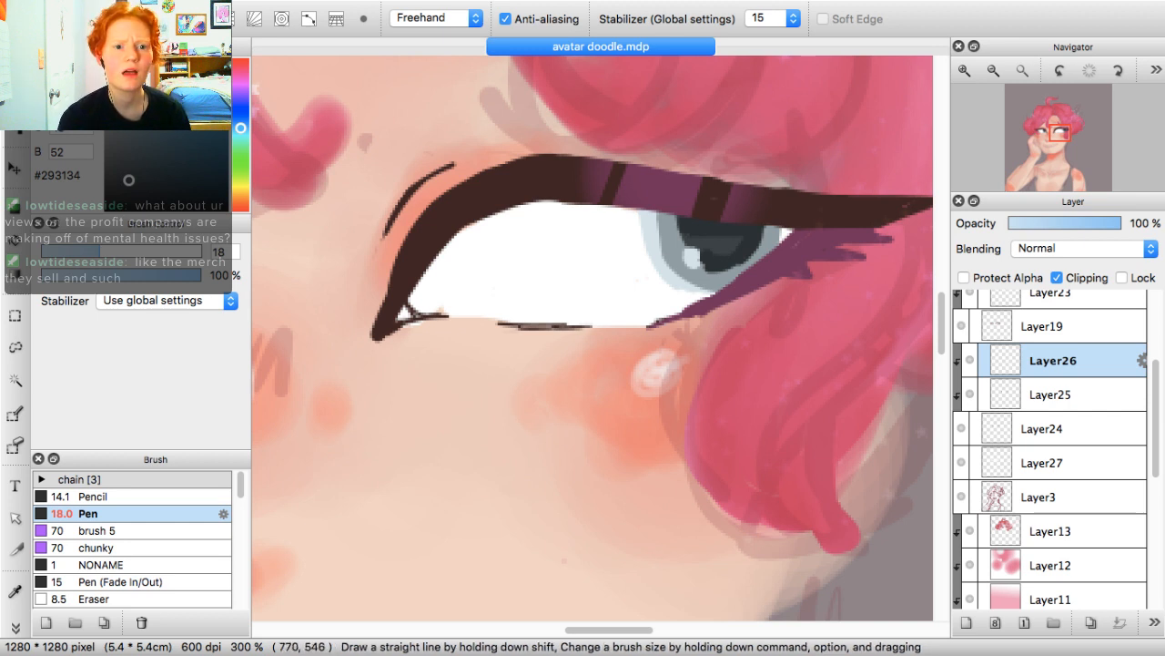
key(super+Tab)
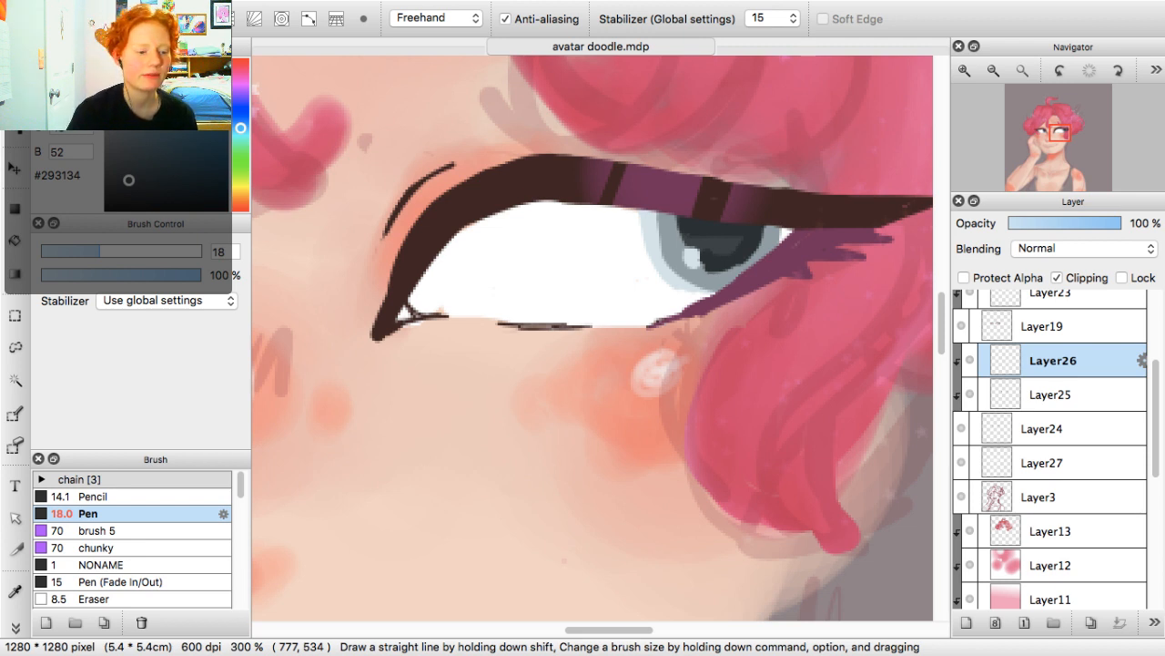
key(super+Tab)
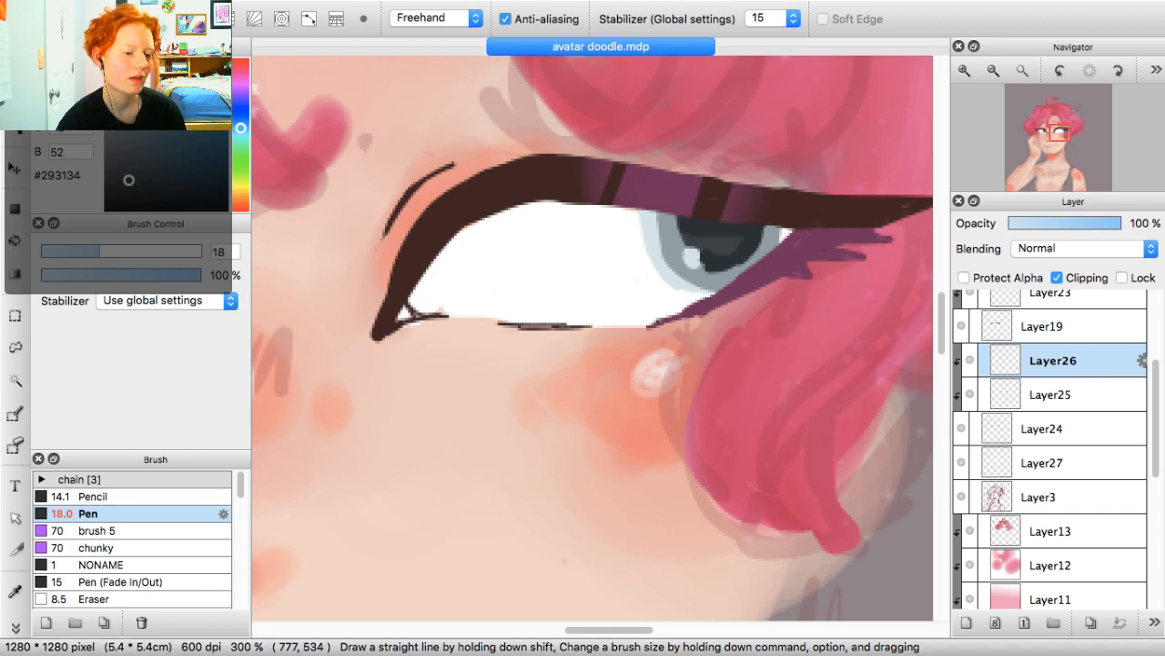
click(71, 252)
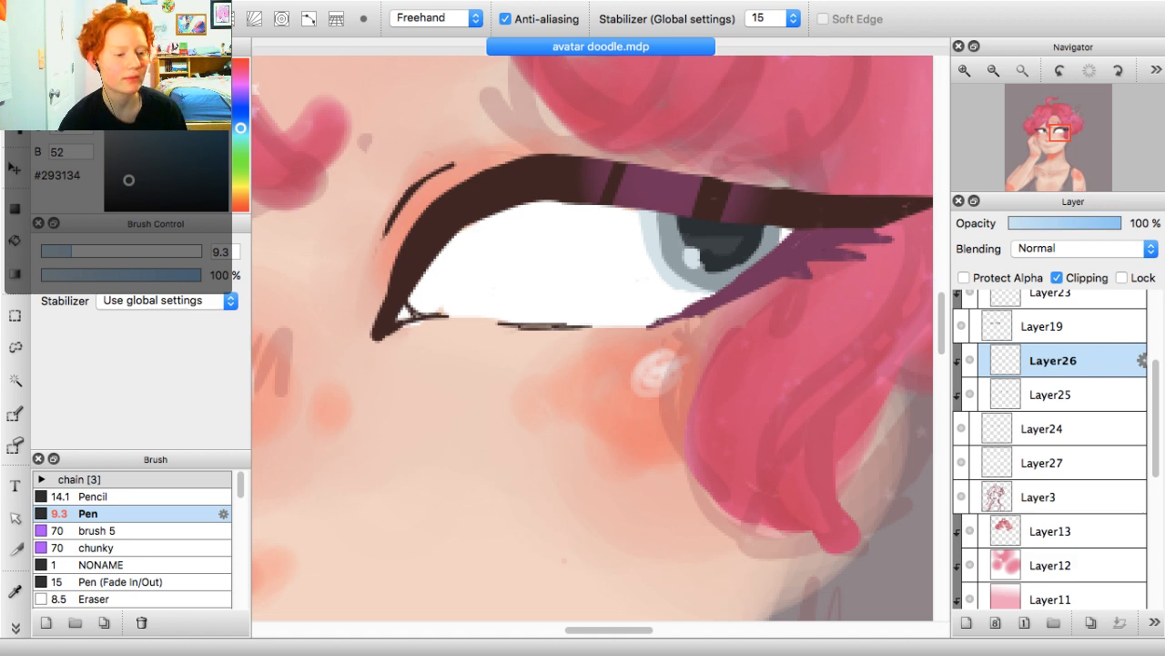
click(965, 71)
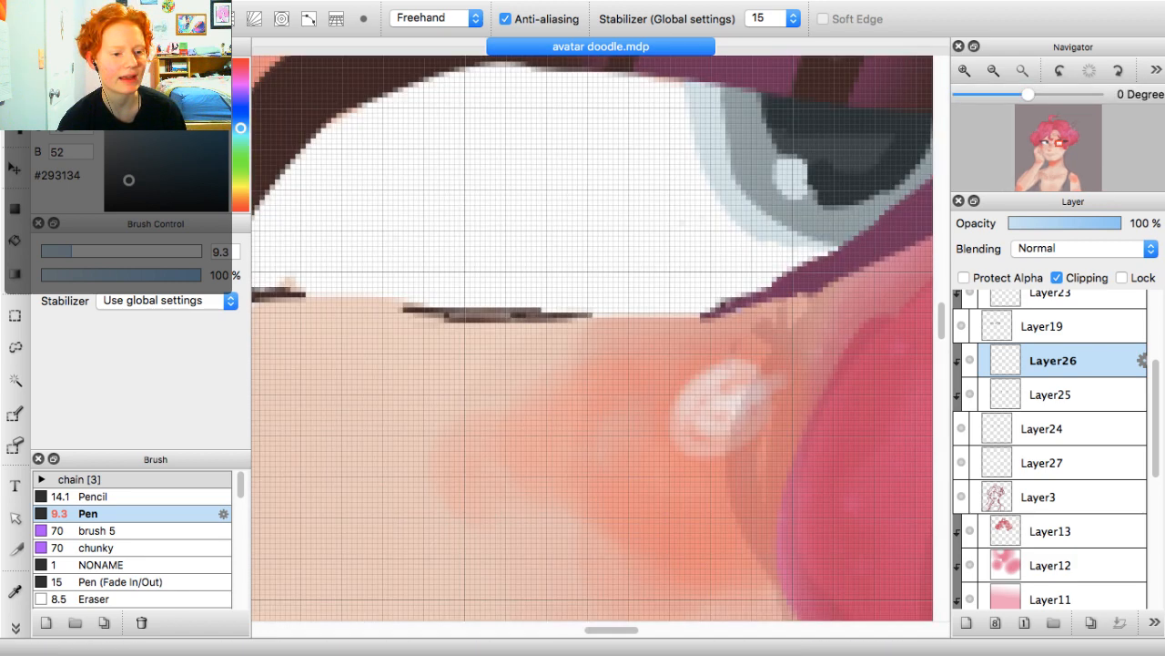
Try a dark #293134 rim and a purple #7A2759 rim on the right-hand eye's iris, undoing each stroke
mouse_move(689, 82)
mouse_down()
mouse_move(562, 210)
mouse_move(623, 357)
mouse_move(682, 373)
mouse_up()
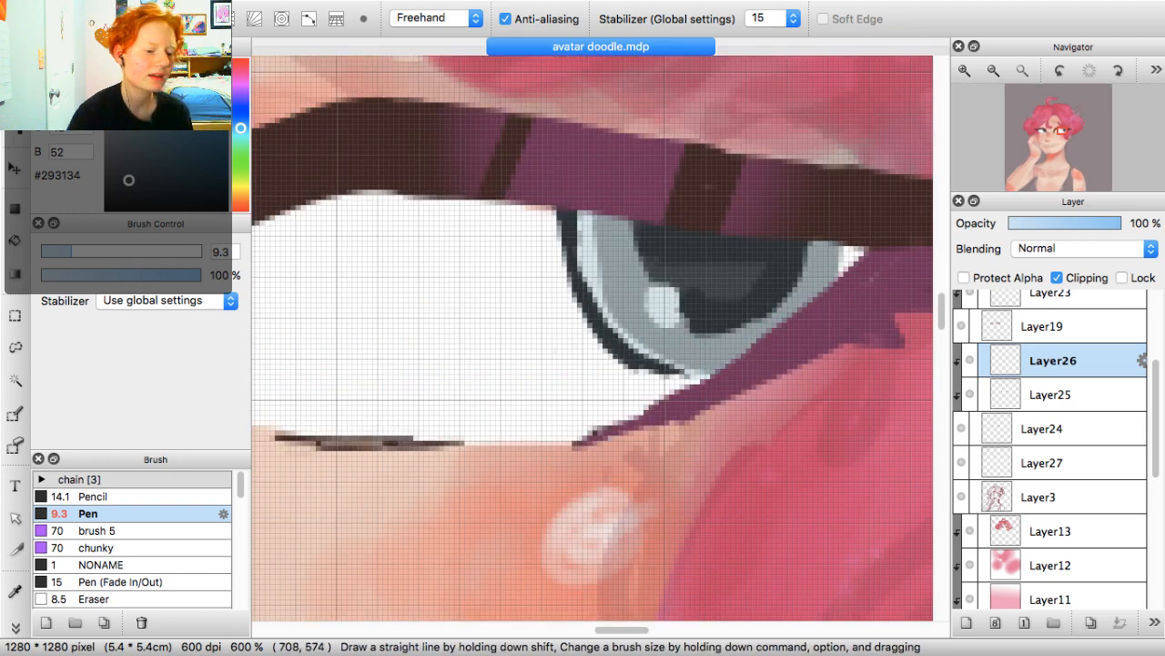
key(super+z)
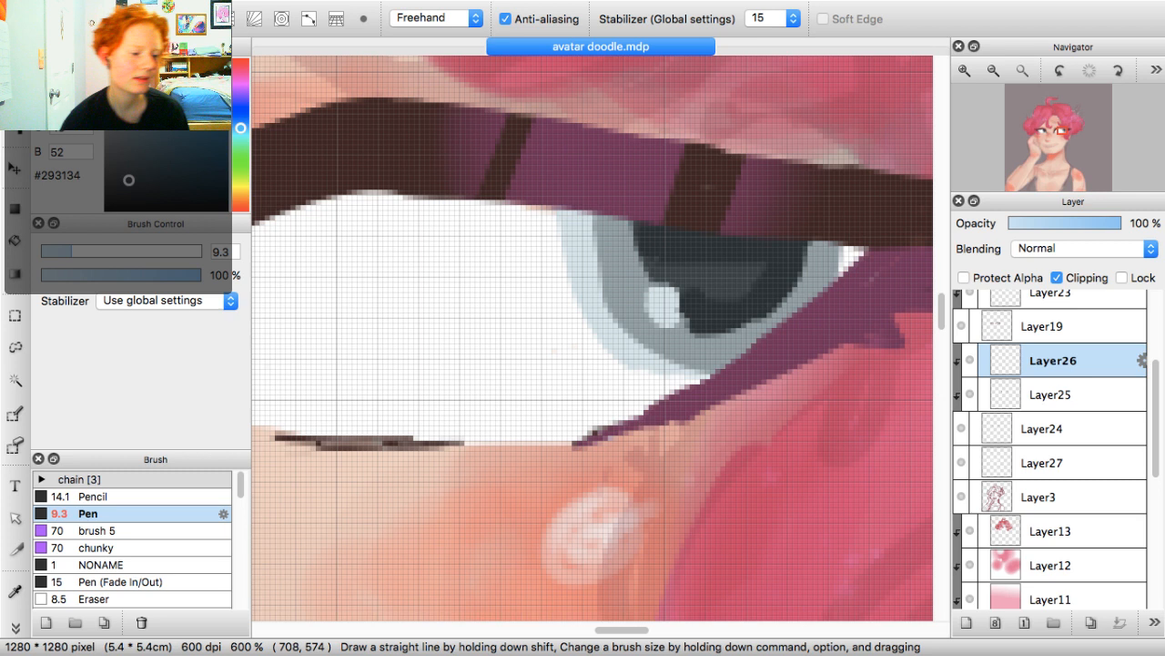
click(15, 592)
click(634, 168)
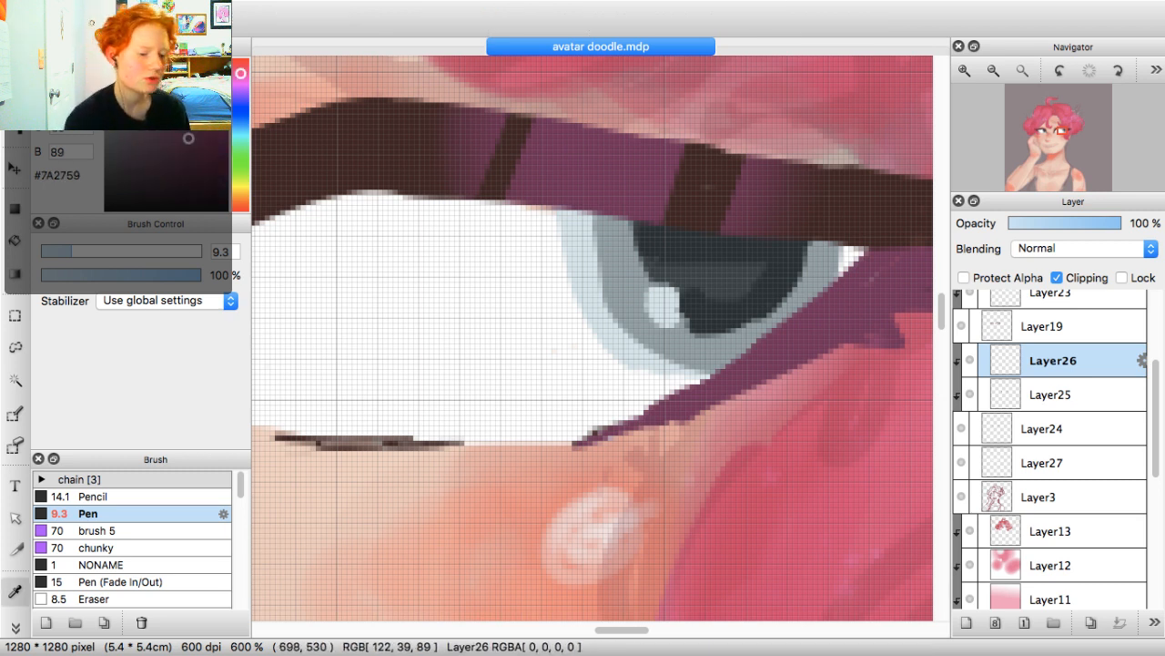
key(b)
drag(561, 209, 571, 265)
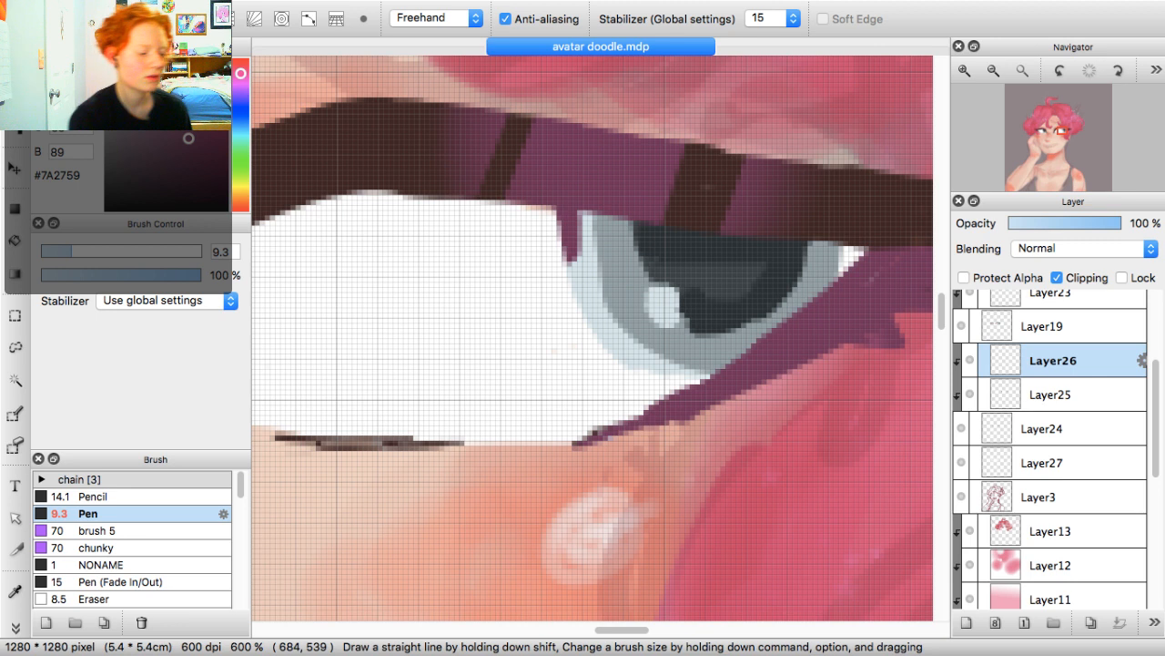
key(super+z)
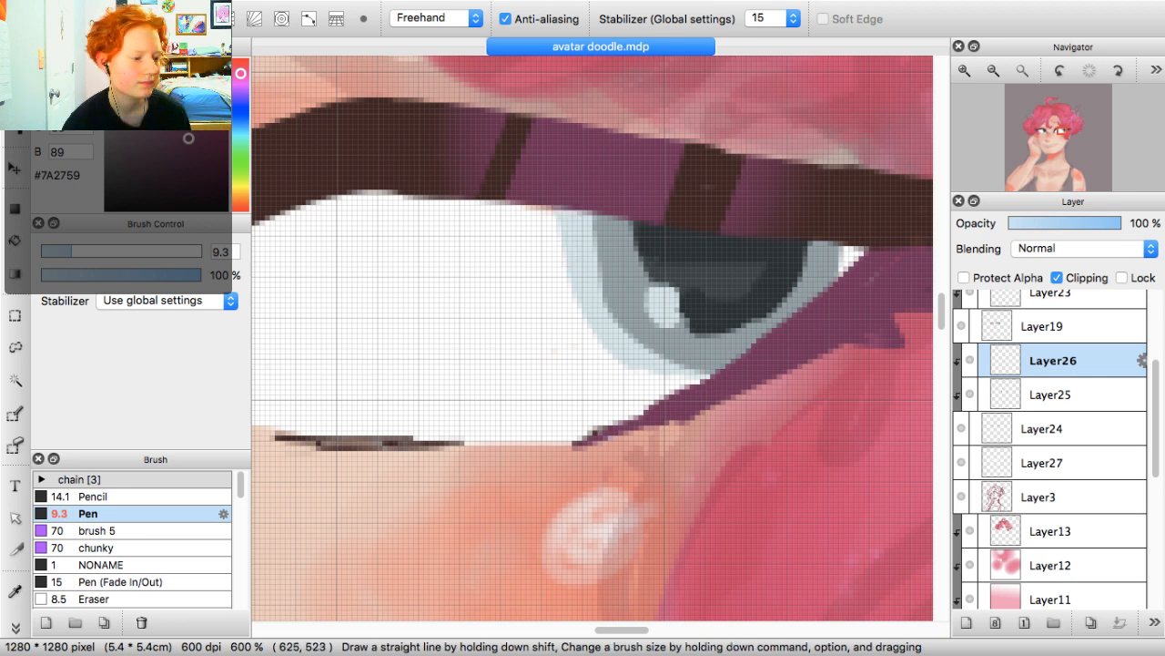
Outline the right-hand eye's iris on Layer26 in pink #EC5EB2 along both visible edges, undoing the extra thickening stroke
click(178, 71)
mouse_move(561, 209)
mouse_down()
mouse_move(574, 286)
mouse_move(599, 331)
mouse_move(637, 369)
mouse_move(710, 375)
mouse_up()
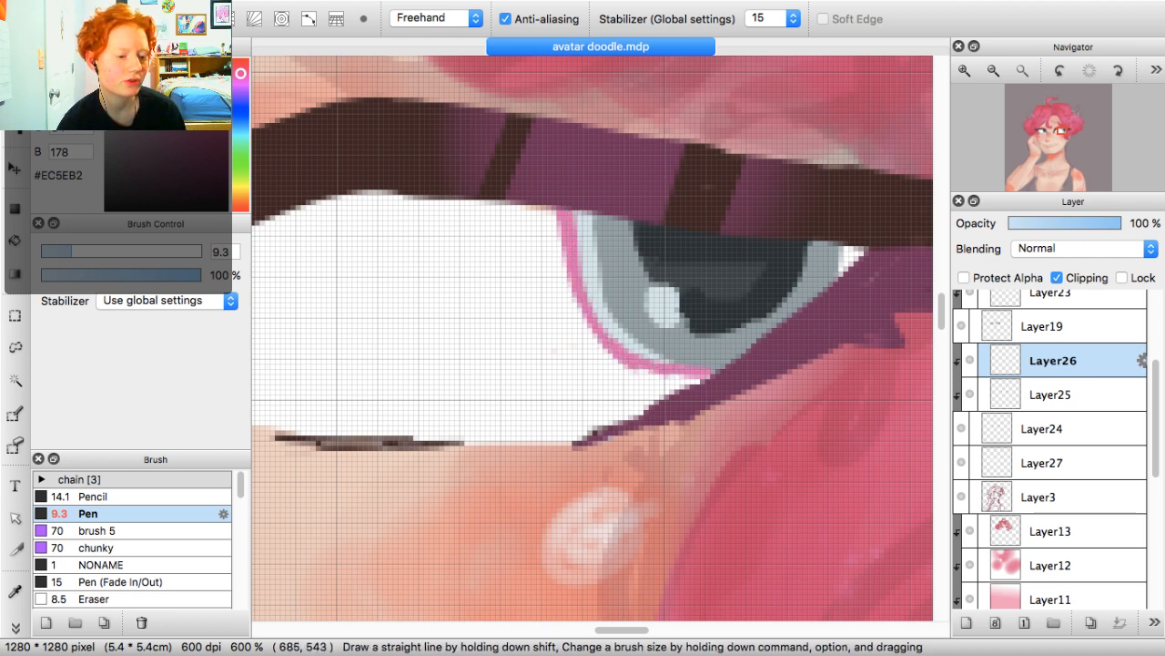
mouse_move(583, 284)
mouse_down()
mouse_move(590, 305)
mouse_move(657, 364)
mouse_up()
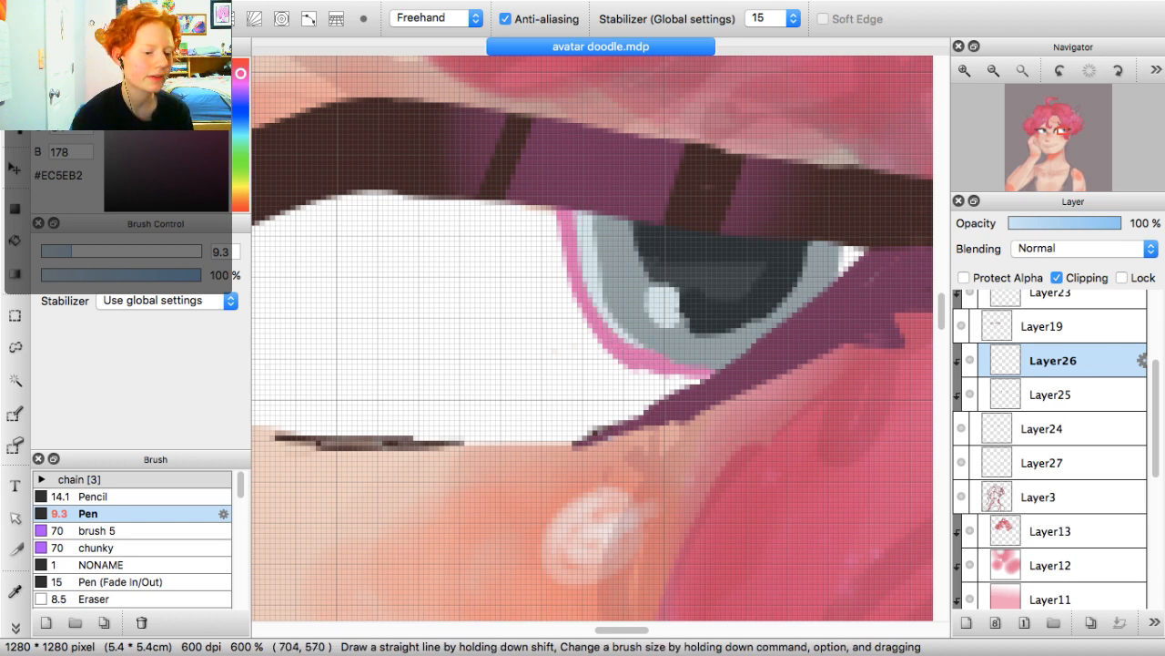
key(ctrl+z)
drag(831, 243, 833, 266)
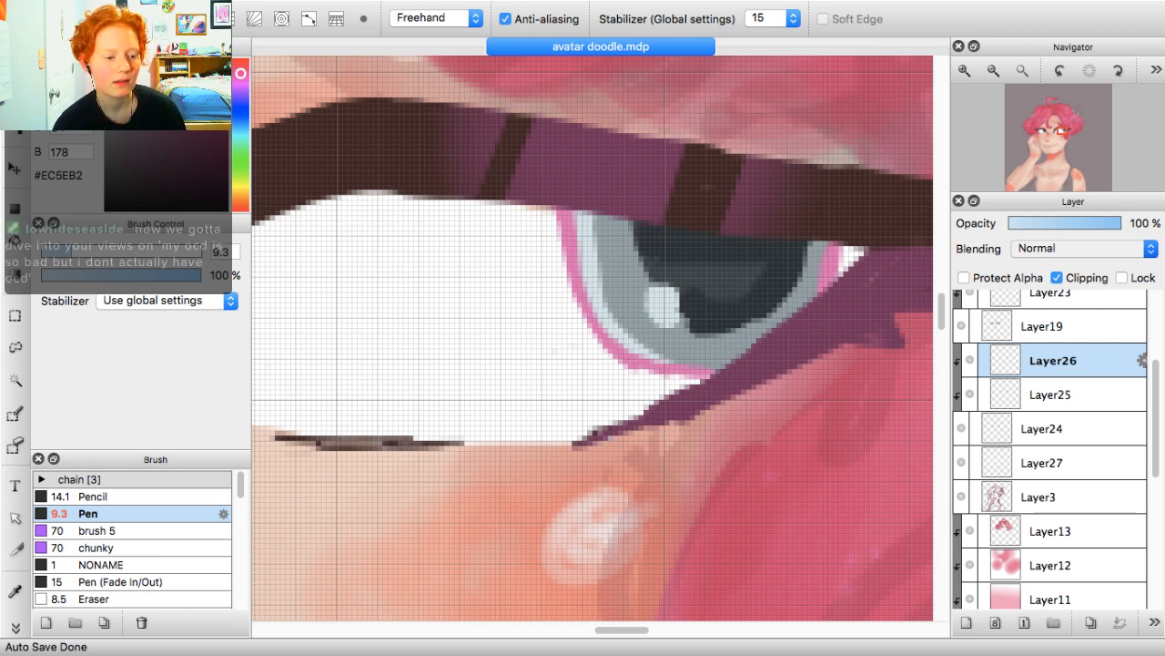
Set Layer26's blending mode to Hard Light, trying 55% opacity and restoring it to 100%
click(1047, 280)
click(1084, 248)
click(1047, 216)
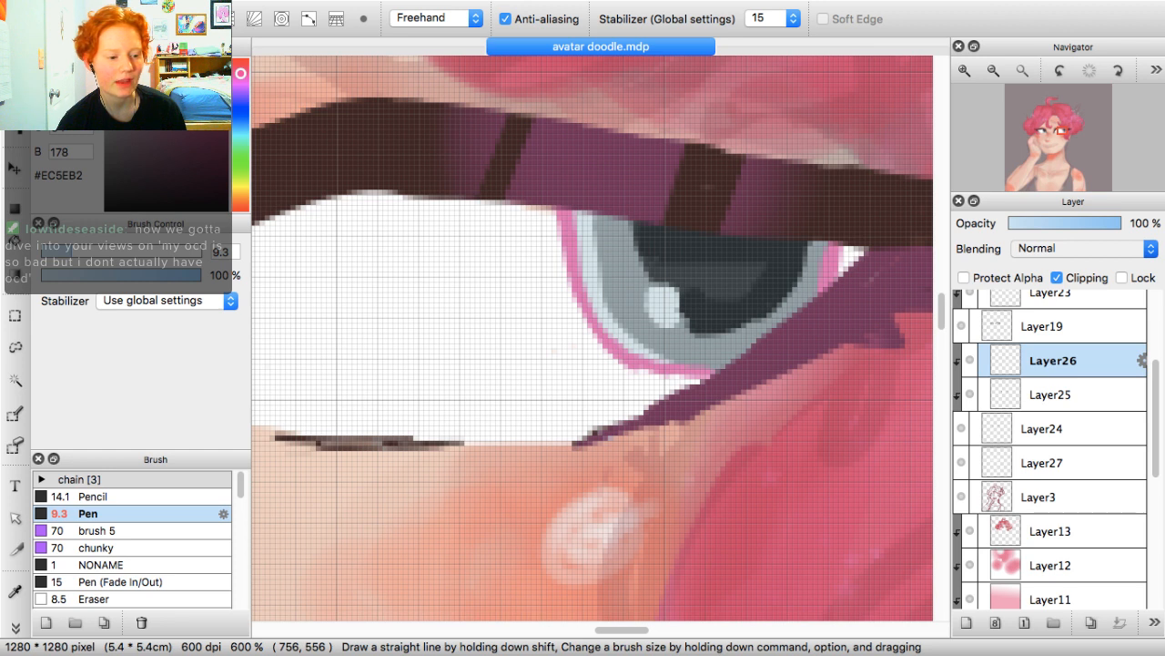
click(1052, 462)
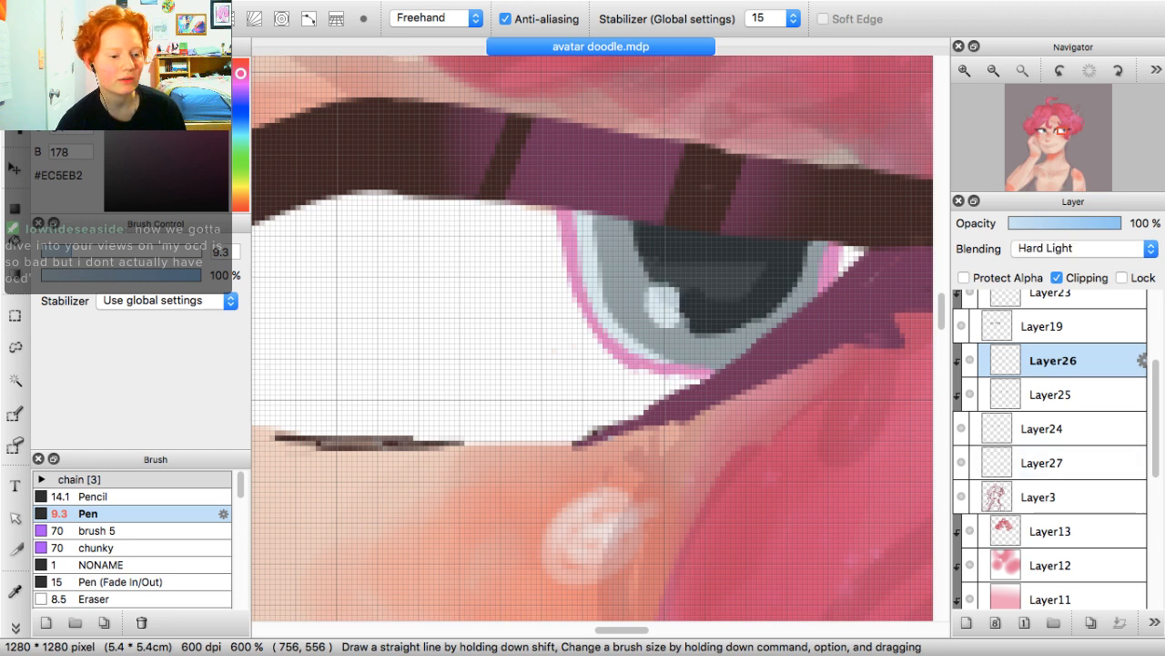
click(1076, 223)
drag(1077, 223, 1065, 223)
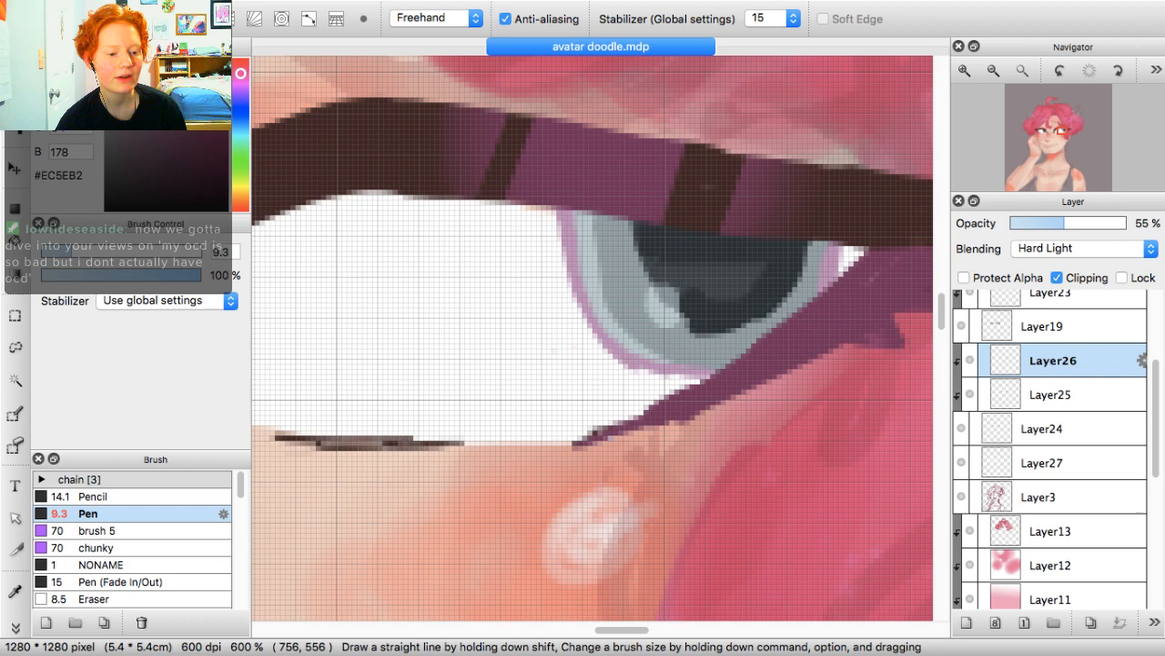
drag(1065, 223, 1128, 223)
Outline the left-hand eye's iris on Layer26 with the same pink #EC5EB2 rim
drag(1027, 144, 1049, 142)
mouse_move(327, 157)
mouse_down()
mouse_move(345, 275)
mouse_move(381, 329)
mouse_move(425, 362)
mouse_move(483, 360)
mouse_up()
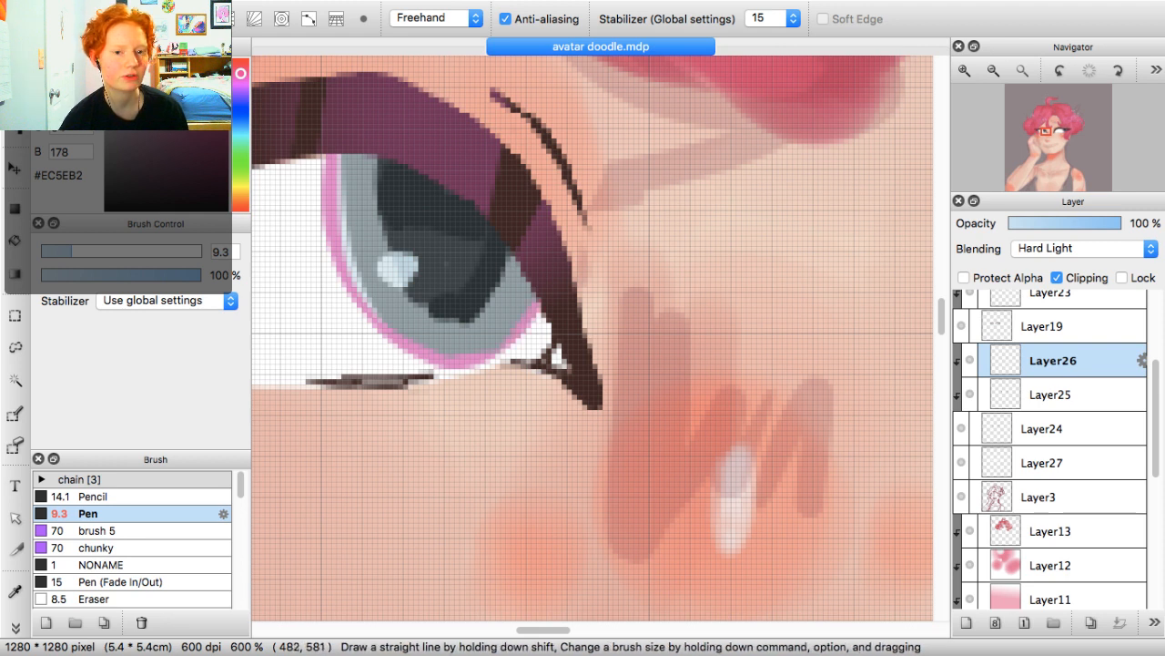
Compare Soft Light on Layer26, return the blending mode to Hard Light and lower the layer's opacity to 53%
click(1057, 140)
drag(1057, 139, 1056, 145)
click(993, 70)
click(993, 70)
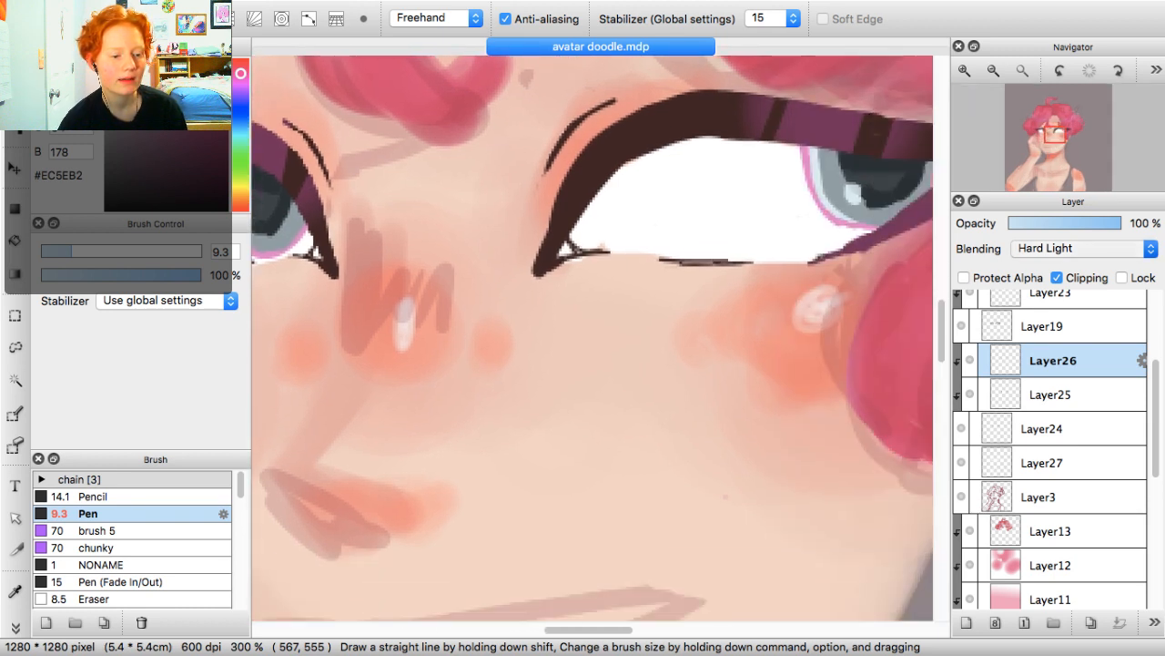
click(1047, 234)
click(1084, 248)
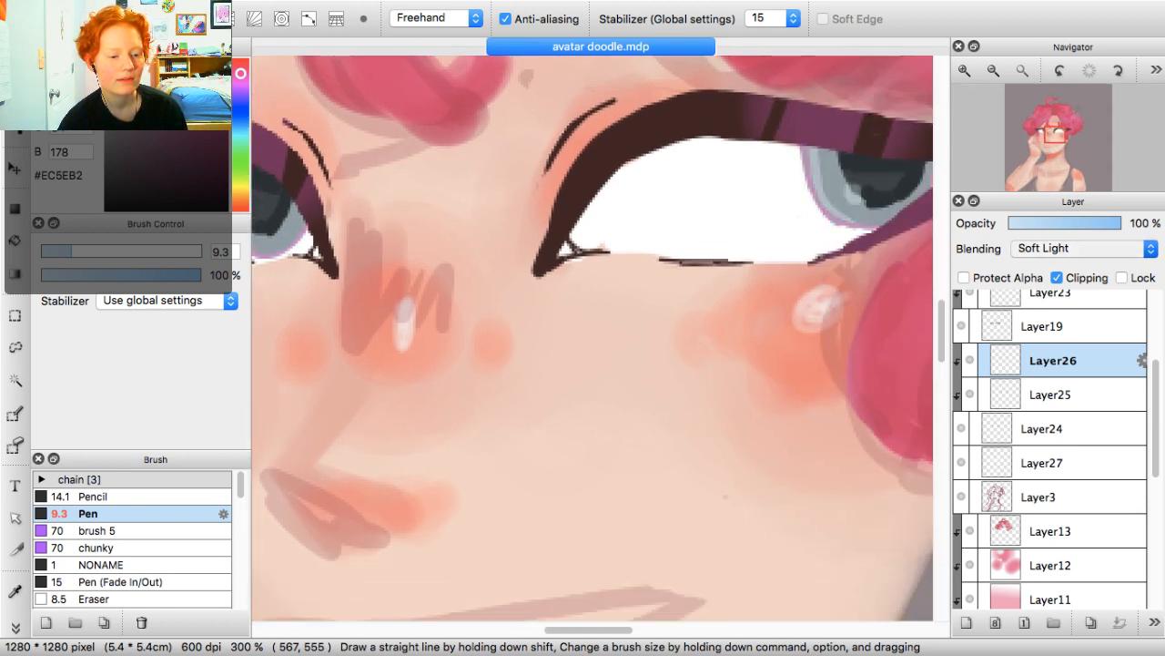
click(1047, 264)
drag(1120, 223, 1076, 223)
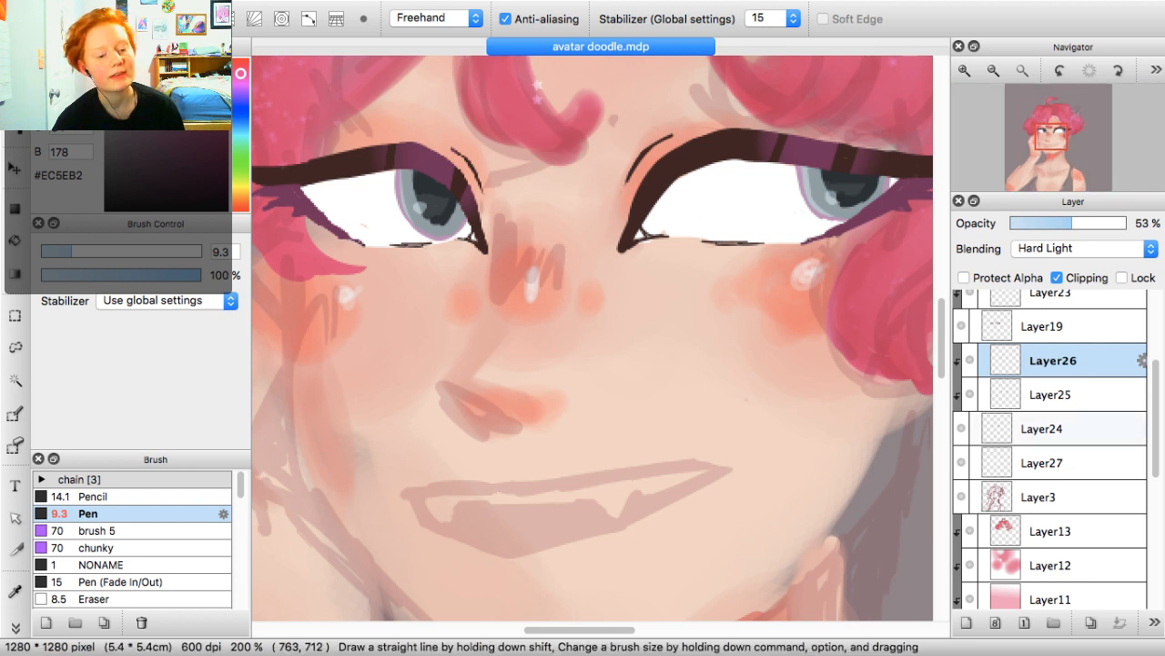
Add a new unclipped layer directly above Layer23
click(1047, 325)
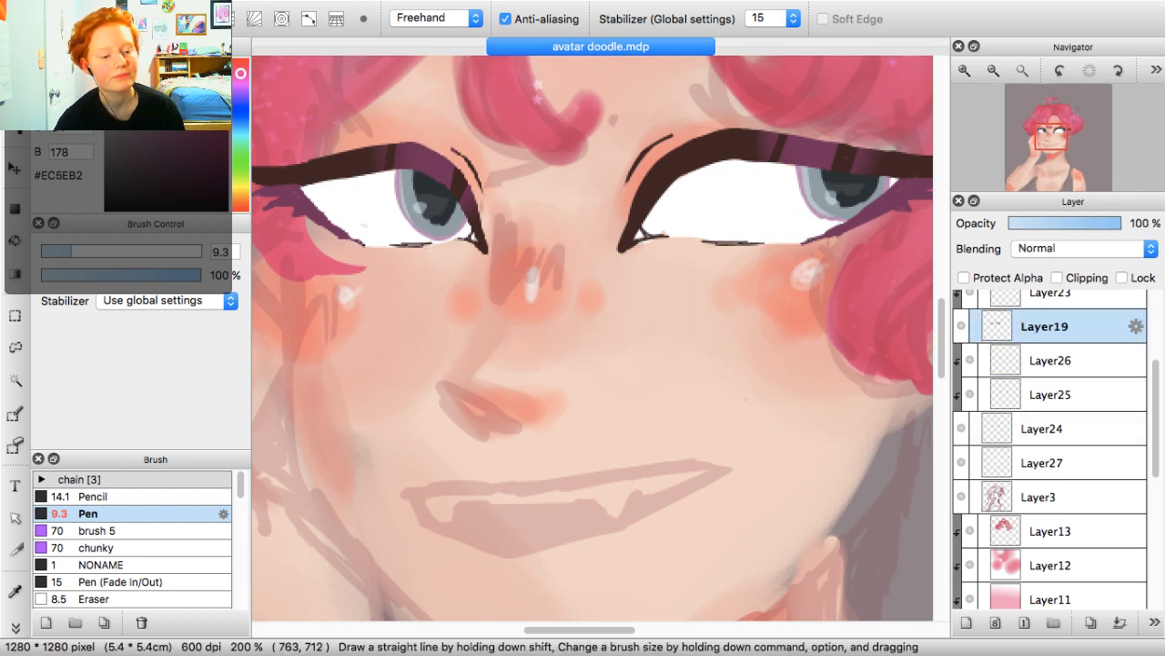
scroll(1047, 327, up, 1)
scroll(1047, 392, up, 3)
click(1051, 392)
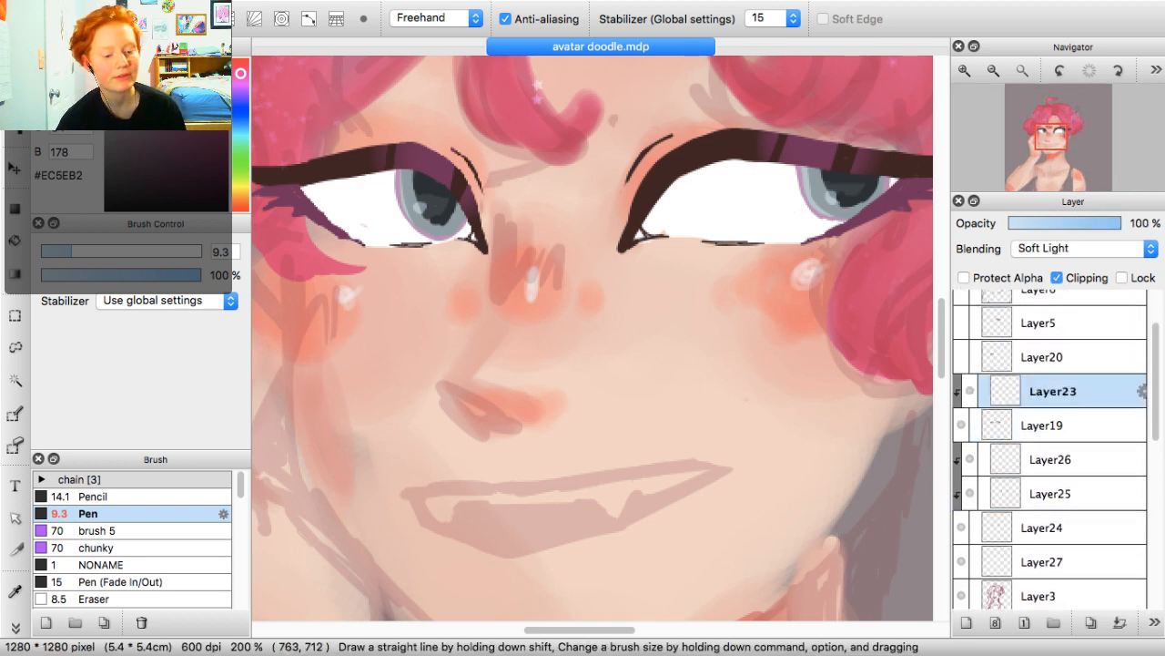
click(967, 622)
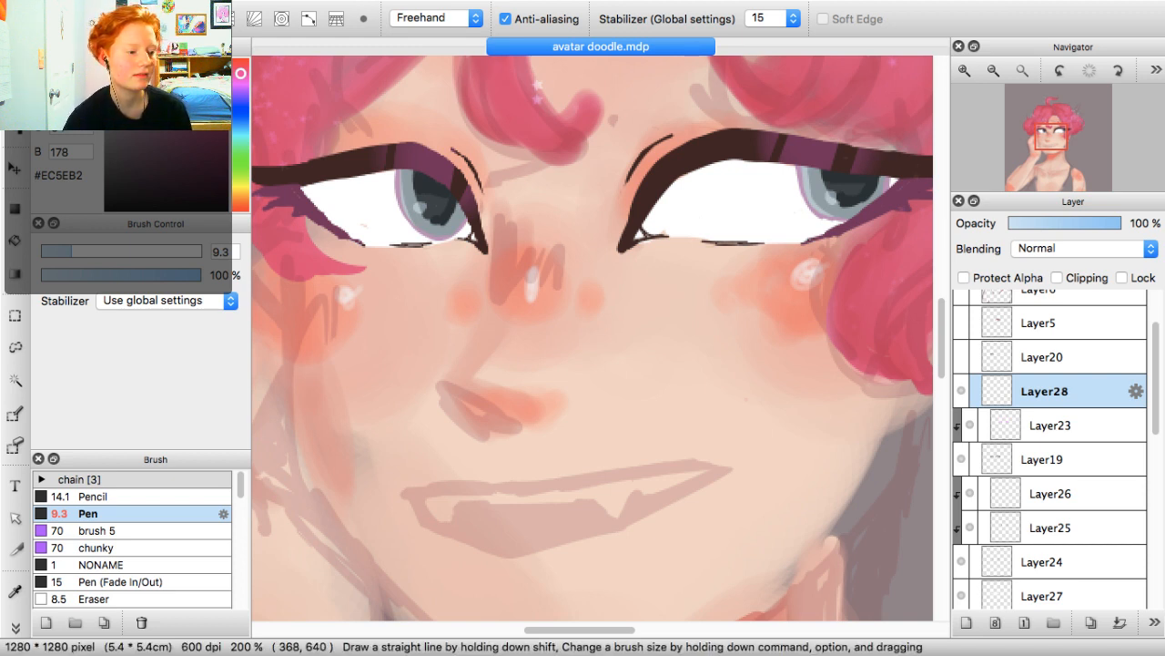
Outline an open grin over the mouth sketch on the new layer in dark red #883838, using the Pen at size 9.3
mouse_move(128, 194)
mouse_down()
mouse_move(179, 207)
mouse_move(188, 193)
mouse_up()
drag(240, 67, 240, 59)
click(191, 185)
drag(191, 185, 177, 131)
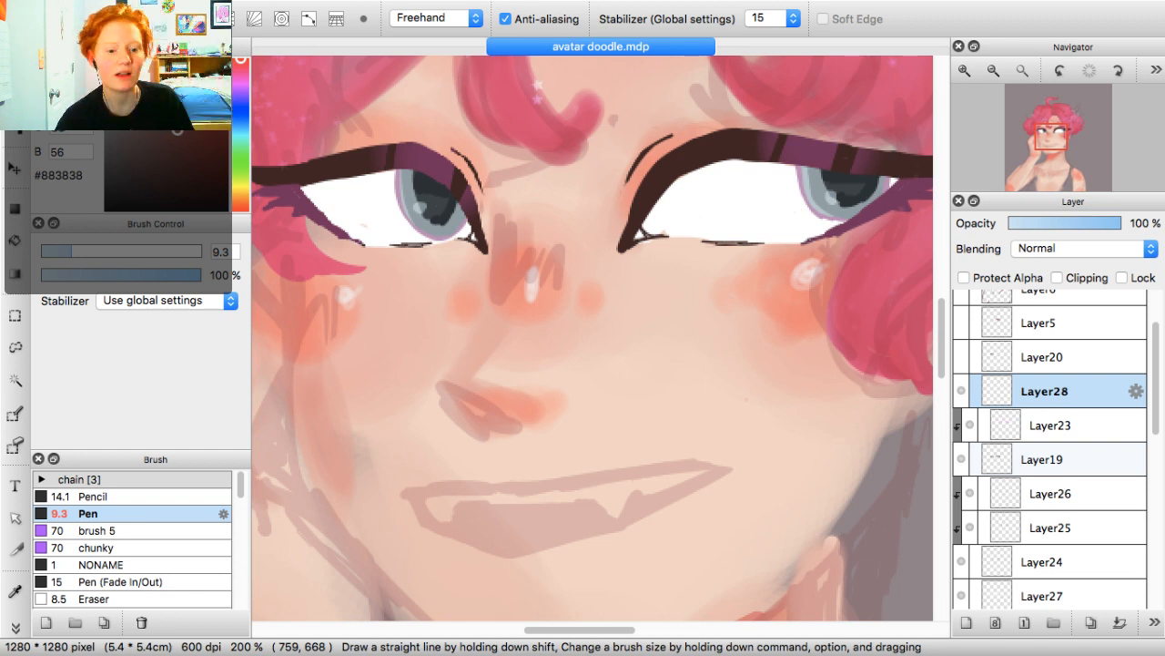
mouse_move(408, 491)
mouse_down()
mouse_move(448, 490)
mouse_move(386, 475)
mouse_up()
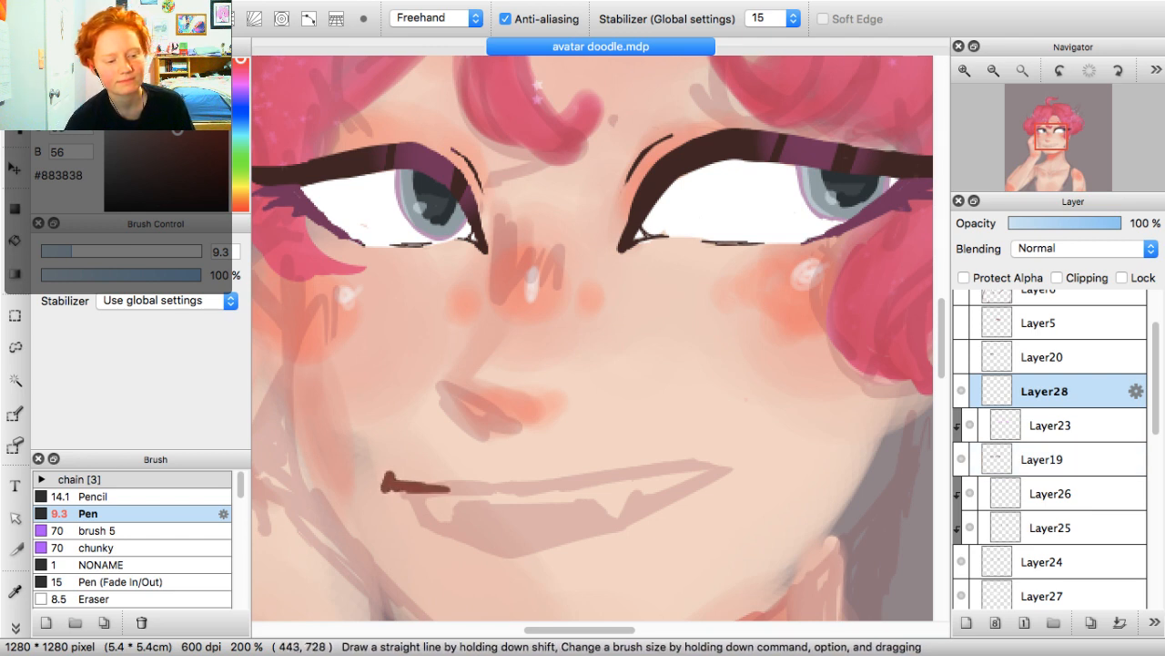
mouse_move(446, 488)
mouse_down()
mouse_move(701, 429)
mouse_move(648, 506)
mouse_up()
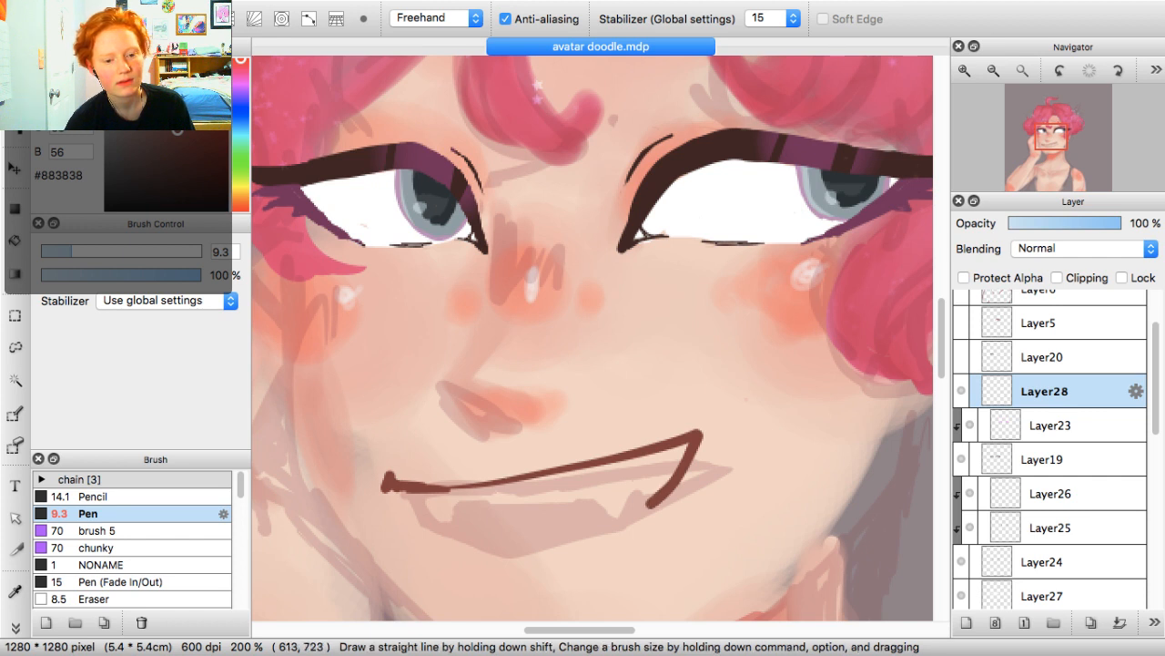
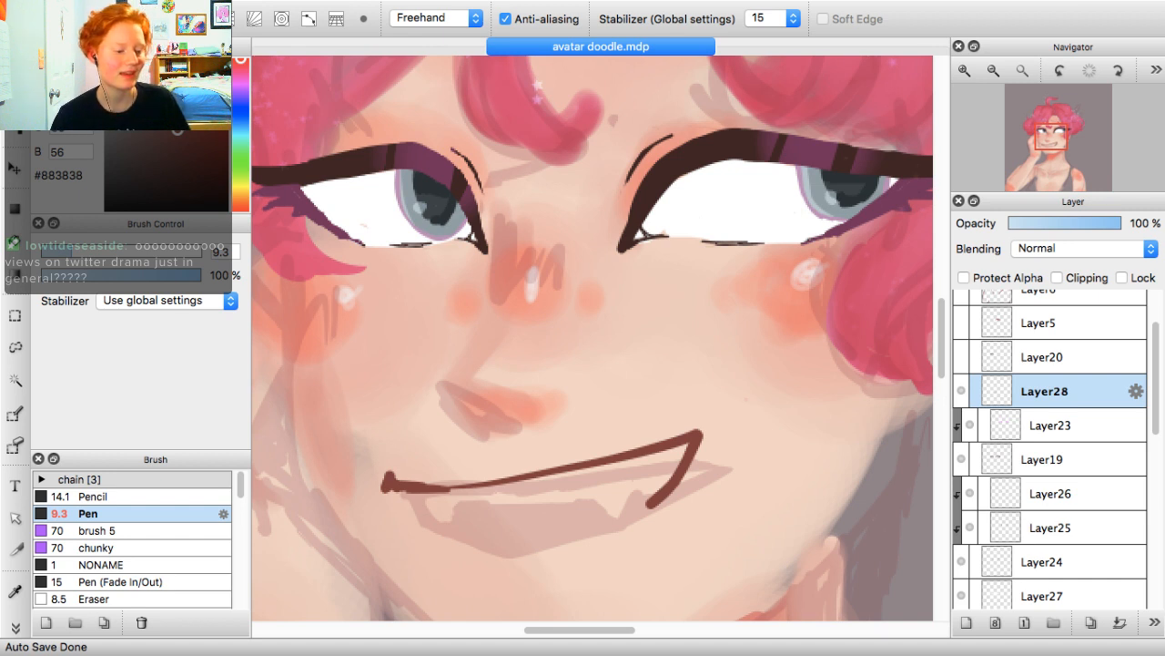
drag(401, 490, 422, 522)
drag(513, 554, 653, 504)
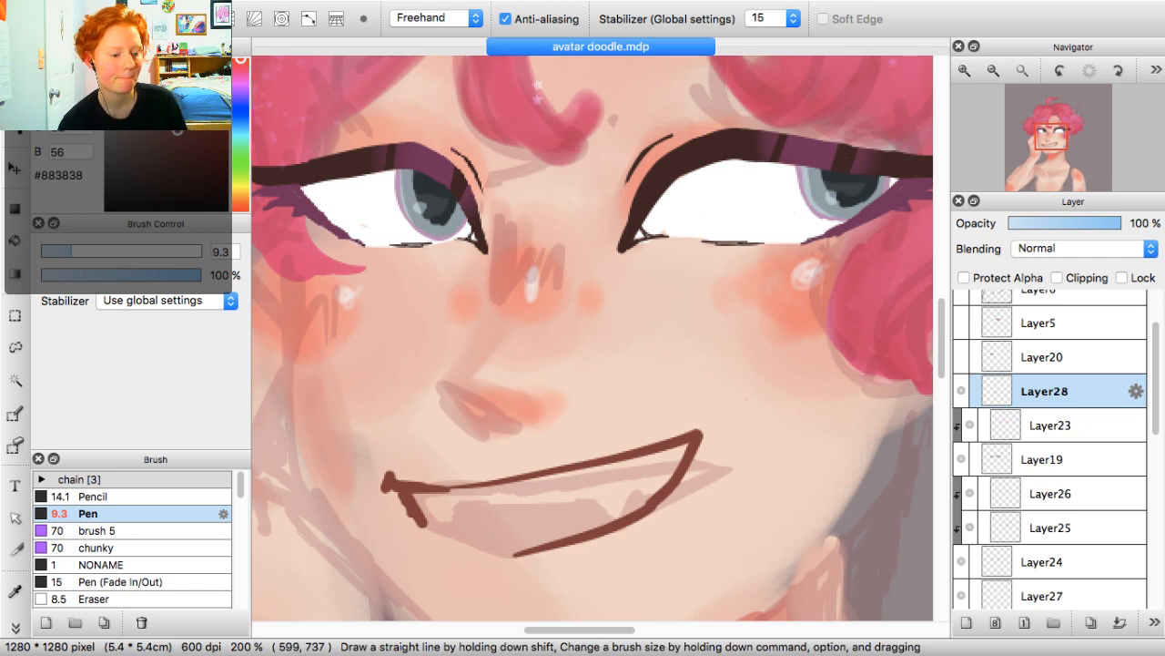
mouse_move(398, 499)
mouse_down()
mouse_move(448, 535)
mouse_move(516, 555)
mouse_move(419, 526)
mouse_move(490, 557)
mouse_up()
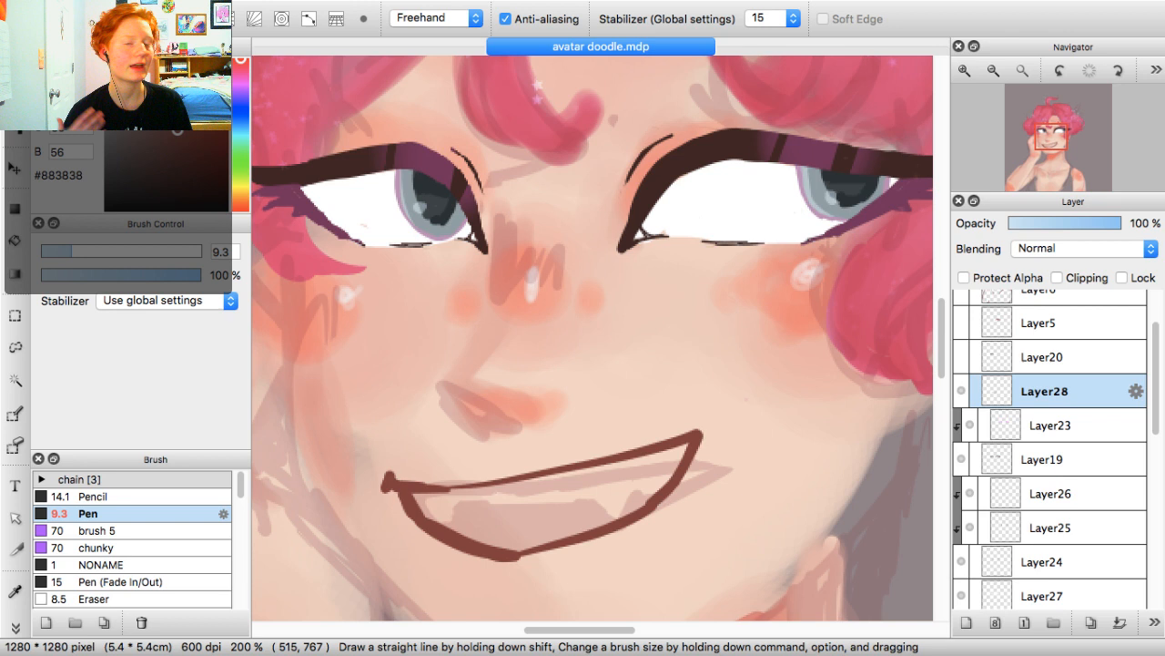
mouse_move(535, 554)
mouse_down()
mouse_move(517, 559)
mouse_move(590, 542)
mouse_move(660, 504)
mouse_up()
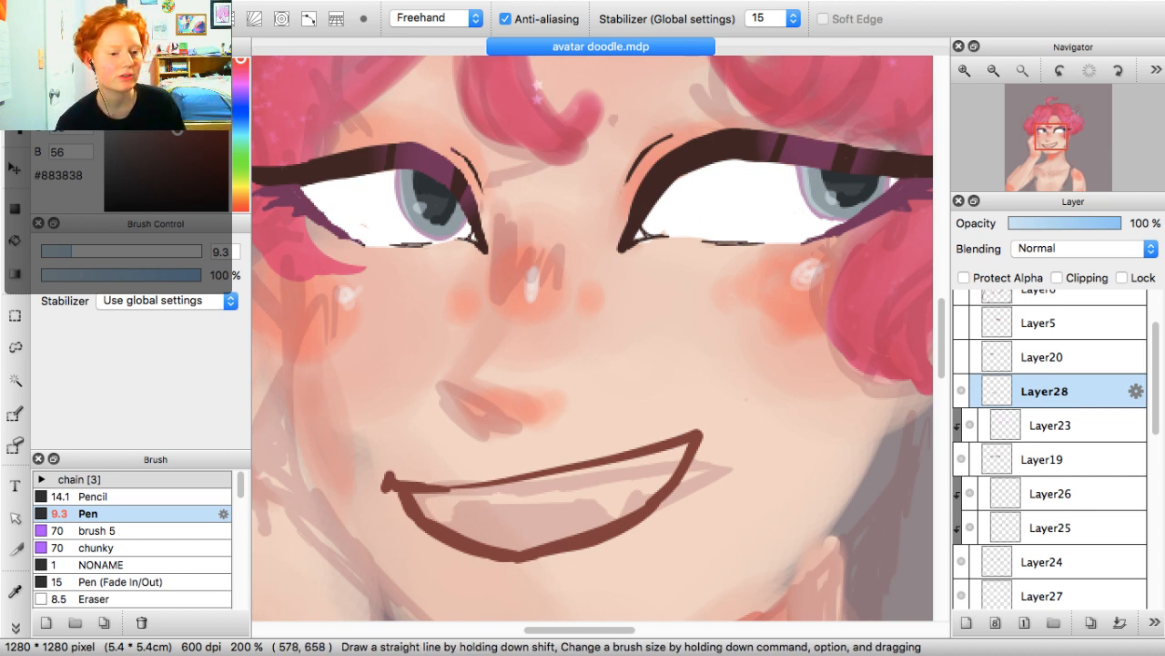
click(1053, 154)
drag(1054, 154, 1049, 151)
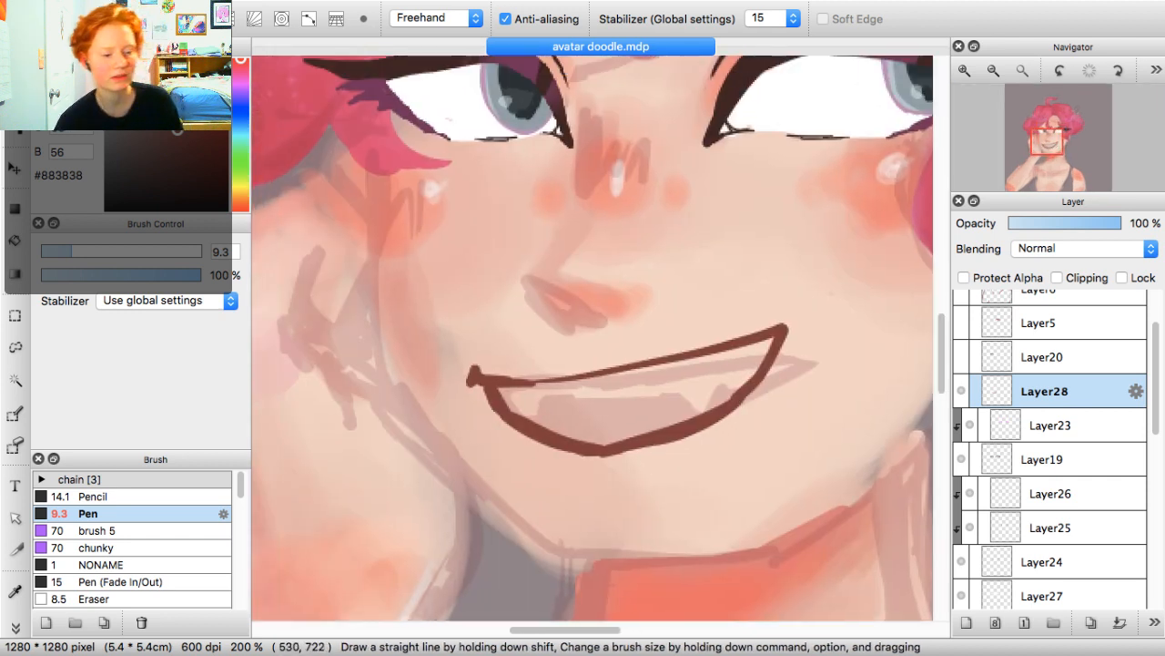
key(super+t)
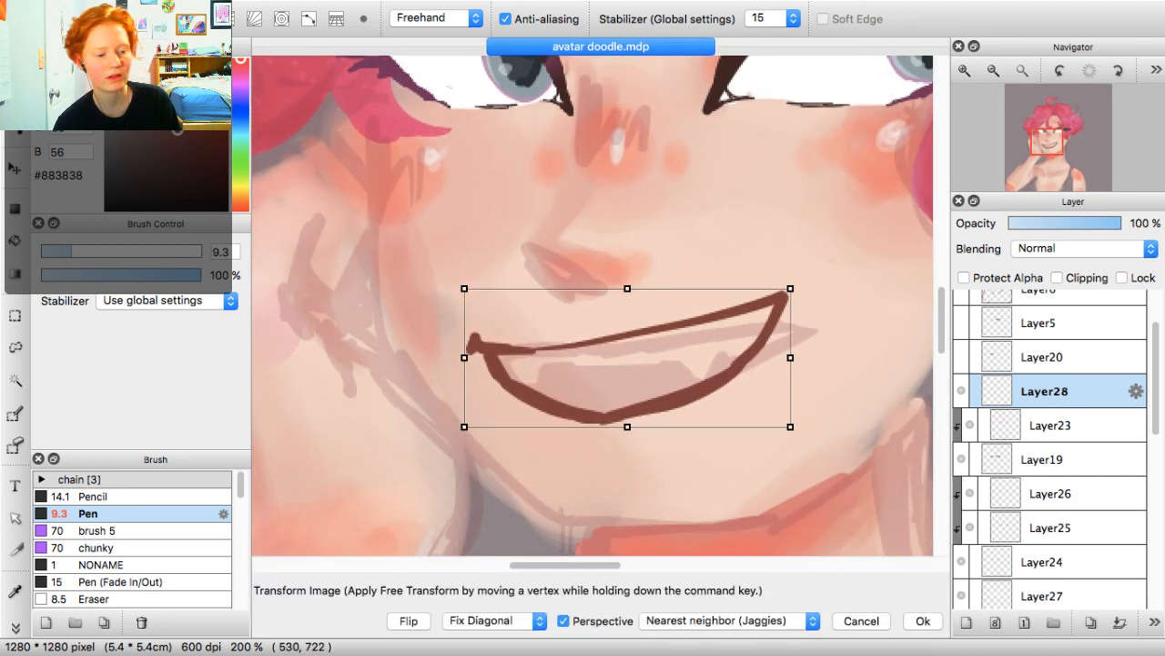
drag(820, 300, 824, 323)
click(861, 620)
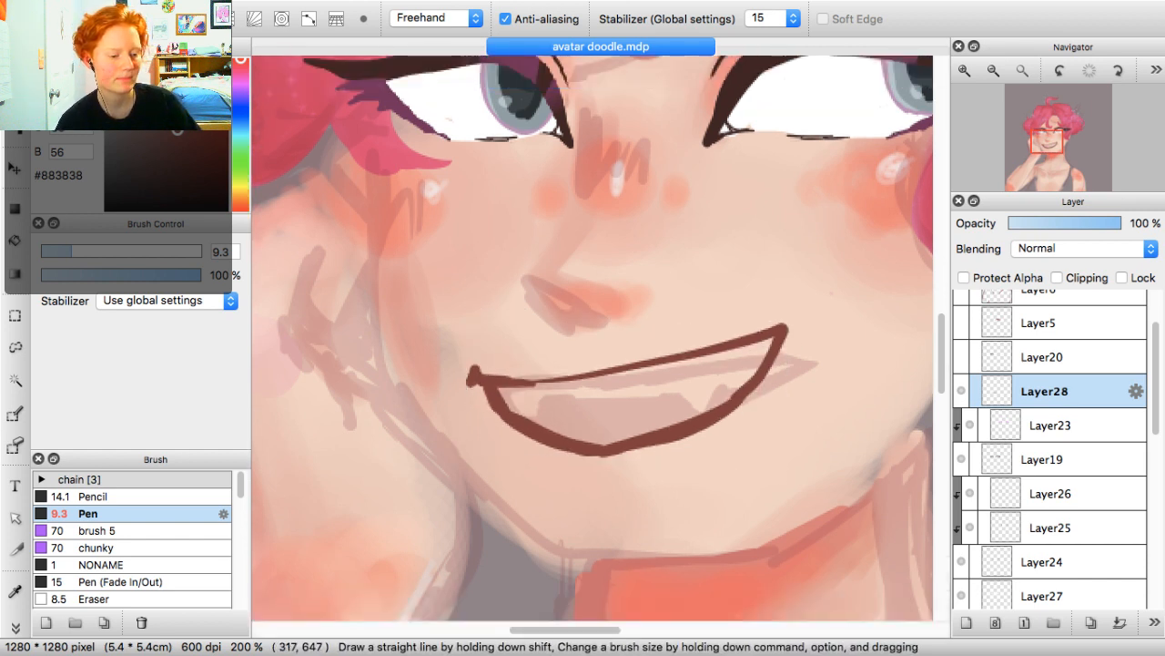
Undo the grin outline back to the short stroke at the left-hand corner of the mouth
key(super+z)
key(super+z)
key(super+z)
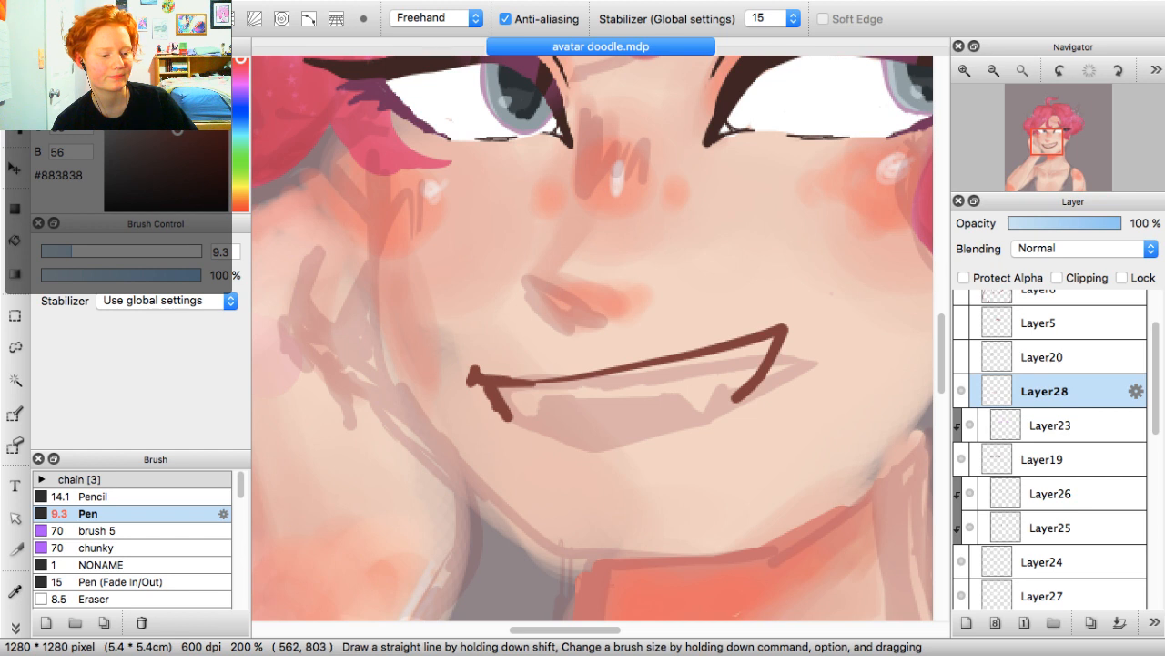
key(super+z)
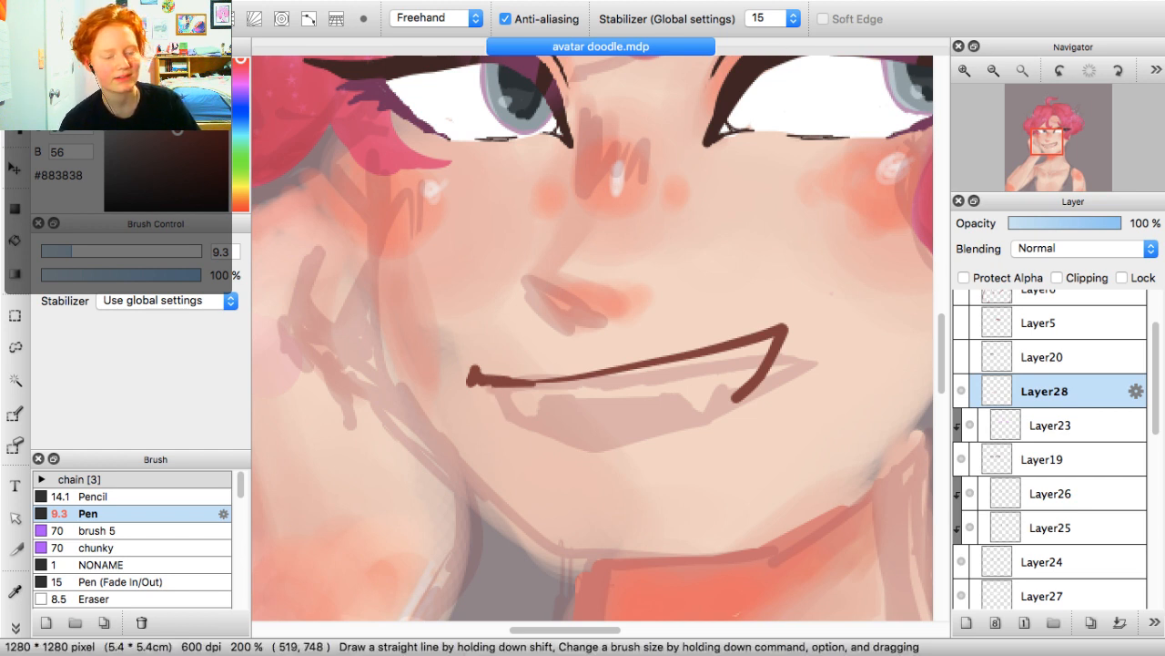
key(super+z)
key(super+z)
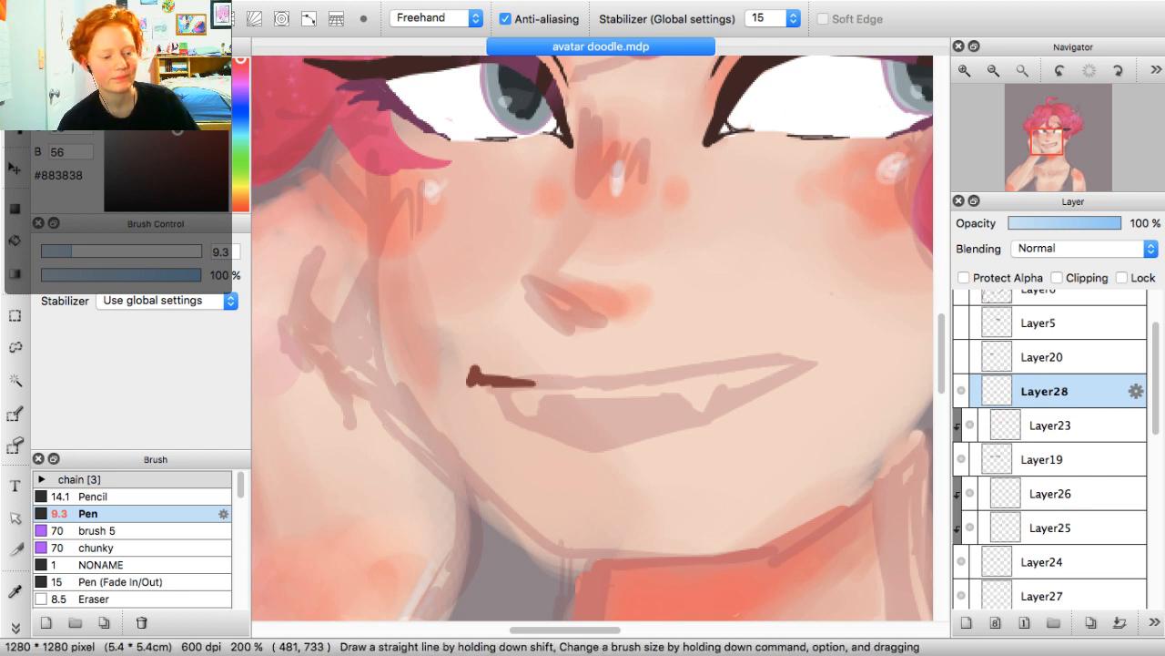
Draw a wavy, thickened dark red lip line across the mouth sketch, from the left-hand corner to the right-hand one
drag(533, 383, 584, 371)
mouse_move(763, 379)
mouse_down()
mouse_move(810, 369)
mouse_move(806, 386)
mouse_move(789, 373)
mouse_up()
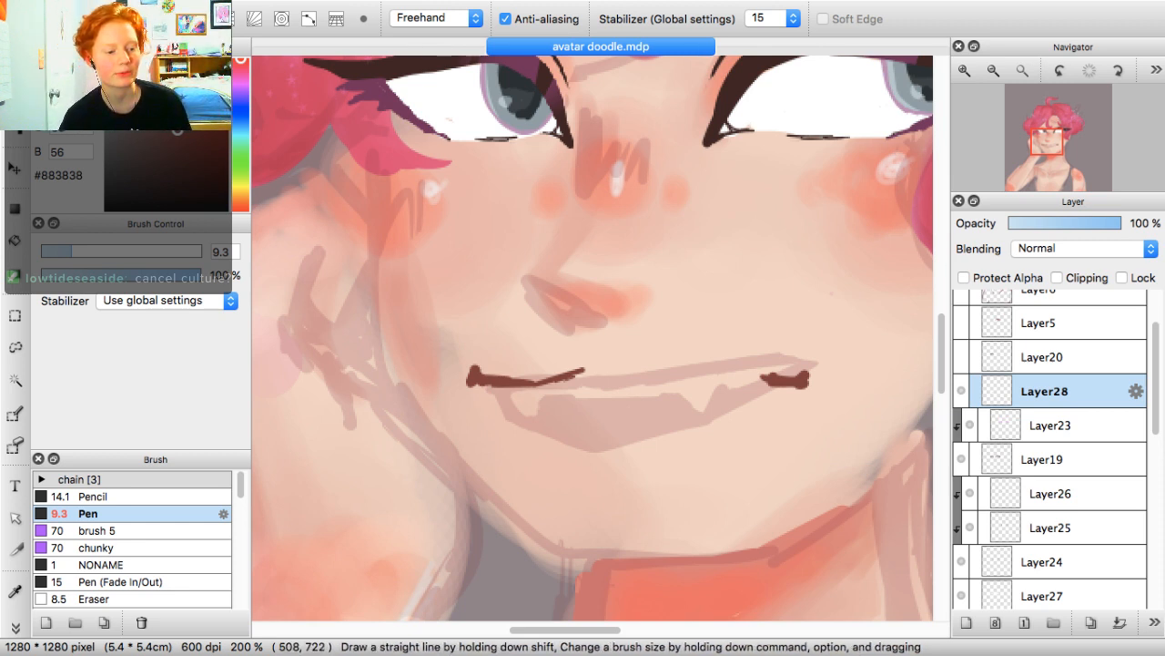
mouse_move(583, 370)
mouse_down()
mouse_move(559, 374)
mouse_move(605, 373)
mouse_up()
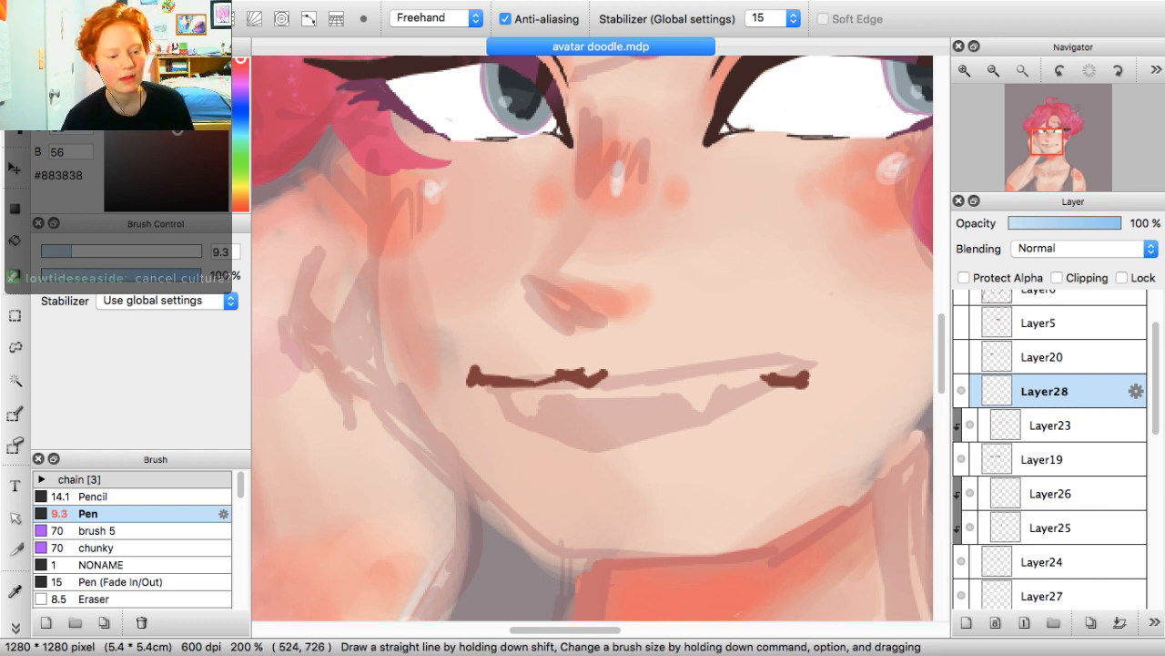
drag(604, 373, 744, 395)
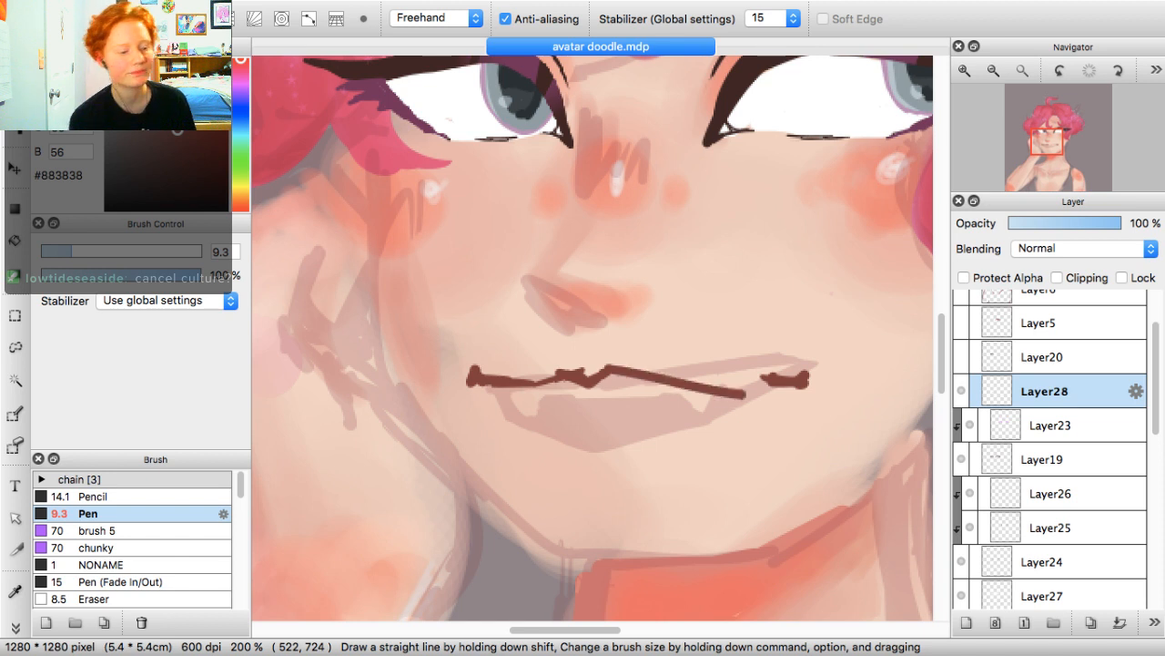
key(super+z)
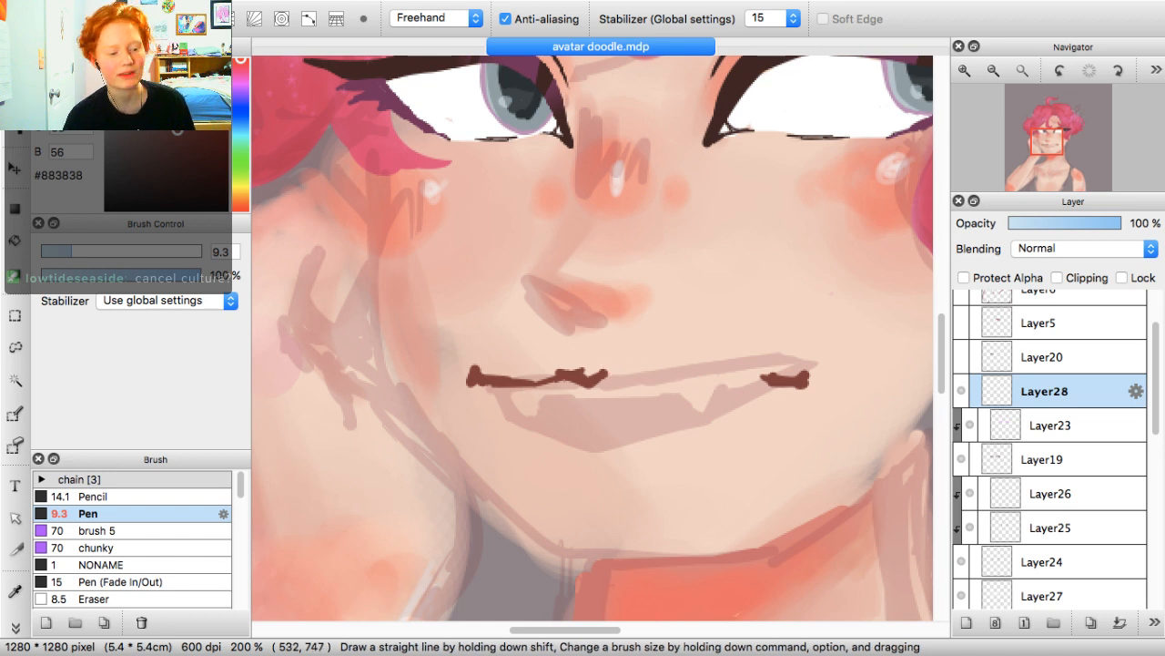
shift+click(805, 380)
mouse_move(556, 371)
mouse_down()
mouse_move(526, 380)
mouse_move(583, 363)
mouse_move(597, 374)
mouse_move(685, 366)
mouse_up()
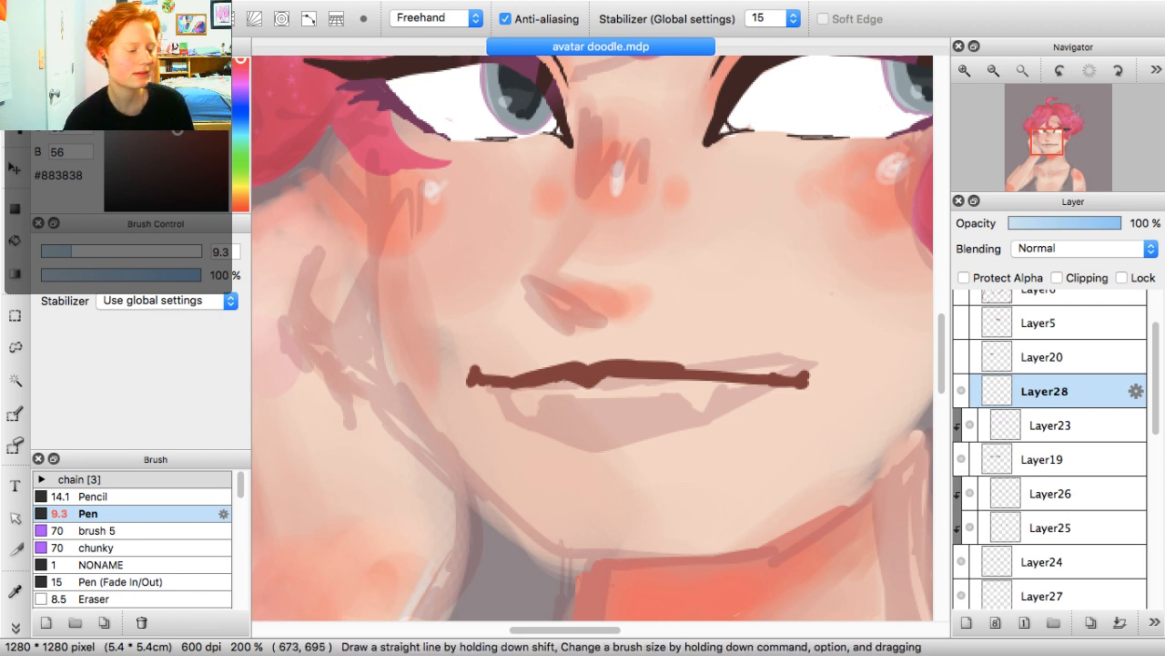
Erase the right-hand end of the lip line with the eraser at size 24, and redraw it shorter with the Pen
key(e)
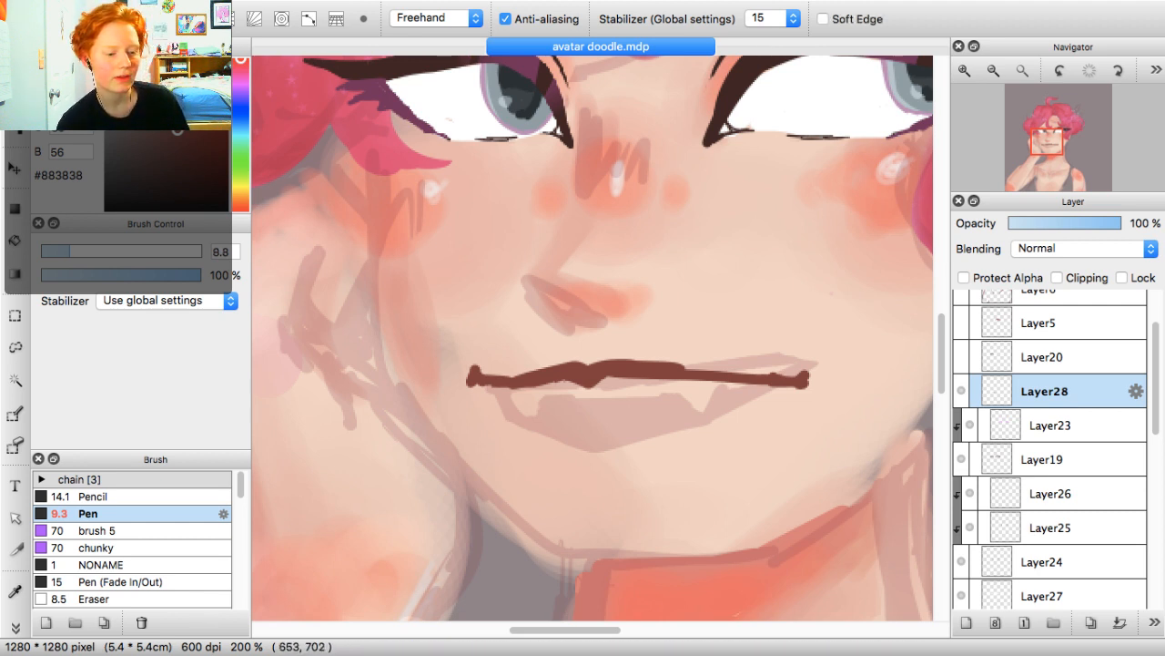
drag(810, 383, 792, 381)
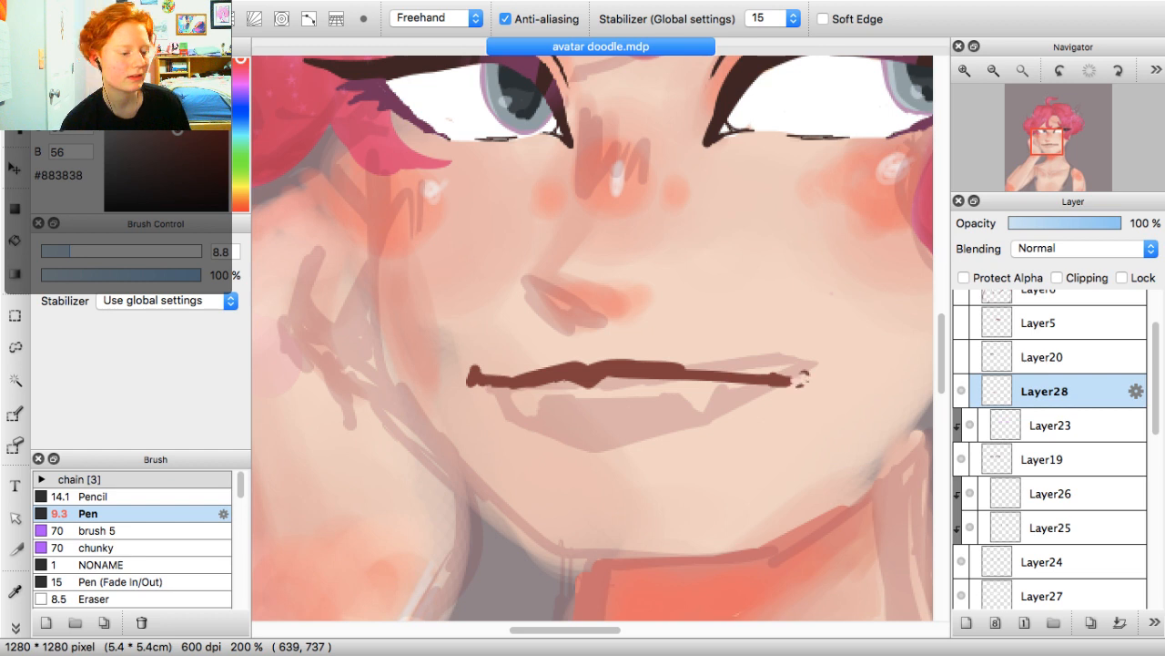
key(bracketright)
mouse_move(803, 384)
mouse_down()
mouse_move(807, 372)
mouse_move(675, 374)
mouse_up()
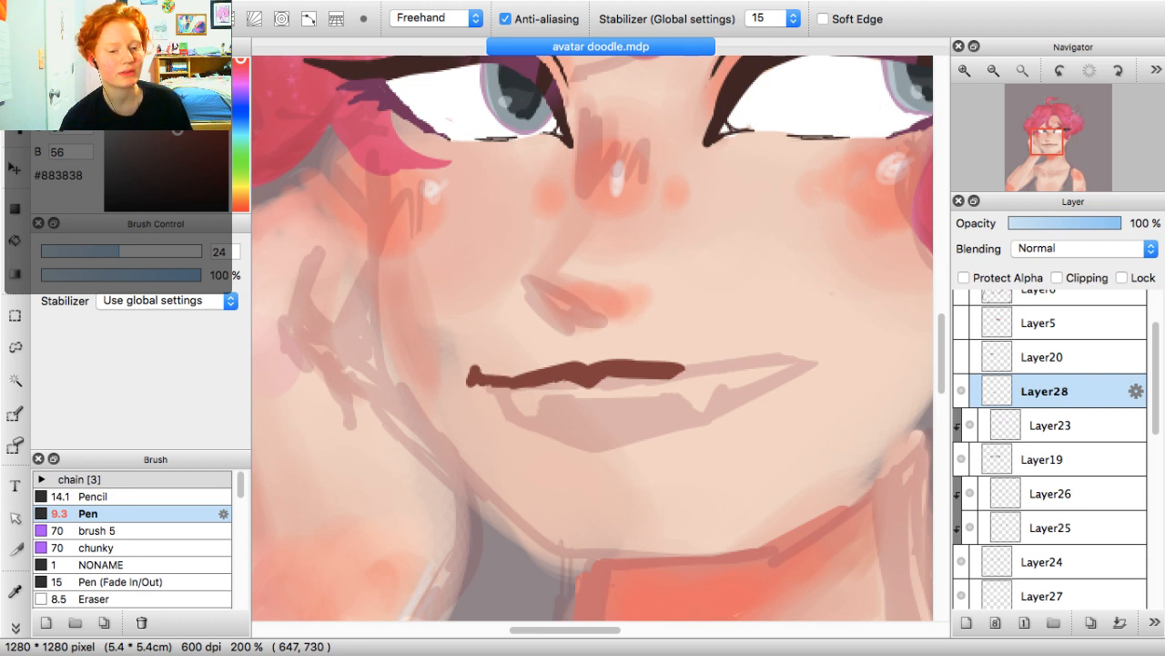
key(b)
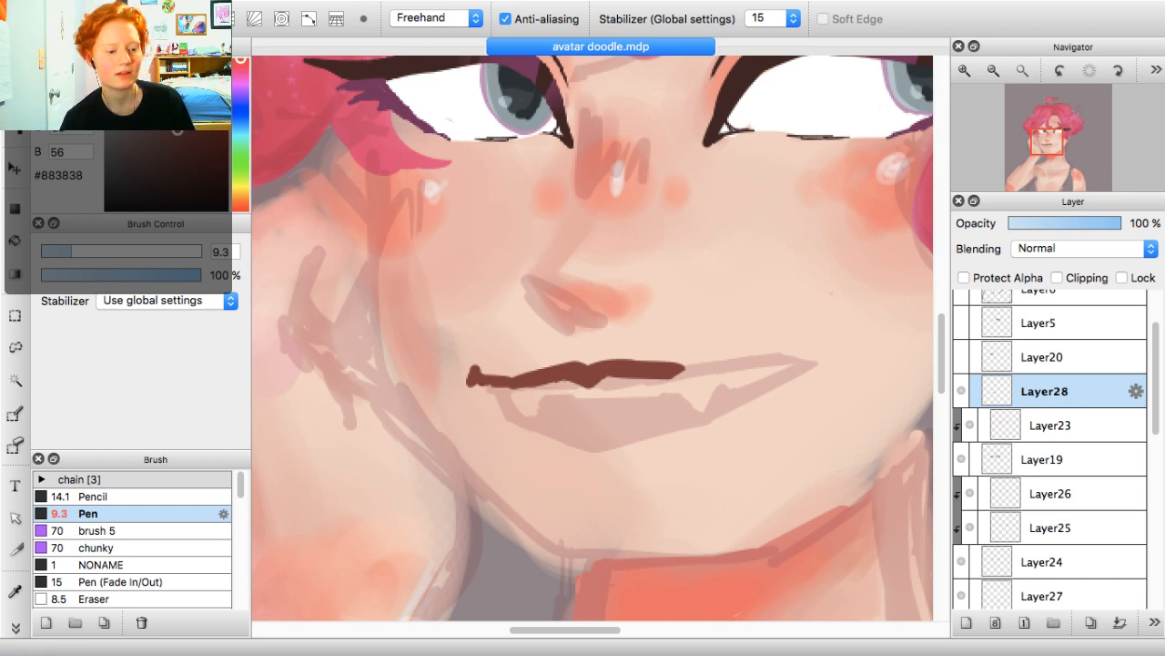
drag(683, 369, 761, 366)
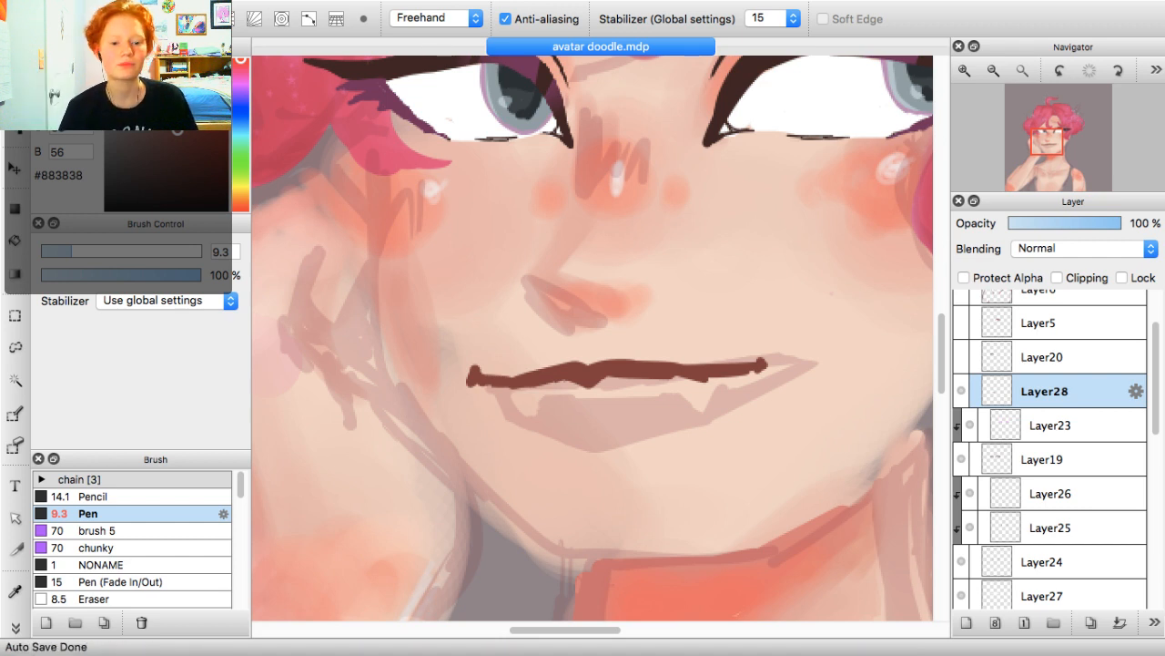
Try to draw the right-hand fang and mouth corner with the Pen at size 9.3
mouse_move(755, 371)
mouse_down()
mouse_move(670, 425)
mouse_move(689, 414)
mouse_move(710, 424)
mouse_move(779, 362)
mouse_move(769, 378)
mouse_up()
key(super+z)
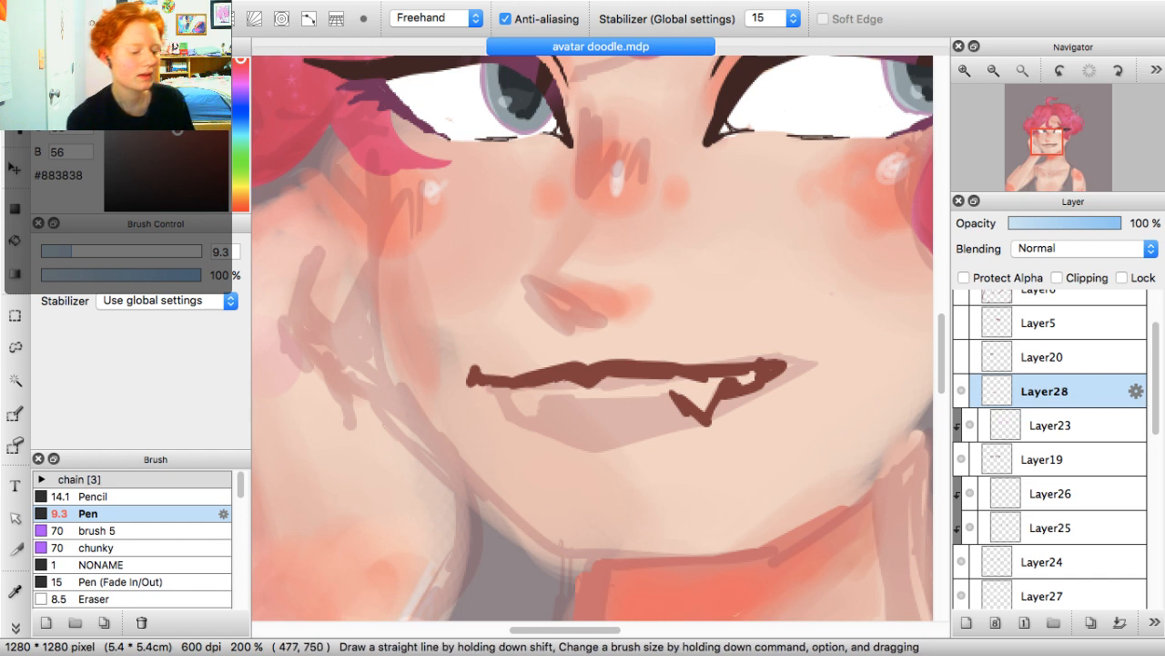
key(super+z)
key(super+z)
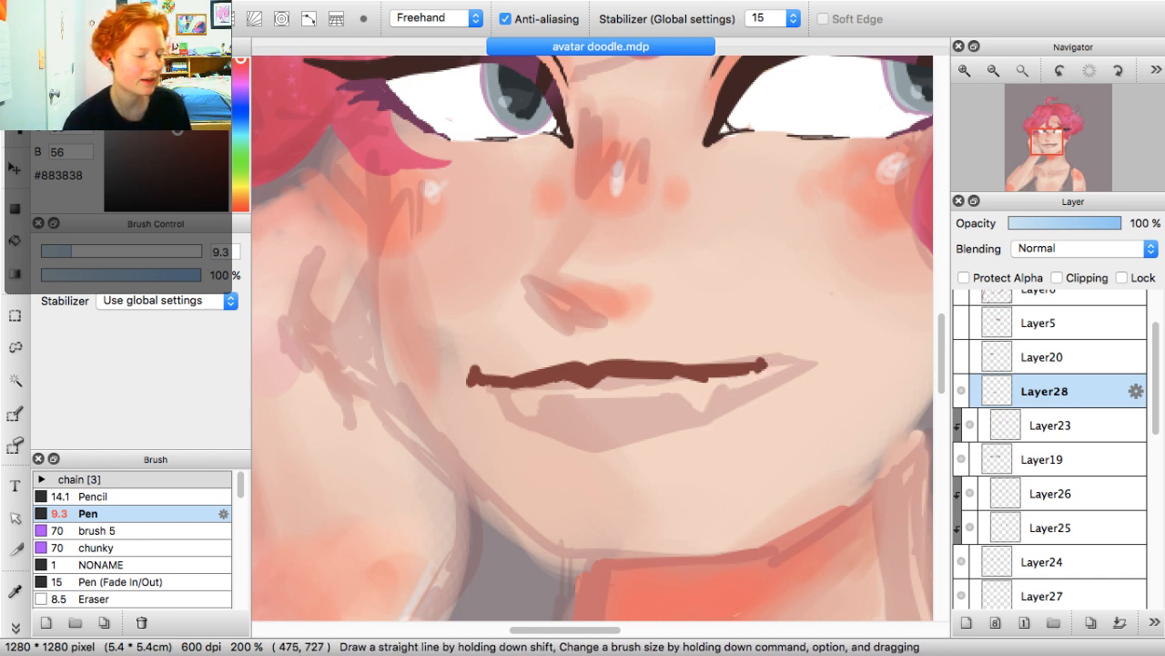
Outline a fang on each side below the lip line with the Pen at size 3, joining the right-hand one to the mouth corner
drag(57, 252, 50, 251)
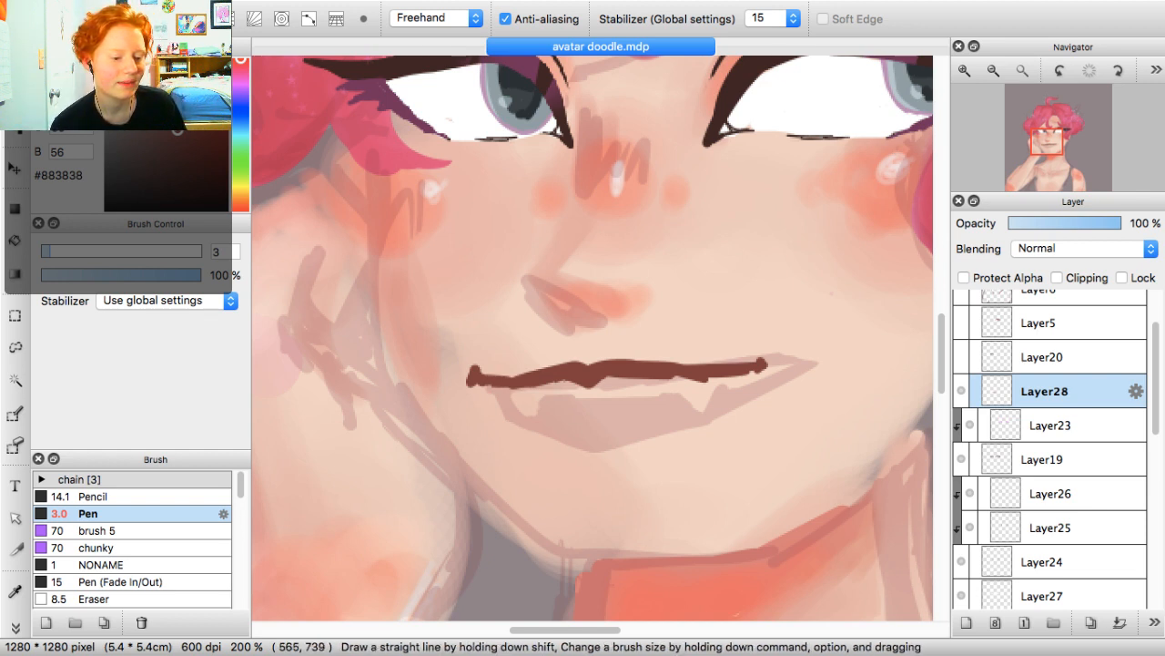
mouse_move(683, 395)
mouse_down()
mouse_move(698, 406)
mouse_move(710, 382)
mouse_move(699, 404)
mouse_up()
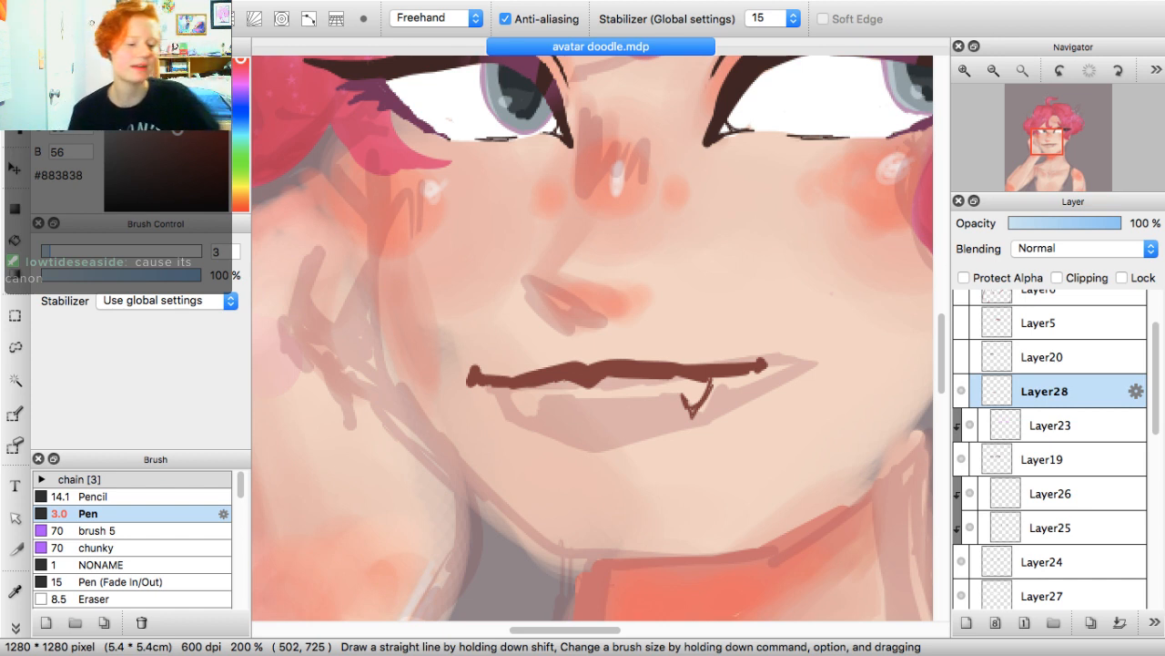
key(super+z)
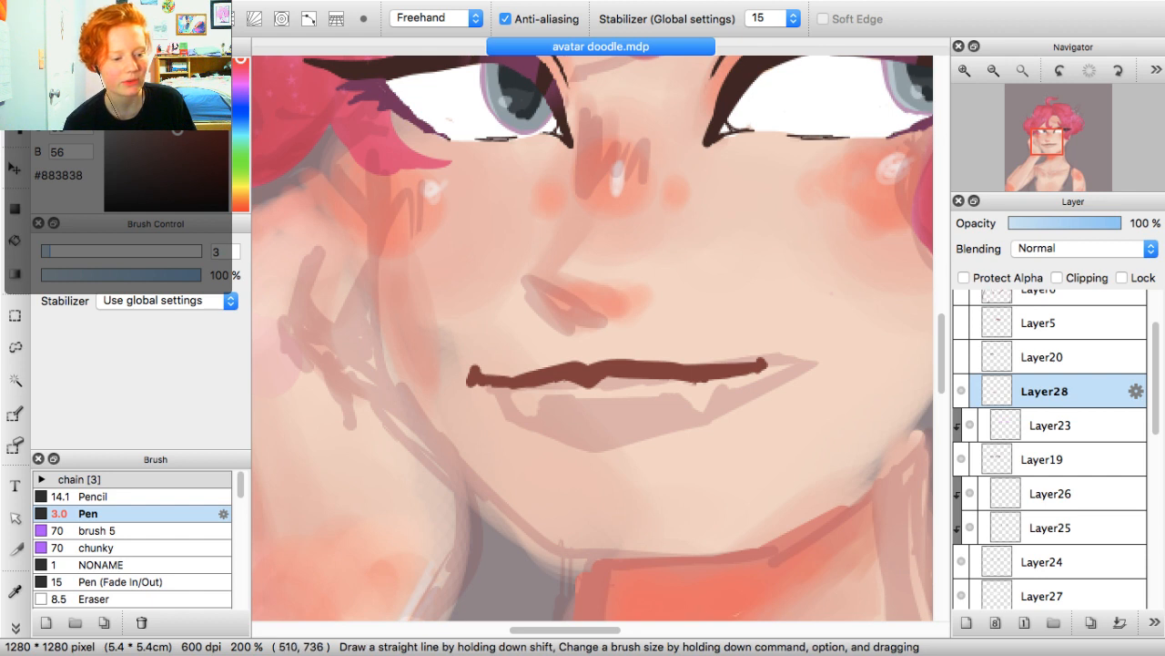
mouse_move(511, 392)
mouse_down()
mouse_move(528, 417)
mouse_move(544, 398)
mouse_up()
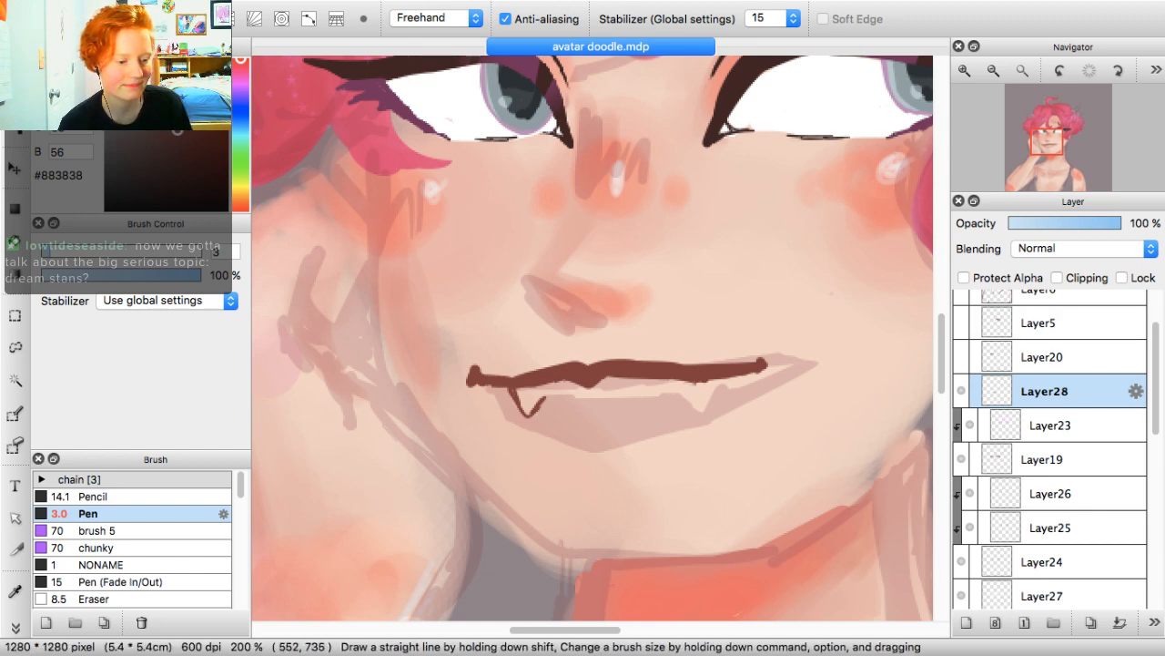
mouse_move(654, 397)
mouse_down()
mouse_move(672, 406)
mouse_move(680, 396)
mouse_move(670, 413)
mouse_move(745, 378)
mouse_up()
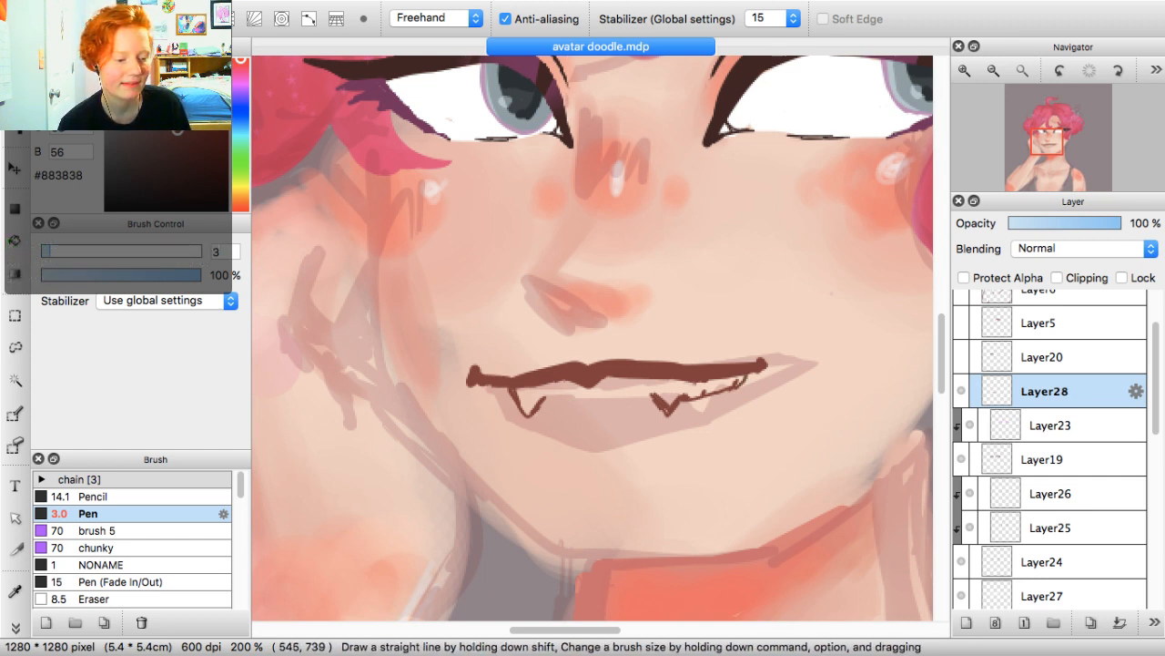
Try to draw the edge of the front teeth between the two fangs
mouse_move(648, 386)
mouse_down()
mouse_move(654, 399)
mouse_move(595, 403)
mouse_up()
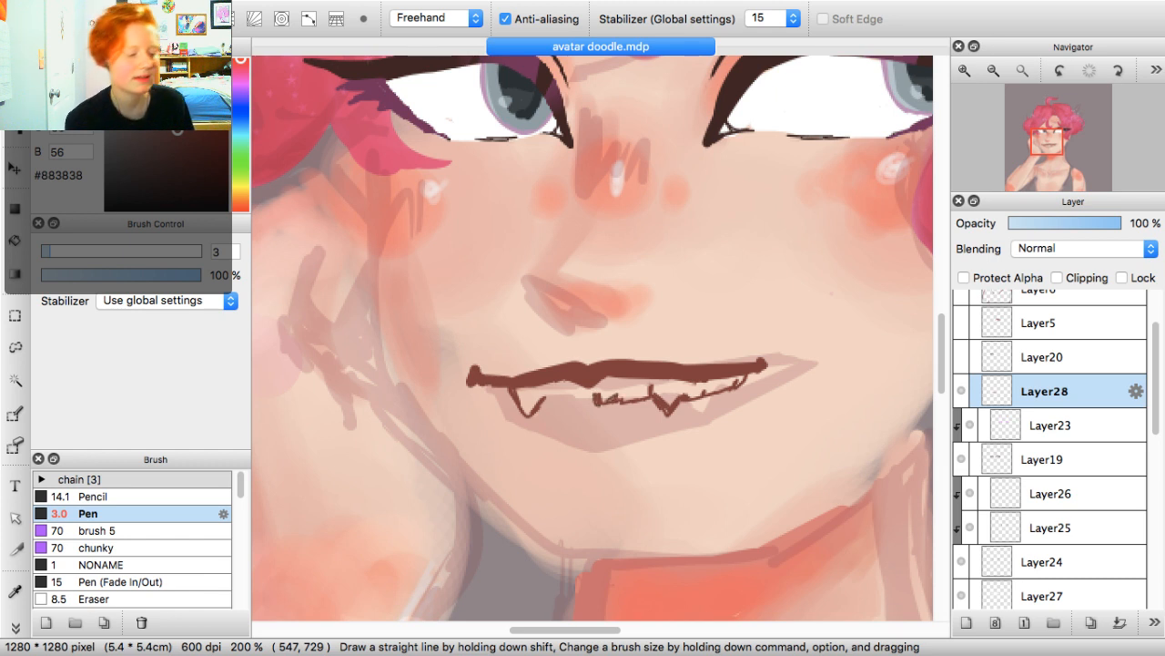
key(super+z)
key(super+z)
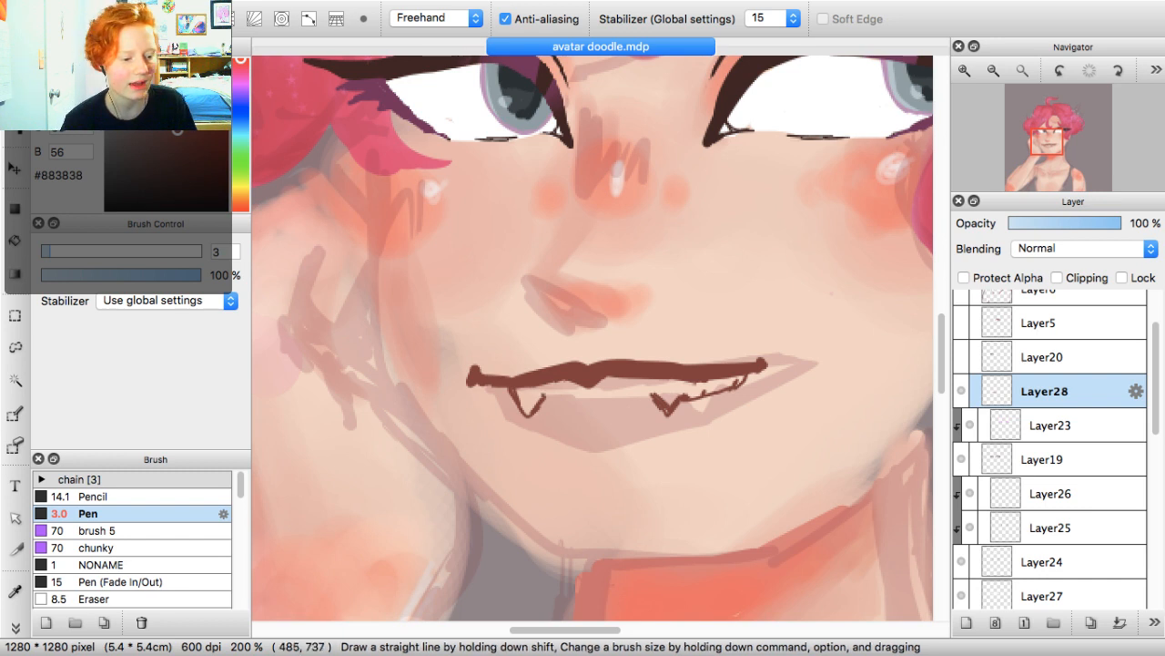
mouse_move(561, 393)
mouse_down()
mouse_move(615, 401)
mouse_move(619, 384)
mouse_move(615, 397)
mouse_up()
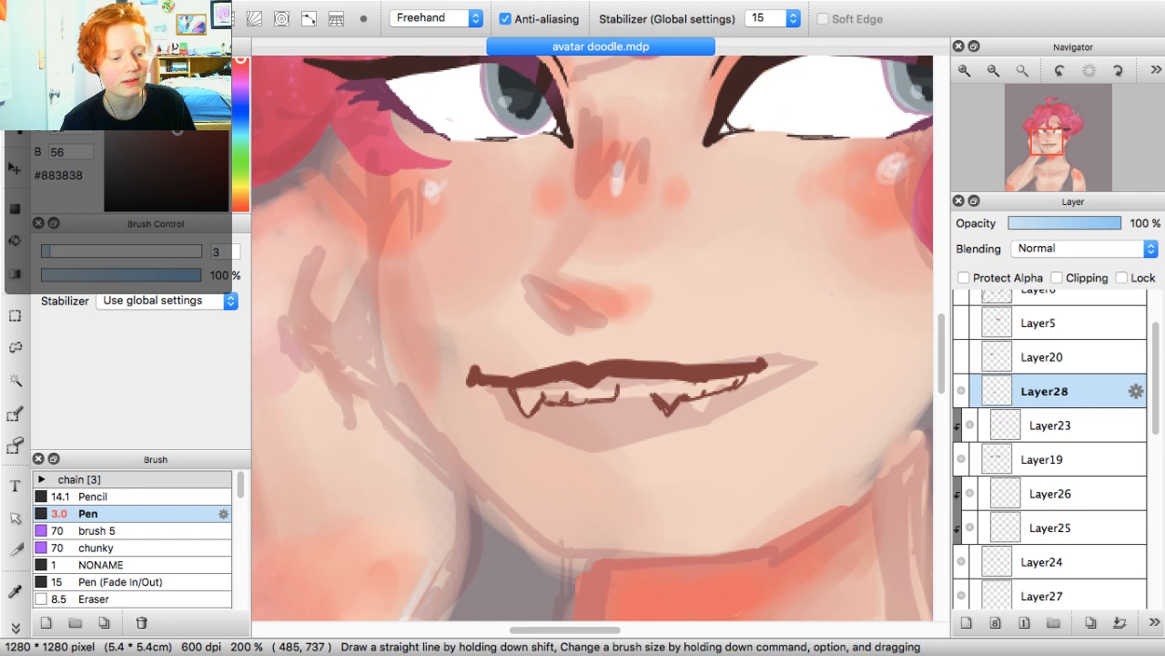
key(super+z)
key(super+z)
key(super+z)
key(super+z)
key(super+z)
key(super+z)
key(super+z)
key(super+z)
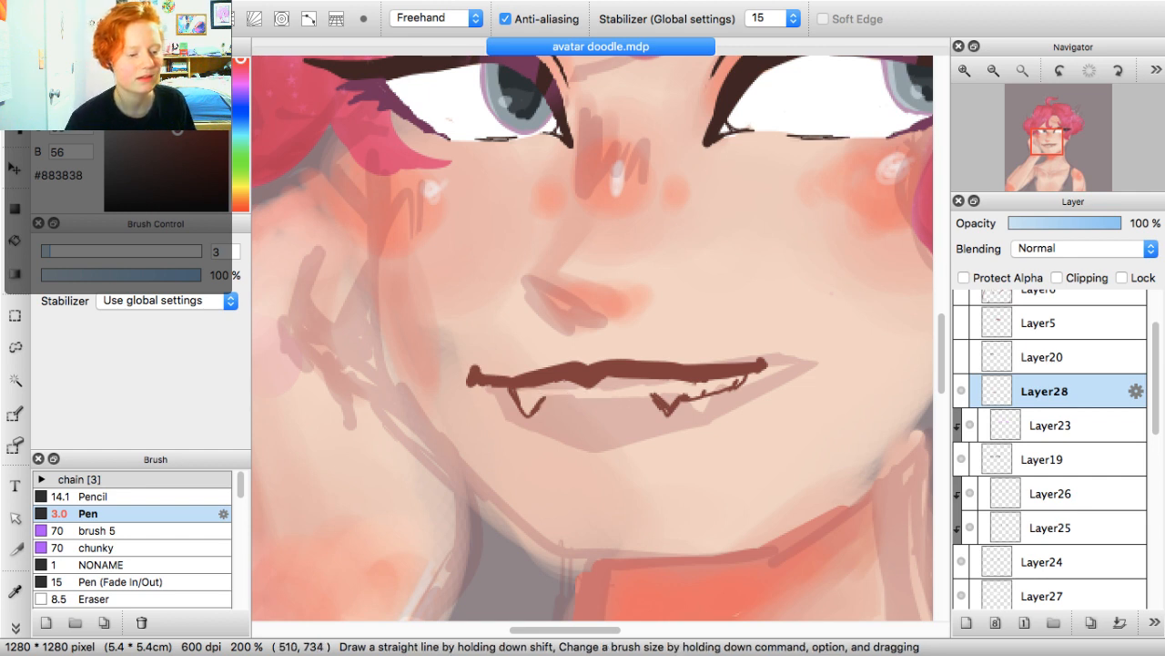
Try to draw a lower mouth line down from the right-hand corner of the mouth
mouse_move(651, 393)
mouse_down()
mouse_move(748, 375)
mouse_move(727, 413)
mouse_up()
drag(756, 374, 748, 391)
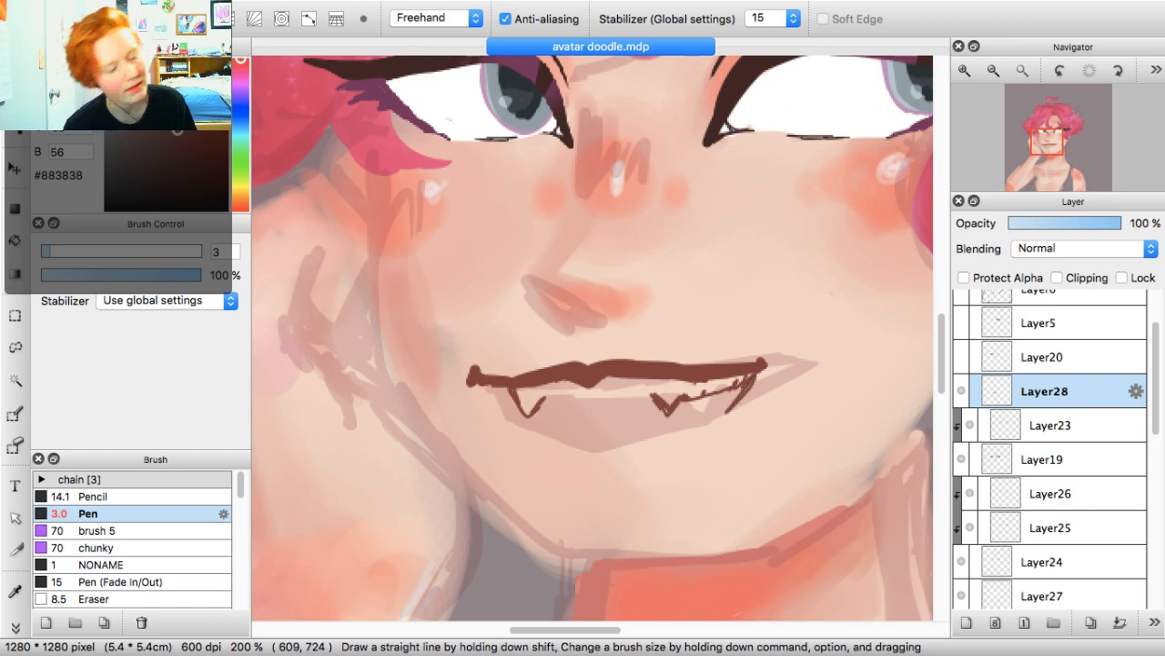
key(super+z)
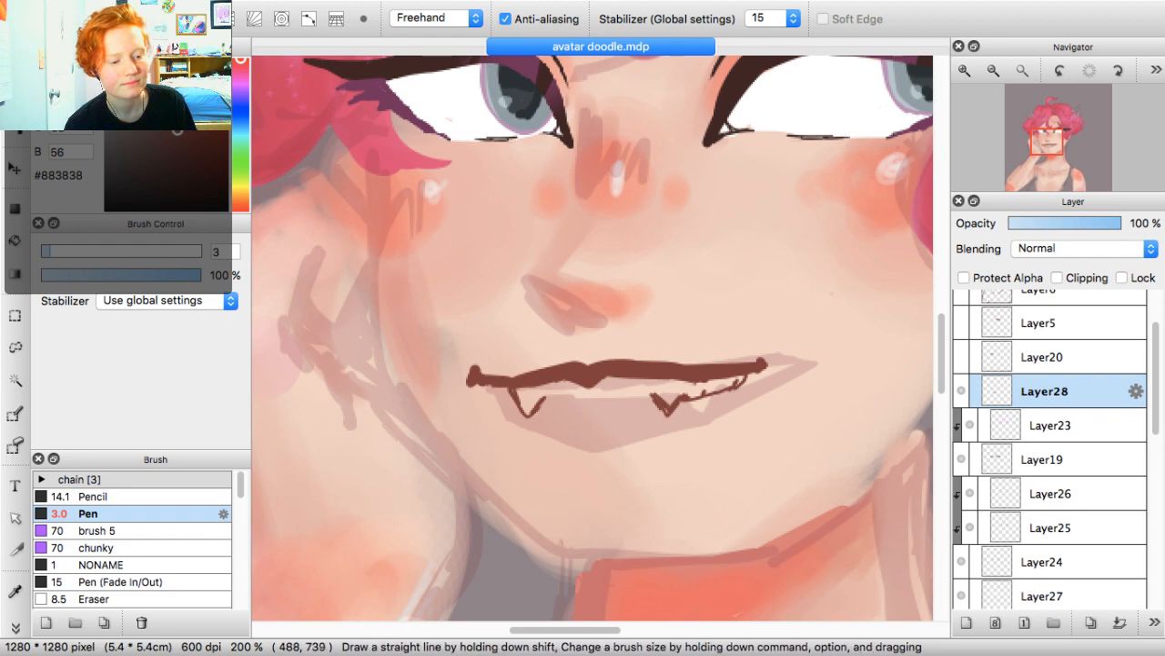
Review the mouth on the whole portrait and hide Layer28
click(993, 70)
click(994, 70)
click(993, 70)
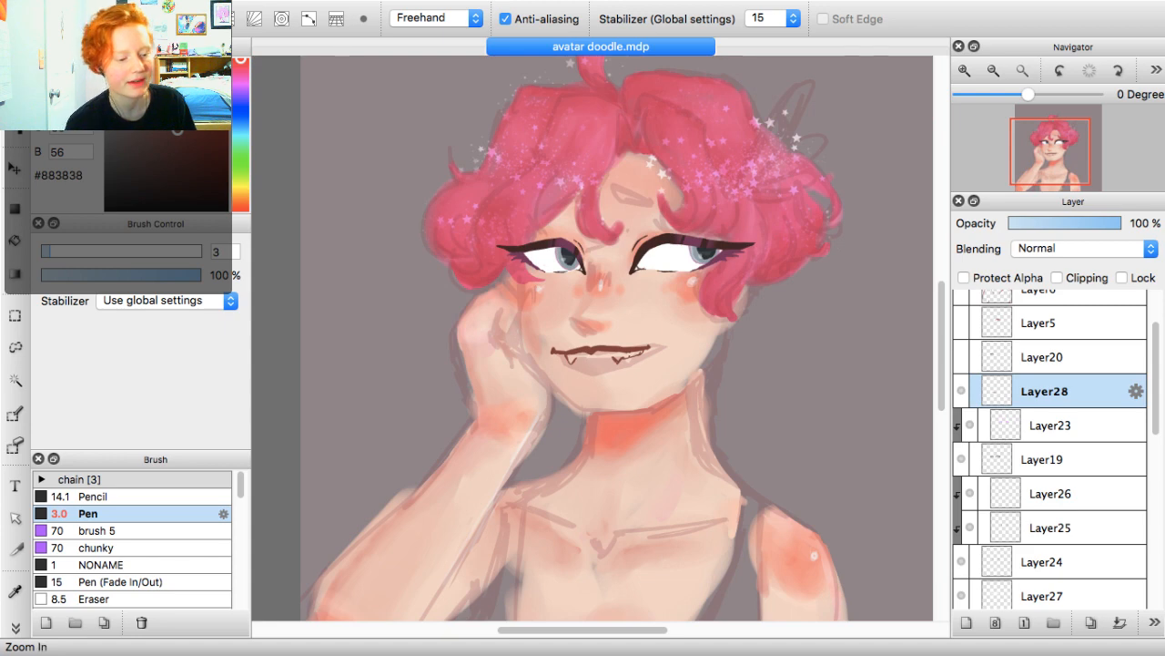
click(964, 70)
click(964, 70)
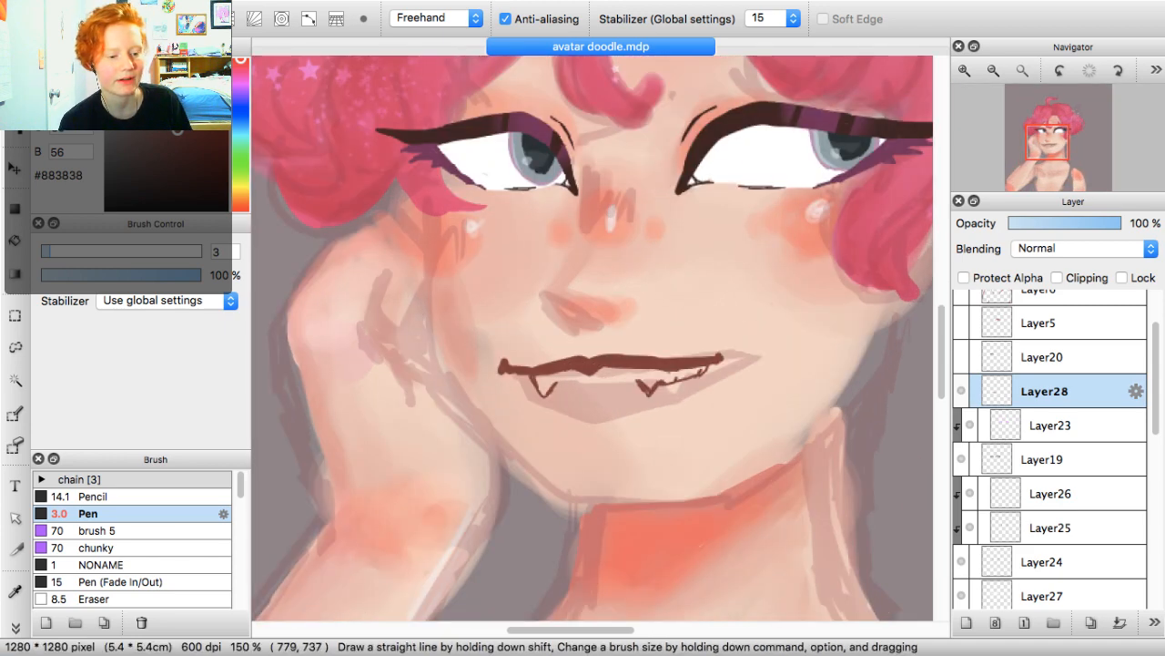
click(962, 390)
Toggle the visibility of Layer20 to check what it contains around the eyes
click(962, 357)
click(1058, 144)
mouse_move(1058, 144)
mouse_down()
mouse_move(1047, 127)
mouse_move(1055, 143)
mouse_up()
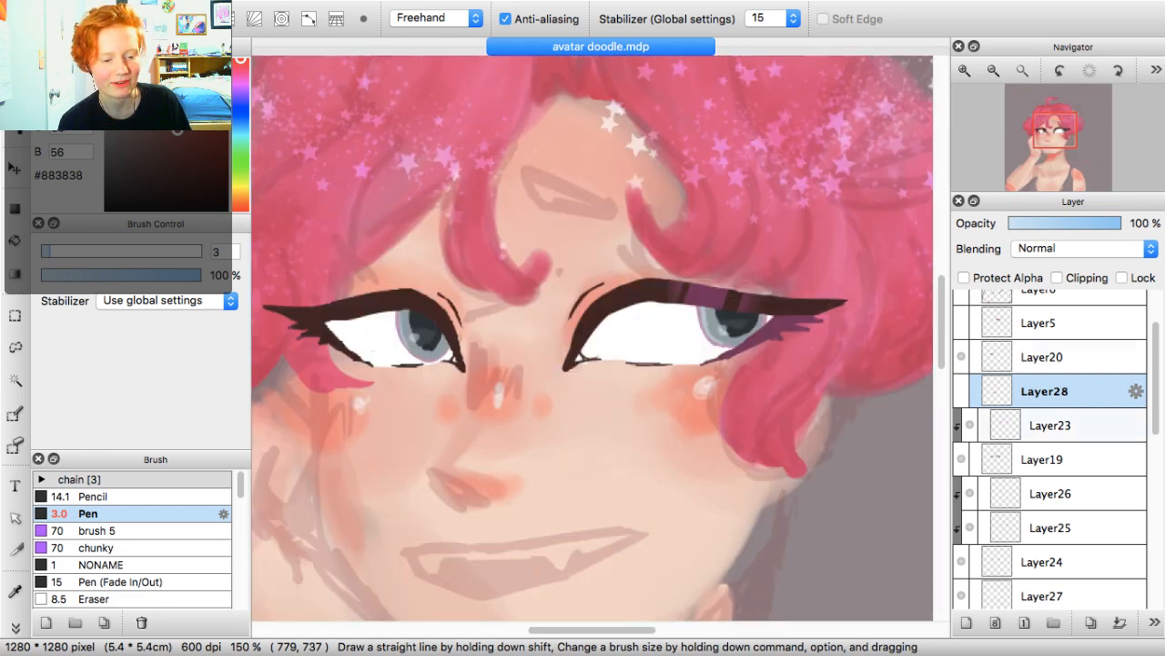
scroll(1050, 423, up, 3)
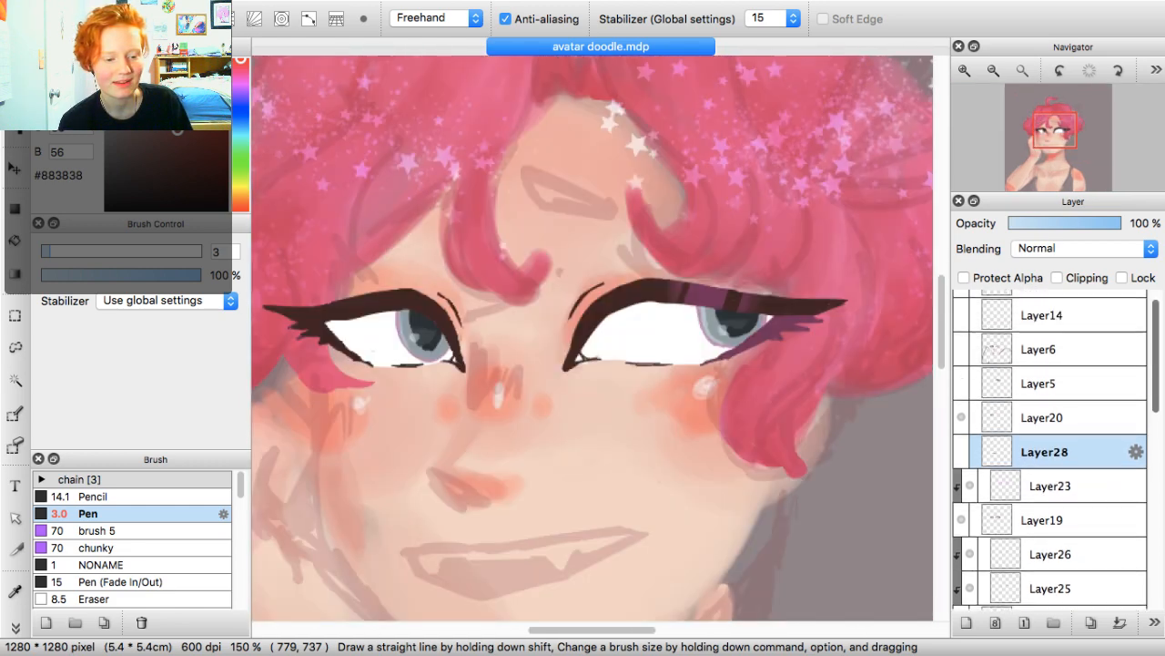
click(1049, 423)
click(961, 422)
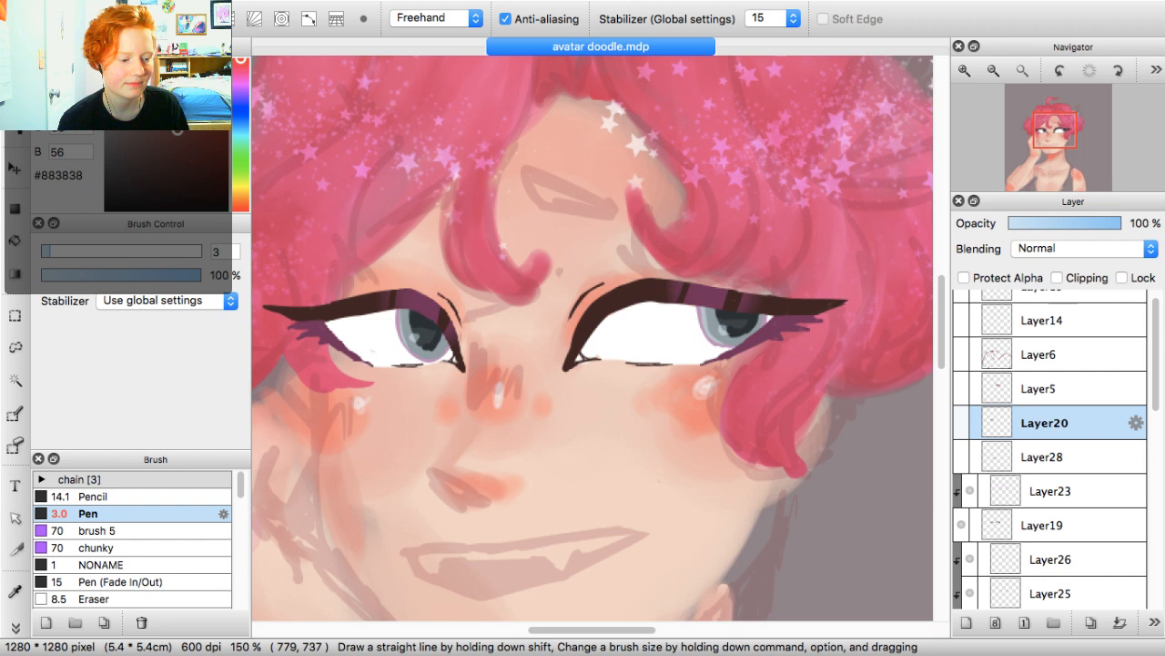
click(962, 422)
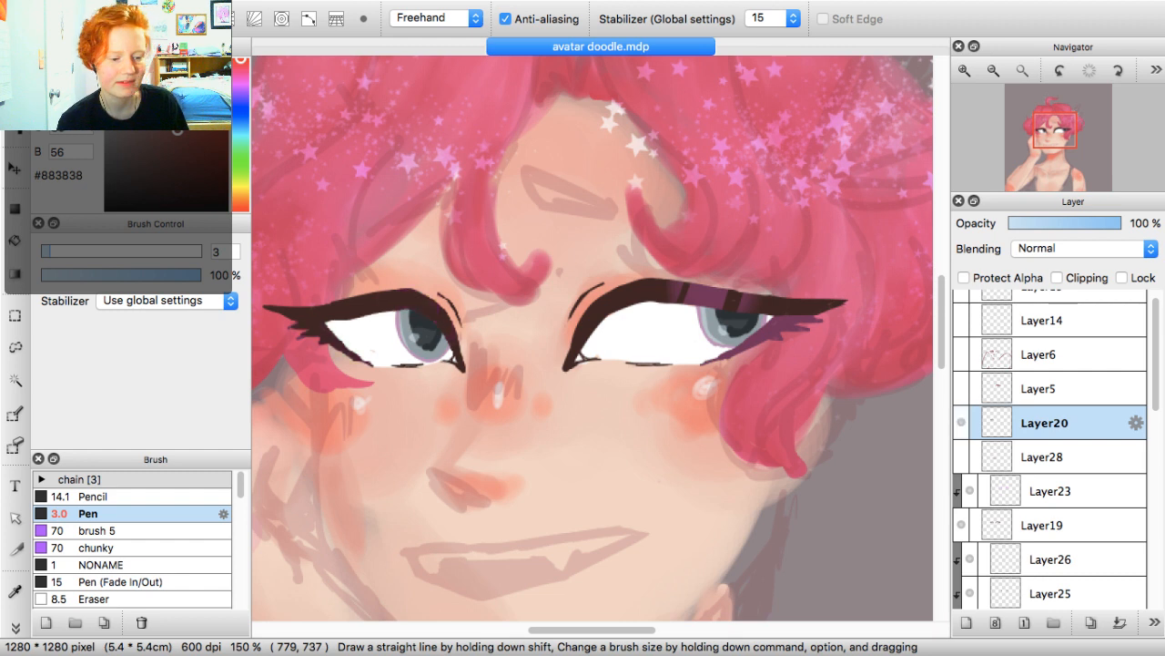
Add a new layer directly above Layer20 and set the drawing colour to pinkish red #E33D63
click(967, 622)
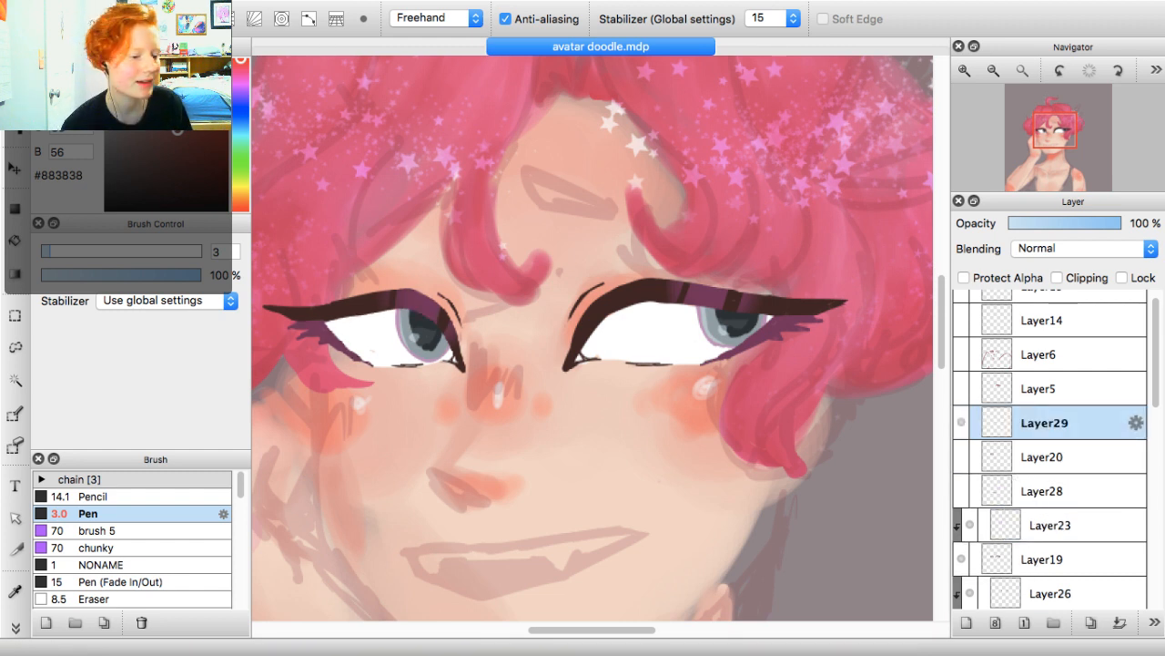
mouse_move(242, 60)
mouse_down()
mouse_move(241, 73)
mouse_move(241, 64)
mouse_up()
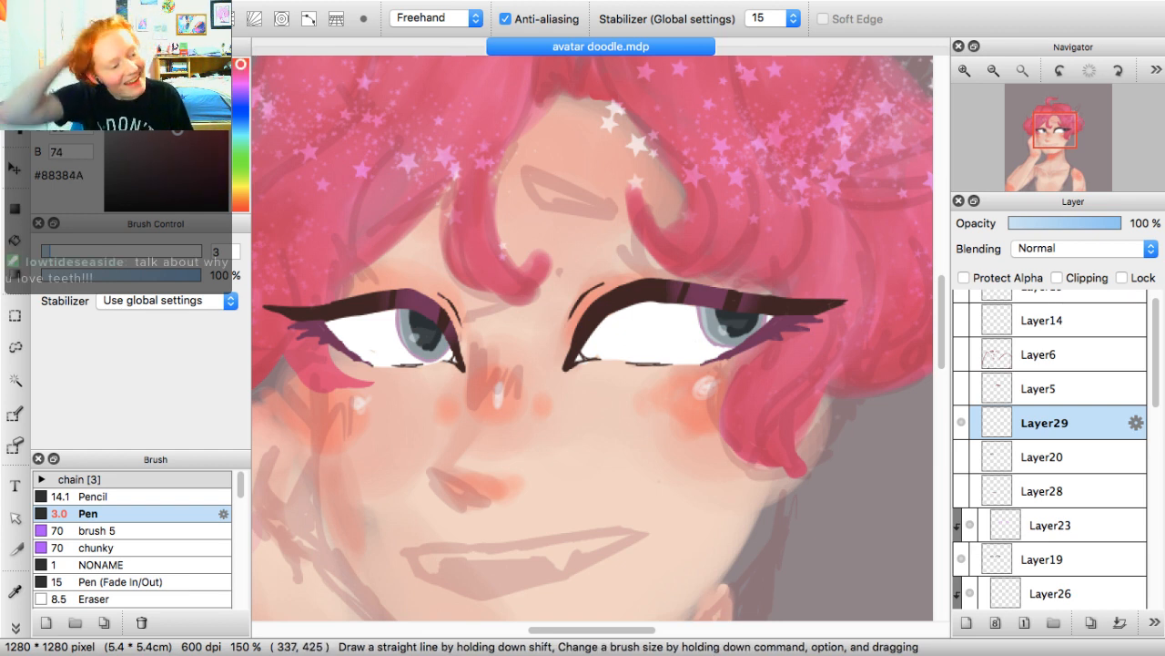
drag(153, 84, 191, 74)
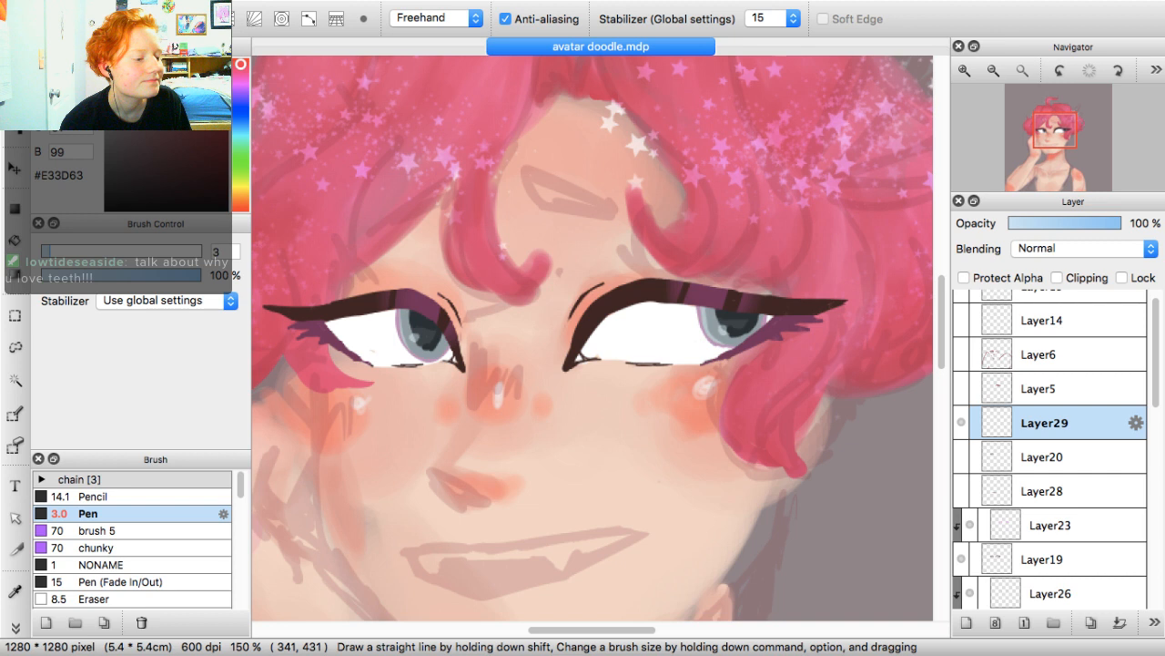
Set the drawing colour to #BB2346 and paint both eyebrows with the Watercolor brush, raising its size to about 15
click(205, 99)
click(132, 531)
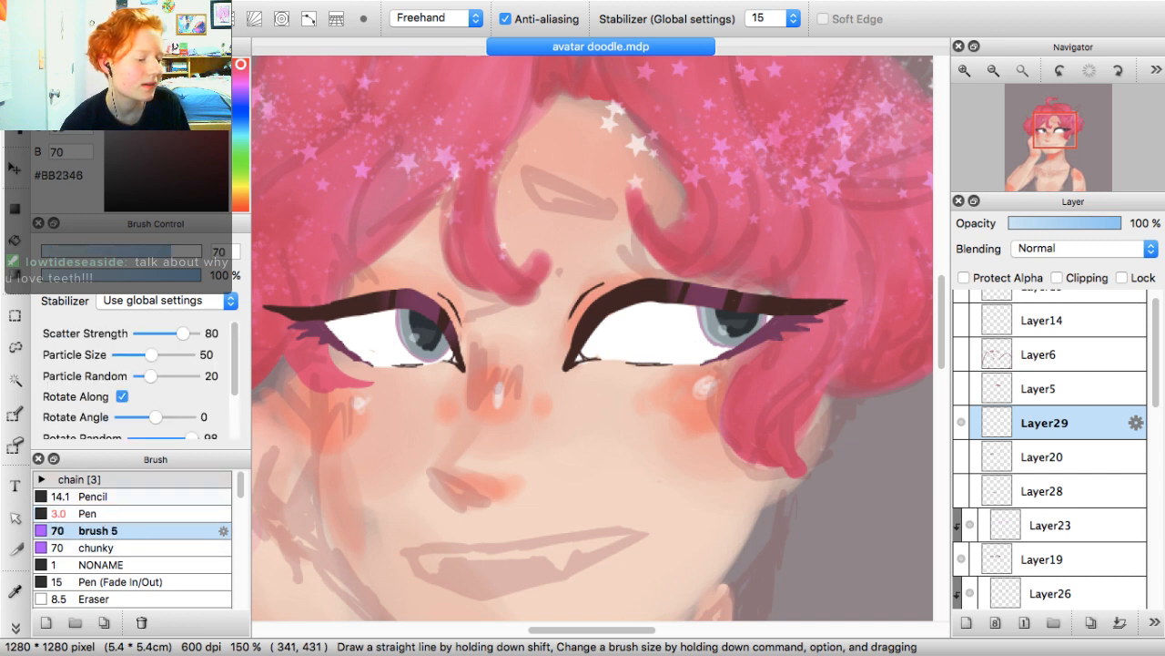
click(100, 513)
drag(240, 484, 240, 504)
click(119, 575)
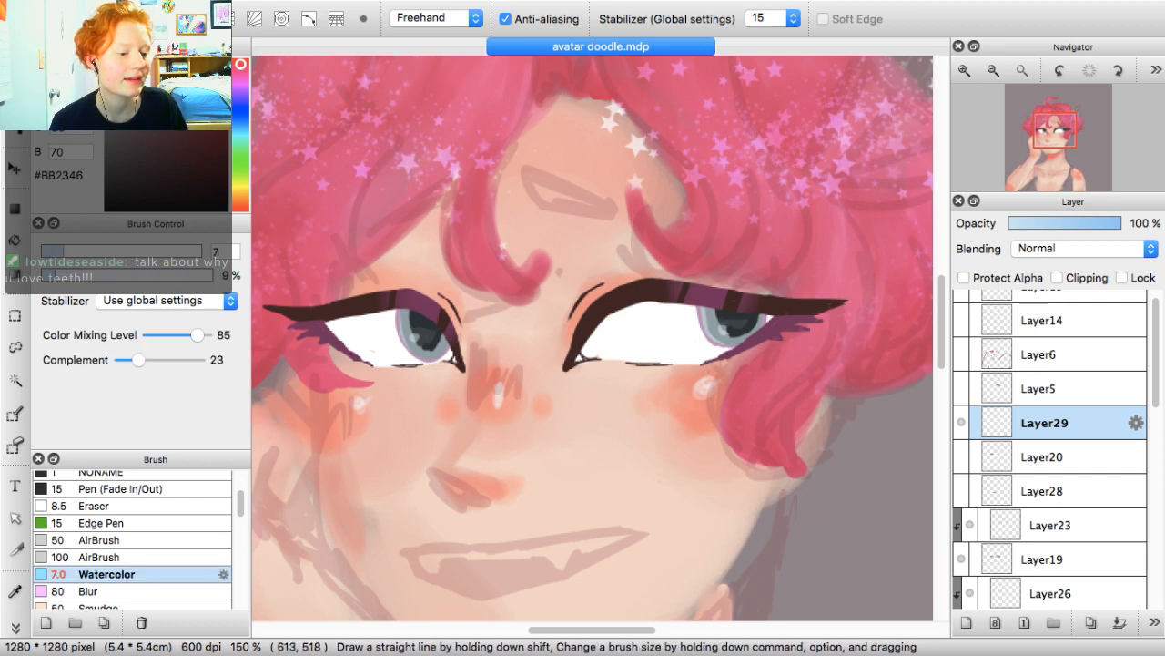
mouse_move(566, 216)
mouse_down()
mouse_move(564, 190)
mouse_move(622, 225)
mouse_up()
mouse_move(79, 251)
mouse_down()
mouse_move(103, 250)
mouse_move(92, 250)
mouse_up()
mouse_move(569, 207)
mouse_down()
mouse_move(584, 221)
mouse_move(570, 223)
mouse_move(619, 226)
mouse_move(586, 208)
mouse_up()
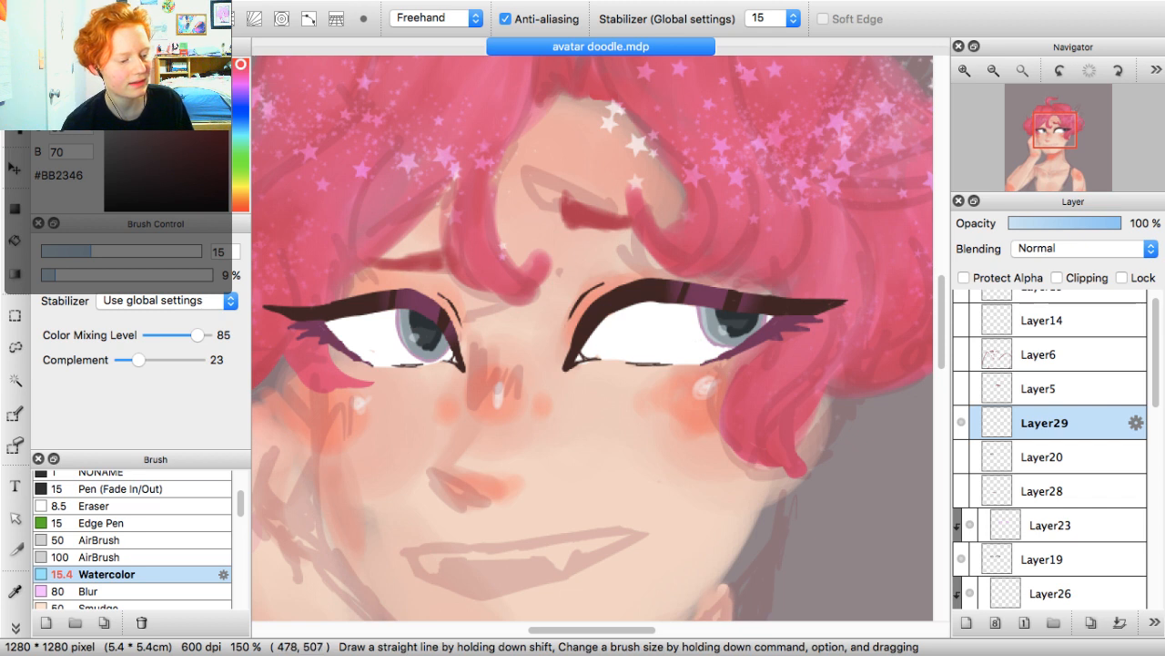
Switch to the Pen at size 12.7, try thickening the eyebrow over the left-hand eye, and undo that eyebrow's strokes
scroll(136, 500, up, 5)
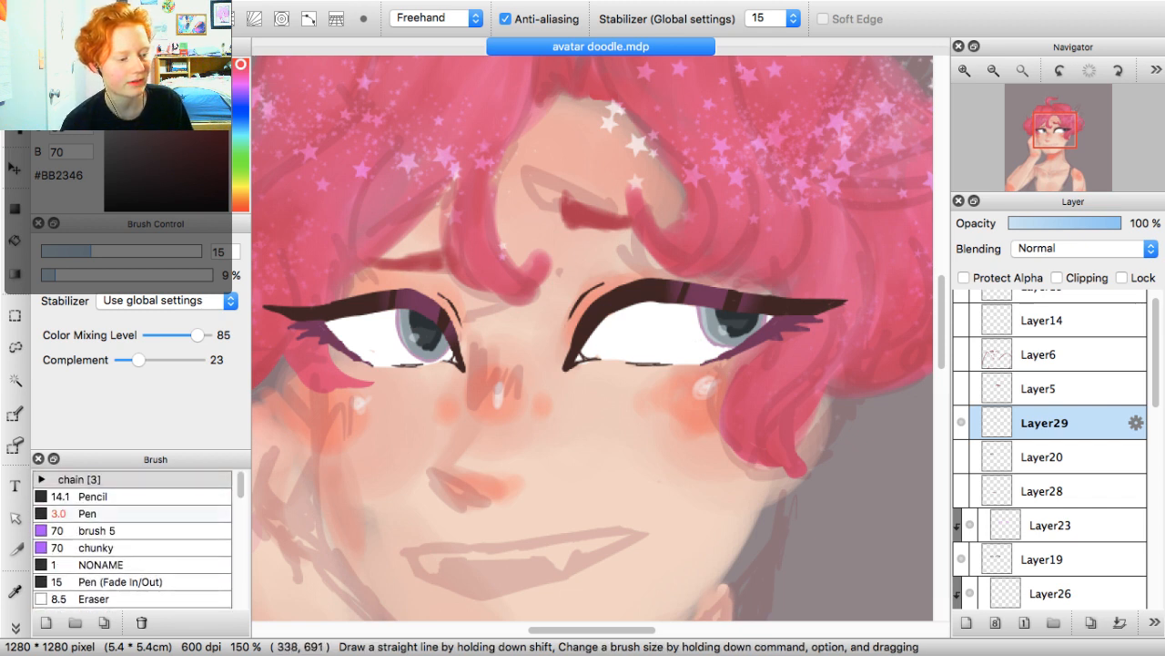
click(88, 512)
key([)
mouse_move(372, 261)
mouse_down()
mouse_move(456, 252)
mouse_move(451, 266)
mouse_up()
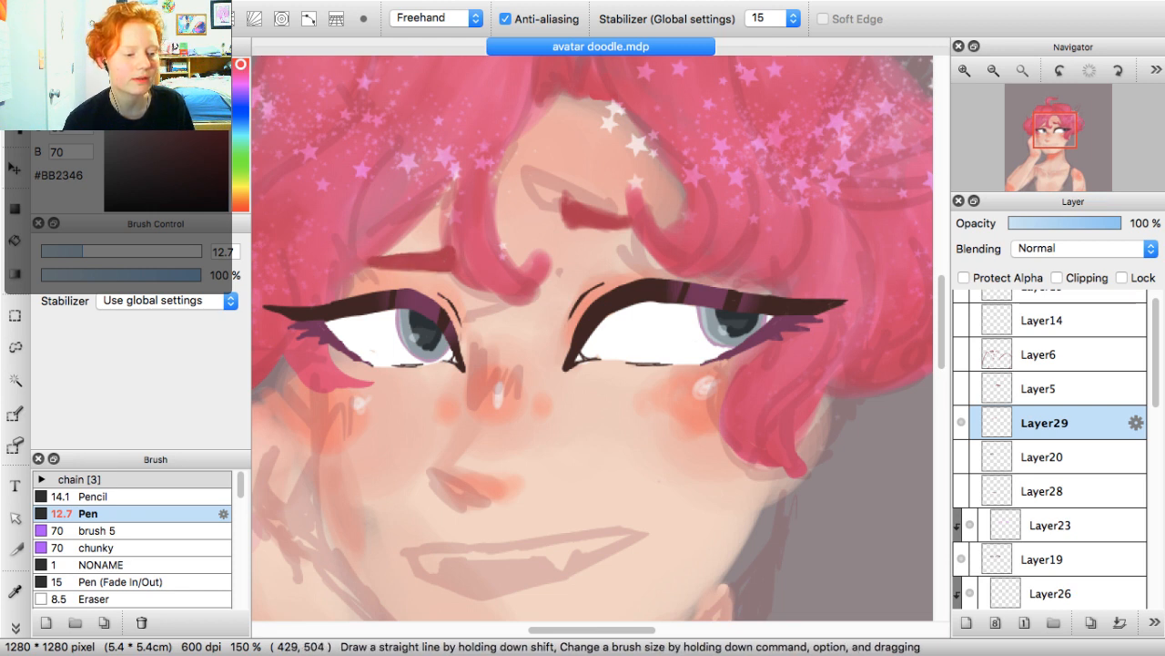
key(super+z)
key(super+z)
key(super+z)
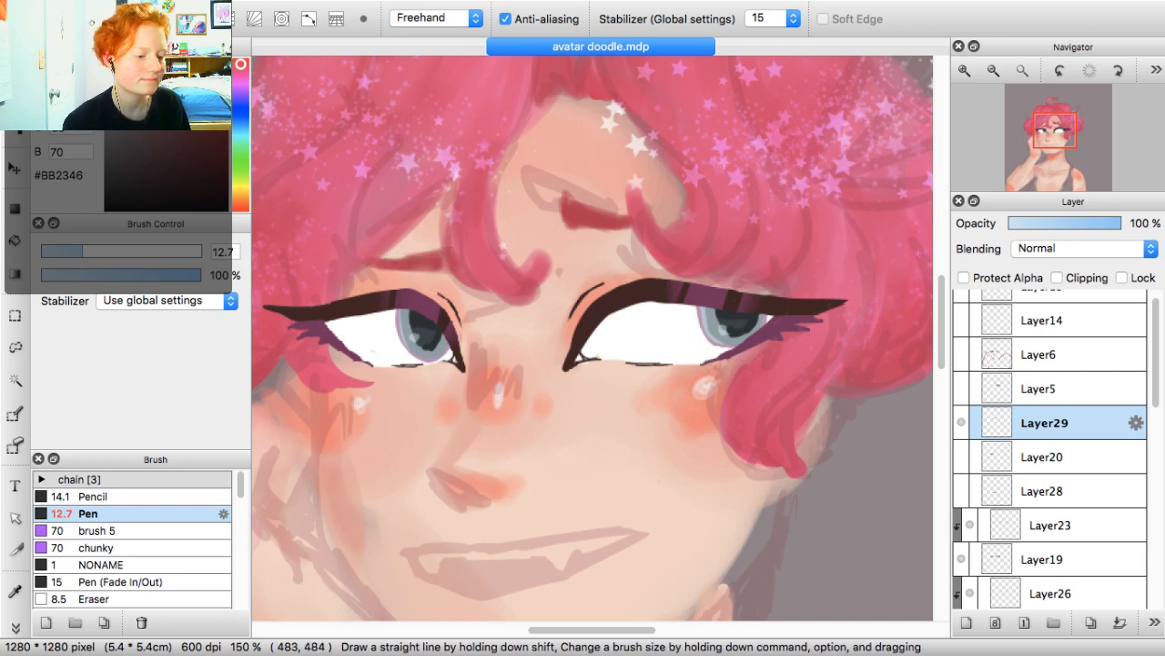
key(super+z)
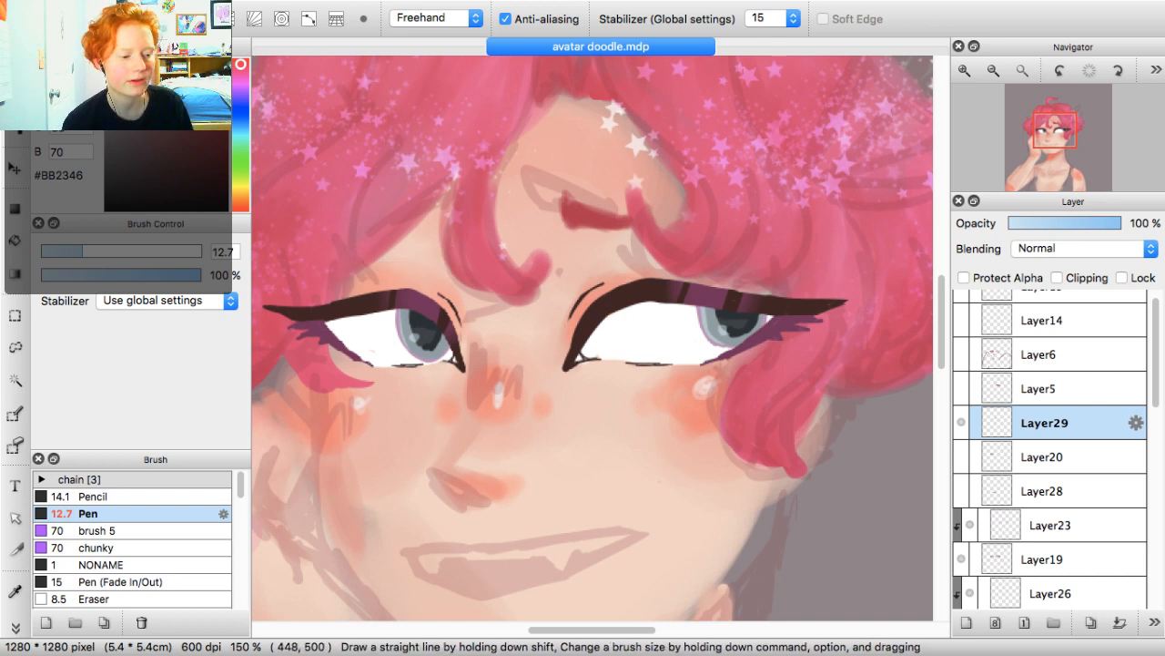
Redraw both eyebrows as solid shapes with the Pen, extending the right-hand one outward over the hair curl
mouse_move(371, 255)
mouse_down()
mouse_move(455, 269)
mouse_move(457, 253)
mouse_move(363, 251)
mouse_move(448, 250)
mouse_up()
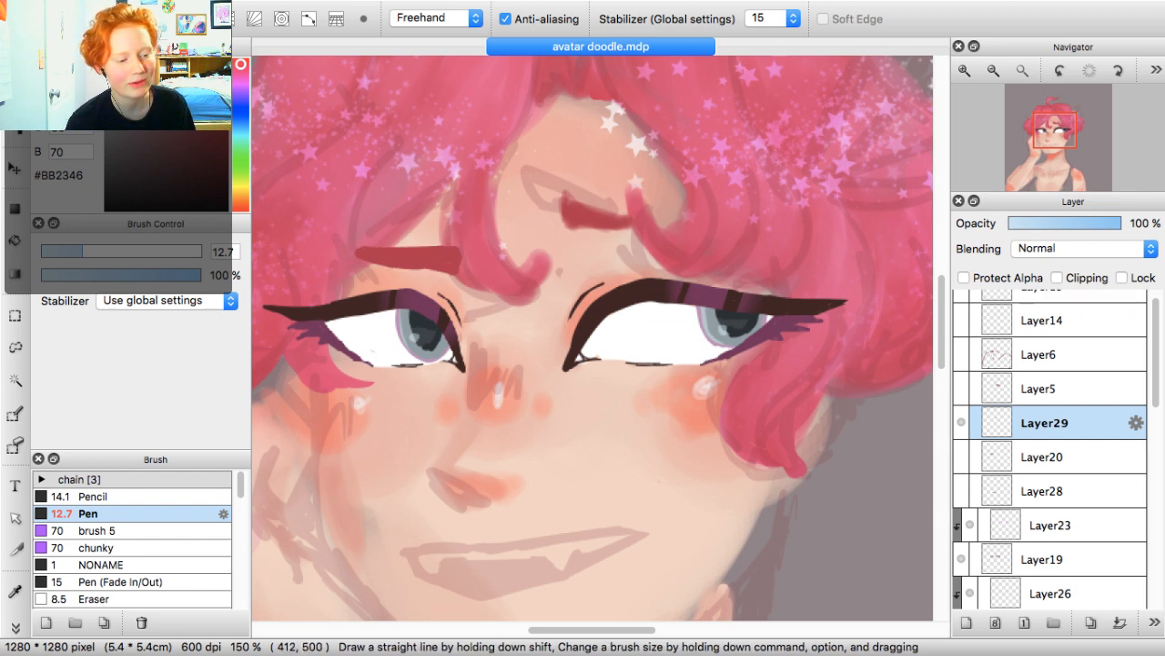
drag(565, 206, 626, 215)
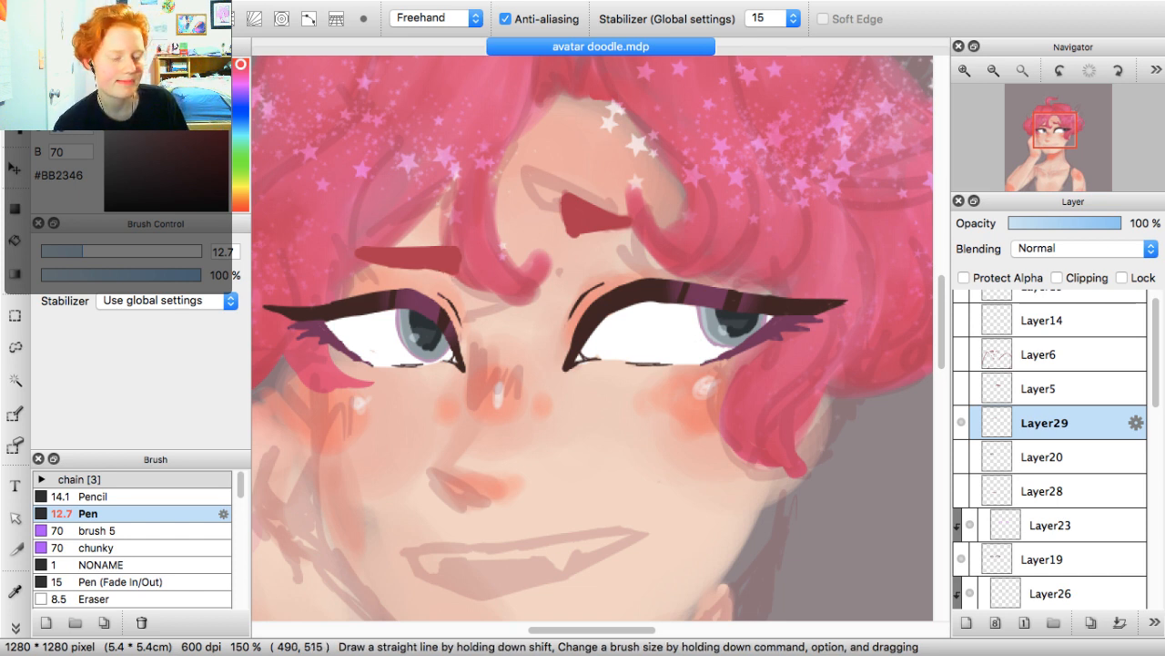
mouse_move(612, 214)
mouse_down()
mouse_move(663, 219)
mouse_move(617, 228)
mouse_up()
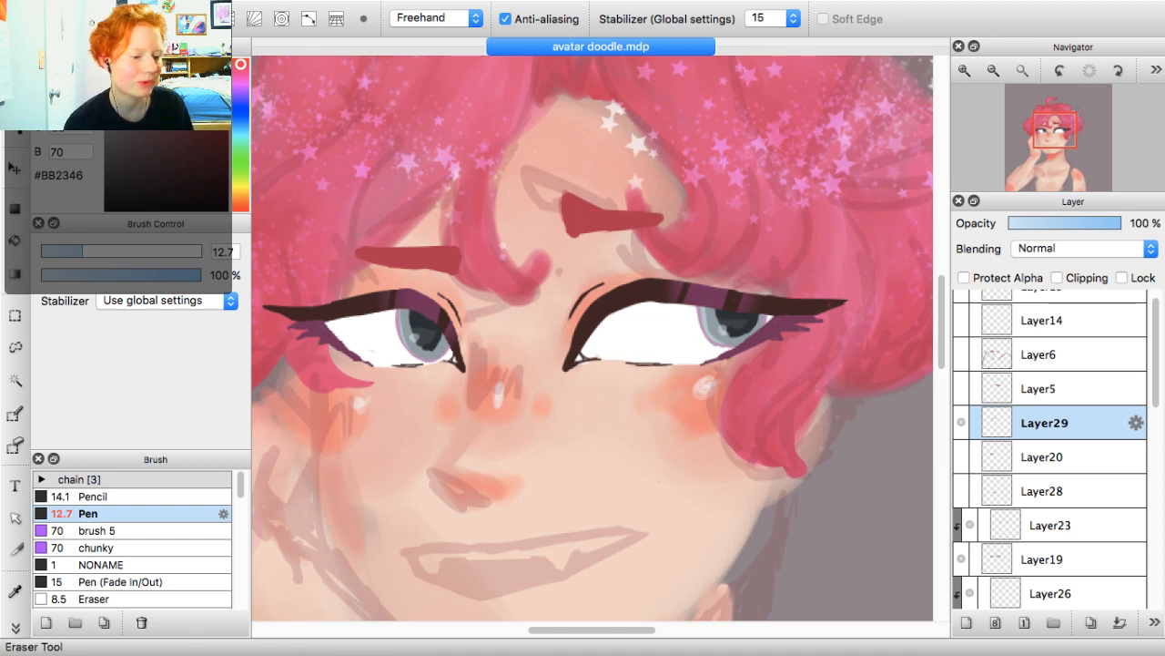
Try to trim the inner end of the left-hand eyebrow with the Eraser at size 24, and return to the brush
click(14, 102)
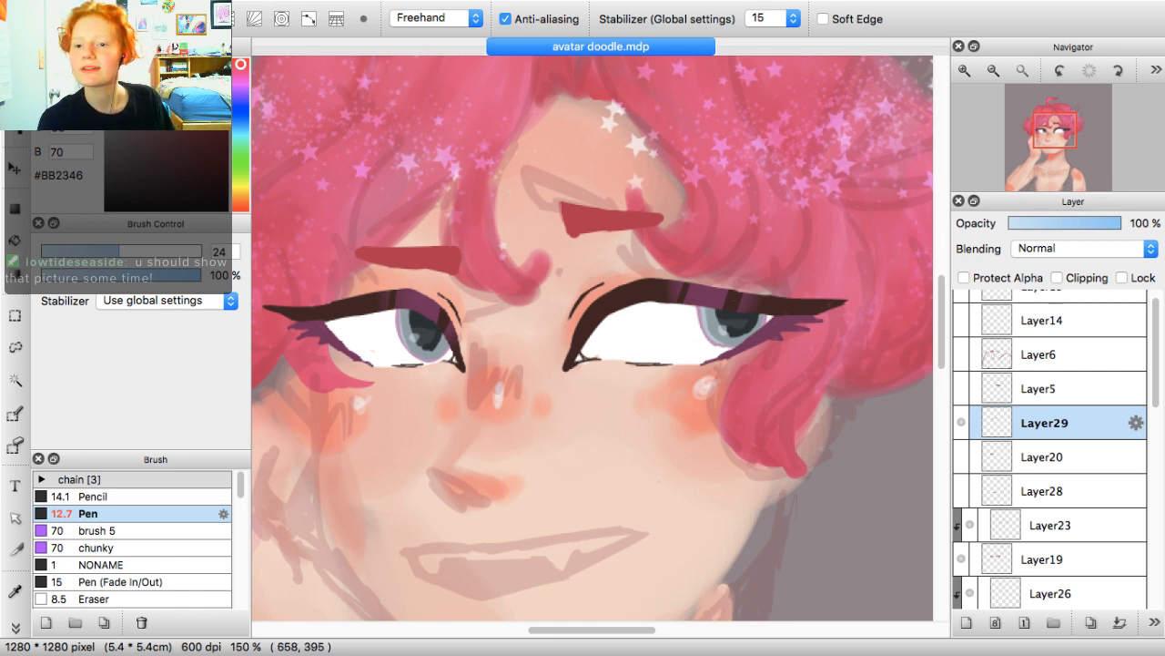
key(super+Tab)
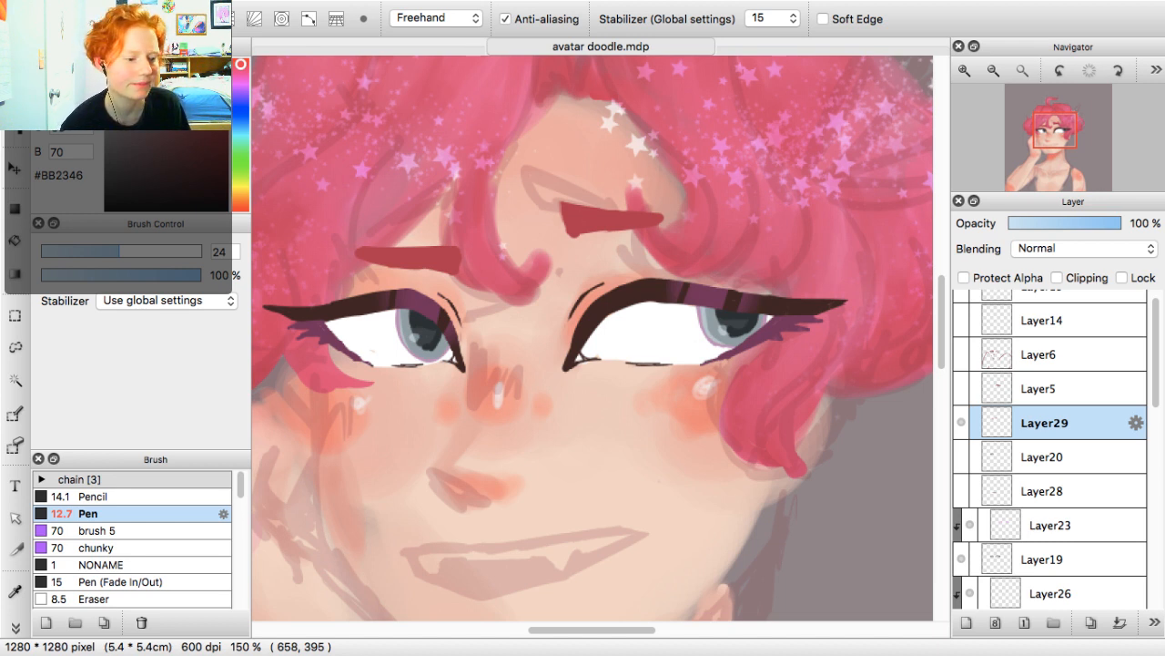
click(448, 272)
key(super+z)
drag(453, 254, 453, 268)
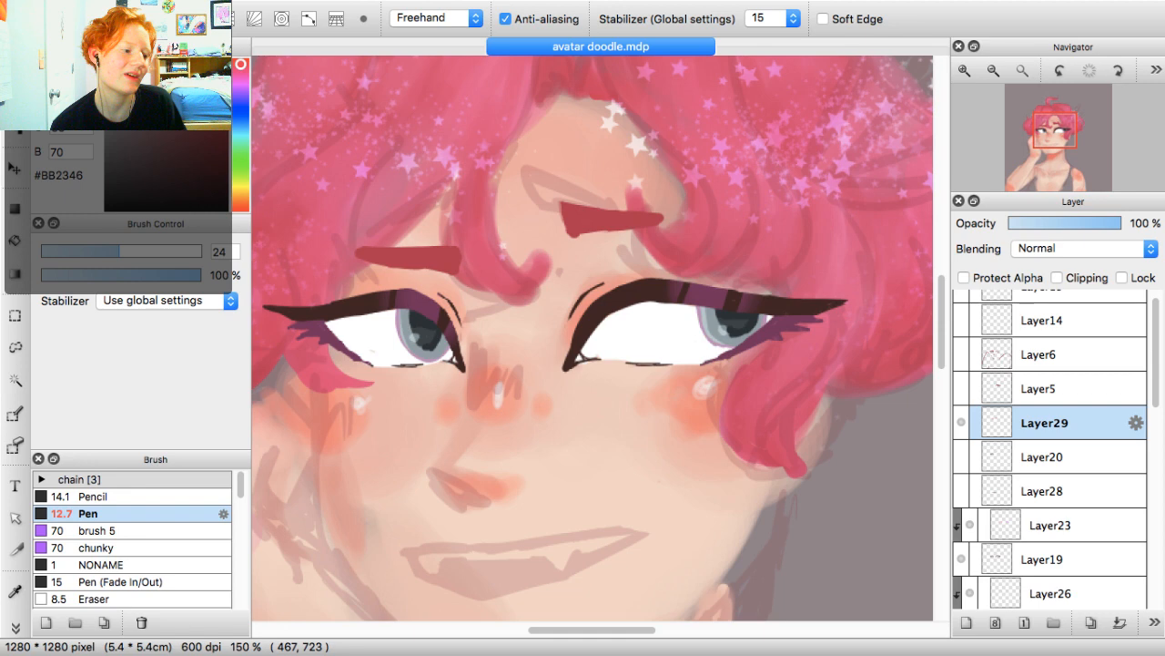
key(b)
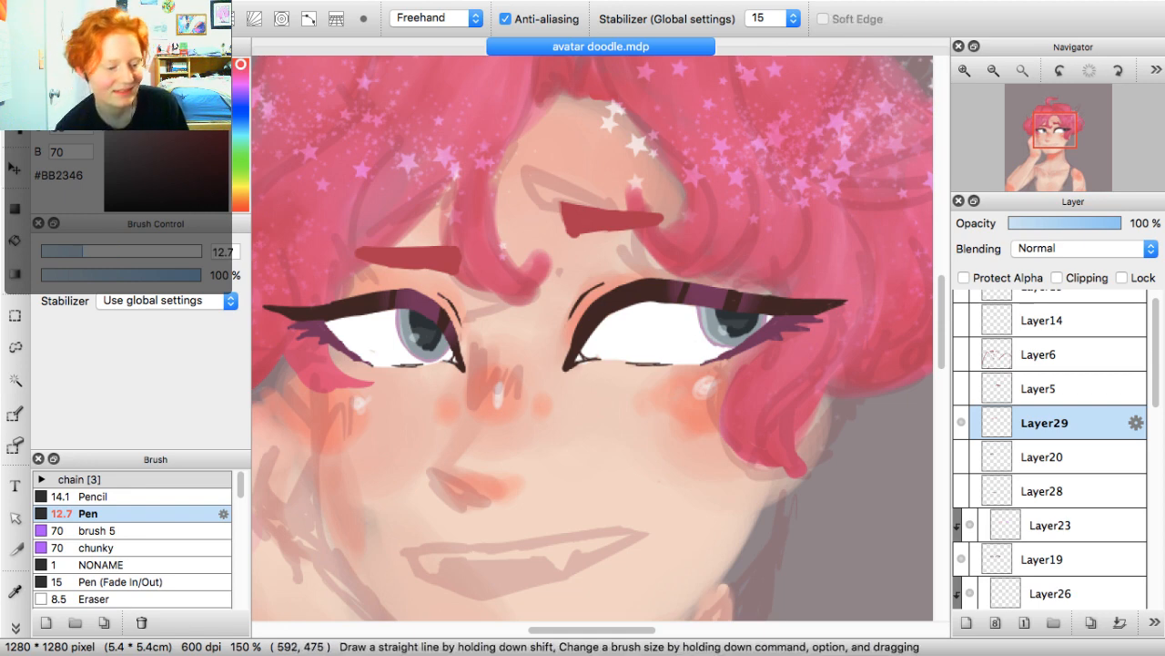
Add a new layer directly above Layer18, below the hair layer Layer8
drag(1063, 150, 1050, 136)
click(993, 70)
click(994, 70)
scroll(595, 337, down, 5)
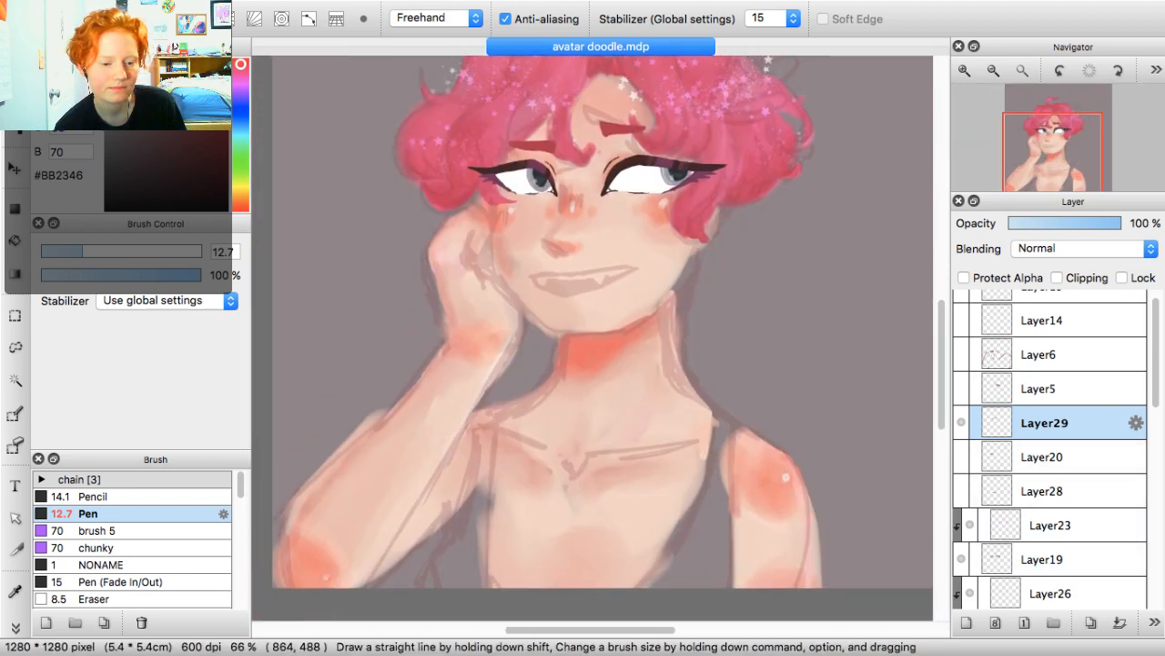
scroll(1049, 446, down, 10)
scroll(1050, 449, down, 1)
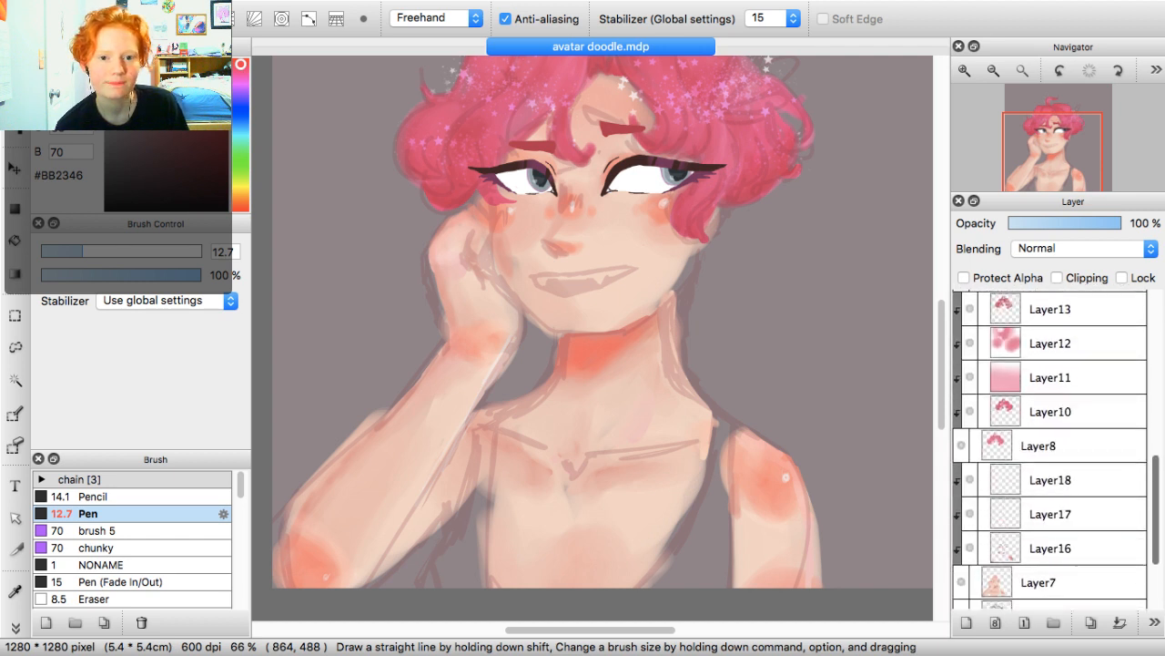
scroll(1050, 450, down, 1)
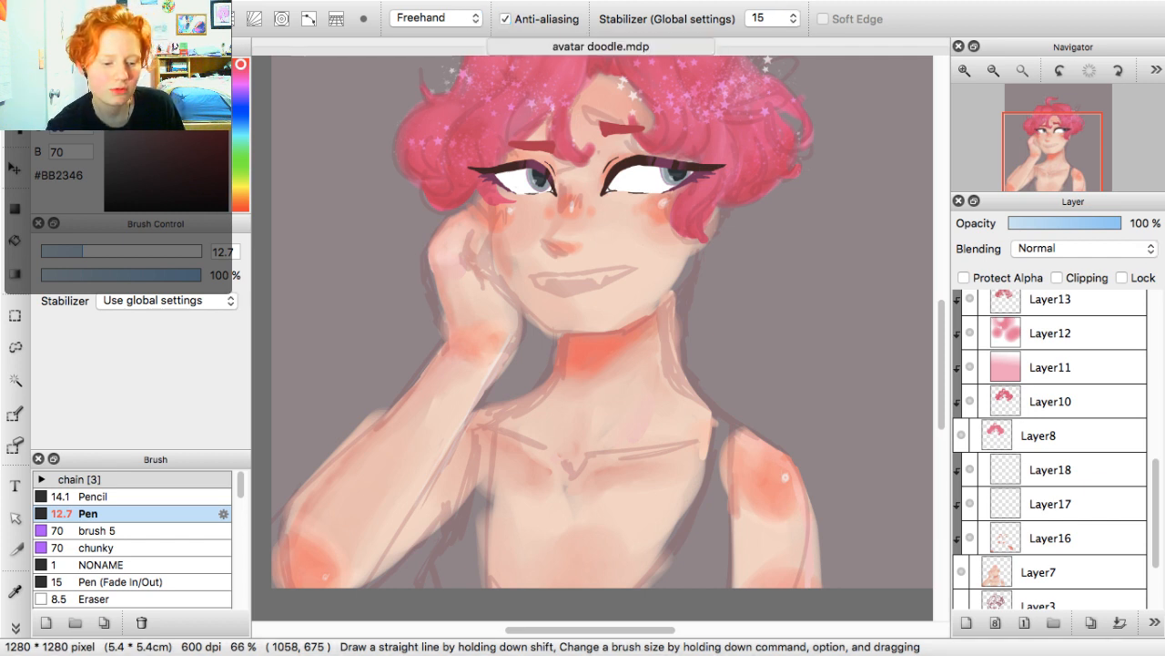
scroll(1050, 450, down, 5)
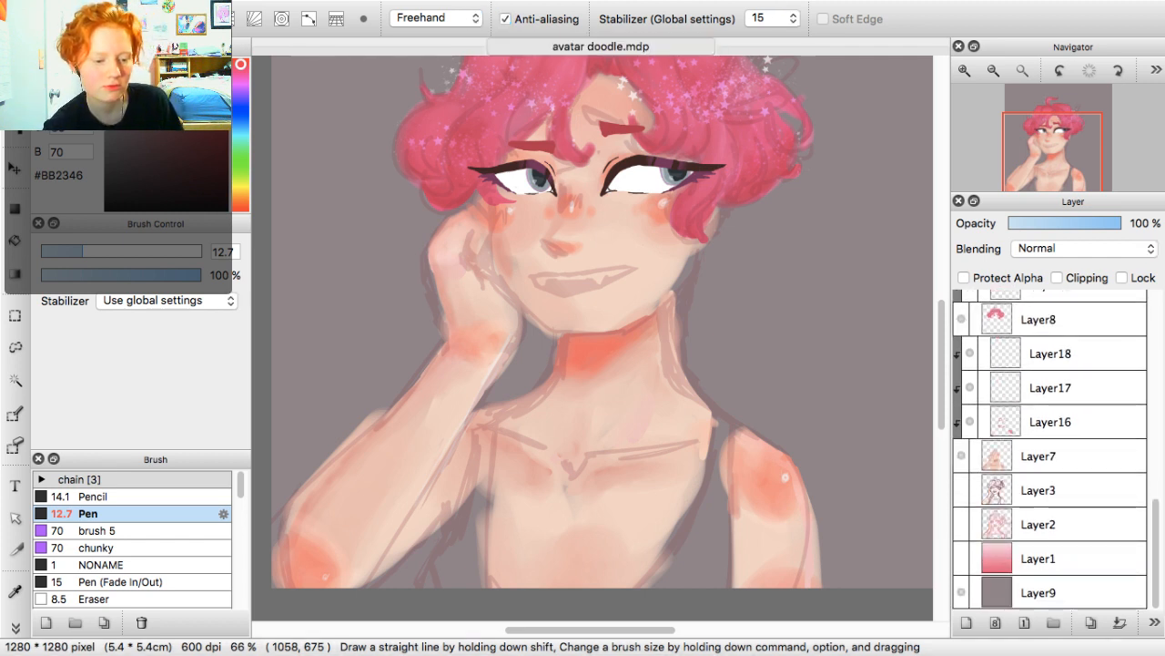
click(1056, 353)
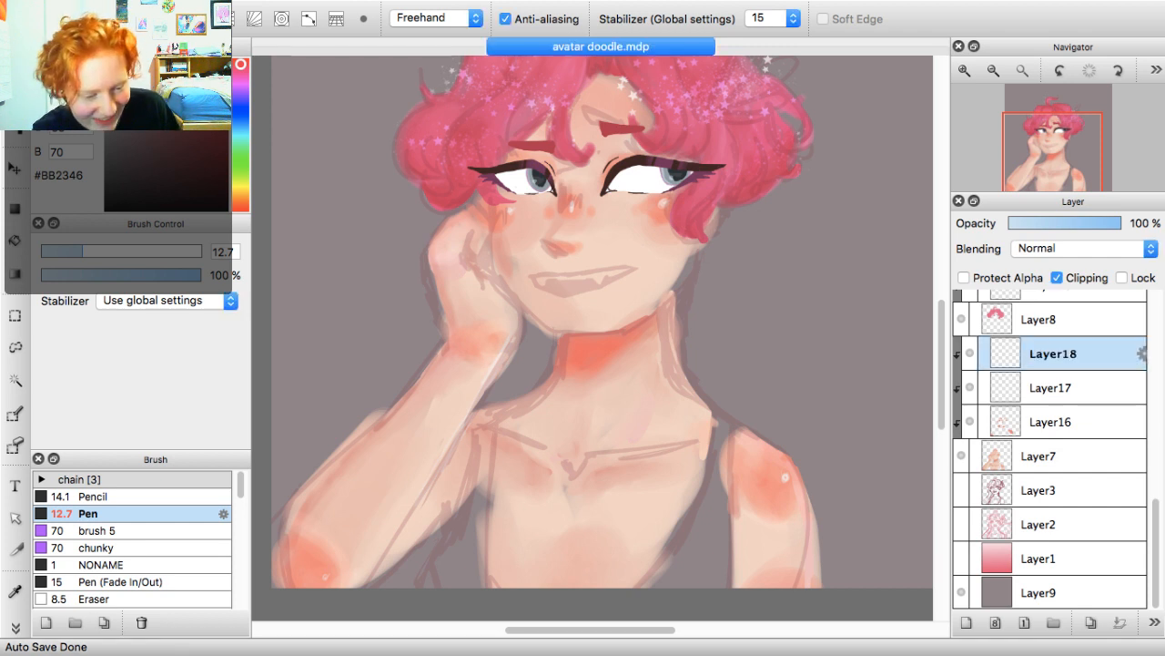
click(967, 622)
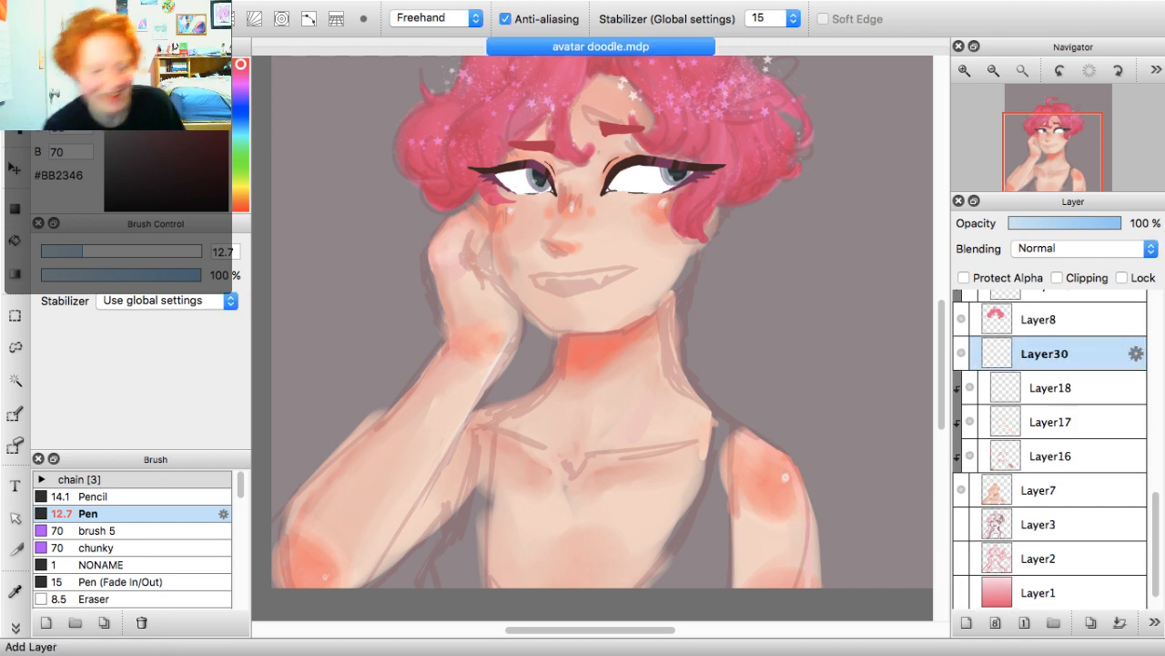
Set the drawing colour to dark greyish #574549
click(174, 179)
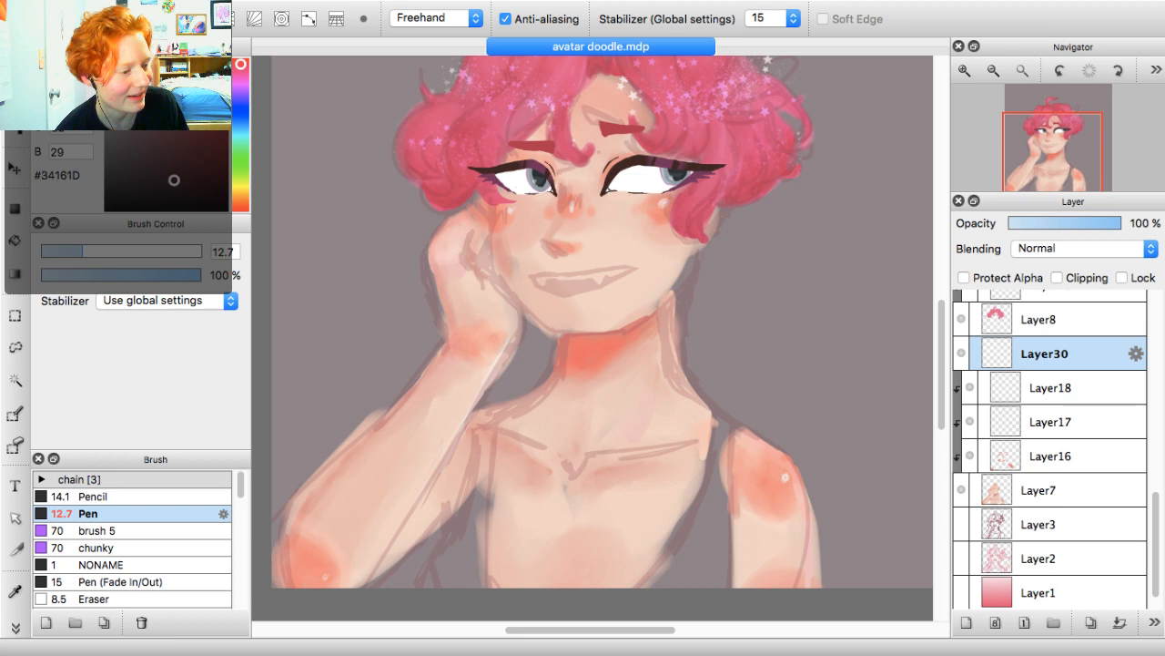
click(128, 160)
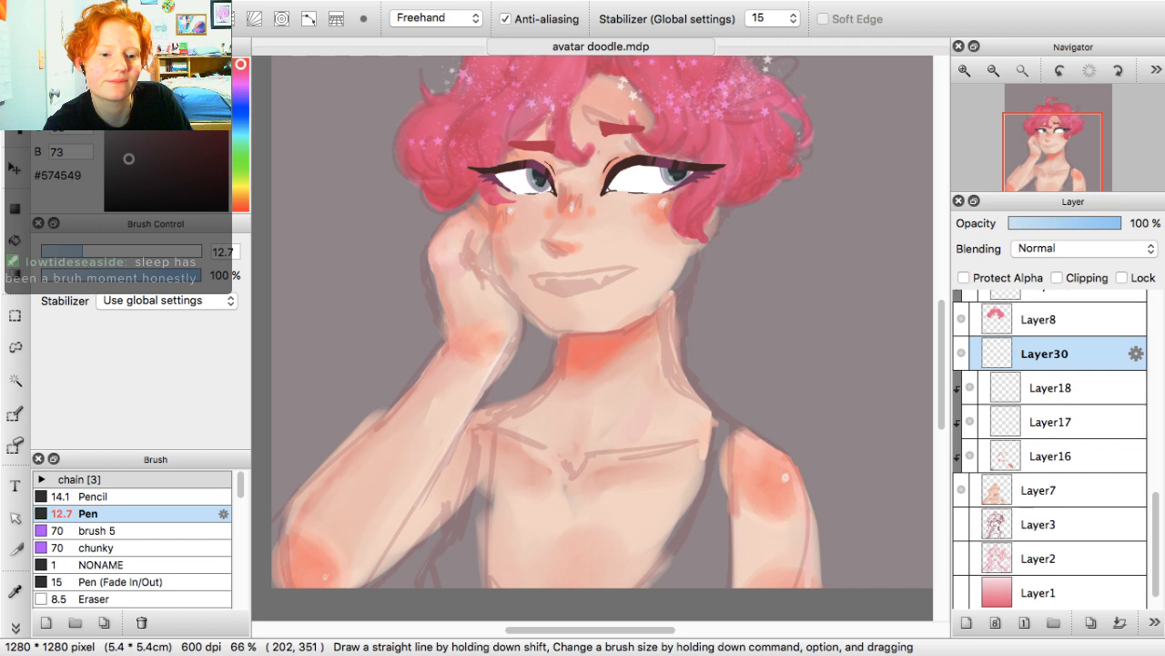
key(super+Tab)
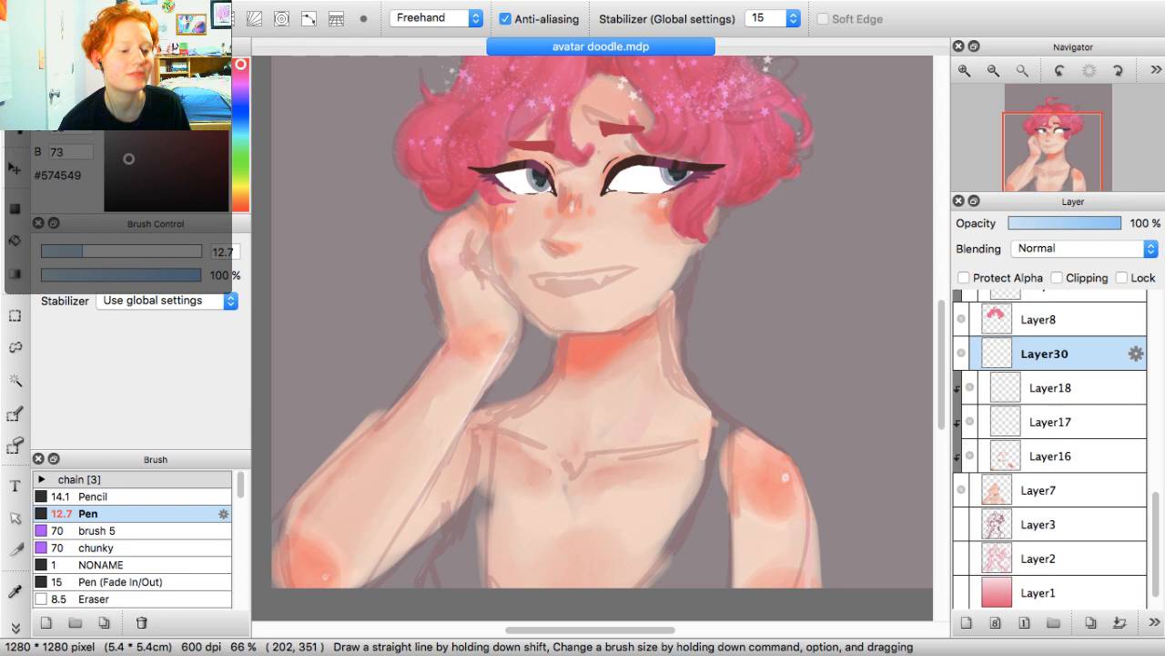
double_click(964, 70)
drag(1043, 128, 1038, 171)
double_click(994, 70)
drag(639, 193, 540, 243)
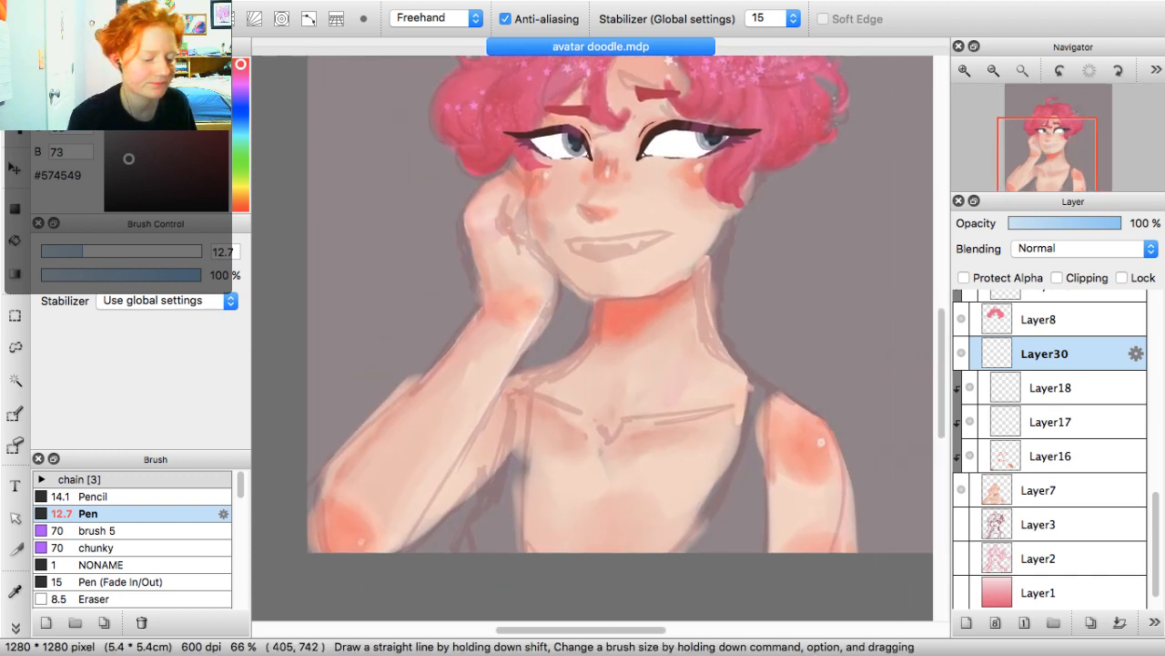
Sample the dark brown #422322 from the right-hand eye's upper lash line and set the Pen size to 13
key(i)
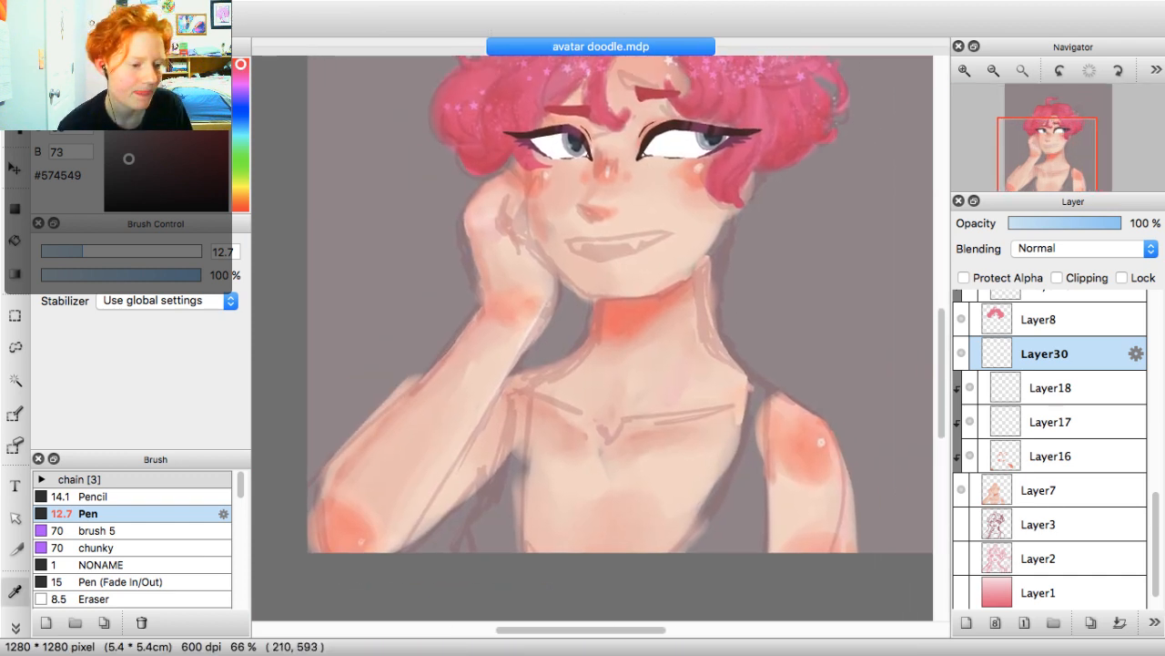
click(682, 127)
key(b)
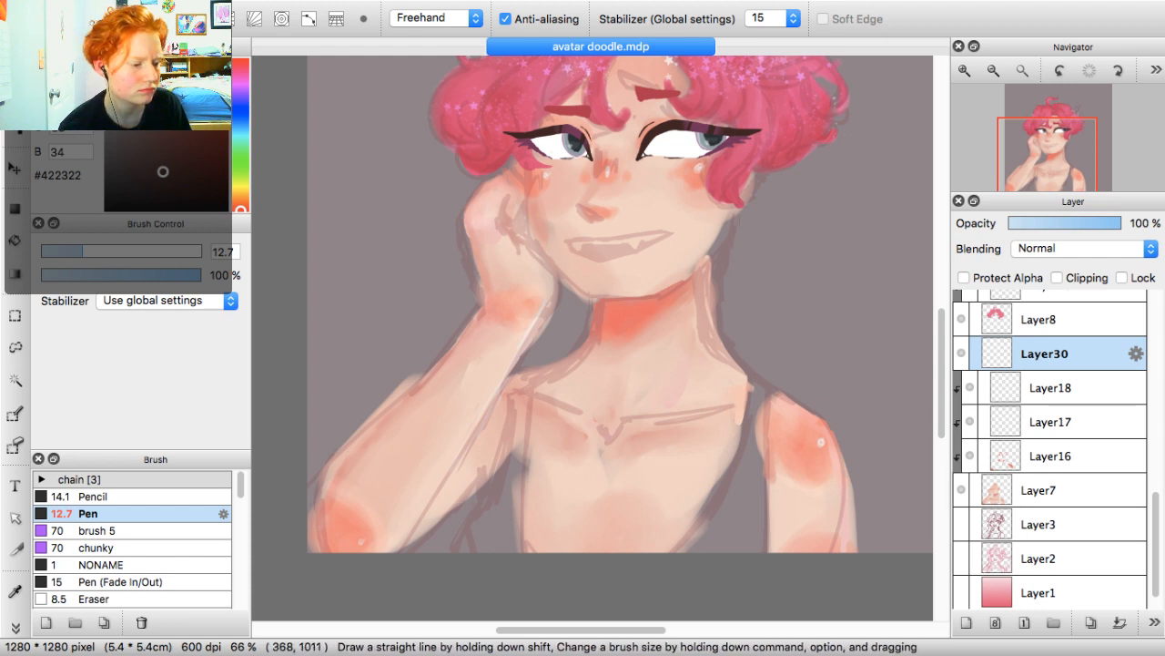
mouse_move(80, 251)
mouse_down()
mouse_move(66, 250)
mouse_move(84, 251)
mouse_up()
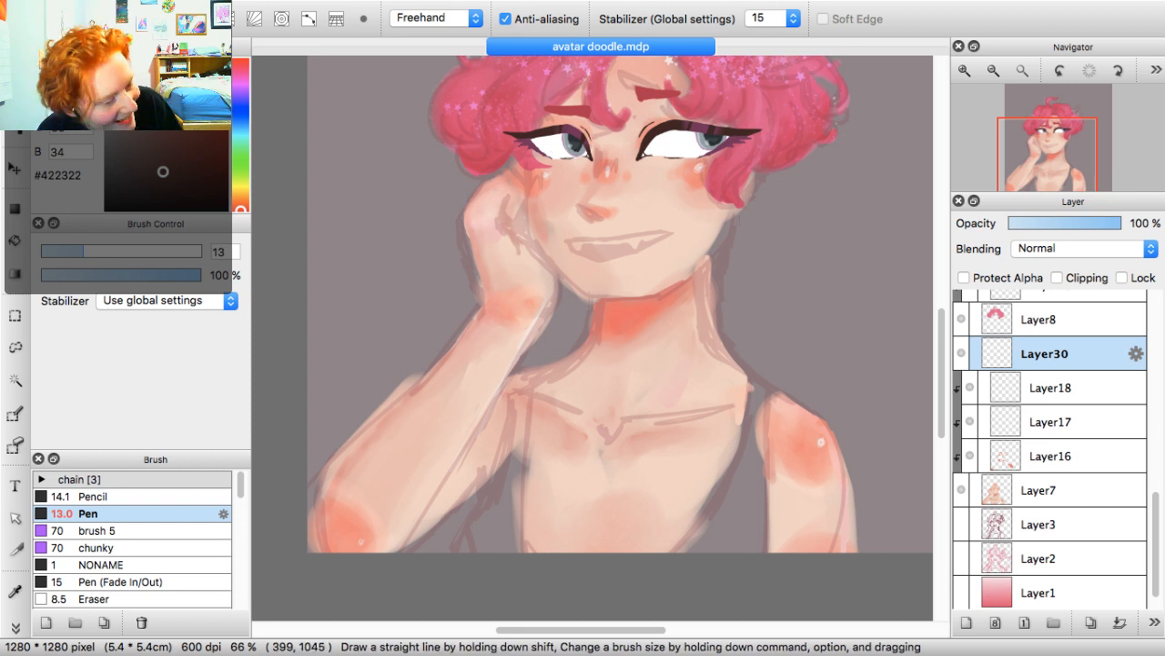
Try outlining a top with a curved line from the left-hand shoulder and a second line down the chest, and undo both
drag(529, 373, 465, 549)
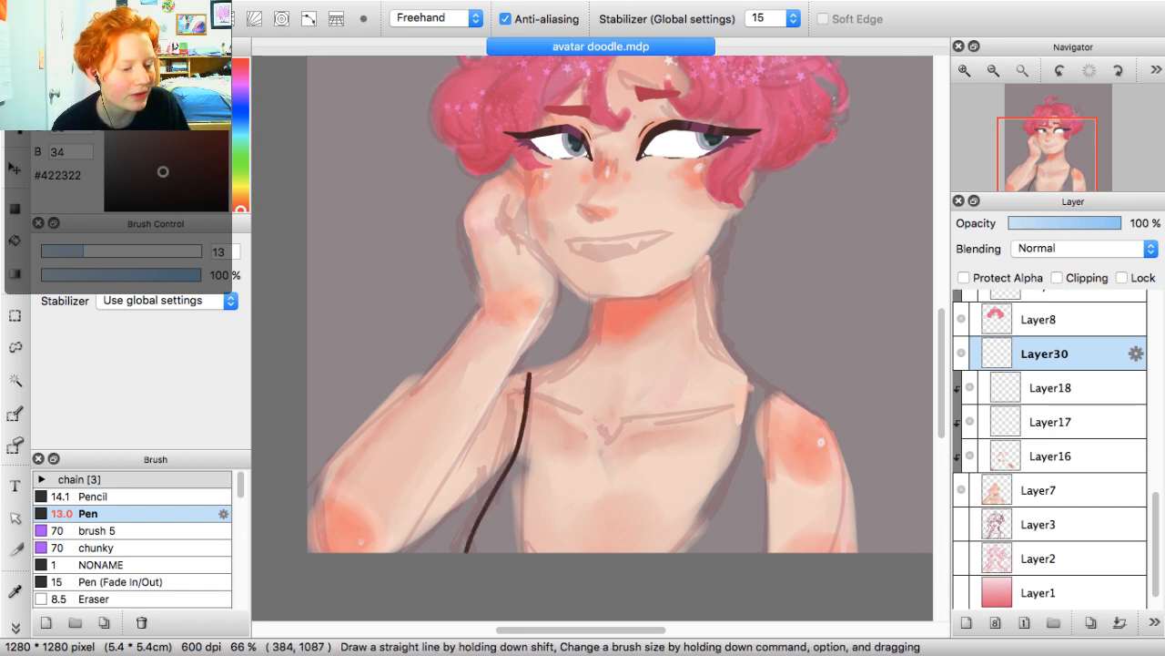
mouse_move(524, 437)
mouse_down()
mouse_move(534, 515)
mouse_move(552, 551)
mouse_up()
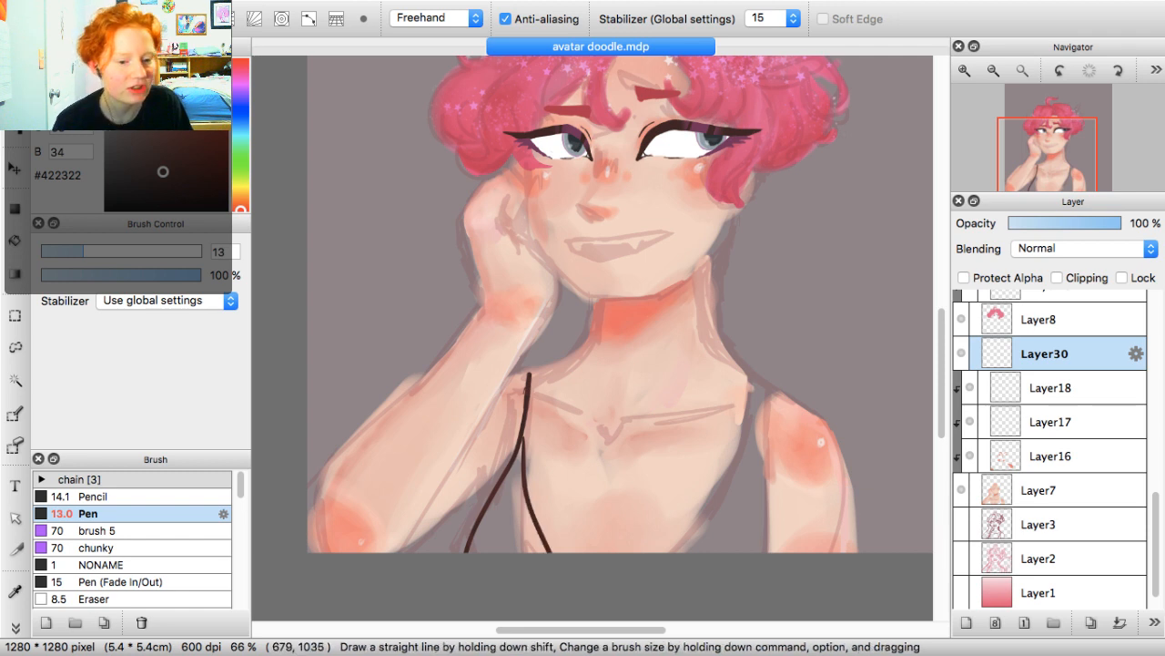
key(super+z)
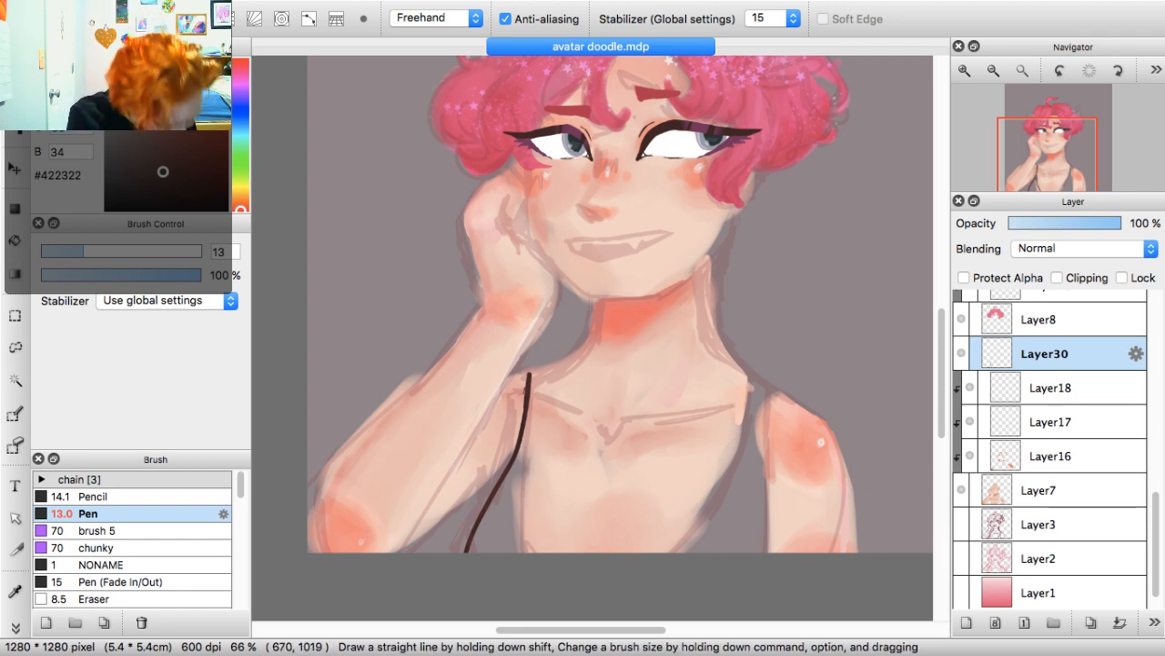
key(super+z)
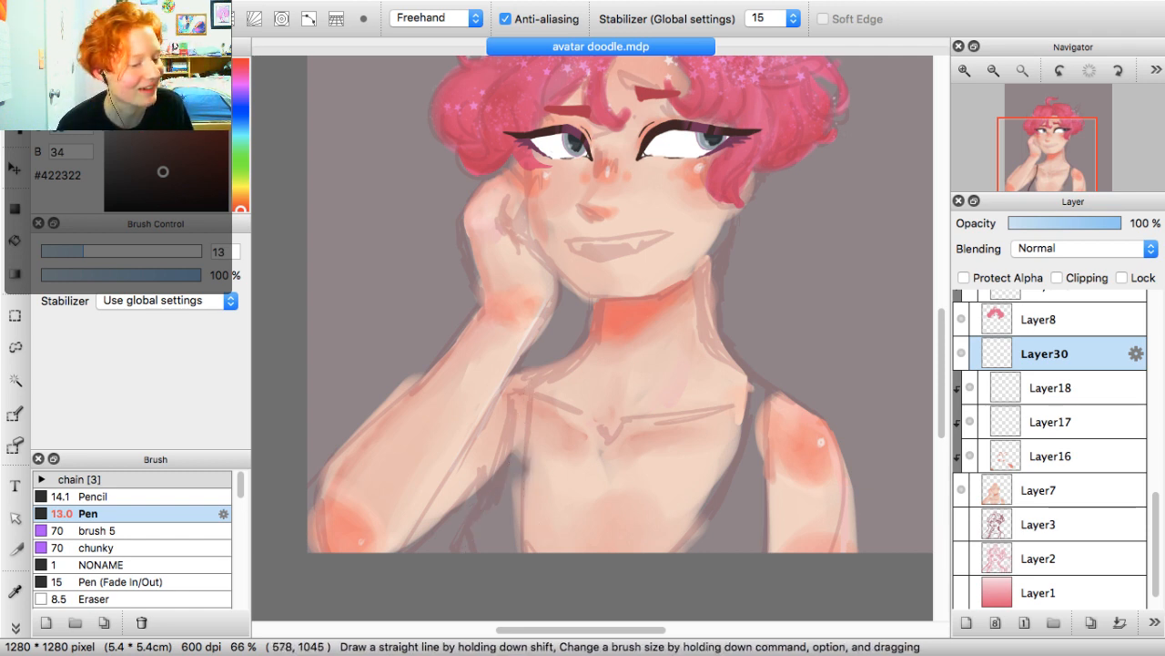
Paint two pointed dark brown top cups along the lower edge of the chest with the Pen at size 32.1
mouse_move(592, 338)
mouse_down()
mouse_move(602, 338)
mouse_move(500, 516)
mouse_up()
mouse_move(499, 501)
mouse_down()
mouse_move(464, 552)
mouse_move(521, 506)
mouse_move(570, 551)
mouse_move(499, 506)
mouse_move(492, 552)
mouse_move(528, 529)
mouse_move(550, 552)
mouse_up()
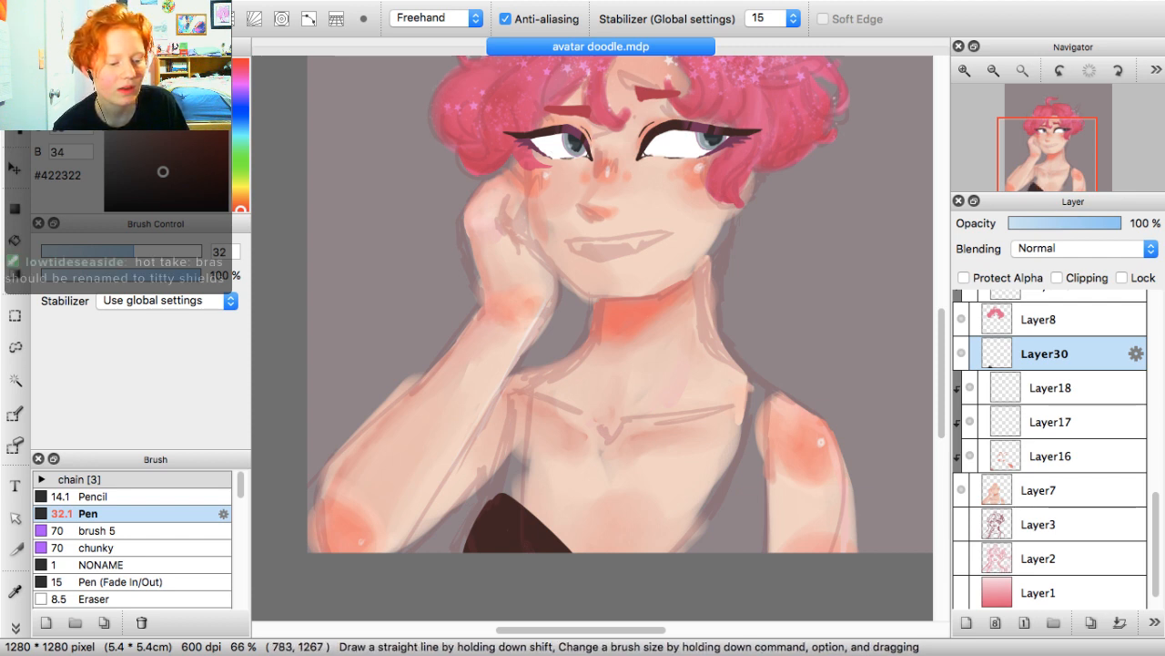
mouse_move(763, 537)
mouse_down()
mouse_move(765, 550)
mouse_move(655, 551)
mouse_up()
mouse_move(734, 512)
mouse_down()
mouse_move(729, 545)
mouse_move(747, 537)
mouse_move(740, 525)
mouse_move(731, 529)
mouse_move(754, 549)
mouse_up()
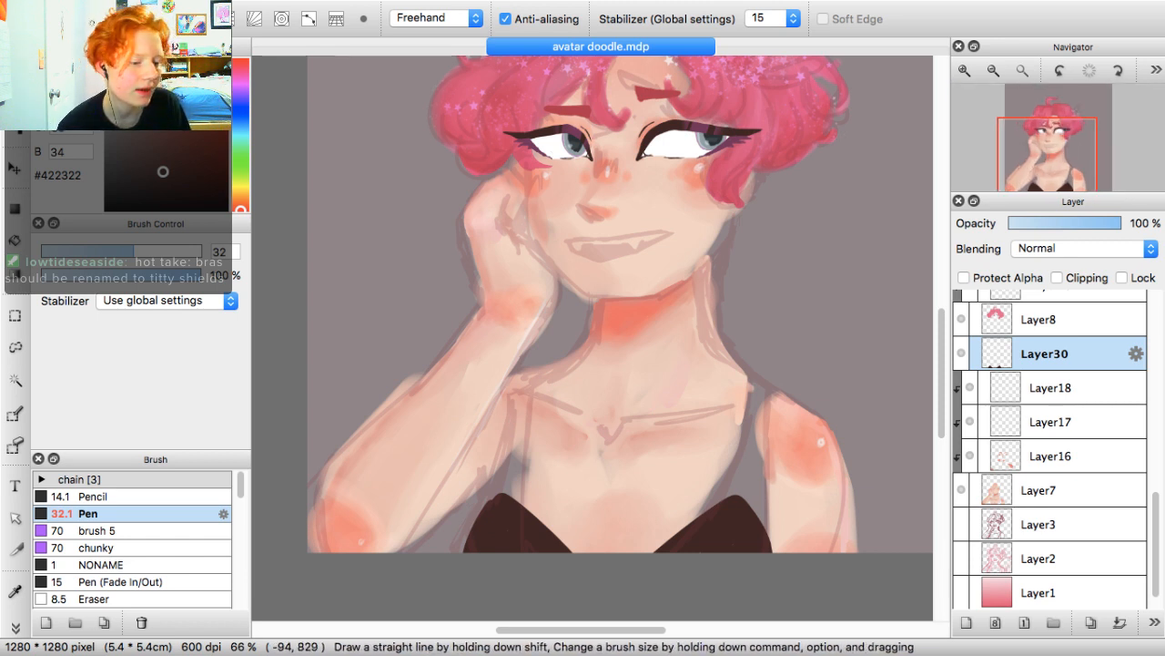
Try drawing thin dark brown shoulder straps up from both cups with the Pen at size 12, and undo them
click(101, 252)
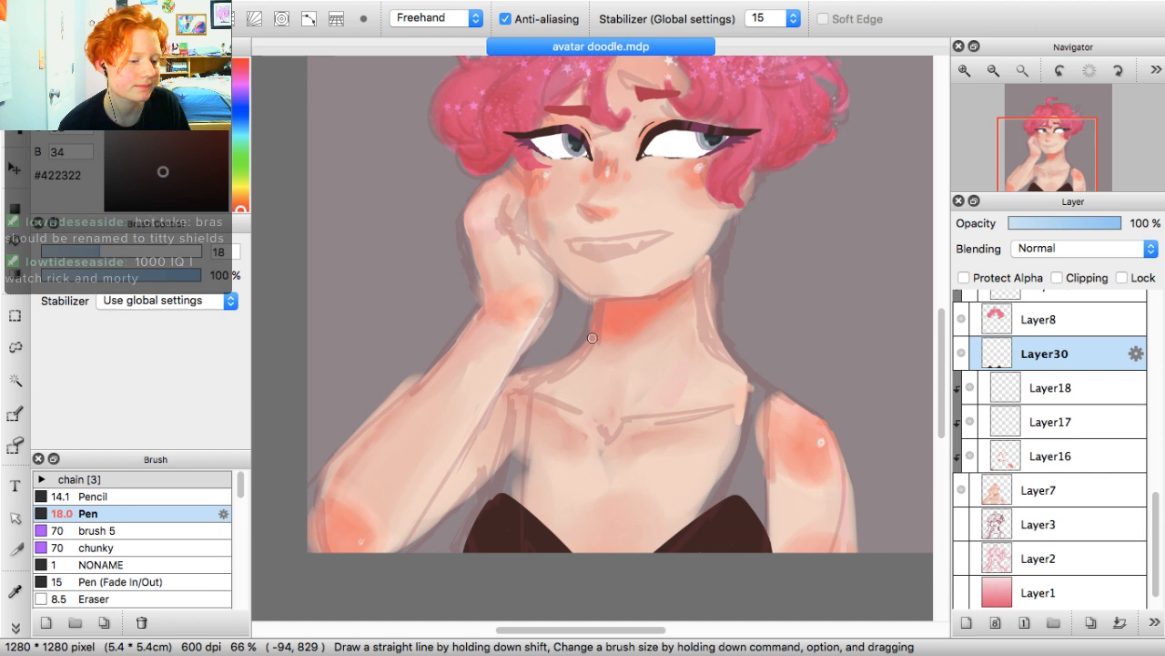
drag(100, 252, 71, 251)
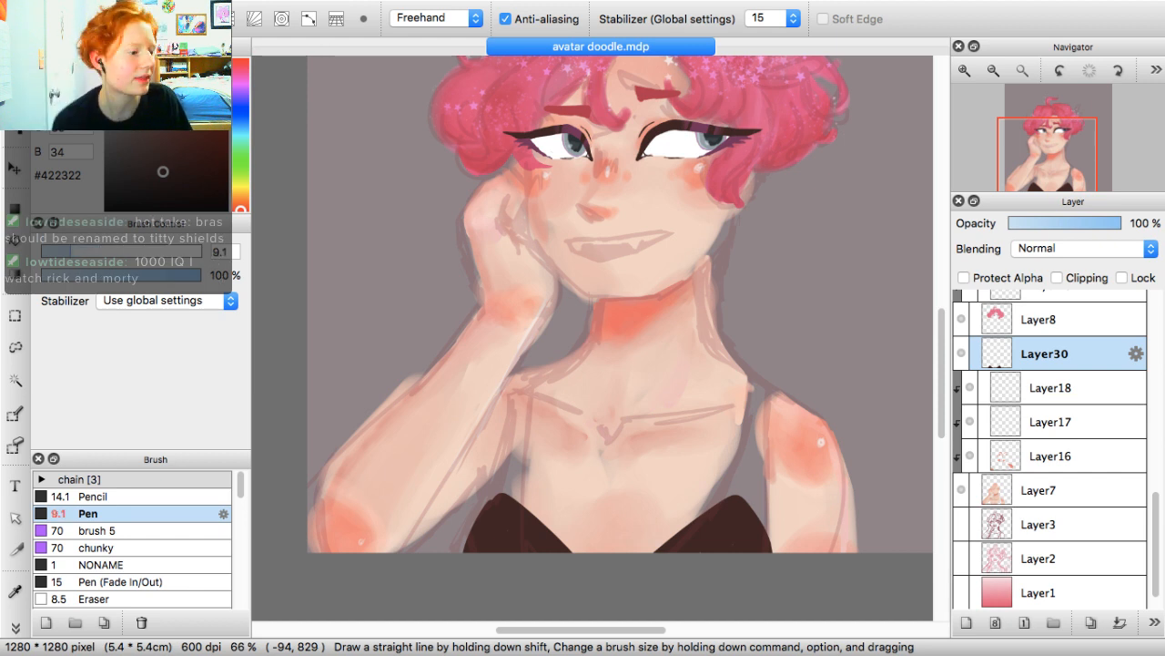
click(80, 251)
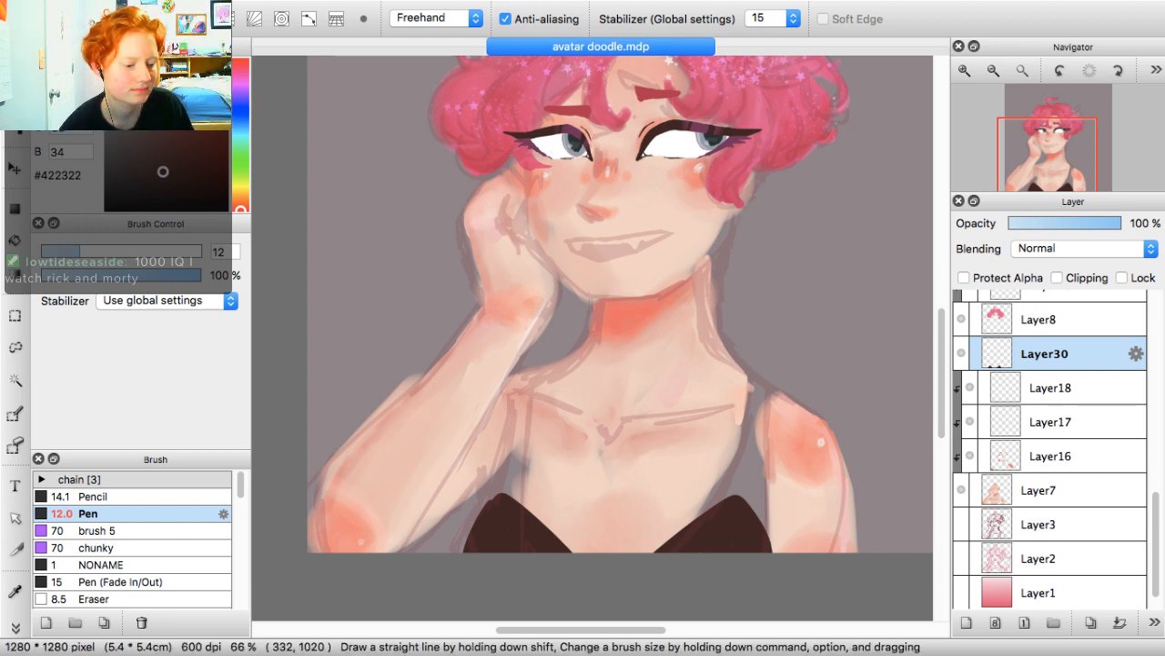
drag(504, 492, 516, 439)
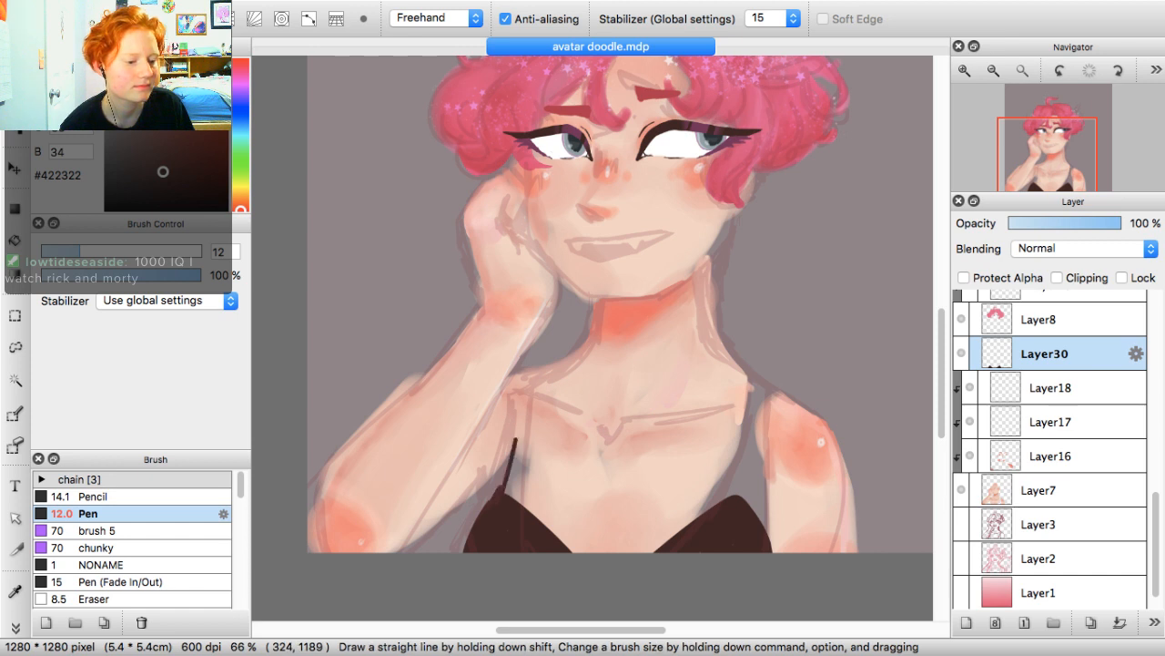
key(super+z)
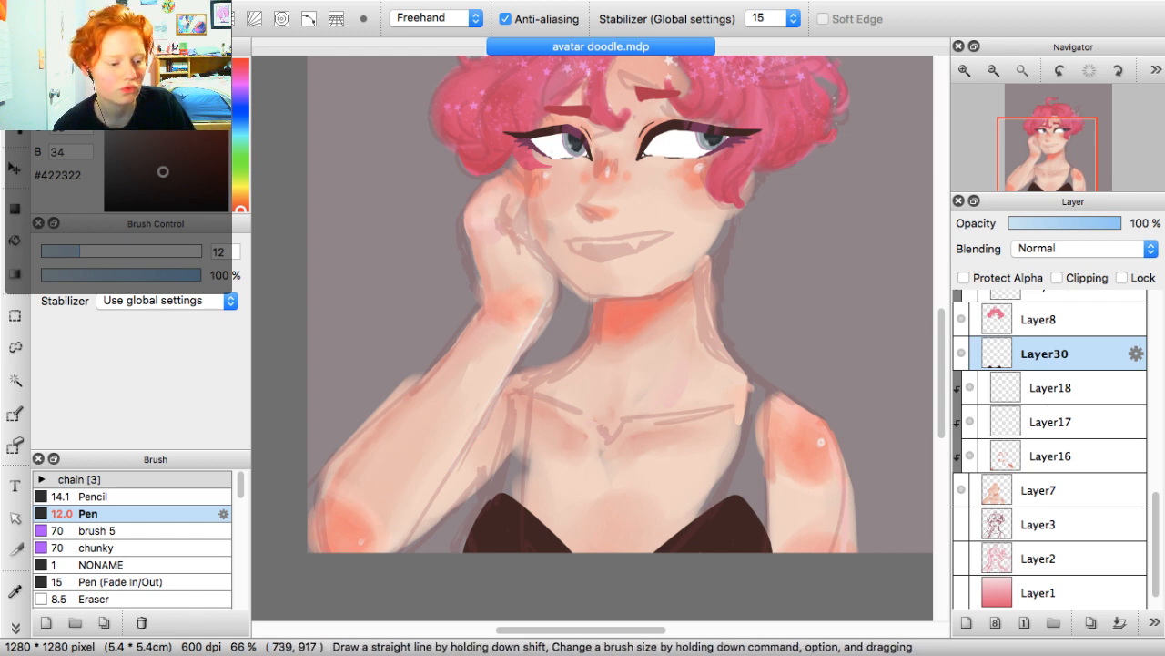
drag(750, 376, 745, 503)
key(super+z)
drag(750, 374, 739, 497)
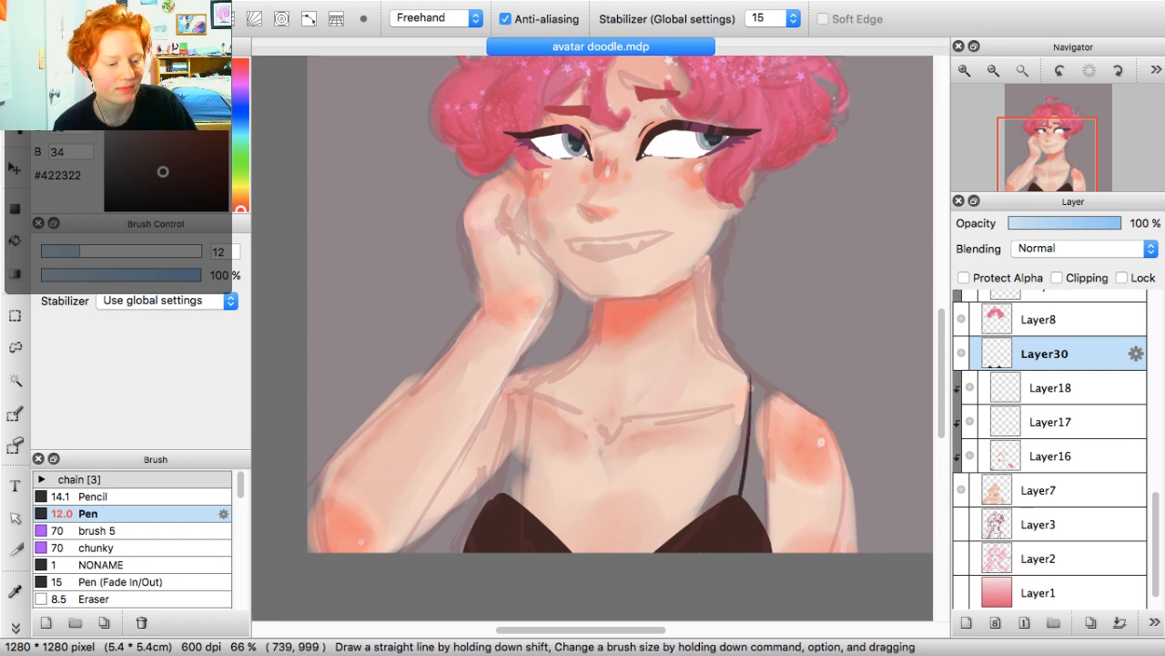
key(super+z)
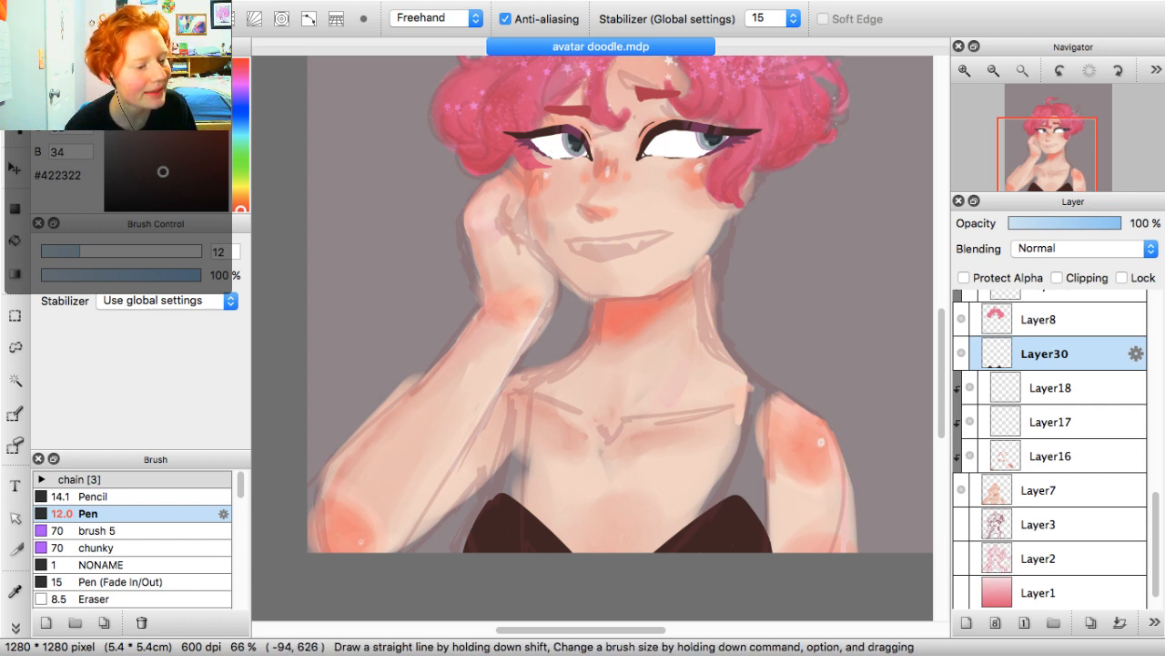
Paint the left-hand cup's outer panel dark red #842935 with the Pen at size 27.4 and erase the overflow around its tip
click(241, 62)
drag(163, 171, 189, 133)
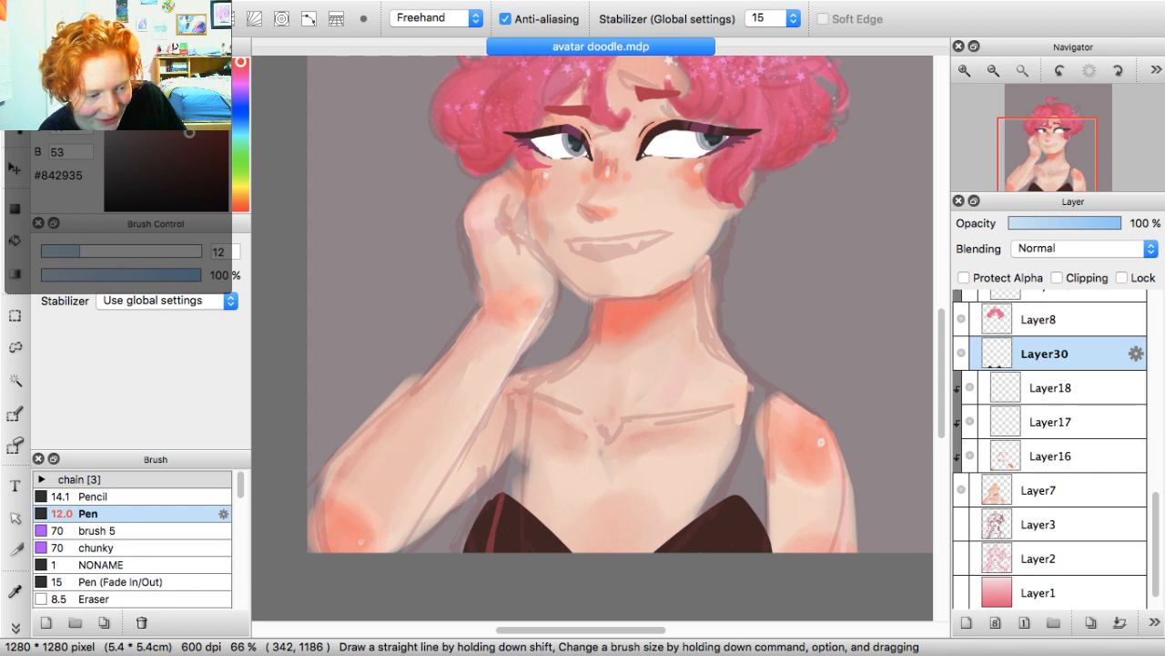
click(85, 251)
drag(85, 251, 126, 250)
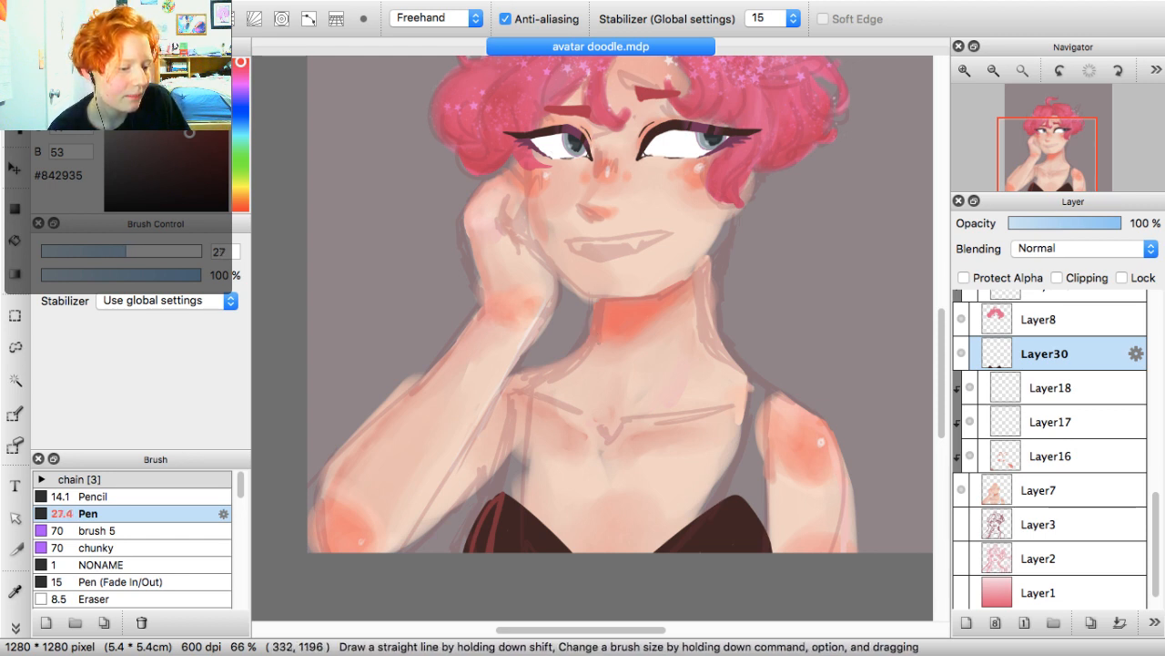
mouse_move(504, 500)
mouse_down()
mouse_move(467, 545)
mouse_move(467, 587)
mouse_up()
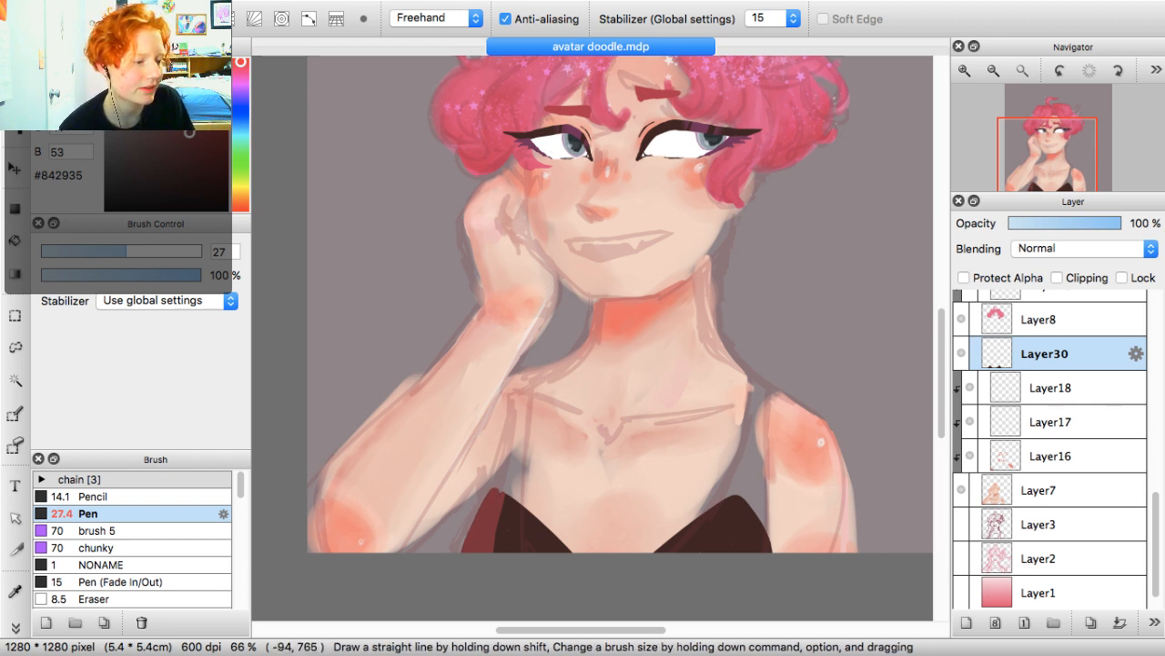
click(15, 102)
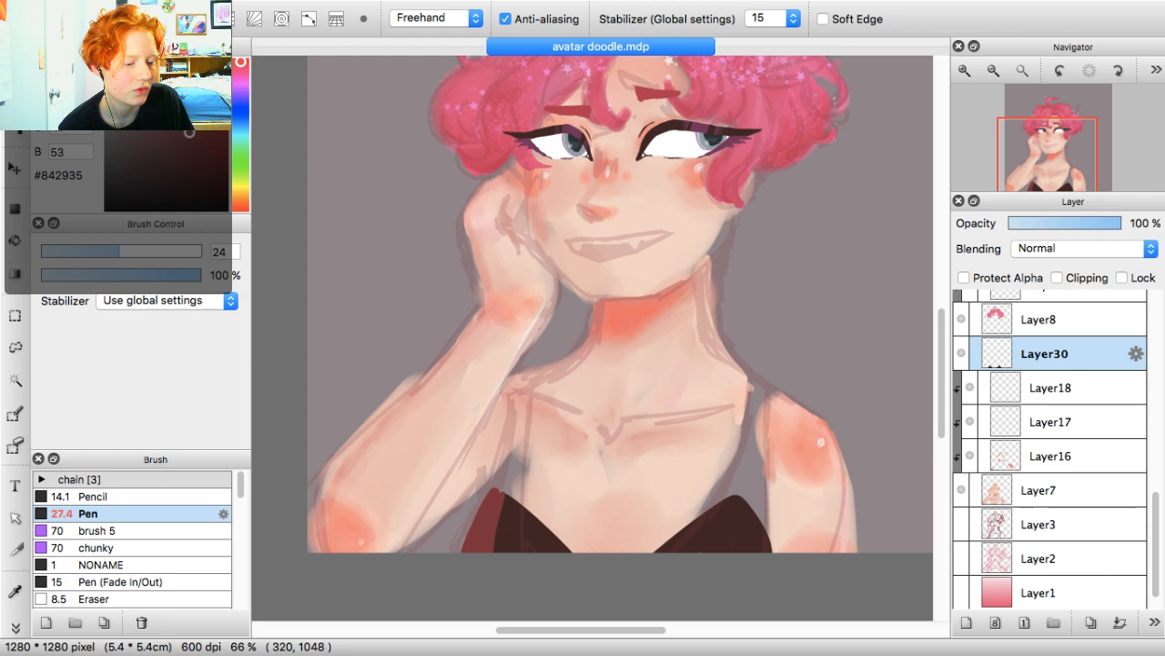
drag(498, 483, 478, 509)
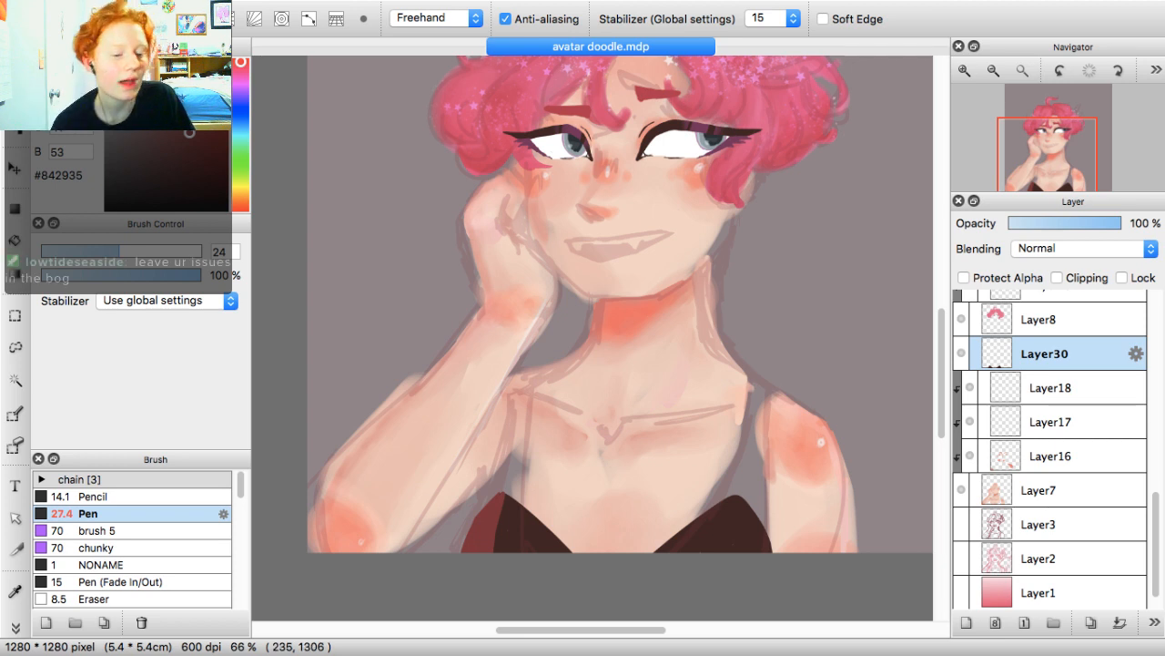
Protect the alpha of Layer30 and fill the right-hand cup's outer panel with the same dark red
key(b)
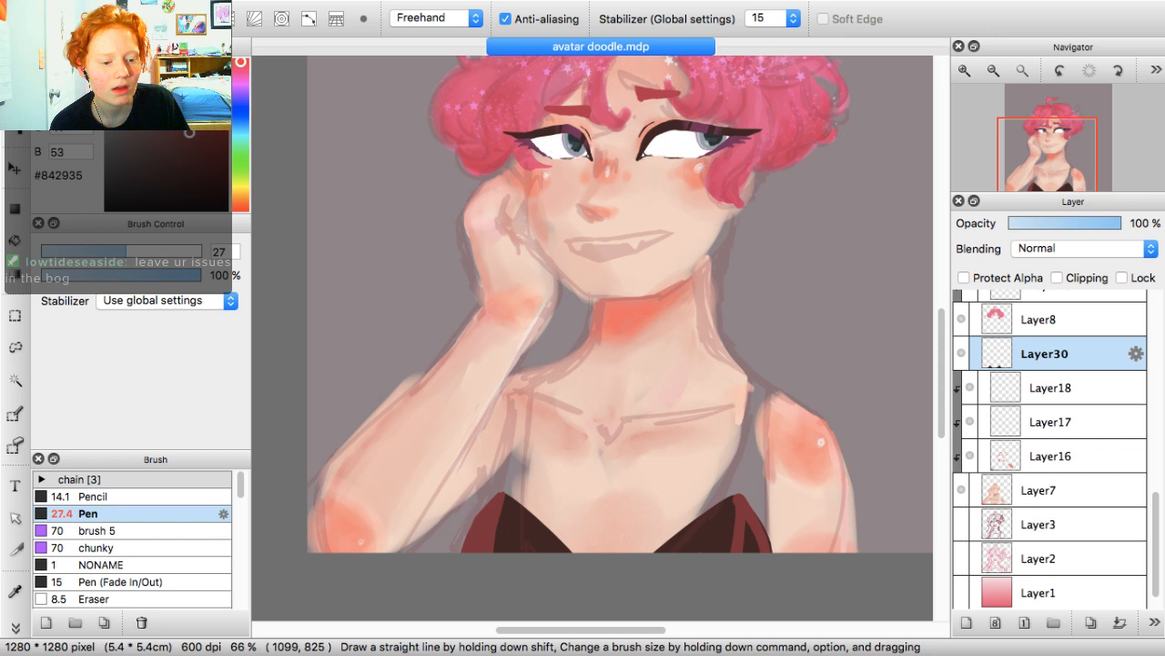
click(964, 278)
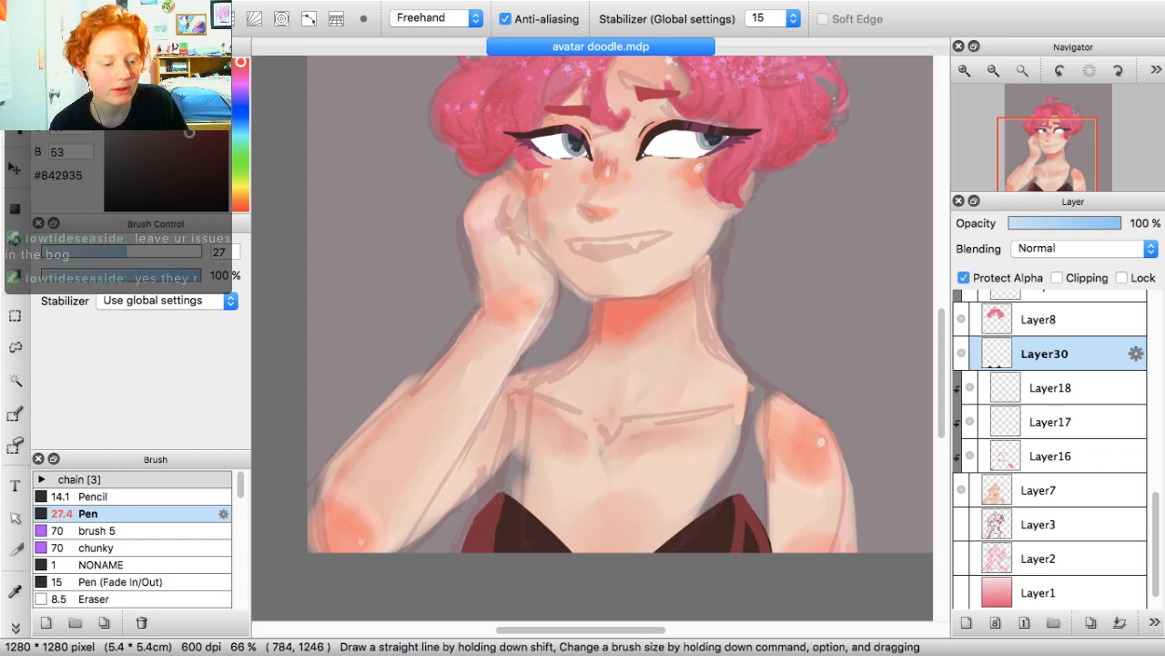
drag(755, 528, 747, 548)
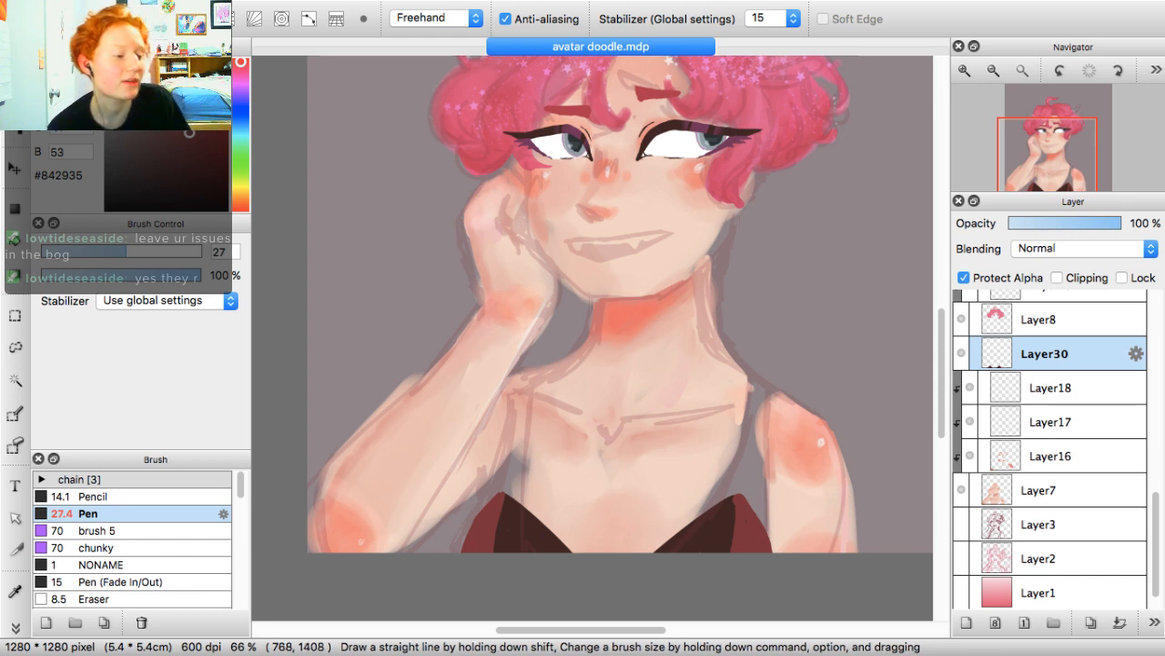
Set the colour to pinkish red #E35265 and fill the inner panels of both cups over the dark brown
click(180, 119)
drag(179, 117, 168, 86)
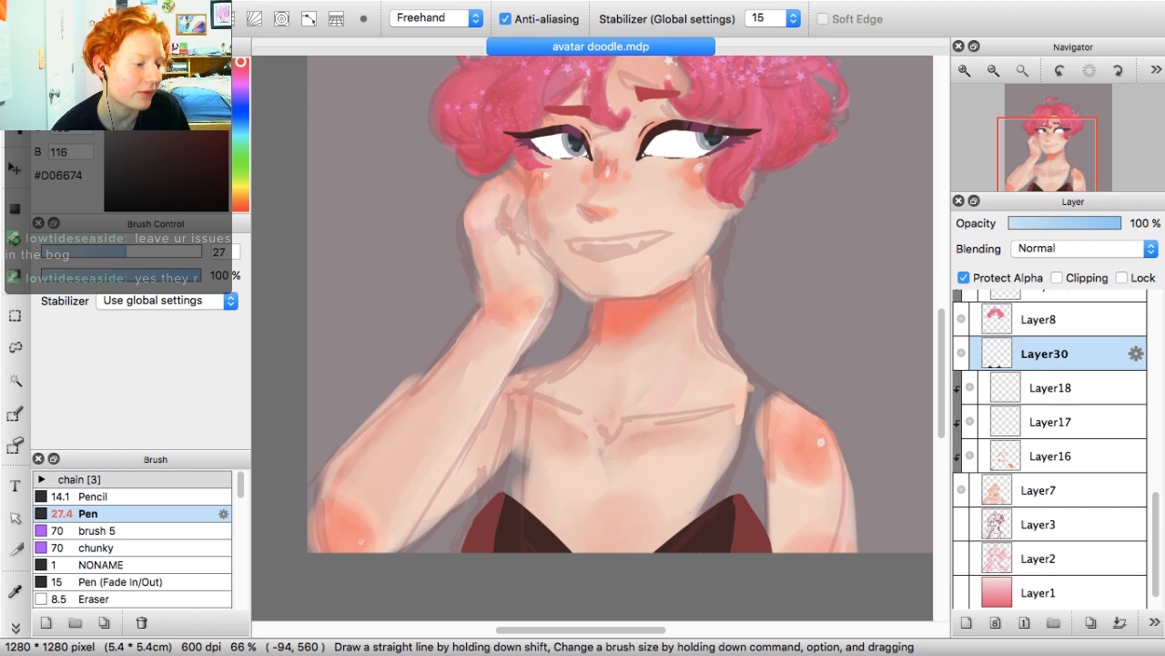
click(182, 78)
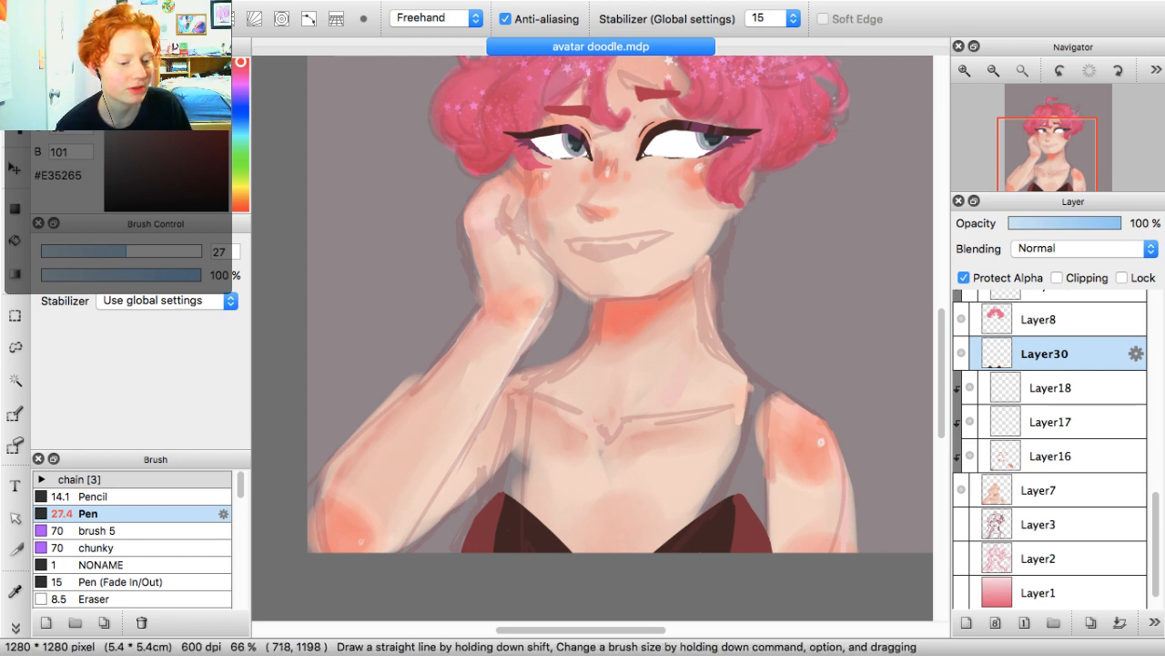
mouse_move(736, 497)
mouse_down()
mouse_move(720, 553)
mouse_move(732, 525)
mouse_move(657, 552)
mouse_up()
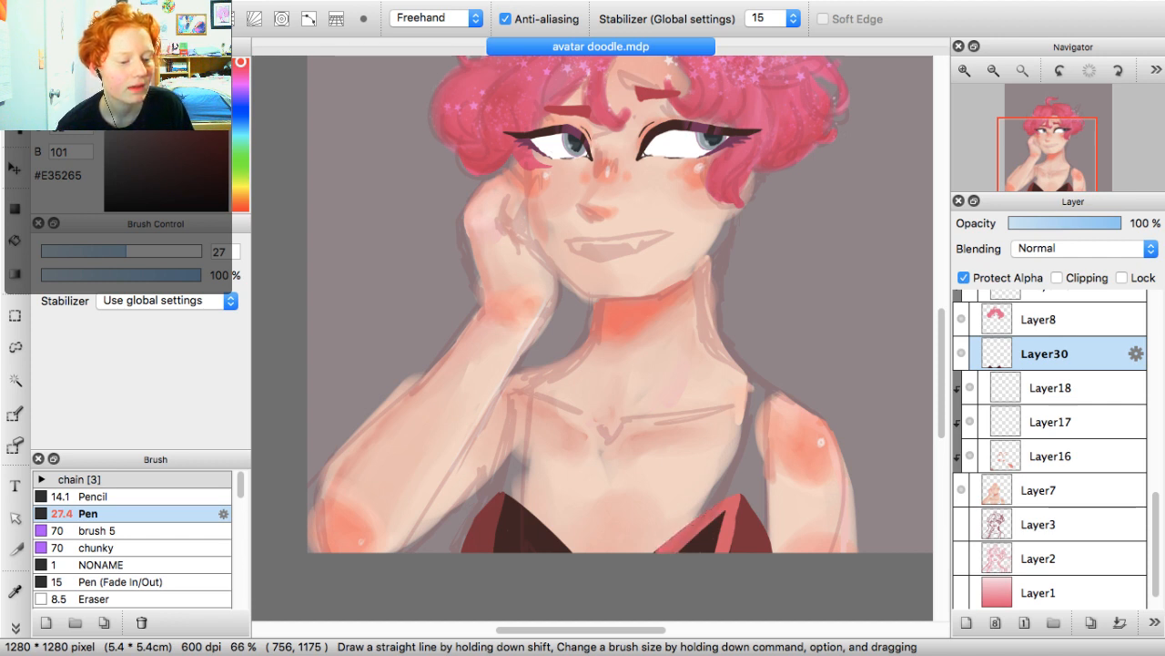
mouse_move(717, 519)
mouse_down()
mouse_move(707, 549)
mouse_move(722, 517)
mouse_up()
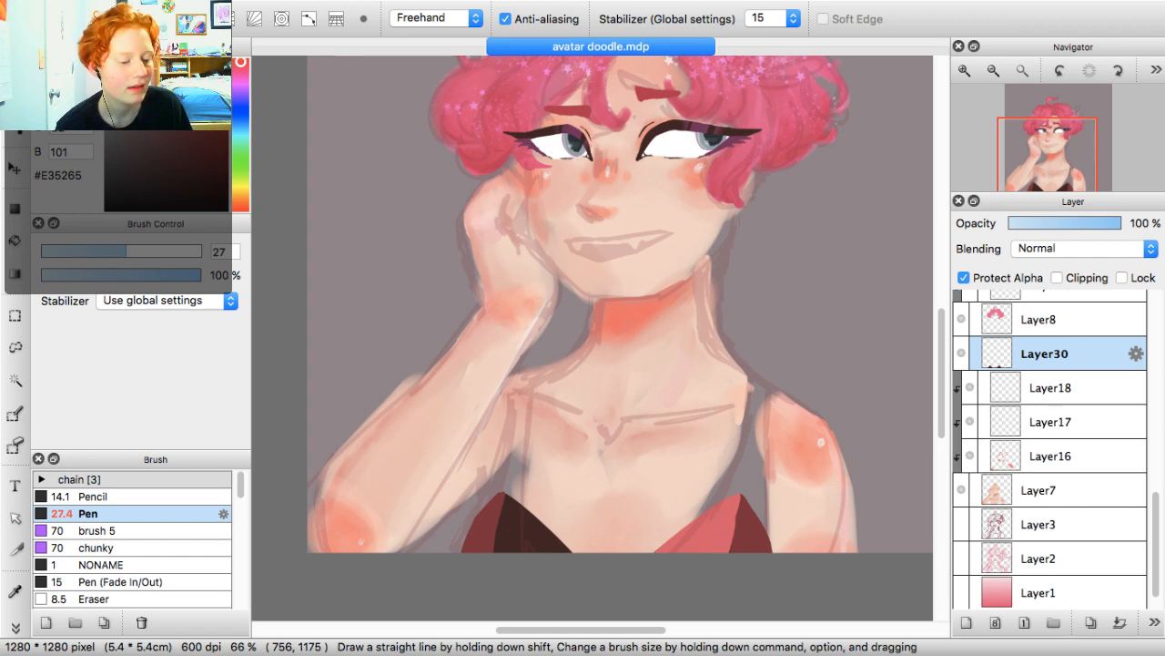
mouse_move(512, 489)
mouse_down()
mouse_move(501, 553)
mouse_move(499, 528)
mouse_move(492, 549)
mouse_move(500, 501)
mouse_move(559, 551)
mouse_move(535, 516)
mouse_move(539, 550)
mouse_move(516, 518)
mouse_move(512, 539)
mouse_move(531, 550)
mouse_up()
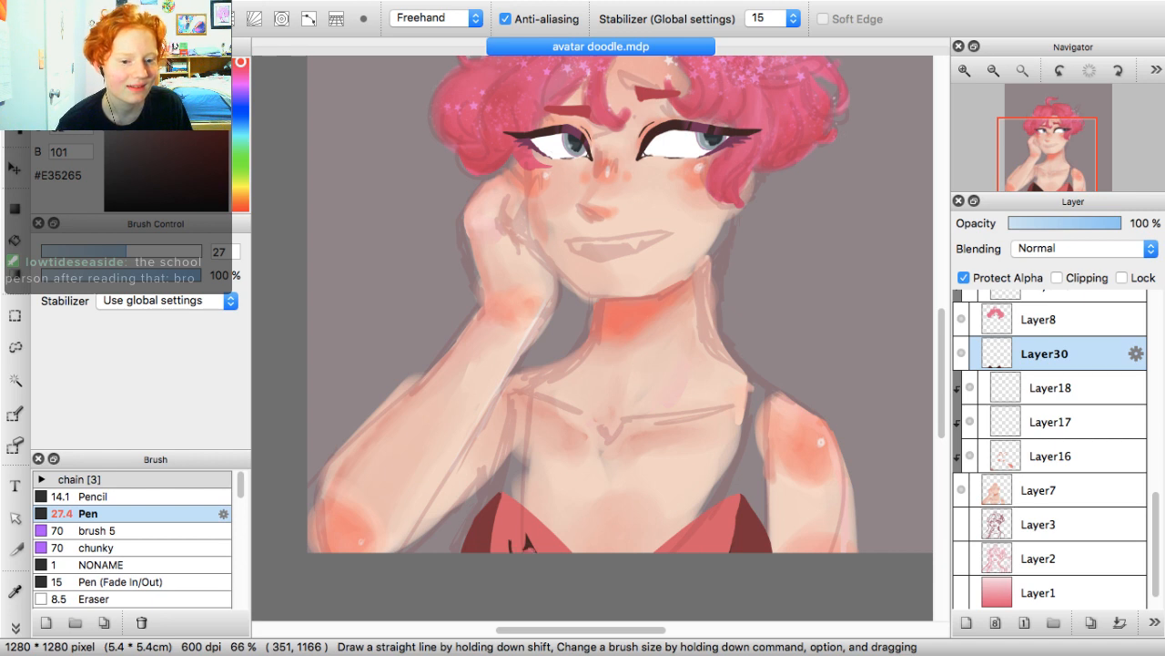
drag(512, 546, 534, 542)
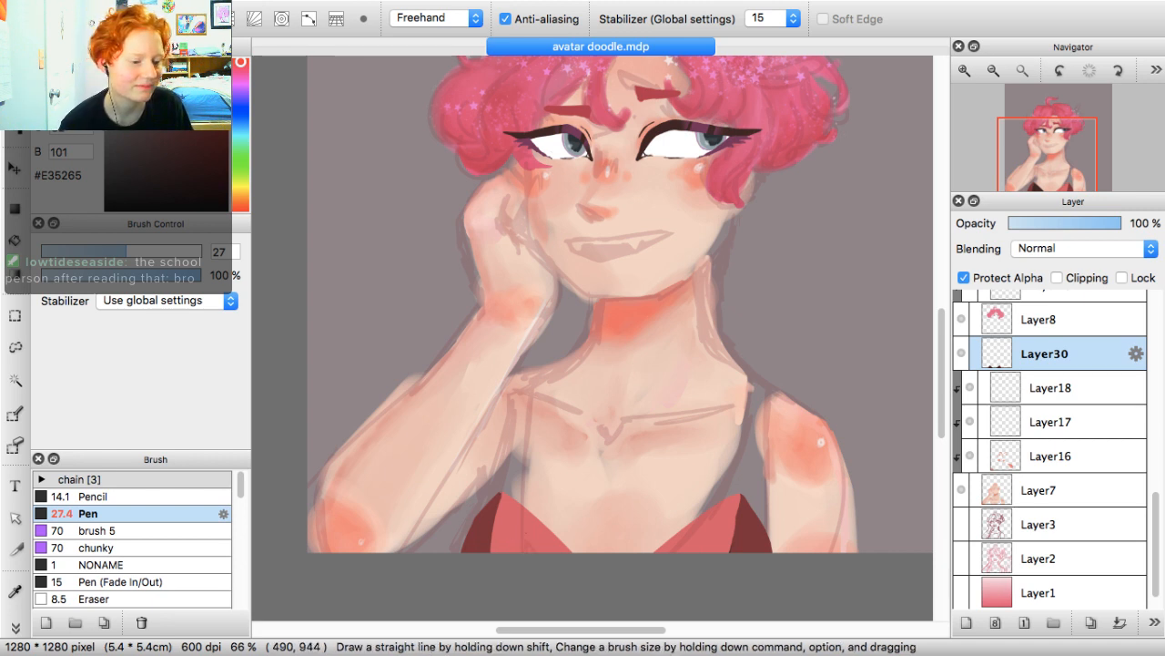
Set the Pen size to 16.4 and sample the skin tone #EBAEA2 from the chest on Layer7
drag(925, 217, 860, 252)
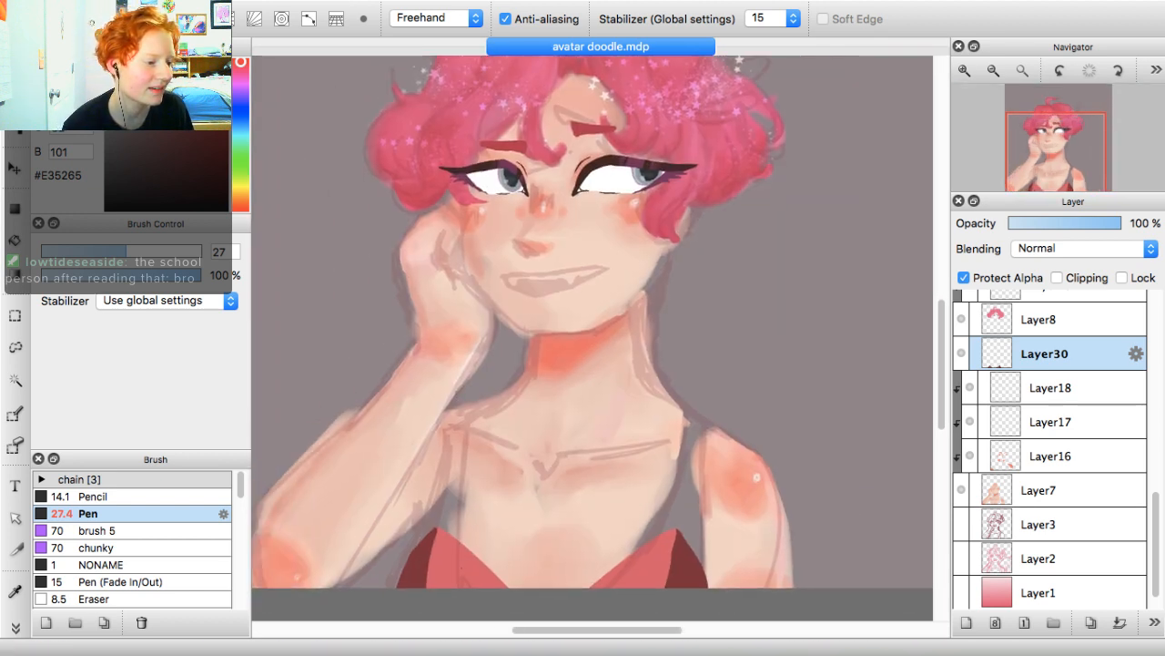
click(191, 125)
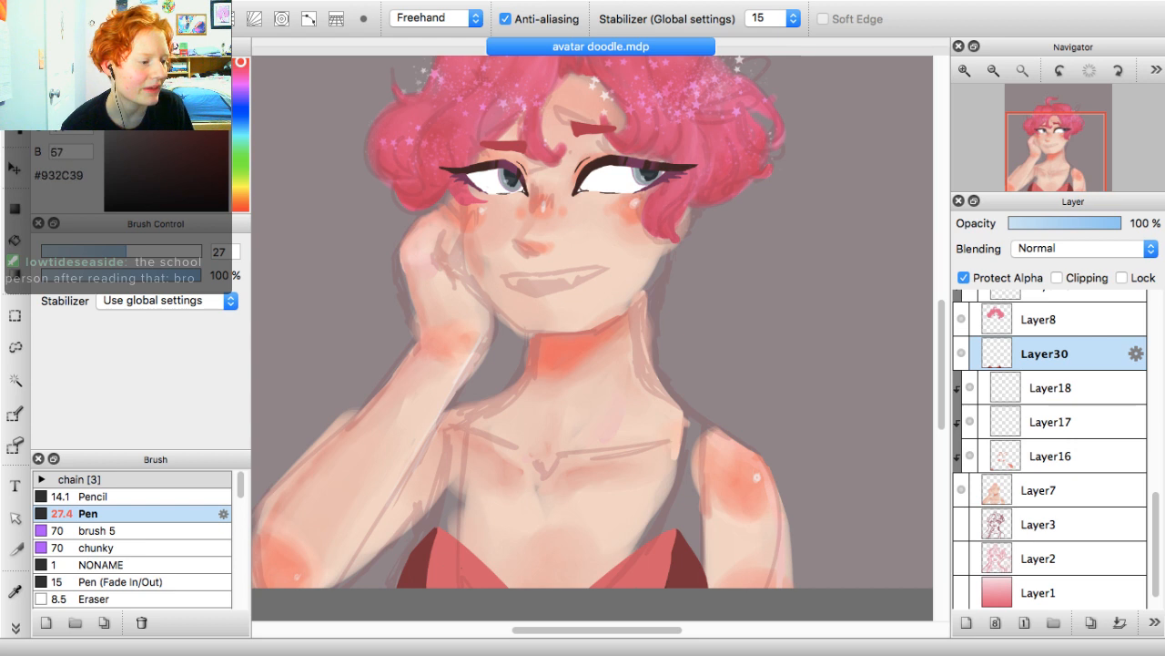
drag(102, 251, 95, 251)
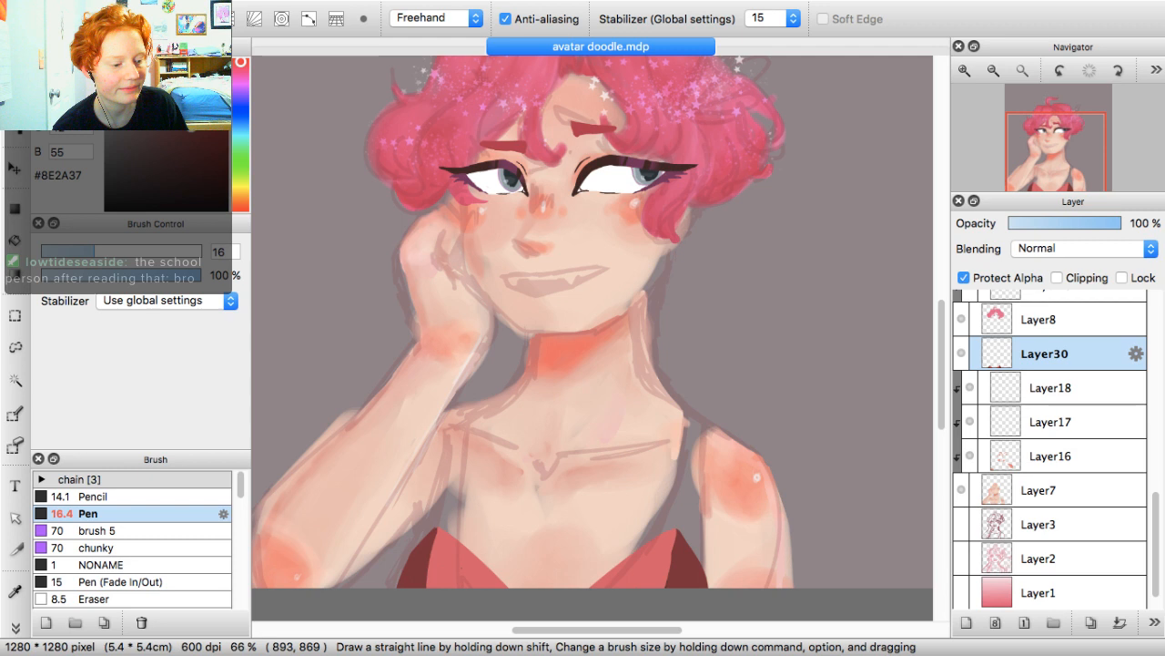
key(i)
click(1042, 490)
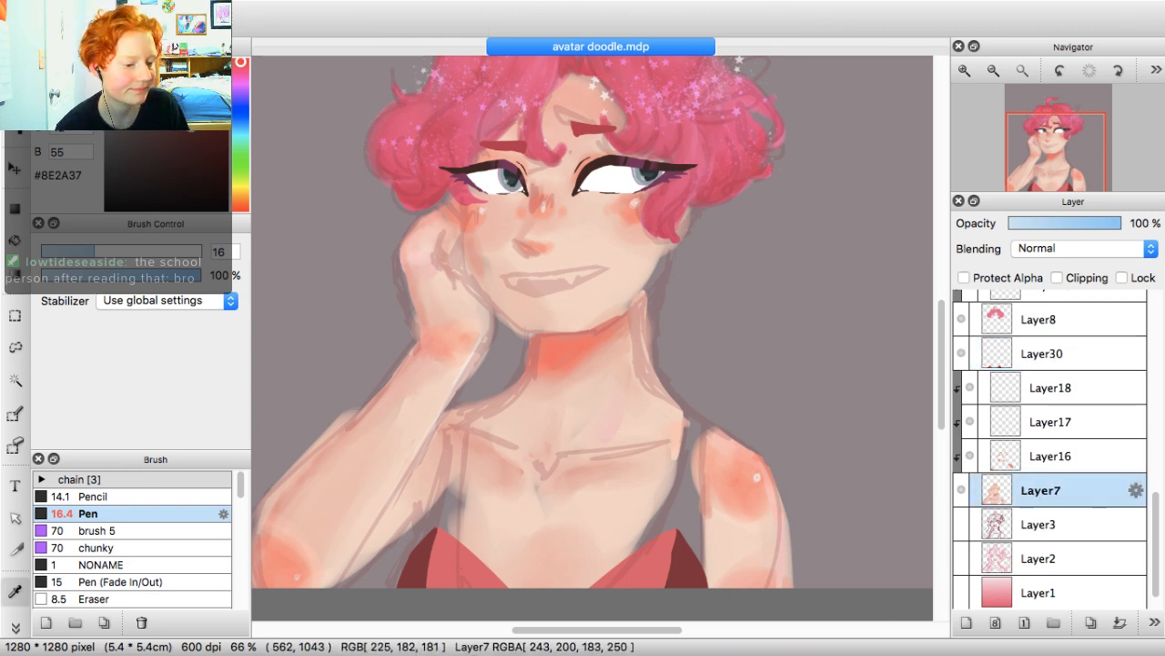
click(483, 459)
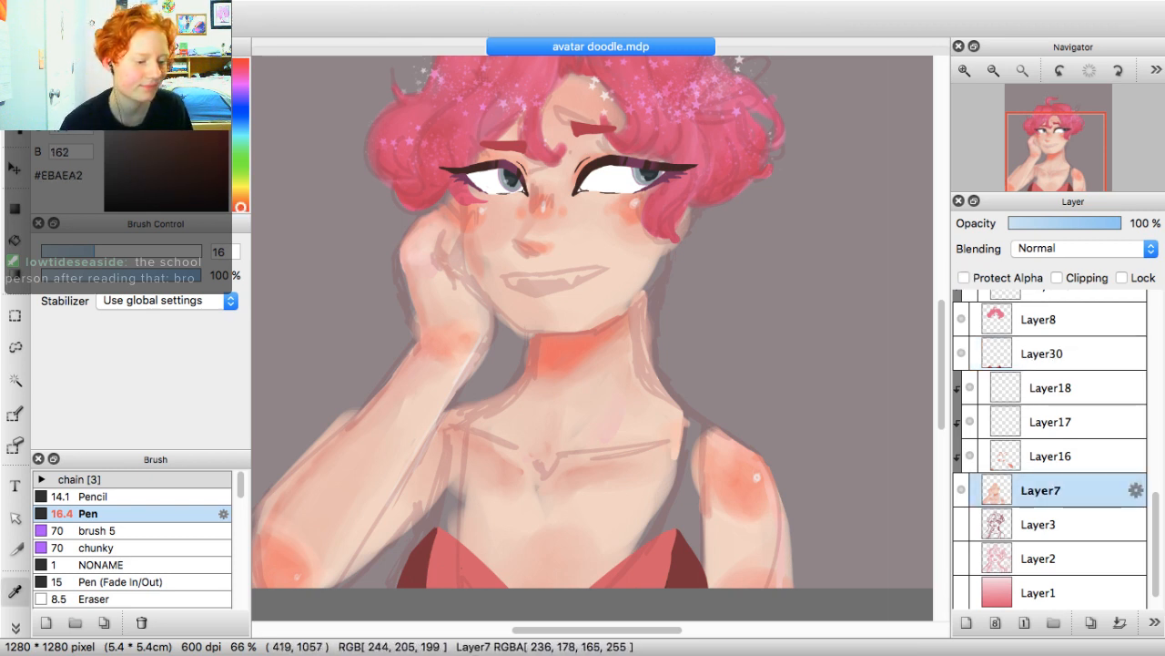
key(b)
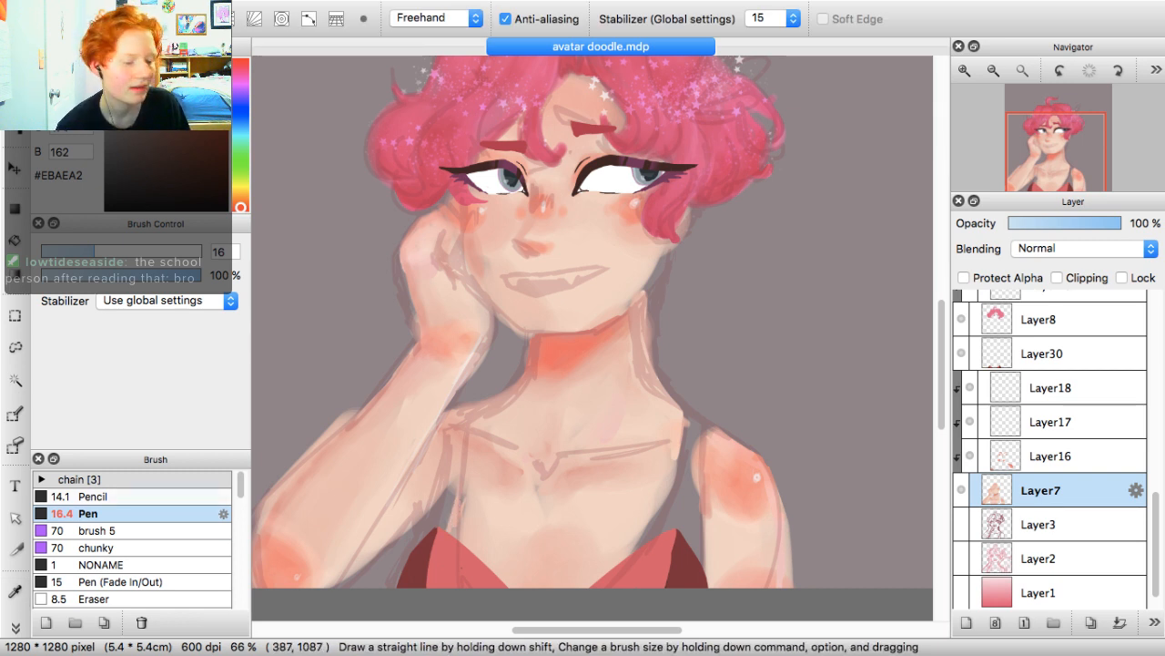
Try painting skin-coloured strokes on Layer7 beside the left-hand armpit, and undo the stray lines
scroll(132, 537, down, 3)
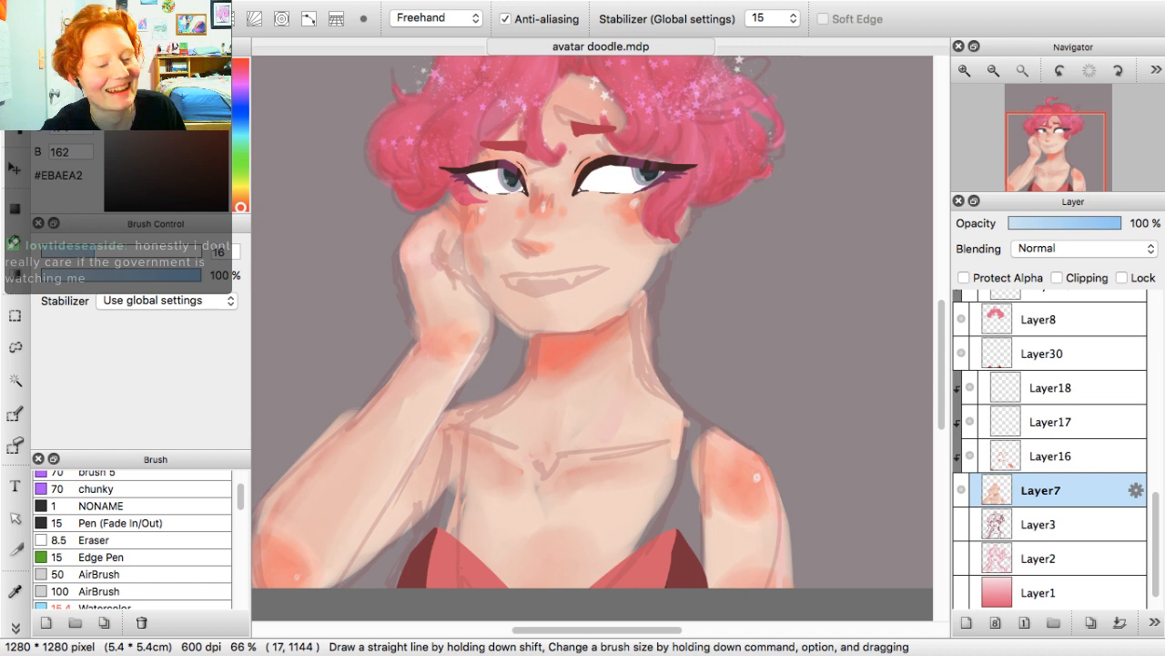
key(super+Tab)
mouse_move(447, 502)
mouse_down()
mouse_move(444, 527)
mouse_move(424, 535)
mouse_move(453, 501)
mouse_up()
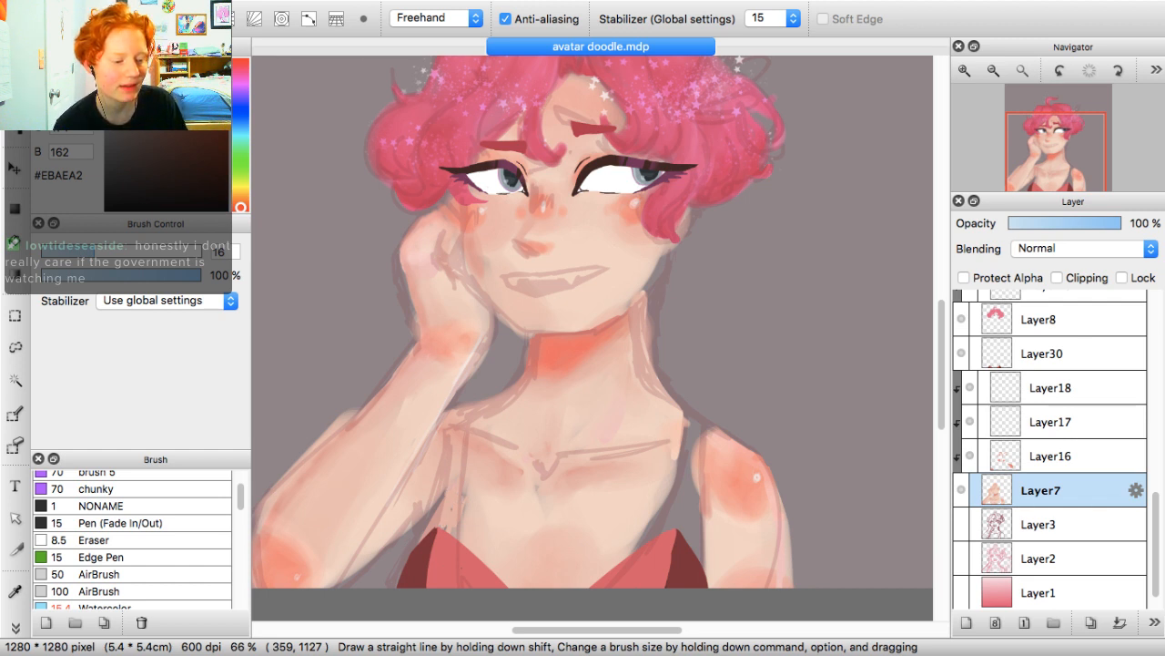
drag(444, 492, 425, 531)
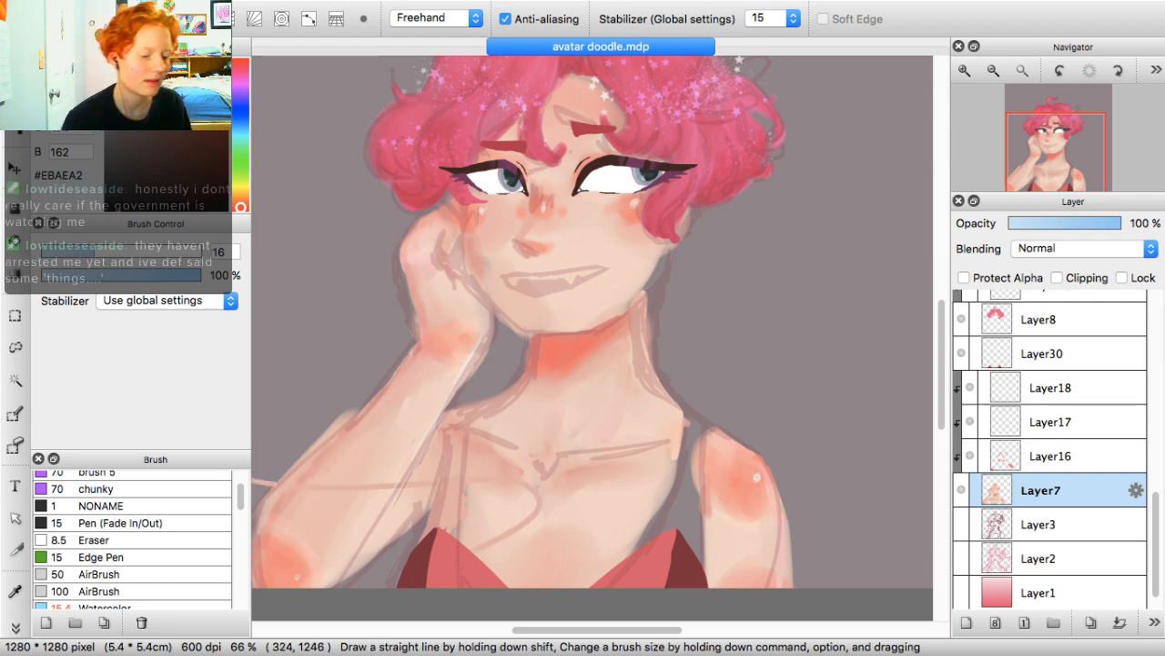
key(super+z)
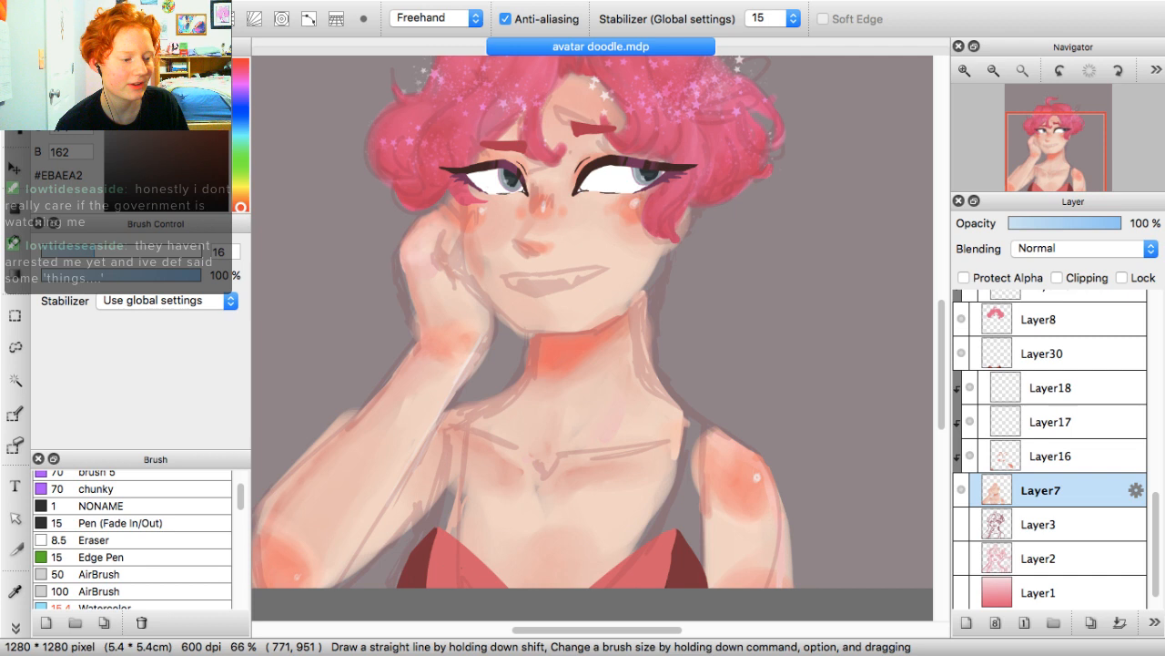
Touch up the skin around the right-hand armpit on Layer7 at brush size 42 and undo the stray stroke across the collarbones
click(124, 252)
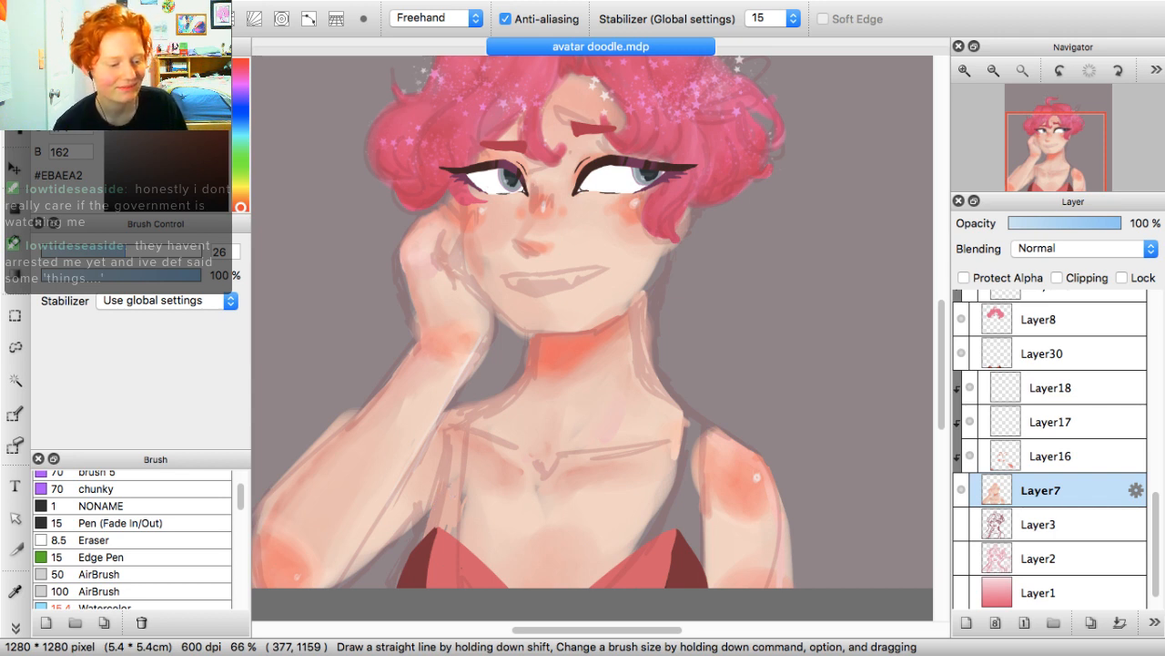
key(])
key(])
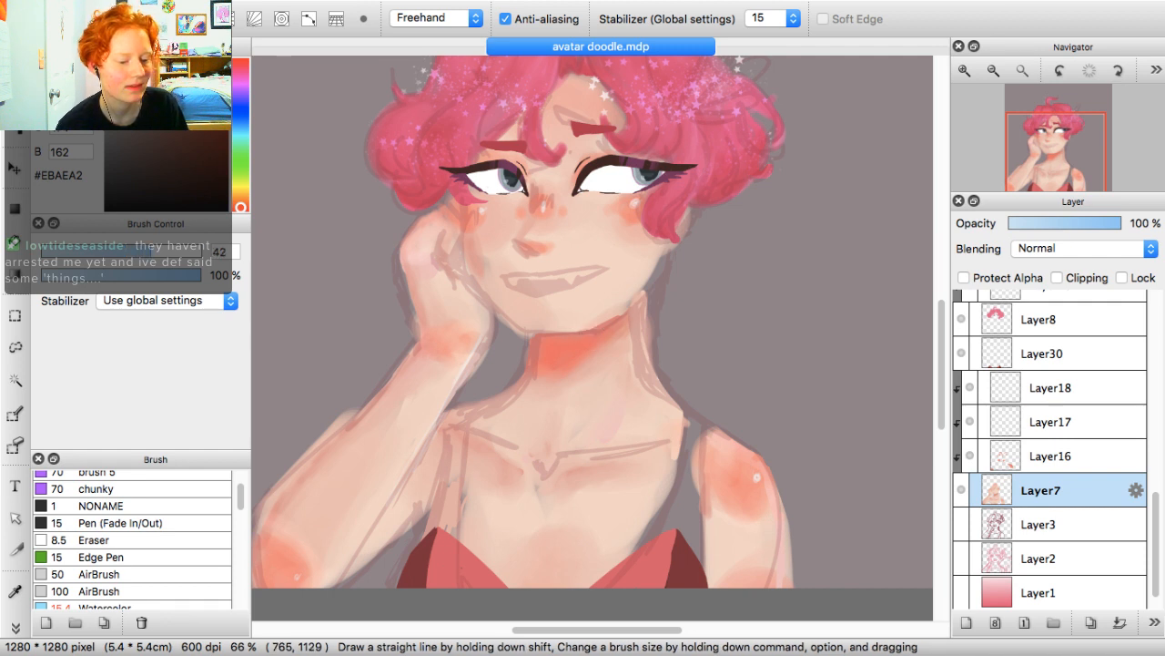
mouse_move(651, 538)
mouse_down()
mouse_move(702, 487)
mouse_move(678, 420)
mouse_move(700, 420)
mouse_move(710, 425)
mouse_move(666, 518)
mouse_move(684, 483)
mouse_move(684, 522)
mouse_up()
mouse_move(686, 455)
mouse_down()
mouse_move(672, 521)
mouse_move(692, 512)
mouse_up()
drag(691, 437, 688, 444)
mouse_move(674, 438)
mouse_down()
mouse_move(605, 483)
mouse_move(553, 410)
mouse_move(475, 395)
mouse_up()
key(super+z)
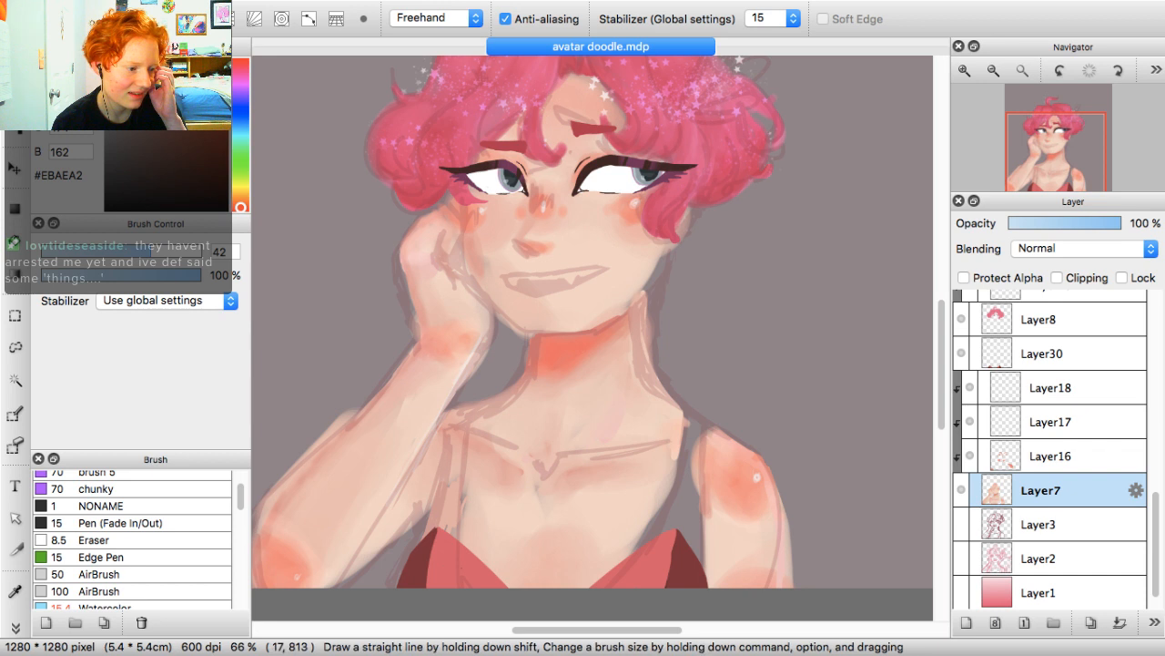
Fill the gap beside the right-hand armpit at brush size 88 and add skin along the left-hand side of the neck at size 37
click(179, 250)
click(163, 251)
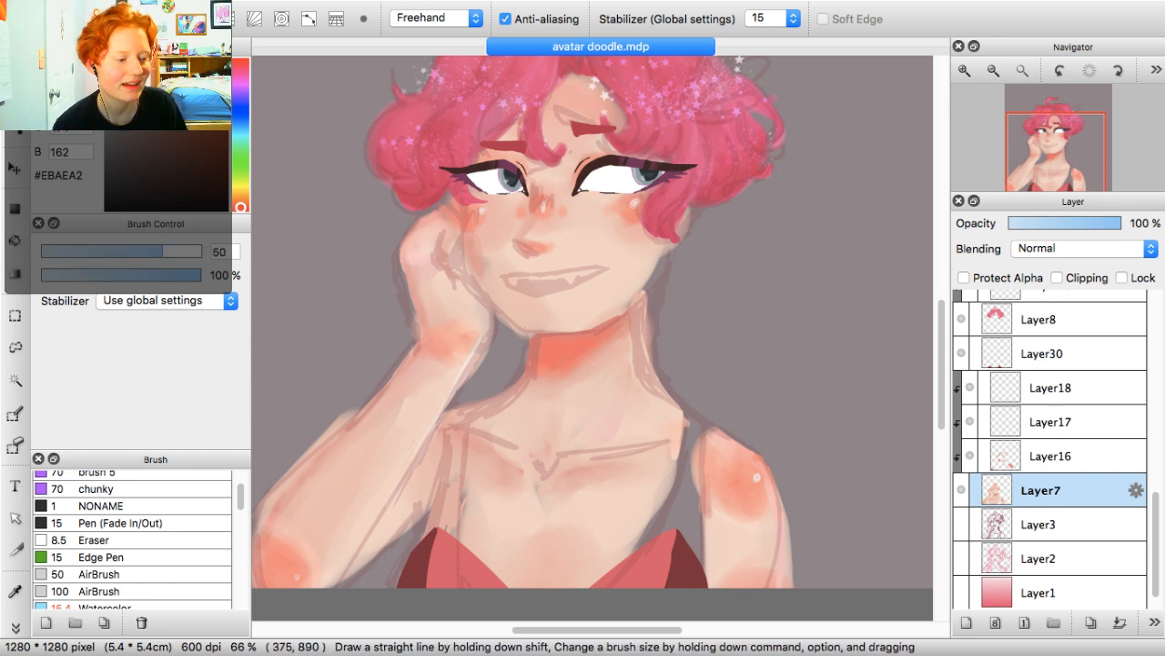
drag(169, 251, 178, 250)
mouse_move(699, 516)
mouse_down()
mouse_move(649, 498)
mouse_move(631, 543)
mouse_move(694, 535)
mouse_move(693, 552)
mouse_move(689, 421)
mouse_up()
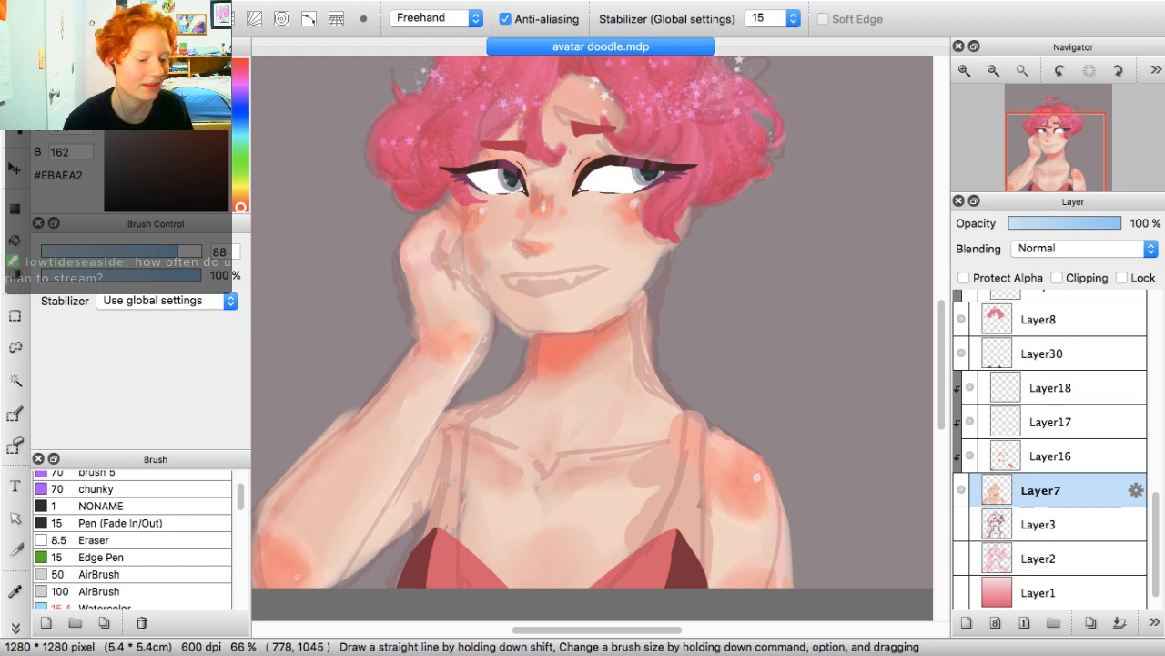
drag(171, 251, 144, 250)
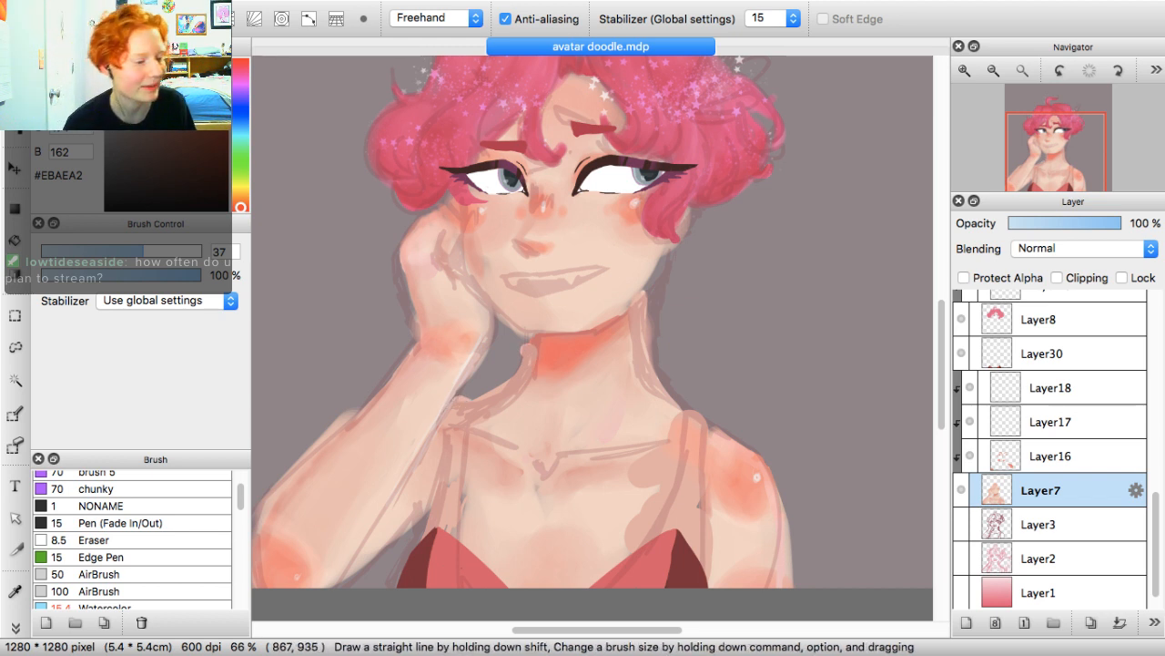
Clean up the outer edge of the raised forearm on Layer7 with the Eraser at size 24
key(e)
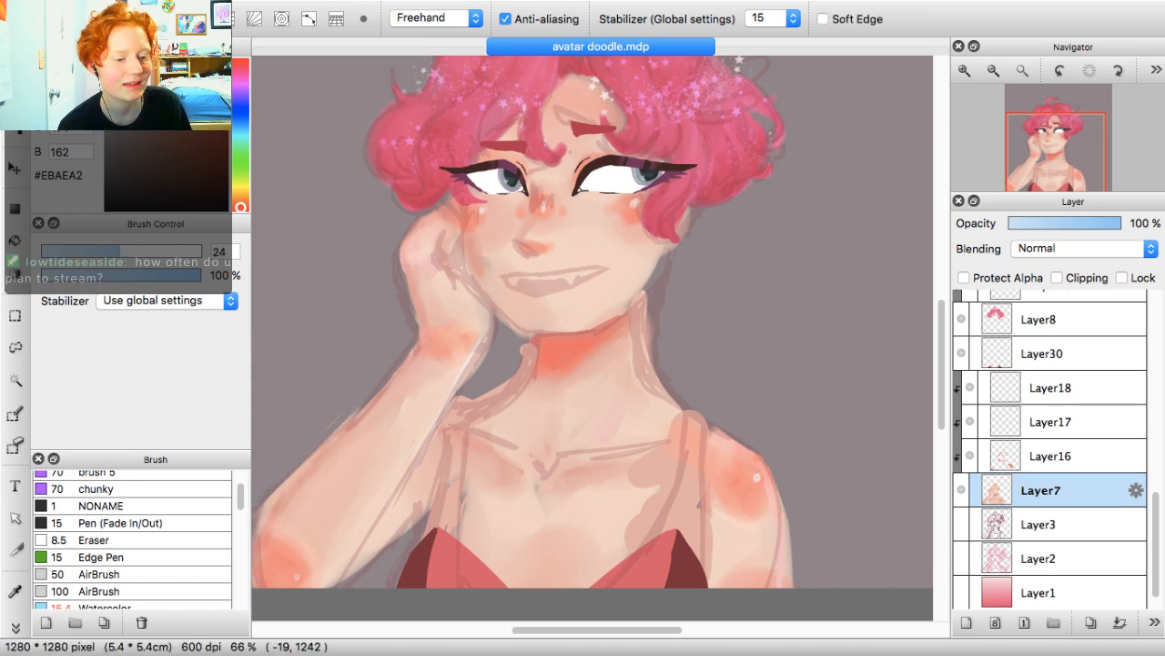
drag(1054, 162, 1036, 168)
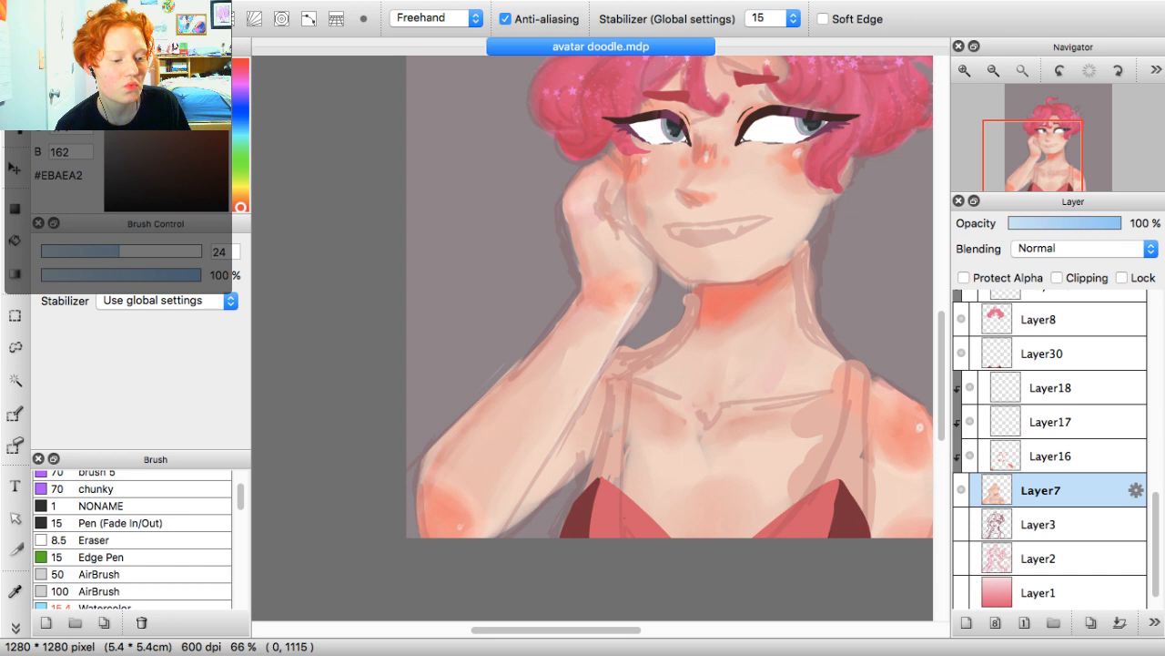
drag(492, 388, 538, 347)
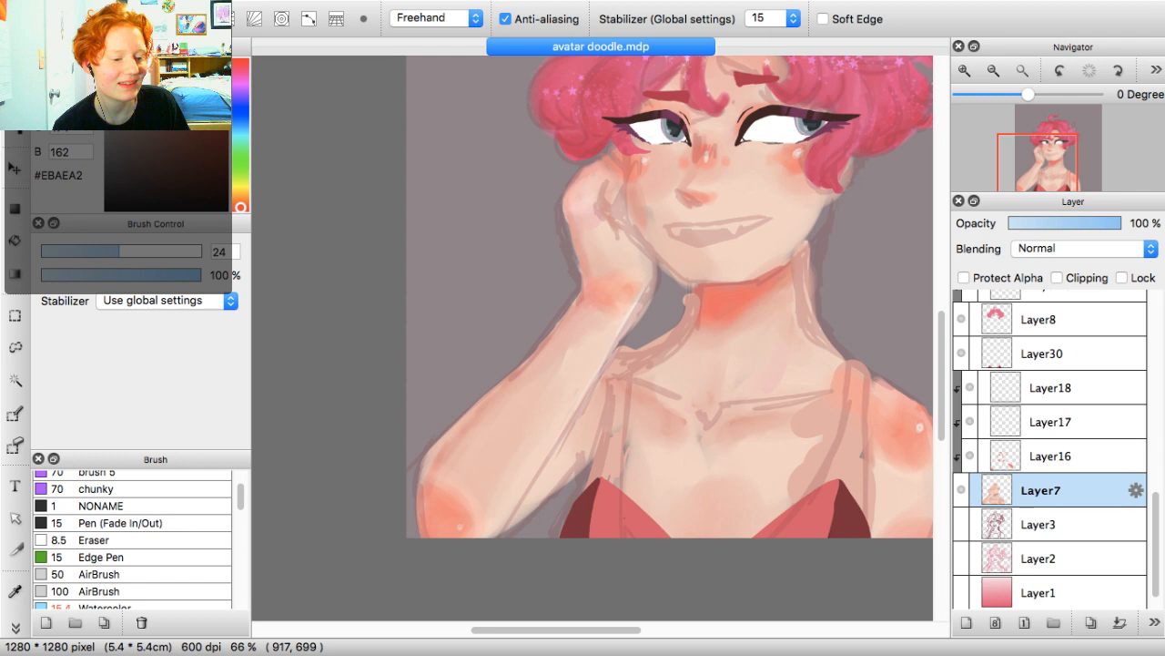
click(1062, 164)
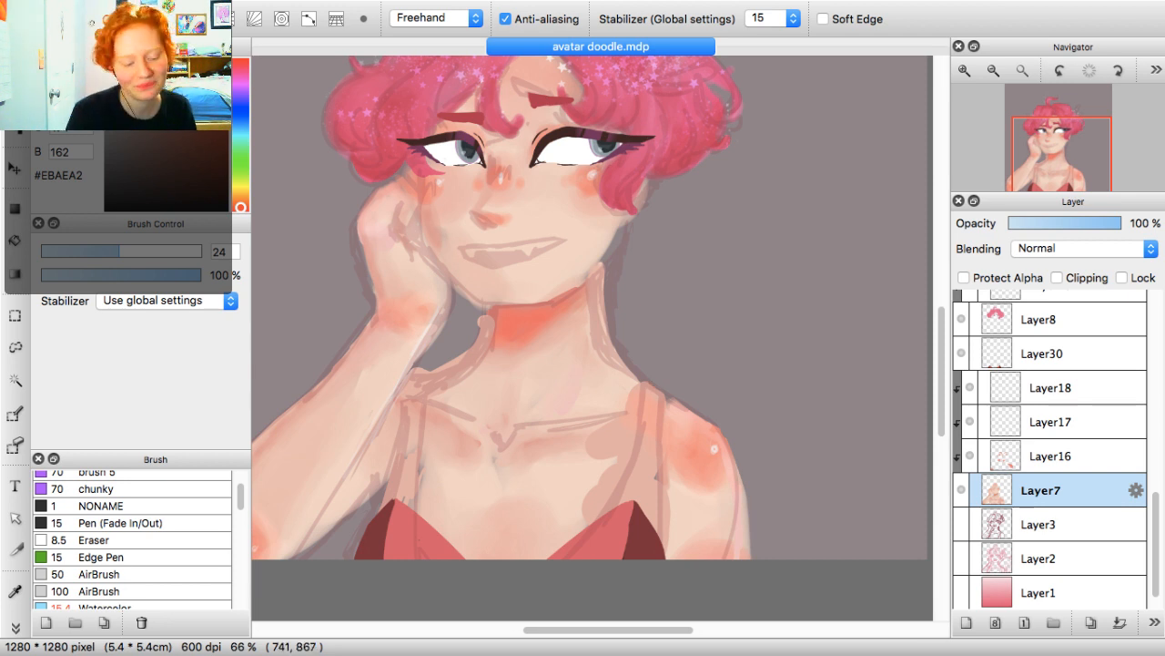
Sample the light skin tone #F4CEBE from the chest and fill in the right-hand shoulder's upper edge at brush size 37
key(alt)
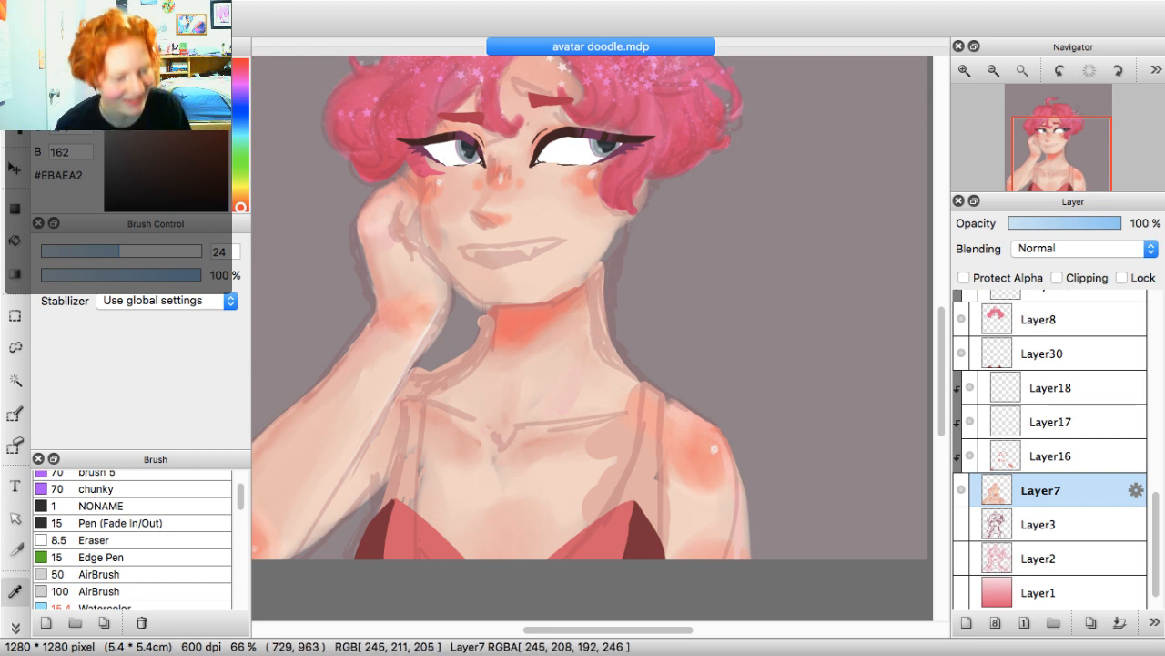
click(615, 401)
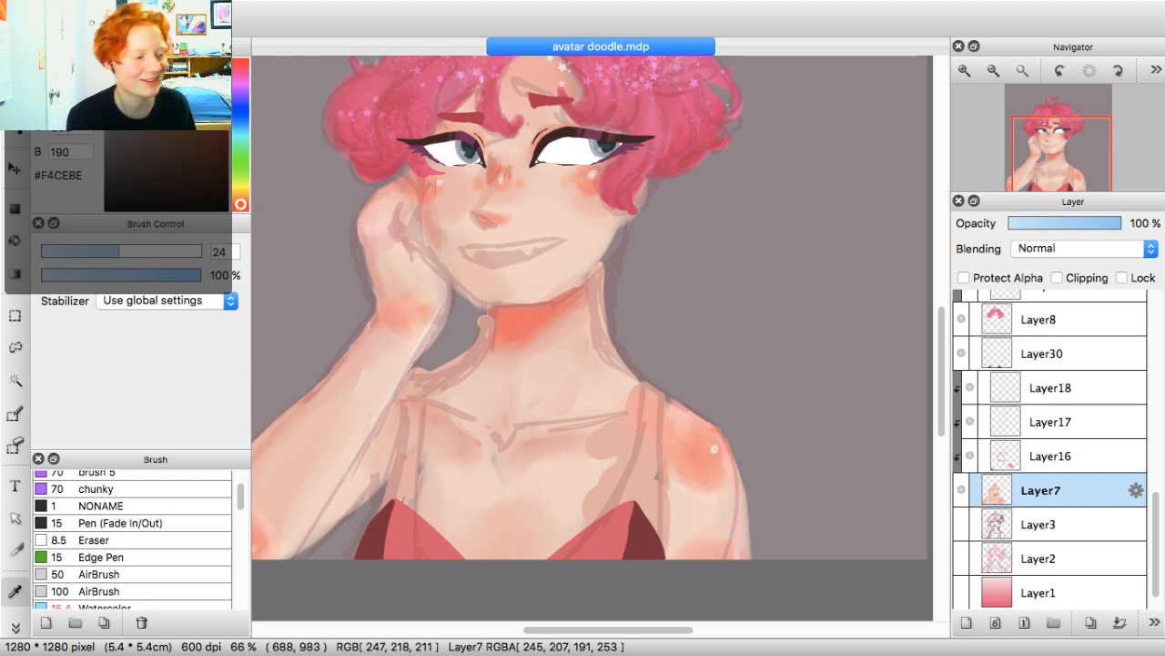
key(bracketright)
key(bracketright)
key(bracketright)
key(bracketright)
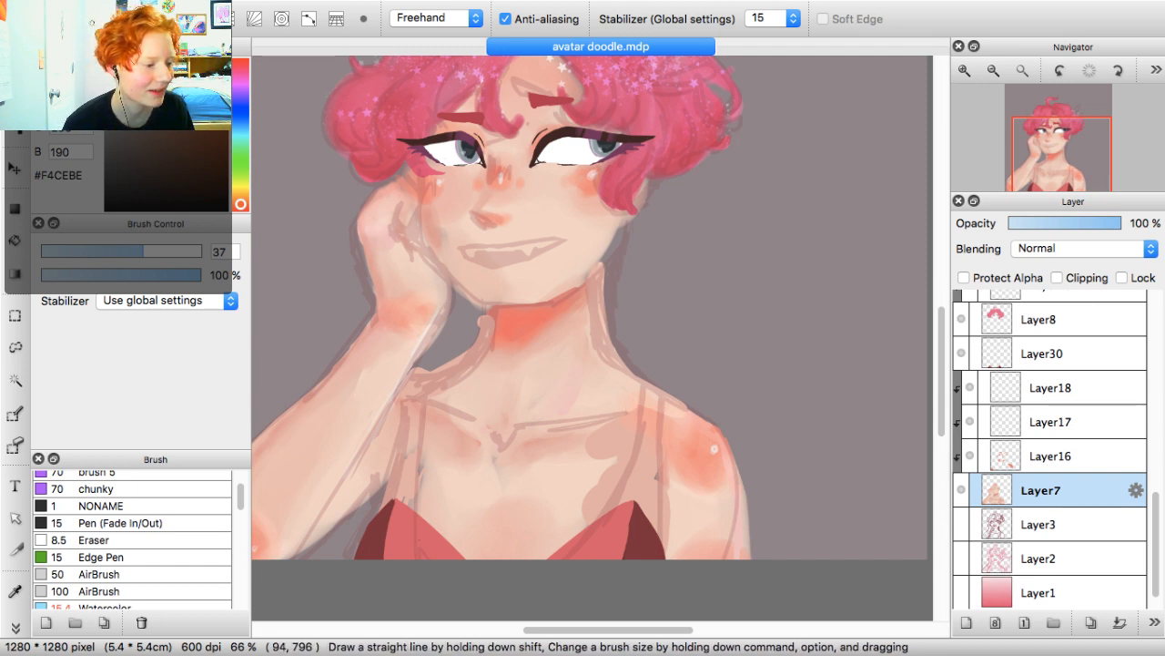
Paint pale #F6EAE5 highlights at brush size 21 along the neck, collarbone, right-hand shoulder and arm, raised forearm and jaw
click(113, 65)
drag(143, 251, 111, 252)
mouse_move(651, 390)
mouse_down()
mouse_move(607, 361)
mouse_move(598, 300)
mouse_move(620, 364)
mouse_move(692, 417)
mouse_move(635, 404)
mouse_move(558, 418)
mouse_move(608, 404)
mouse_up()
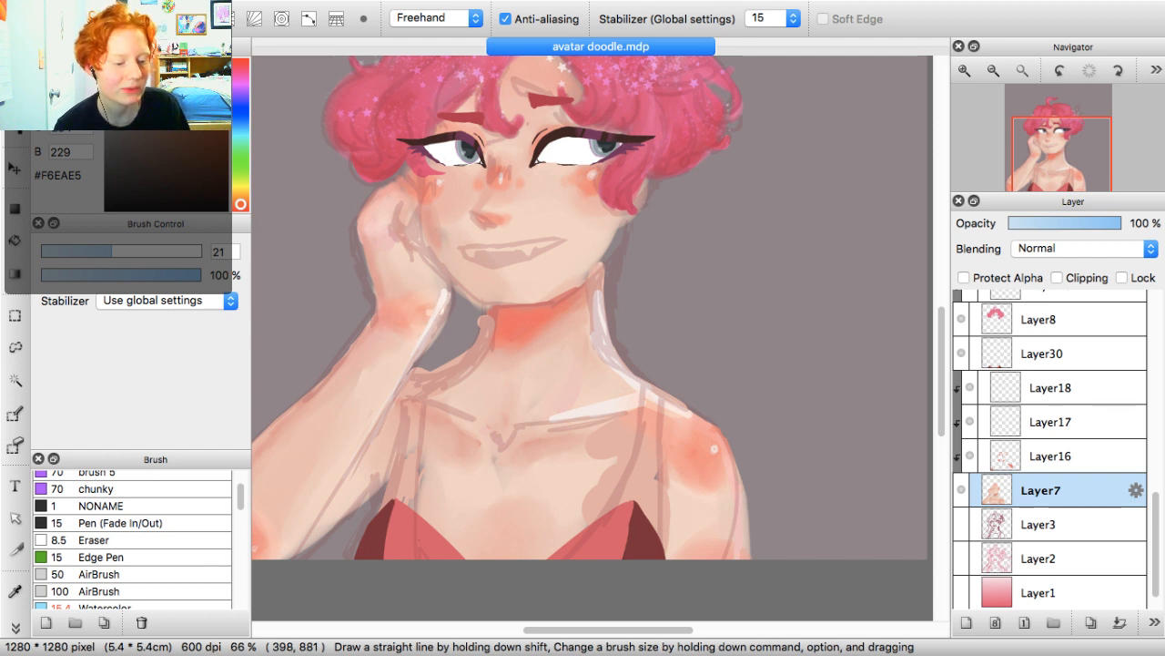
drag(704, 419, 729, 488)
mouse_move(677, 415)
mouse_down()
mouse_move(739, 492)
mouse_move(754, 560)
mouse_up()
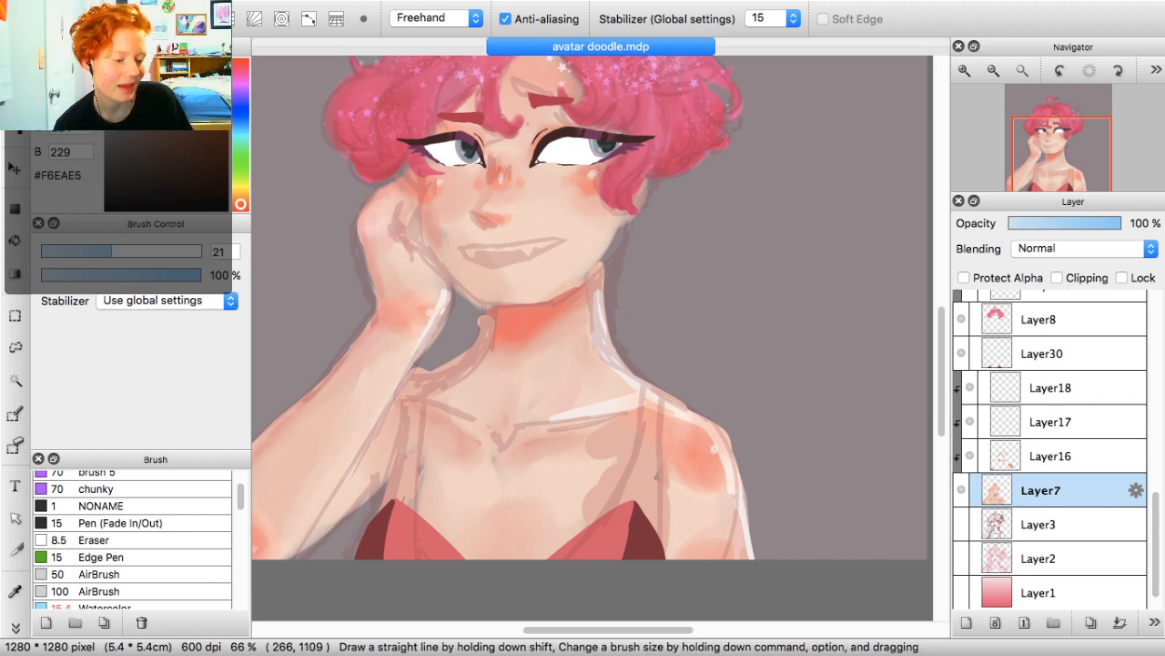
drag(288, 556, 353, 433)
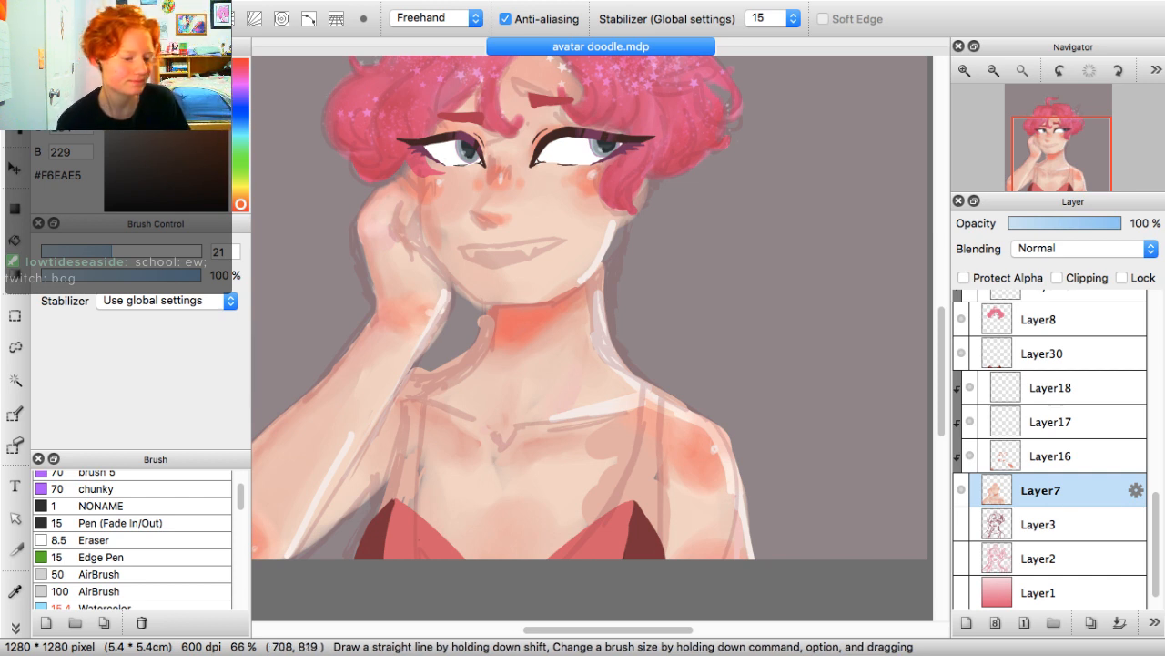
Sample the skin tone #F2C8BA from the neck and paint it over the inner side of the neck highlight to thin it
key(i)
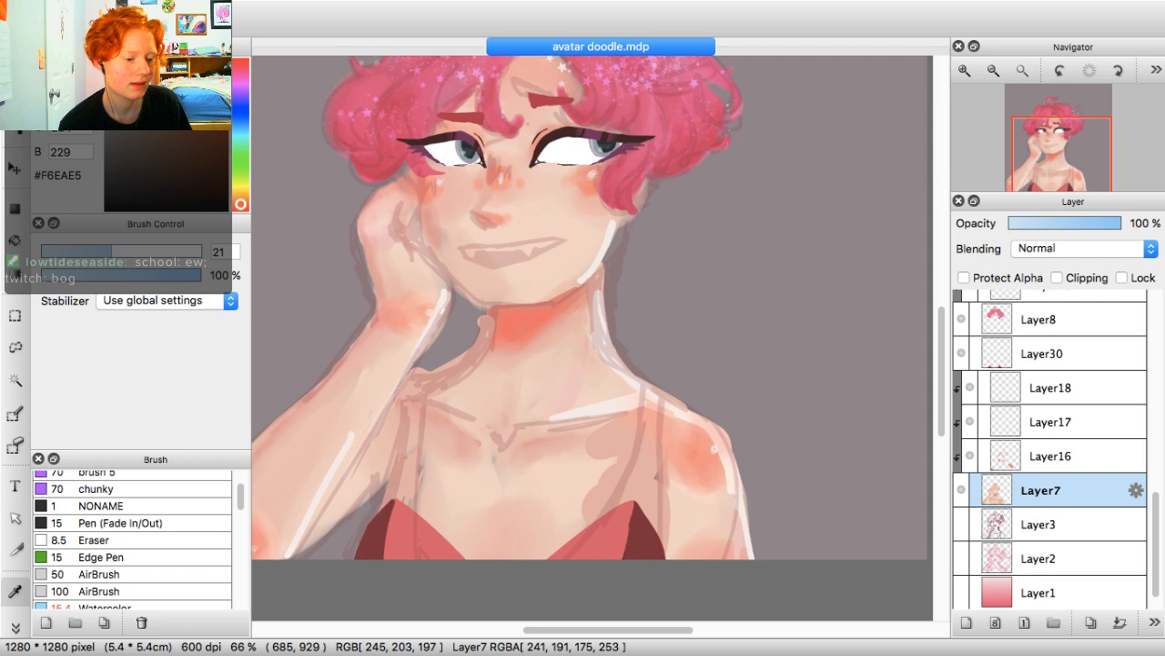
click(588, 351)
key(b)
drag(593, 334, 630, 382)
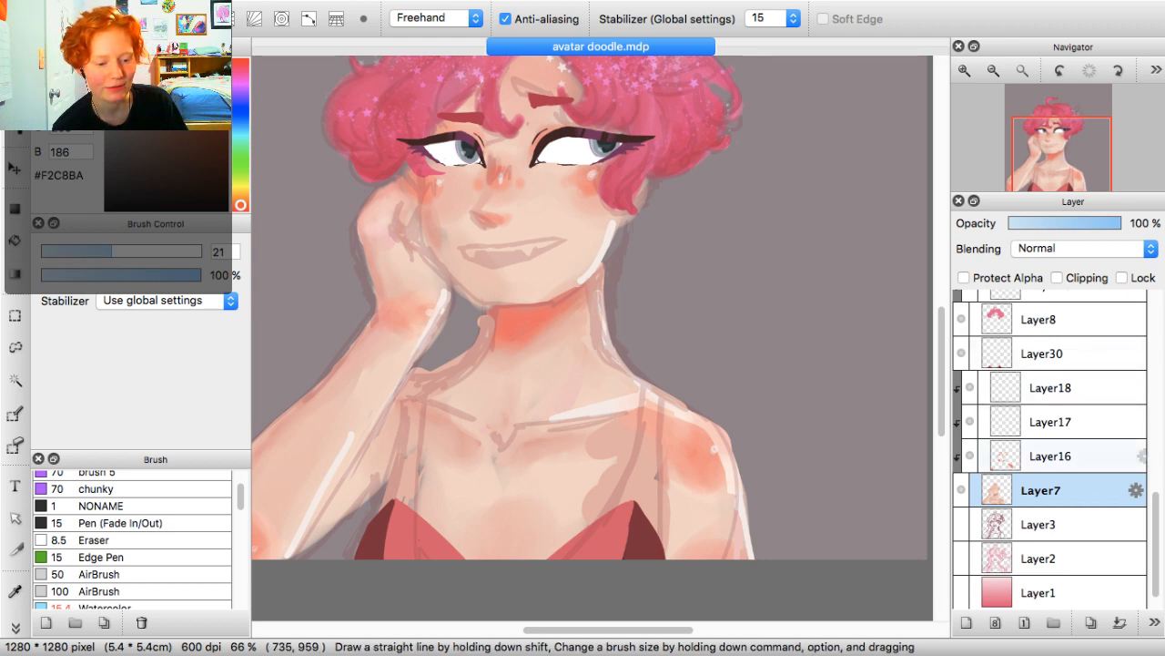
Hide the sketch line layer above the hair layers and thin the jaw highlight with skin tone #F2C8BA
scroll(1052, 447, up, 5)
scroll(1052, 447, up, 3)
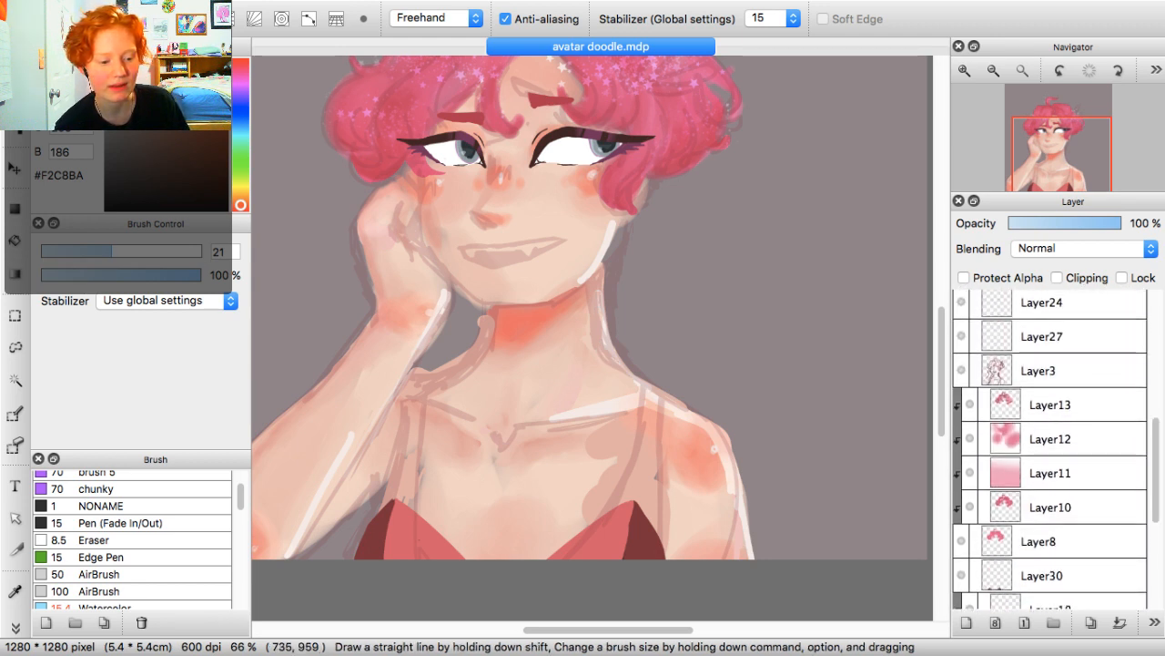
scroll(1052, 446, down, 5)
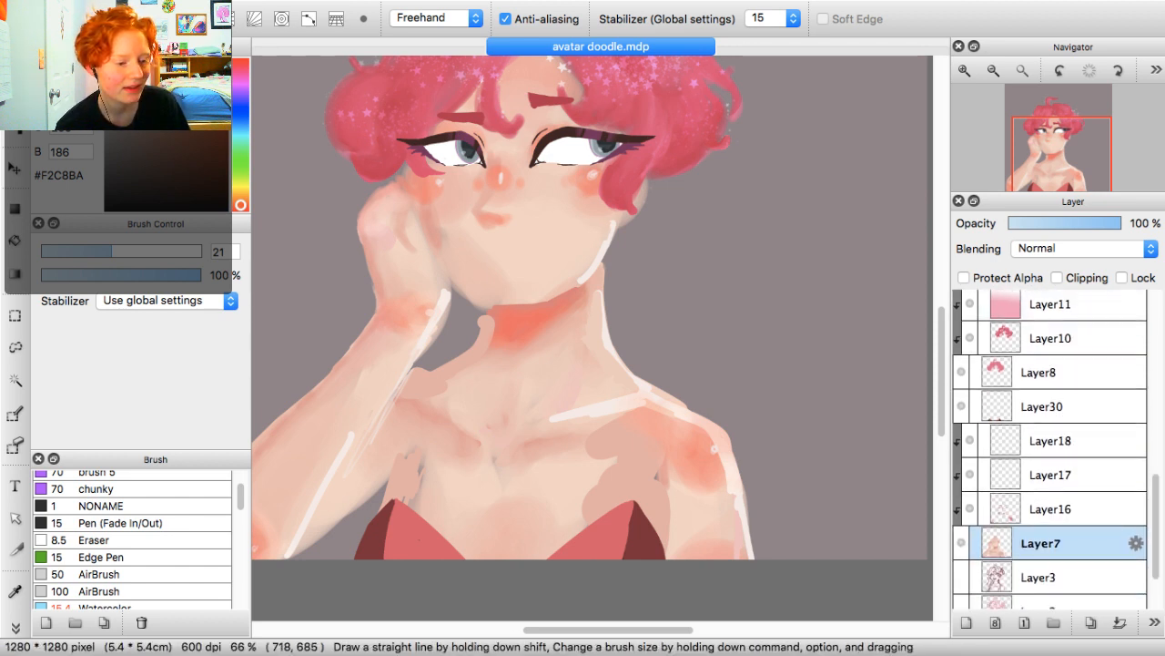
drag(610, 224, 580, 274)
Soften the shoulder and arm highlights with the Watercolor brush at size 25 and set the colour to pale #FBEDE8
click(118, 605)
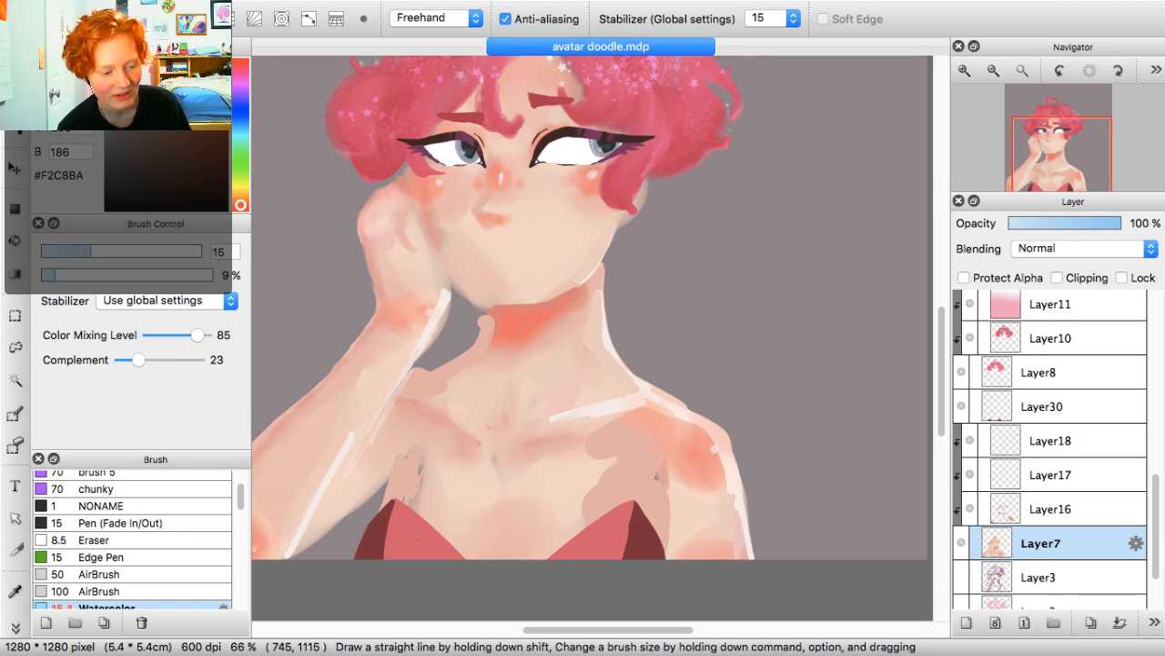
key(bracketright)
key(bracketright)
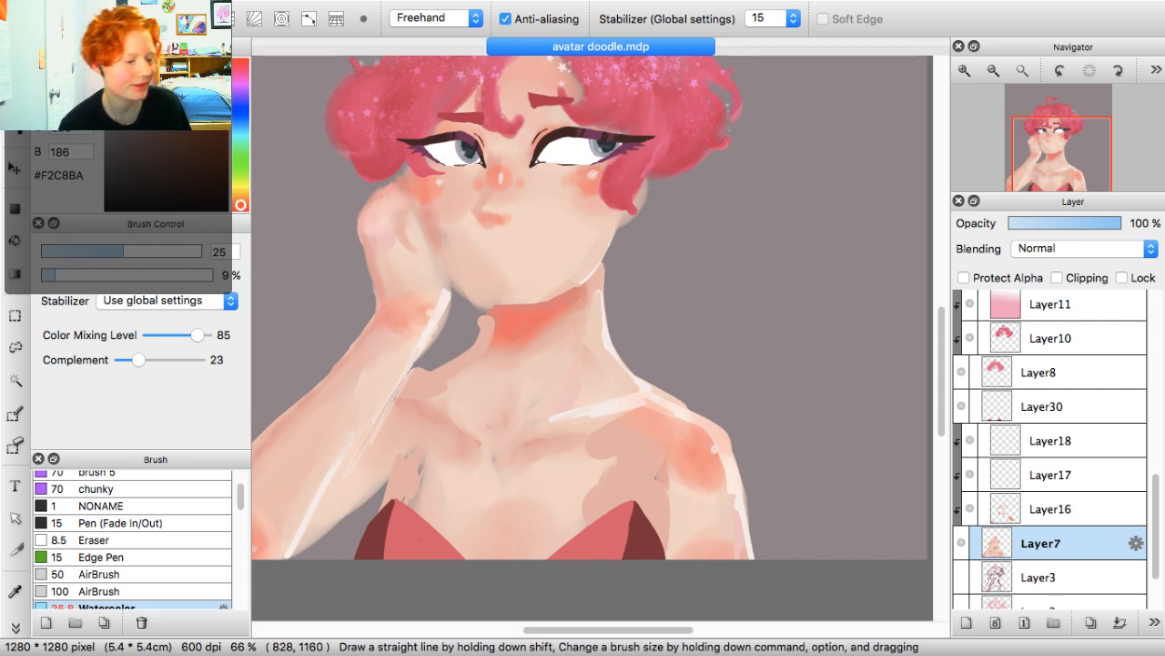
drag(124, 65, 114, 61)
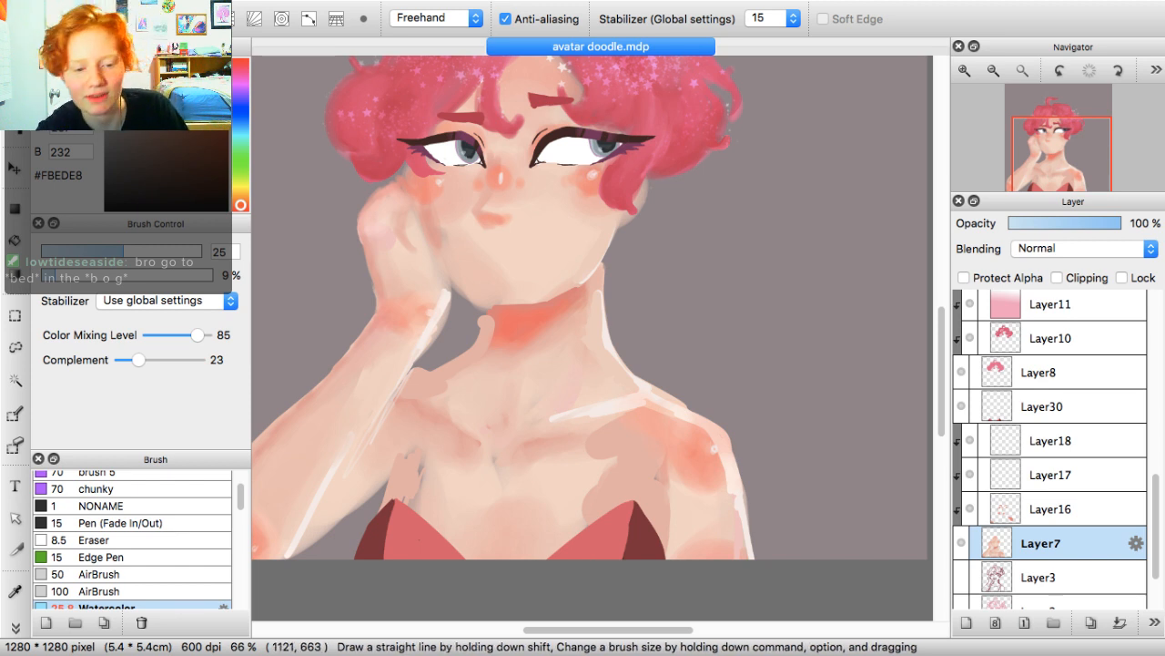
key(super+Tab)
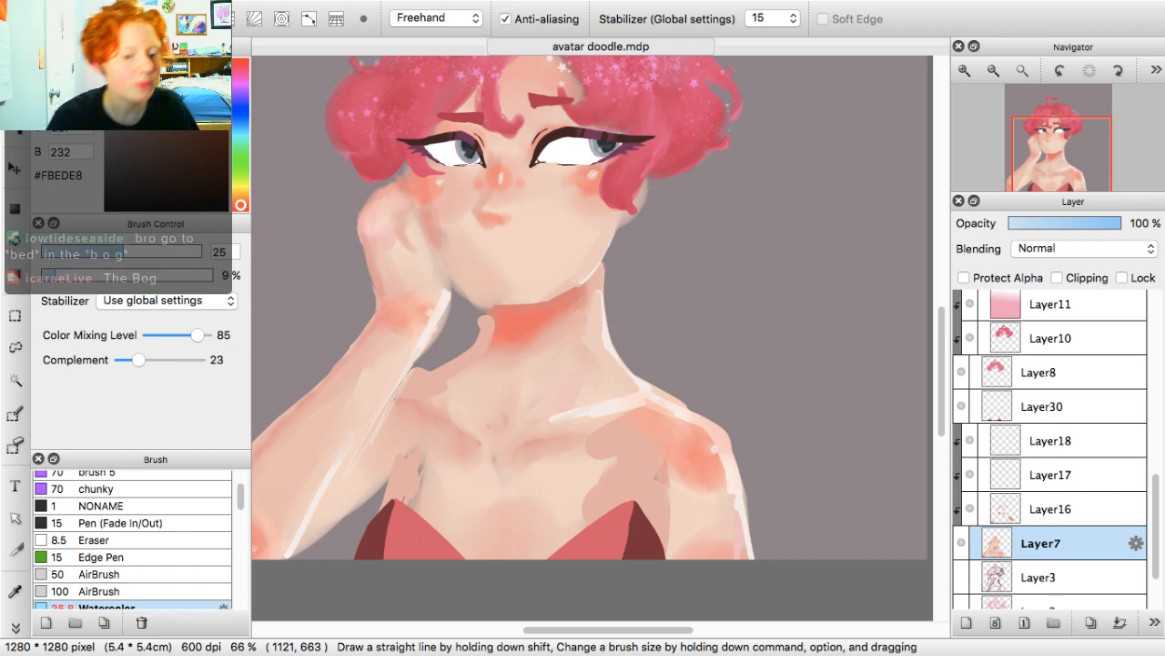
key(super+Tab)
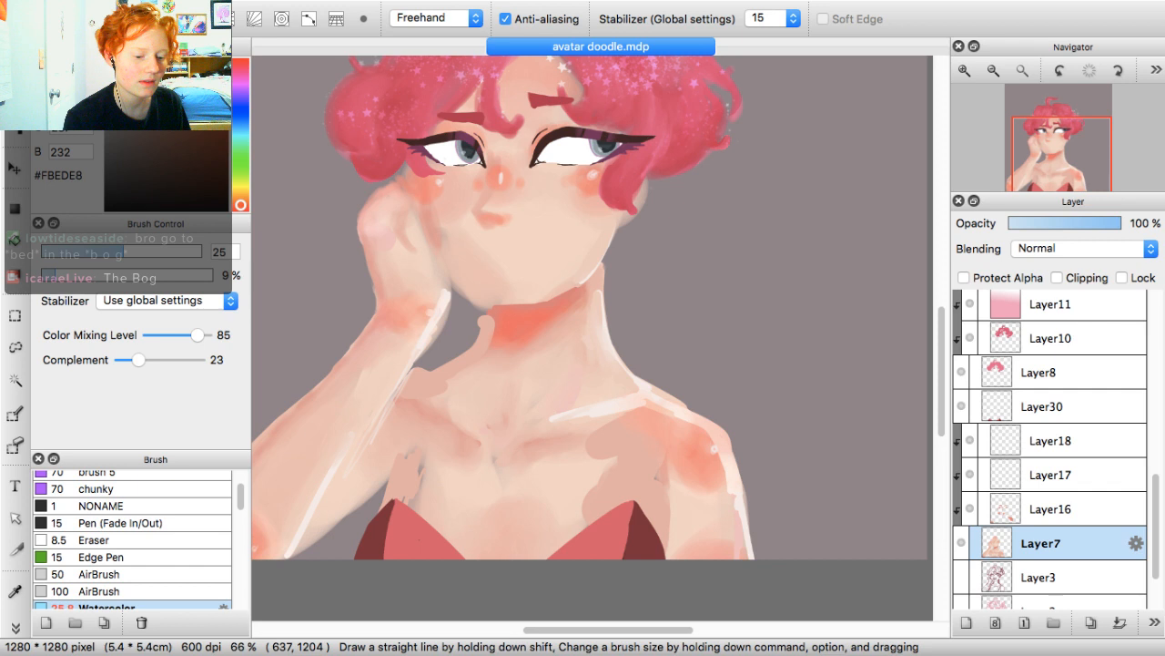
Blend the darker skin patches around both armpits and the chest with the Watercolor brush at size 37, undoing the stray diagonal line
key(i)
key(b)
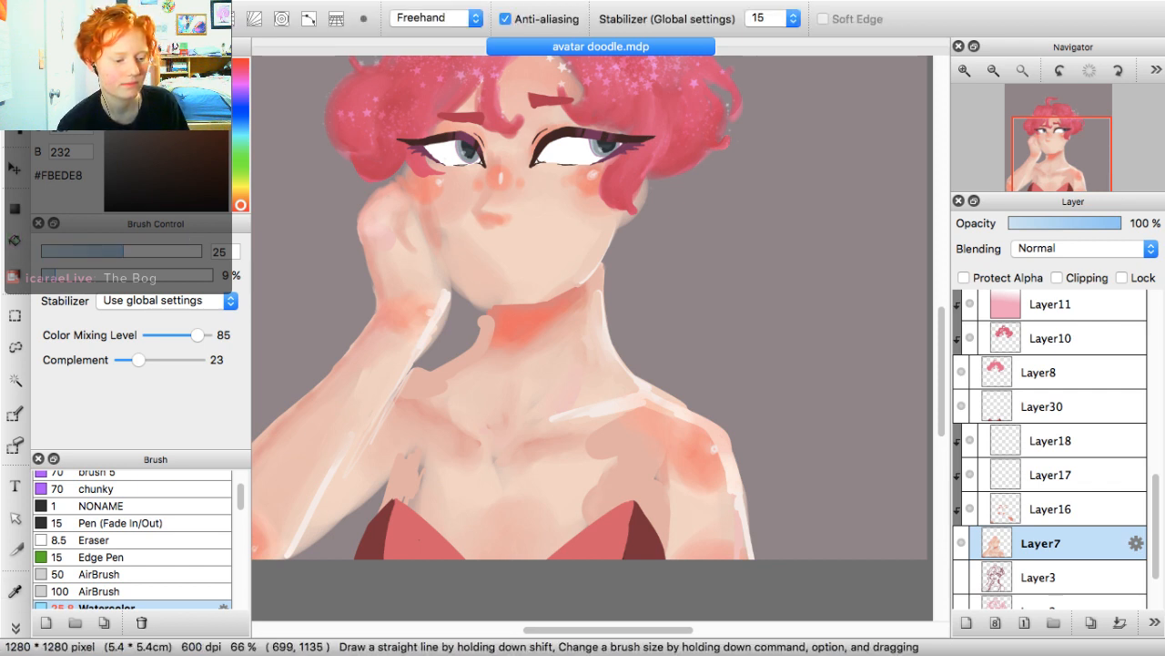
drag(560, 496, 252, 299)
drag(132, 252, 142, 251)
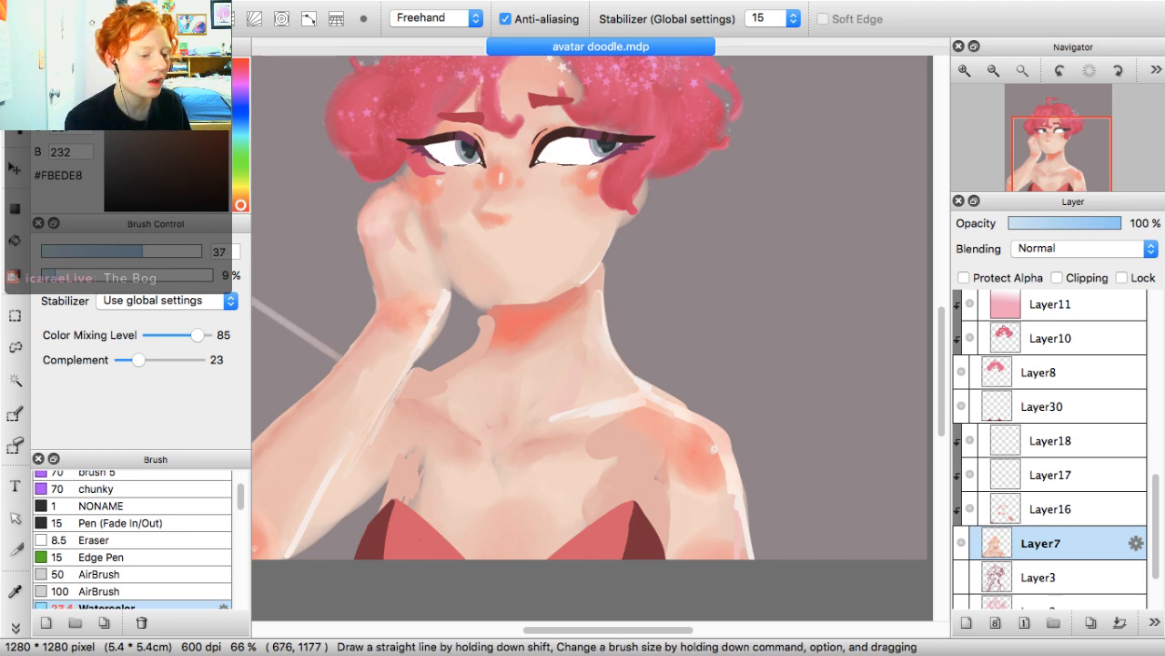
key(super+z)
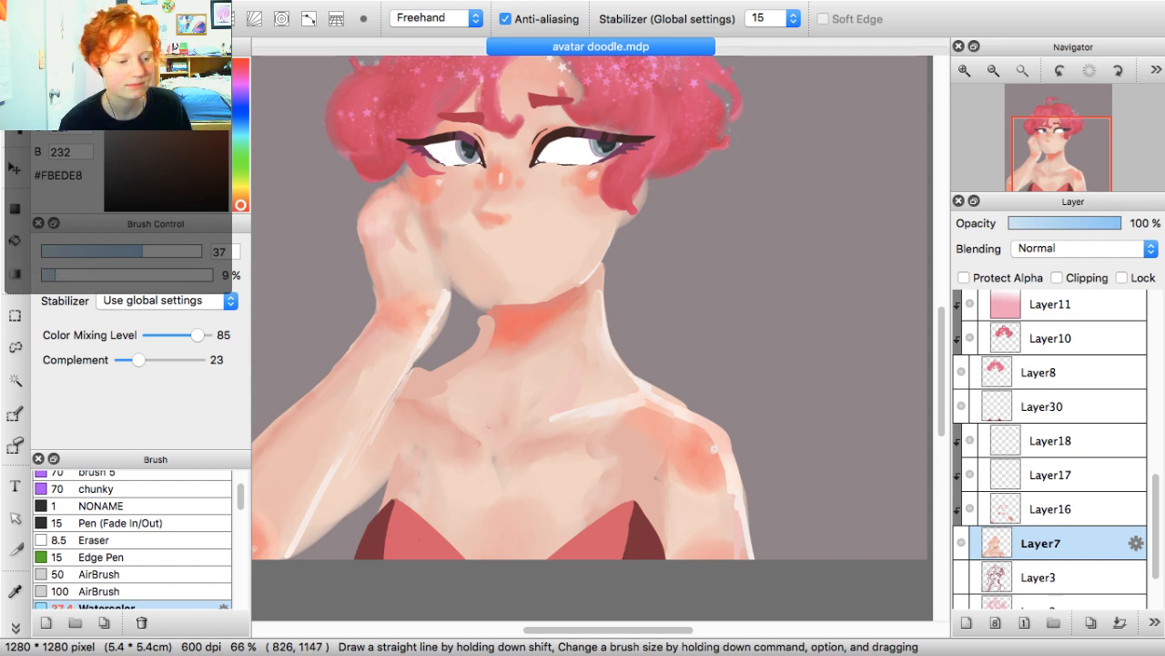
Shade the underside of the nose in pinkish red #F06C68 with the Watercolor brush at 27% opacity, using sizes 17 and 28
drag(122, 71, 150, 67)
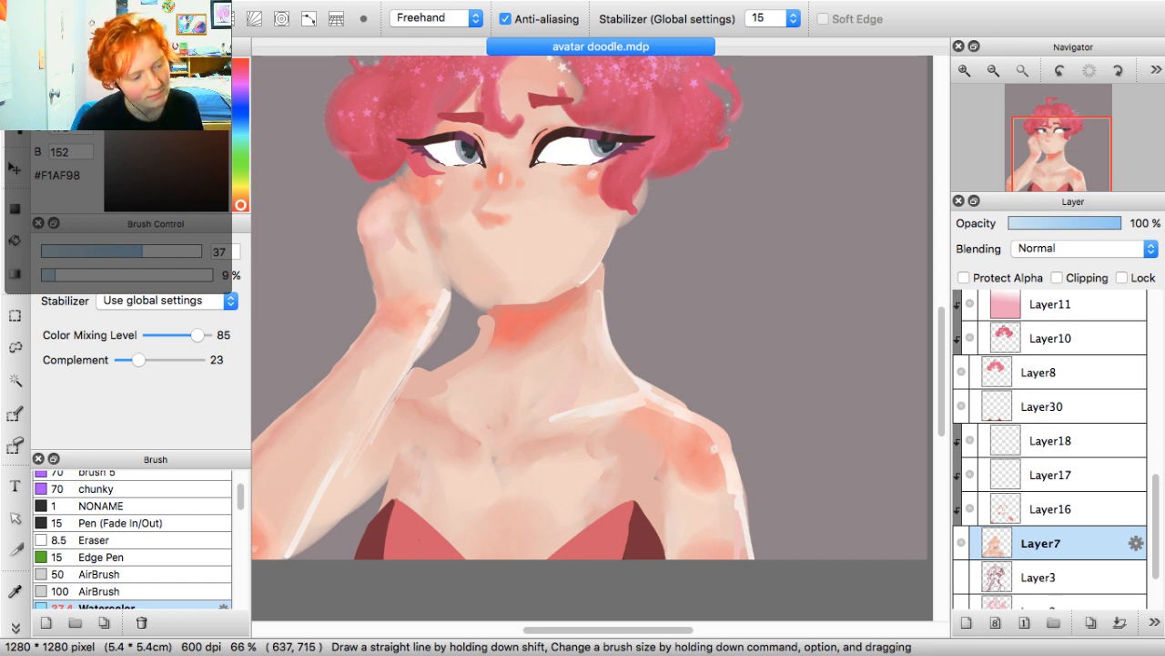
drag(55, 274, 84, 274)
drag(142, 251, 99, 251)
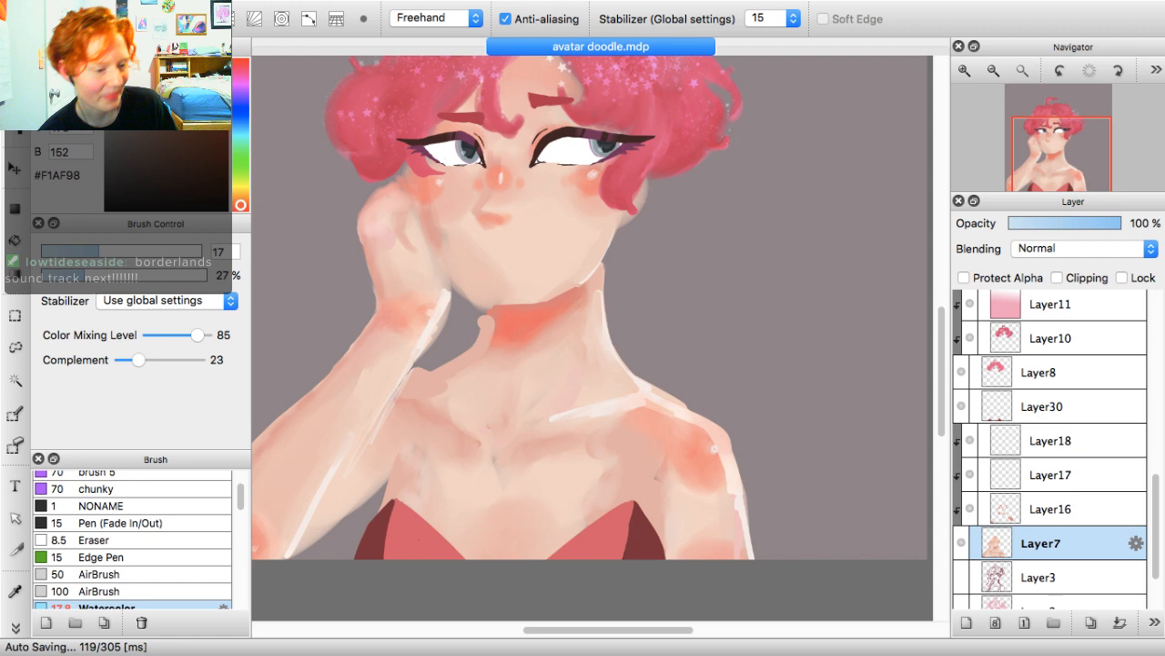
click(241, 210)
drag(151, 67, 175, 67)
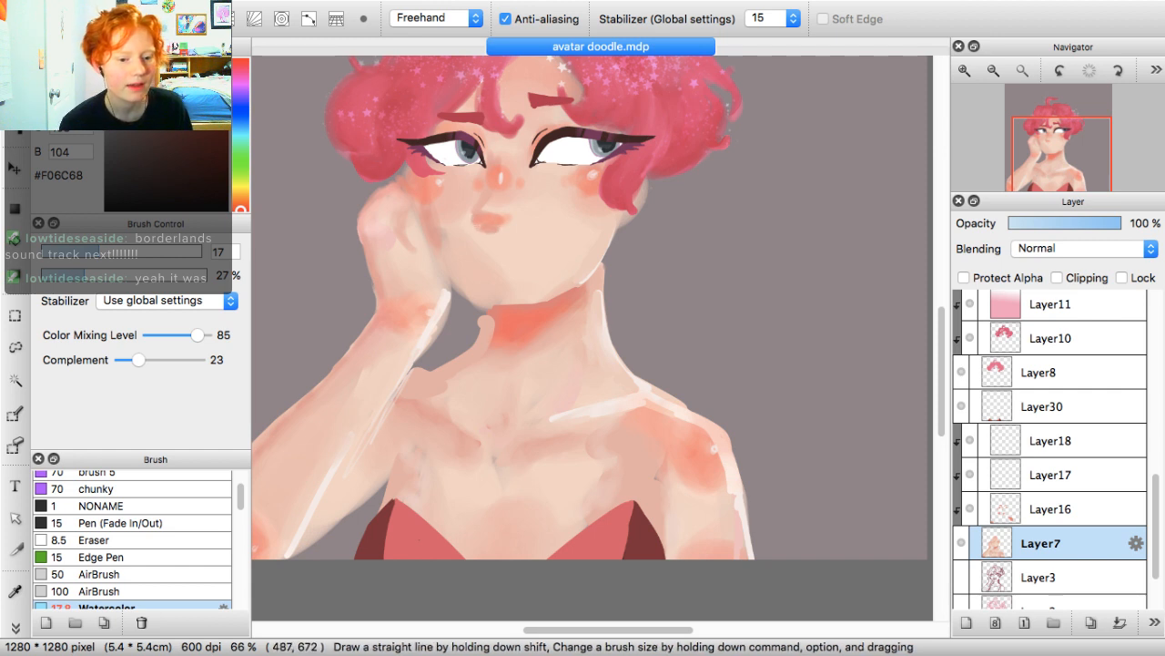
drag(592, 338, 601, 338)
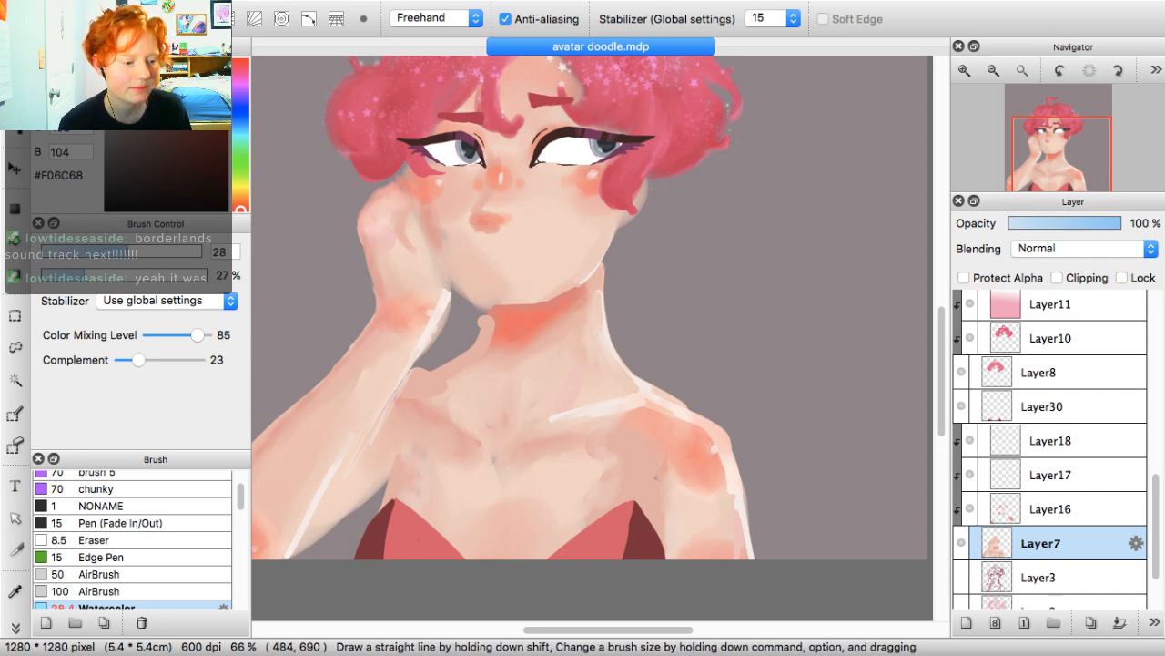
mouse_move(506, 216)
mouse_down()
mouse_move(498, 229)
mouse_move(474, 226)
mouse_up()
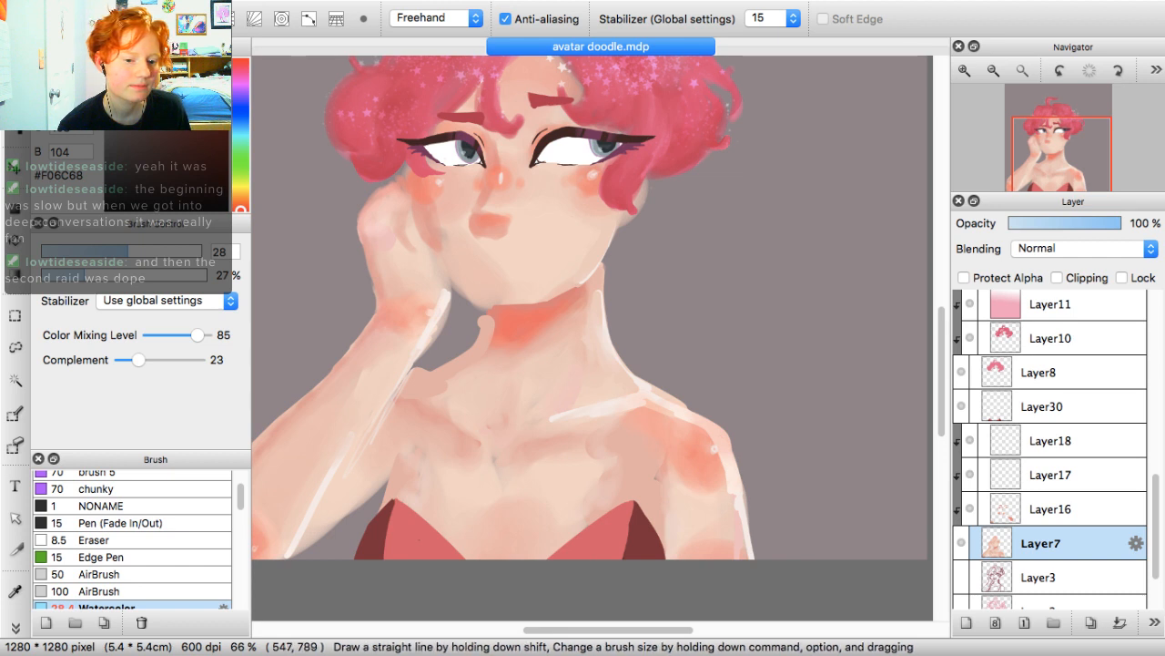
Try painting a mouth line in #F06C68 with the Watercolor brush at sizes 28 and 16, and undo the strokes
mouse_move(502, 258)
mouse_down()
mouse_move(487, 265)
mouse_move(539, 255)
mouse_move(468, 260)
mouse_move(521, 264)
mouse_up()
key(super+z)
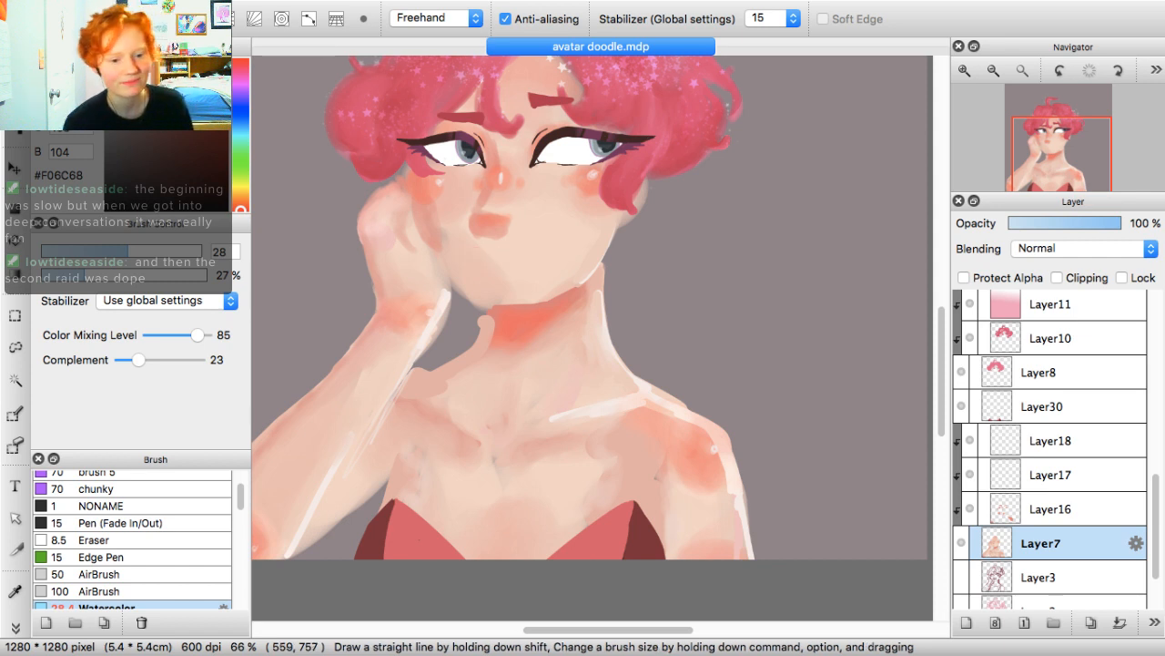
drag(127, 251, 96, 251)
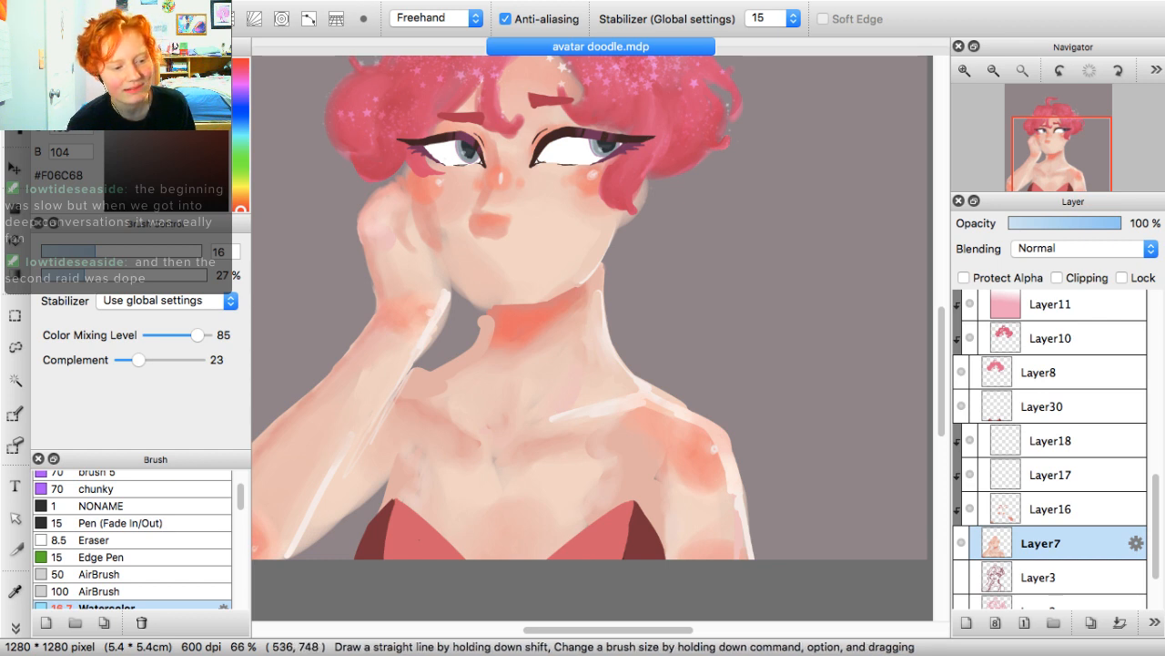
drag(488, 262, 532, 253)
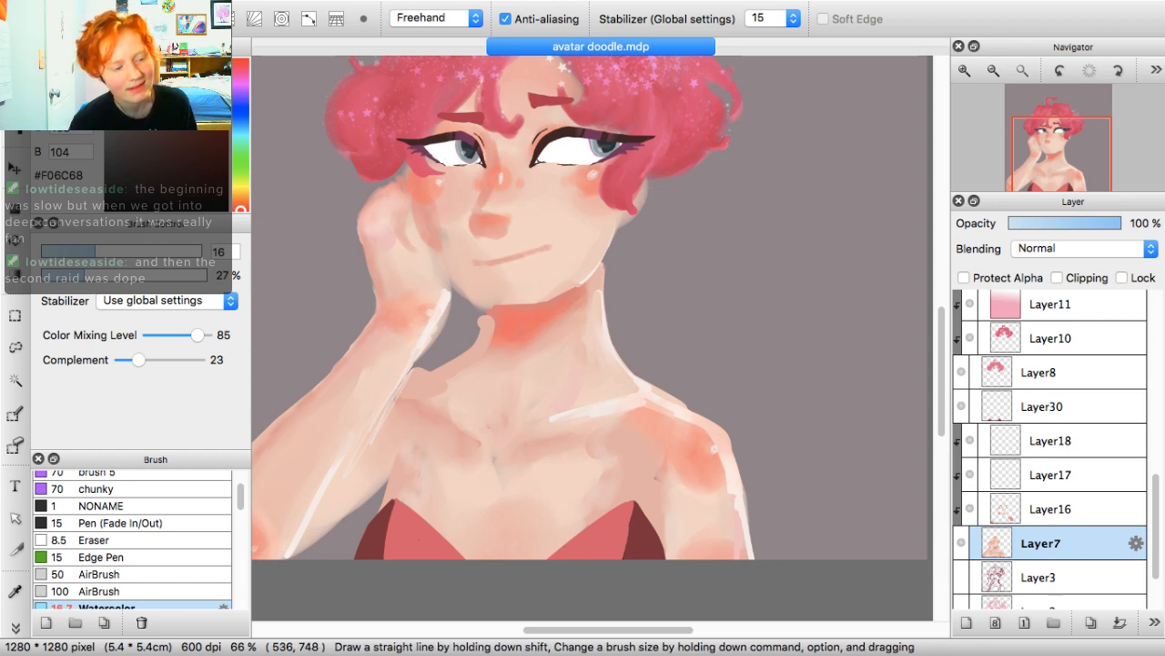
key(super+z)
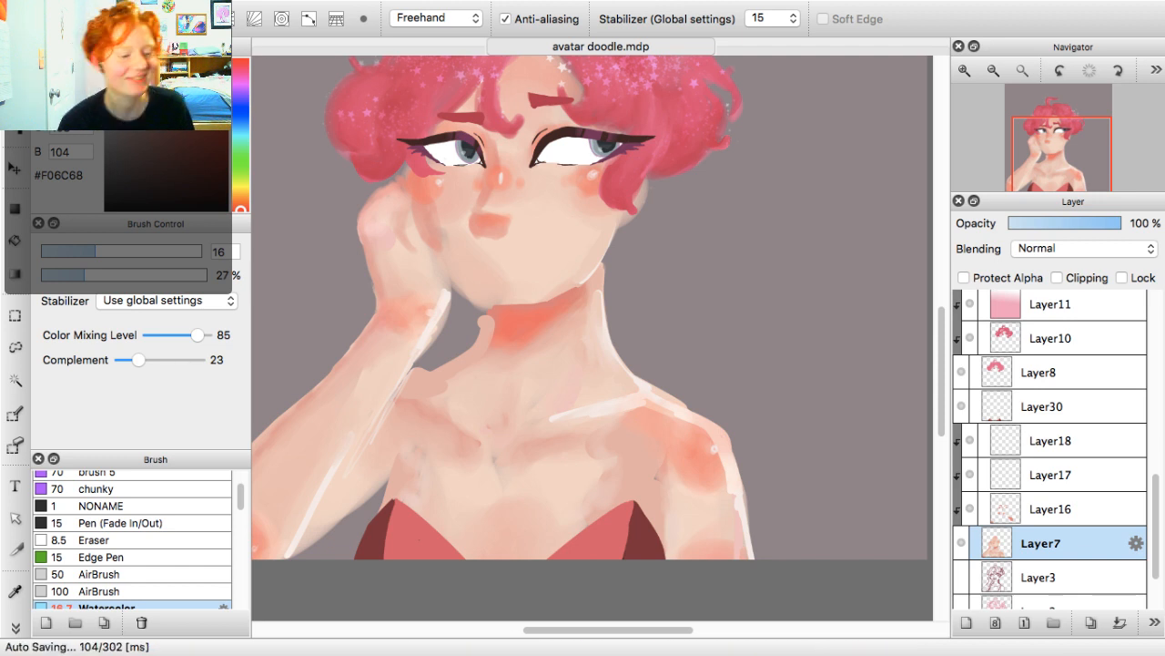
click(347, 223)
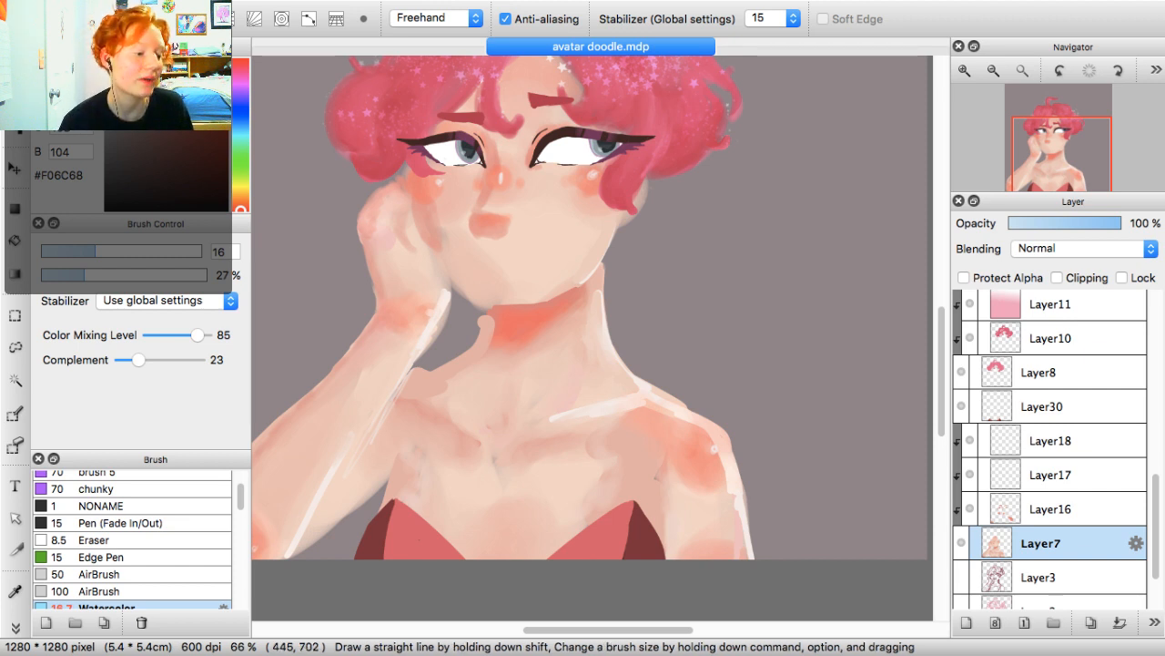
Redden the neck shadow and hand creases in #F06C68 with the Watercolor brush at sizes 28 and 33, cleaning the edges with the Eraser
click(127, 251)
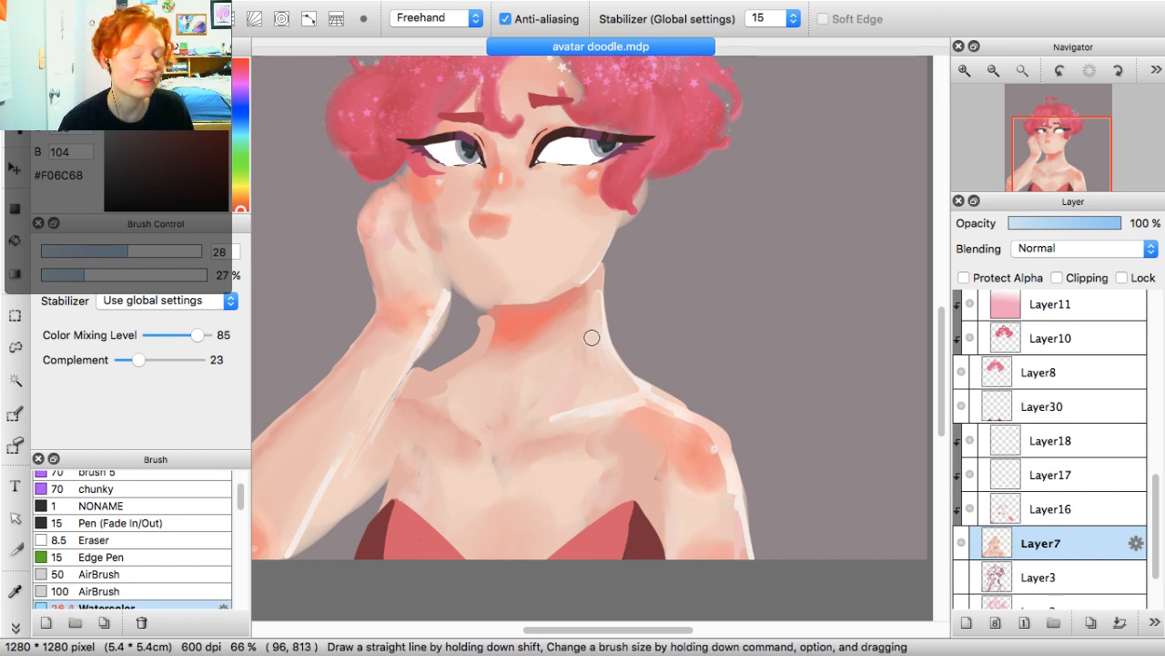
drag(127, 251, 135, 251)
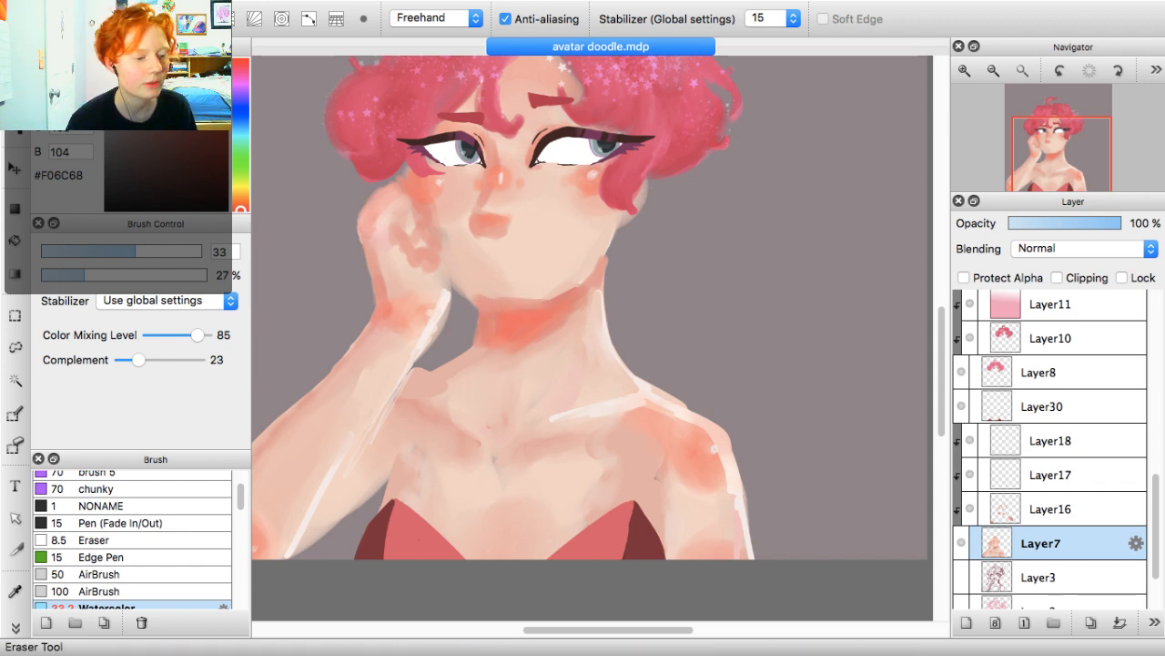
key(e)
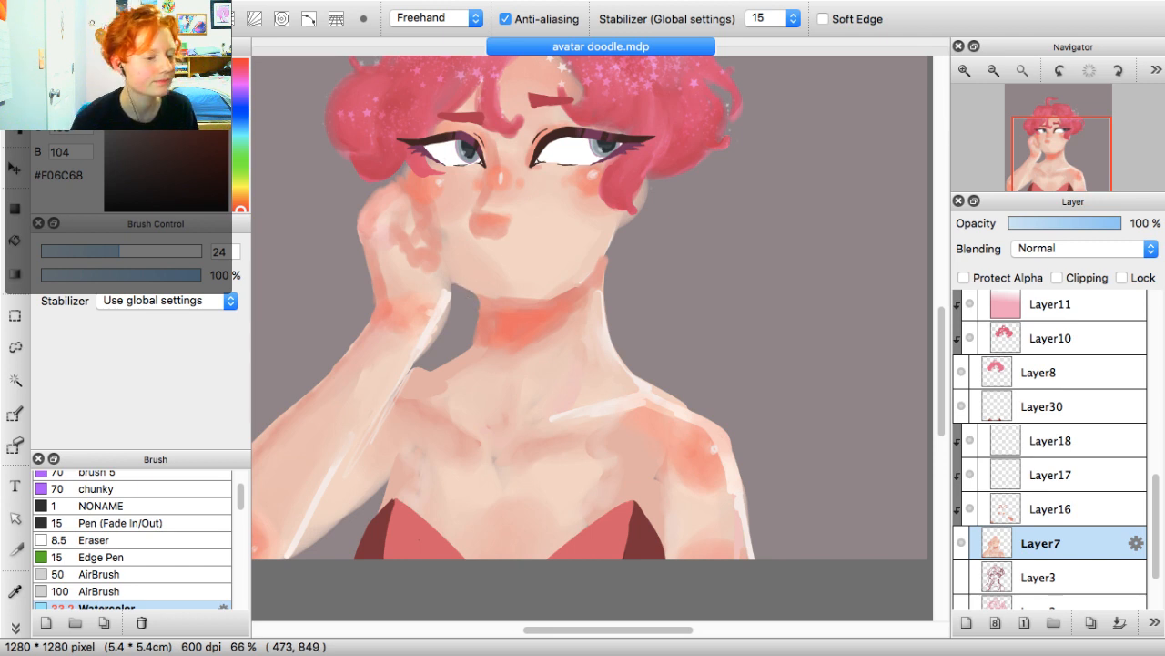
click(14, 69)
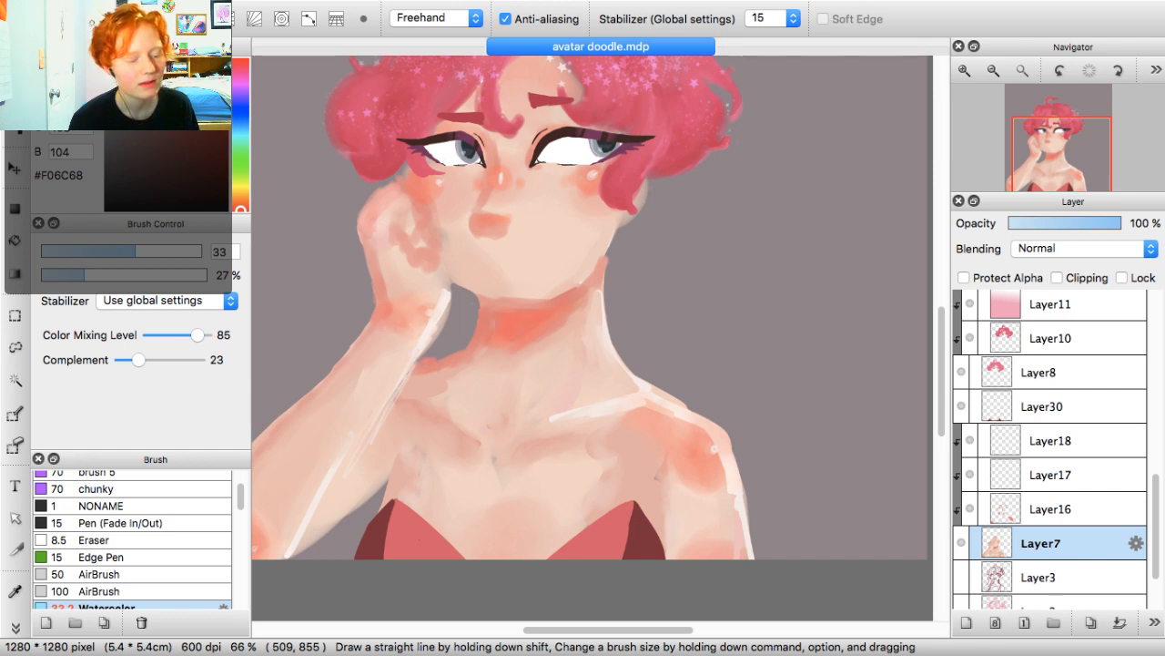
Shade the collarbone on the raised-arm side with reddish Watercolor strokes at size 33 and add a pale #FAE1D8 highlight along it
mouse_move(416, 378)
mouse_down()
mouse_move(450, 401)
mouse_move(439, 381)
mouse_move(476, 421)
mouse_move(475, 435)
mouse_move(435, 429)
mouse_move(474, 464)
mouse_up()
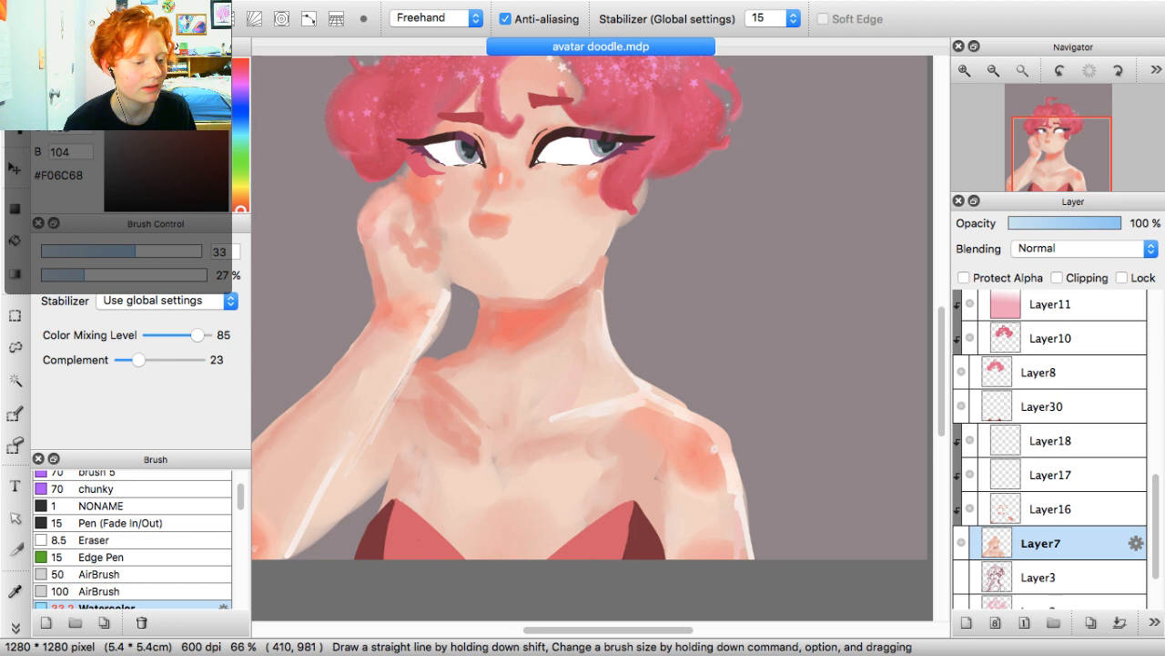
drag(414, 366, 473, 394)
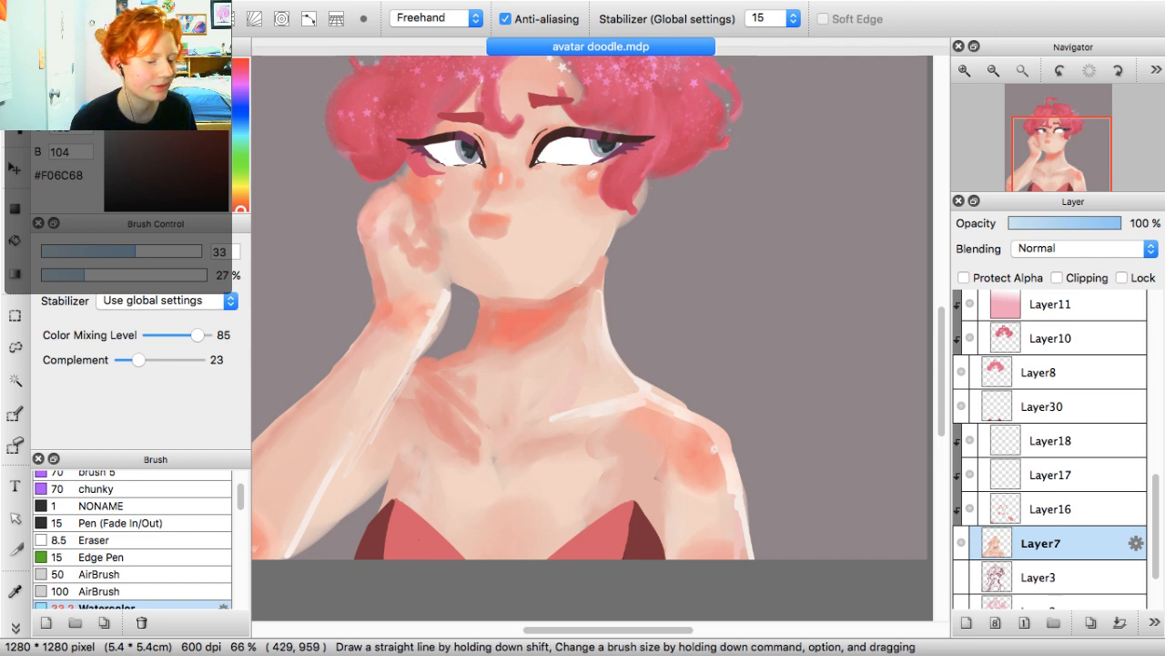
key(alt)
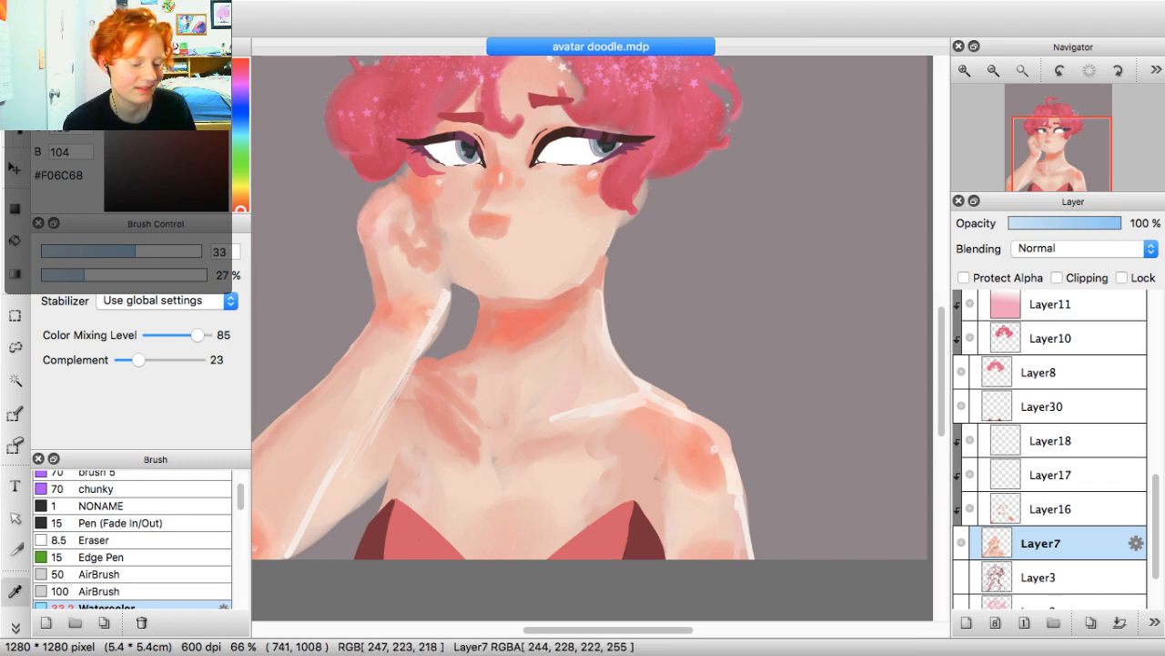
alt+click(479, 447)
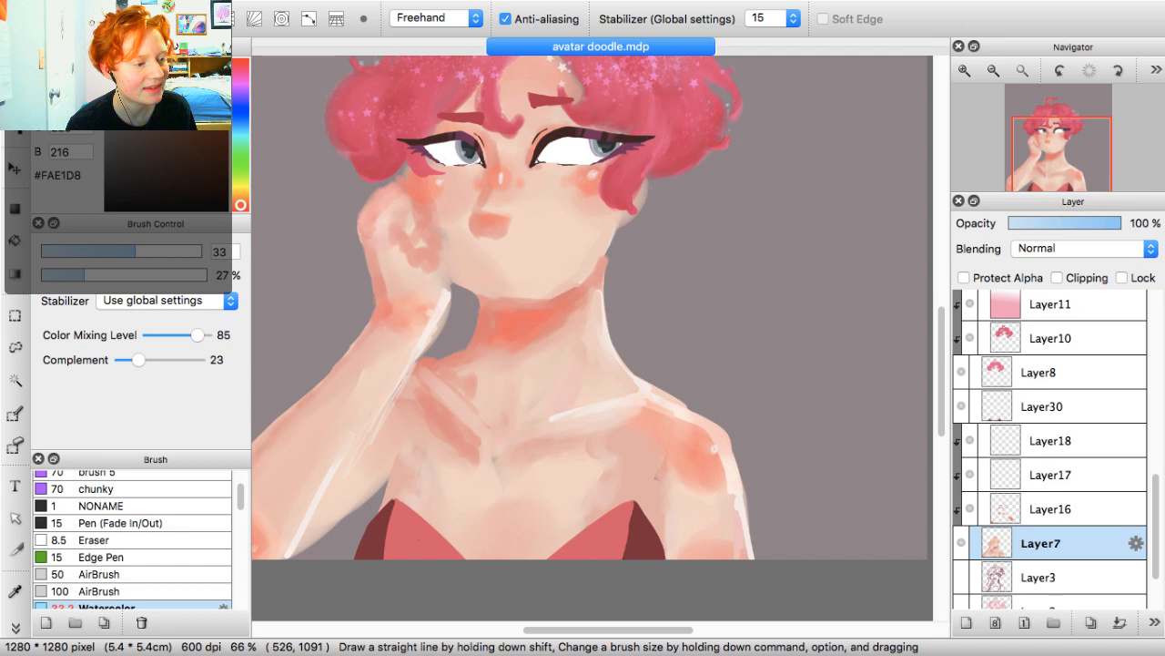
Highlight the collarbone centre in #FBF5F3 and blend the surrounding chest and neck shading with #EAA99D, raising the Watercolor size to 38
click(108, 61)
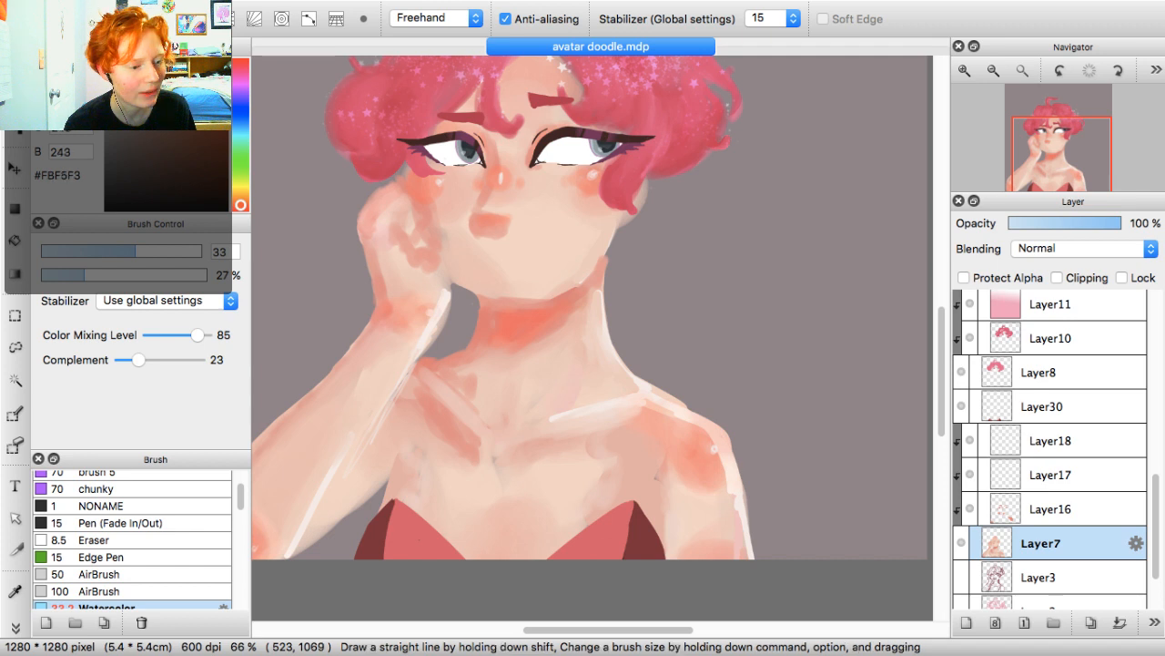
key(i)
click(407, 417)
key(b)
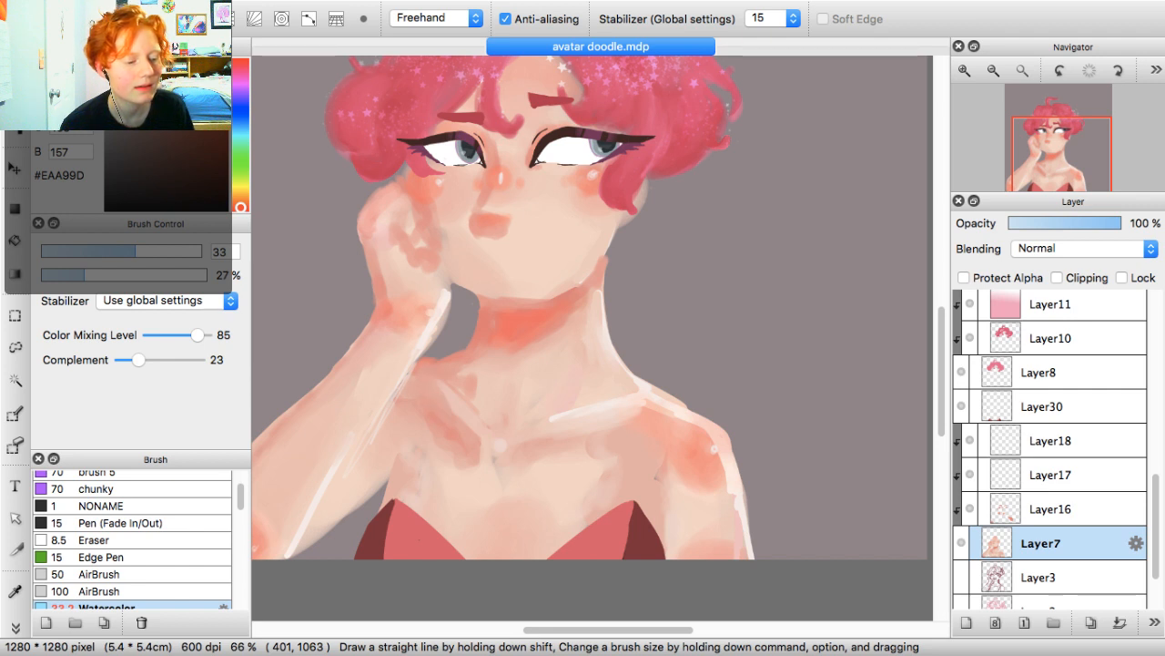
mouse_move(138, 251)
mouse_down()
mouse_move(160, 251)
mouse_move(144, 251)
mouse_up()
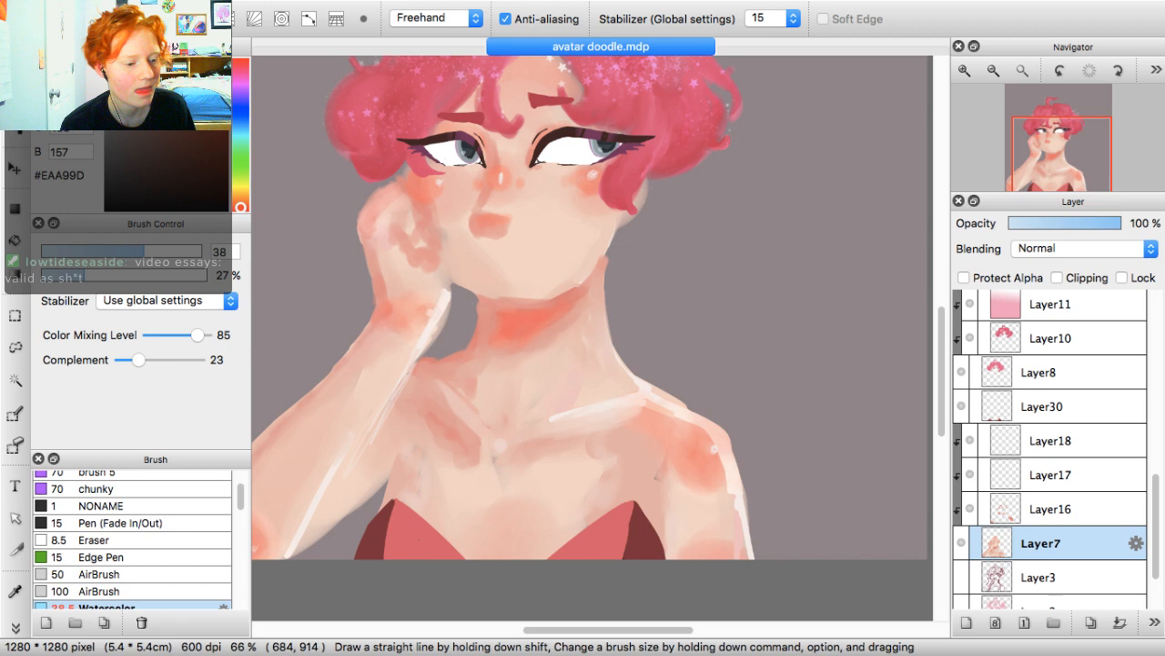
Intensify the red on the neck shadow and wrist in #FA635D with the Watercolor brush at size 38
key(i)
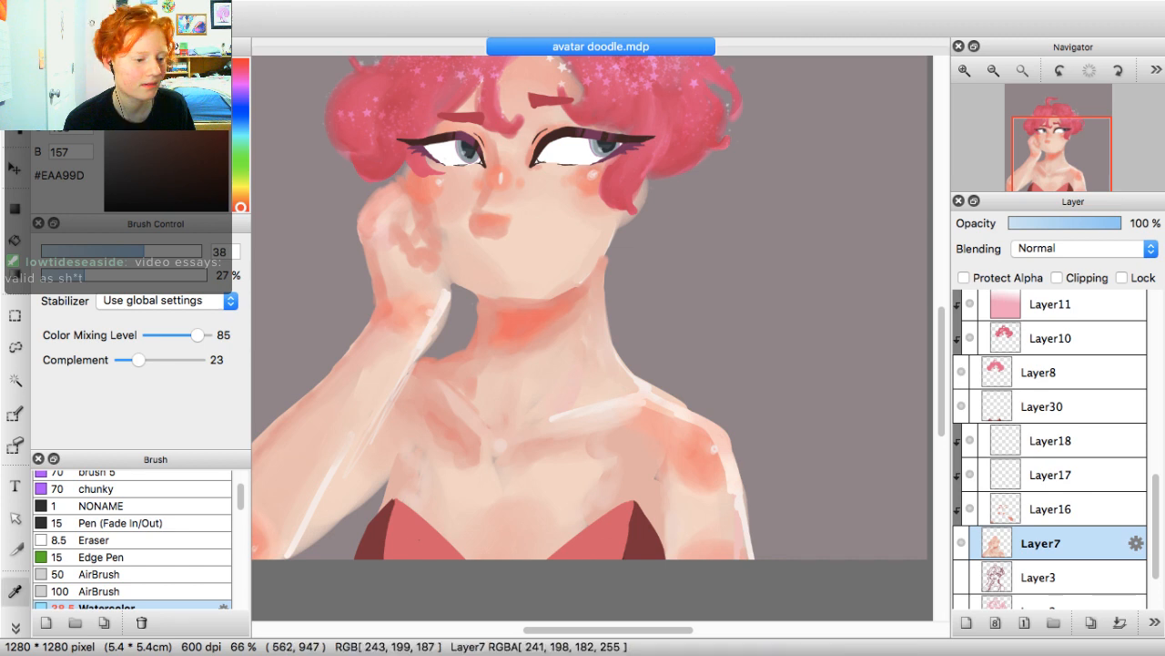
click(523, 329)
key(b)
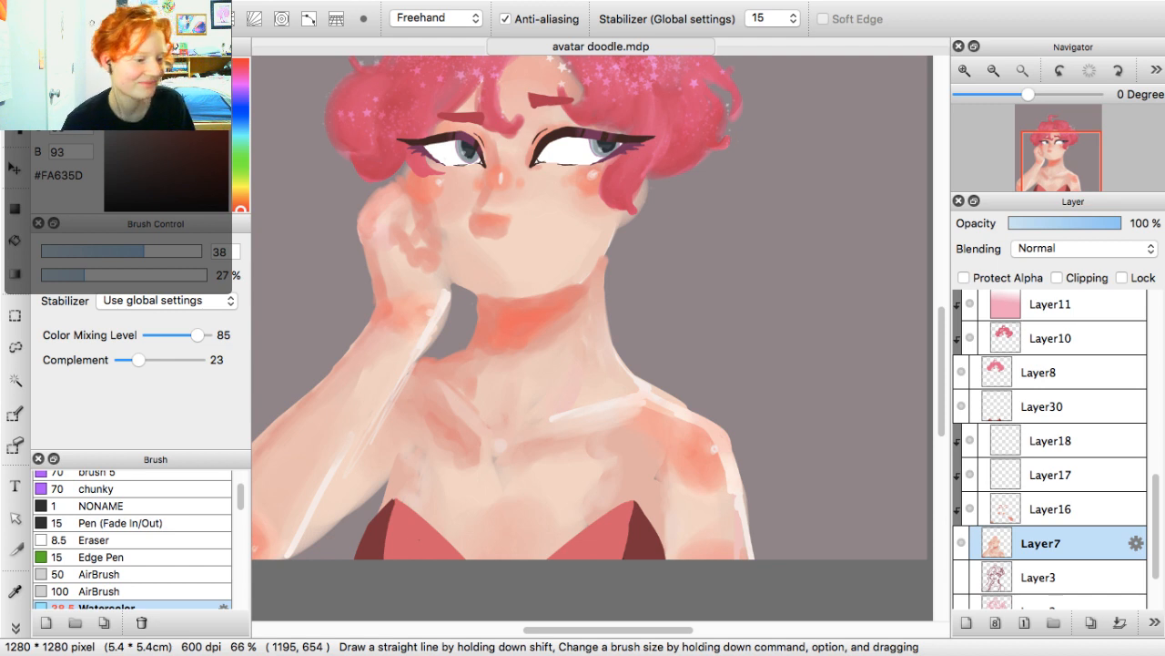
click(368, 284)
drag(369, 319, 359, 355)
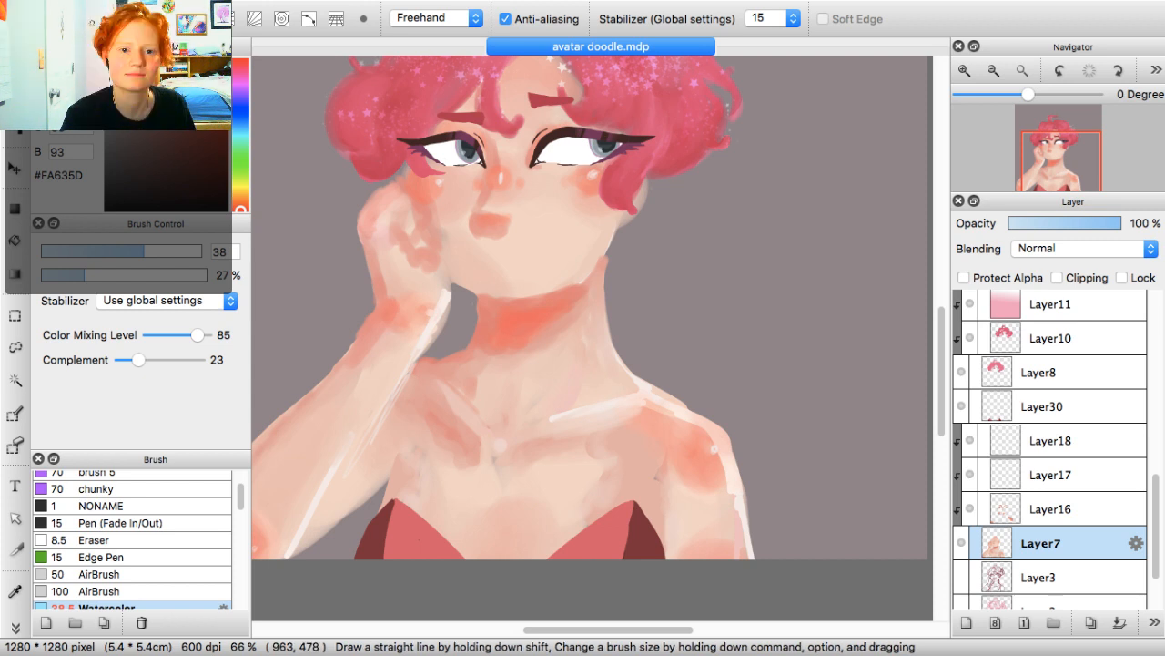
Compare the portrait with and without the Hard Light blush on Layer16 by hiding and showing that layer
key(super+Tab)
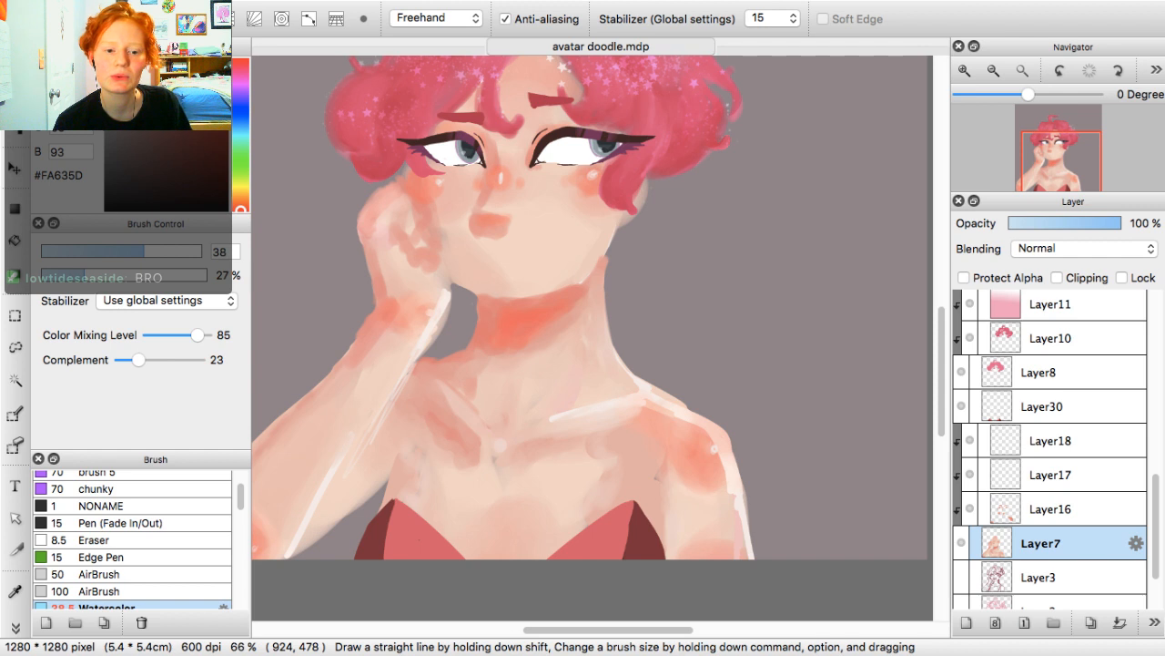
drag(670, 103, 847, 97)
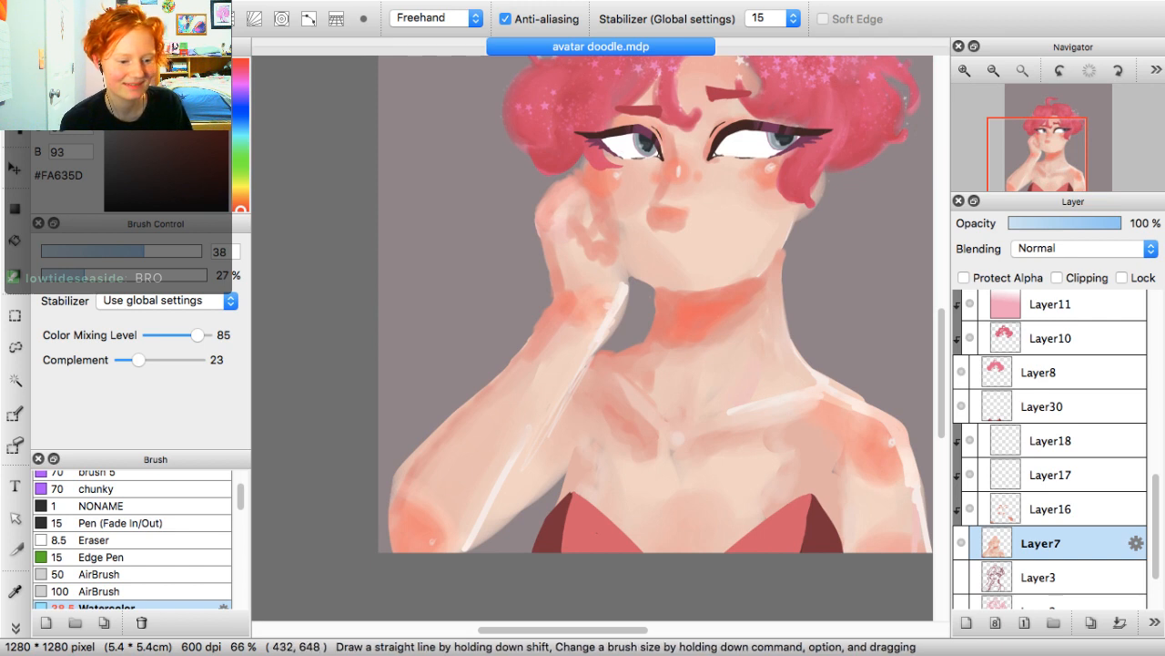
click(970, 509)
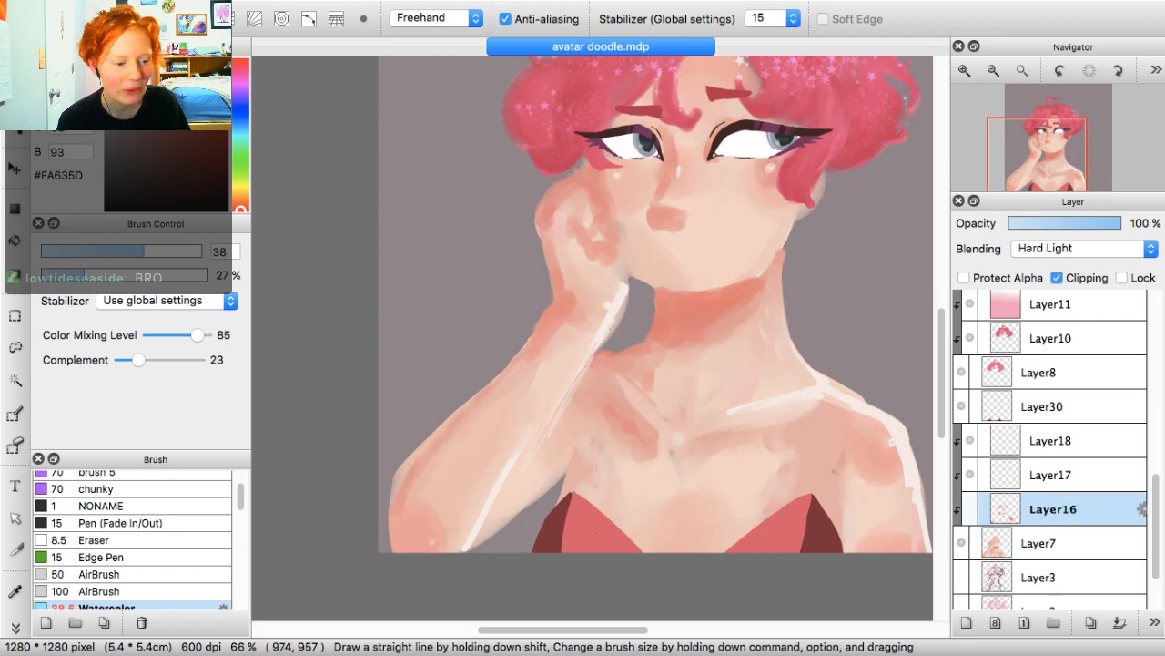
click(969, 509)
Add a new clipping layer above Layer18 and set the brush colour to pinkish red #E4536F
click(1047, 475)
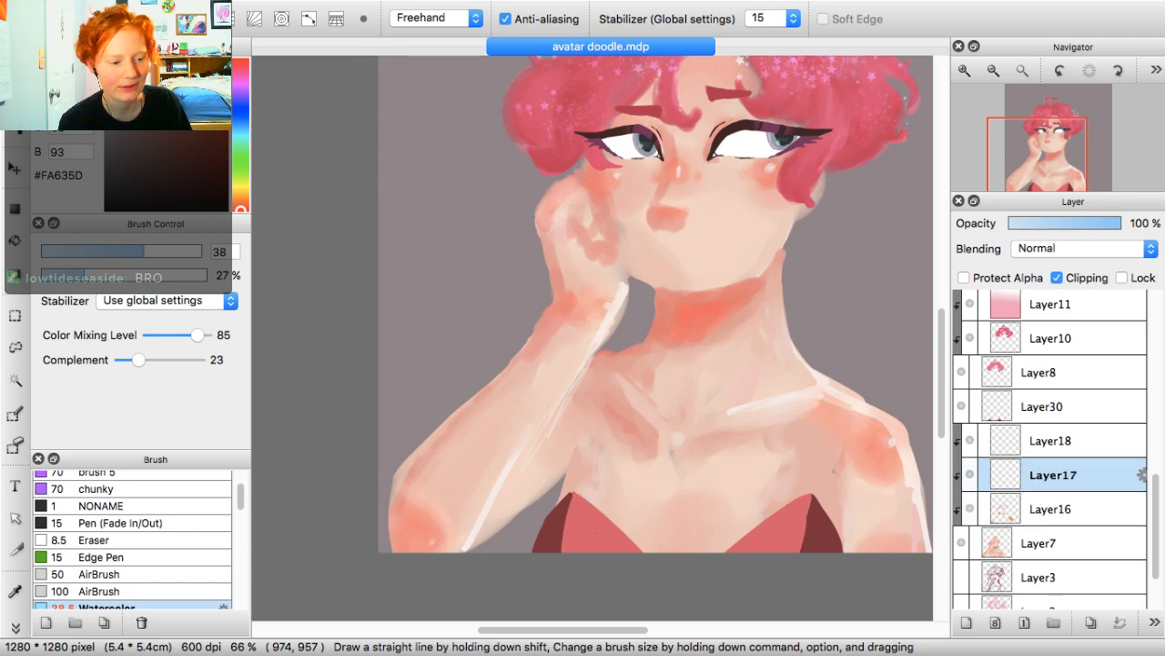
click(1051, 441)
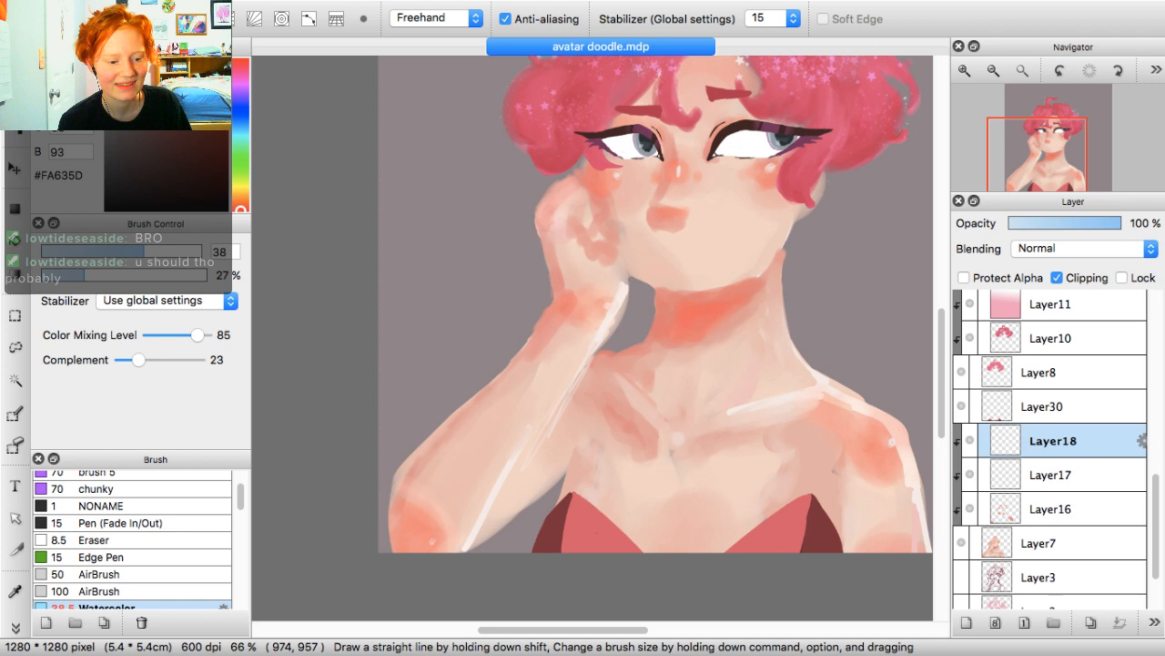
click(967, 622)
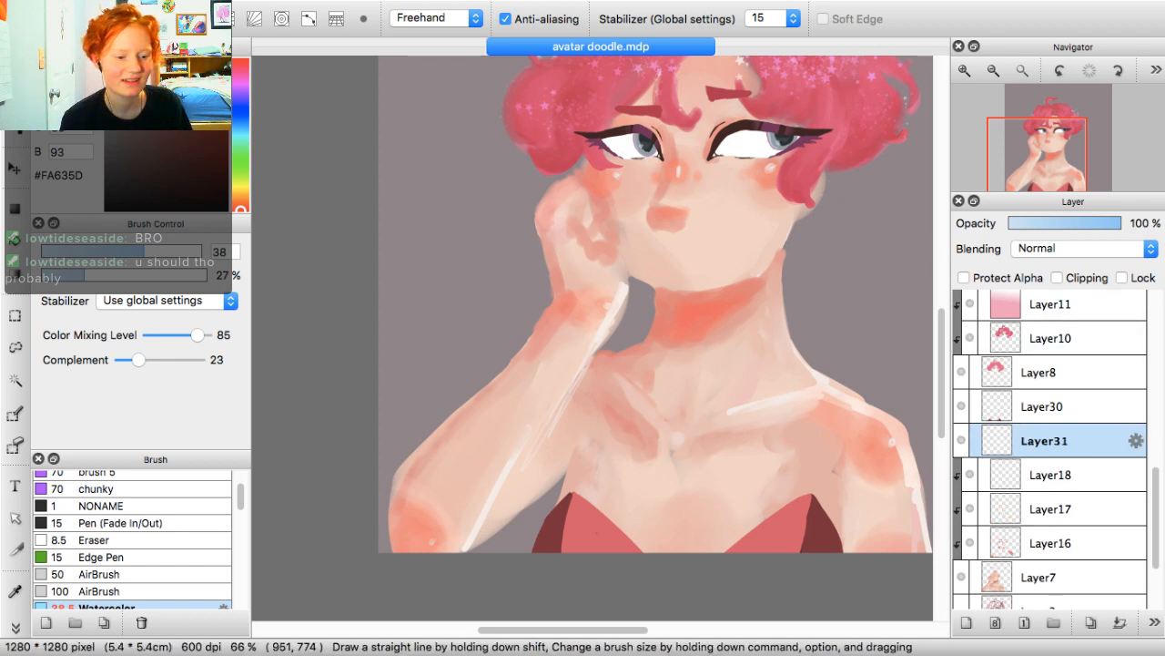
click(1057, 278)
click(202, 69)
click(240, 68)
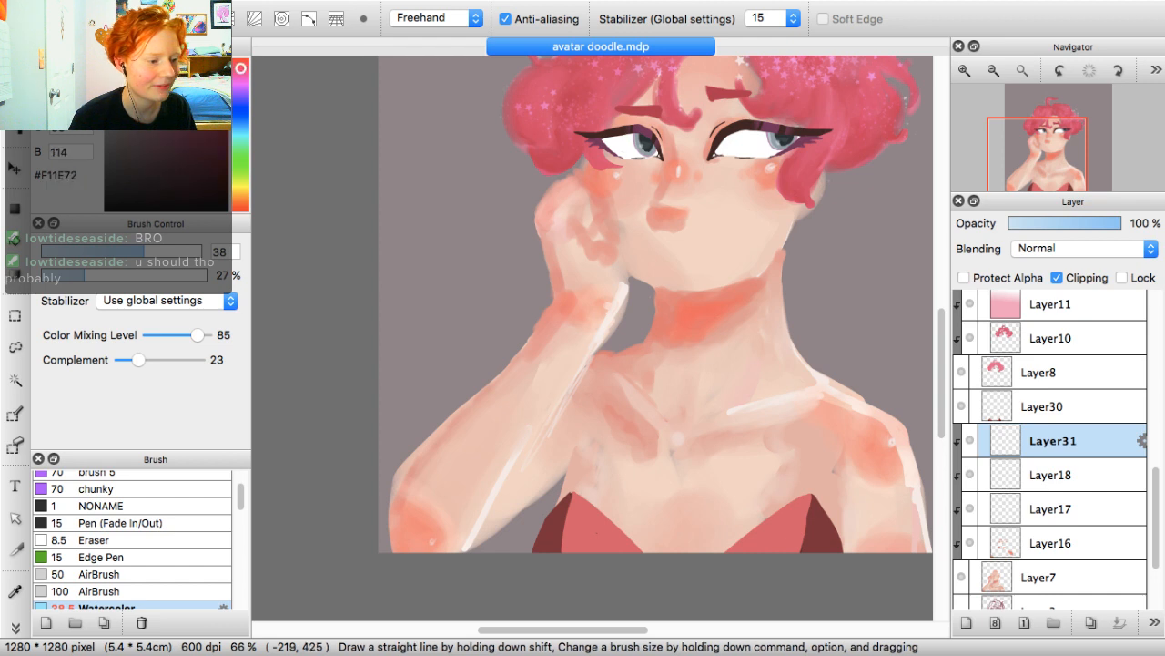
click(240, 64)
click(184, 74)
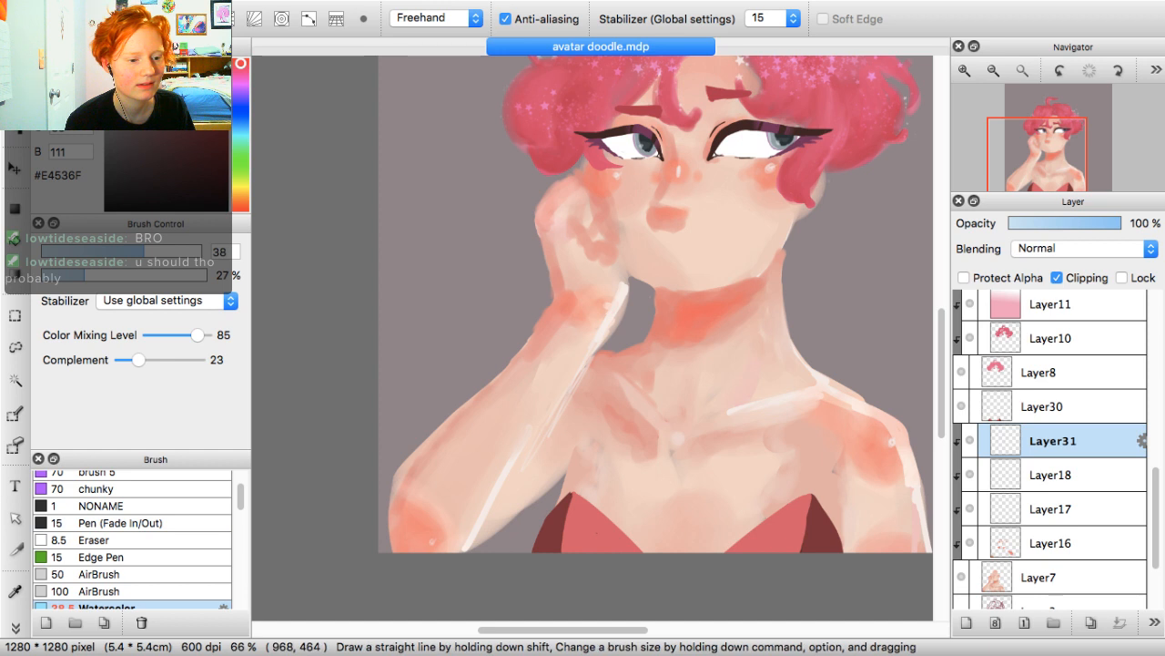
Choose the Pencil brush for close-up face details and add a new layer directly above Layer14
click(965, 70)
click(965, 70)
drag(241, 497, 241, 484)
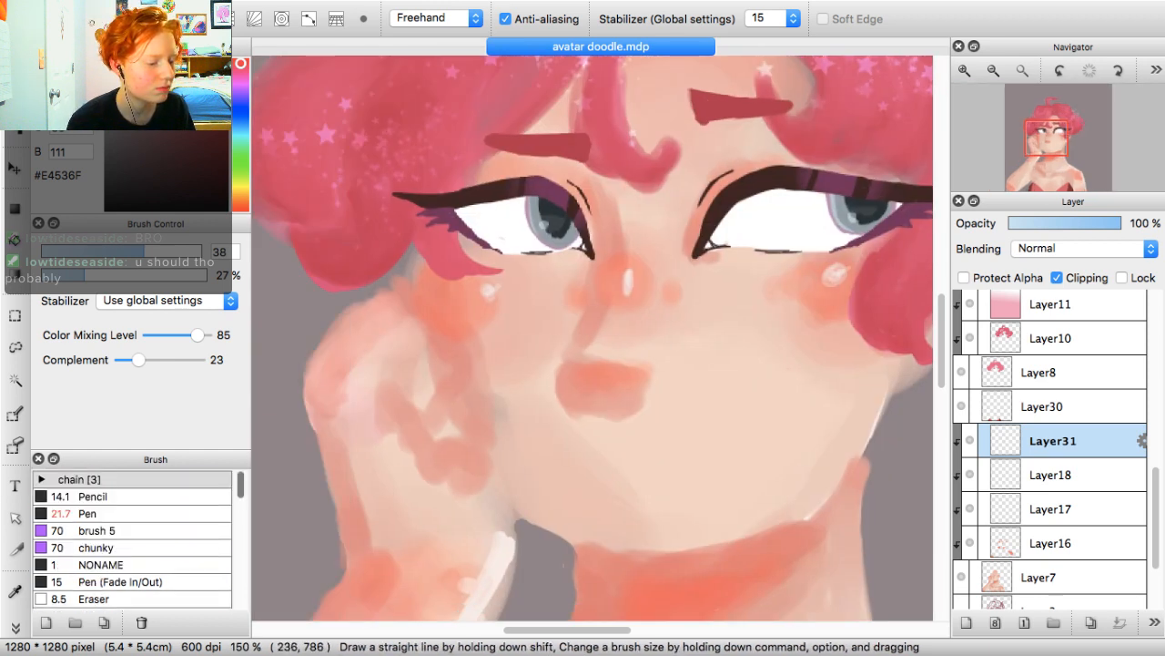
click(110, 513)
click(109, 497)
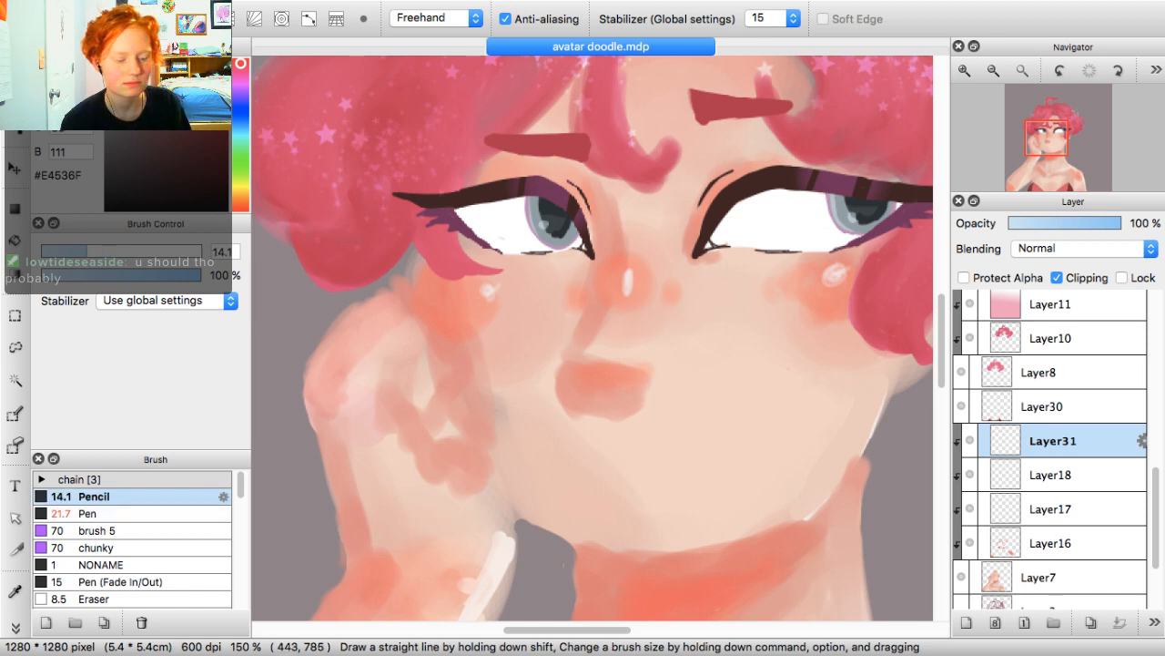
scroll(1049, 449, up, 10)
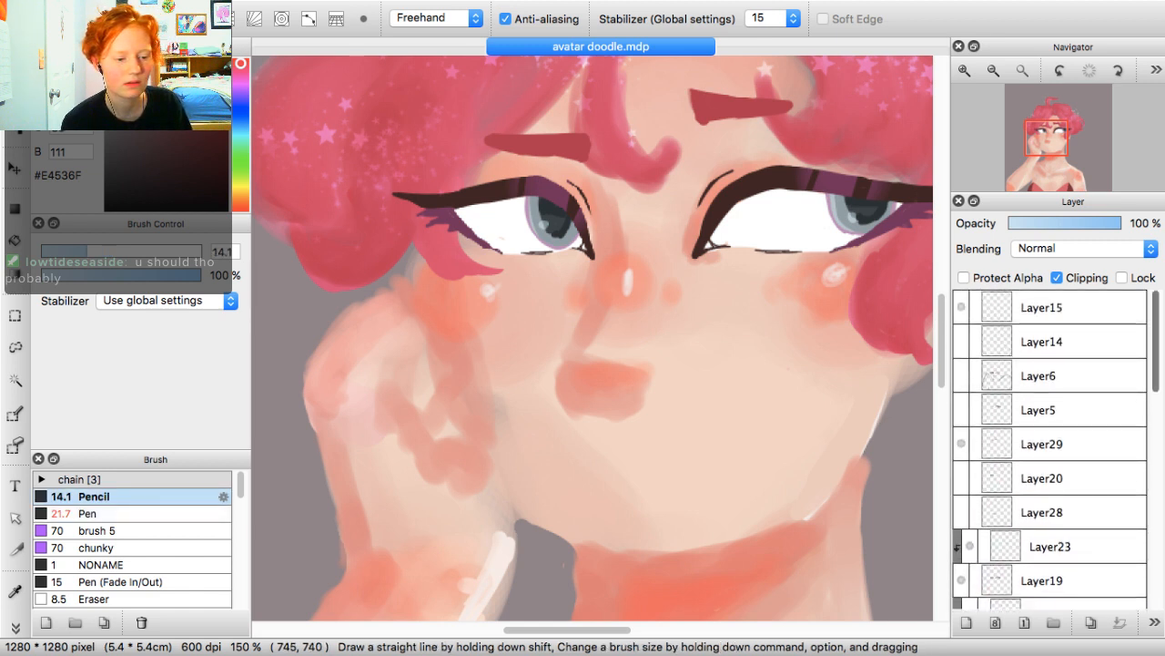
click(1056, 307)
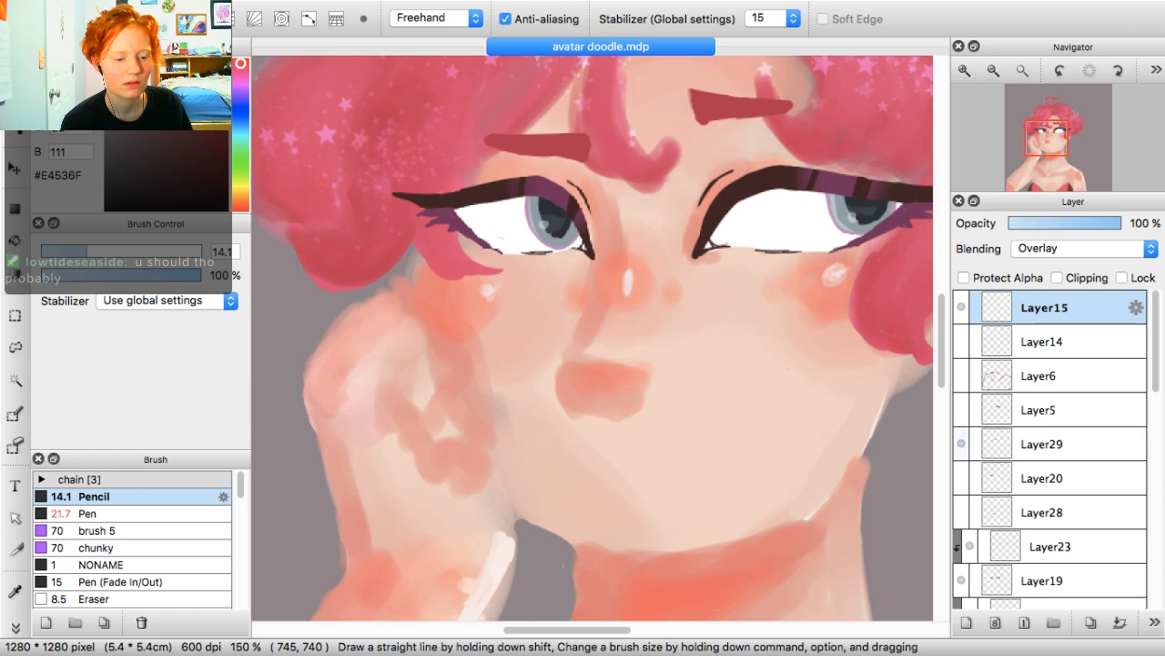
click(1056, 342)
click(967, 622)
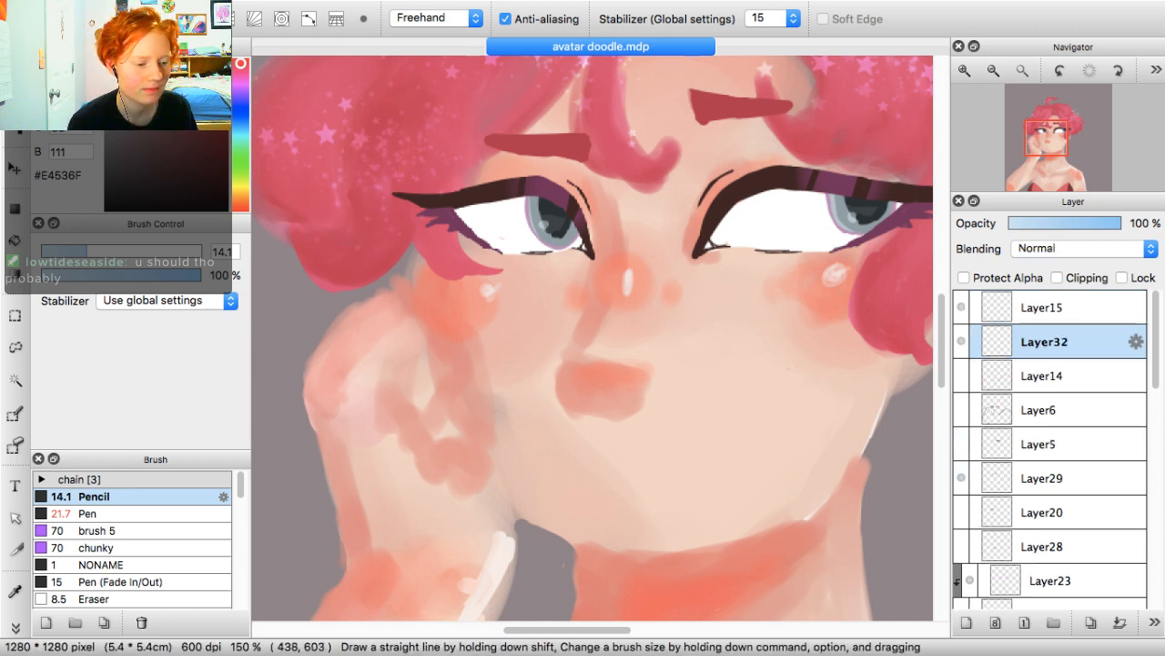
Draw thin vertical blush lines across the nose in #E45753 with the Pencil at size 1.9, undoing the initial thick stroke
drag(617, 264, 617, 289)
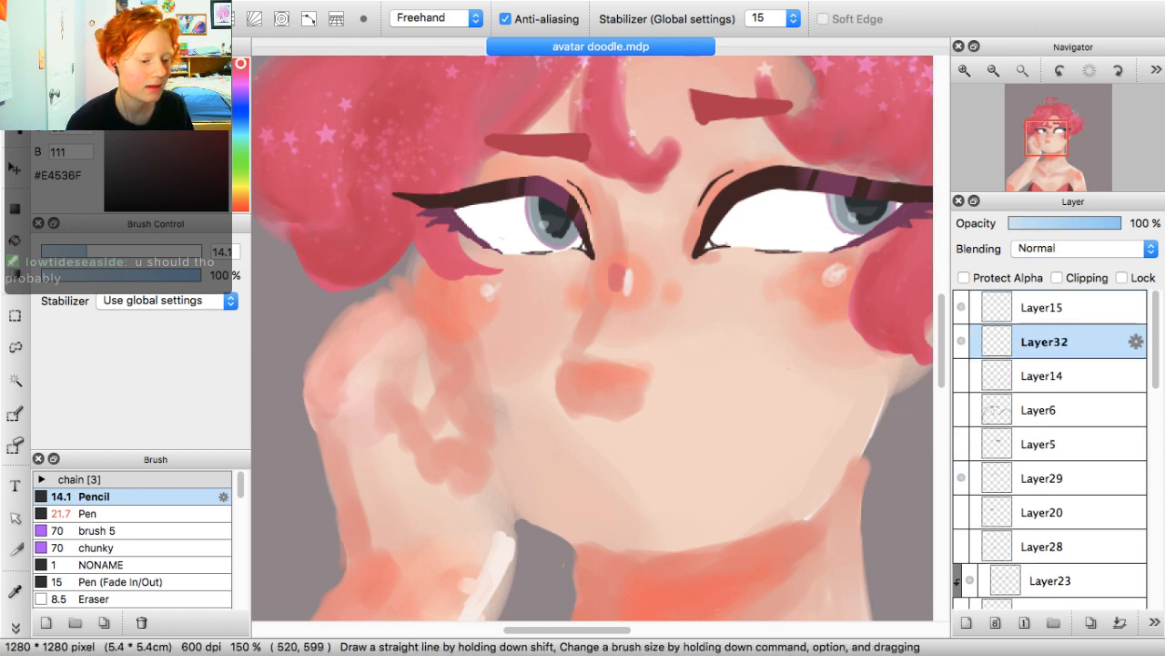
key(ctrl+z)
drag(58, 251, 48, 251)
drag(240, 207, 240, 211)
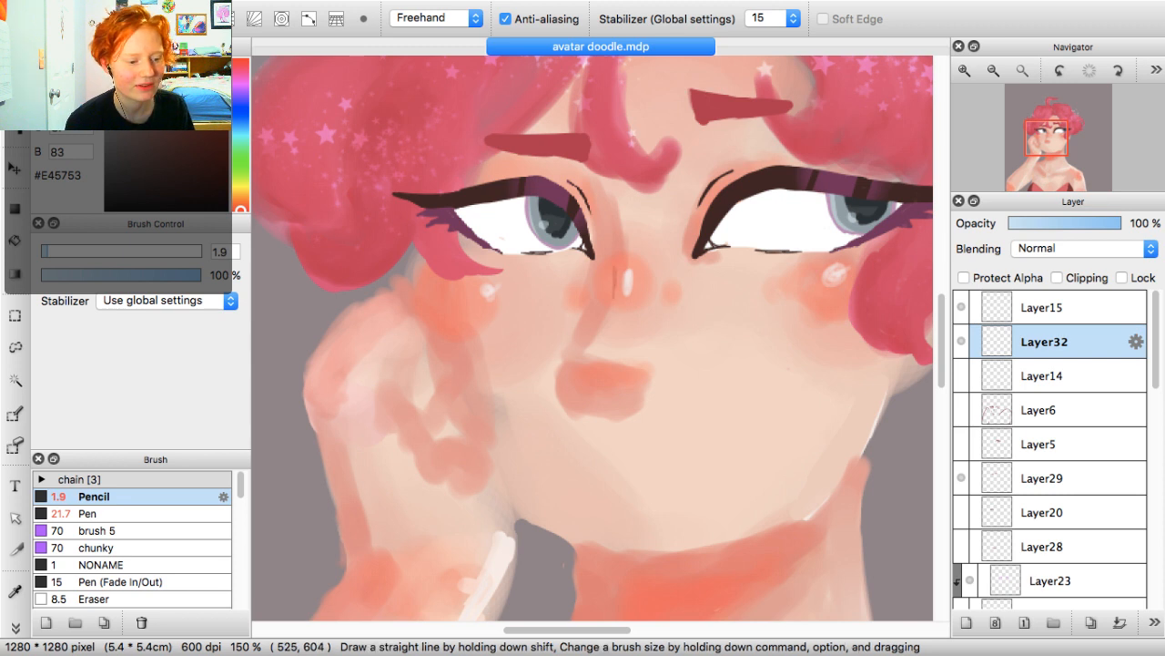
drag(622, 259, 620, 316)
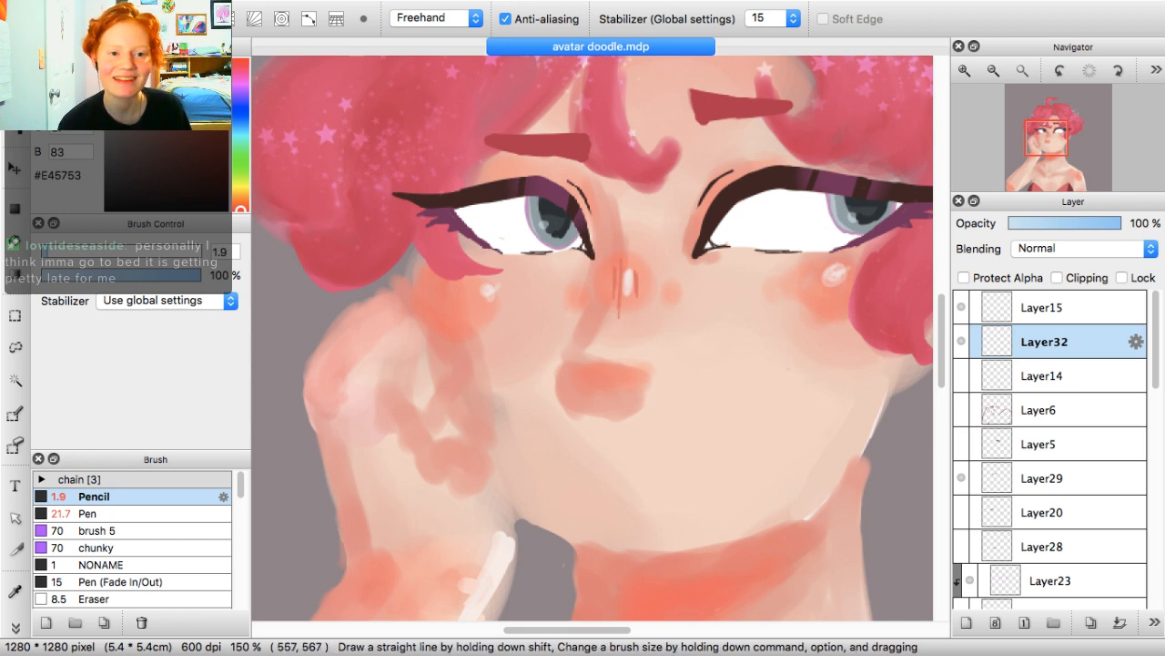
drag(628, 271, 630, 300)
mouse_move(628, 250)
mouse_down()
mouse_move(630, 297)
mouse_move(646, 289)
mouse_up()
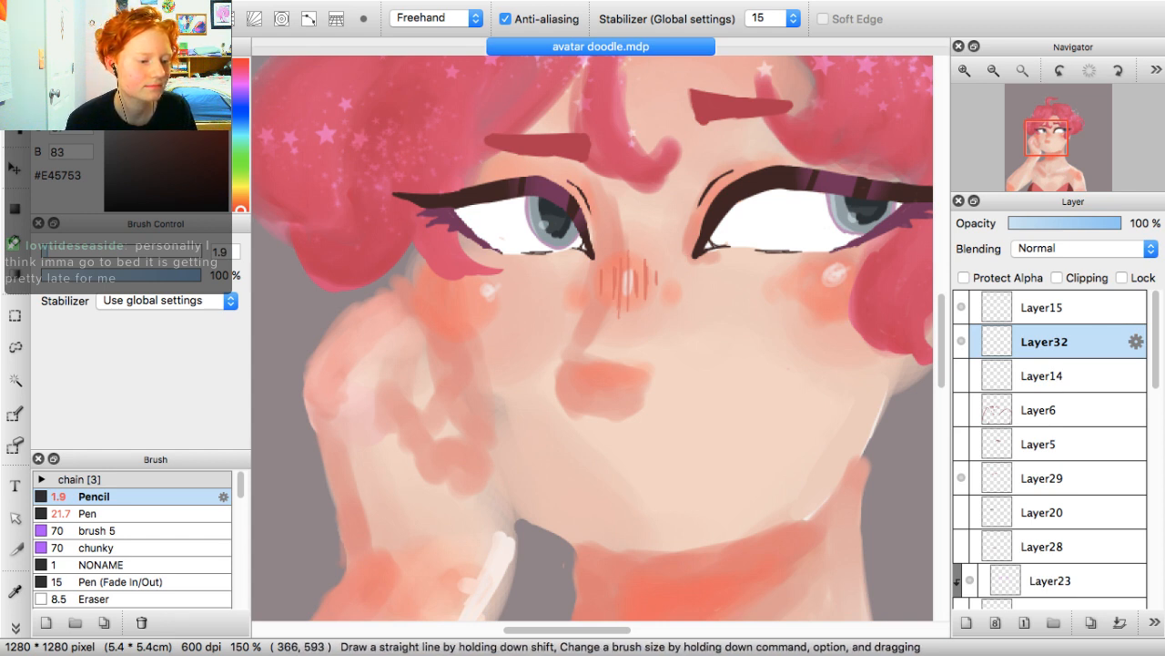
Draw matching thin vertical blush lines on both cheeks in #E45753, undoing the strokes that cross the cheek highlight
drag(421, 255, 423, 289)
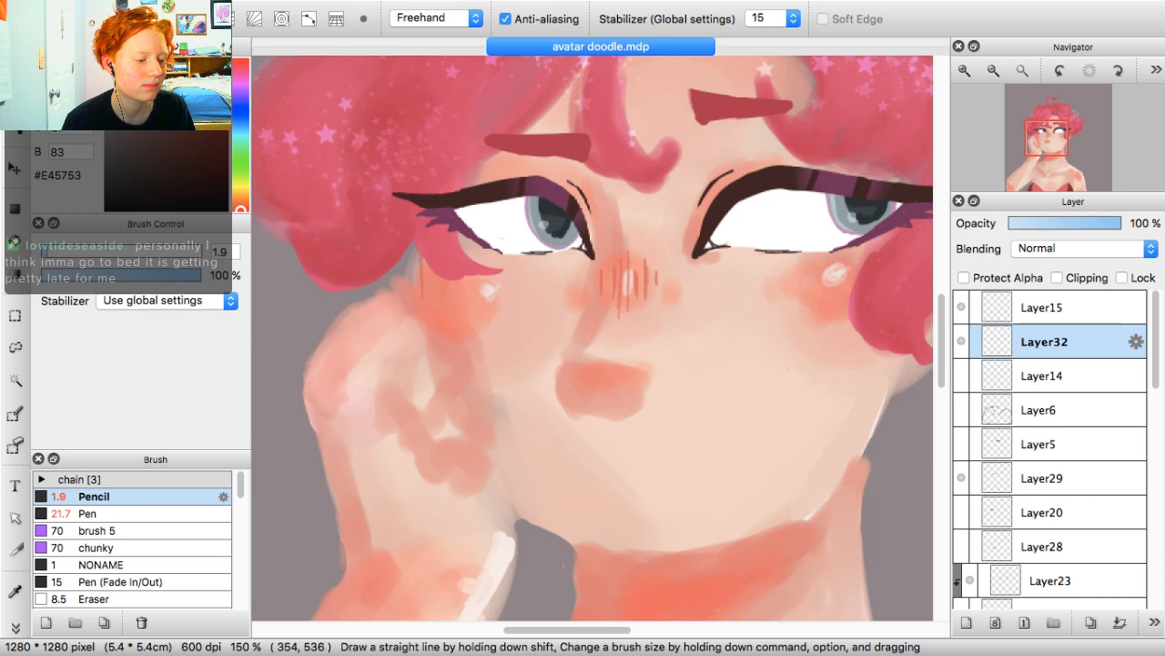
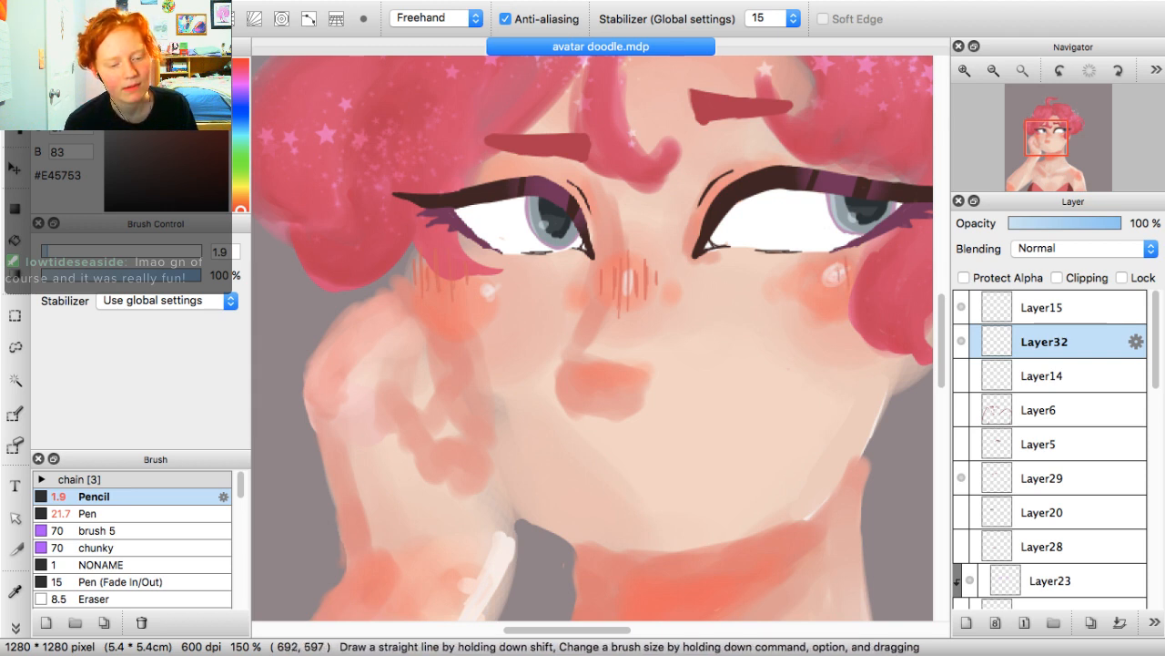
drag(832, 268, 830, 293)
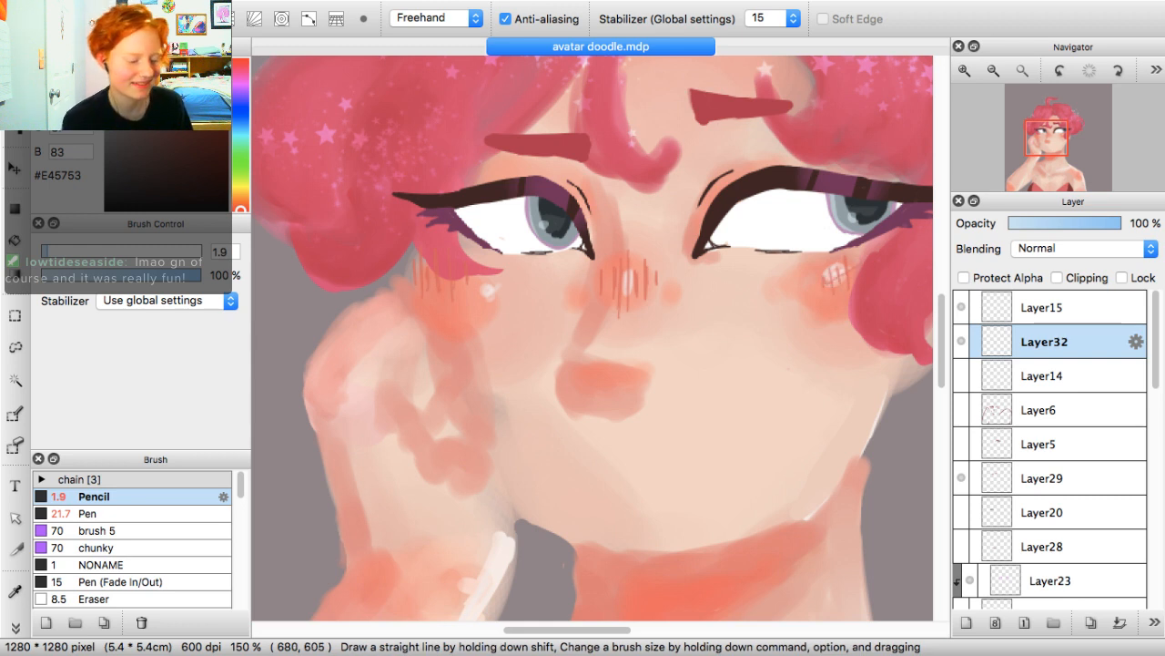
key(super+z)
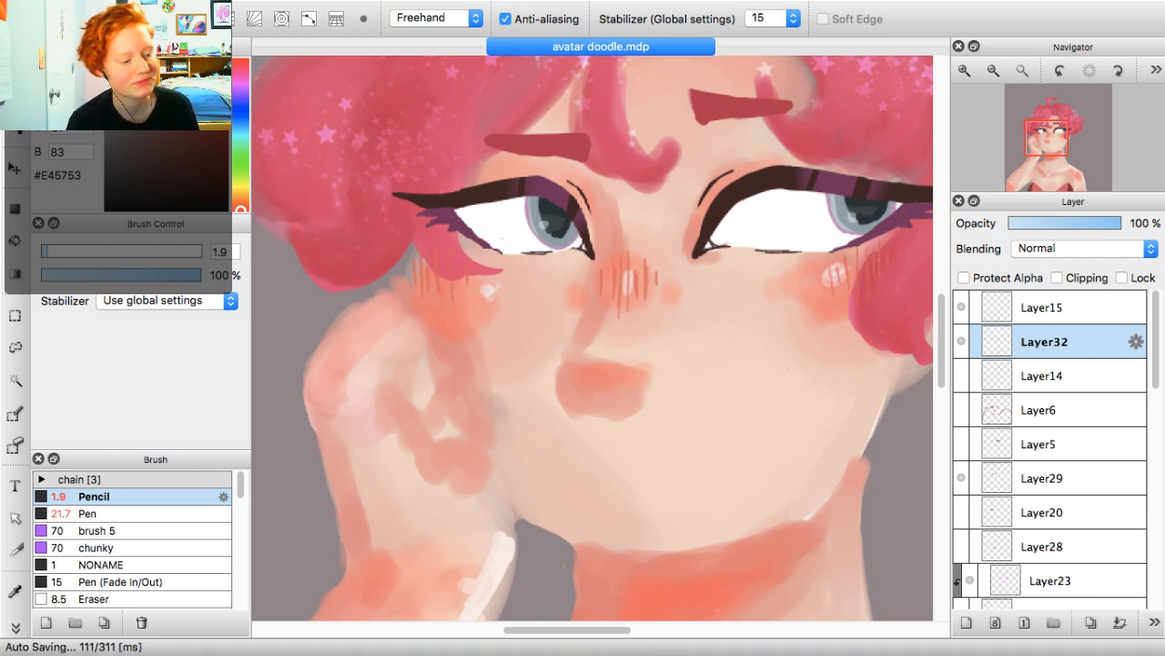
Draw thin, near-vertical blush lines in #E45753 across the red patch and outer edge of the bare shoulder with the Pencil at size 1.9
drag(1062, 164, 1075, 178)
drag(557, 270, 561, 317)
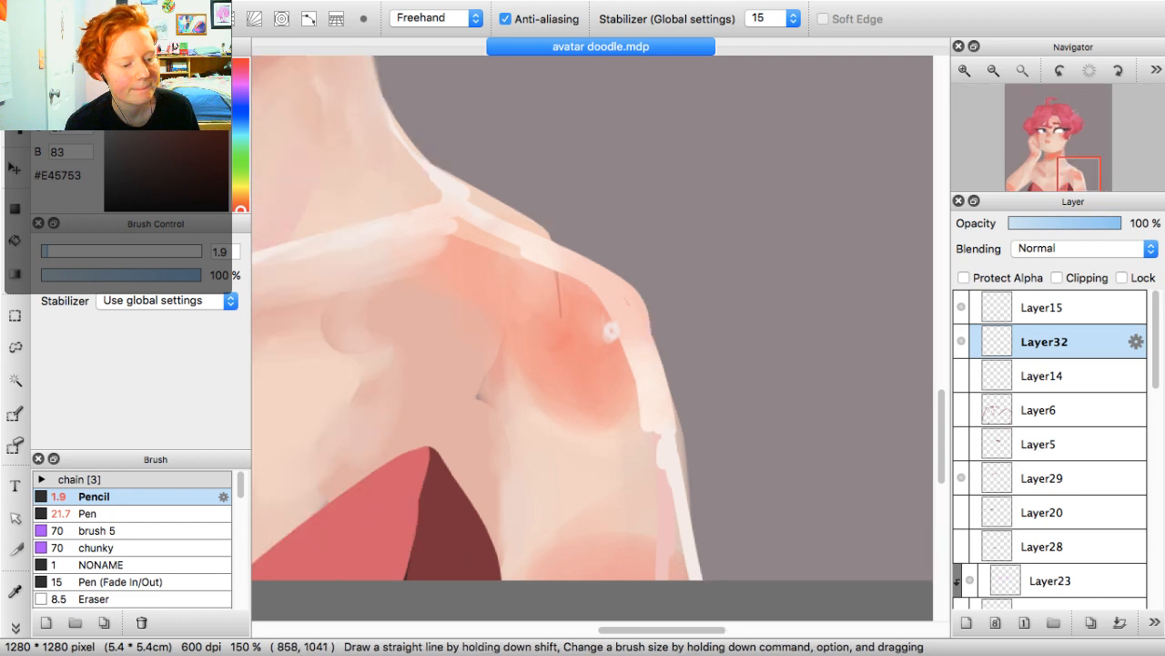
drag(555, 263, 566, 342)
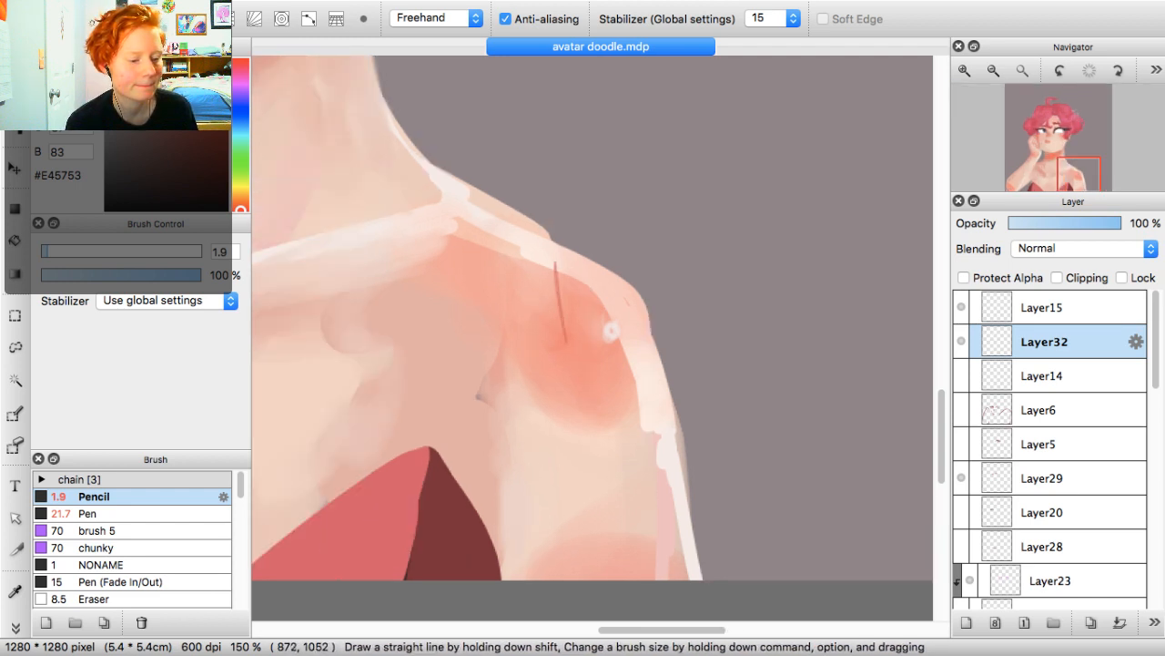
drag(571, 243, 579, 364)
mouse_move(594, 264)
mouse_down()
mouse_move(599, 348)
mouse_move(612, 330)
mouse_move(590, 313)
mouse_up()
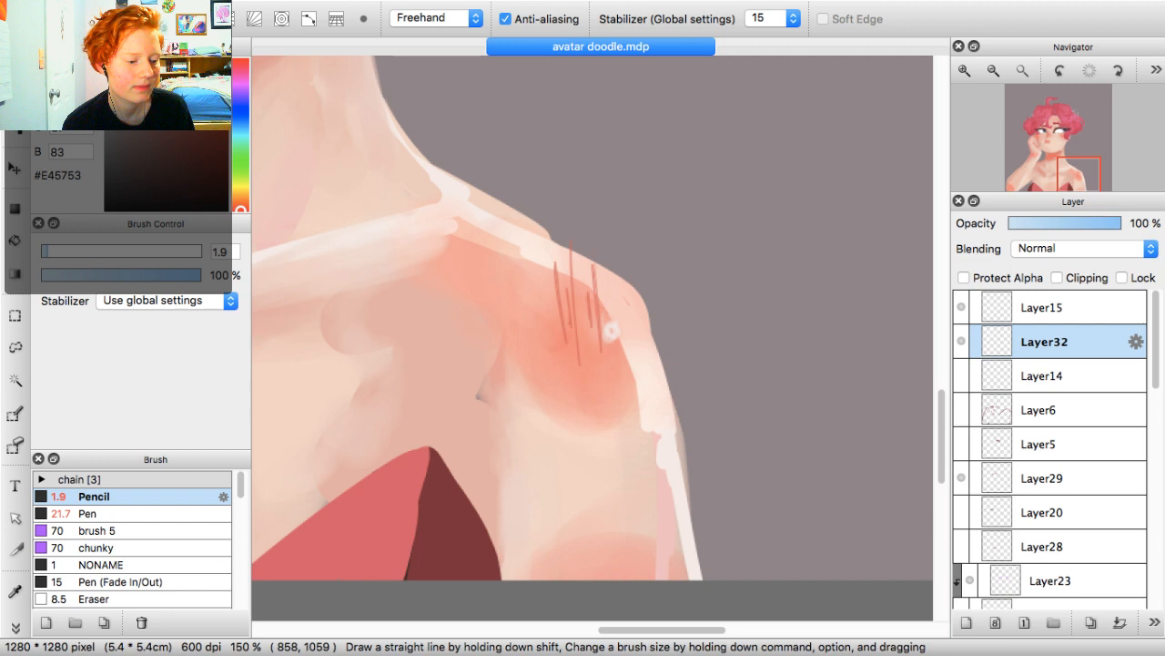
drag(551, 277, 546, 333)
drag(541, 293, 538, 313)
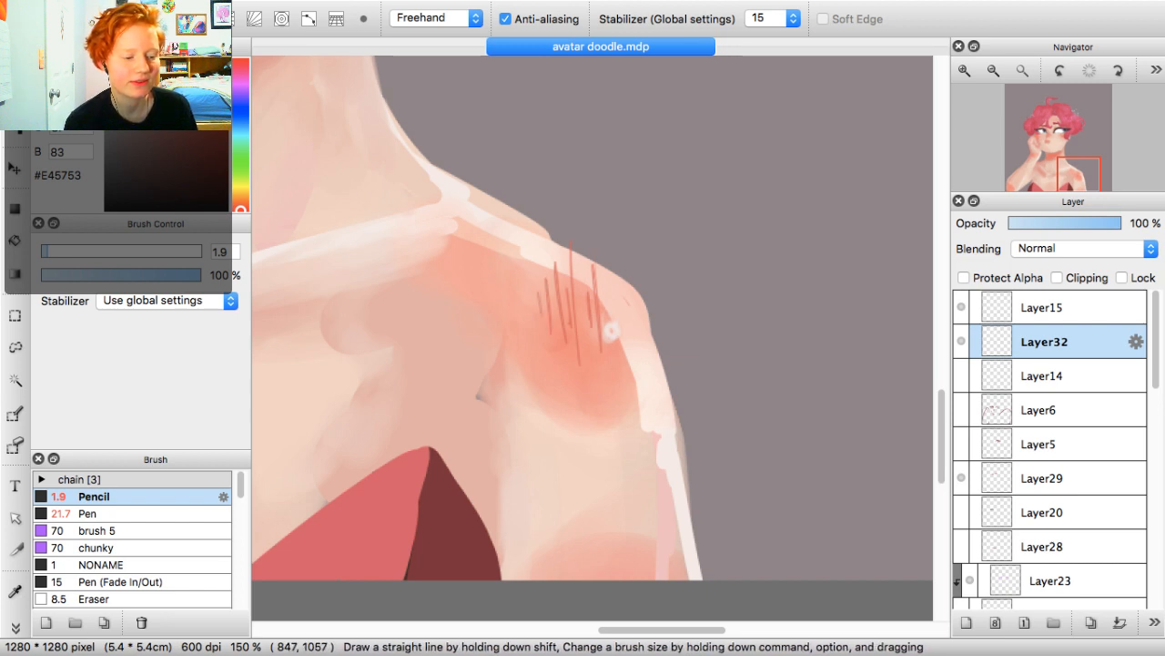
drag(620, 286, 625, 338)
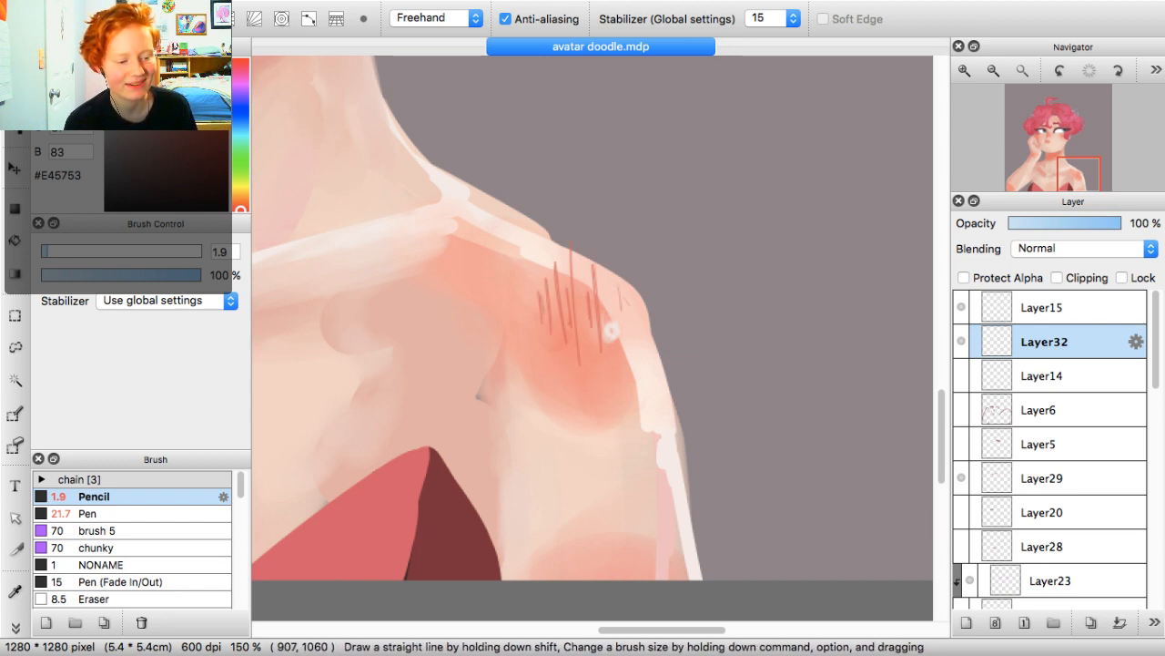
drag(621, 269, 628, 353)
drag(610, 286, 618, 340)
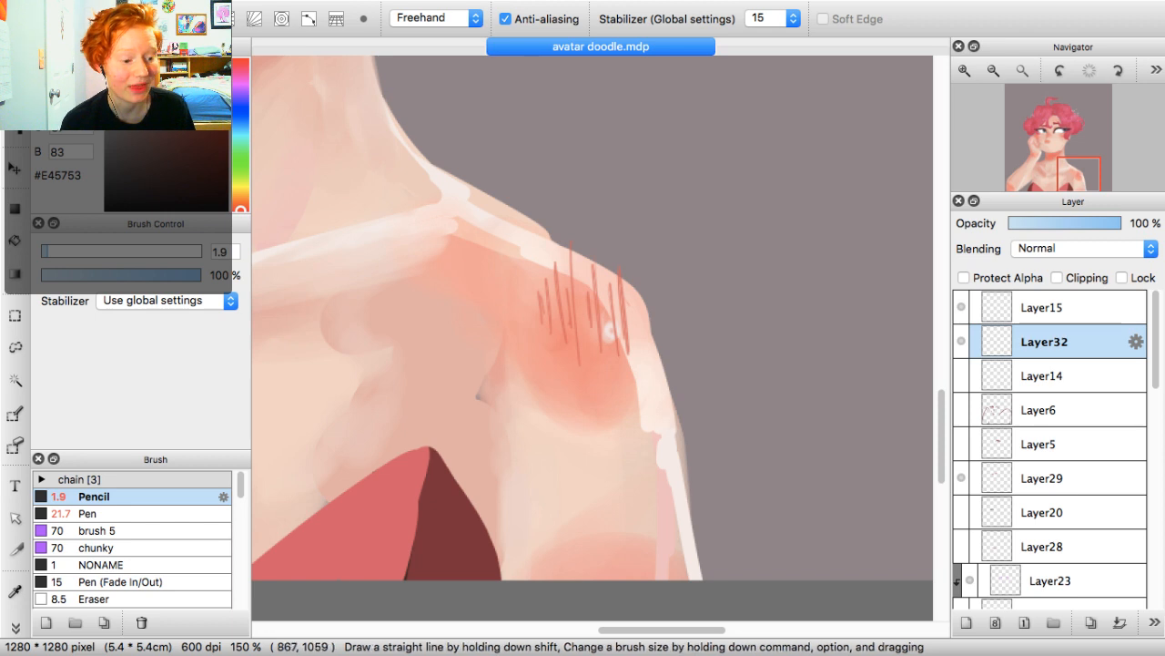
drag(602, 271, 610, 351)
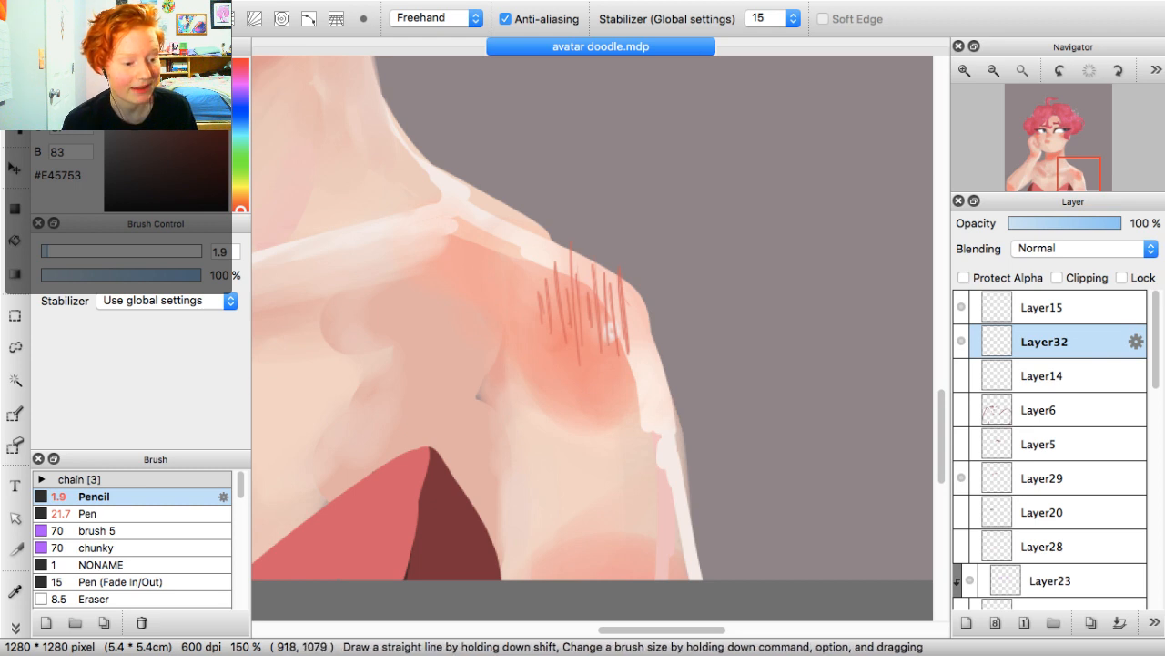
drag(634, 295, 638, 346)
drag(638, 308, 640, 353)
drag(639, 353, 638, 367)
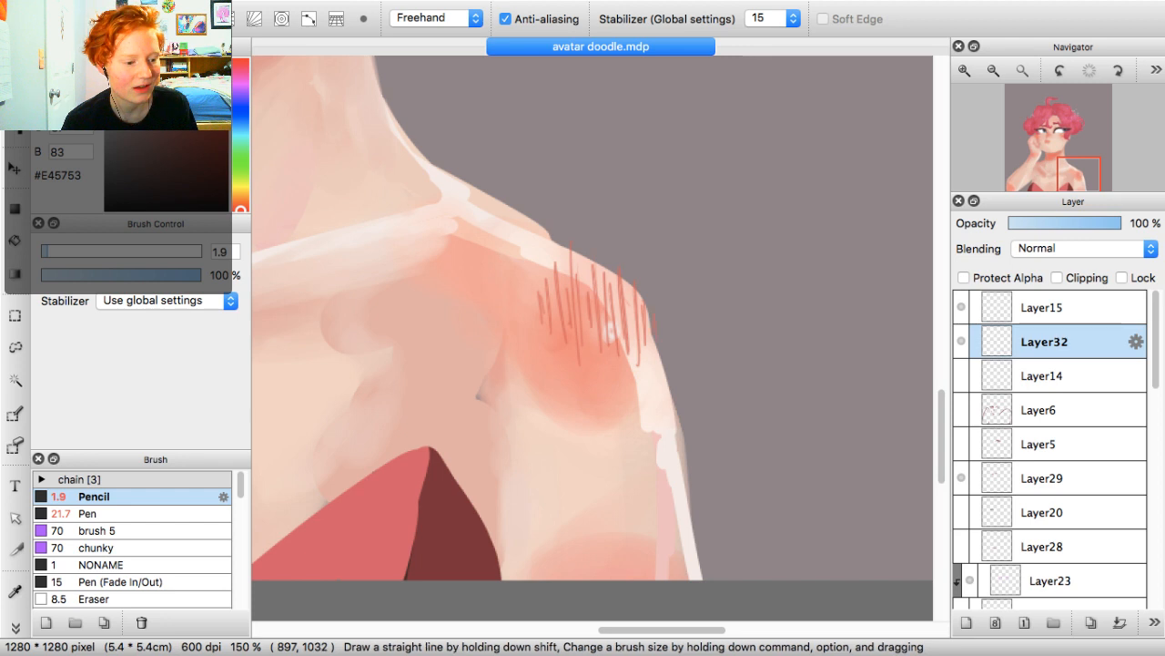
drag(590, 326, 598, 380)
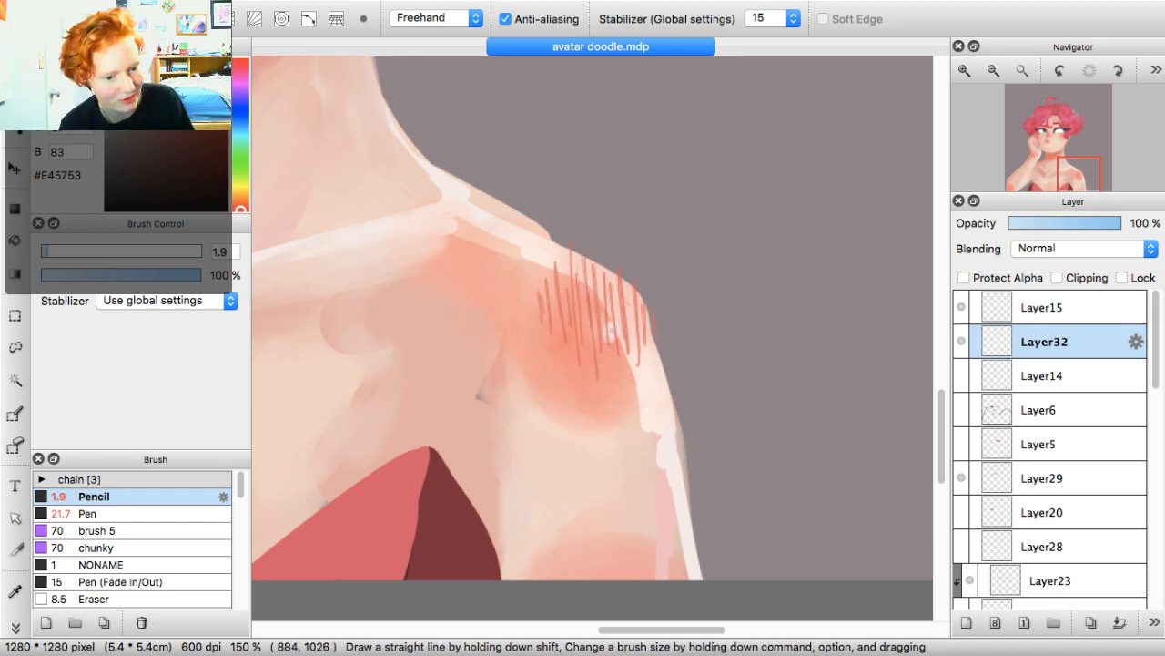
drag(1075, 174, 1077, 173)
drag(550, 329, 614, 248)
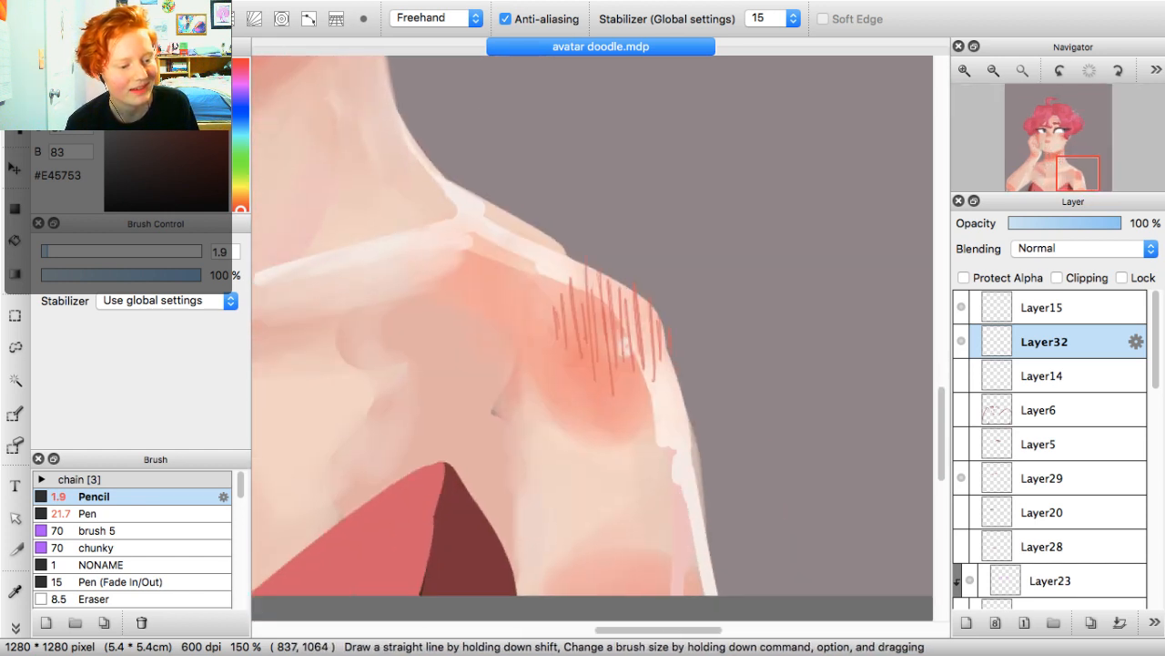
drag(543, 326, 543, 342)
drag(538, 295, 540, 357)
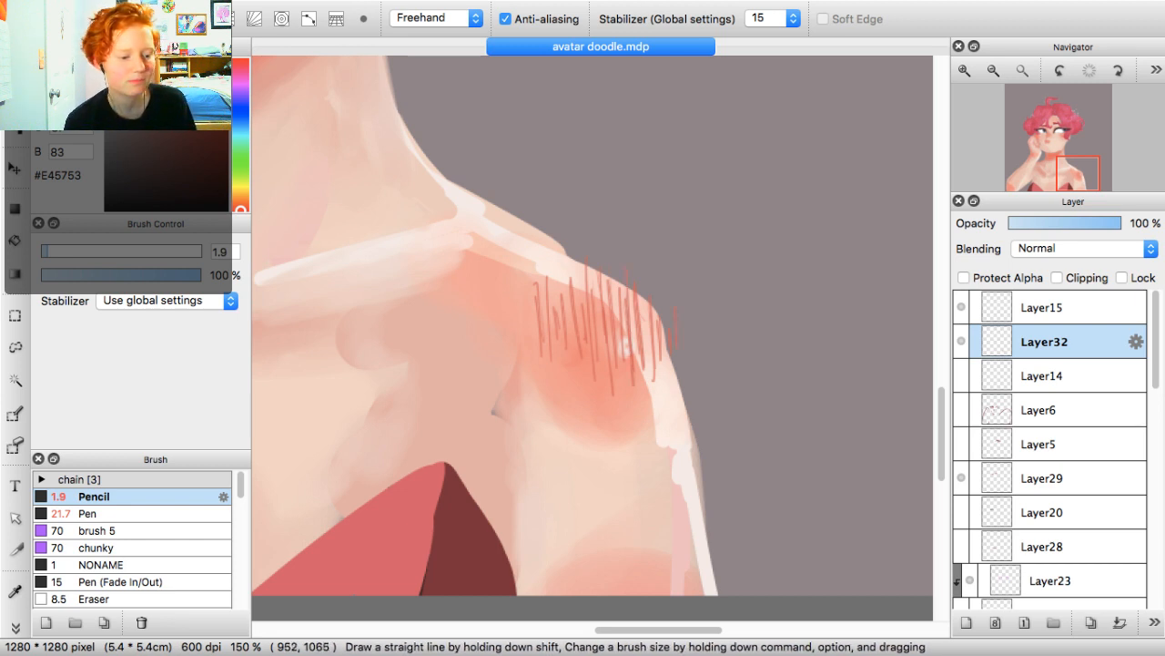
Draw matching thin vertical blush lines across the reddened elbow of the raised arm in #E45753, undoing a stray stroke
drag(1074, 178, 1021, 189)
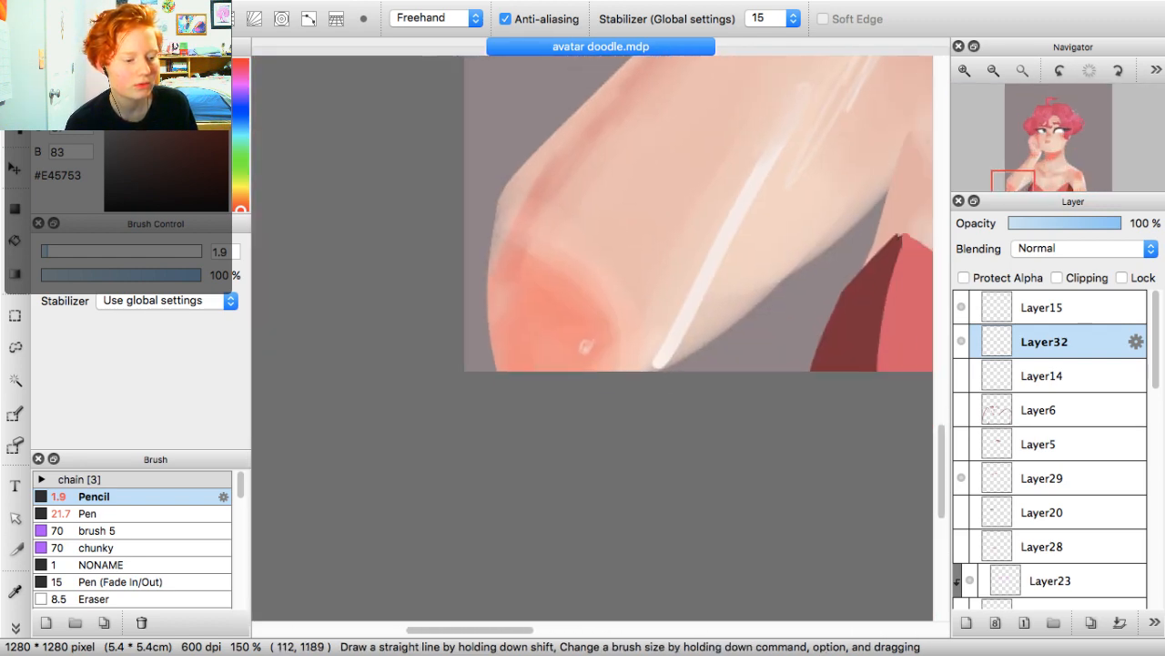
drag(499, 277, 503, 368)
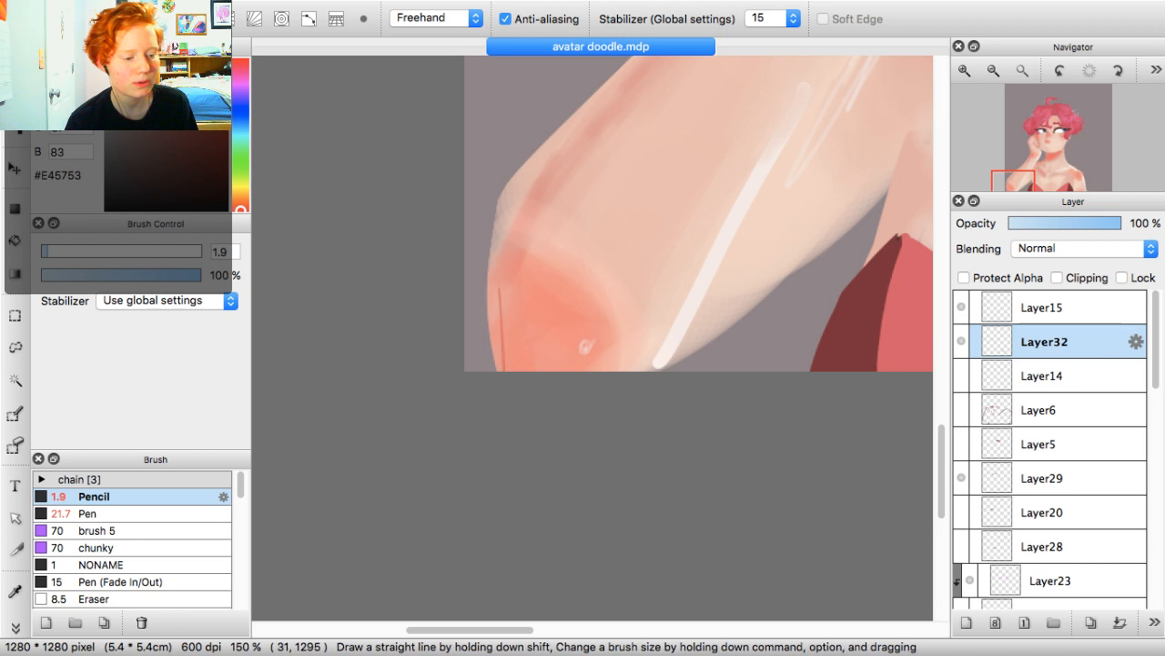
drag(513, 307, 516, 369)
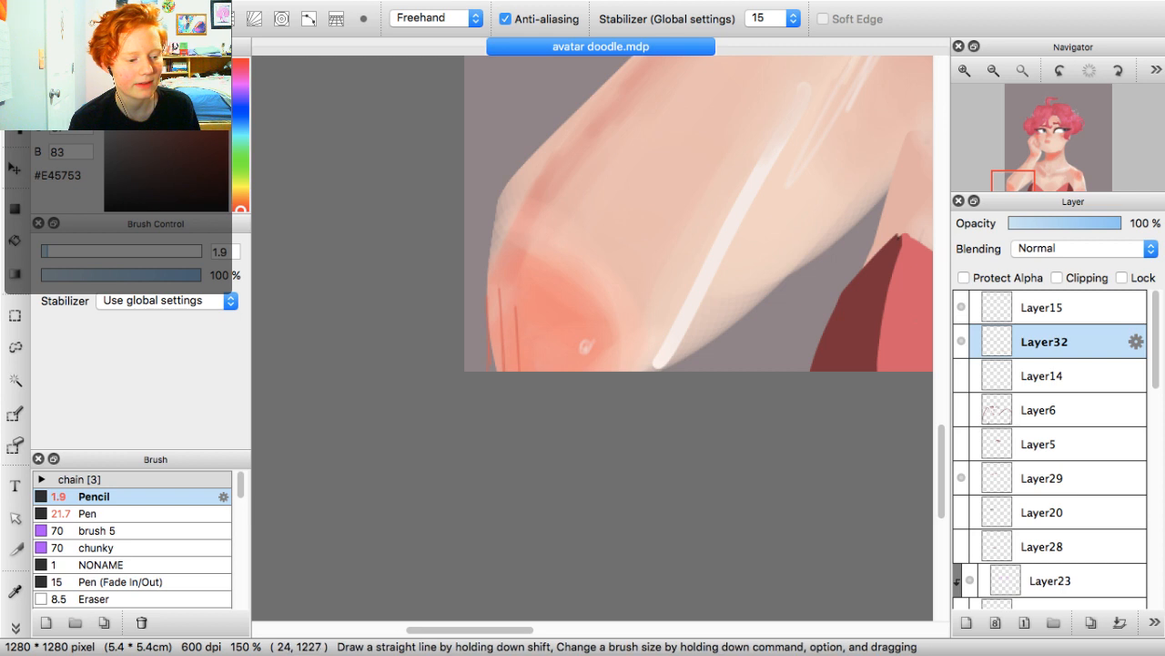
drag(492, 314, 498, 367)
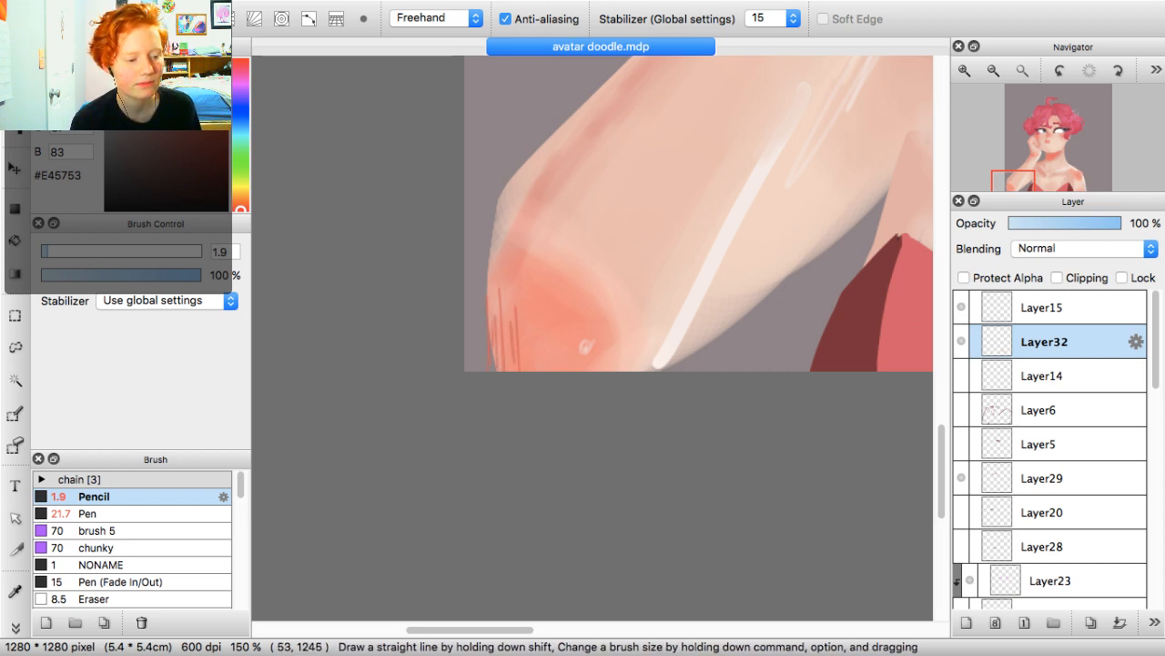
drag(534, 307, 535, 368)
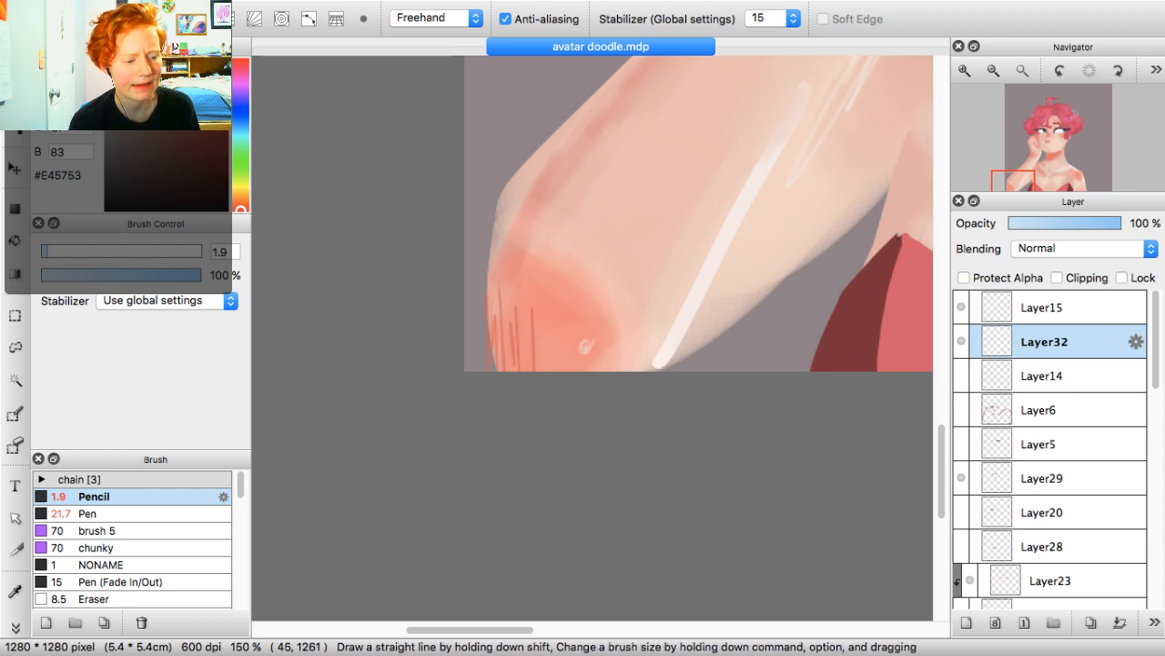
drag(537, 284, 541, 369)
drag(545, 313, 548, 370)
drag(551, 322, 556, 370)
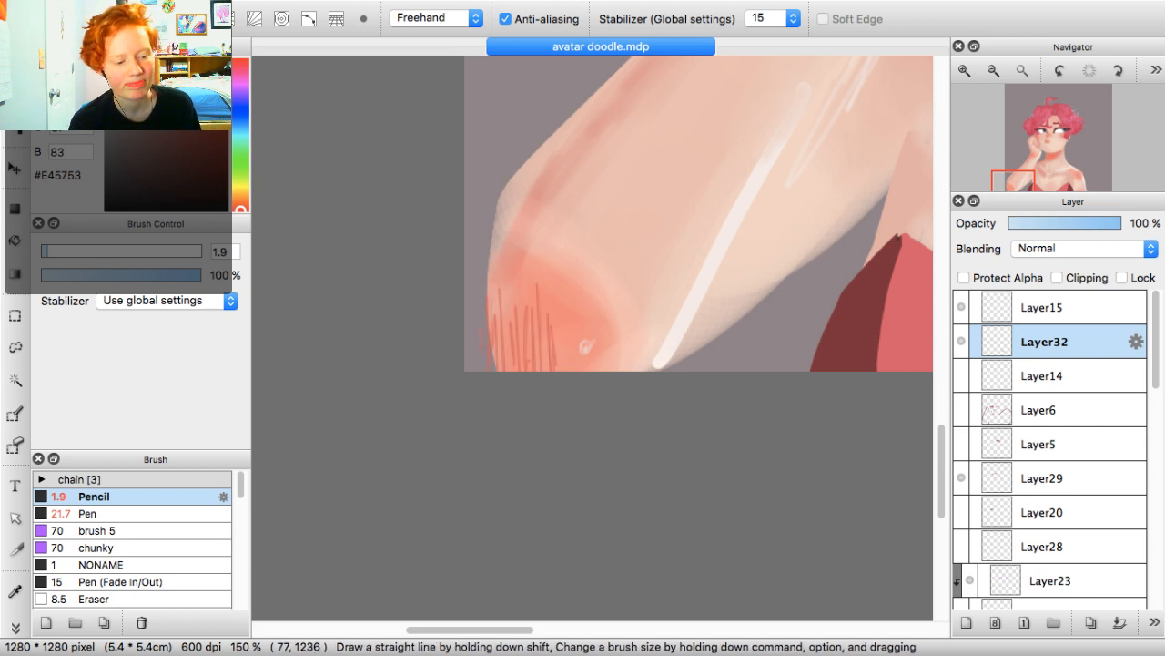
drag(565, 309, 567, 344)
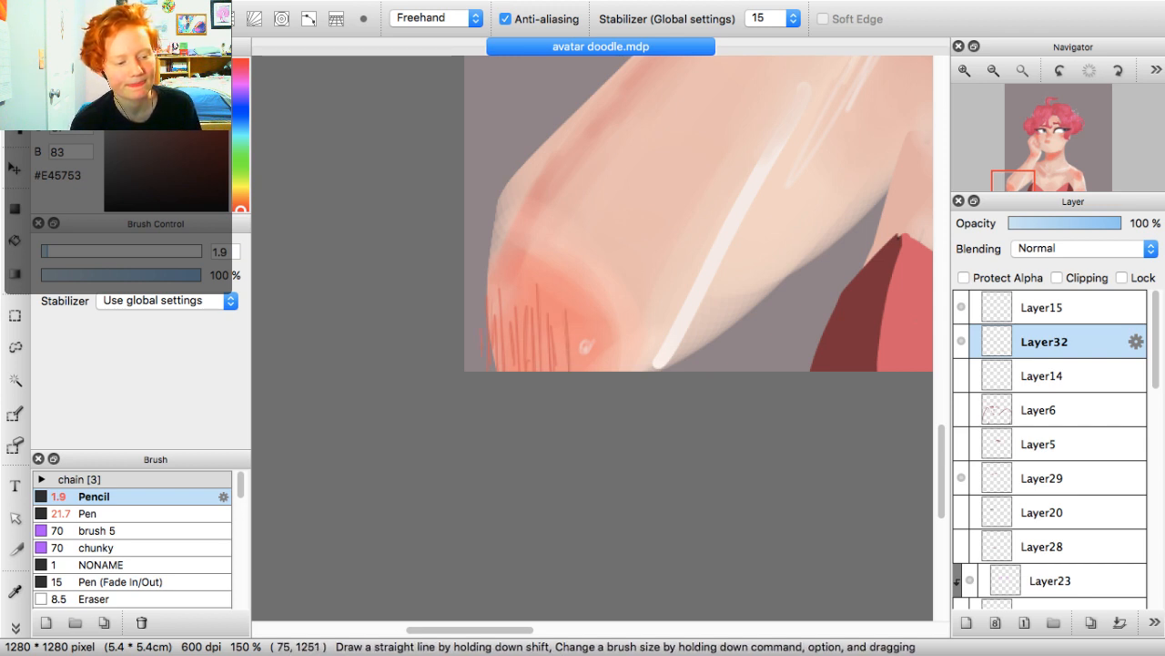
drag(609, 311, 568, 355)
key(super+z)
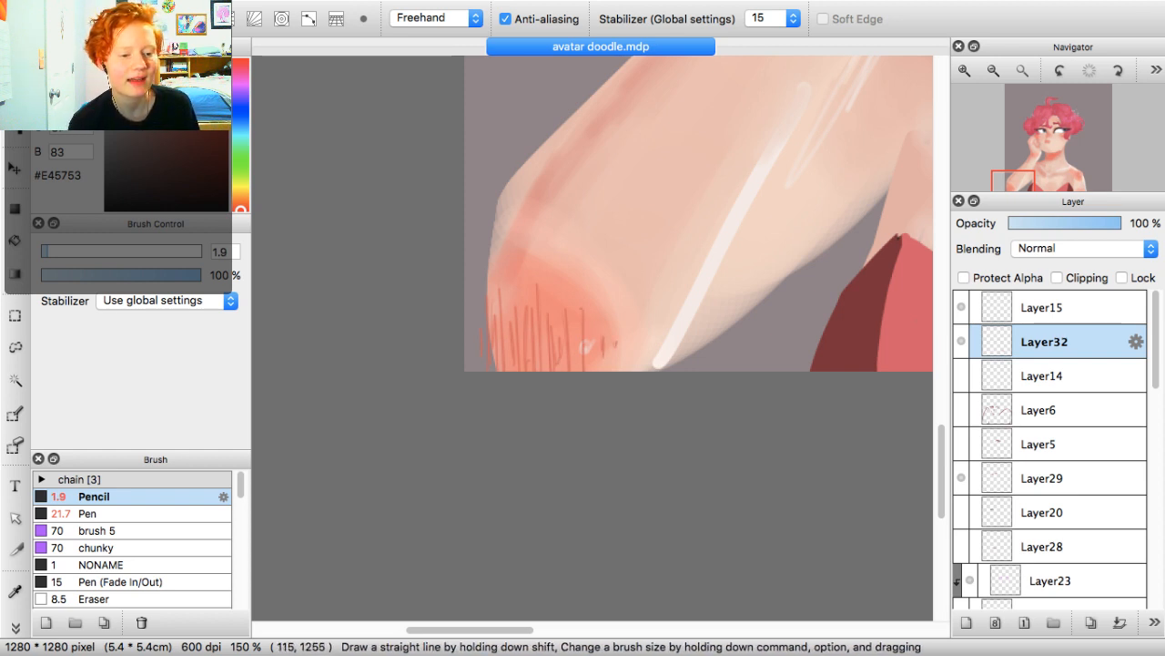
Duplicate Layer32 with the blush lines and enable Protect Alpha on the copy
click(993, 70)
click(993, 70)
click(993, 71)
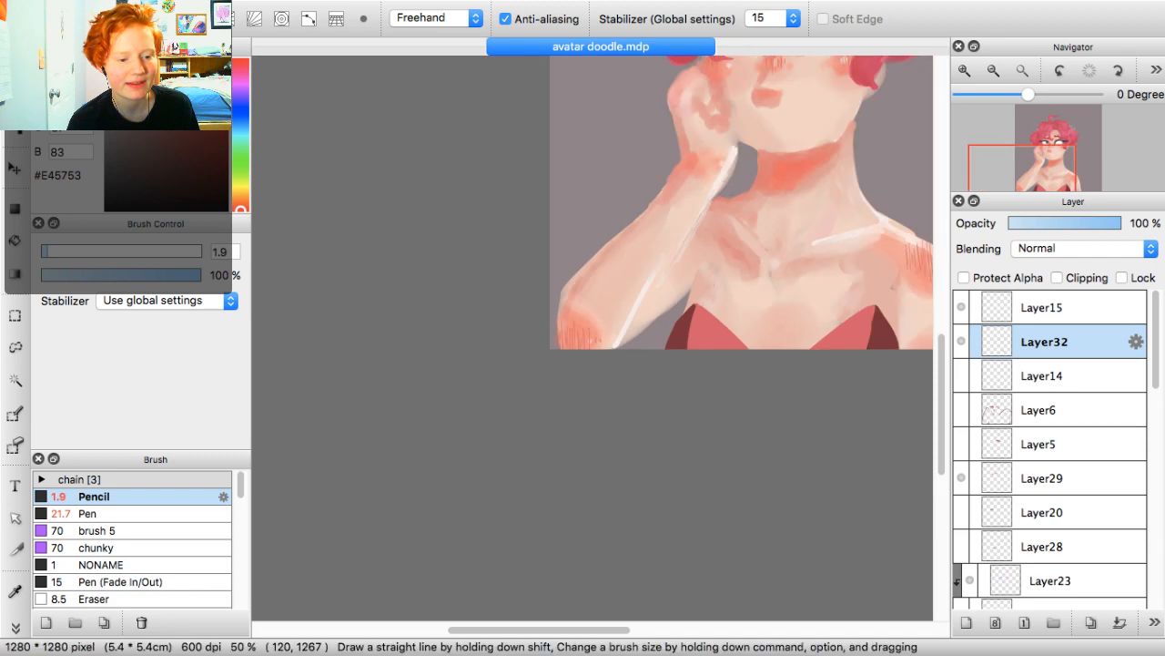
drag(1047, 160, 1051, 155)
click(965, 70)
click(964, 70)
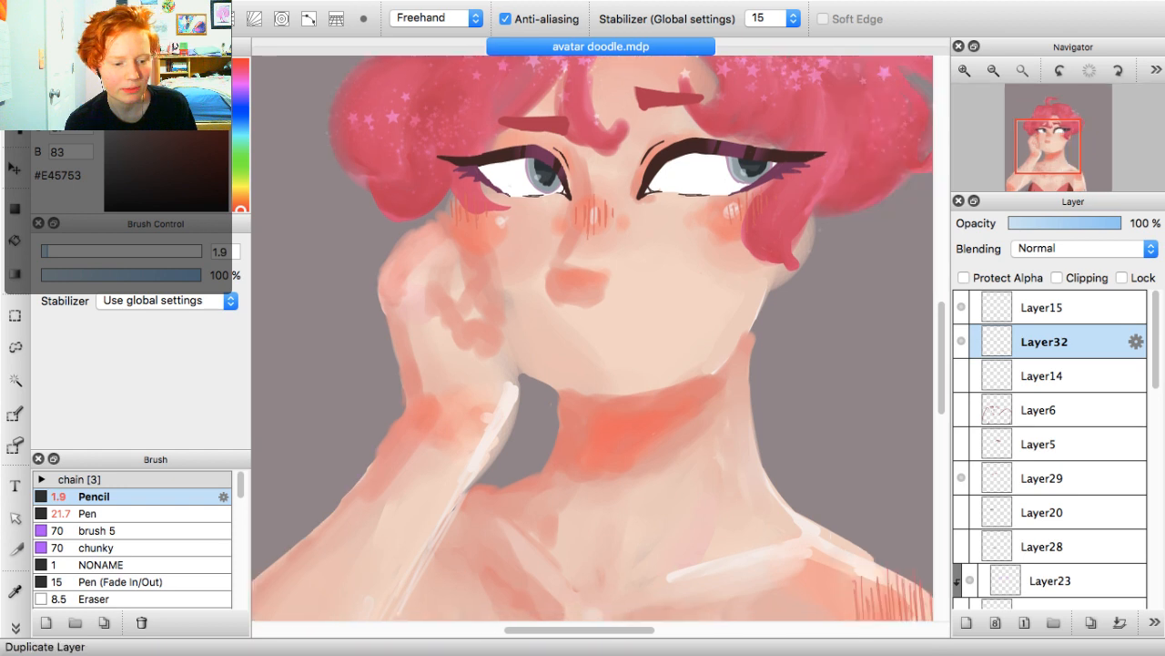
click(1091, 623)
click(963, 278)
Recolour the copied blush lines pale pink #F7E5E4 by drawing a filled rectangle over the whole figure
click(994, 70)
click(994, 70)
drag(1048, 157, 1050, 165)
click(133, 62)
drag(133, 61, 114, 61)
click(14, 209)
mouse_move(342, 58)
mouse_down()
mouse_move(447, 286)
mouse_move(867, 599)
mouse_up()
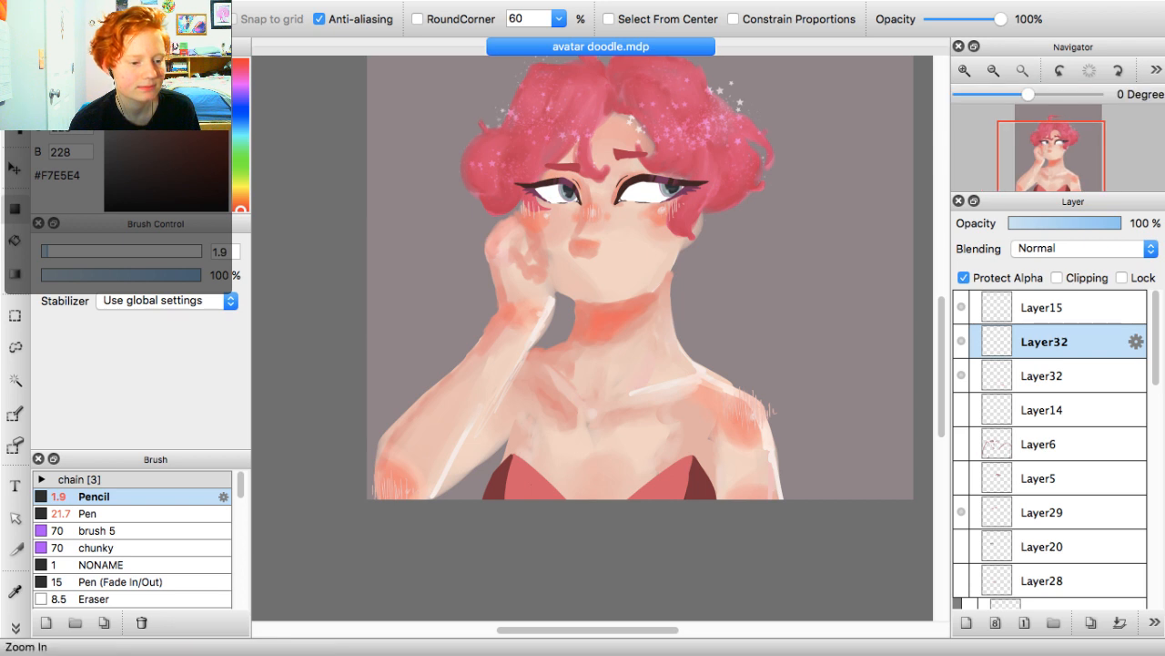
Offset the pale line copy slightly to the side of the red lines with the Move tool, undoing the last nudge
click(965, 70)
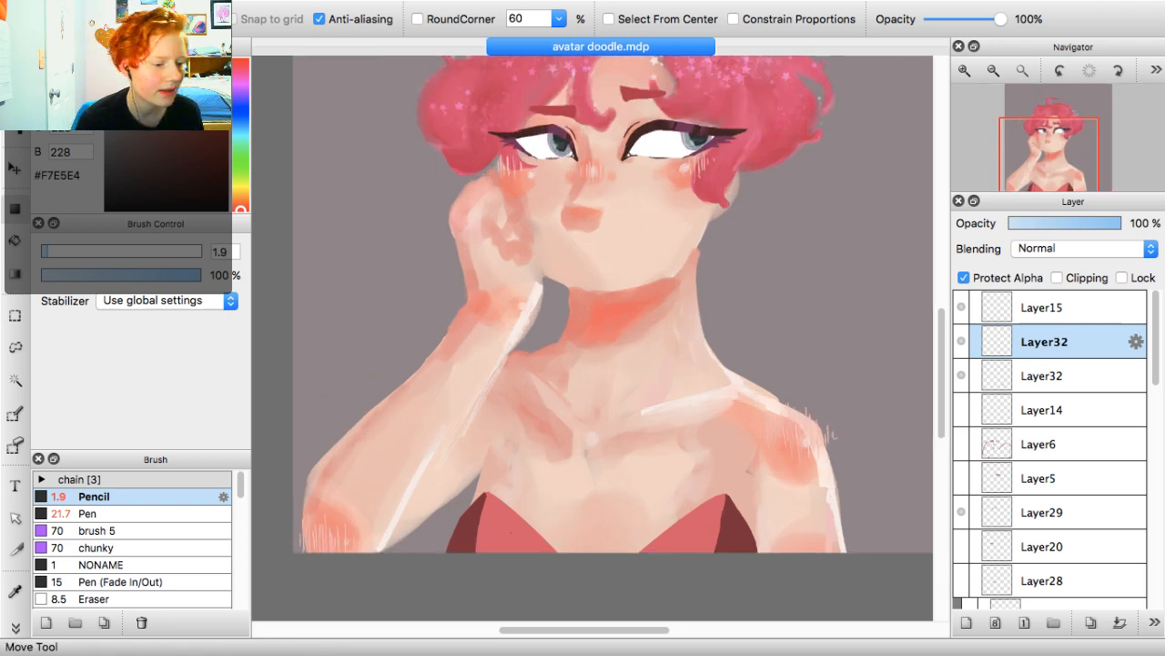
click(14, 169)
drag(629, 208, 630, 205)
drag(616, 278, 623, 278)
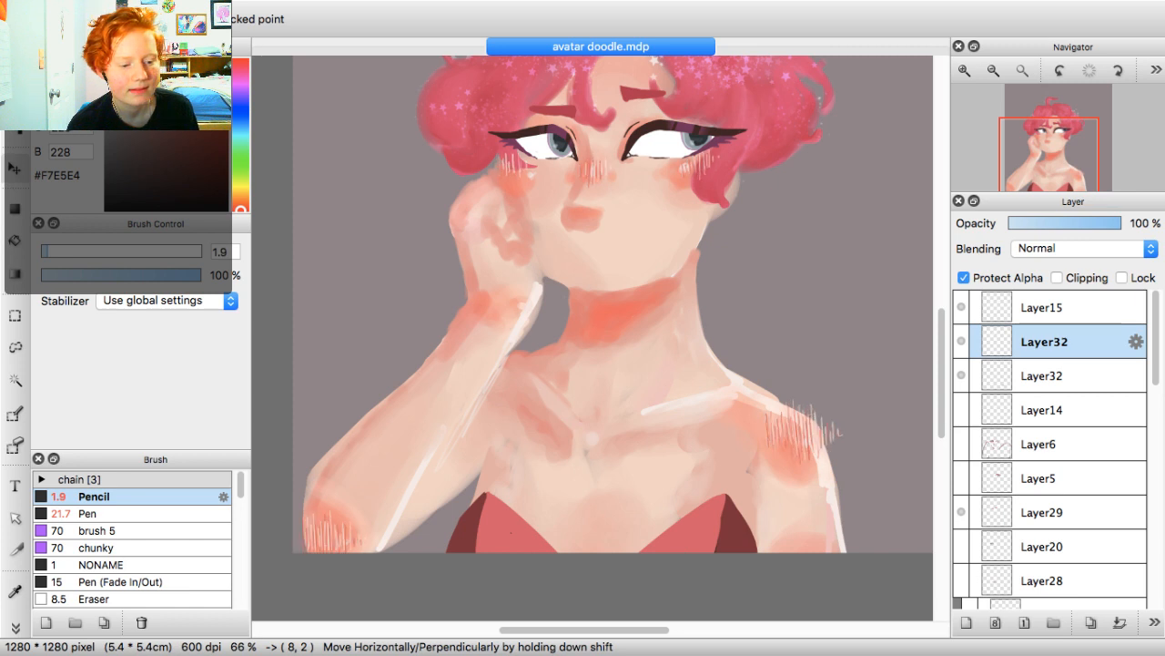
key(ctrl+z)
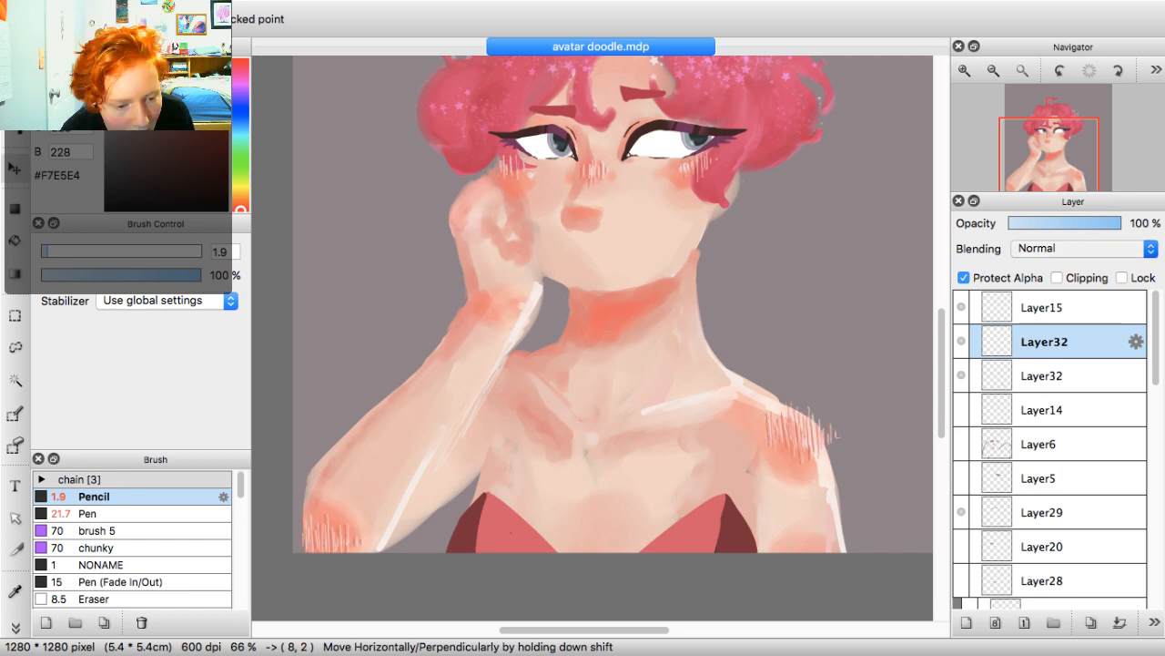
Set the pale copy's blending to Hard Light and its opacity to 29%, and toggle its visibility to compare the effect on the face
click(1056, 298)
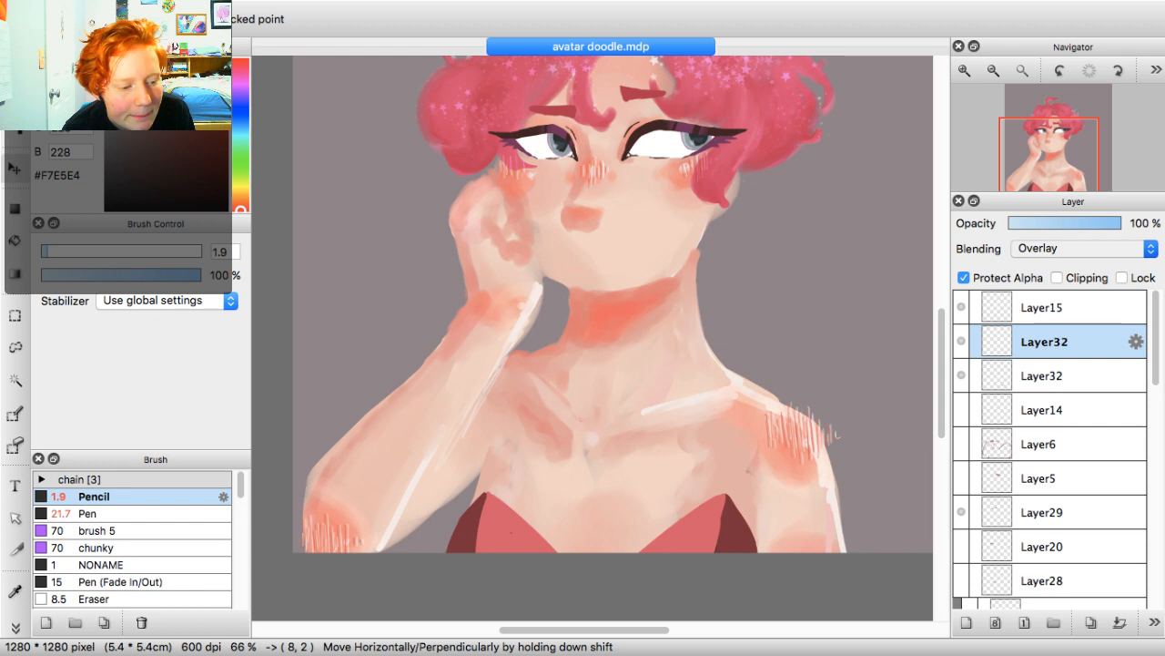
click(1083, 249)
click(1083, 409)
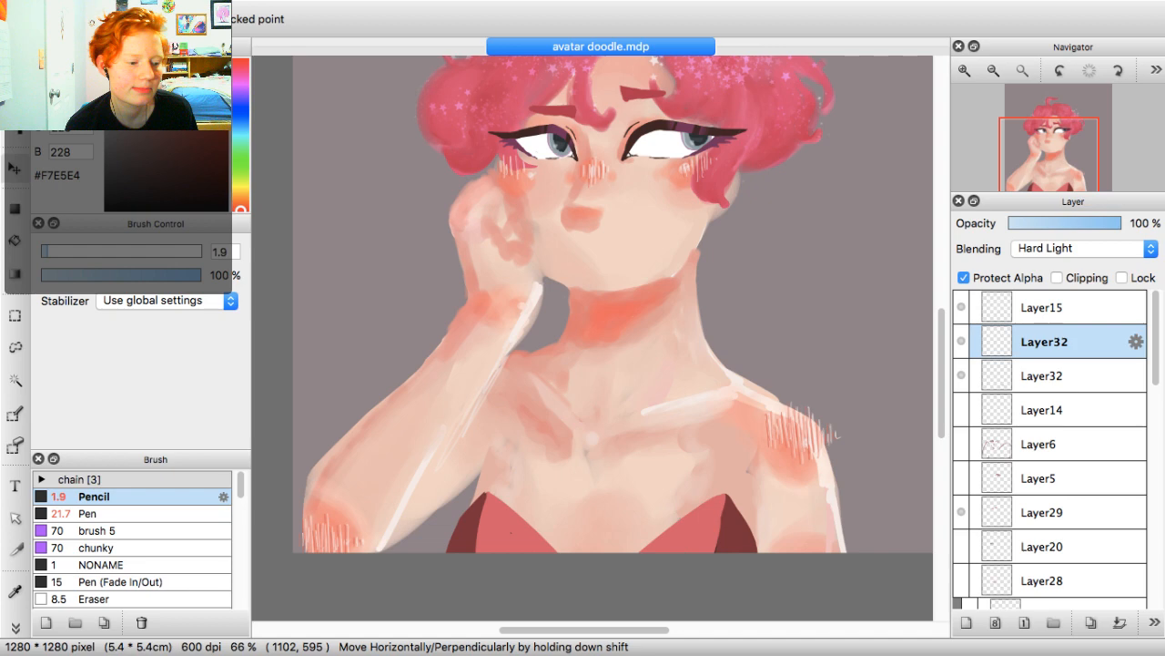
click(1044, 223)
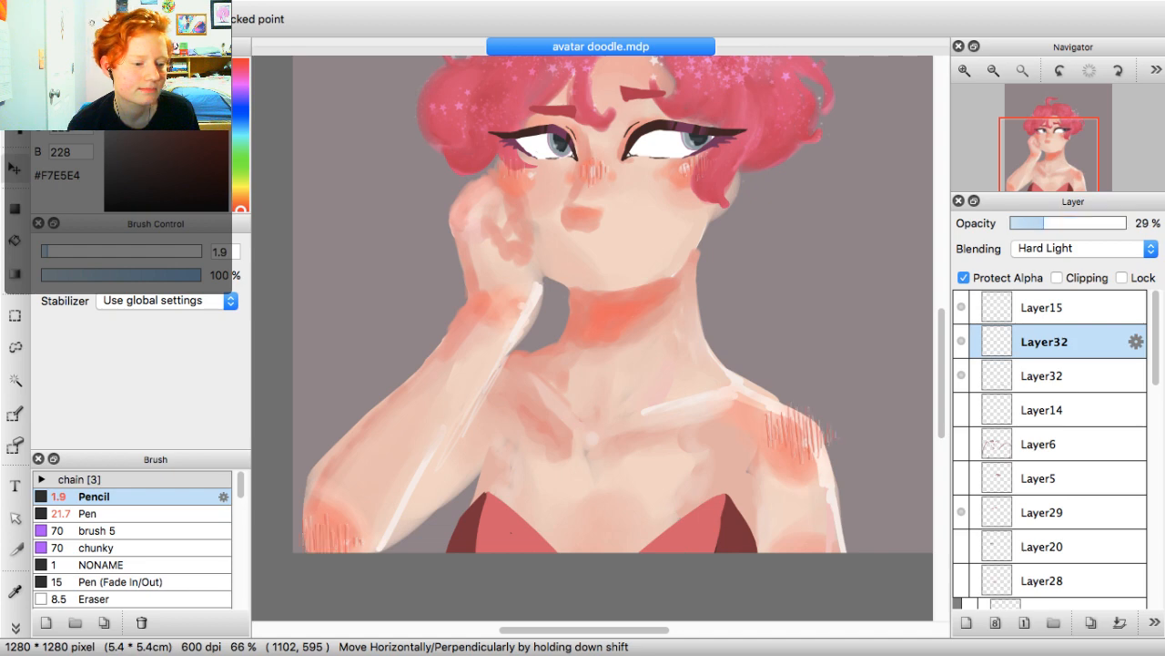
click(965, 70)
click(965, 70)
drag(1048, 162, 1052, 153)
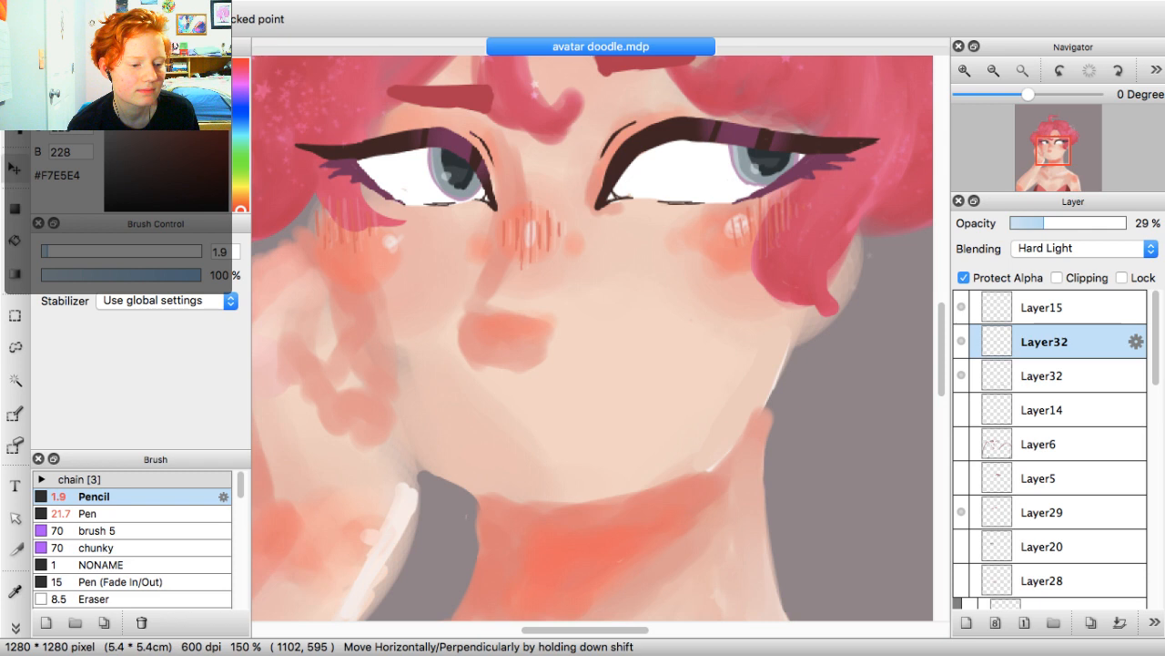
click(962, 341)
click(961, 342)
click(962, 341)
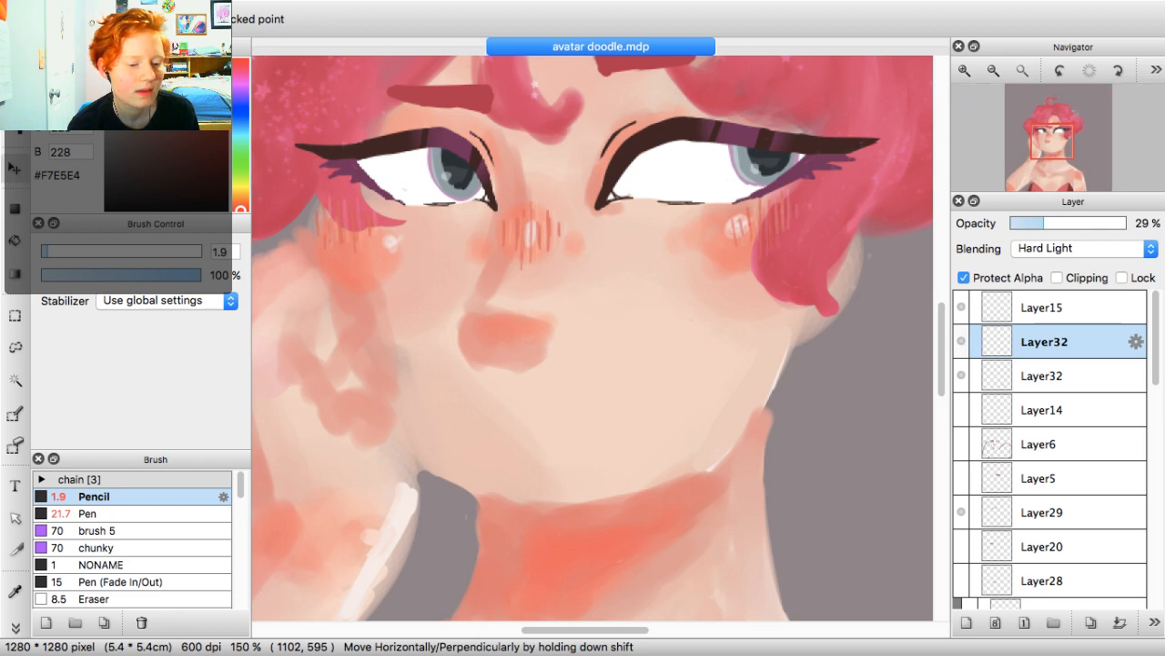
Select the lower Layer32 with the red blush lines and switch to the eraser tool at size 24
drag(1044, 342, 1044, 375)
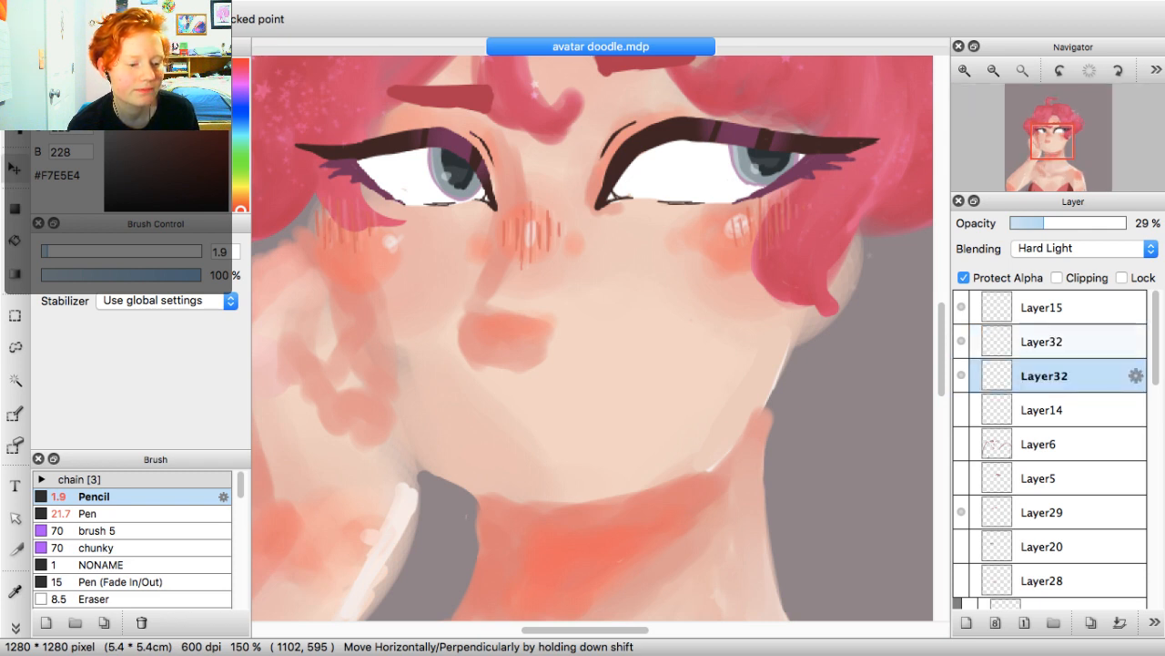
key(super+minus)
key(super+minus)
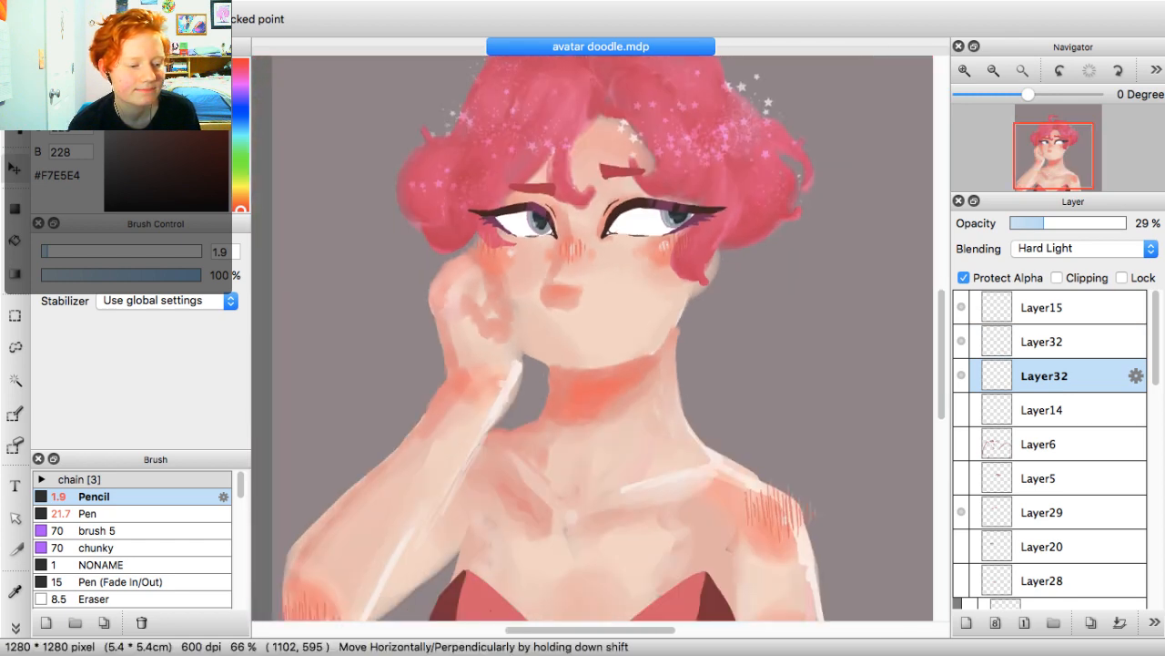
scroll(593, 338, down, 3)
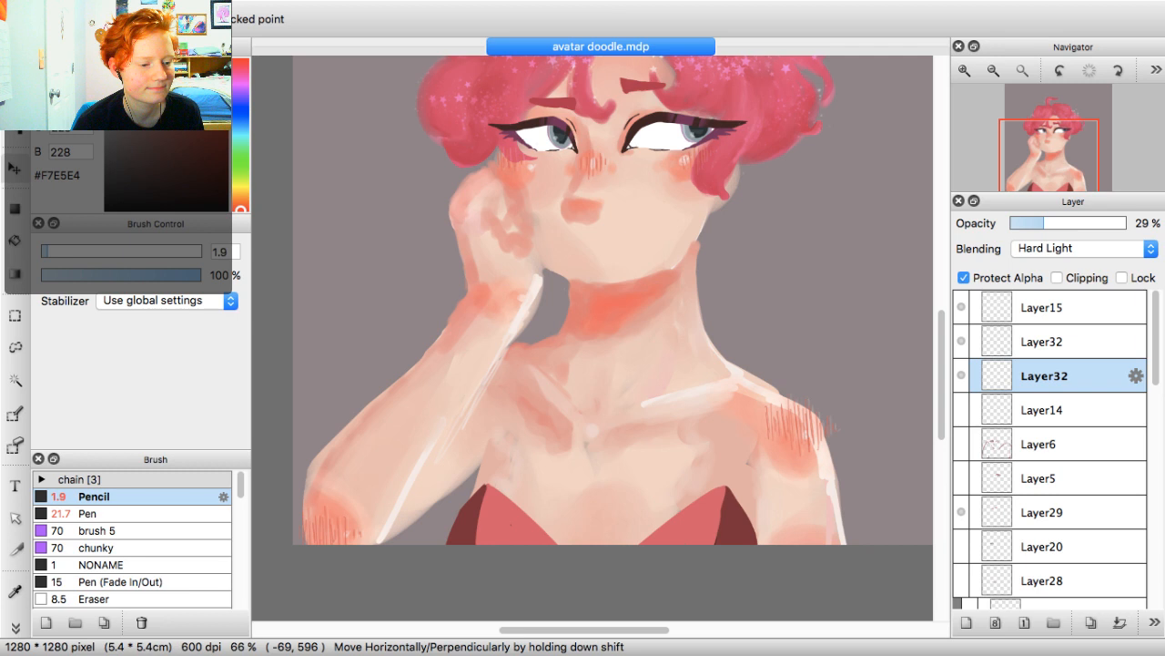
key(b)
key(e)
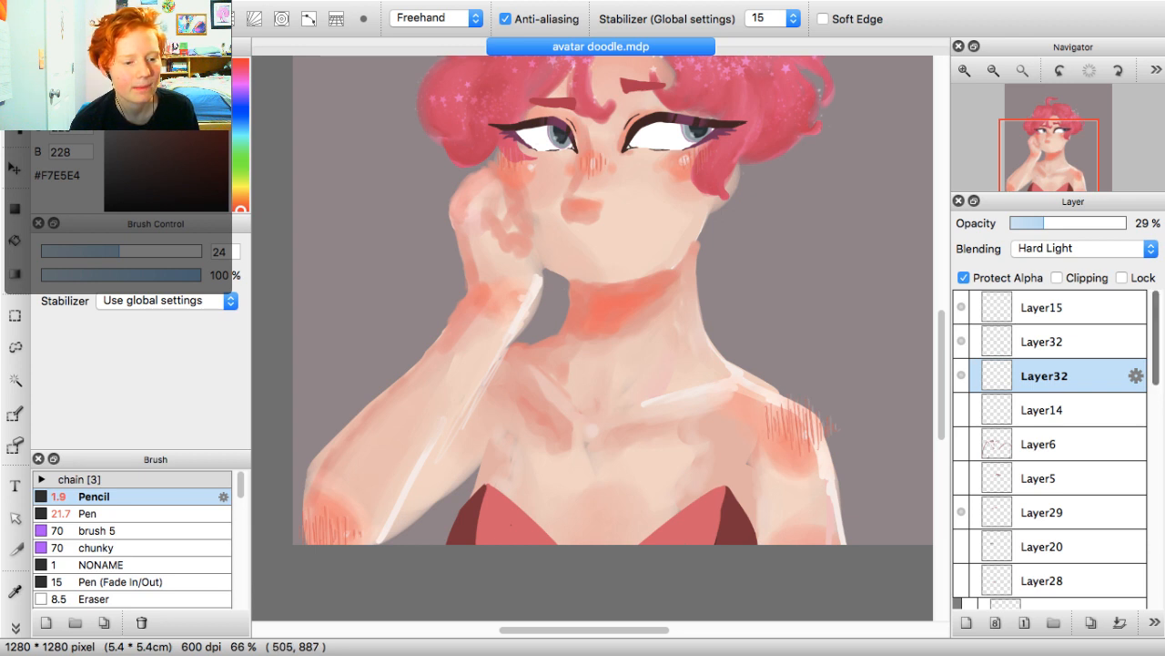
drag(1051, 138, 1059, 154)
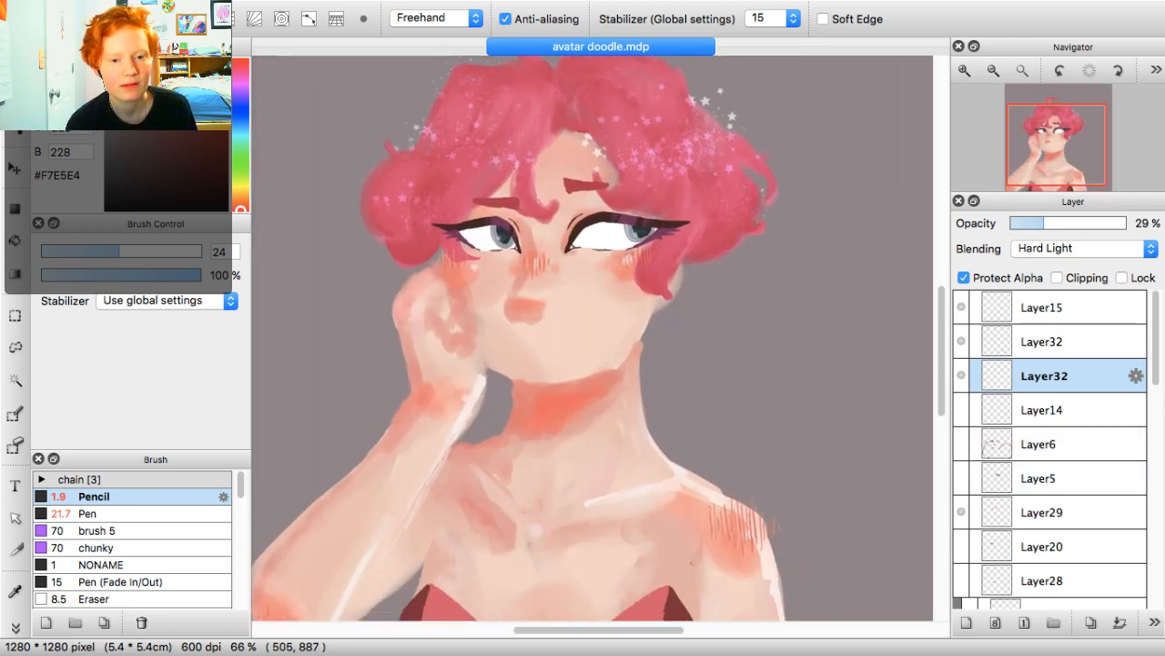
Add a new layer directly above Layer3, beneath the skin layer Layer7, with the whole canvas in view
scroll(1049, 446, down, 1)
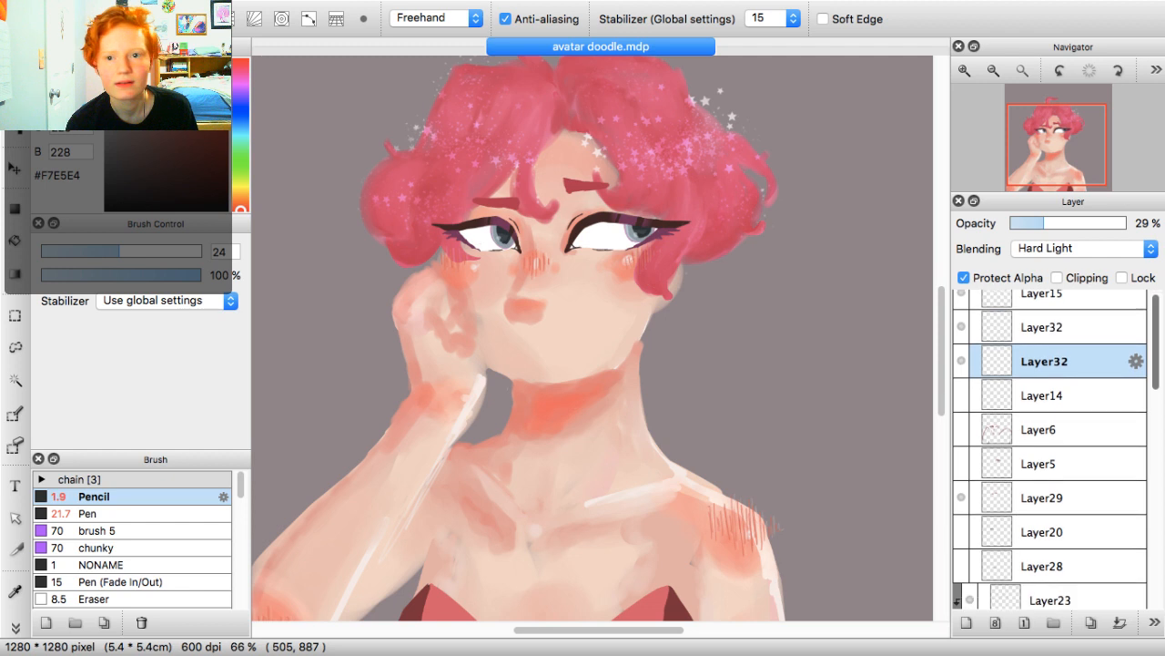
scroll(1050, 446, down, 5)
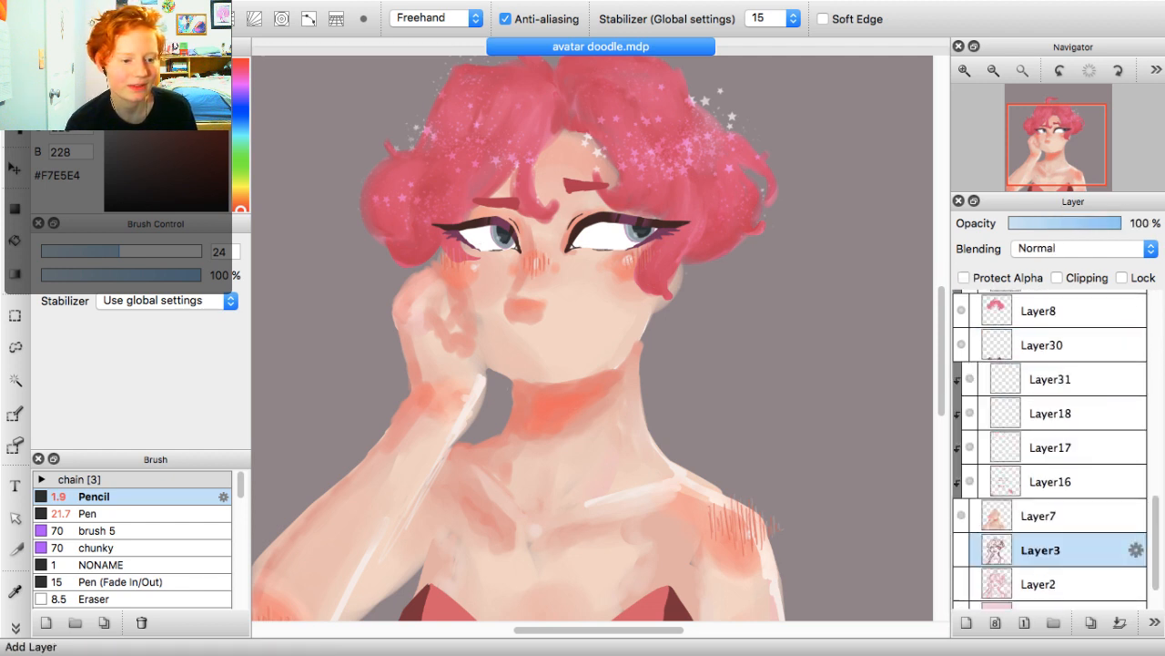
click(967, 623)
click(994, 70)
click(1075, 163)
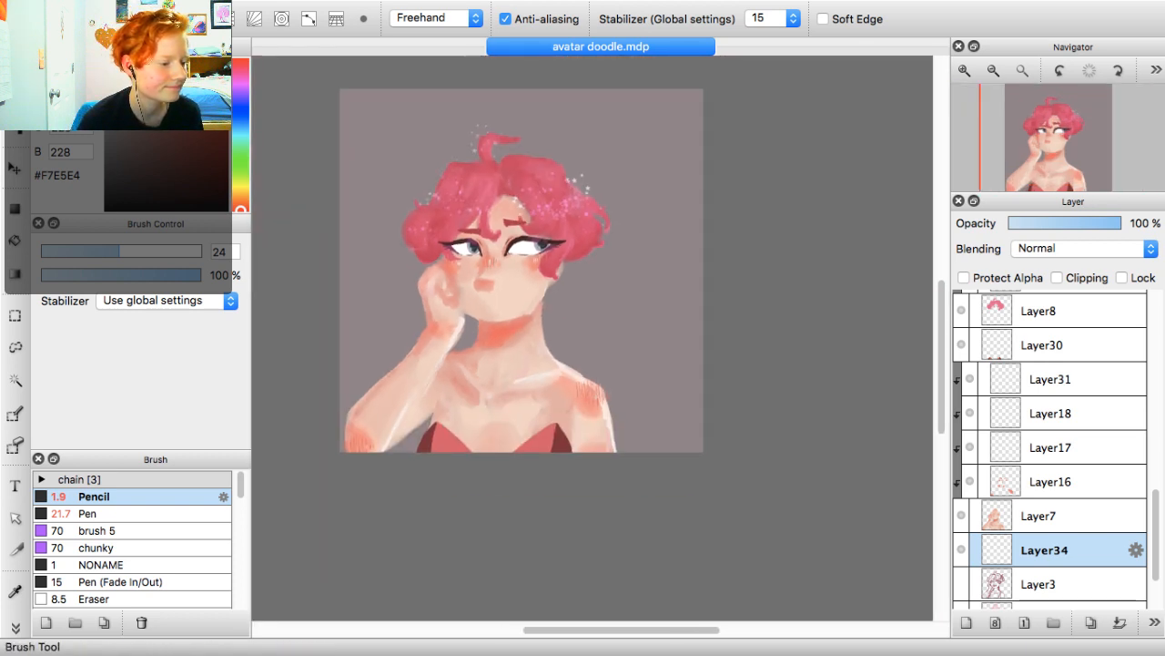
Block in a wing behind the shoulder with the Pencil at size 82 in grey-pink #D2C2C2
click(15, 70)
drag(113, 85, 112, 83)
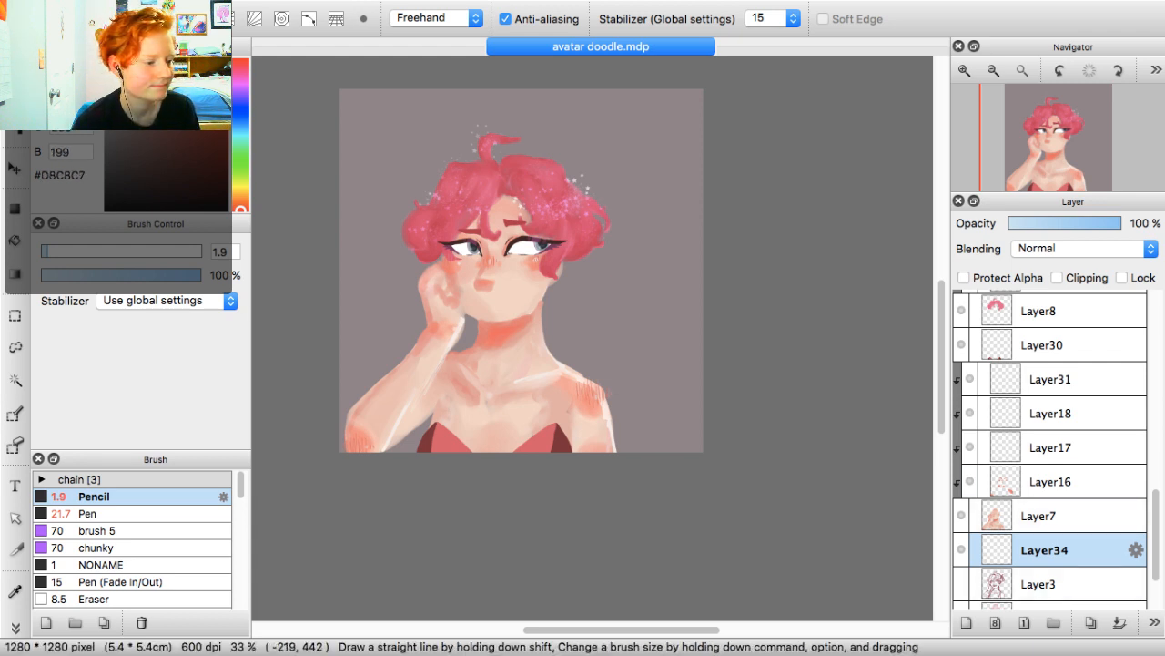
drag(114, 82, 112, 86)
drag(151, 250, 176, 250)
mouse_move(550, 368)
mouse_down()
mouse_move(566, 329)
mouse_move(595, 305)
mouse_move(582, 257)
mouse_move(605, 219)
mouse_up()
mouse_move(565, 325)
mouse_down()
mouse_move(624, 215)
mouse_move(679, 212)
mouse_move(701, 262)
mouse_up()
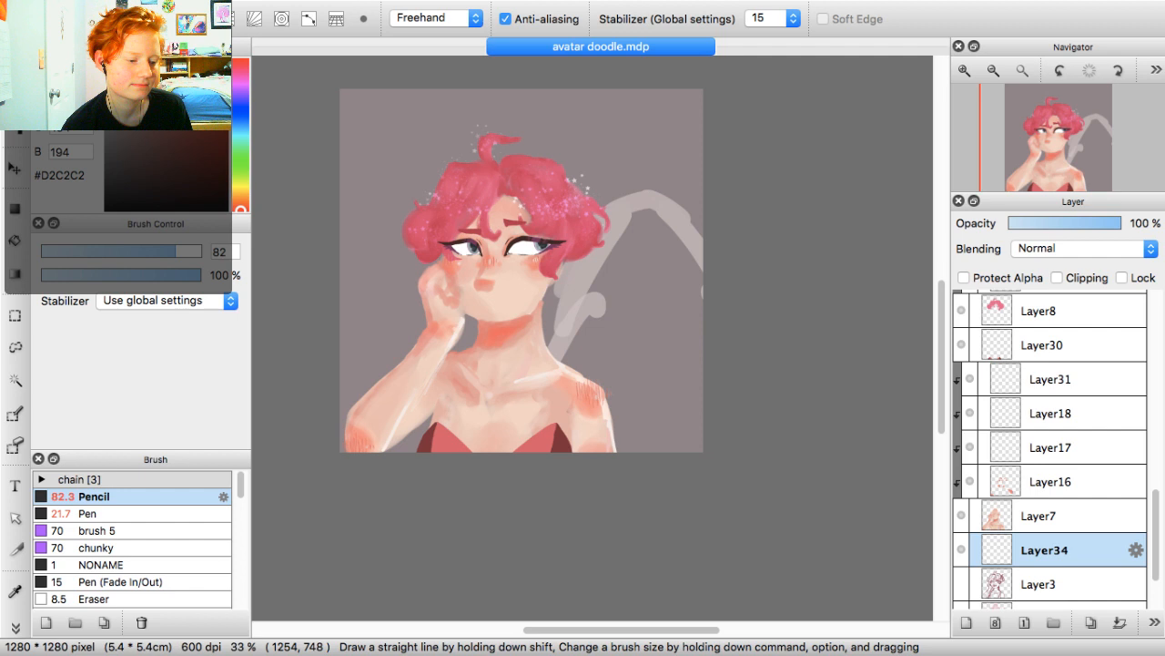
drag(635, 252, 670, 450)
drag(657, 289, 667, 346)
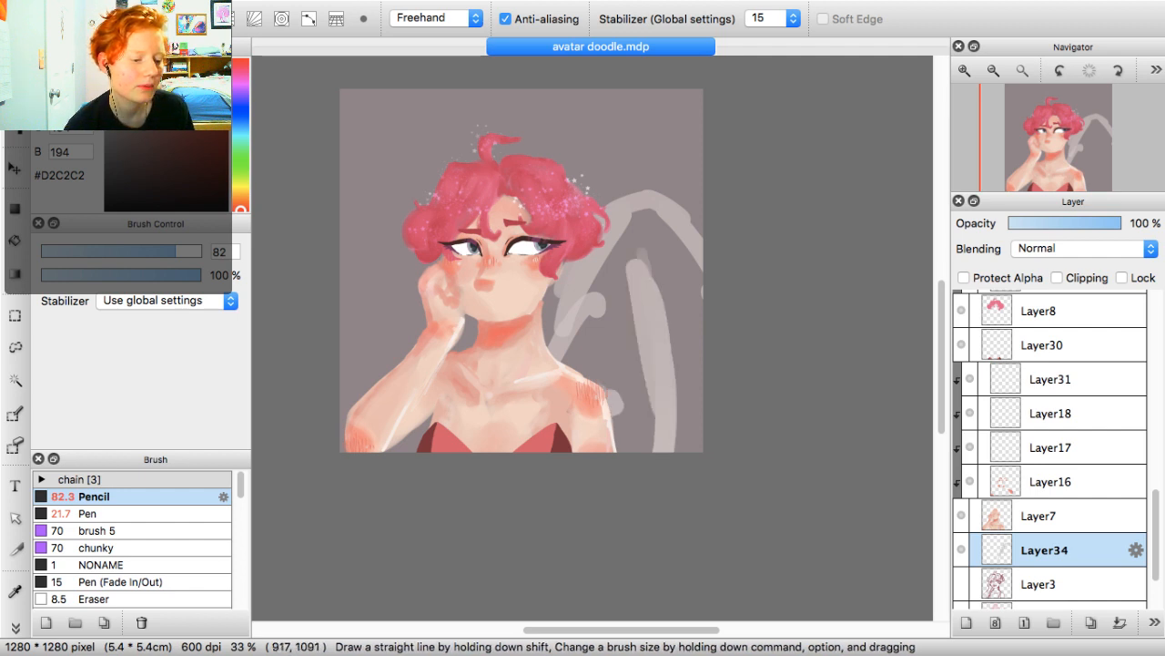
drag(614, 403, 640, 326)
Paint the wing's long outer feather and upper outer edge in near-white #F7EDED at brush size 137
drag(113, 85, 109, 64)
key(])
key(])
mouse_move(648, 266)
mouse_down()
mouse_move(672, 340)
mouse_move(672, 436)
mouse_up()
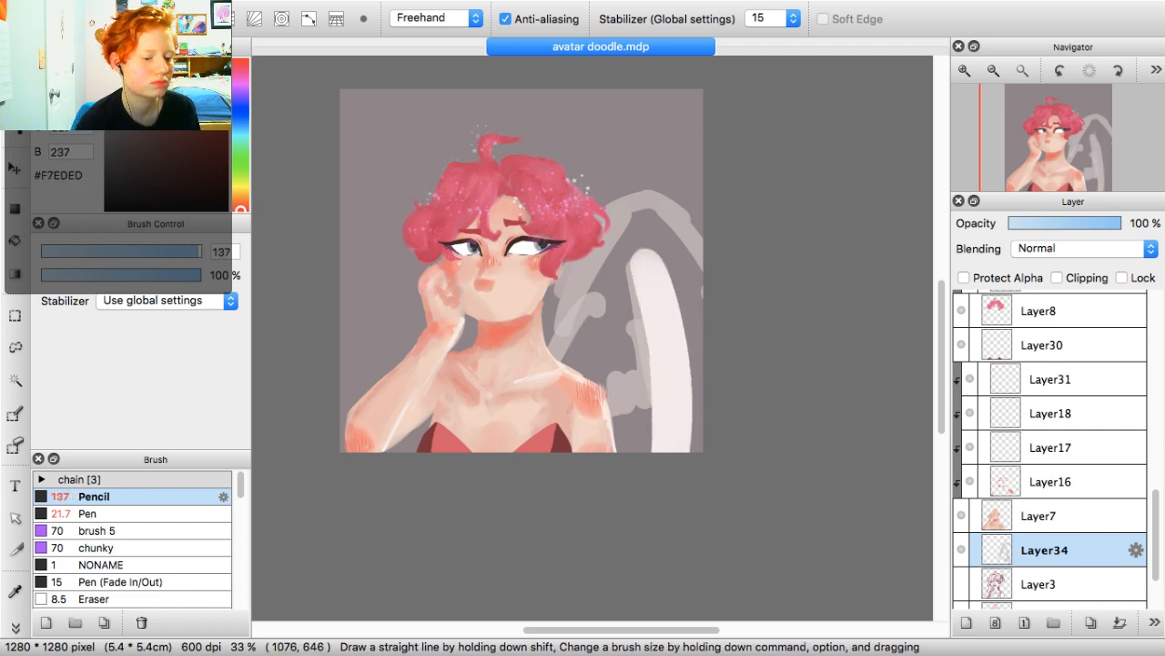
click(669, 204)
drag(667, 204, 684, 255)
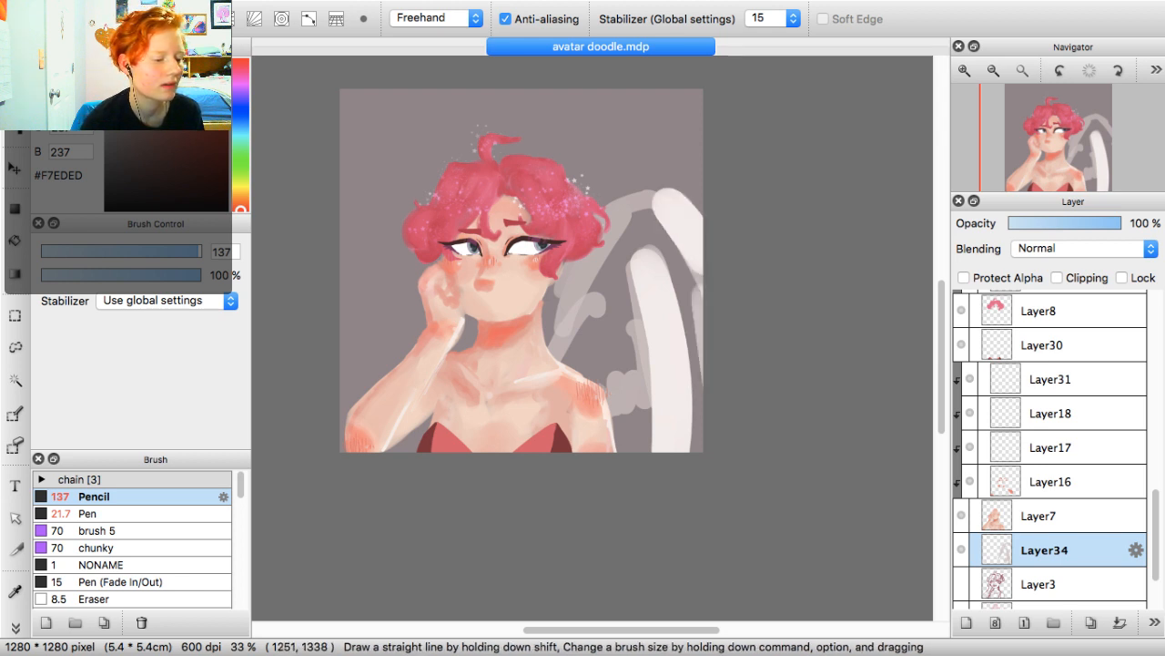
Extend the near-white outer feathers along the canvas edge and the wing's top joint at brush size 48
alt+super+drag(592, 338, 555, 338)
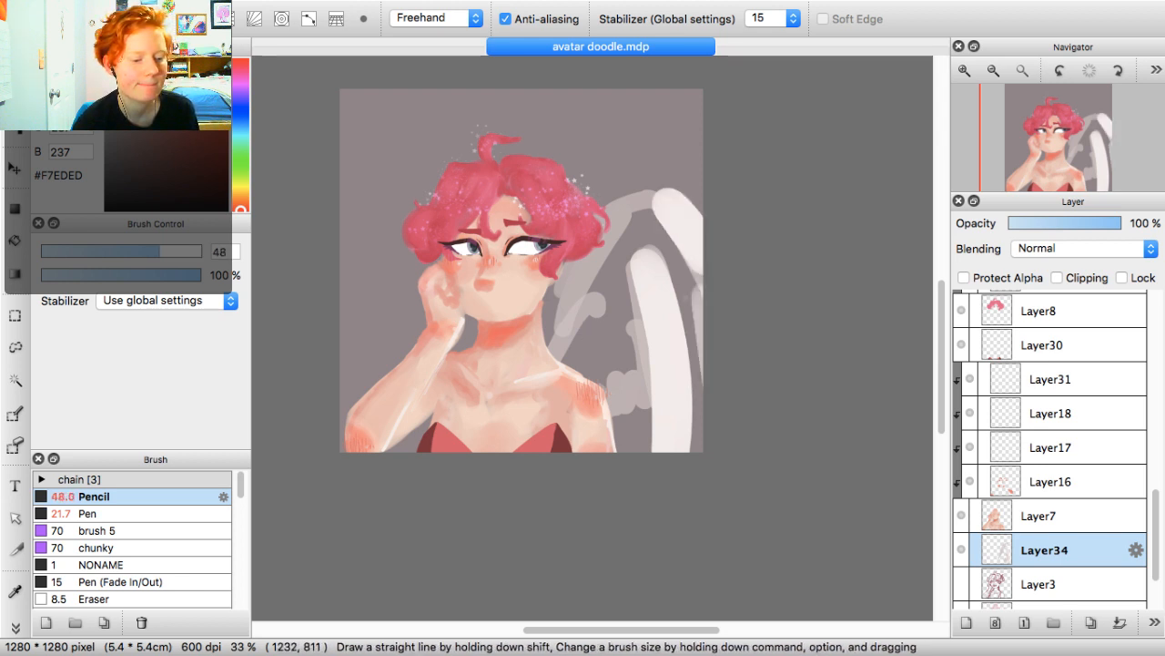
drag(692, 297, 693, 368)
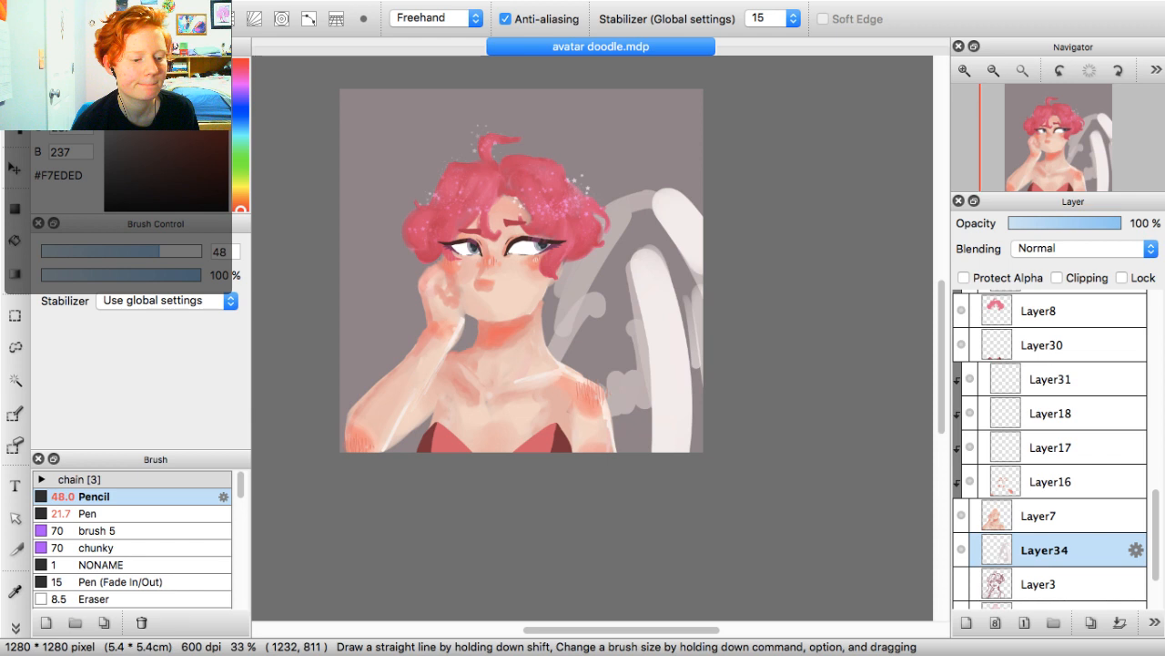
drag(690, 298, 699, 393)
mouse_move(633, 204)
mouse_down()
mouse_move(624, 210)
mouse_move(647, 202)
mouse_up()
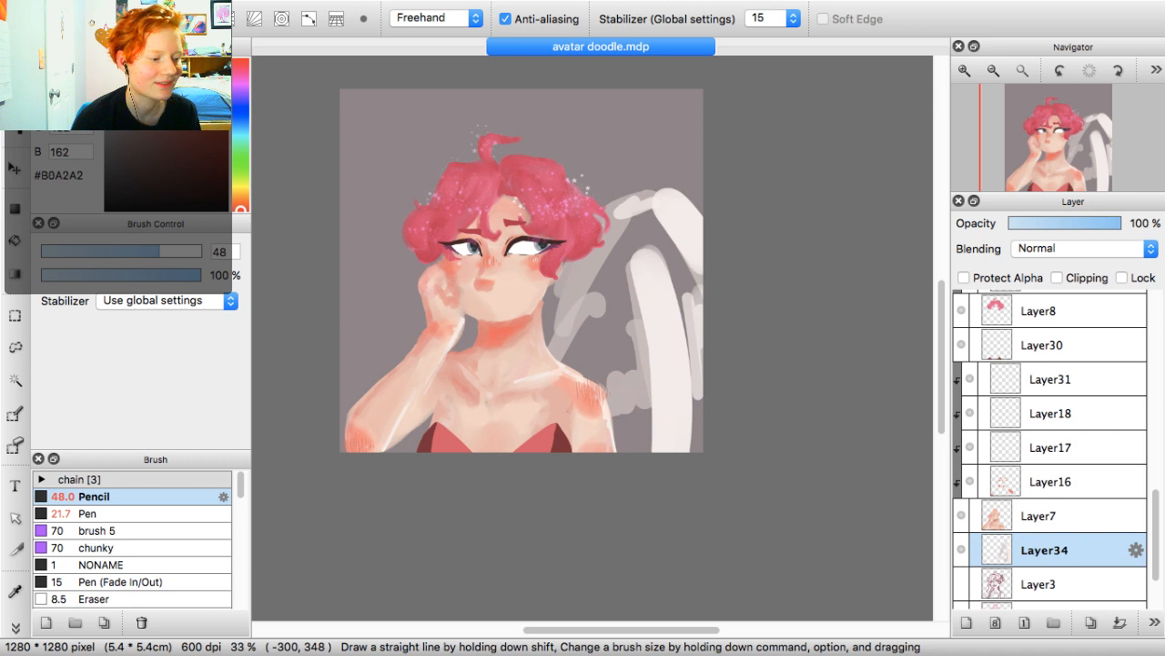
Fill the inner area of the wing beside the neck with light grey #D5CCCC at brush size 109
drag(591, 338, 592, 337)
drag(193, 251, 188, 251)
mouse_move(575, 348)
mouse_down()
mouse_move(625, 235)
mouse_move(622, 351)
mouse_up()
mouse_move(611, 275)
mouse_down()
mouse_move(623, 314)
mouse_move(619, 375)
mouse_move(604, 370)
mouse_move(616, 378)
mouse_up()
drag(616, 316, 614, 324)
drag(577, 277, 581, 273)
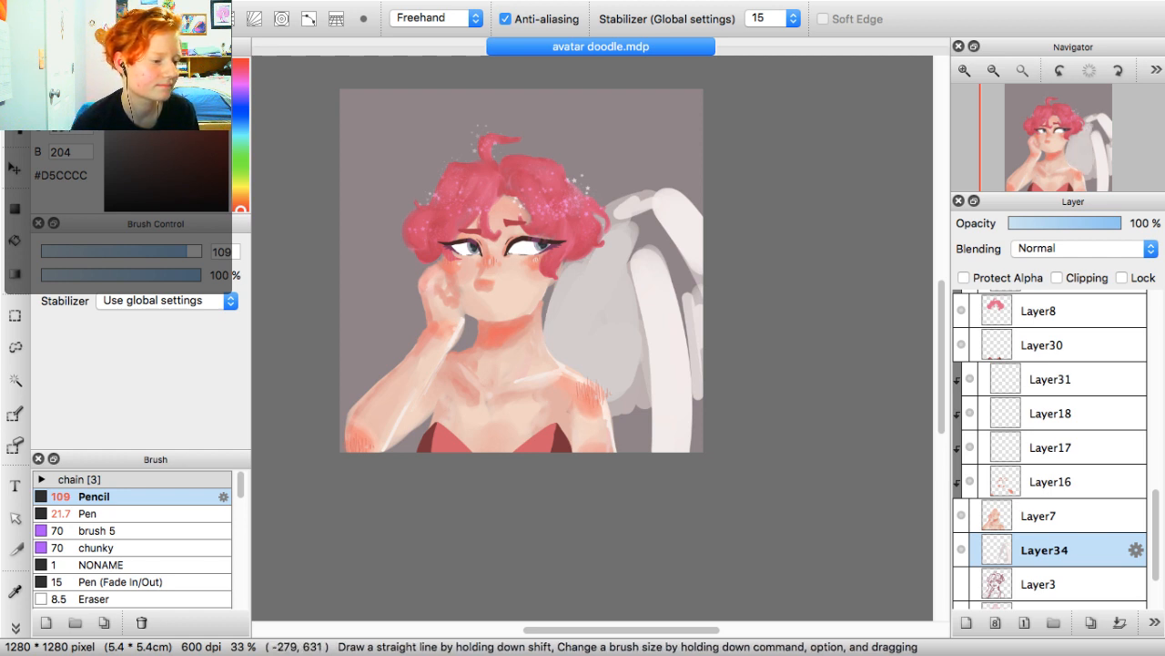
Paint zigzag feather marks, outer feather strokes and the upper joint on the wing in #ECE3E2 at brush size 37
drag(109, 83, 110, 70)
drag(188, 252, 142, 251)
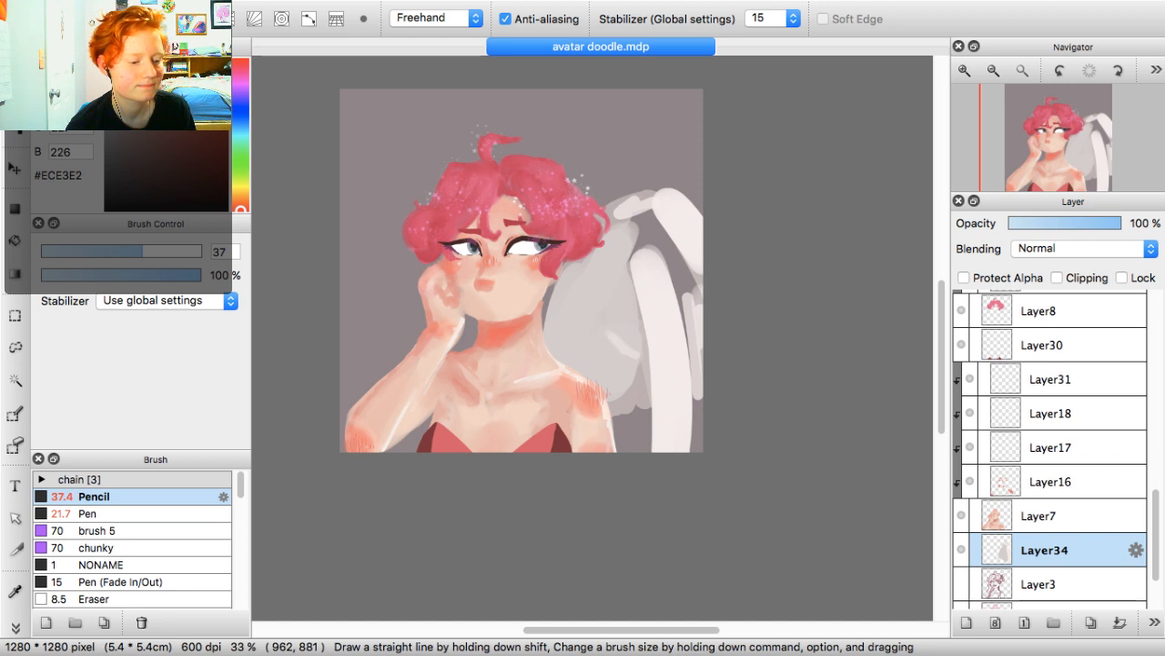
drag(625, 335, 590, 391)
drag(647, 360, 650, 385)
drag(679, 293, 700, 451)
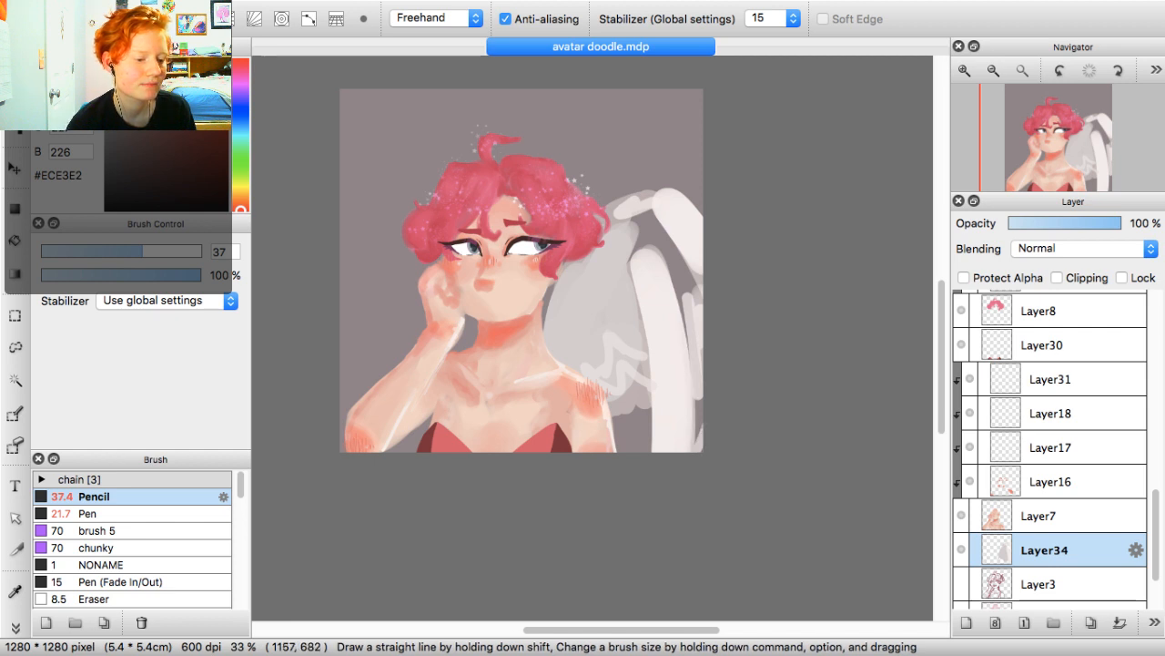
mouse_move(648, 250)
mouse_down()
mouse_move(646, 222)
mouse_move(630, 220)
mouse_move(601, 261)
mouse_move(625, 234)
mouse_move(629, 244)
mouse_up()
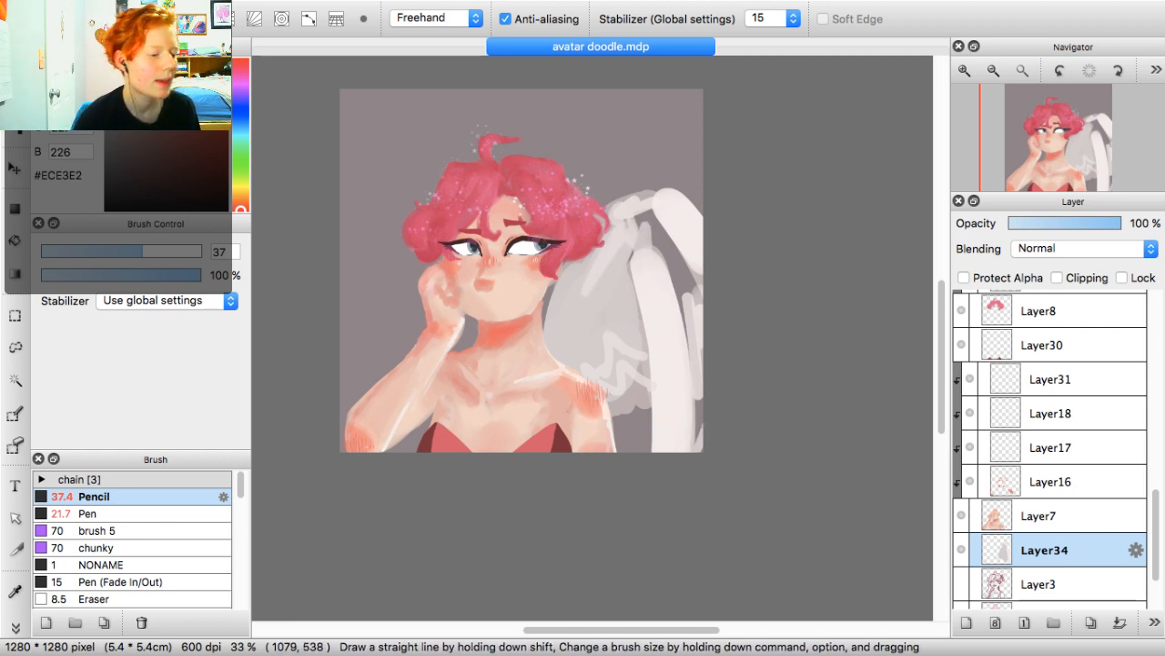
Shade between the wing's outer feathers with #C9B6B6 at brush size 78, and paint over them with lighter #DFD8D8
drag(592, 338, 628, 338)
click(116, 90)
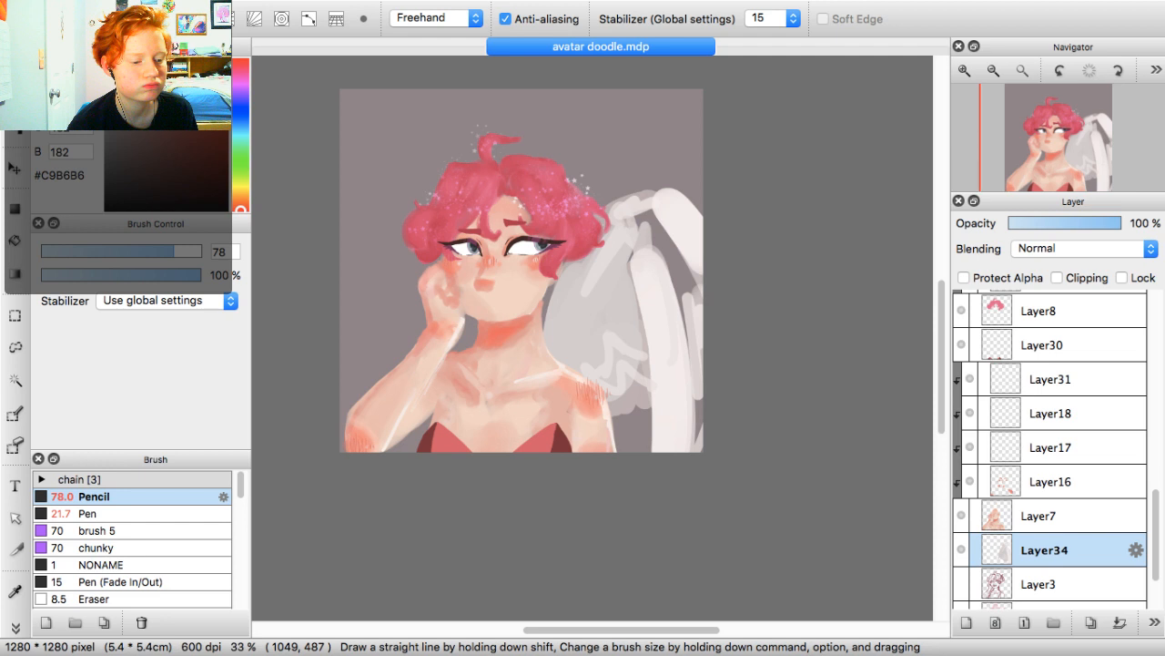
drag(646, 227, 681, 305)
click(108, 77)
mouse_move(636, 233)
mouse_down()
mouse_move(650, 217)
mouse_move(683, 266)
mouse_move(695, 445)
mouse_up()
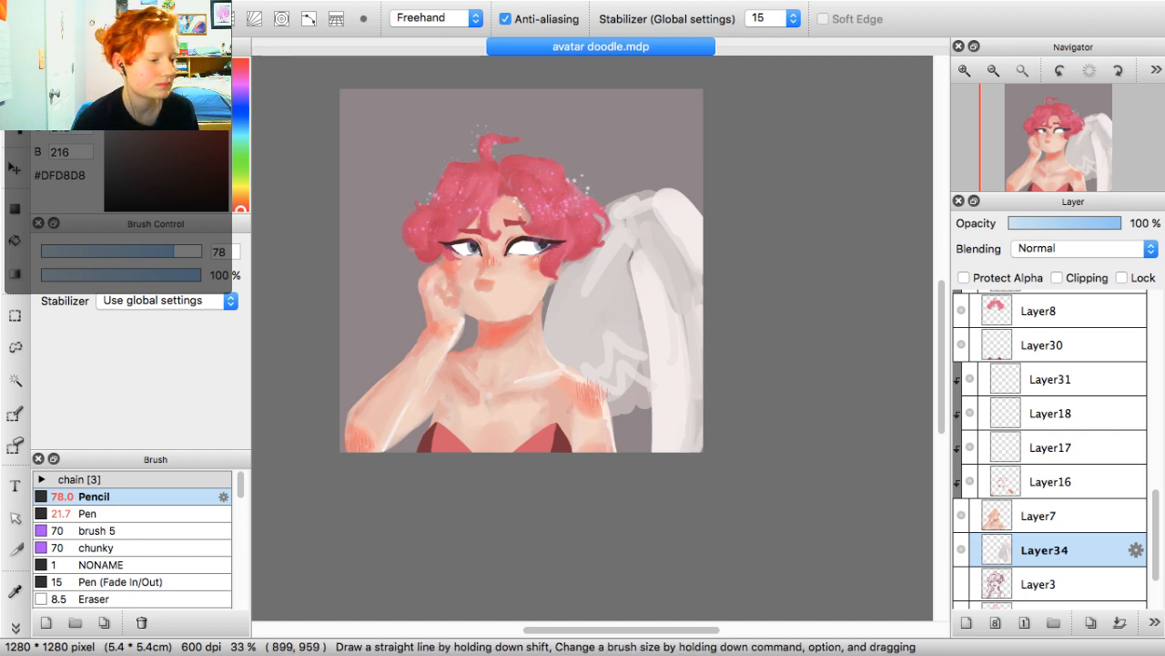
Paint the wing's lower inner feathers in grey #BDB7B7 with the Pencil at size 46
click(15, 100)
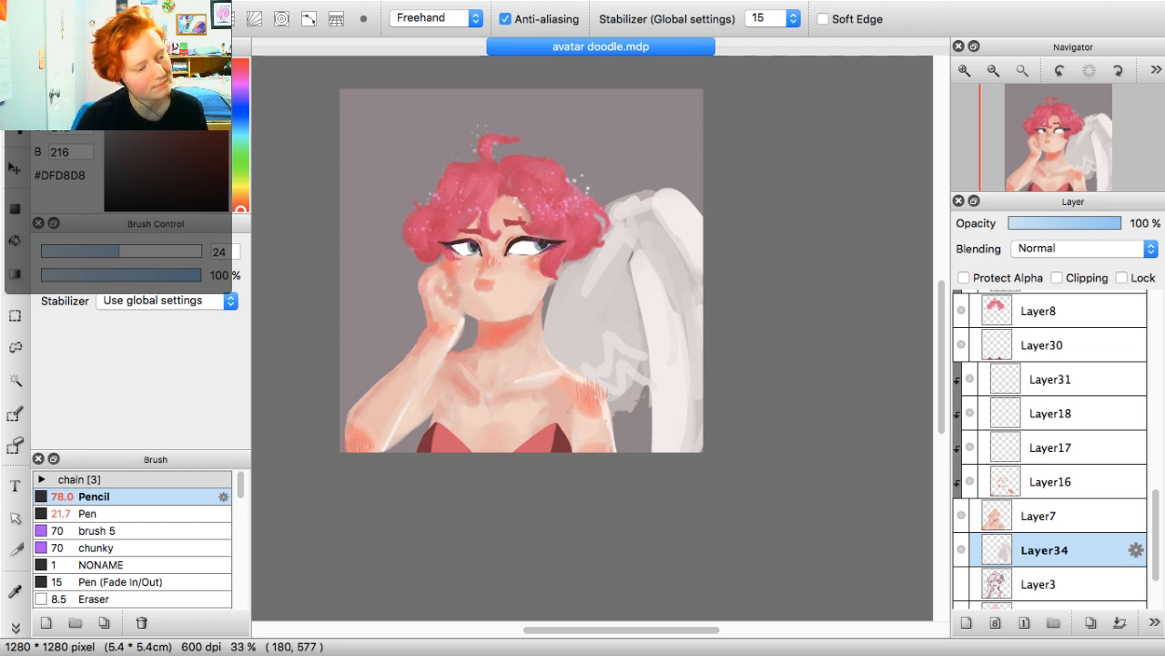
click(14, 71)
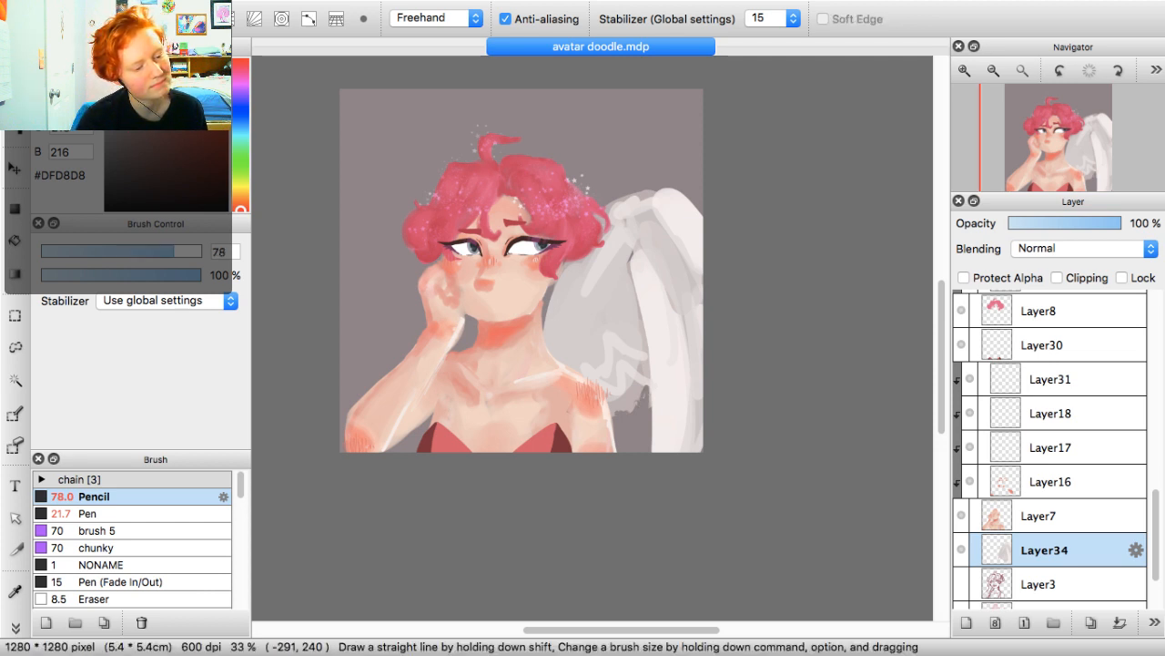
click(108, 99)
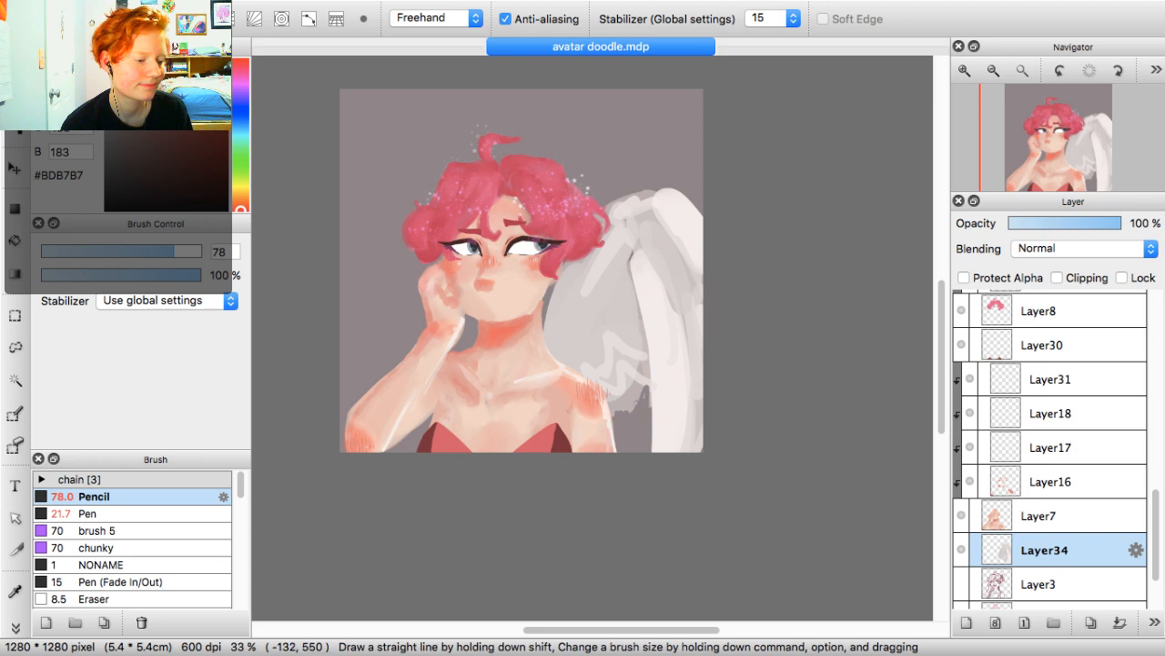
click(157, 251)
mouse_move(636, 389)
mouse_down()
mouse_move(653, 429)
mouse_move(624, 415)
mouse_up()
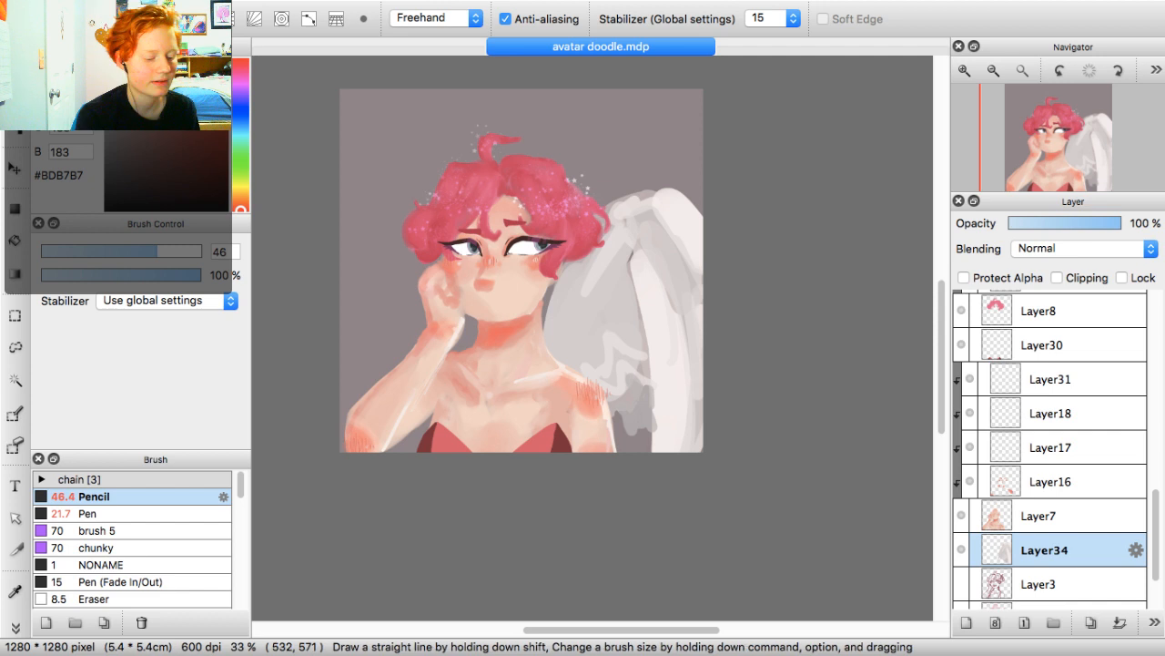
Paste a copy of the wing, move it to the other side of the figure and flip it in a transform
key(super+v)
key(super+t)
drag(617, 288, 411, 263)
click(409, 621)
Rotate and position the flipped wing behind the raised arm, apply the transform and merge it down into Layer34
drag(537, 182, 508, 148)
drag(411, 263, 395, 311)
drag(510, 173, 554, 230)
drag(395, 309, 422, 235)
mouse_move(564, 136)
mouse_down()
mouse_move(582, 191)
mouse_move(563, 153)
mouse_up()
drag(410, 264, 407, 314)
drag(546, 178, 451, 123)
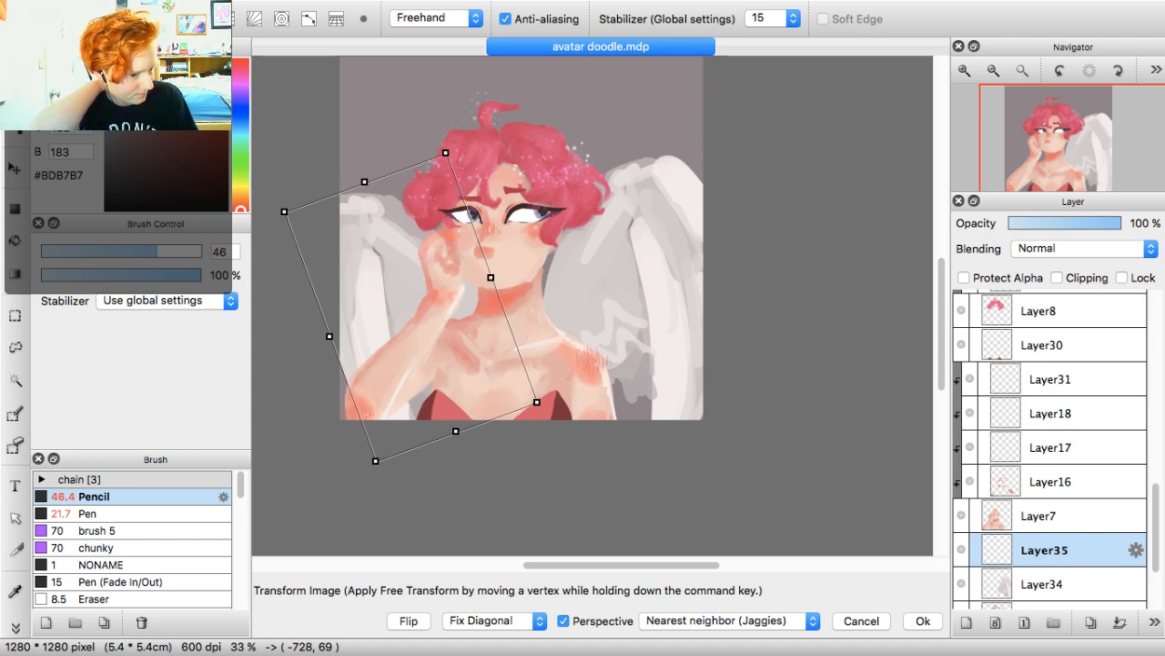
key(Return)
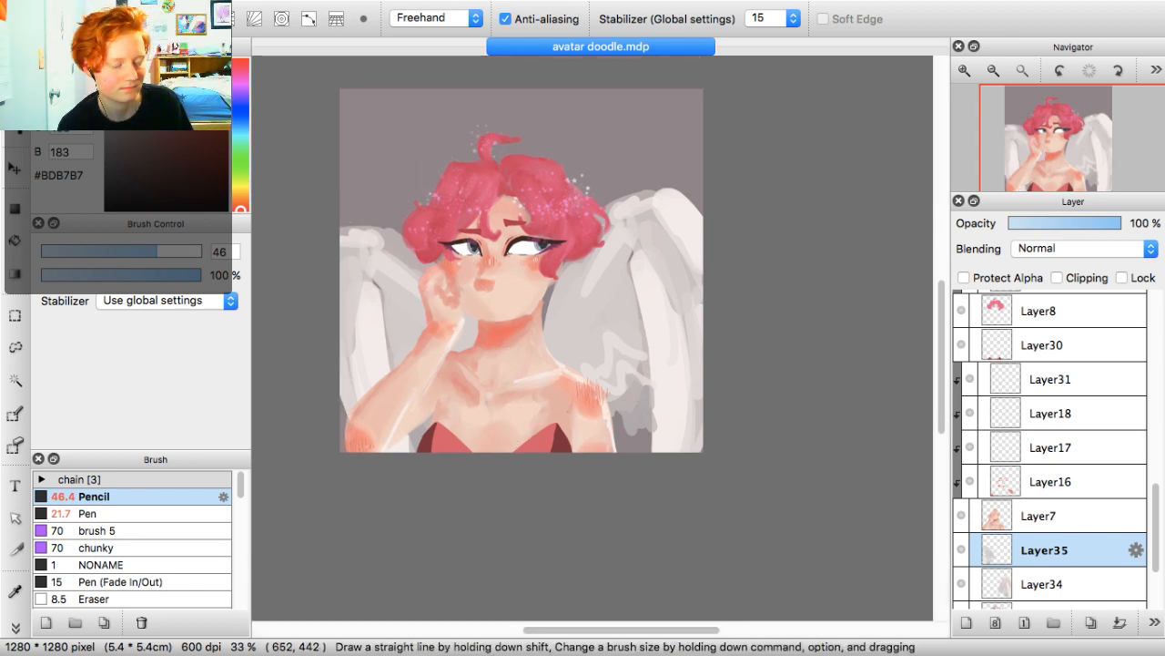
click(1120, 622)
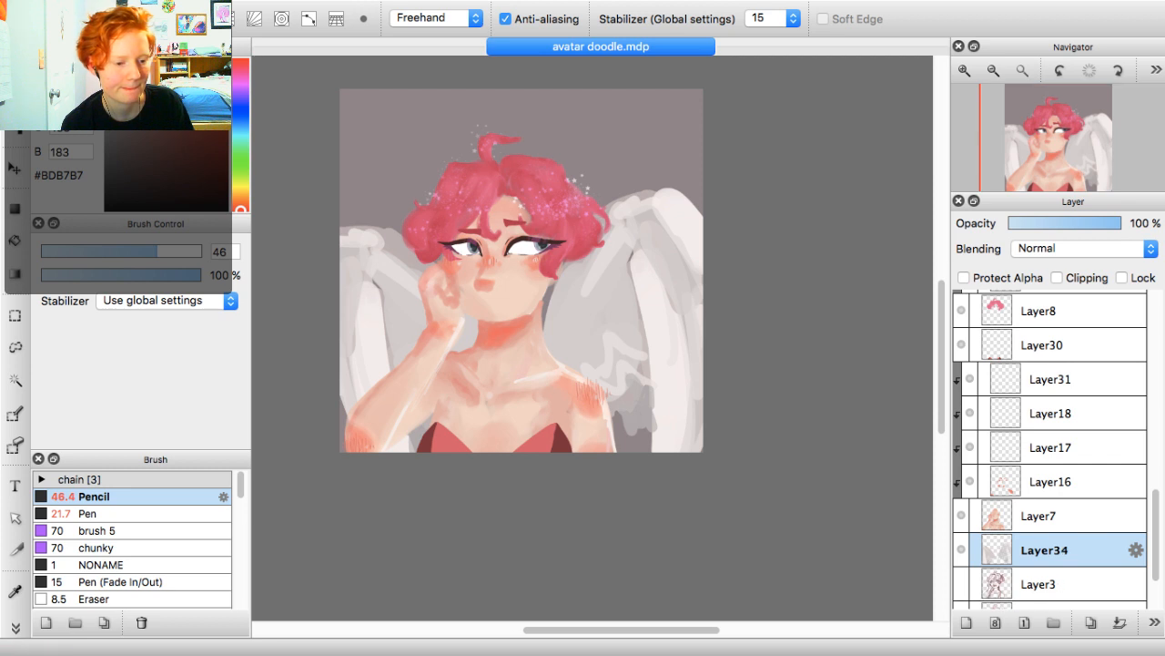
Add a new layer directly above the hair shading layer Layer13
drag(546, 301, 564, 322)
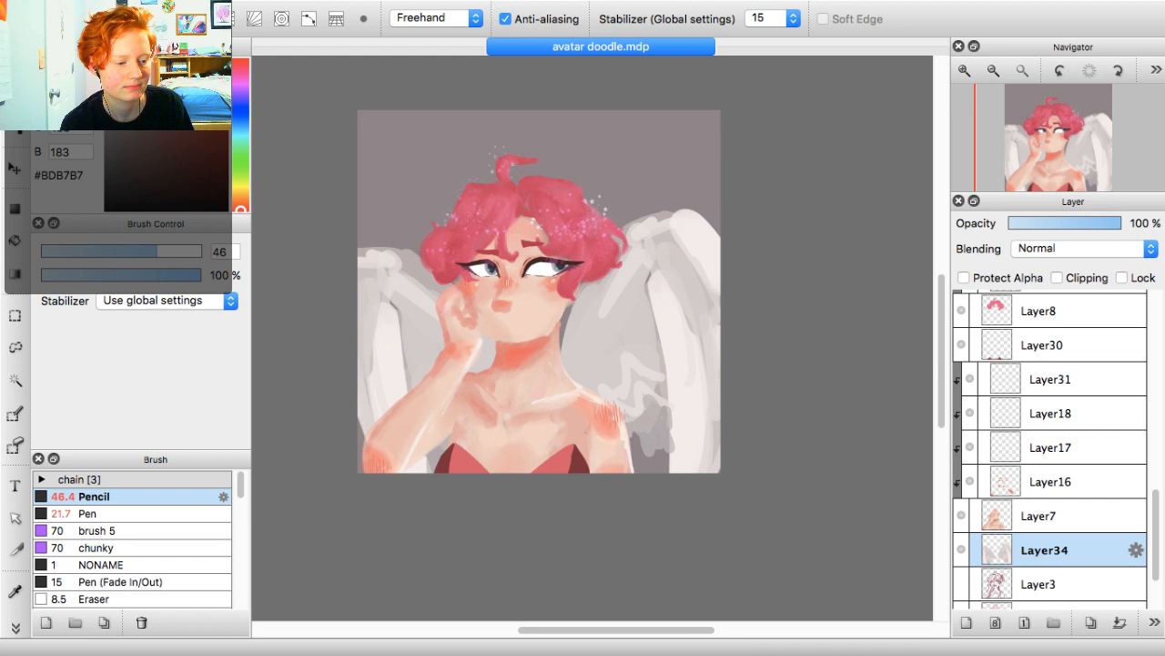
drag(1073, 137, 1071, 145)
scroll(1052, 450, up, 10)
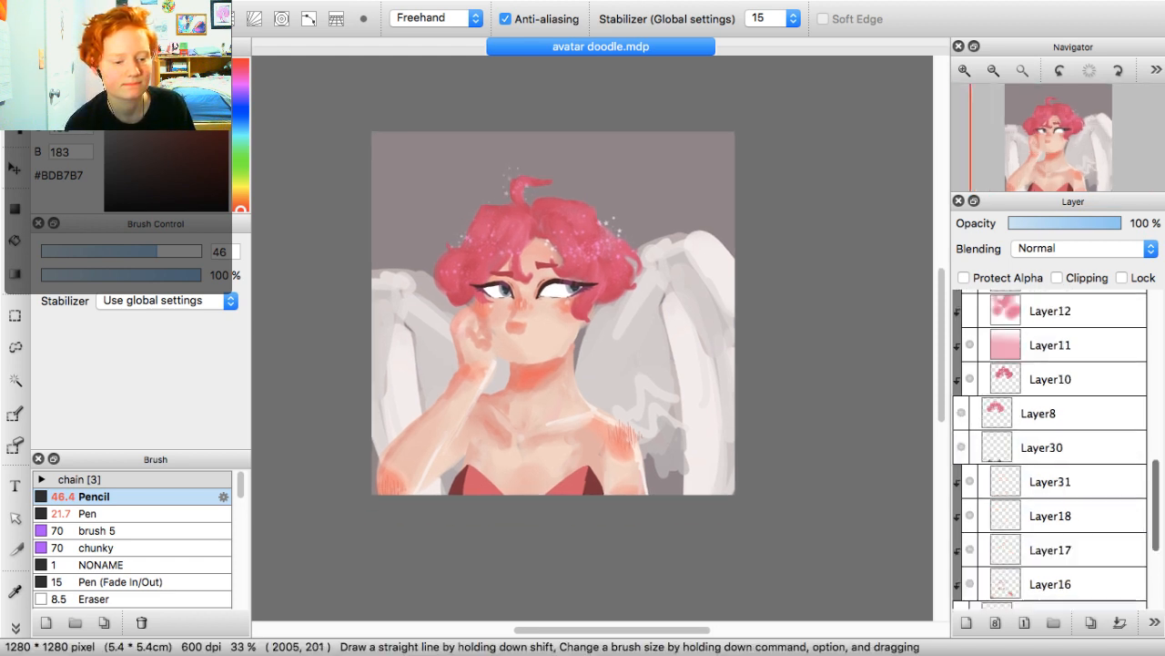
scroll(1052, 451, down, 2)
click(1051, 443)
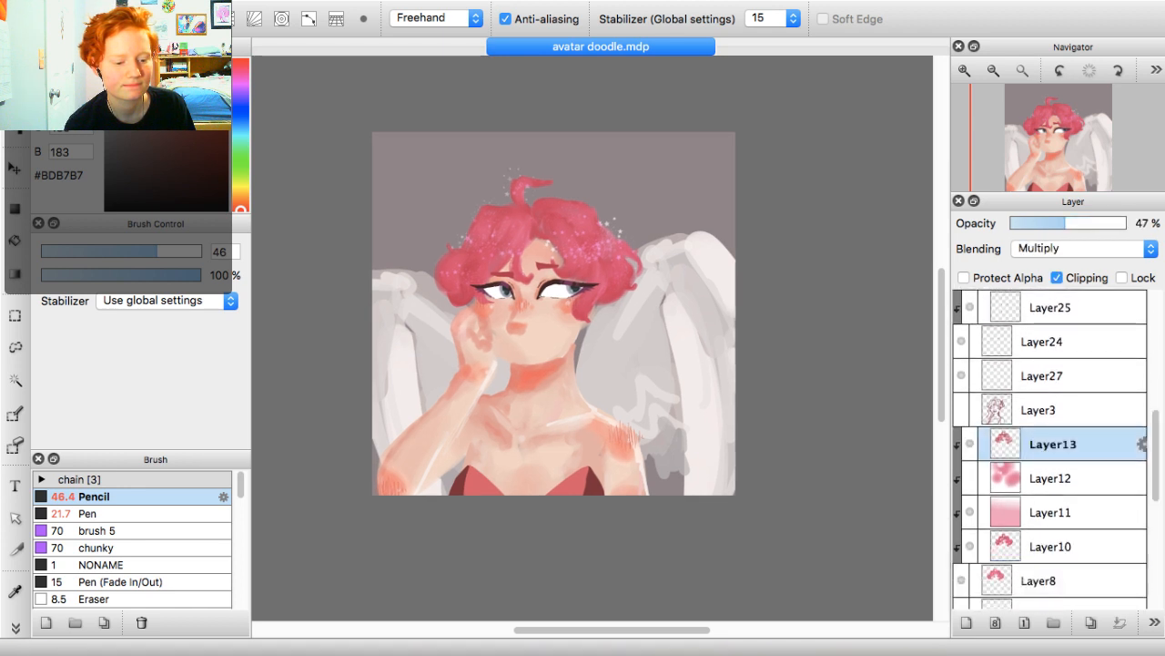
click(966, 622)
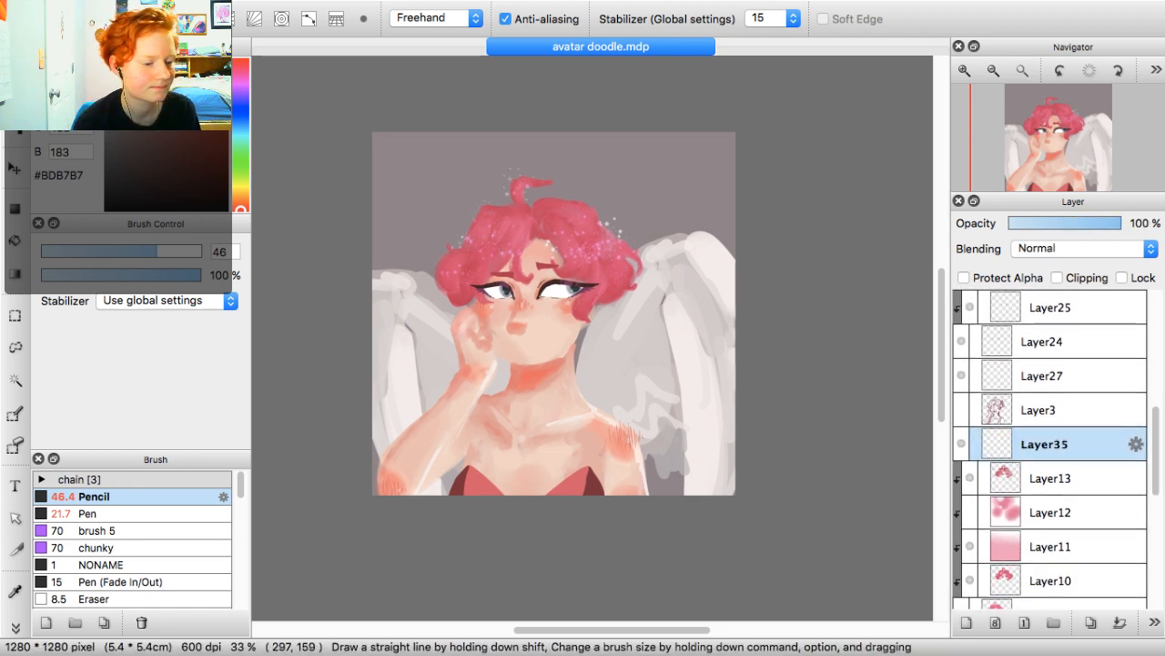
Paint a small grey #BDB7B7 winglet on each side of the hair at size 46, undoing the first attempt
mouse_move(594, 213)
mouse_down()
mouse_move(587, 238)
mouse_move(606, 214)
mouse_up()
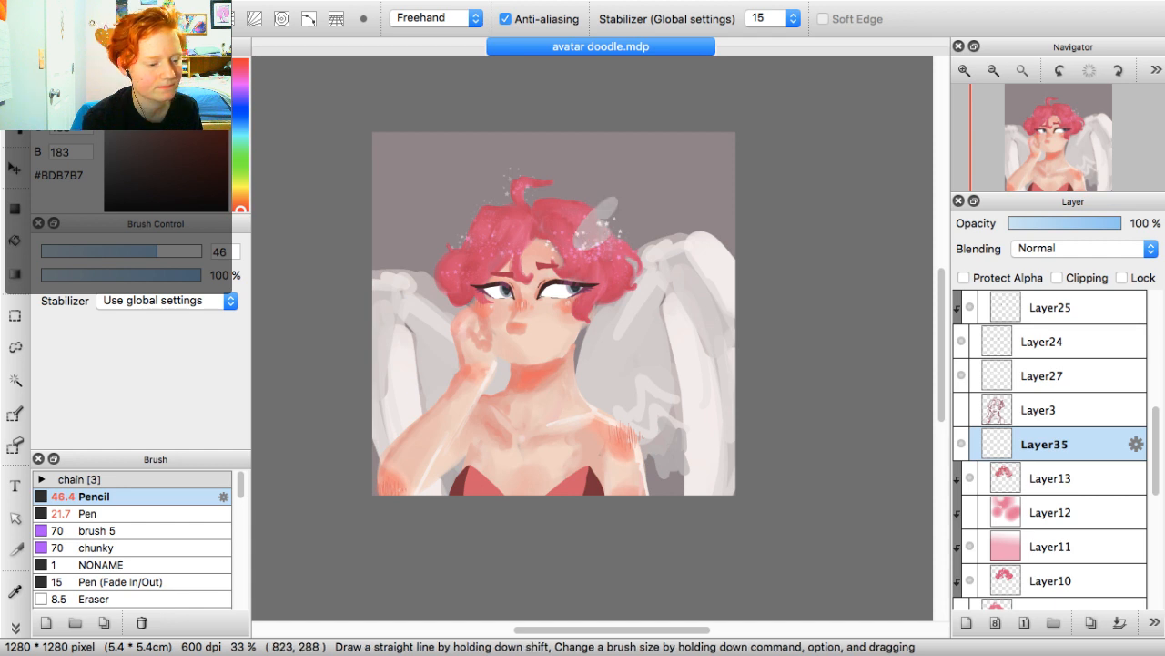
key(super+z)
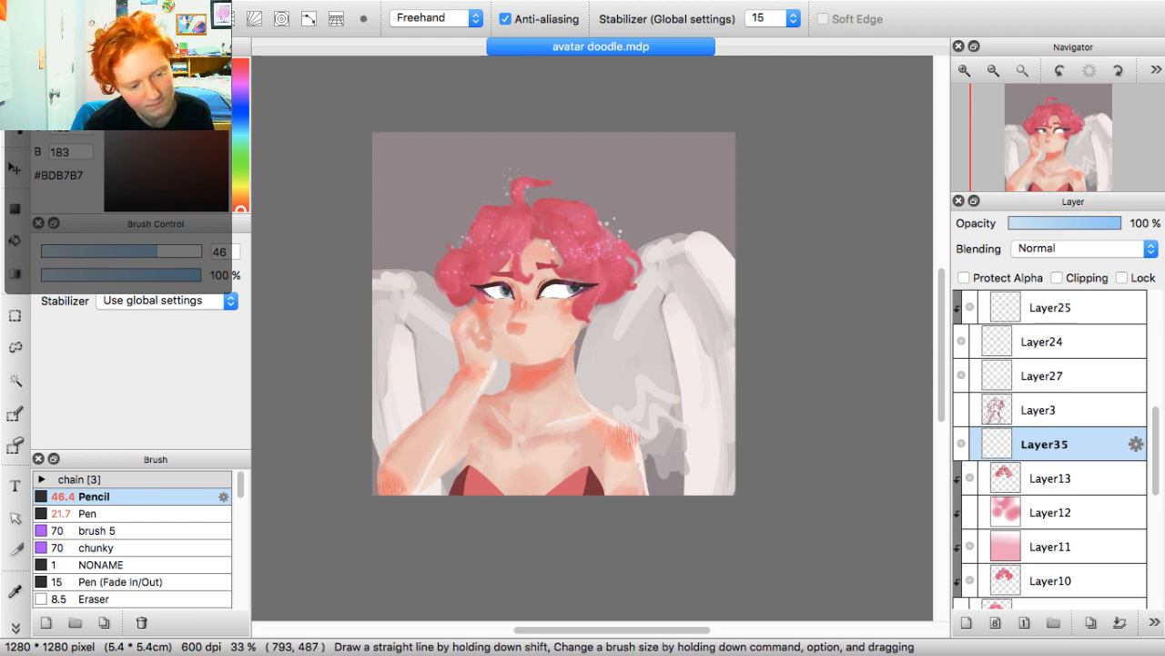
mouse_move(594, 254)
mouse_down()
mouse_move(619, 234)
mouse_move(606, 255)
mouse_up()
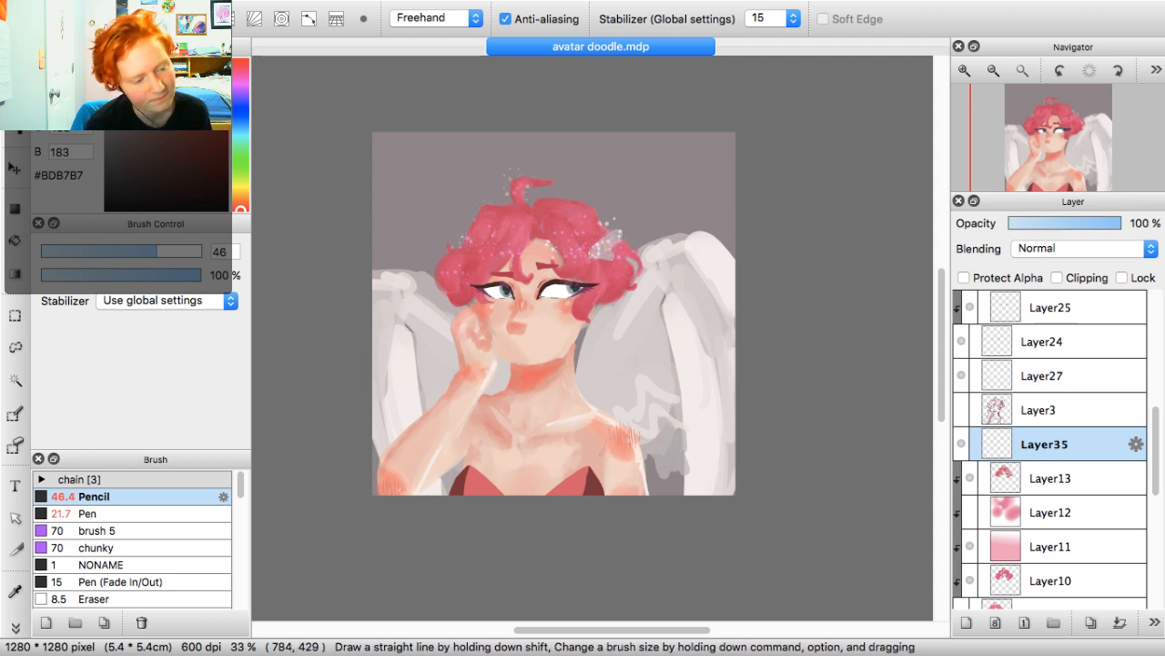
drag(448, 231, 472, 247)
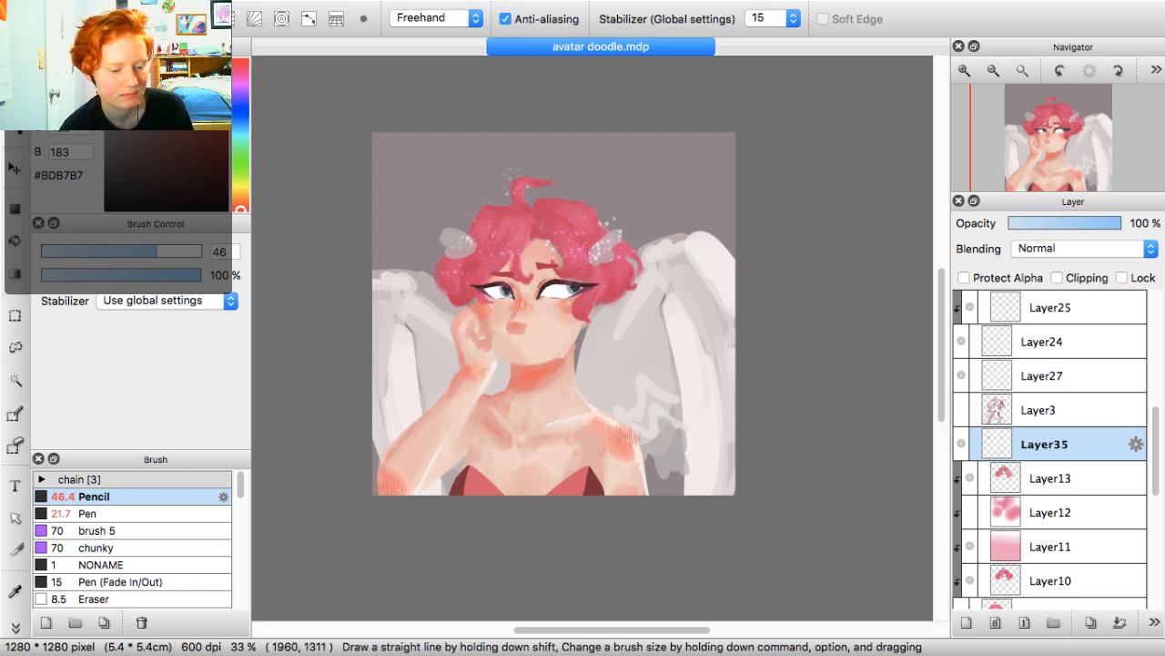
Add a new layer directly above Layer28 near the top of the layer stack
scroll(1050, 446, up, 5)
scroll(1049, 375, up, 2)
click(1050, 375)
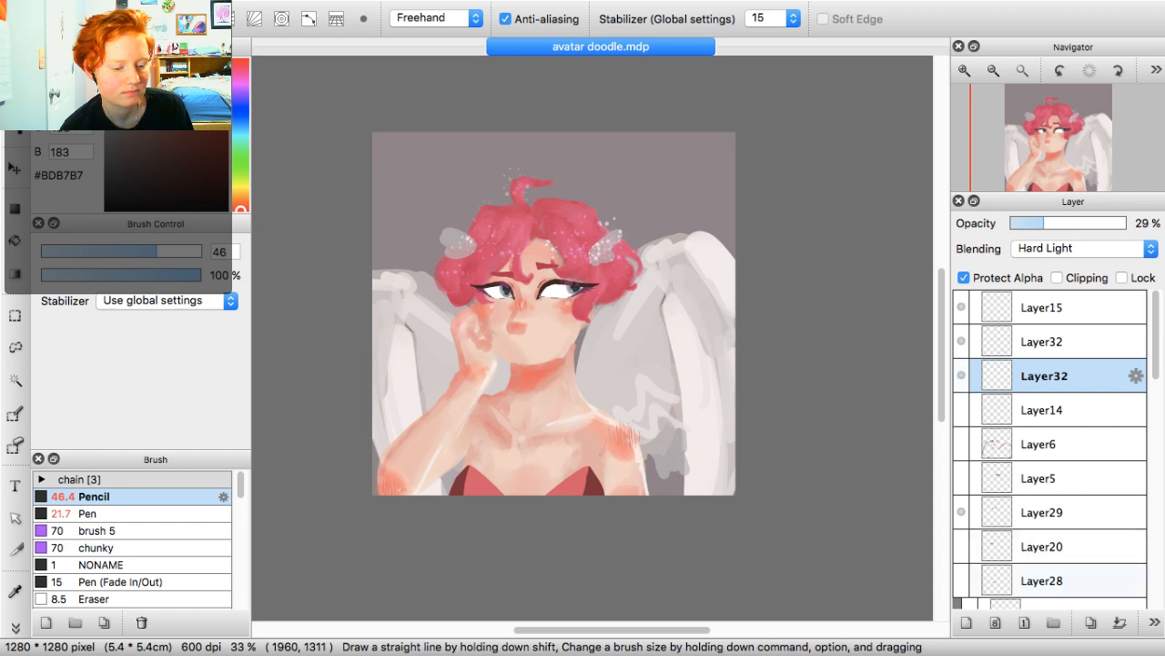
click(1047, 581)
click(967, 623)
Paint a pale yellow #F8DF90 bracelet around the wrist of the raised arm
click(240, 192)
mouse_move(111, 93)
mouse_down()
mouse_move(135, 64)
mouse_move(154, 62)
mouse_up()
mouse_move(459, 366)
mouse_down()
mouse_move(471, 397)
mouse_move(461, 395)
mouse_up()
Try a thin #F8DF90 headband line across the hair at brush size 12.2, and undo it
drag(81, 251, 78, 251)
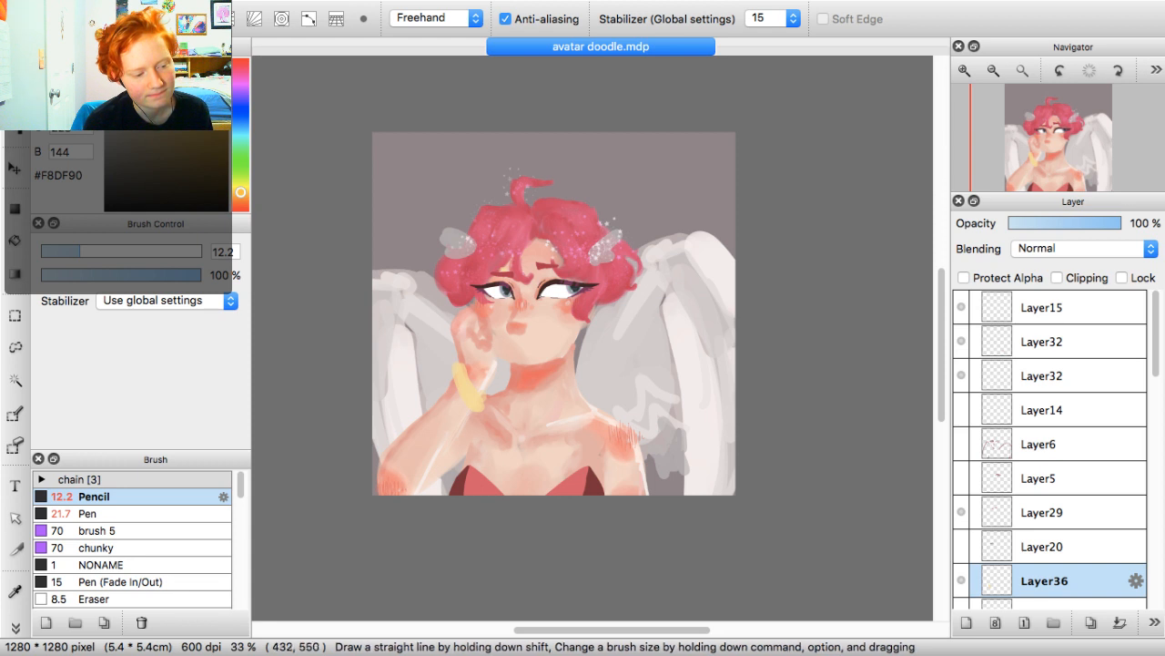
drag(489, 248, 583, 240)
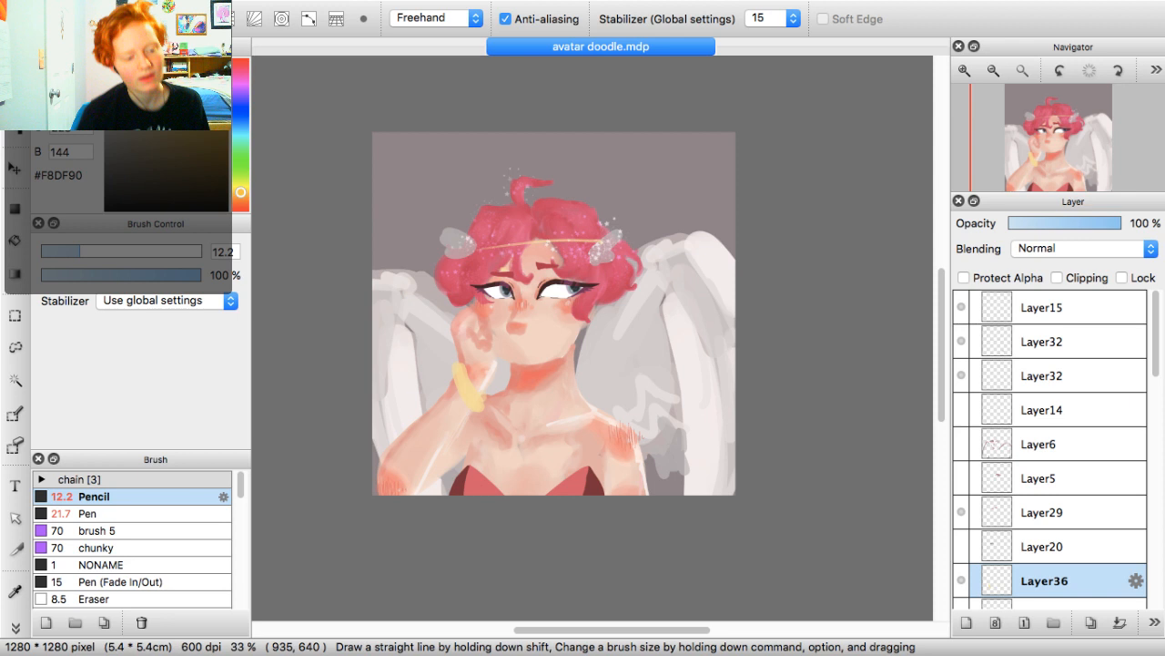
key(super+z)
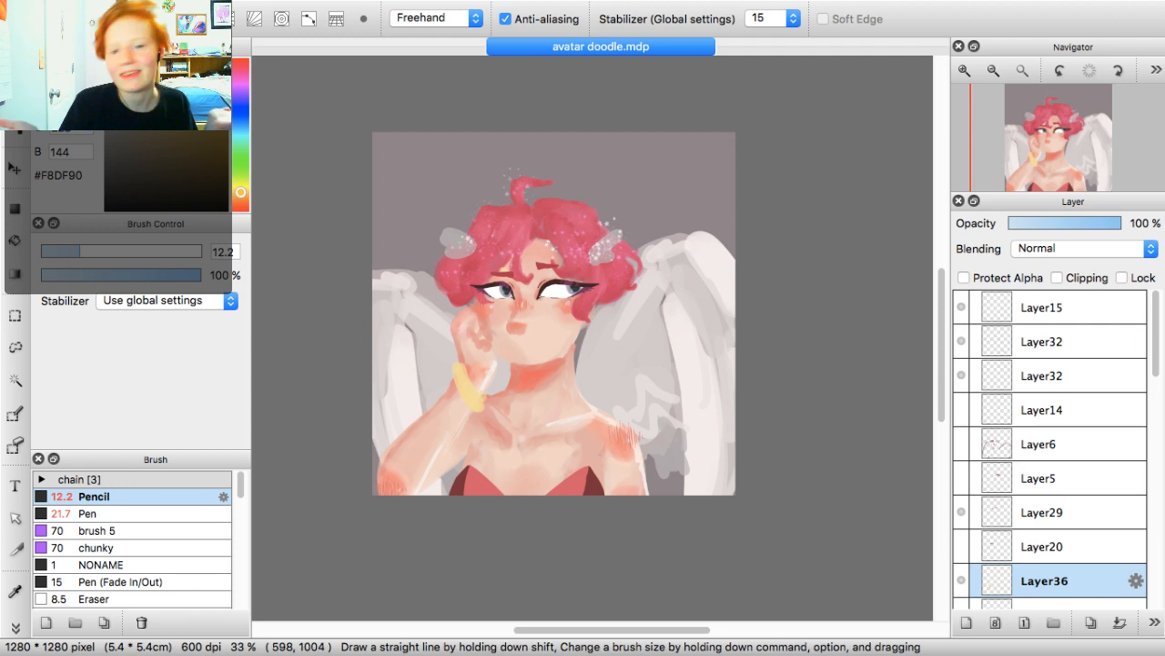
key(super+Tab)
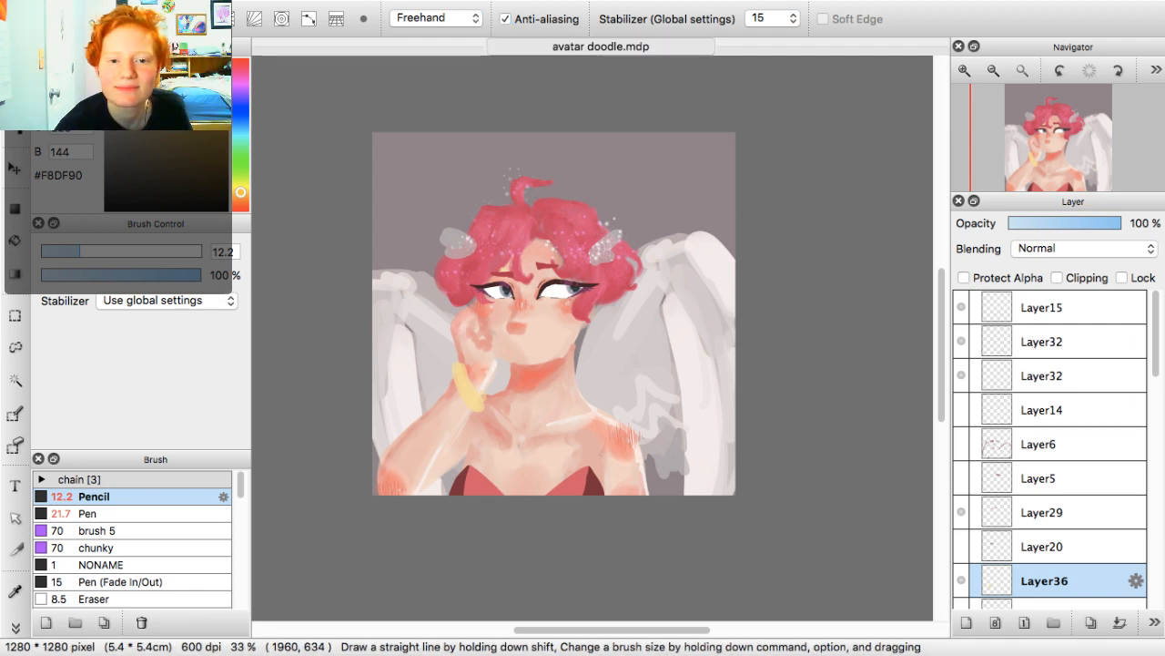